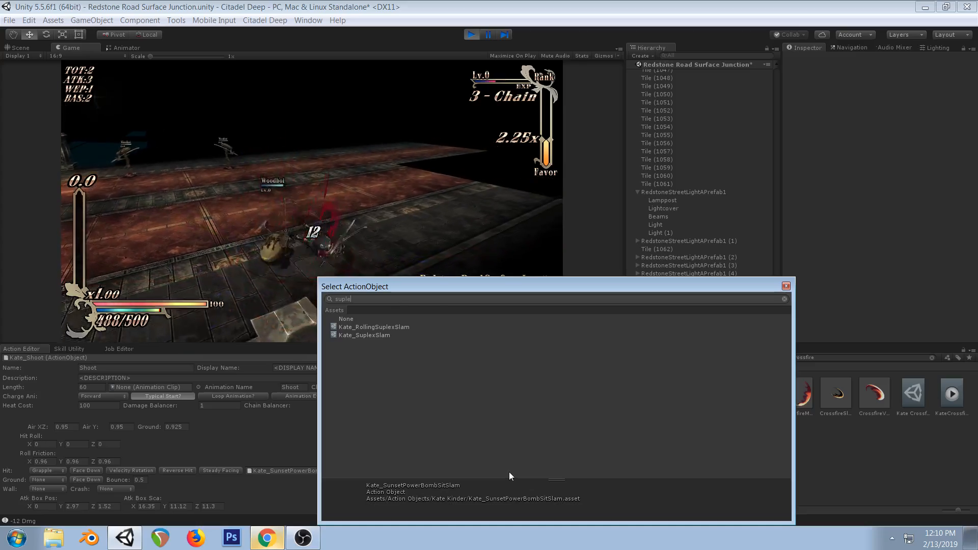
Assign Kate_SuplexSlam as the Kate_Shoot action's hit action object and stop play mode
double_click(387, 334)
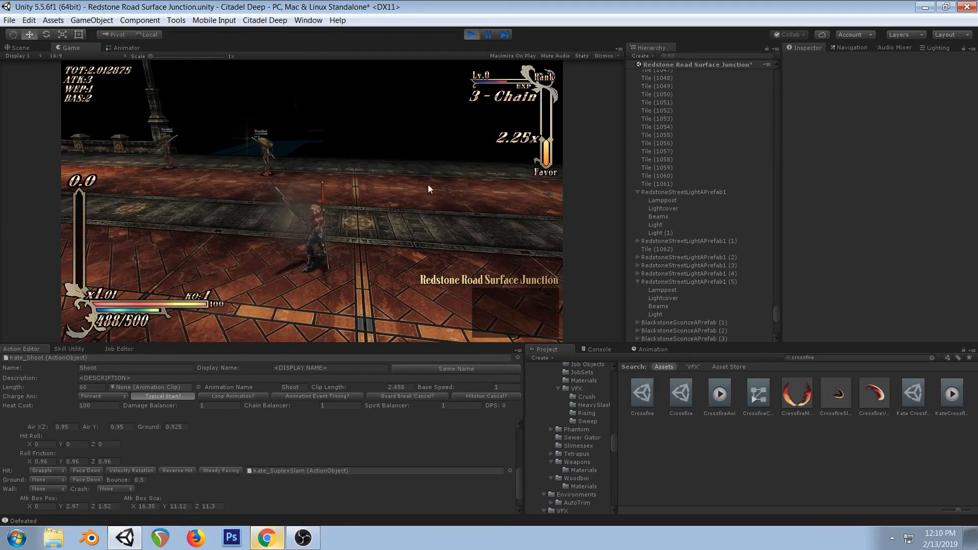
left_click(470, 34)
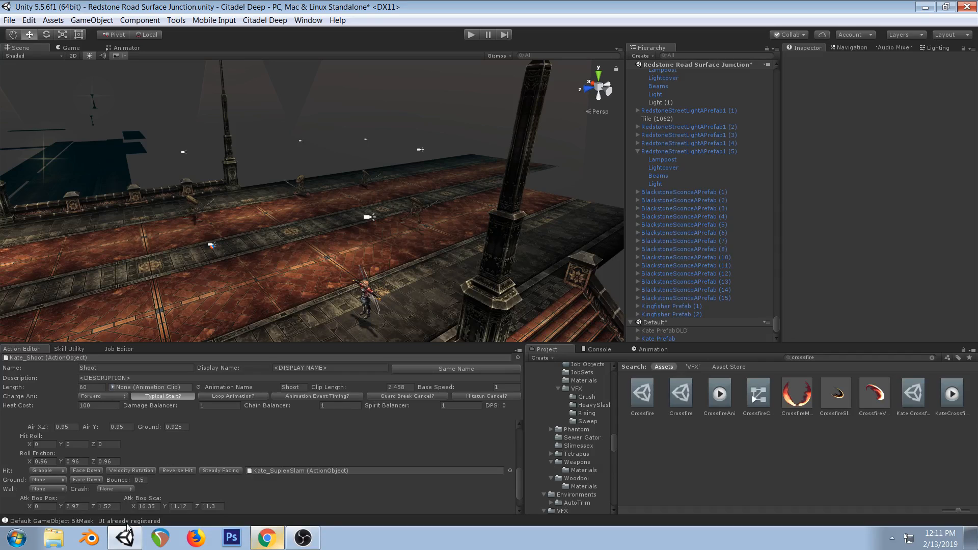
Select the Kate Prefab character standing on the road in the scene
right_click_drag(370, 144, 383, 221)
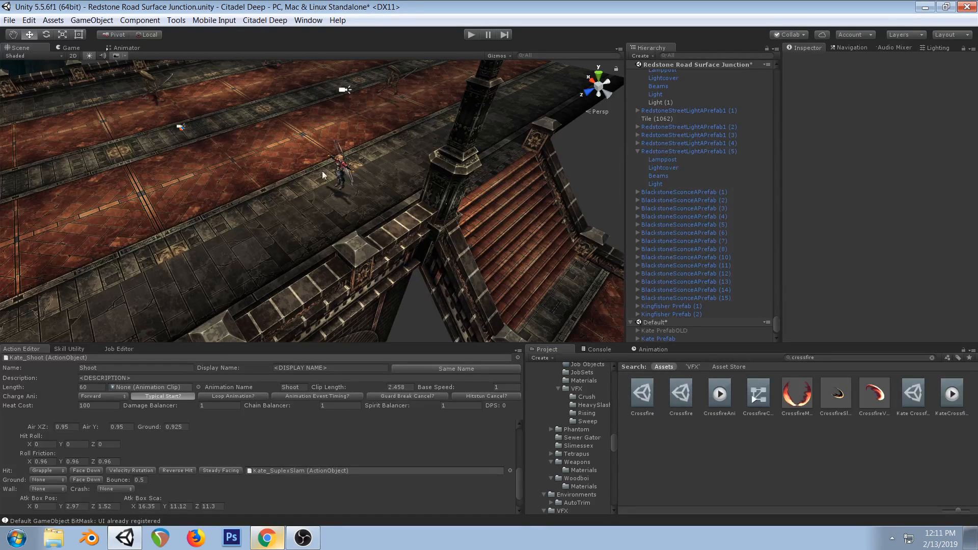
right_click_drag(337, 262, 362, 192)
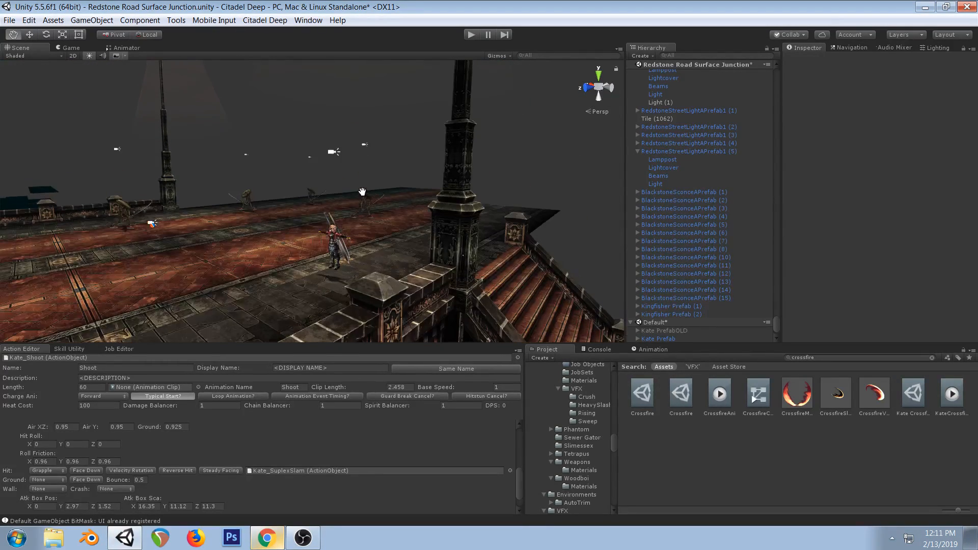
left_click(334, 249)
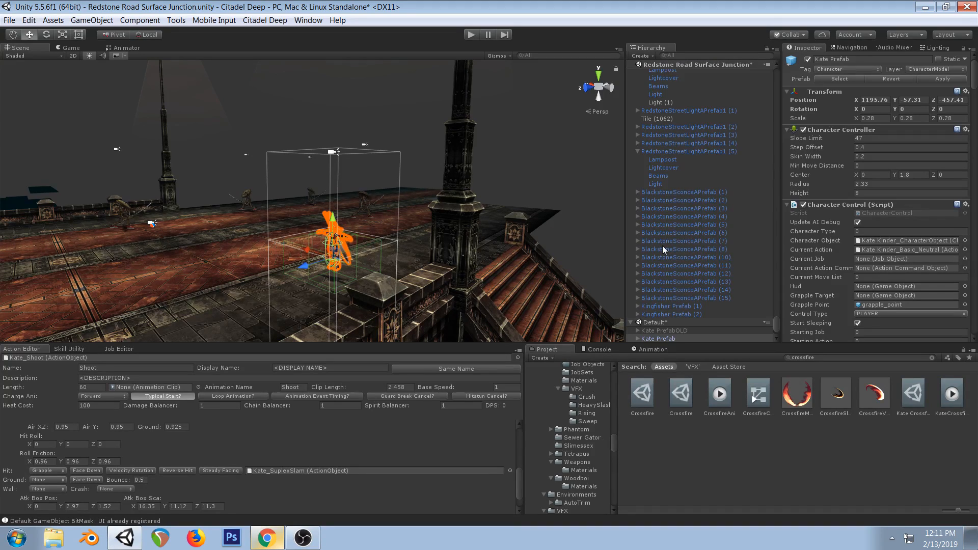
Expand the Kate Prefab hierarchy through Character and Draw to reveal the children of Sword Rig and Armature
scroll(662, 245, "down", 2)
left_click(637, 305)
scroll(689, 261, "down", 2)
mouse_move(409, 162)
right_mouse_down()
mouse_move(382, 185)
mouse_move(400, 157)
right_mouse_up()
left_click(645, 283)
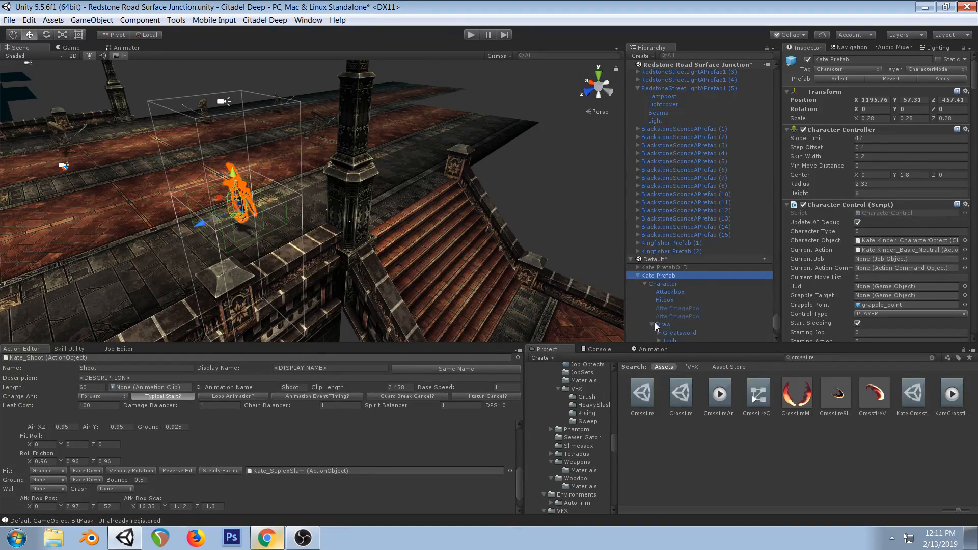
left_click(652, 324)
scroll(658, 264, "down", 1)
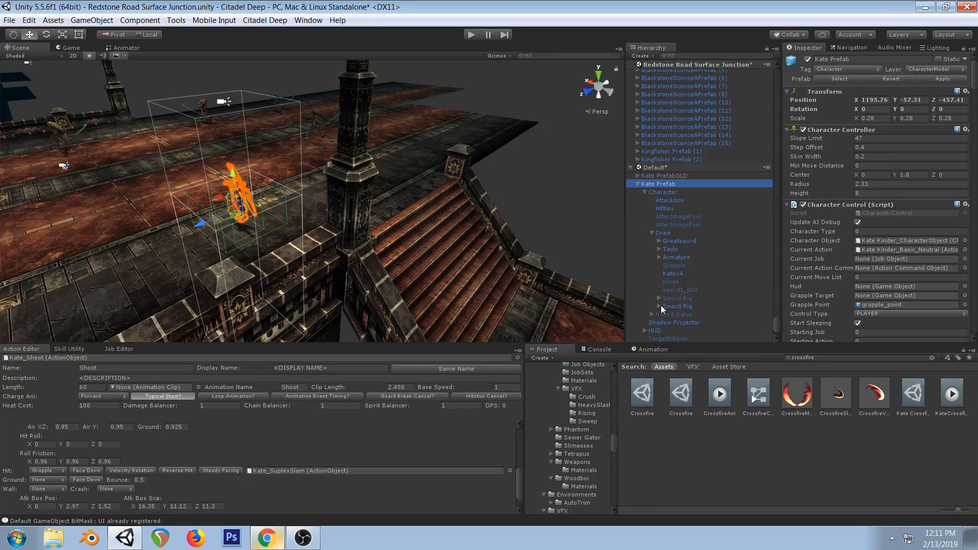
left_click(658, 306)
scroll(695, 260, "down", 2)
left_click(657, 217)
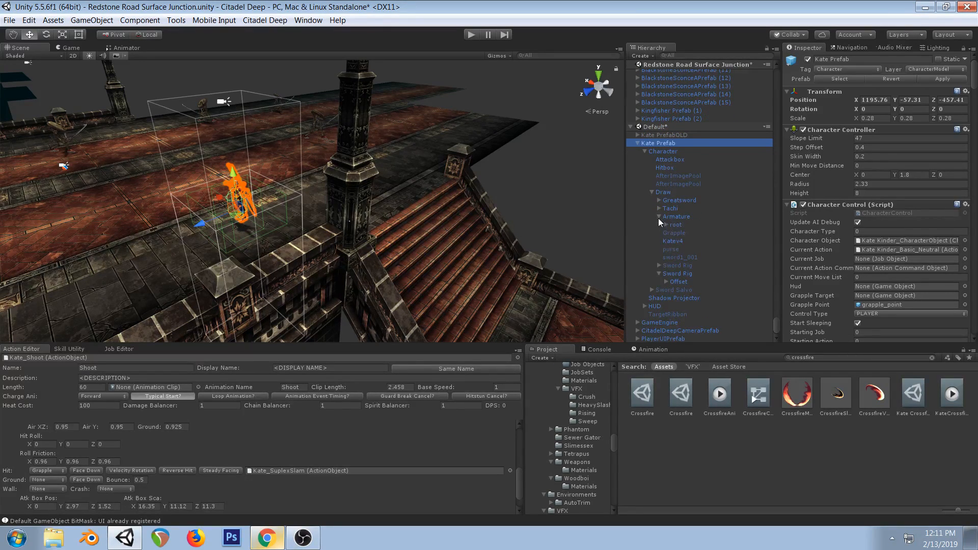
Expand the armature's bone chain from root through the hips and stomach, and select the chest bone
left_click(665, 225)
left_click(673, 232)
left_click(680, 240)
left_click(687, 249)
left_click(696, 257)
left_click(695, 258)
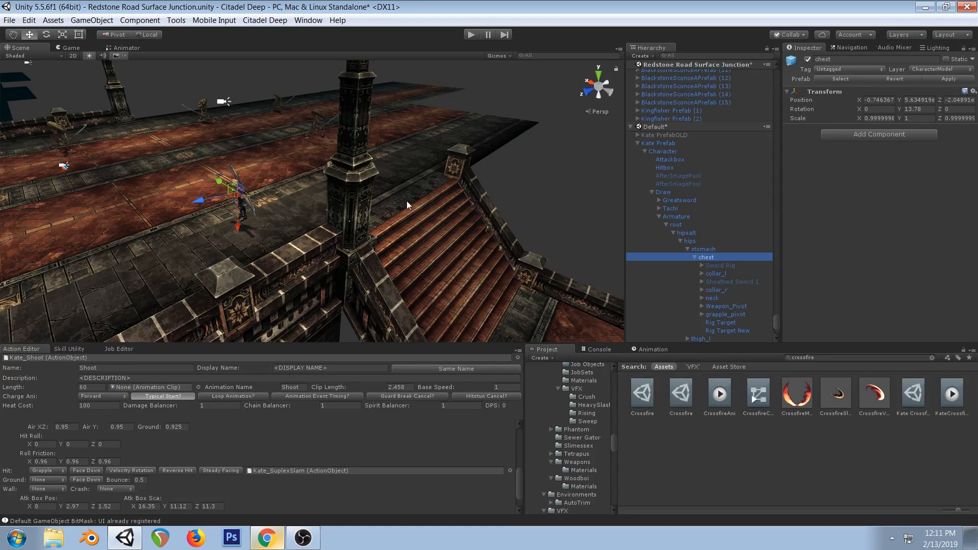
Expand grapple_pivot under the chest bone and inspect the transforms of grapple_pivot and its child grapple_point
left_click(701, 314)
left_click(721, 314)
left_click(734, 323)
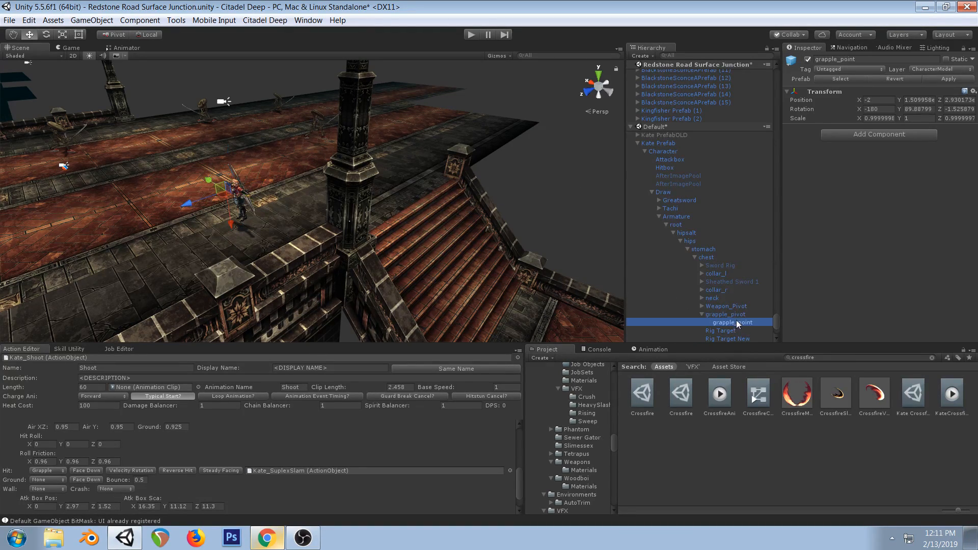
left_click(737, 314)
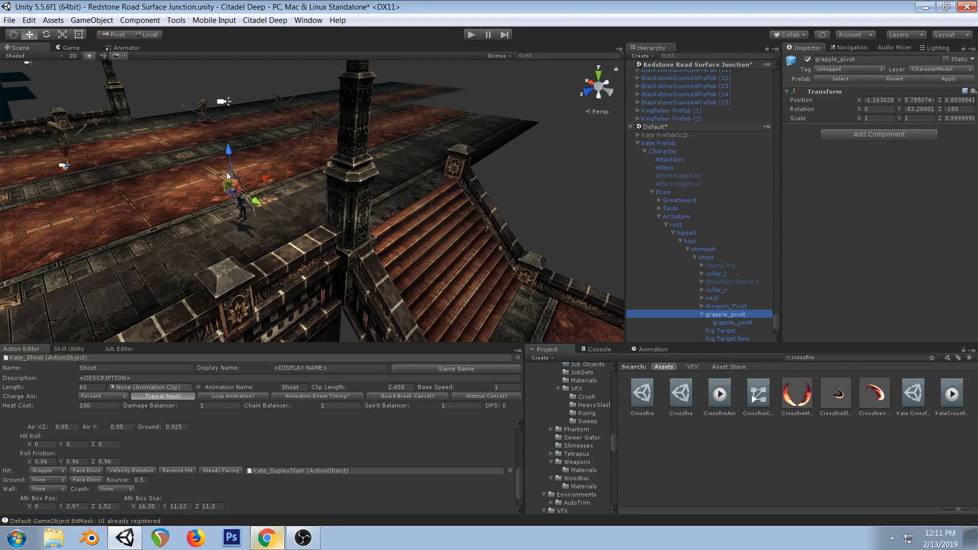
left_click(749, 322)
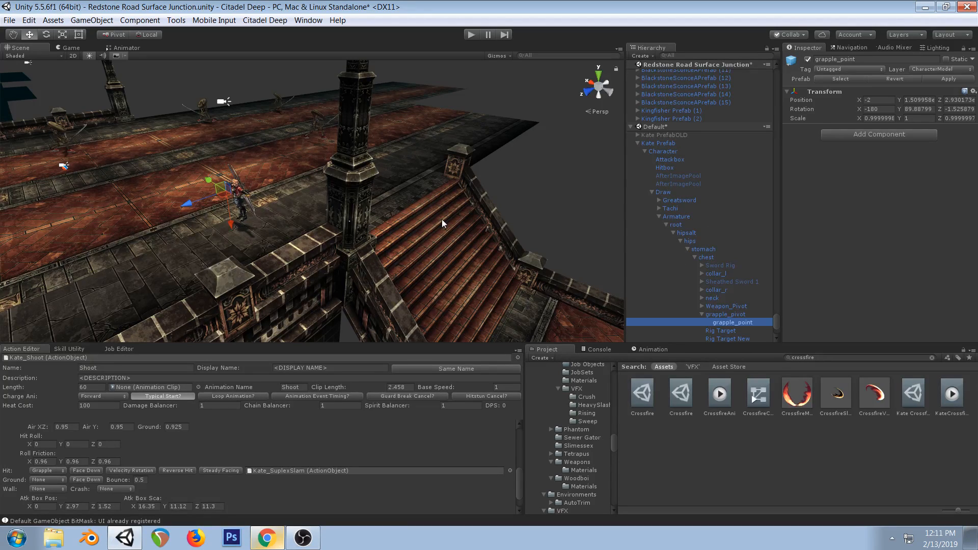
left_click(723, 314)
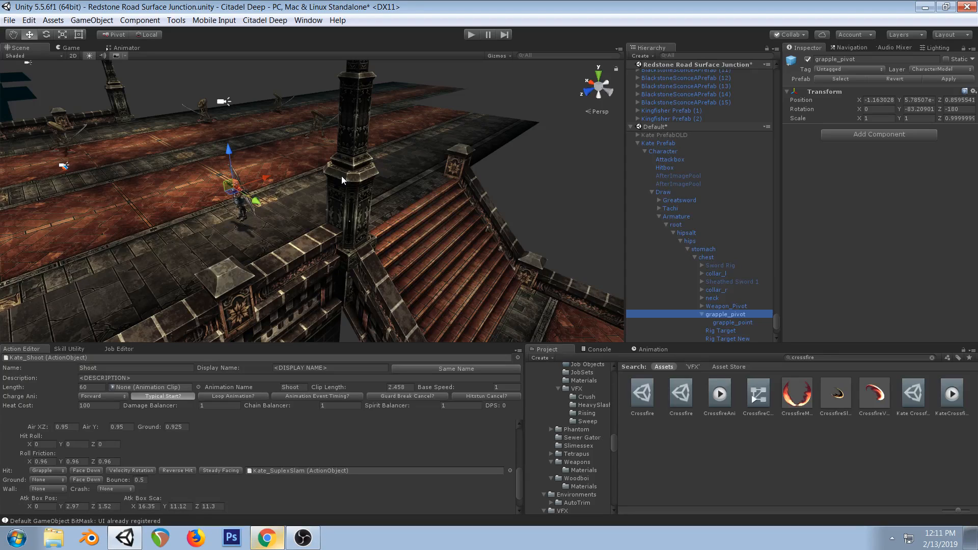
Review the Kate Prefab's Character Control settings and locate the avatar asset used by its Draw object's Animator
left_click(241, 203)
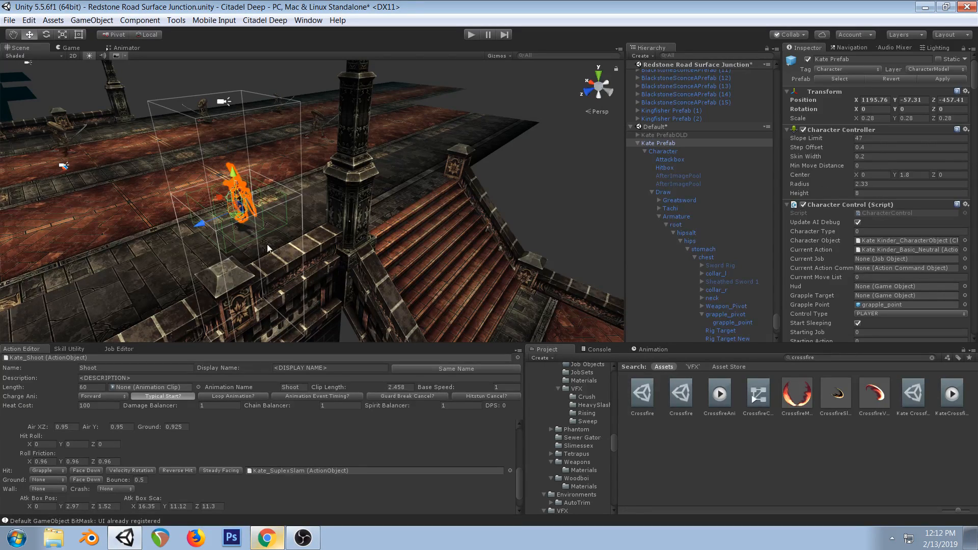
scroll(888, 261, "down", 3)
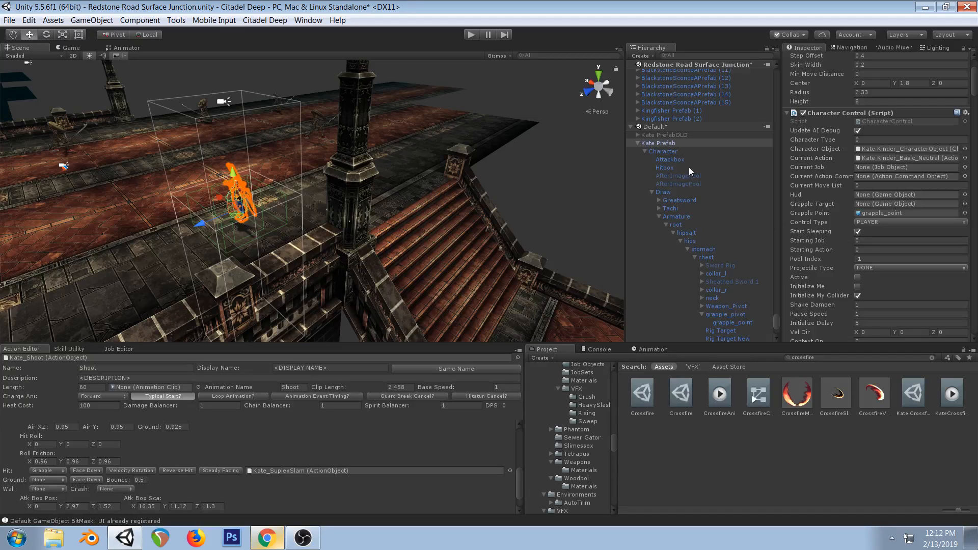
left_click(651, 192)
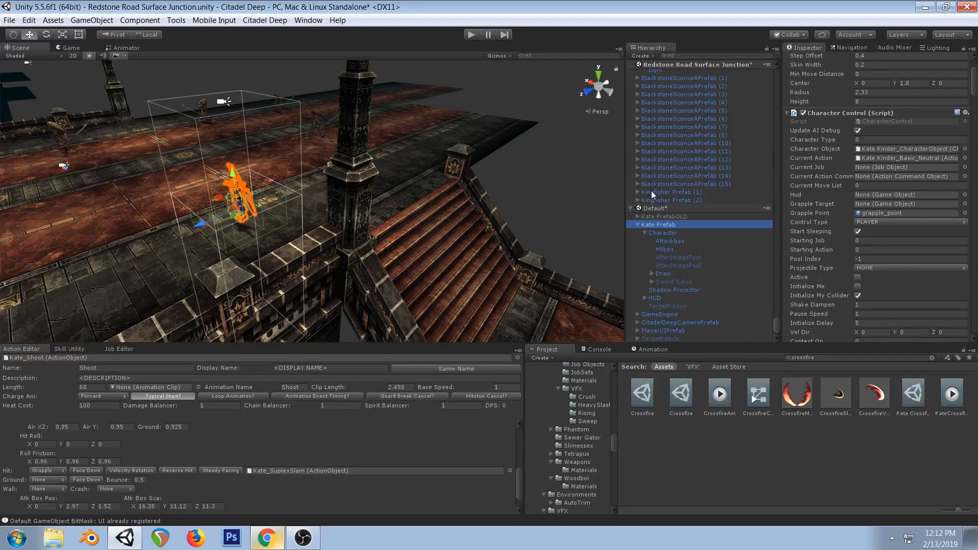
left_click(659, 272)
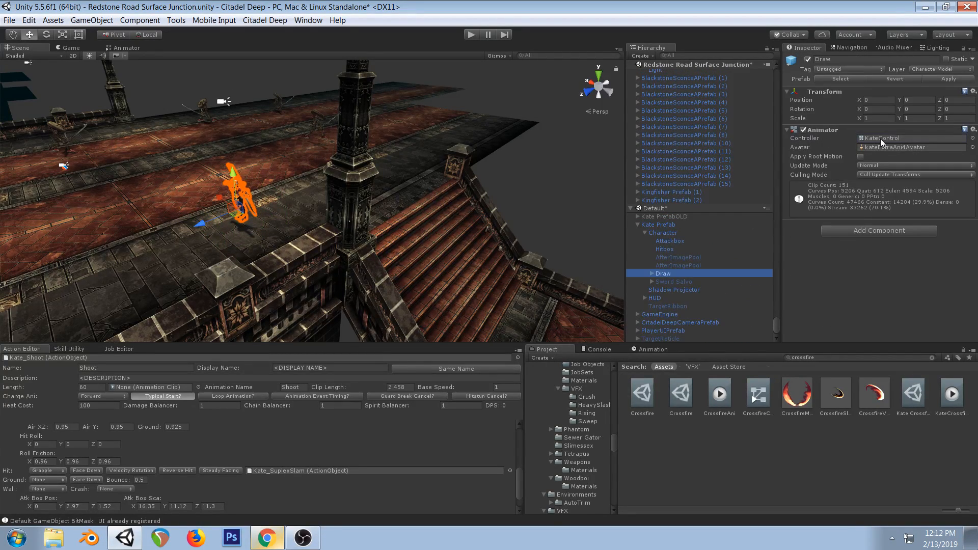
left_click(878, 139)
Search the project assets for "extra an" and select the kateExtraAni5 model to show its import settings
left_click(854, 358)
type("exit")
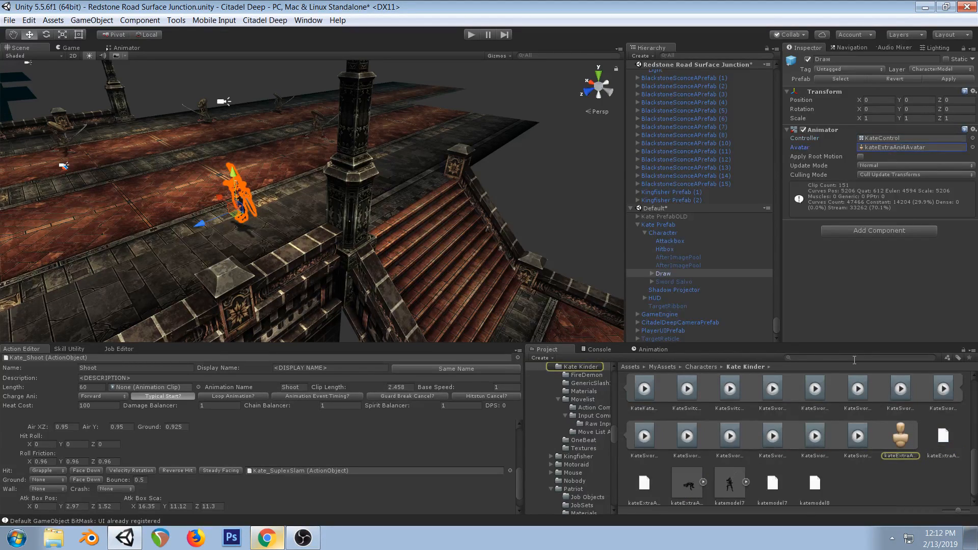
type("ra an")
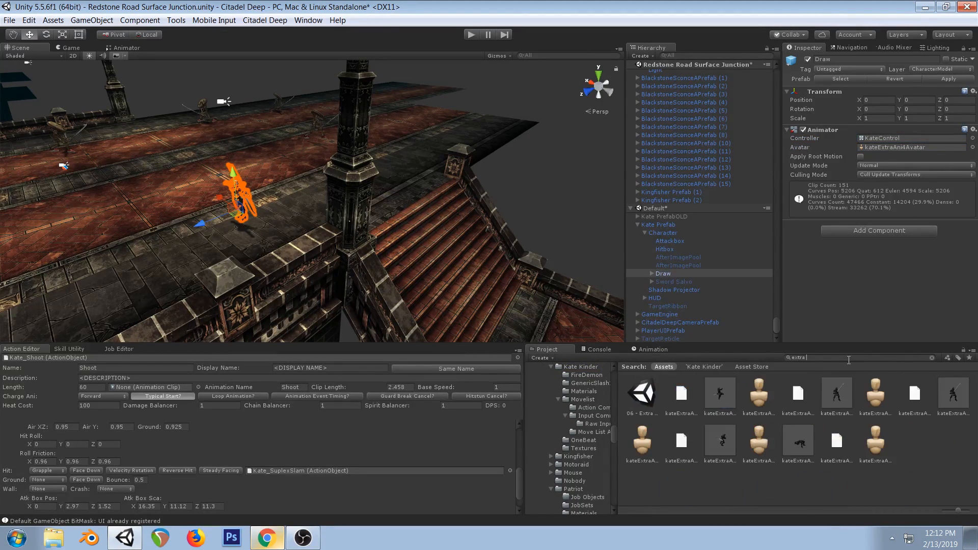
left_click(787, 481)
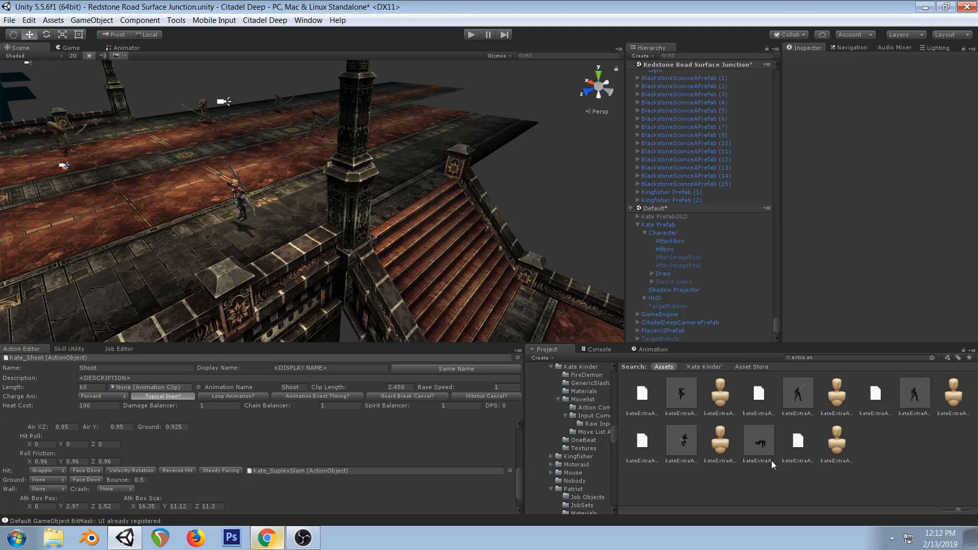
left_click(765, 442)
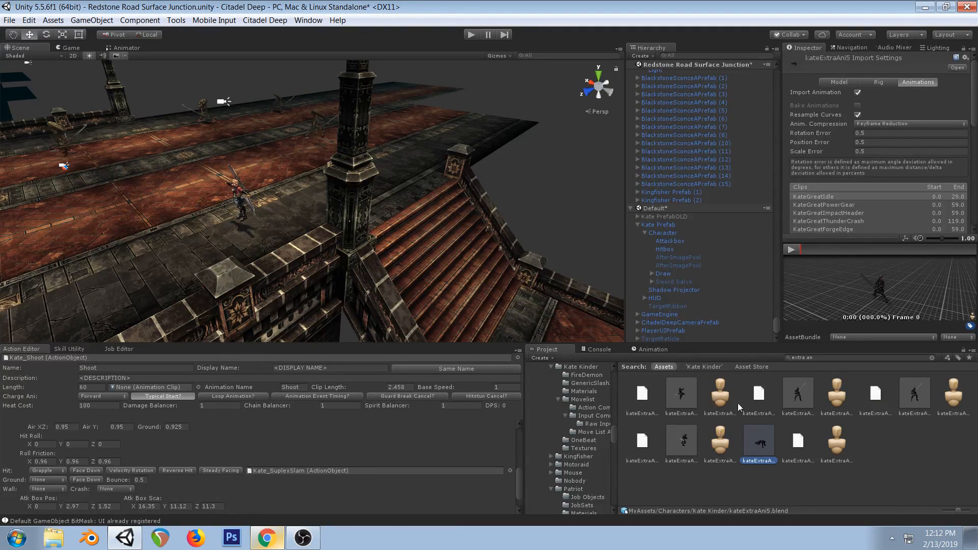
Examine the animation clip lists of the kateExtraAni1, kateExtraAni2, kateExtraAni3 and kateExtraAni4 models
left_click(681, 394)
scroll(855, 185, "down", 8)
scroll(831, 188, "down", 1)
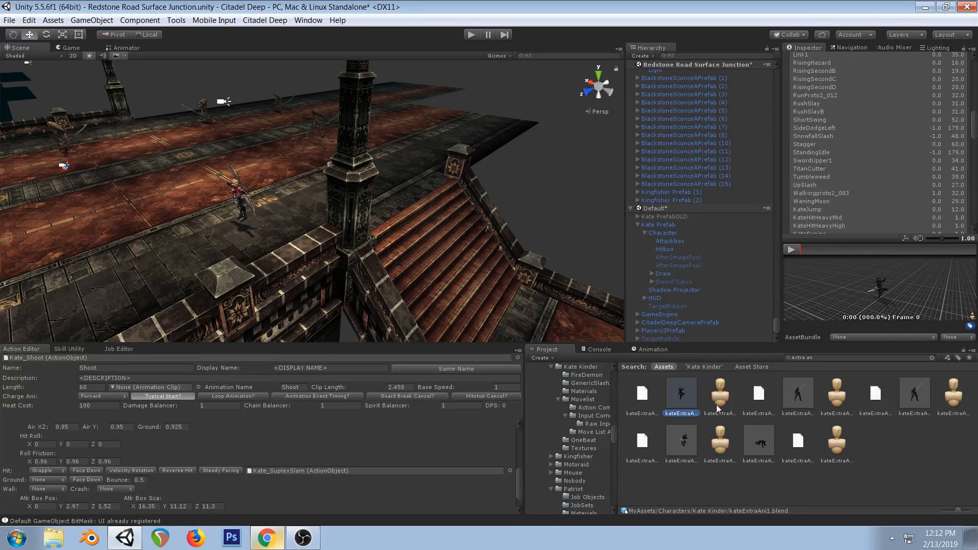
left_click(797, 393)
scroll(820, 188, "up", 3)
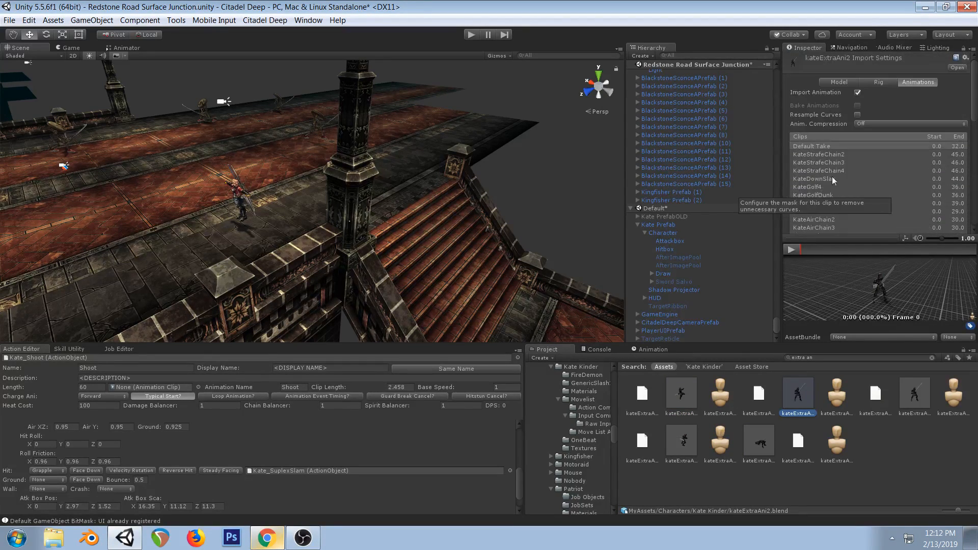
left_click(914, 393)
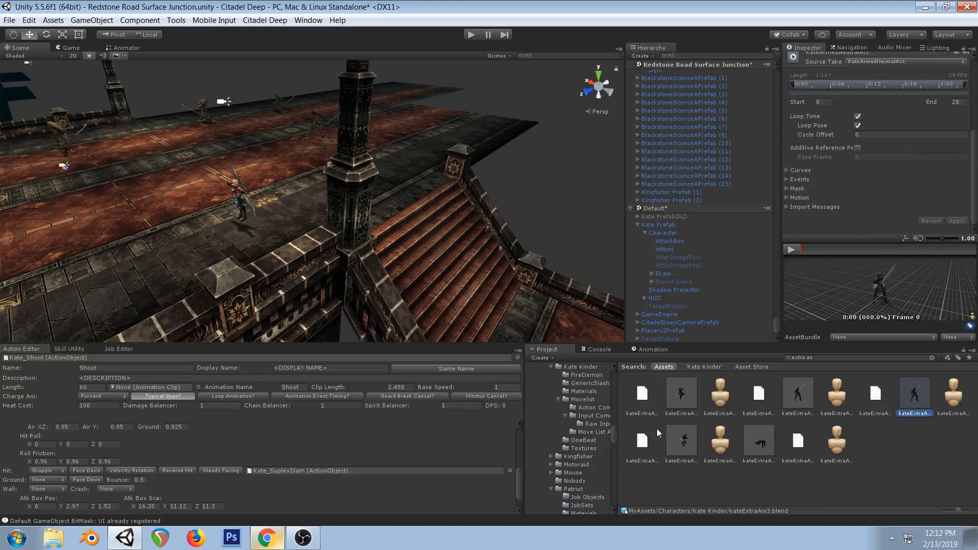
left_click(680, 440)
scroll(855, 139, "down", 3)
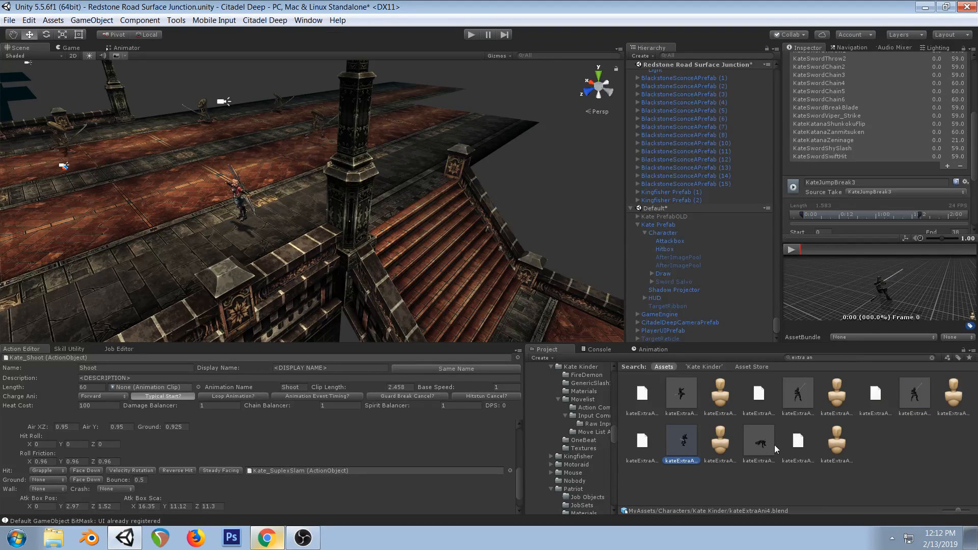
Open the kateExtraAni5 model's source file in Blender
left_click(759, 441)
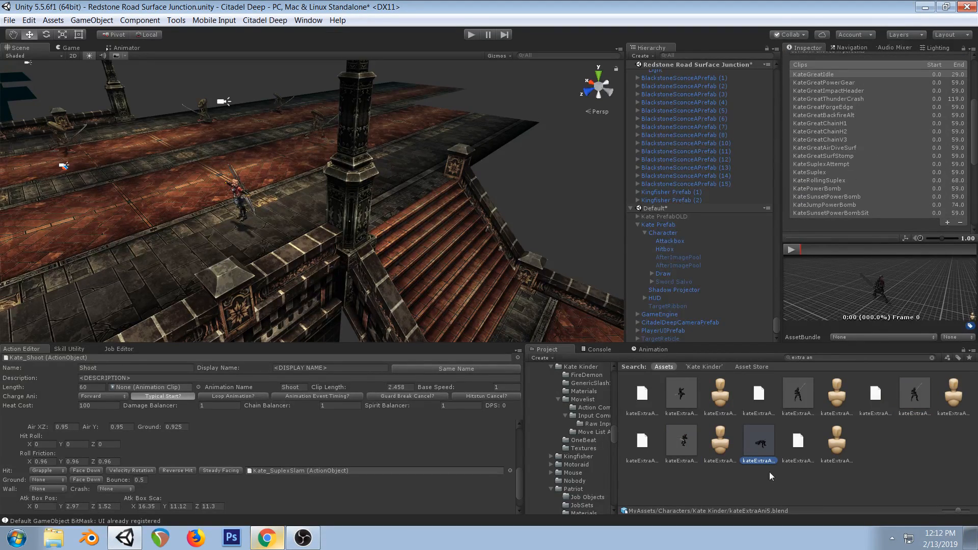
double_click(757, 440)
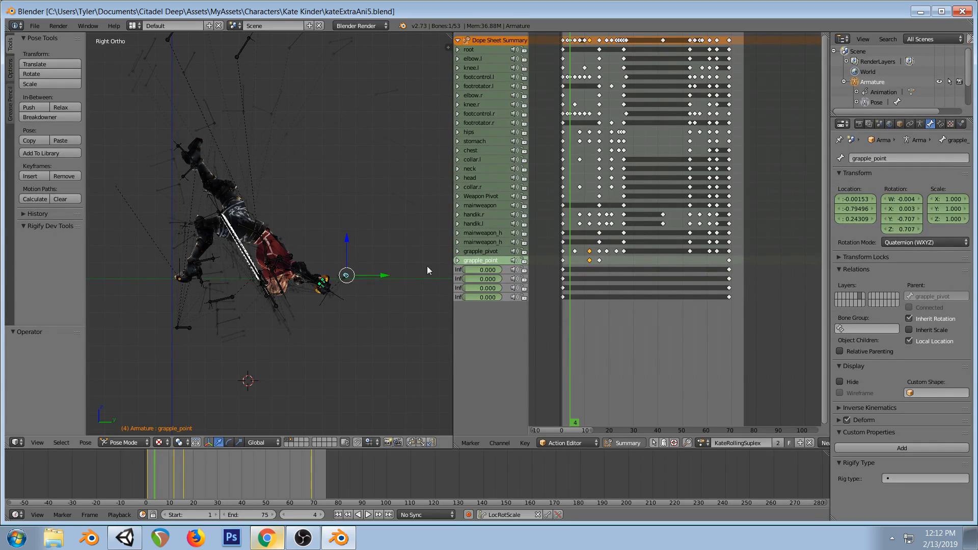
Check the stream in OBS and the Twitch live dashboard in Chrome, and return to Blender
left_click(303, 538)
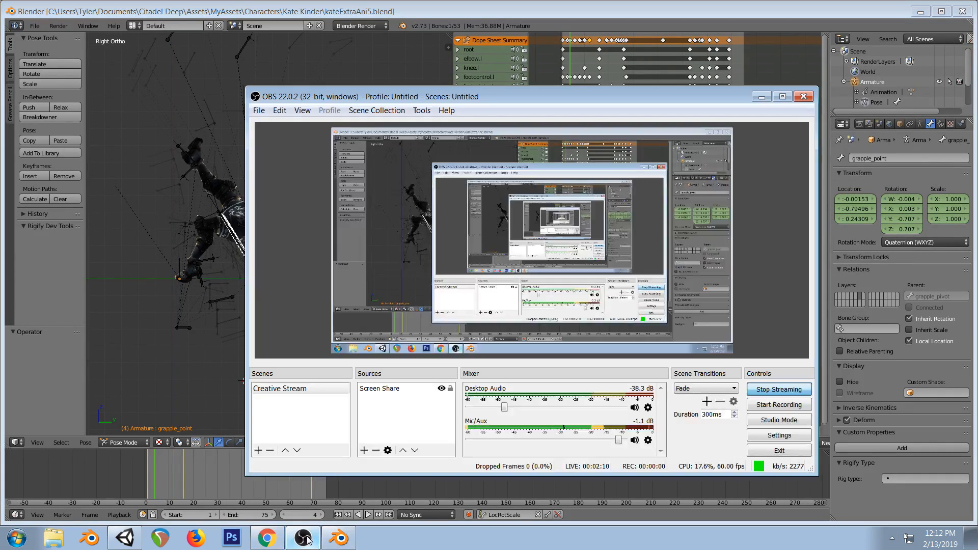
left_click(267, 538)
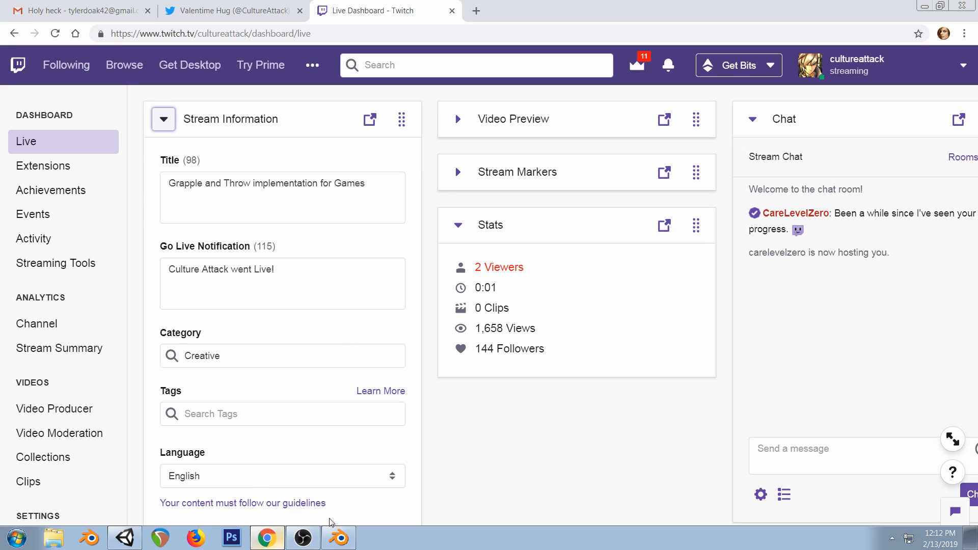
left_click(338, 538)
Go to frame 1 of the KateRollingSuplex action, select the grapple_pivot bone and put the armature in Edit Mode
left_click(565, 234)
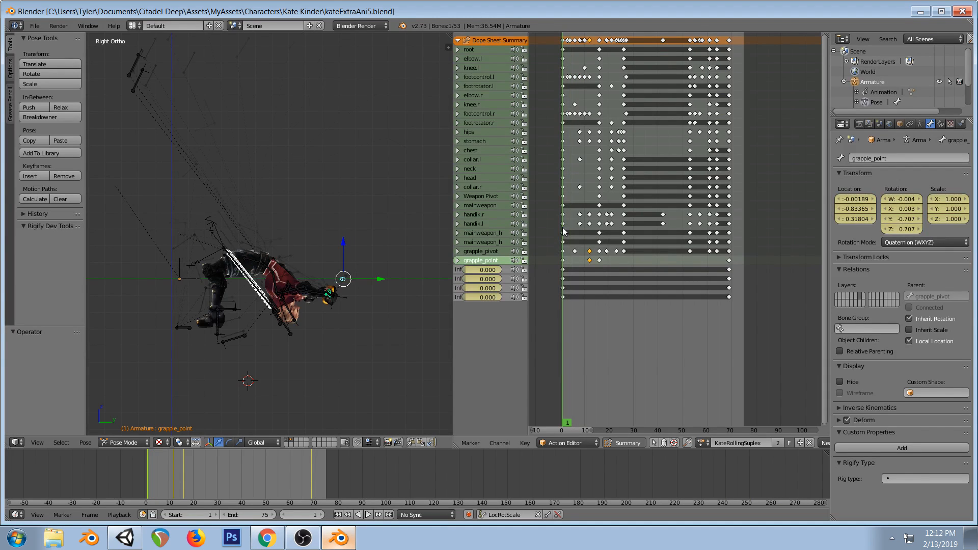
right_click(309, 298)
key("Tab")
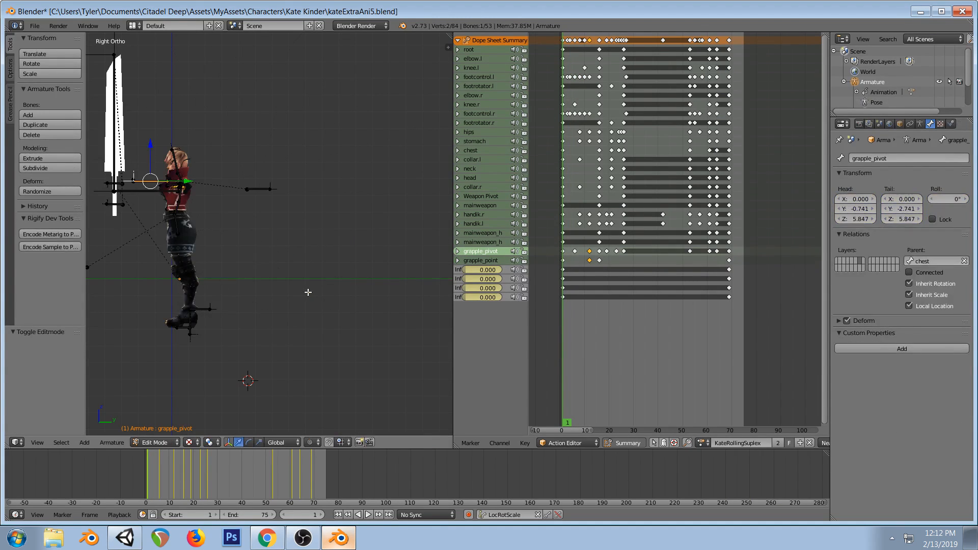
key("KP_1")
key("KP_3")
key("Tab")
key("Tab")
Inspect the elbow.r bone in the rest pose and reselect the grapple_pivot bone
middle_click_drag(359, 274, 343, 248)
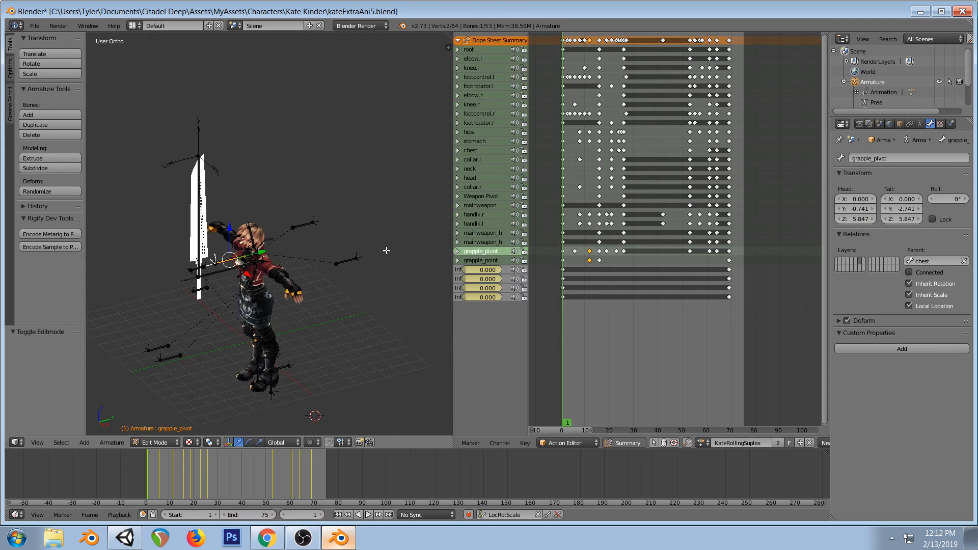
scroll(329, 264, "up", 2)
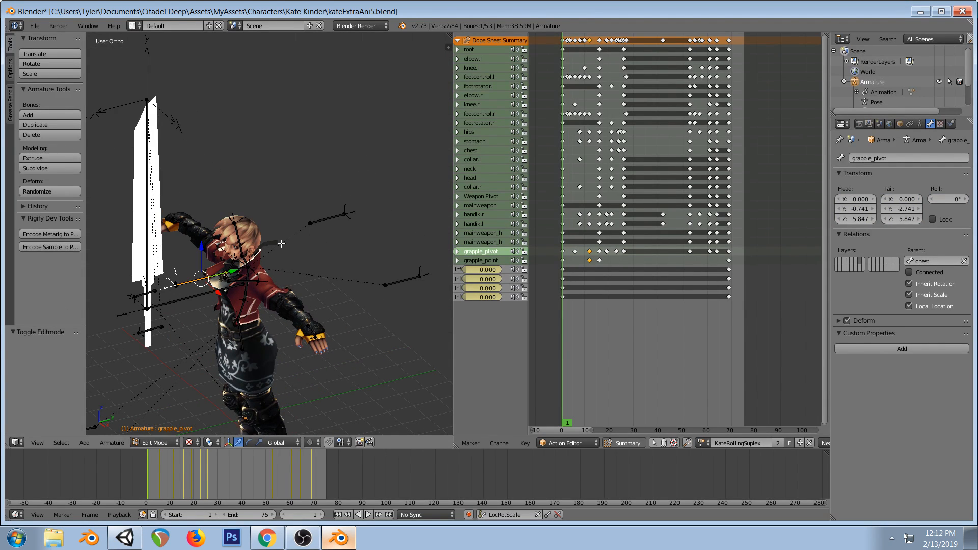
right_click(321, 222)
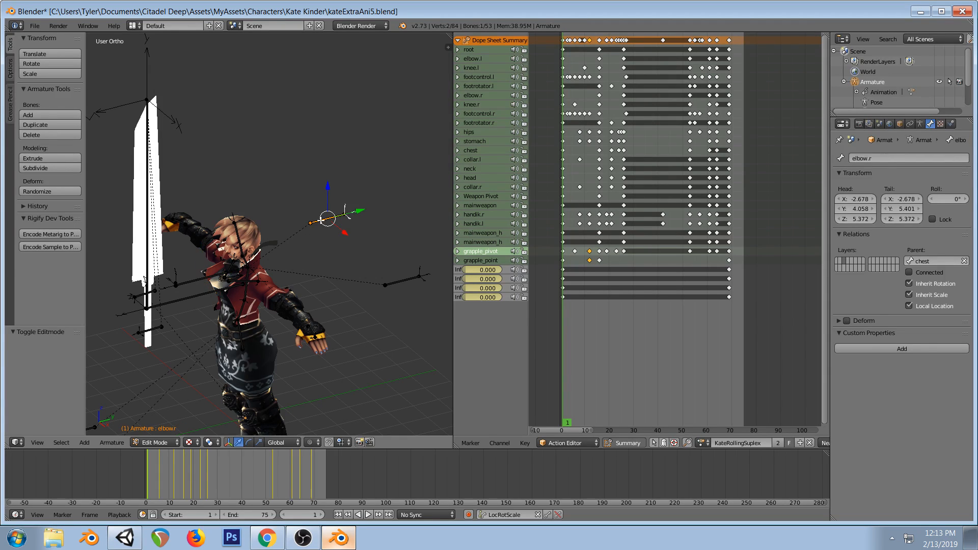
right_click(189, 284)
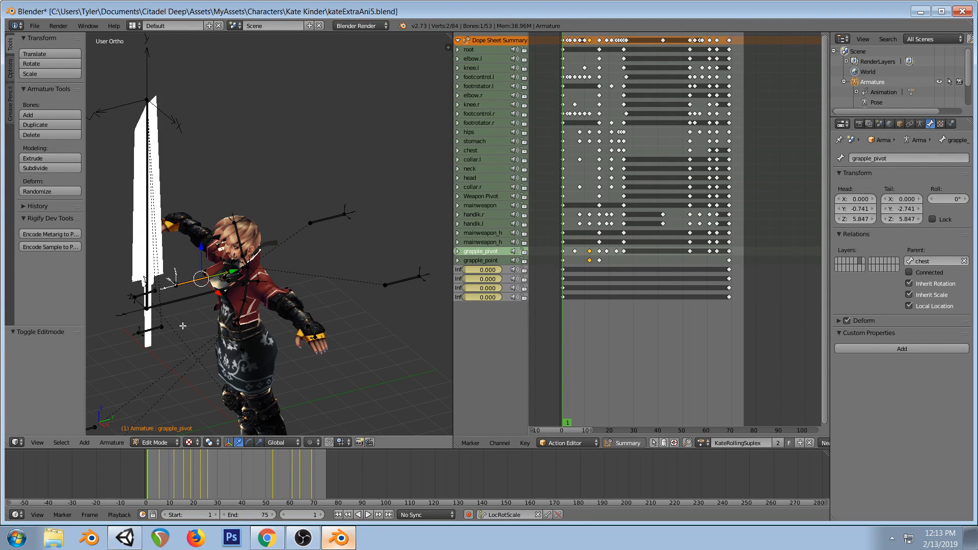
Inspect the grapple_pivot bone in the rest pose, along with the chest and stomach bones it is parented through
key("KP_3")
scroll(192, 327, "up", 3)
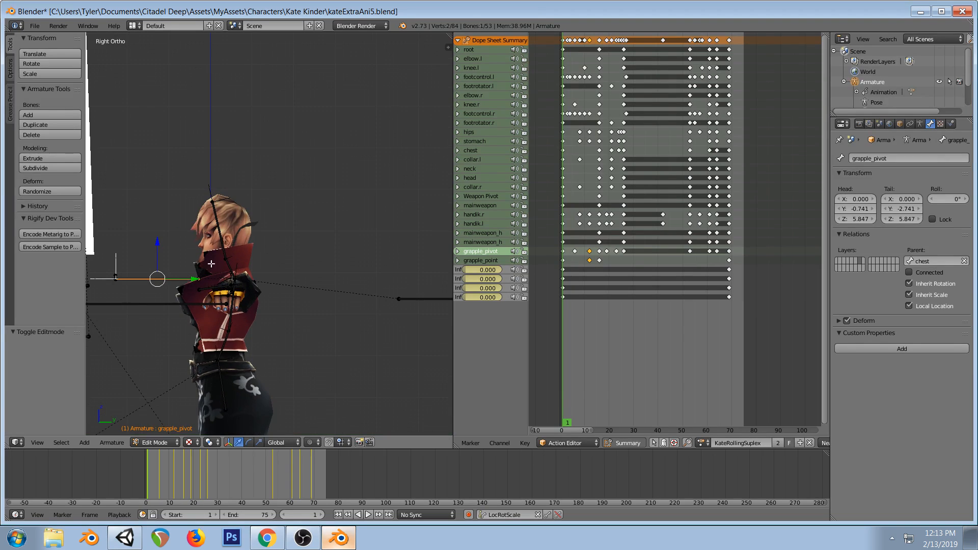
scroll(270, 240, "down", 1)
middle_click_drag(226, 220, 269, 253)
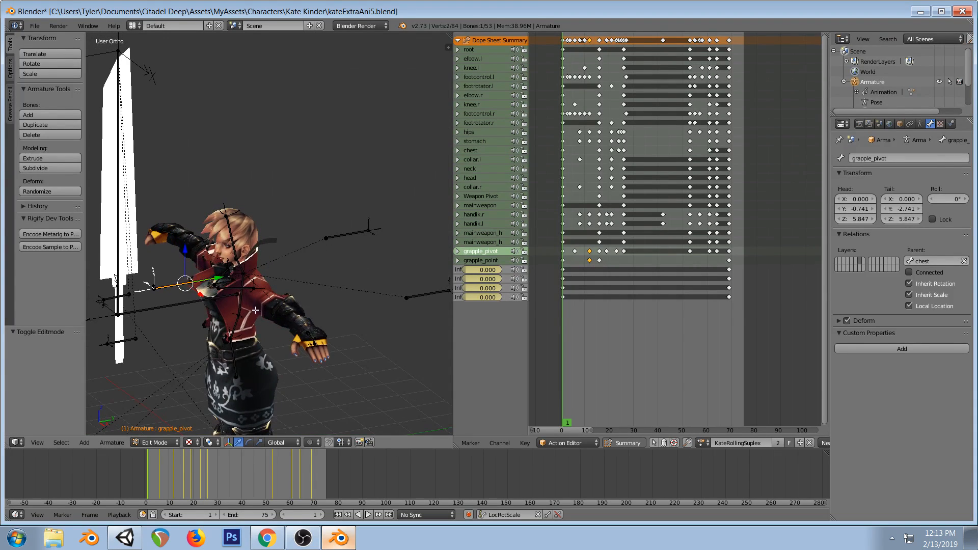
right_click(240, 300)
right_click(182, 284)
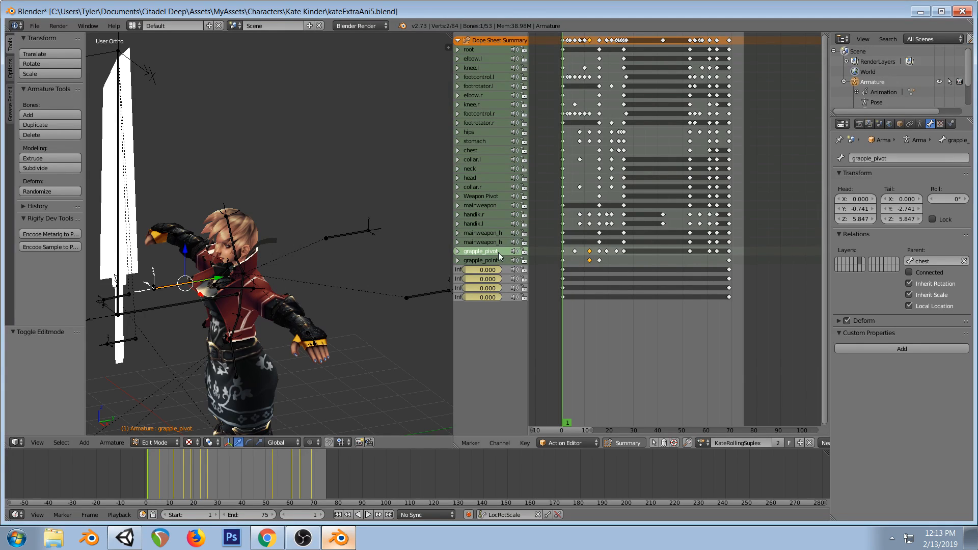
right_click(239, 293)
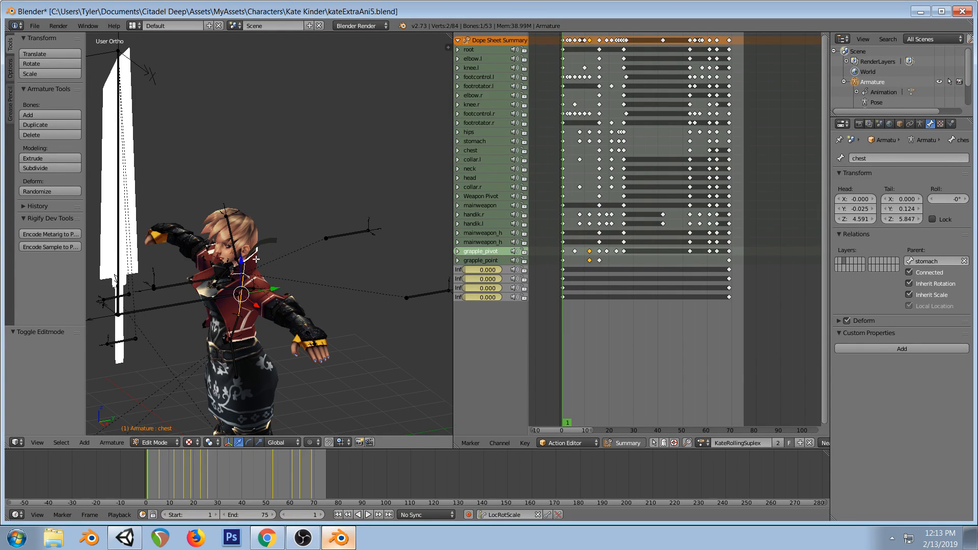
right_click(235, 316)
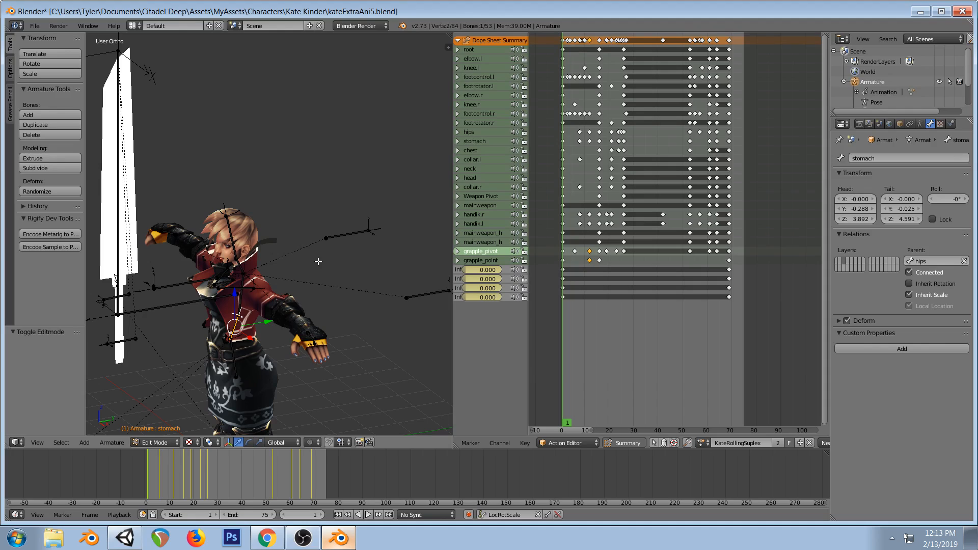
Examine the torso bones from the right side and reselect the grapple_pivot bone
key("KP_3")
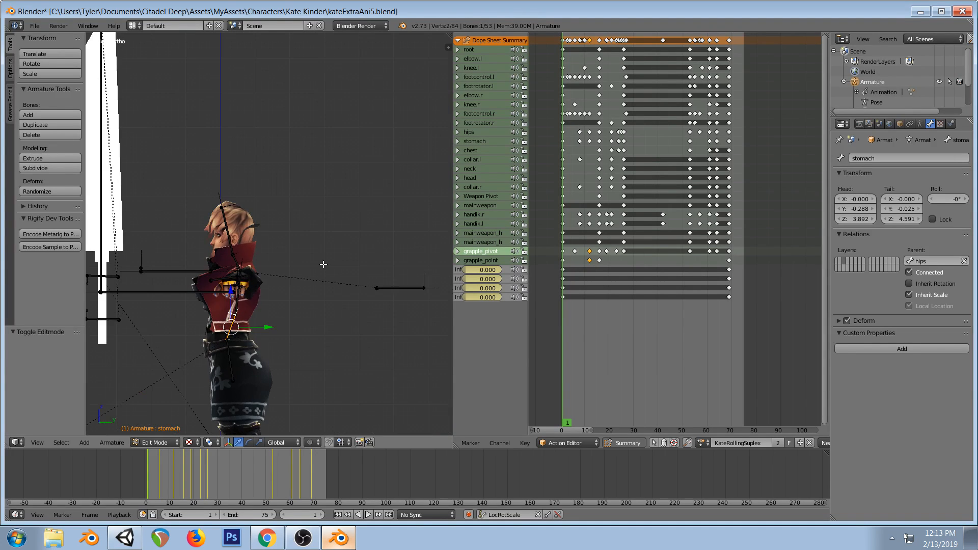
scroll(259, 385, "up", 6)
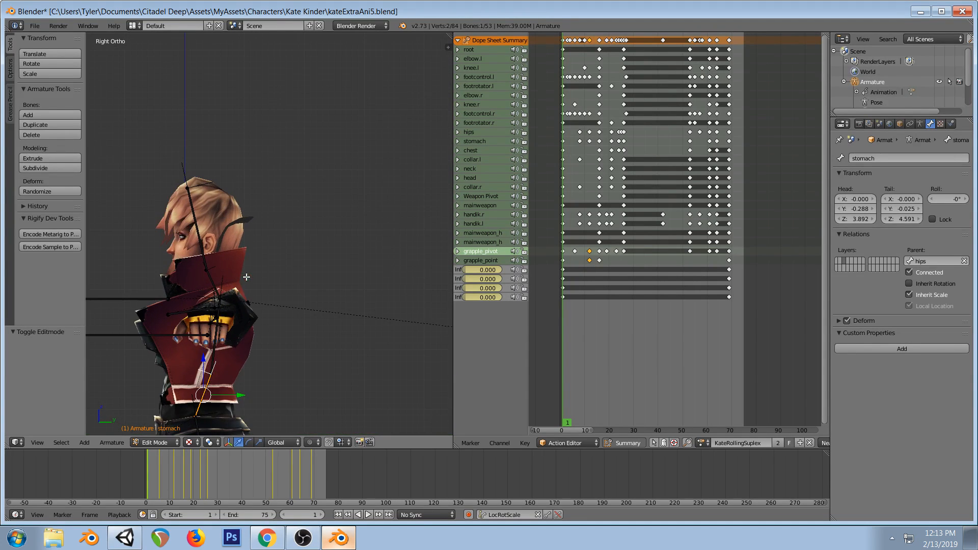
scroll(344, 162, "down", 2)
middle_click_drag(343, 161, 376, 201)
right_click(219, 263)
key("KP_3")
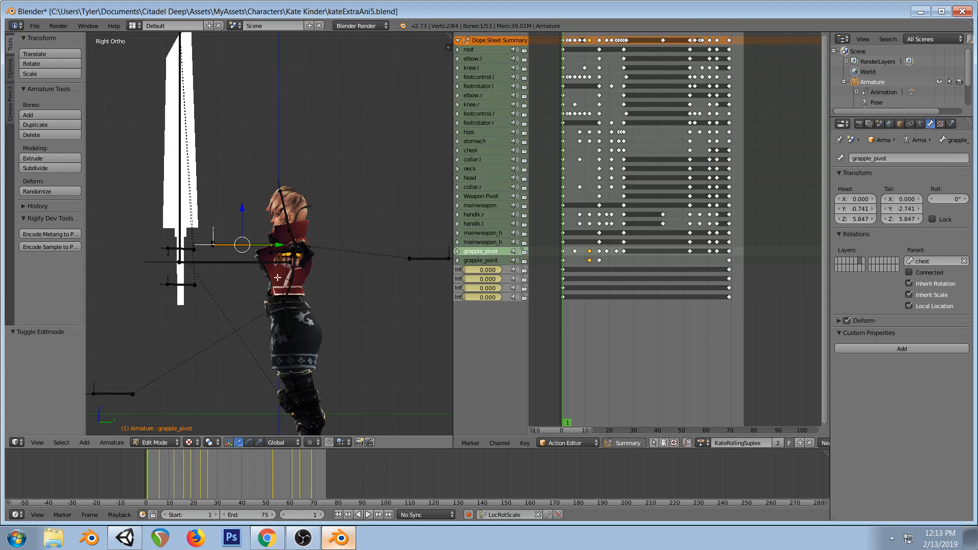
Cancel scaling the grapple_pivot bone and return the armature to Pose Mode
key("s")
right_click(306, 257)
key("Tab")
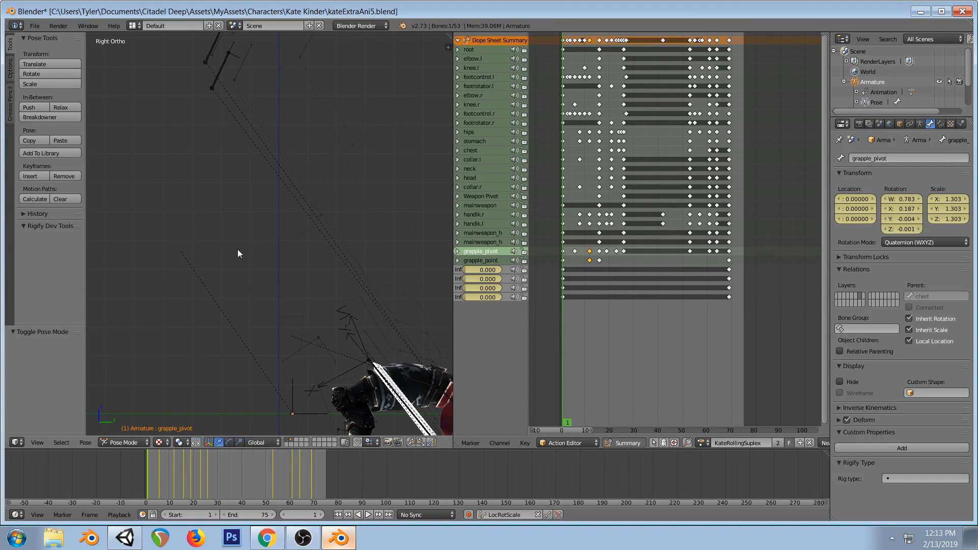
scroll(335, 319, "down", 3)
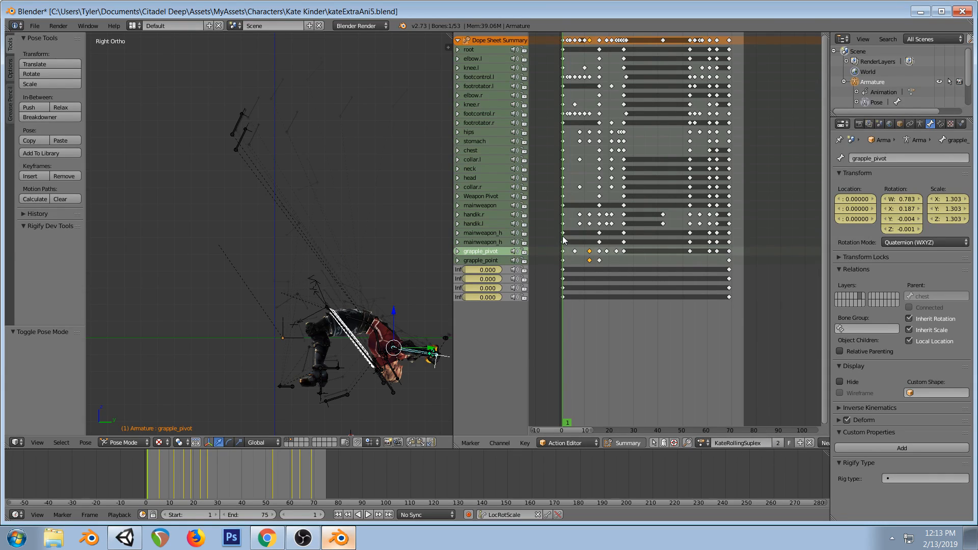
Load the KateGreatChainV3 action and scrub through it to frame 60
left_click(703, 442)
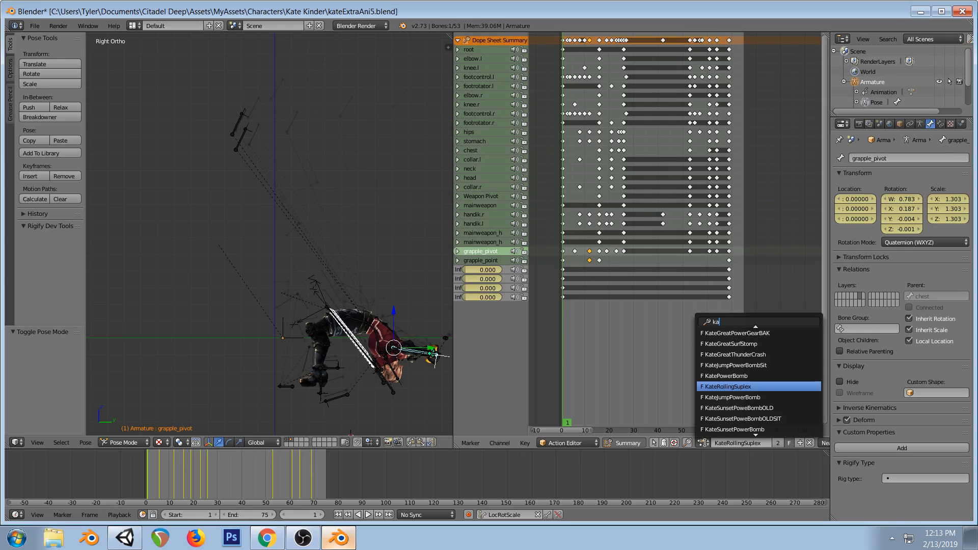
scroll(730, 392, "up", 15)
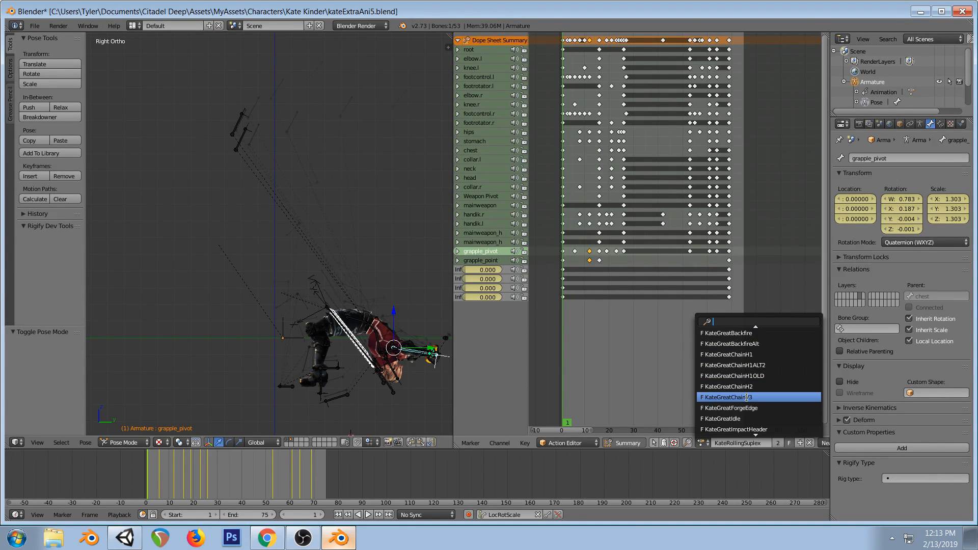
left_click(729, 397)
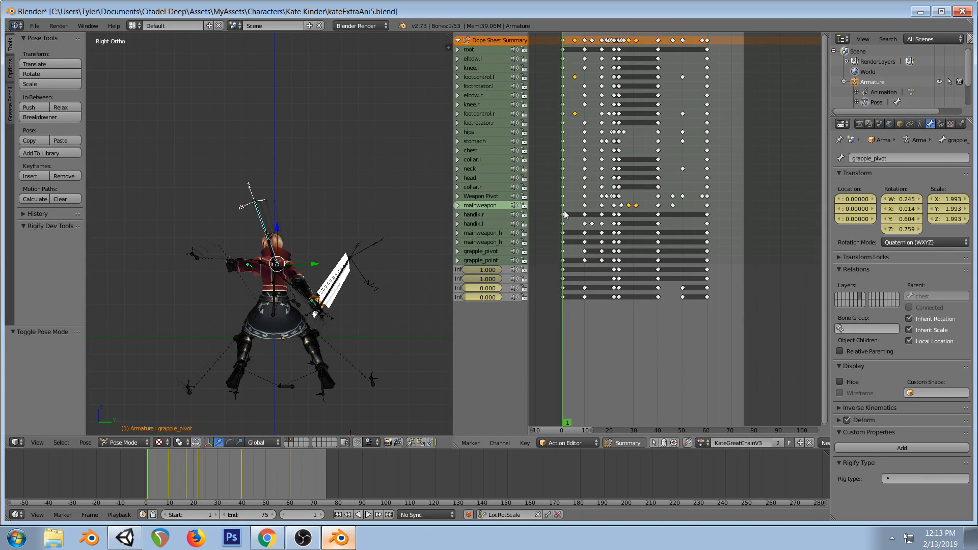
left_click(602, 216)
left_click_drag(607, 216, 706, 219)
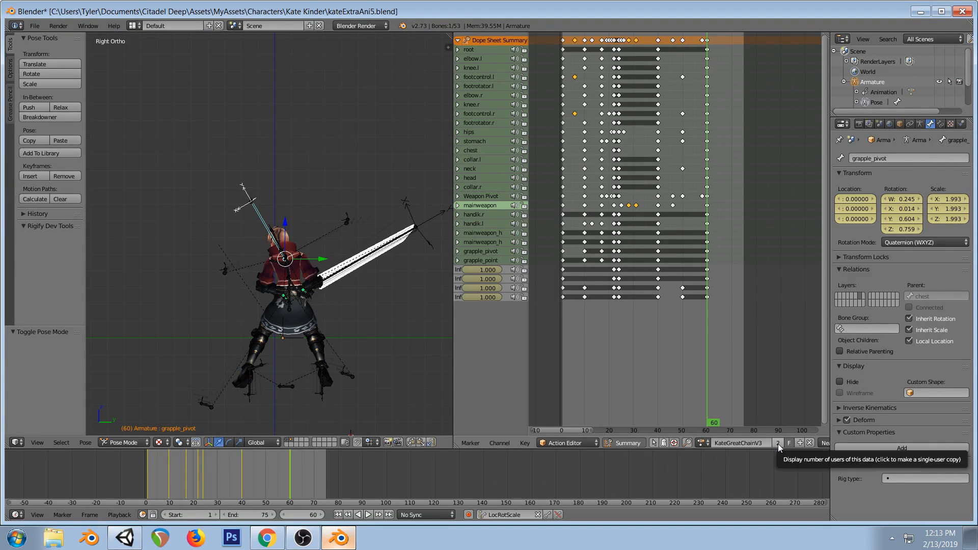
Load the KateGreatForgeEdge action and check its pose at frame 1
left_click(703, 442)
scroll(758, 368, "down", 4)
scroll(758, 369, "down", 6)
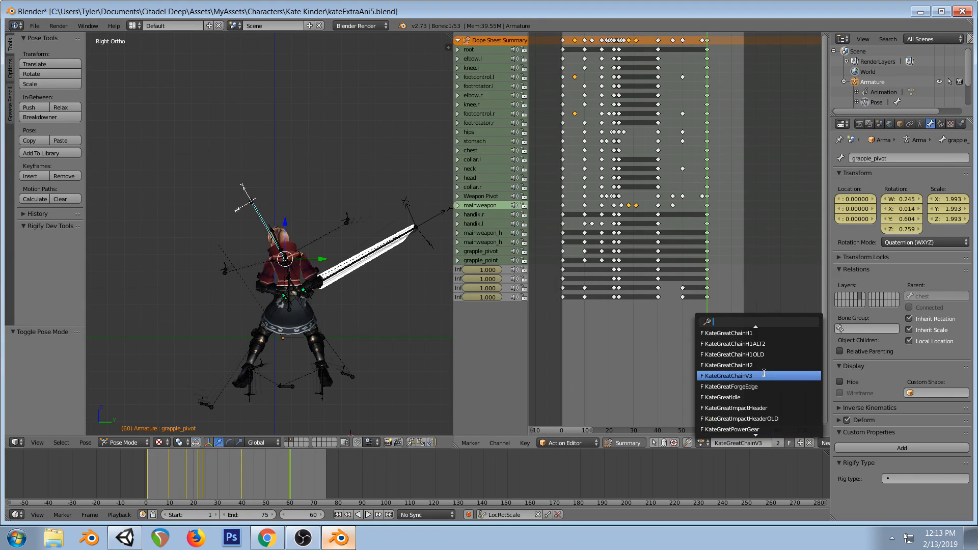
left_click(758, 386)
left_click(564, 240)
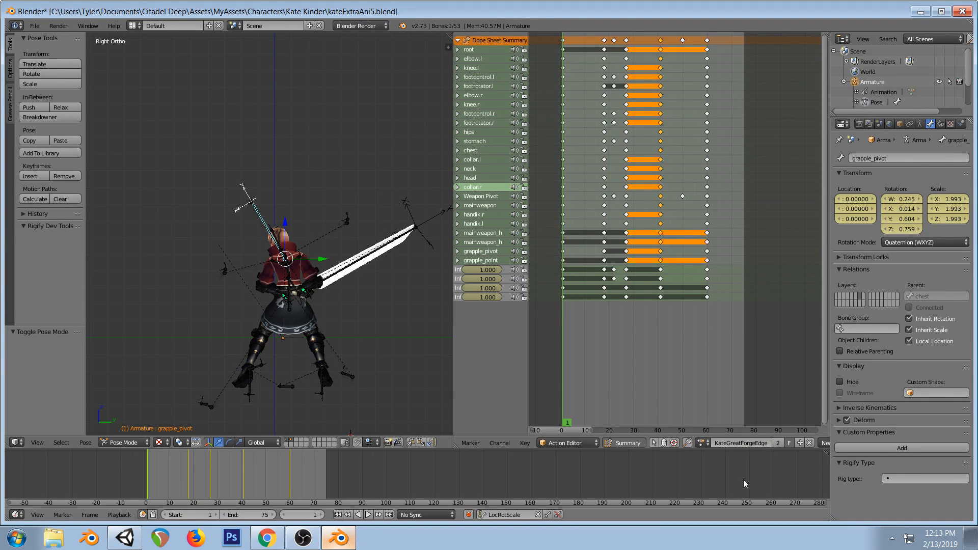
Load the KateGreatPowerGear action and scrub its opening frames
left_click(706, 444)
scroll(759, 367, "down", 6)
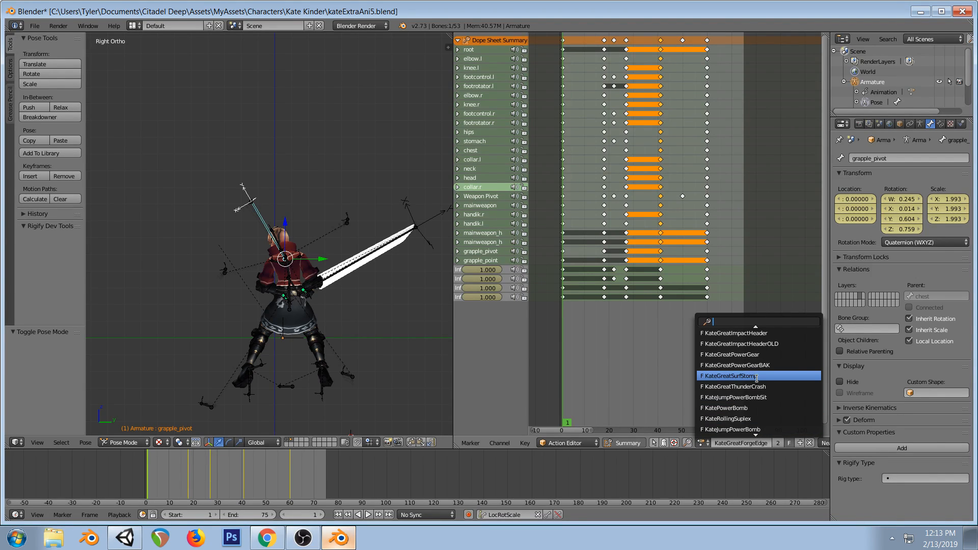
left_click(755, 352)
left_click_drag(563, 219, 586, 220)
left_click(567, 222)
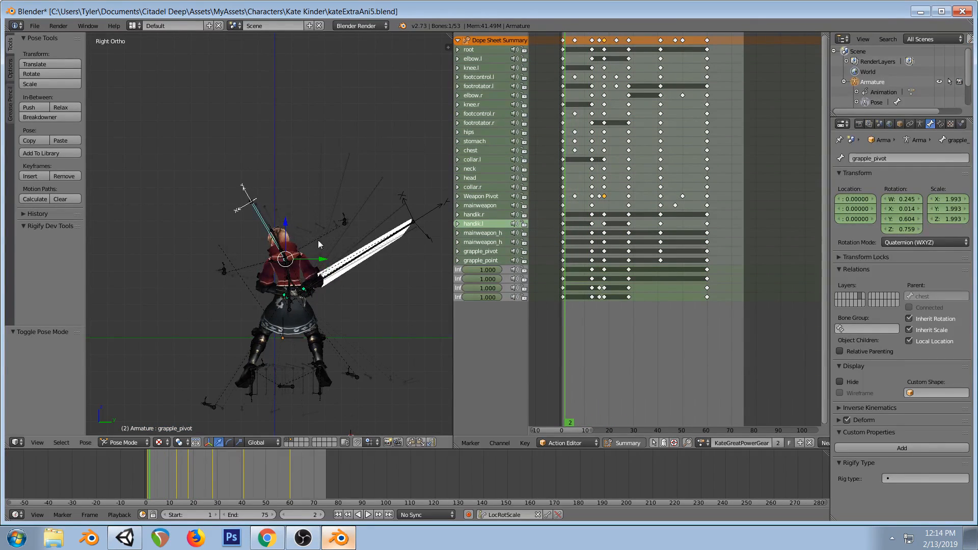
Make a single-user copy of the KateGreatPowerGear action and name it KateTutorialSlam
middle_click_drag(403, 233, 334, 271)
left_click(776, 445)
left_click(751, 442)
type("KateGrea")
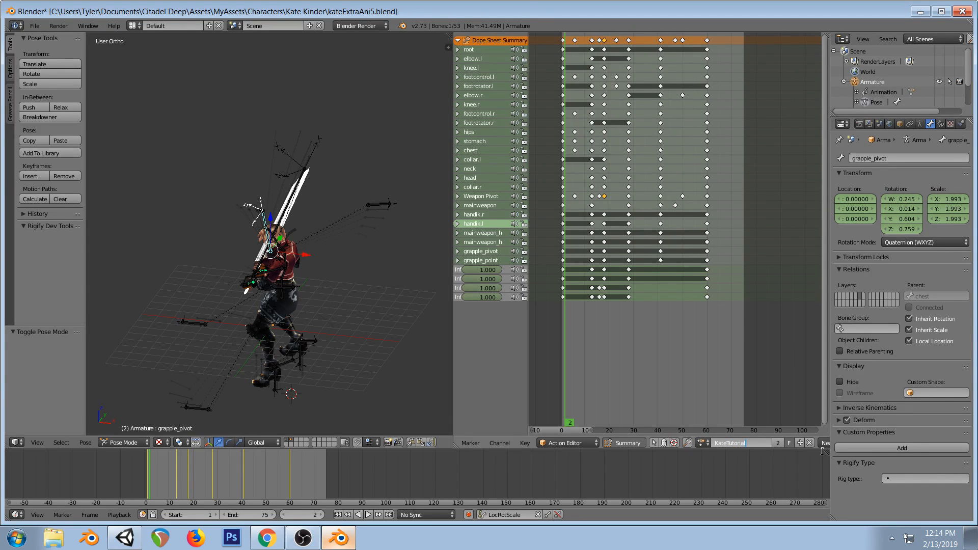
key("Return")
Delete all keyframes between the first and last keyframes of the KateTutorialSlam action
left_click(563, 43)
key("a")
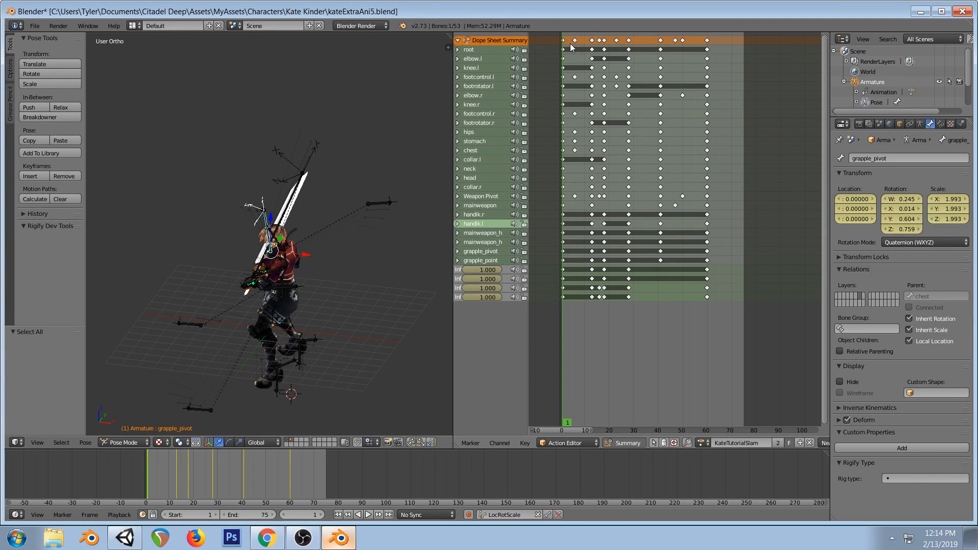
left_click_drag(570, 49, 688, 45)
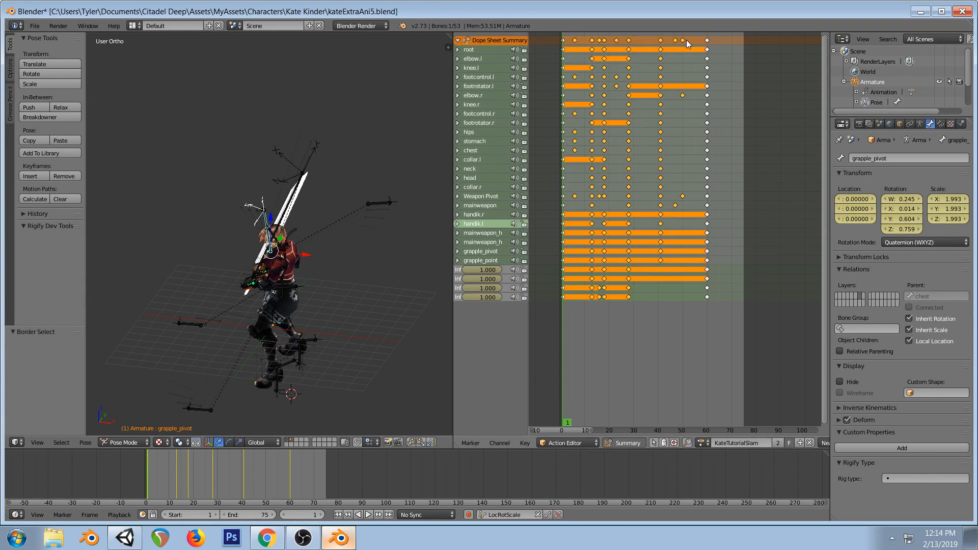
key("x")
left_click(665, 46)
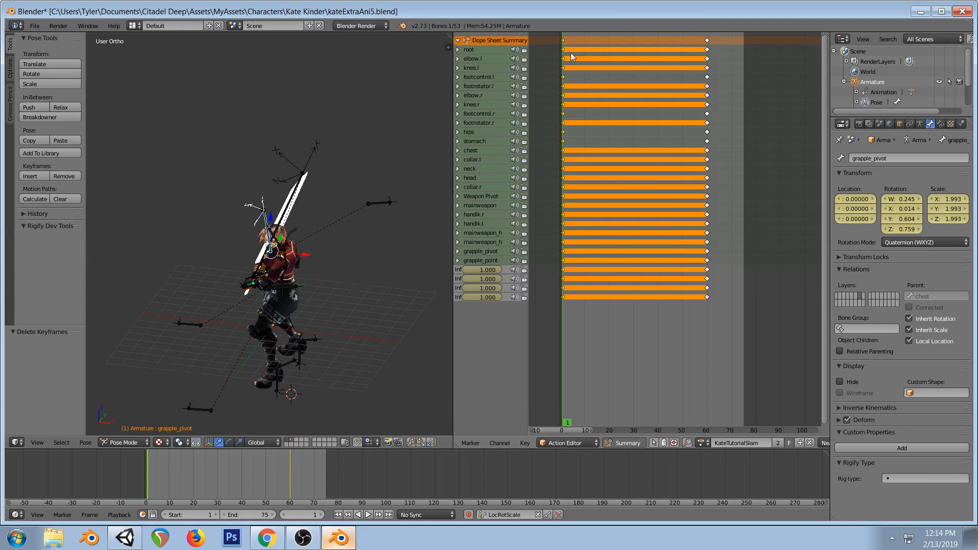
Duplicate the first-frame keyframes of all bones onto frame 60 and briefly play the animation
key("shift+d")
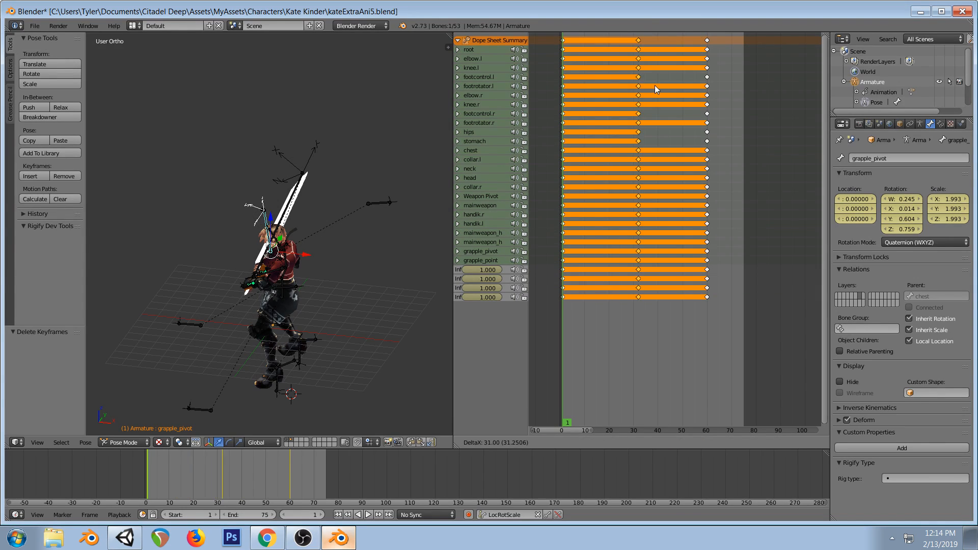
left_click(722, 88)
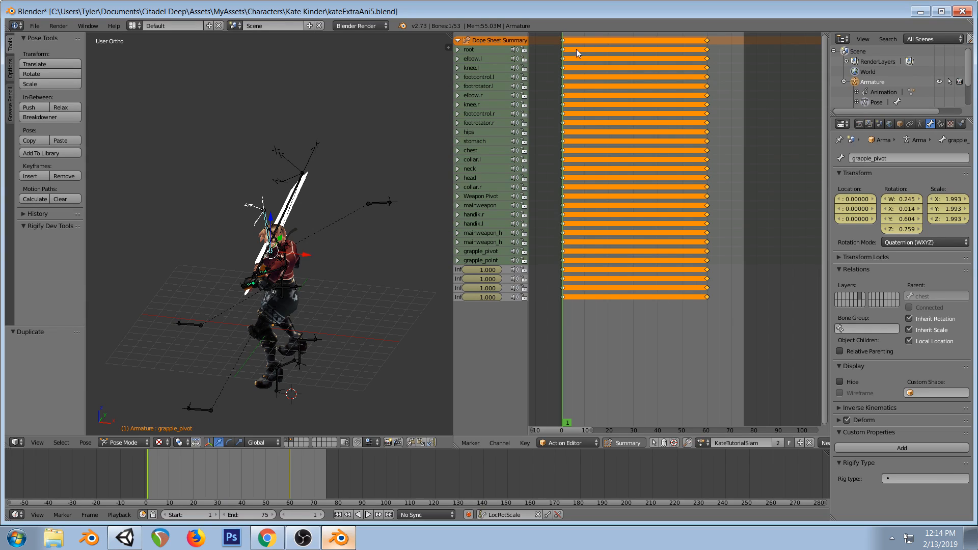
key("alt+a")
key("Escape")
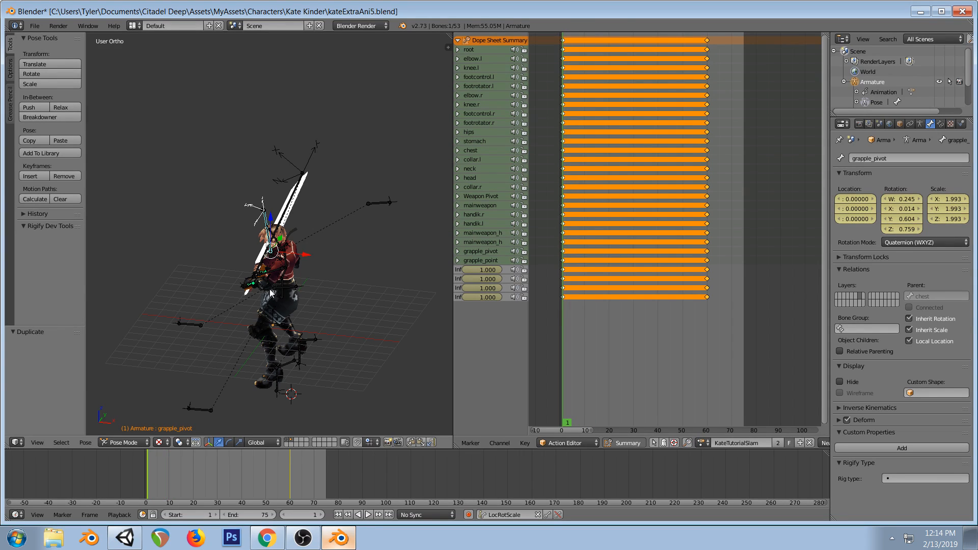
Scrub the KateTutorialSlam action and examine the idle pose from the front and side with no bones selected
key("KP_1")
left_click_drag(565, 192, 707, 201)
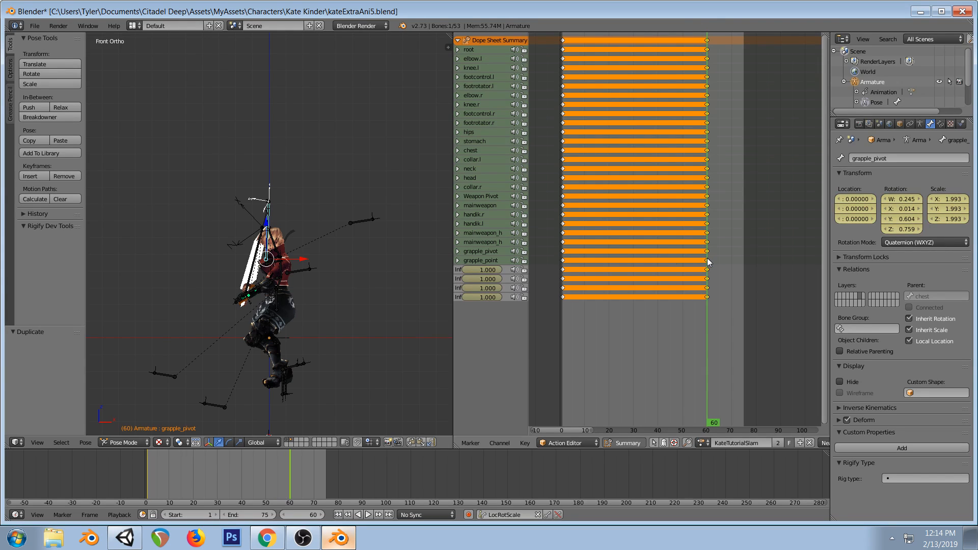
scroll(289, 247, "up", 2)
key("KP_3")
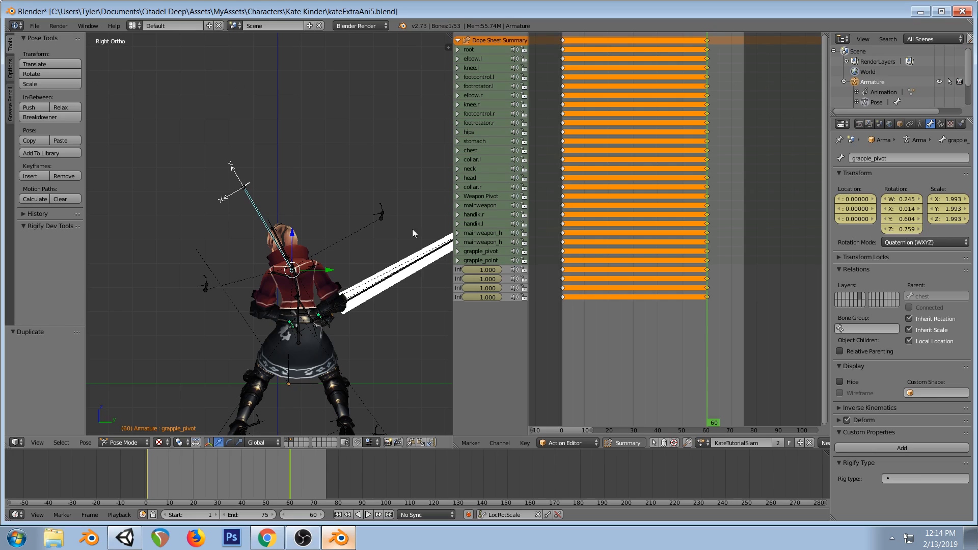
key("a")
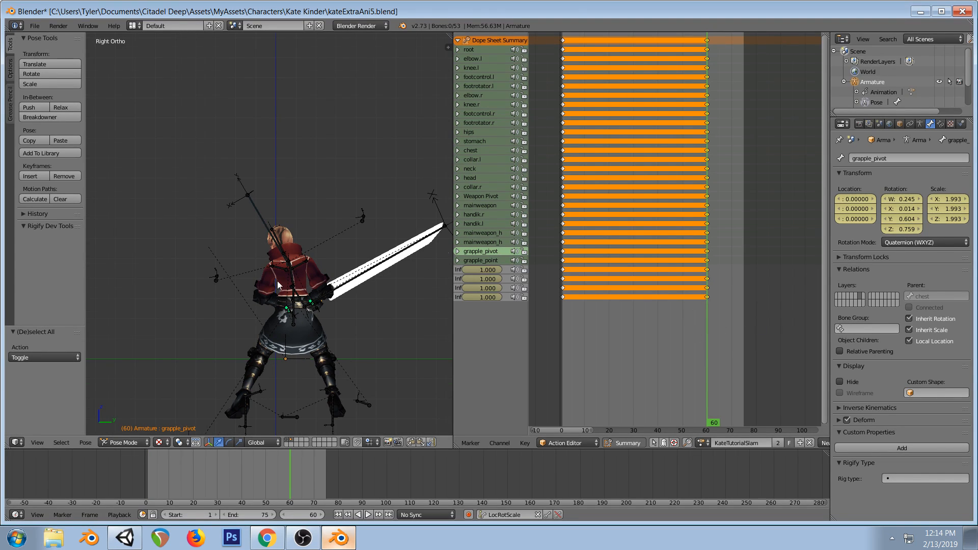
scroll(278, 285, "up", 1)
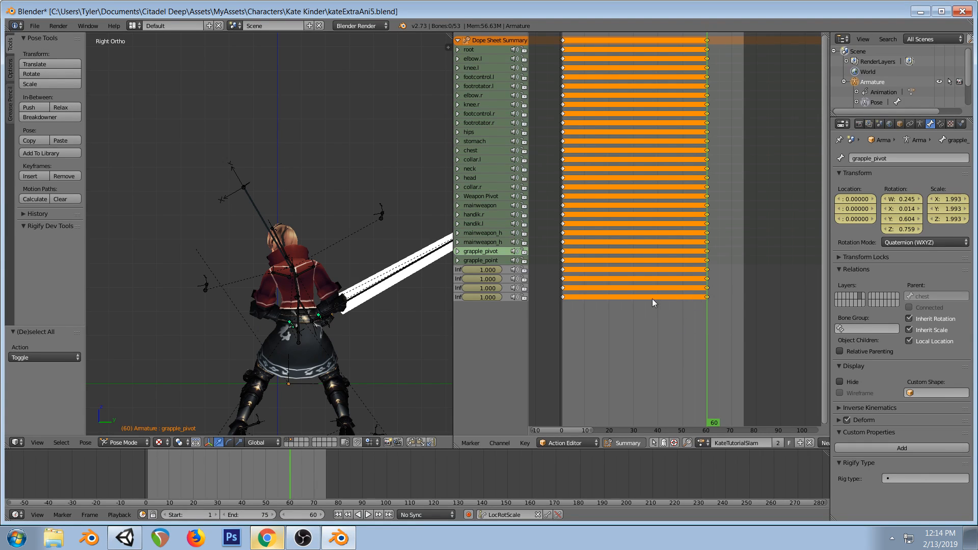
left_click_drag(659, 170, 658, 167)
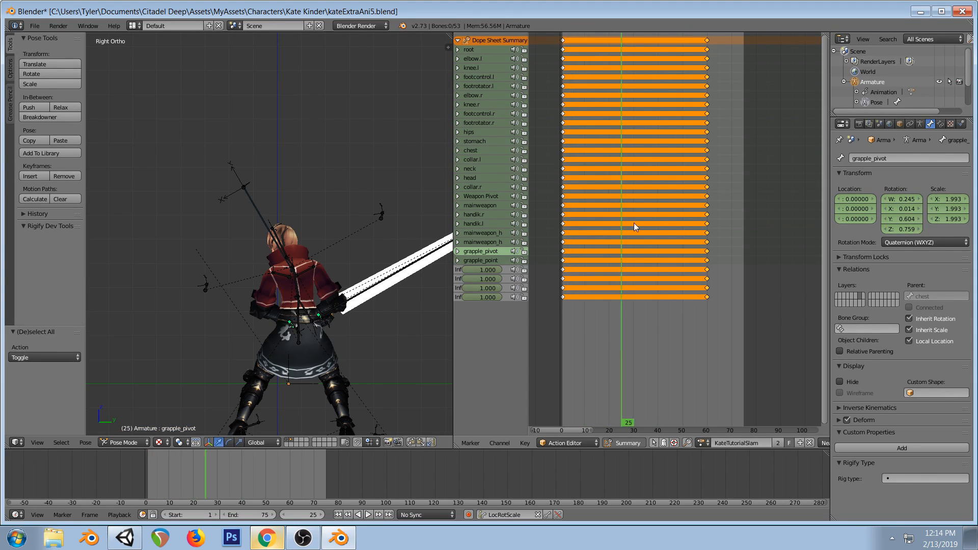
scroll(375, 270, "down", 2)
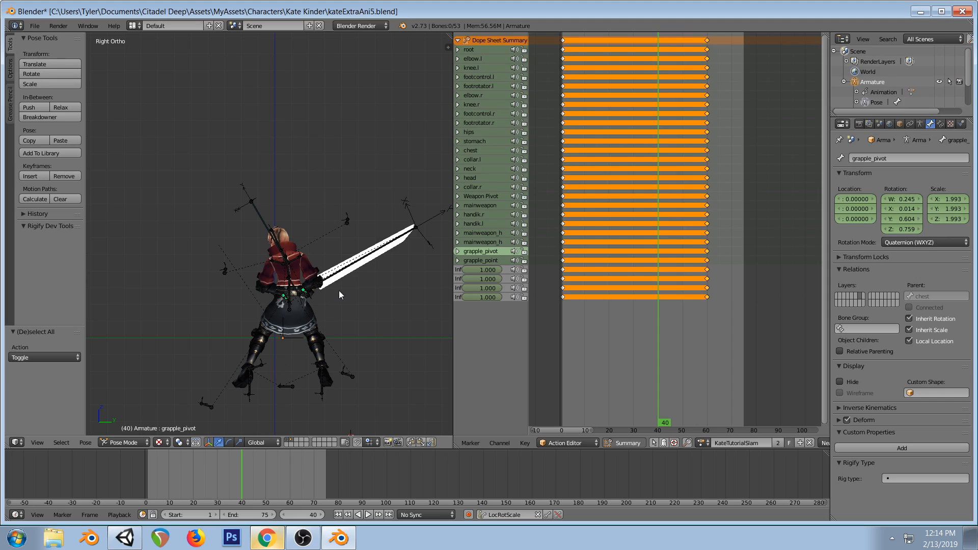
middle_click_drag(345, 283, 398, 276)
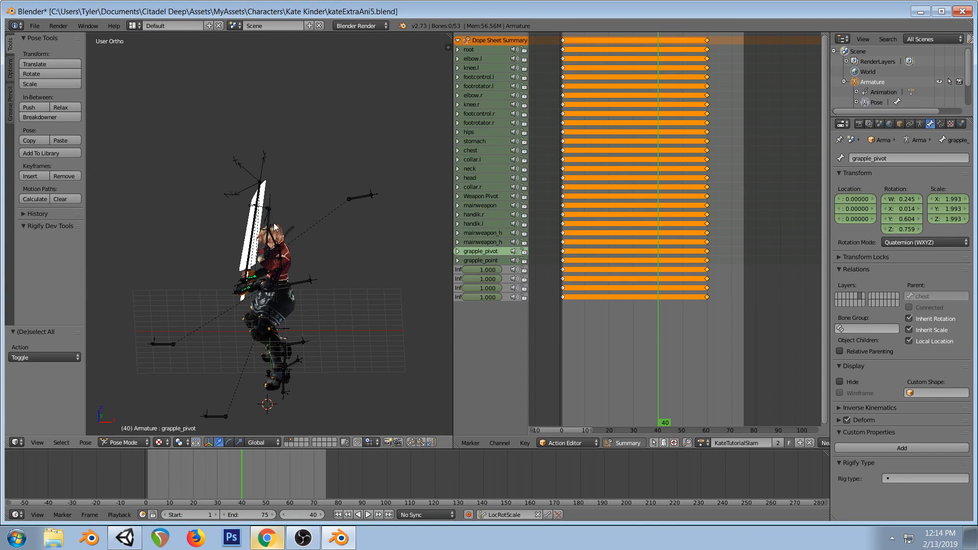
Check the armature's rest pose from the right side in Edit Mode and return to Pose Mode
key("Tab")
key("KP_3")
scroll(248, 251, "up", 3)
key("Tab")
Go to frame 1, select all of the armature's bones and clear their pose transforms
key("shift+Left")
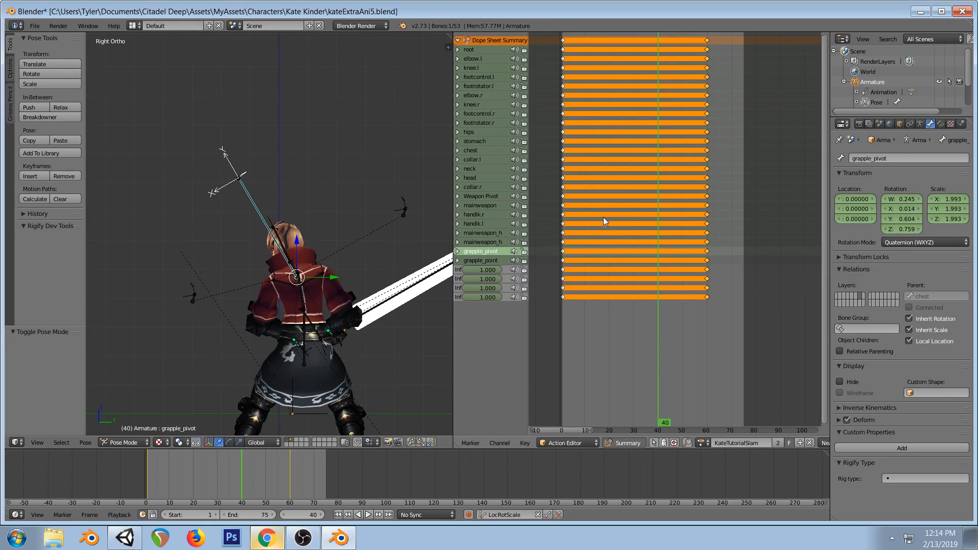
key("a")
key("a")
key("space")
type("clear pos")
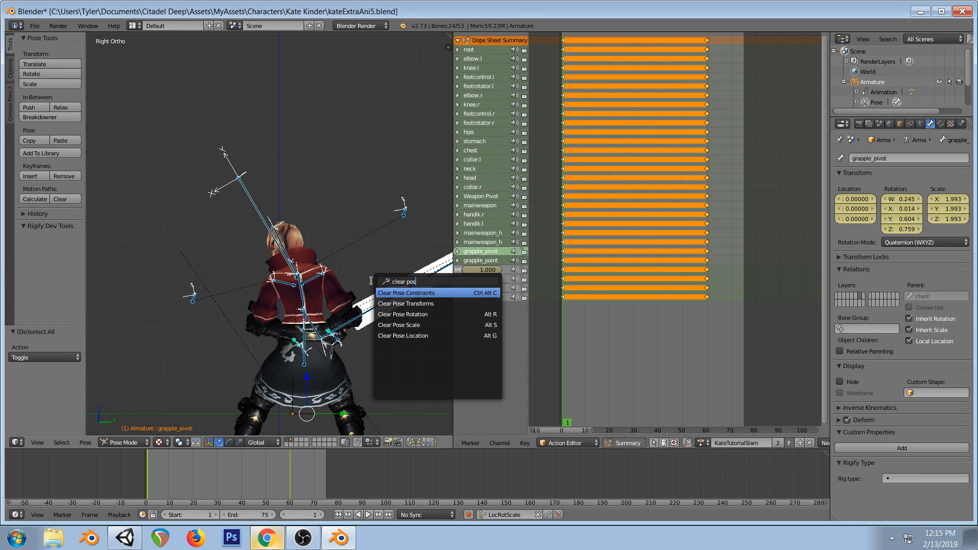
key("Down")
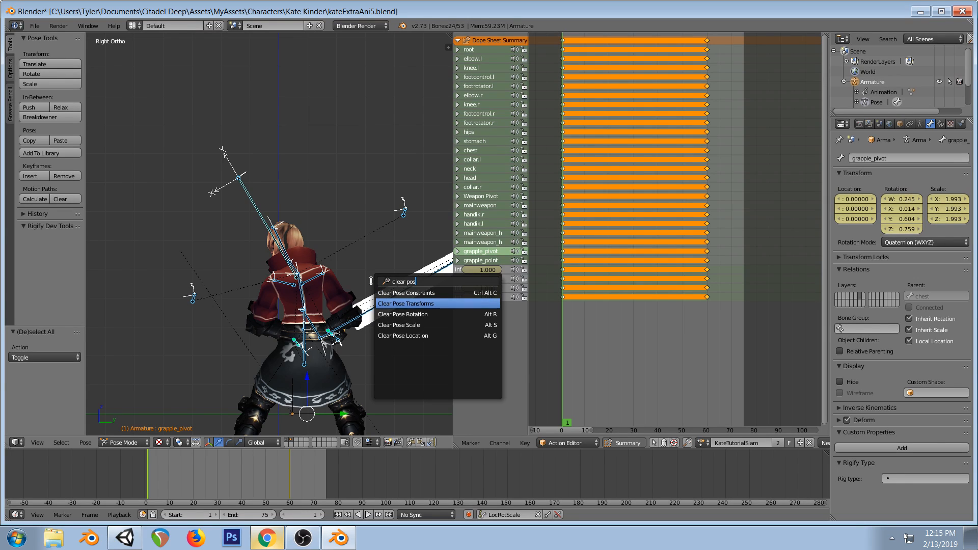
key("Return")
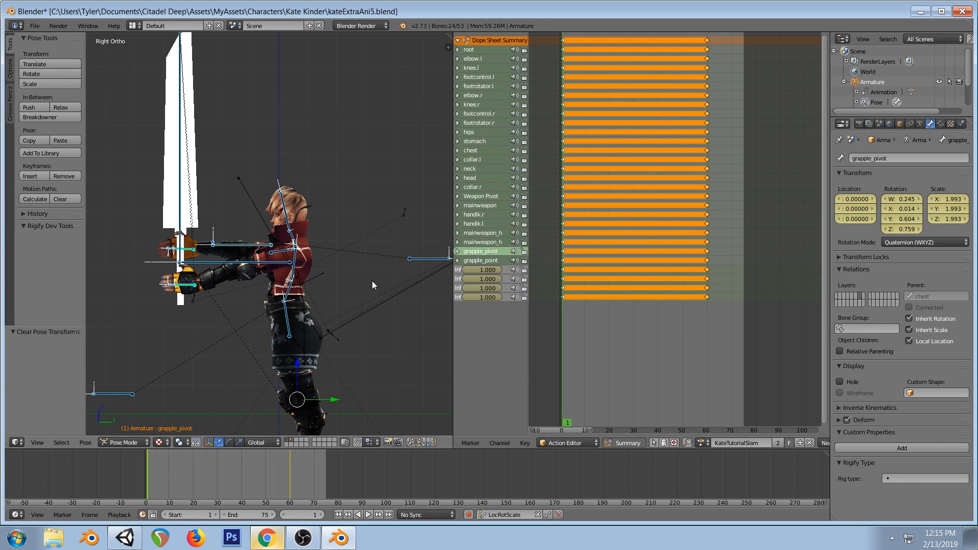
key("space")
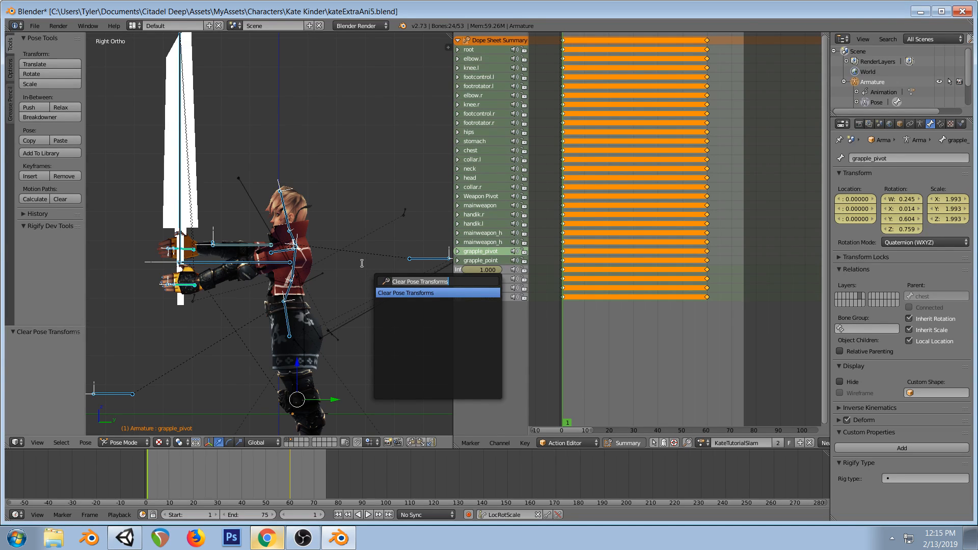
key("Escape")
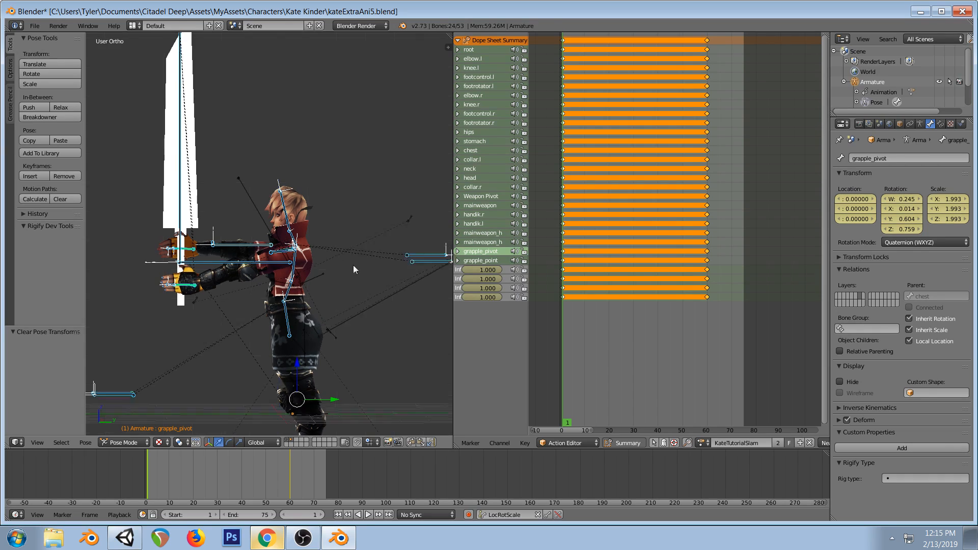
Rotate the grapple_pivot bone upward by about 22.6° in the right side view and scale it up to about 3.08
middle_click_drag(339, 258, 386, 279)
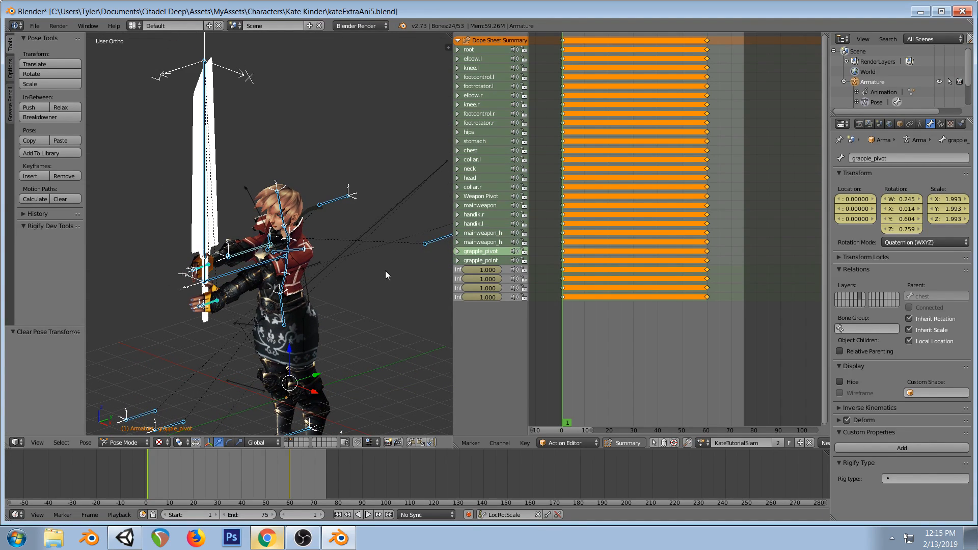
right_click(247, 270)
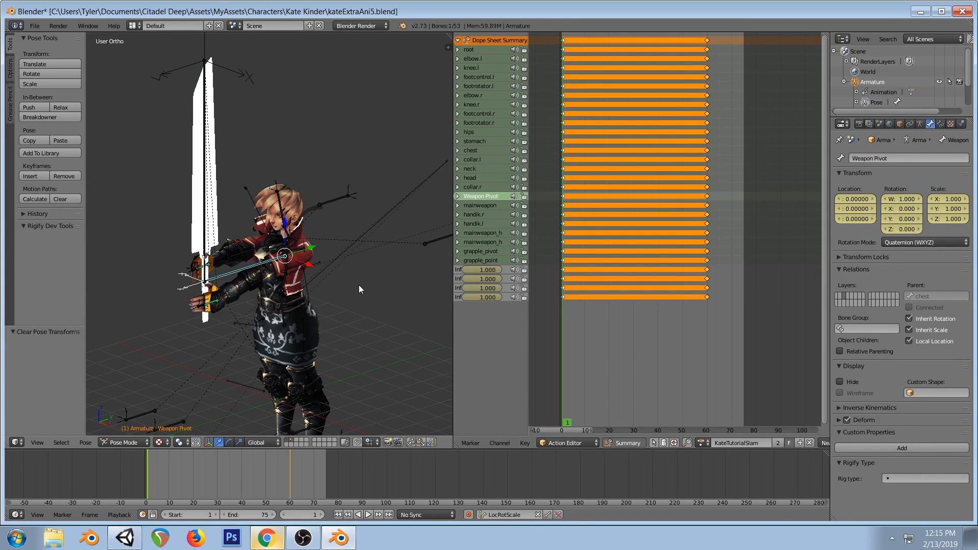
key("KP_3")
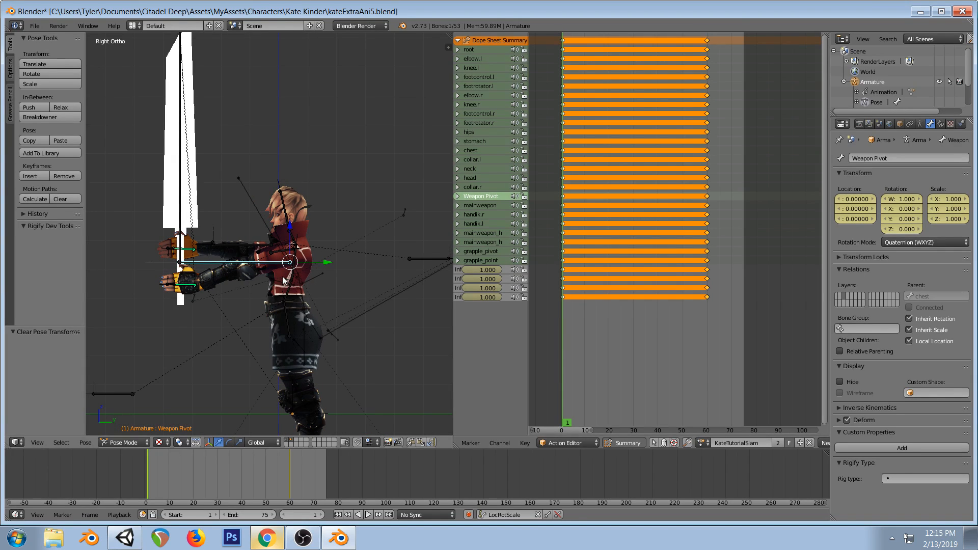
right_click(245, 246)
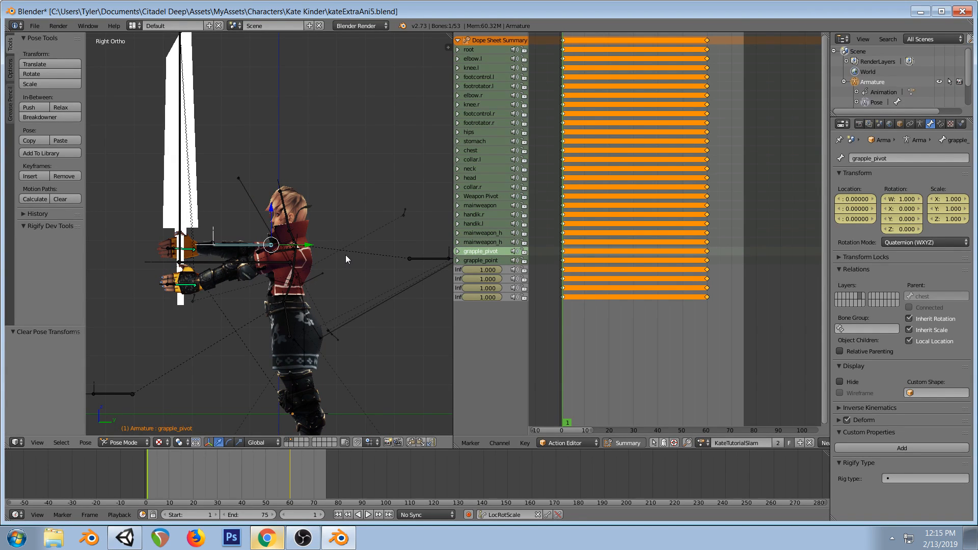
key("r")
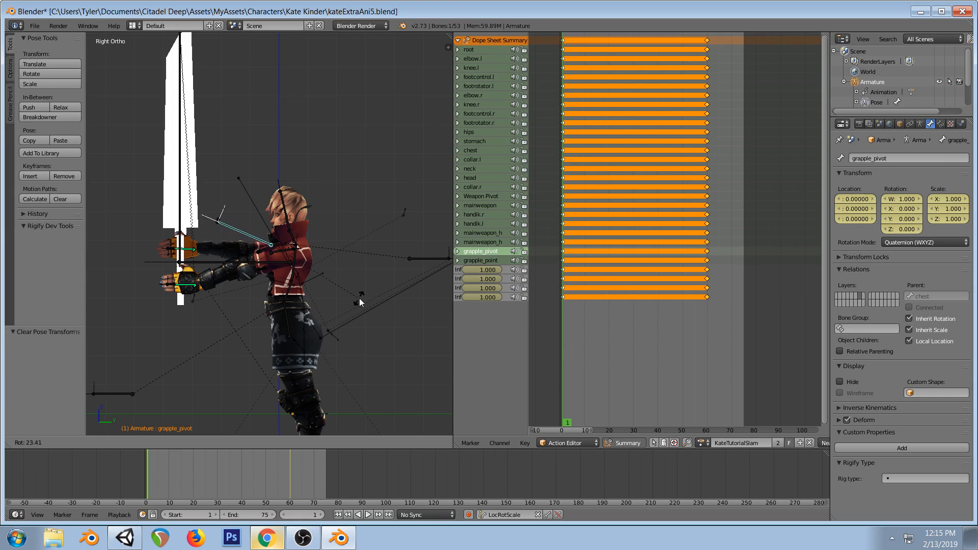
left_click(362, 298)
key("s")
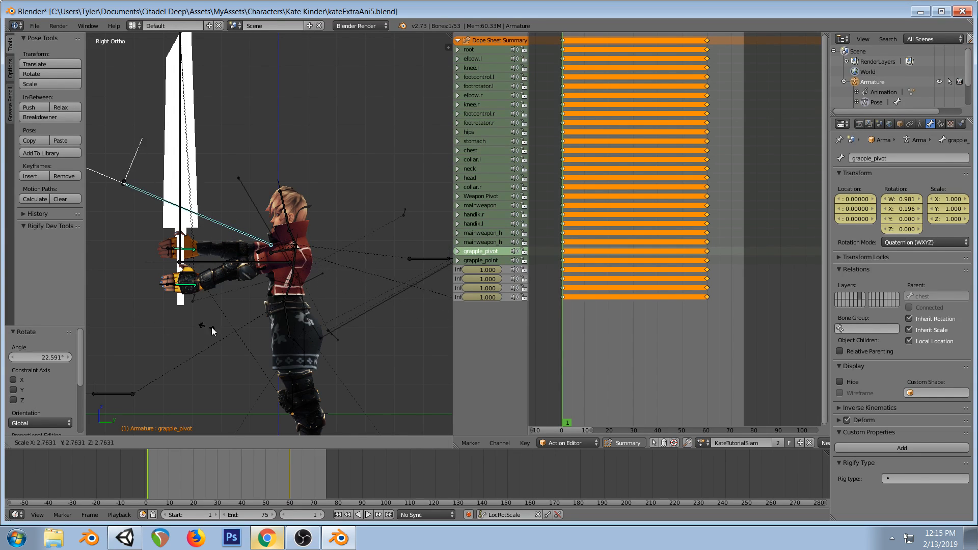
left_click(204, 324)
Select the grapple_point bone at the tip of the grapple pivot and try rotating it on its own
middle_click_drag(216, 320, 331, 304, "shift")
left_click(478, 260)
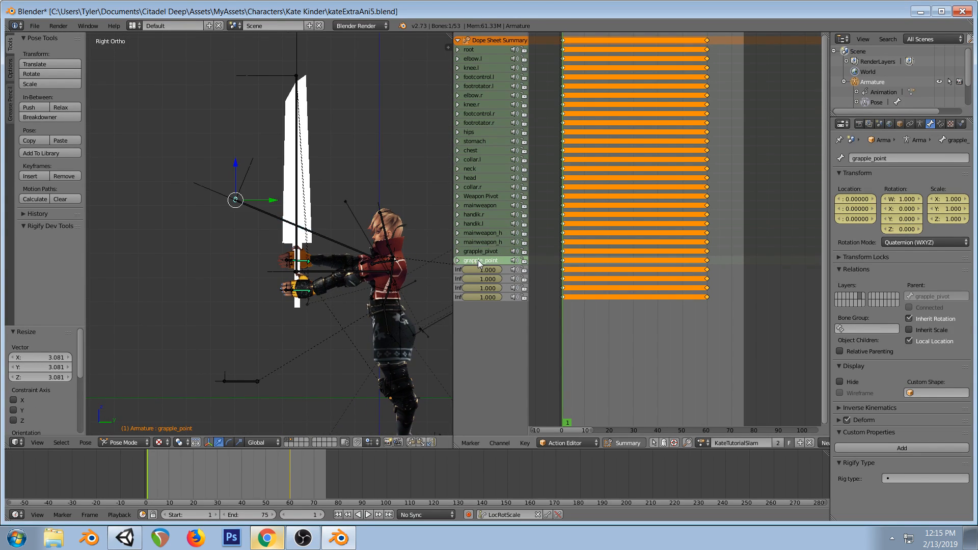
scroll(272, 270, "up", 2)
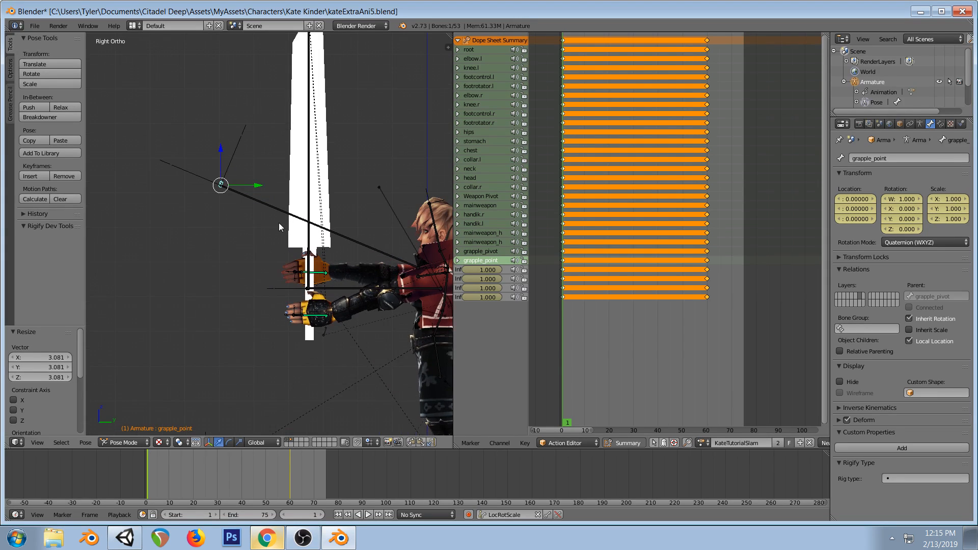
middle_click_drag(279, 222, 271, 270, "shift")
key("r")
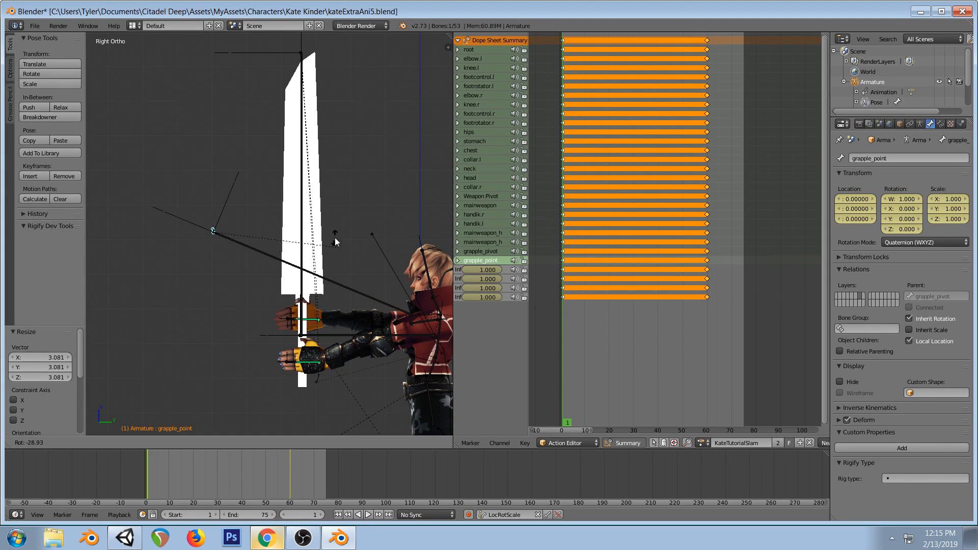
right_click(277, 315)
middle_click_drag(234, 264, 273, 292)
key("KP_3")
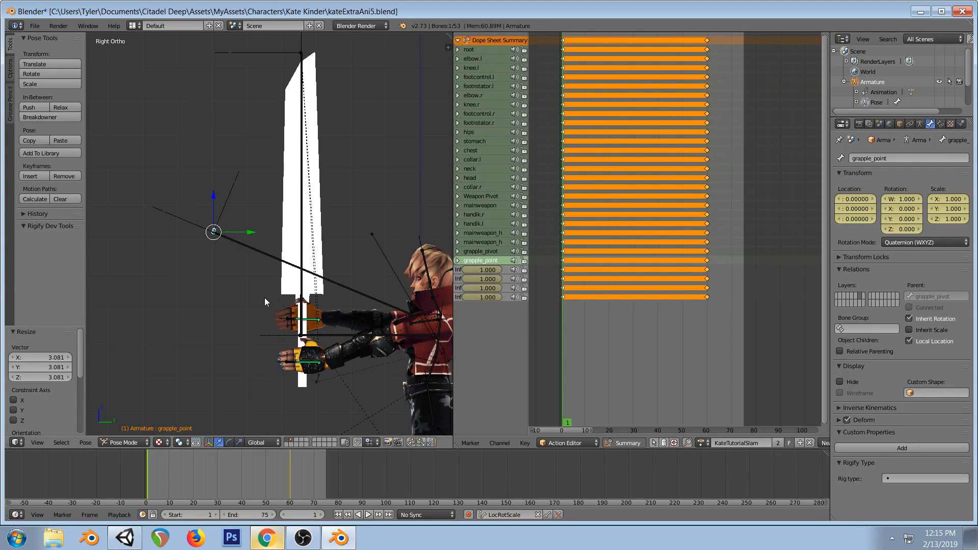
key("r")
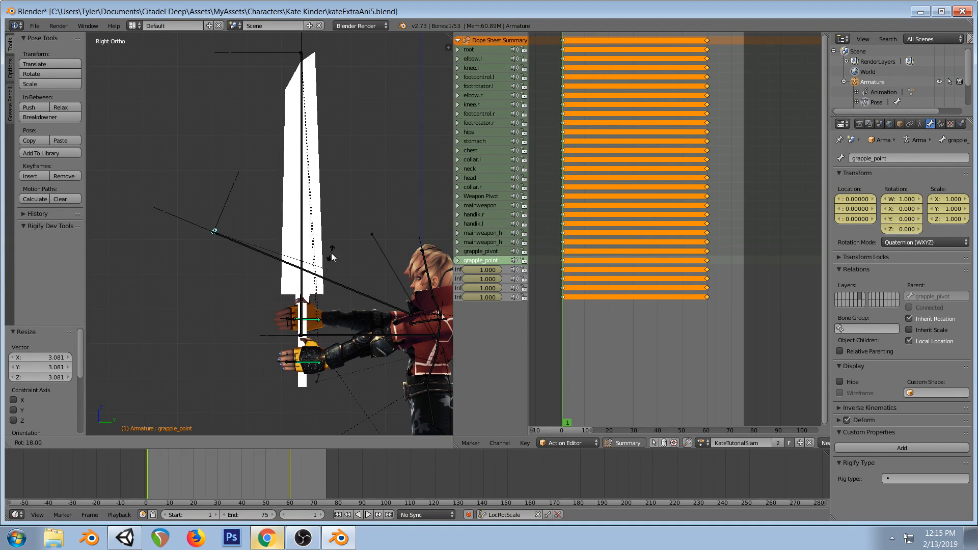
right_click(240, 294)
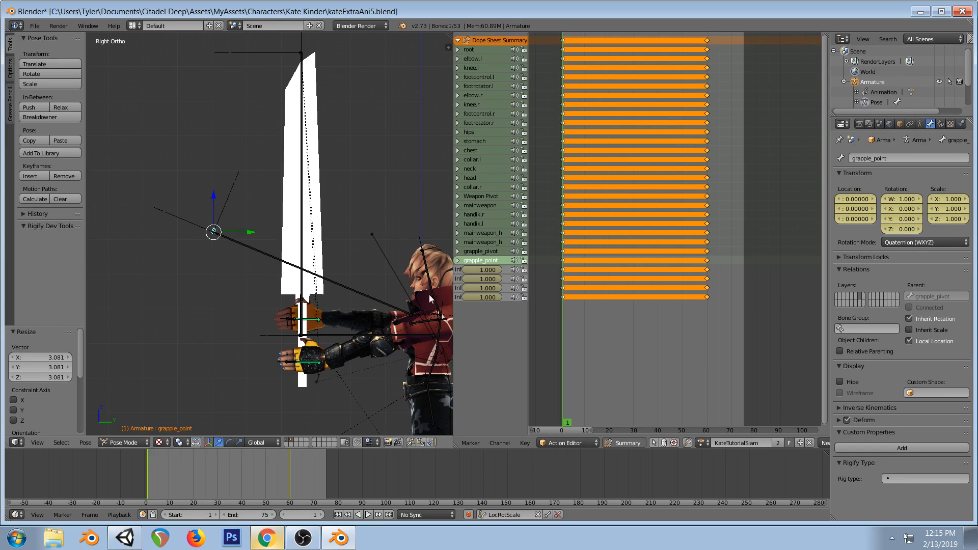
Alternate the selection between the grapple_pivot and grapple_point bones and try scaling the pivot
right_click(346, 291)
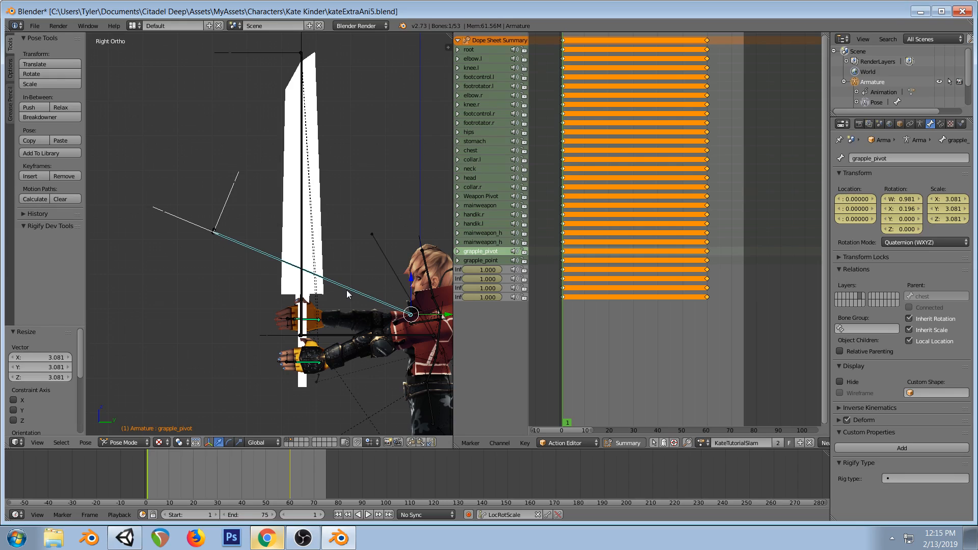
right_click(213, 233)
right_click(339, 287)
right_click(213, 232)
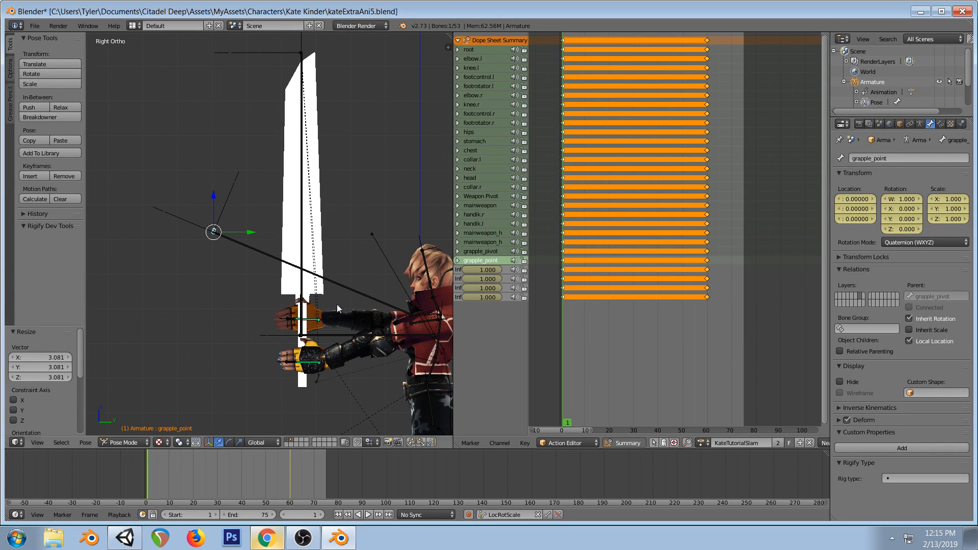
right_click(336, 278)
key("s")
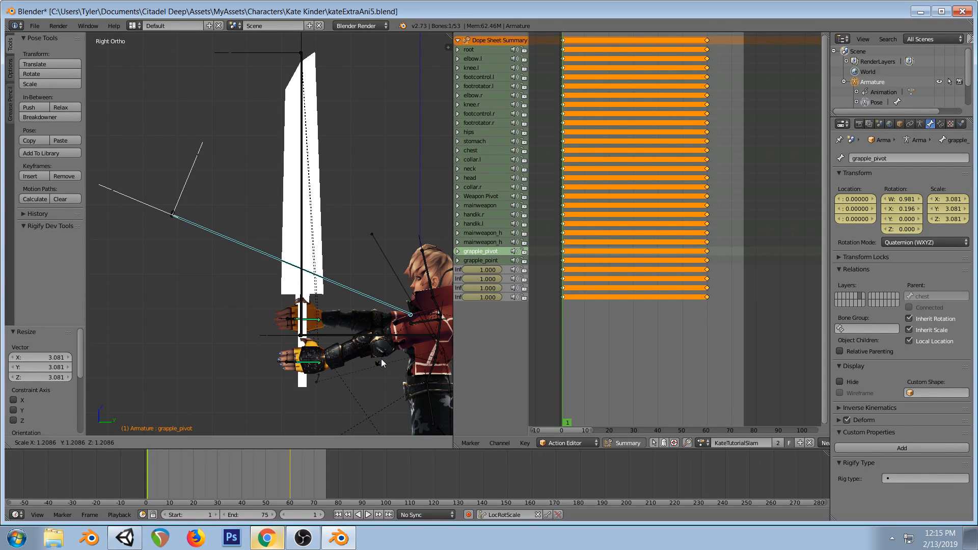
right_click(359, 352)
Scale the Weapon Pivot bone down to about 0.81 to draw the sword and hands toward the chest
right_click(333, 334)
middle_click_drag(370, 333, 283, 320, "shift")
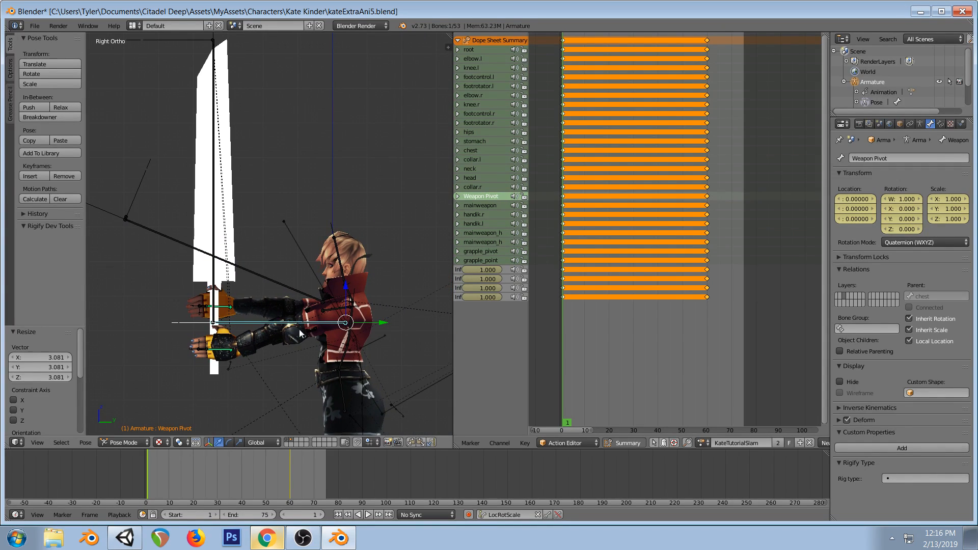
key("s")
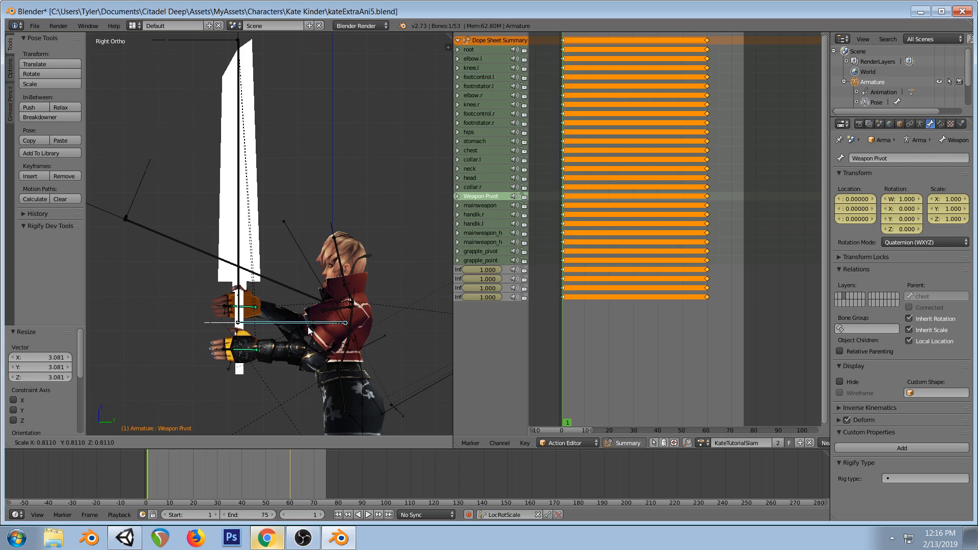
left_click(308, 330)
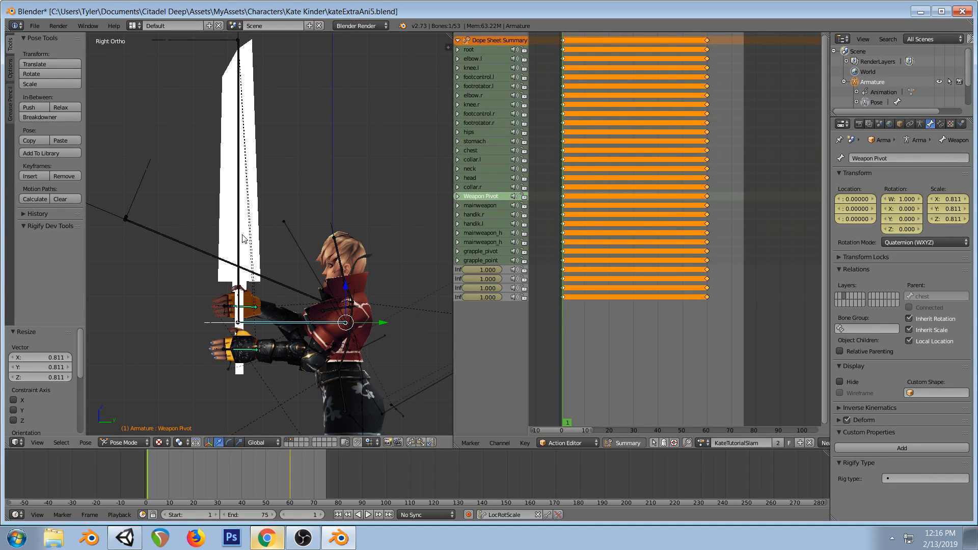
key("s")
left_click(337, 360)
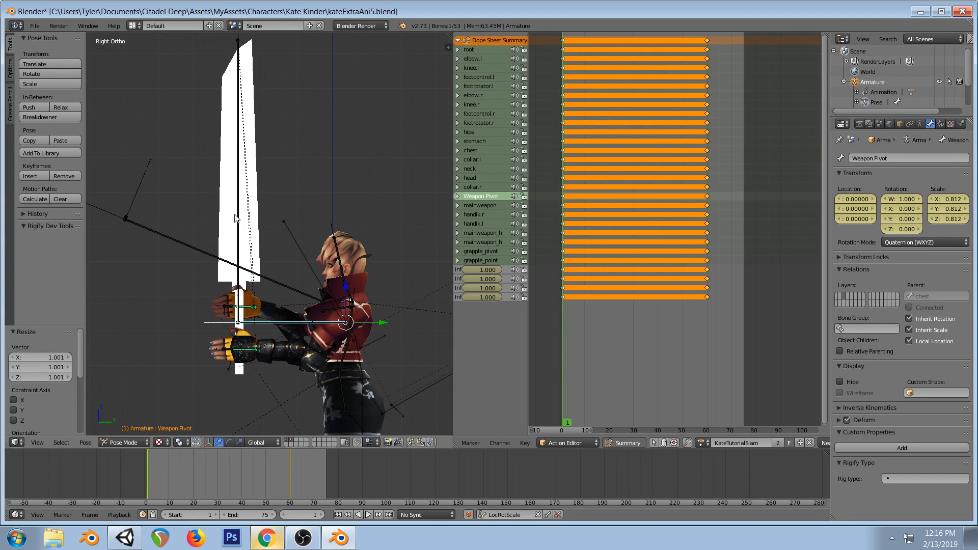
Try scaling the mainweapon bone on the sword and deselect all bones
right_click(240, 196)
key("s")
key("Escape")
key("a")
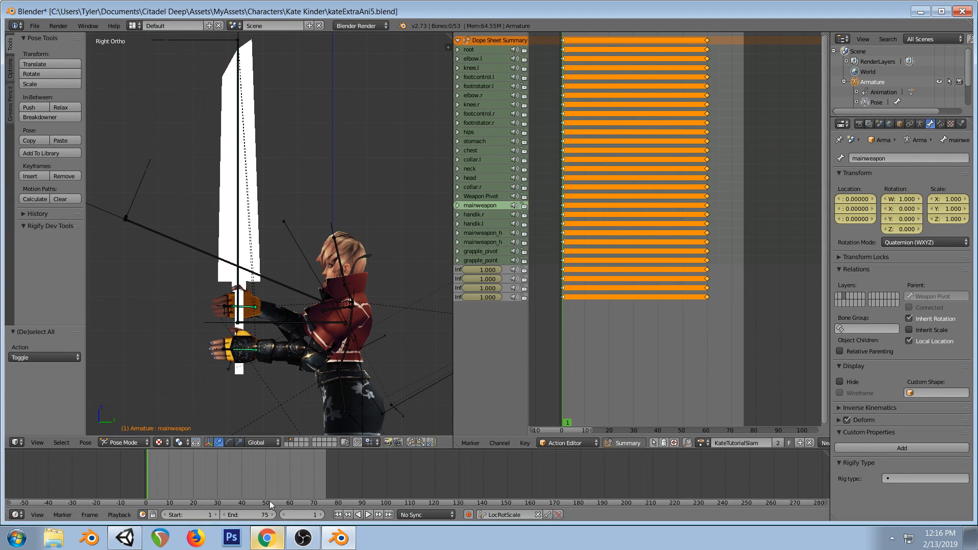
left_click(266, 537)
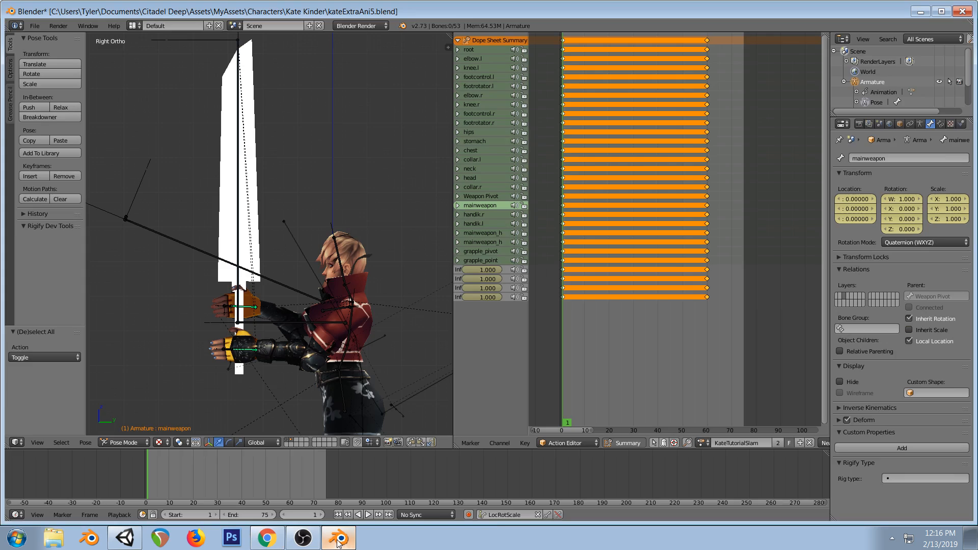
left_click(339, 538)
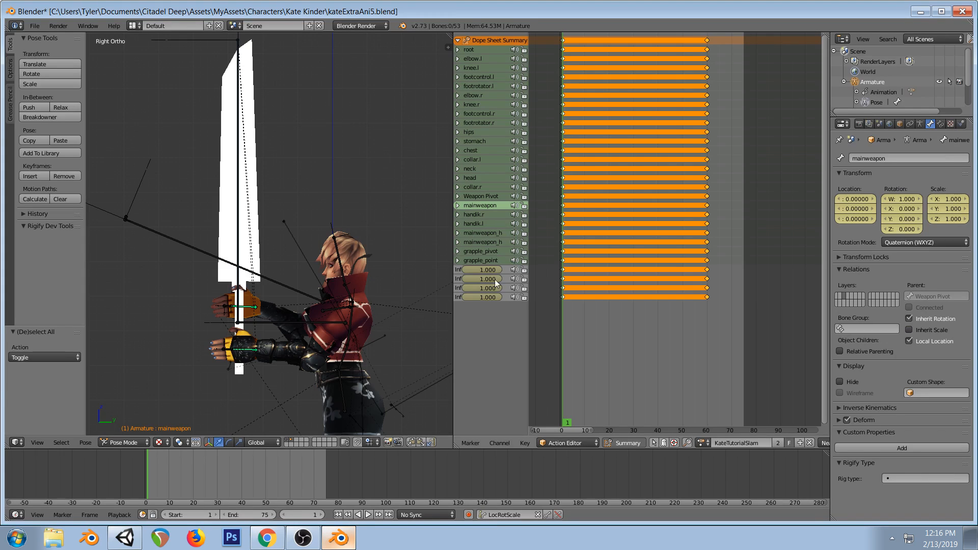
Restore the keyed idle pose at frame 1 and check it from the front, left and right sides
left_click(563, 193)
scroll(254, 300, "down", 3)
middle_click_drag(299, 273, 253, 267, "shift")
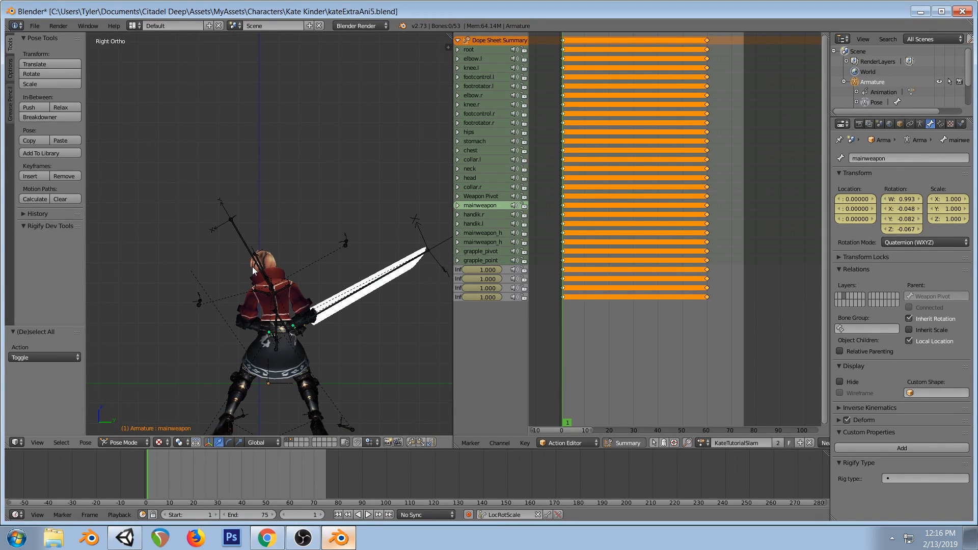
key("KP_1")
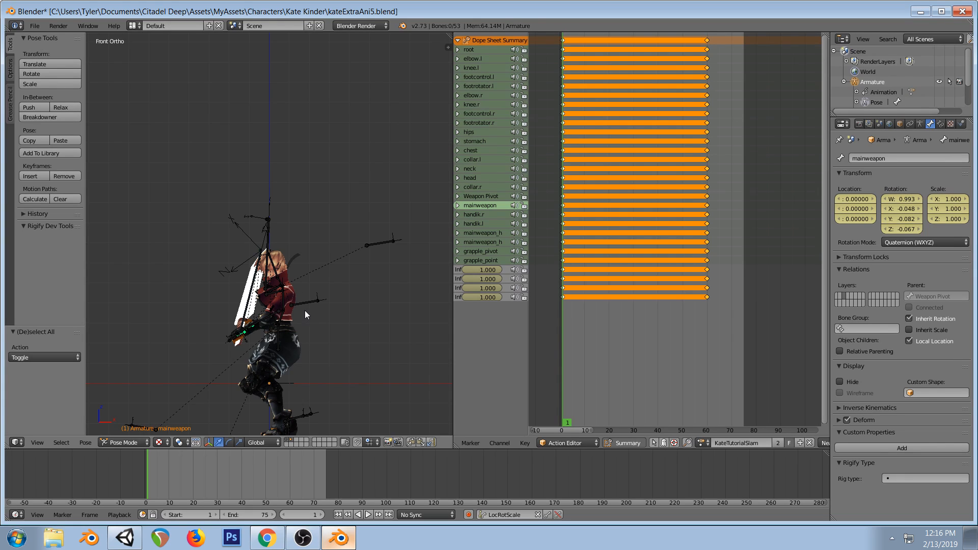
key("ctrl+KP_3")
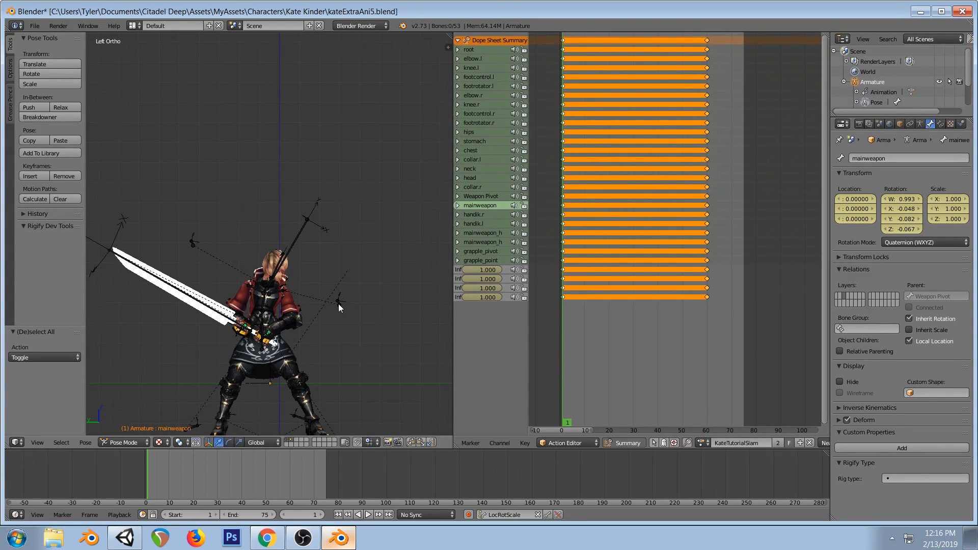
scroll(338, 304, "up", 1)
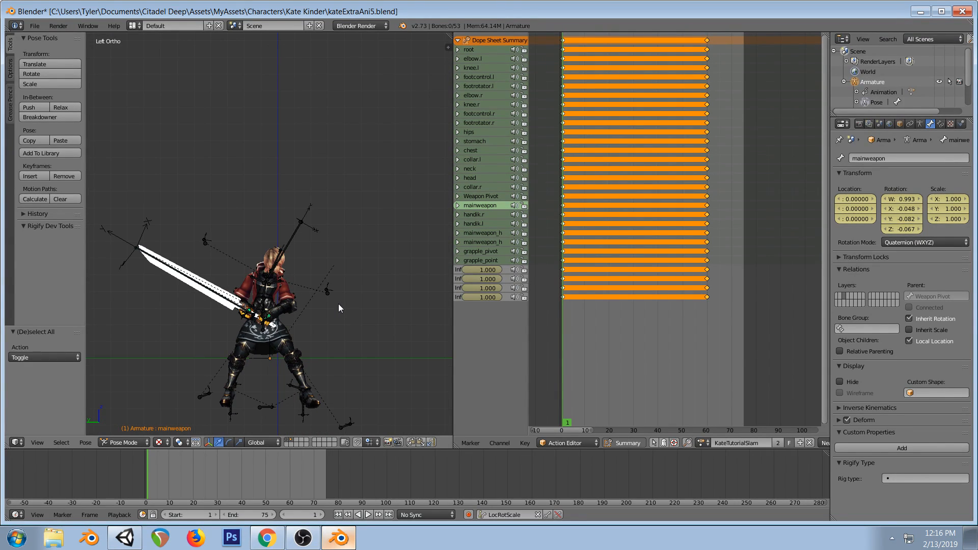
key("KP_3")
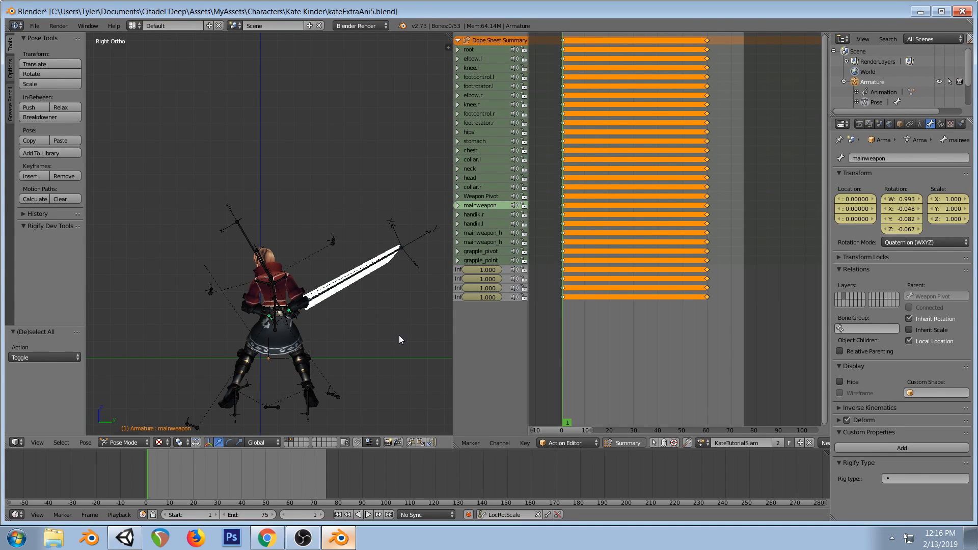
Widen the 3D viewport against the Action Editor and frame the whole character from the left side
scroll(384, 336, "up", 1)
scroll(383, 316, "up", 1)
left_click_drag(454, 344, 524, 330)
middle_click_drag(416, 324, 398, 286, "shift")
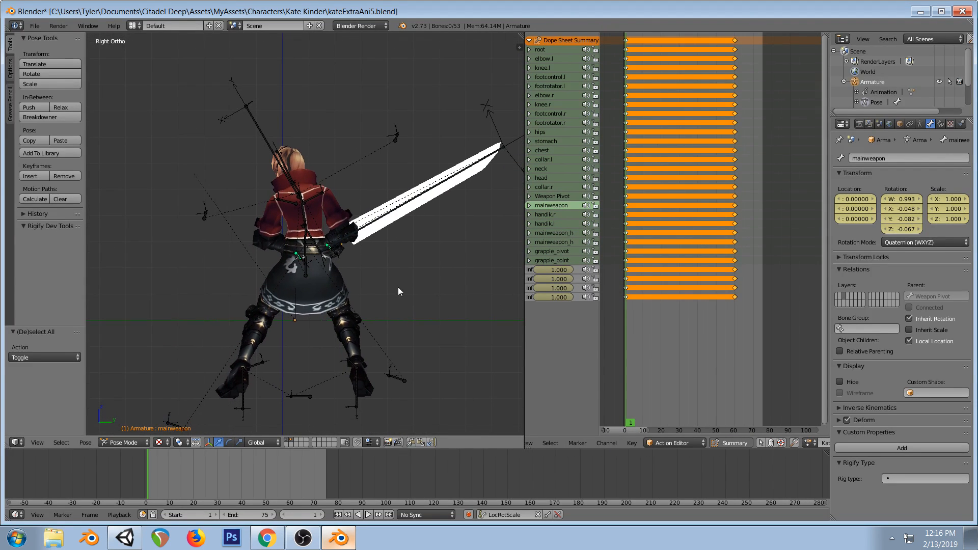
key("ctrl+KP_3")
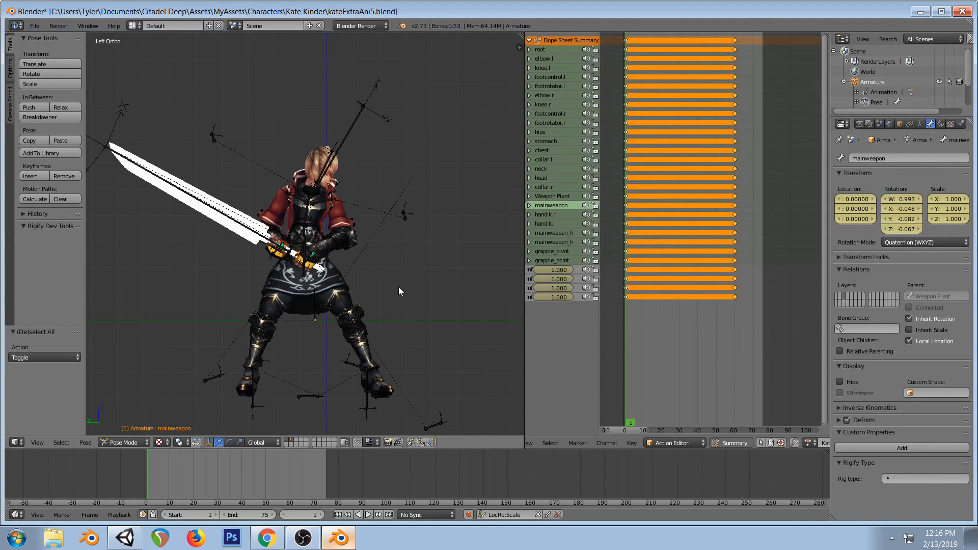
middle_click_drag(401, 288, 366, 280)
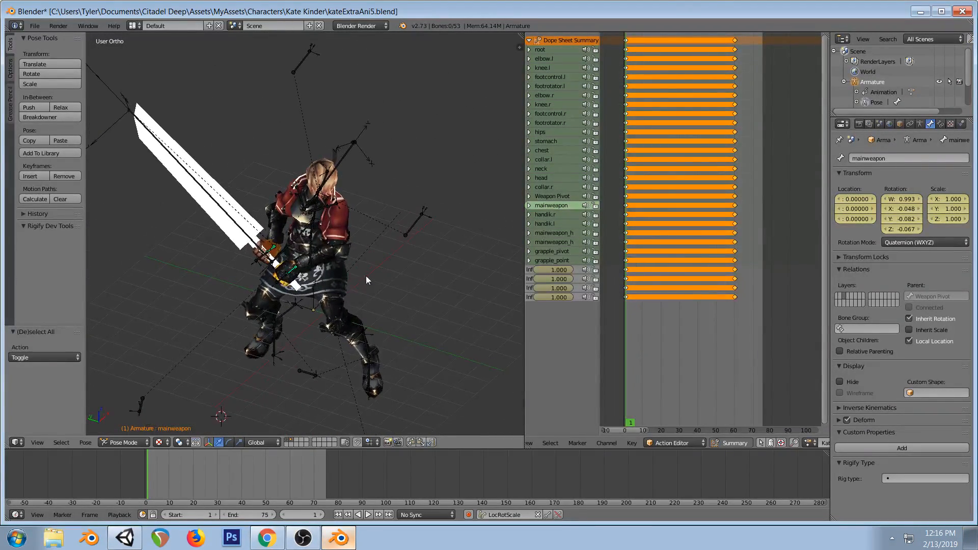
key("KP_3")
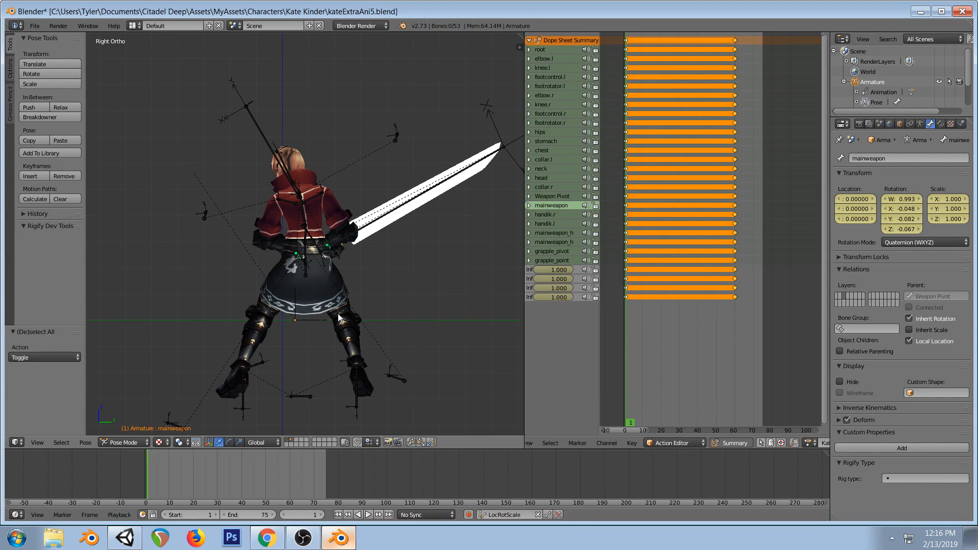
Switch to Unity, run the game and assign Kate_PowerBombSlam as the grapple action of the Kate_Shoot attack
left_click(127, 538)
left_click(470, 35)
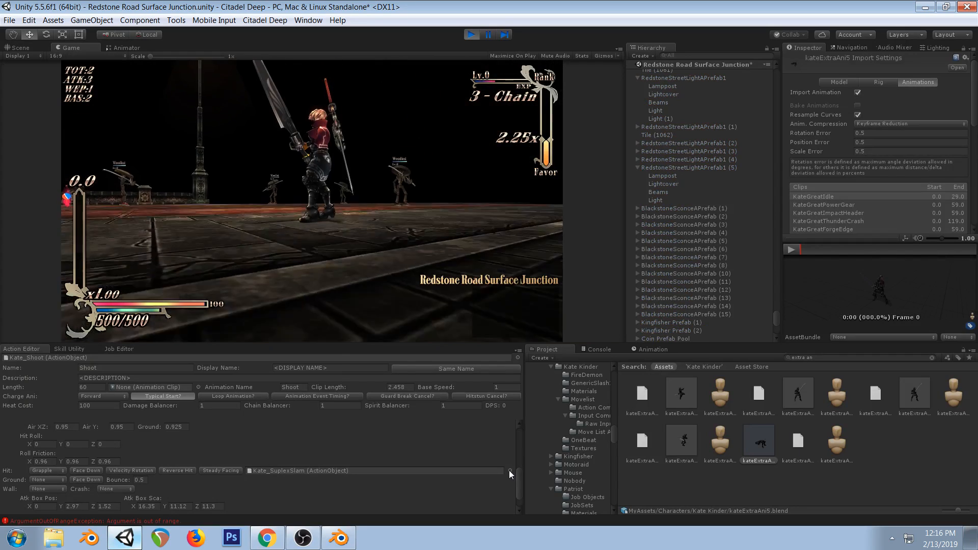
left_click(510, 470)
type("po")
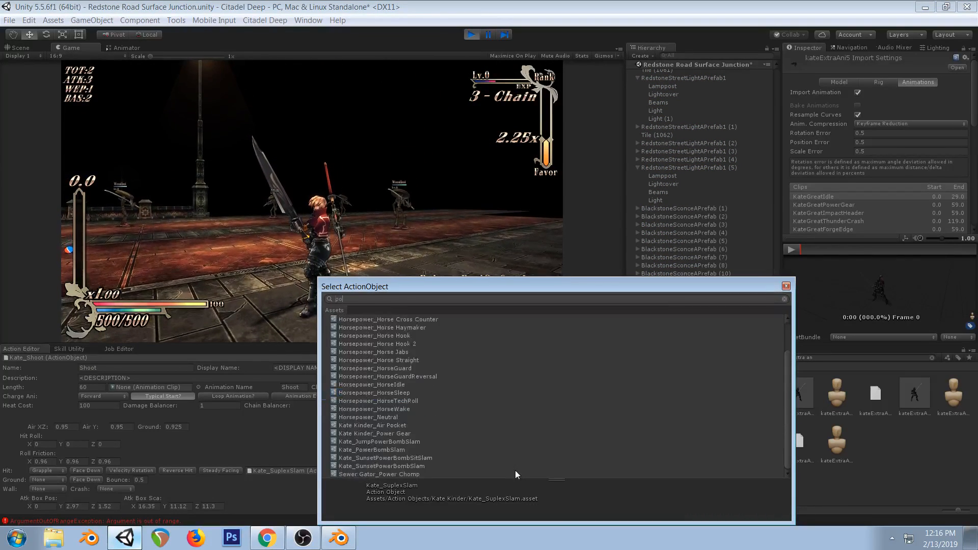
type("wer b")
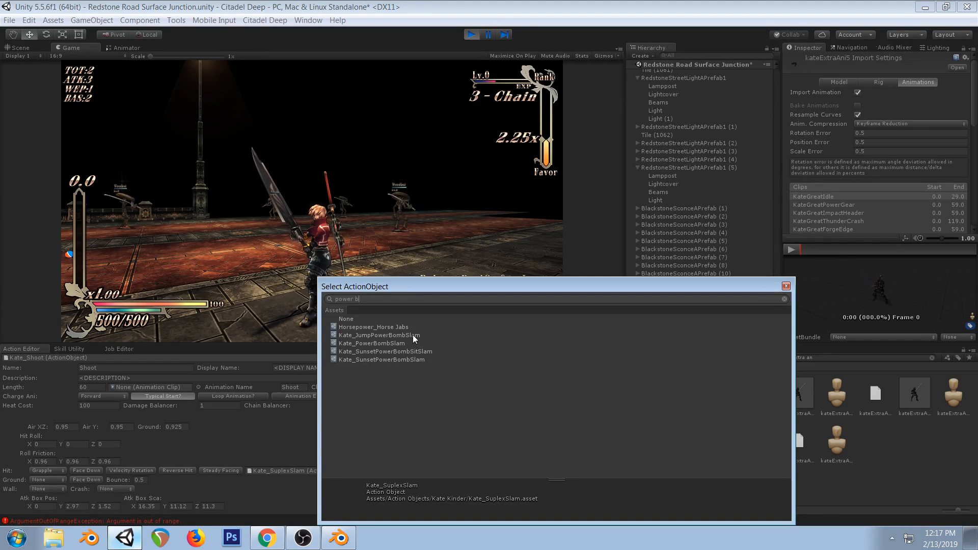
double_click(398, 342)
Test Kate's grapple attack against a Woodboi enemy in the running game and pause it as she reaches the target
left_click(610, 221)
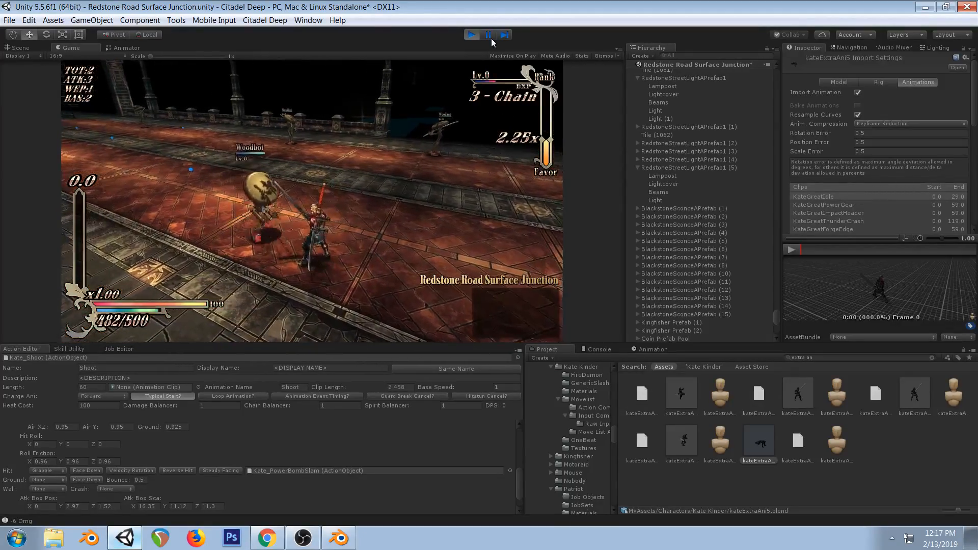
key("ctrl+1")
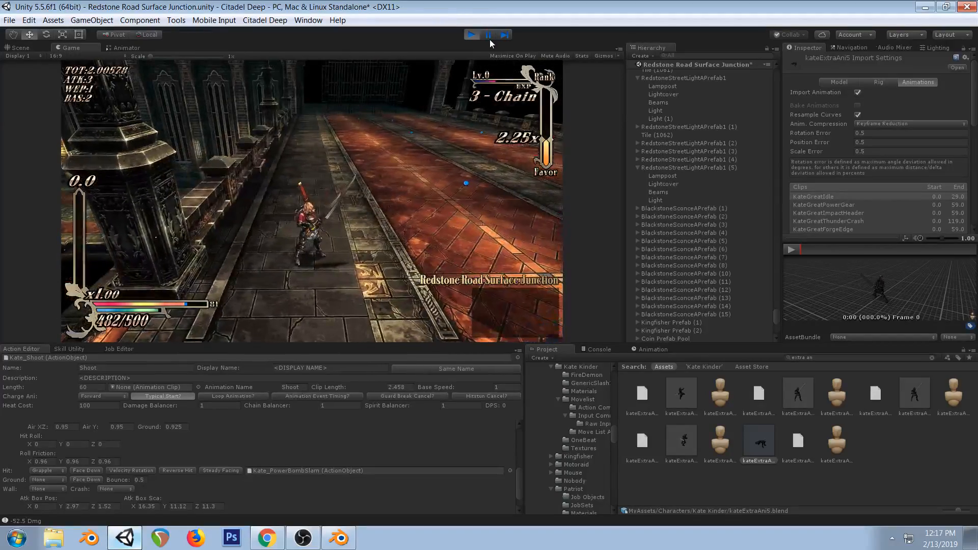
left_click(490, 40)
left_click(82, 49)
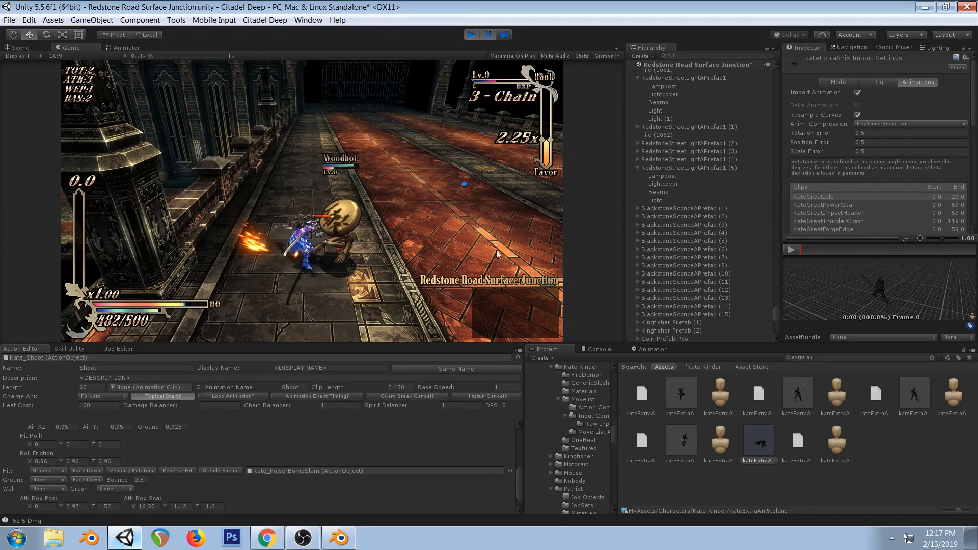
Examine Kate_Shoot's events and attack hit settings, and locate the Kate_Shoot and Kate_PowerBombSlam action assets in the project
left_click(48, 358)
scroll(300, 425, "up", 2)
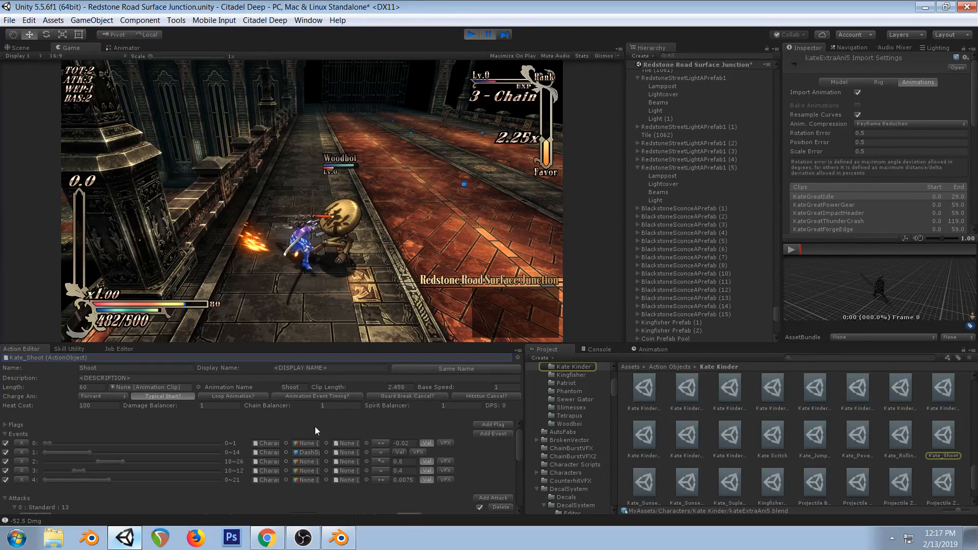
scroll(326, 442, "down", 2)
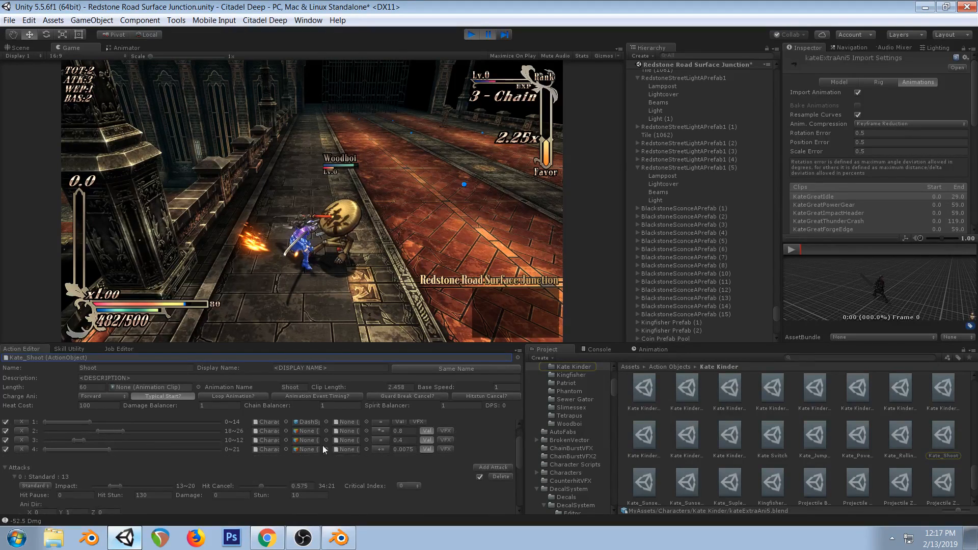
scroll(315, 444, "down", 1)
scroll(335, 439, "down", 3)
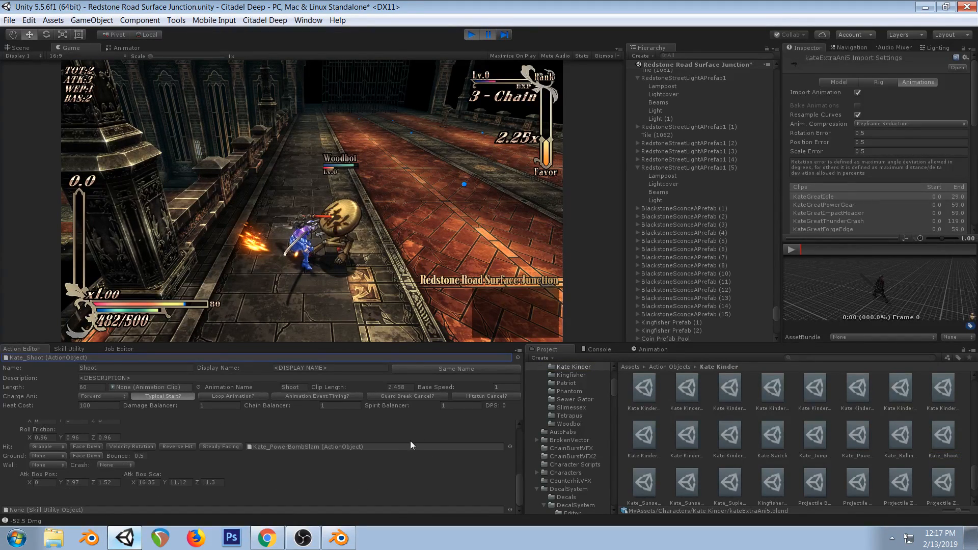
left_click(276, 446)
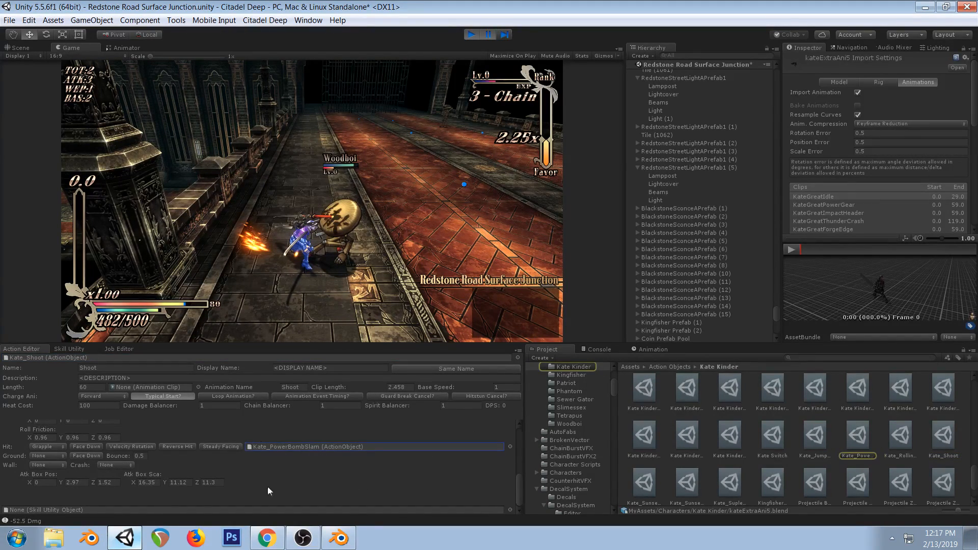
scroll(155, 442, "up", 2)
scroll(105, 447, "down", 2)
scroll(311, 449, "up", 1)
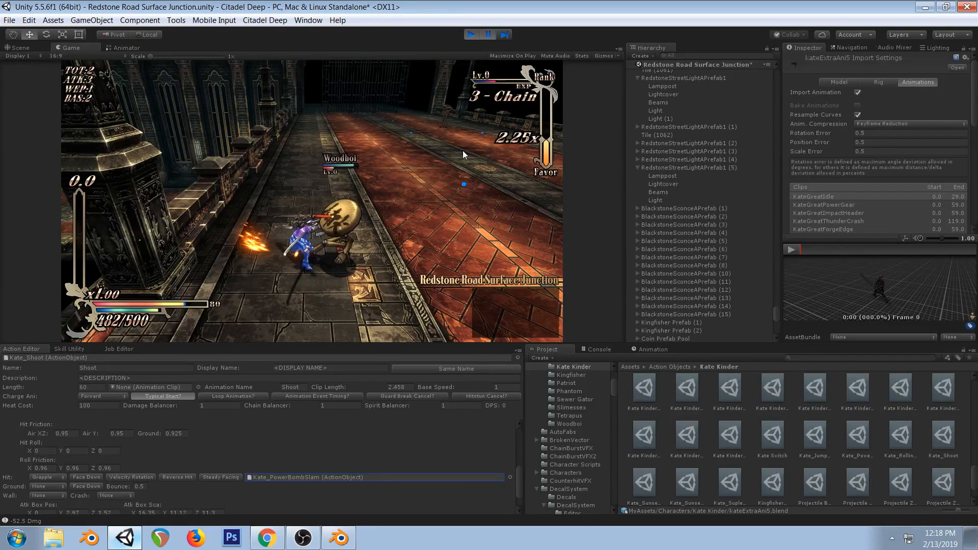
Advance the paused game frame by frame until Kate's attack connects and the Woodboi is grappled
left_click(507, 34)
left_click(505, 35)
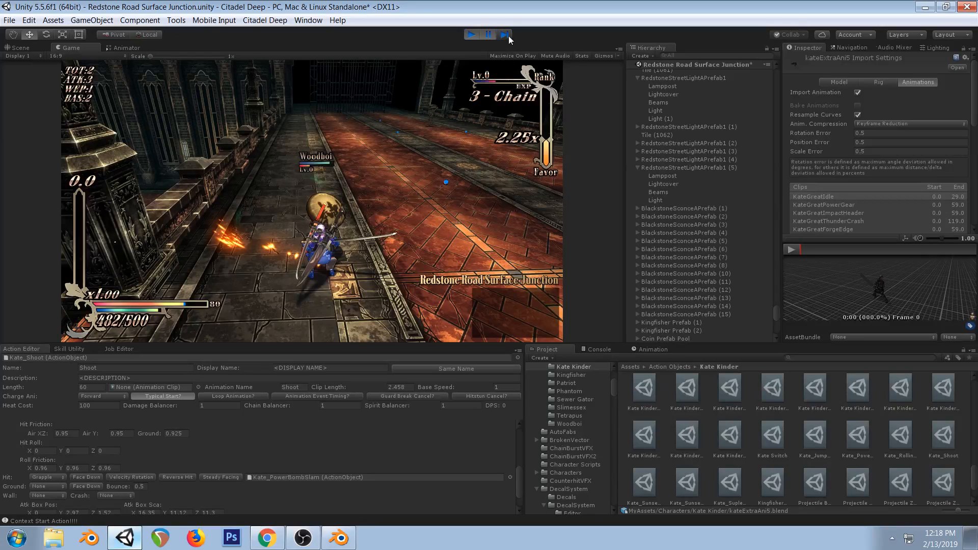
left_click(503, 37)
left_click(503, 37)
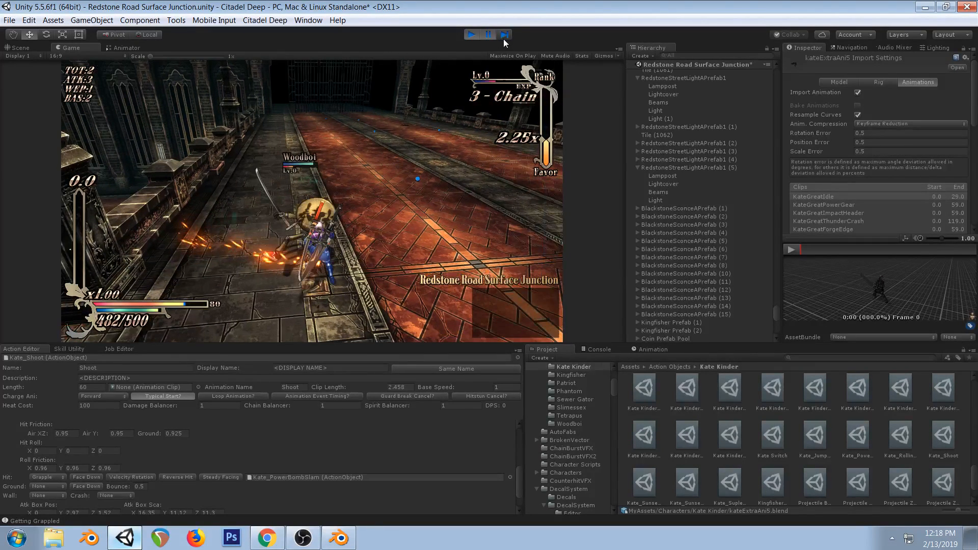
left_click(504, 37)
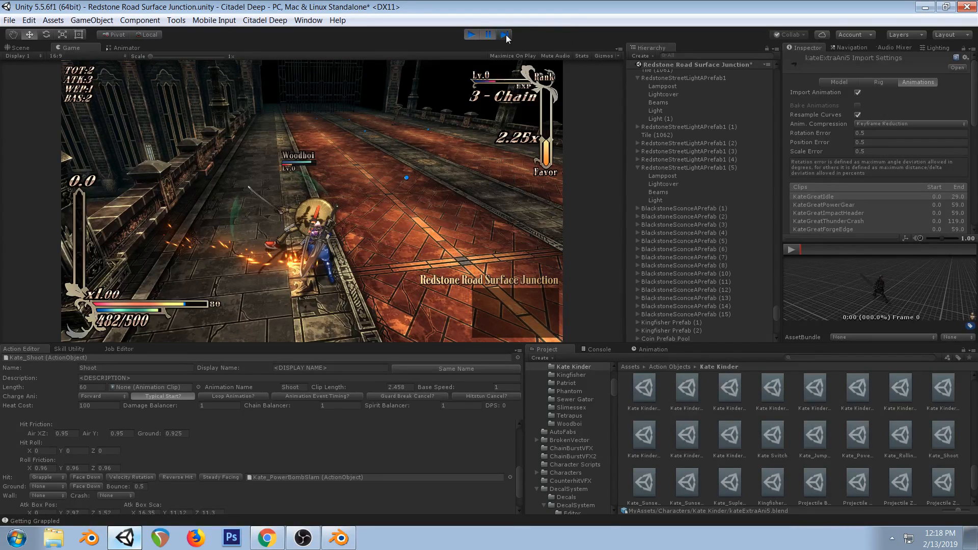
Inspect the grappled Woodboi and Kate from the side in the Scene view and review Kate_Shoot's attack and event settings
left_click(9, 47)
right_click_drag(296, 152, 371, 204)
middle_click_drag(371, 203, 392, 191)
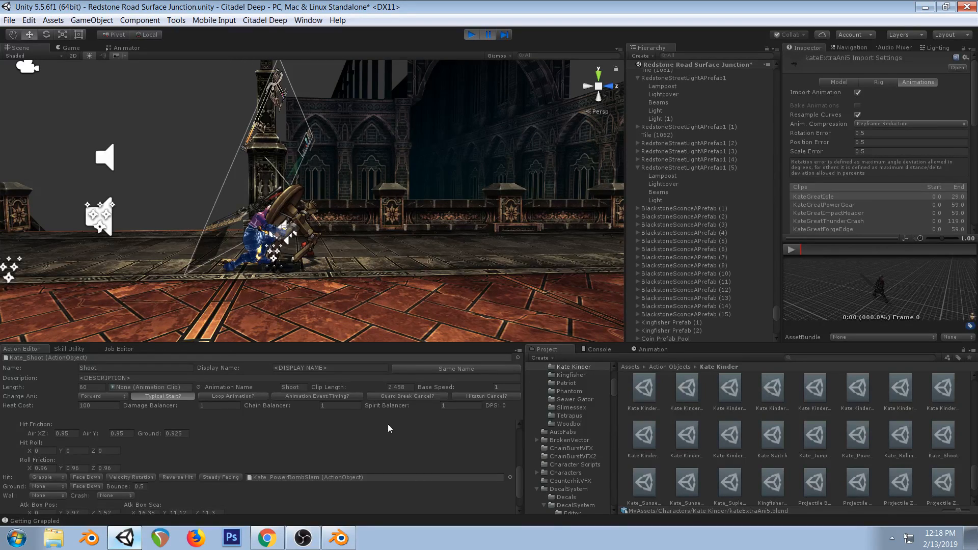
scroll(372, 458, "up", 5)
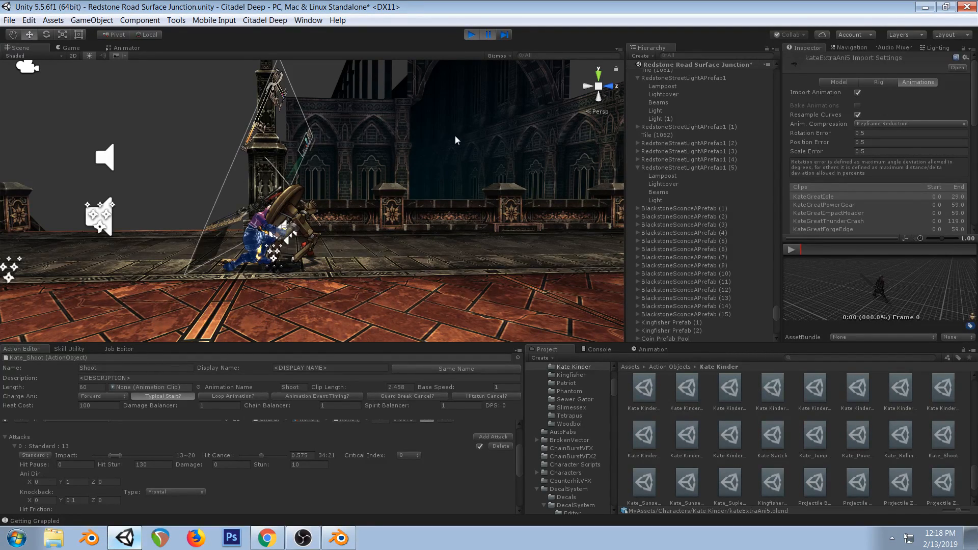
middle_click_drag(455, 136, 463, 197)
right_click_drag(368, 242, 403, 231)
scroll(240, 458, "up", 3)
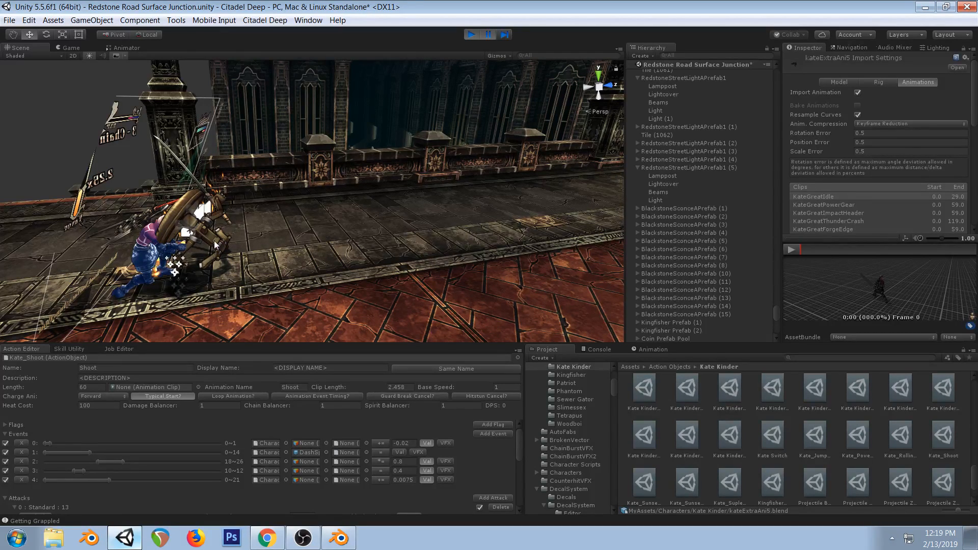
Advance the grapple two more frames and examine how the Woodboi attaches to Kate from closer angles in the Scene view
left_click(505, 34)
left_click(505, 35)
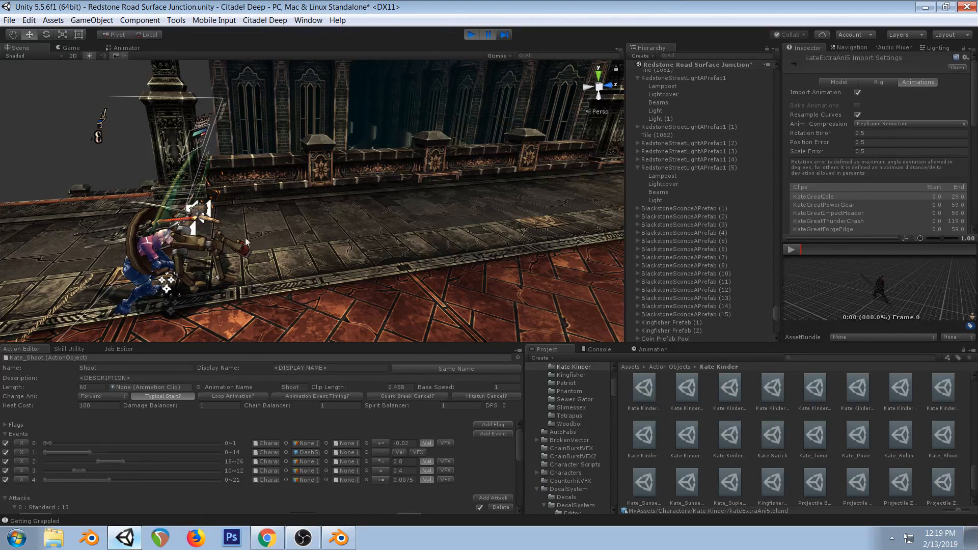
middle_click_drag(441, 154, 409, 160)
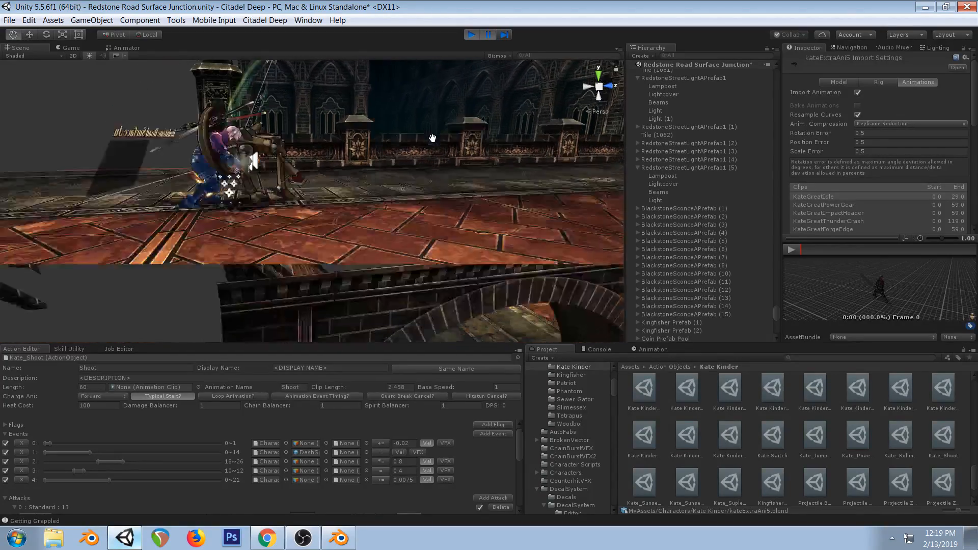
left_click(290, 232)
right_click_drag(367, 233, 290, 187)
left_click(280, 105)
right_click_drag(281, 107, 303, 194)
right_click_drag(441, 174, 333, 159)
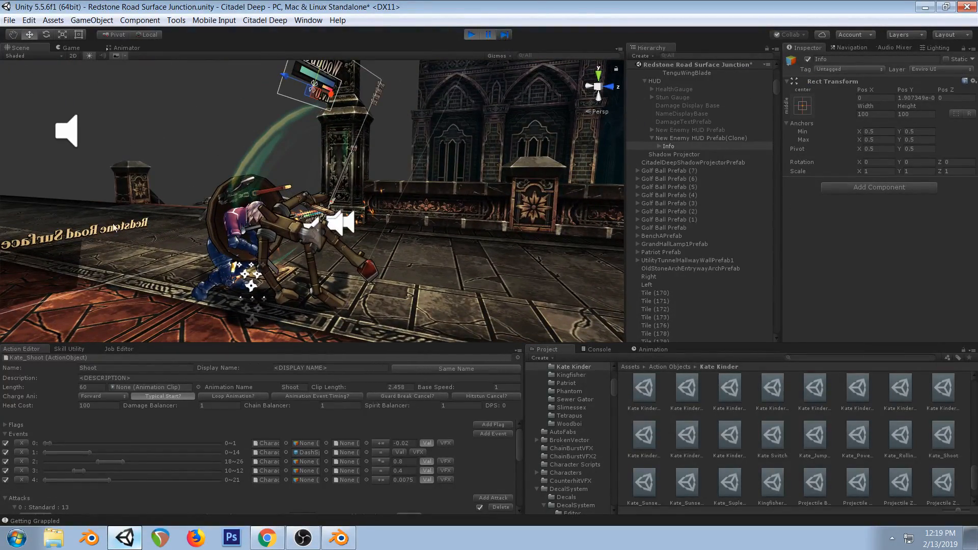
Compare the grapple in the Game and Scene views, and step the power bomb forward four frames while viewing it from above
left_click(69, 48)
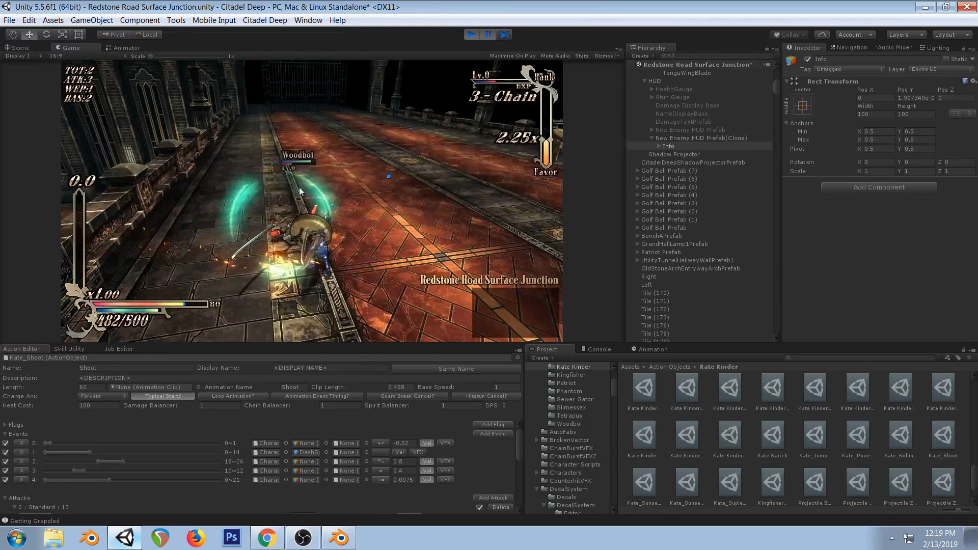
left_click(25, 47)
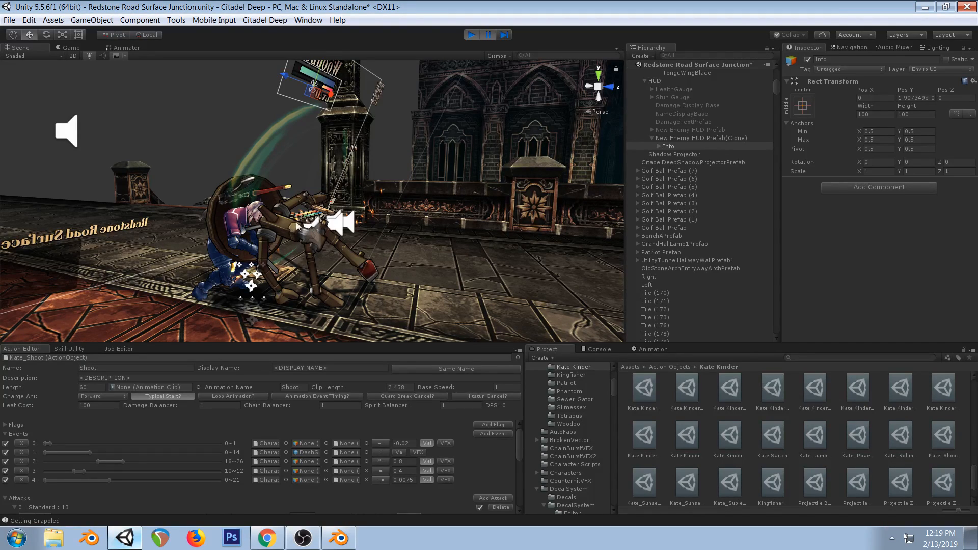
left_click(505, 35)
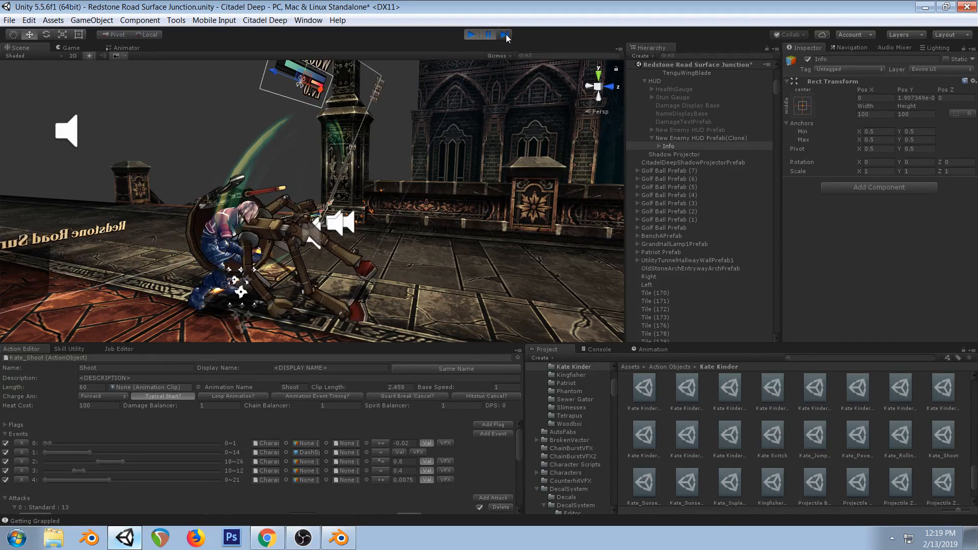
right_click_drag(488, 126, 320, 191)
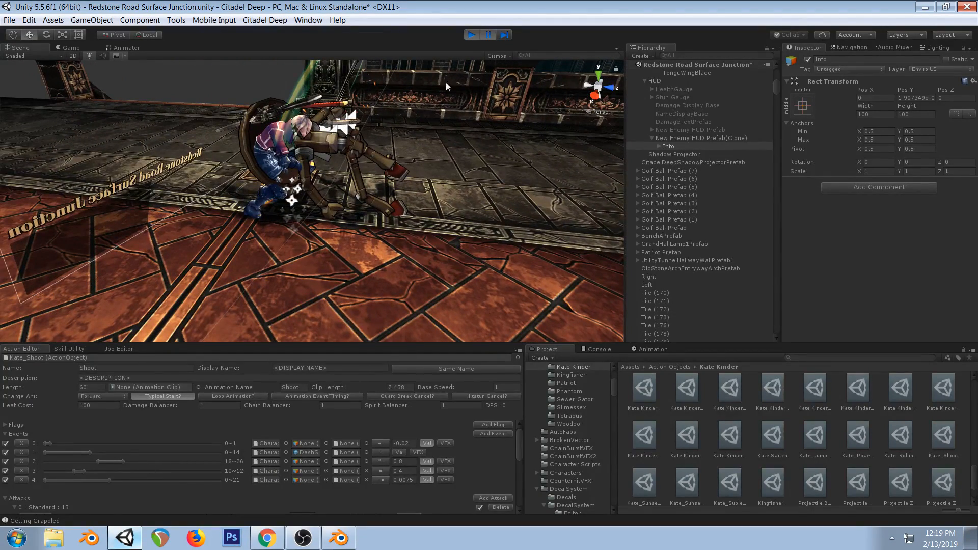
left_click(505, 34)
left_click(505, 33)
left_click(505, 33)
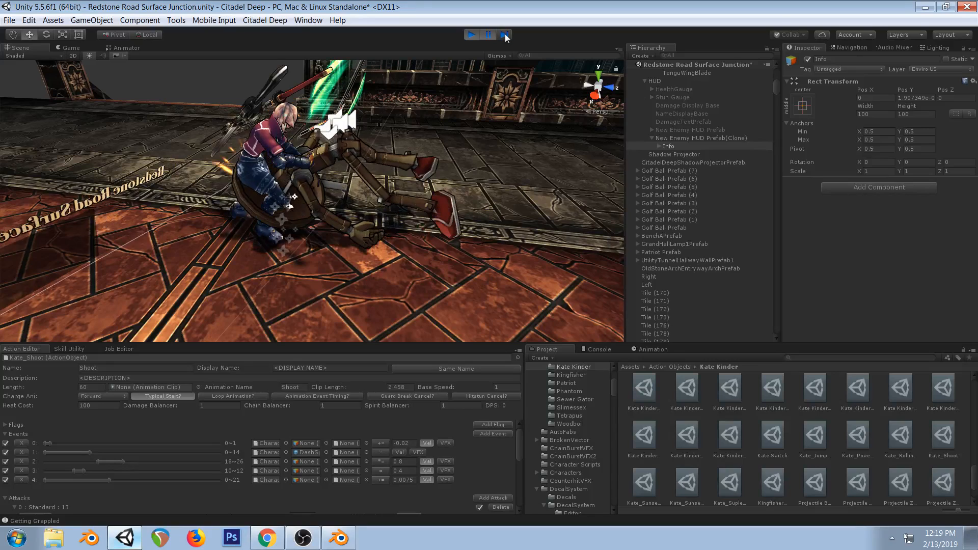
Switch to Blender, load the KatePowerBomb action onto the armature and play it back
left_click(338, 538)
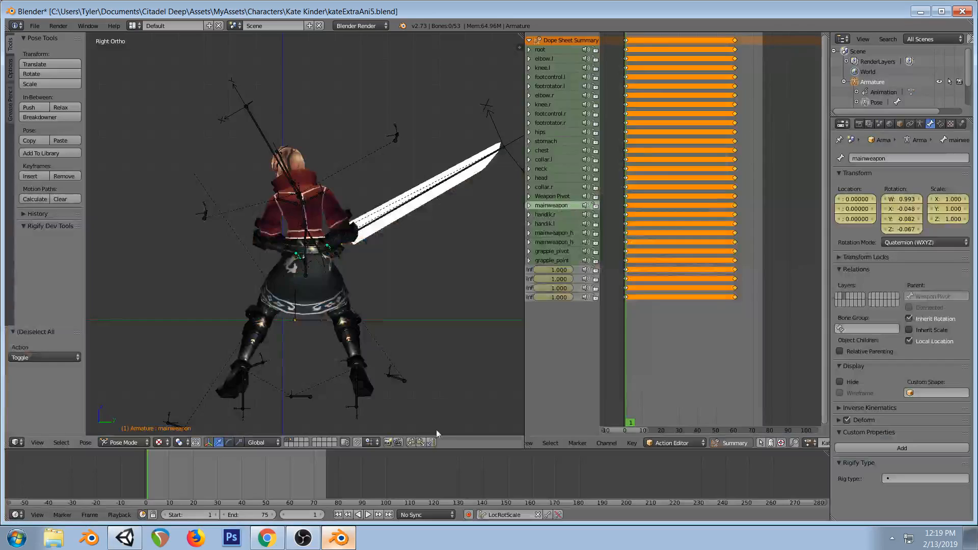
scroll(736, 405, "down", 2)
scroll(748, 443, "down", 4)
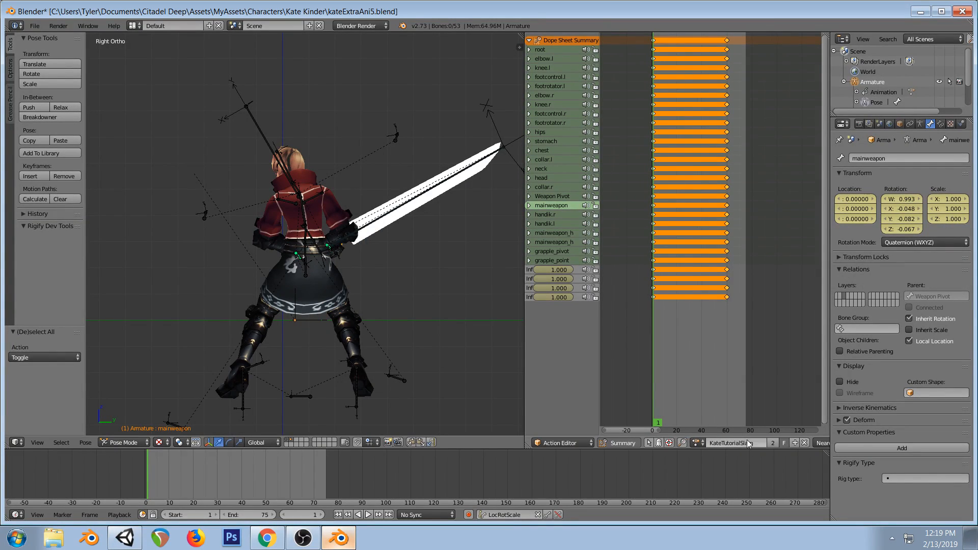
left_click(698, 443)
type("power")
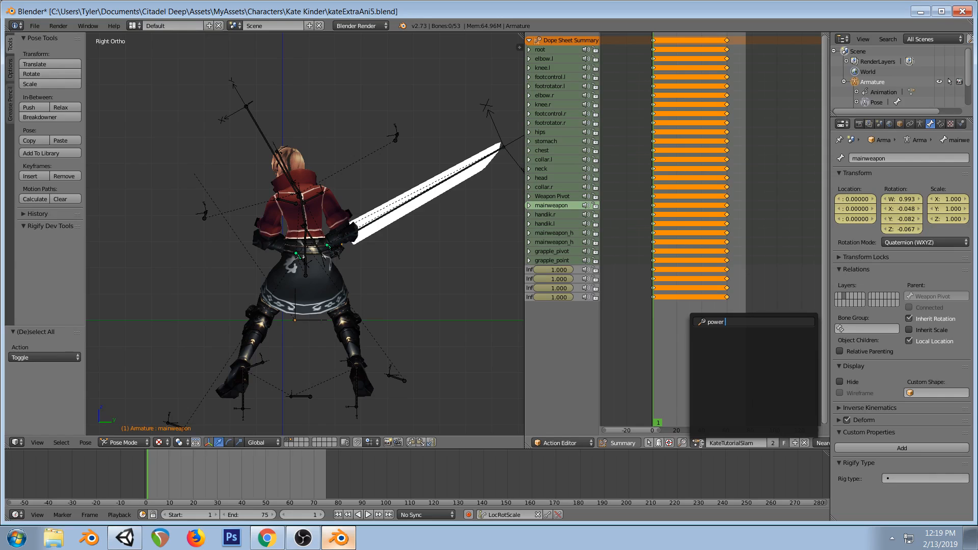
type("b")
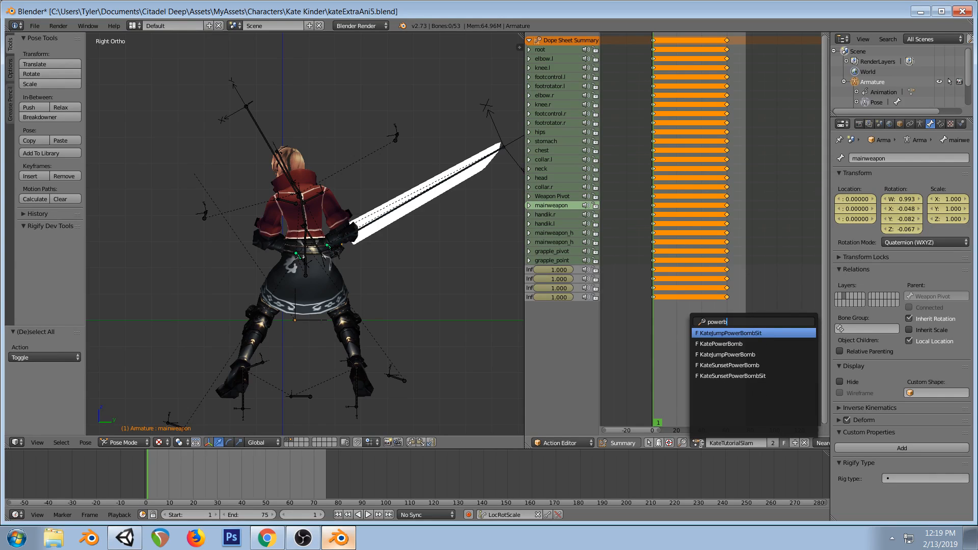
left_click(750, 355)
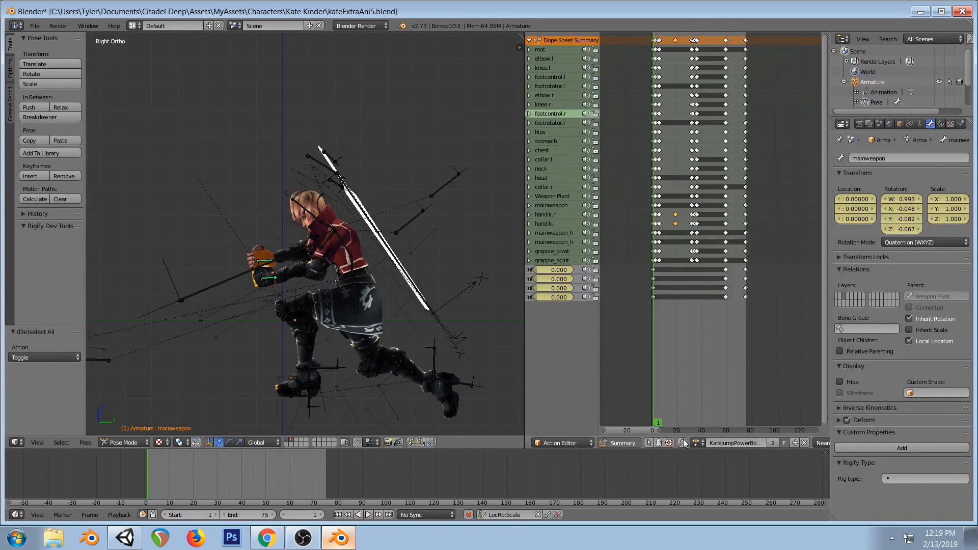
left_click(699, 442)
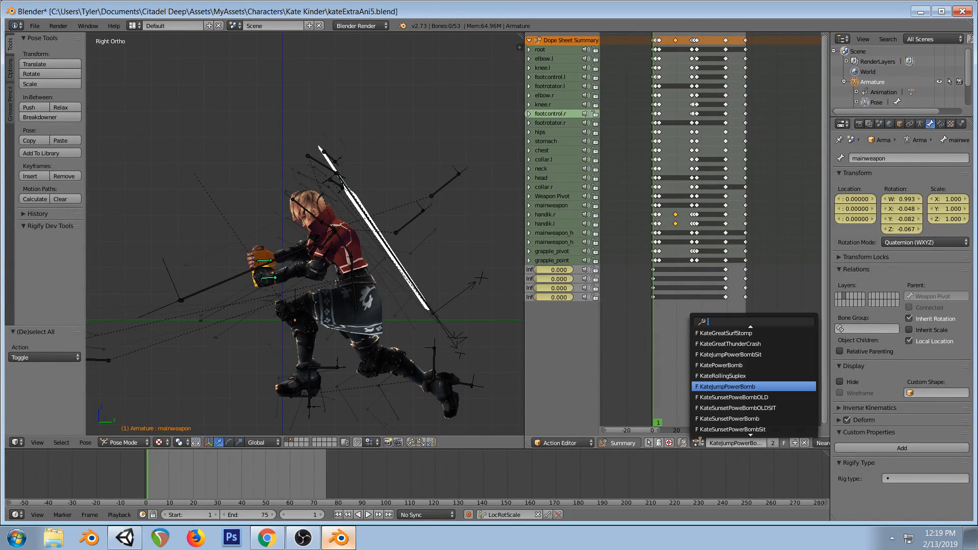
left_click(731, 366)
key("alt+a")
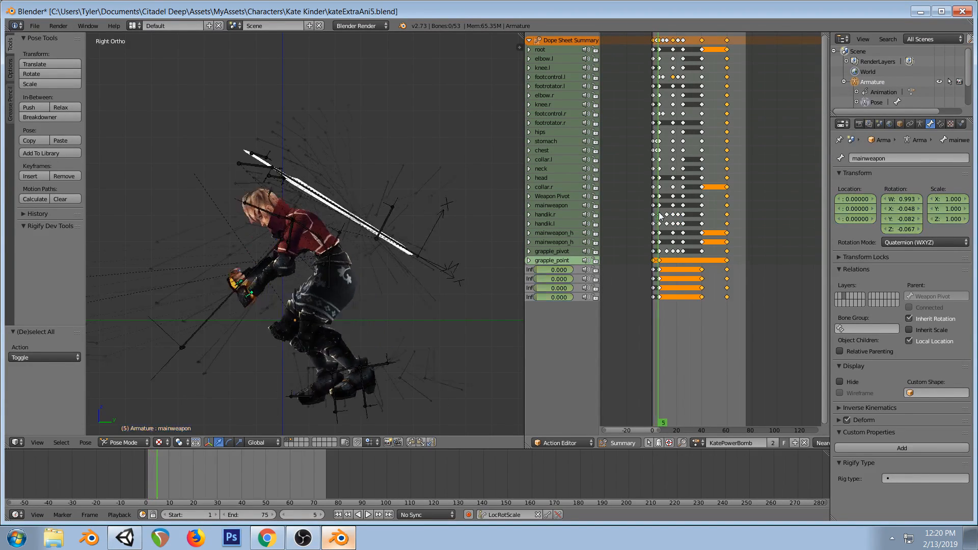
Switch to Unity and inspect Kate's grapple_pivot bone in the hierarchy and the Scene view
left_click(125, 537)
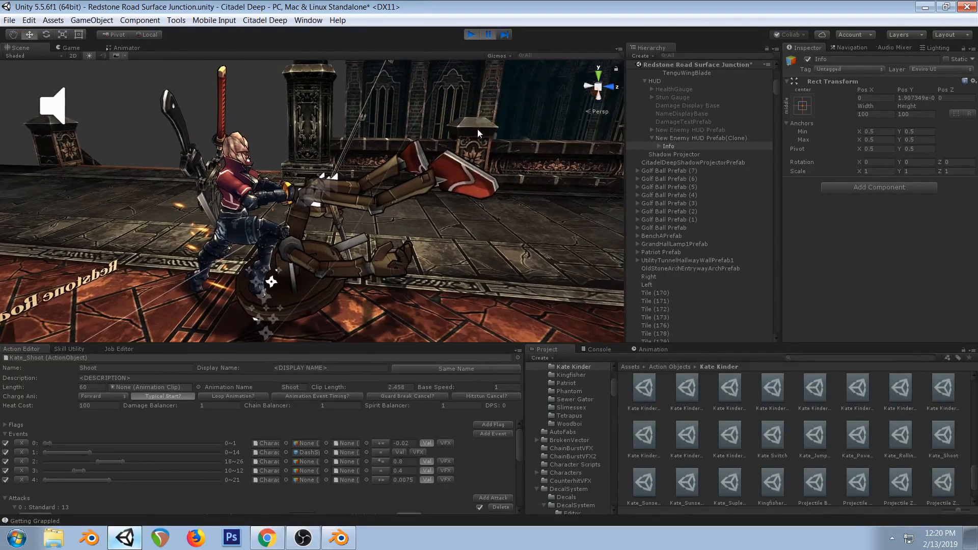
left_click(268, 195)
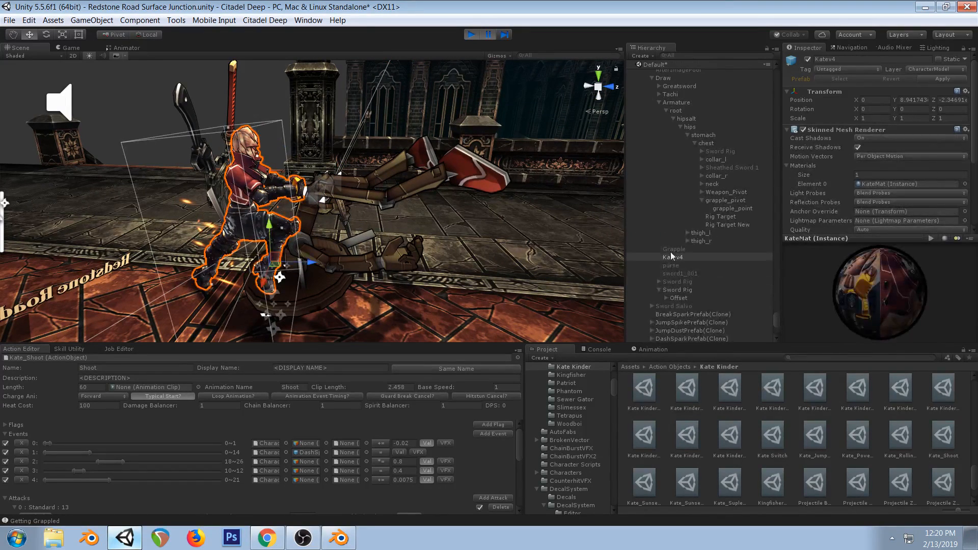
left_click(727, 206)
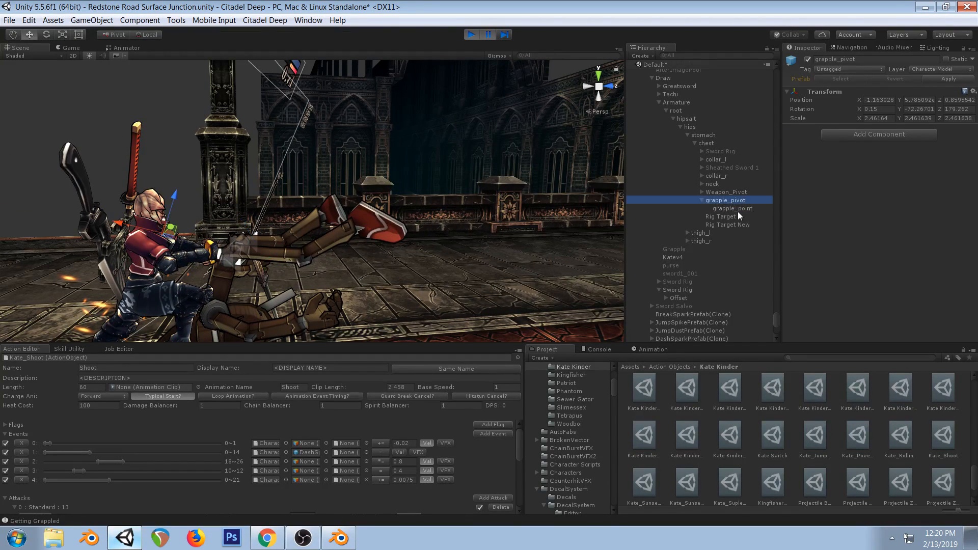
middle_click_drag(324, 231, 358, 155)
left_click(261, 214)
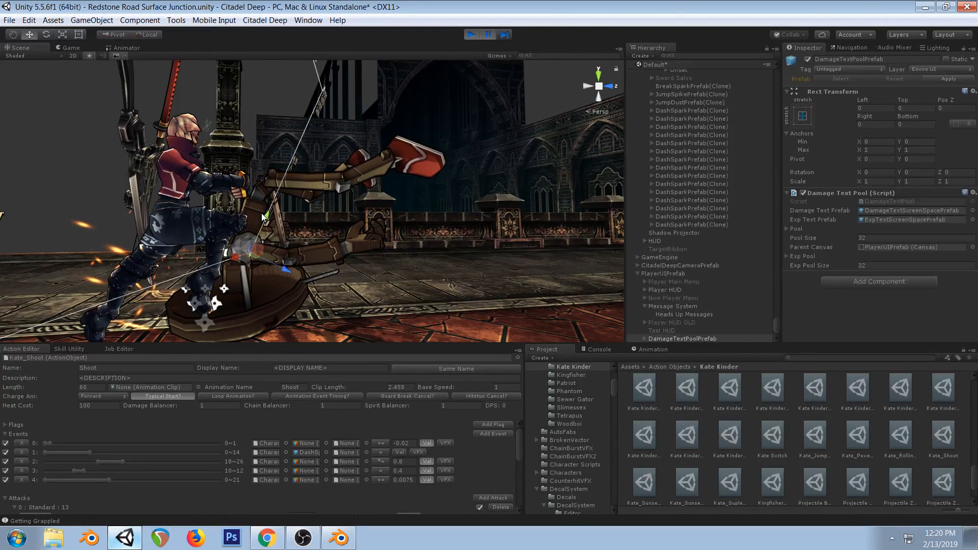
Locate the grappled Woodboi Prefab (3) in the hierarchy and inspect its root and Character child object
left_click(402, 169)
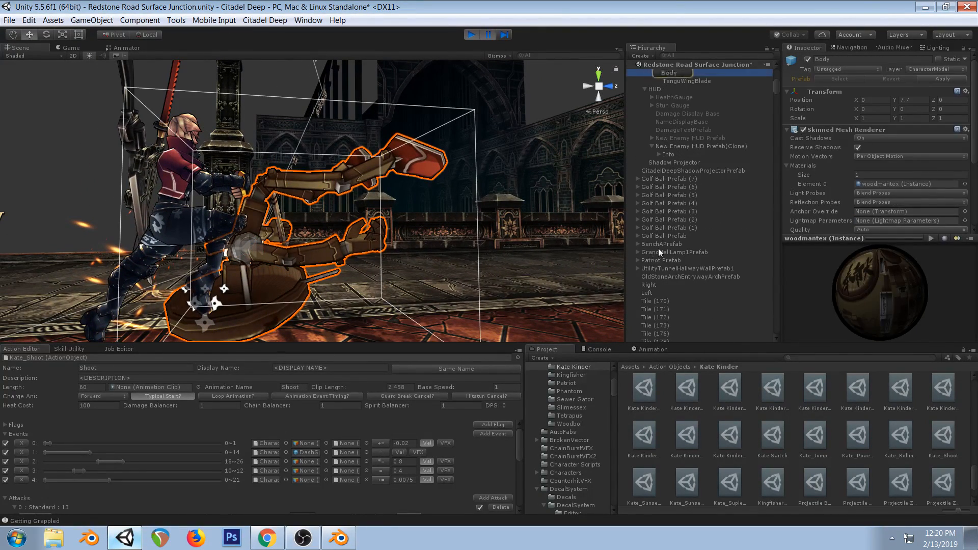
scroll(661, 240, "up", 5)
left_click(658, 146)
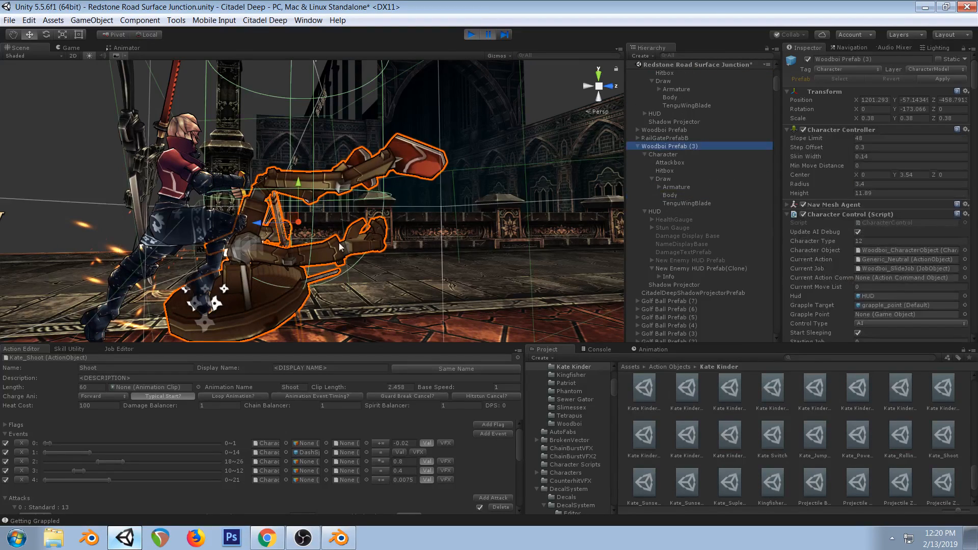
left_click(671, 155)
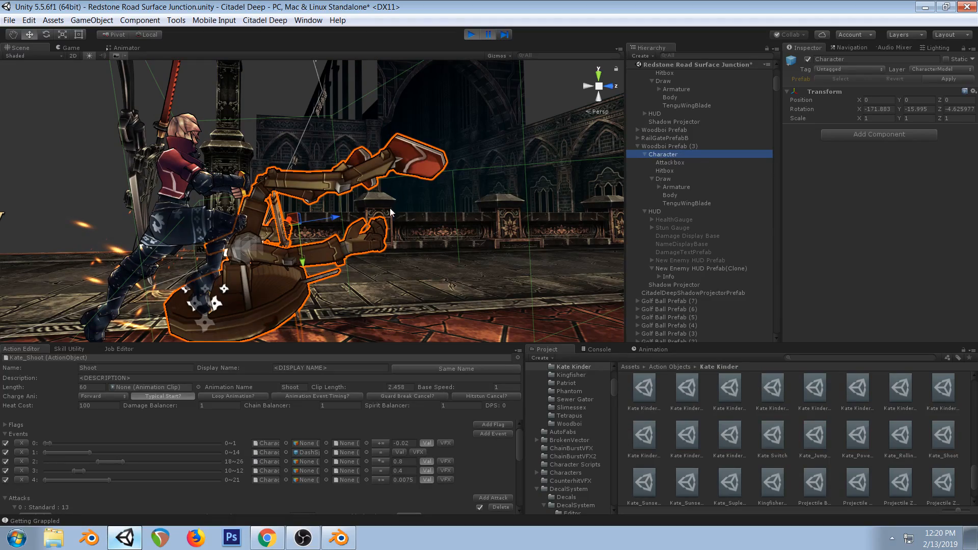
Examine the Woodboi's Character object and its position relative to Kate's hands from several angles
middle_click_drag(418, 194, 396, 232)
left_click_drag(399, 219, 352, 225, "alt")
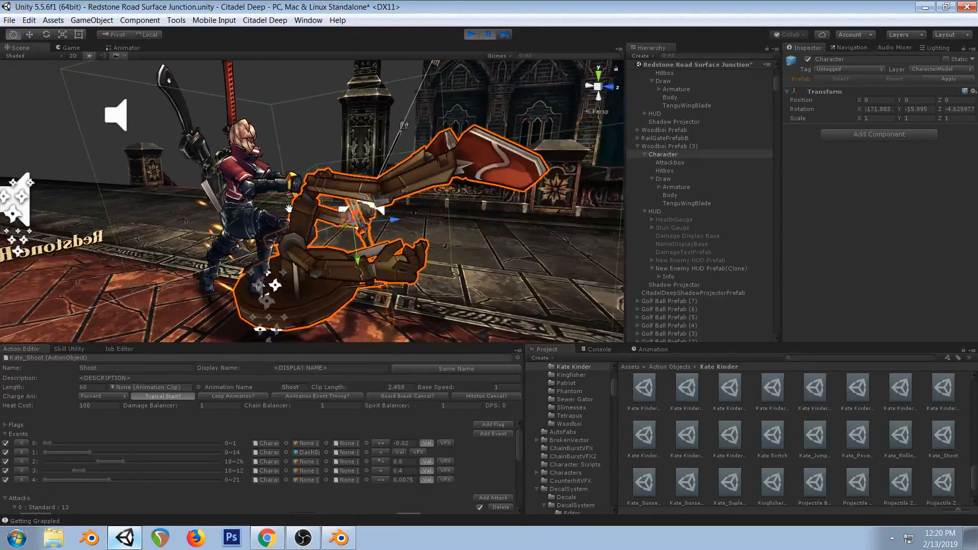
left_click_drag(462, 185, 381, 170, "alt")
middle_click_drag(381, 170, 376, 173)
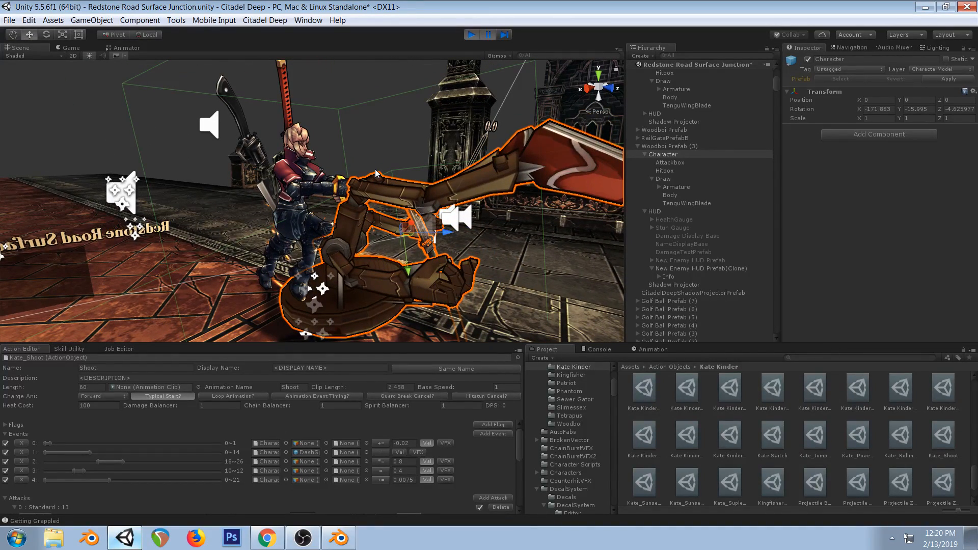
scroll(393, 186, "down", 4)
left_click_drag(276, 181, 340, 165, "alt")
middle_click_drag(340, 166, 404, 154)
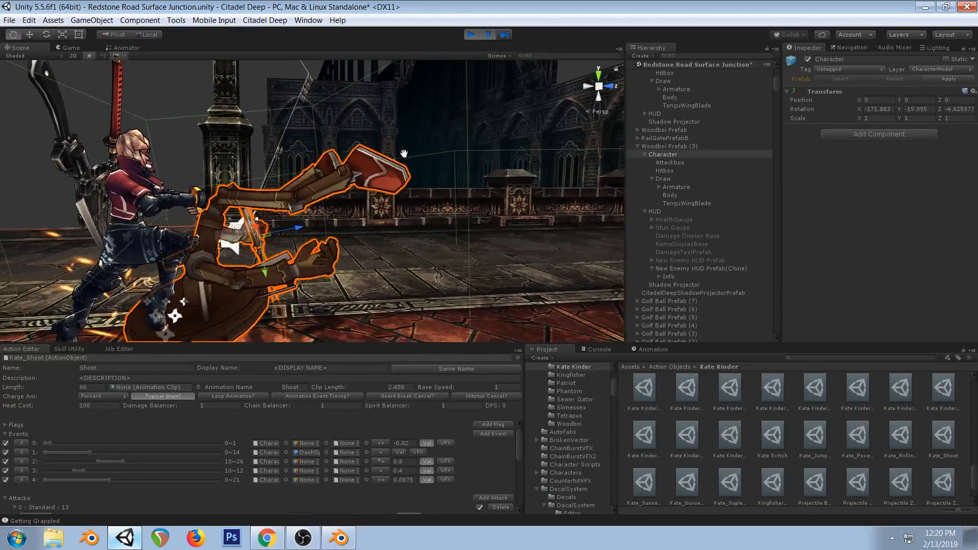
right_click_drag(436, 125, 445, 131)
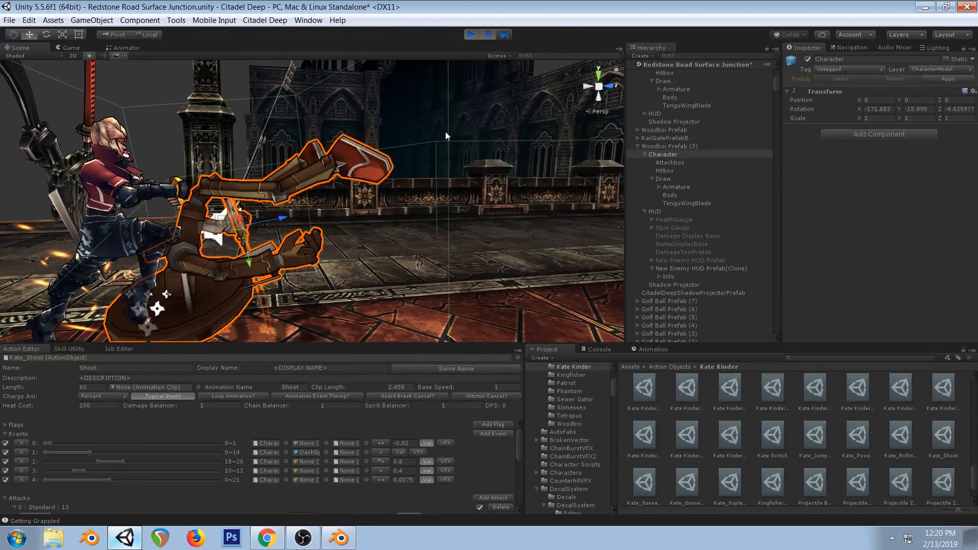
Advance the paused power bomb frame by frame until Kate lifts the Woodboi overhead, viewing it from the side
left_click(508, 36)
left_click(508, 35)
scroll(501, 160, "down", 3)
mouse_move(501, 160)
left_mouse_down("alt")
mouse_move(496, 181)
mouse_move(486, 168)
left_mouse_up("alt")
scroll(497, 182, "down", 2)
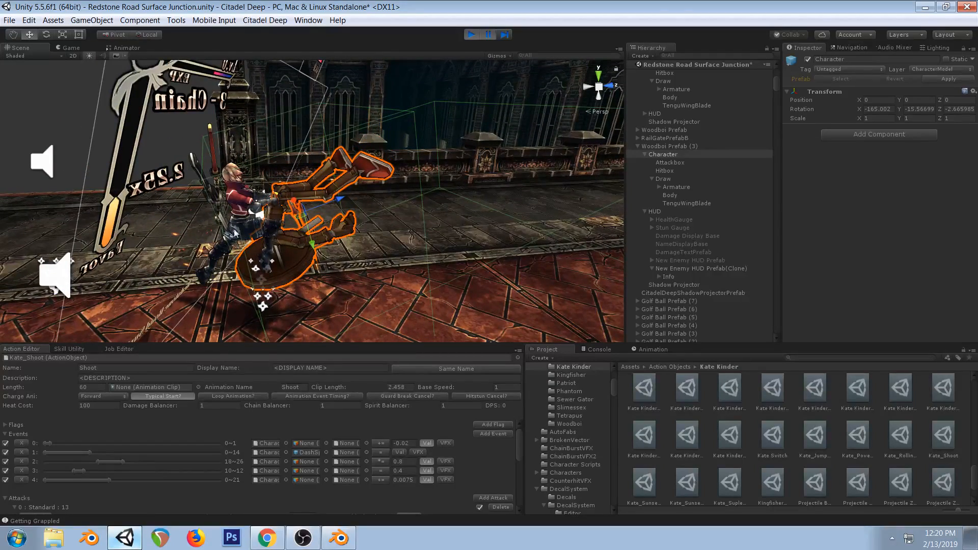
left_click(502, 37)
left_click(502, 36)
left_click(502, 37)
left_click(502, 37)
left_click(502, 36)
left_click(502, 37)
left_click(502, 36)
left_click(502, 37)
left_click(502, 37)
left_click(502, 37)
left_click(502, 36)
left_click(502, 37)
left_click(502, 37)
left_click(502, 36)
right_click_drag(503, 138, 470, 115)
right_click_drag(428, 217, 429, 189)
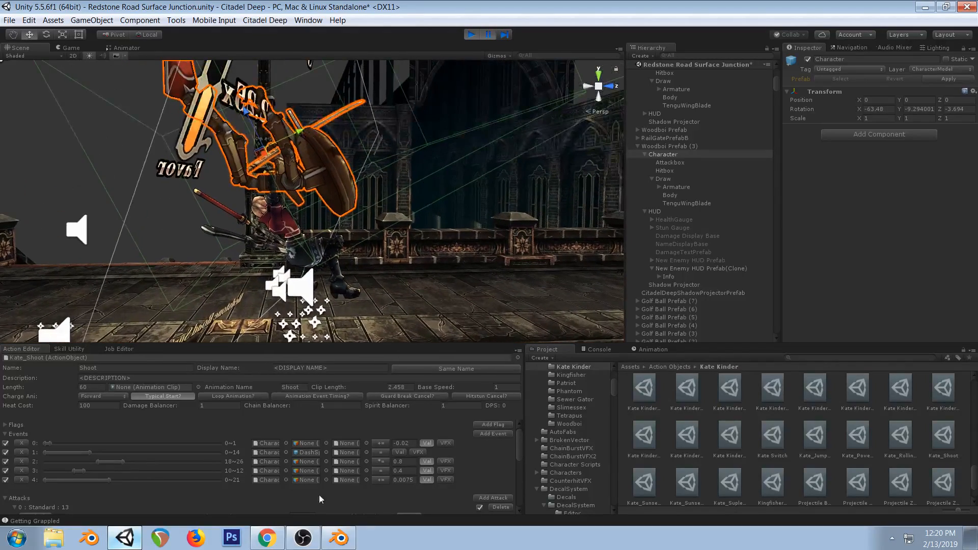
Switch to Blender, go to frame 17 of KatePowerBomb and select the grapple_point bone in the right view
left_click(338, 538)
mouse_move(670, 263)
left_mouse_down()
mouse_move(662, 260)
mouse_move(673, 253)
left_mouse_up()
middle_click_drag(353, 102, 341, 198, "shift")
right_click(348, 117)
key("KP_3")
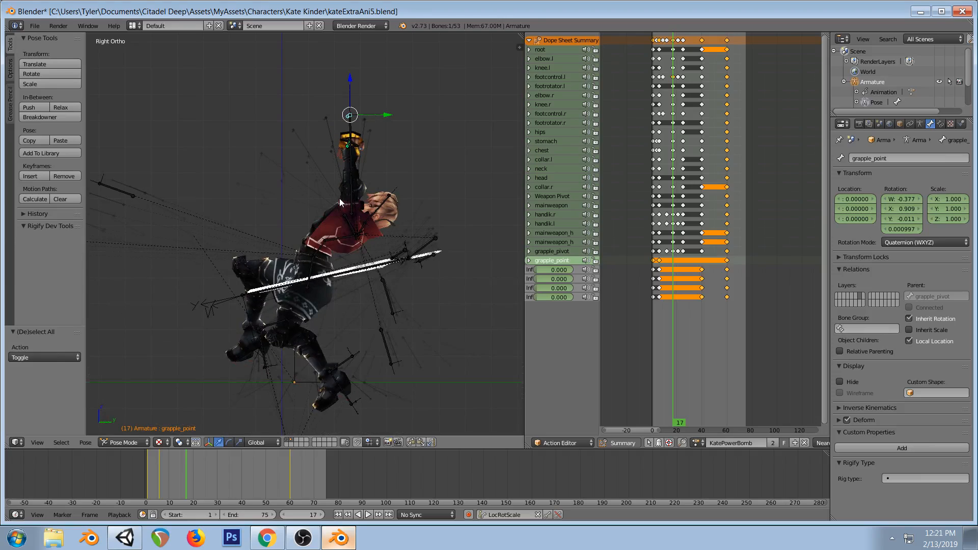
Try rotating the grapple_pivot bone around Kate's chest at frame 17
right_click(353, 137)
key("r")
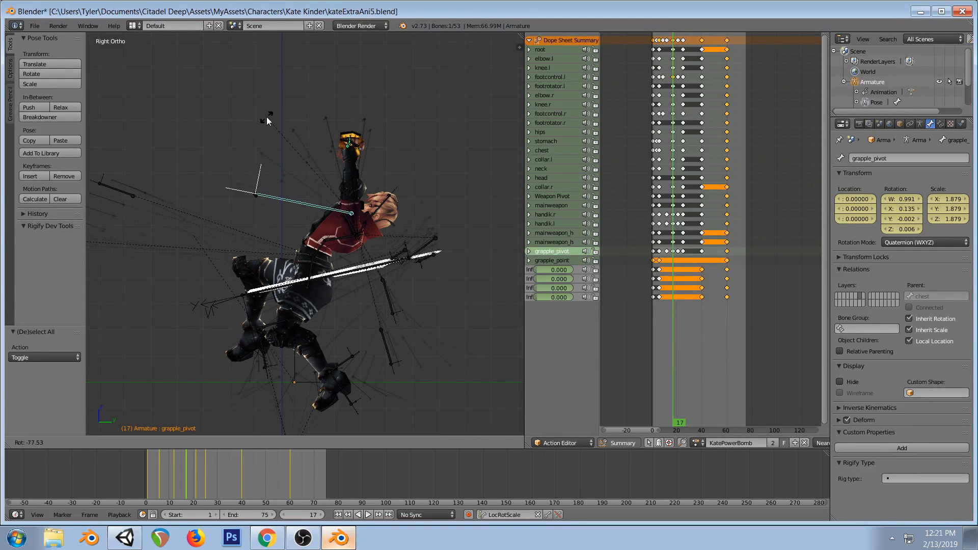
left_click(385, 170)
Scale the grapple_point bone up by 11.791, try rotating it and undo the scaling
right_click(346, 115)
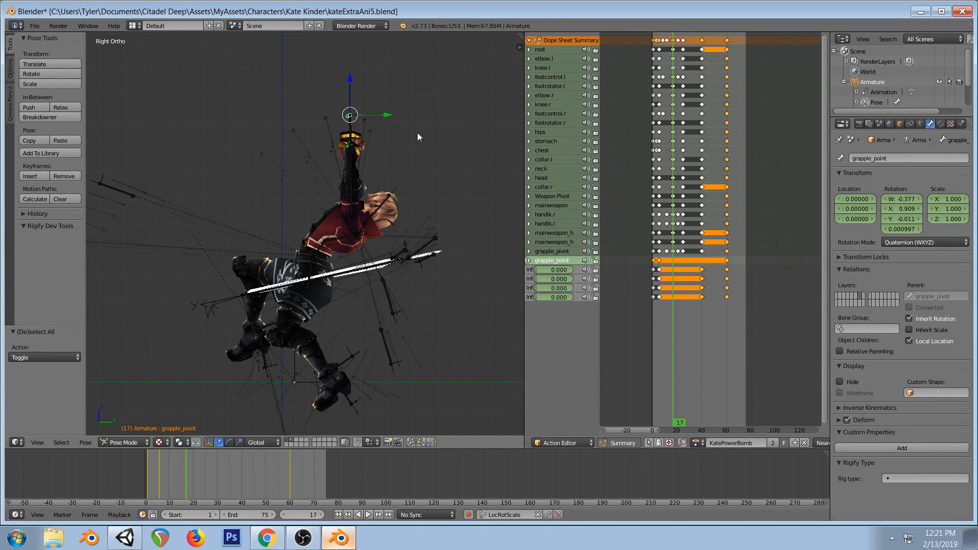
key("s")
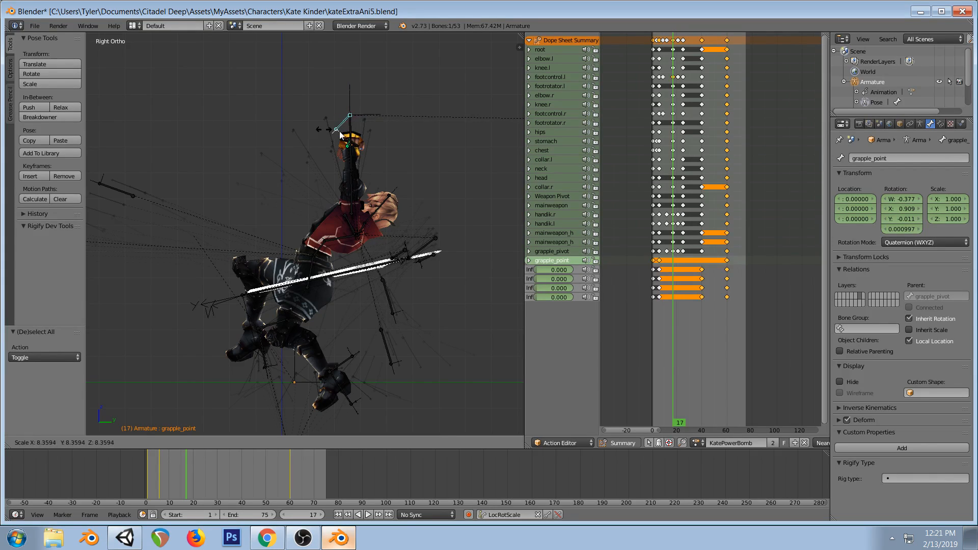
left_click(417, 142)
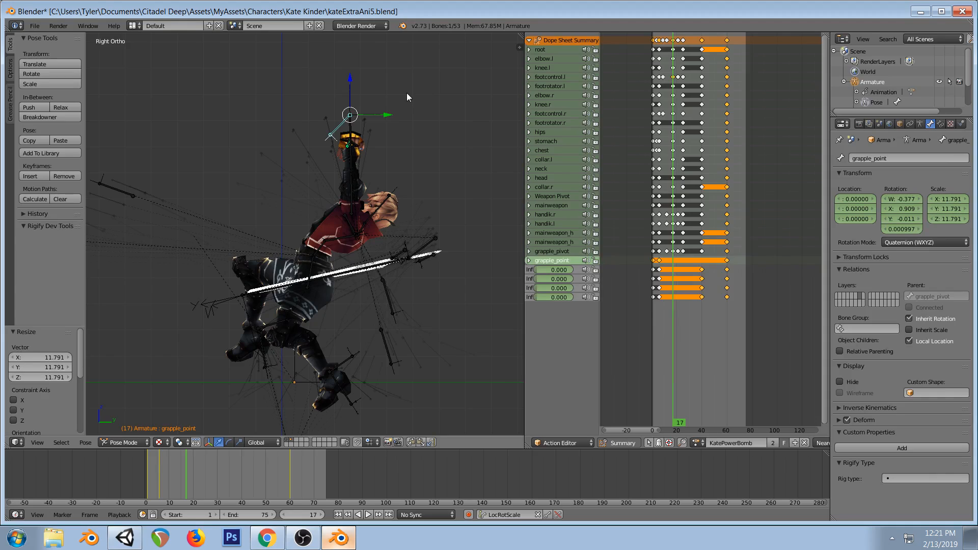
key("r")
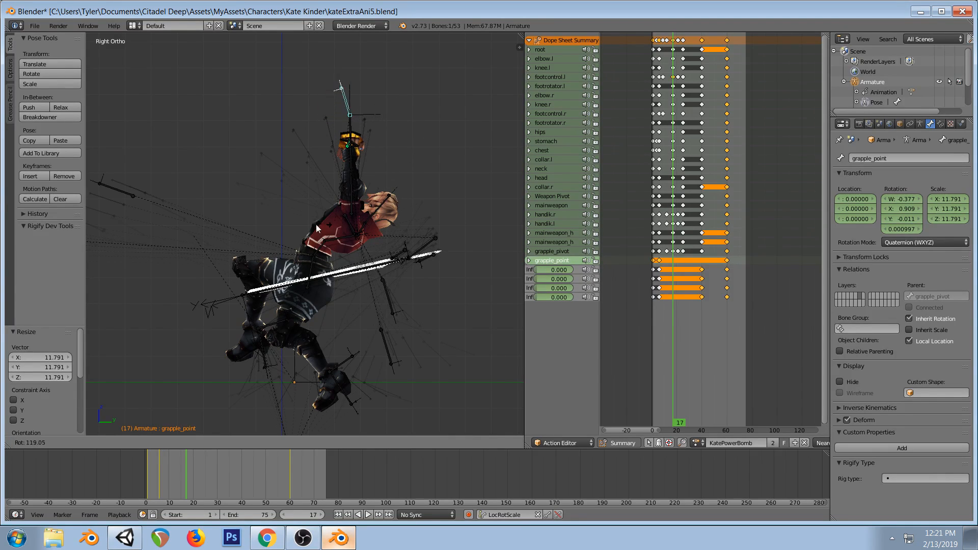
right_click(367, 275)
key("ctrl+z")
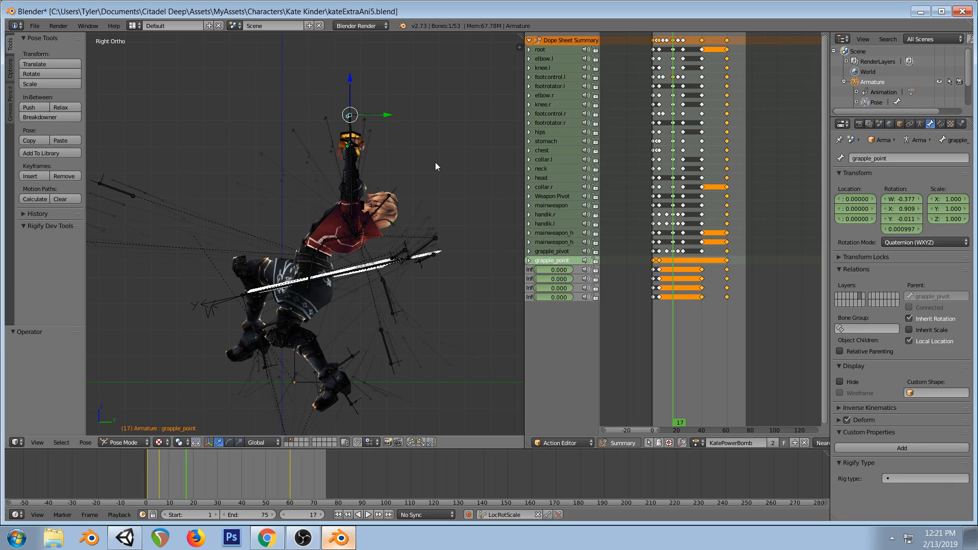
right_click(348, 121)
key("a")
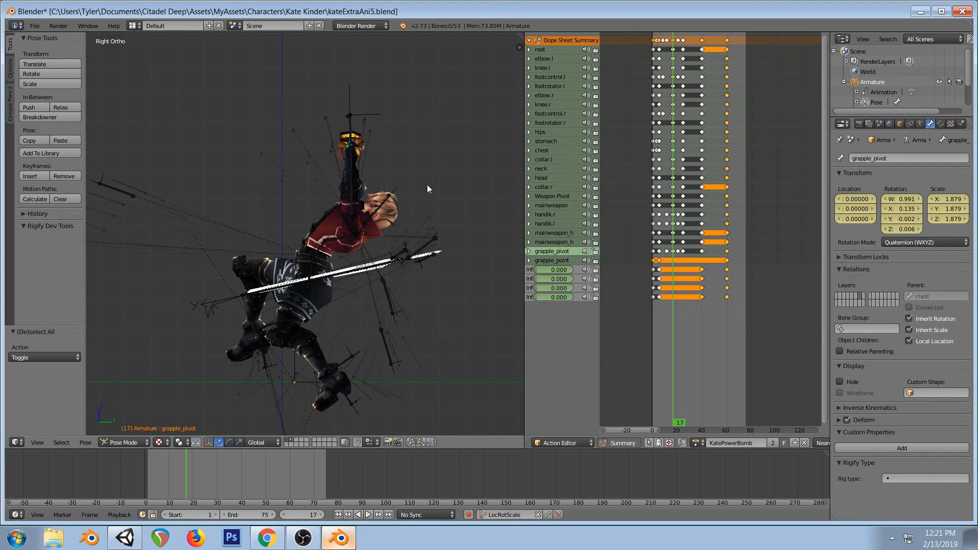
Switch back to Unity and advance the power bomb to the slam impact, viewing it from the side
key("alt+Tab")
middle_click_drag(349, 117, 382, 163)
scroll(382, 165, "down", 3)
middle_click_drag(406, 208, 387, 204)
scroll(392, 186, "up", 5)
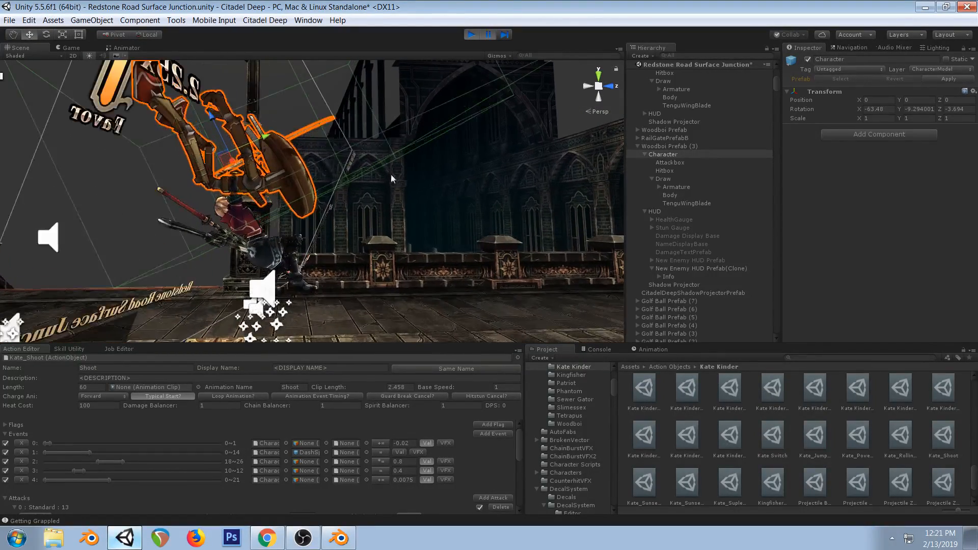
right_click_drag(392, 185, 392, 207)
middle_click_drag(393, 207, 395, 225)
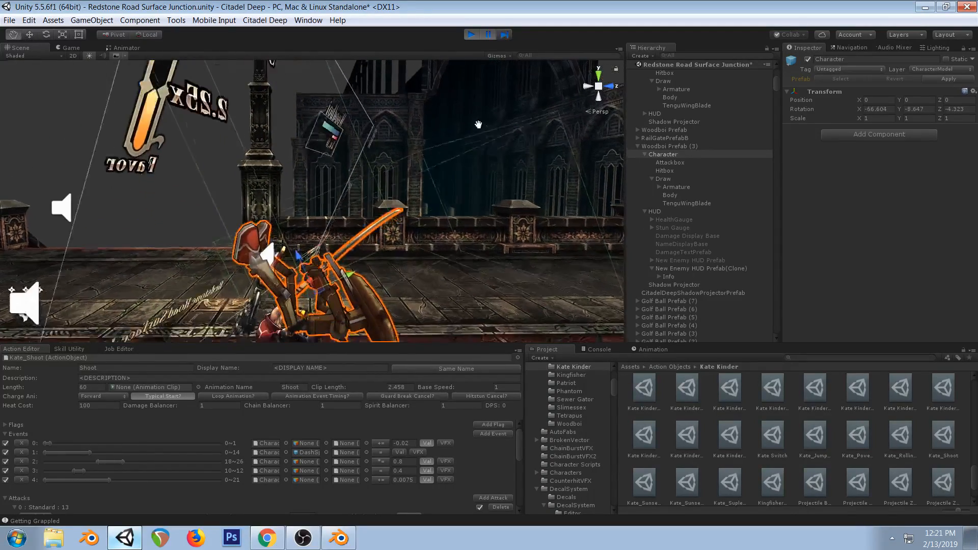
left_click(504, 35)
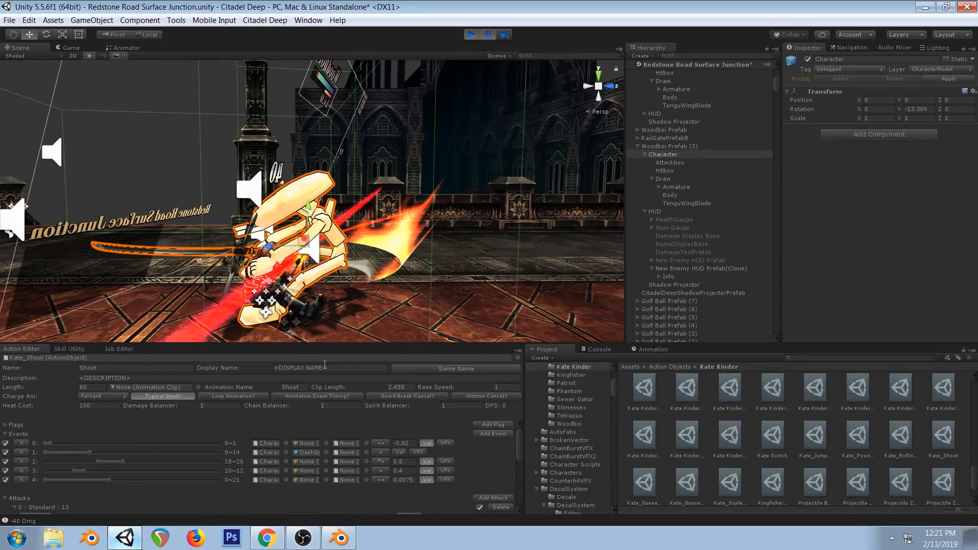
Find the power bomb action objects and load Kate_PowerBombSlam into the Action Editor
left_click(517, 358)
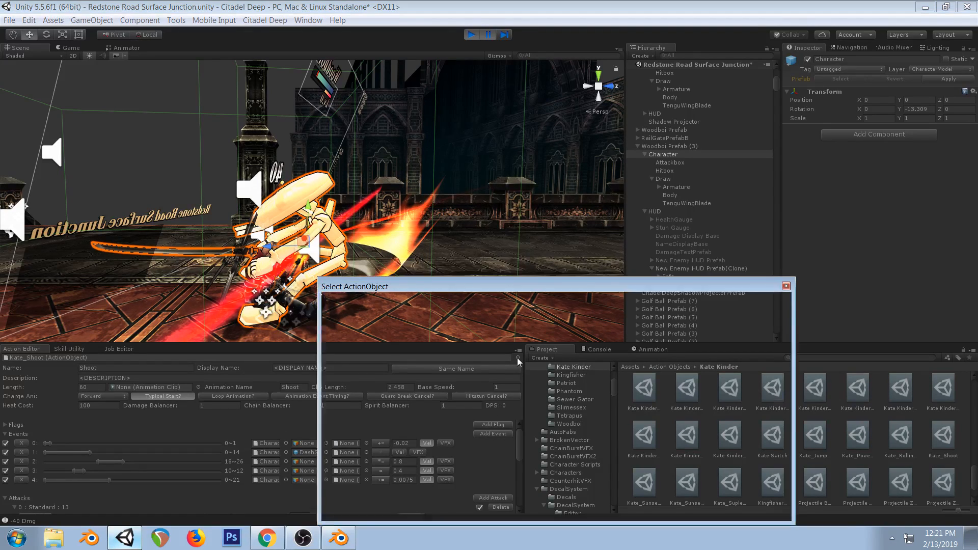
type("power bom")
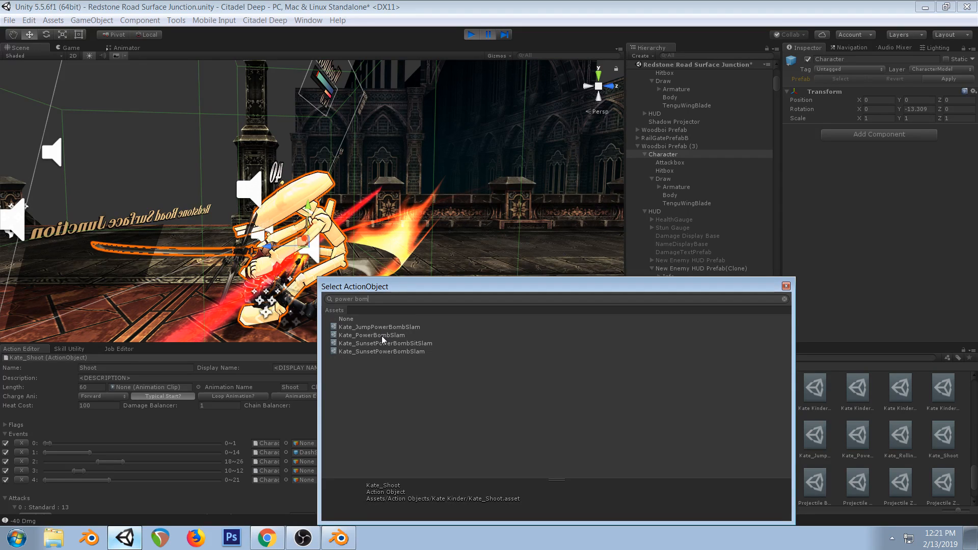
double_click(392, 327)
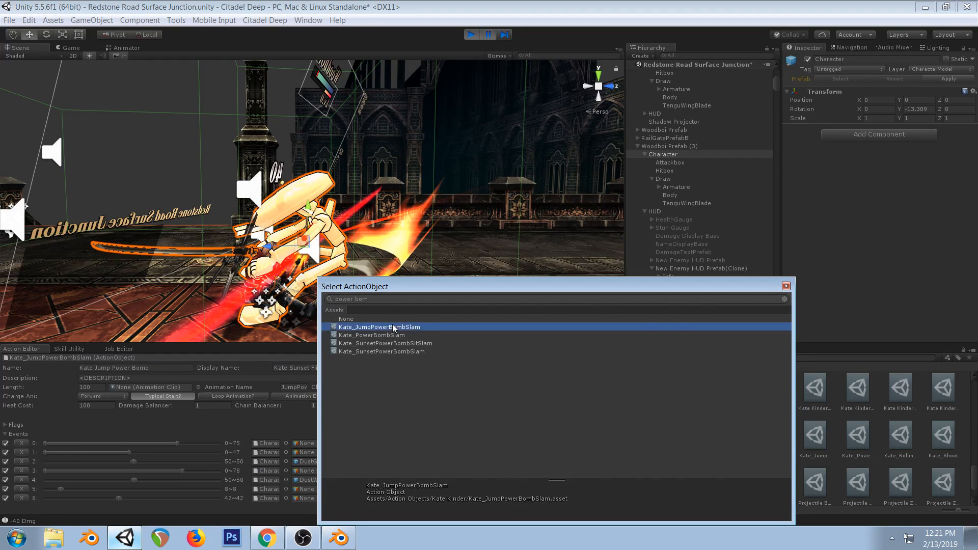
left_click(517, 358)
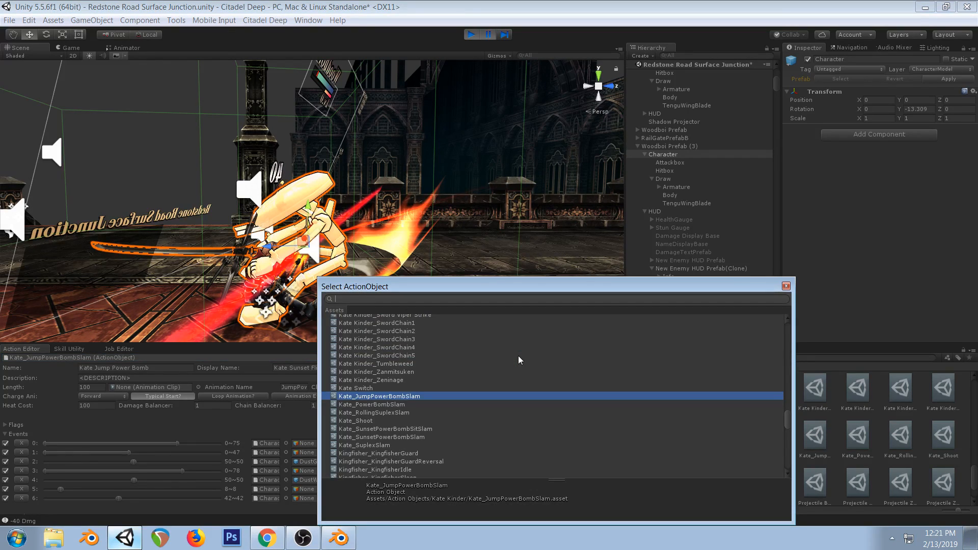
key("Down")
key("Return")
Review the type, hit and knockback settings of Kate_PowerBombSlam's Grapple Impact attack, and return to the Game view
scroll(91, 473, "down", 3)
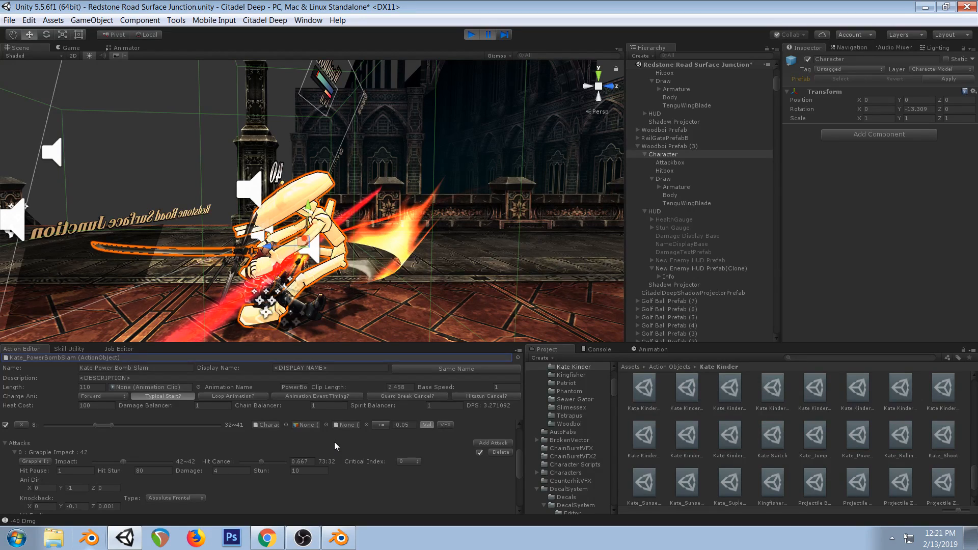
left_click(50, 461)
left_click(518, 465)
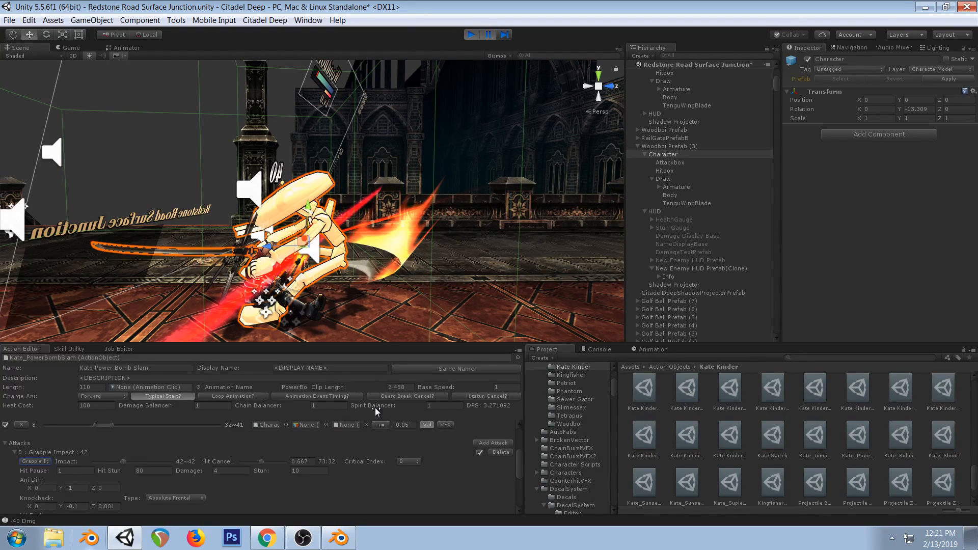
scroll(209, 458, "down", 2)
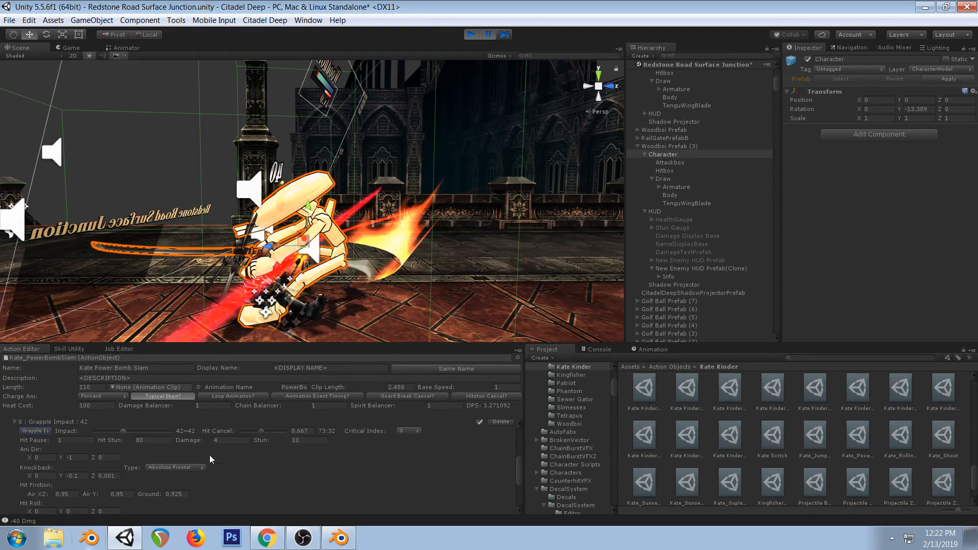
left_click(68, 48)
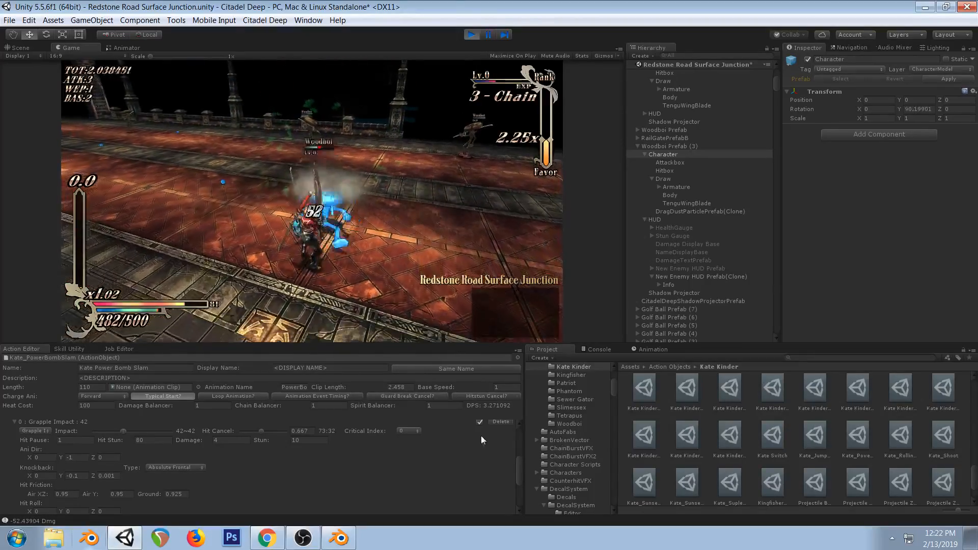
Load Kate_Shoot into the Action Editor and set its grapple hit action to Kate_JumpPowerBombSlam
left_click(517, 358)
type("shoot")
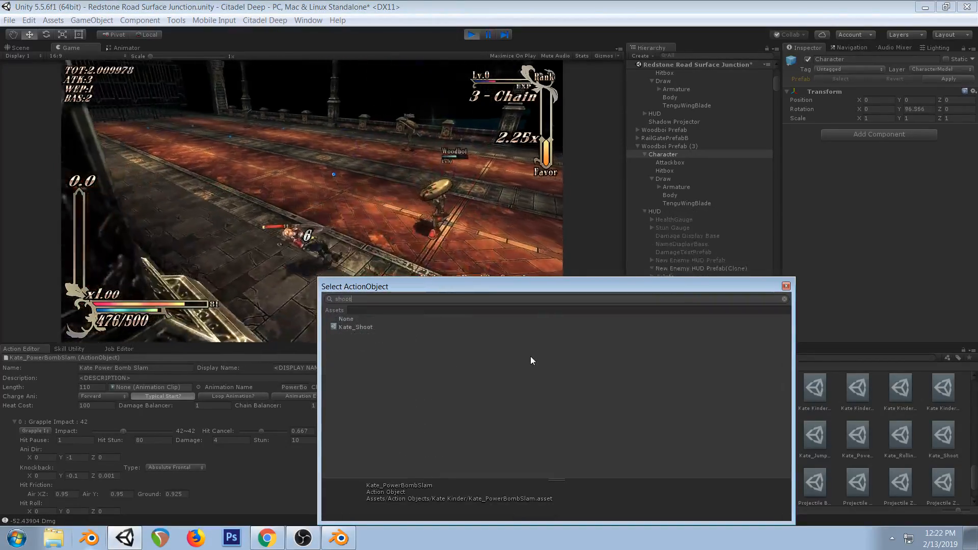
double_click(373, 326)
left_click(508, 501)
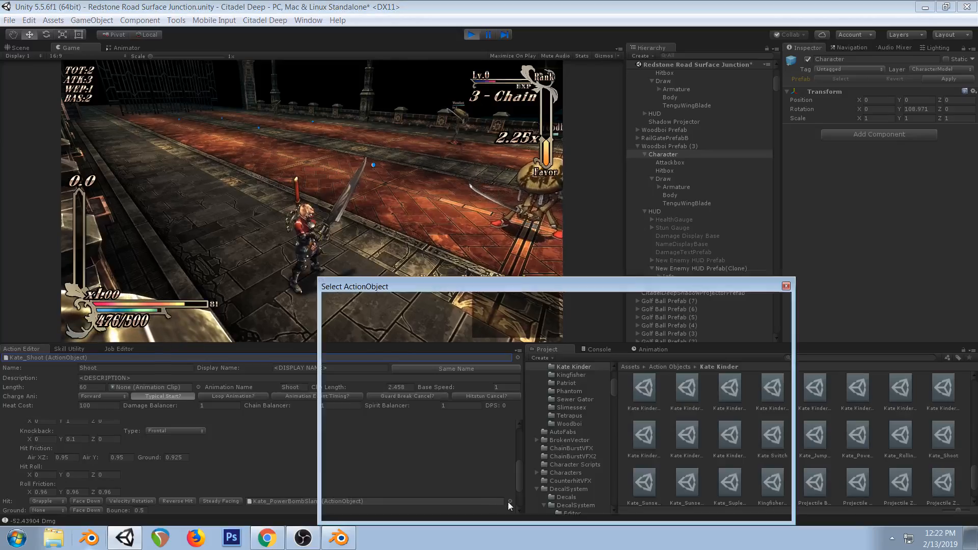
double_click(406, 388)
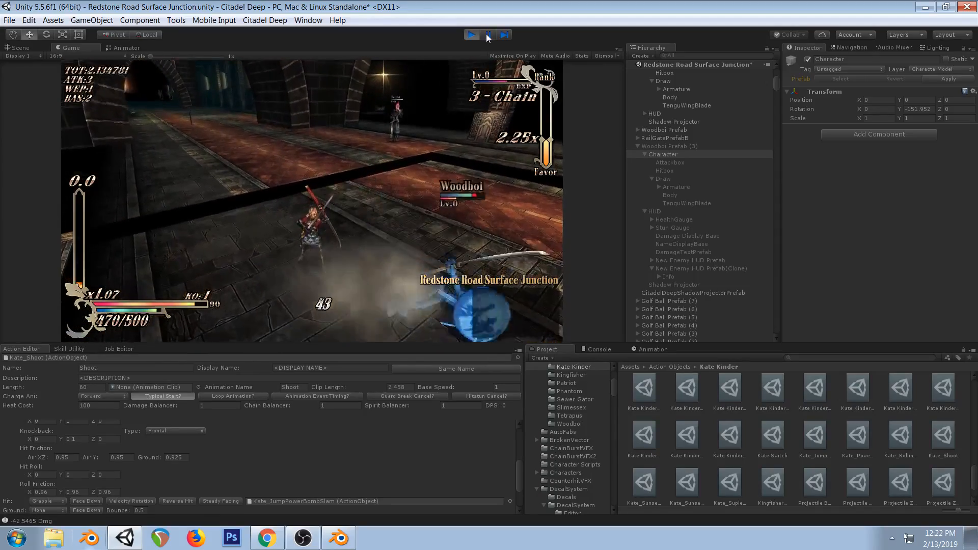
Stop play mode in Unity, and switch to Blender to scrub the KatePowerBomb animation to frame 14
left_click(473, 36)
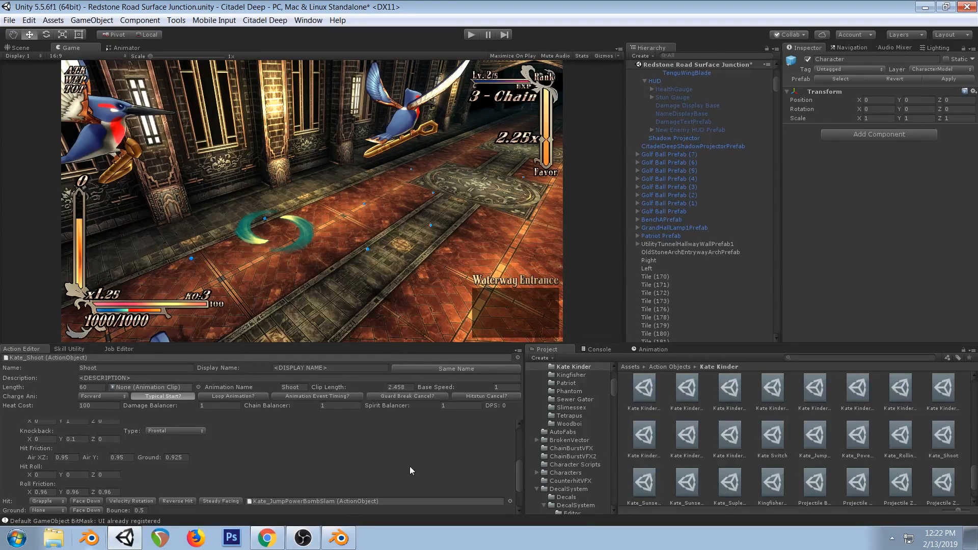
left_click(267, 537)
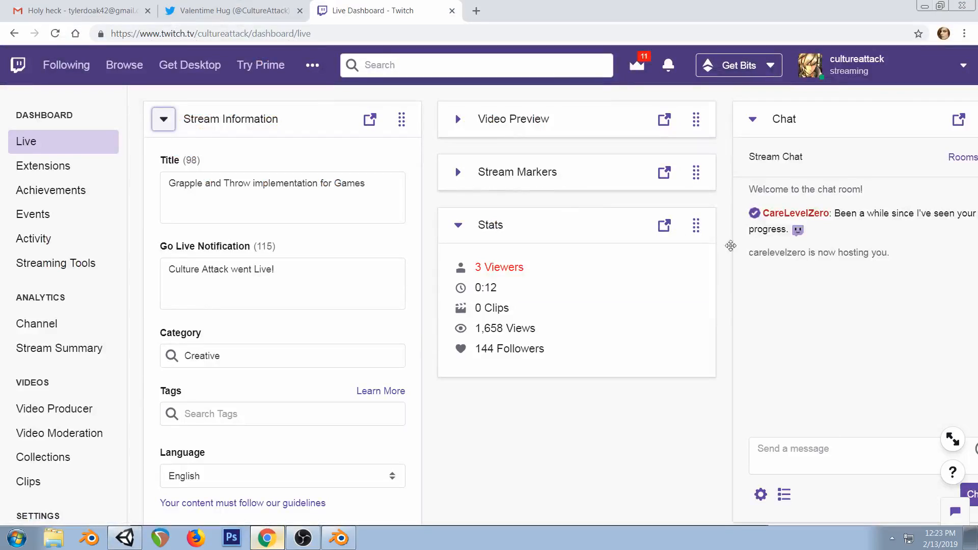
left_click(339, 537)
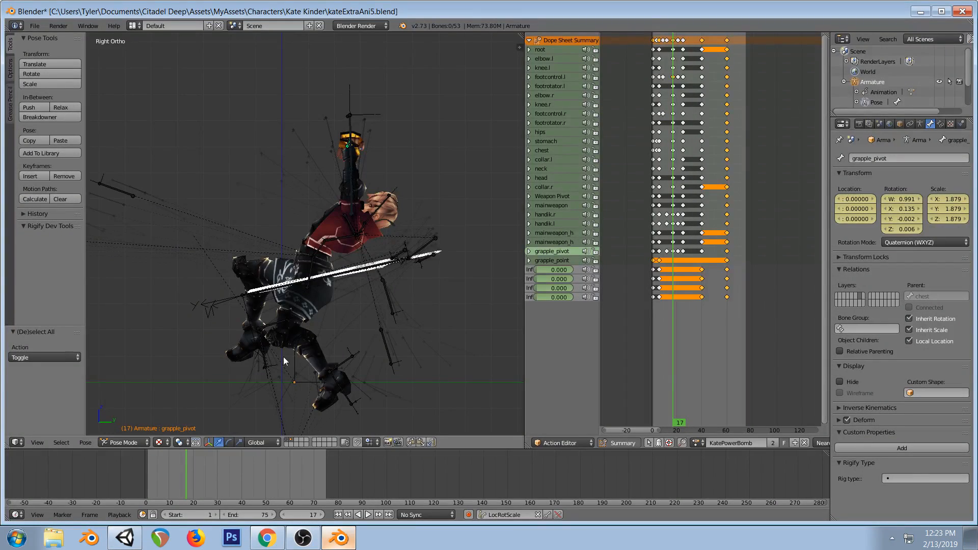
left_click(655, 232)
left_click_drag(655, 232, 670, 229)
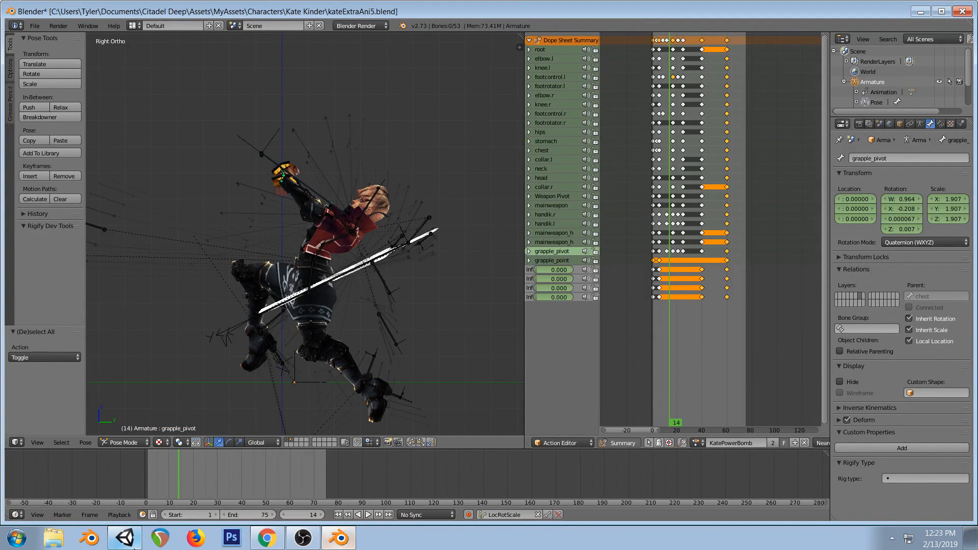
Return to Unity and open the CharacterControl script from the saved Character Control search
left_click(124, 538)
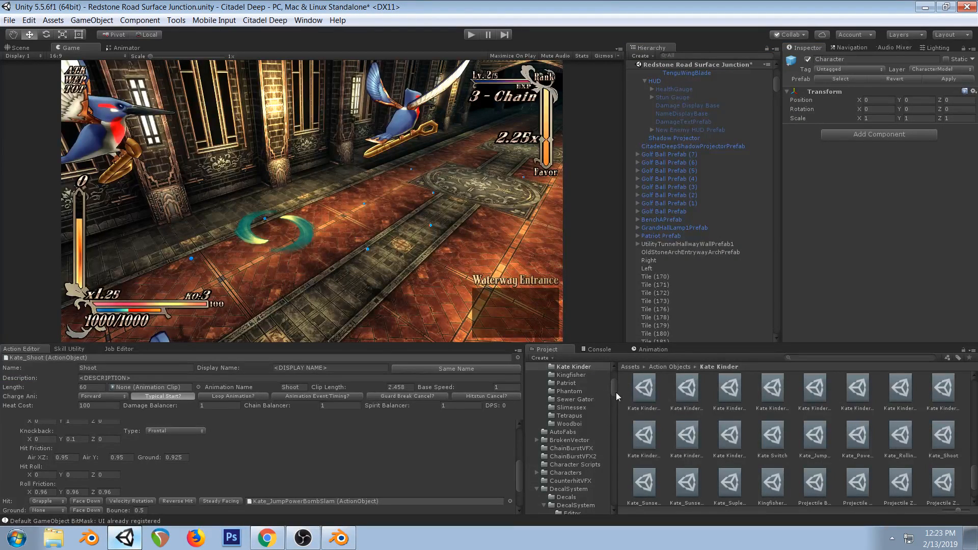
left_click_drag(615, 392, 612, 377)
left_click(576, 382)
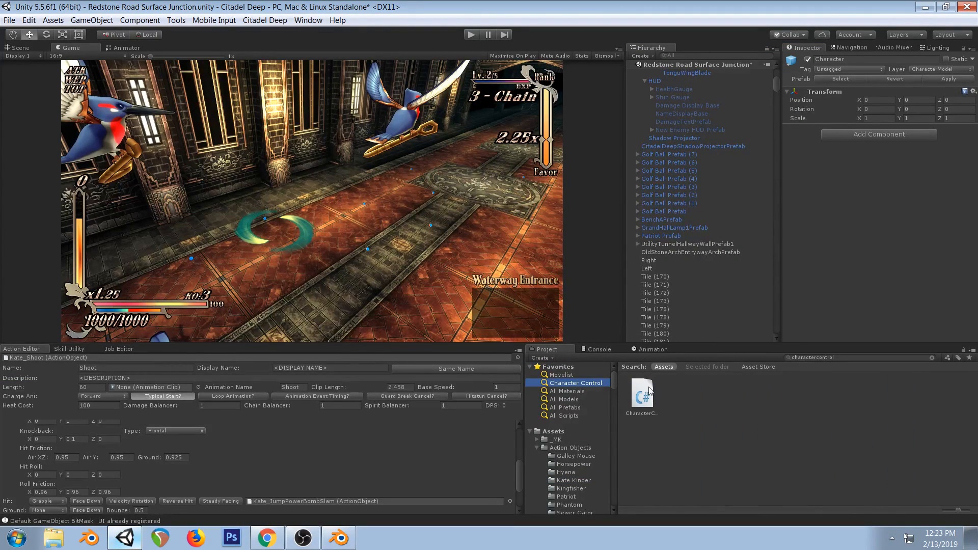
double_click(643, 395)
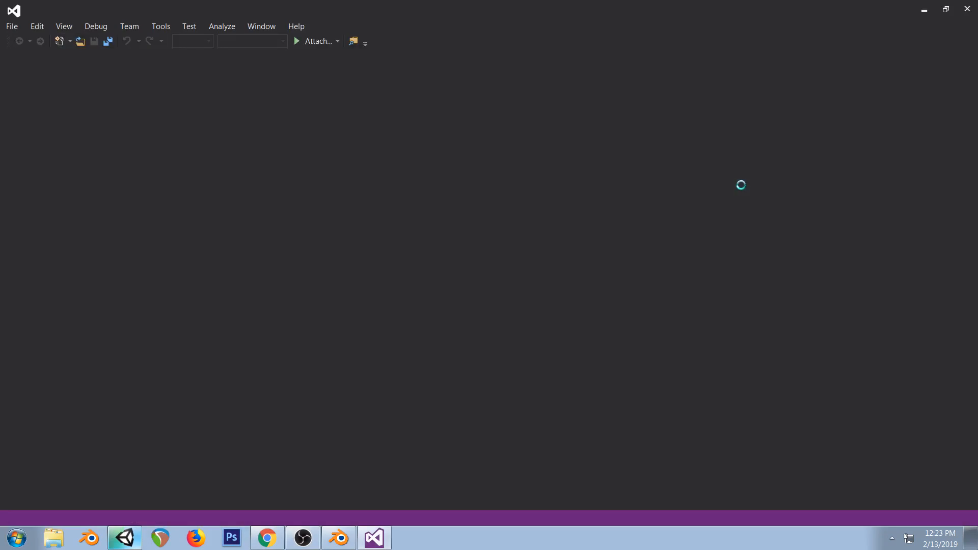
Switch to Blender, play back the KatePowerBomb animation, and return to frame 0
left_click(344, 533)
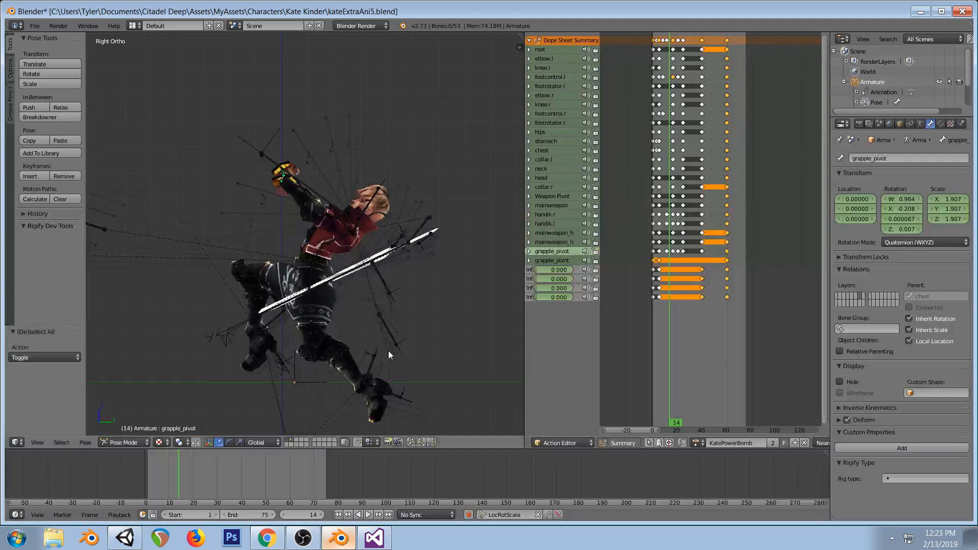
key("alt+a")
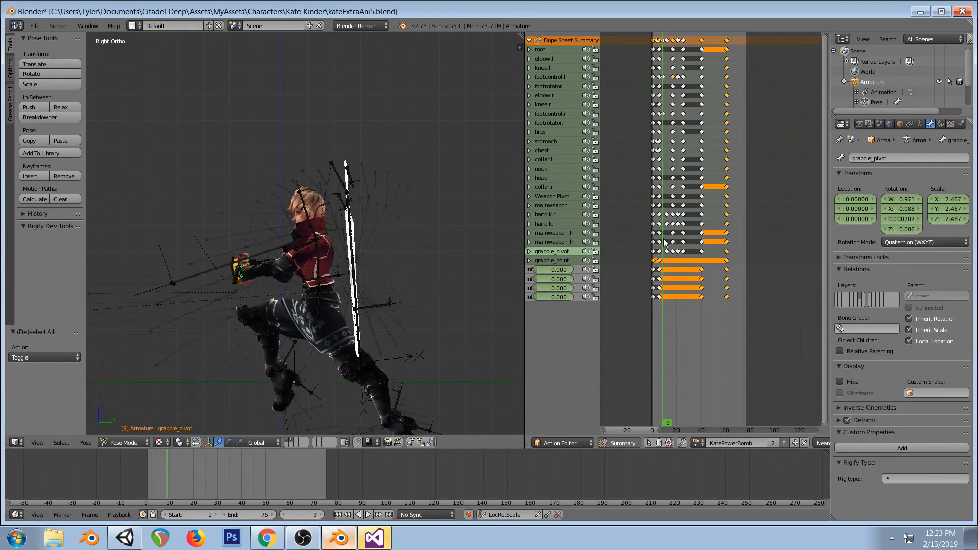
key("Escape")
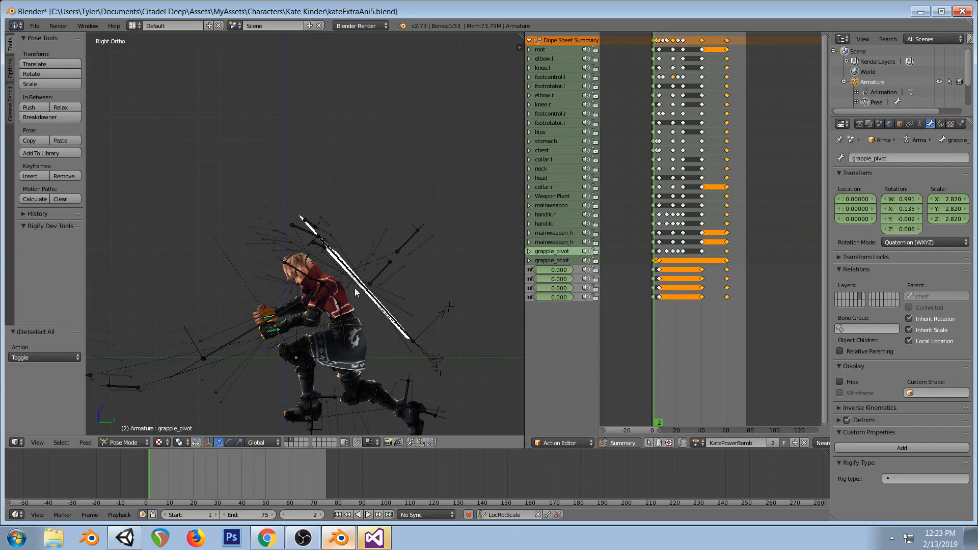
key("Left")
key("Left")
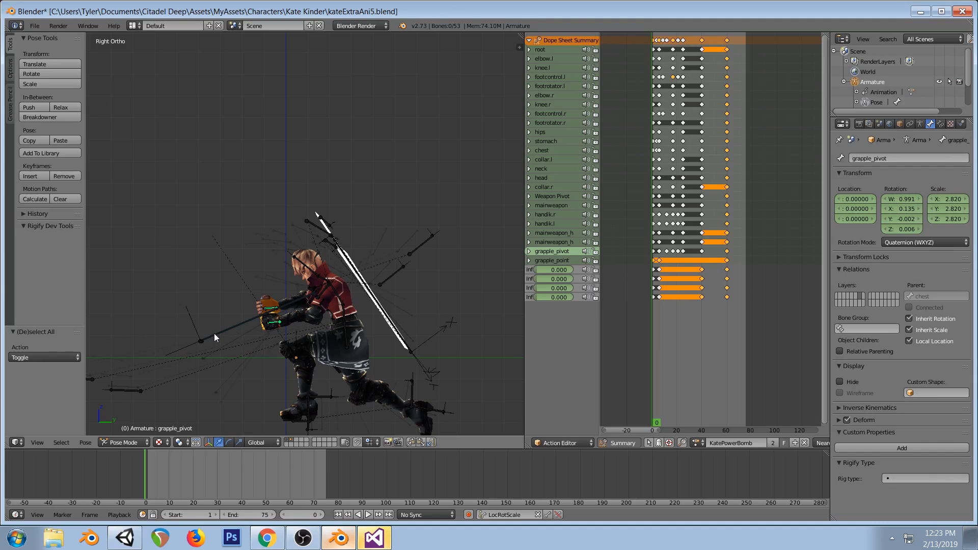
Scrub the KatePowerBomb action from frame 1 to 60, and review it again from frame 1 to 30
left_click(656, 238)
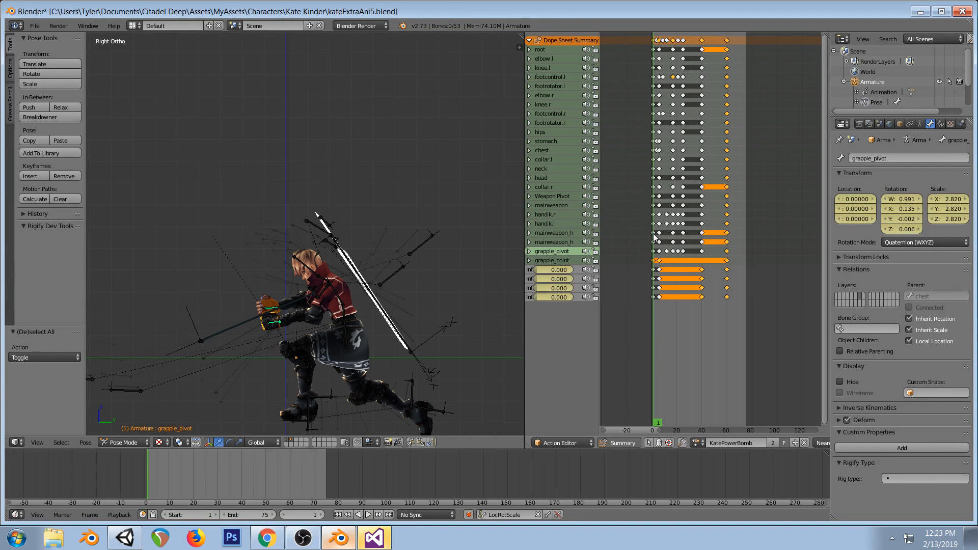
left_click_drag(657, 238, 728, 186)
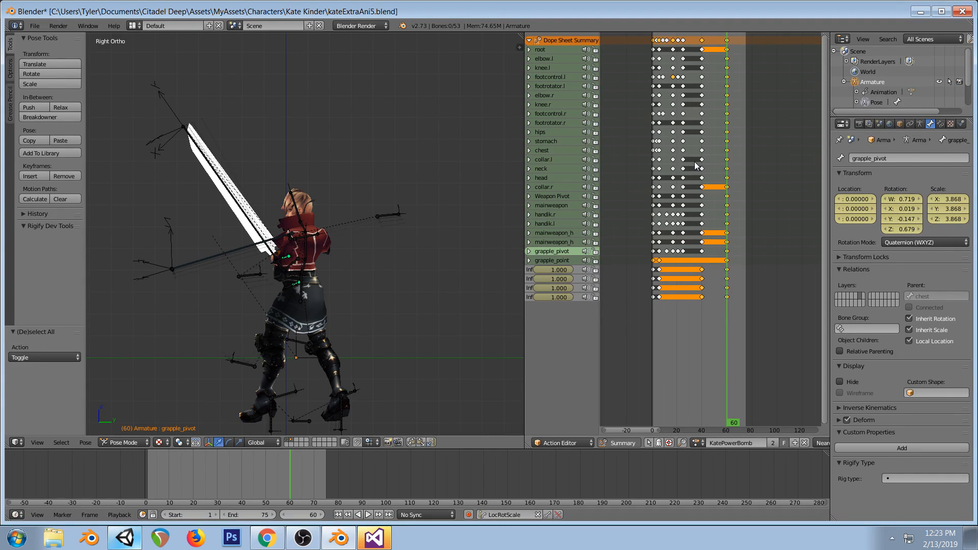
left_click(656, 187)
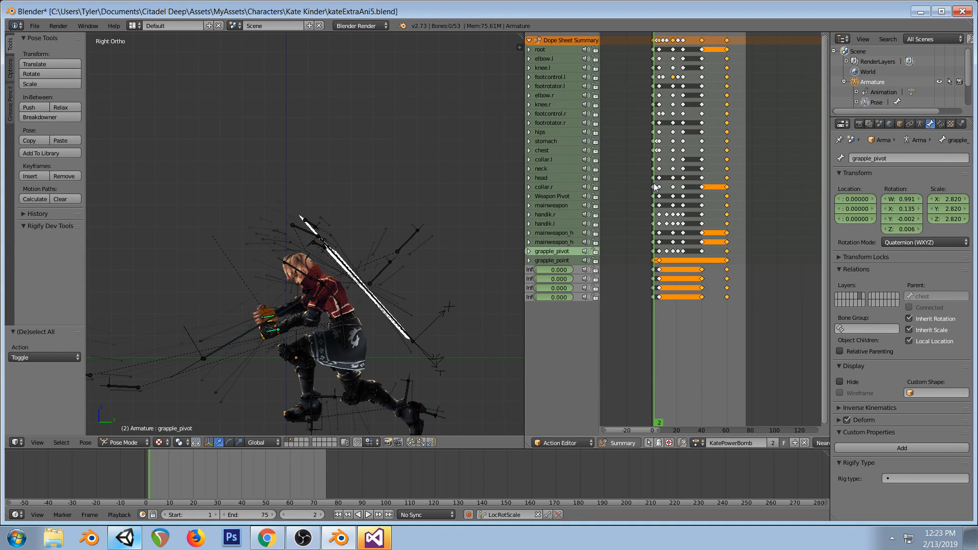
key("Left")
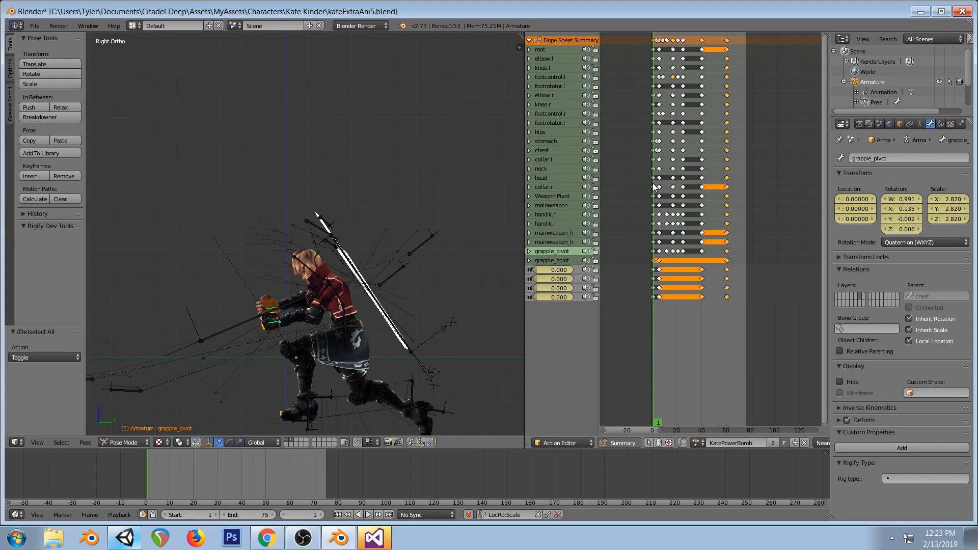
left_click_drag(653, 187, 689, 187)
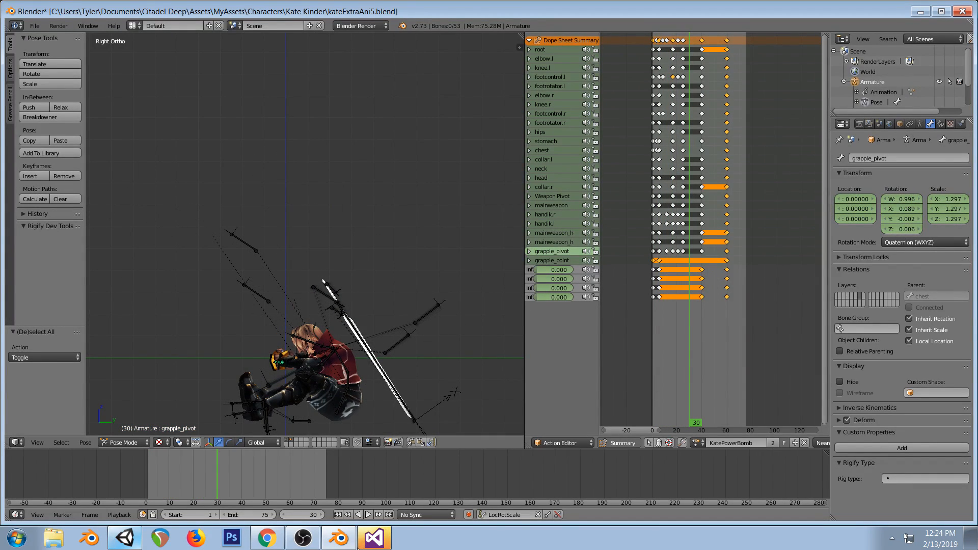
Switch to Visual Studio, search CharacterControl.cs for "getting", and examine the launchType == 5 grappled condition in GettingHit()
left_click(374, 538)
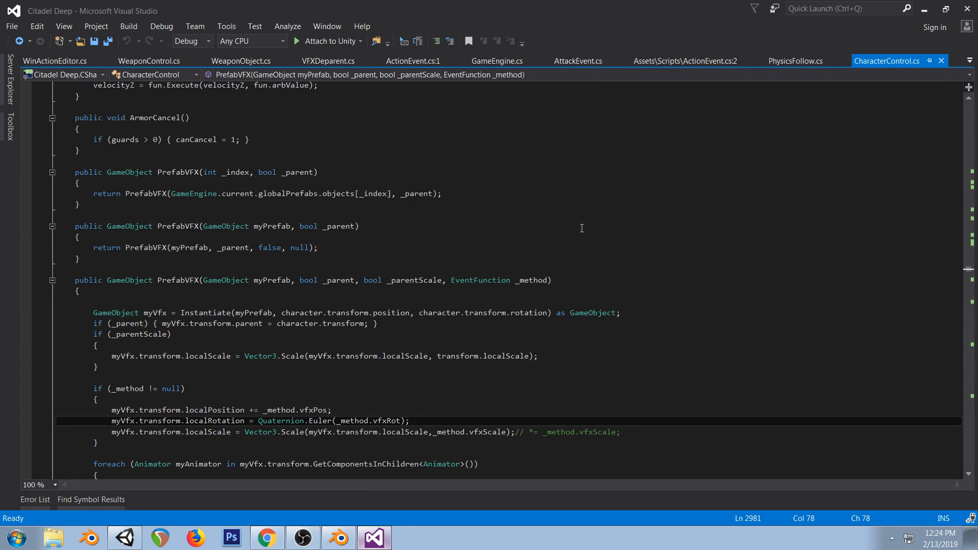
key("ctrl+f")
type("getting")
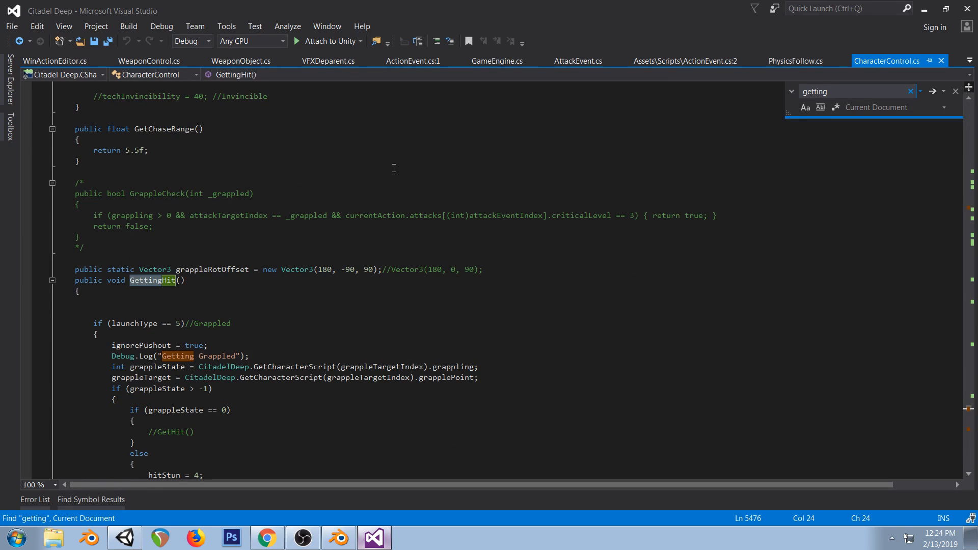
left_click(310, 322)
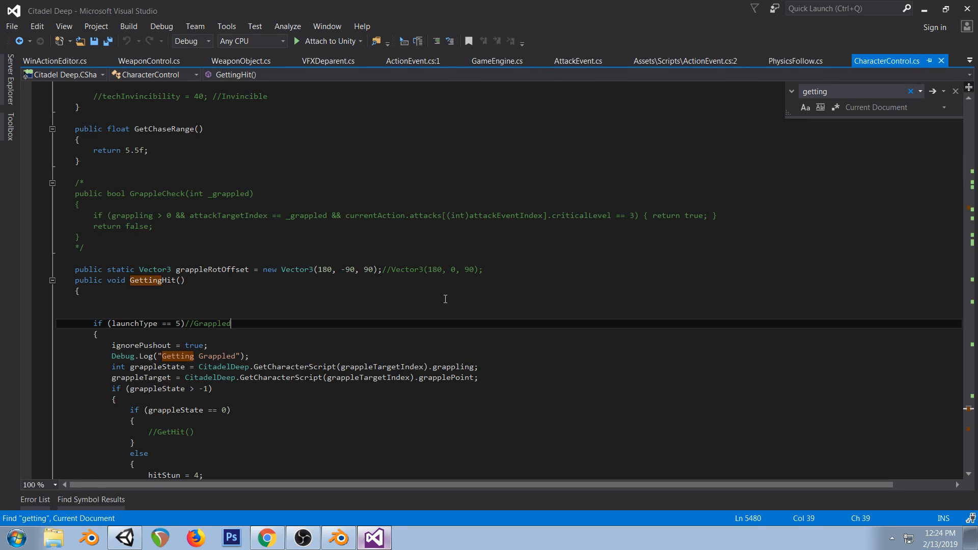
scroll(443, 301, "down", 2)
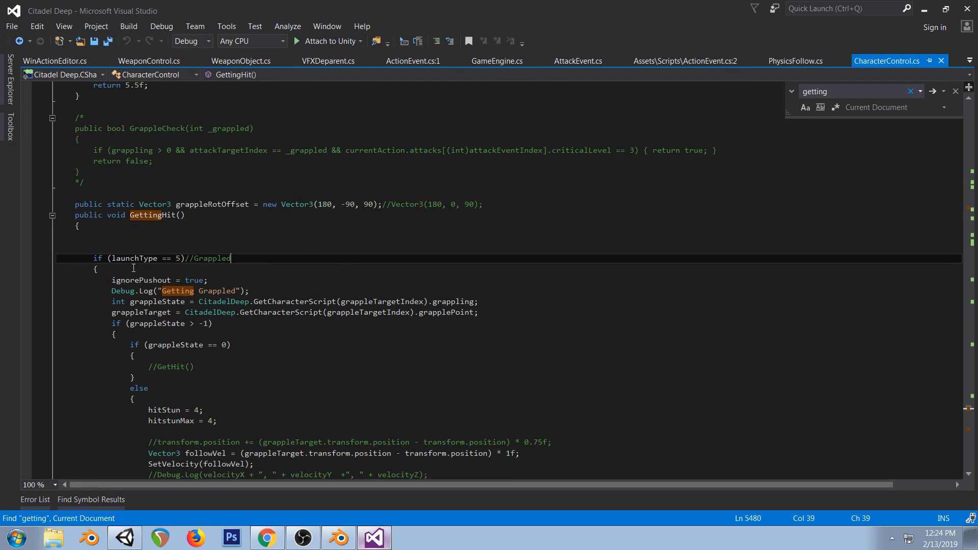
double_click(140, 258)
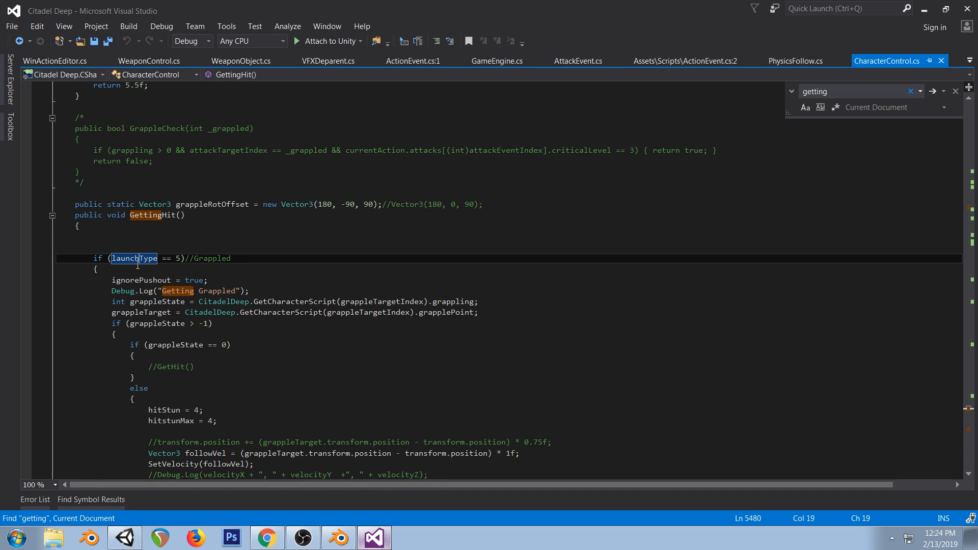
left_click(208, 259)
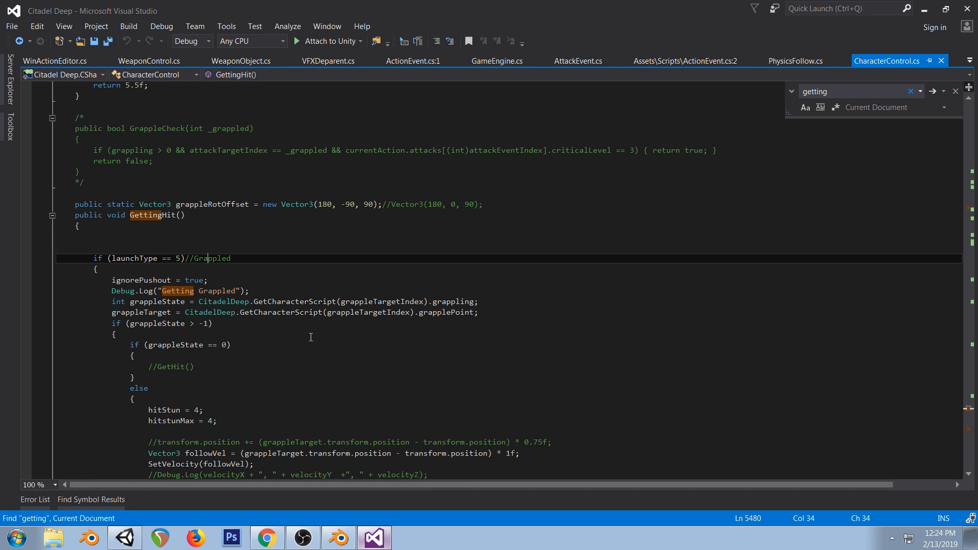
Scrub KatePowerBomb to frame 27 in Blender, and examine the hitStun and hitstunMax lines of GettingHit() in Visual Studio
left_click(339, 538)
left_click_drag(660, 218, 682, 215)
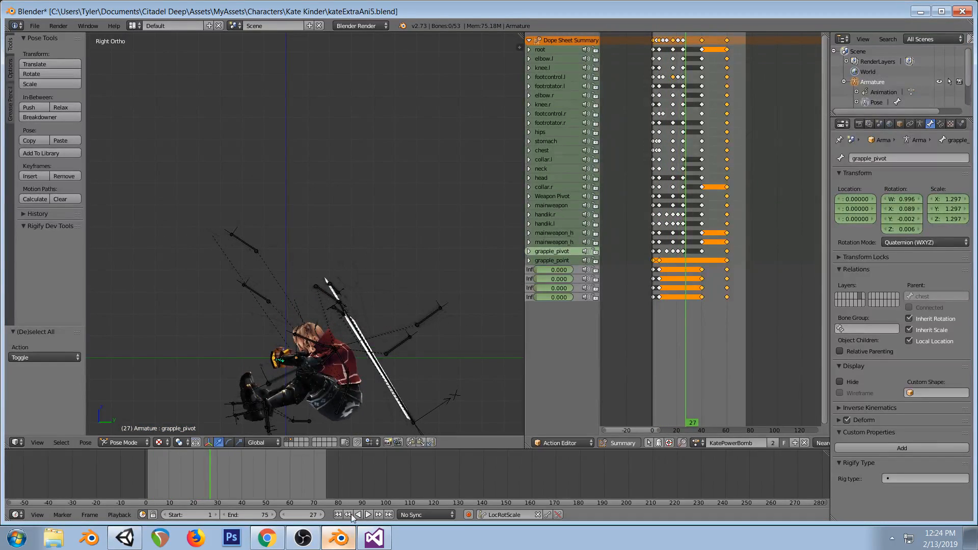
left_click(374, 537)
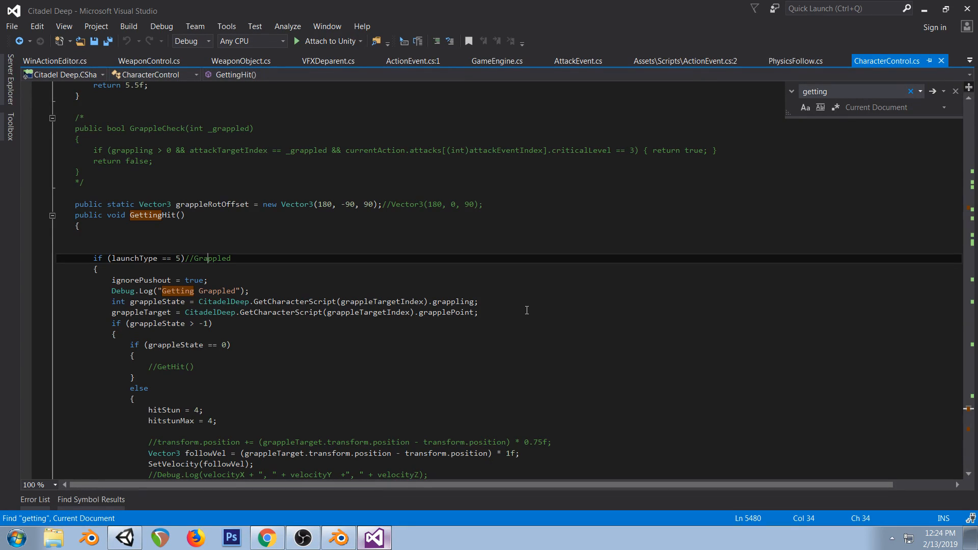
scroll(451, 296, "down", 1)
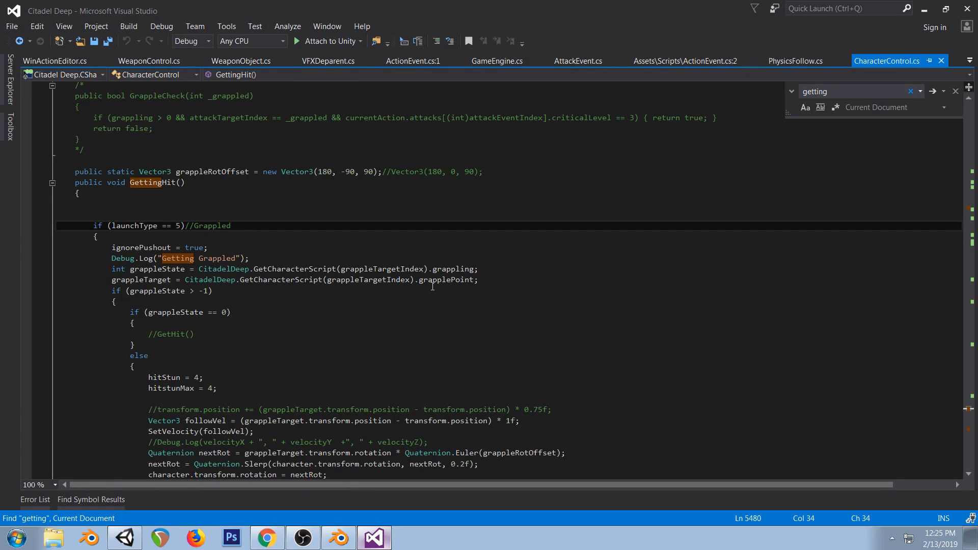
scroll(432, 287, "down", 2)
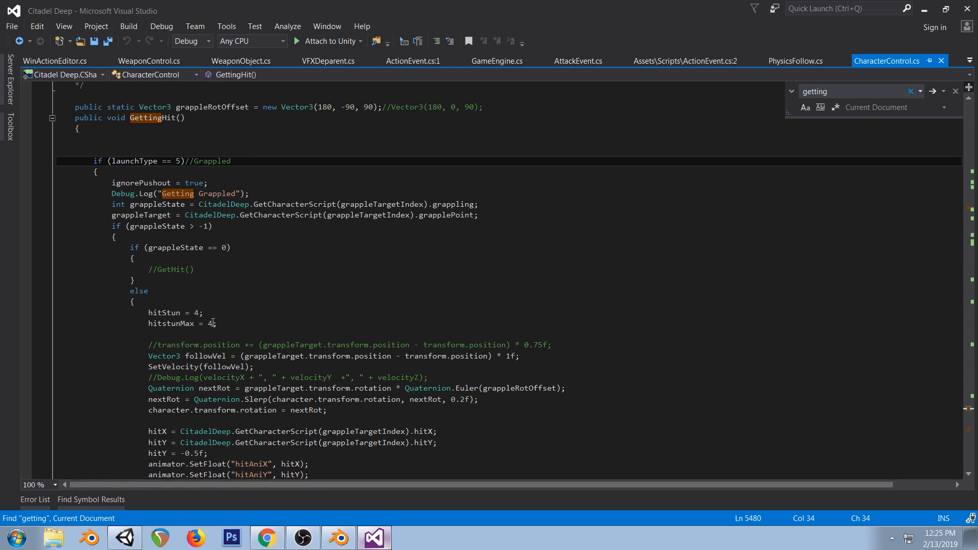
left_click_drag(148, 312, 218, 323)
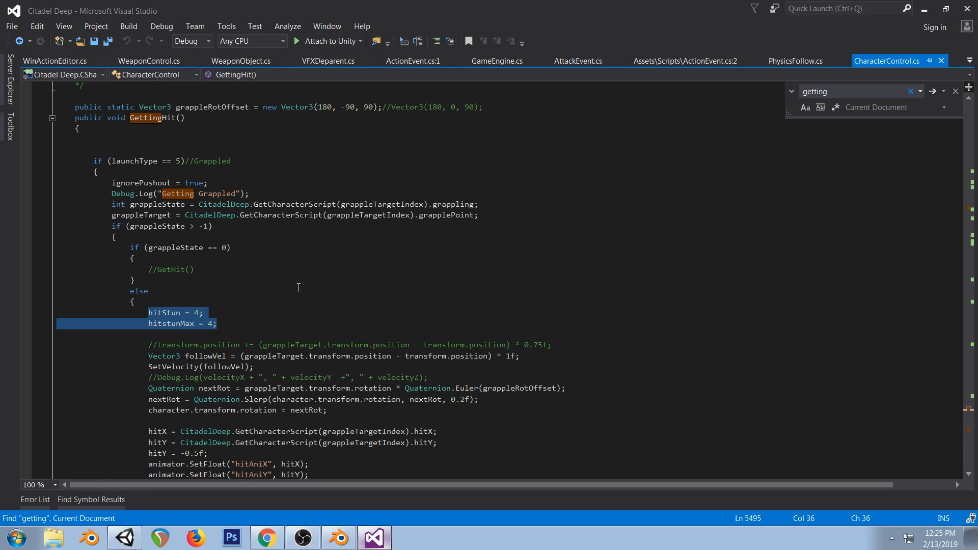
left_click(236, 324)
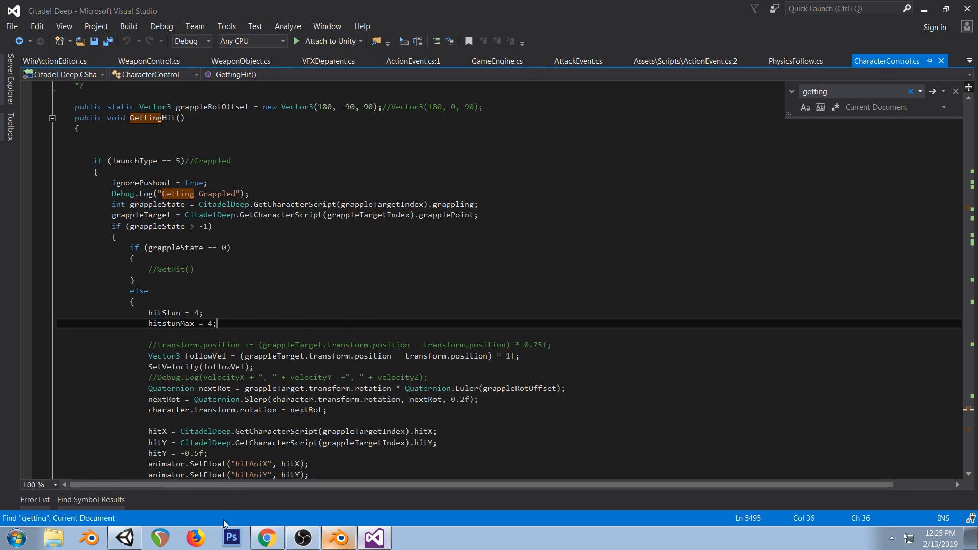
Switch to Unity and load Kate_PowerBombSlam into the Action Editor
left_click(125, 538)
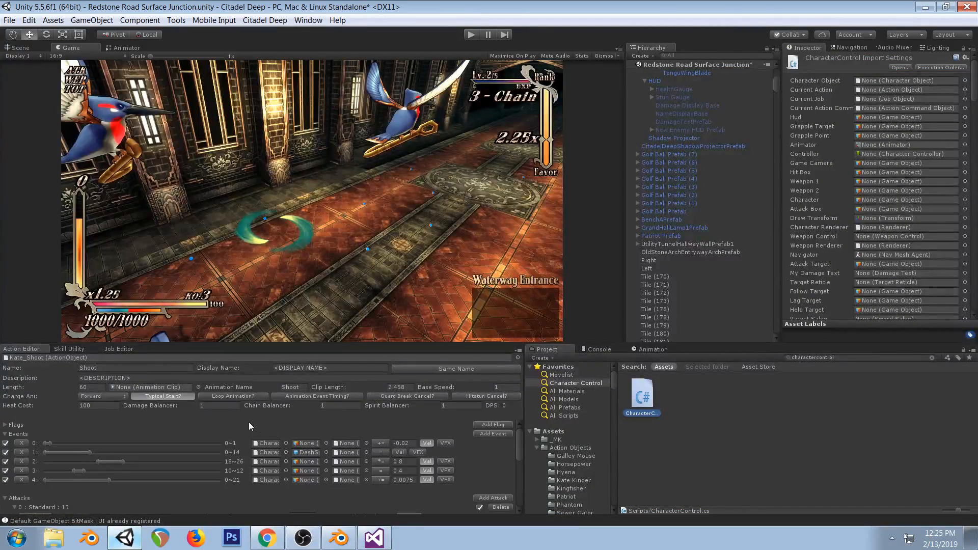
left_click(518, 357)
type("power bom")
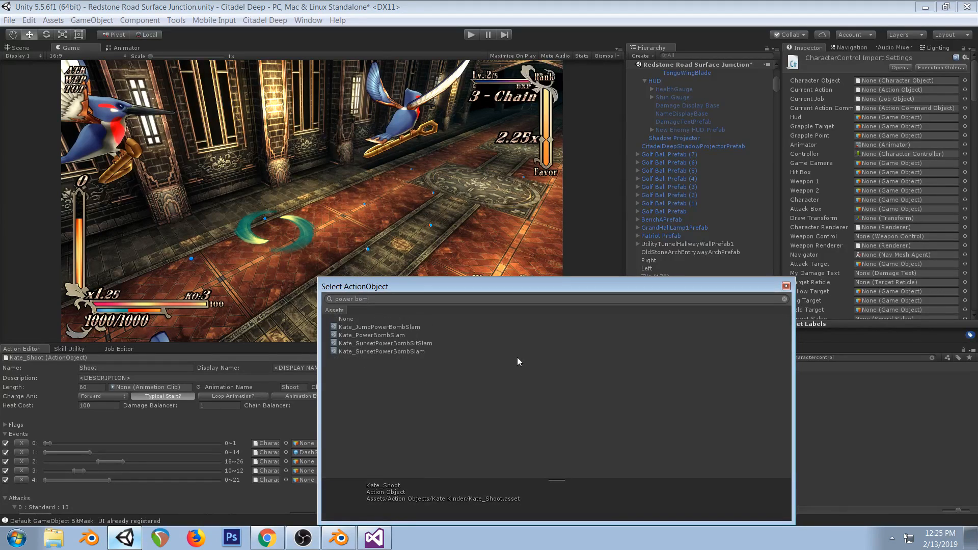
double_click(386, 334)
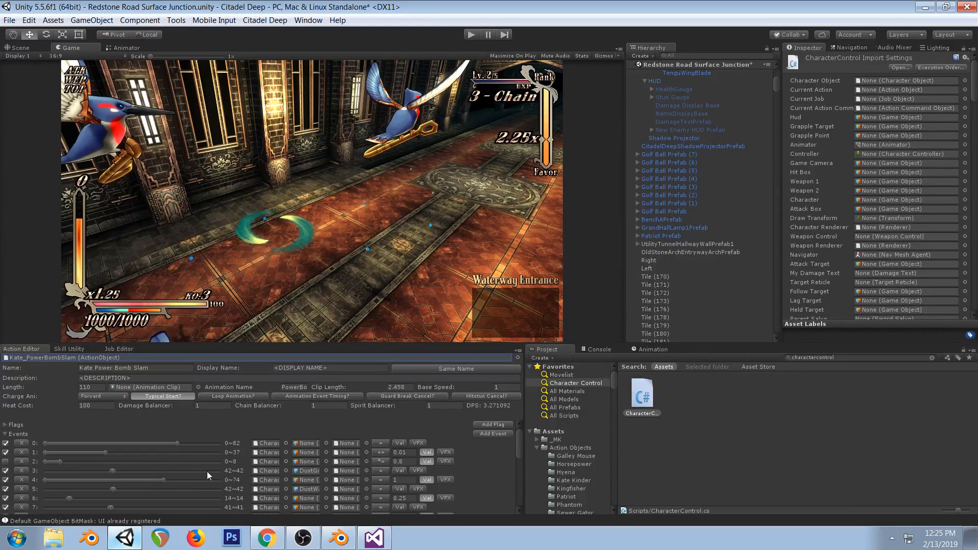
Check which character script event 0 of Kate_PowerBombSlam uses, and review the remaining events without changing them
left_click(286, 443)
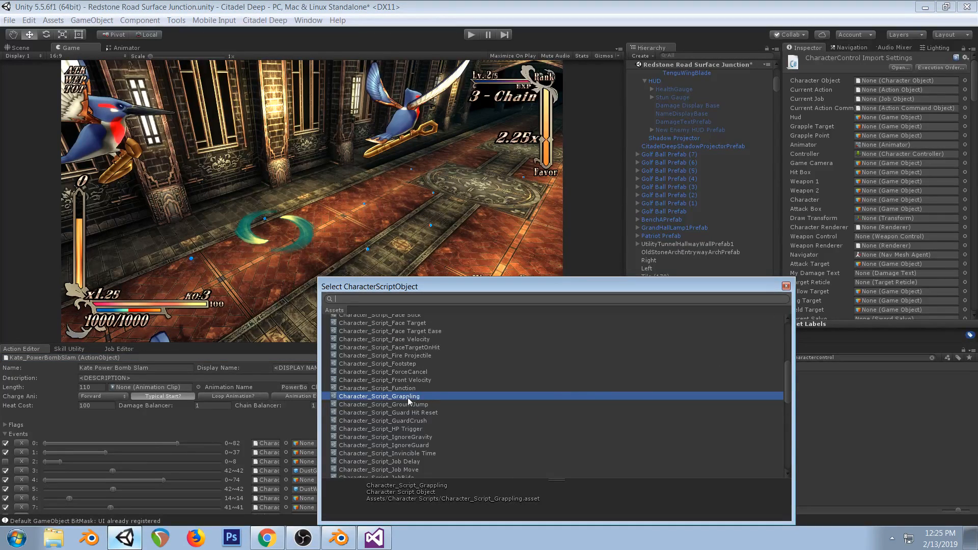
left_click(786, 286)
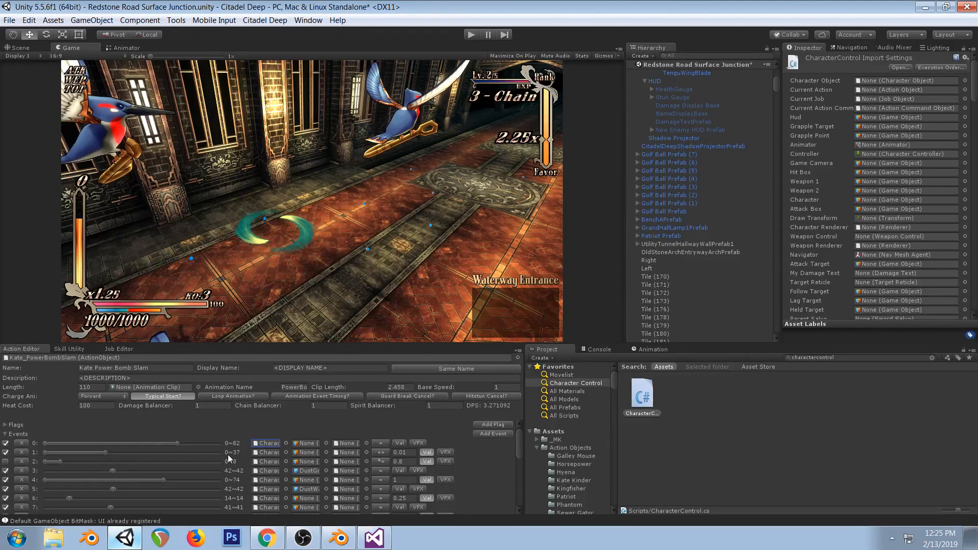
scroll(321, 459, "down", 2)
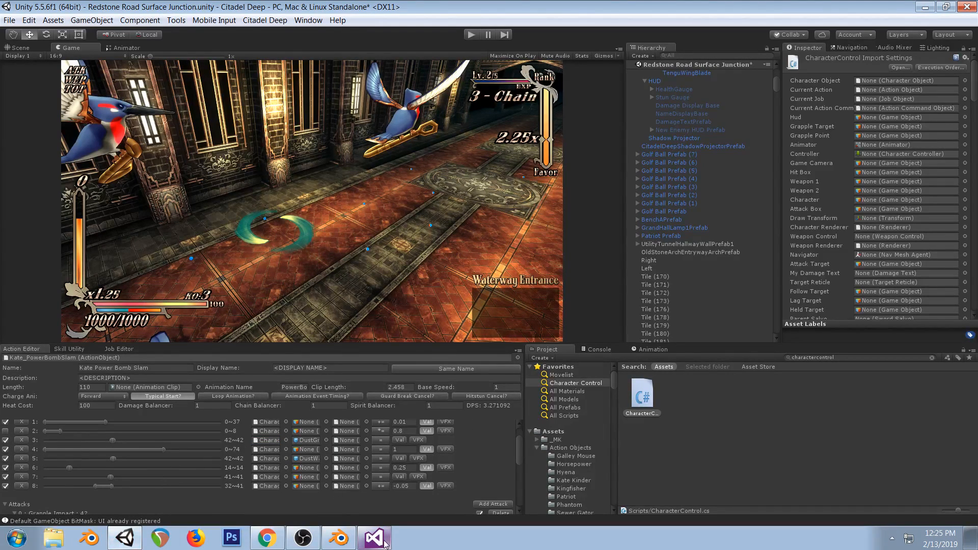
scroll(72, 448, "up", 2)
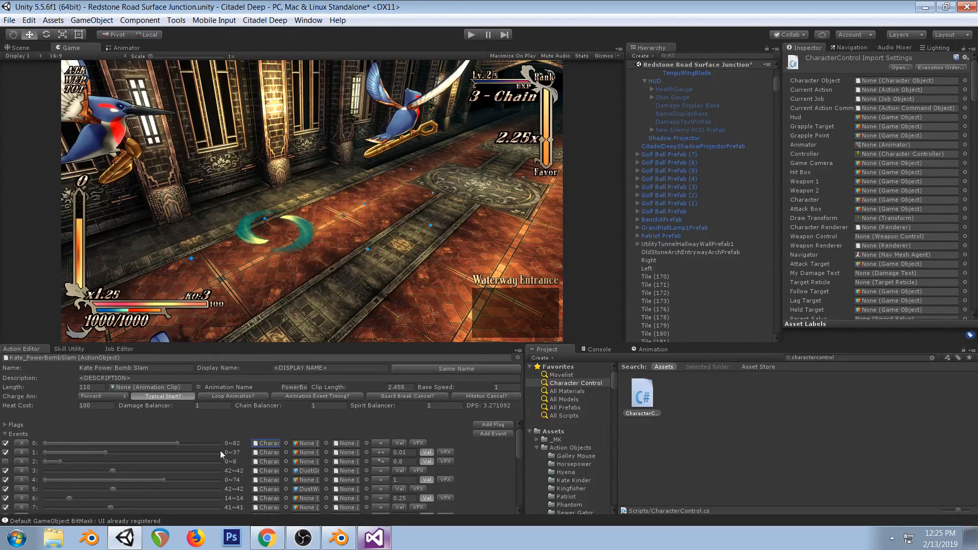
Switch to Visual Studio and examine the hitStun and hitstunMax assignments in the grappled branch of GettingHit()
scroll(336, 447, "down", 3)
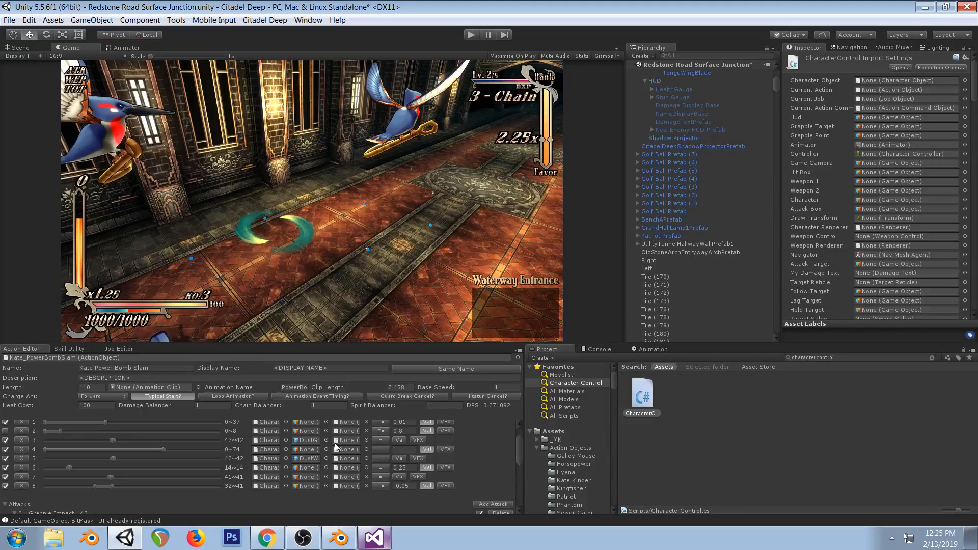
left_click(374, 538)
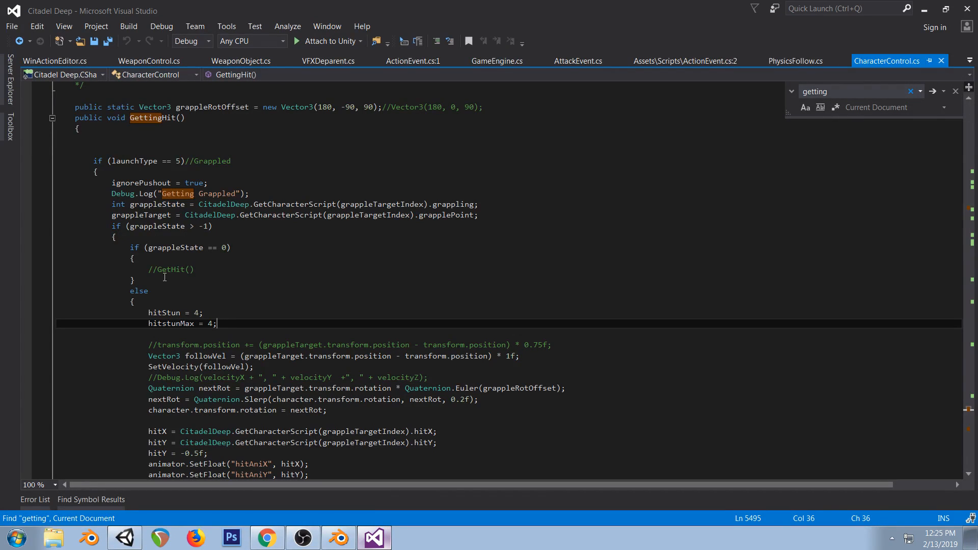
left_click_drag(148, 312, 200, 312)
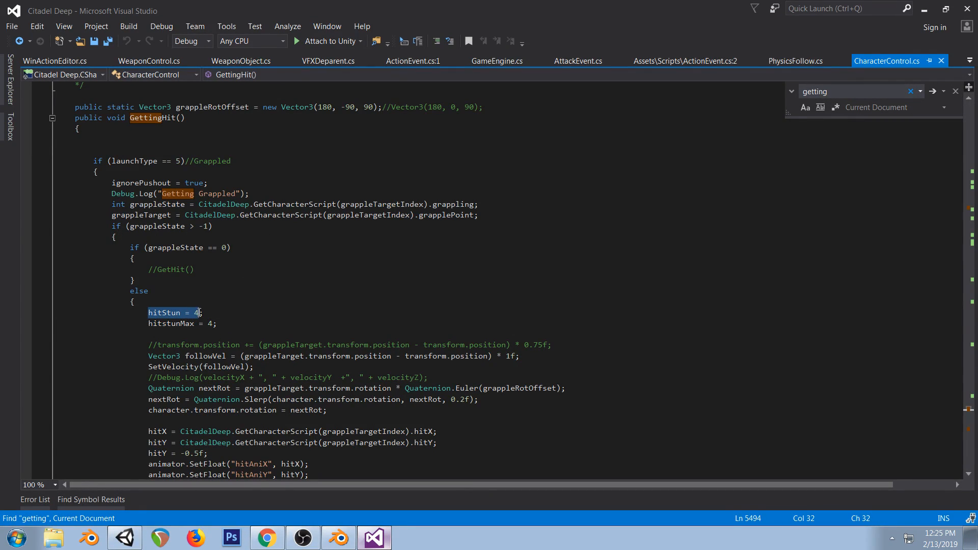
left_click(220, 323)
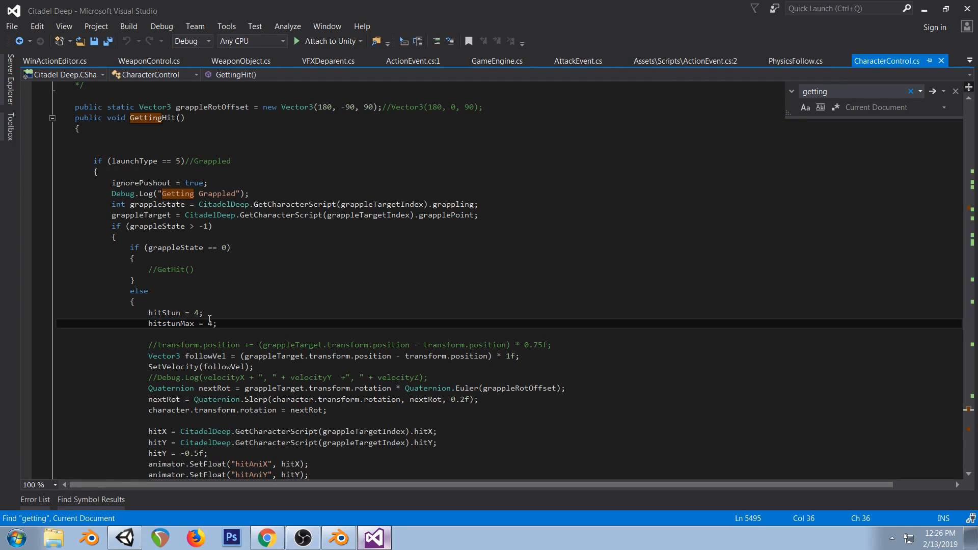
double_click(197, 312)
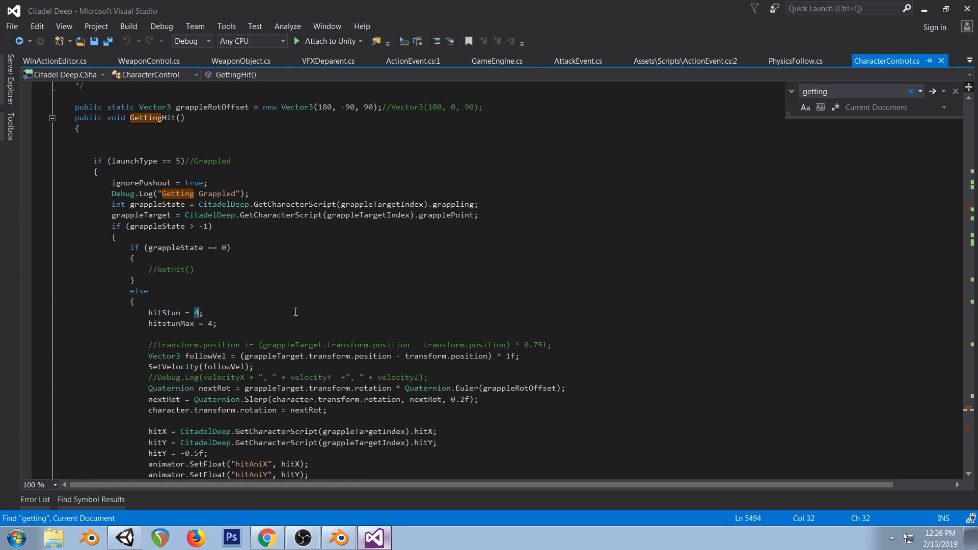
left_click(219, 326)
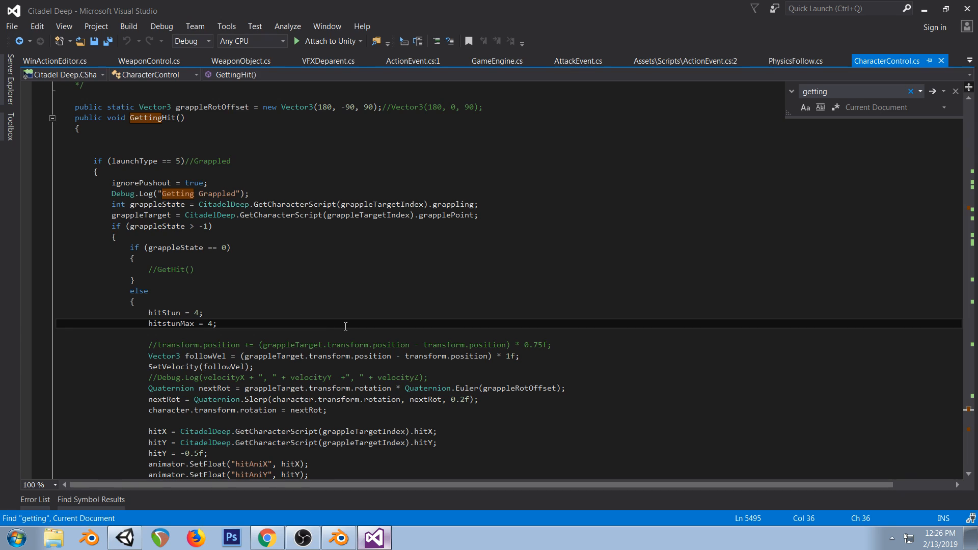
Read the followVel, nextRot and animator.SetFloat lines further down the grappled branch of GettingHit()
scroll(339, 310, "down", 3)
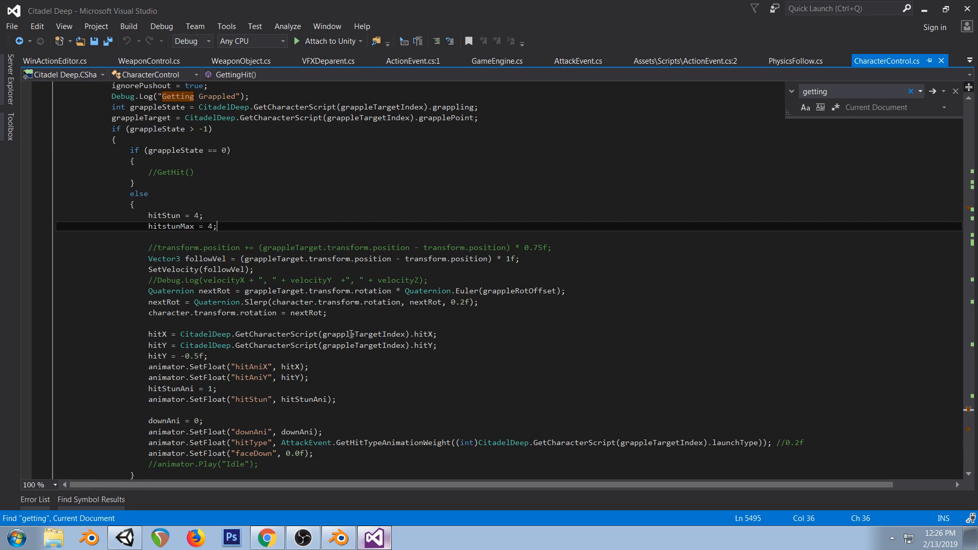
scroll(271, 361, "down", 1)
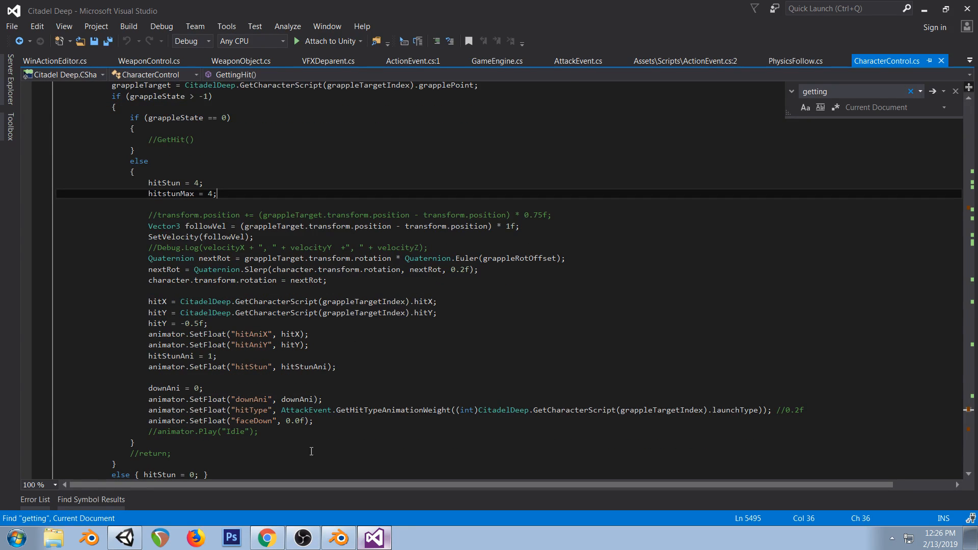
scroll(366, 317, "down", 2)
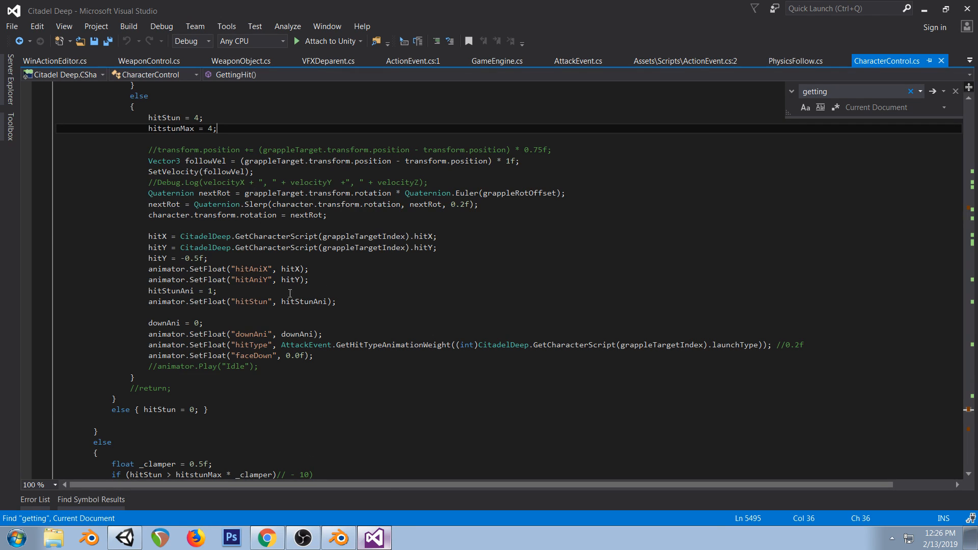
Scrub KatePowerBomb to frame 30 in Blender, and examine the animator "hitStun" line of GettingHit() in Visual Studio
left_click(338, 538)
left_click_drag(658, 239, 691, 228)
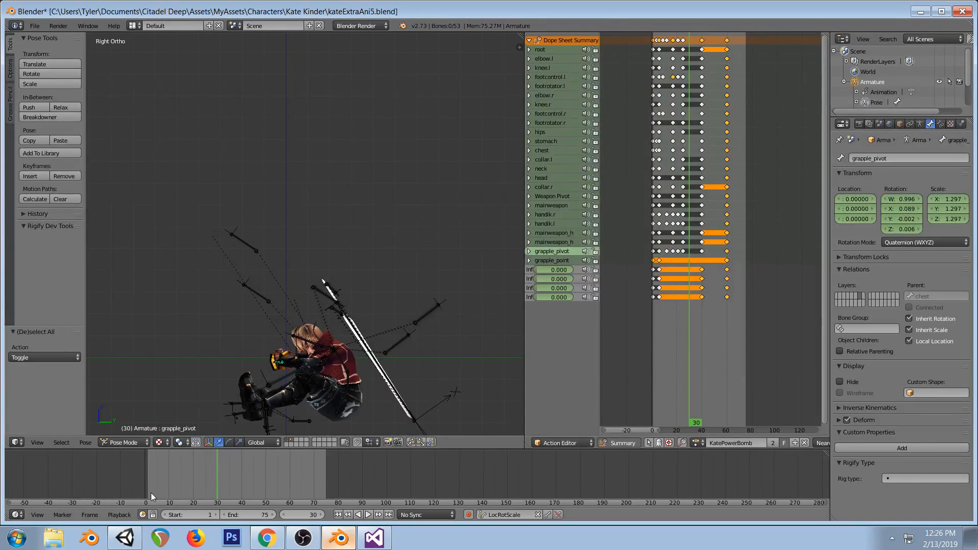
left_click(374, 538)
left_click(359, 304)
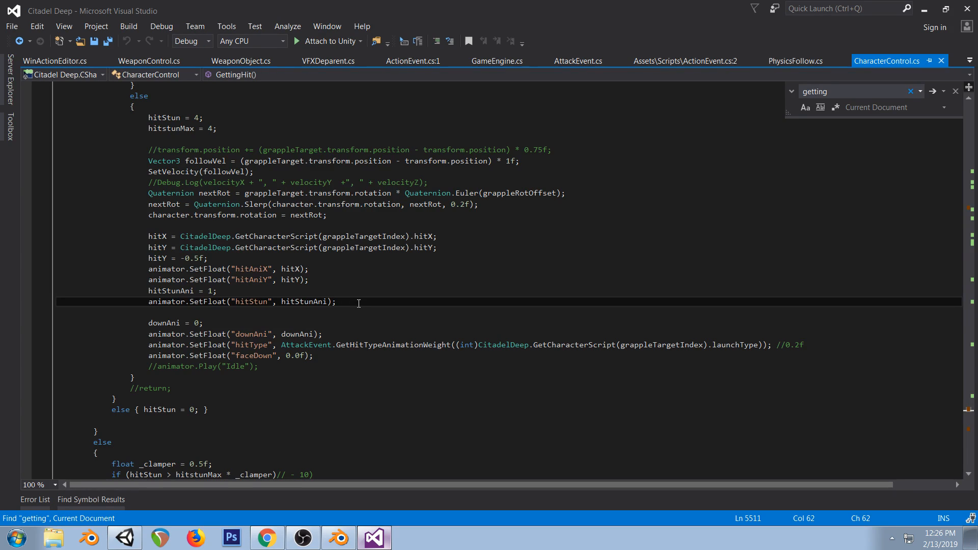
scroll(364, 298, "up", 1)
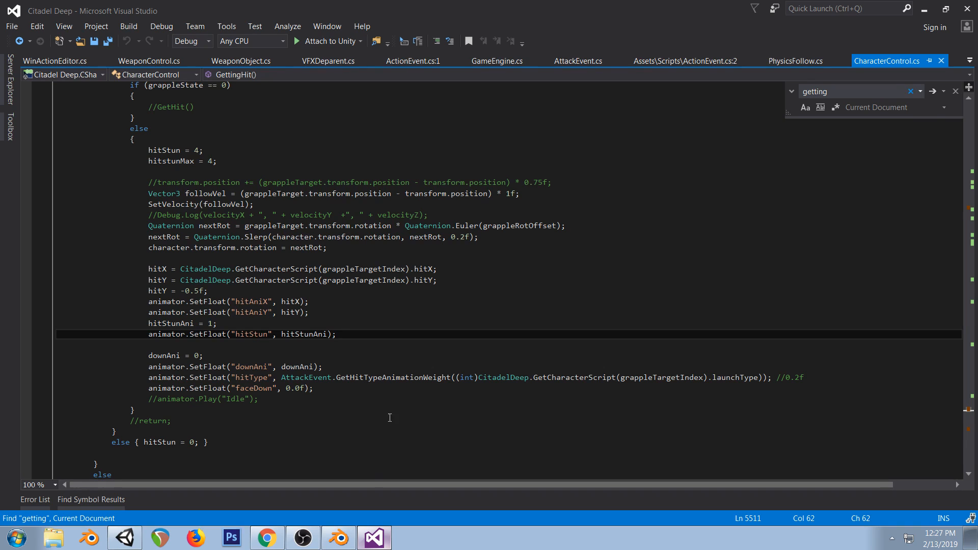
Switch to Blender, scrub KatePowerBomb through frames 14 and 30, and return to frame 1
left_click(344, 538)
left_click(653, 228)
mouse_move(654, 231)
left_mouse_down()
mouse_move(728, 224)
mouse_move(669, 229)
left_mouse_up()
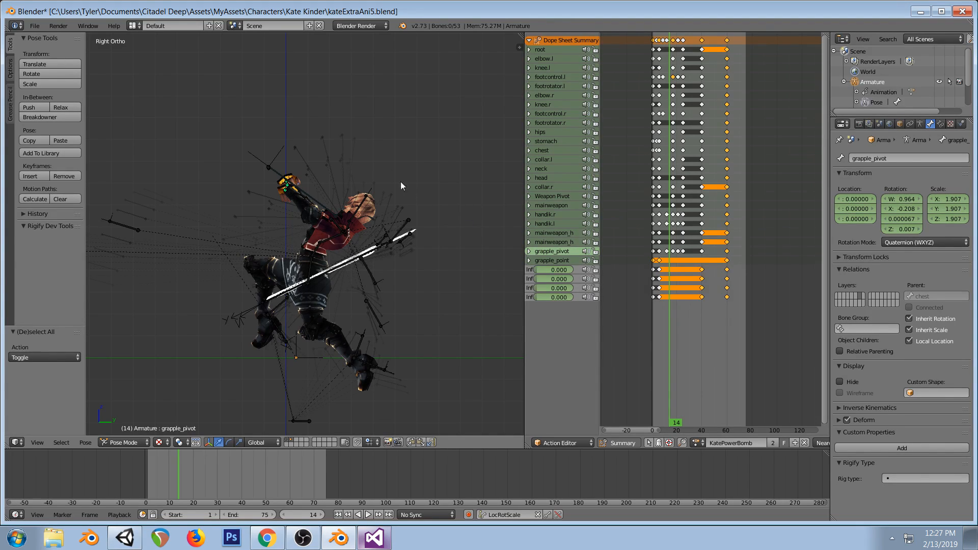
left_click_drag(652, 186, 690, 183)
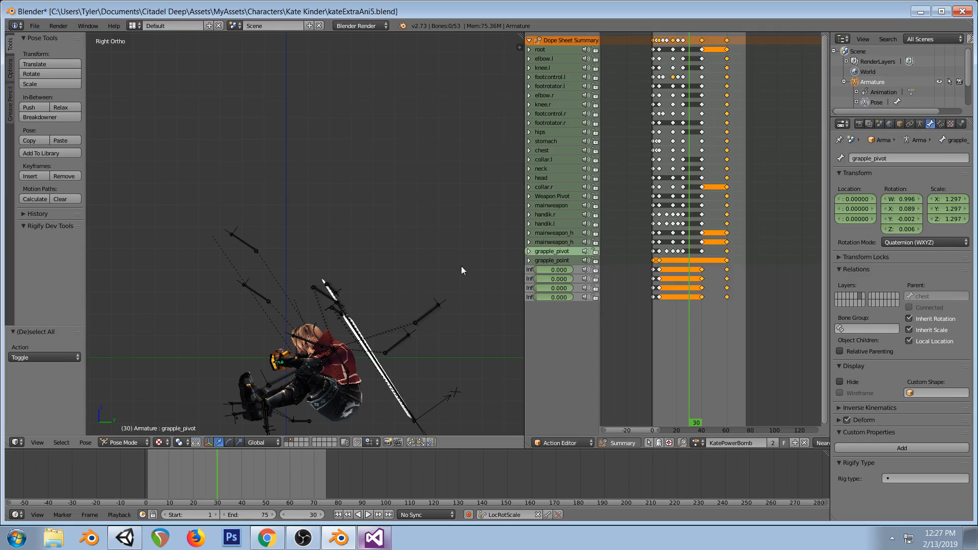
left_click(653, 205)
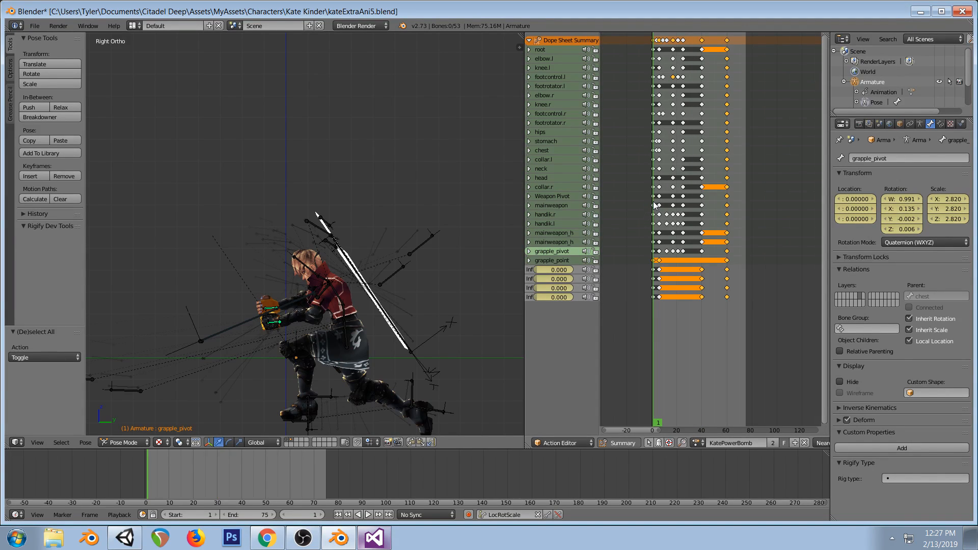
Compare the grapple_pivot and hips bones of the armature at frame 1, leaving grapple_pivot selected
right_click(250, 321)
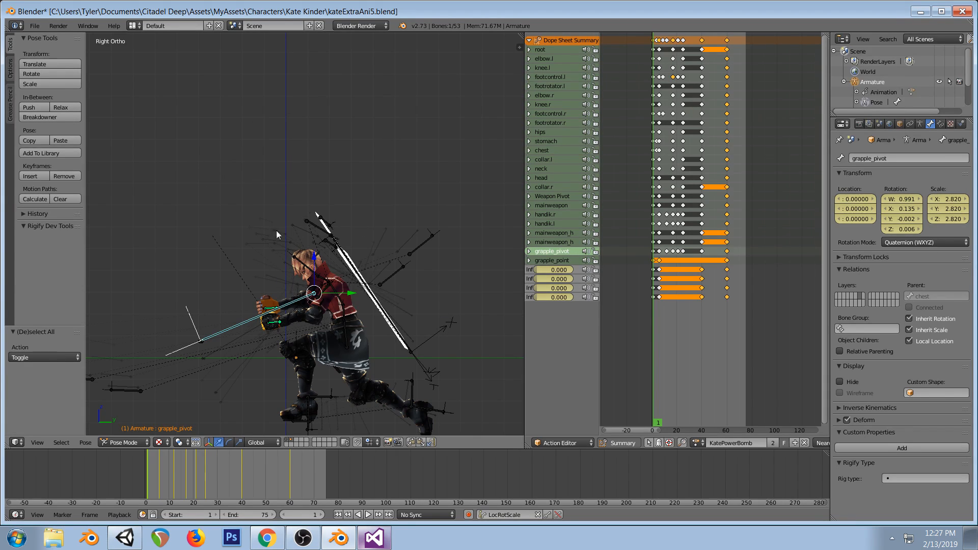
right_click(340, 314)
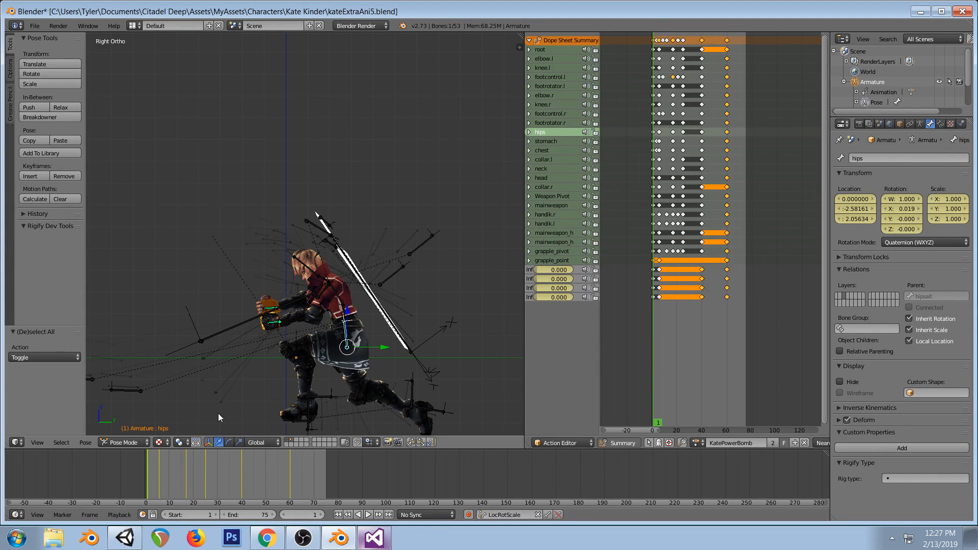
right_click(220, 329)
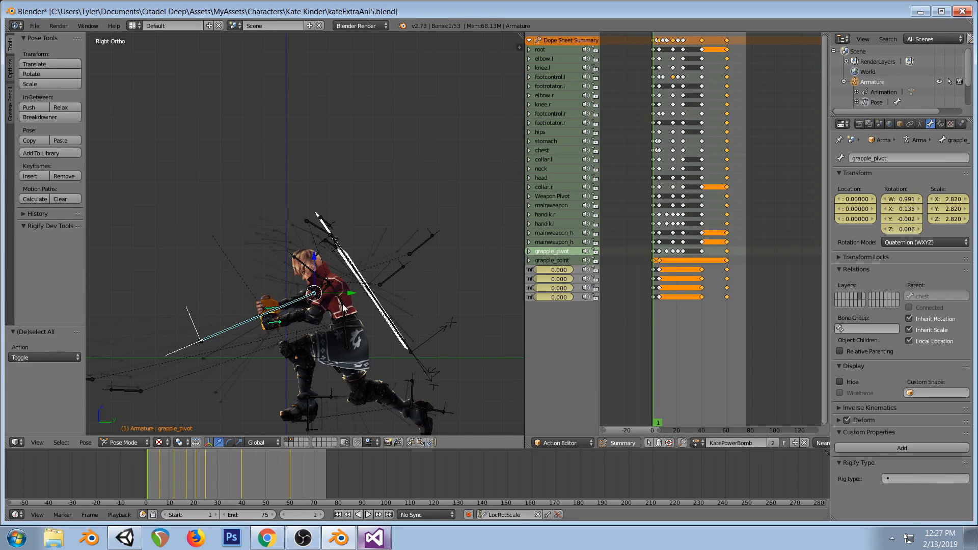
Scrub KatePowerBomb to frame 28, back to frame 2 and on to frame 8 to follow the grapple_pivot motion
left_click_drag(662, 201, 687, 190)
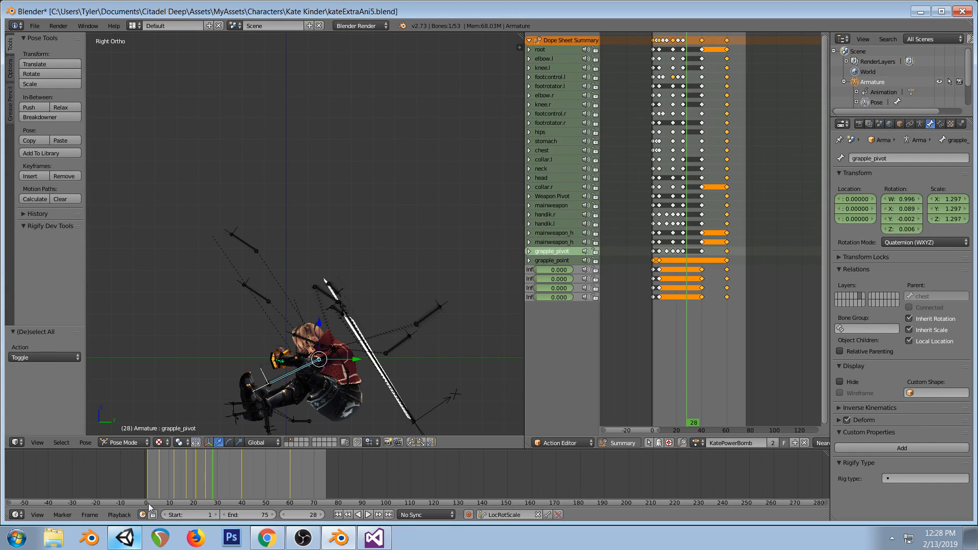
left_click(656, 188)
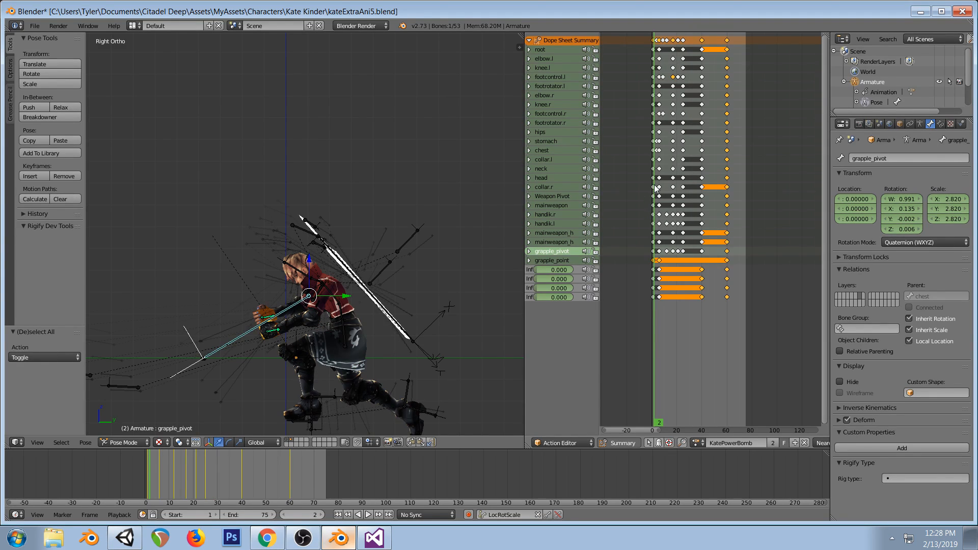
left_click_drag(656, 187, 662, 190)
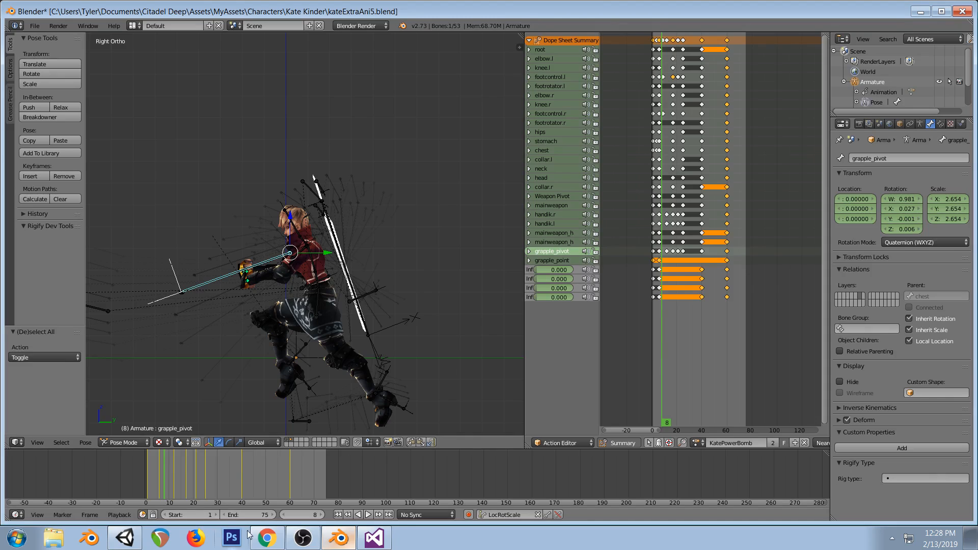
left_click(260, 543)
left_click(126, 537)
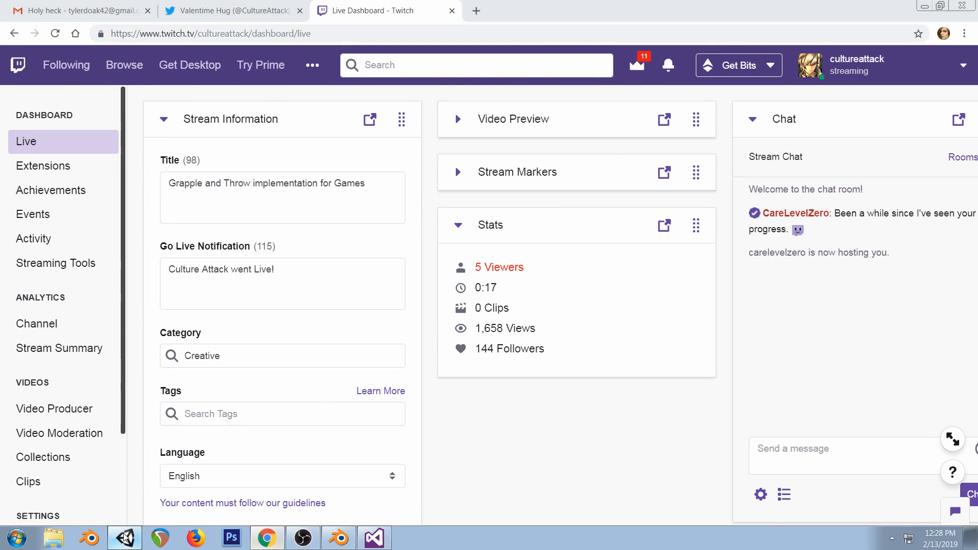
left_click(339, 538)
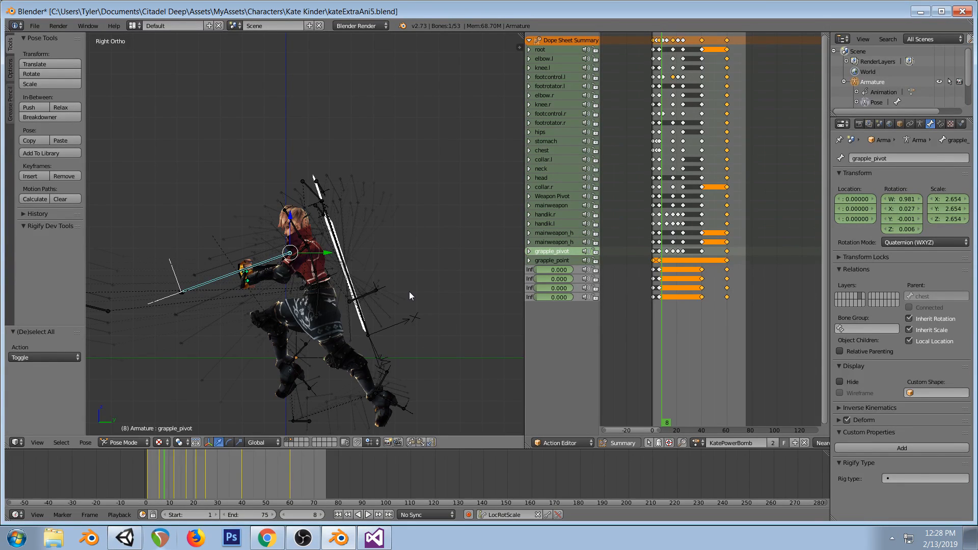
Switch to Unity, show the Scene view and look around the Kate character and the surrounding level
left_click(125, 537)
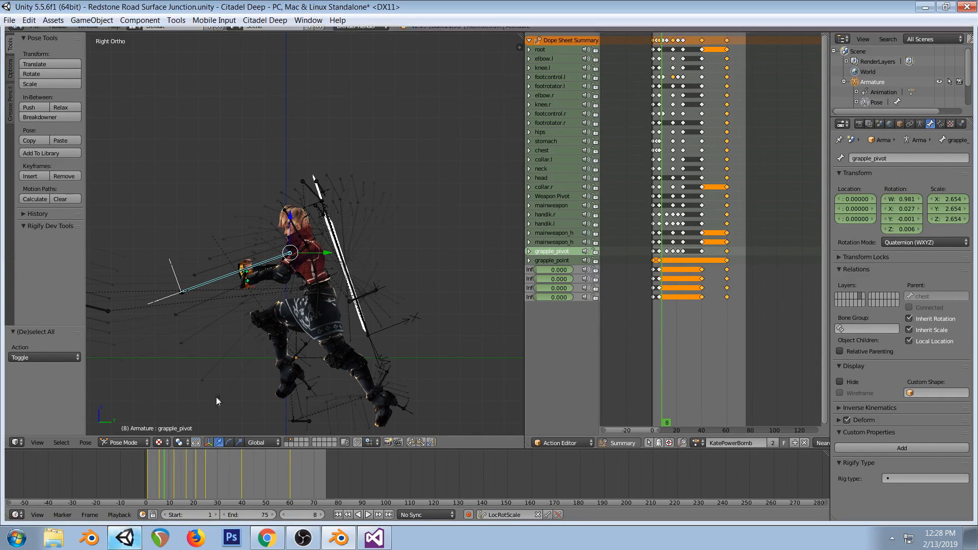
left_click(15, 47)
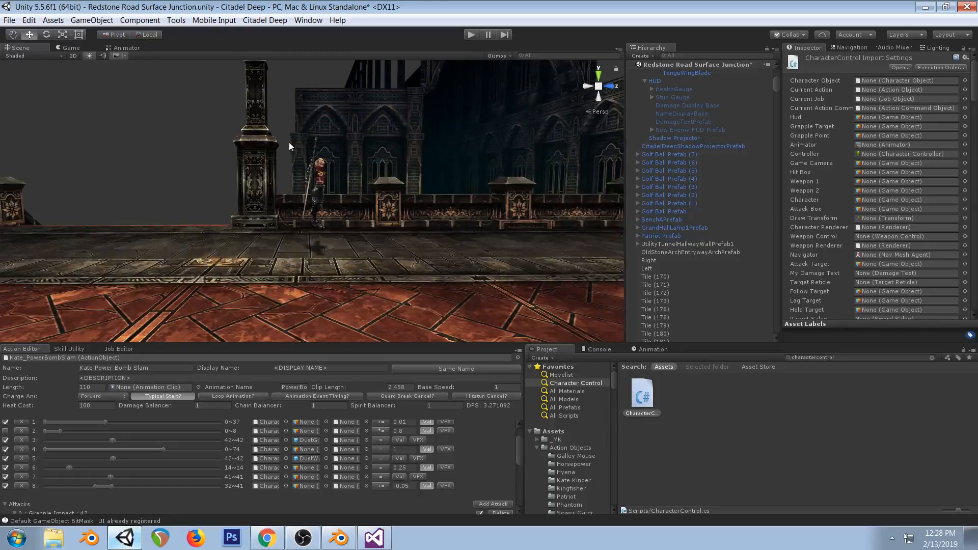
right_click_drag(289, 143, 325, 158)
middle_click_drag(326, 158, 485, 267)
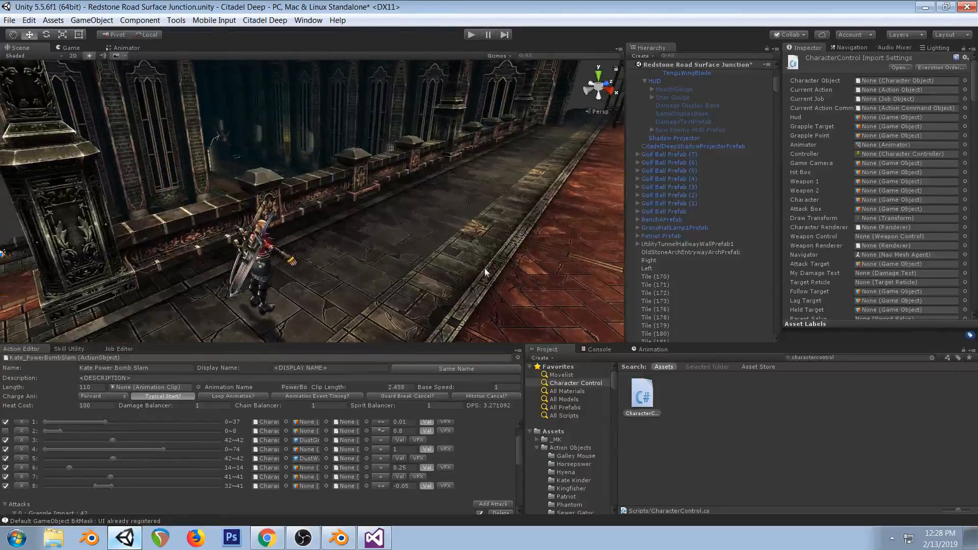
right_click_drag(244, 237, 500, 236)
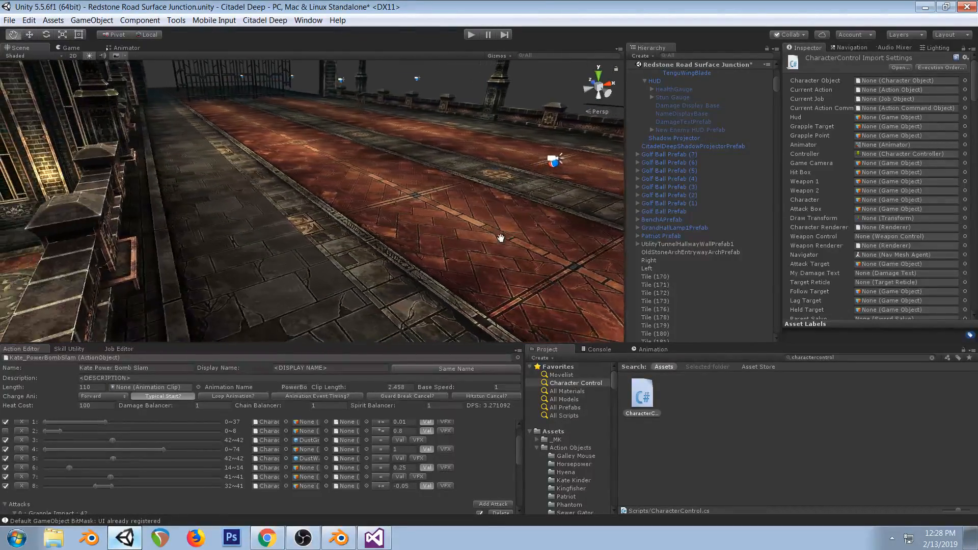
Switch to Visual Studio and review the non-grappled, launched and recovery code of GettingHit(), returning to the grappled branch
left_click(374, 538)
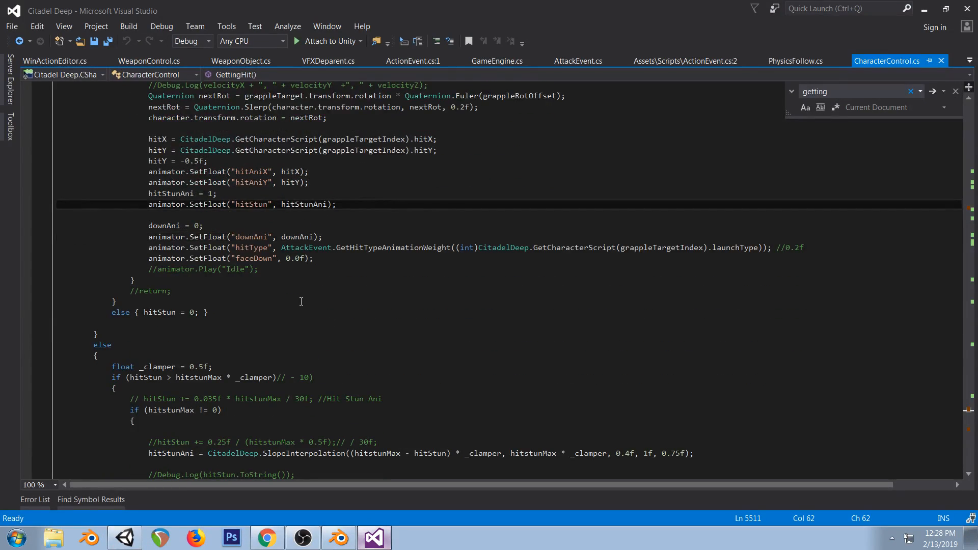
scroll(395, 309, "up", 3)
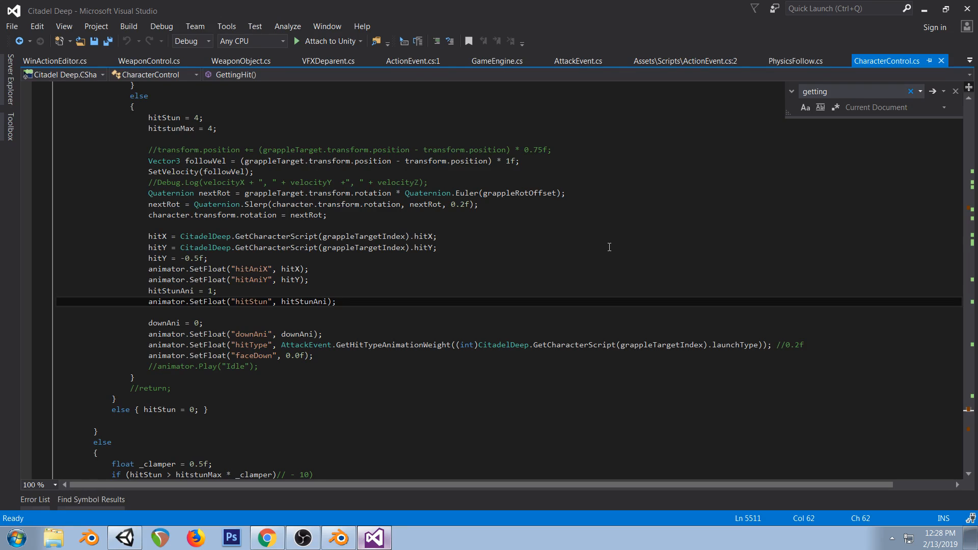
scroll(609, 247, "down", 6)
scroll(609, 247, "down", 2)
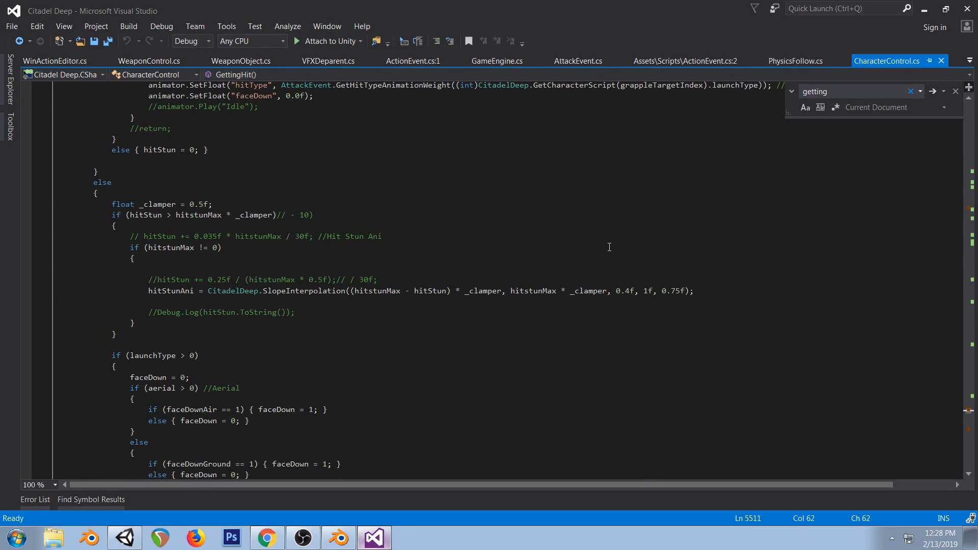
scroll(609, 247, "down", 5)
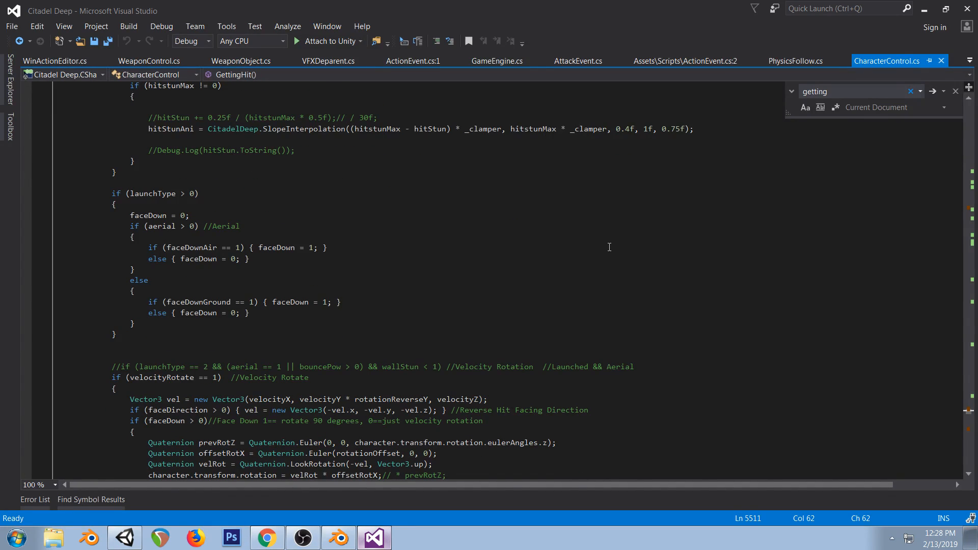
scroll(609, 247, "down", 18)
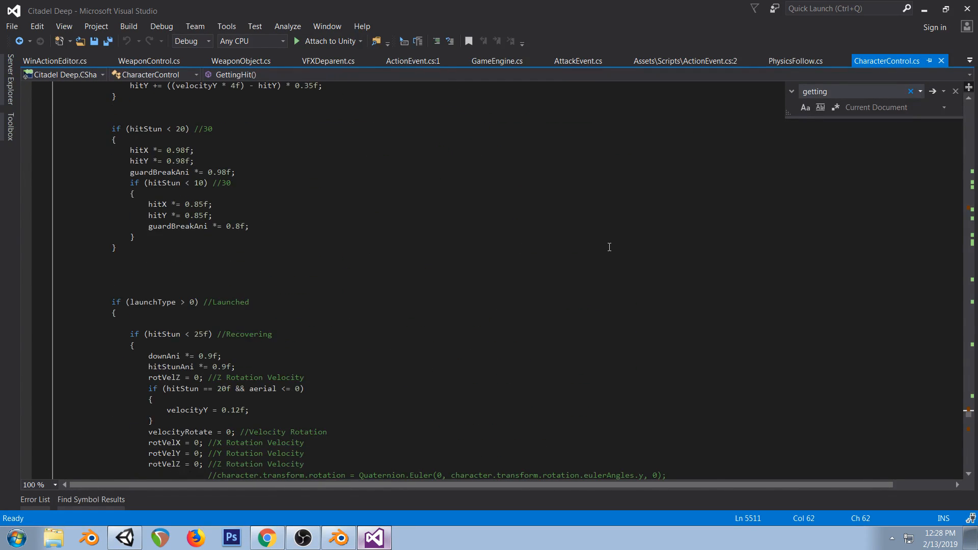
scroll(609, 247, "down", 7)
scroll(586, 286, "up", 15)
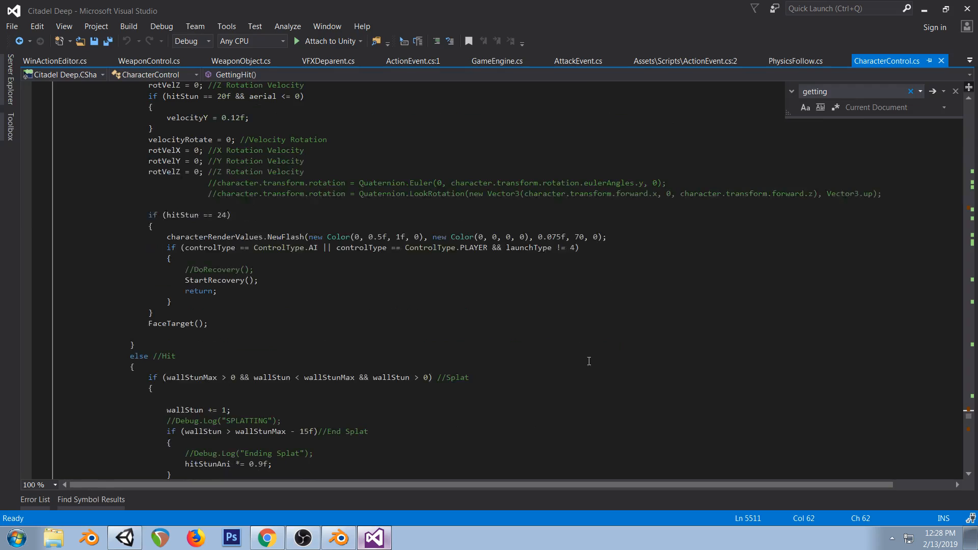
scroll(575, 316, "up", 20)
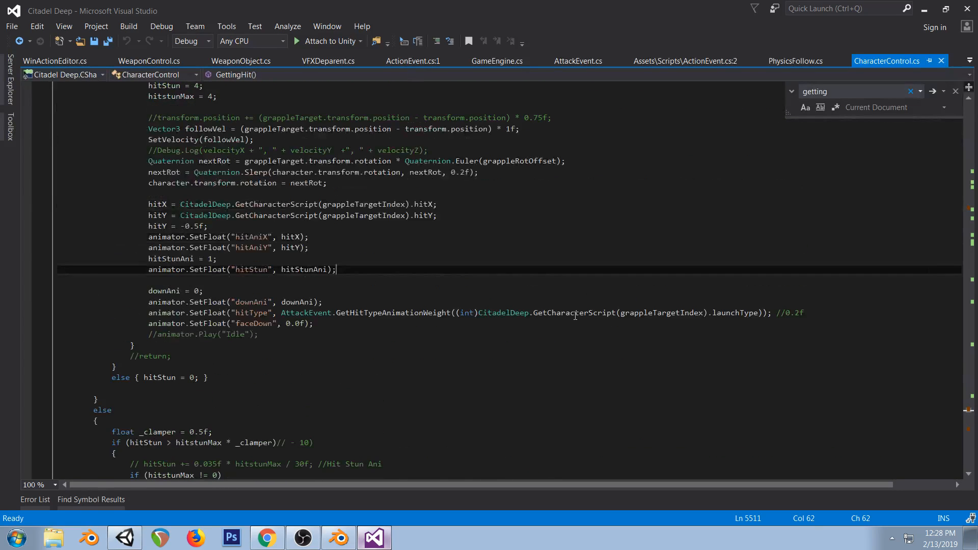
scroll(575, 315, "up", 1)
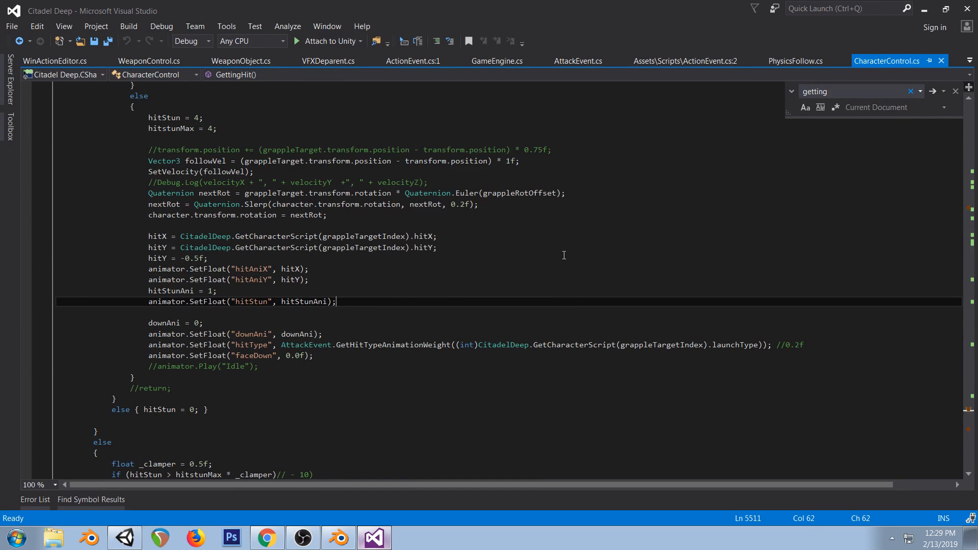
Review the grappled branch of GettingHit(), locating the followVel calculation and the SetVelocity(followVel) call
scroll(489, 200, "up", 1)
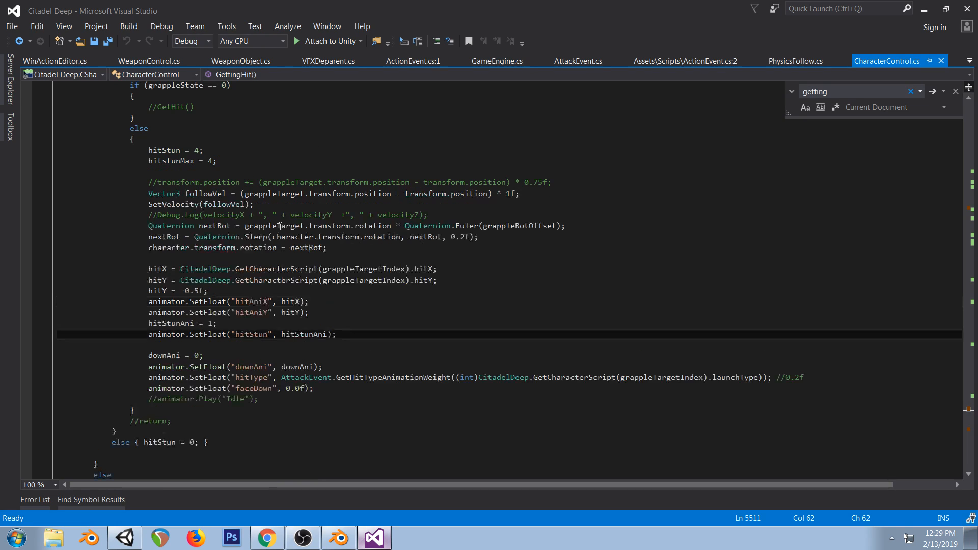
scroll(196, 209, "up", 2)
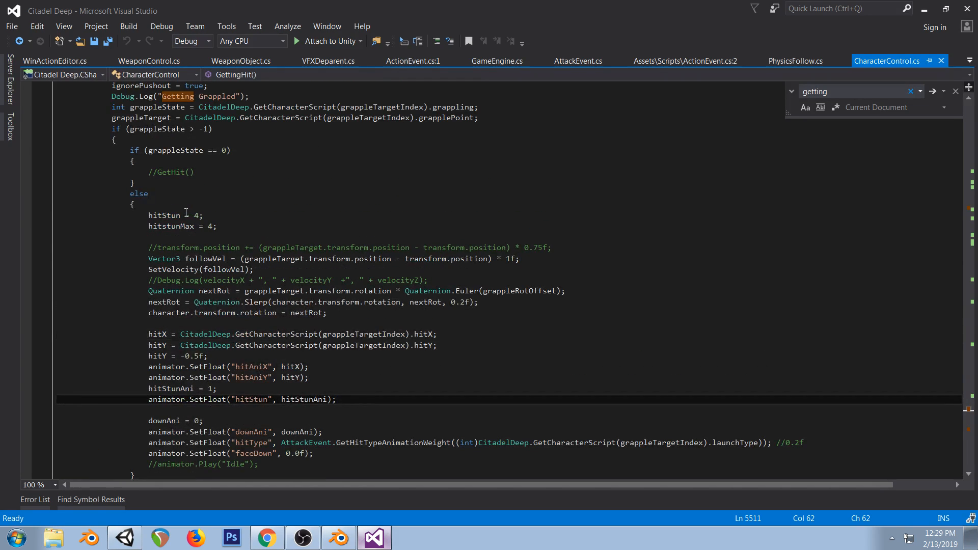
left_click(204, 258)
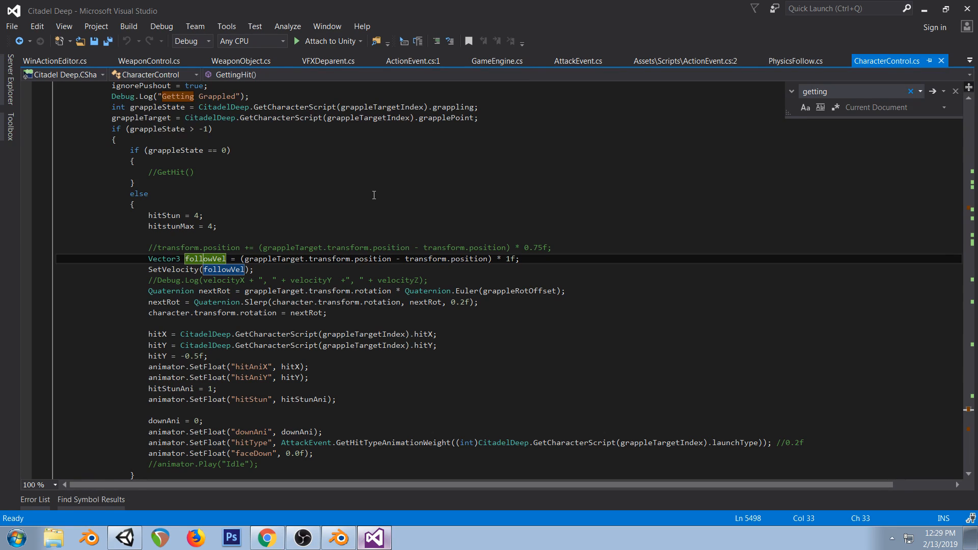
left_click(278, 270)
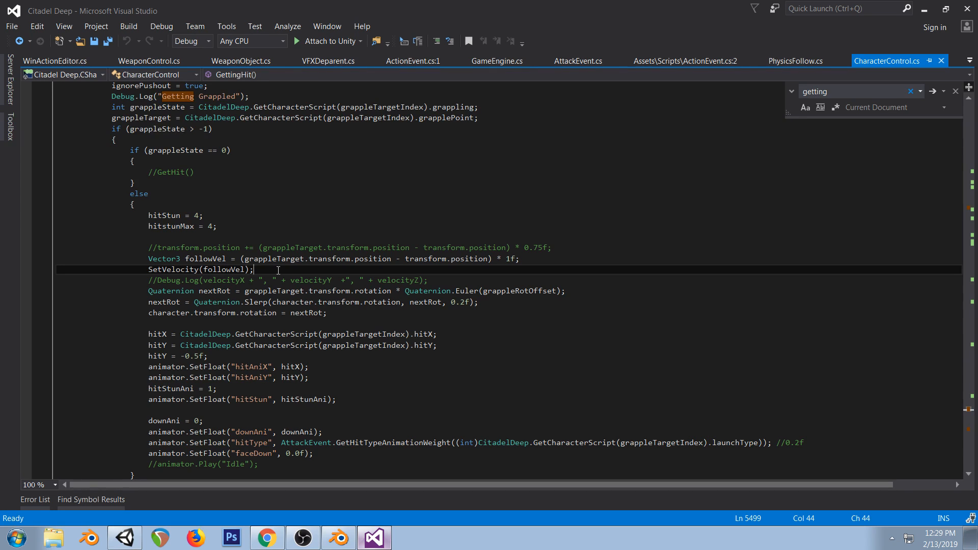
Switch to Unity, run the game to watch Kate's moves on the Woodboi enemies, and stop play mode
key("alt+Tab")
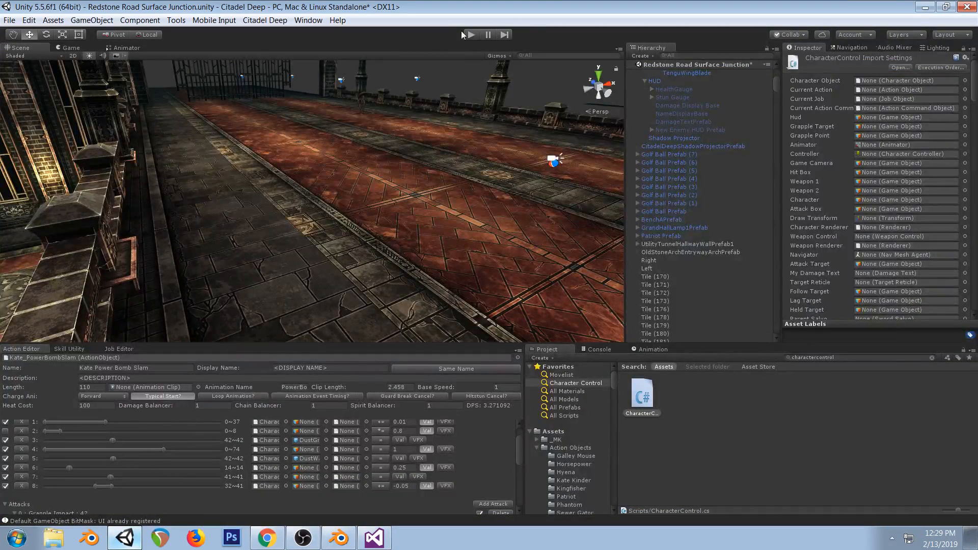
left_click(470, 36)
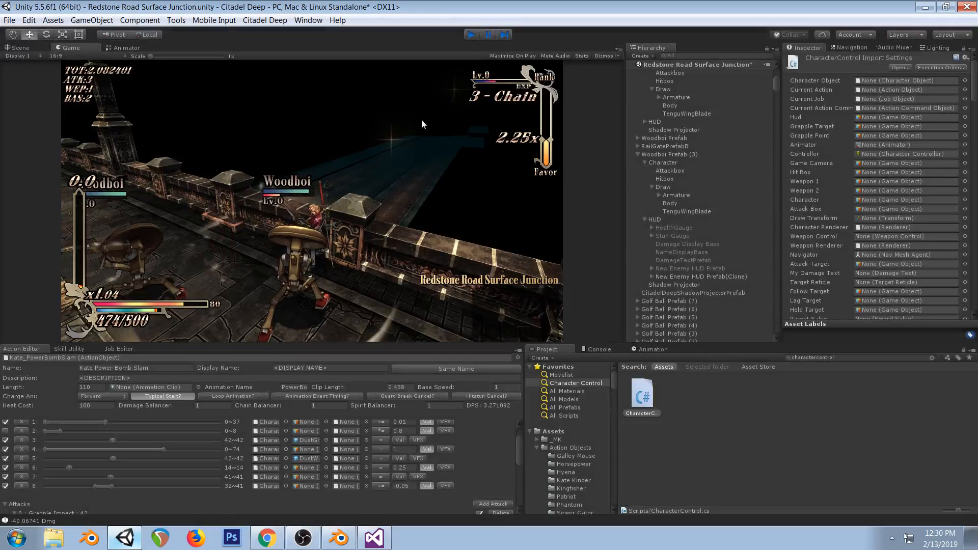
key("ctrl+p")
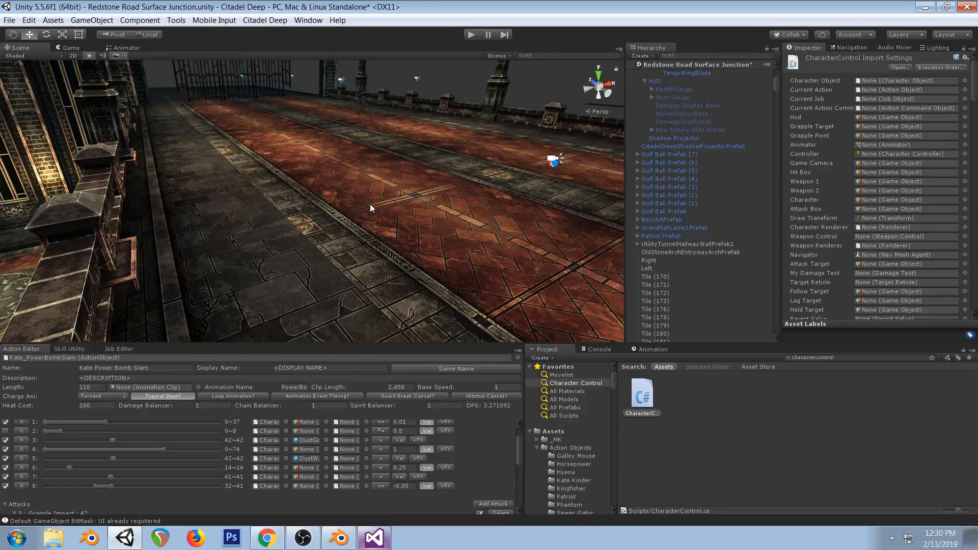
Switch to Visual Studio and trace grappleTarget from the followVel calculation up to its grapplePoint assignment
left_click(374, 538)
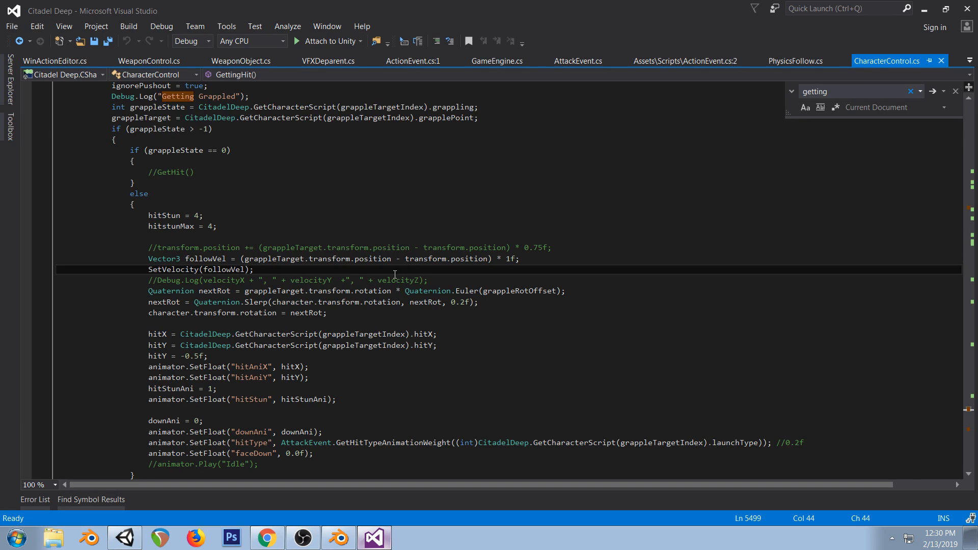
left_click(187, 259)
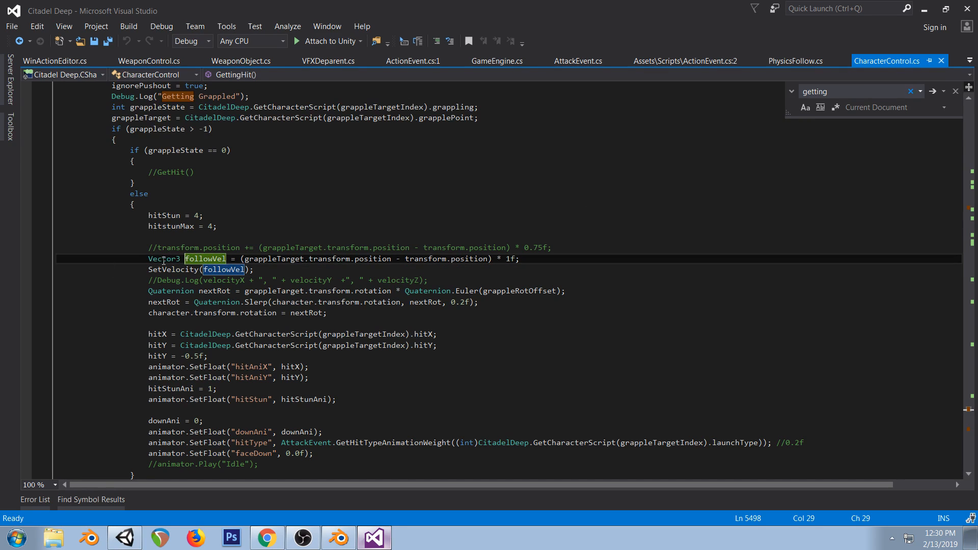
left_click(294, 281)
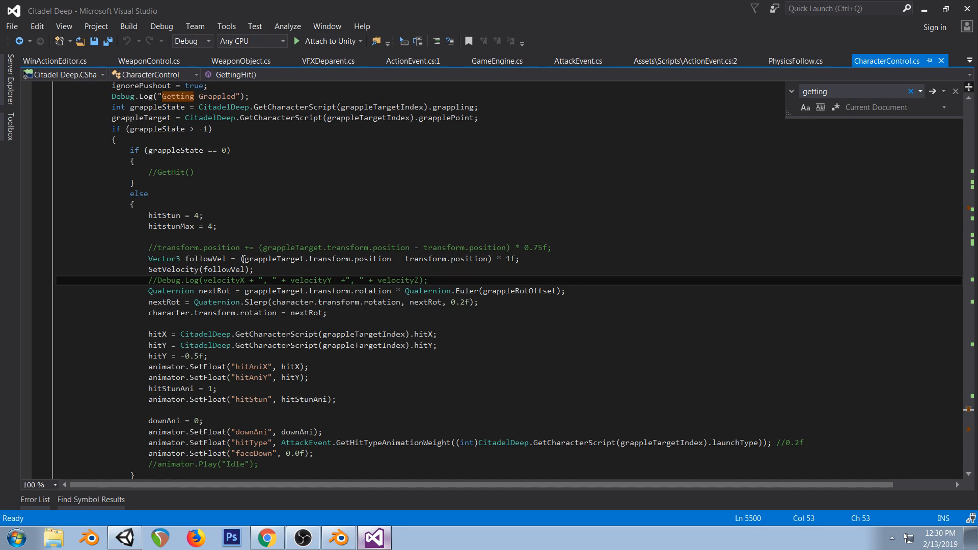
left_click_drag(243, 260, 317, 257)
left_click(290, 258)
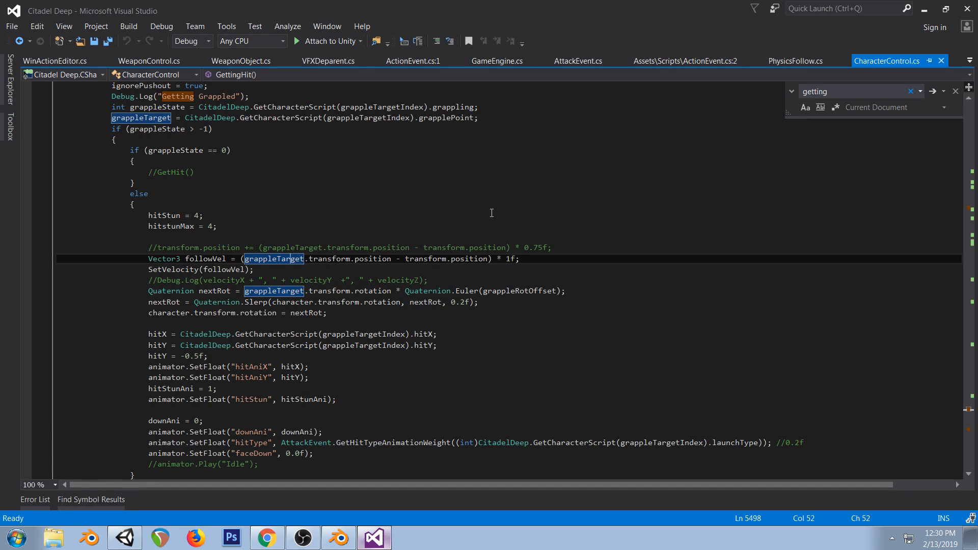
scroll(492, 202, "up", 1)
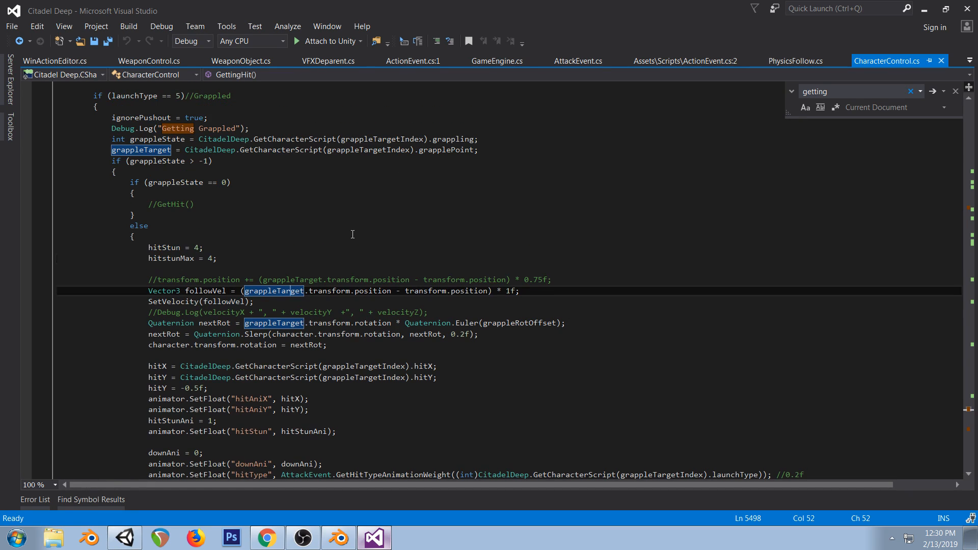
left_click(142, 149)
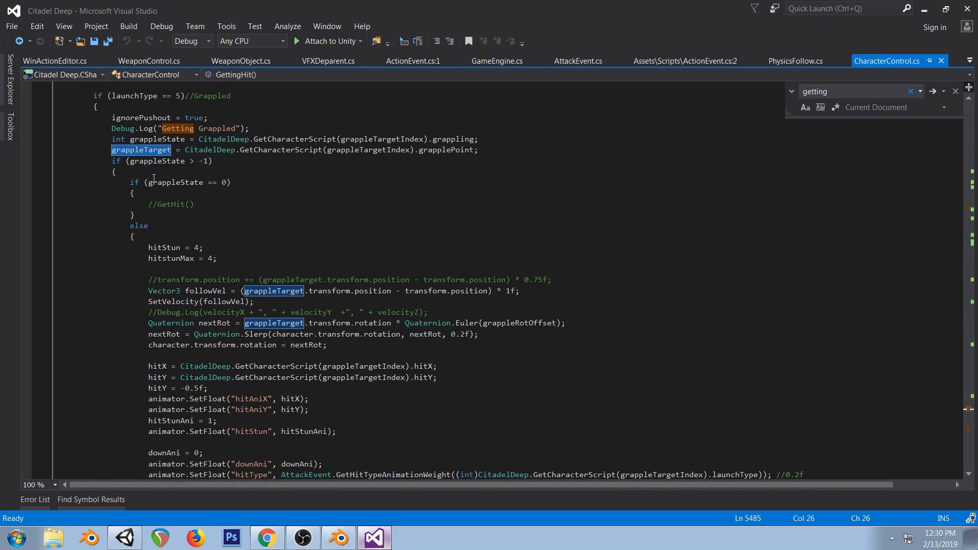
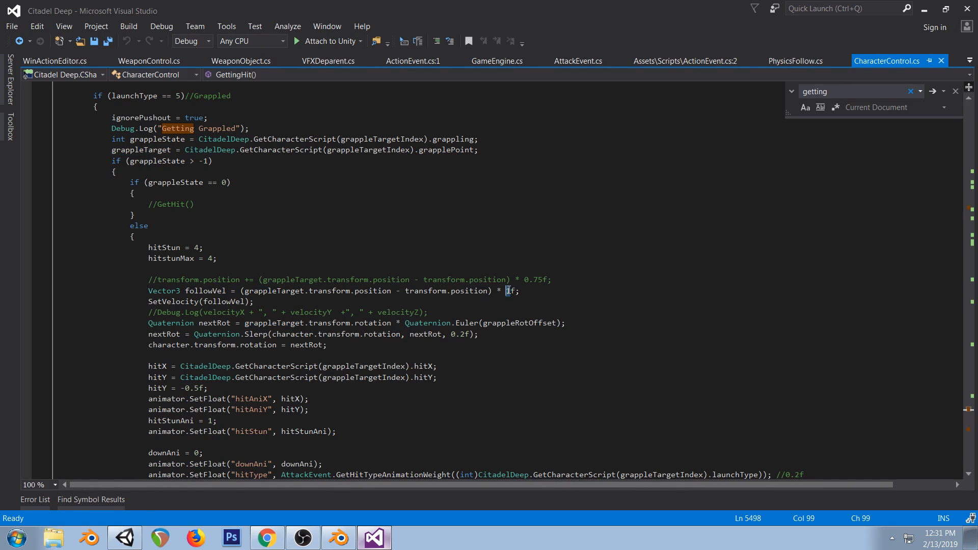
Examine how SetVelocity(followVel) moves the grappled character, checking it against the followVel and hitstunMax lines above
left_click(455, 312)
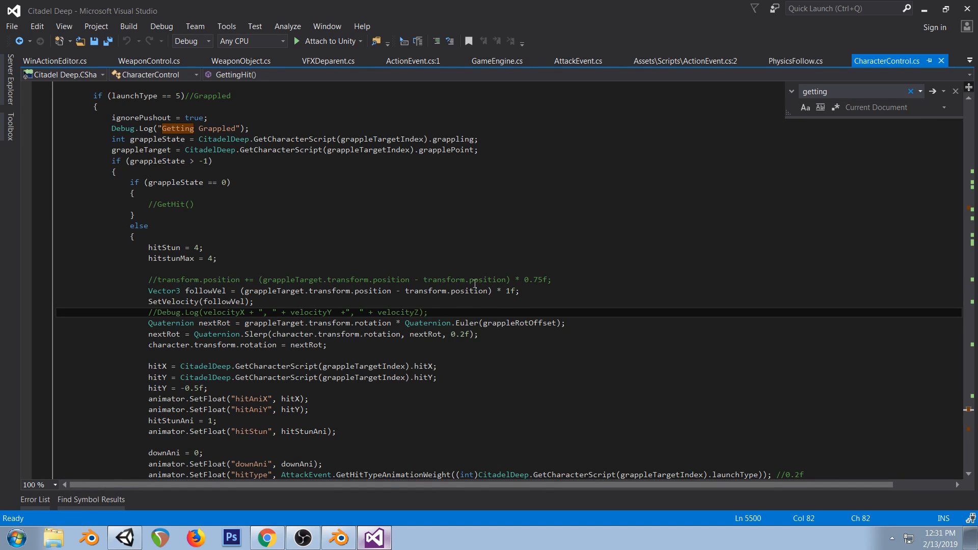
left_click(180, 305)
double_click(180, 305)
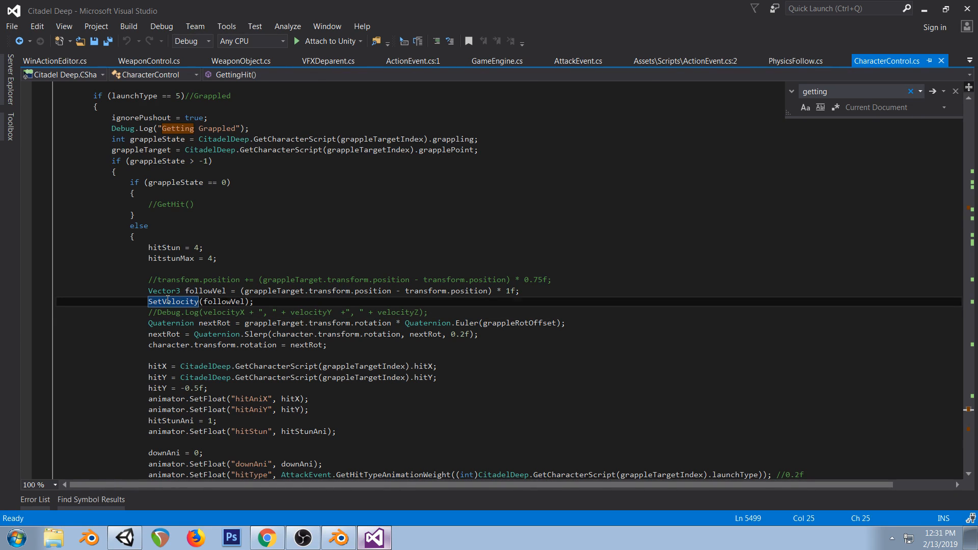
double_click(168, 299)
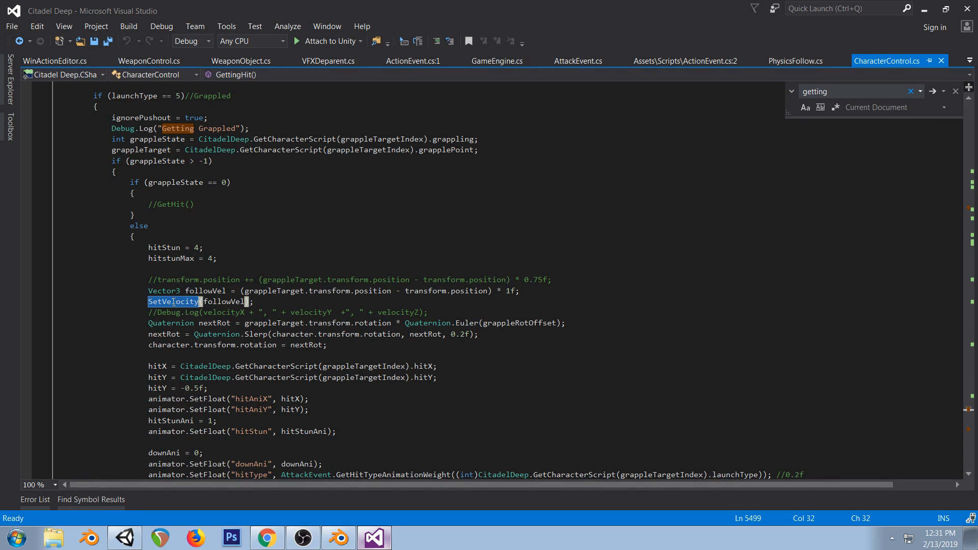
key("shift+F12")
left_click(216, 257)
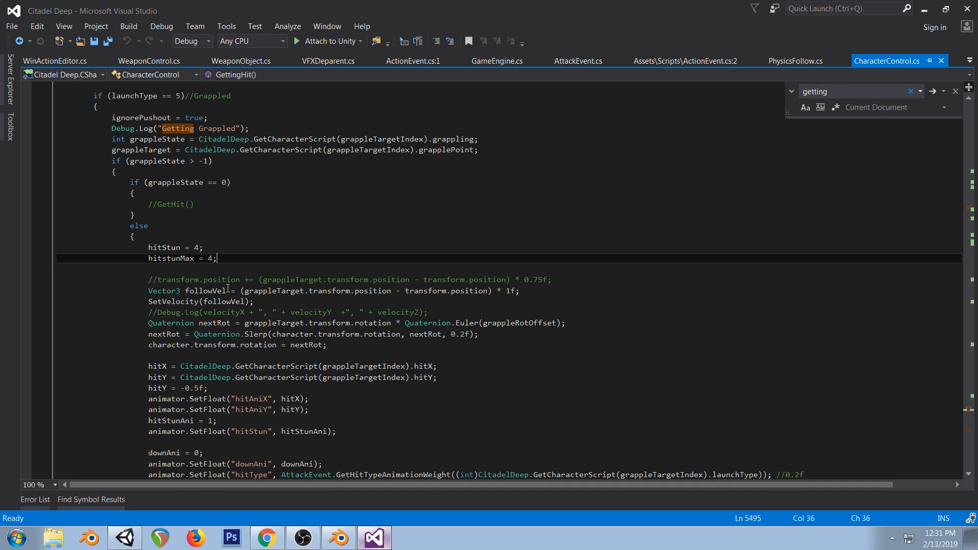
double_click(191, 300)
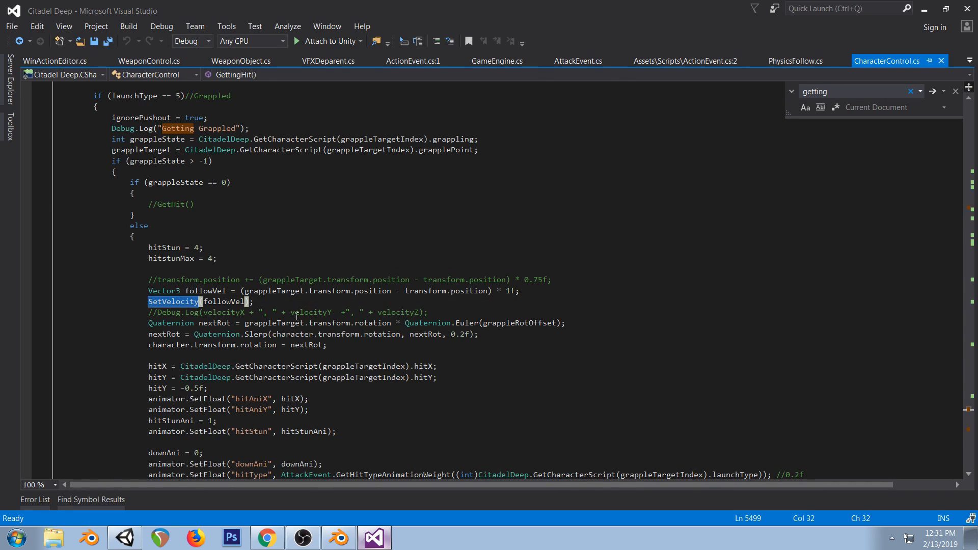
left_click(281, 300)
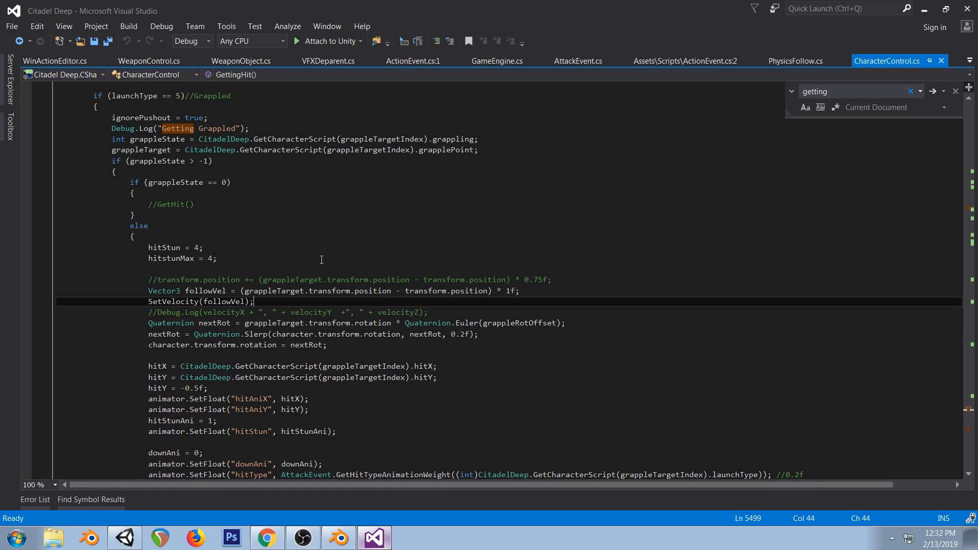
Examine the nextRot line, covering the grapple target's rotation and the grappleRotOffset Euler offset
left_click(218, 313)
left_click(222, 323)
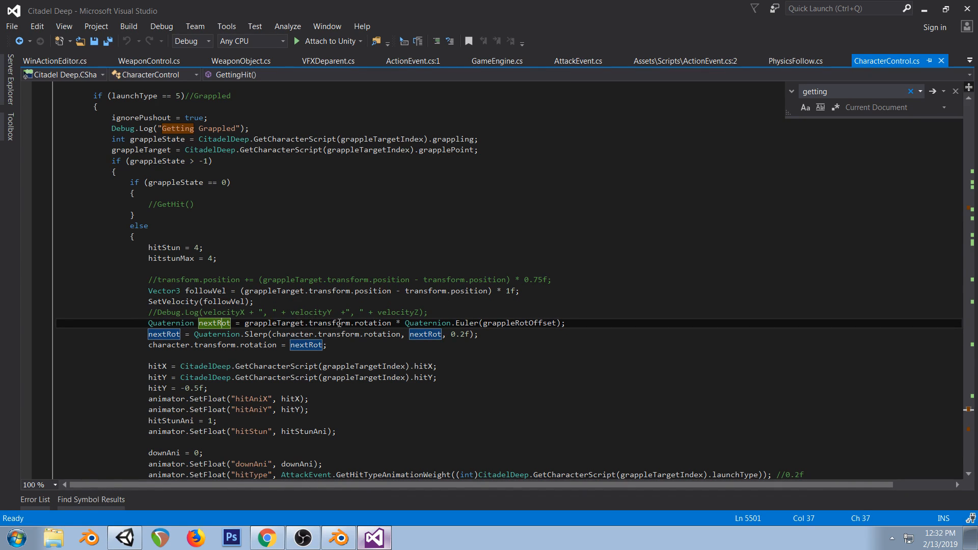
left_click(383, 323)
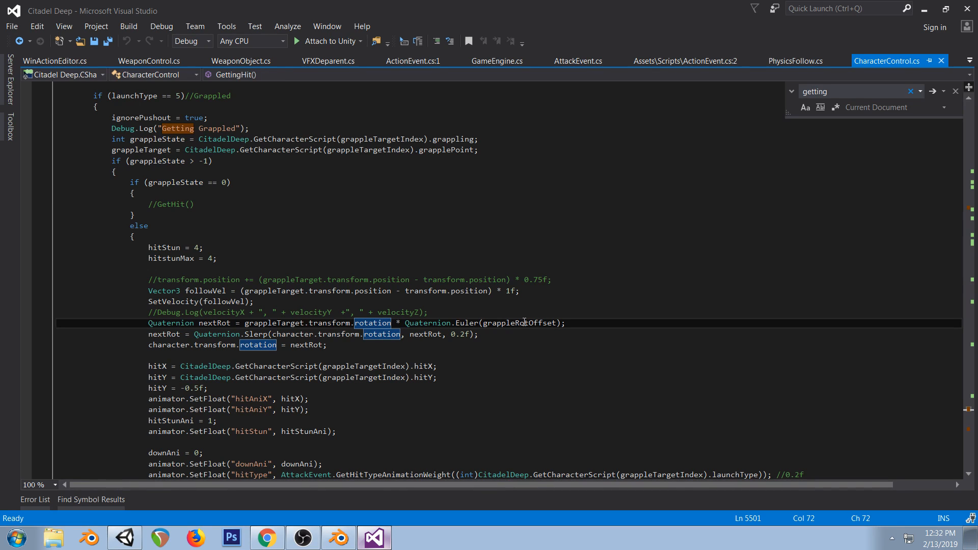
double_click(525, 322)
Switch to Blender, inspect the grapple_point bone of KatePowerBomb up to frame 10, and return to Visual Studio
left_click(339, 537)
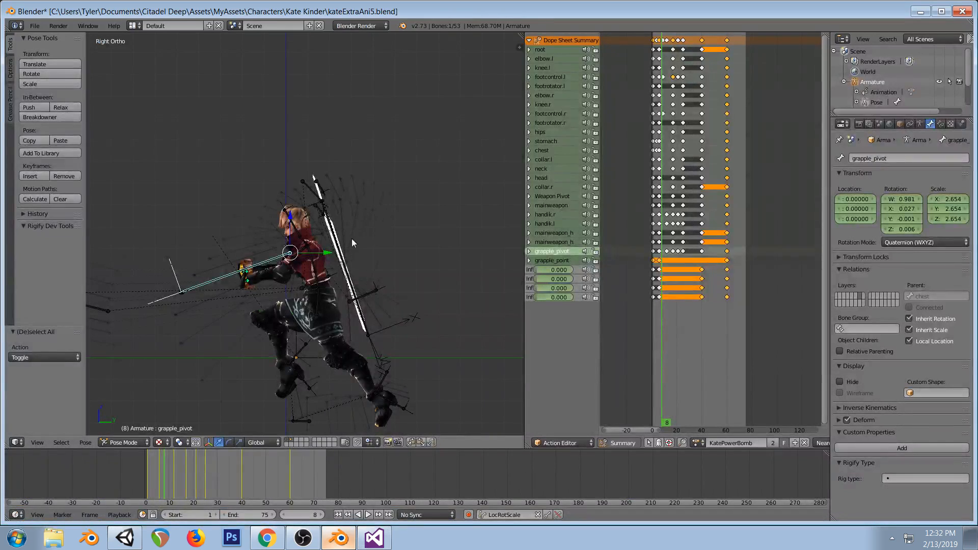
right_click(179, 293)
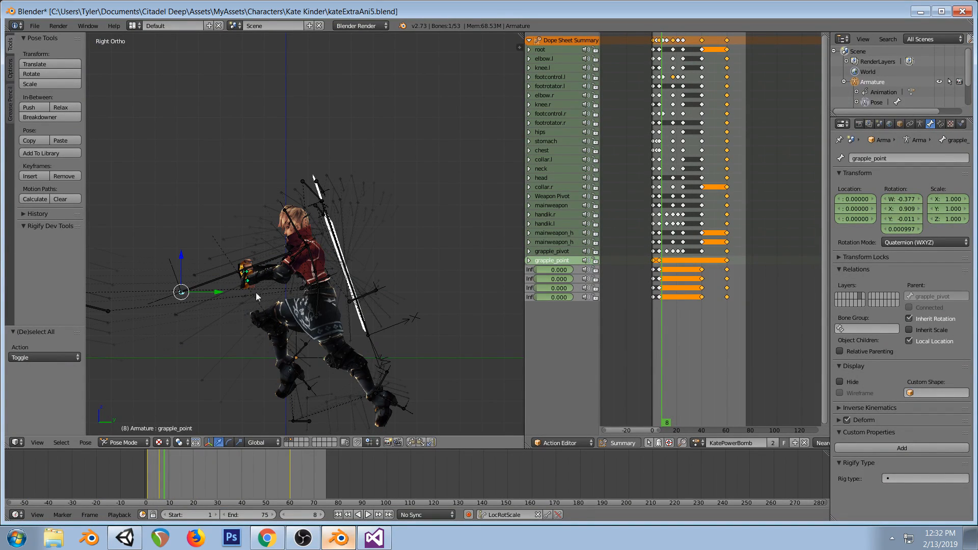
scroll(265, 305, "up", 3)
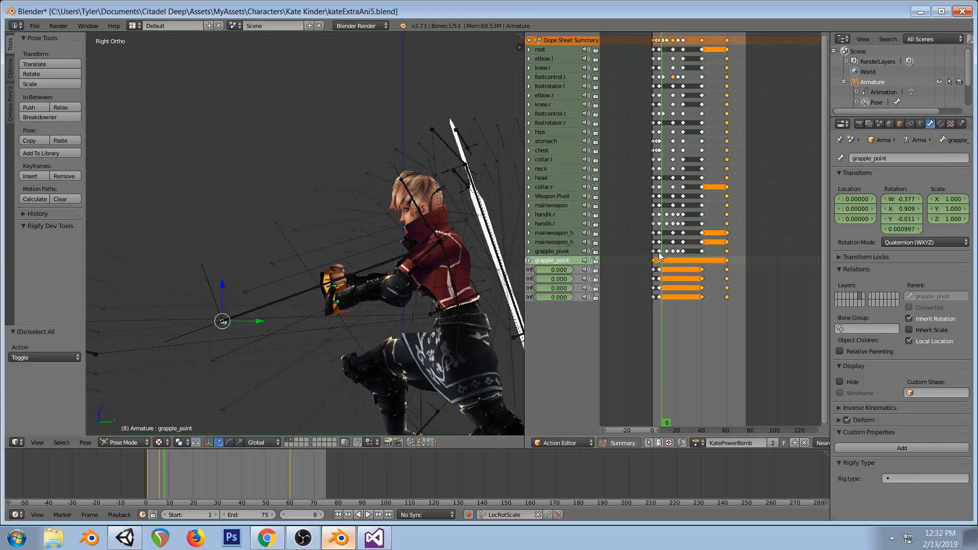
left_click_drag(667, 253, 653, 251)
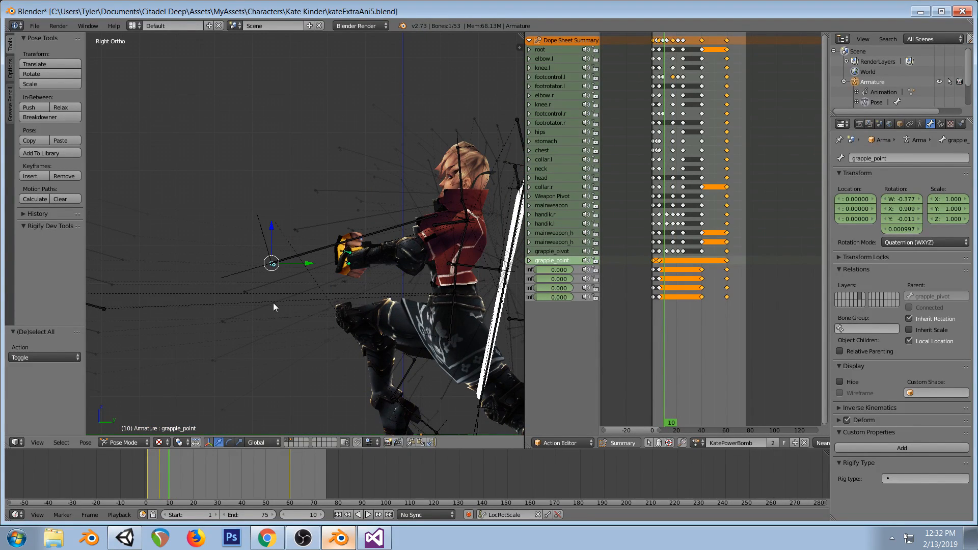
key("alt+Tab")
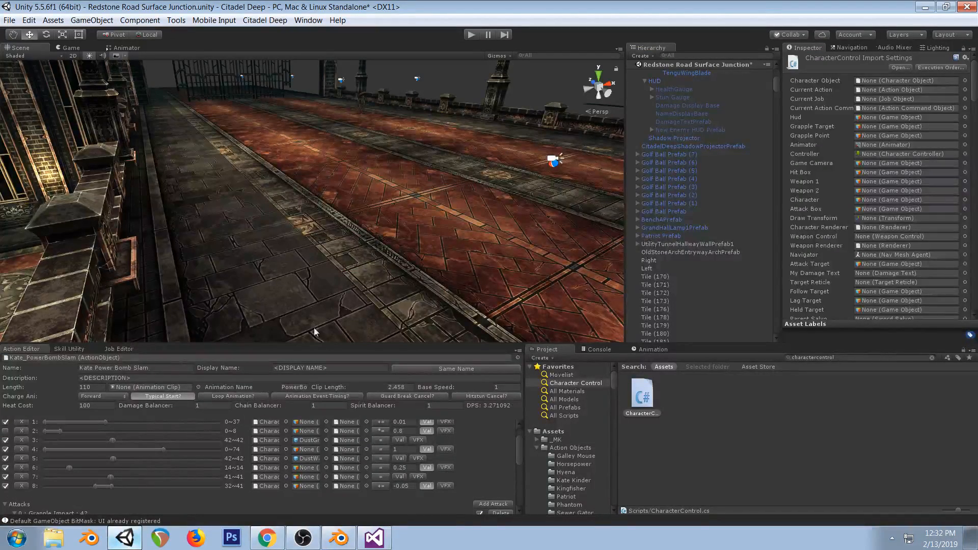
left_click(340, 538)
left_click(380, 538)
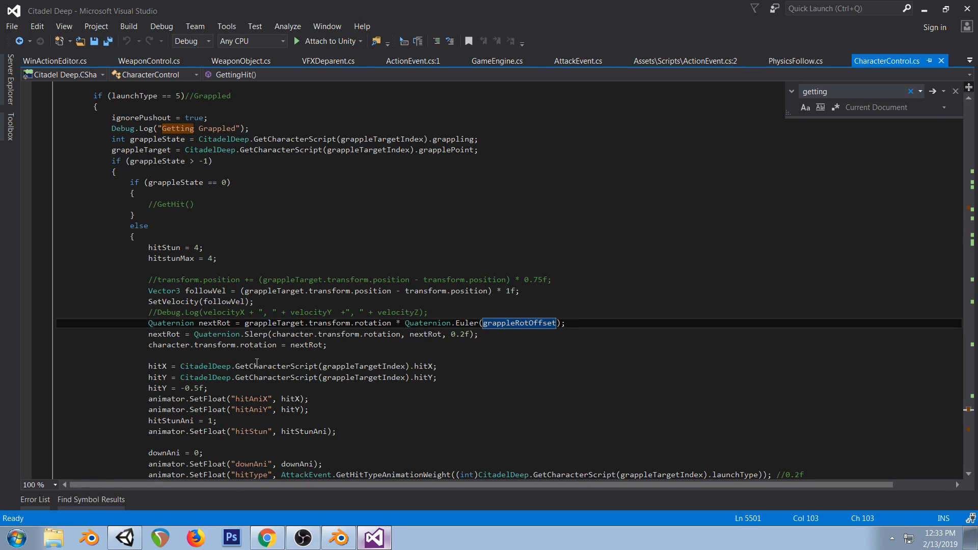
Switch to Unity and play-test Kate throwing a Woodboi to observe the victim's rotation, ending play mode
left_click(133, 539)
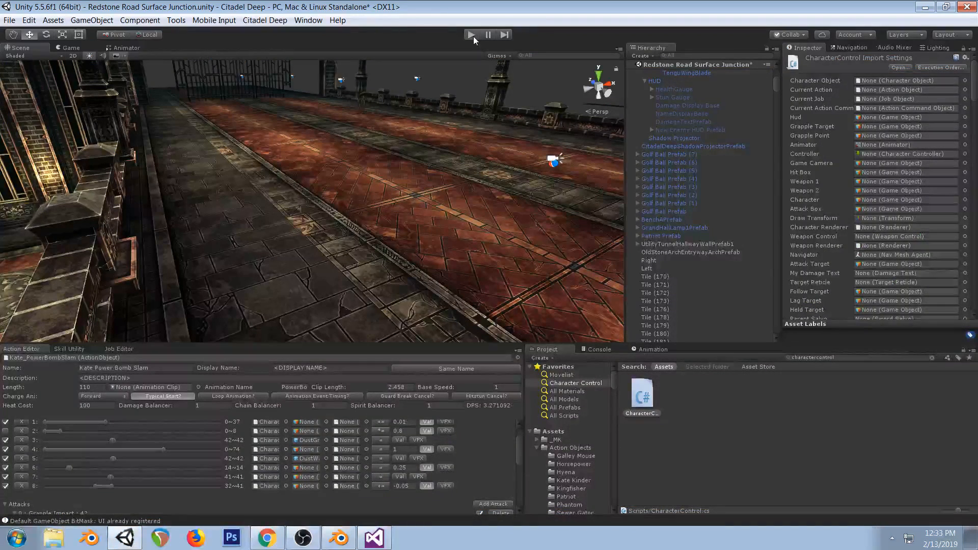
left_click(472, 35)
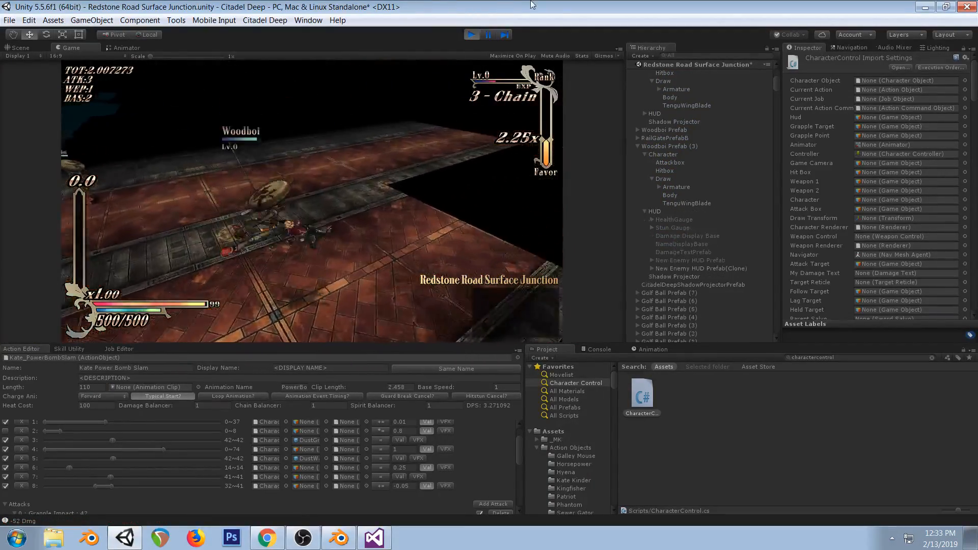
left_click(480, 34)
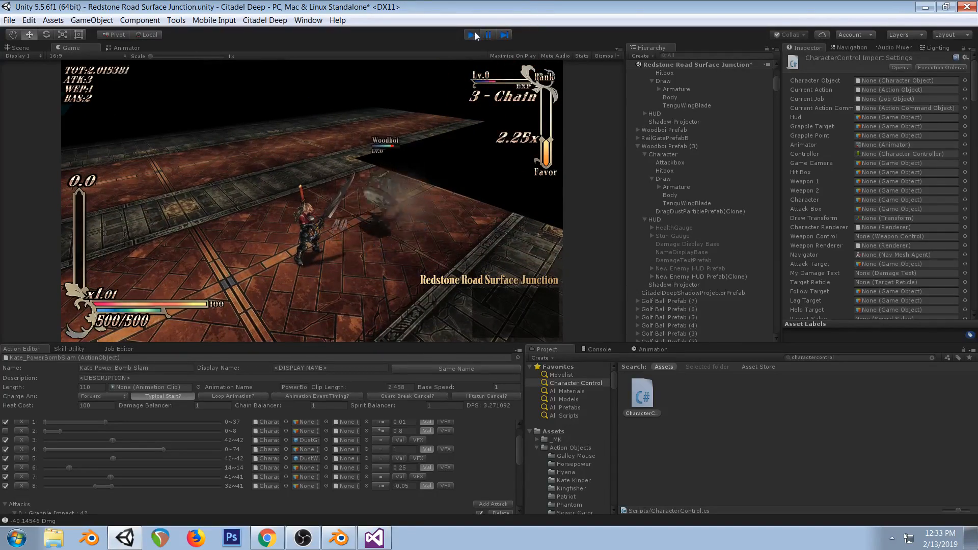
Review the character.transform.rotation assignment and the hit animation lines in Visual Studio, and switch back to Unity
left_click(374, 540)
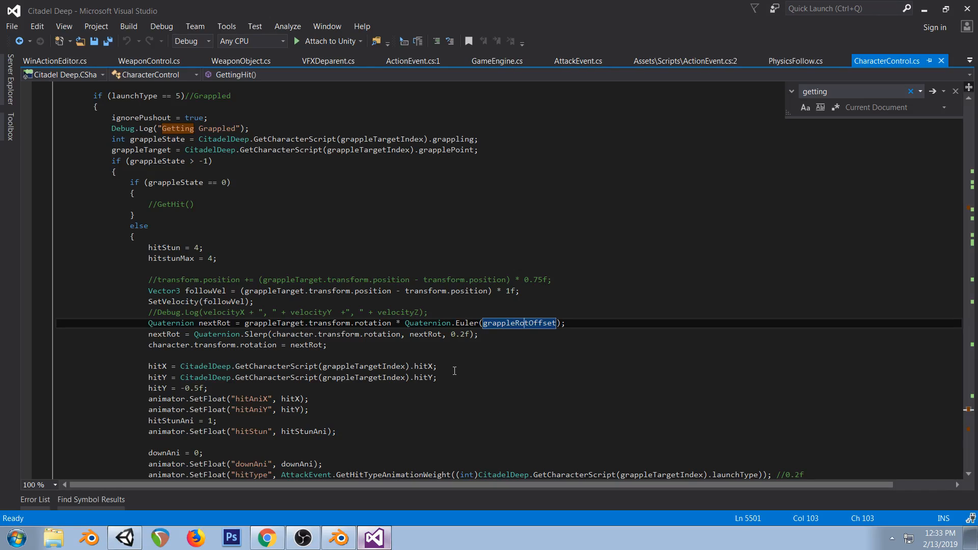
left_click_drag(176, 345, 281, 344)
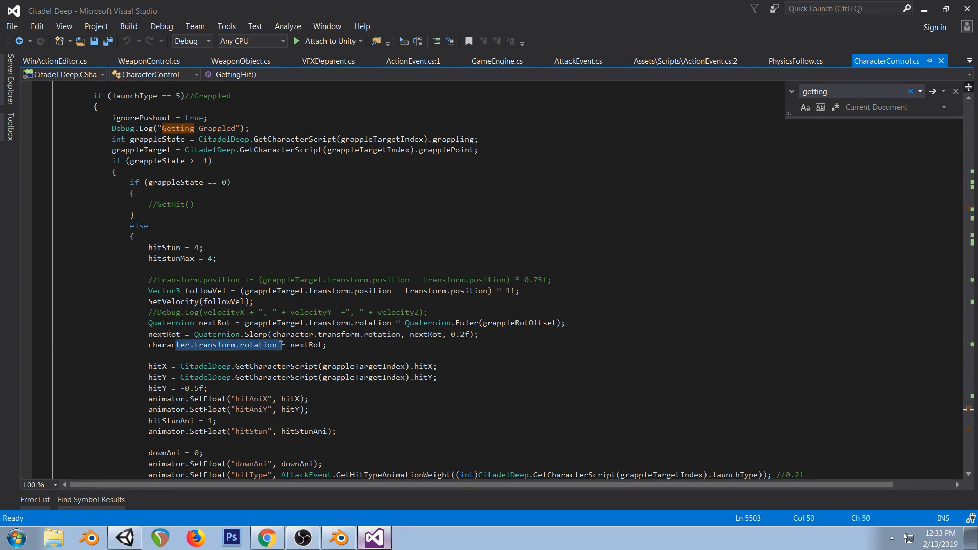
left_click(365, 341)
scroll(365, 340, "down", 2)
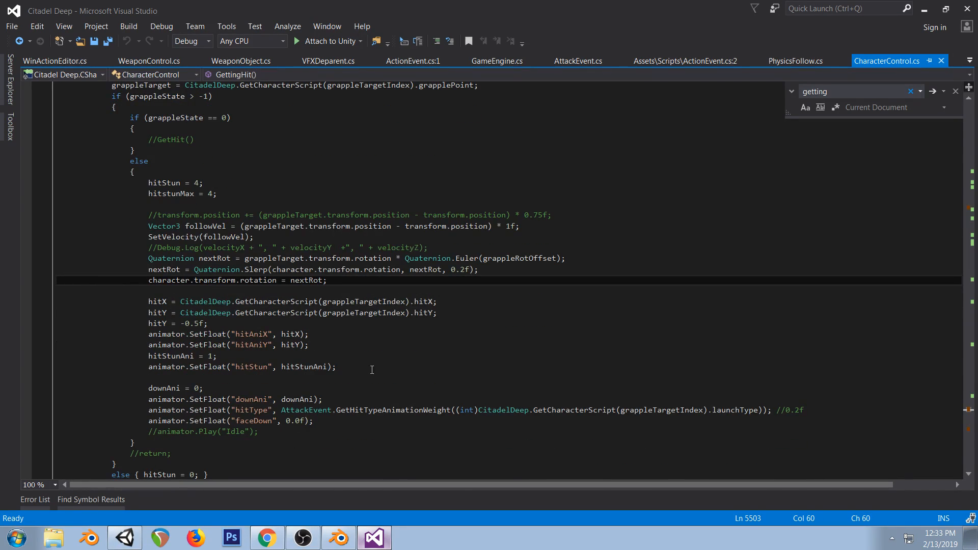
left_click(125, 538)
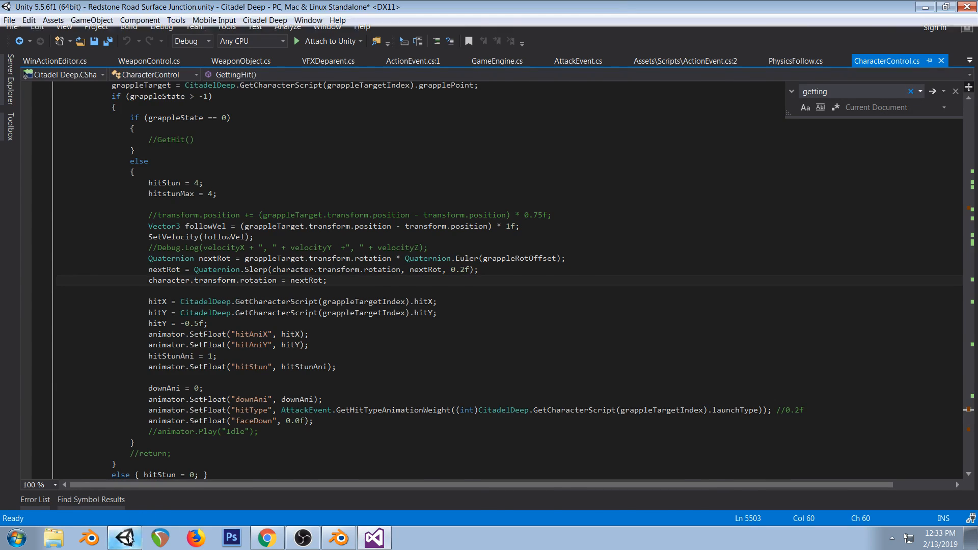
Set the ground reaction of Kate_PowerBombSlam's Grapple Impact attack to Bounce in Unity's Action Editor
scroll(193, 469, "down", 2)
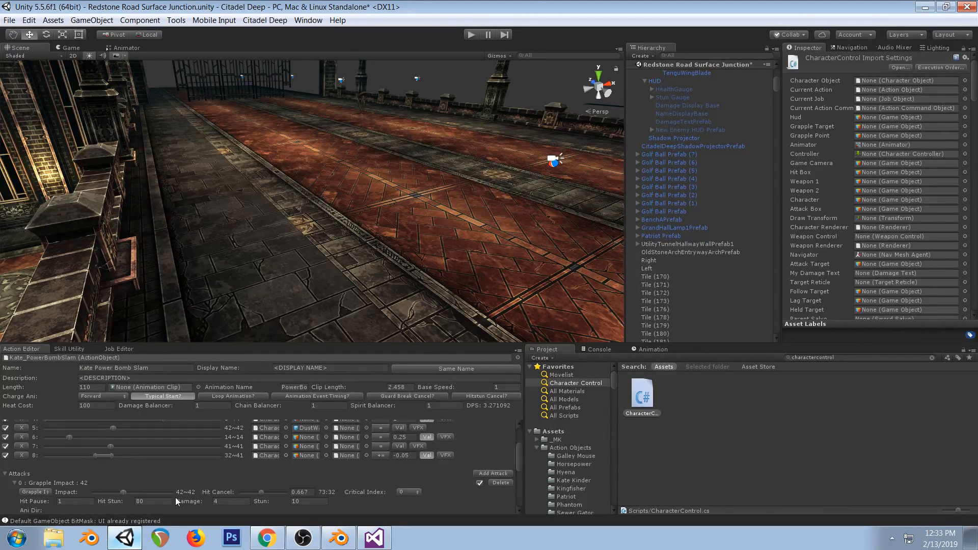
scroll(174, 448, "down", 1)
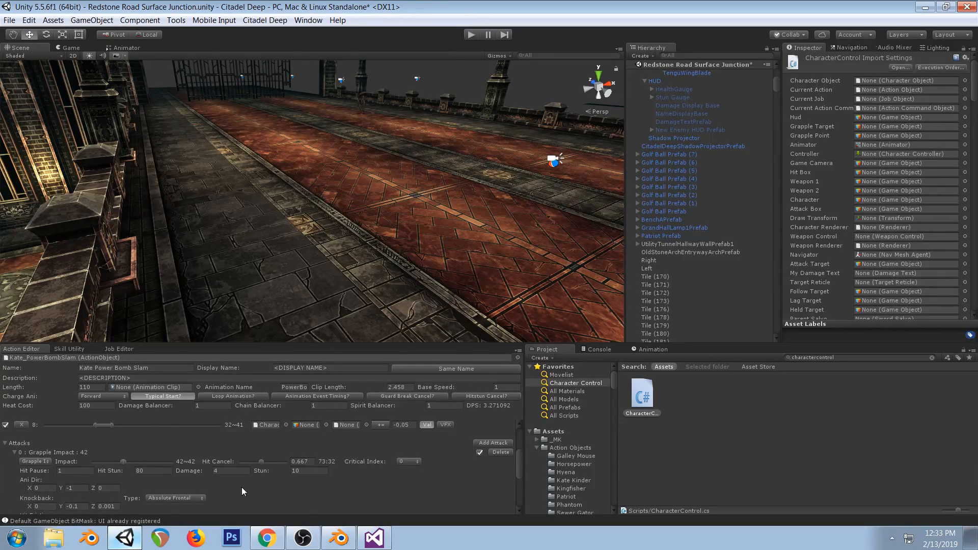
scroll(185, 471, "down", 4)
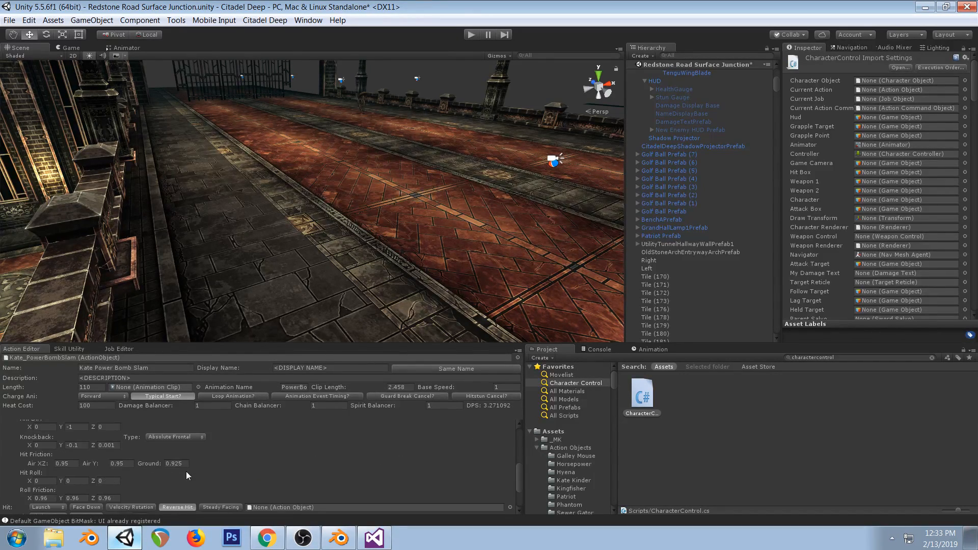
left_click(144, 486)
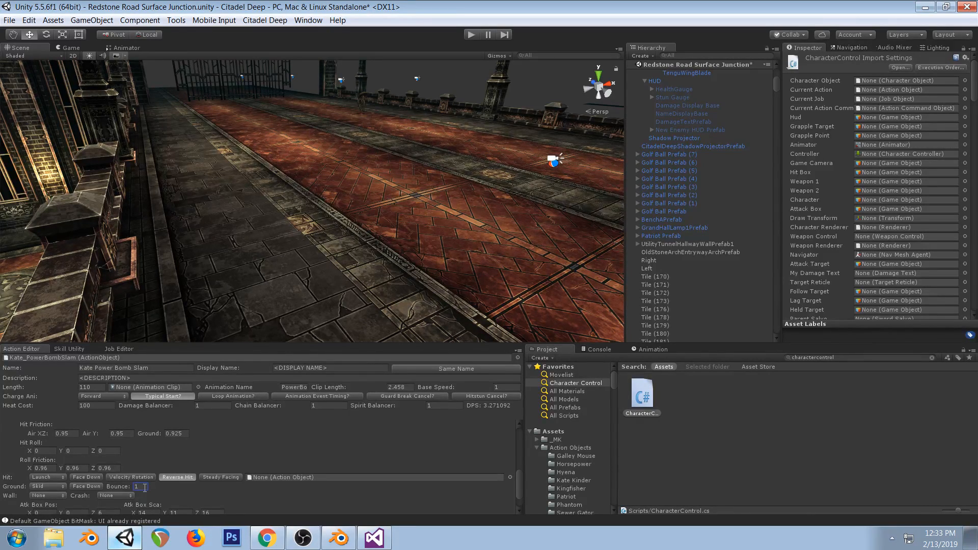
left_click(62, 486)
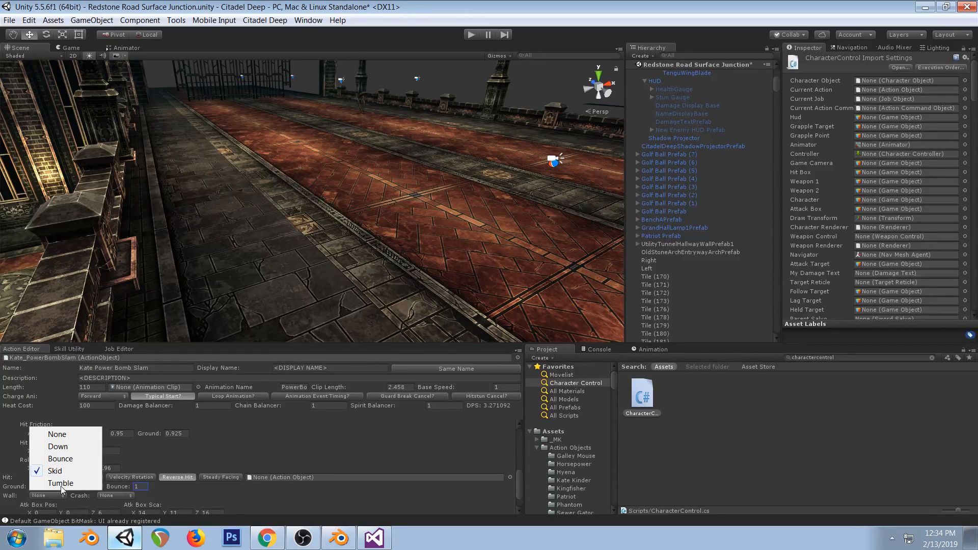
left_click(58, 460)
Enter play mode and set the Grapple Impact attack's Knockback Y to -0.5 for a test throw
left_click(476, 34)
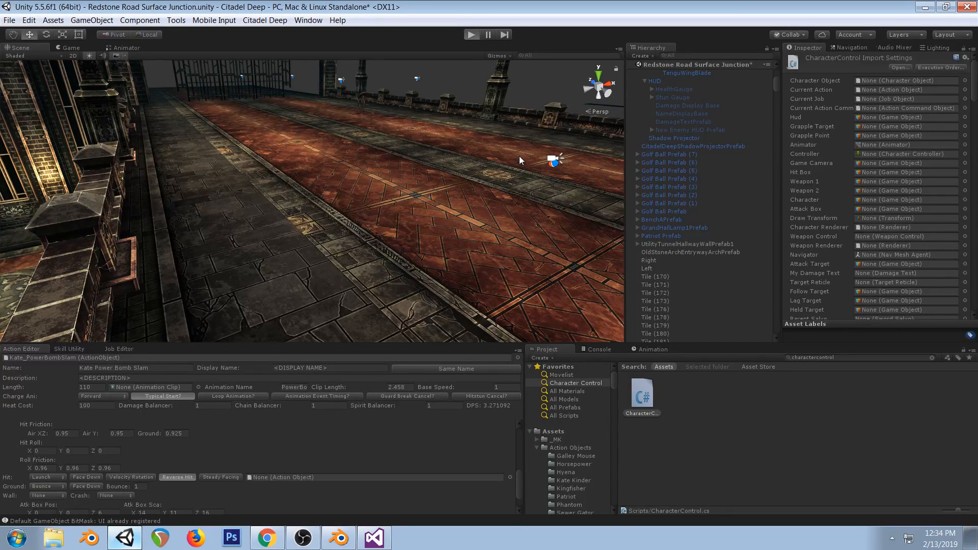
scroll(157, 486, "up", 1)
scroll(158, 485, "up", 1)
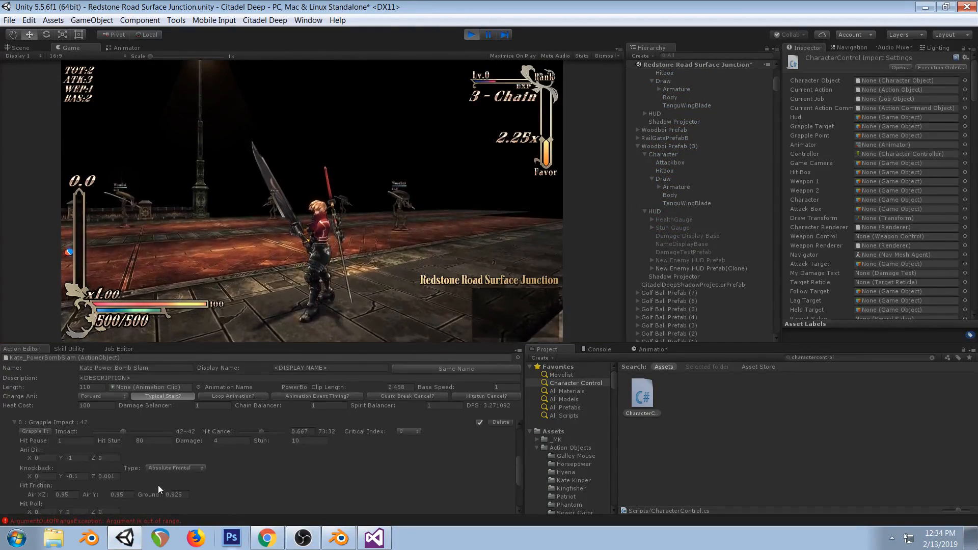
left_click(75, 476)
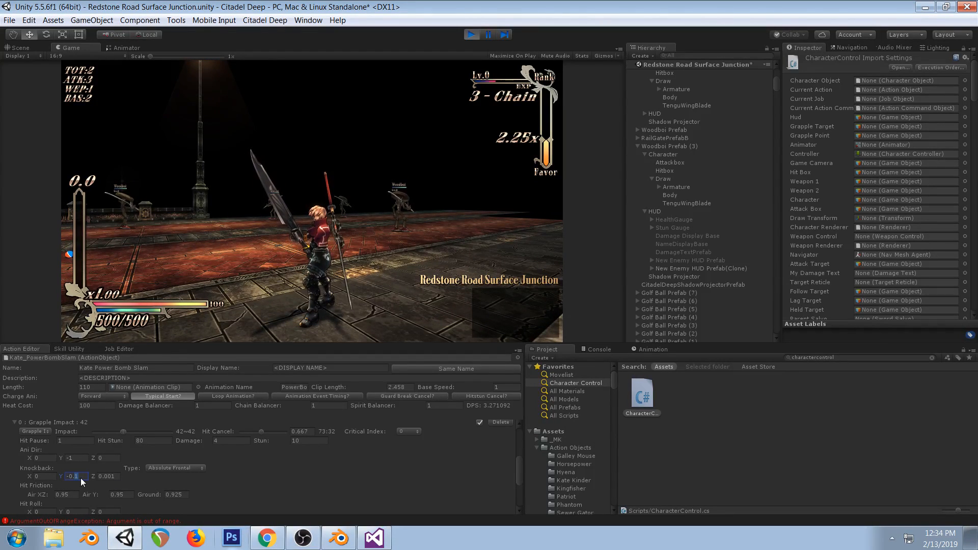
type("-0.5")
key("Return")
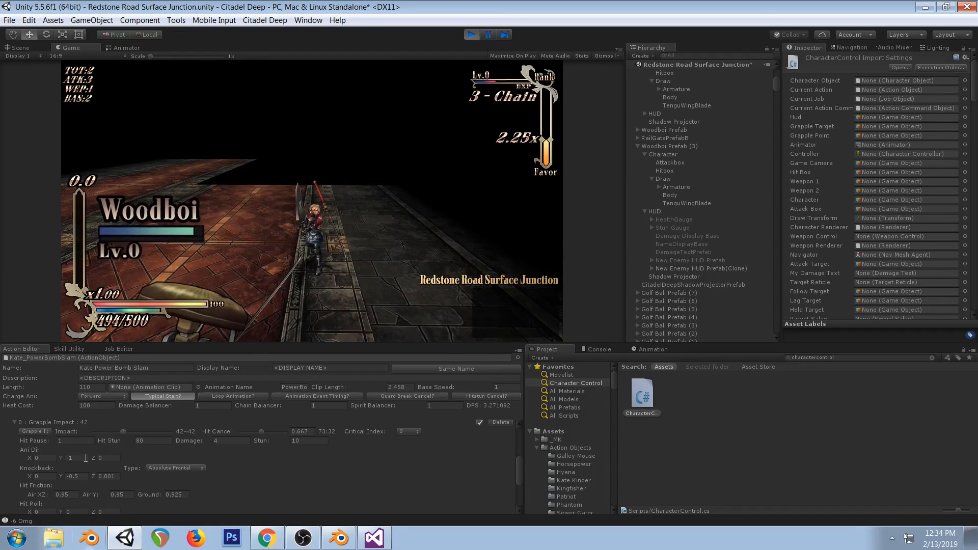
Set the Grapple Impact attack's Knockback Y to -0.1 and its Bounce value to 0
left_click(81, 476)
type("-0.1")
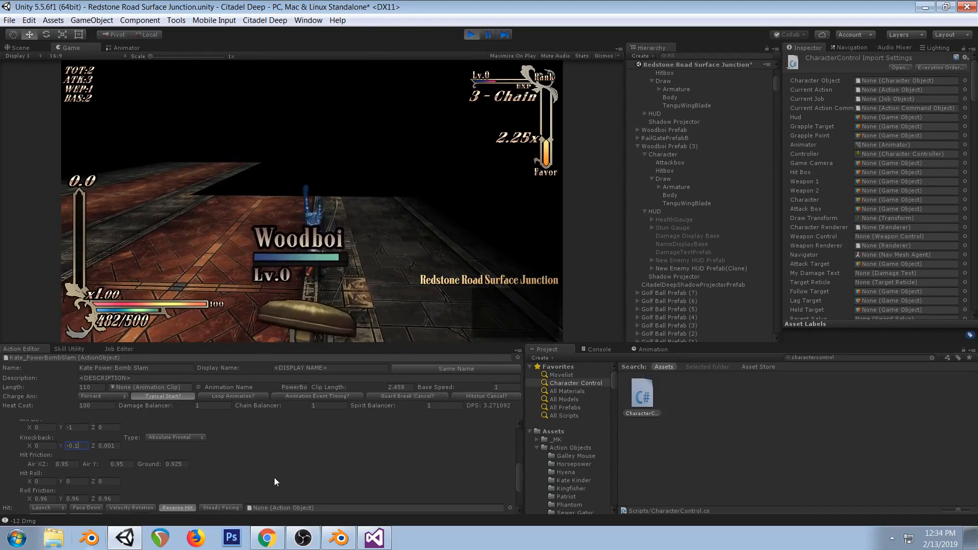
scroll(274, 477, "down", 5)
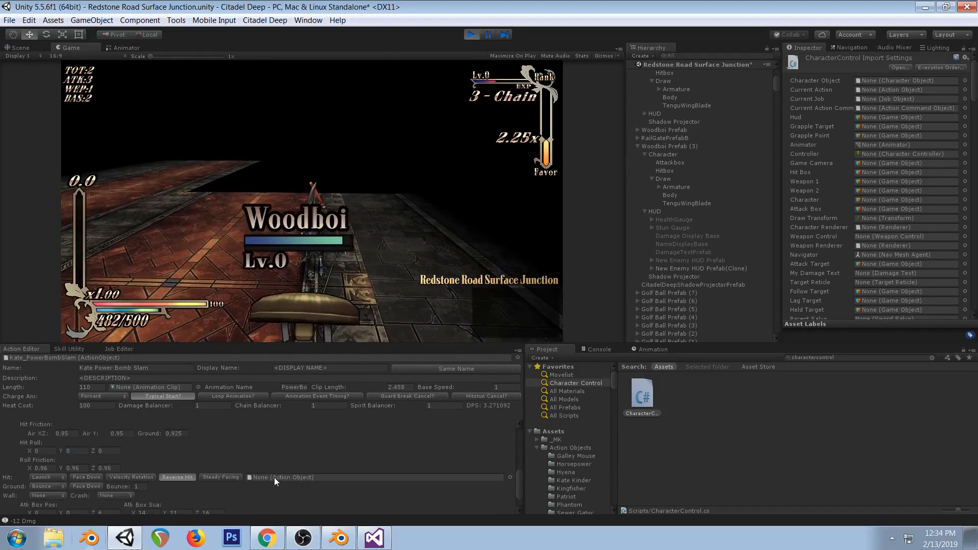
left_click(141, 455)
type("0")
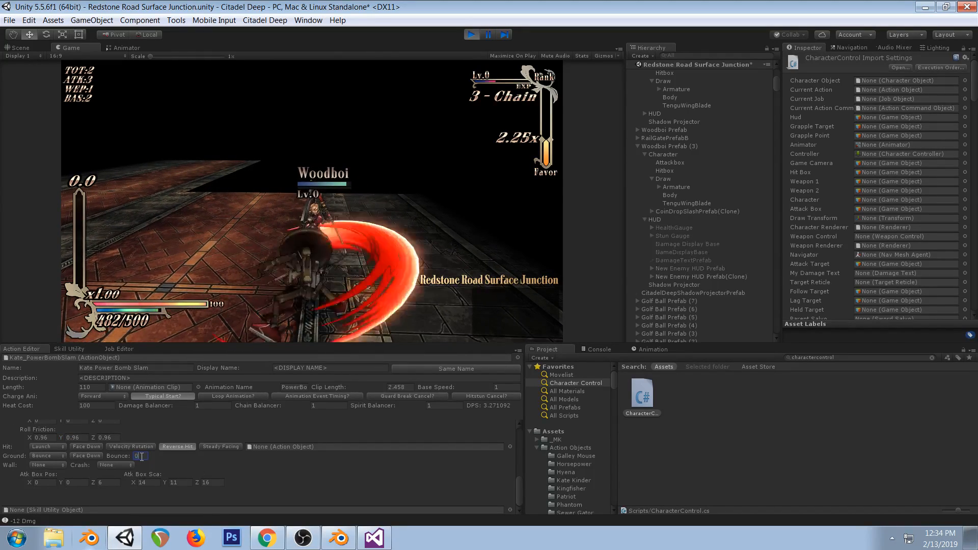
Set the ground reaction of Kate_PowerBombSlam's Grapple Impact attack to Skid
left_click(59, 444)
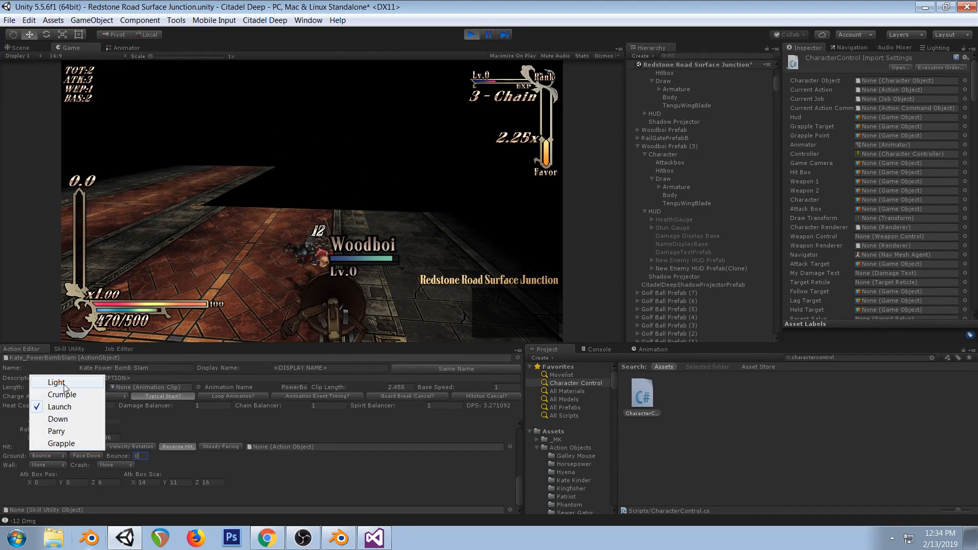
left_click(56, 455)
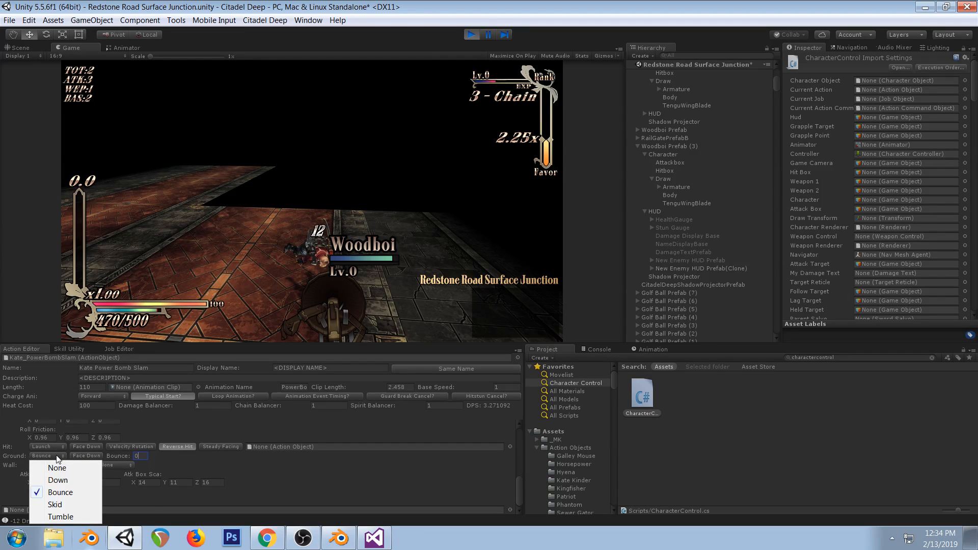
left_click(51, 504)
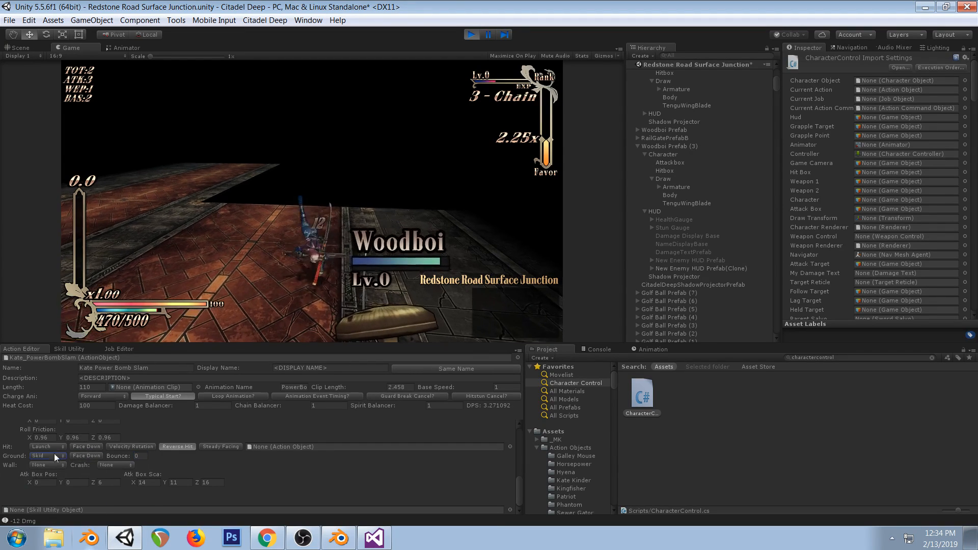
Load Kate_JumpPowerBombSlam in the Action Editor and set its attack's Bounce value to 1
left_click(518, 357)
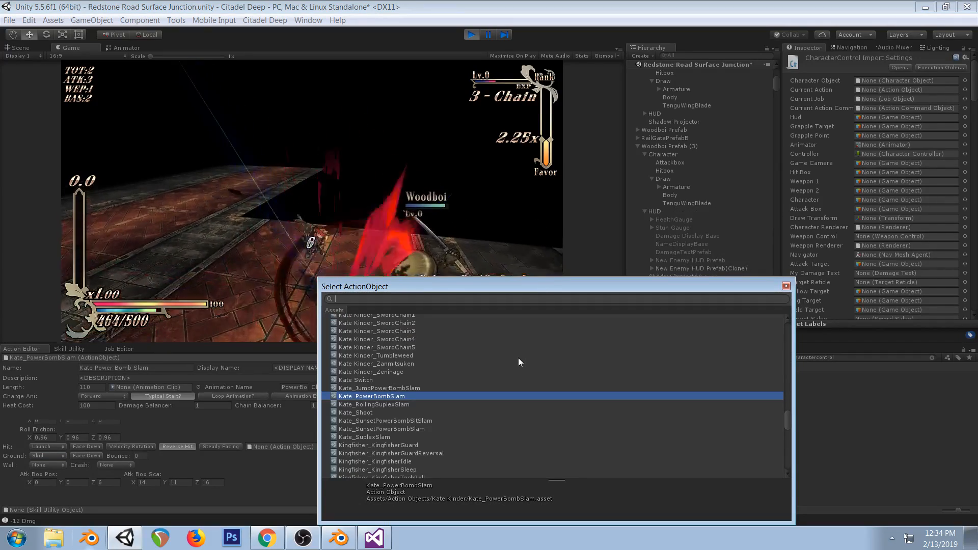
left_click(413, 387)
double_click(413, 389)
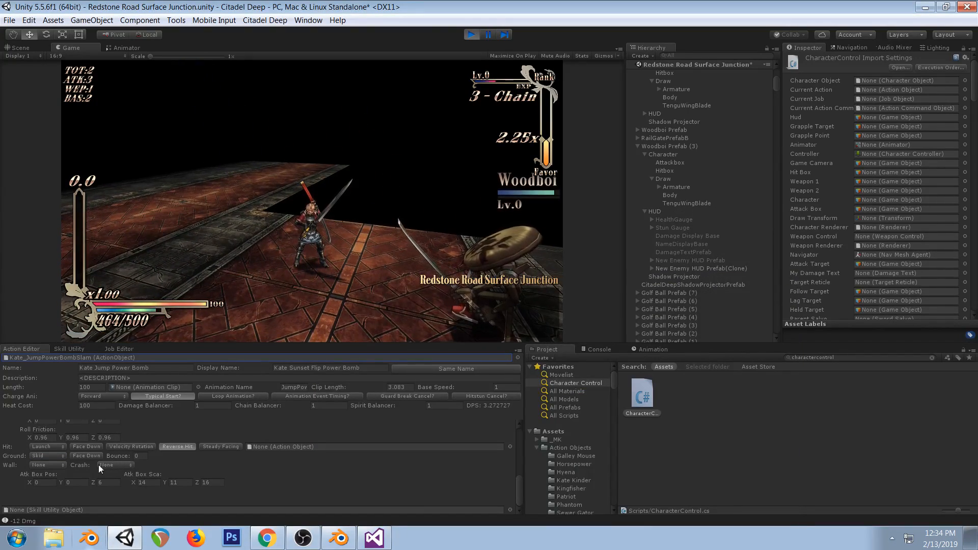
left_click(144, 456)
type("1")
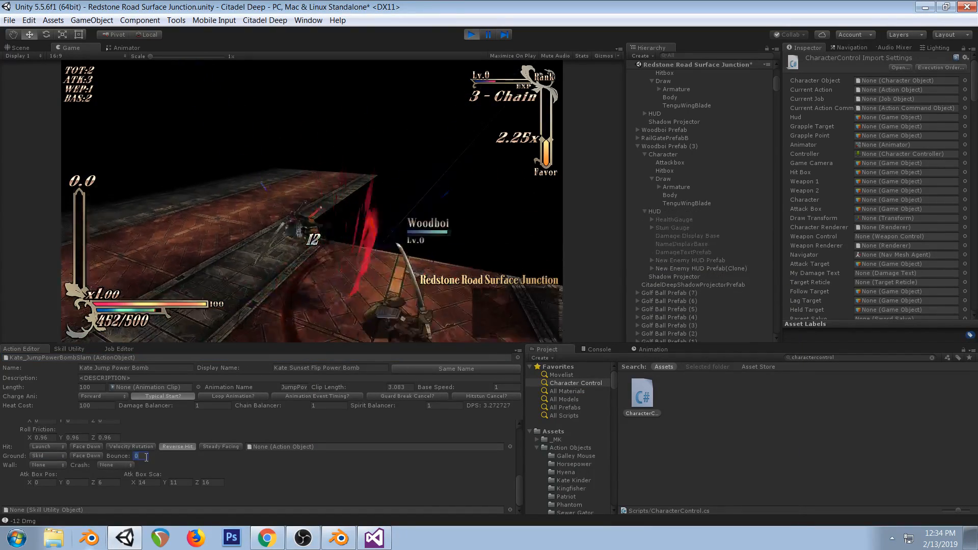
left_click(254, 326)
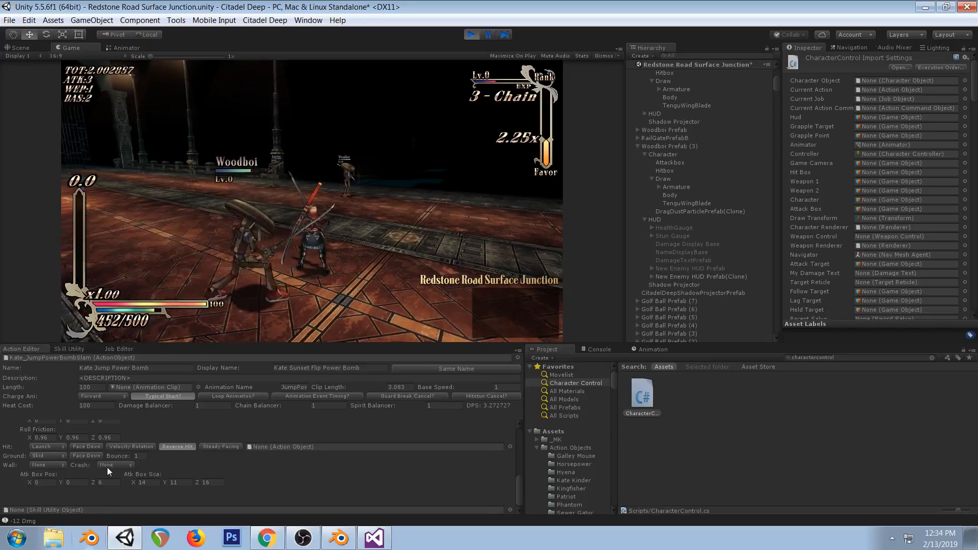
Set Kate_JumpPowerBombSlam's Knockback Y to -0.5 and ground reaction to Bounce, ending play mode after a test throw
scroll(107, 467, "up", 3)
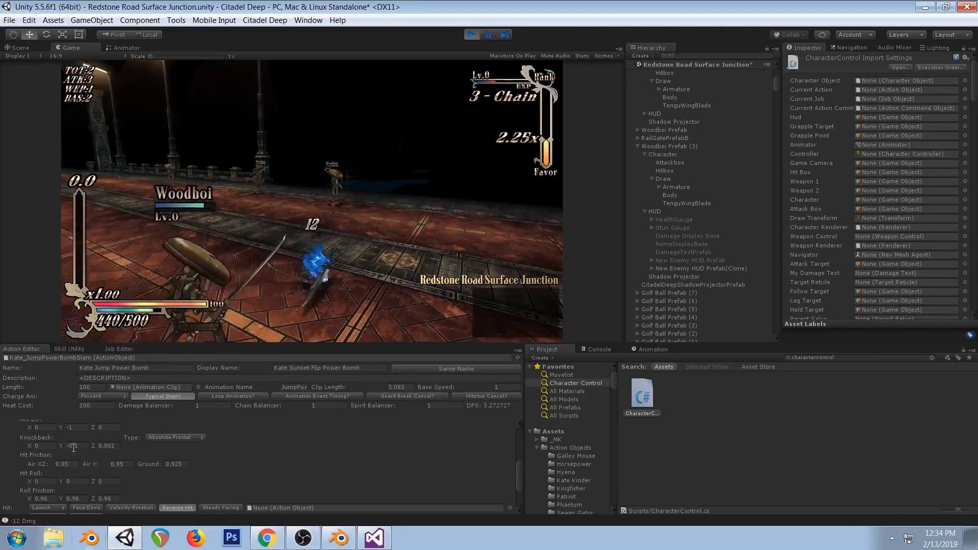
left_click(76, 446)
type("-0.5")
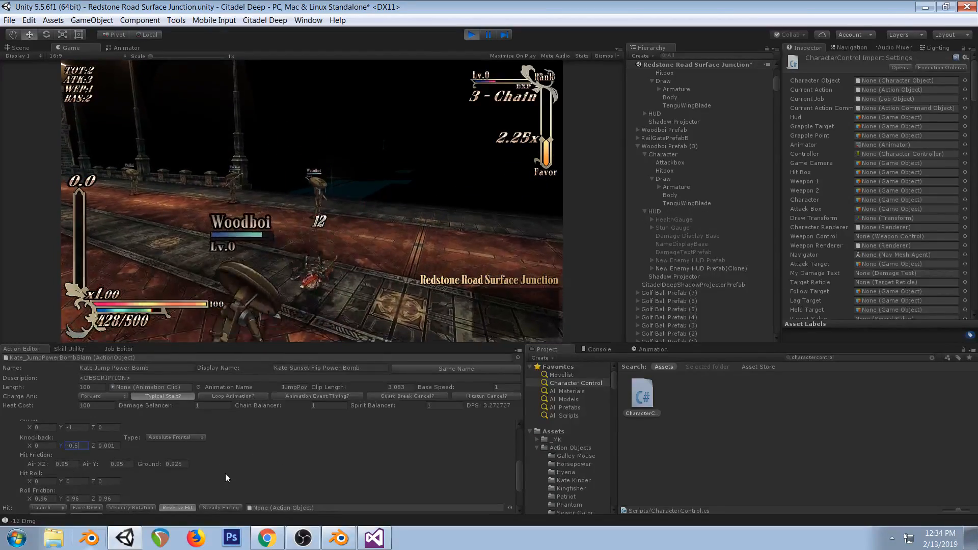
scroll(147, 473, "down", 3)
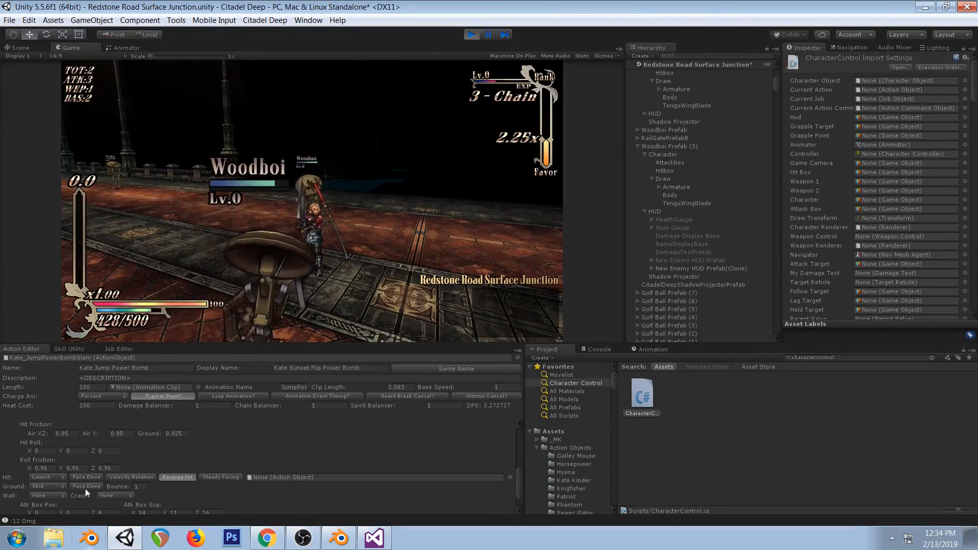
left_click(46, 476)
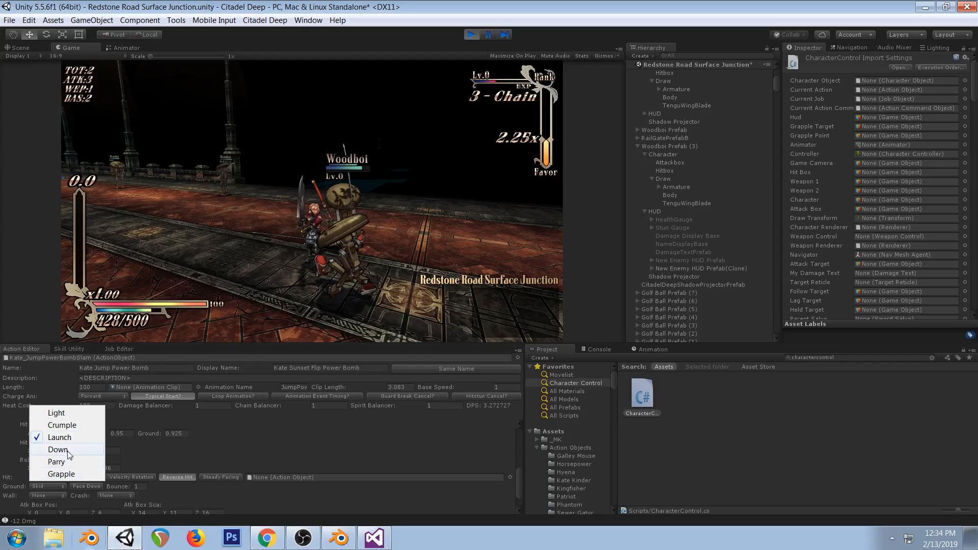
left_click(46, 486)
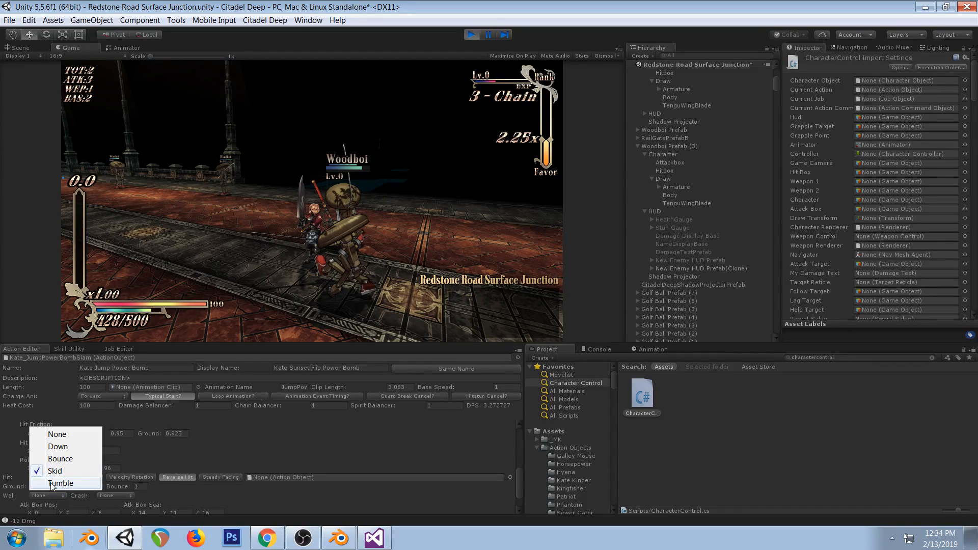
left_click(58, 458)
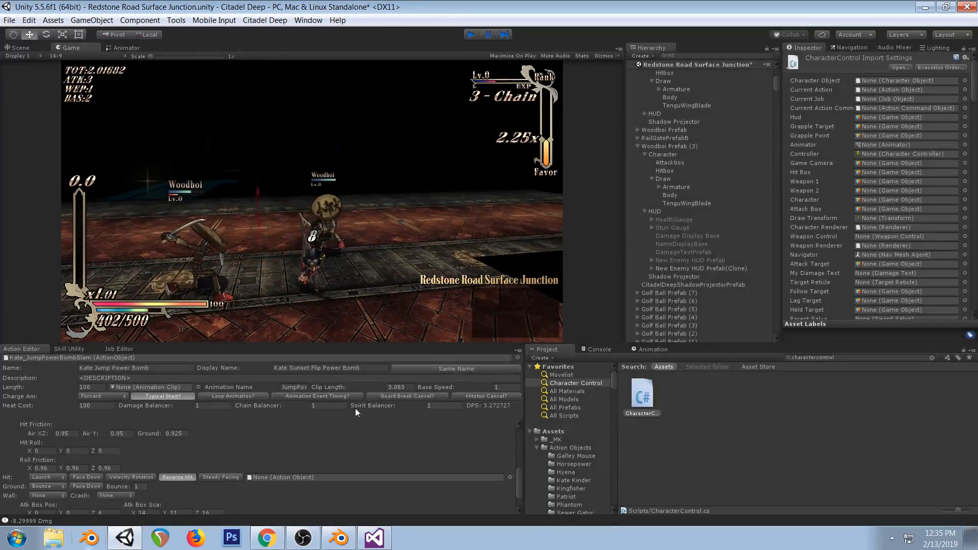
key("ctrl+p")
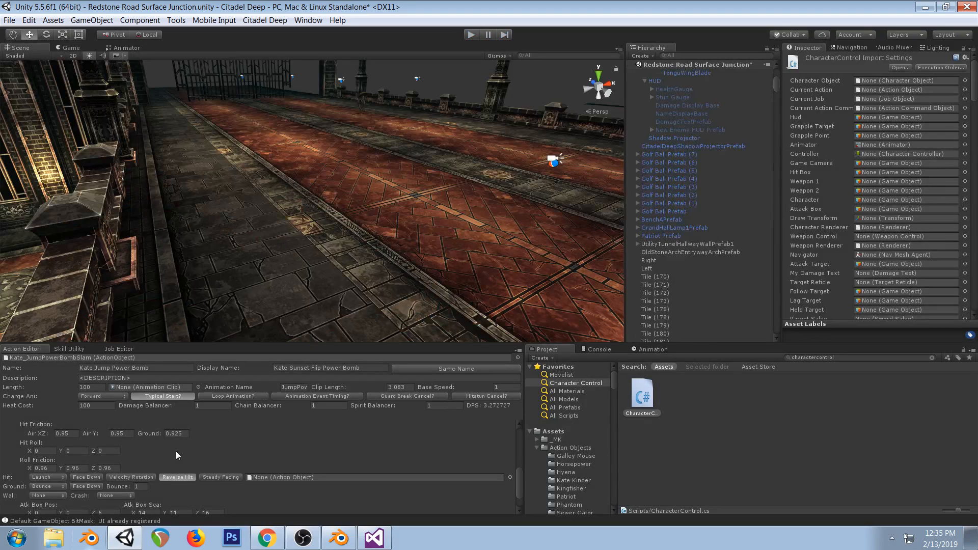
Check the stream chat on the Twitch dashboard in Chrome and return to the GettingHit() code in Visual Studio
left_click(374, 538)
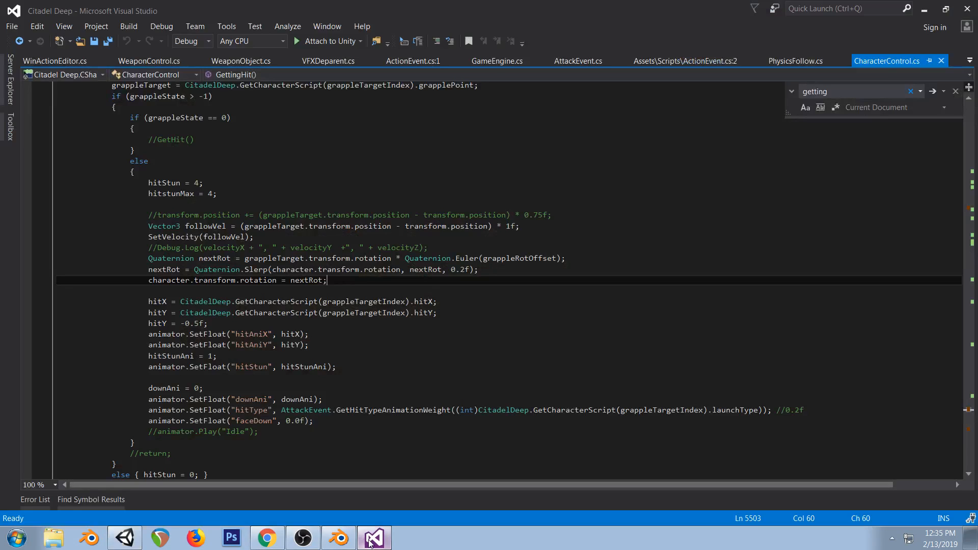
left_click(125, 538)
left_click(266, 538)
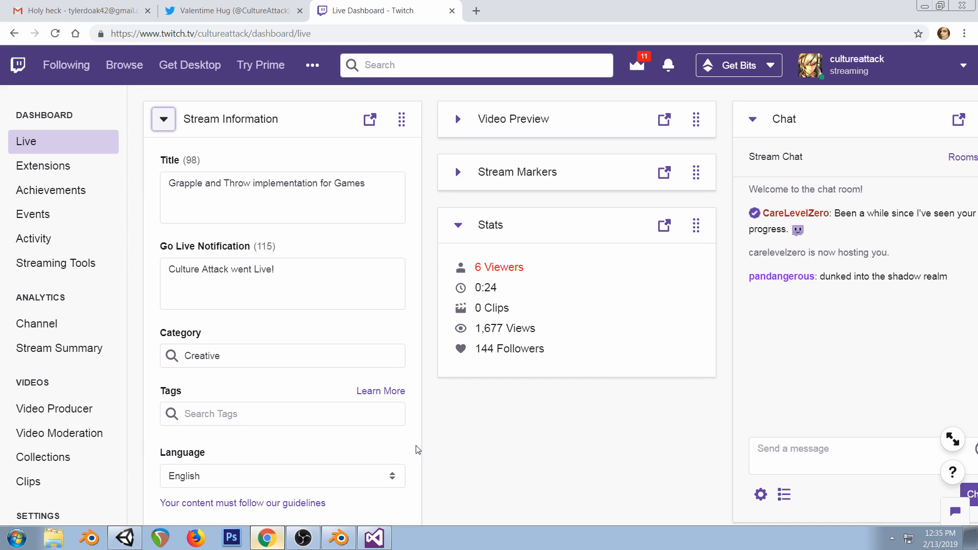
left_click(374, 537)
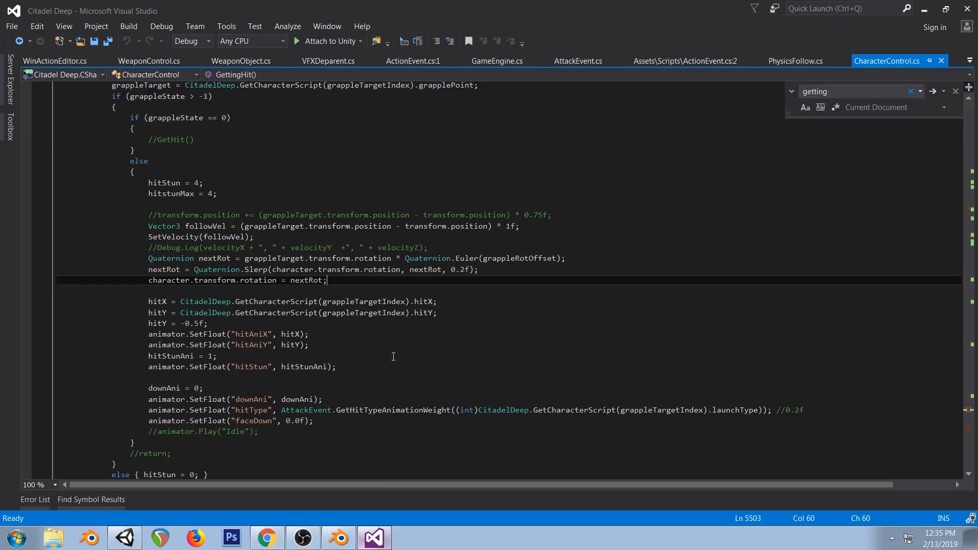
left_click(401, 355)
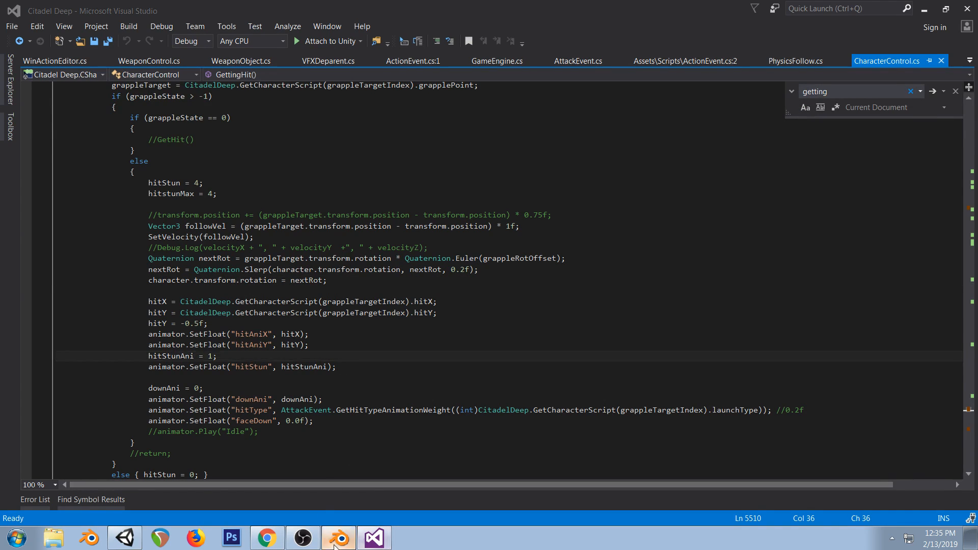
Switch to Blender to view the KatePowerBomb action, and return to Unity
left_click(338, 538)
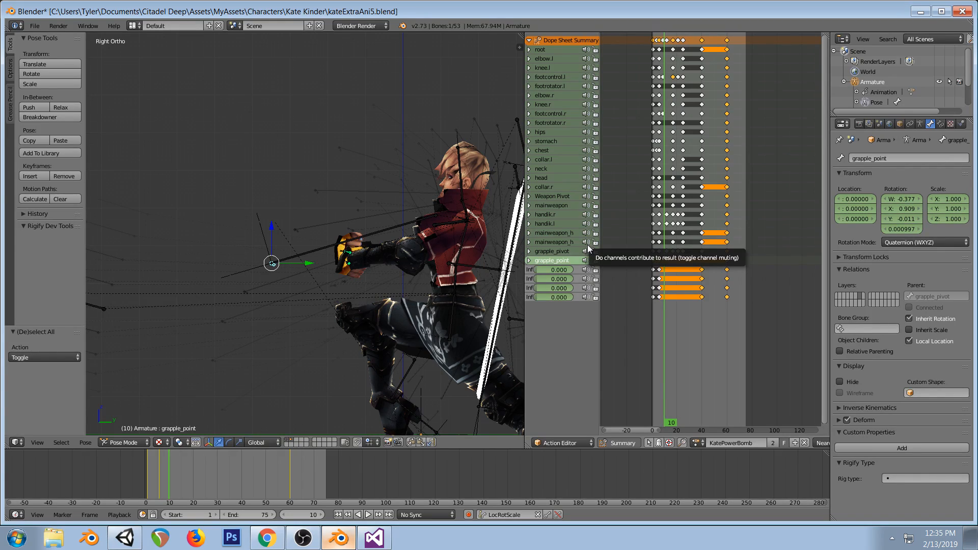
left_click_drag(656, 197, 654, 199)
left_click(130, 536)
Examine Kate's placement and the surrounding Woodboi enemies from several angles in the Scene view
mouse_move(353, 223)
right_mouse_down()
mouse_move(374, 202)
mouse_move(371, 221)
right_mouse_up()
middle_click_drag(371, 220, 295, 199)
right_click_drag(338, 225, 219, 233)
middle_click_drag(219, 233, 157, 184)
right_click_drag(156, 184, 276, 235)
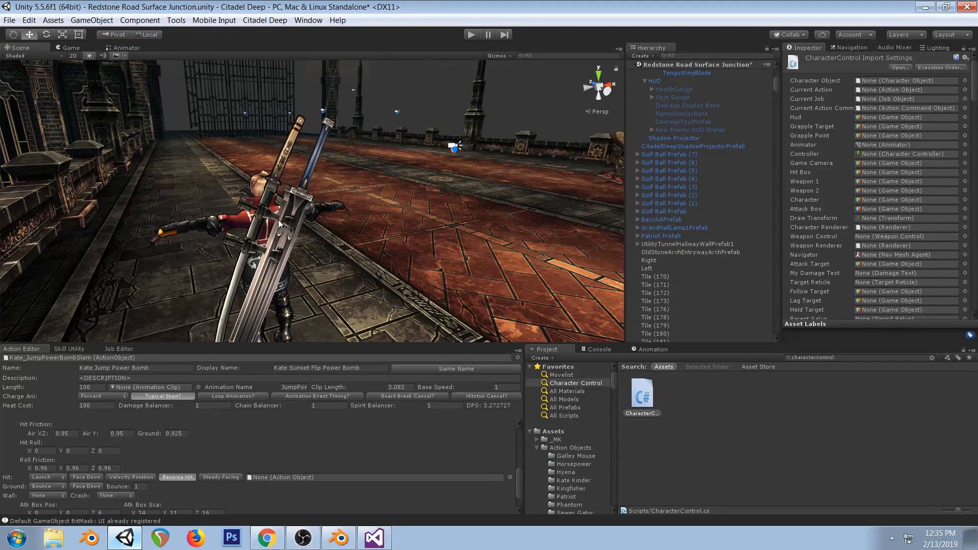
right_click_drag(281, 200, 349, 222)
middle_click_drag(349, 222, 370, 255)
right_click_drag(323, 214, 361, 234)
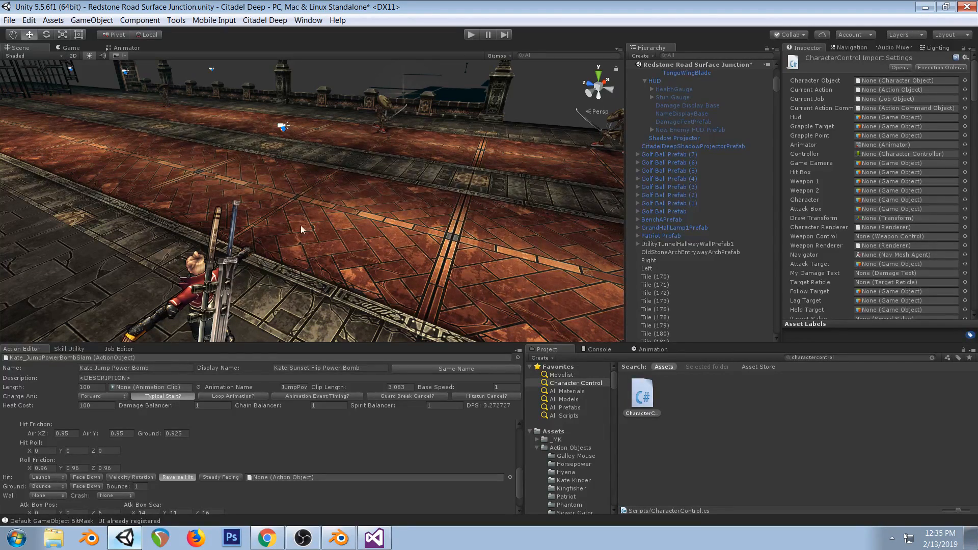
right_click_drag(439, 104, 442, 64)
middle_click_drag(473, 170, 483, 122)
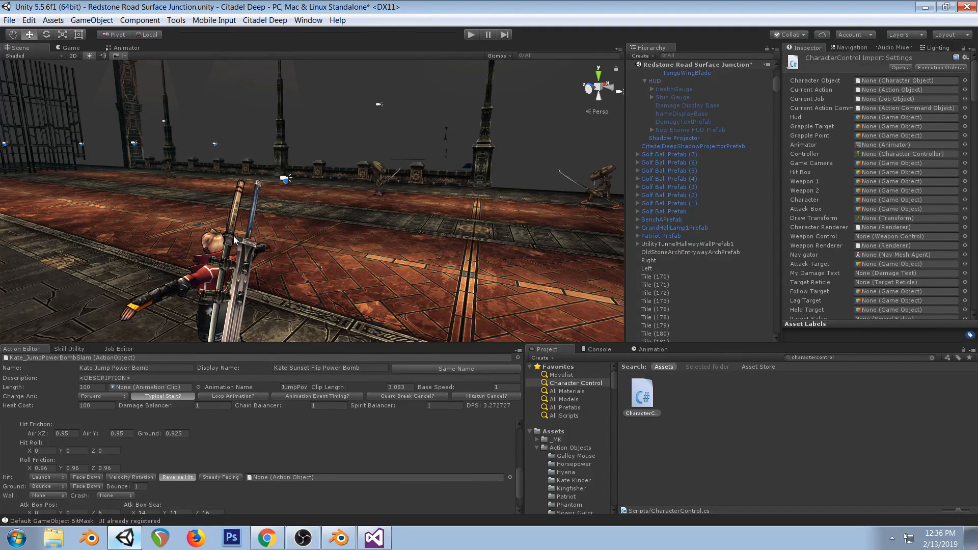
right_click_drag(306, 206, 353, 189)
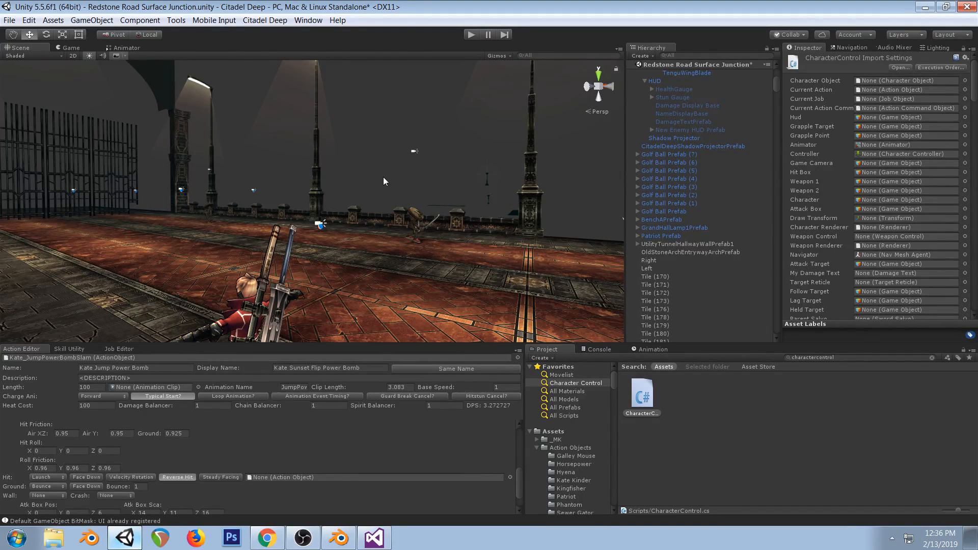
Examine Kate and the nearby Woodboi enemies in the Scene view, and check the Twitch stream chat in Chrome
right_click_drag(383, 181, 391, 224)
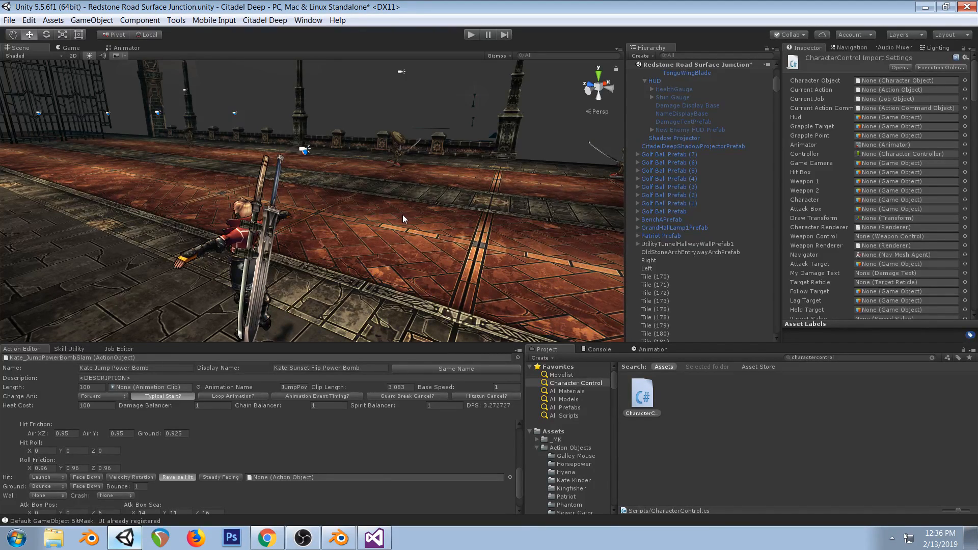
mouse_move(301, 192)
right_mouse_down()
mouse_move(228, 212)
mouse_move(313, 203)
right_mouse_up()
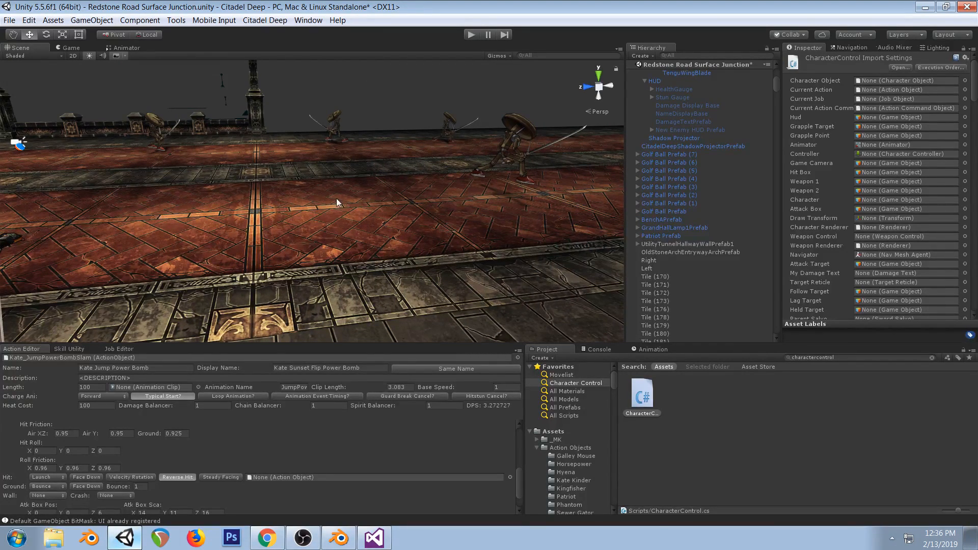
right_click_drag(281, 202, 291, 229)
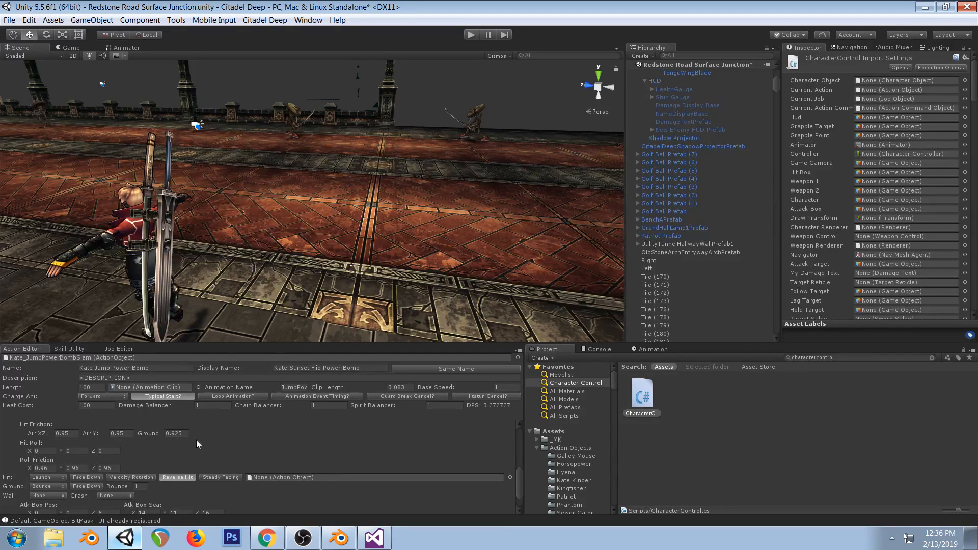
left_click(267, 538)
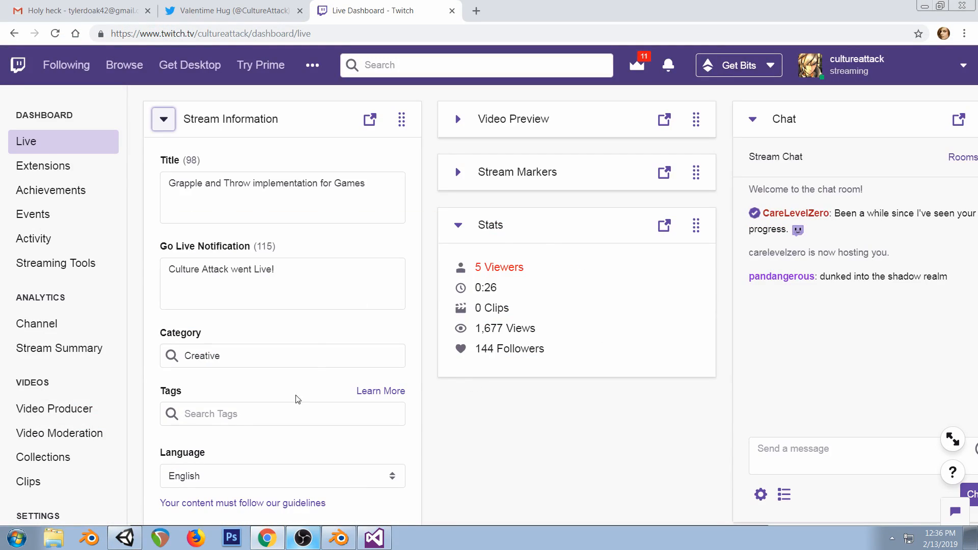
Switch to Blender and look through the armature's action list, keeping KatePowerBomb as the active action
left_click(338, 538)
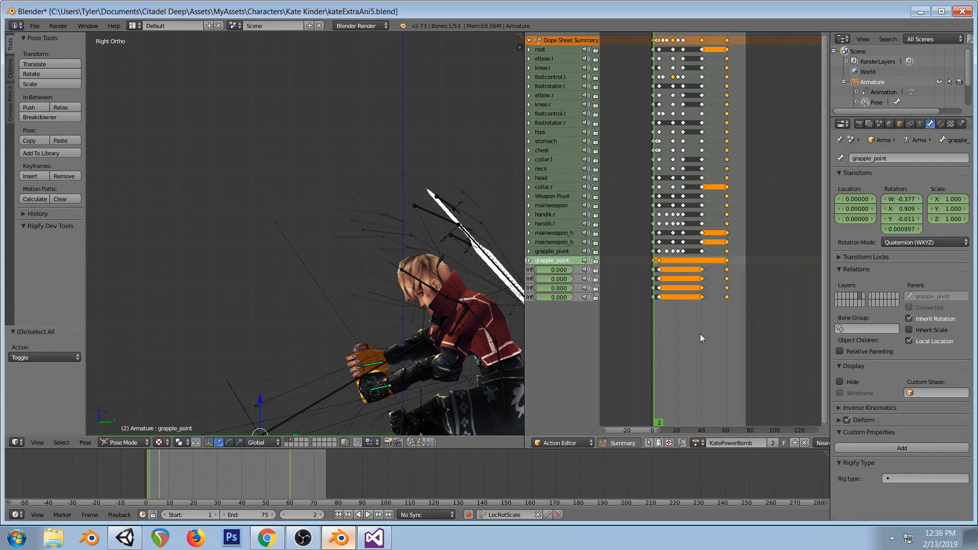
left_click(695, 442)
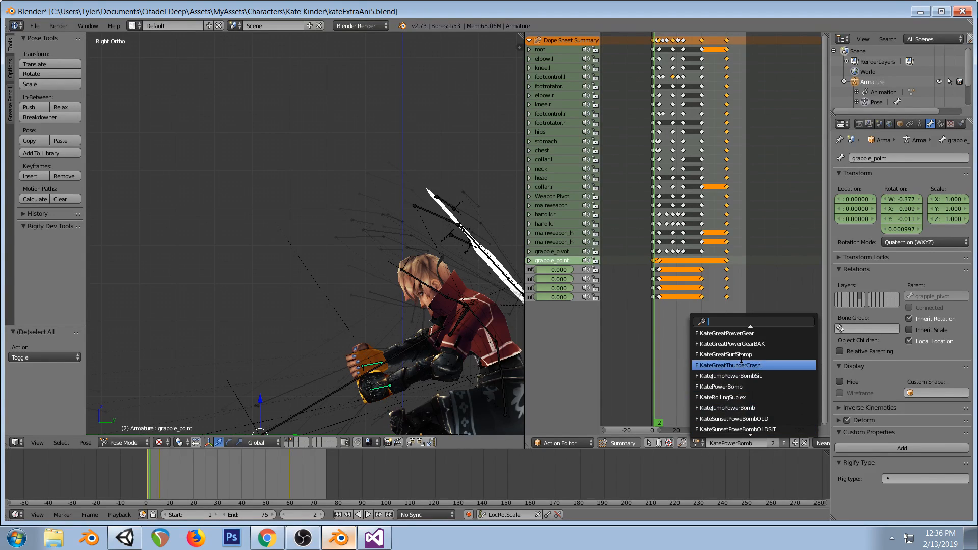
left_click(757, 194)
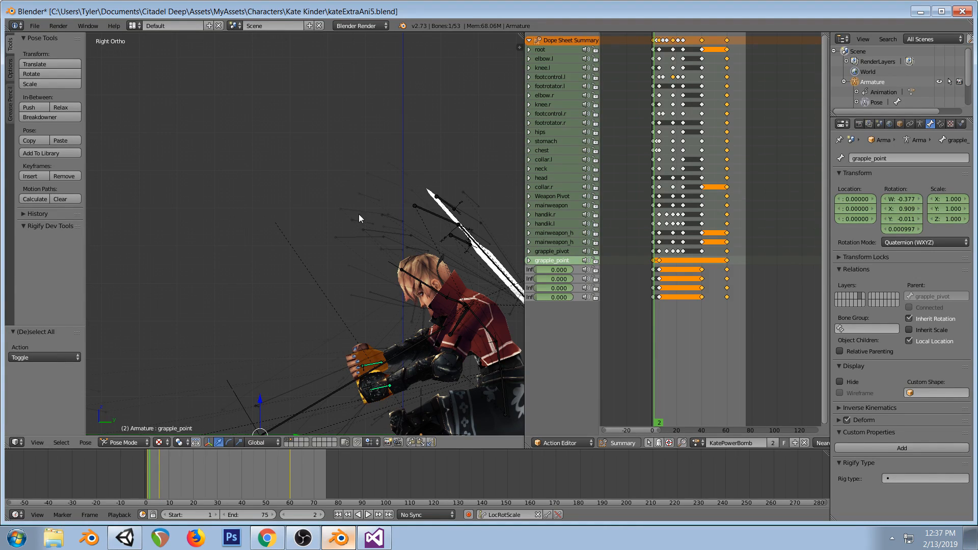
Go to frame 1 of KatePowerBomb, widen the Action Editor area, and view Kate's grab pose from the front and right side
scroll(358, 214, "down", 2)
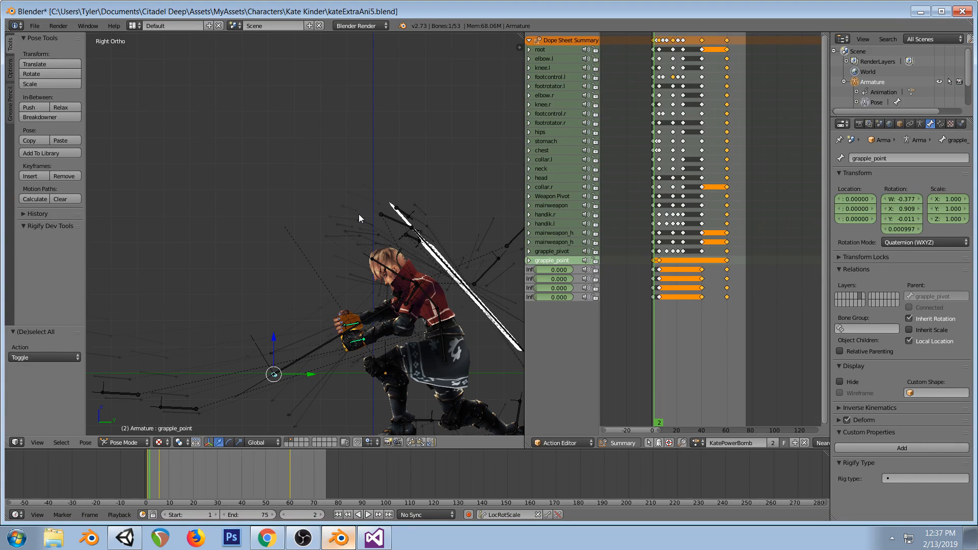
left_click(654, 224)
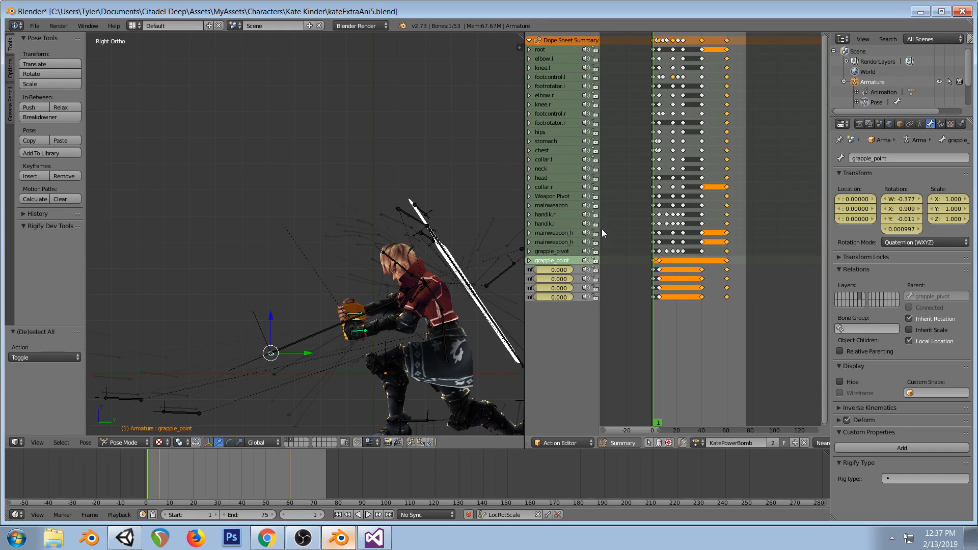
left_click_drag(601, 233, 584, 220)
left_click_drag(525, 248, 509, 240)
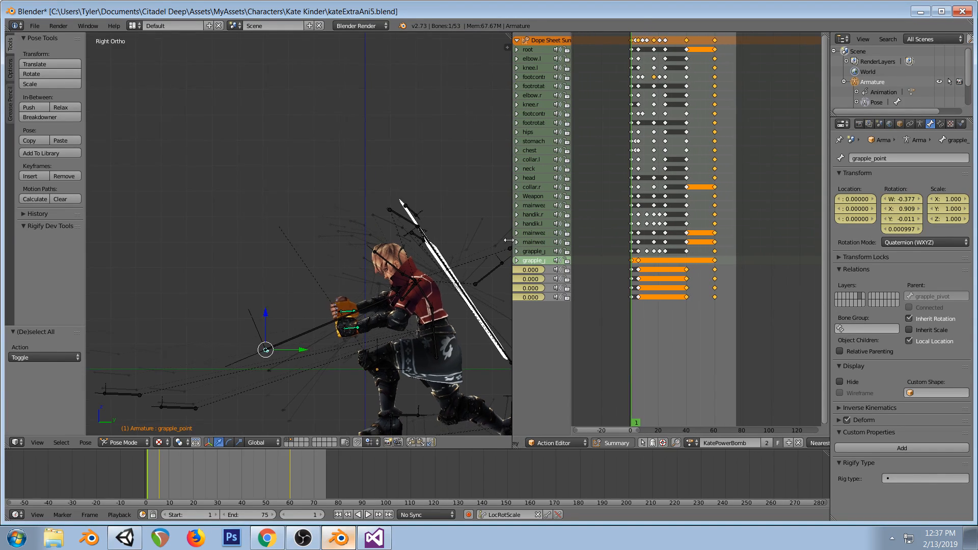
key("KP_1")
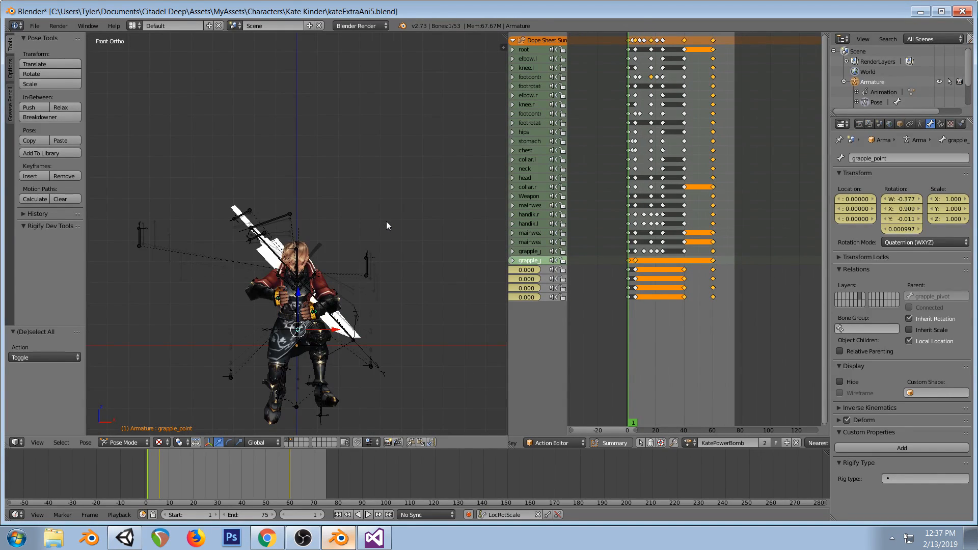
key("KP_3")
middle_click_drag(386, 221, 303, 206, "shift")
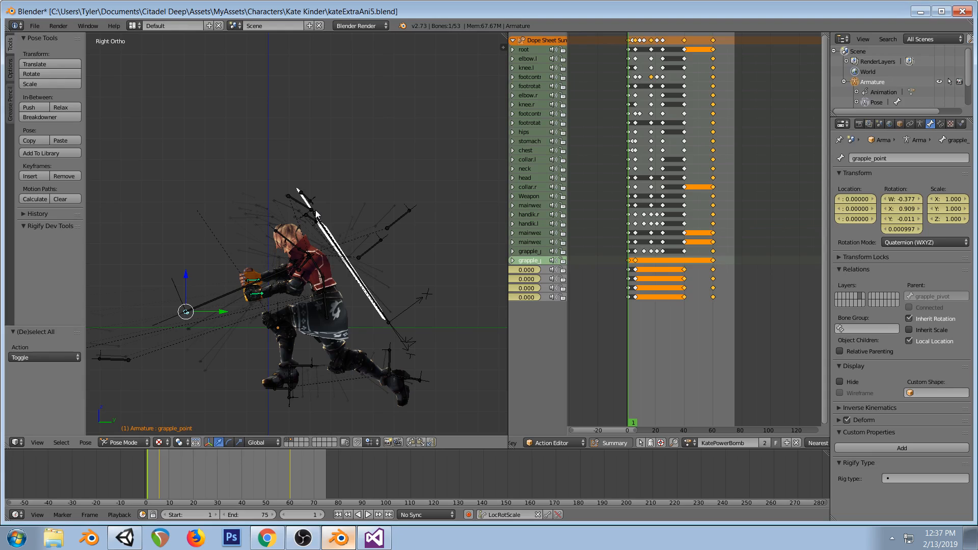
Check the stream chat in Chrome, and start play mode in Unity
left_click(267, 537)
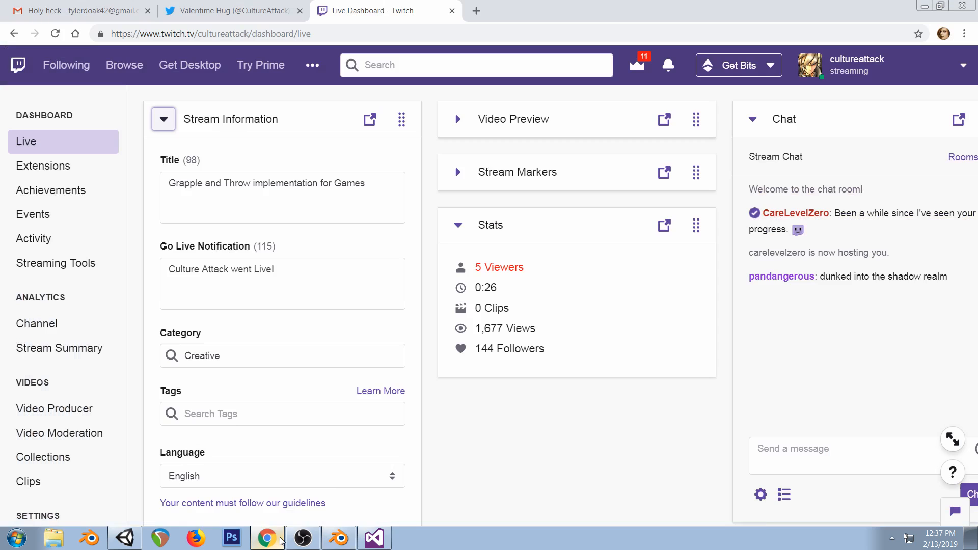
left_click(125, 537)
left_click(469, 35)
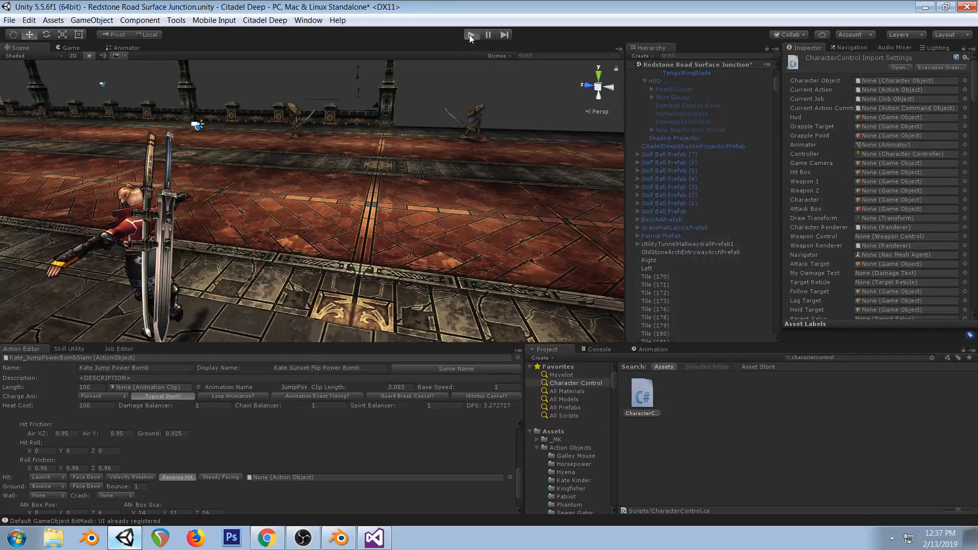
Switch to Blender and inspect the grapple_pivot and grapple_point bones of Kate's armature in Edit Mode
left_click(338, 538)
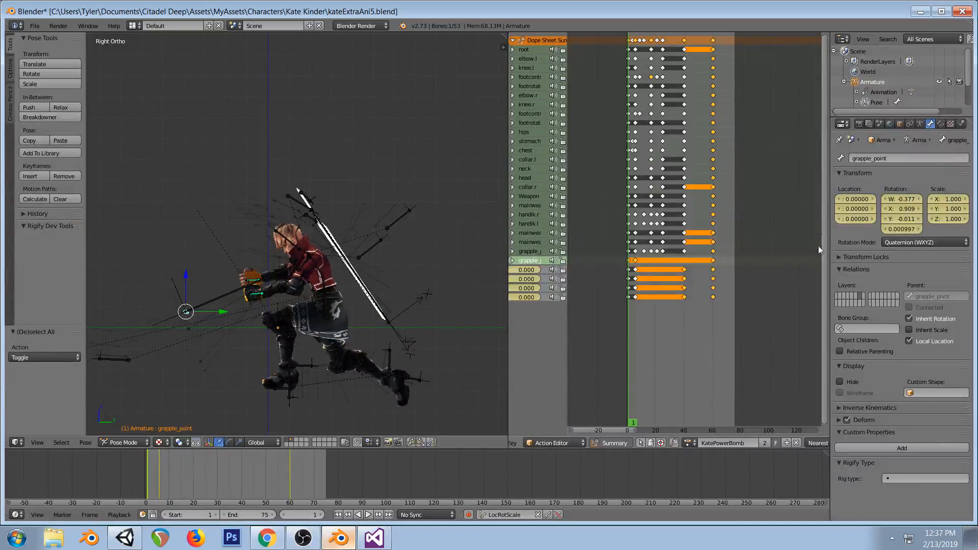
right_click(258, 291)
key("Tab")
middle_click_drag(310, 179, 349, 213)
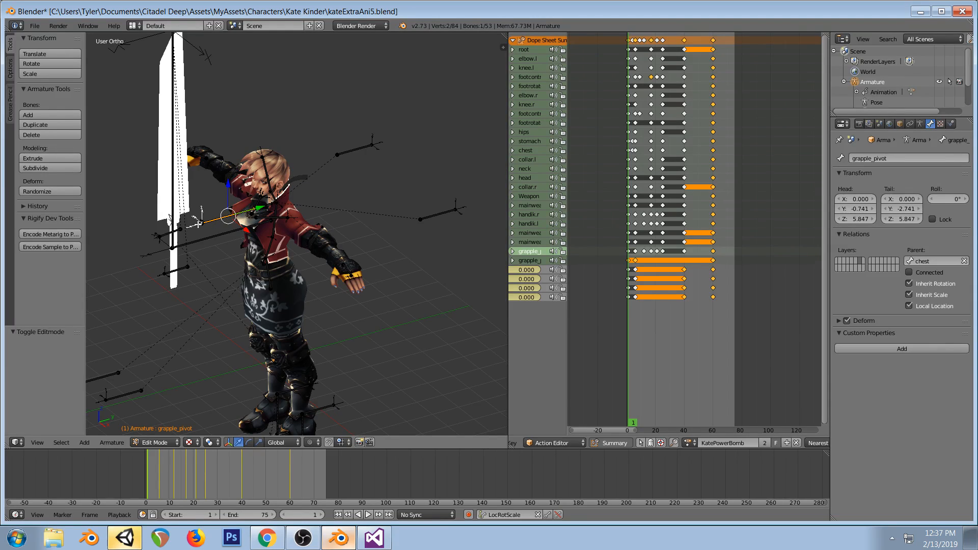
right_click(202, 223)
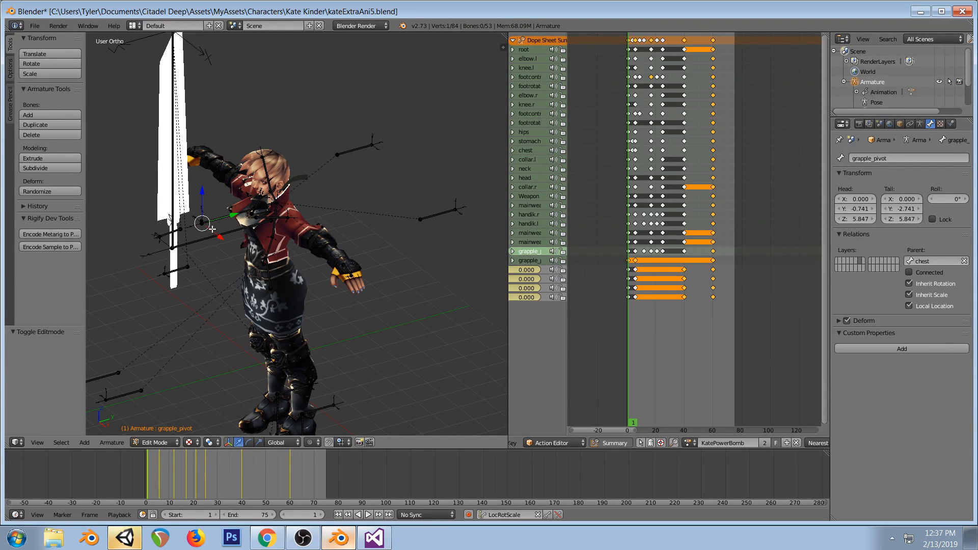
left_click(527, 260)
right_click(203, 223)
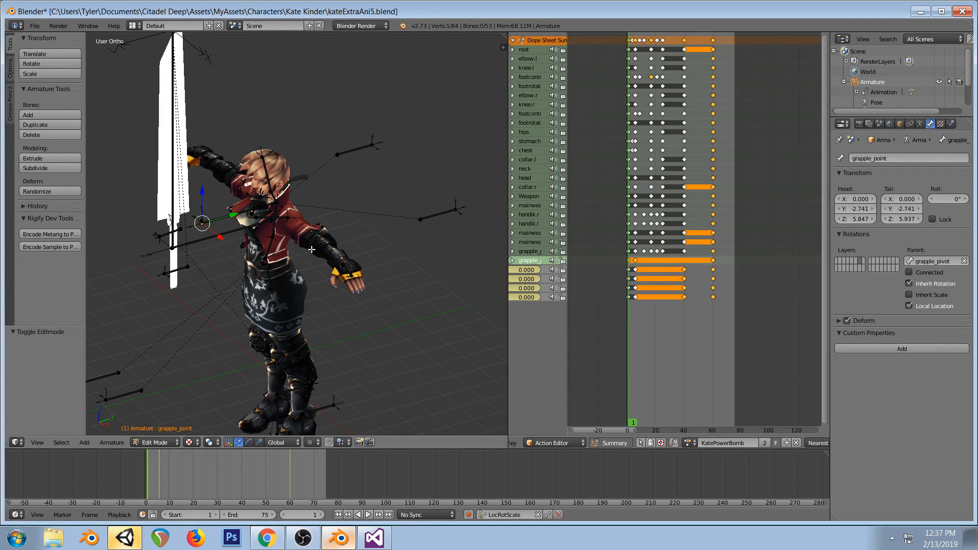
key("KP_3")
right_click(213, 191)
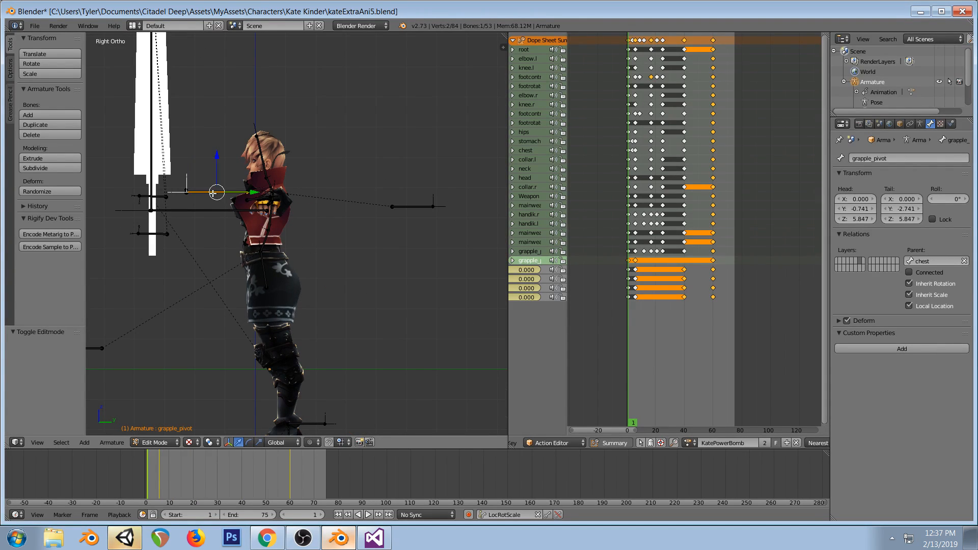
Return to Pose Mode and try rotating the grapple_pivot bone to swing the attached grapple point around Kate's chest
key("Tab")
key("r")
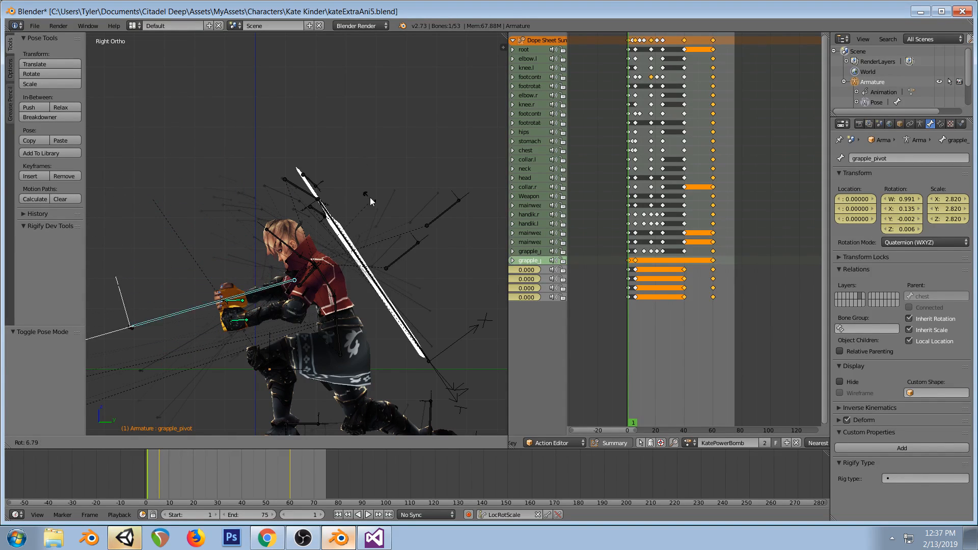
left_click(392, 220)
right_click(325, 281)
key("r")
right_click(183, 290)
right_click(176, 322)
key("r")
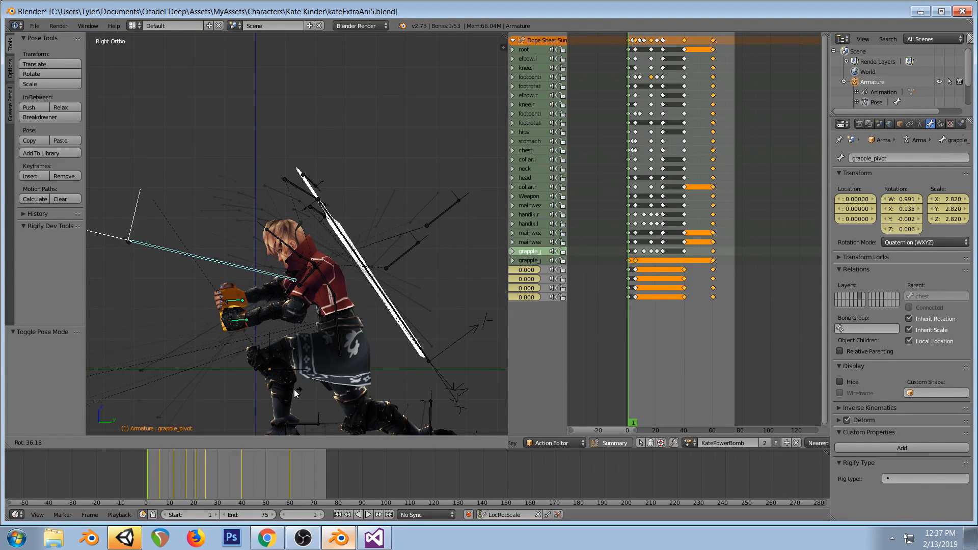
left_click(321, 282)
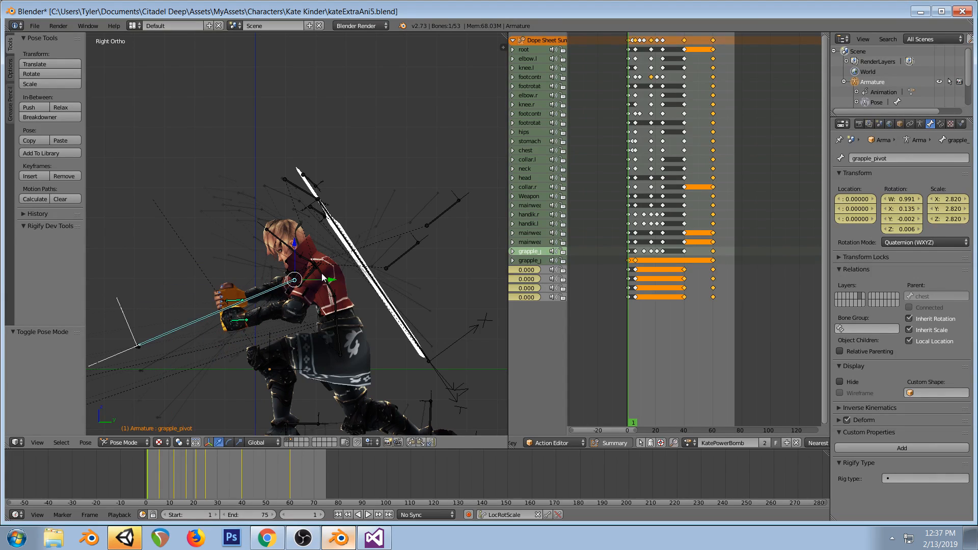
Select the grapple_point and grapple_pivot bones in turn and examine how they sit relative to Kate's chest and hands
right_click(322, 277)
right_click(177, 325)
right_click(137, 347)
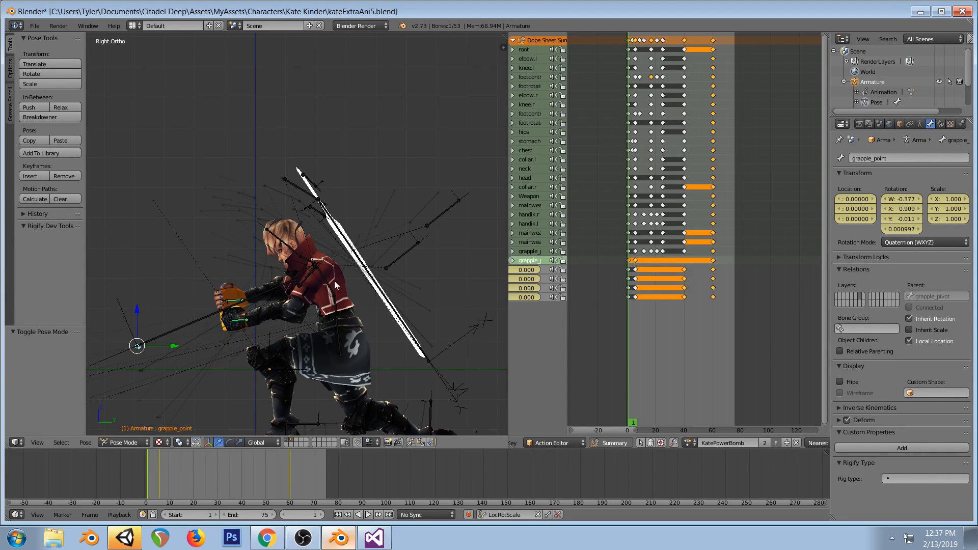
key("a")
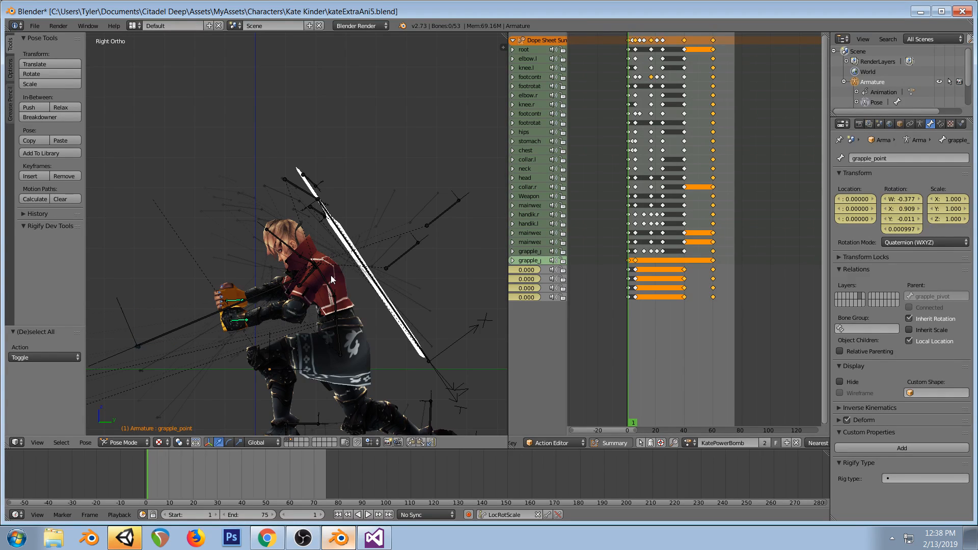
right_click(137, 348)
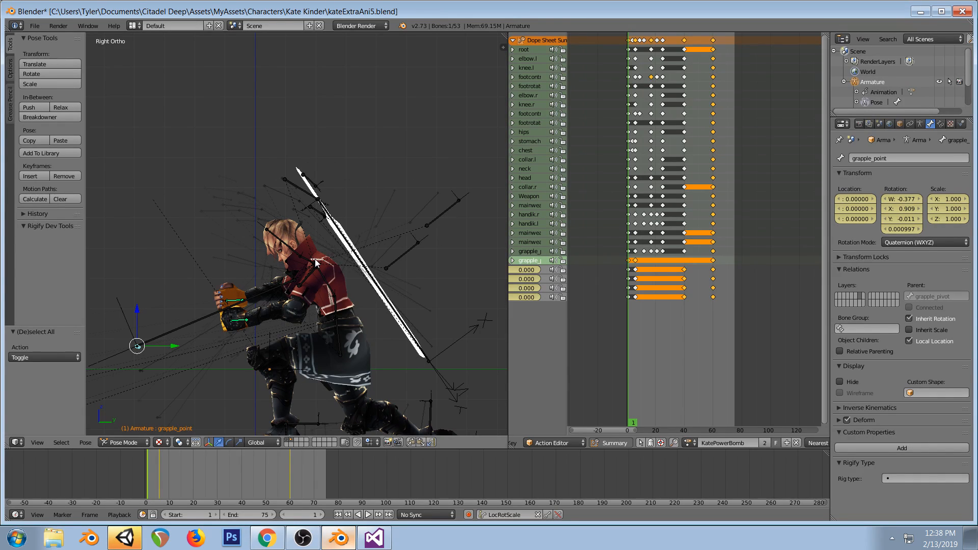
right_click(199, 320)
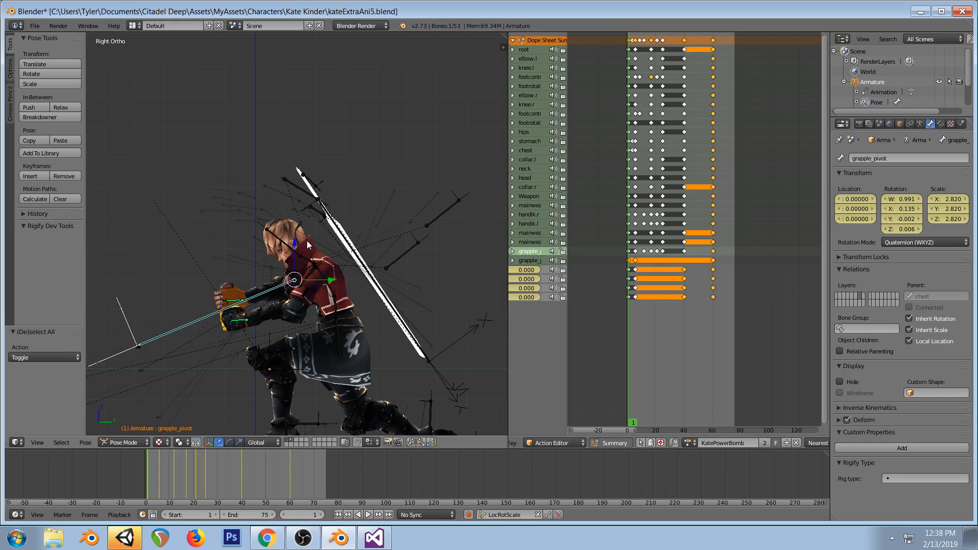
middle_click_drag(306, 240, 419, 300)
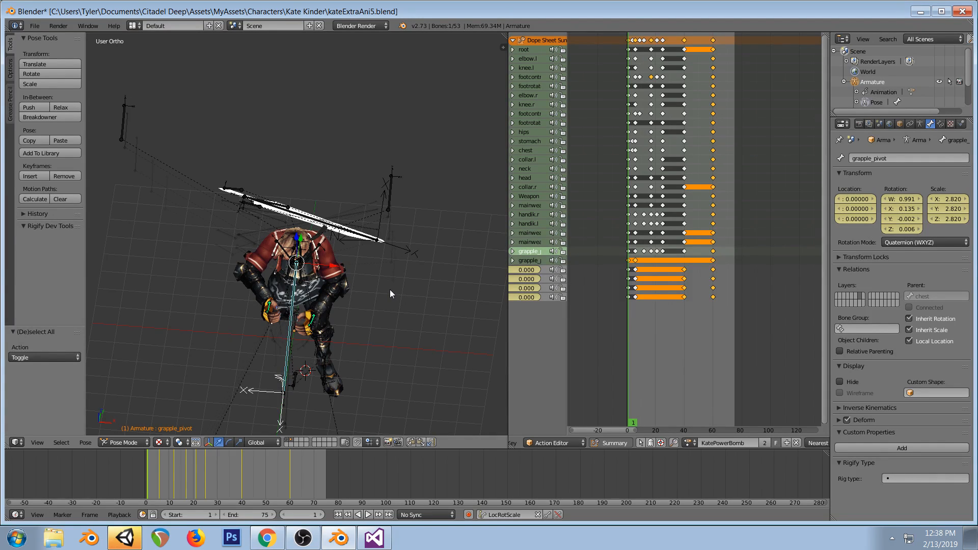
key("KP_3")
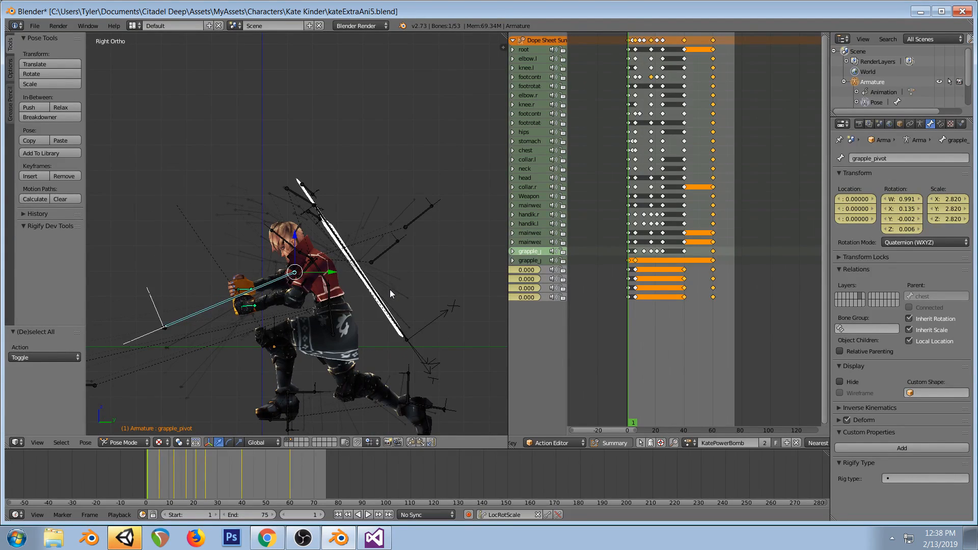
Glance at the running game in Unity, and play the KatePowerBomb animation in Blender, scrubbing to the landing pose at frame 26
left_click(125, 537)
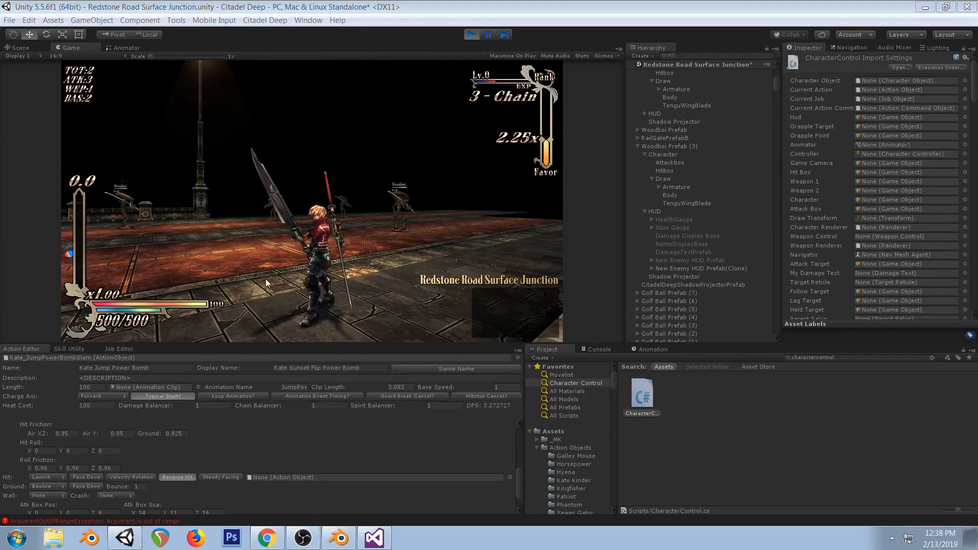
left_click(338, 537)
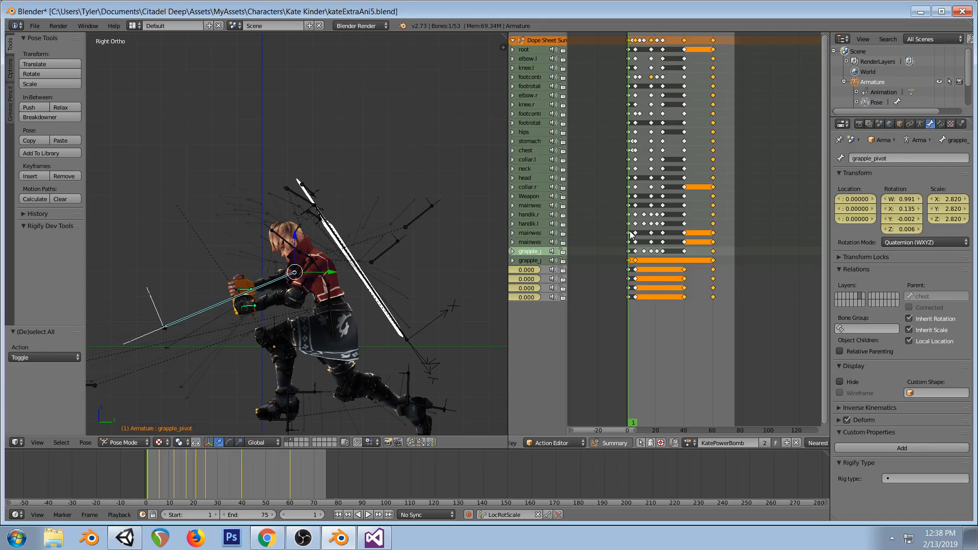
key("alt+a")
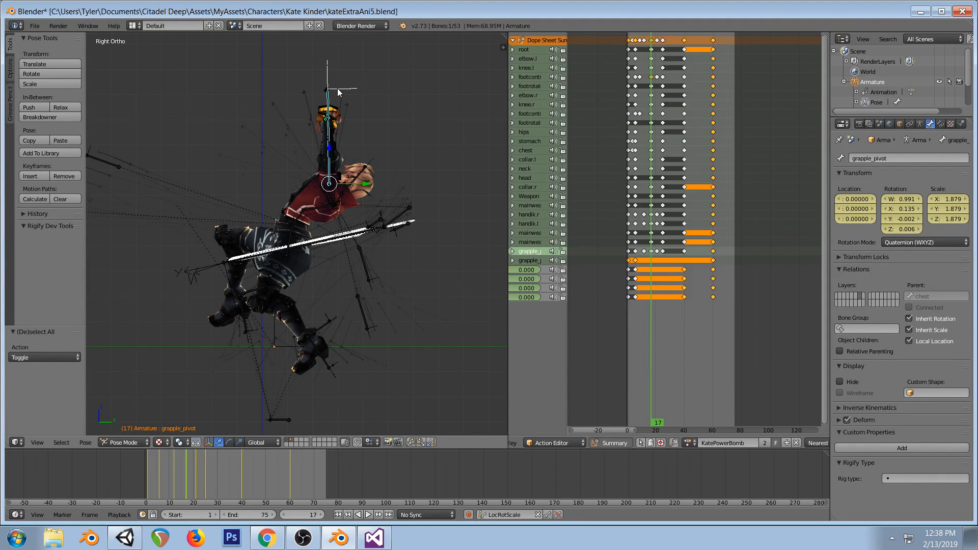
left_click_drag(651, 192, 664, 195)
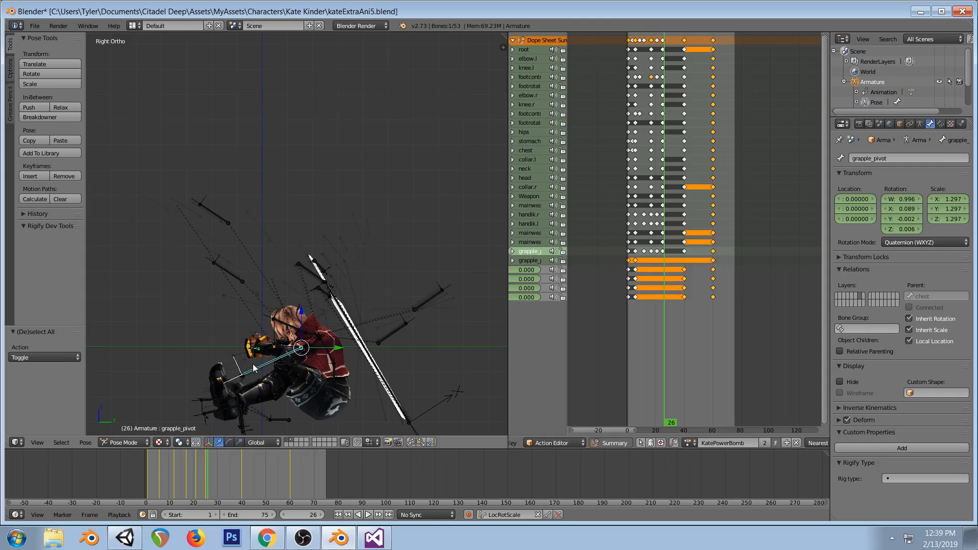
middle_click_drag(259, 337, 324, 306, "shift")
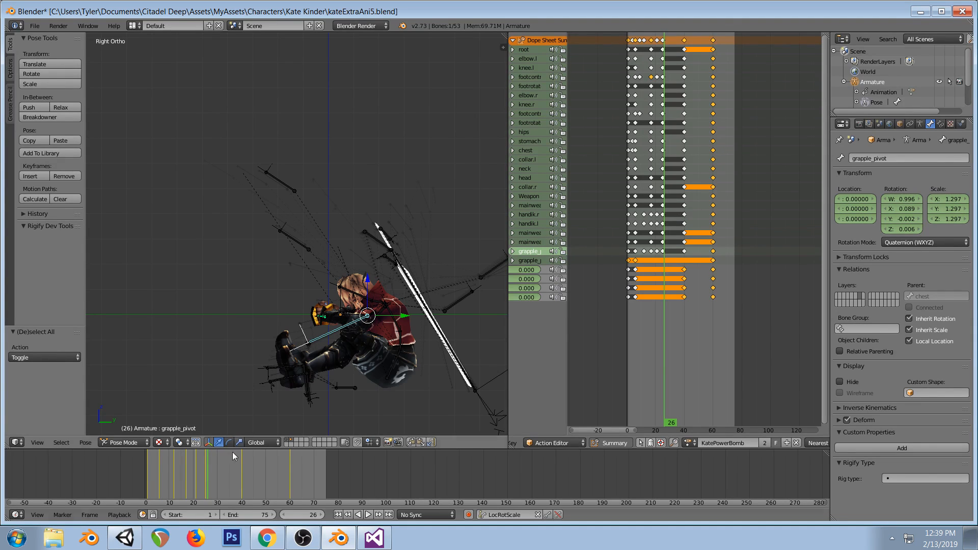
Check the throw in the running Unity game, and switch to the GettingHit() grapple code in Visual Studio
left_click(124, 540)
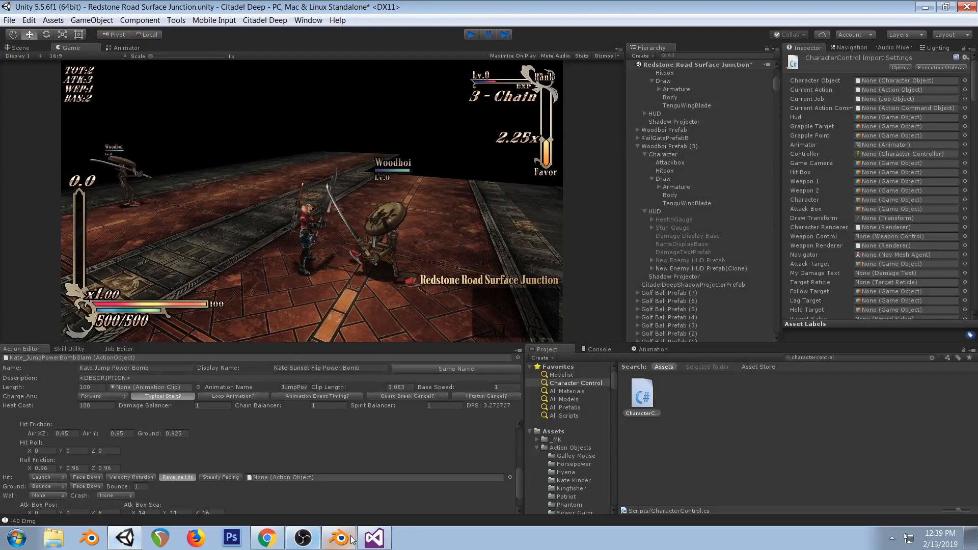
left_click(374, 538)
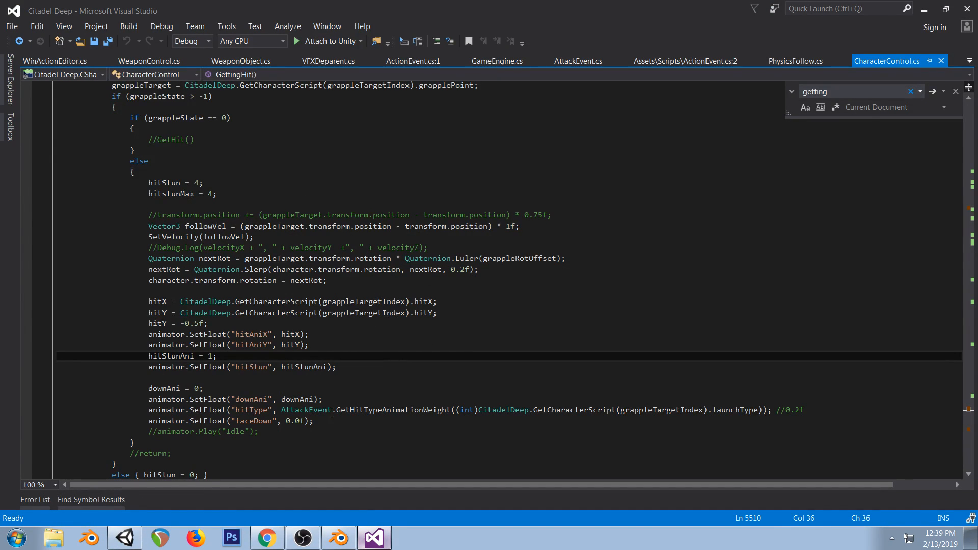
Switch to Unity and select Kate Prefab in the Default scene to show its Character Control script settings
left_click(125, 538)
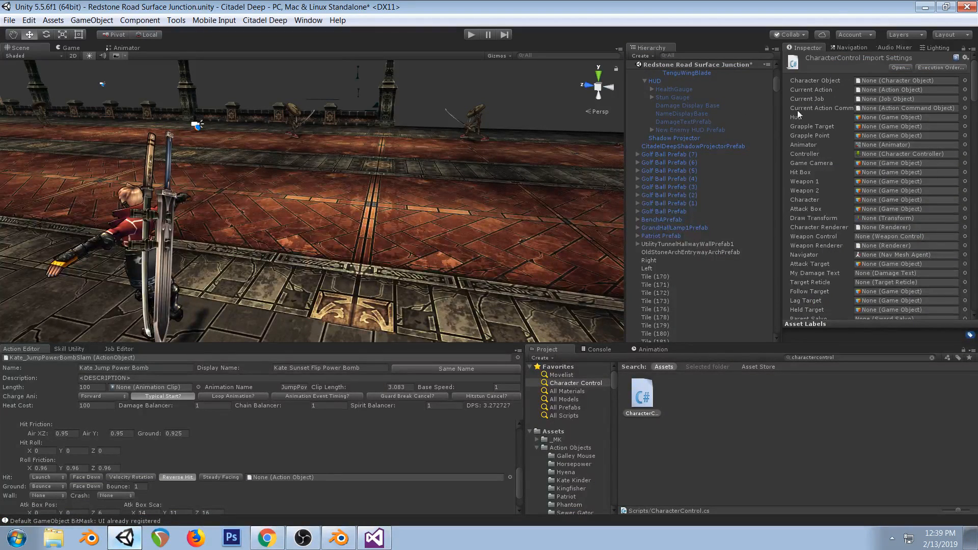
left_click(655, 276)
left_click_drag(775, 77, 775, 329)
scroll(678, 236, "up", 5)
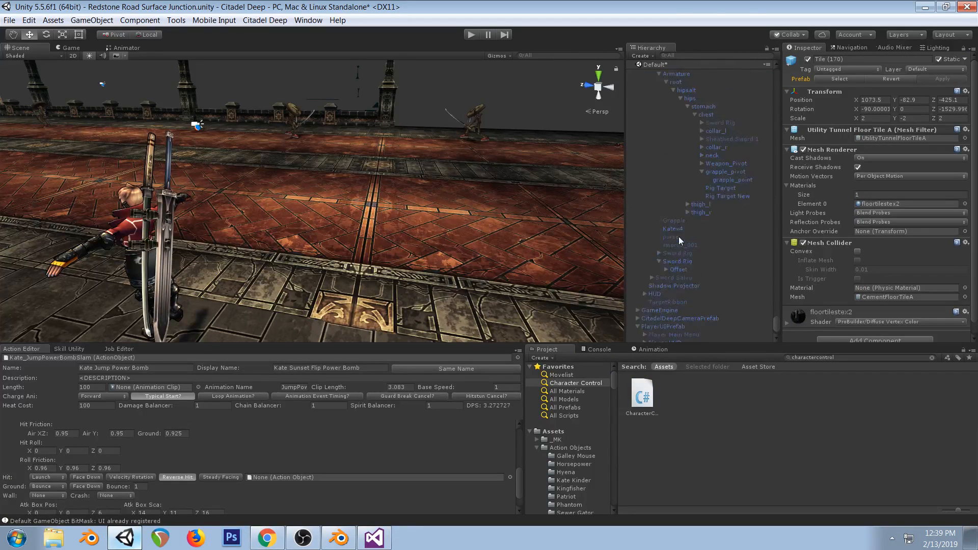
left_click(661, 123)
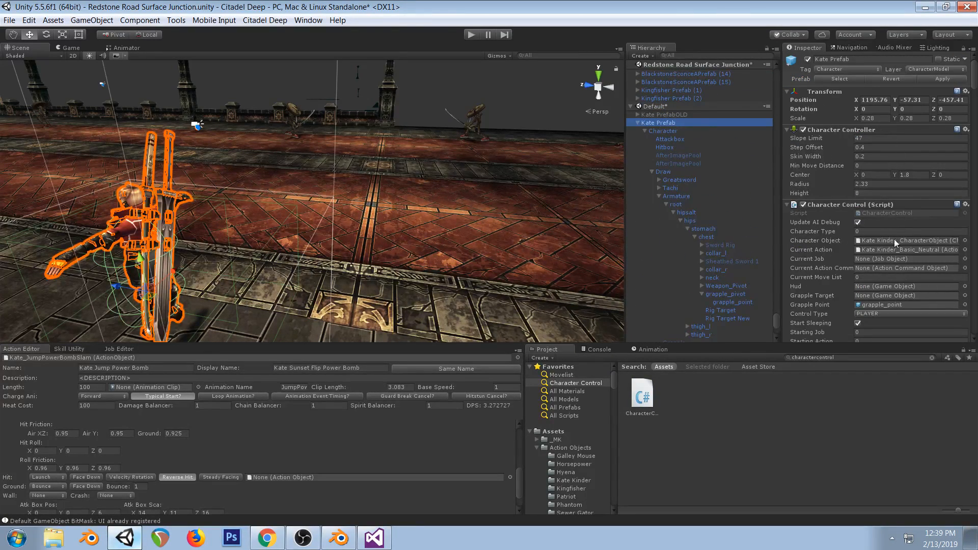
scroll(836, 256, "down", 2)
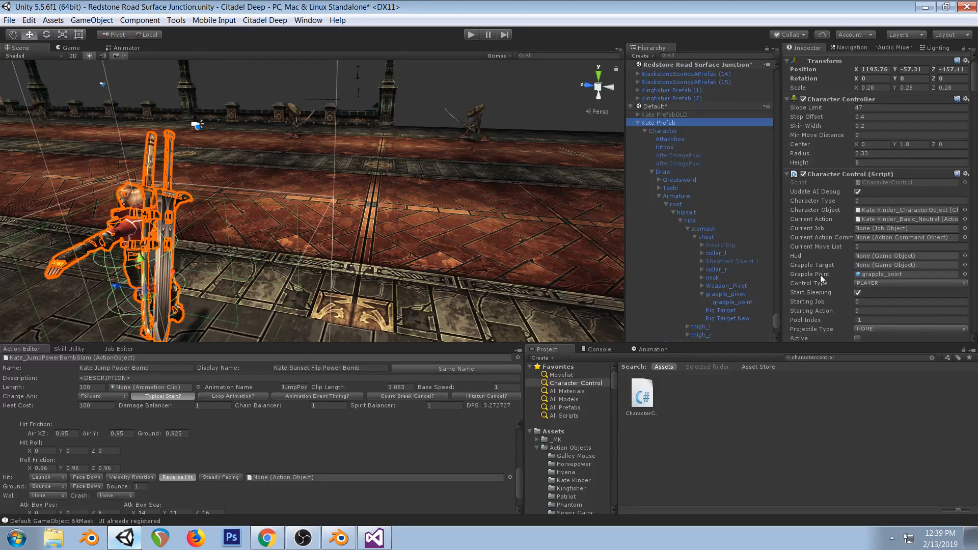
Trace Kate Prefab's Grapple Point reference to the grapple_point bone in the hierarchy, and inspect the Grapple Target field
left_click(875, 274)
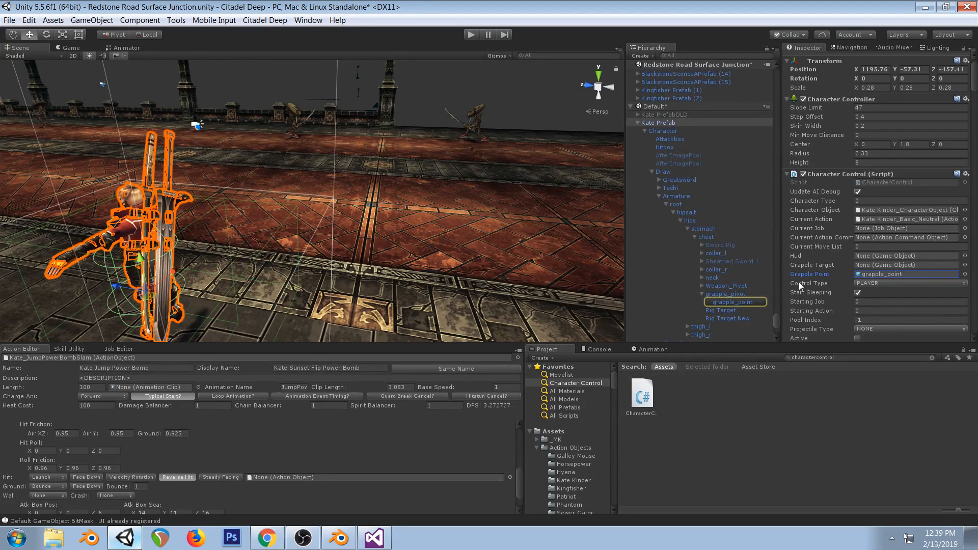
left_click(734, 301)
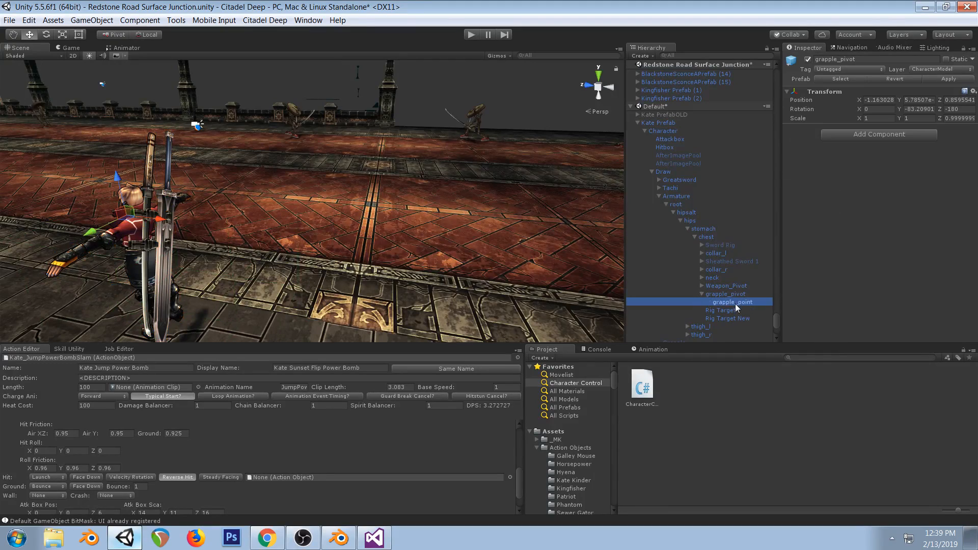
left_click(663, 123)
scroll(890, 285, "down", 2)
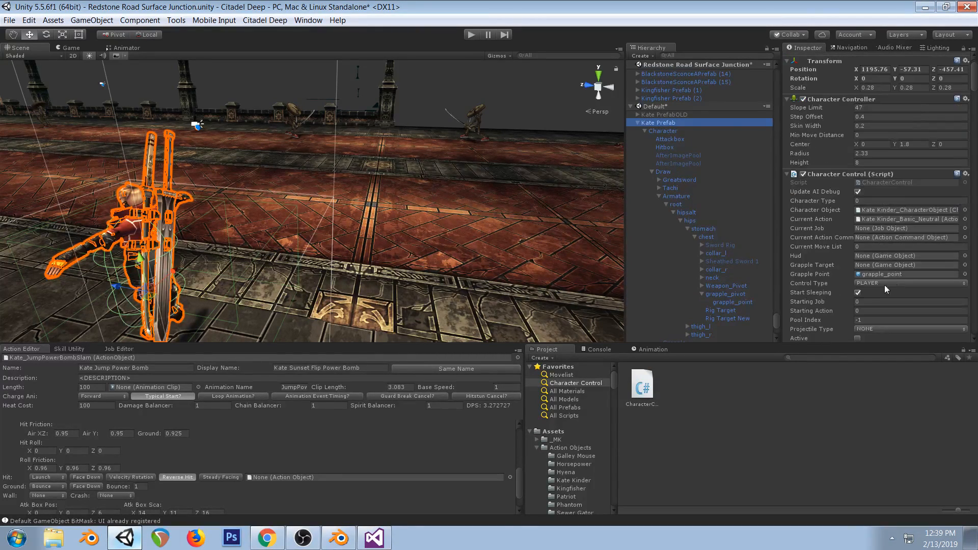
left_click(818, 280)
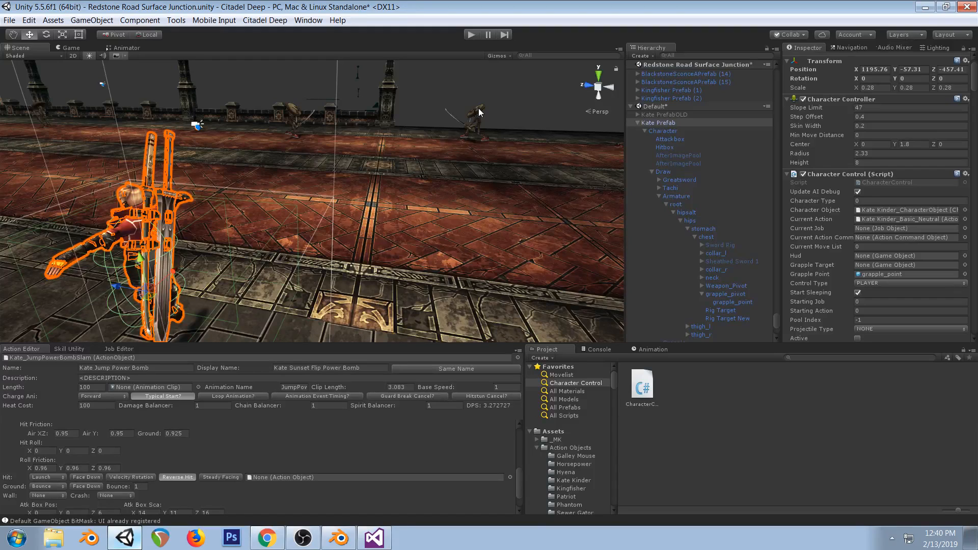
left_click(871, 264)
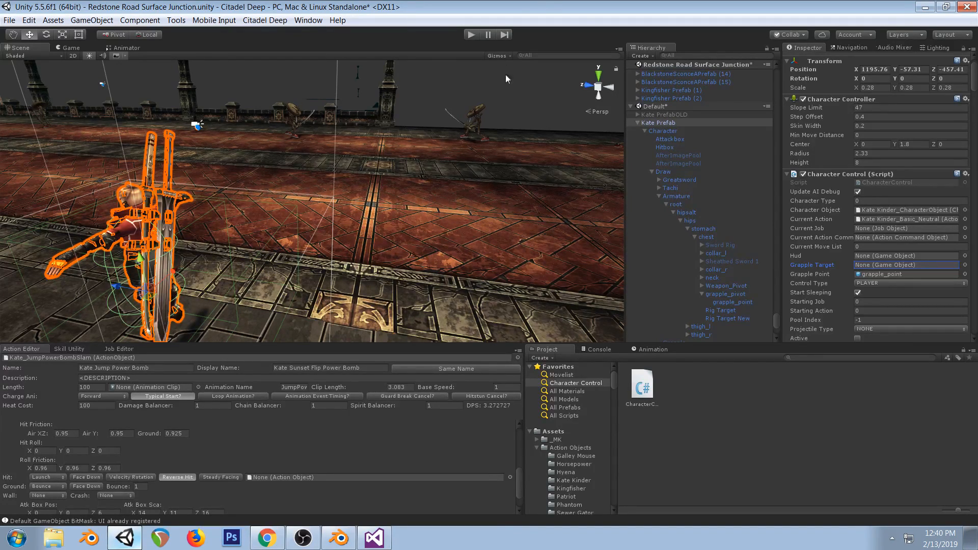
Run the game and open the learned skills list for the Greatsword's Free 1 slot from Weapon Classes
left_click(471, 35)
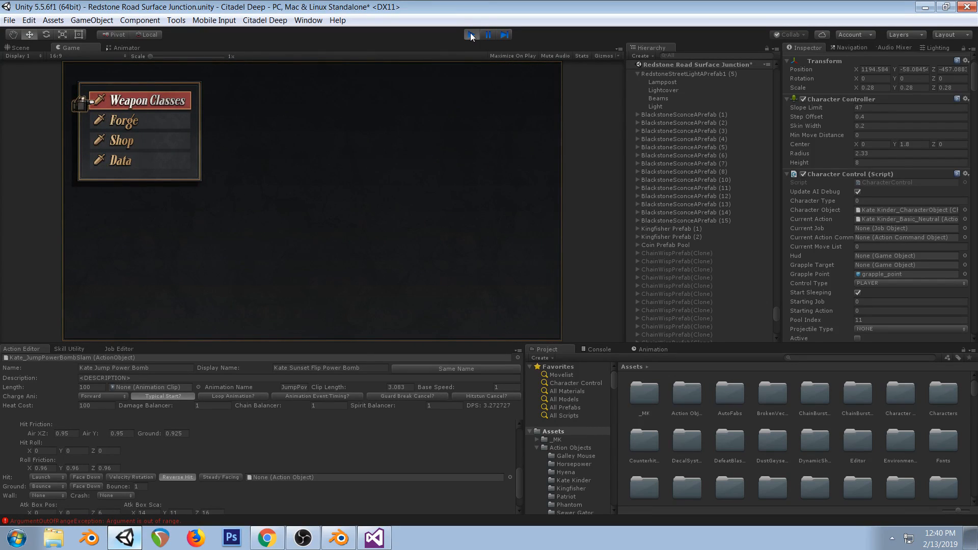
key("Down")
key("Up")
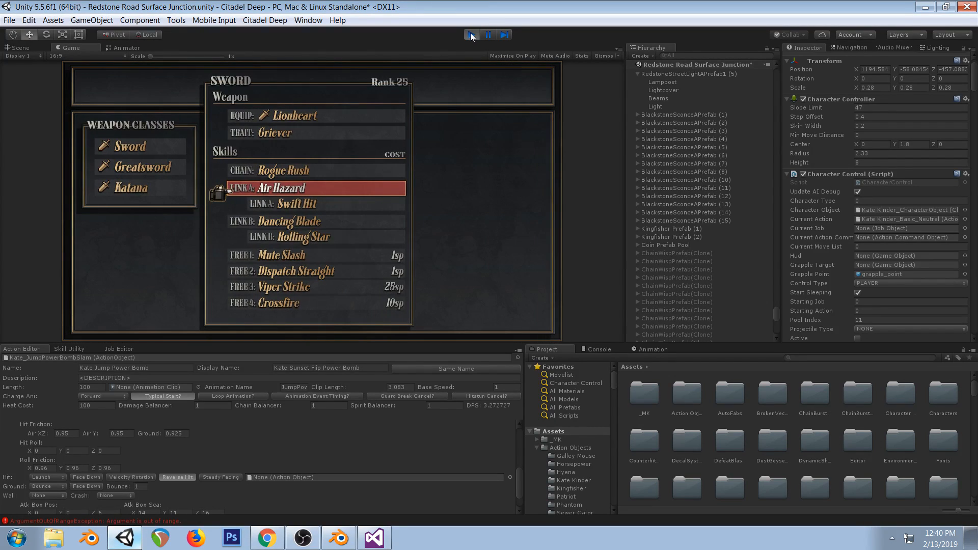
key("Down")
key("Down")
key("Down")
key("Escape")
key("Down")
key("Return")
key("Down")
key("Down")
key("Down")
key("Down")
key("Down")
key("Return")
Assign Reverse Slam to the Greatsword's Free 1 slot and leave the weapon class menu
key("Down")
key("Down")
key("Down")
key("Down")
key("Down")
key("Down")
key("Down")
key("Down")
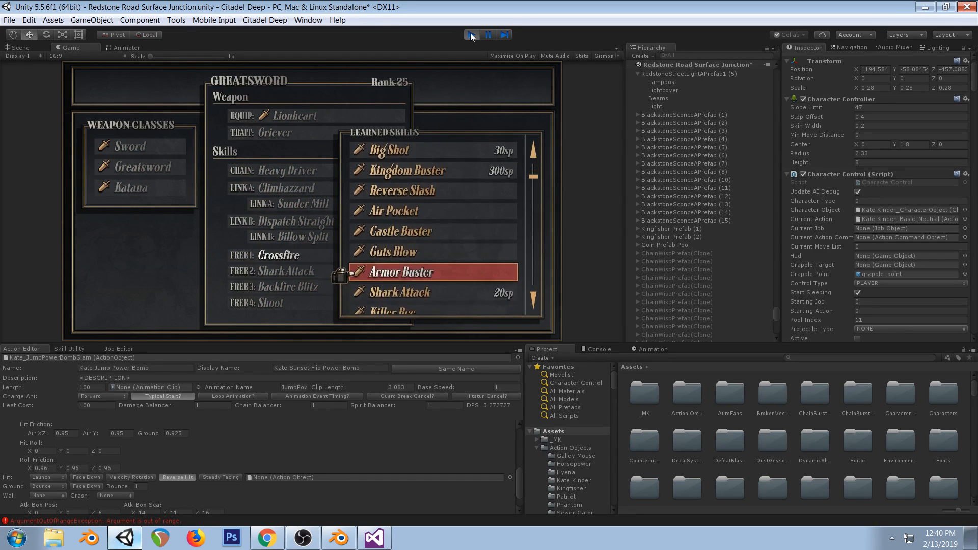
key("Down")
key("Down")
key("Down")
key("Down")
key("Down")
key("Down")
key("Down")
key("Down")
key("Down")
key("Down")
key("Down")
key("Down")
key("Down")
key("Down")
key("Down")
key("Down")
key("Down")
key("Down")
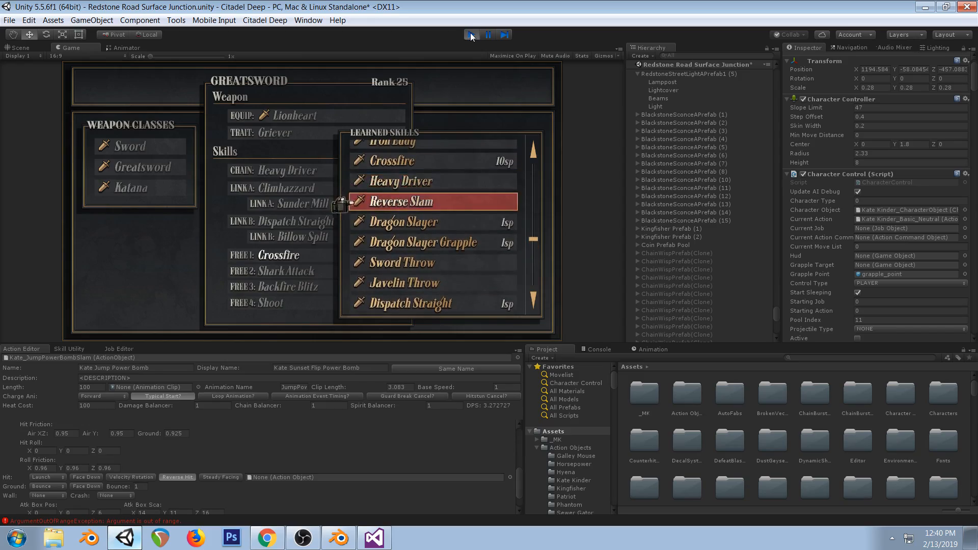
key("Return")
key("Escape")
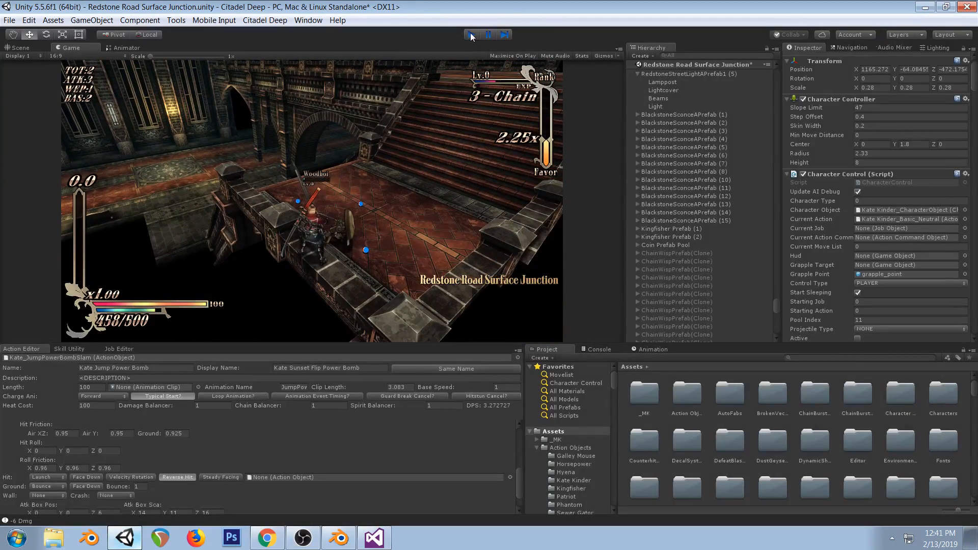
Restart the game to try Kate's moves on the large enemy, and stop the test
left_click(471, 35)
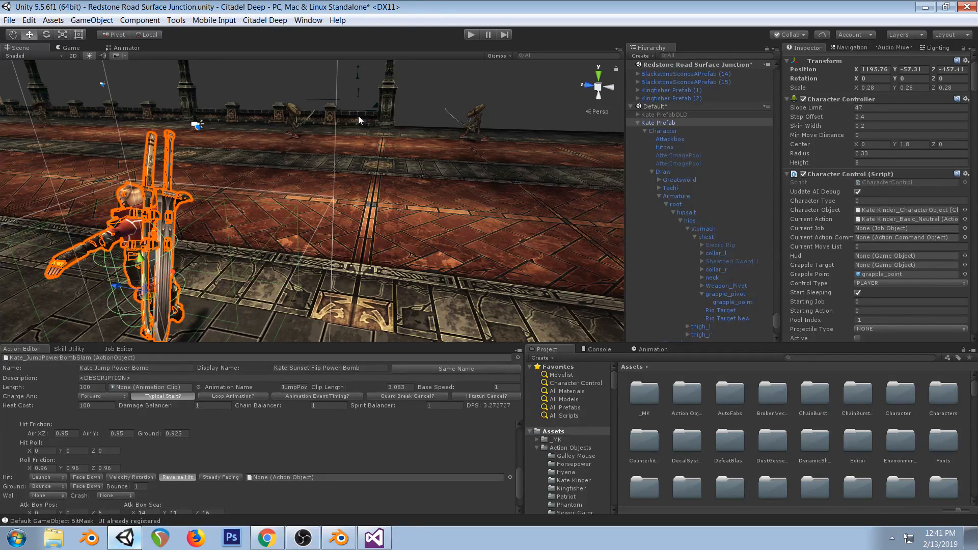
left_click(471, 34)
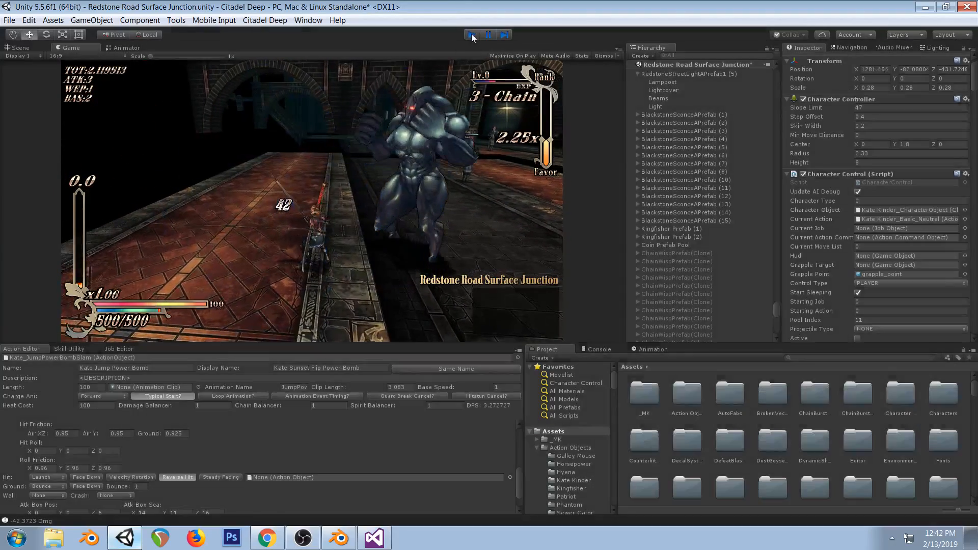
key("ctrl+p")
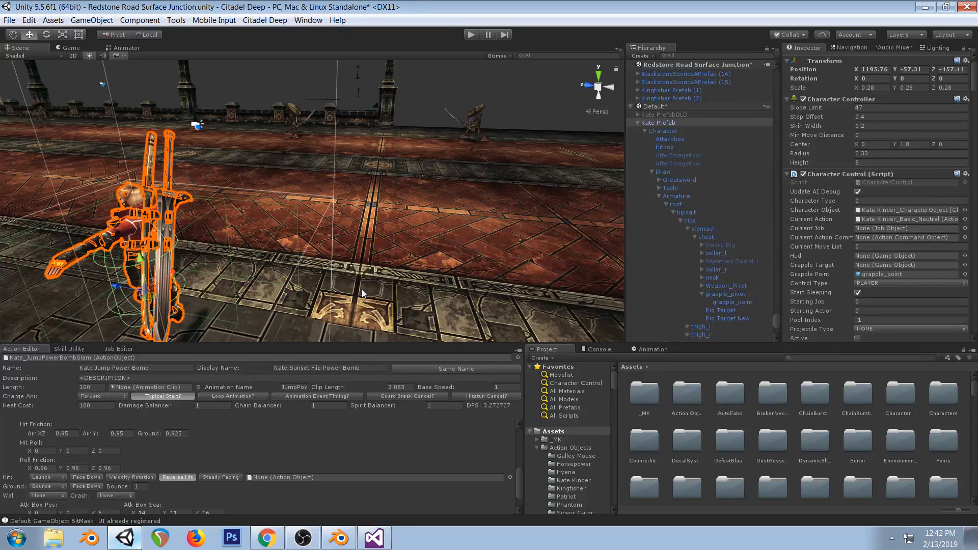
Switch to Blender and scrub the KatePowerBomb action from frame 1 to frame 20 to examine the grapple_pivot motion
left_click(347, 543)
mouse_move(624, 226)
left_mouse_down()
mouse_move(713, 217)
mouse_move(629, 224)
left_mouse_up()
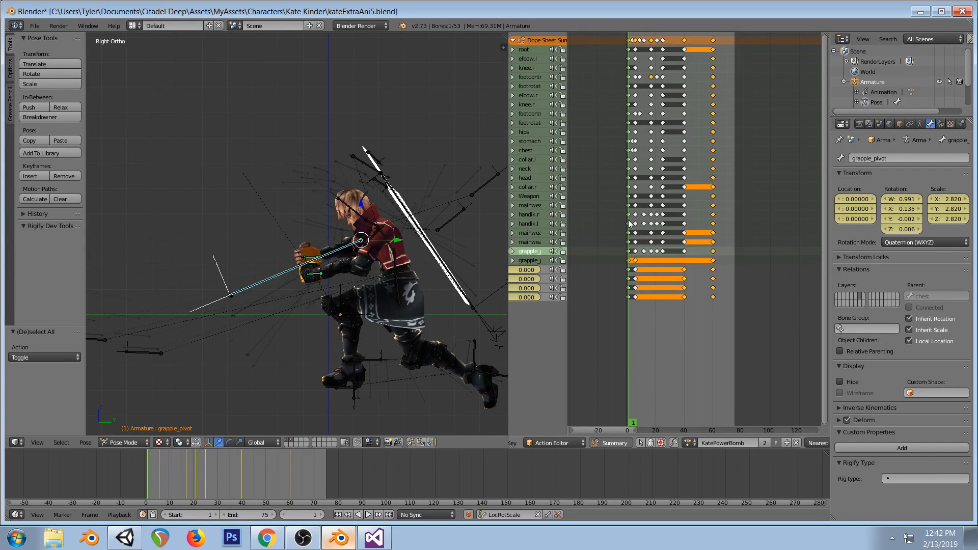
left_click_drag(630, 224, 657, 239)
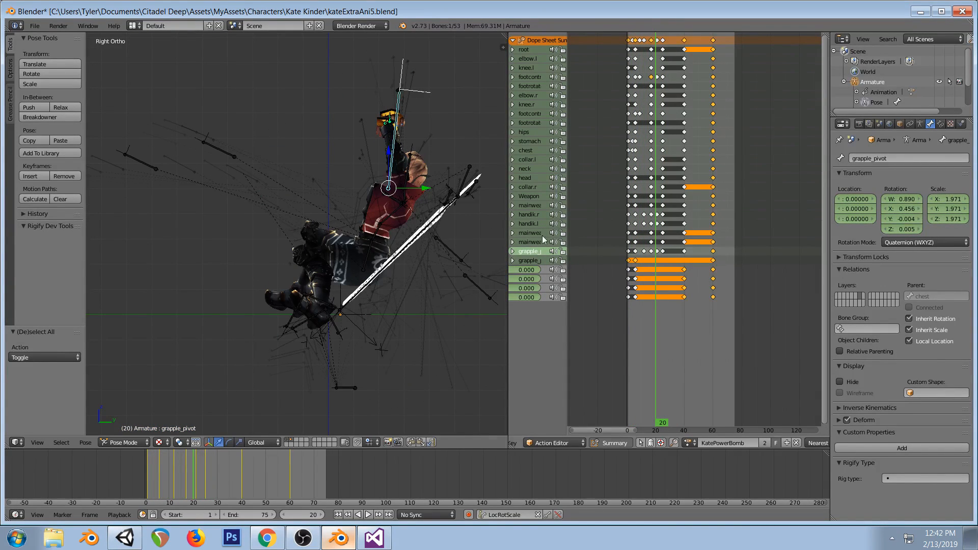
Check the Twitch stream dashboard in Chrome, and return to Unity to view Kate and the surrounding enemies in the scene
left_click(266, 539)
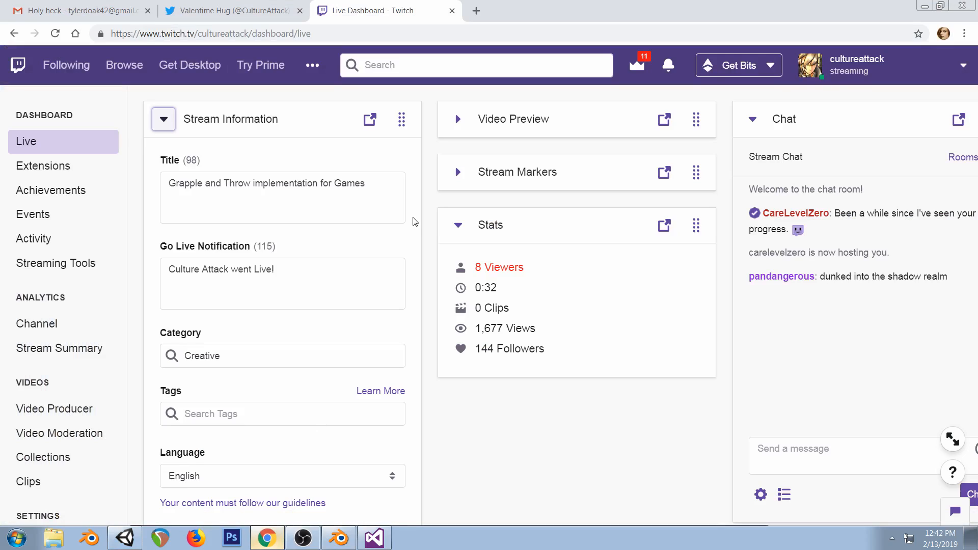
left_click(137, 535)
right_click_drag(375, 188, 453, 141)
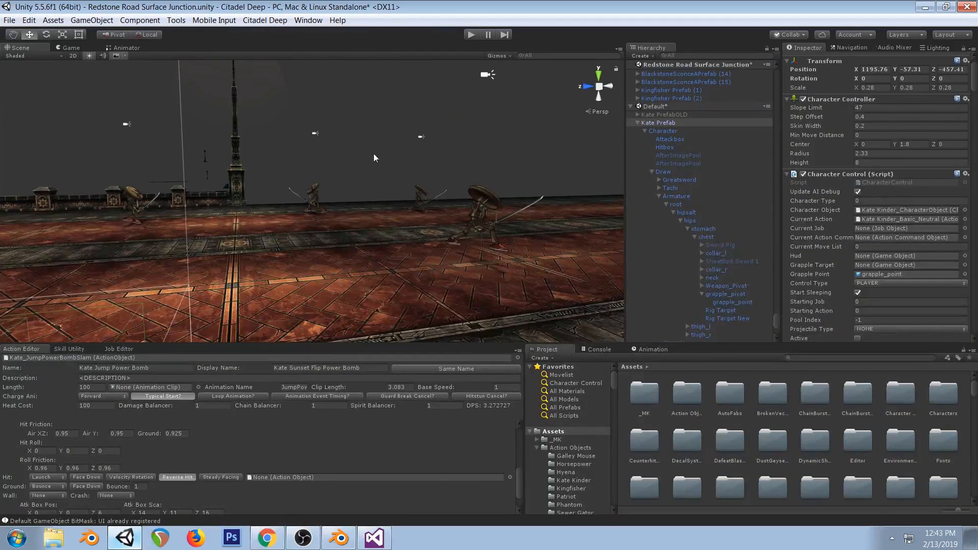
right_click_drag(331, 189, 352, 125)
left_click(317, 84)
right_click_drag(317, 84, 376, 190)
scroll(376, 190, "down", 5)
middle_click_drag(375, 191, 408, 214)
Return to Blender, go to frame 1 and load the KateTutorialSlam action on the armature
left_click(339, 538)
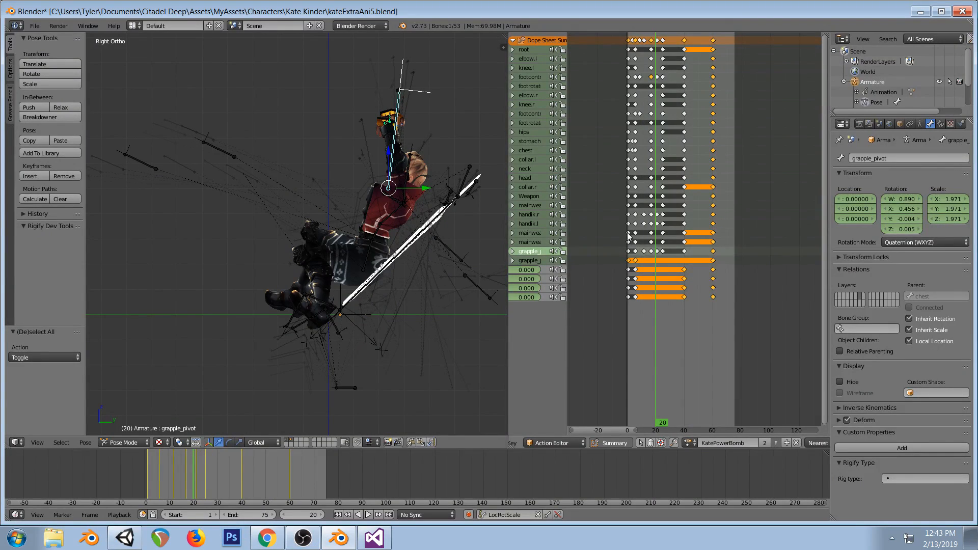
key("shift+Left")
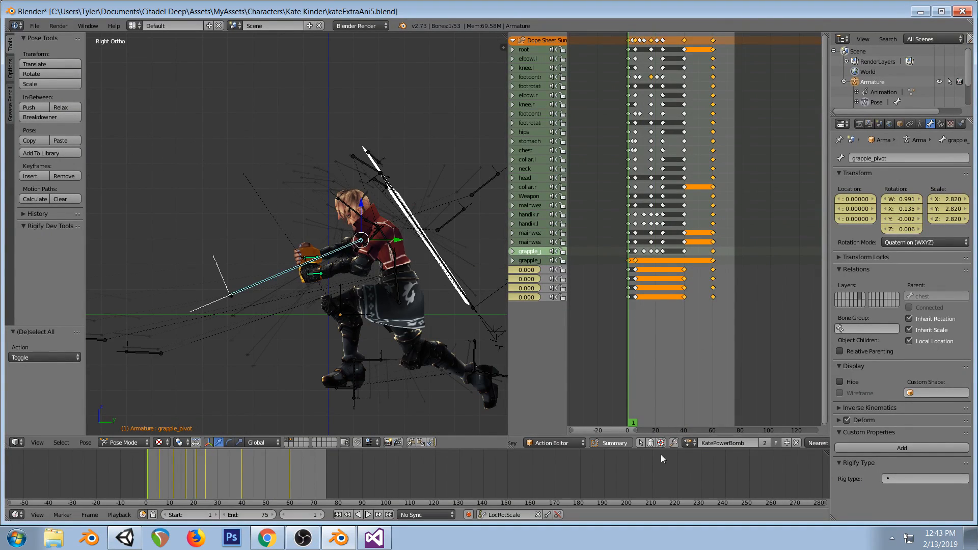
left_click(689, 442)
type("tut")
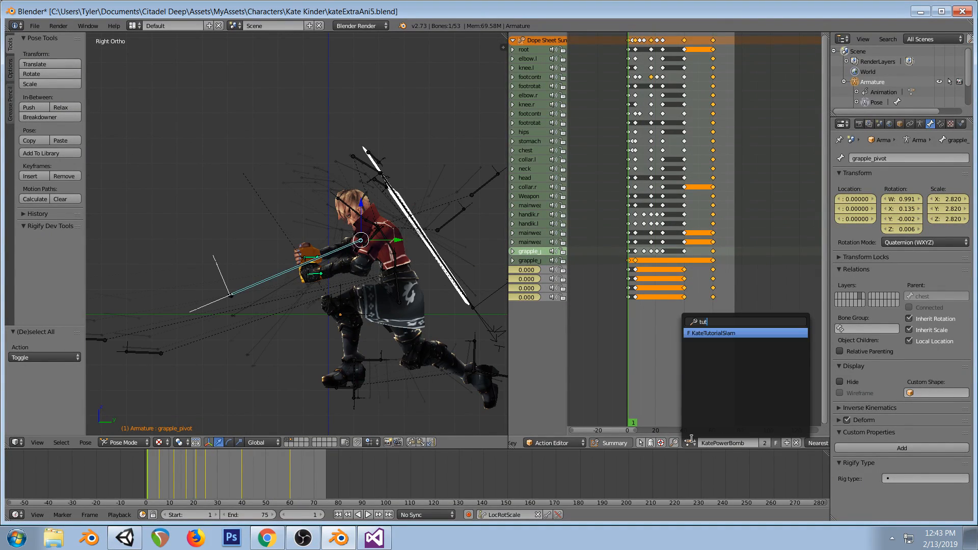
left_click(736, 333)
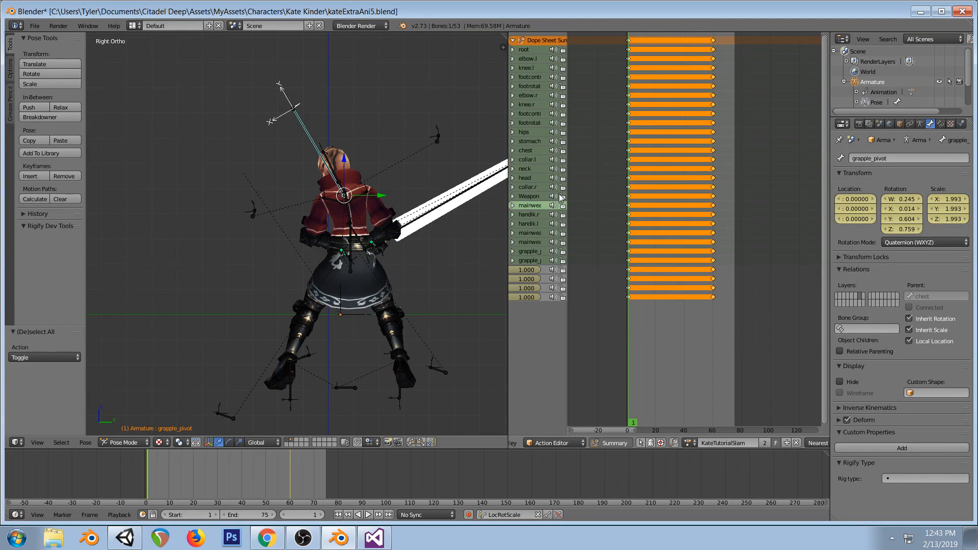
Load the KateSuplex action on the armature and select all of its visible bones to view the starting pose
left_click(691, 442)
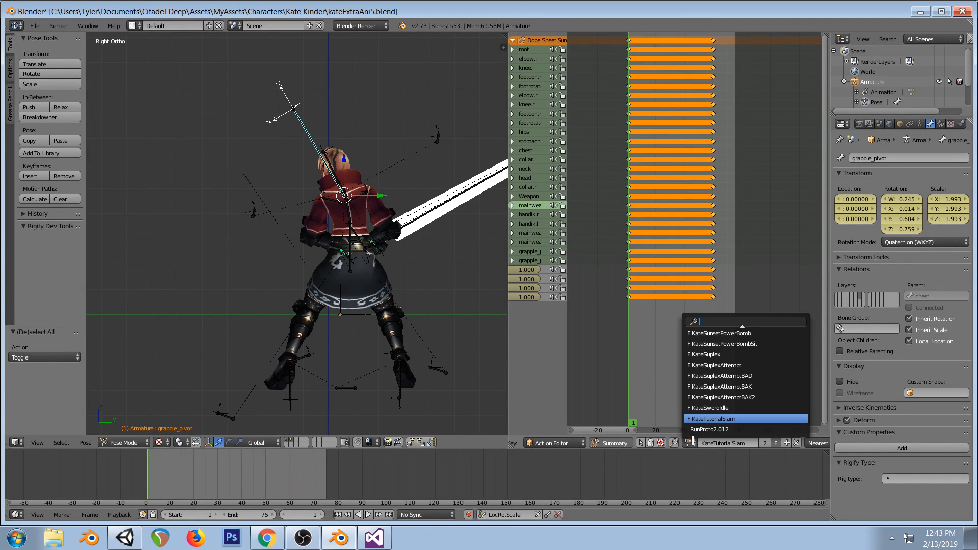
left_click(708, 355)
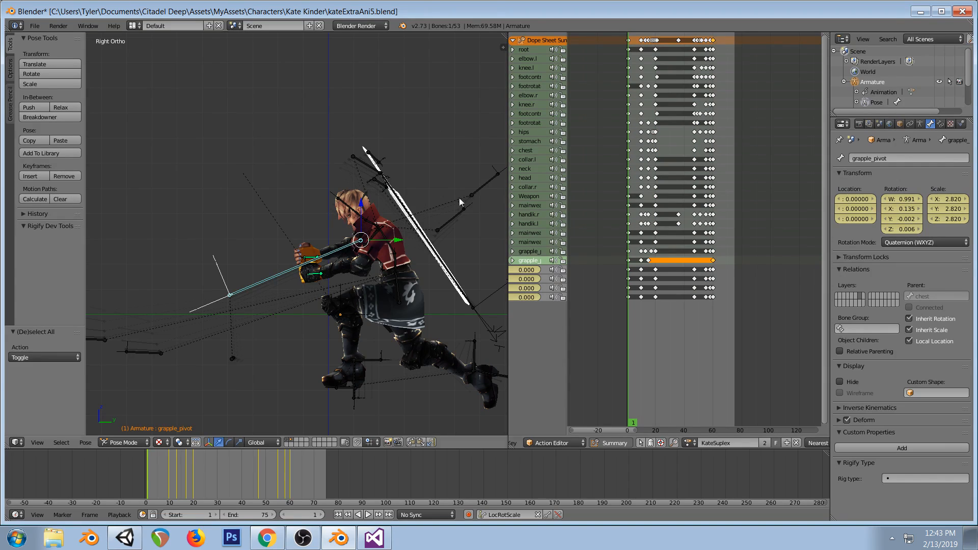
key("a")
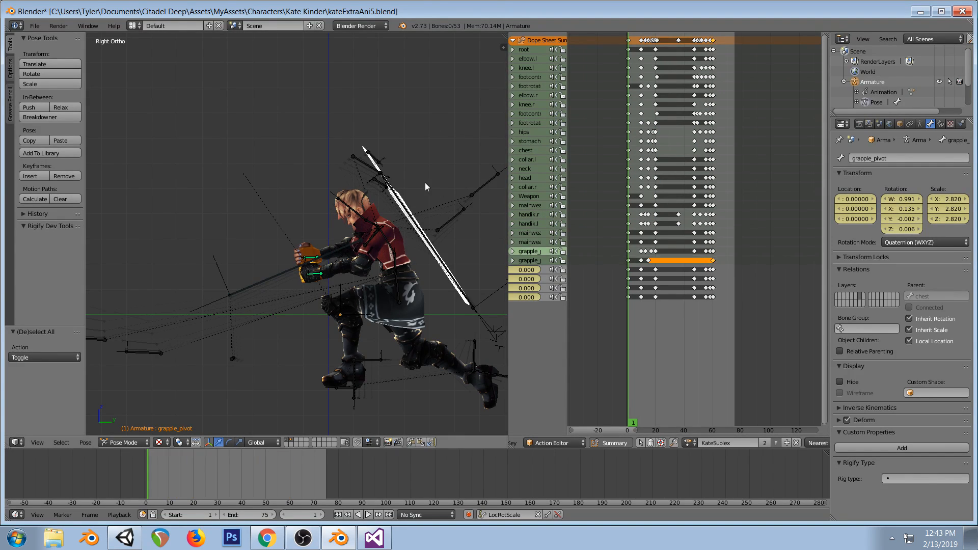
key("a")
middle_click_drag(344, 304, 424, 181)
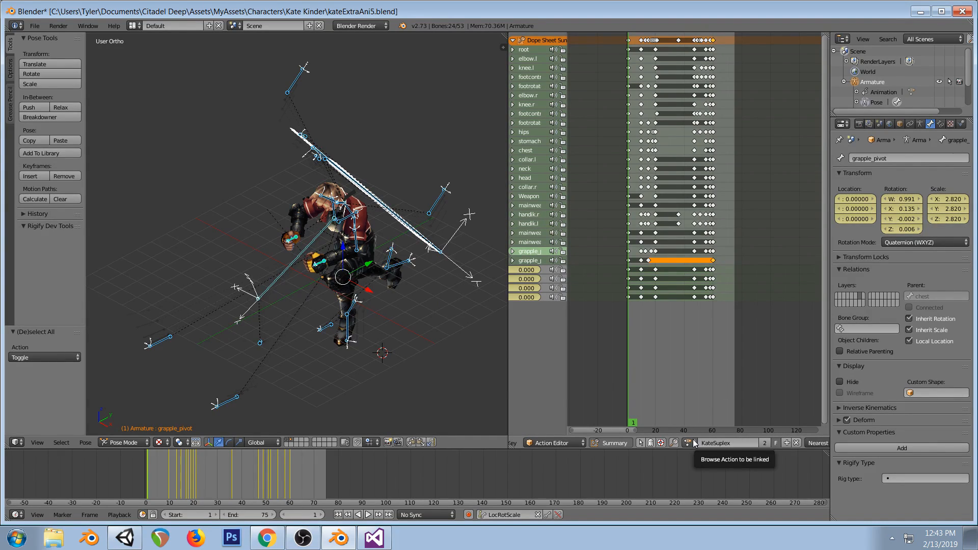
Switch to Unity and run the game again in the Redstone Road Surface Junction scene
left_click(127, 537)
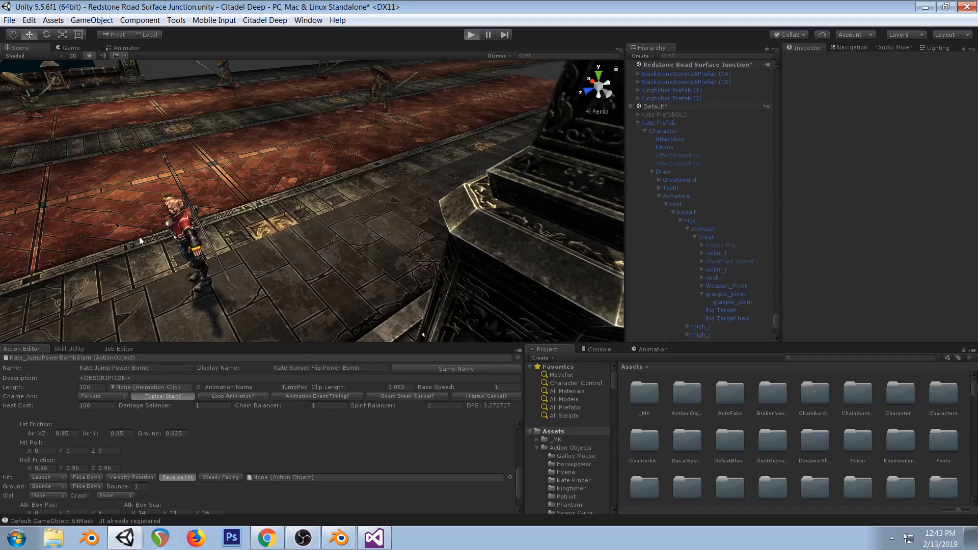
key("ctrl+p")
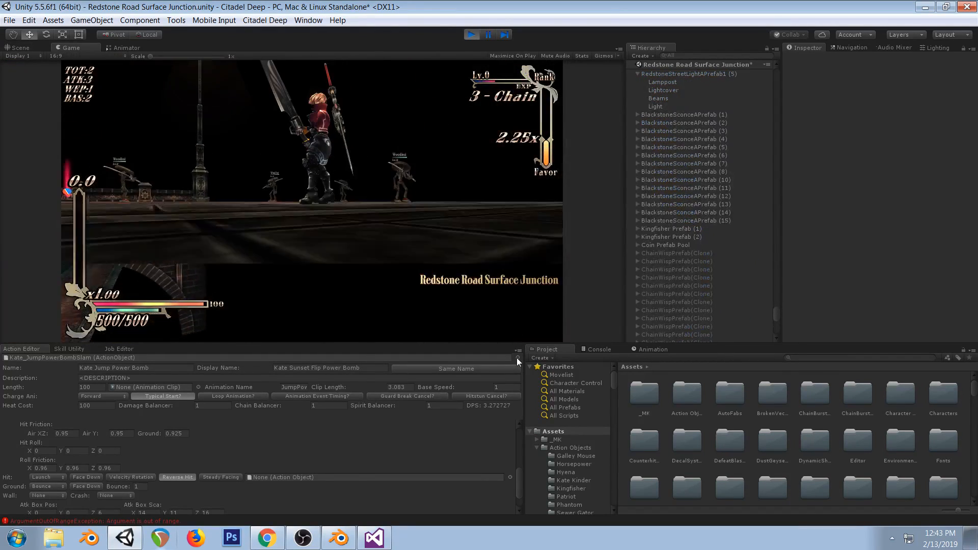
Load the Kate_Shoot action in the Action Editor and assign Kate_SuplexSlam as its hit action object
left_click(516, 358)
type("shoo")
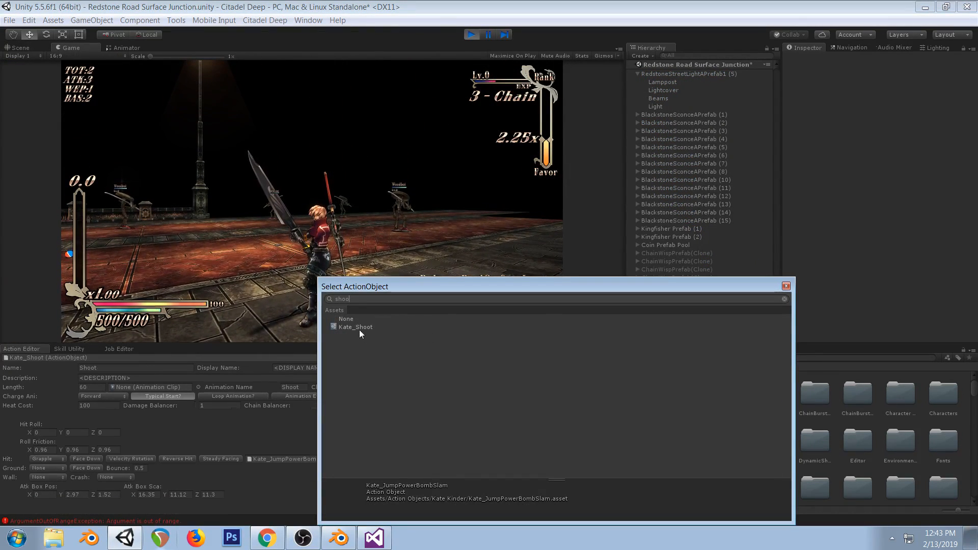
double_click(359, 328)
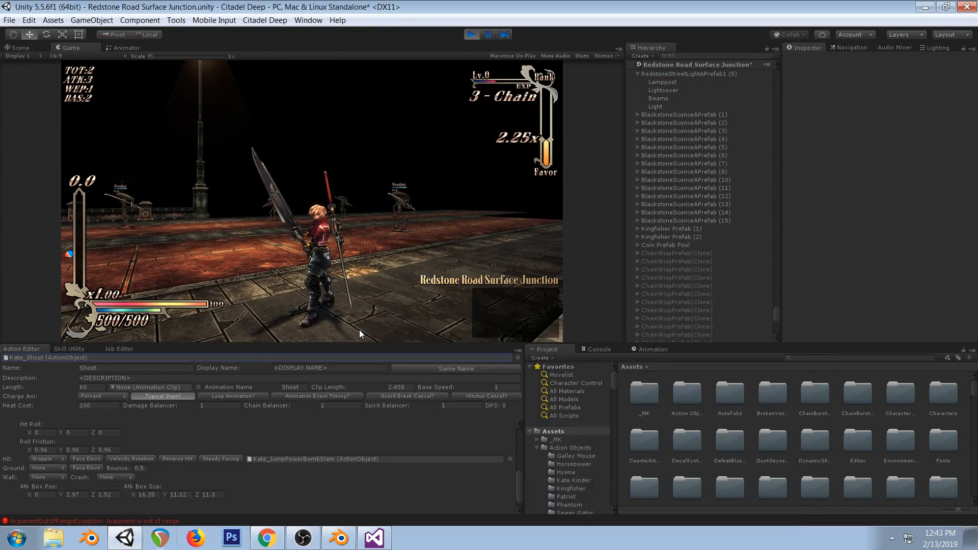
left_click(509, 459)
type("supl")
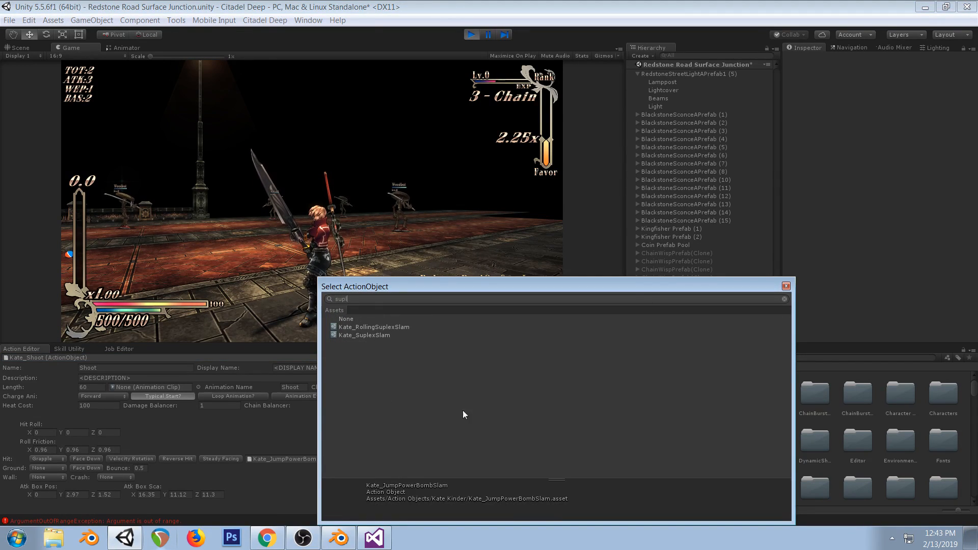
double_click(383, 333)
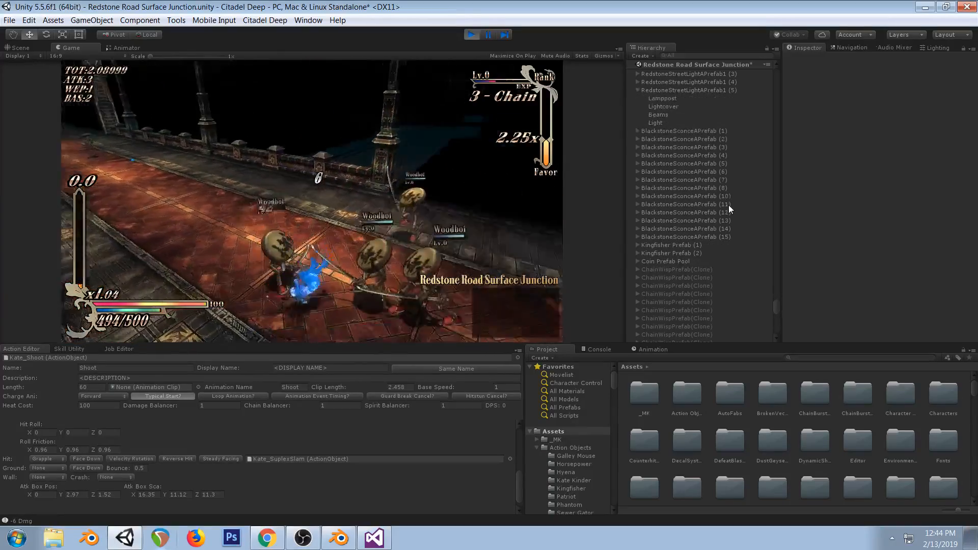
Restart the game in play mode to test the suplex grapple on the enemies, and exit play mode
left_click(470, 35)
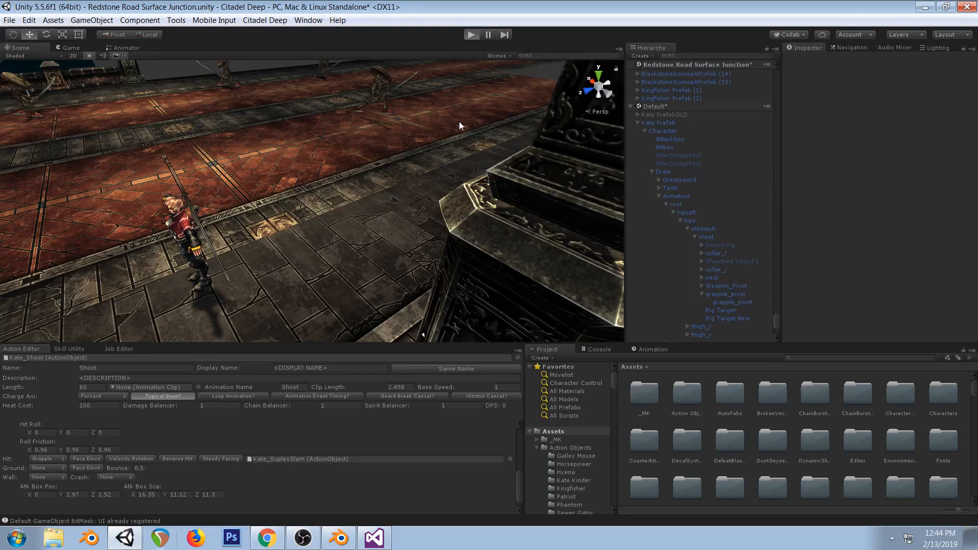
key("ctrl+p")
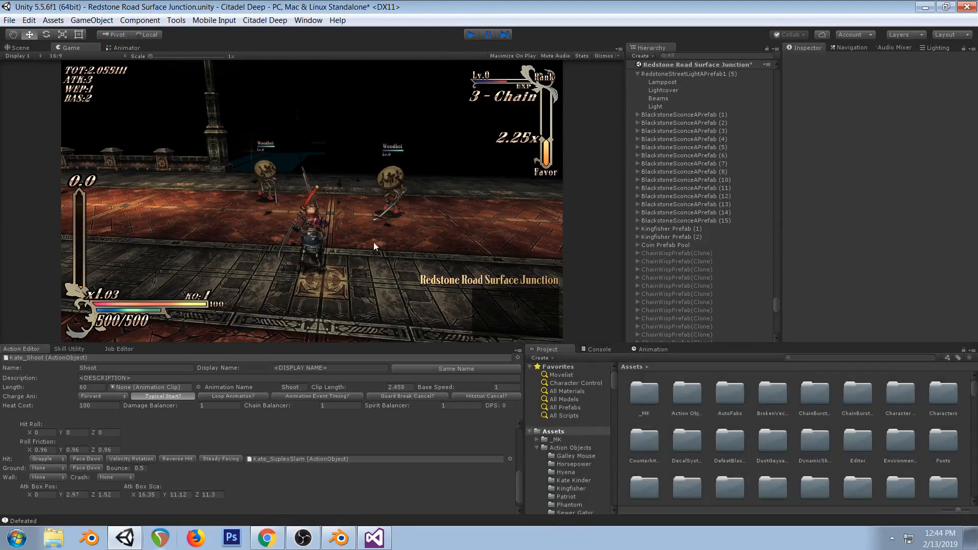
key("ctrl+p")
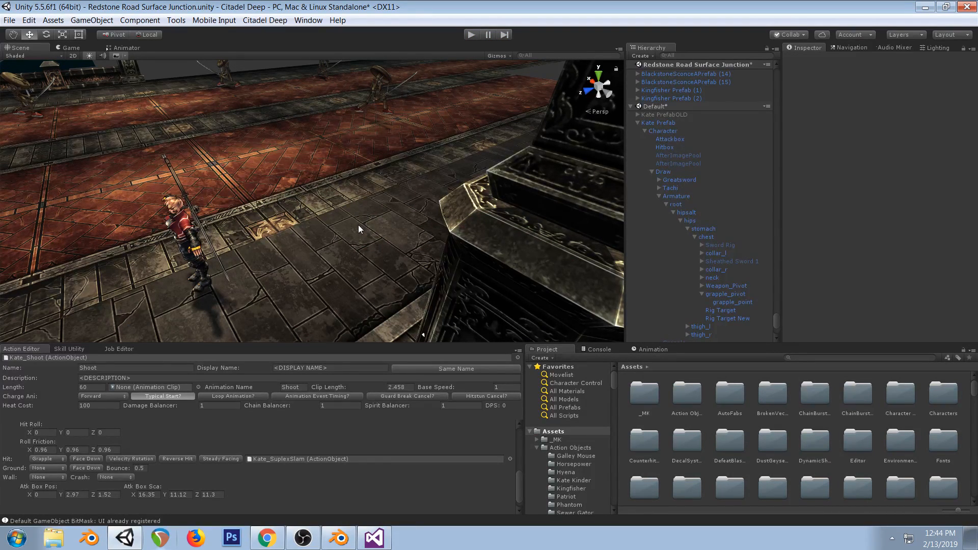
left_click(517, 357)
left_click(786, 286)
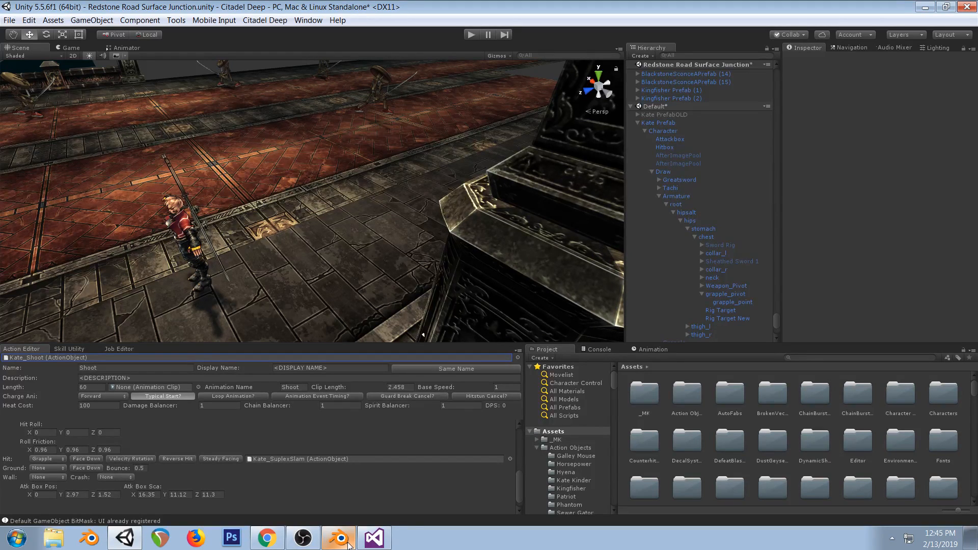
Switch to Blender and load the KateTutorialSlam action for the character's armature
left_click(333, 537)
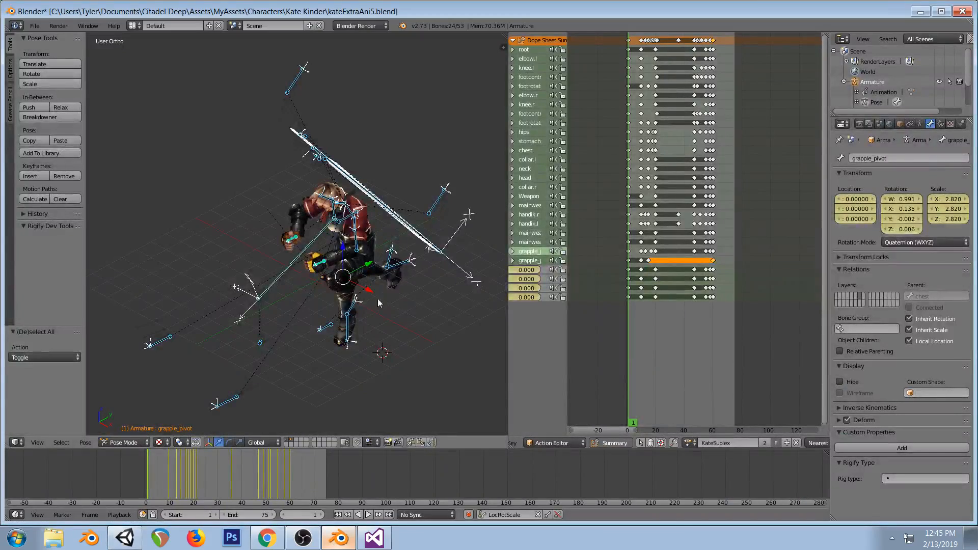
left_click(264, 540)
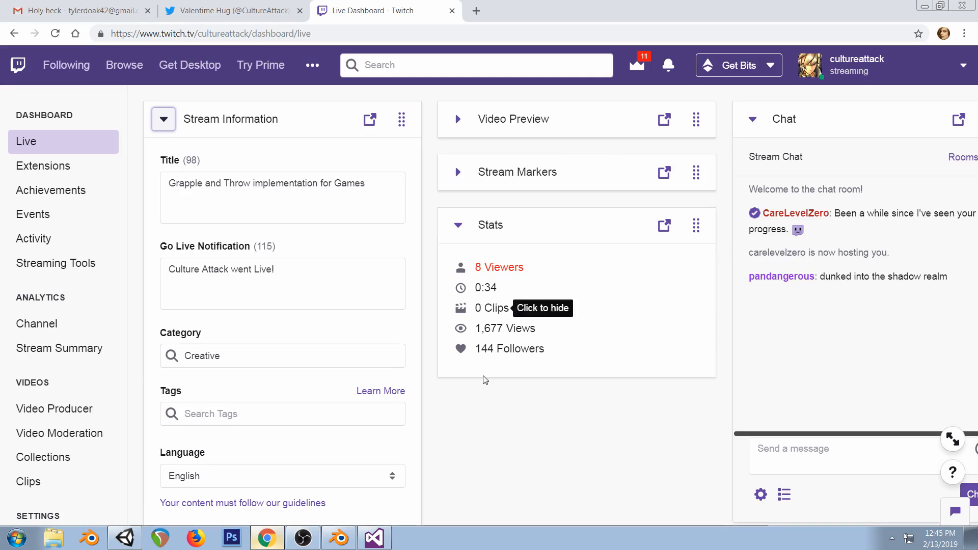
left_click(338, 537)
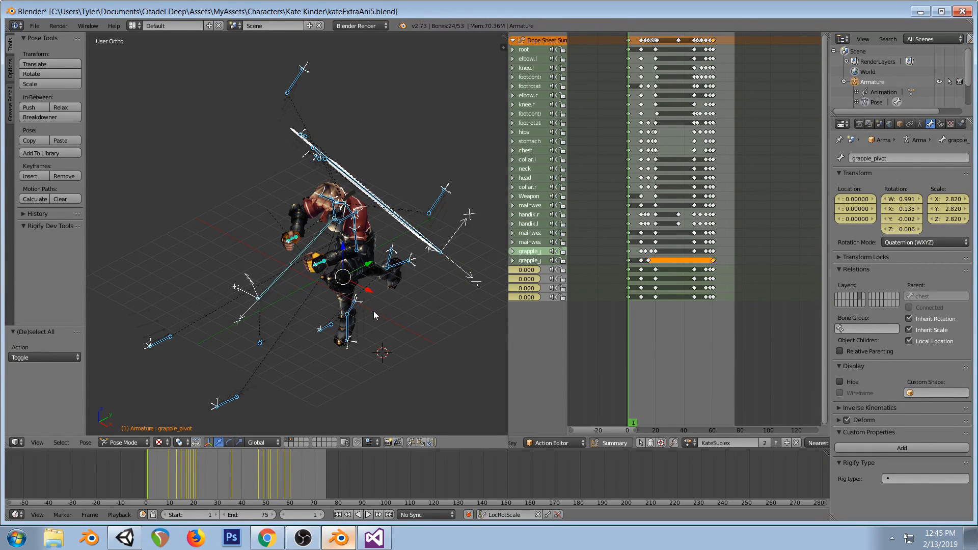
key("KP_3")
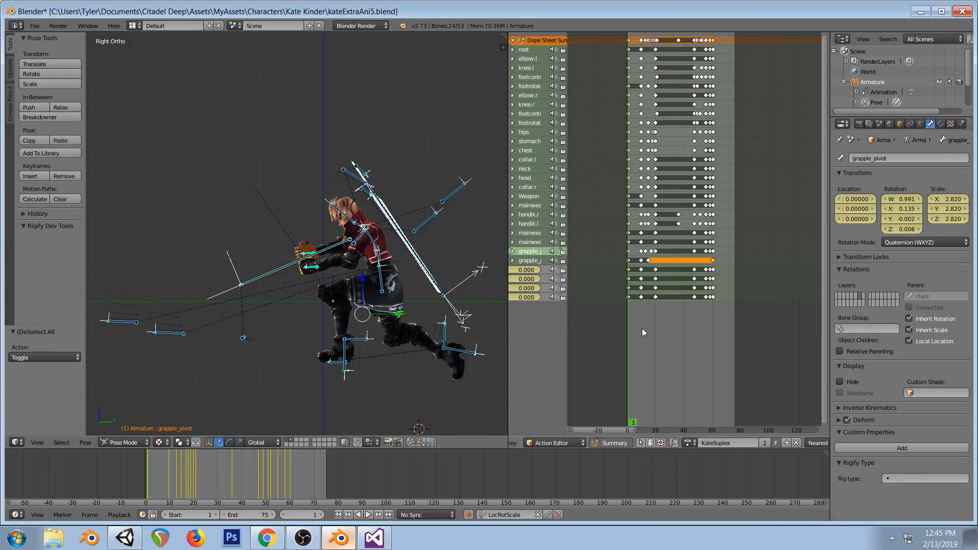
left_click(687, 443)
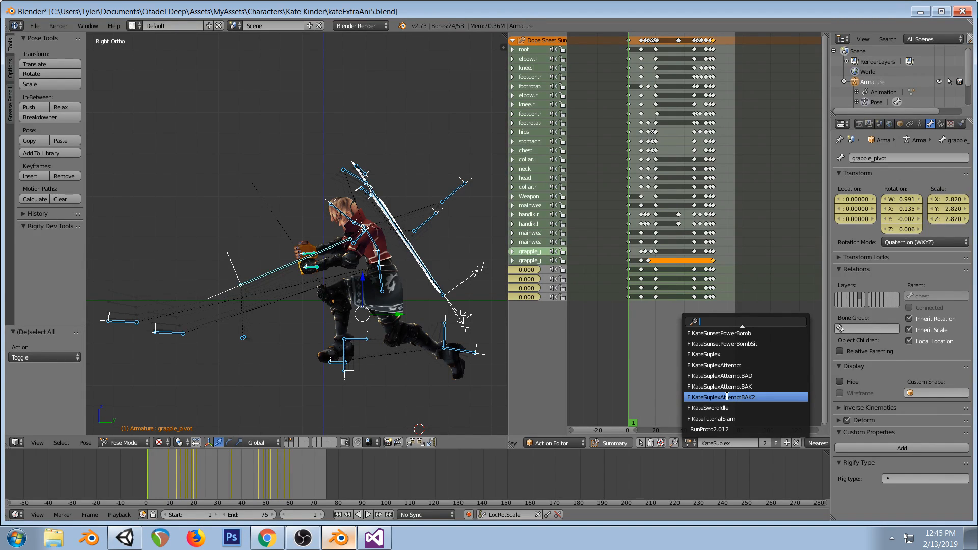
scroll(727, 396, "up", 10)
scroll(727, 396, "down", 2)
type("tu")
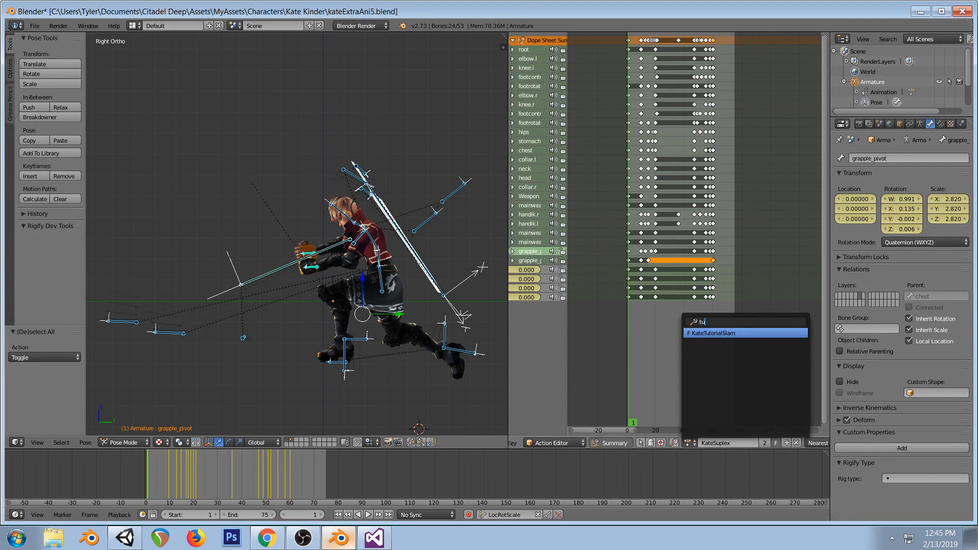
left_click(724, 334)
Paste the copied KateSuplex starting pose at frame 1 and insert LocRotScale keyframes for all bones
key("ctrl+v")
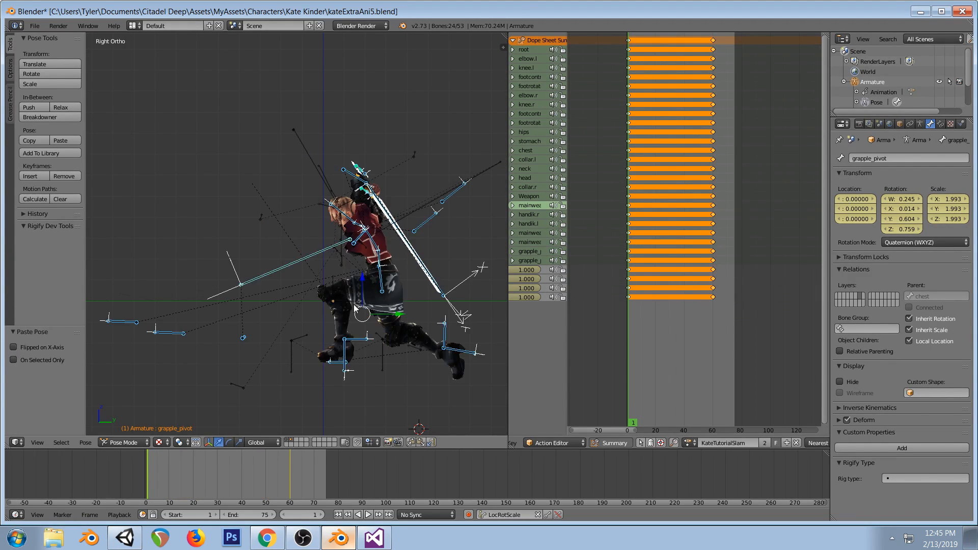
key("i")
key("a")
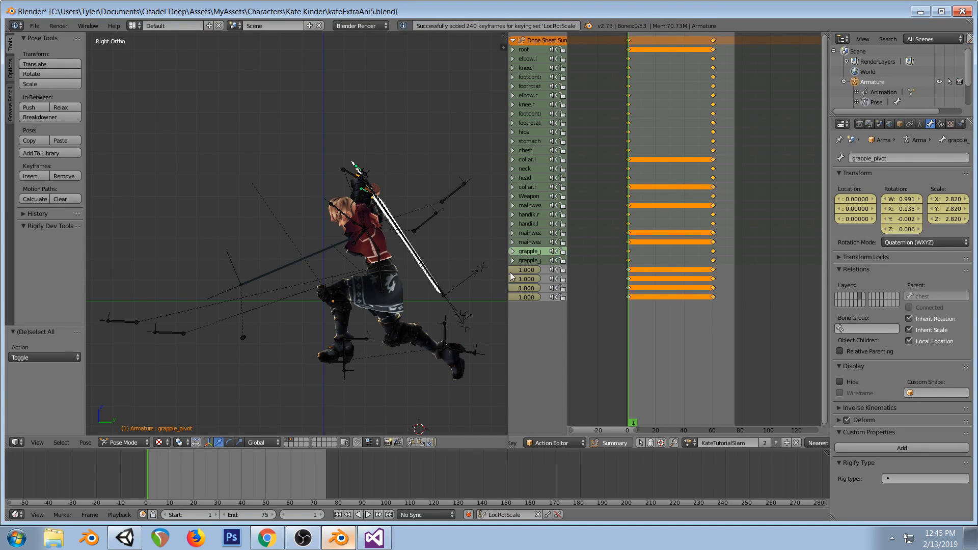
Widen the dope sheet area and set the four influence channels to 0 at frame 1
left_click_drag(508, 270, 504, 297)
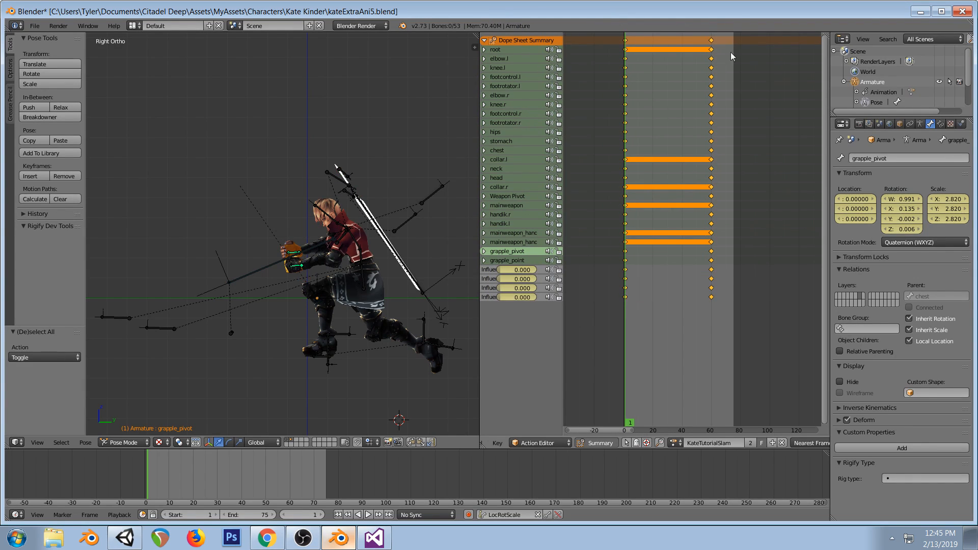
middle_click_drag(417, 180, 379, 192, "shift")
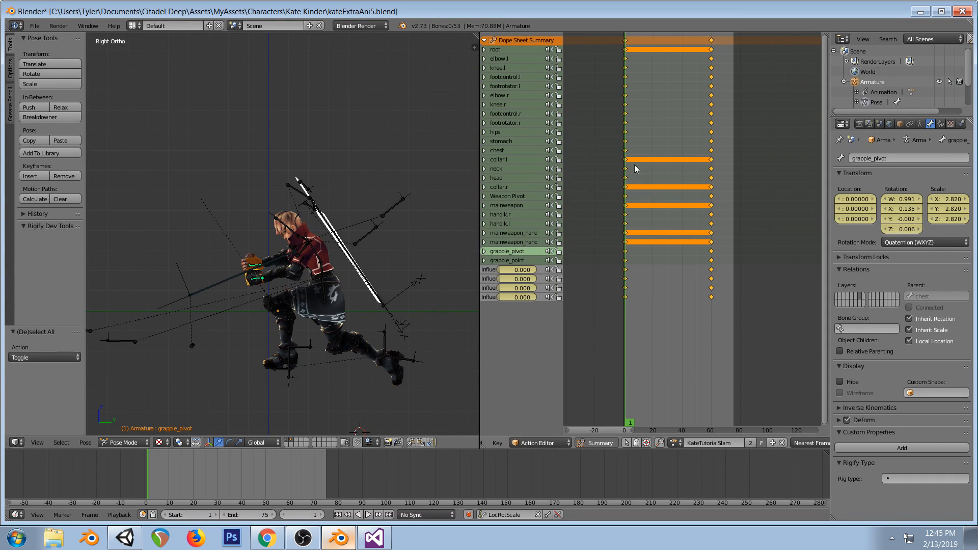
scroll(637, 166, "up", 4)
middle_click_drag(652, 170, 709, 171)
middle_click_drag(252, 237, 334, 282)
key("KP_3")
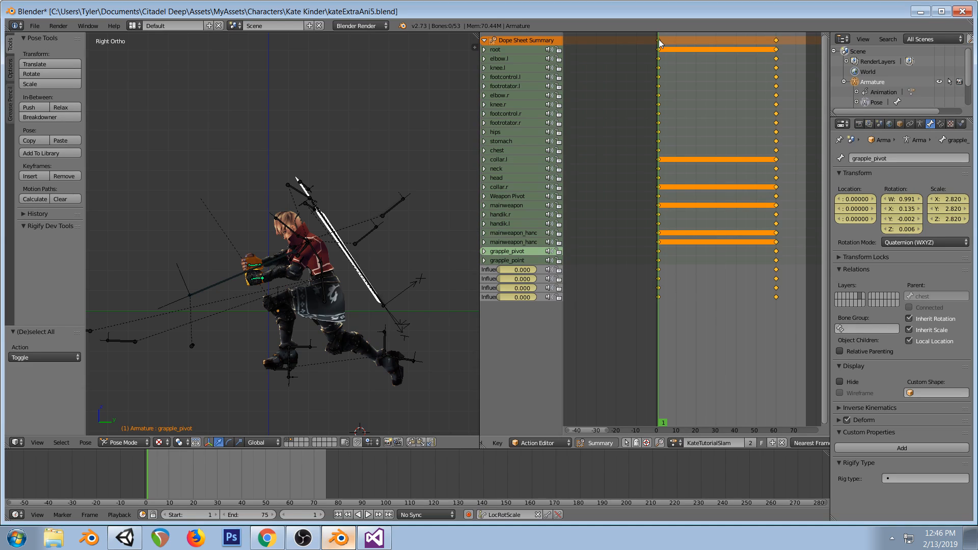
Load the KateSuplex action and copy the whole armature's pose at frame 10
left_click(676, 443)
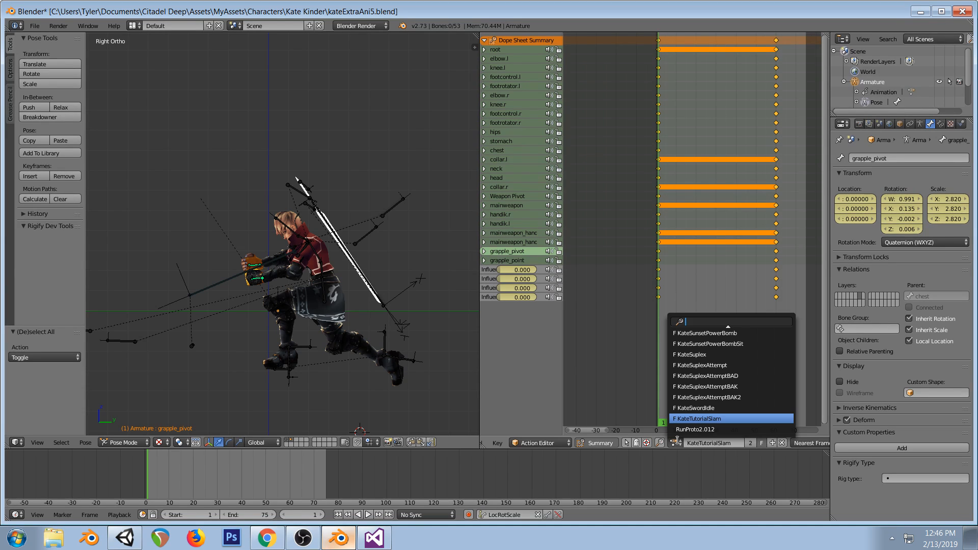
left_click(707, 354)
left_click(667, 242)
left_click_drag(666, 239, 676, 240)
key("a")
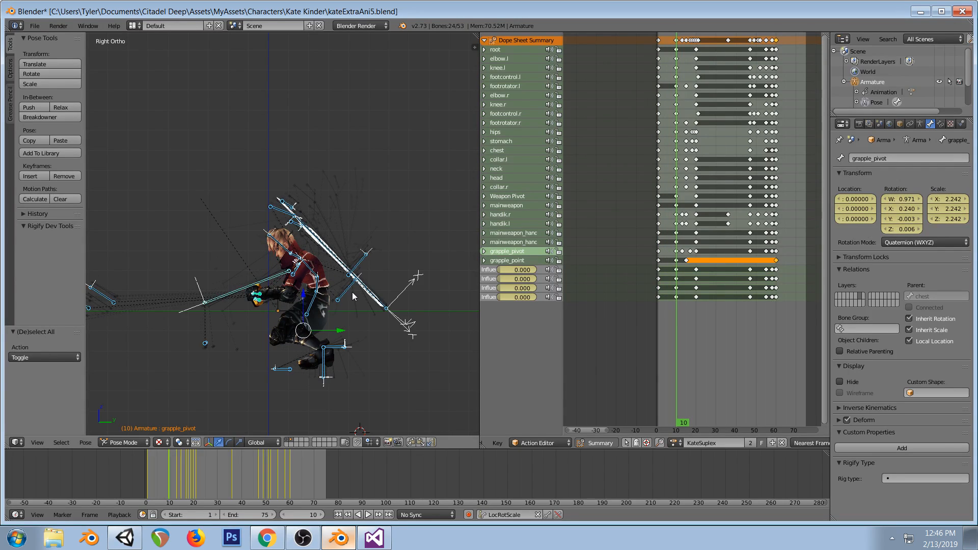
key("a")
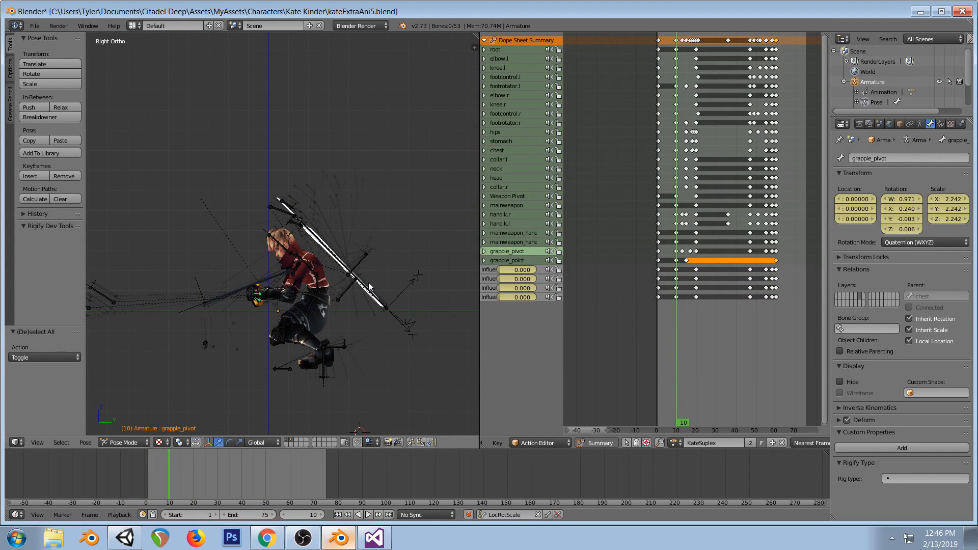
Return the armature to the KateTutorialSlam action
key("KP_1")
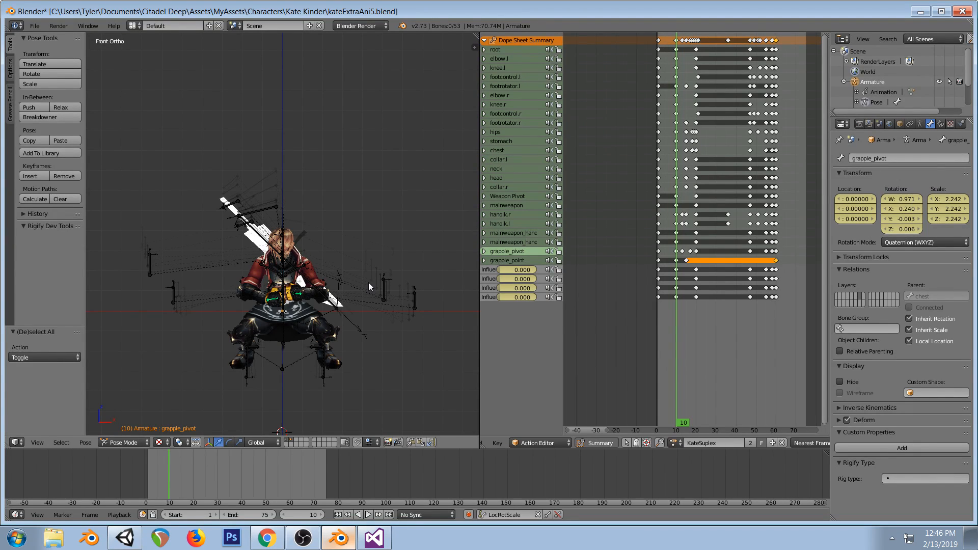
left_click(673, 442)
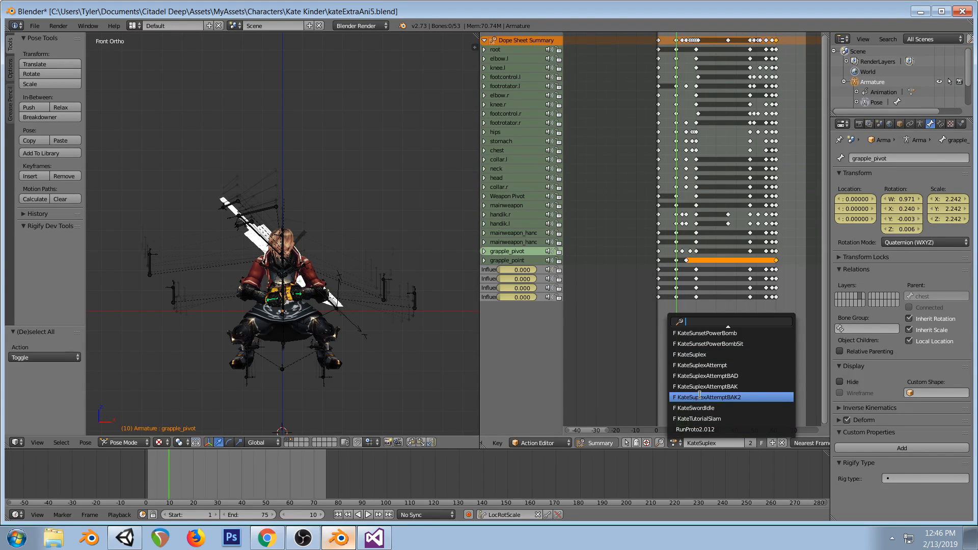
type("tut")
key("Return")
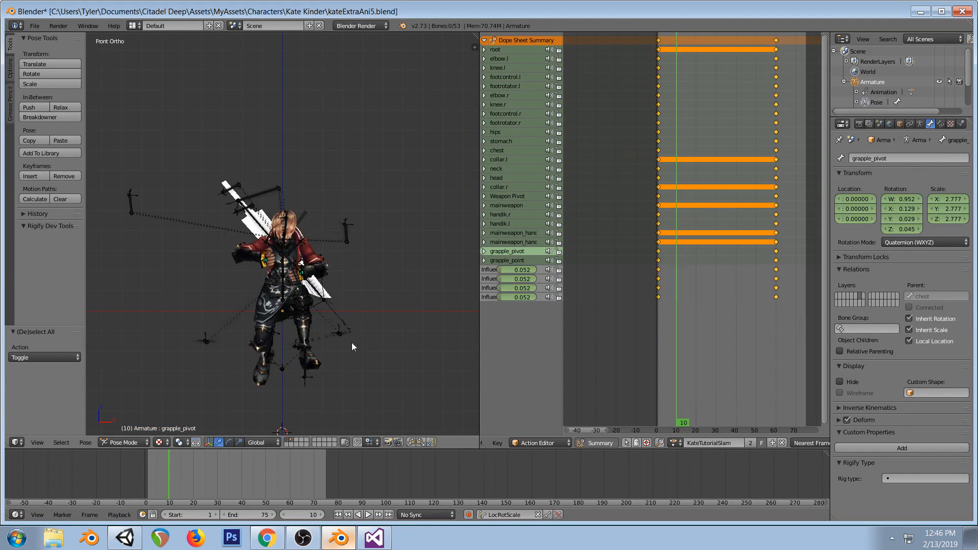
key("KP_3")
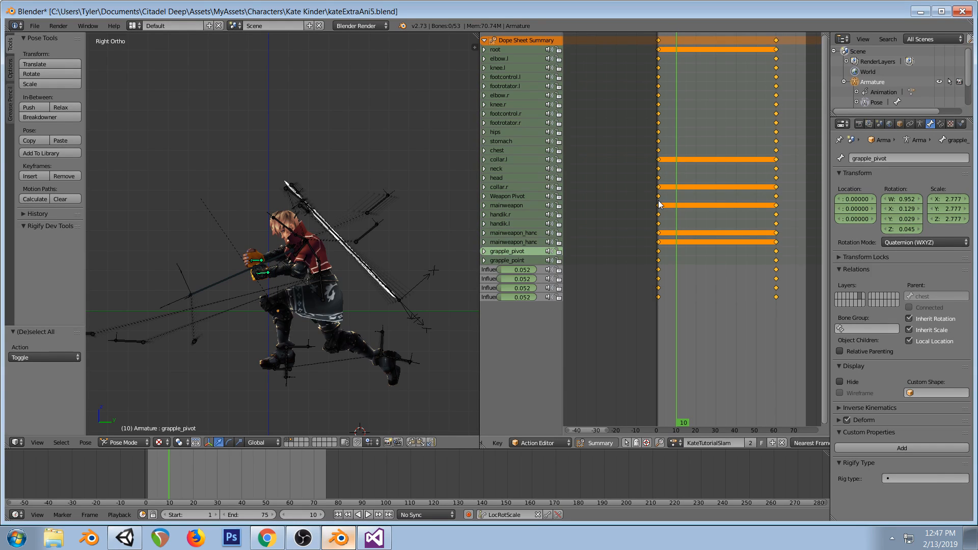
Paste the copied crouching pose at frame 10 and insert LocRotScale keyframes for all bones
mouse_move(659, 203)
left_mouse_down()
mouse_move(685, 199)
mouse_move(659, 202)
mouse_move(676, 197)
left_mouse_up()
key("a")
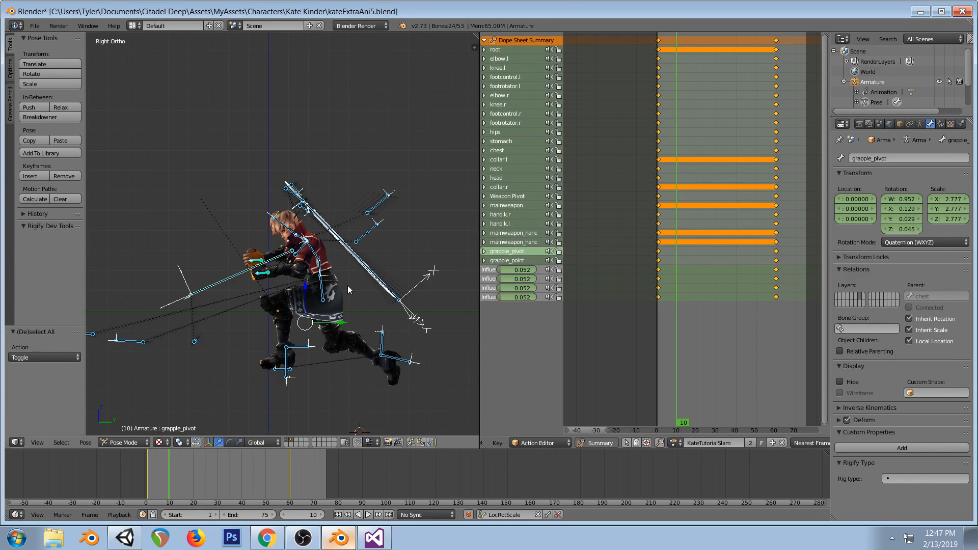
key("ctrl+v")
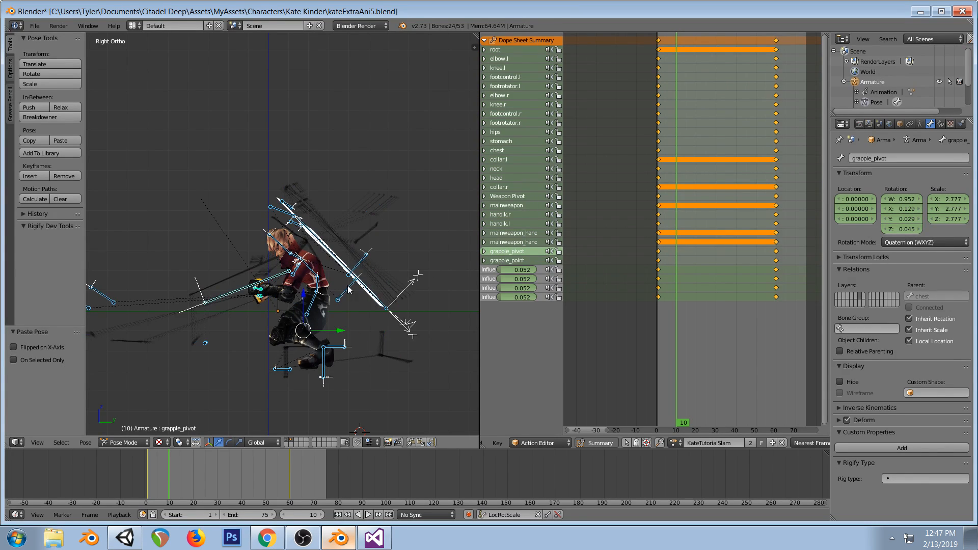
key("i")
key("a")
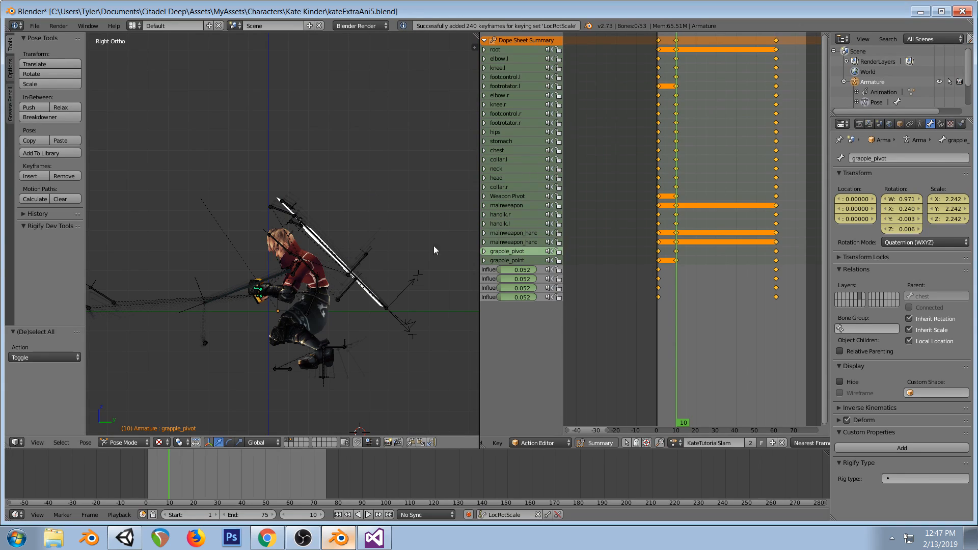
Move the crouching pose's keyframe column from frame 10 to frame 8 and set the current frame to 8
left_click(676, 40)
key("g")
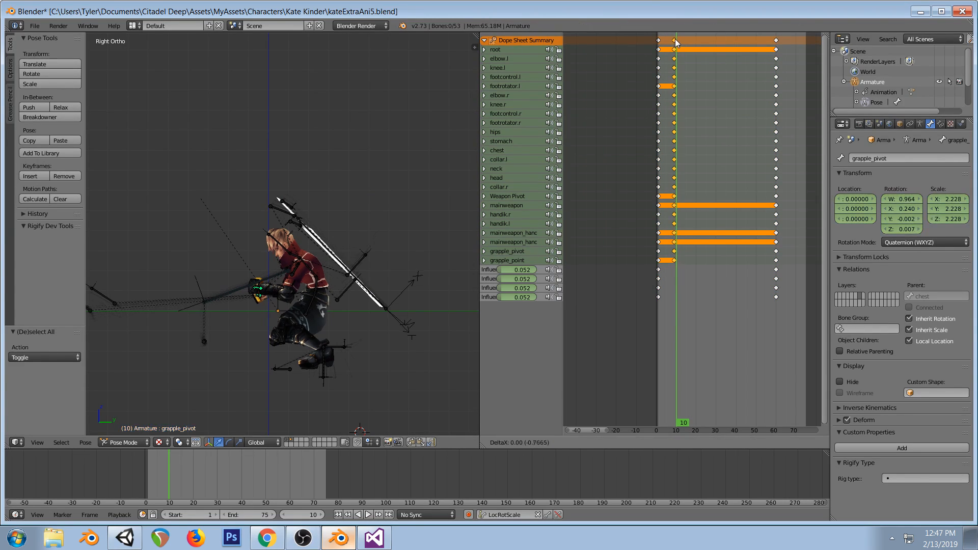
left_click(673, 39)
key("Left")
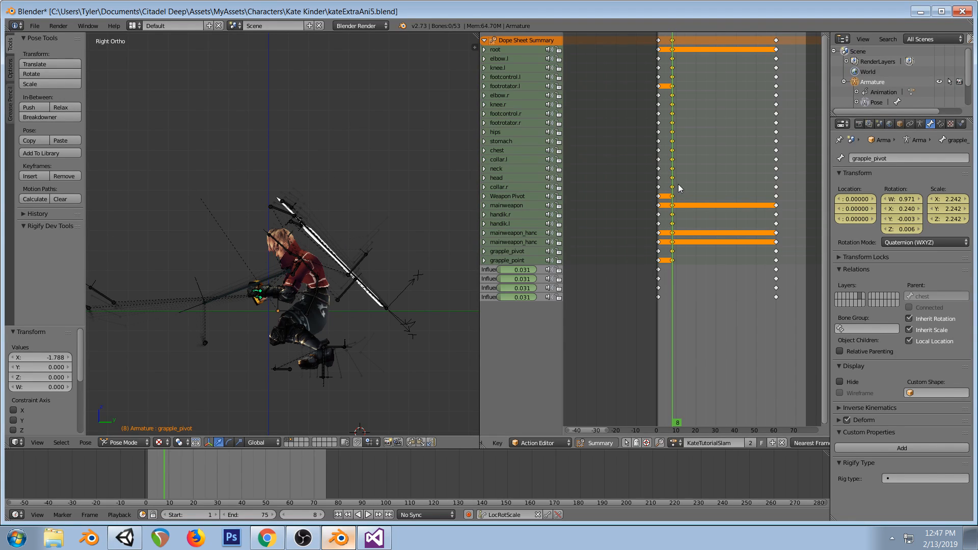
Duplicate the crouching pose's keyframes from frame 8 to frame 14 to hold the pose
left_click(673, 39)
key("shift+d")
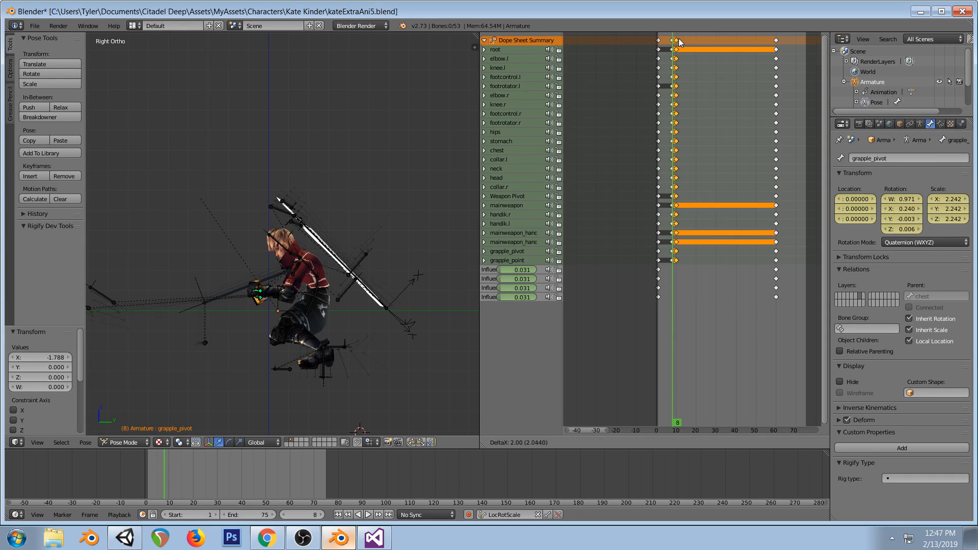
left_click(686, 38)
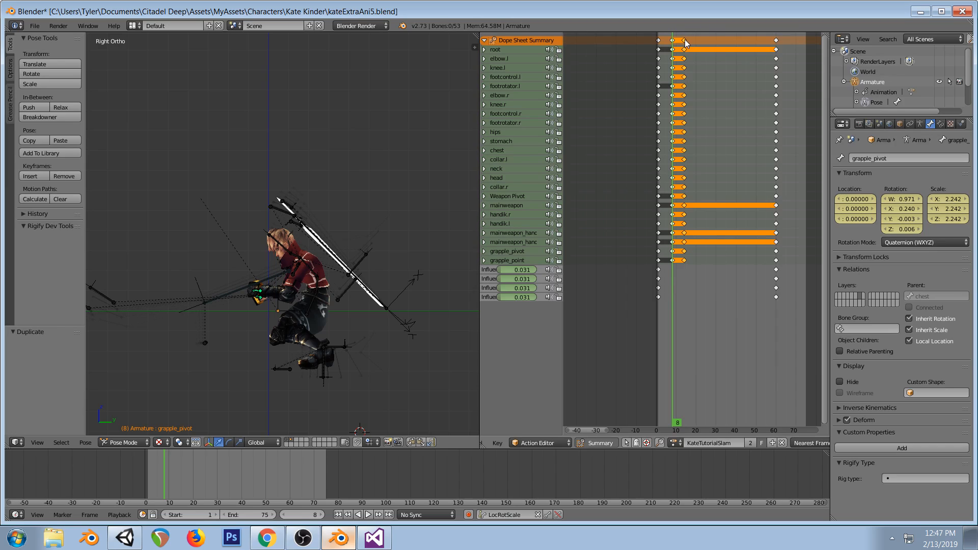
left_click(683, 39)
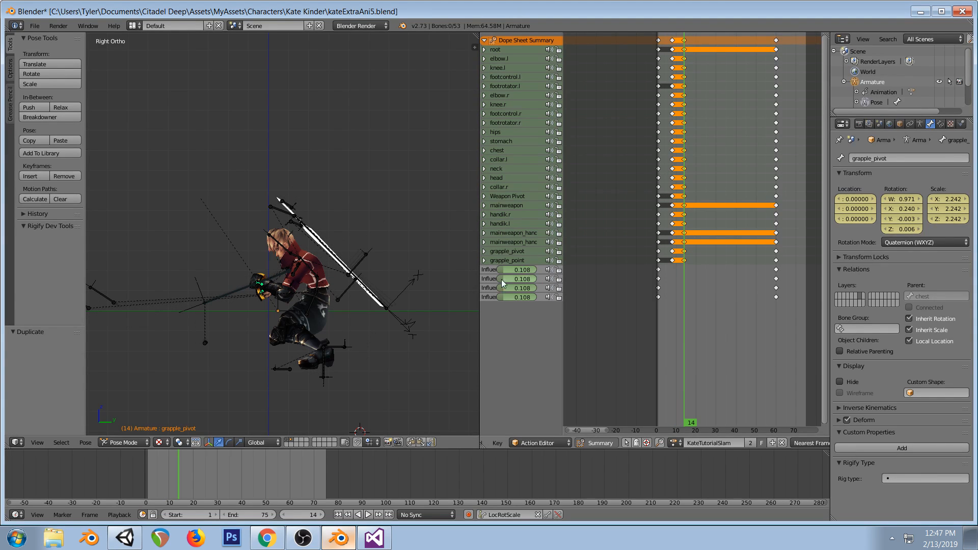
Duplicate the four constraint influence keyframes from frame 1 to about frame 53
left_click_drag(650, 266, 686, 262)
right_click(658, 269)
right_click(658, 279, "shift")
right_click(658, 288, "shift")
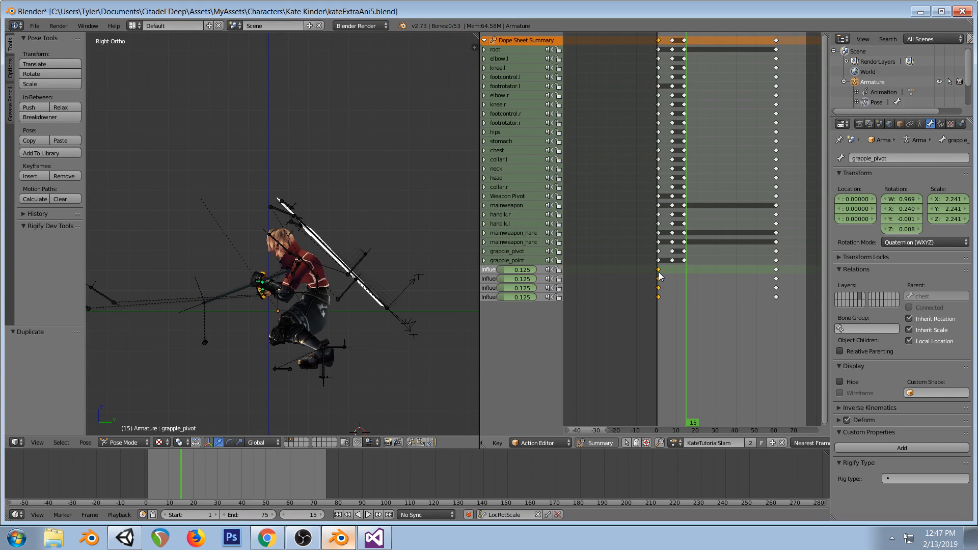
key("shift+Left")
key("shift+d")
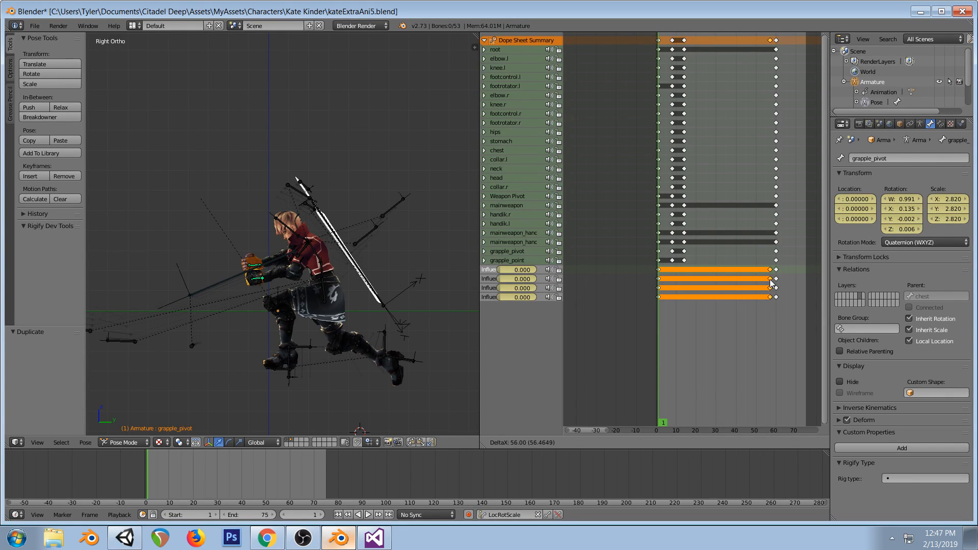
left_click(762, 283)
Try raising the hips bone about 2.08 units along Z at frame 14 and tilting it forward
mouse_move(665, 245)
left_mouse_down()
mouse_move(776, 247)
mouse_move(672, 245)
mouse_move(684, 245)
left_mouse_up()
right_click(314, 304)
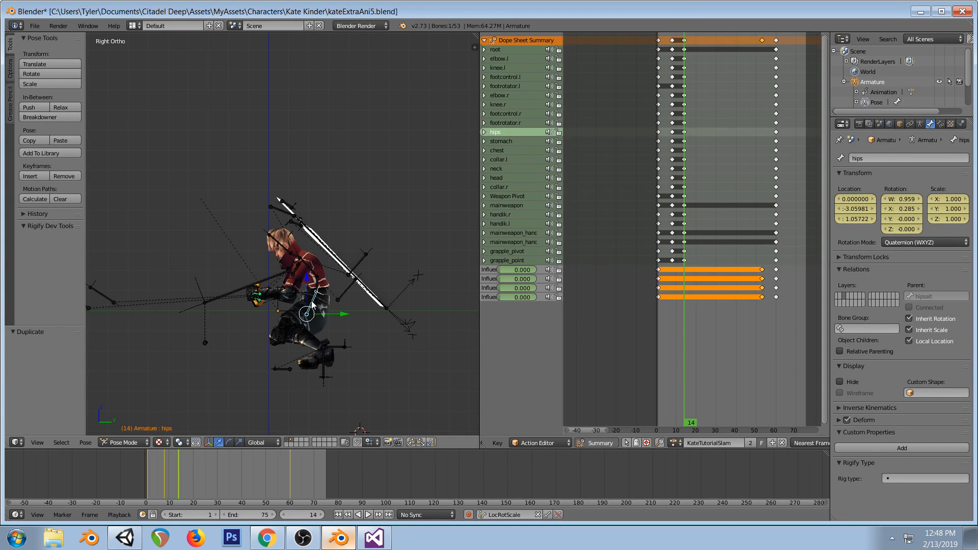
key("g")
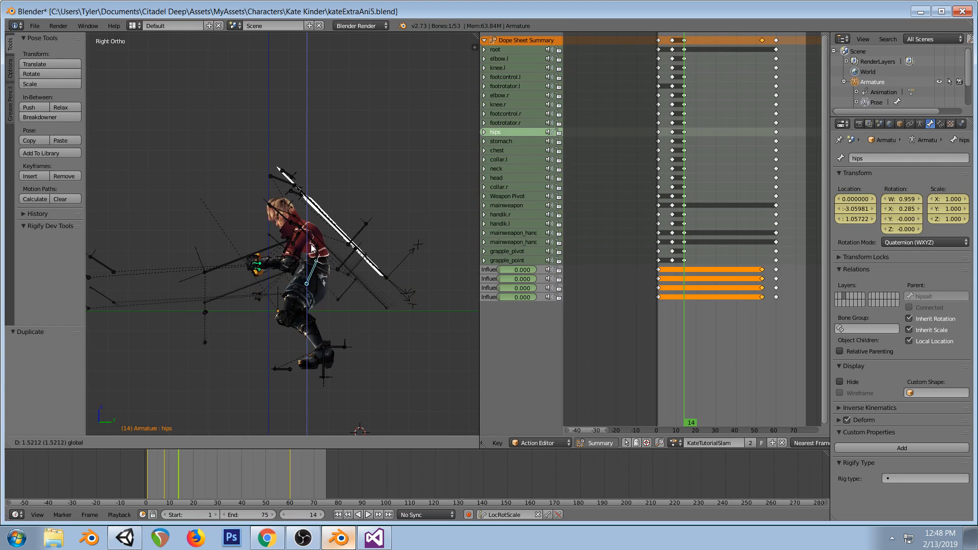
left_click(316, 238)
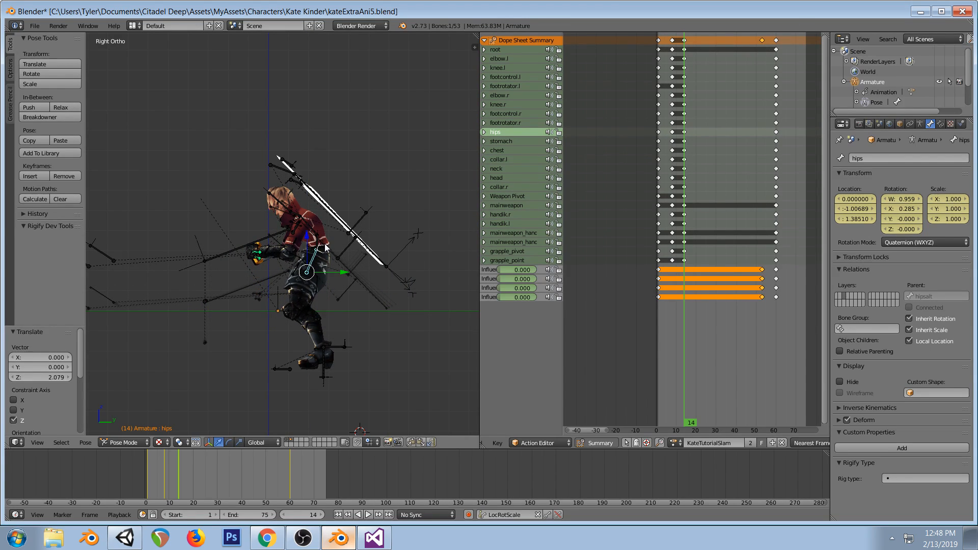
key("r")
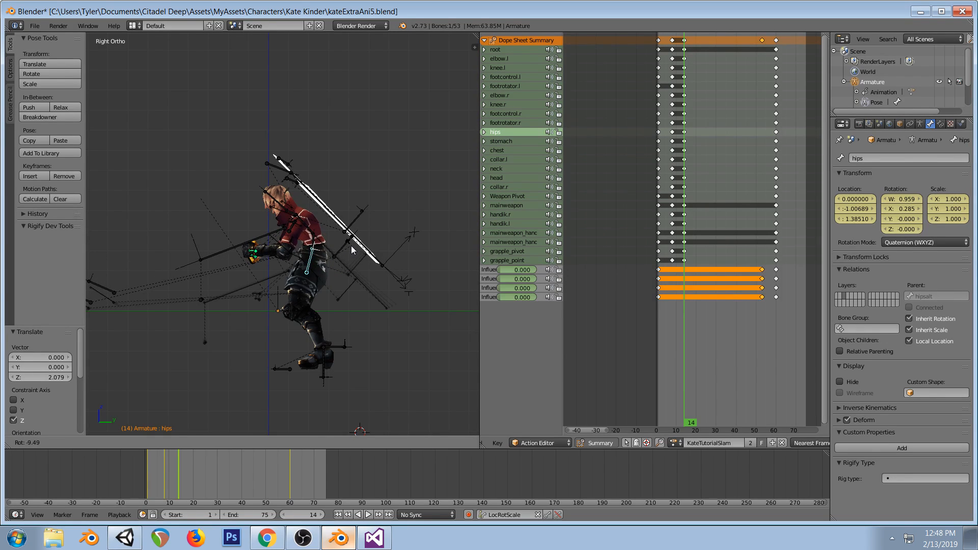
left_click(352, 246)
Try bending the torso further forward by alternately rotating the stomach and hips bones, with rotations between about -11.5° and -14.3°
right_click(312, 237)
key("r")
left_click(343, 237)
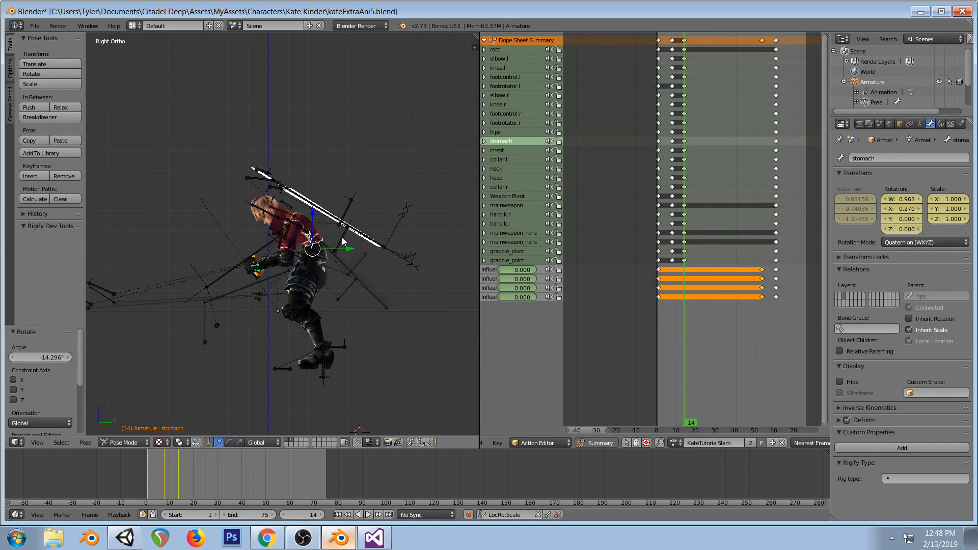
right_click(309, 257)
key("r")
left_click(317, 249)
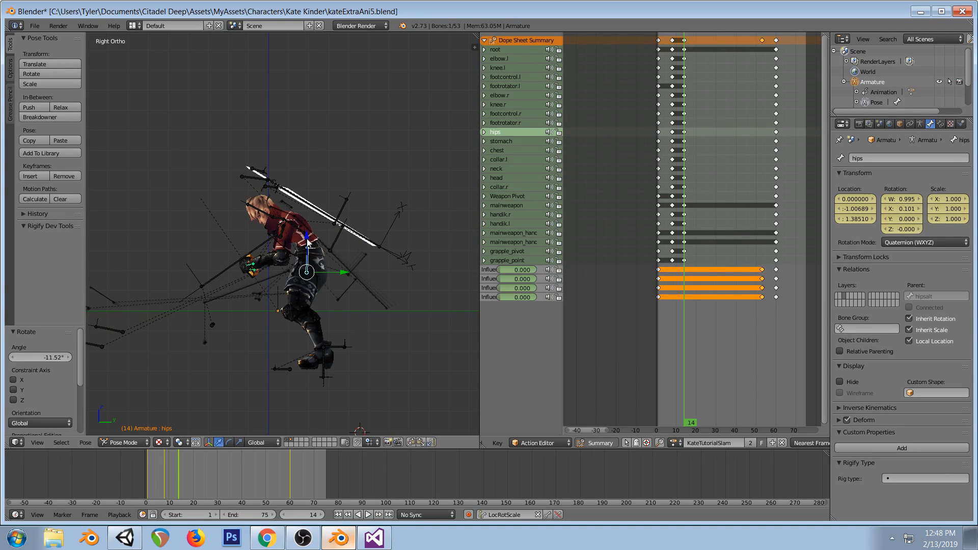
right_click(307, 242)
key("r")
left_click(349, 249)
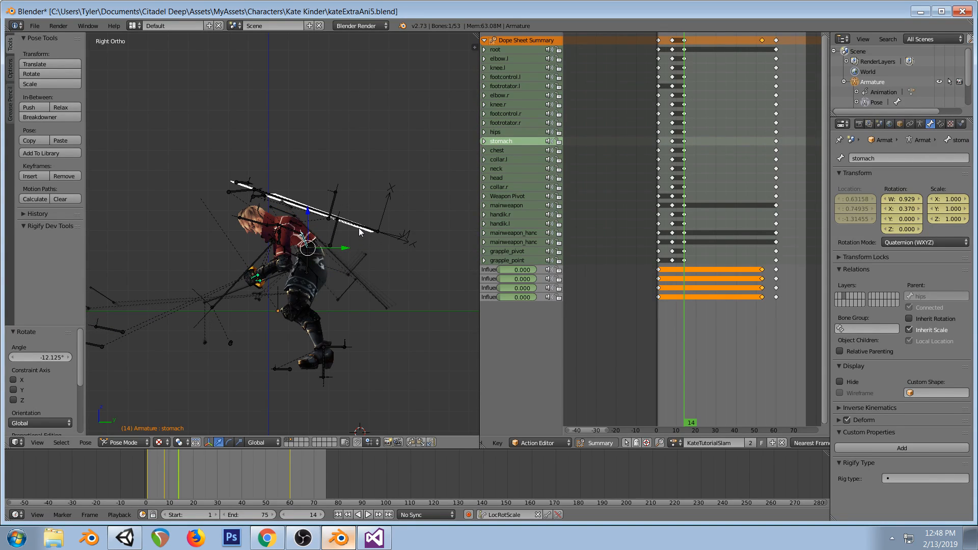
Undo the recent torso rotations and reset the armature to its keyed crouching pose at frame 14
key("ctrl+z")
key("ctrl+z")
key("ctrl+z")
key("ctrl+z")
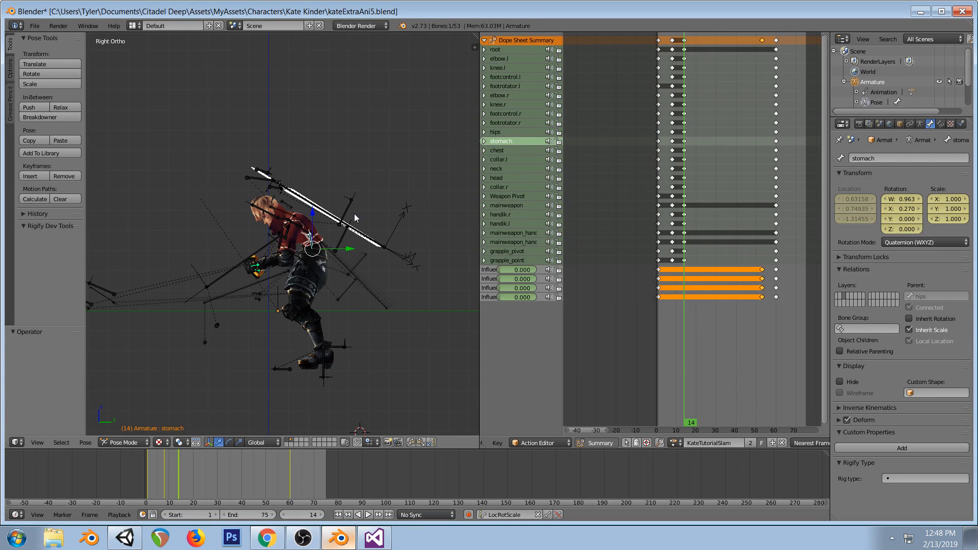
key("ctrl+z")
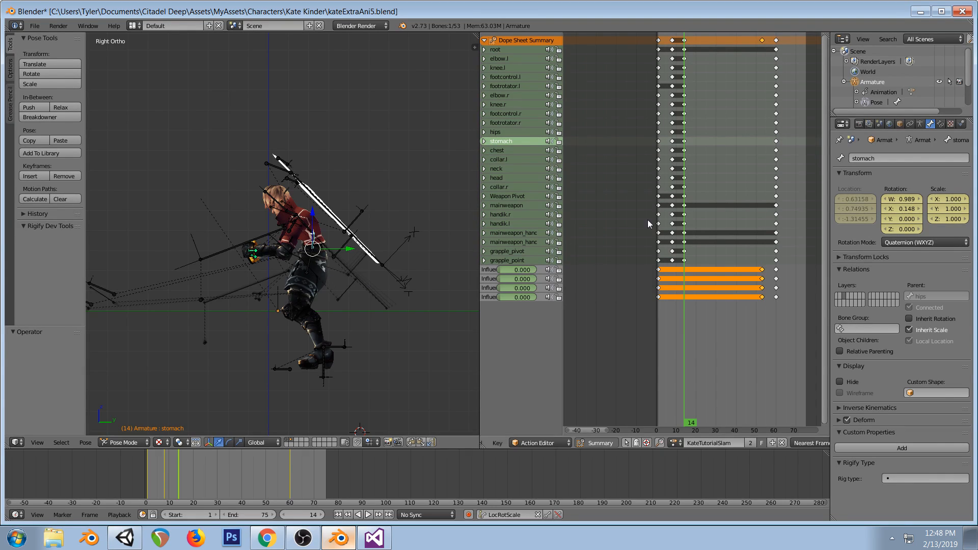
left_click(684, 209)
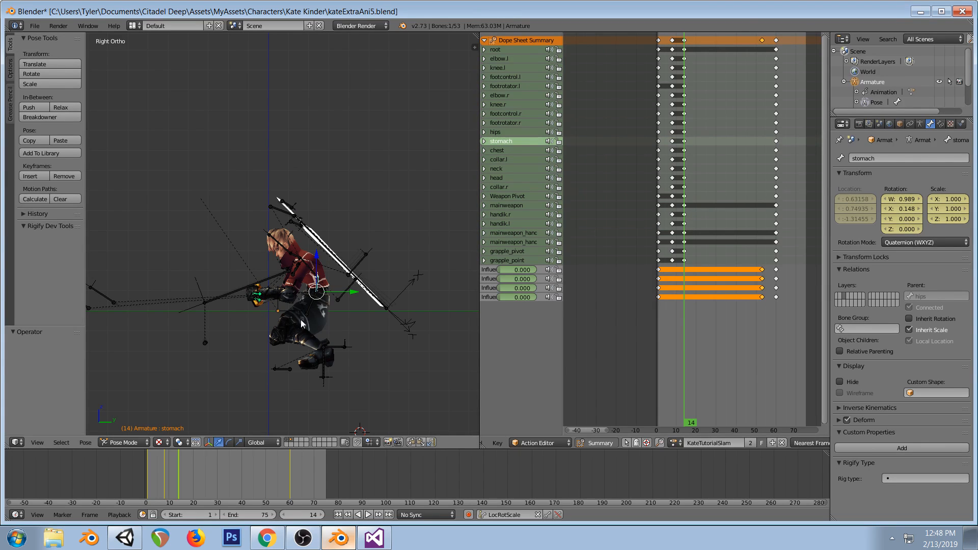
Raise the hips bone about 1.72 units along Z at frame 14
right_click(308, 293)
key("g")
key("z")
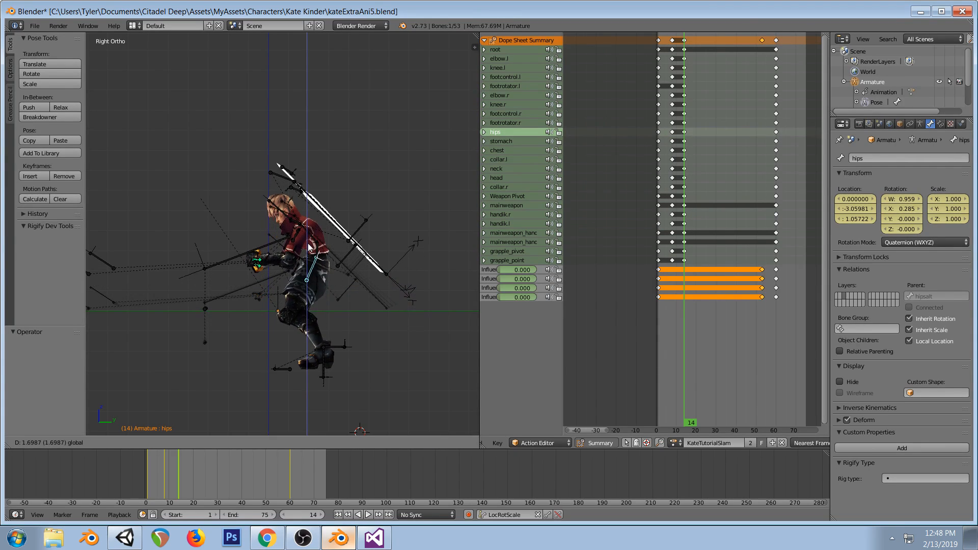
left_click(310, 247)
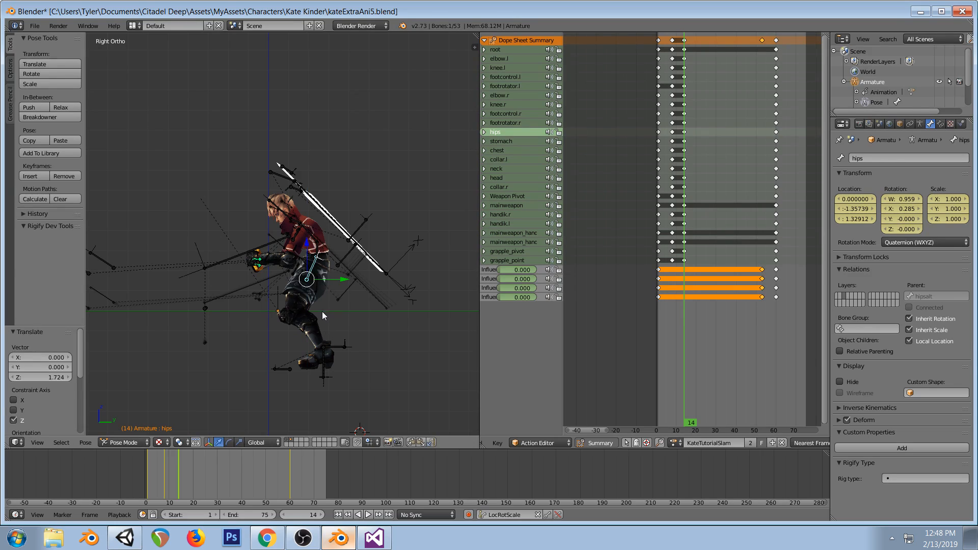
Lower both hand IK bones about 1.14 units along Z and insert LocRotScale keyframes for the hands and hips at frame 14
right_click(256, 268)
right_click(257, 270, "shift")
key("g")
key("z")
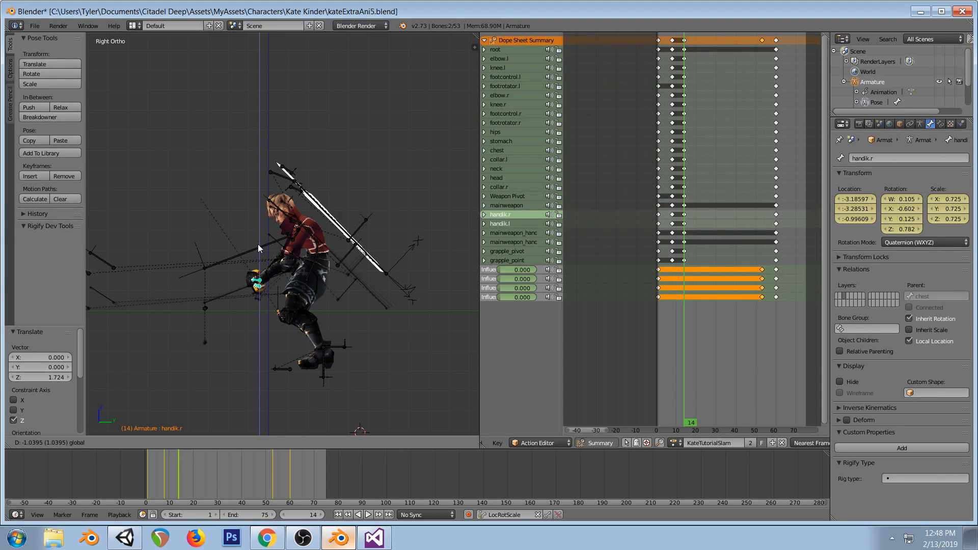
left_click(259, 246)
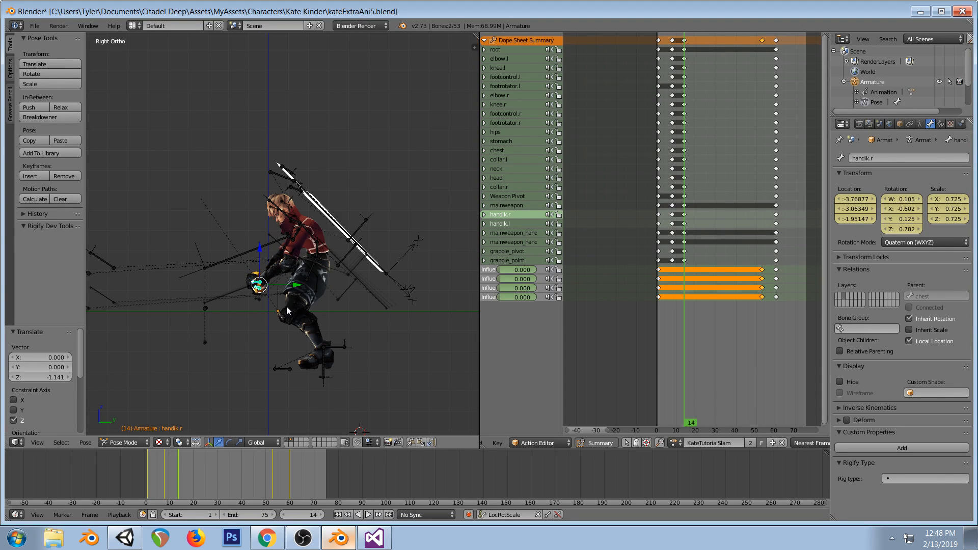
key("i")
right_click(304, 283)
key("i")
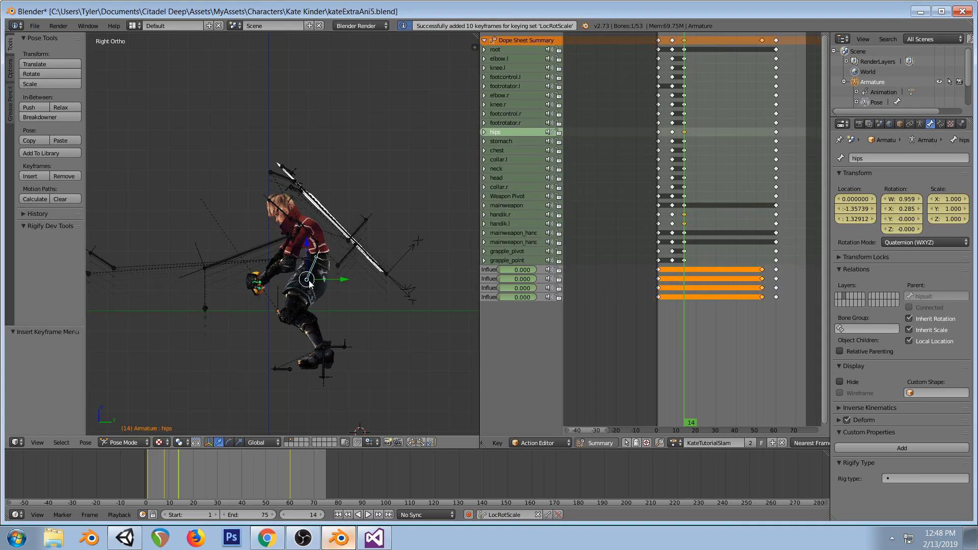
left_click_drag(674, 223, 687, 218)
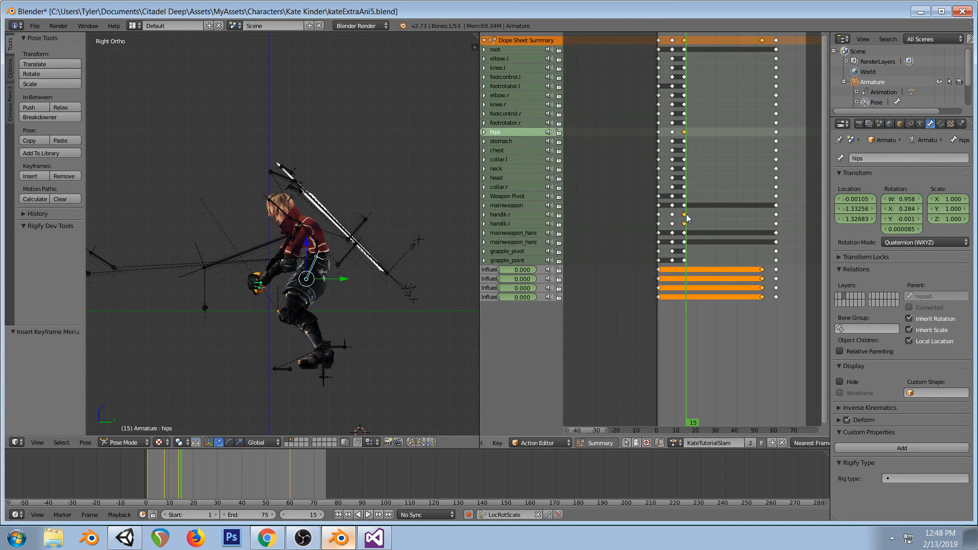
middle_click_drag(300, 321, 350, 338)
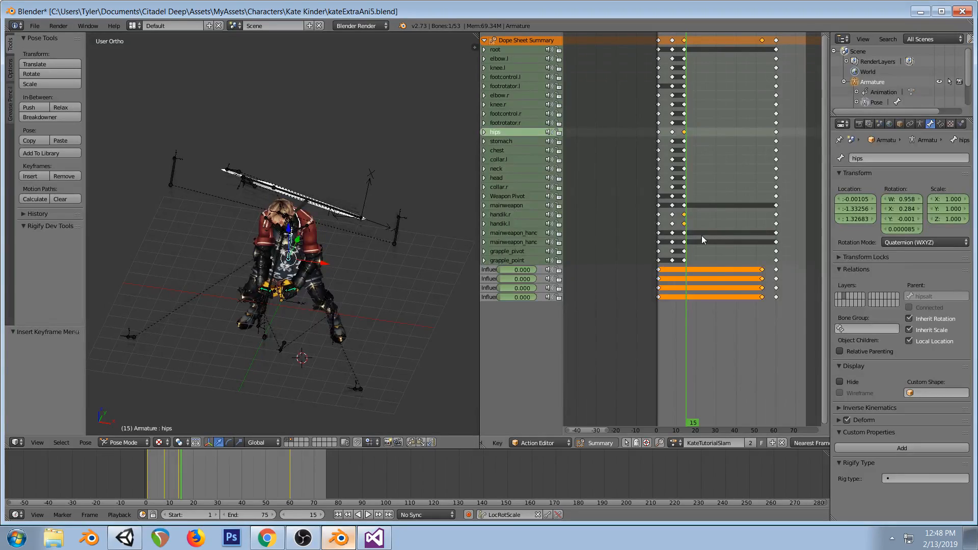
left_click_drag(673, 228, 684, 228)
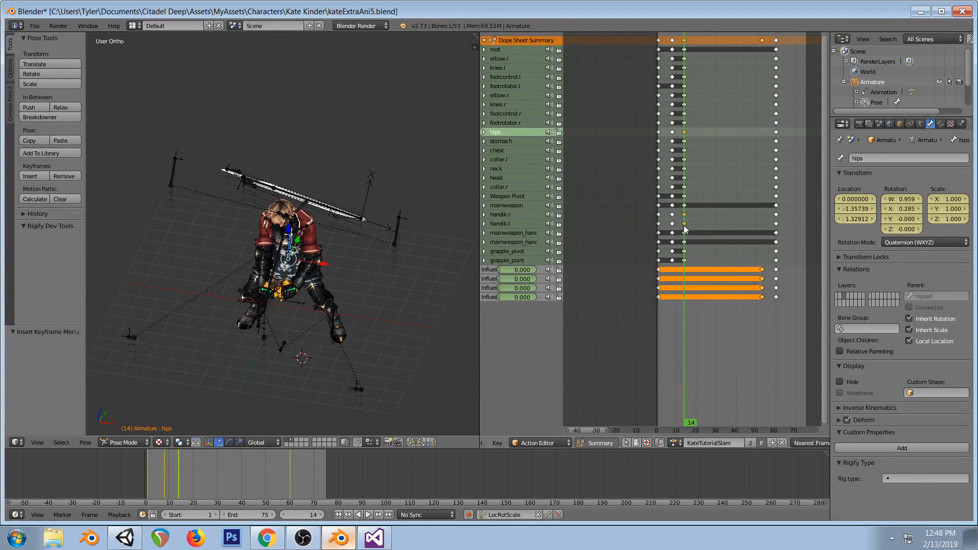
Bring the feet closer together at frame 8, moving footcontrol.r about 1.29 and footcontrol.l about -1.01 units along X
key("KP_1")
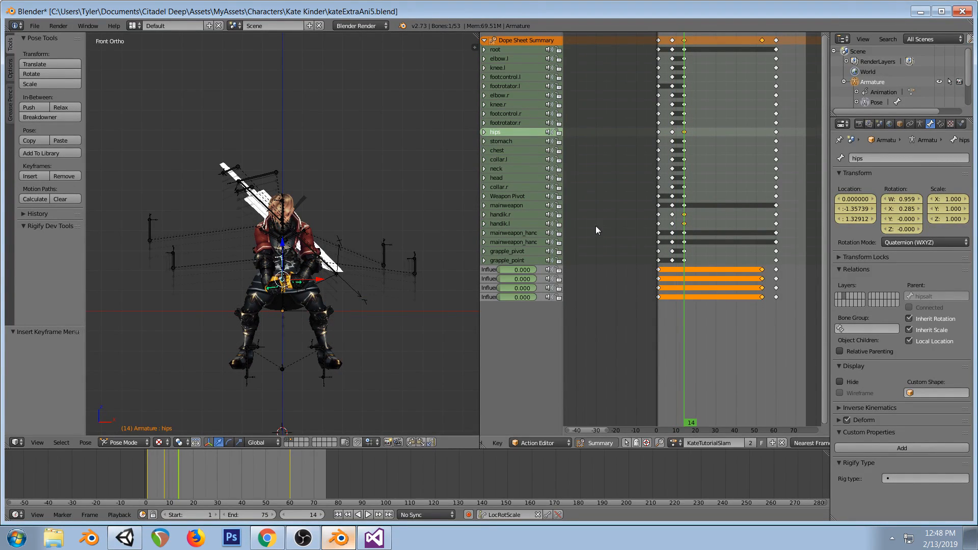
left_click(658, 229)
left_click_drag(660, 228, 672, 228)
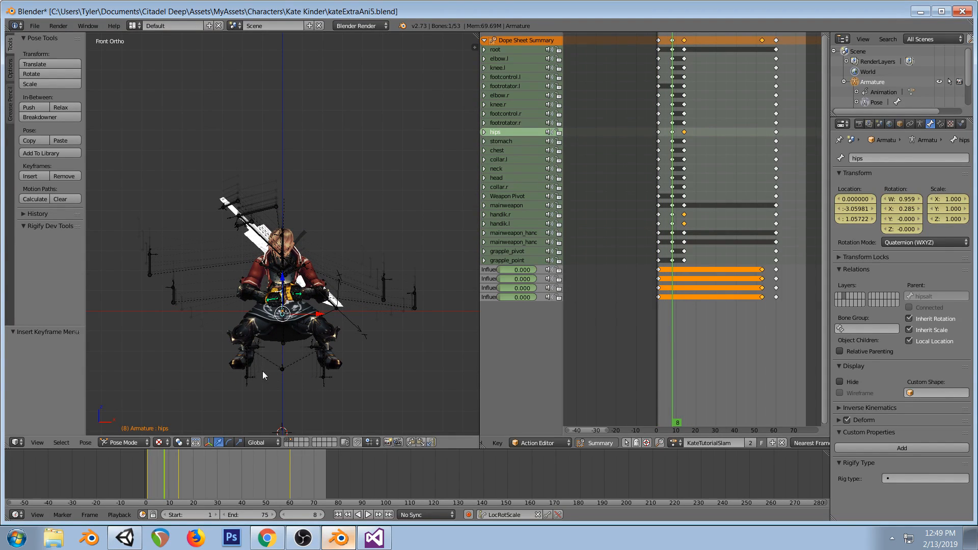
right_click(249, 362)
key("g")
key("x")
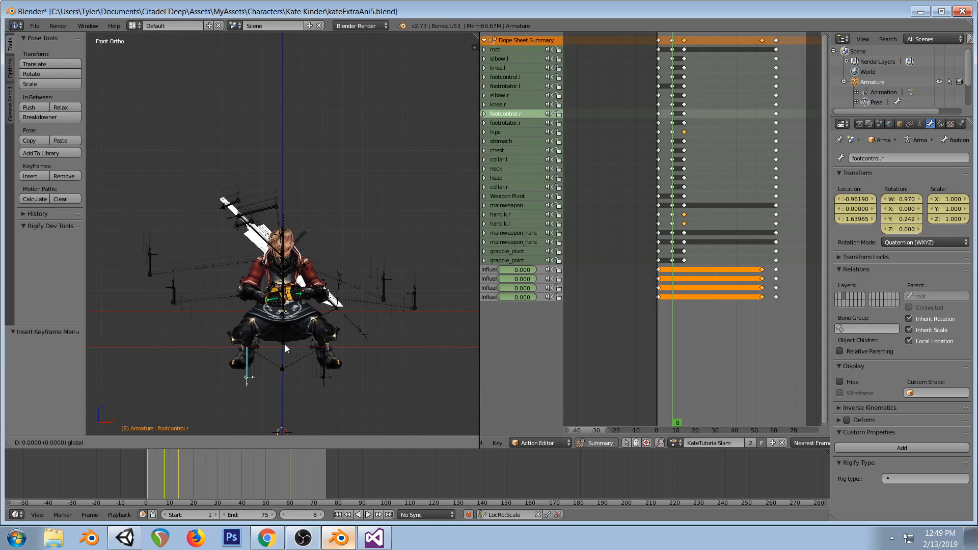
left_click(312, 352)
right_click(329, 357)
key("g")
key("x")
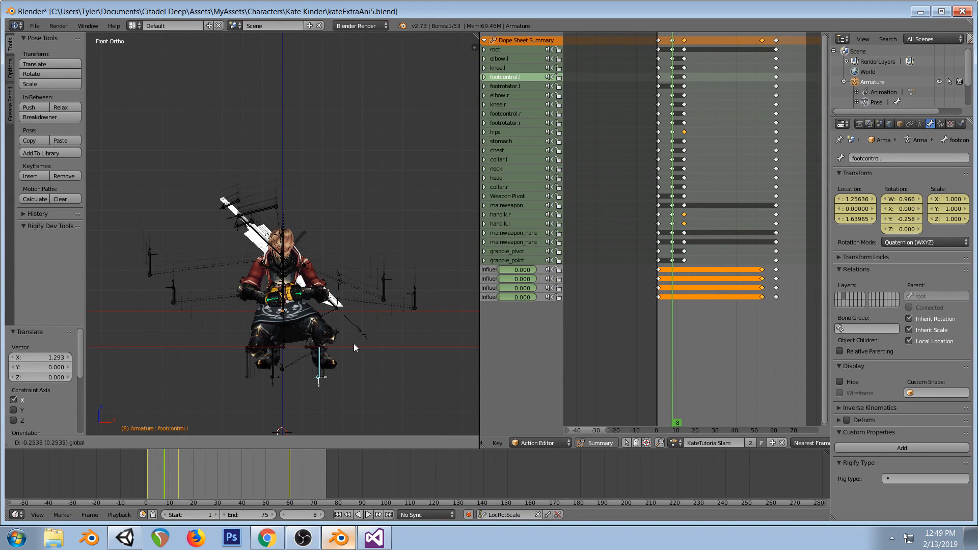
left_click(340, 344)
Move footcontrol.r backward along Y and insert LocRotScale keyframes for both foot controls at frame 8
key("KP_3")
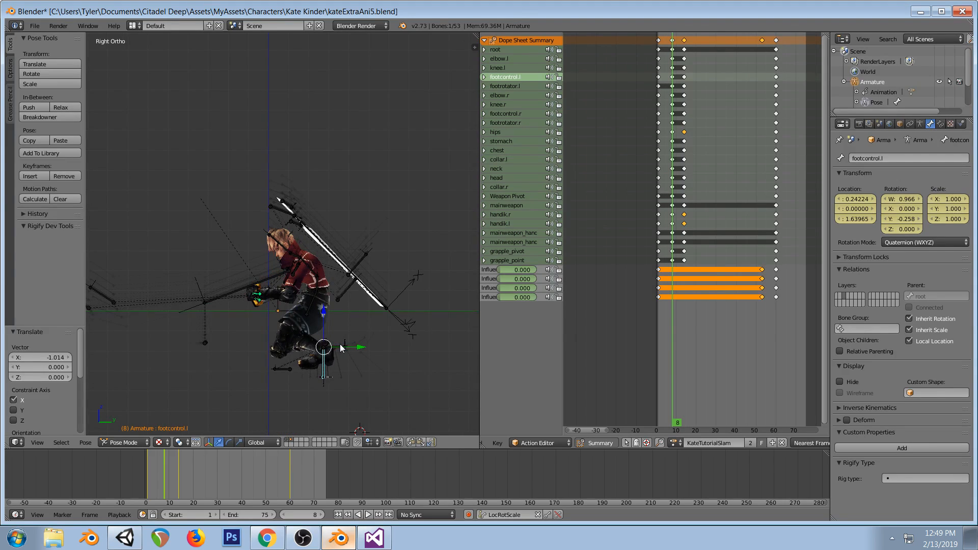
middle_click_drag(339, 336, 328, 347)
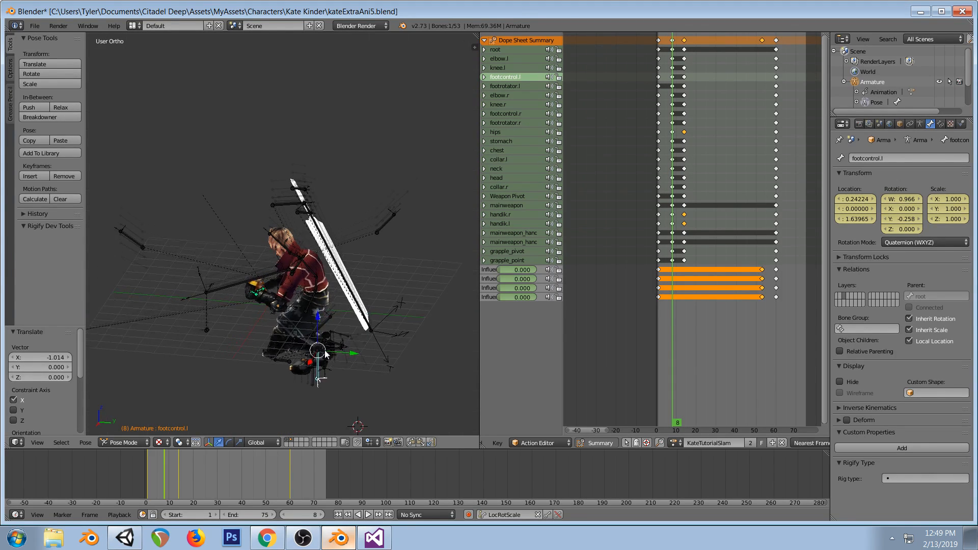
right_click(327, 349)
key("g")
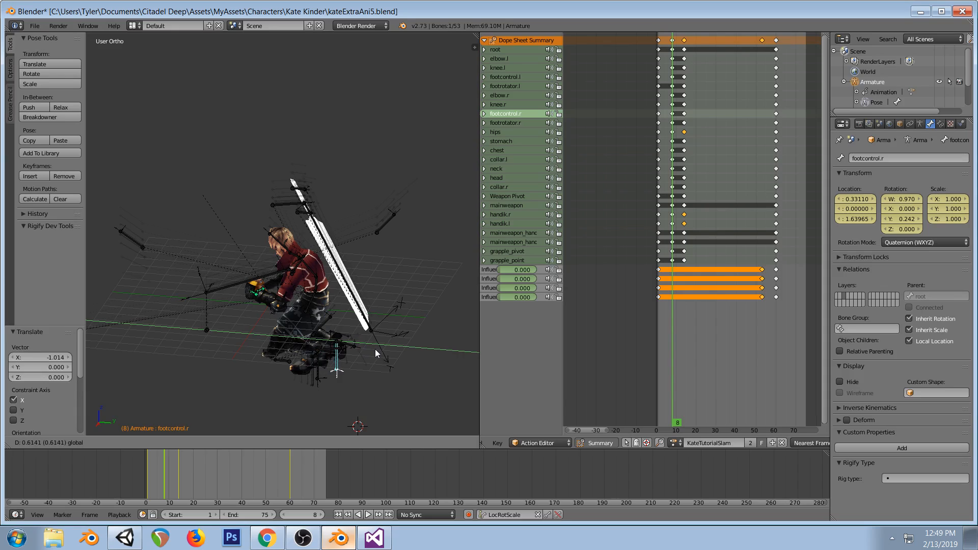
left_click(385, 350)
key("i")
right_click(317, 368)
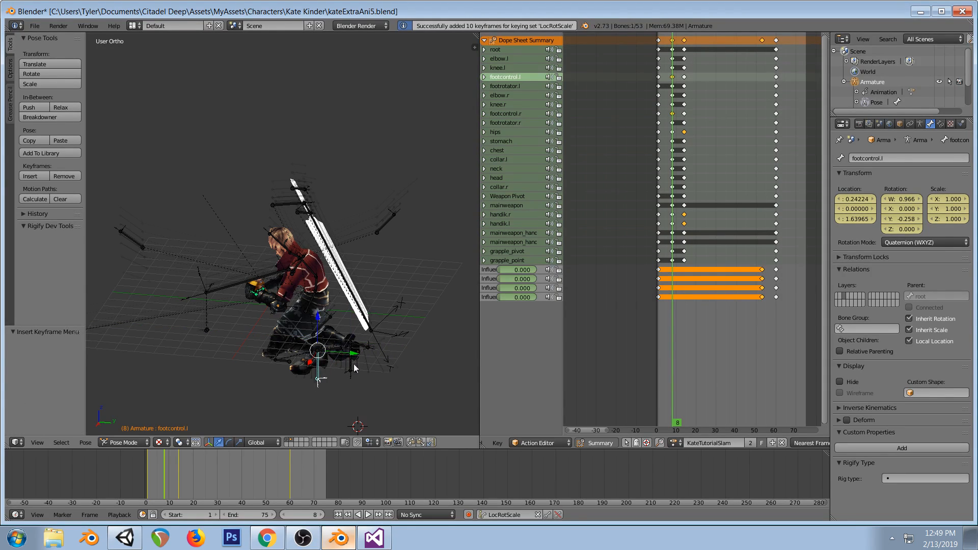
Duplicate the entire keyframe column from frame 8 to frame 14, replacing the pose there with the new foot placement
mouse_move(671, 210)
left_mouse_down()
mouse_move(662, 211)
mouse_move(672, 211)
left_mouse_up()
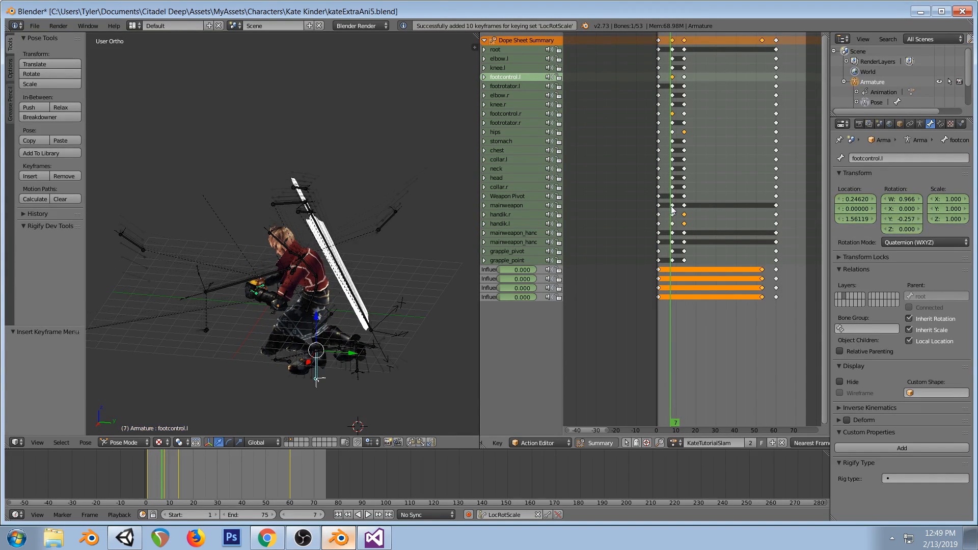
left_click(672, 210)
right_click(673, 40)
key("shift+d")
left_click(684, 44)
left_click(684, 45)
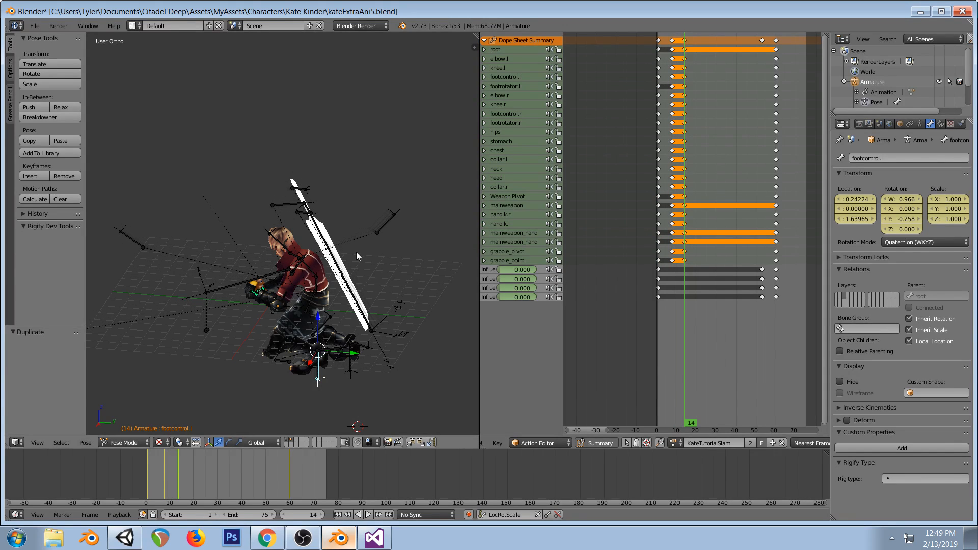
Raise the hips bone about 2.31 units along Z at frame 14 to bring the character out of the crouch
key("KP_1")
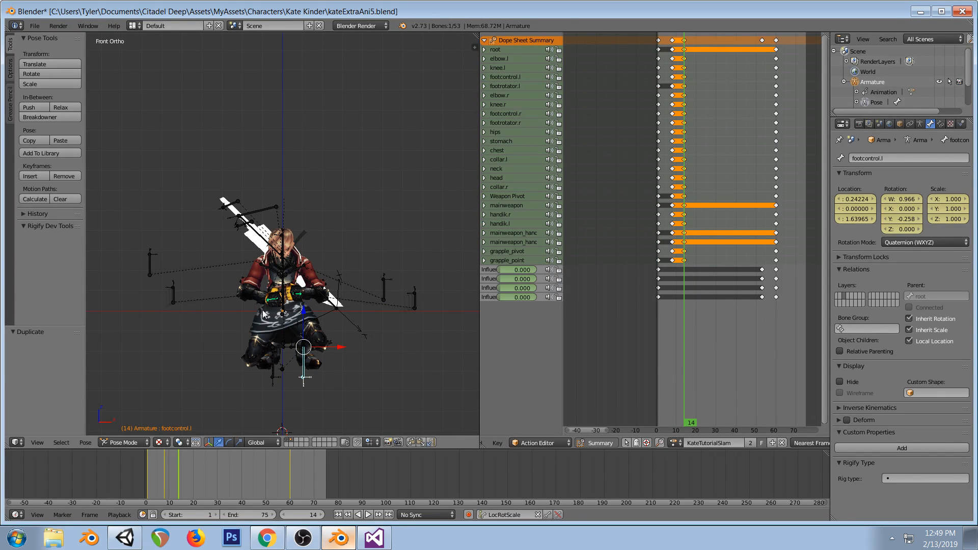
key("KP_3")
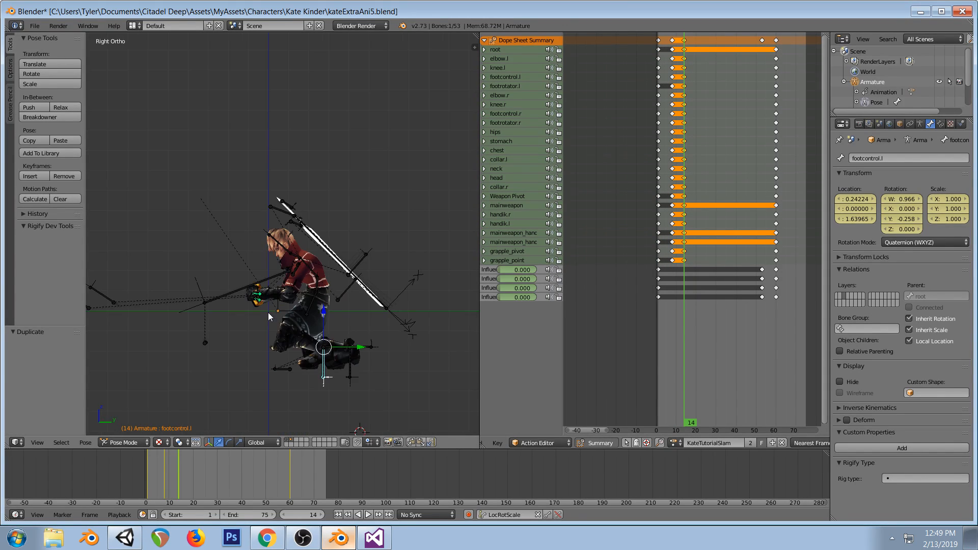
right_click(313, 304)
left_click_drag(307, 278, 308, 233)
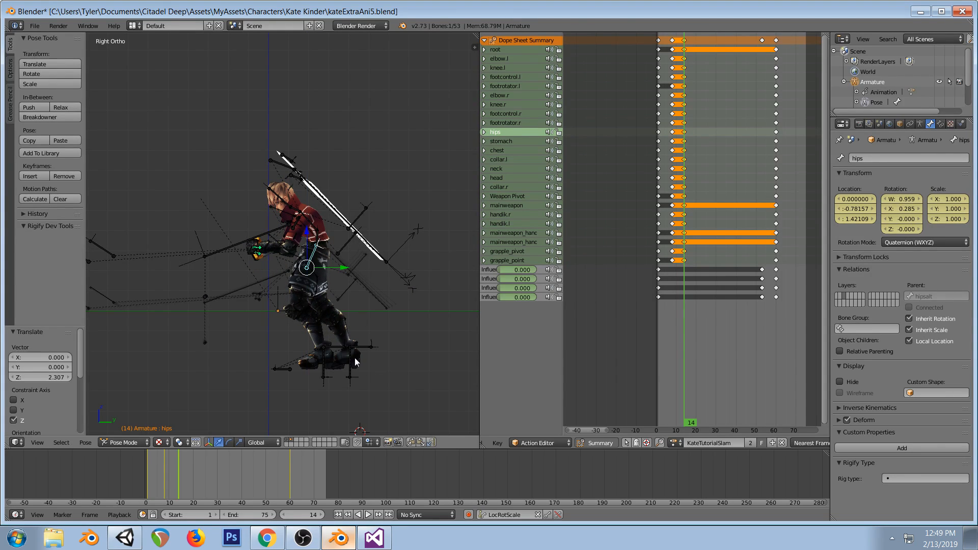
Rotate the hips bone about -19.3° and the stomach bone about 35° at frame 14 to straighten the torso
key("r")
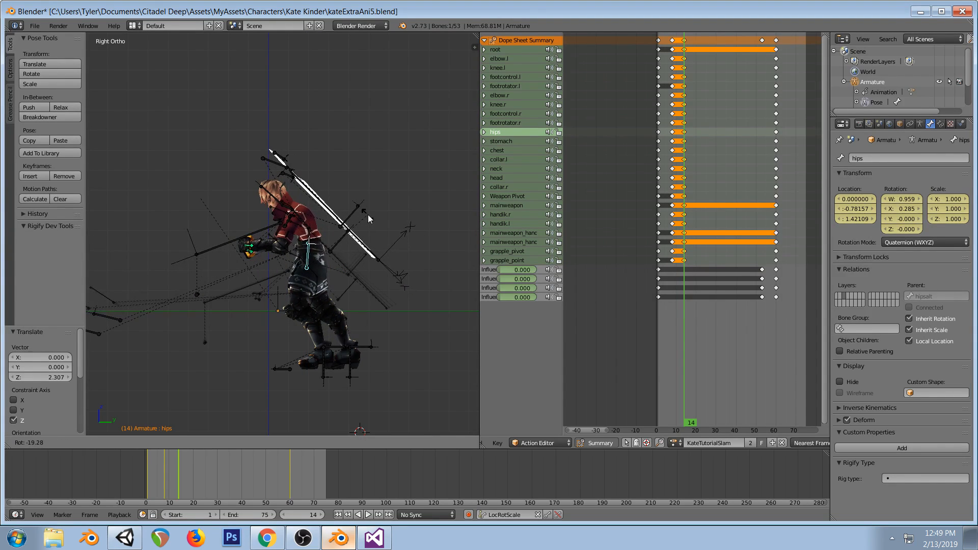
left_click(292, 241)
right_click(307, 241)
key("r")
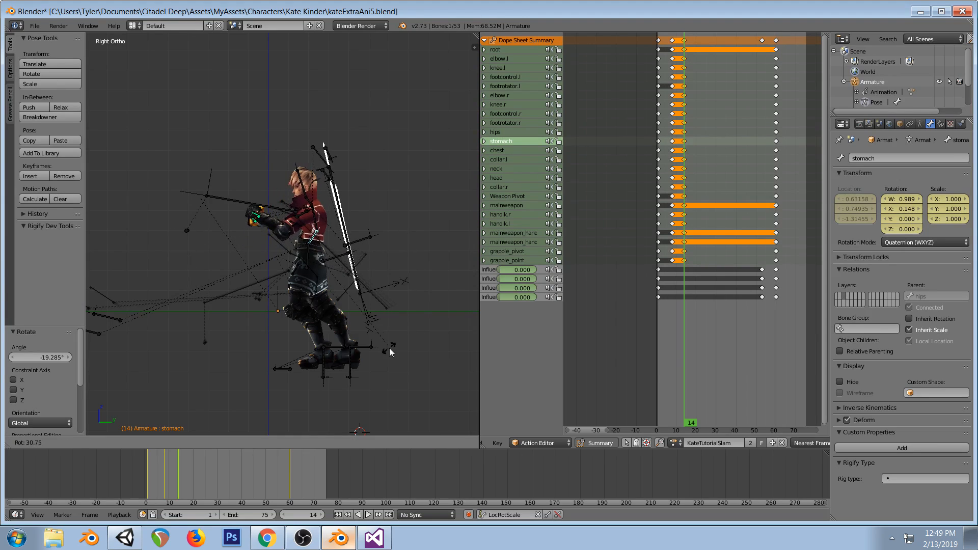
left_click(351, 359)
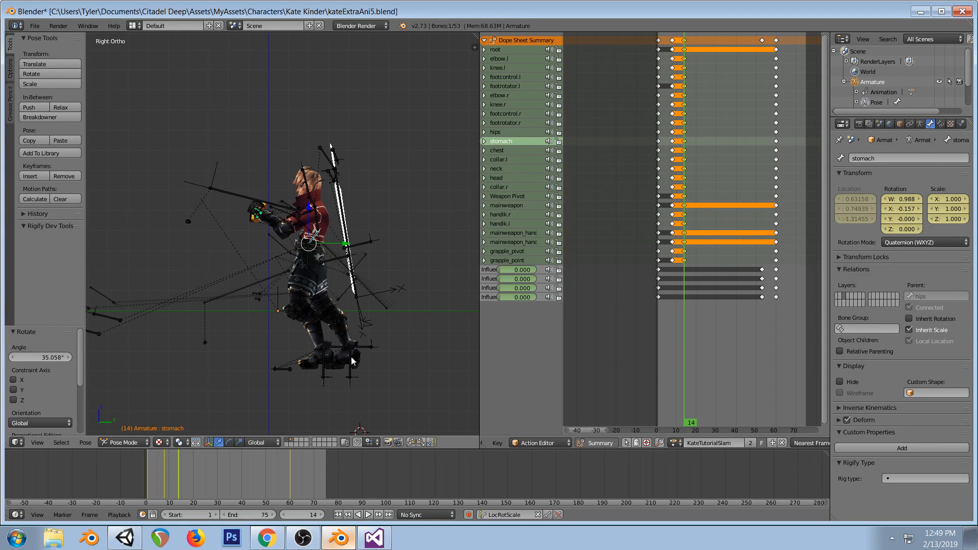
Move footcontrol.r about -1.14 units along Y at frame 14
right_click(323, 359)
right_click(324, 359)
key("g")
key("y")
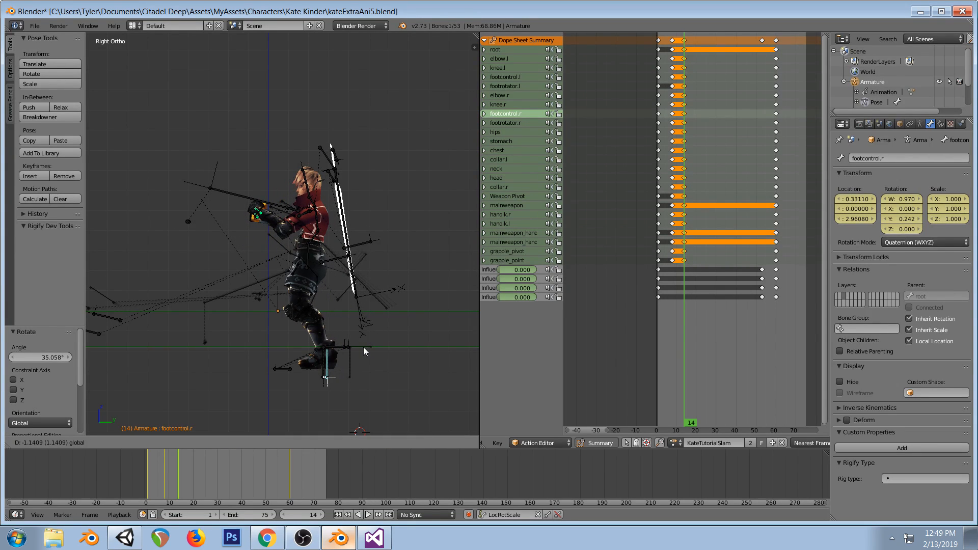
left_click(364, 350)
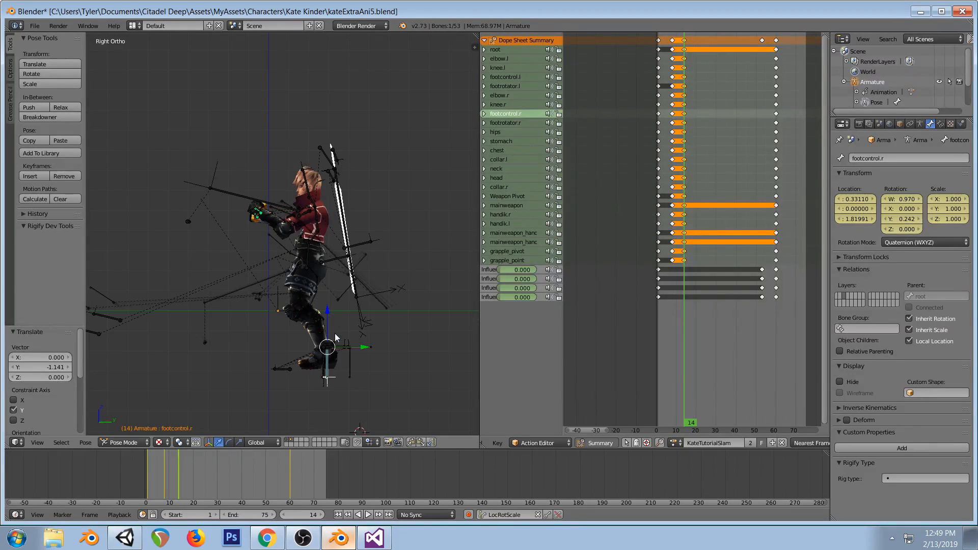
Clear all pose transforms on the hips, stomach and chest bones at frame 14
right_click(307, 254)
key("space")
left_click(332, 264)
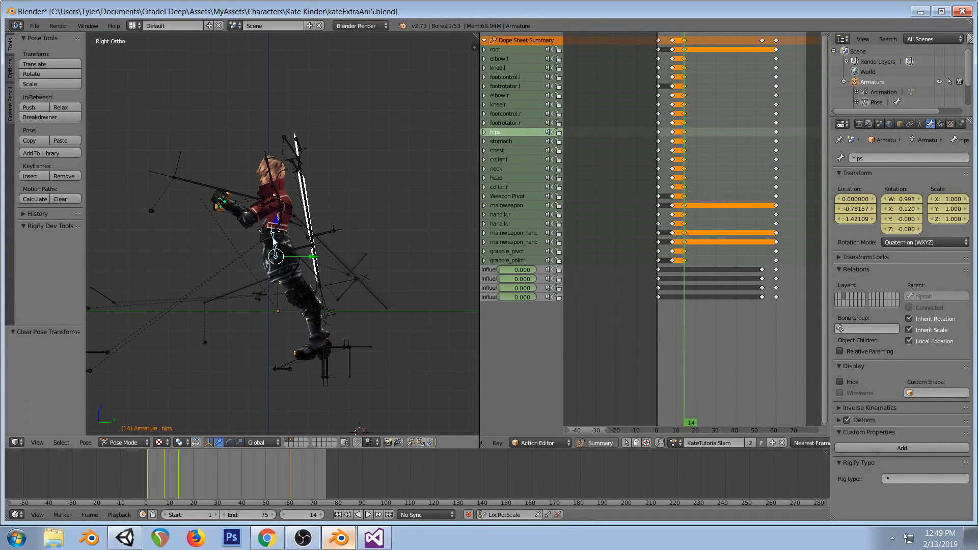
right_click(279, 226)
key("space")
left_click(312, 244)
key("space")
right_click(269, 200)
right_click(270, 201)
key("space")
left_click(335, 210)
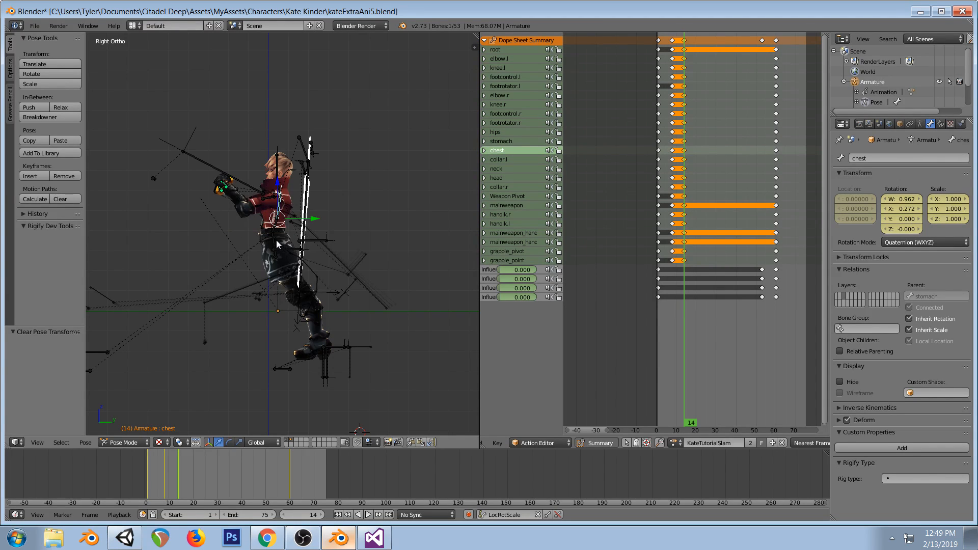
Move the hips bone backward and slightly down at frame 14 so the body sits over the feet
right_click(273, 237)
key("g")
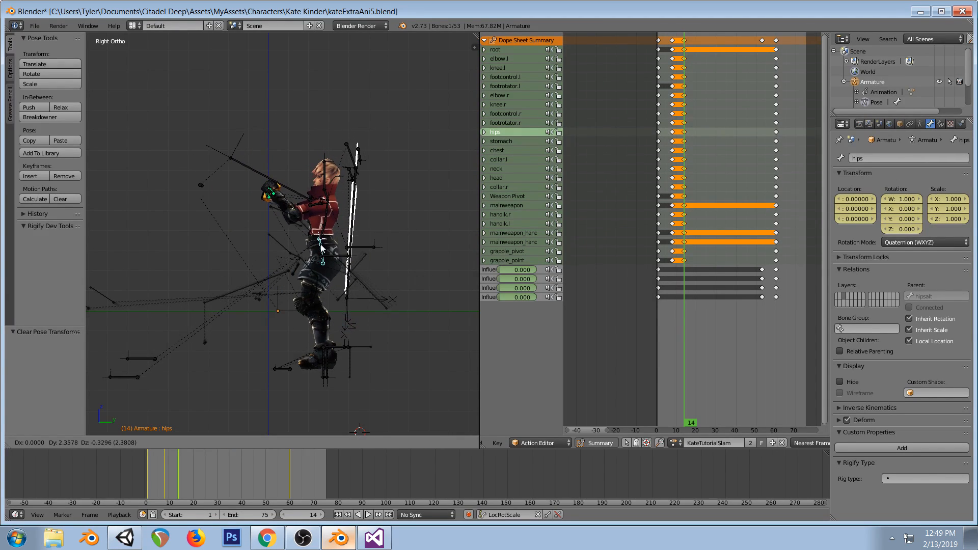
left_click(316, 254)
Insert LocRotScale keyframes for the hips, stomach and chest bones at frame 14
key("i")
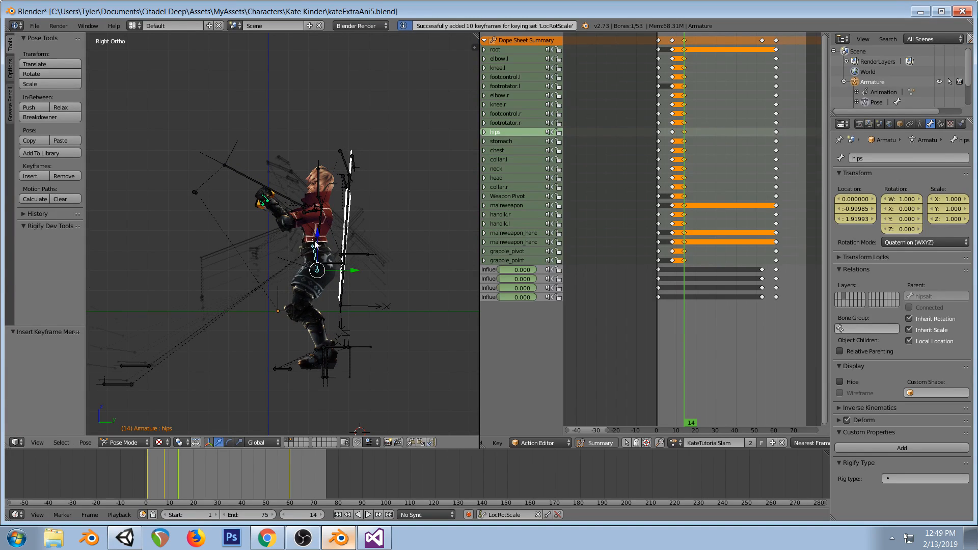
right_click(316, 232)
key("i")
right_click(320, 215)
key("i")
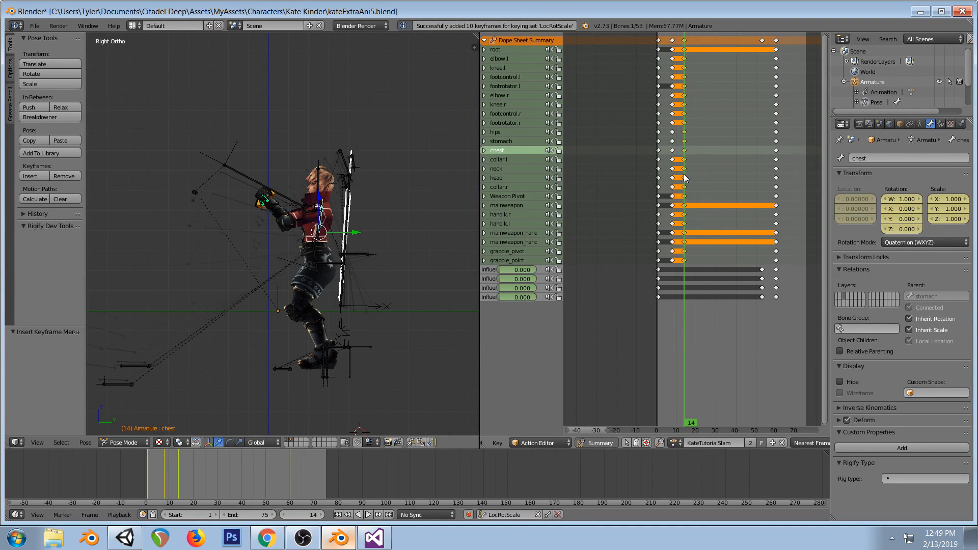
Insert LocRotScale keyframes for all bones at frame 14 and scrub between frames 8 and 14
key("a")
key("a")
key("i")
key("a")
left_click(674, 212)
left_click_drag(674, 212, 687, 210)
Rotate handik.l and handik.r together about -24.9° and lower them about 1.07 units along Z at frame 14
right_click(265, 205)
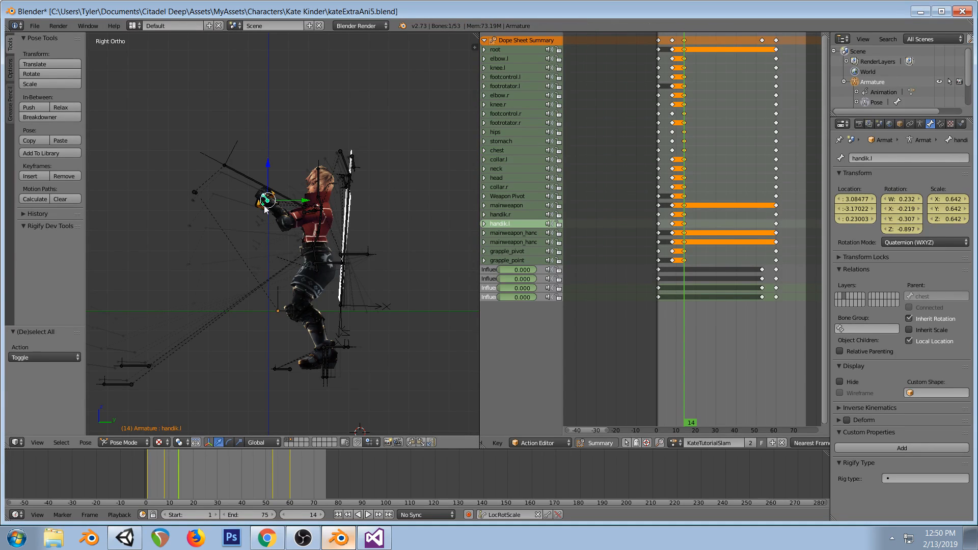
right_click(264, 205, "shift")
key("r")
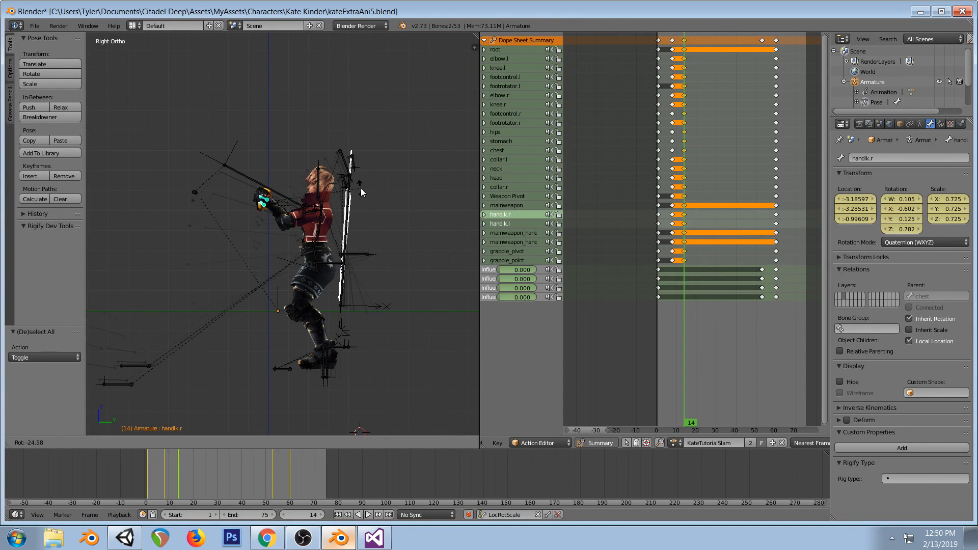
left_click(360, 188)
key("g")
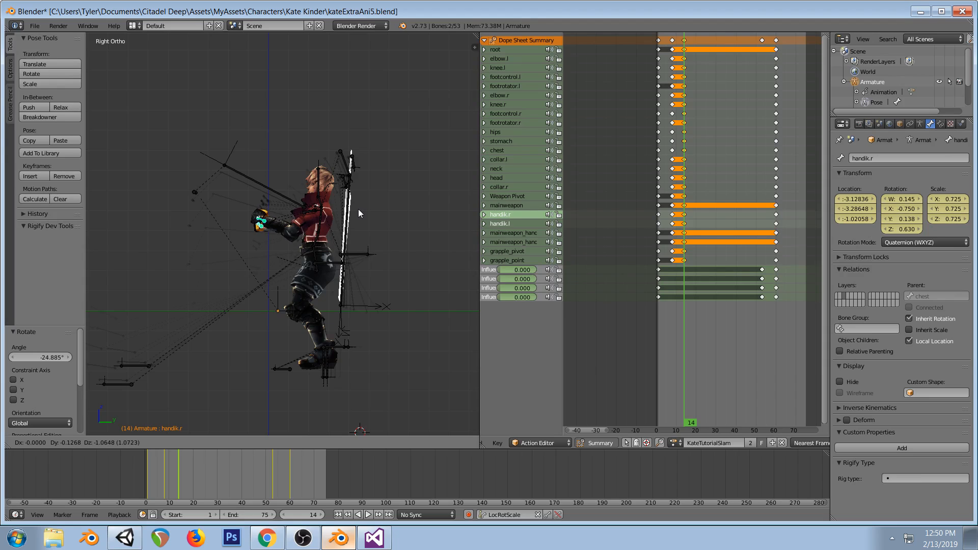
left_click(359, 209)
Rotate handik.r in the top view so the right hand points forward, and reposition it in front of the body
middle_click_drag(235, 207, 386, 264)
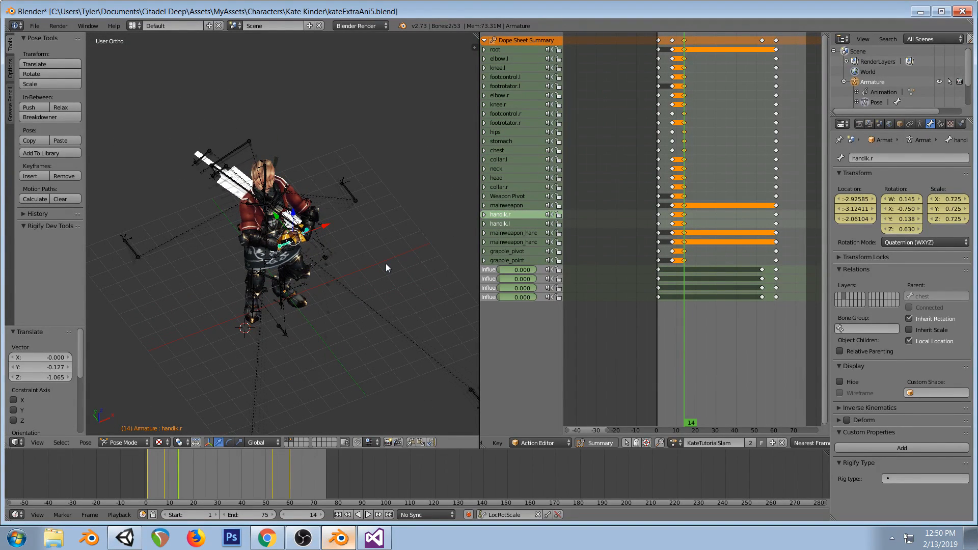
middle_click_drag(386, 264, 317, 286)
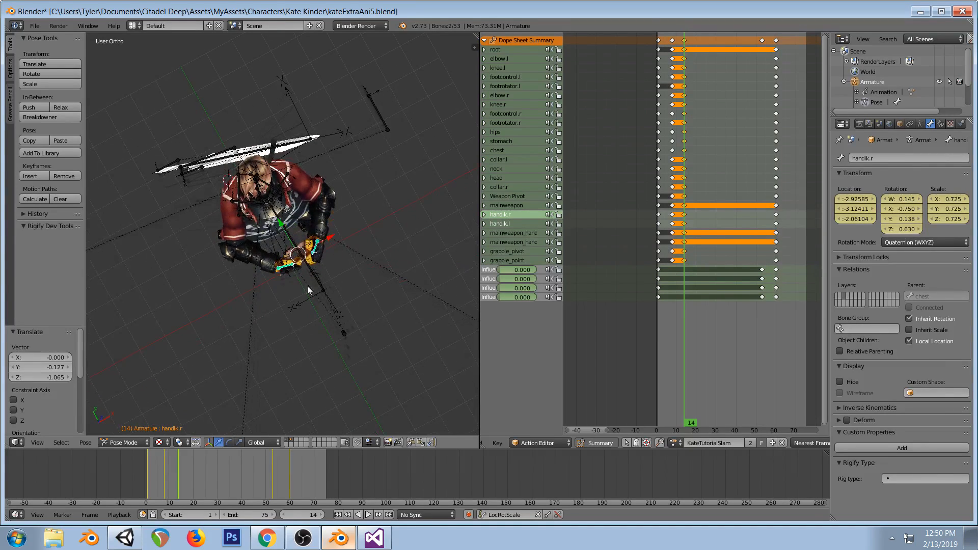
right_click(289, 269)
right_click(289, 270)
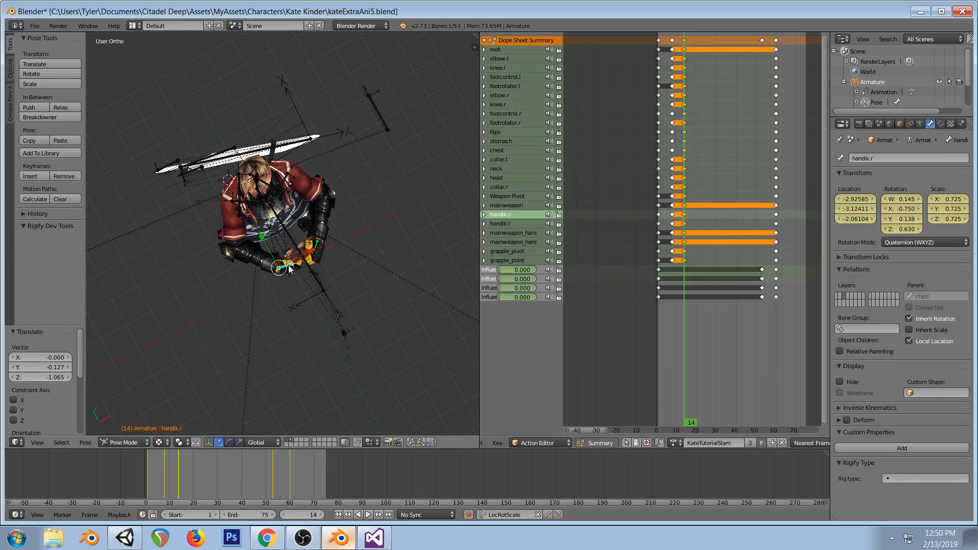
middle_click_drag(386, 285, 265, 271)
key("KP_7")
key("r")
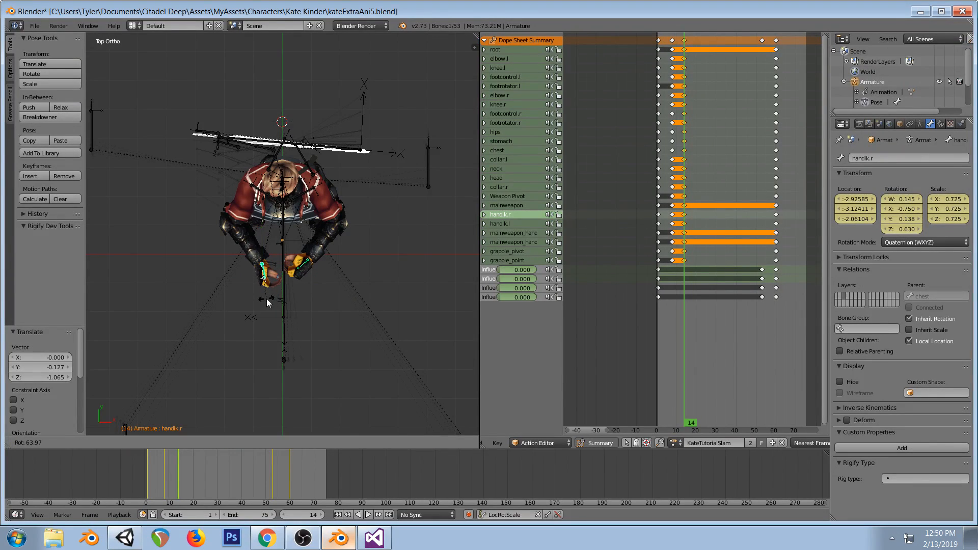
left_click(267, 299)
key("g")
left_click(289, 308)
Rotate handik.l about -38.7° and move it about 0.81 units along X and -0.48 along Y
right_click(303, 267)
key("r")
left_click(359, 260)
key("g")
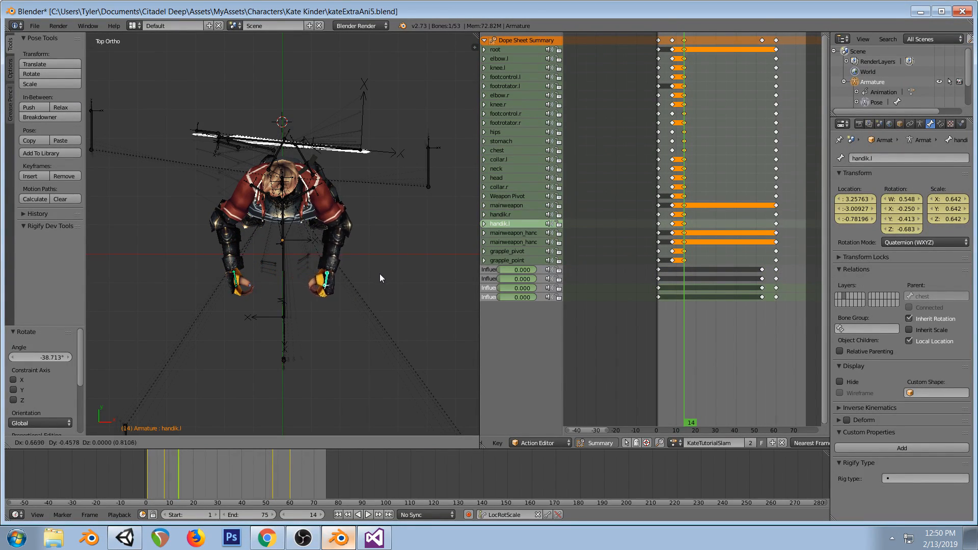
left_click(383, 274)
middle_click_drag(331, 332, 213, 281)
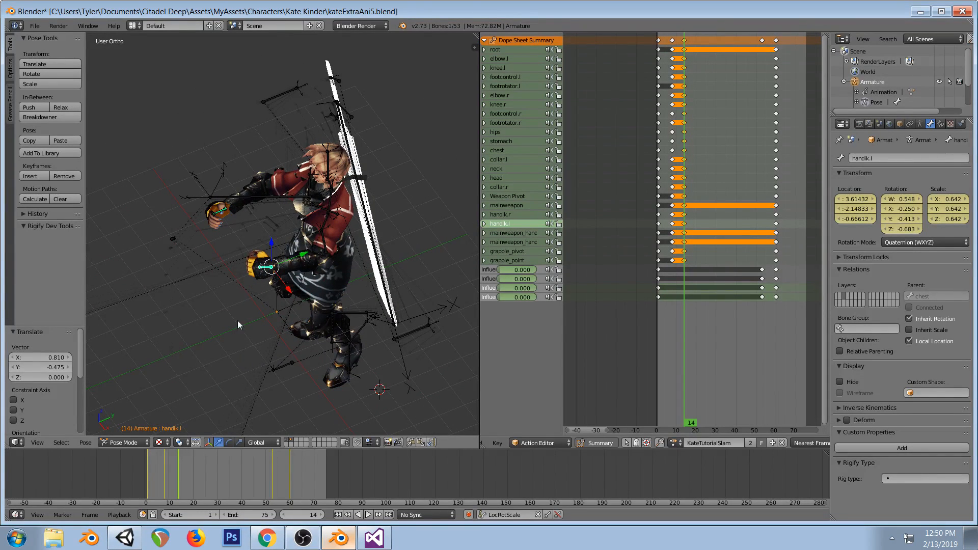
key("KP_3")
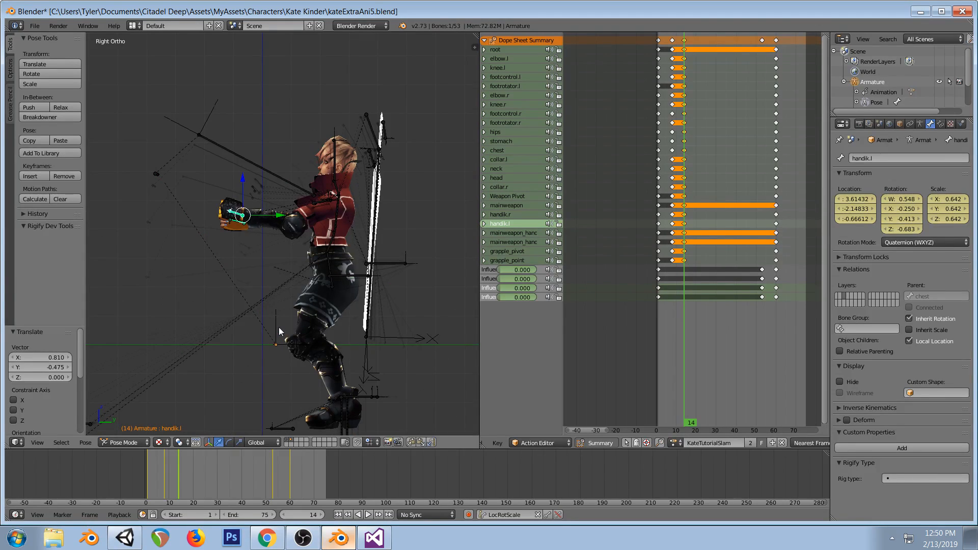
Undo the last rotations and moves of both hand IK bones
key("ctrl+z")
key("ctrl+z")
key("ctrl+z")
key("ctrl+z")
key("ctrl+z")
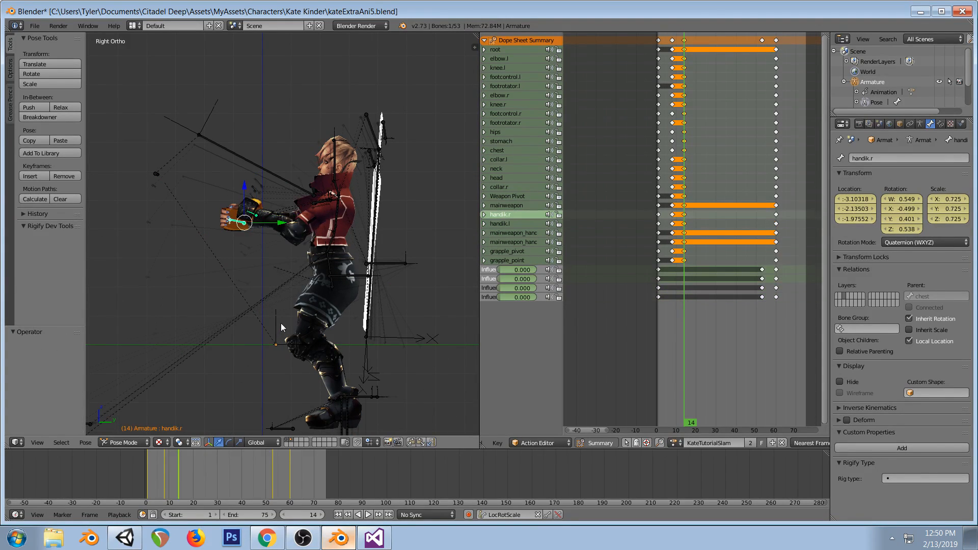
middle_click_drag(282, 320, 356, 344)
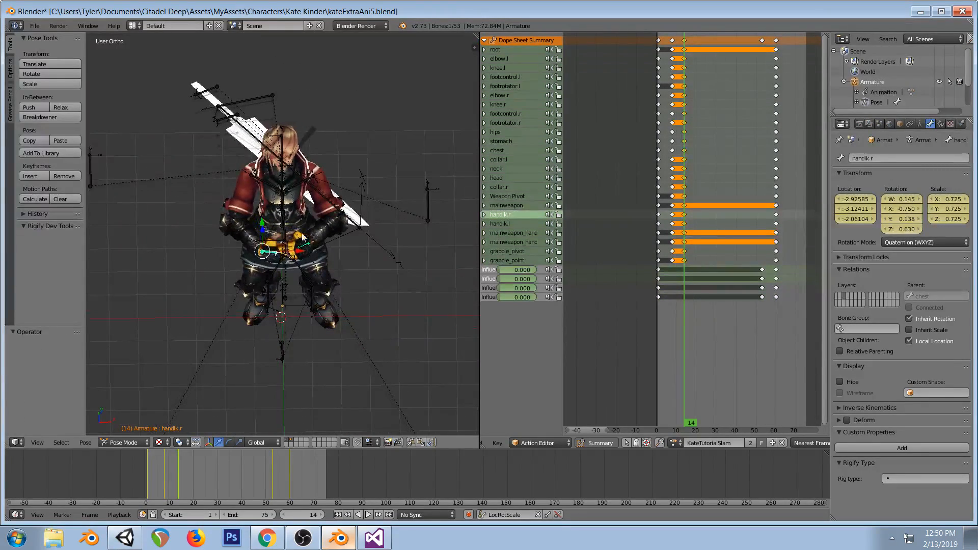
key("ctrl+z")
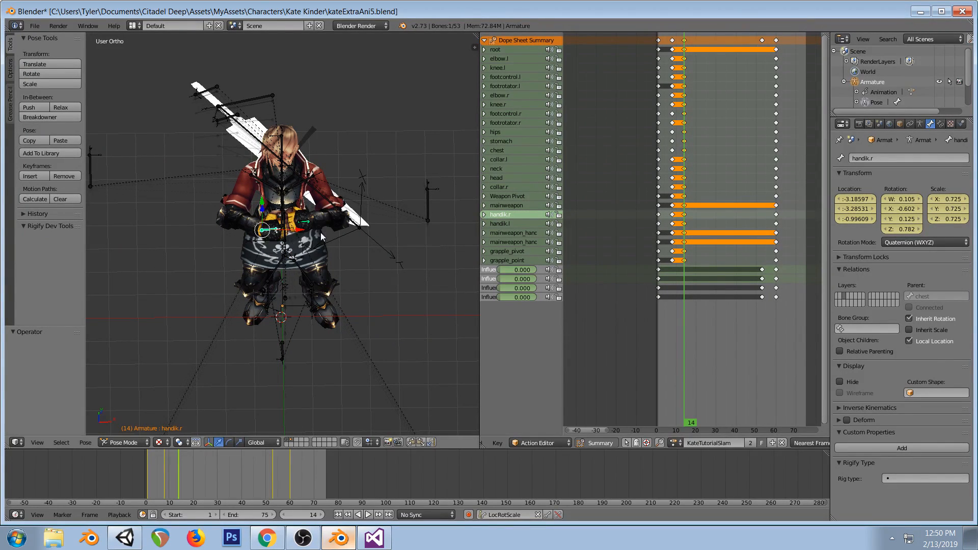
Lower handik.l and handik.r together about 0.95 units along Z at frame 14
right_click(304, 221)
key("KP_1")
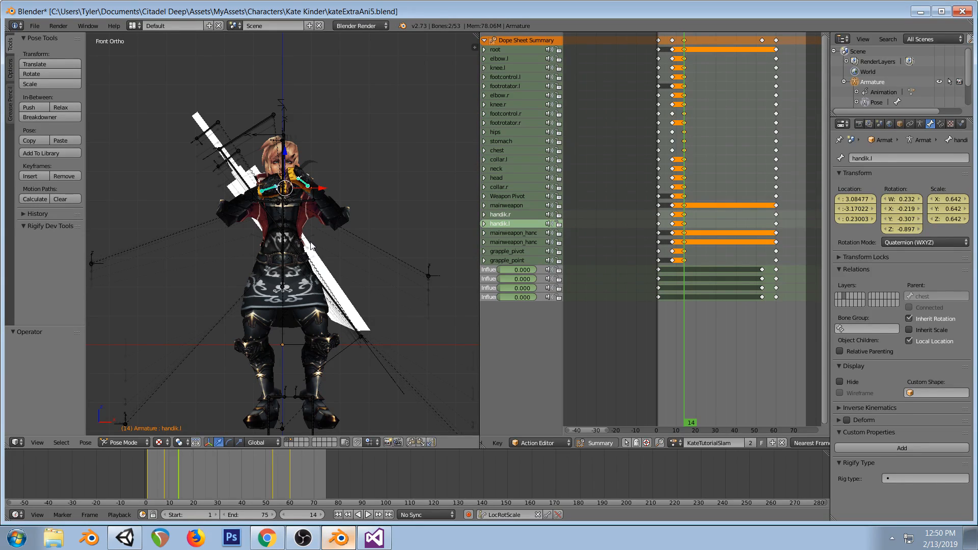
key("g")
left_click(310, 275)
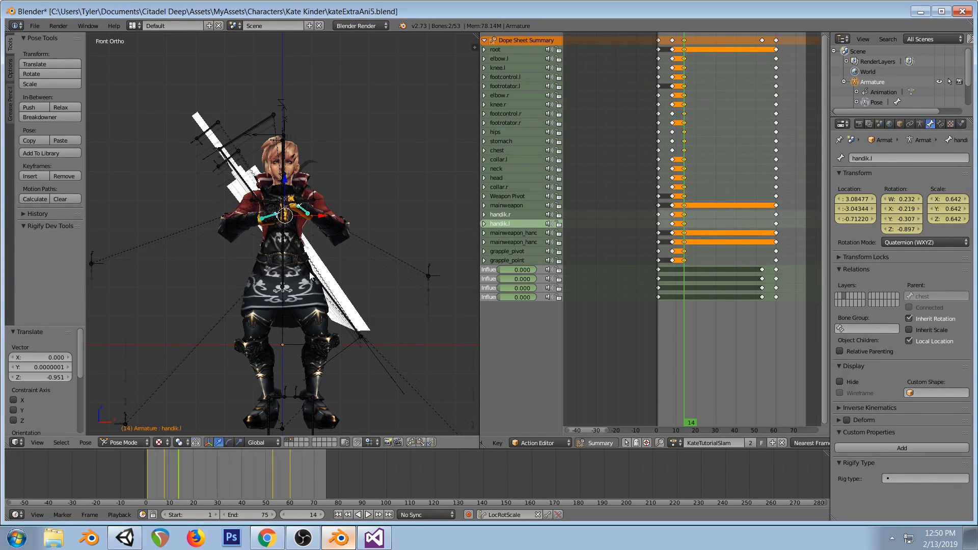
Rotate handik.r about -5.7° in the top view and move it about 0.35 units along X and 0.04 along Y
key("KP_7")
scroll(309, 276, "up", 1)
right_click(267, 268)
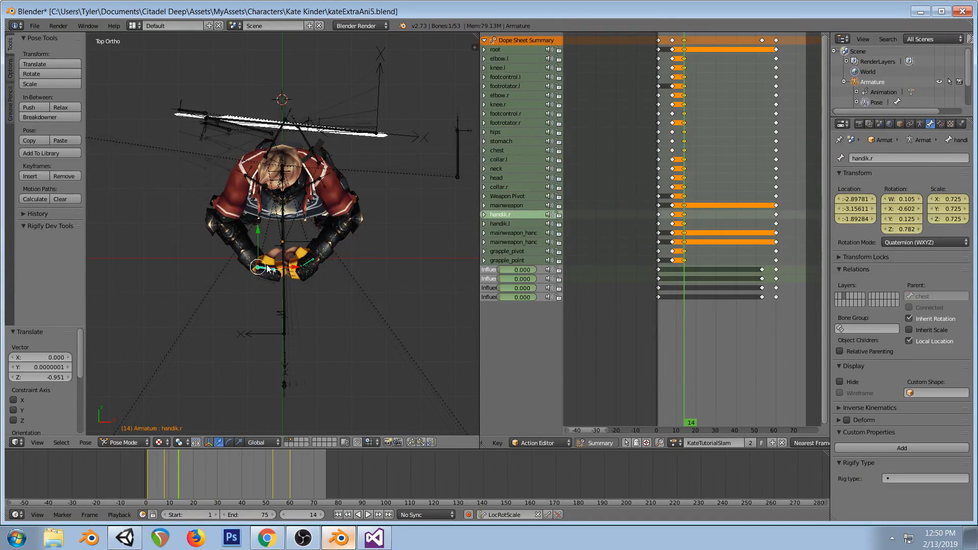
key("r")
left_click(332, 276)
key("g")
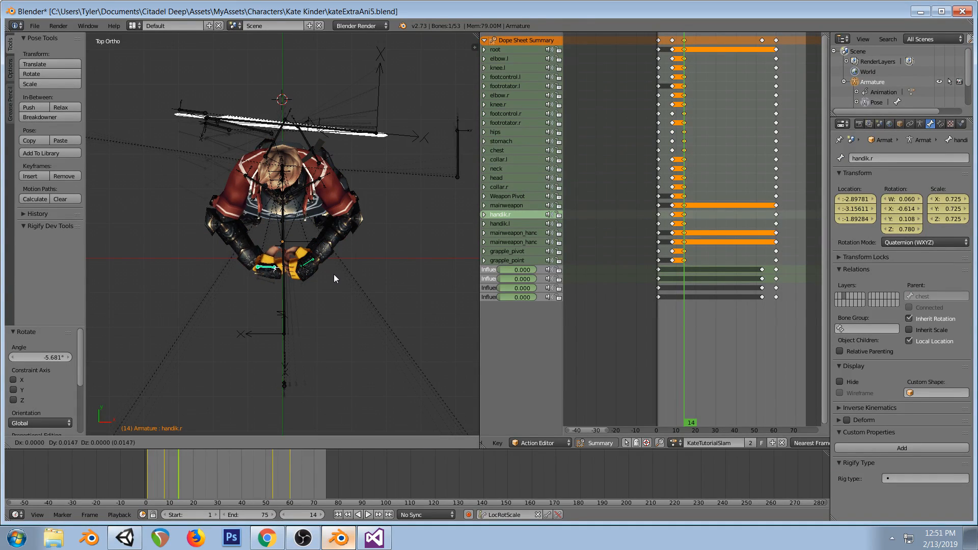
left_click(345, 275)
Turn handik.l with a trackball rotation, rotate it about 21.4° more, and move it inward to meet the right hand
right_click(312, 260)
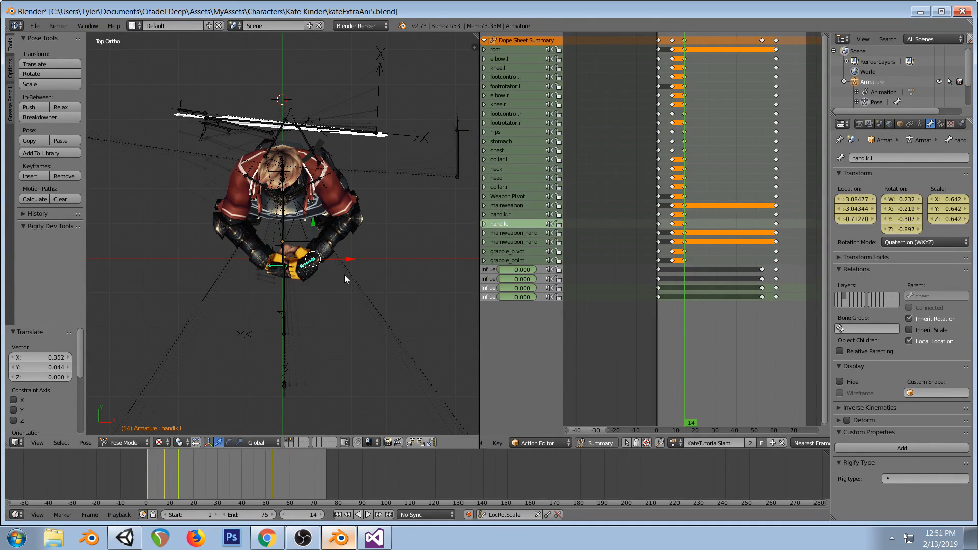
key("r")
key("r")
left_click(338, 328)
key("r")
left_click(328, 326)
key("g")
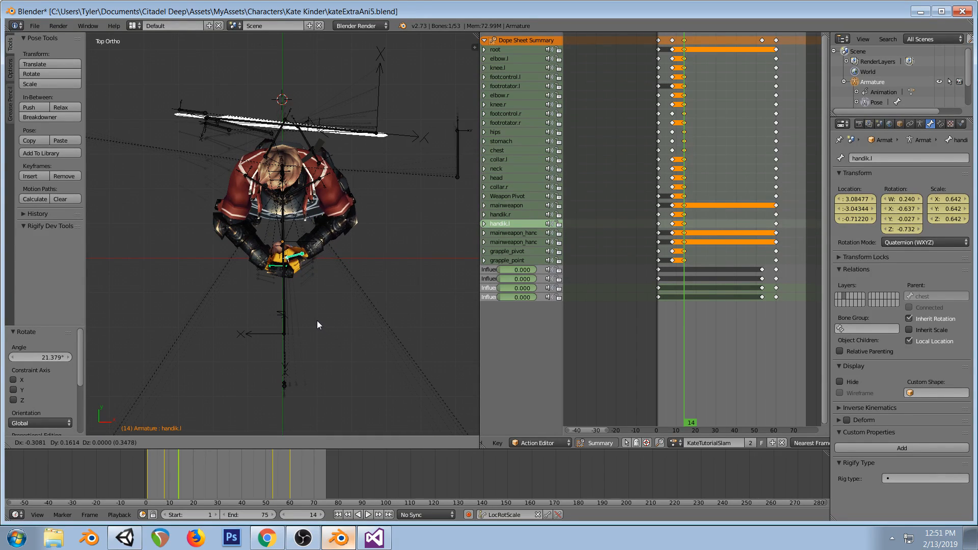
left_click(316, 321)
Move handik.r about 0.28 units along X and -0.03 along Y to close the hands together
right_click(278, 269)
key("g")
left_click(286, 268)
Raise the elbow targets in the front view, moving elbow.r about 1.61 and elbow.l about 2.32 units up and both slightly outward
key("KP_1")
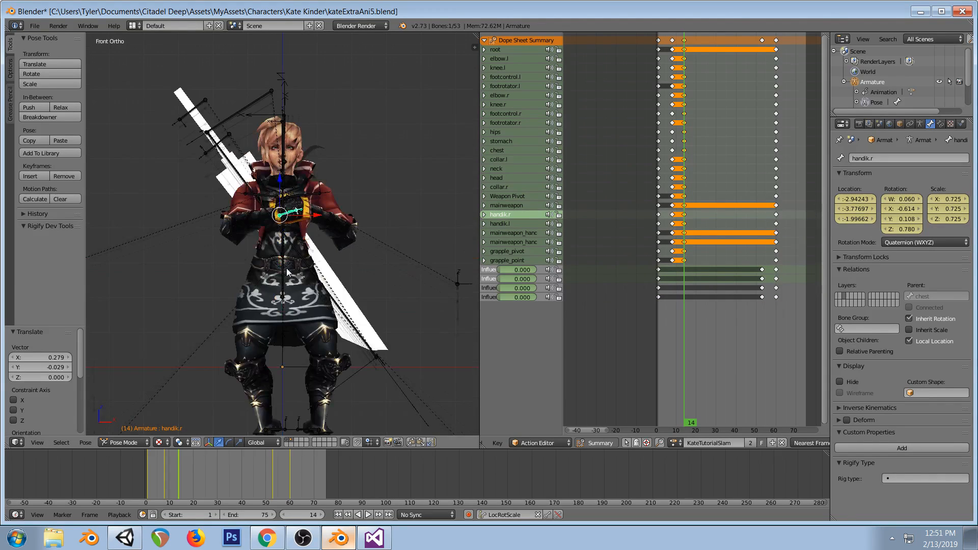
scroll(280, 268, "down", 1)
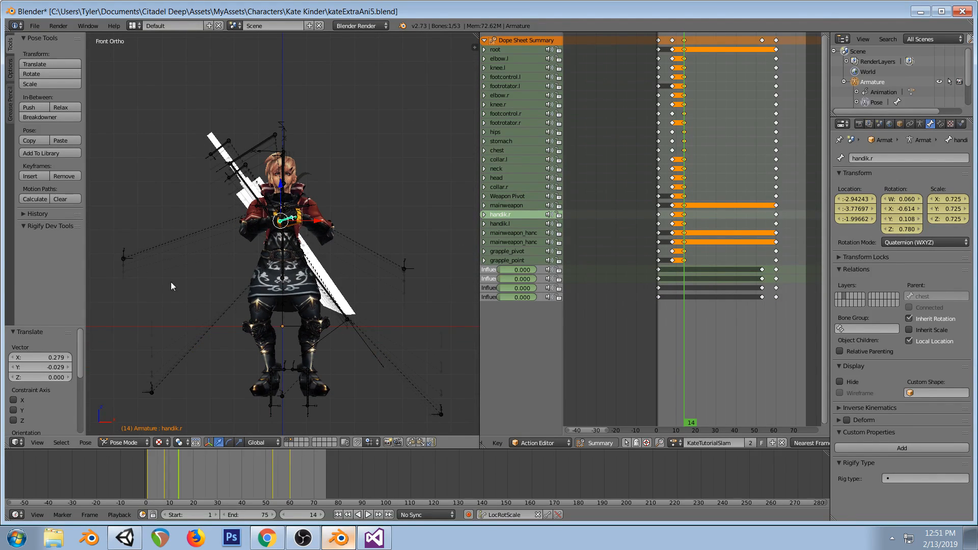
right_click(124, 258)
key("g")
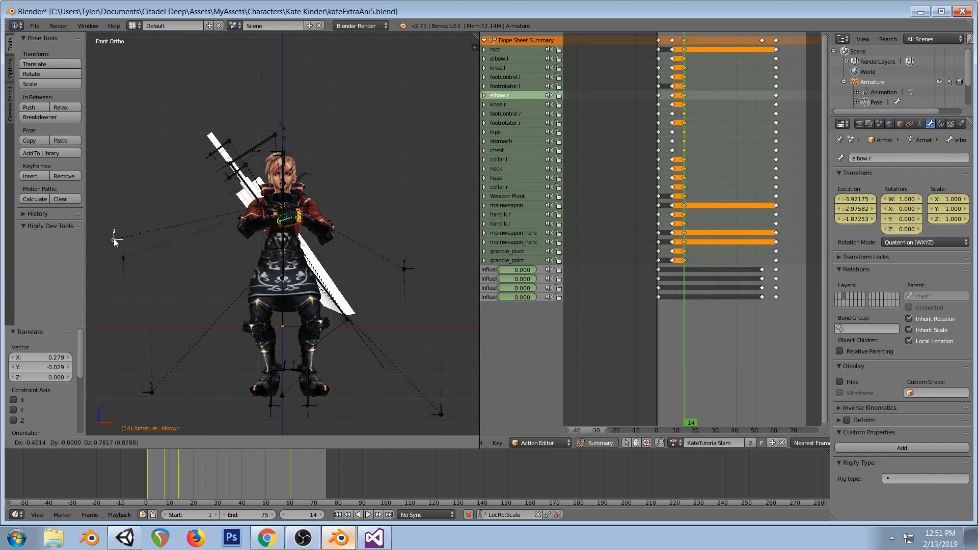
left_click(114, 219)
right_click(404, 268)
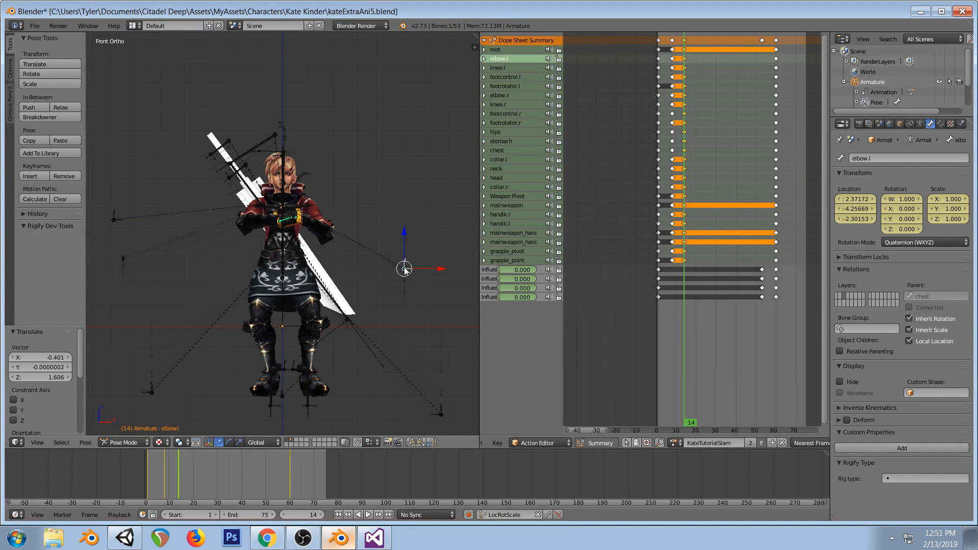
key("g")
left_click(416, 210)
Nudge the clasped hand controls in the top view, moving handik.r about 0.085 units along X
middle_click_drag(416, 210, 280, 237)
right_click(289, 248)
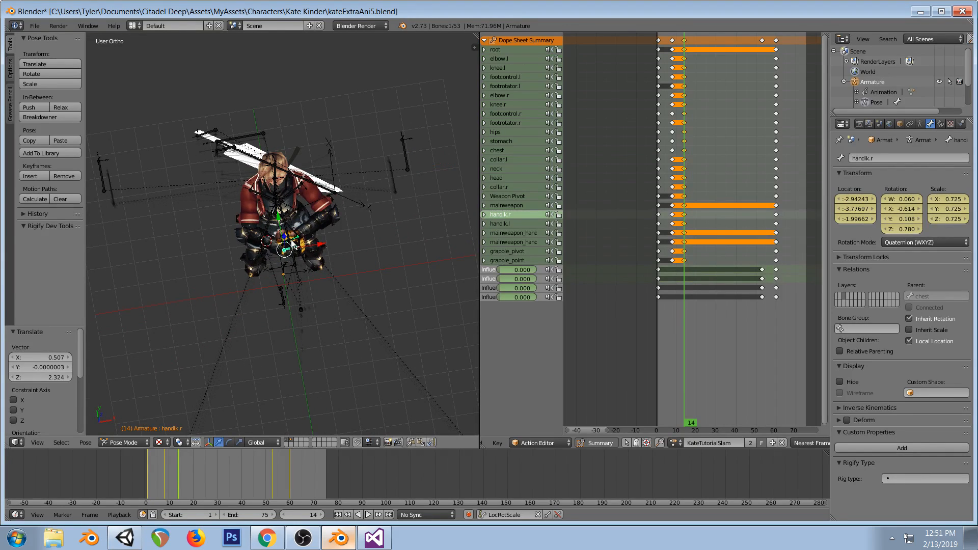
right_click(292, 245, "shift")
key("KP_7")
left_click_drag(289, 217, 288, 216)
right_click(291, 256)
left_click_drag(317, 258, 316, 255)
Rotate handik.l slightly in the top view and move it about -0.21 units along X and 0.06 along Y
right_click(294, 249)
key("r")
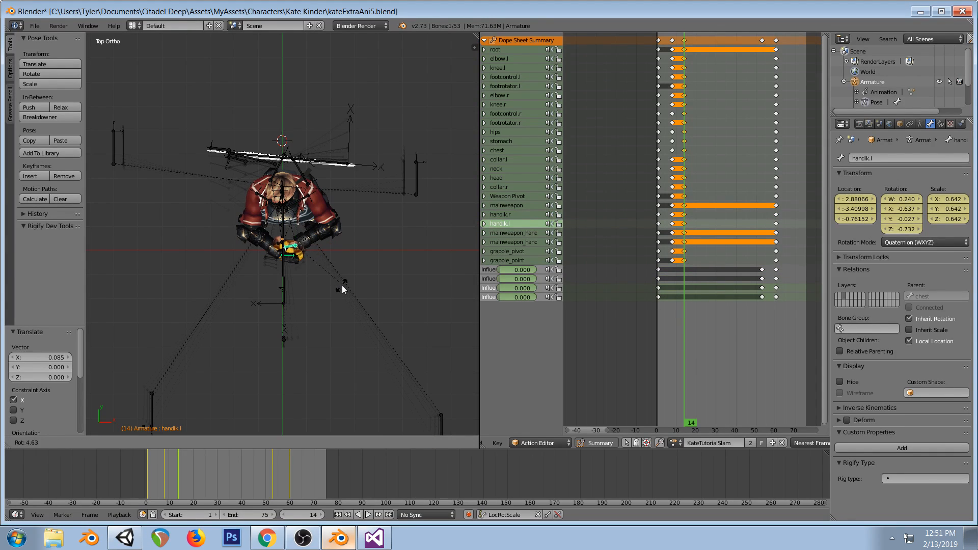
left_click(339, 286)
key("g")
left_click(334, 286)
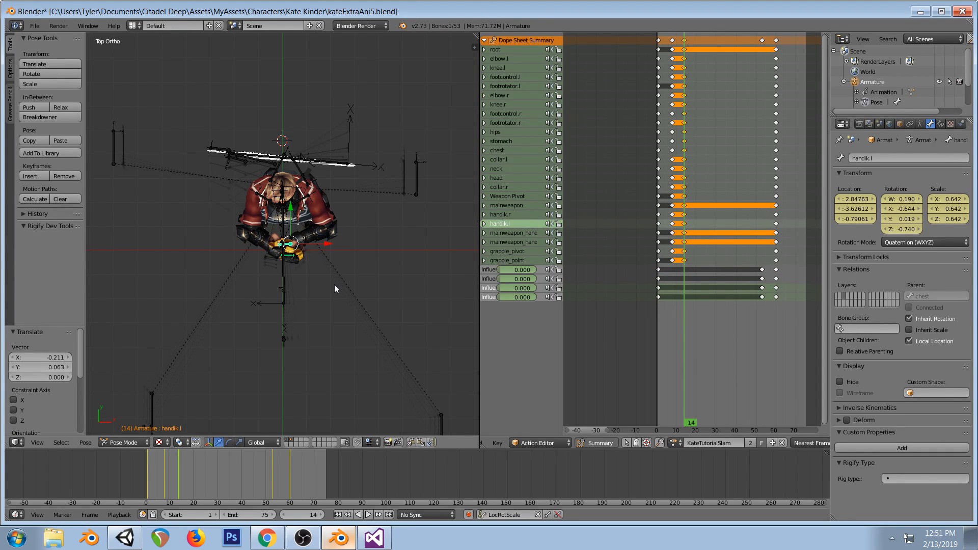
Keyframe all bones at frame 14 to store the clasped-hands pose
key("a")
key("a")
key("i")
key("a")
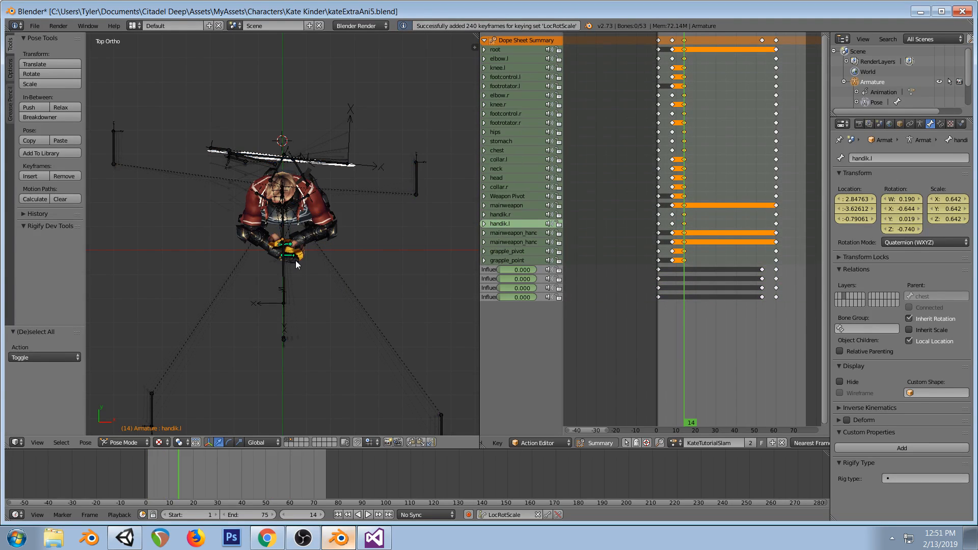
Rotate the hips about 0.5° and the stomach about 8.4° in the right view to start leaning the torso back
key("KP_1")
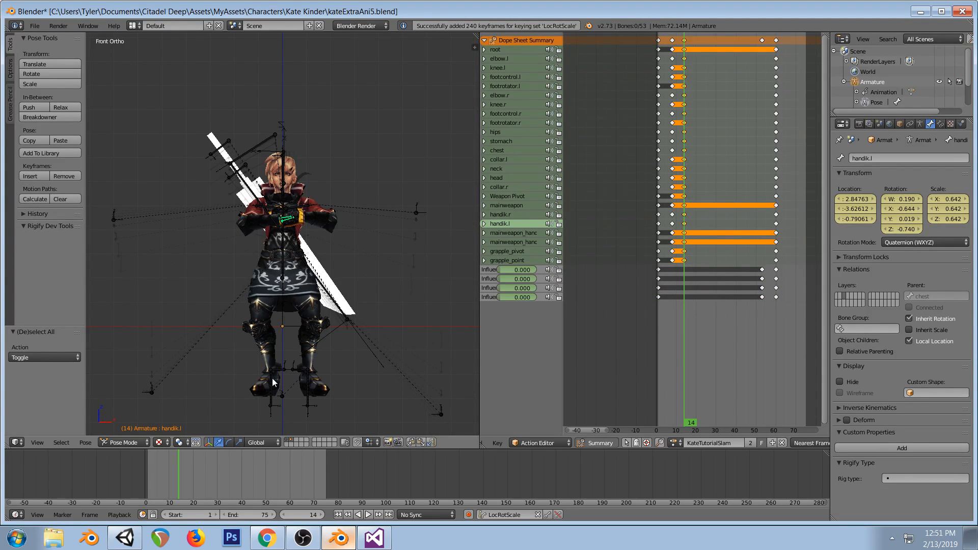
middle_click_drag(271, 378, 228, 340)
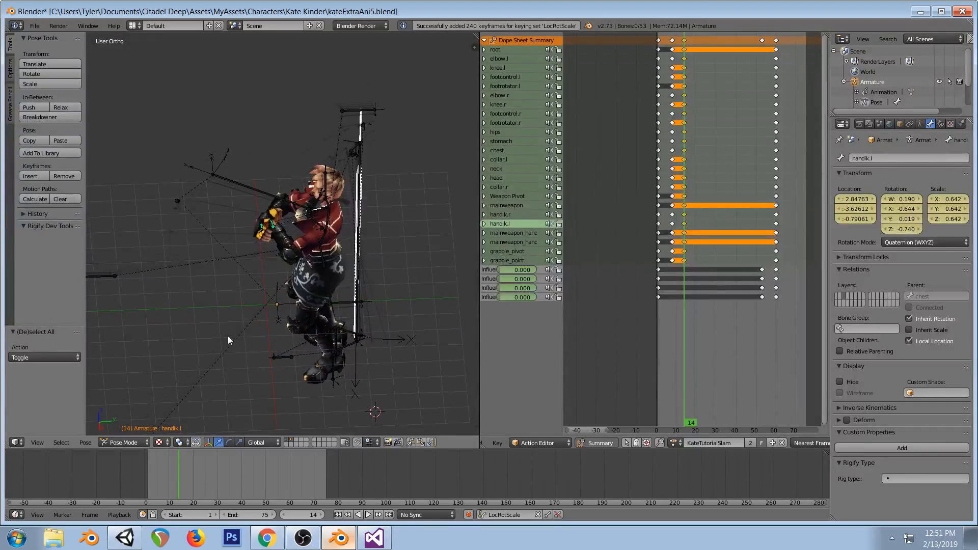
key("KP_3")
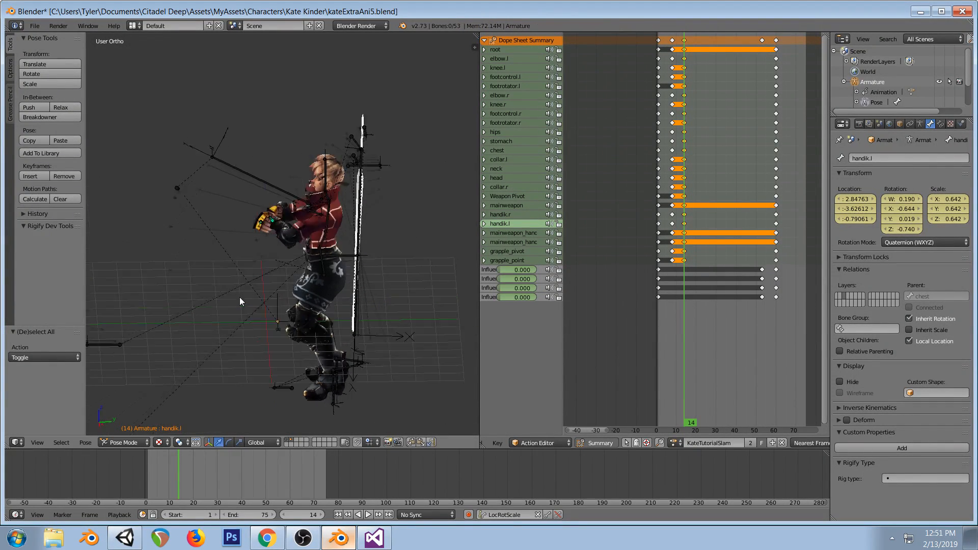
right_click(324, 269)
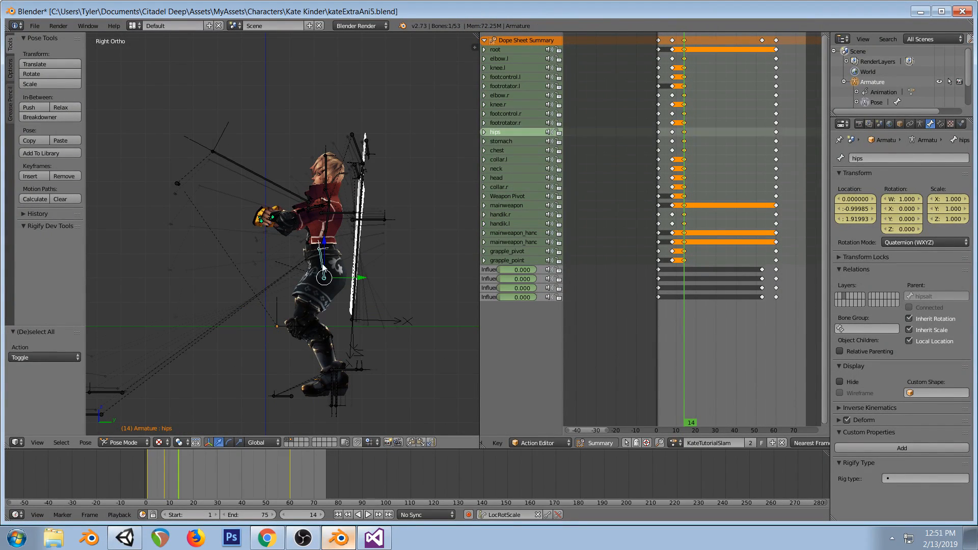
key("r")
left_click(359, 274)
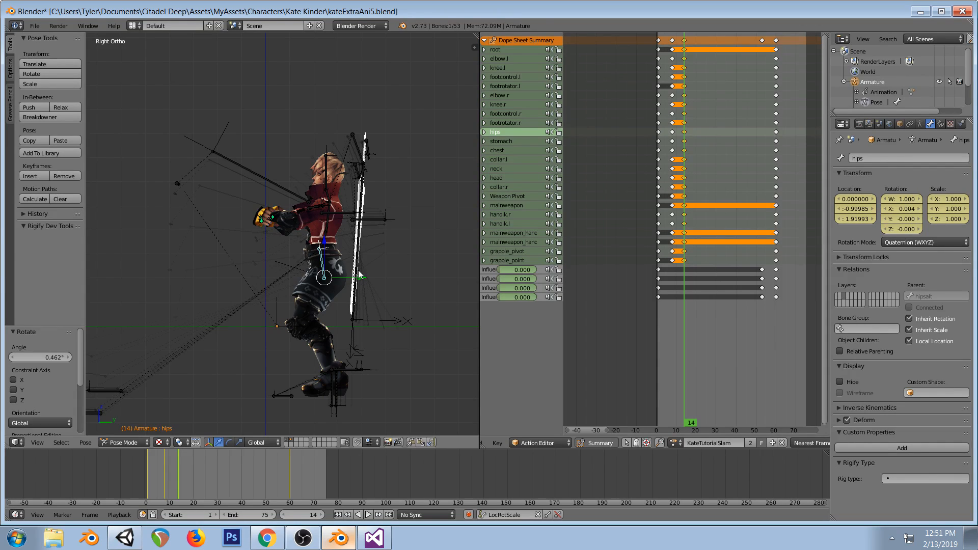
right_click(360, 275)
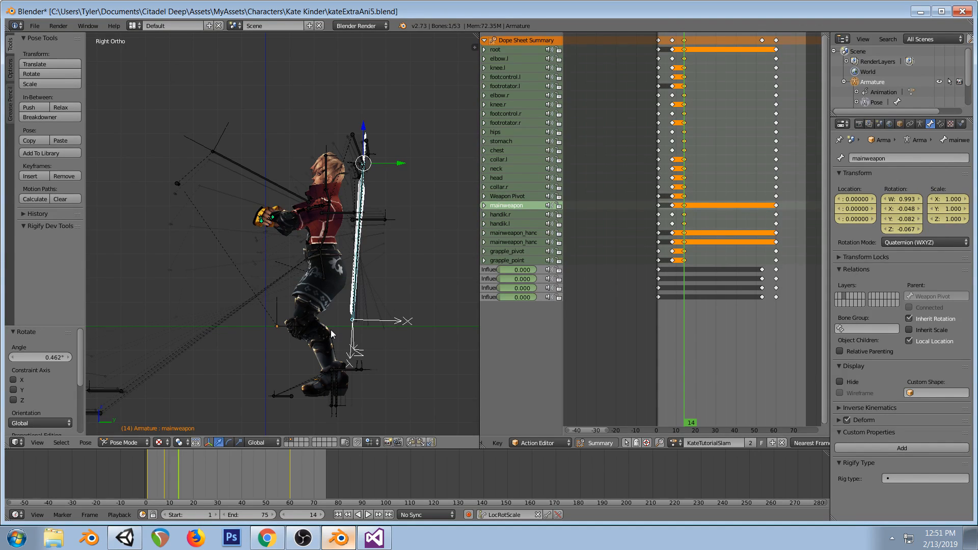
right_click(324, 242)
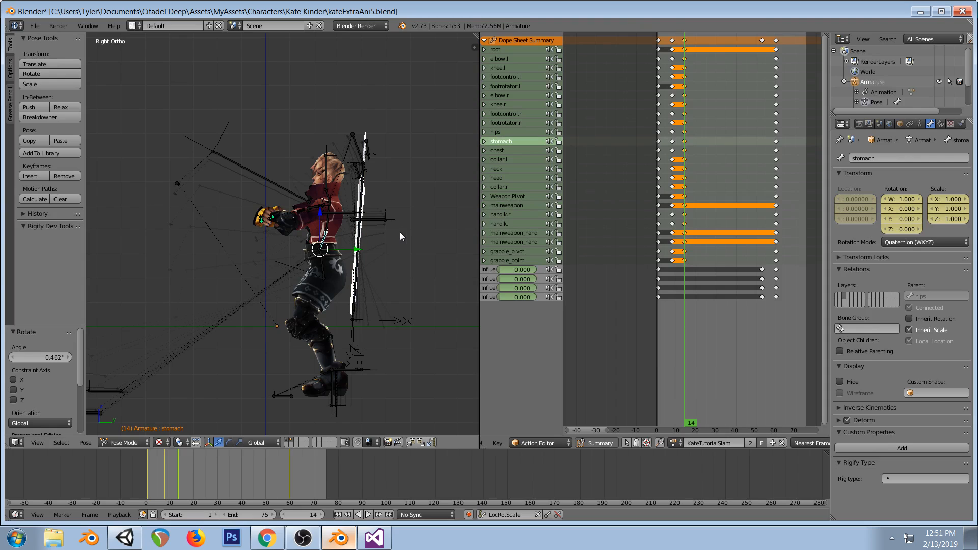
key("r")
left_click(403, 245)
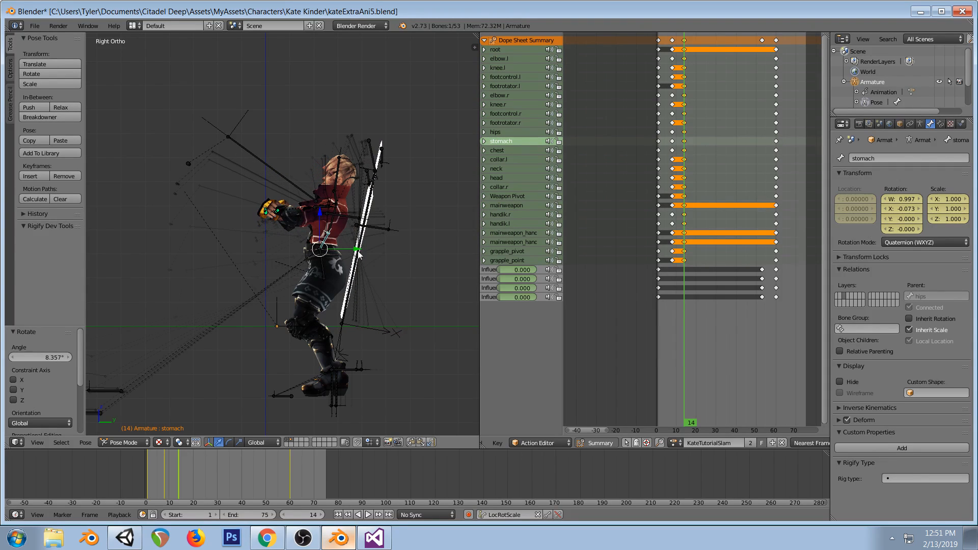
Lean the upper body further back in the right view, rotating the chest about 17.4° and the neck about 12.8°
right_click(334, 224)
key("r")
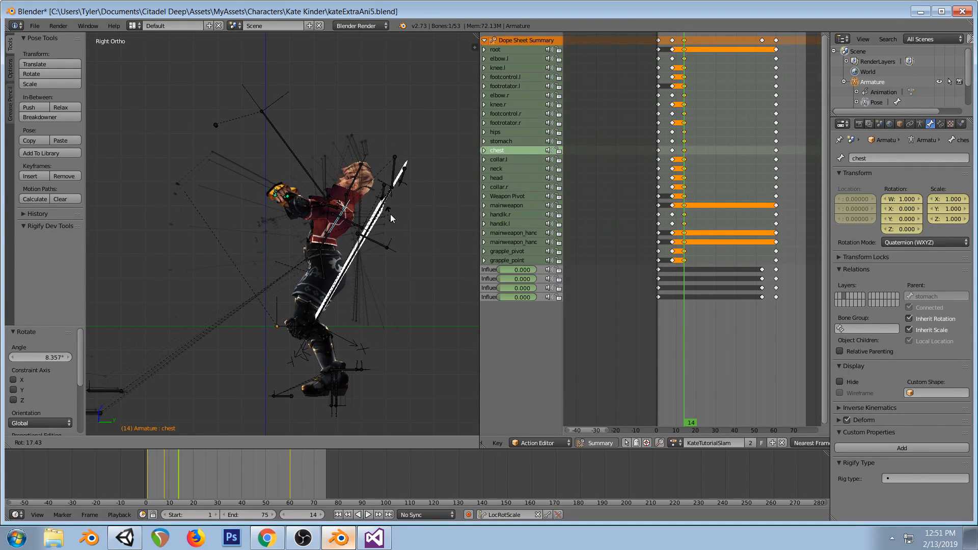
left_click(390, 214)
right_click(349, 201)
key("r")
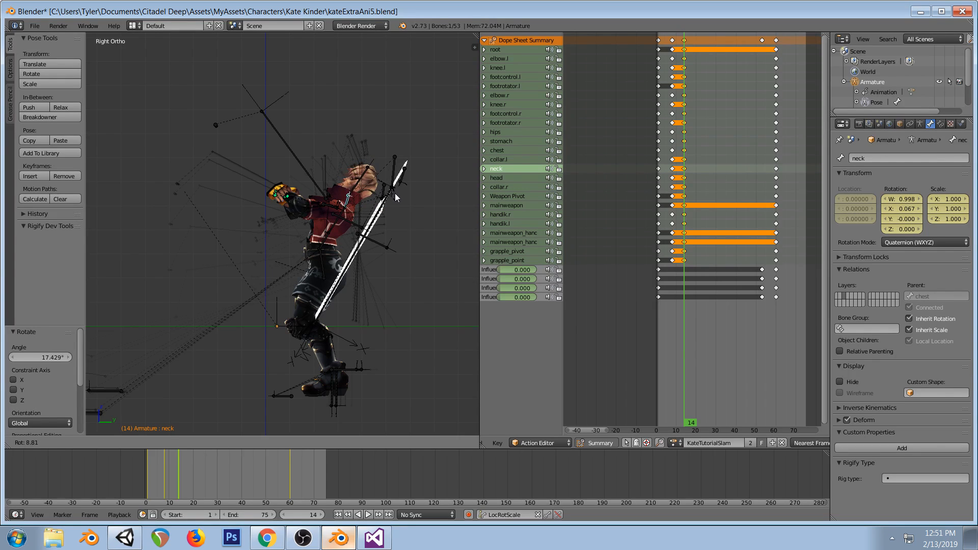
left_click(395, 196)
Rotate both hand controls about -24° in the right view and move them about -0.23 units along Y and -0.32 along Z
middle_click_drag(246, 177, 347, 265)
key("KP_3")
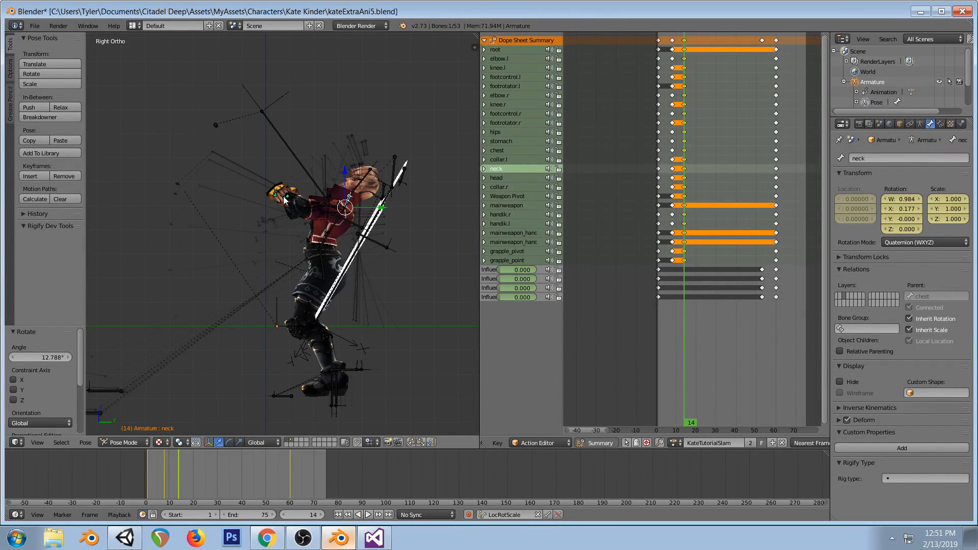
right_click(282, 196)
key("r")
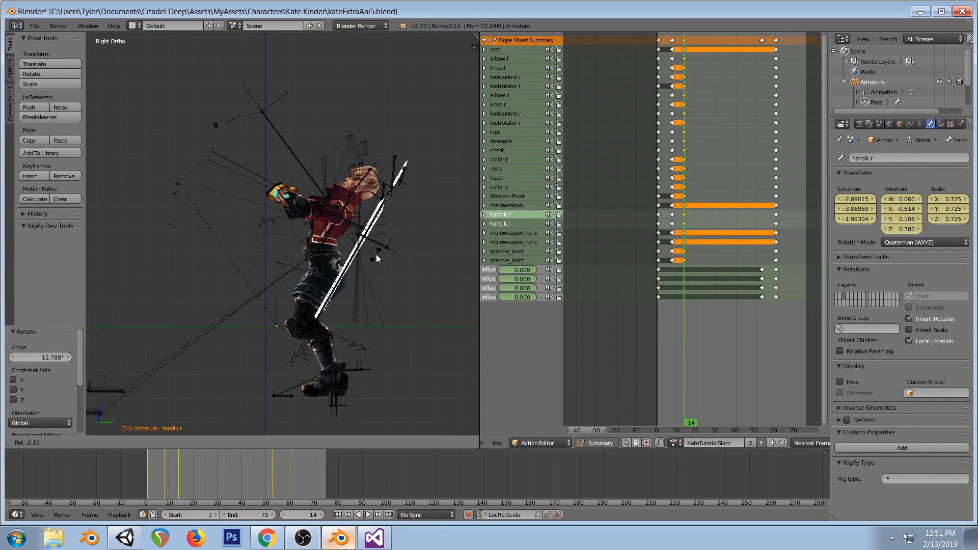
left_click(379, 220)
key("g")
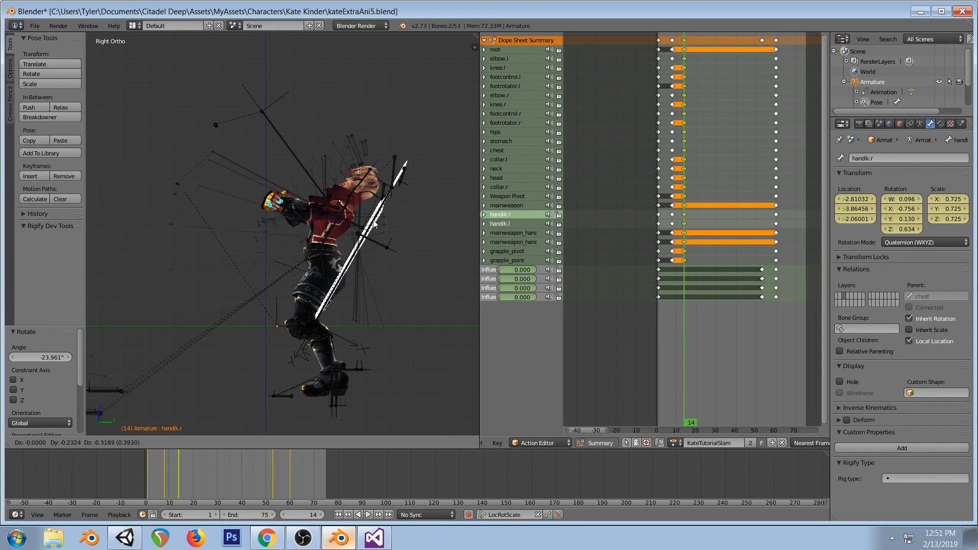
left_click(375, 224)
Refine the backward lean by rotating the stomach about -9.2° and the chest about 6.4°
right_click(326, 242)
key("r")
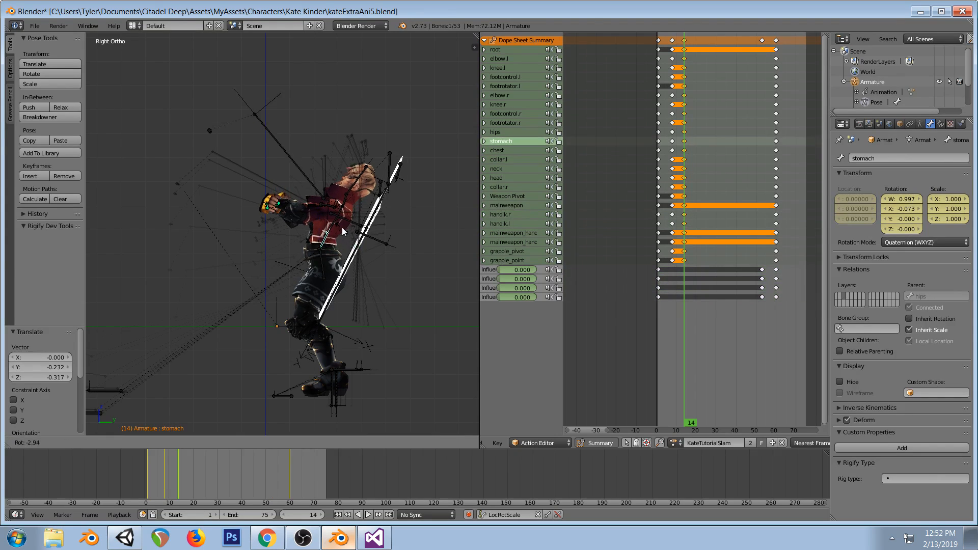
left_click(341, 222)
key("r")
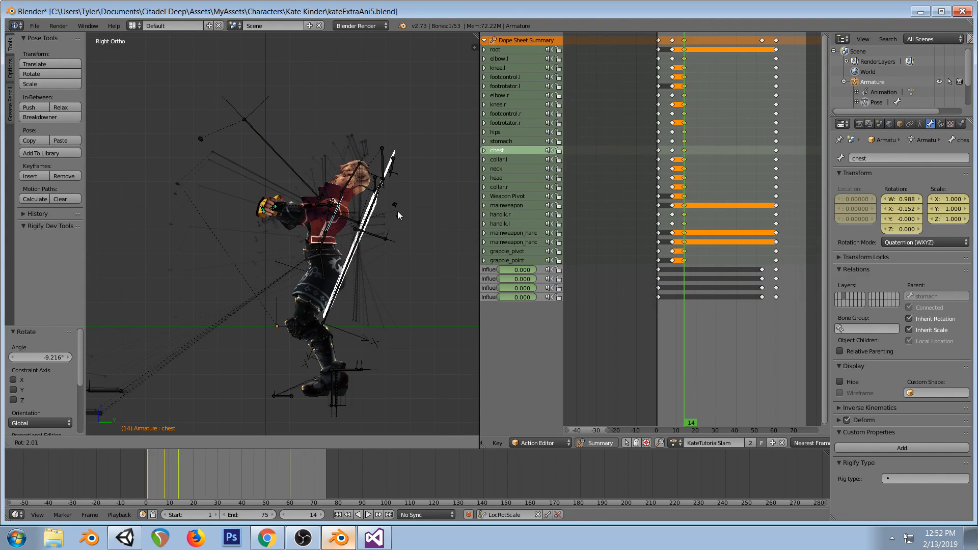
left_click(398, 214)
Rotate the hips about 8.9° and move them about -0.42 units along Y and 0.49 along Z
right_click(325, 262)
key("r")
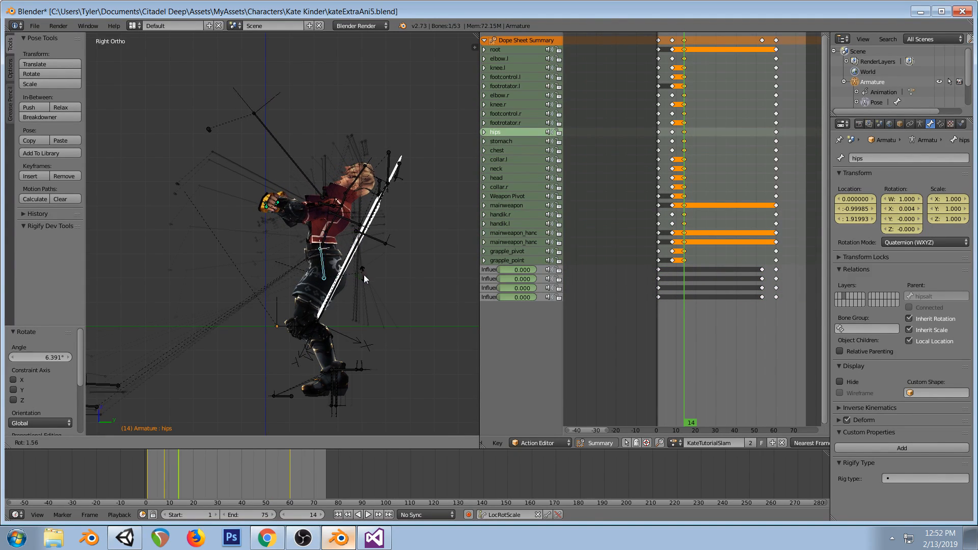
left_click(360, 278)
key("g")
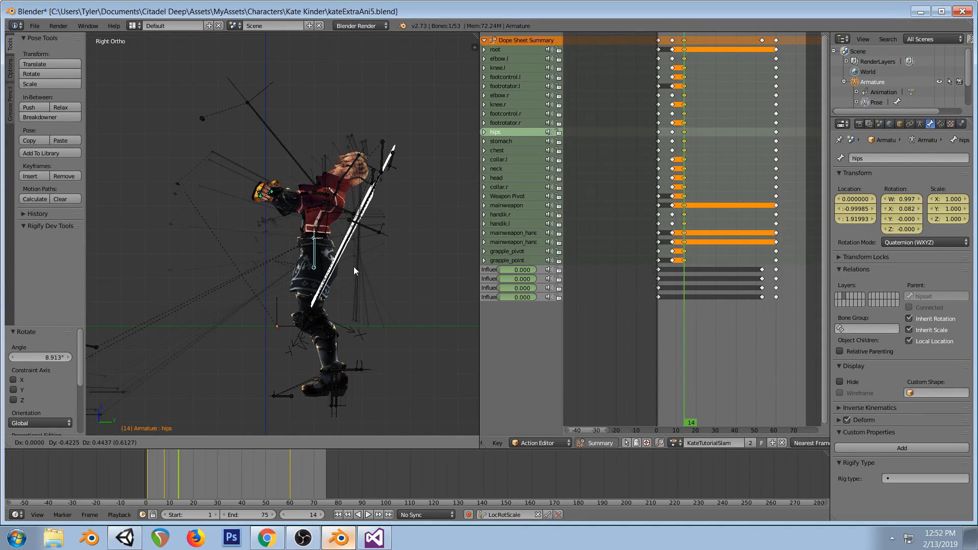
left_click(354, 265)
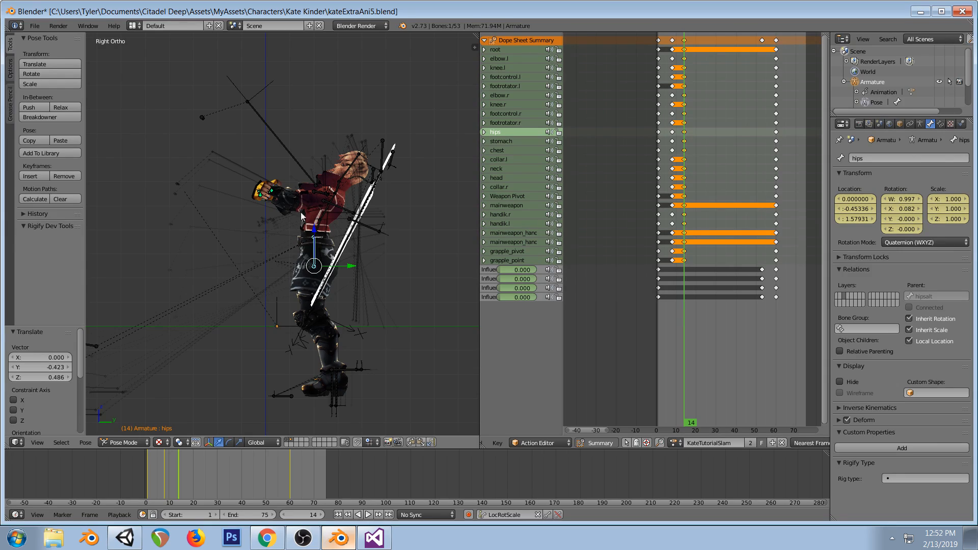
Keyframe all bones at frame 14 again to store the leaned-back pose
middle_click_drag(285, 222, 308, 289)
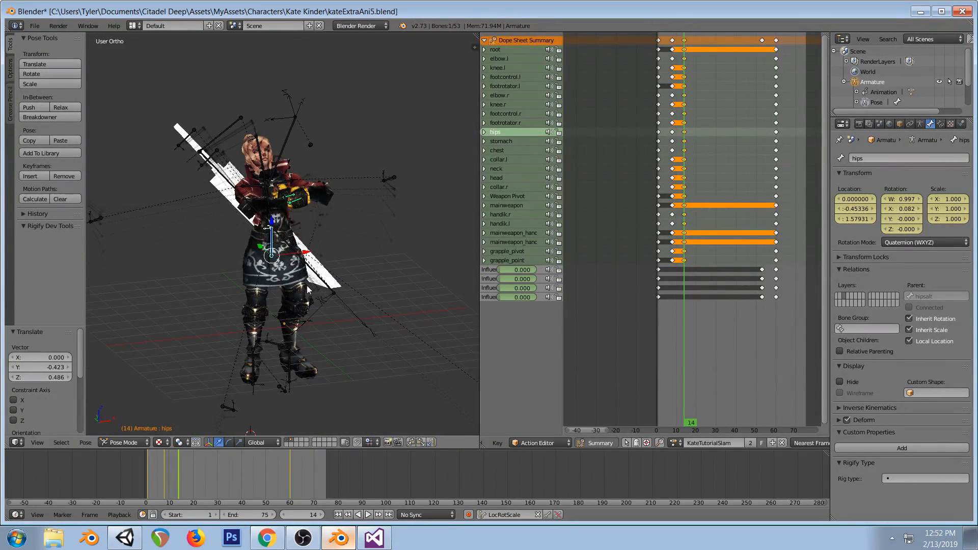
key("a")
key("a")
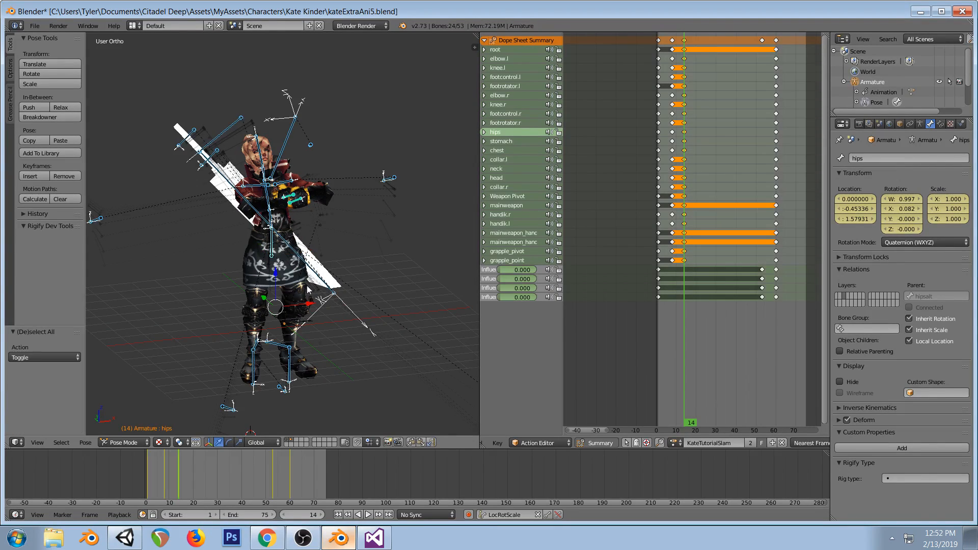
key("i")
key("a")
Bring the knee targets inward in the top view, moving knee.r about 1.8 X, -0.55 Y and knee.l about -4.17 X, 0.24 Y
key("KP_1")
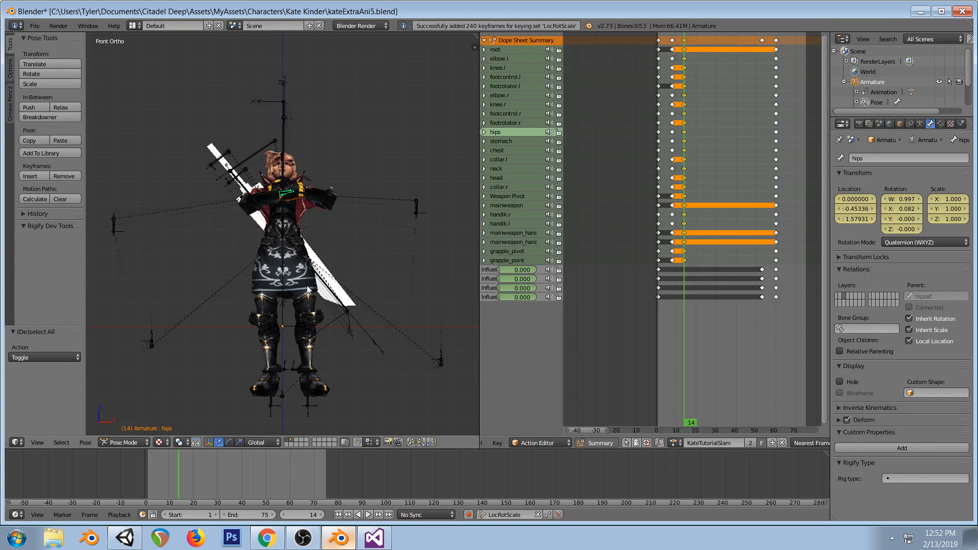
middle_click_drag(214, 301, 279, 324)
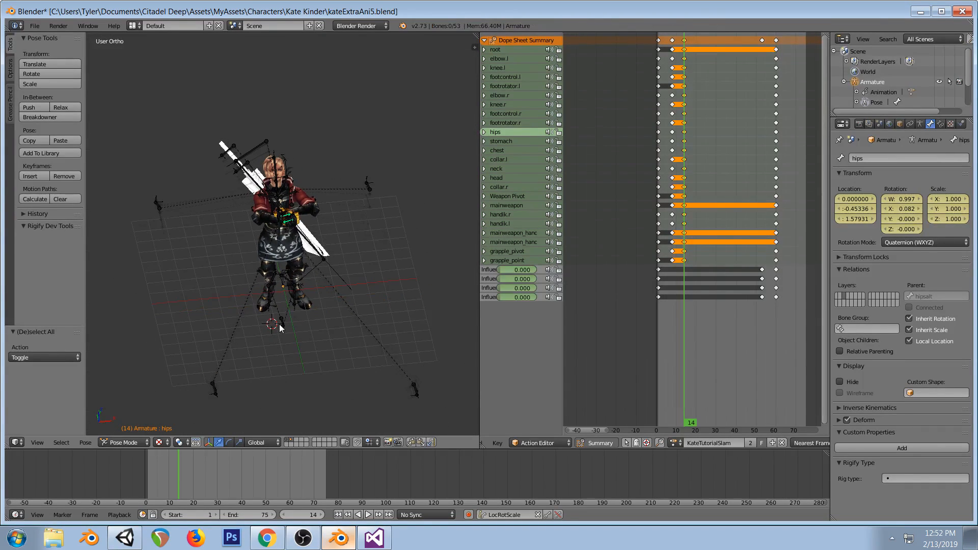
key("KP_7")
right_click_drag(191, 372, 221, 382)
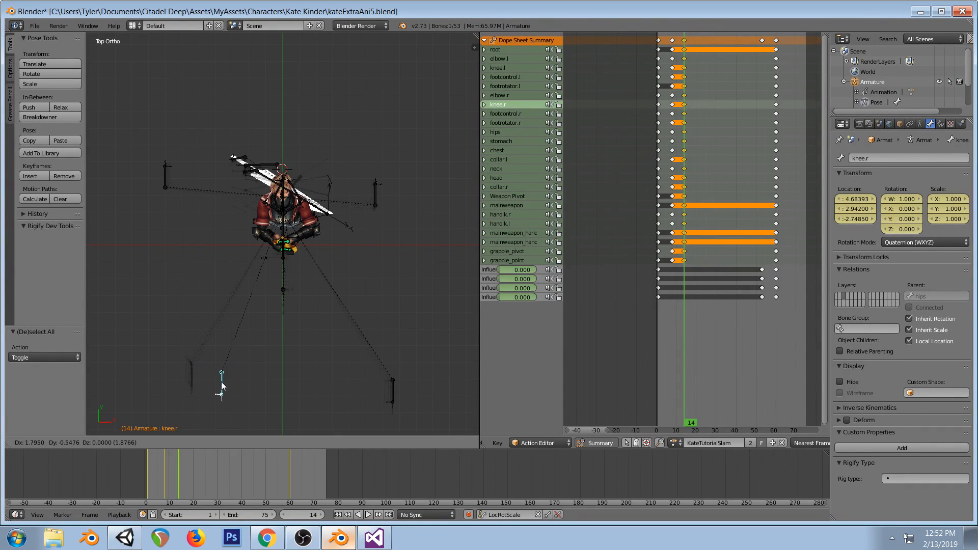
right_click_drag(393, 391, 304, 363)
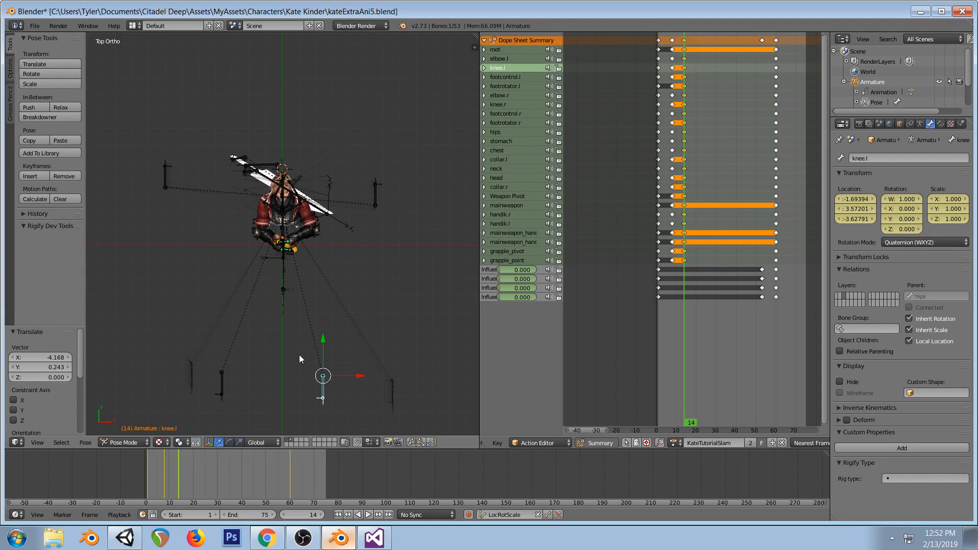
Keyframe knee.l and knee.r at frame 14 in their new positions
key("KP_1")
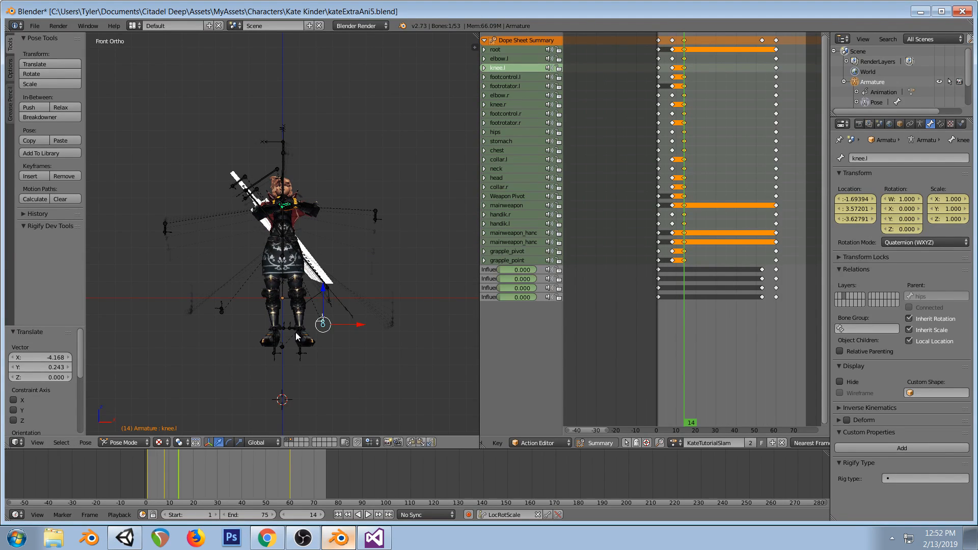
key("i")
right_click(221, 310)
key("i")
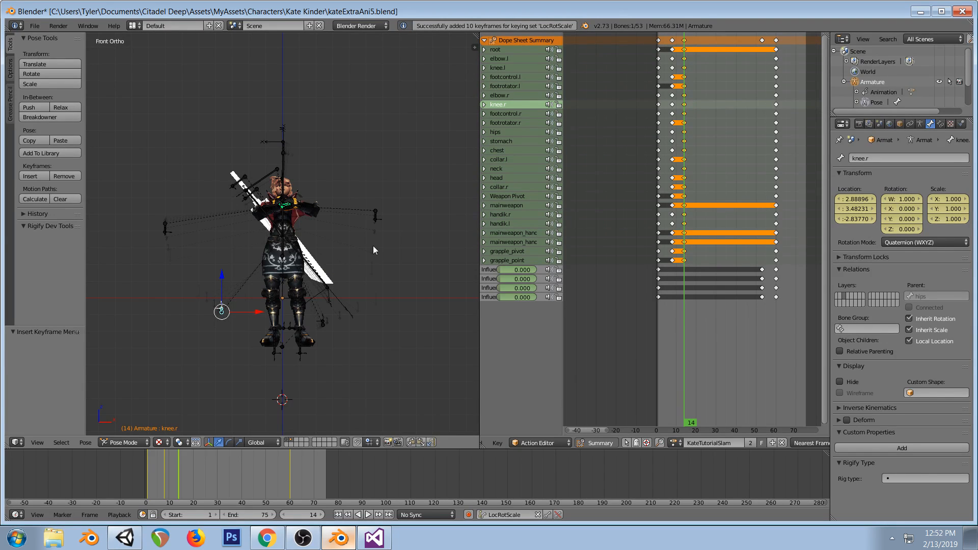
Trackball-rotate the right foot control so the foot points down, and rotate it about -9.1° in the front view
scroll(372, 252, "up", 1)
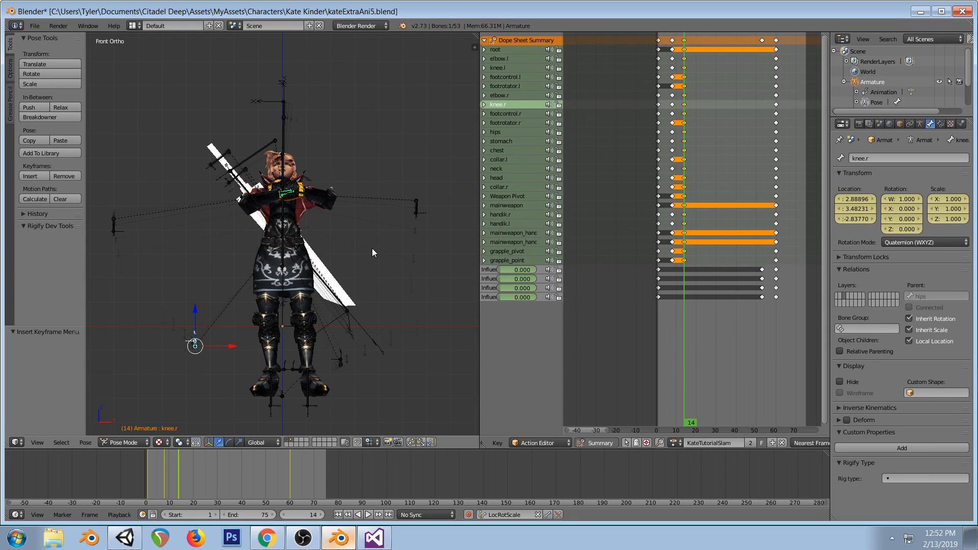
middle_click_drag(374, 240, 340, 266)
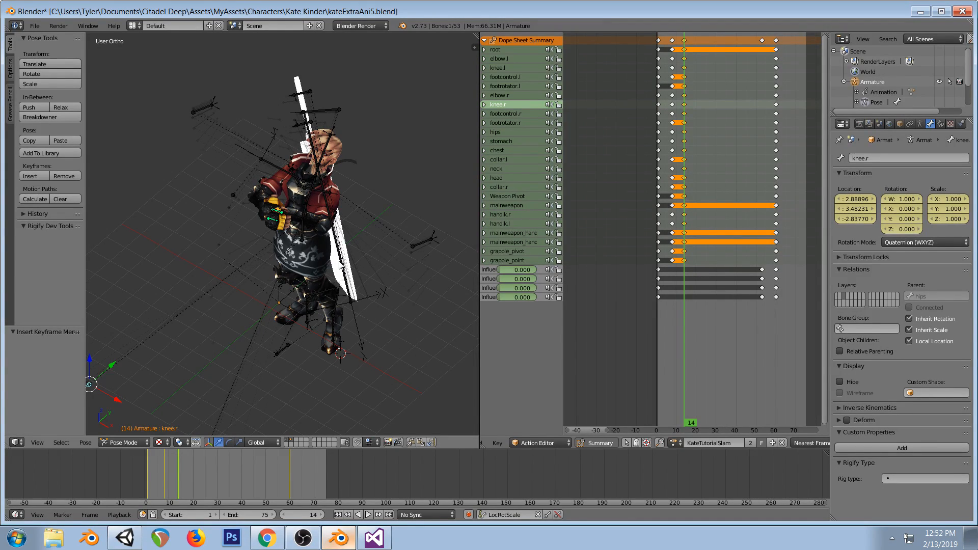
scroll(340, 262, "down", 2)
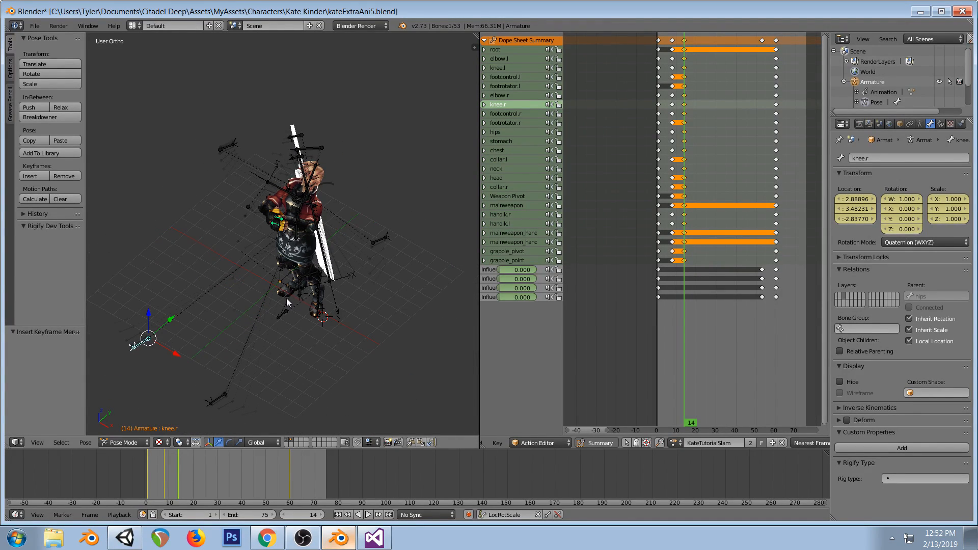
right_click(298, 288)
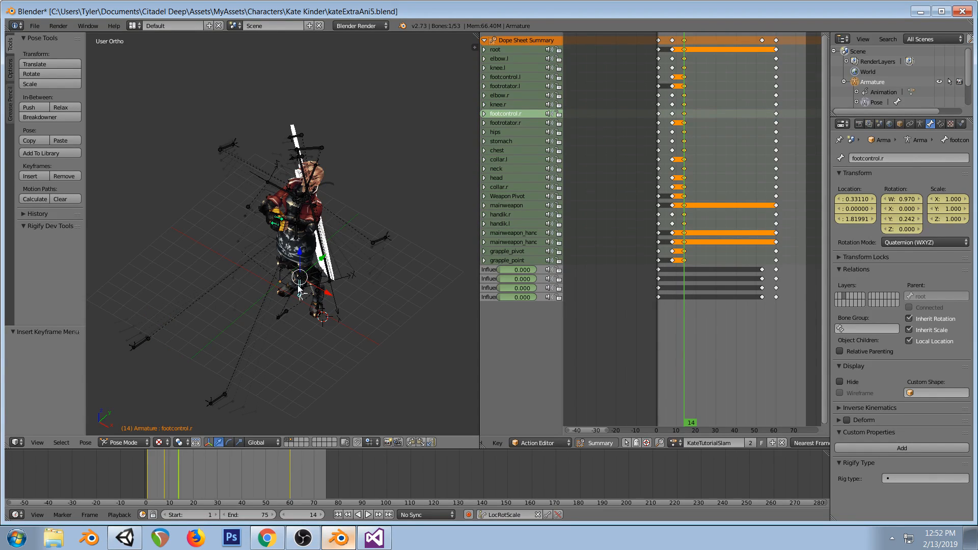
scroll(309, 299, "up", 1)
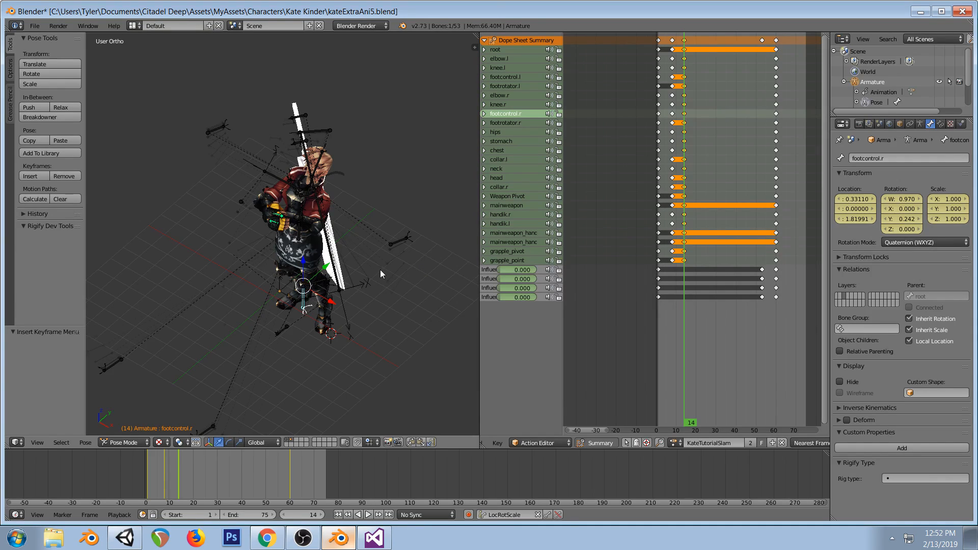
key("KP_1")
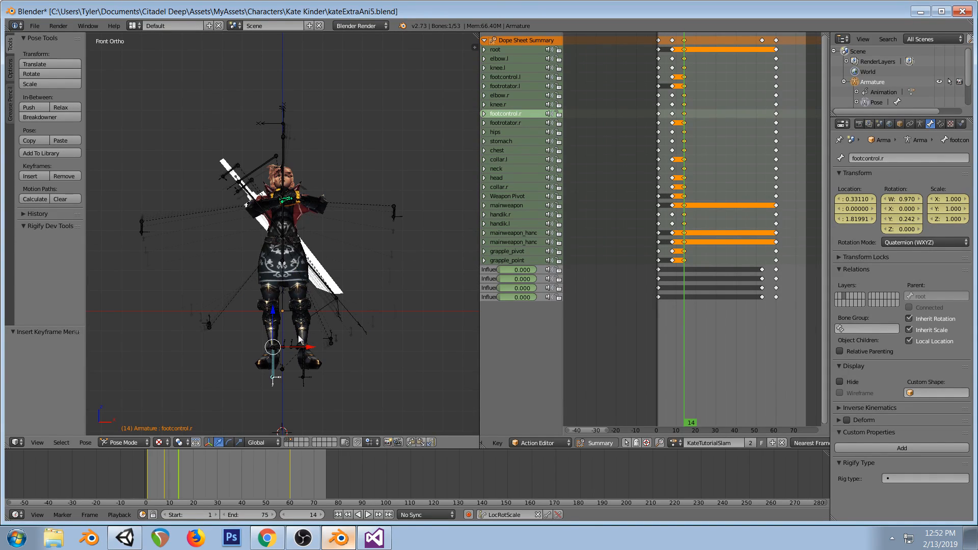
key("r")
key("r")
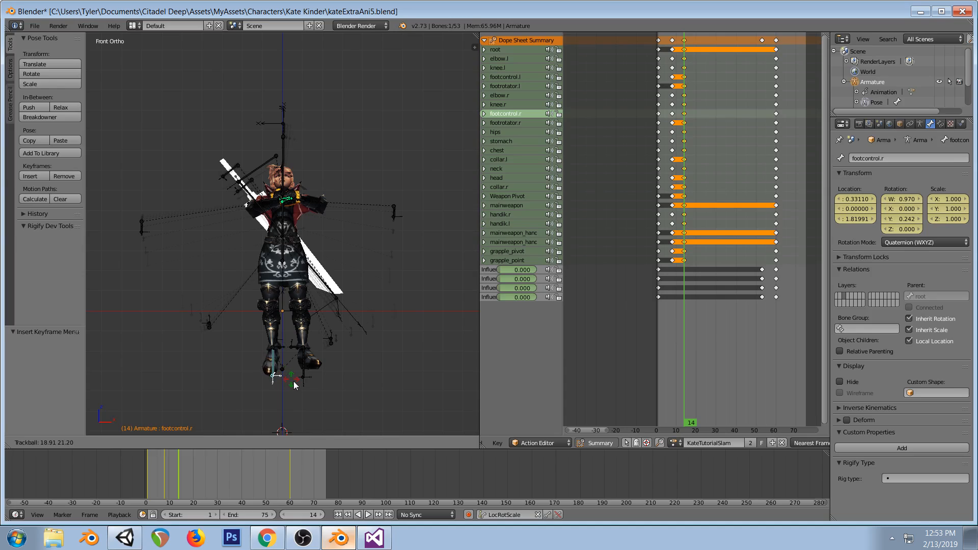
left_click(300, 387)
key("r")
left_click(307, 383)
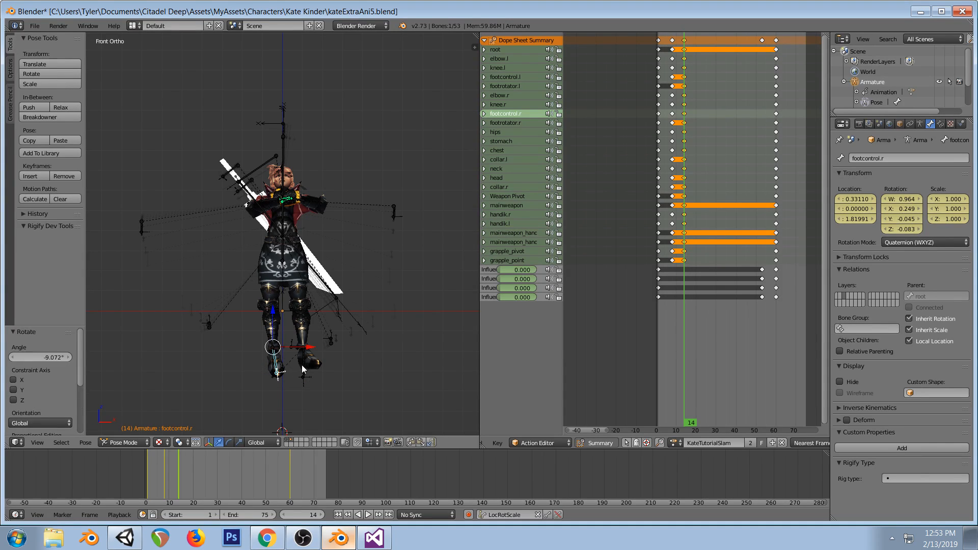
Trackball-rotate footcontrol.l about 31.5° and -21.8°, rotate it about 7.9°, and move it about -0.28 X and 0.05 Z
right_click(302, 365)
key("r")
key("r")
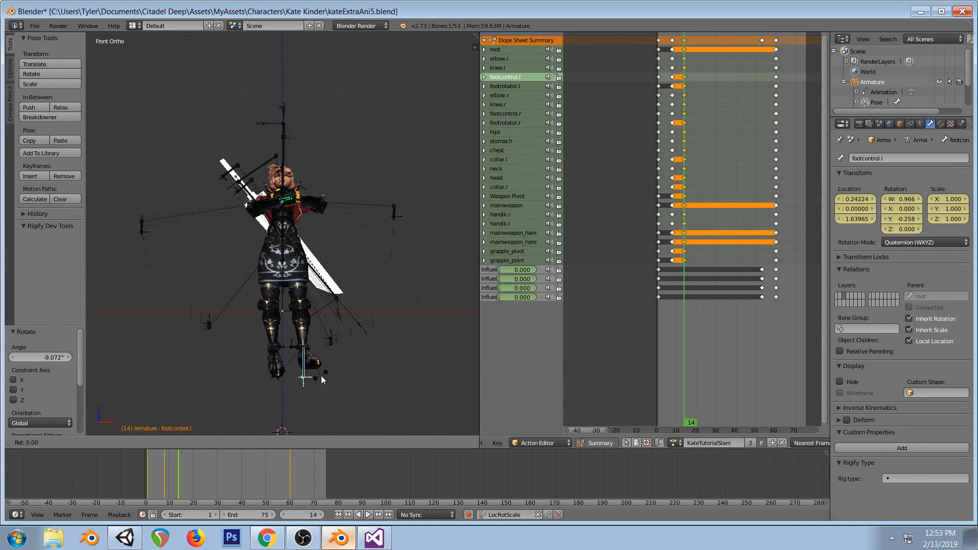
left_click(303, 404)
key("r")
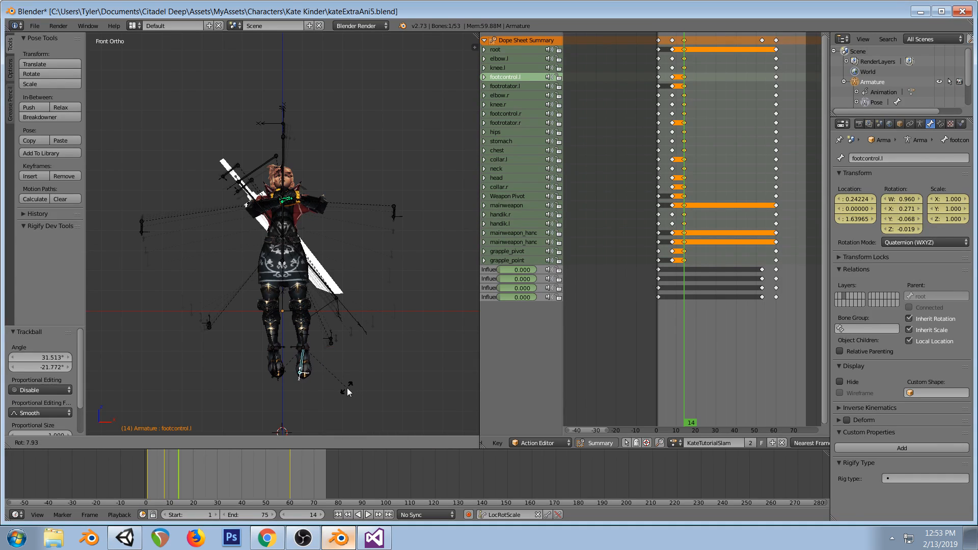
left_click(348, 388)
key("g")
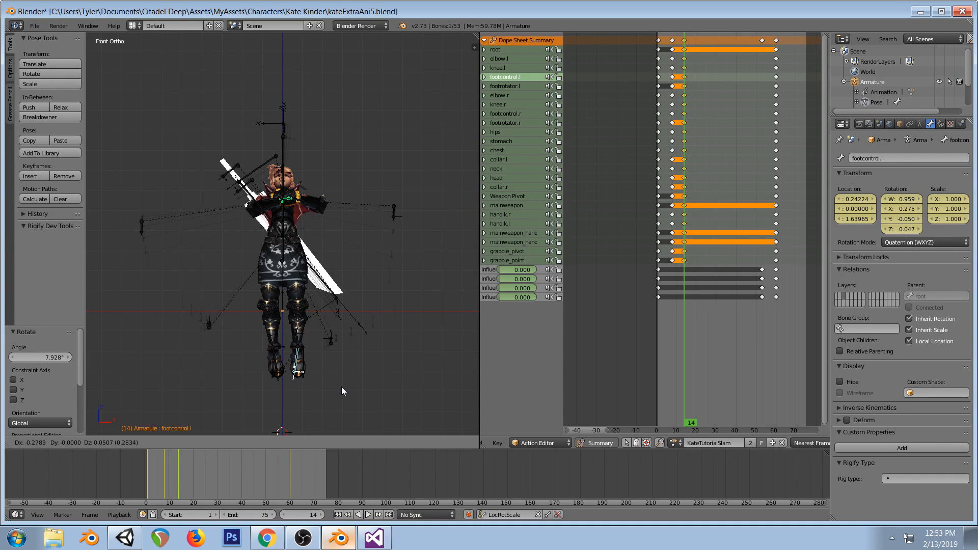
left_click(341, 387)
Raise footcontrol.l and footcontrol.r together by about 0.15 units along Z
right_click(277, 367, "shift")
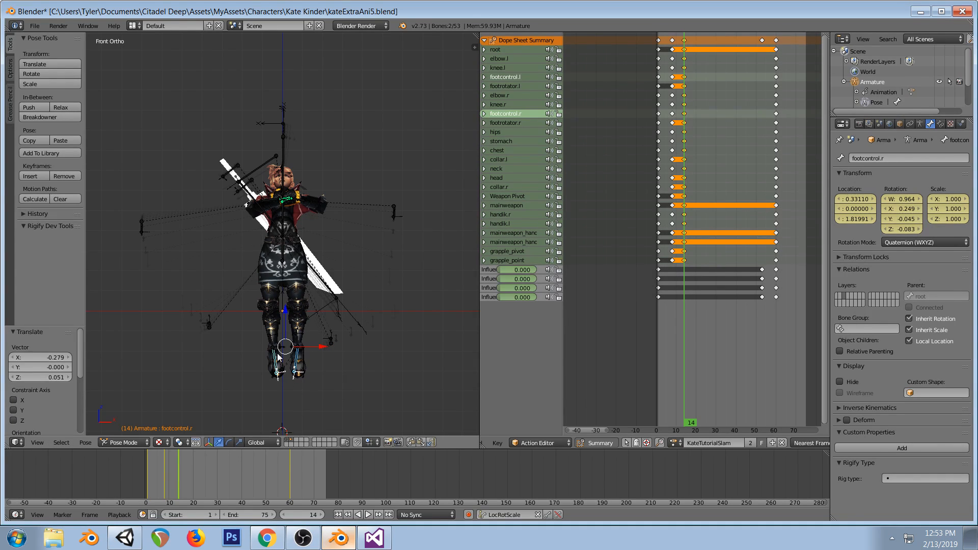
key("g")
key("z")
left_click(284, 312)
Spread the knee targets outward, moving knee.l about 0.53 and knee.r about -0.61 units along X
middle_click_drag(284, 312, 334, 375)
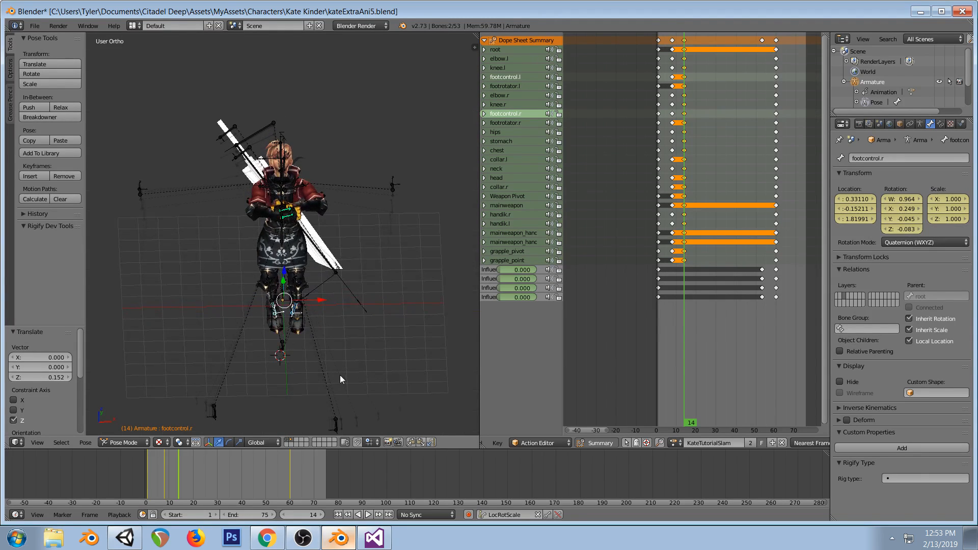
right_click(336, 418)
key("g")
left_click(346, 419)
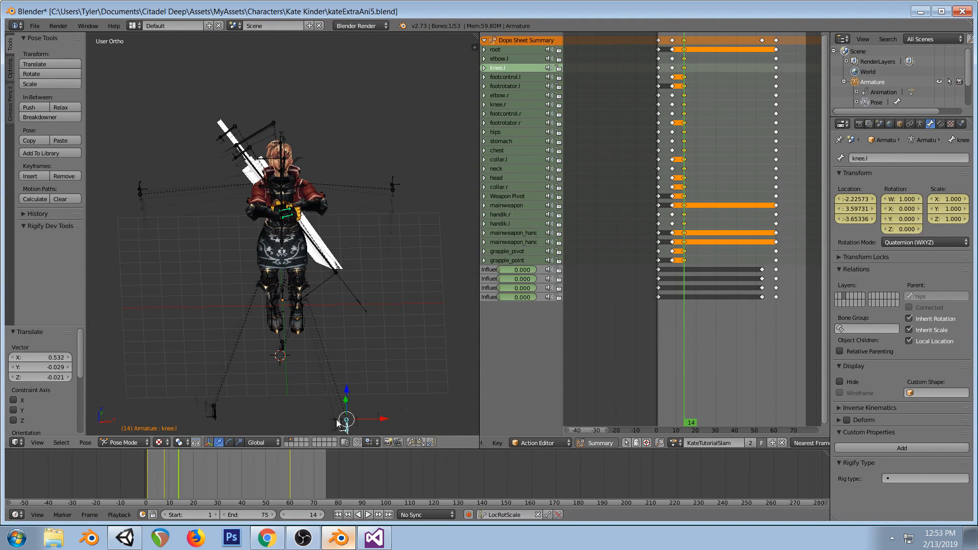
right_click(214, 409)
key("g")
left_click(203, 406)
middle_click_drag(203, 406, 350, 295)
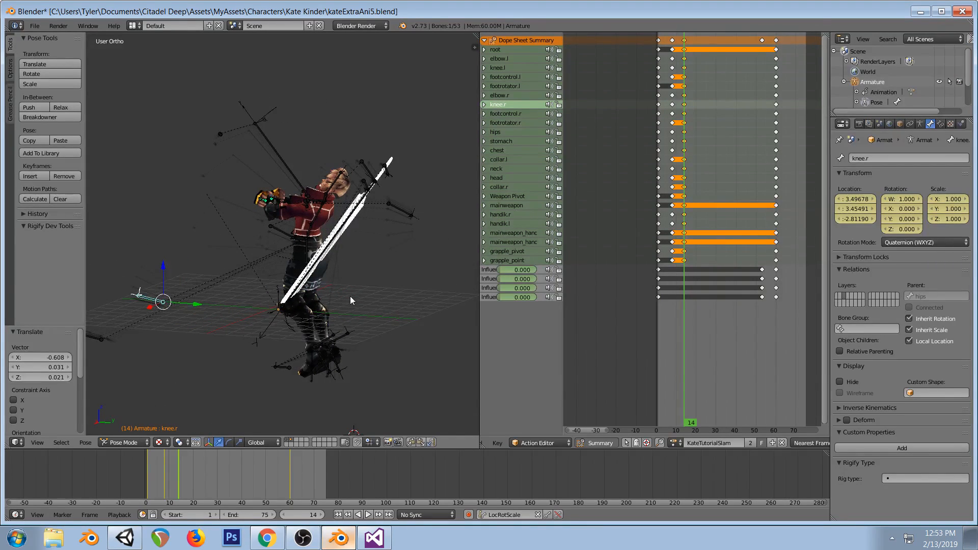
Keyframe all bones at frame 14 to store the adjusted feet and knees
key("KP_3")
key("a")
key("a")
key("i")
key("a")
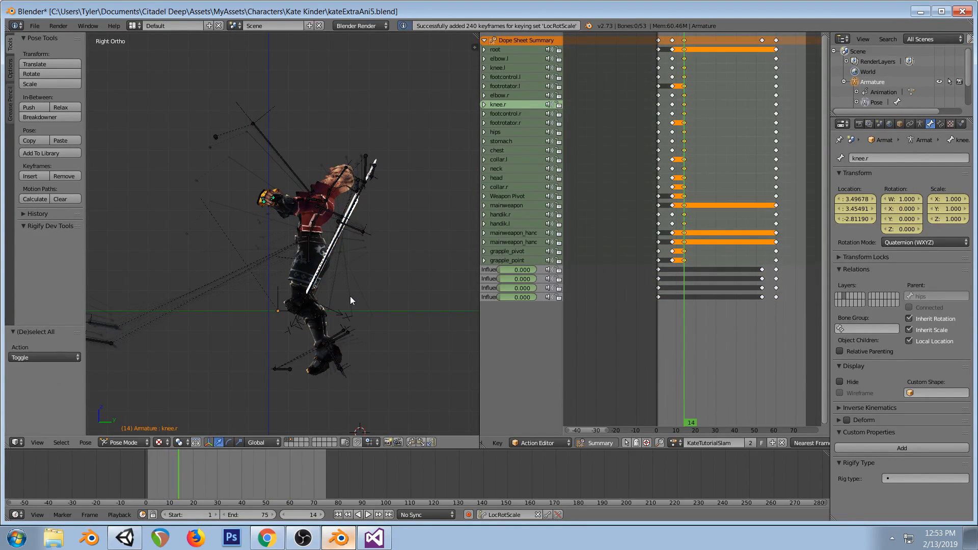
Shift handik.l and handik.r together slightly along Y and about -0.30 units along X in the top view
middle_click_drag(333, 276, 282, 234)
right_click(281, 232)
right_click(282, 234, "shift")
key("KP_7")
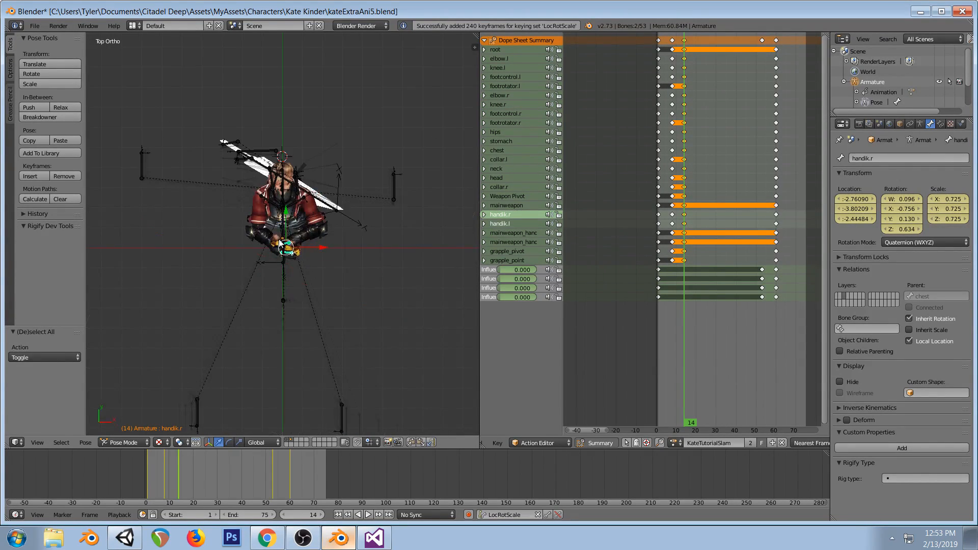
left_click_drag(288, 214, 287, 217)
left_click_drag(323, 249, 317, 248)
key("KP_3")
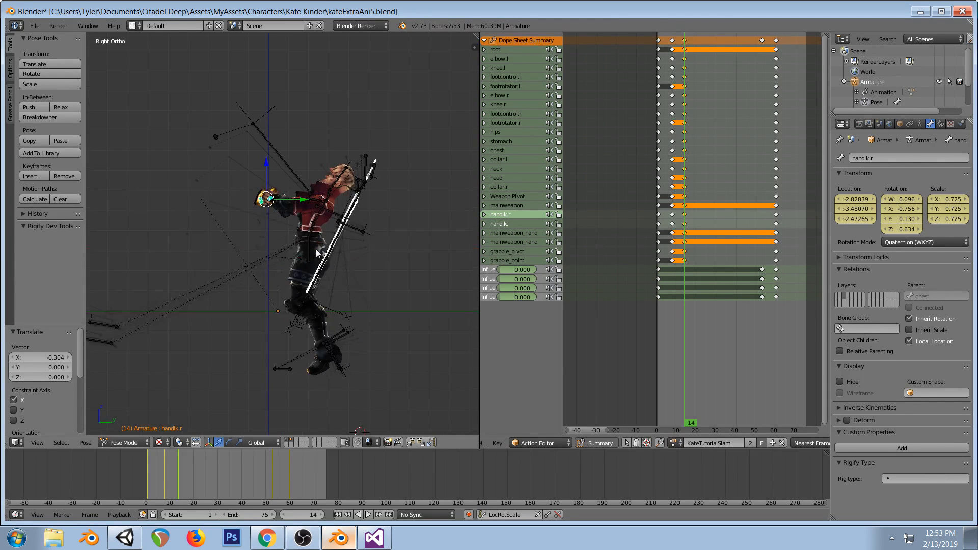
Keyframe all bones at frame 14 to store the shifted hands
key("a")
key("a")
key("i")
key("a")
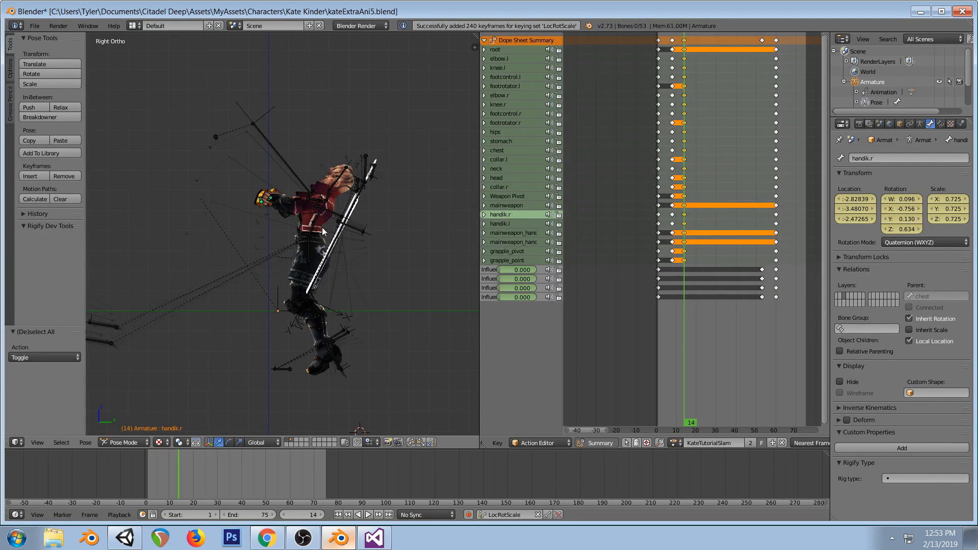
Move the hips about -0.48 units along Y and -0.03 along Z in the side view
right_click(309, 248)
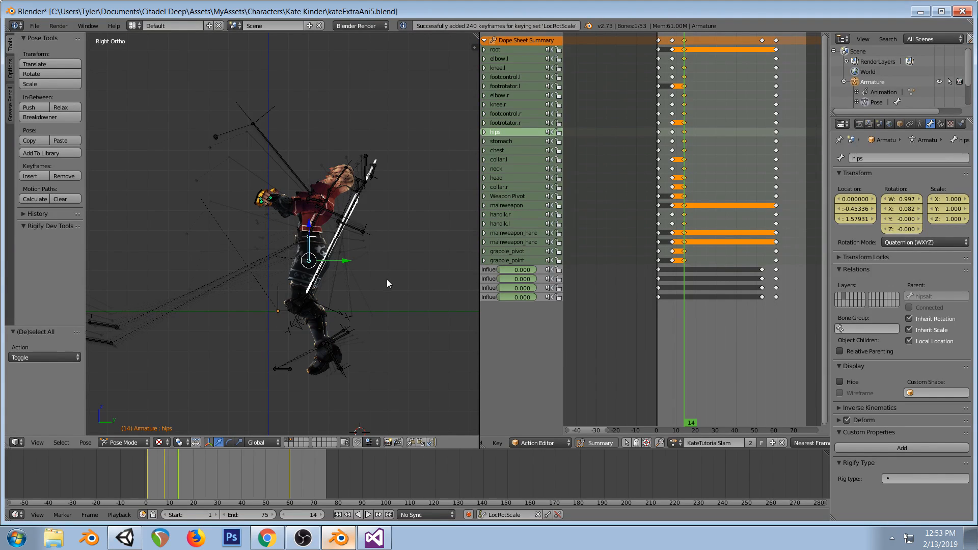
key("g")
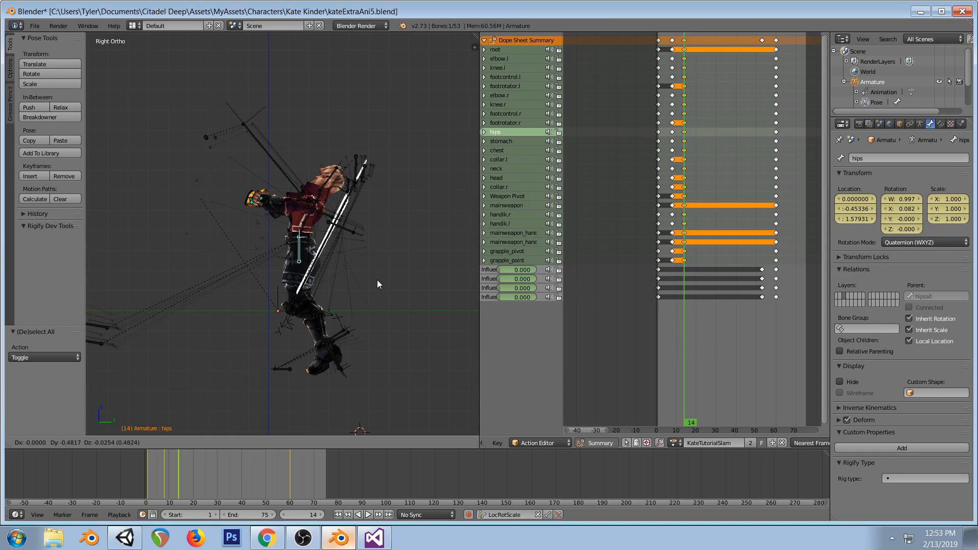
left_click(377, 279)
middle_click_drag(377, 280, 343, 270)
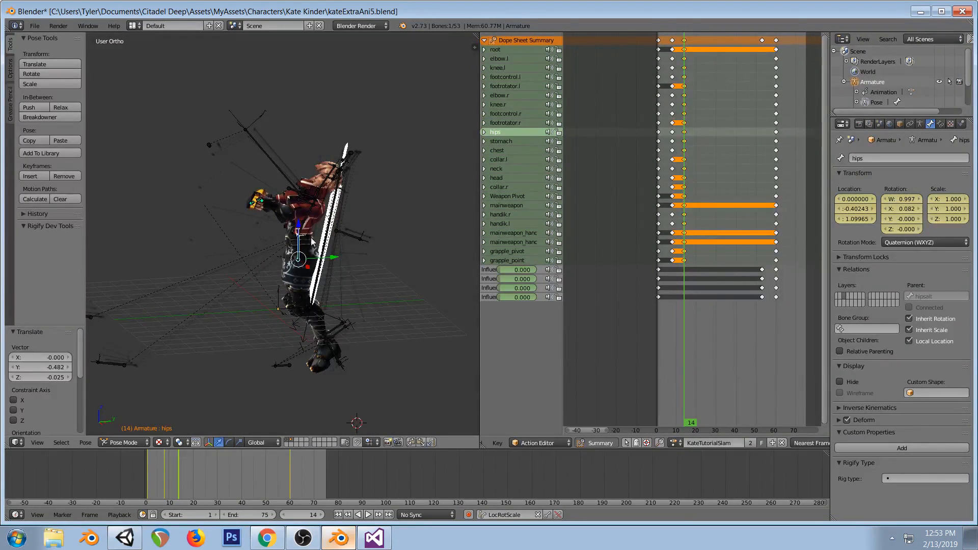
Keyframe all bones at frame 14 to store the moved hips
key("KP_3")
key("a")
key("a")
key("i")
key("a")
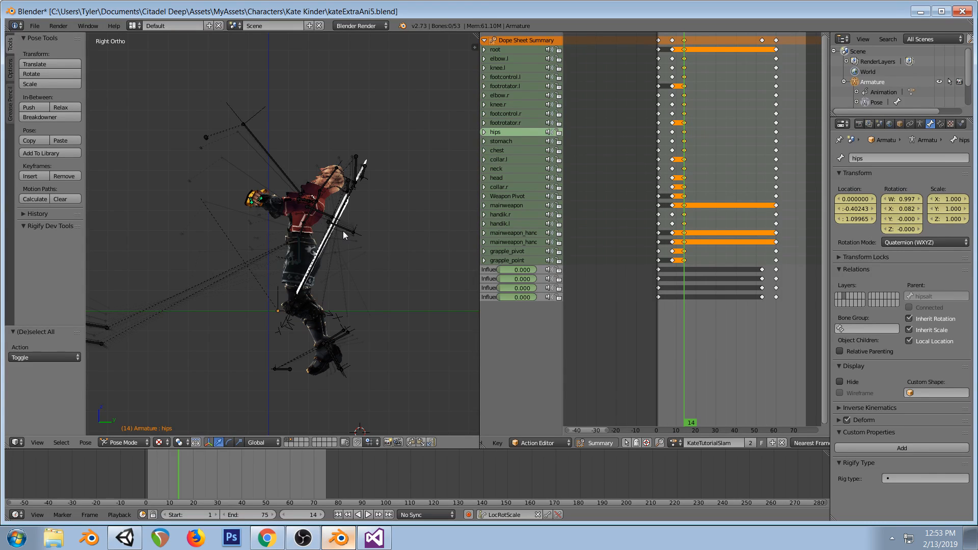
scroll(343, 231, "up", 1)
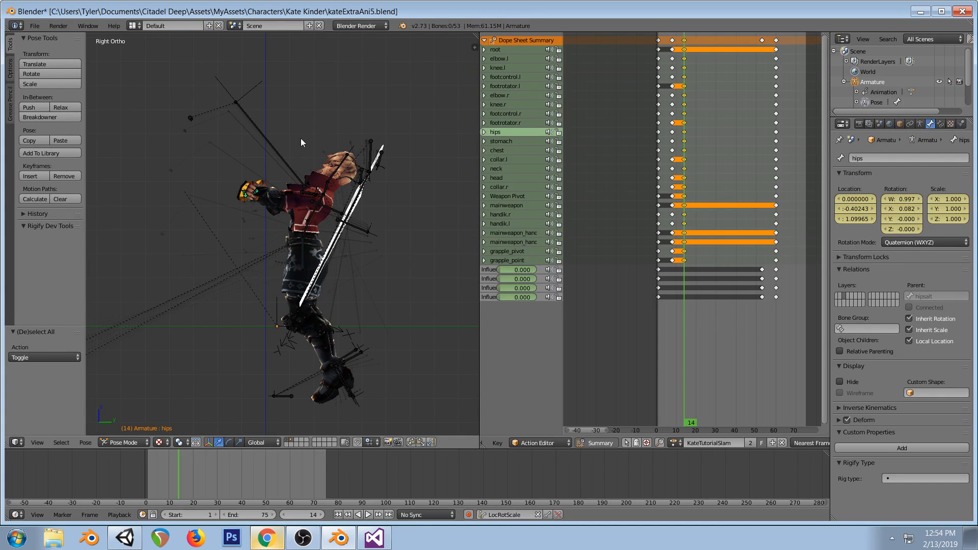
right_click(277, 155)
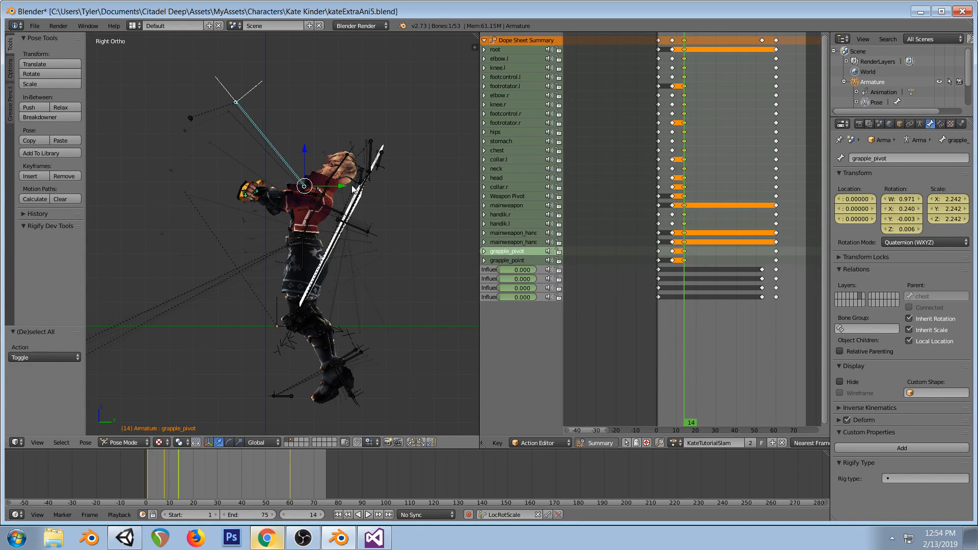
key("r")
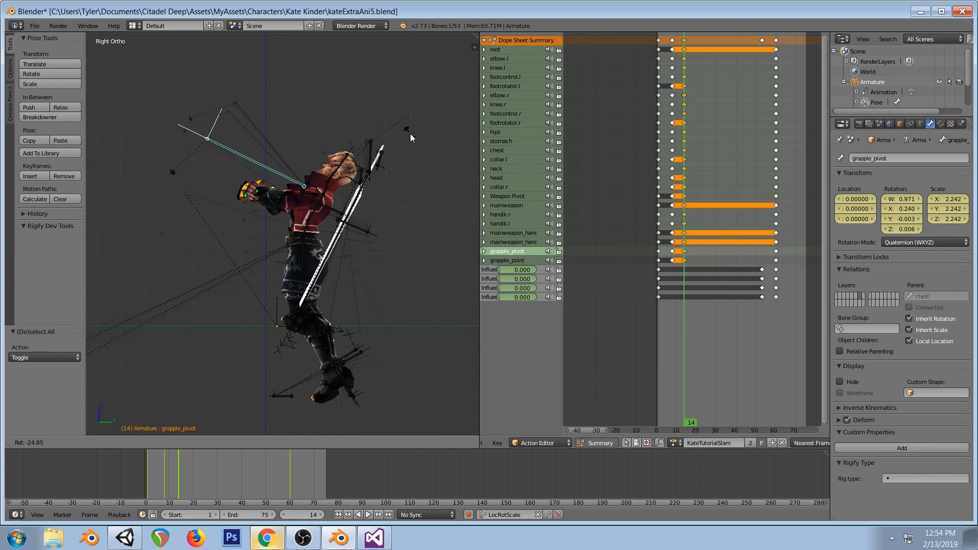
key("Escape")
right_click(185, 120)
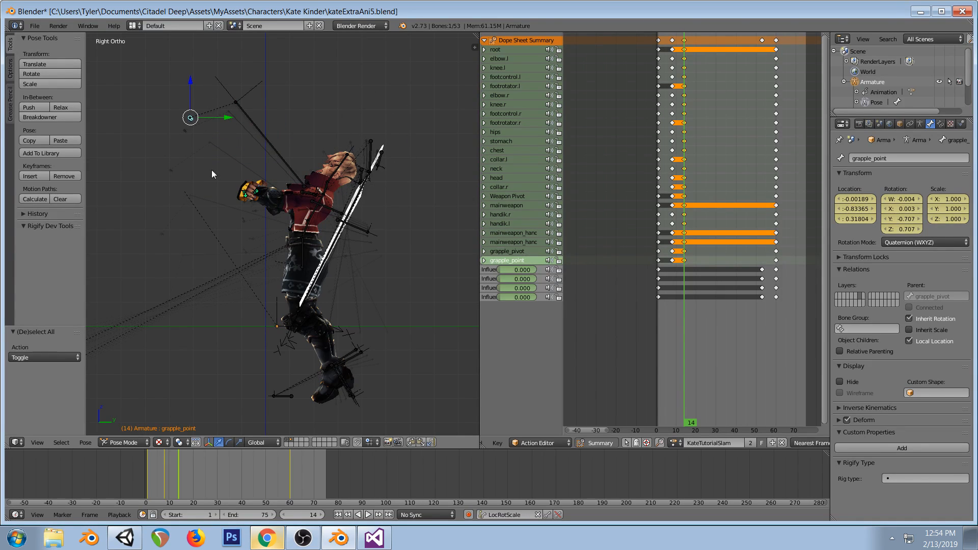
key("g")
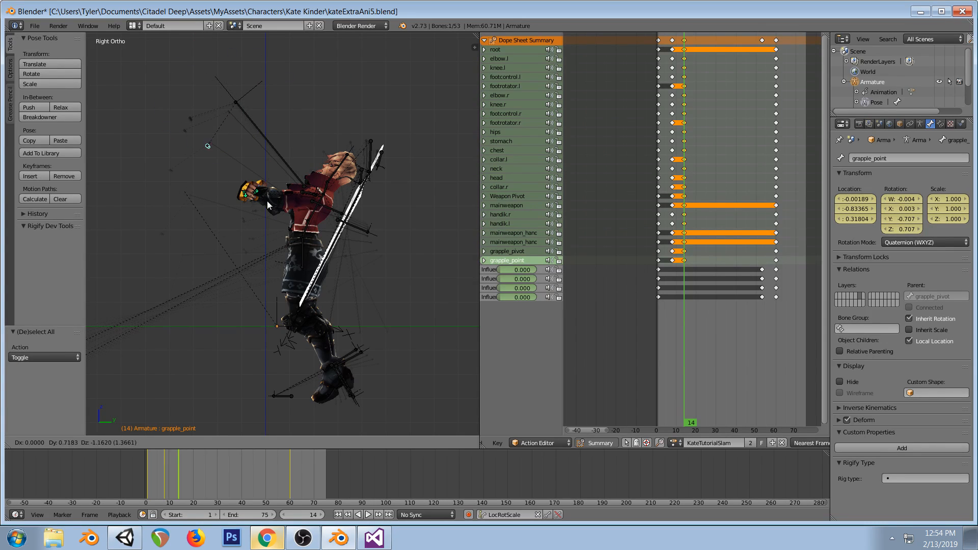
left_click(192, 188)
middle_click_drag(288, 121, 305, 203, "shift")
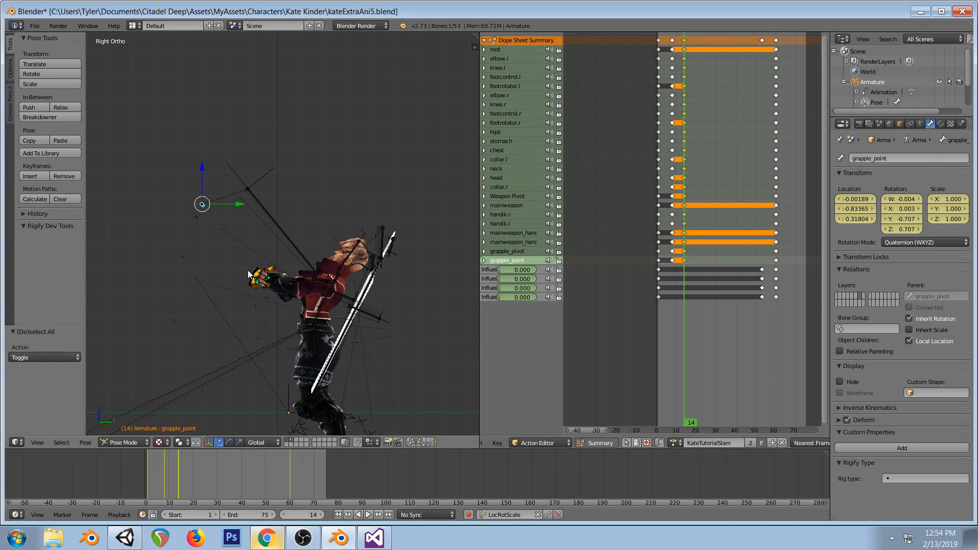
key("g")
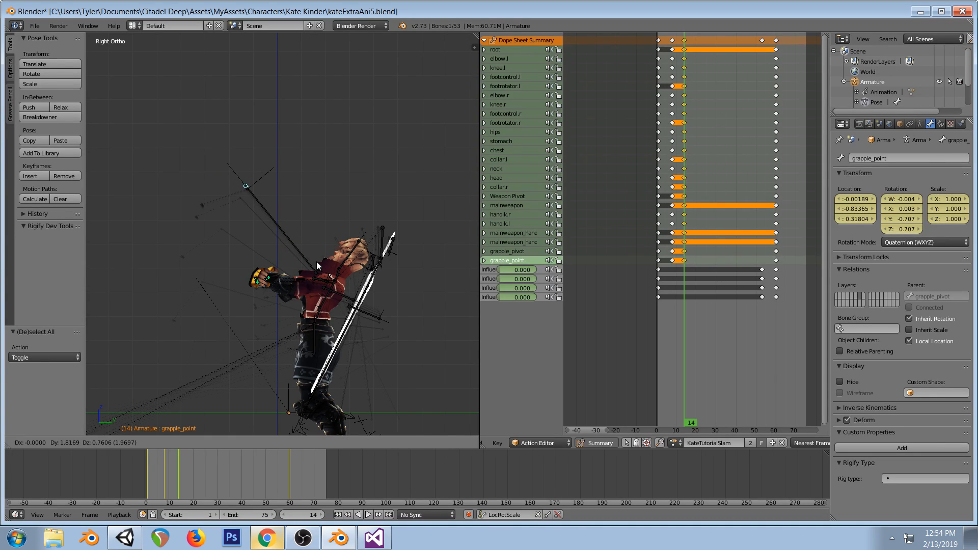
key("Escape")
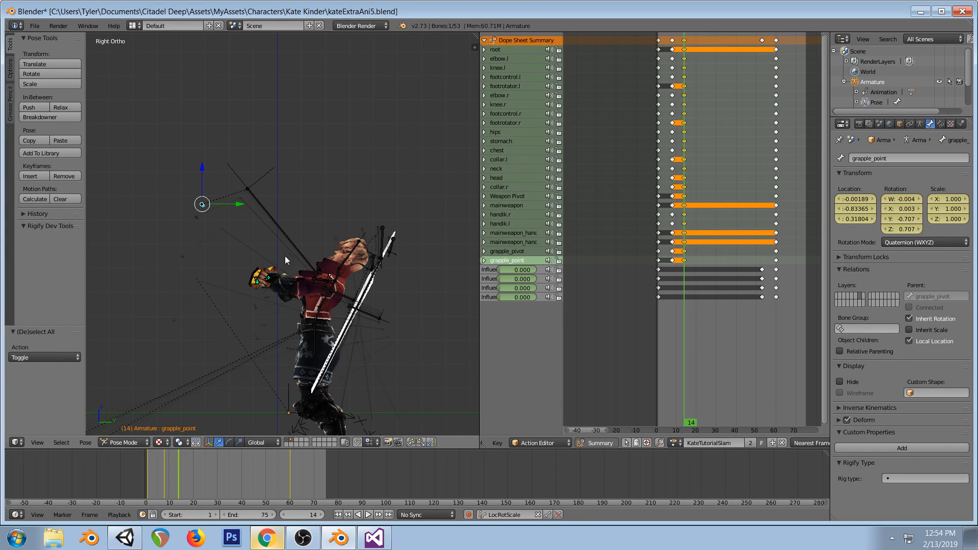
Keyframe all bones at frame 14 once more
key("a")
key("a")
key("i")
key("a")
key("alt+Tab")
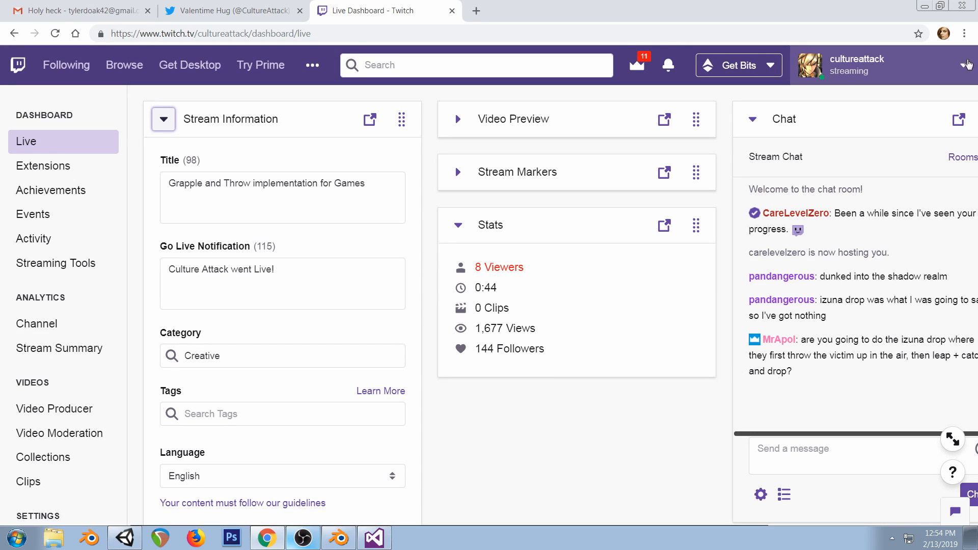
left_click(339, 538)
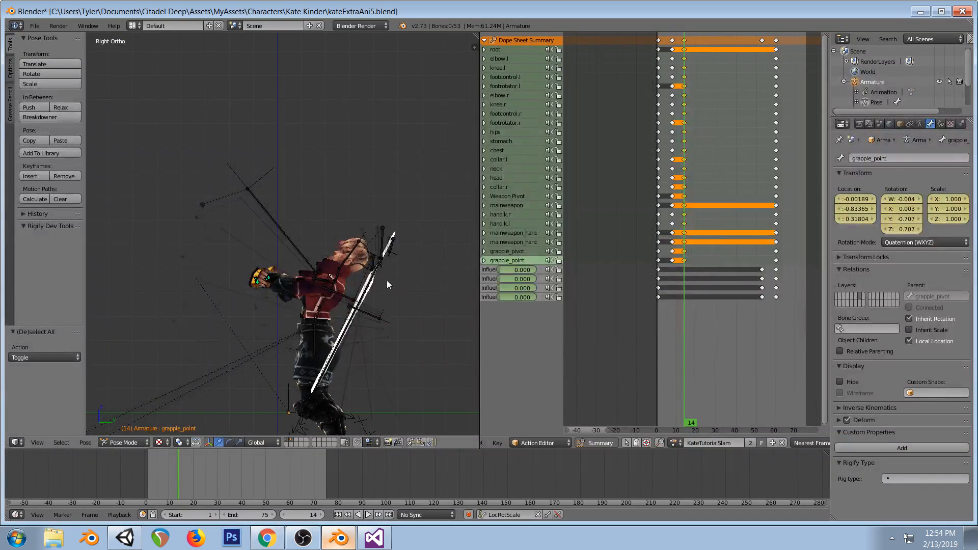
middle_click_drag(187, 265, 340, 230)
key("KP_3")
scroll(400, 313, "down", 2)
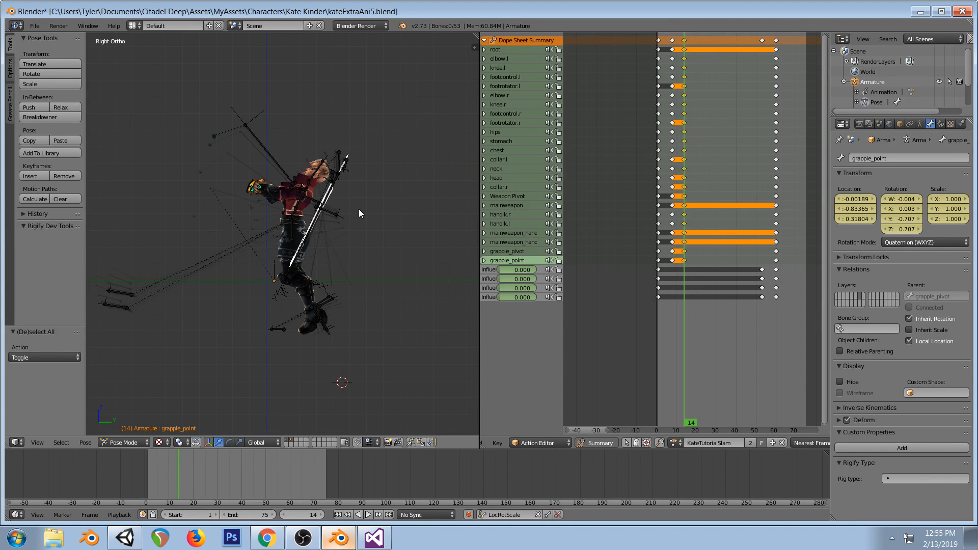
scroll(359, 209, "up", 1)
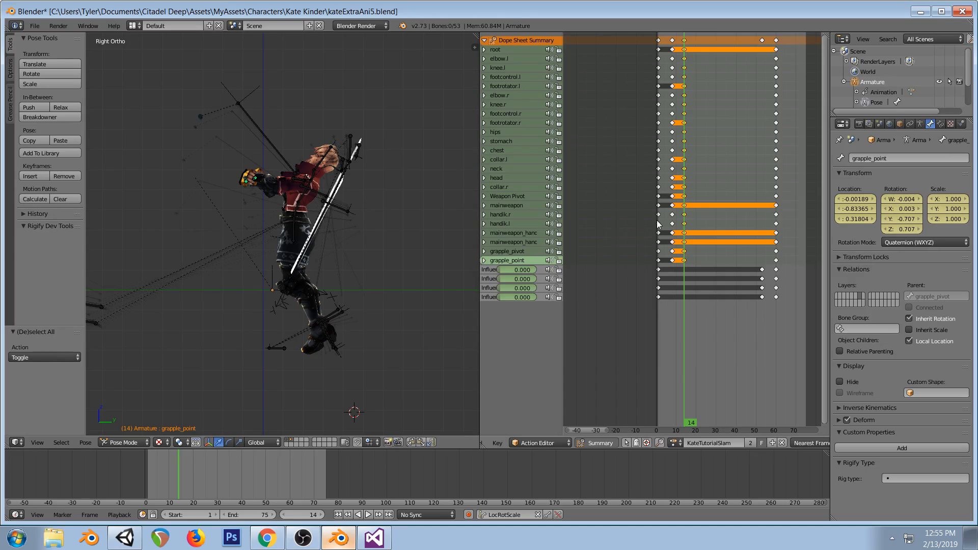
Trackball-rotate the right foot control about 2.3° and -2.3° in the front view at frame 14, and slightly rotate the left foot control too
left_click_drag(672, 196, 684, 200)
middle_click_drag(334, 229, 372, 252)
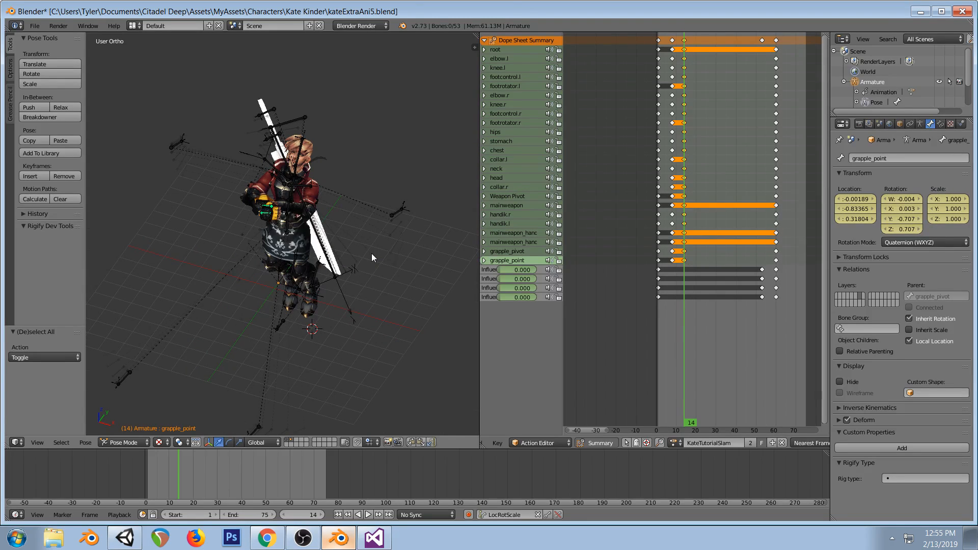
key("KP_1")
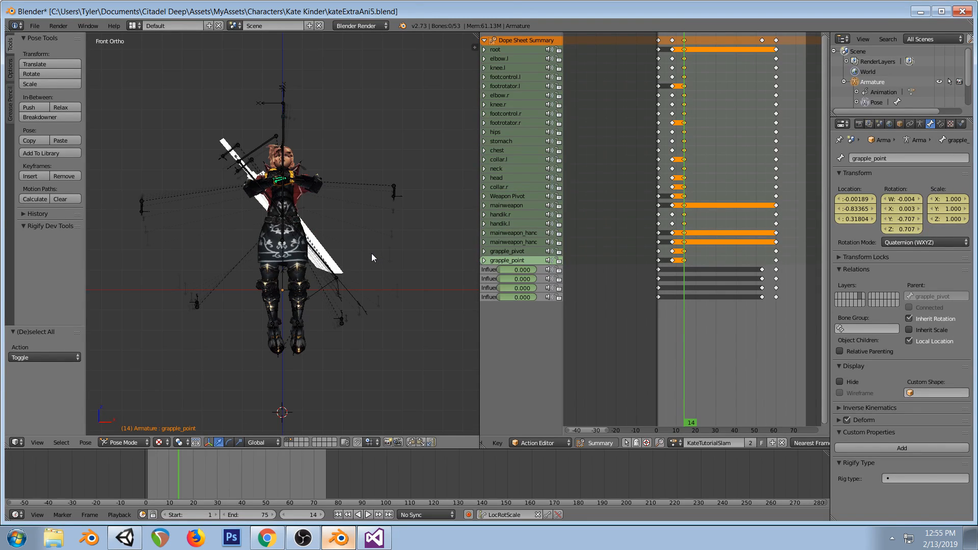
right_click(278, 346)
key("r")
key("r")
left_click(281, 350)
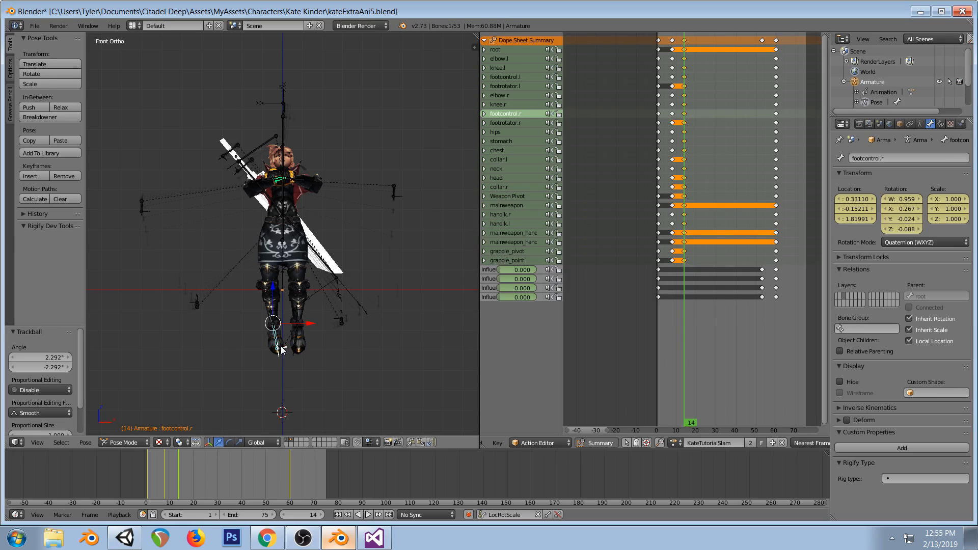
right_click(295, 346)
key("r")
key("r")
left_click(297, 361)
Keyframe all bones at frame 14 to store the adjusted foot rotations
middle_click_drag(297, 360, 361, 279)
key("KP_3")
key("a")
key("i")
key("a")
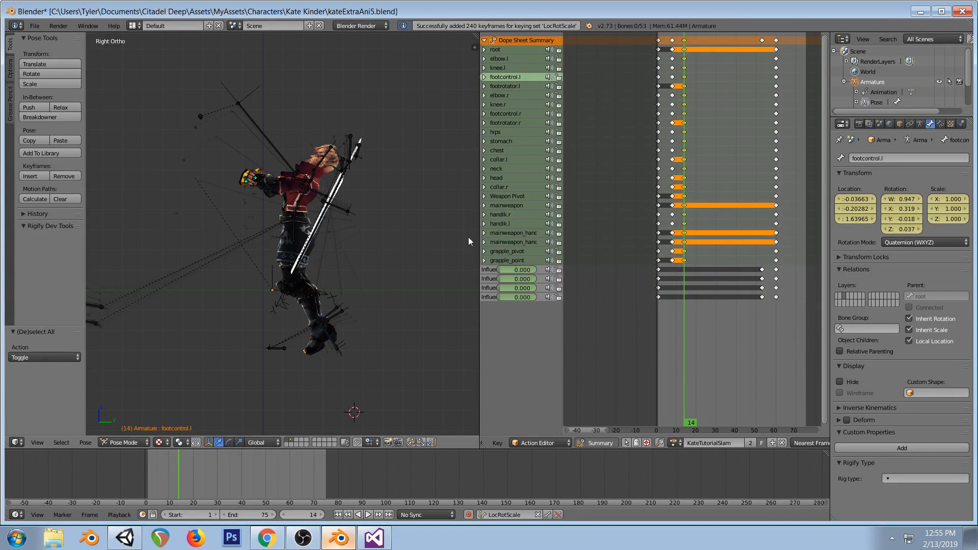
Duplicate the whole frame 14 keyframe column to frame 30
left_click(672, 190)
left_click_drag(673, 189, 684, 182)
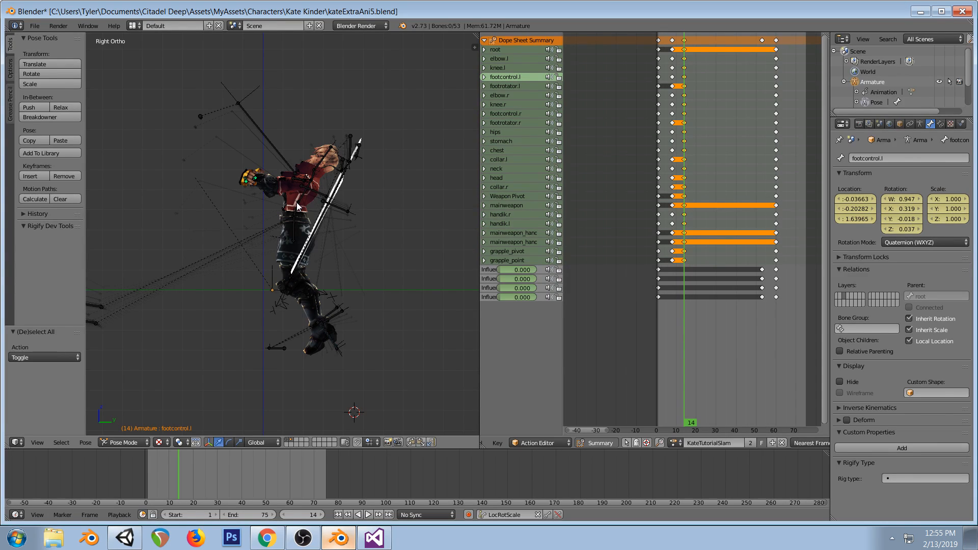
left_click(686, 39)
left_click_drag(663, 58, 716, 38)
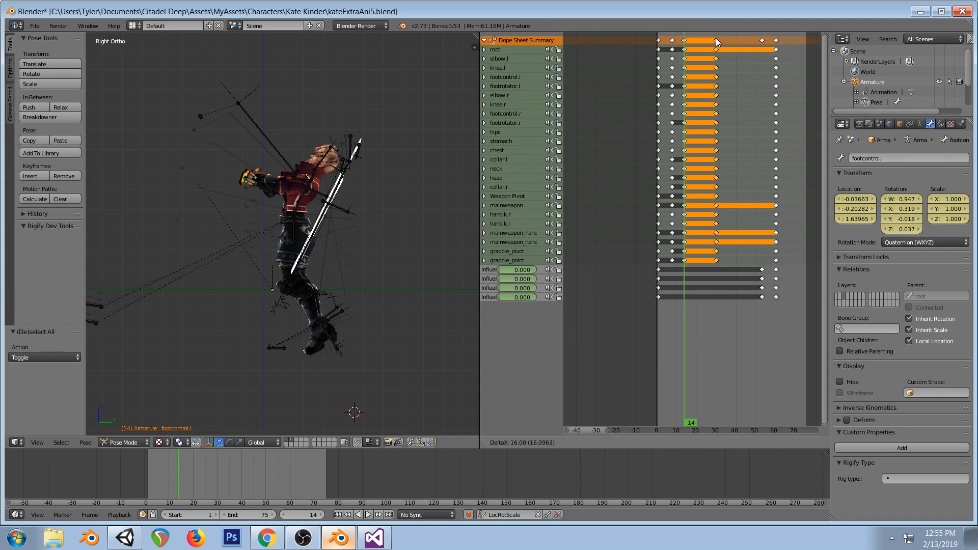
left_click(716, 38)
Rotate the hips, stomach and both foot controls together about 168.65° in the side view at frame 30
left_click(716, 38)
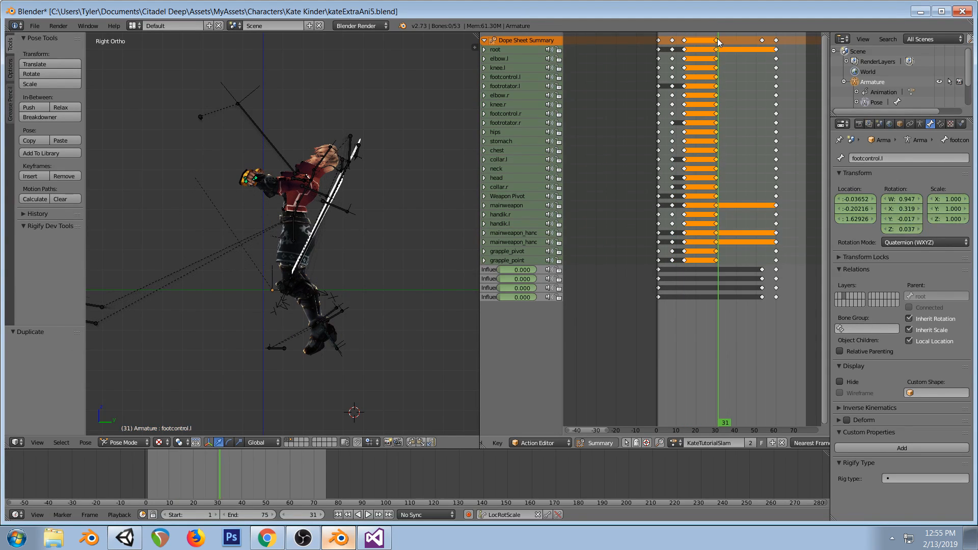
right_click(286, 237)
right_click(296, 207, "shift")
right_click(327, 334, "shift")
right_click(327, 334, "shift")
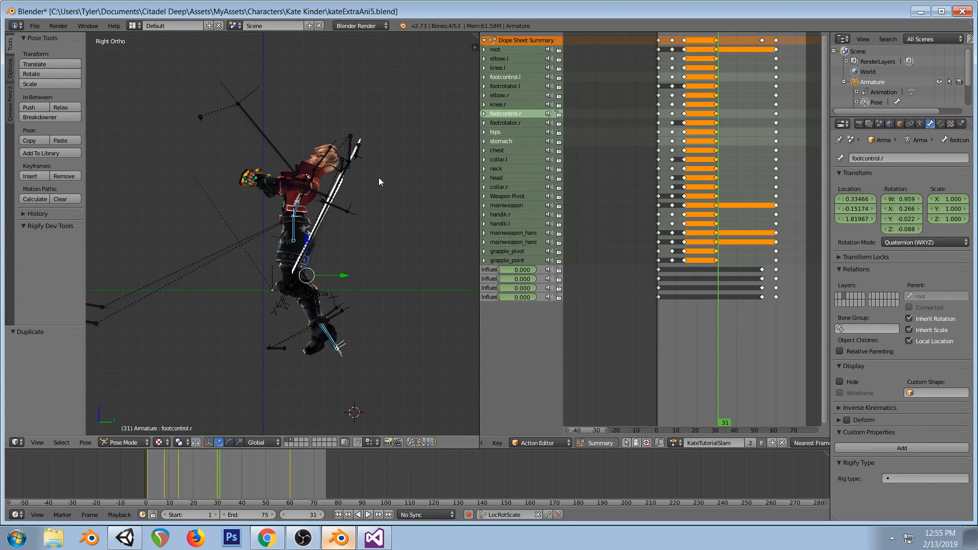
key("r")
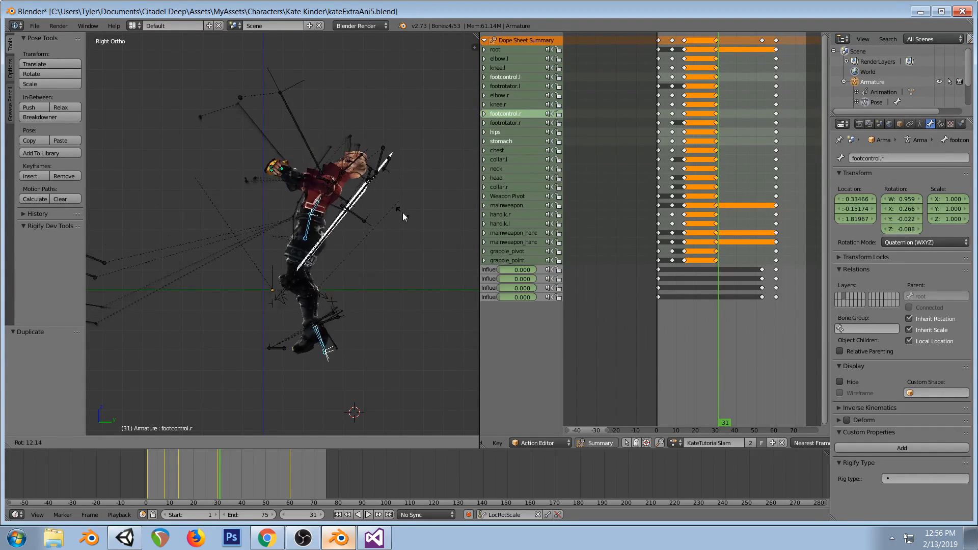
left_click(401, 172)
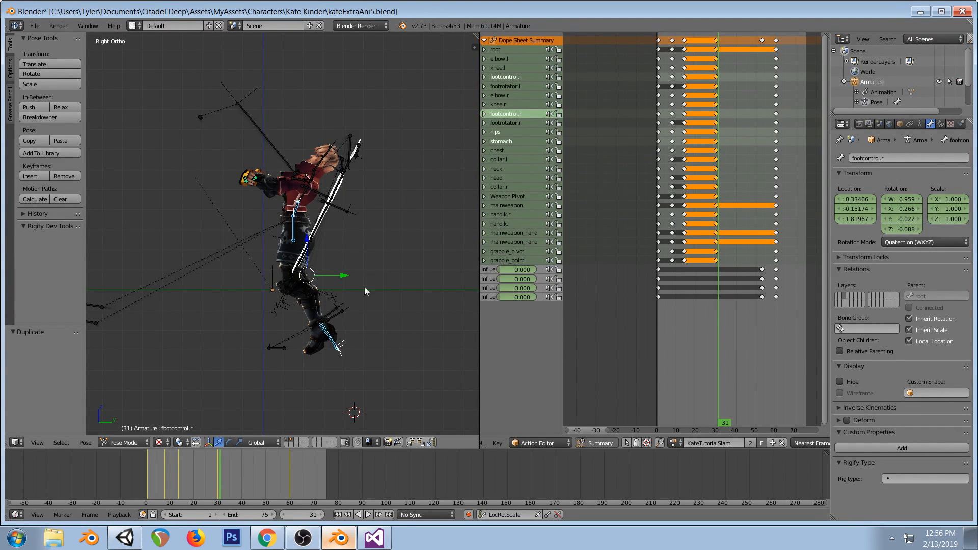
left_click(716, 39)
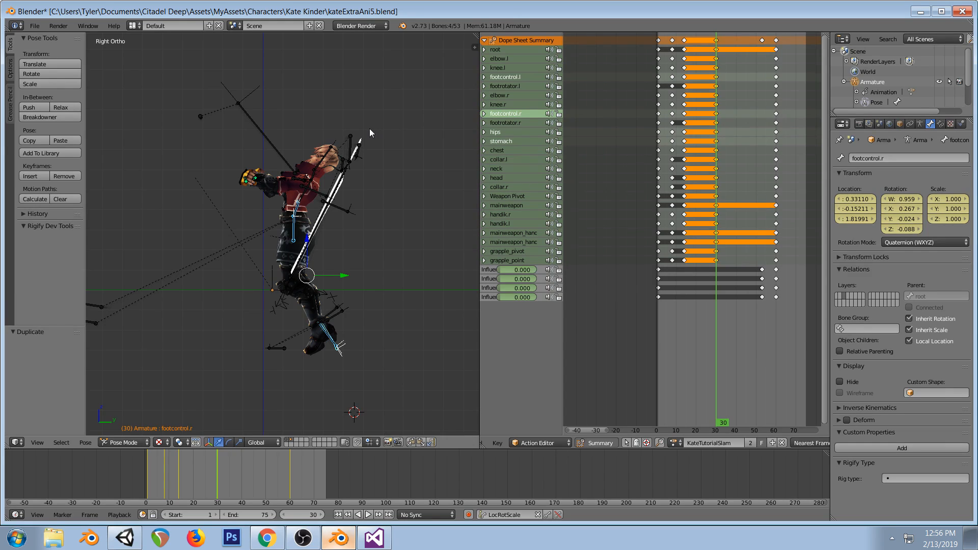
key("r")
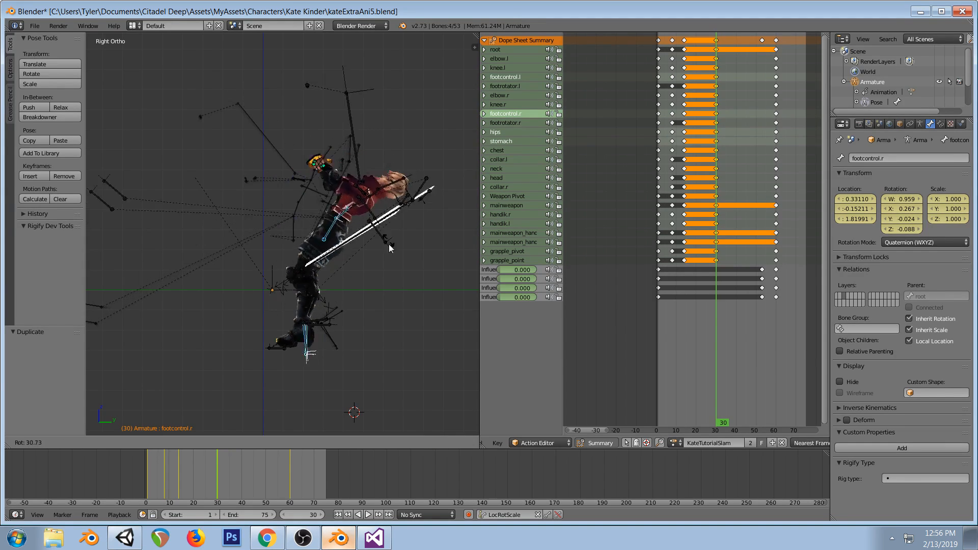
left_click(307, 361)
Move the flipped hips, stomach and foot controls about -3.32 along Y and 8.39 along Z
key("g")
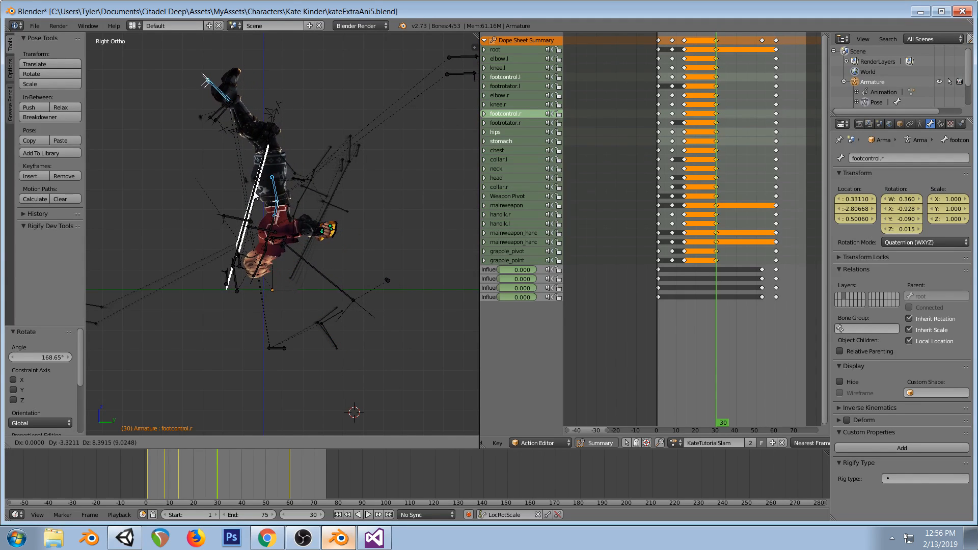
left_click(257, 194)
middle_click_drag(257, 193, 330, 229)
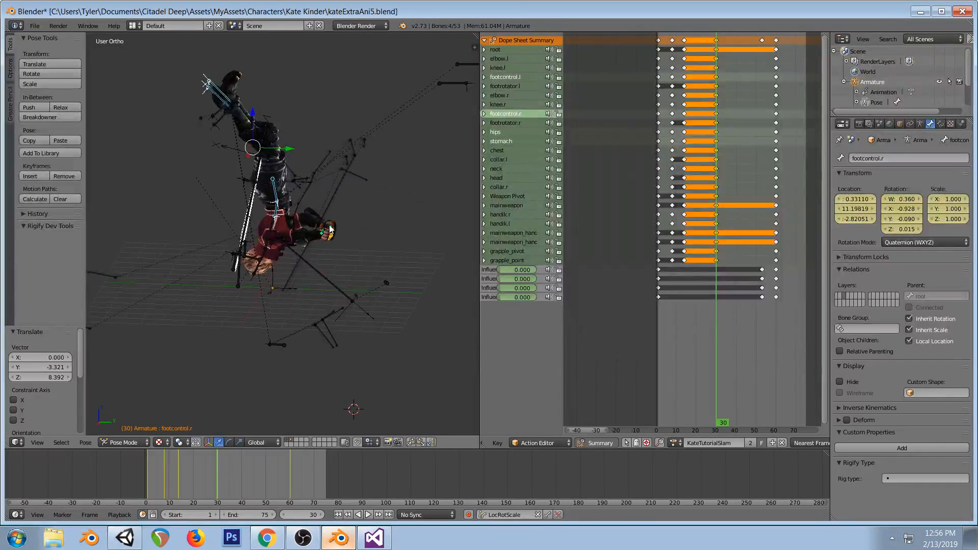
key("KP_3")
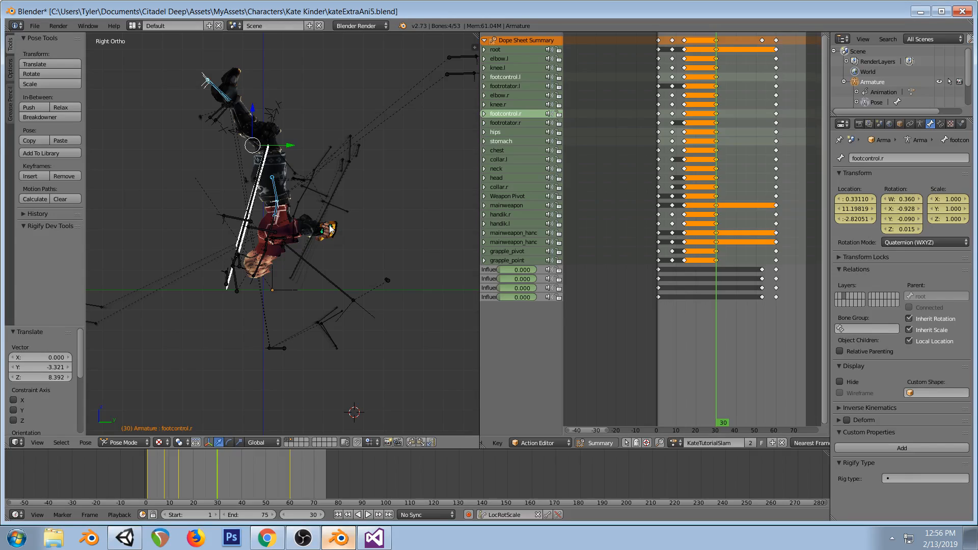
Rotate both foot controls about 12.4°, and move them about 1.04 along Y and 0.51 along Z
left_click(216, 88)
left_click(215, 87)
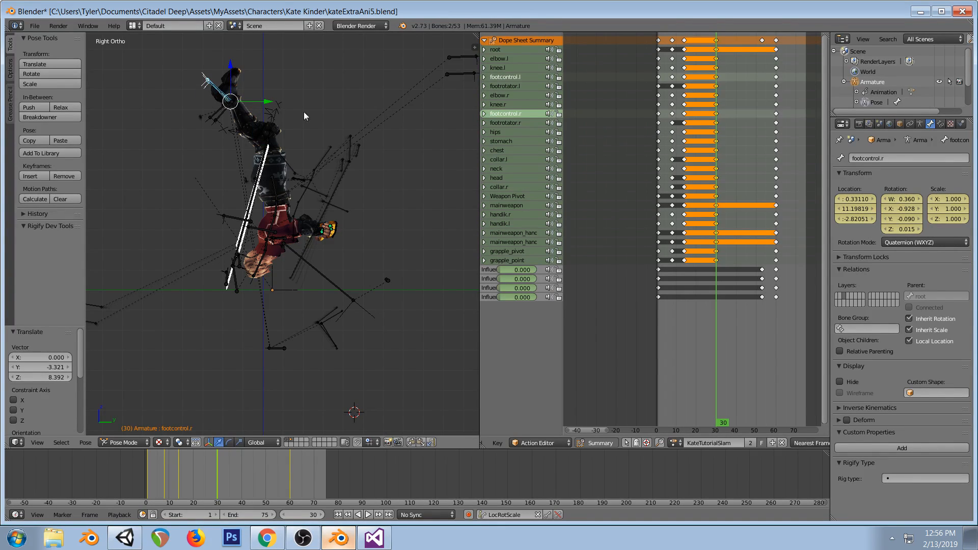
key("r")
left_click(365, 161)
key("g")
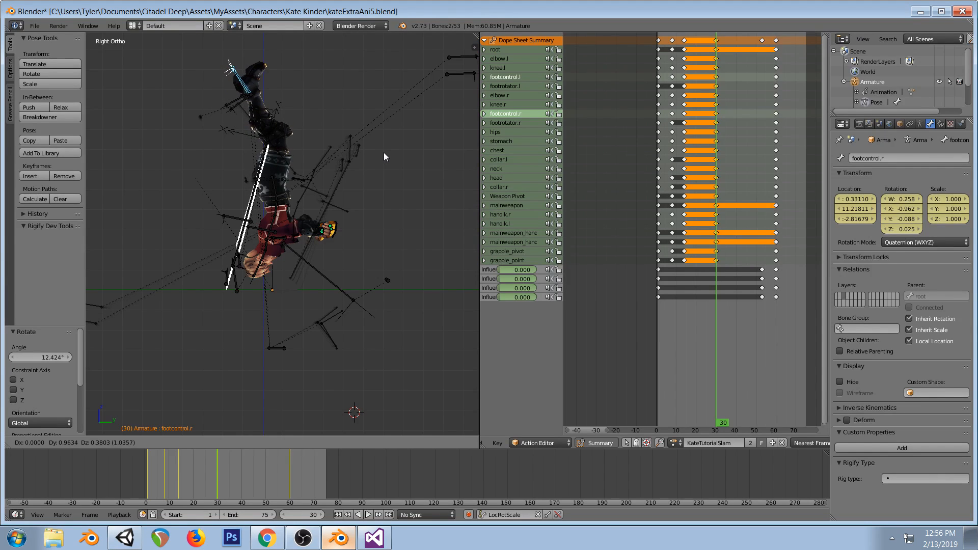
left_click(385, 150)
middle_click_drag(385, 150, 269, 171)
key("KP_3")
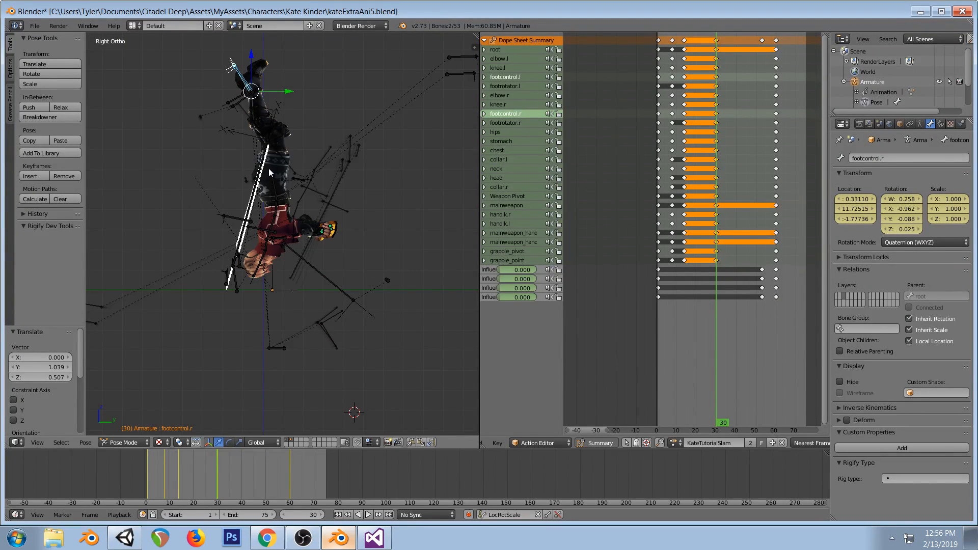
Keyframe all bones at frame 30 to store the upside-down pose
key("a")
key("a")
key("i")
key("a")
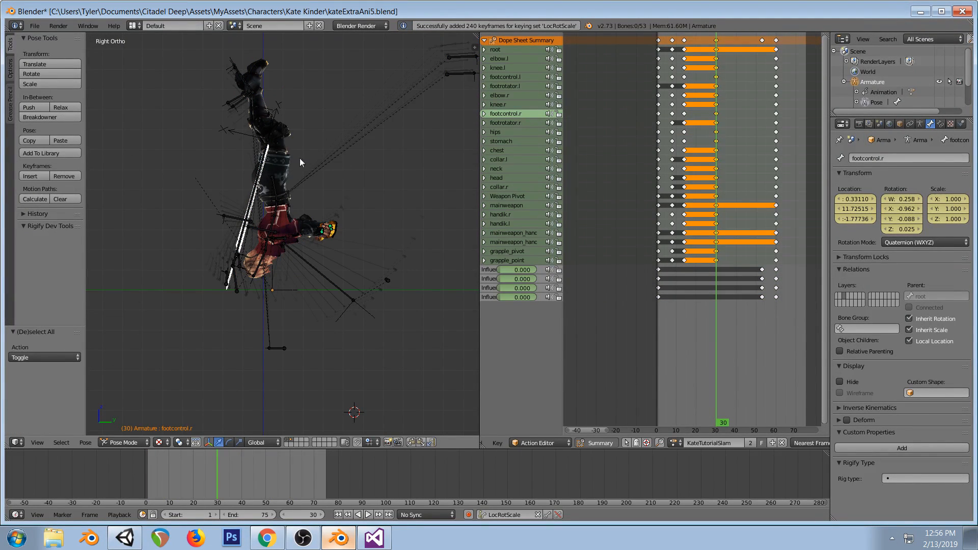
Try moving both foot controls about 0.43 along Y and -2.69 along Z at frame 21, and rotating them about -81.6°
left_click(712, 146)
left_click_drag(713, 147, 685, 151)
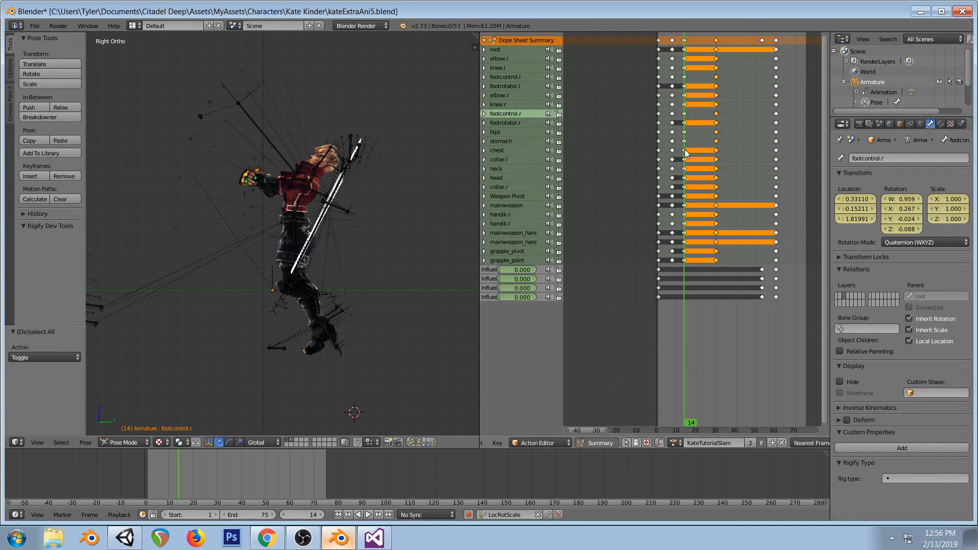
left_click_drag(685, 150, 698, 150)
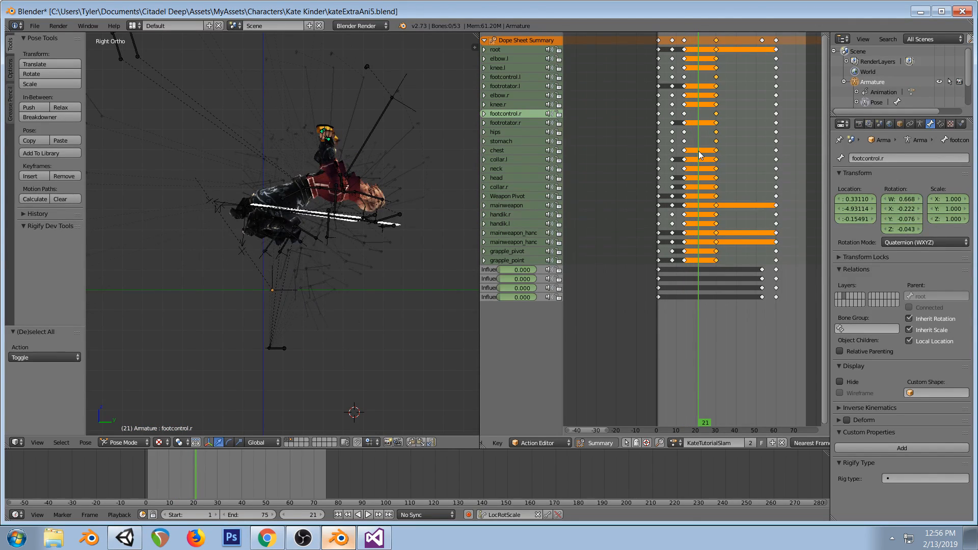
left_click_drag(699, 151, 698, 150)
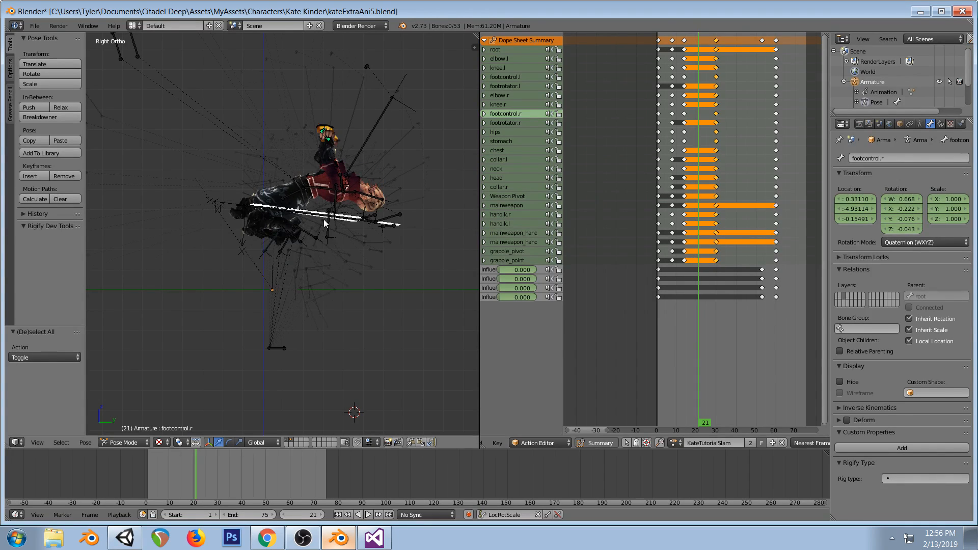
right_click(277, 238)
right_click(283, 246, "shift")
key("g")
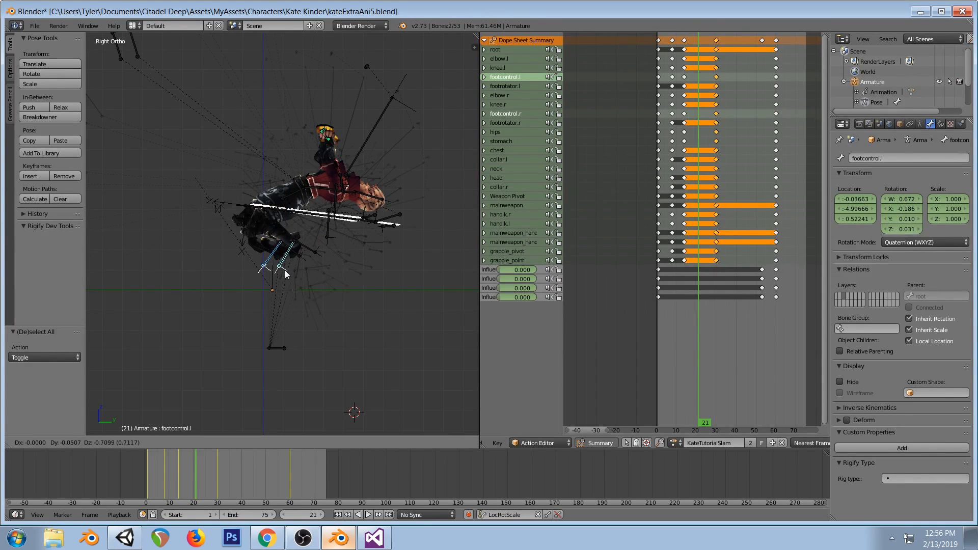
left_click(300, 307)
key("r")
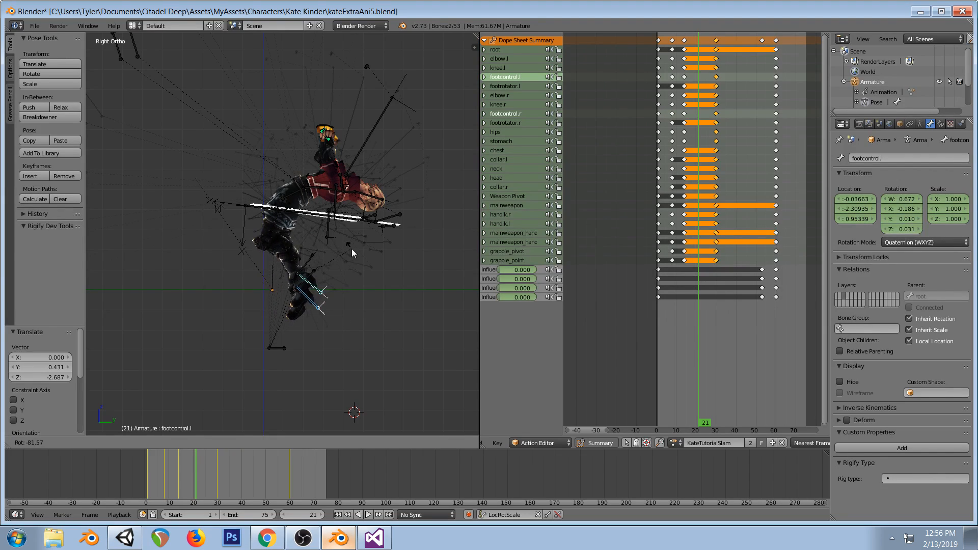
left_click(352, 248)
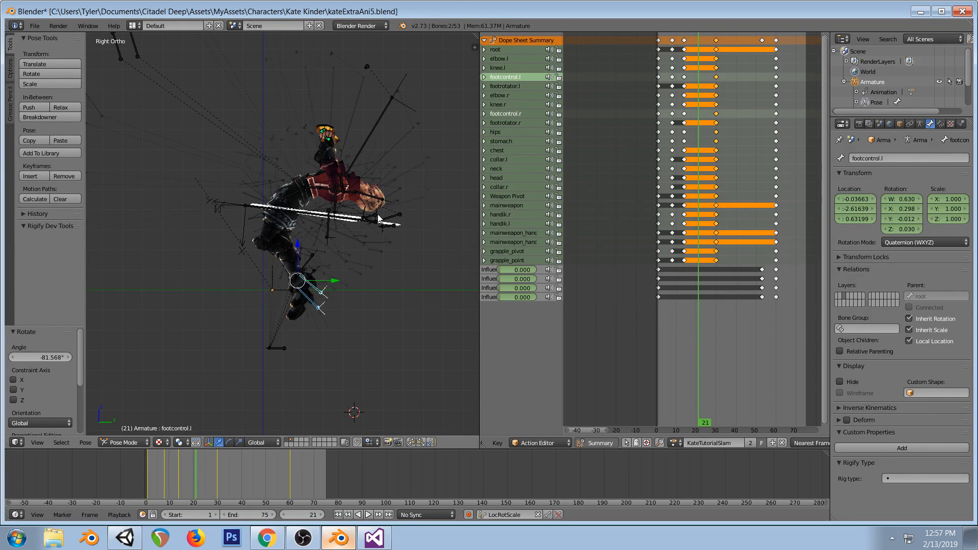
Compare the poses at frames 2, 14 and 30 to examine the motion from the crouch into the upside-down flip
left_click(685, 196)
left_click_drag(685, 196, 717, 199)
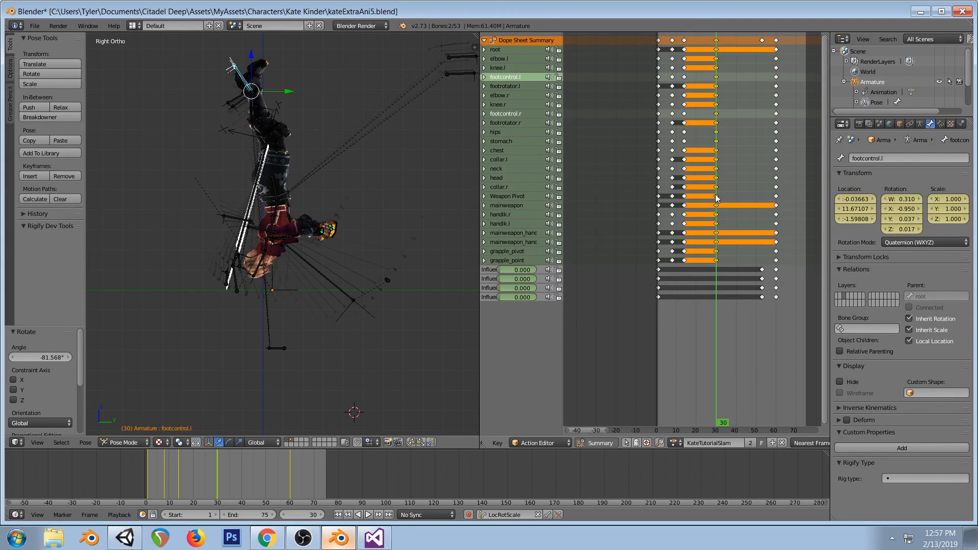
left_click(683, 159)
left_click(715, 95)
left_click(685, 133)
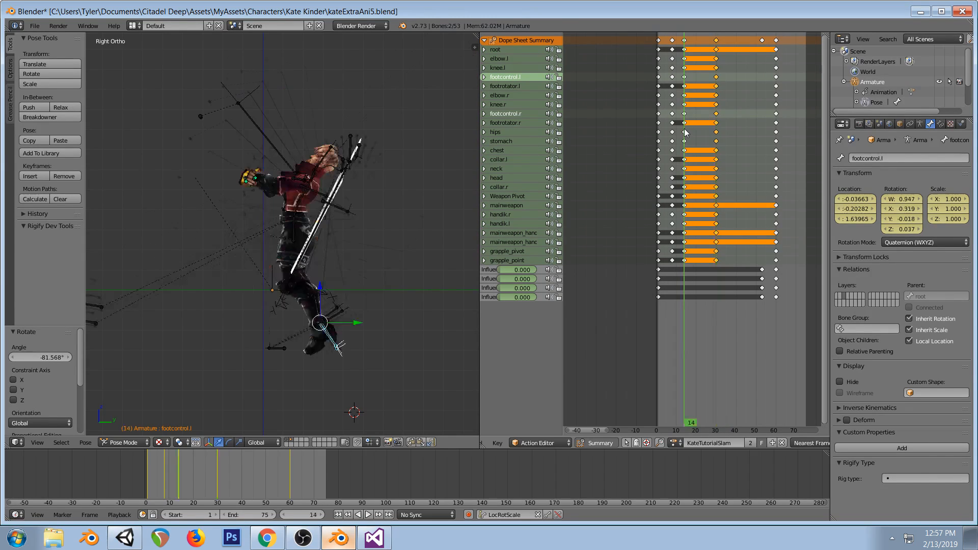
left_click(716, 116)
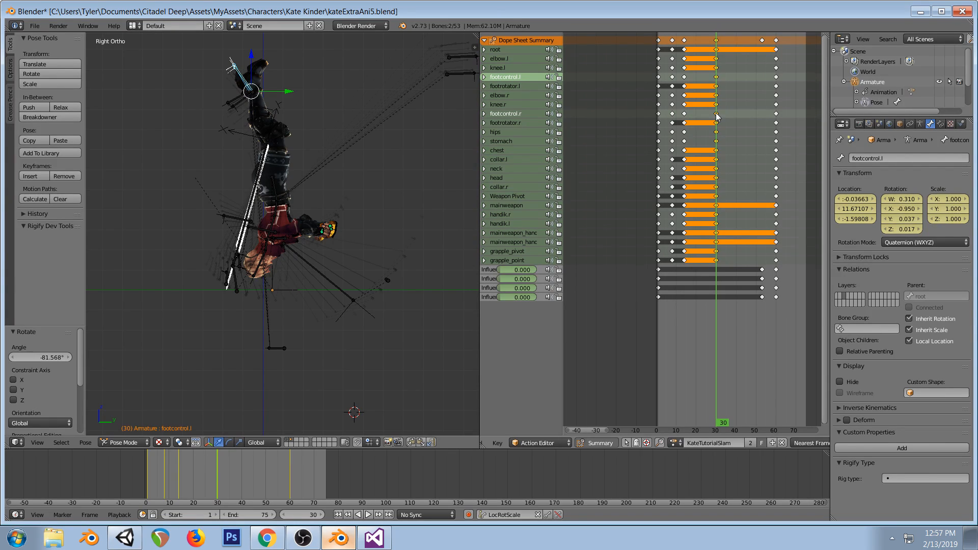
middle_click_drag(351, 214, 395, 254)
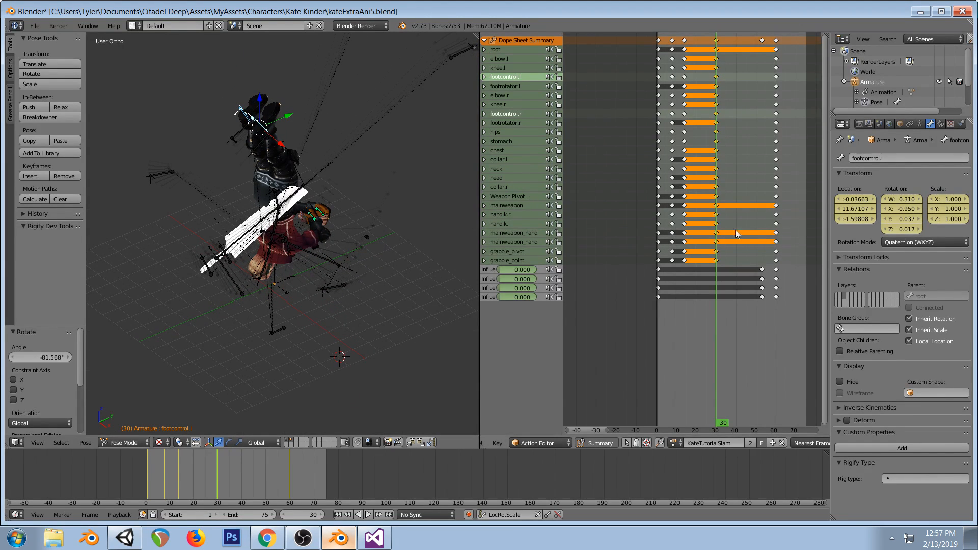
key("KP_3")
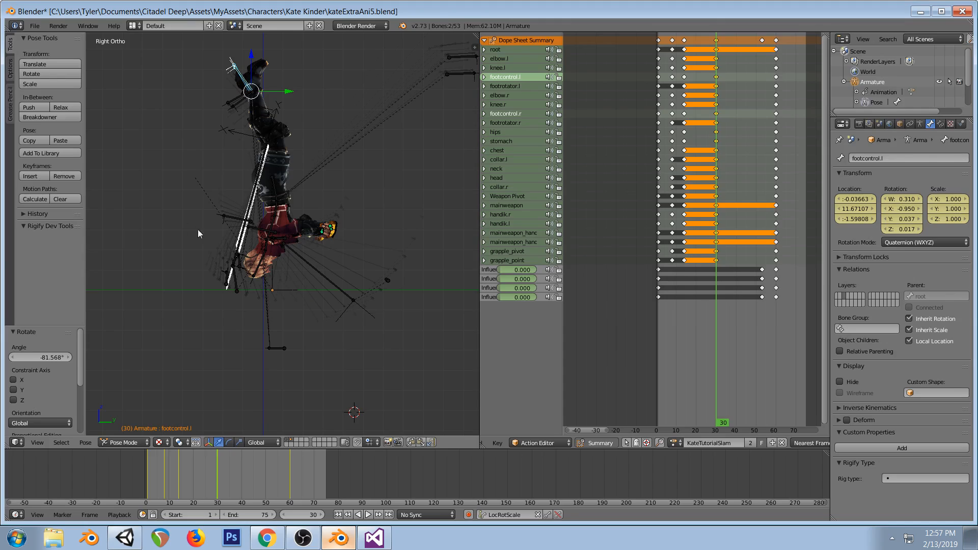
left_click(661, 175)
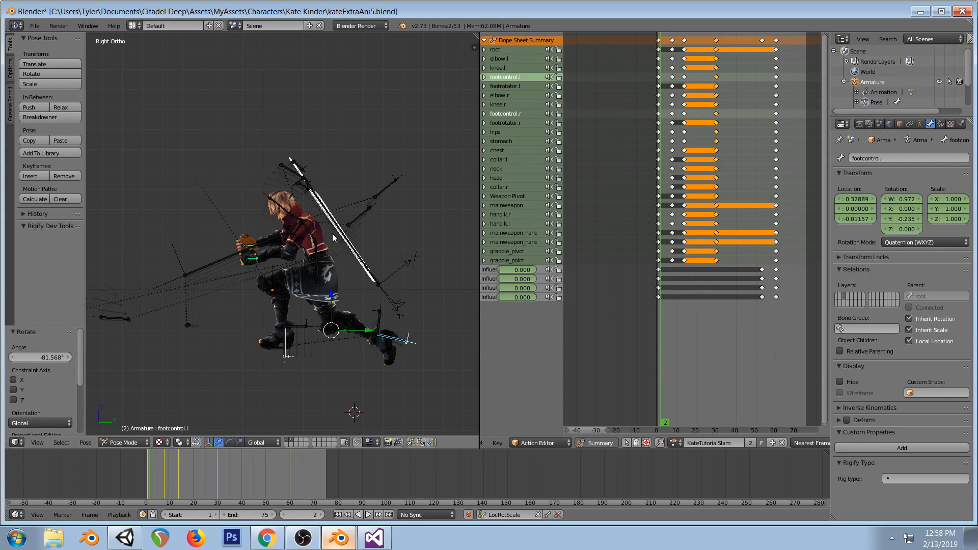
left_click(684, 152)
left_click_drag(685, 151, 716, 153)
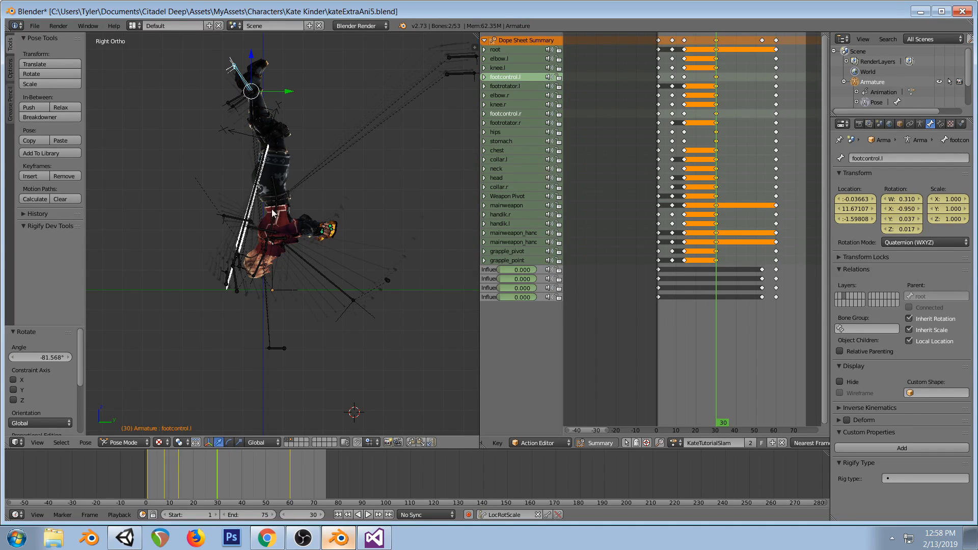
Raise the hips and both foot controls about 2.97 units along Z at frame 30
right_click(275, 186)
right_click(242, 82, "shift")
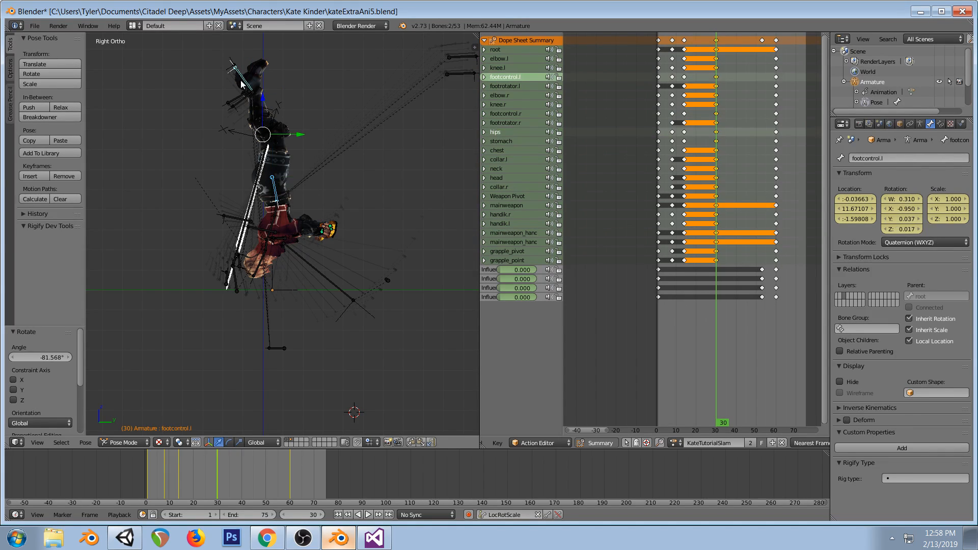
right_click(241, 82, "shift")
left_click_drag(261, 83, 263, 426)
Keyframe all bones at frame 30 to store the raised upside-down pose
middle_click_drag(325, 248, 336, 281, "shift")
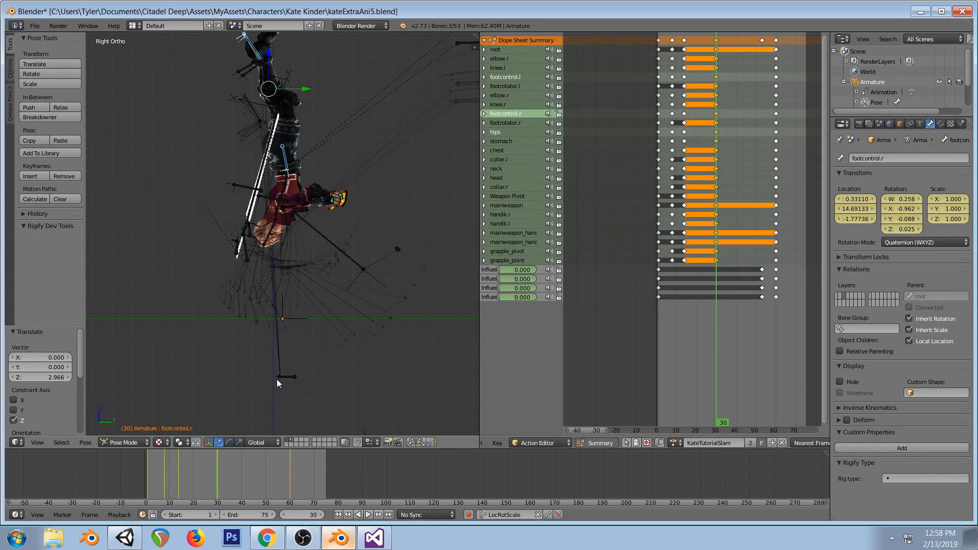
right_click(288, 377)
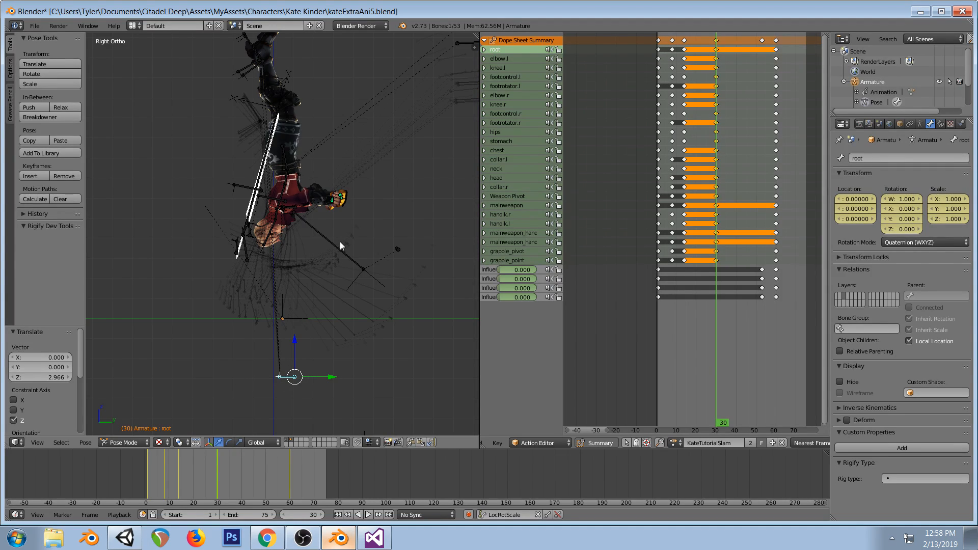
middle_click_drag(338, 241, 360, 257)
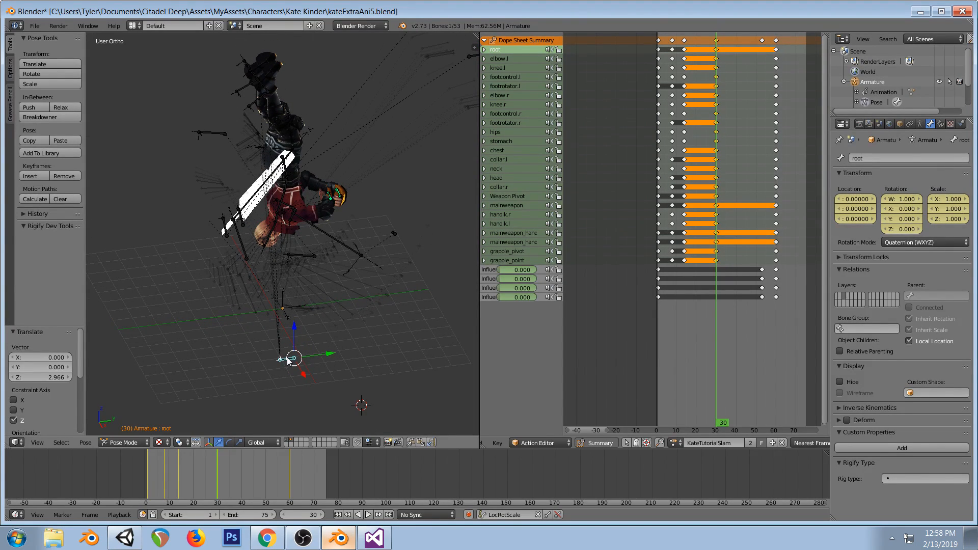
key("KP_3")
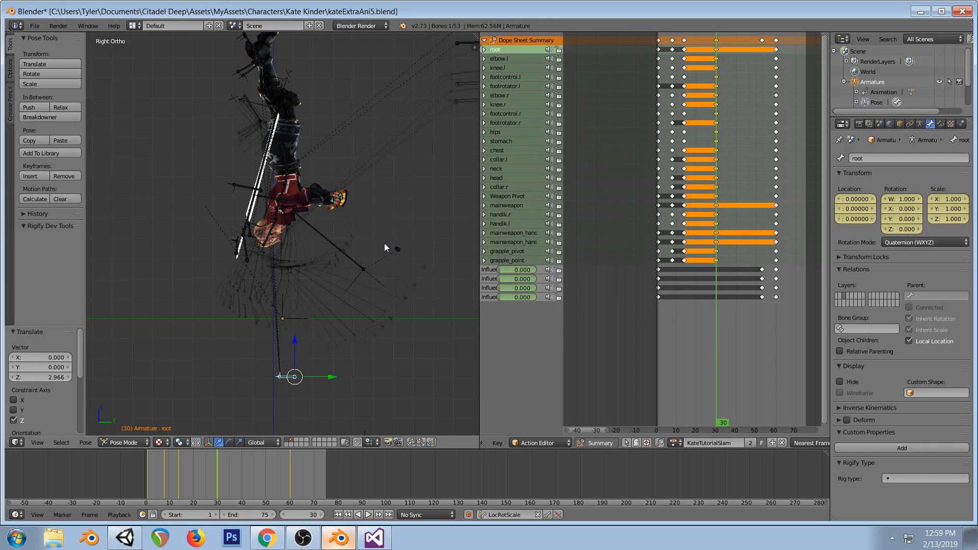
key("a")
key("a")
key("i")
key("a")
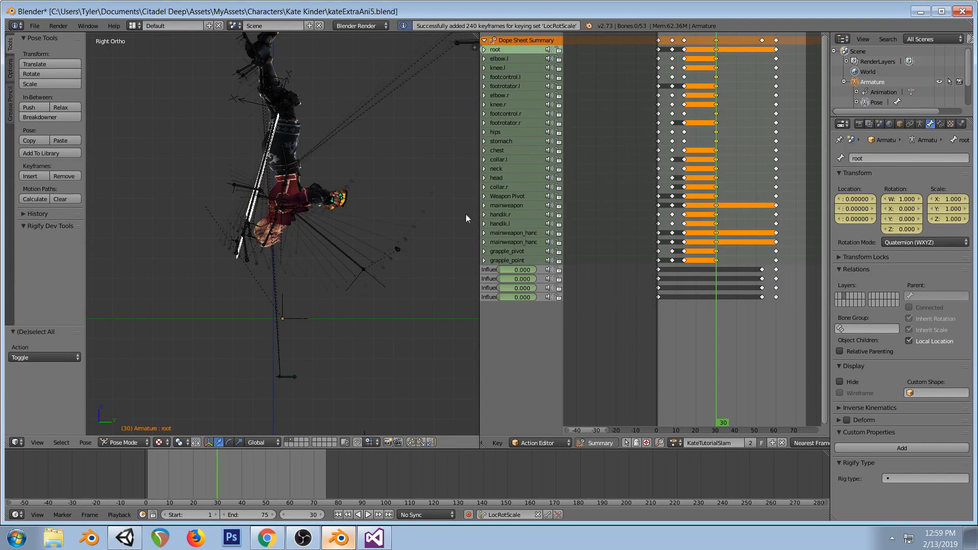
Duplicate the frame 30 keyframes to frame 36
left_click(718, 172)
left_click(716, 172)
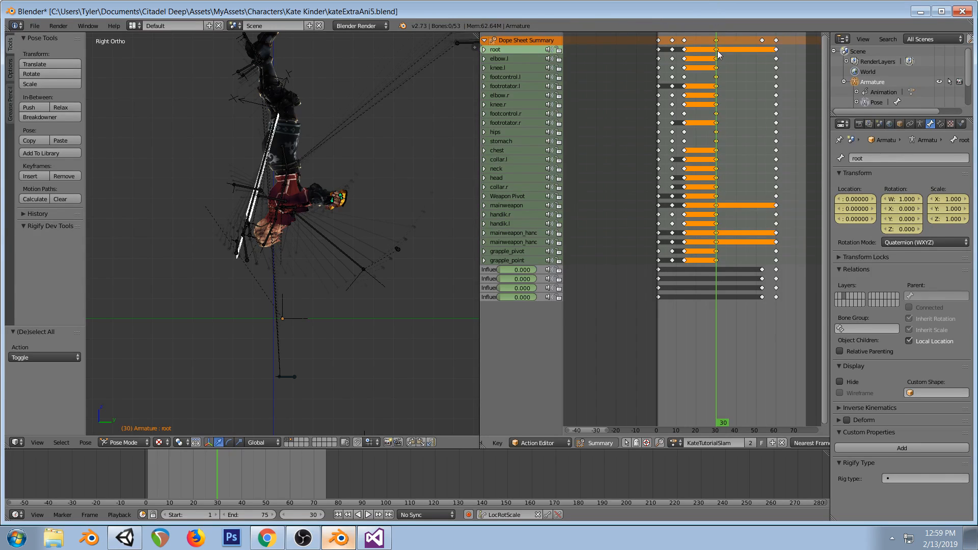
left_click_drag(715, 49, 719, 49)
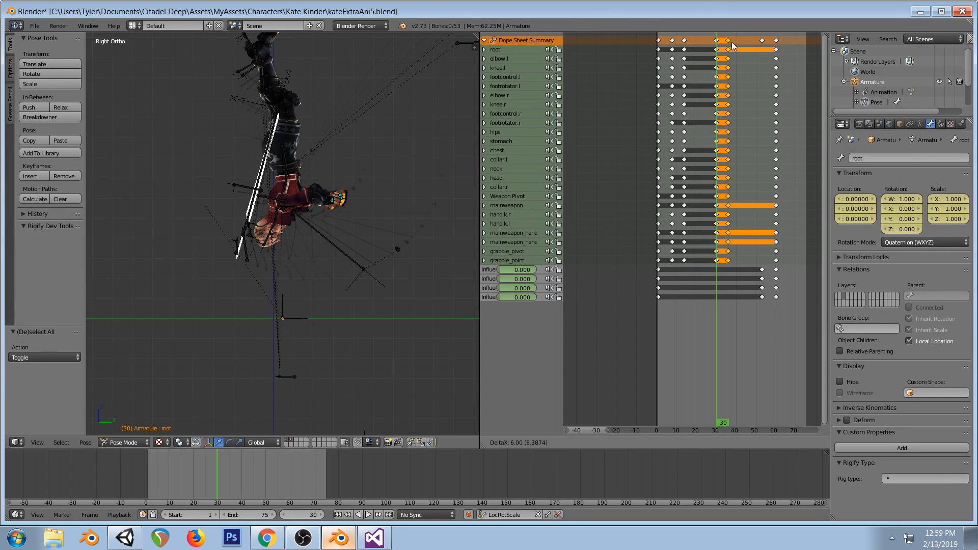
left_click(732, 44)
left_click(728, 40)
Try lowering the hips and both foot controls about 6.24 units along Z at frame 36
right_click(287, 160)
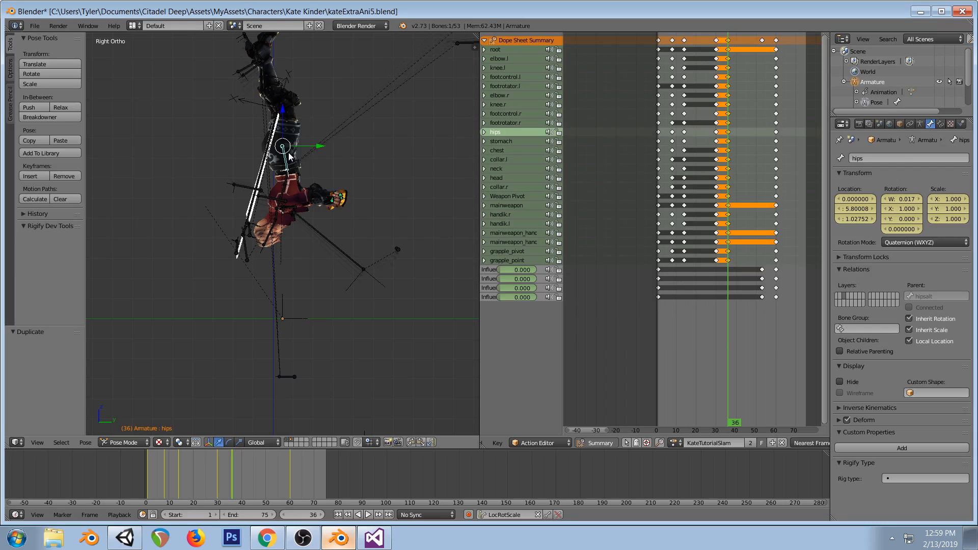
right_click(253, 46, "shift")
right_click(252, 47, "shift")
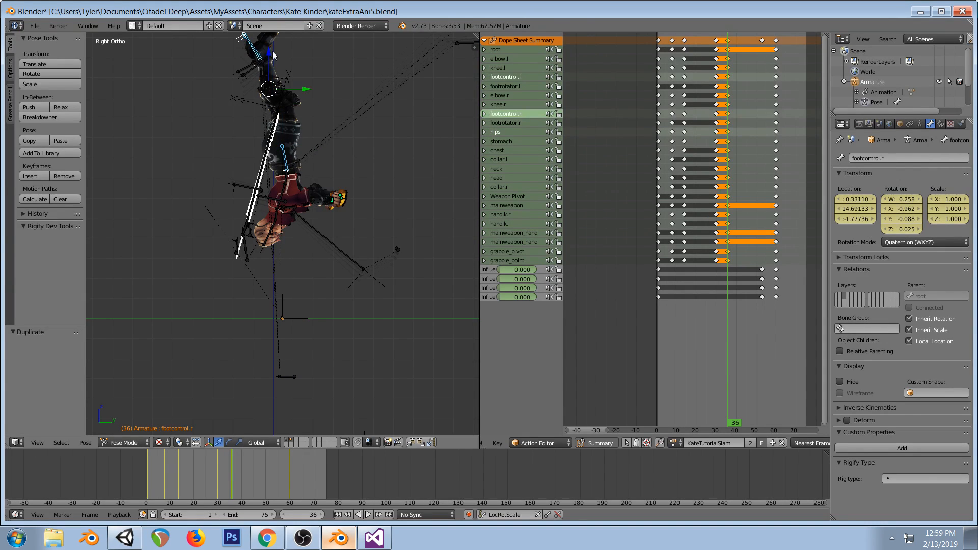
key("g")
key("z")
left_click(349, 181)
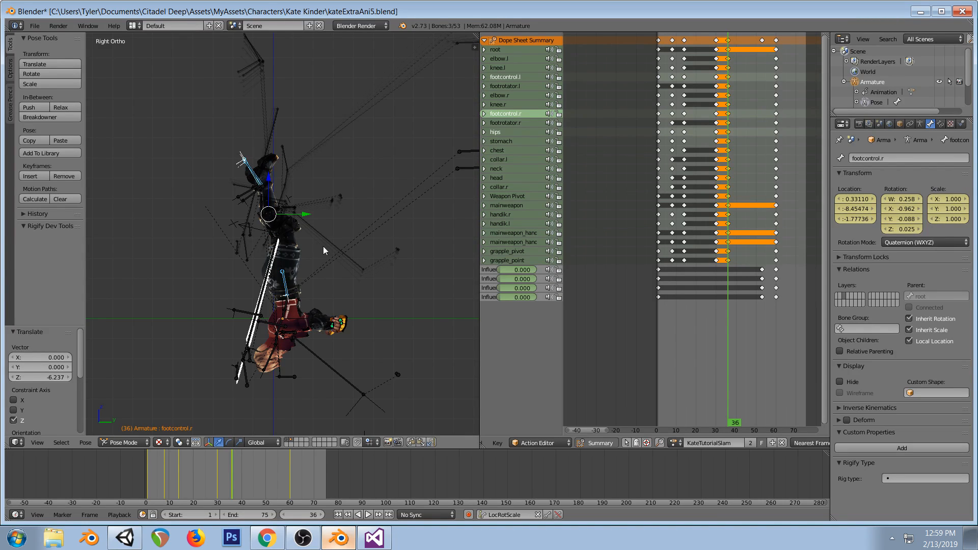
key("ctrl+z")
key("alt+Tab")
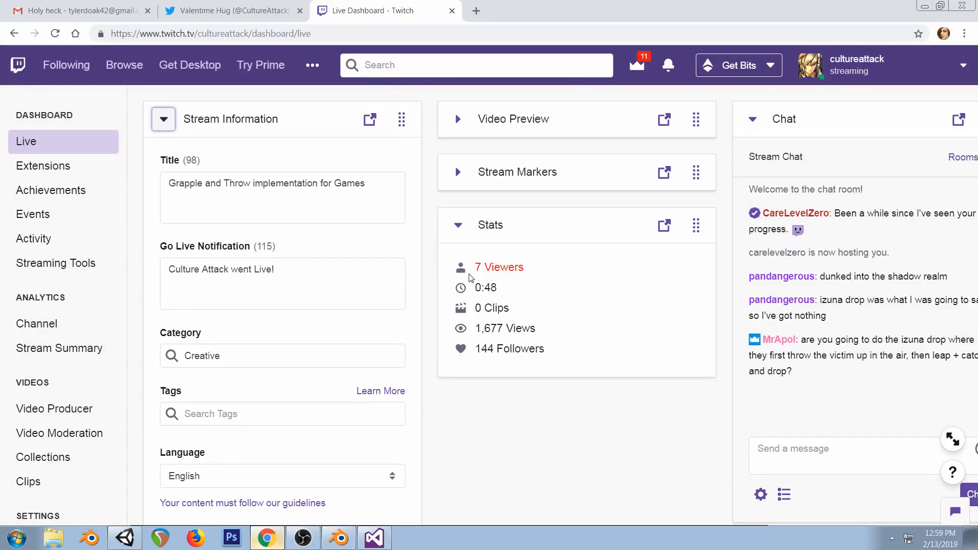
left_click(339, 537)
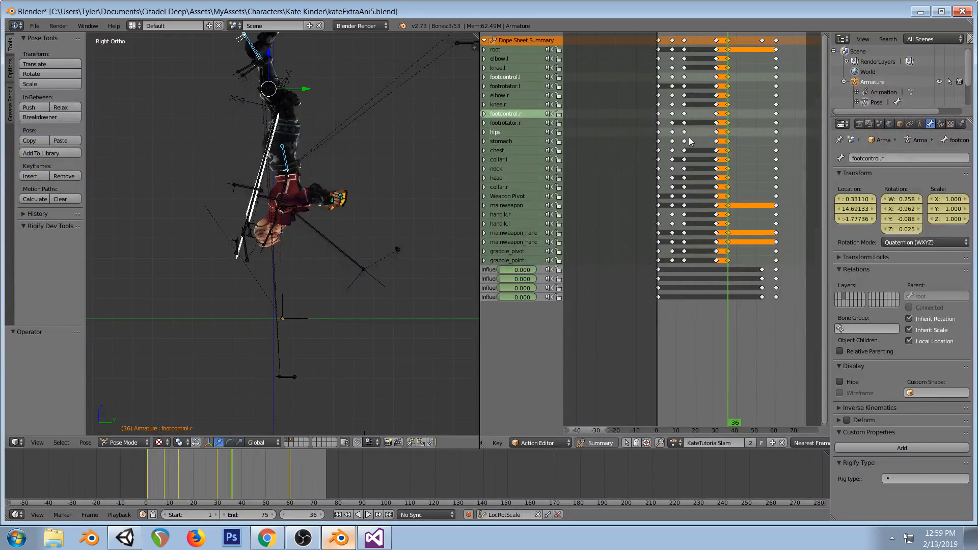
Delete the duplicated keyframes at frame 36
left_click(716, 126)
right_click(726, 42)
key("x")
left_click(726, 49)
Move the upside-down pose keyframes from frame 30 to frame 18
left_click(673, 121)
left_click_drag(673, 121, 716, 112)
left_click(717, 40)
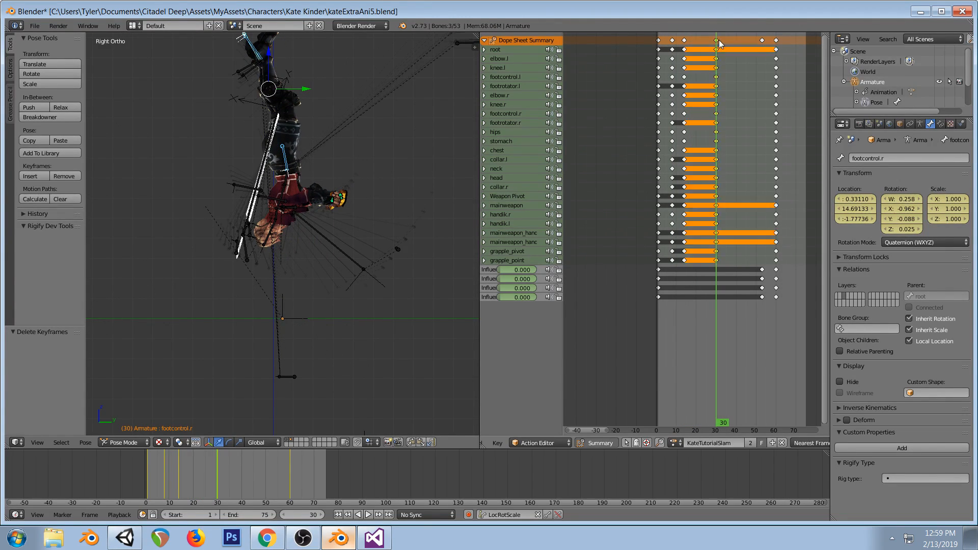
key("g")
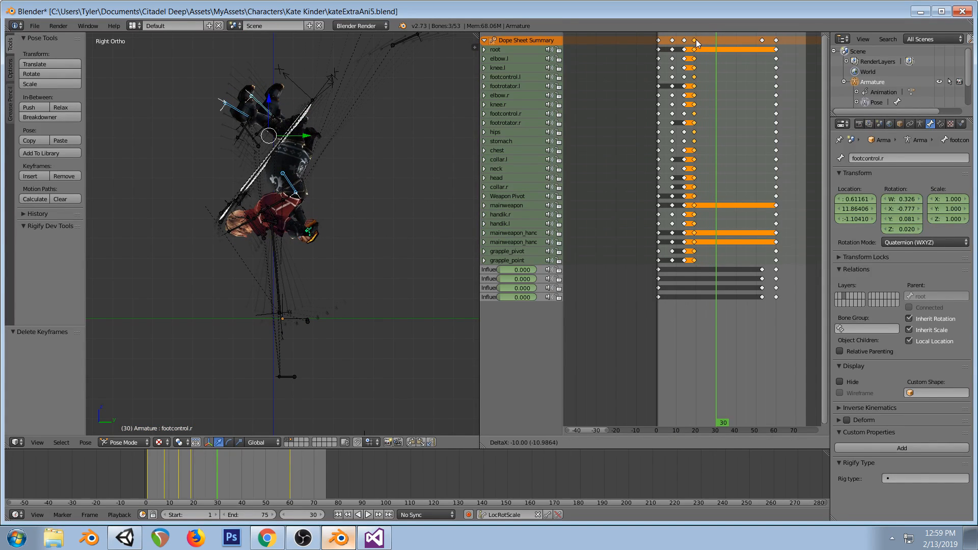
left_click(694, 38)
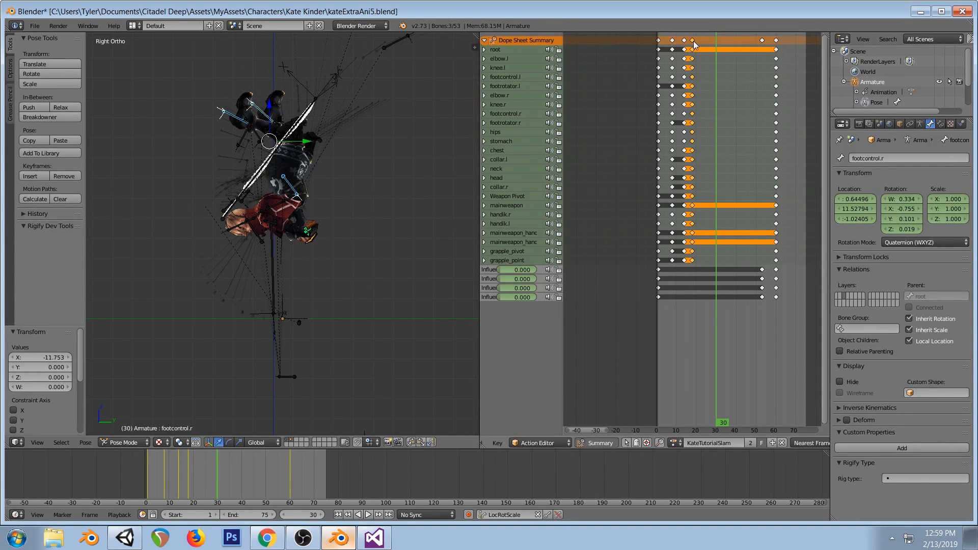
key("Down")
left_click_drag(686, 91, 692, 86)
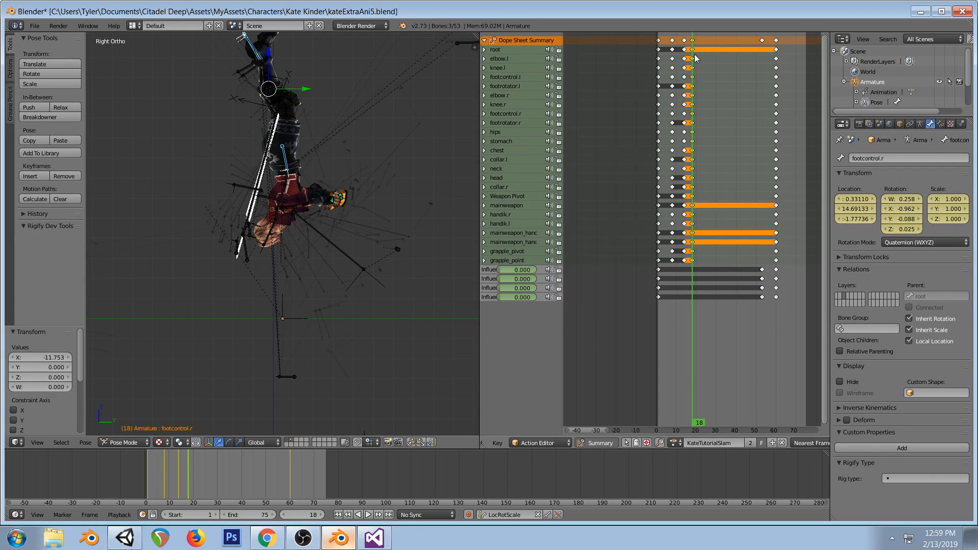
Duplicate the frame 18 keyframes to frame 20
key("g")
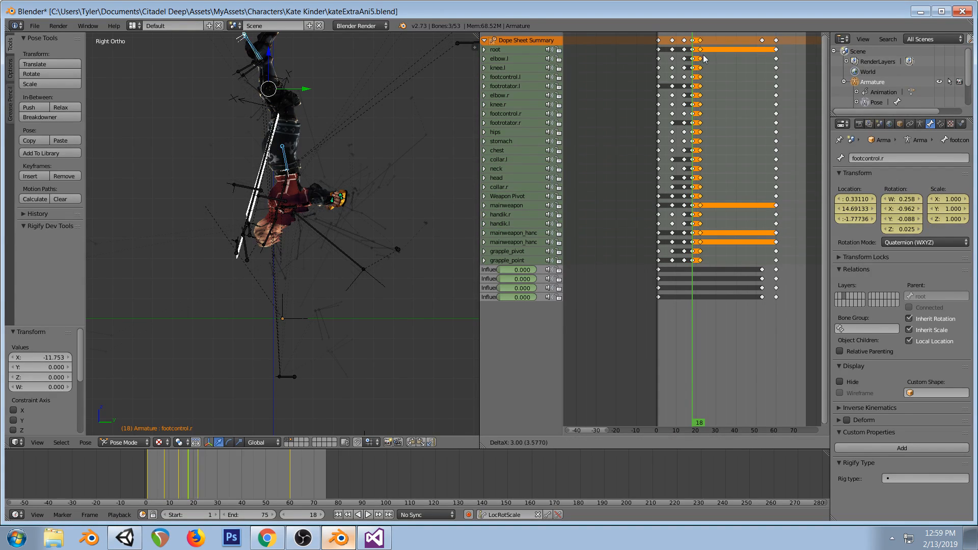
left_click(701, 84)
scroll(701, 84, "up", 1)
scroll(701, 84, "up", 1)
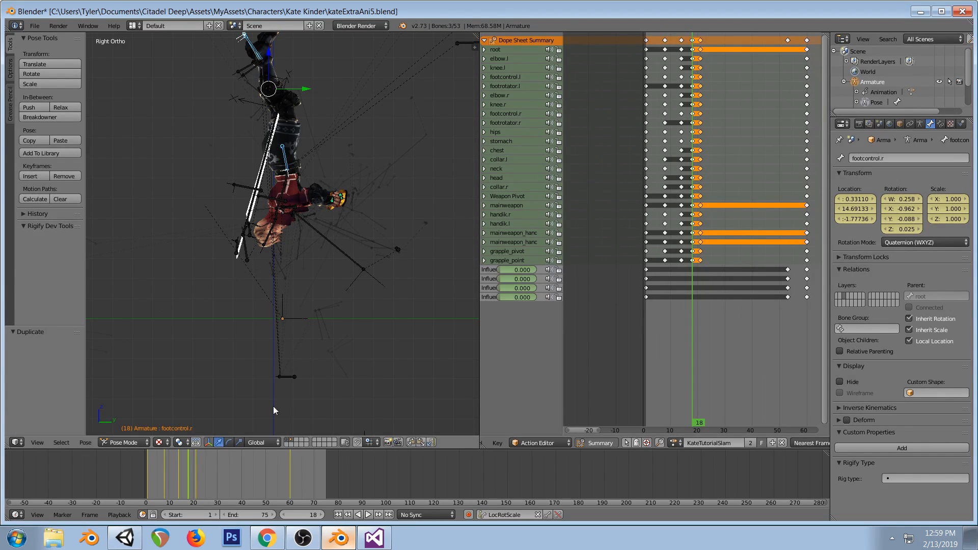
left_click(694, 134)
left_click(696, 135)
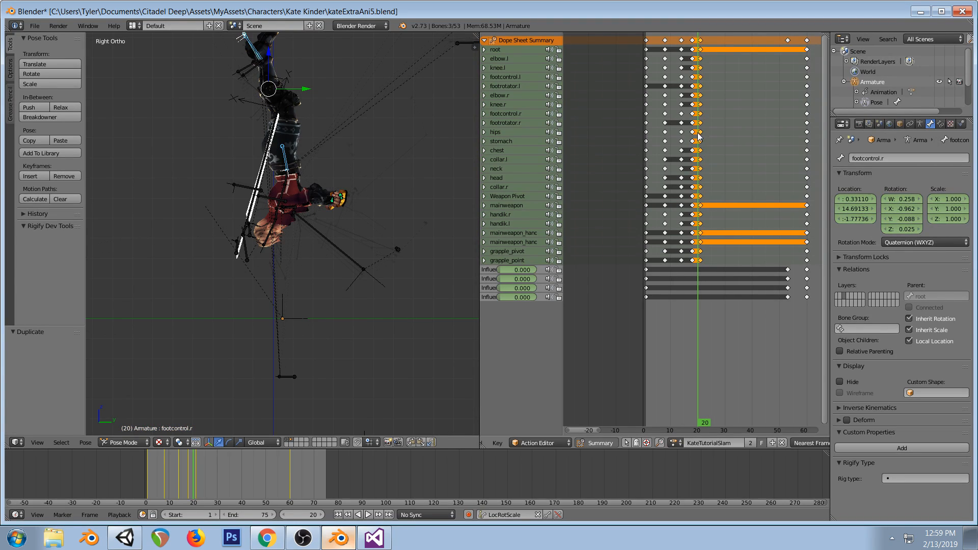
key("g")
left_click(698, 40)
Lower the hips and both foot controls about 5.25 units along Z at frame 20 and keyframe all bones
key("g")
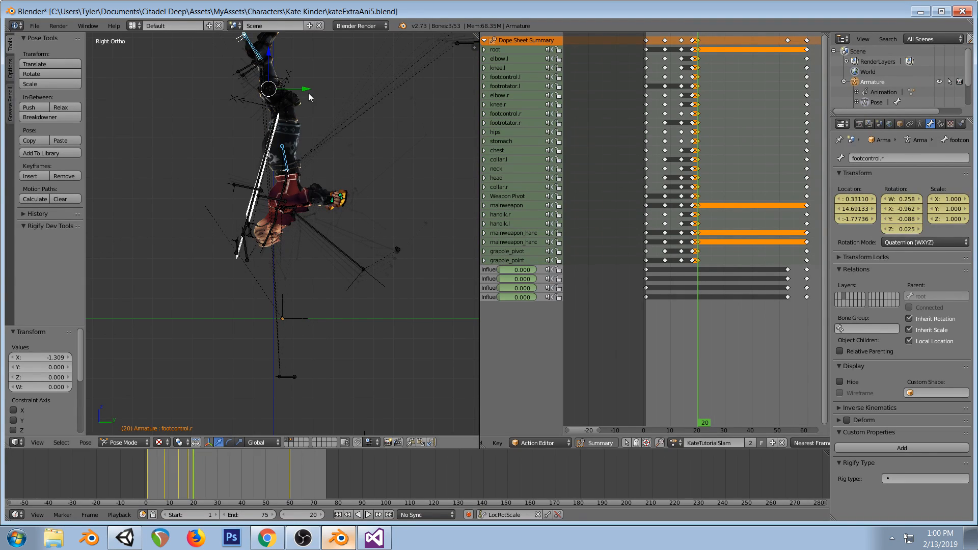
key("z")
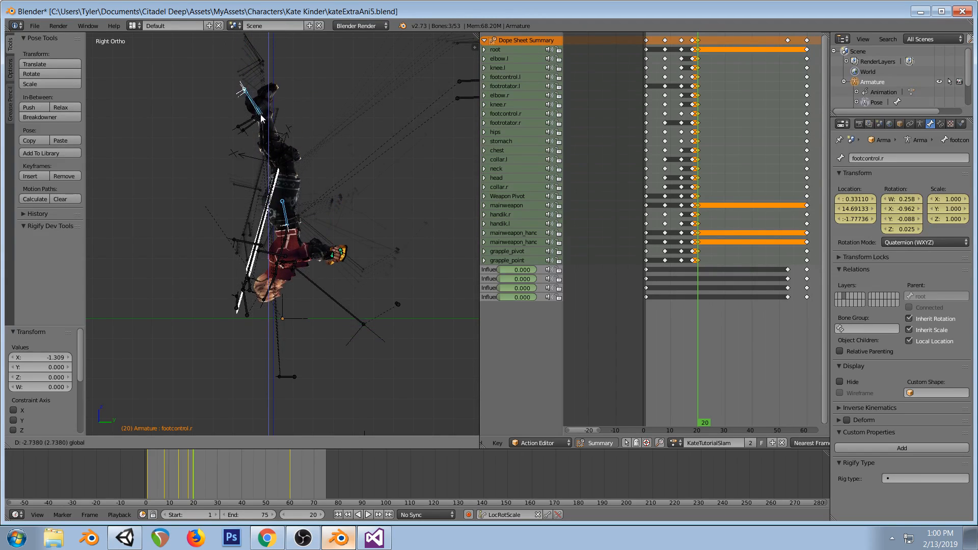
left_click(258, 160)
middle_click_drag(257, 159, 454, 195)
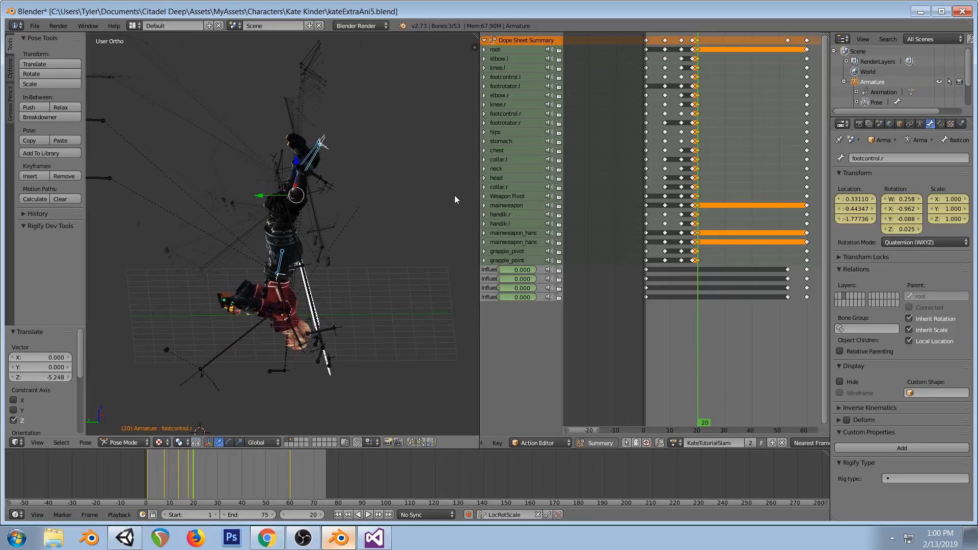
middle_click_drag(304, 228, 283, 233)
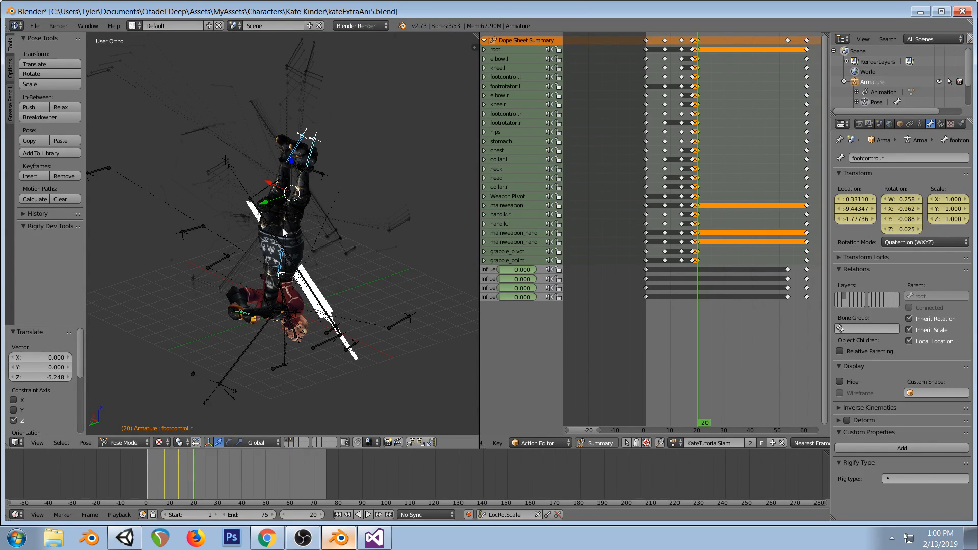
key("KP_3")
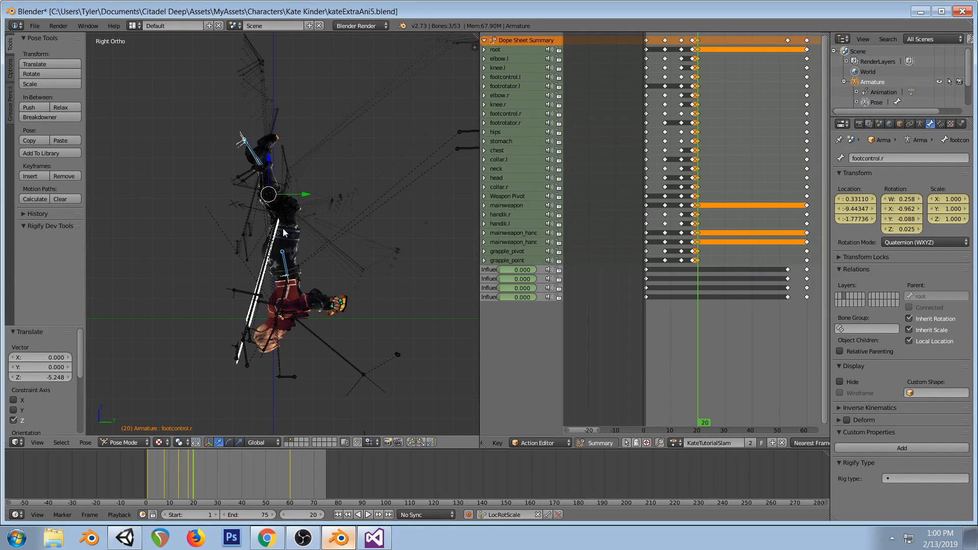
key("a")
key("i")
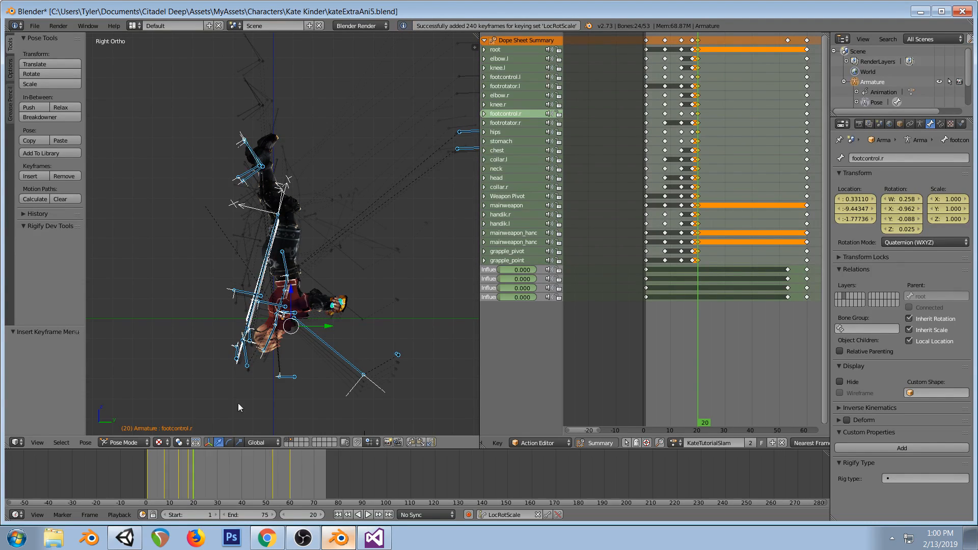
Switch to Chrome, search for "dust loop wiki" in a new tab, and open the wiki's GGXRD-R2 frame data page
left_click(267, 537)
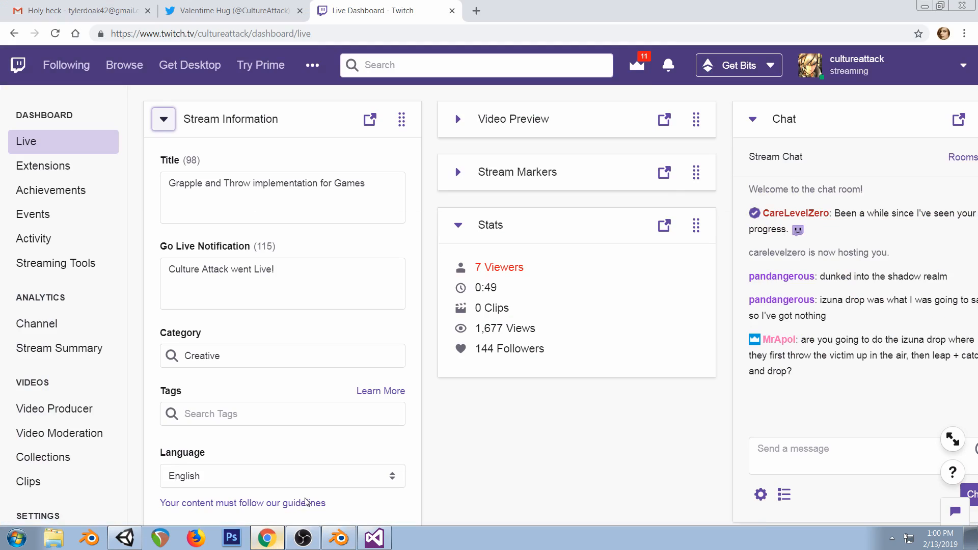
left_click(477, 12)
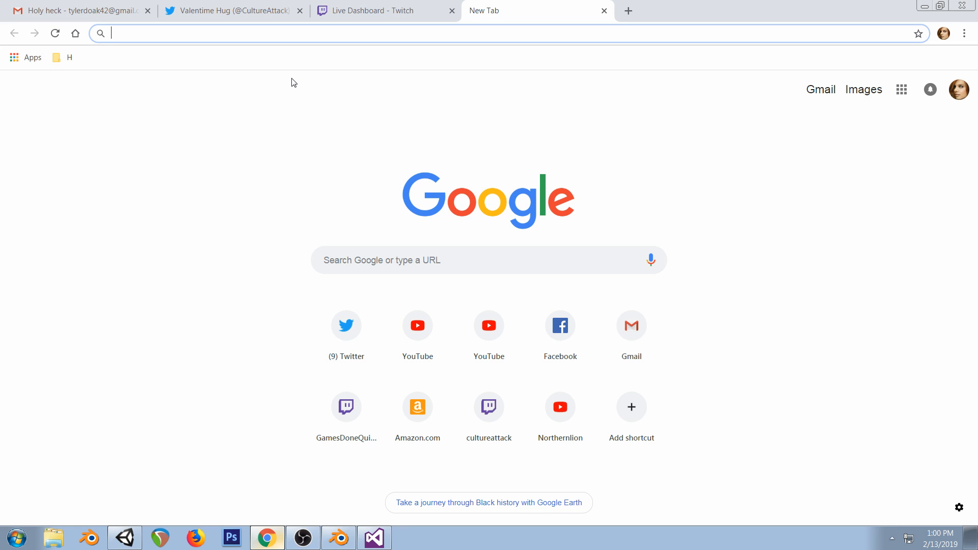
type("dust")
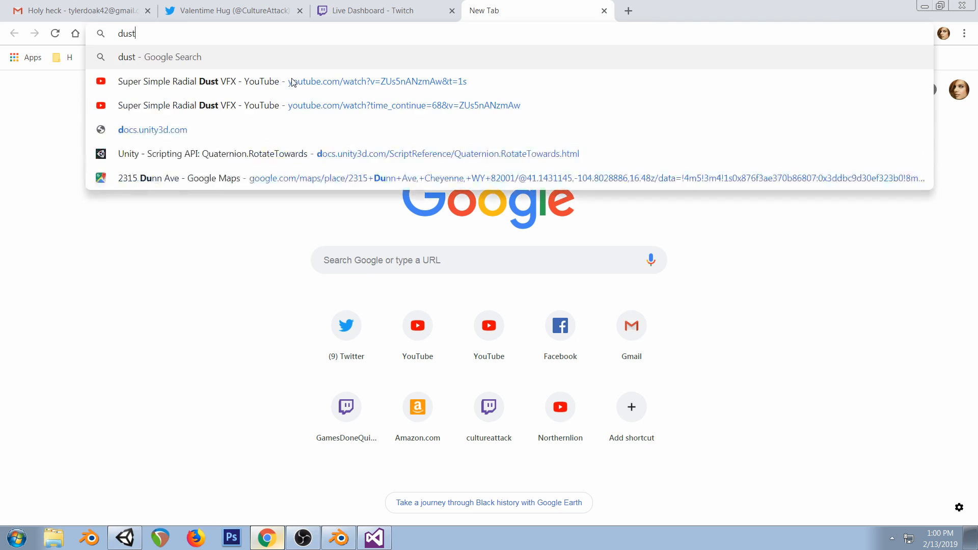
type(" loop wiki")
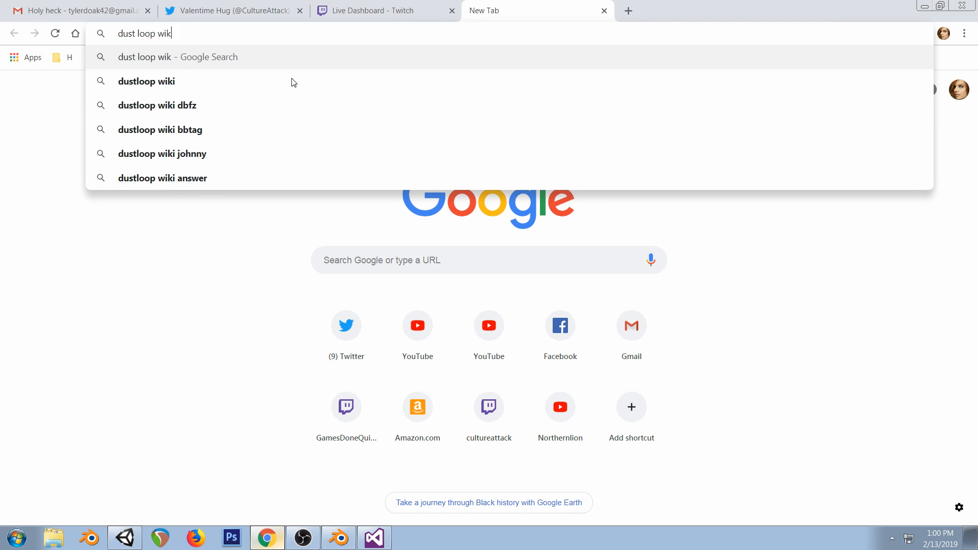
key("Return")
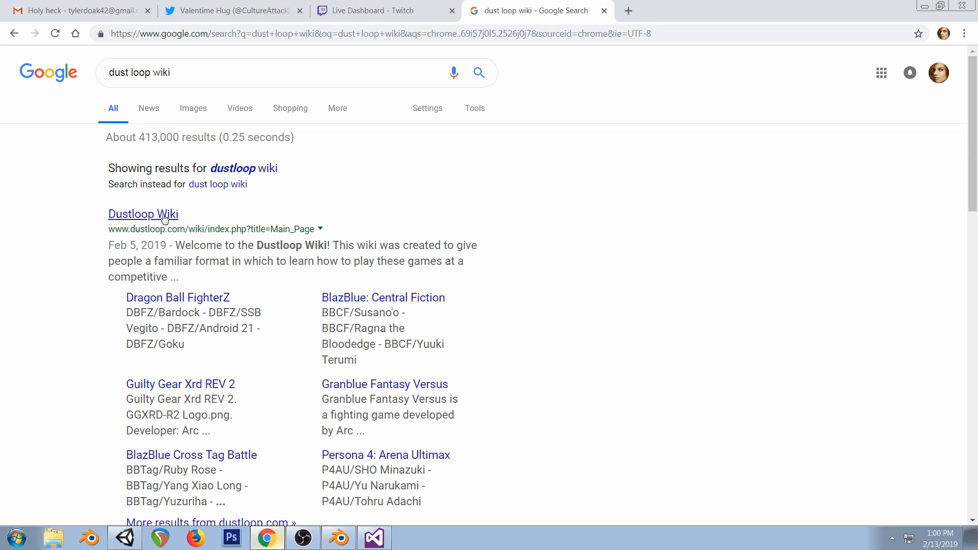
left_click(204, 67)
type("frame data")
key("Return")
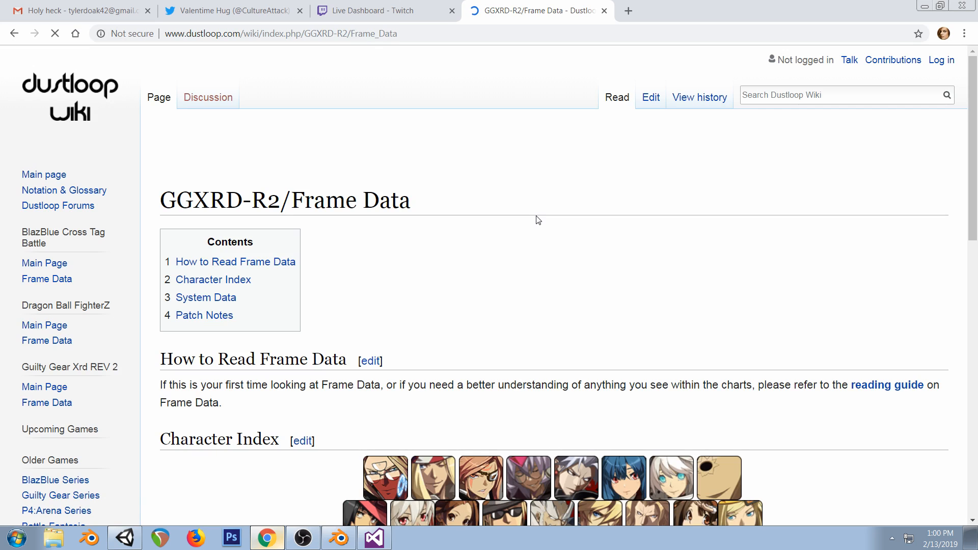
Open the Answer character's frame data and examine the special moves and overdrives, including the throw timings
scroll(692, 243, "down", 2)
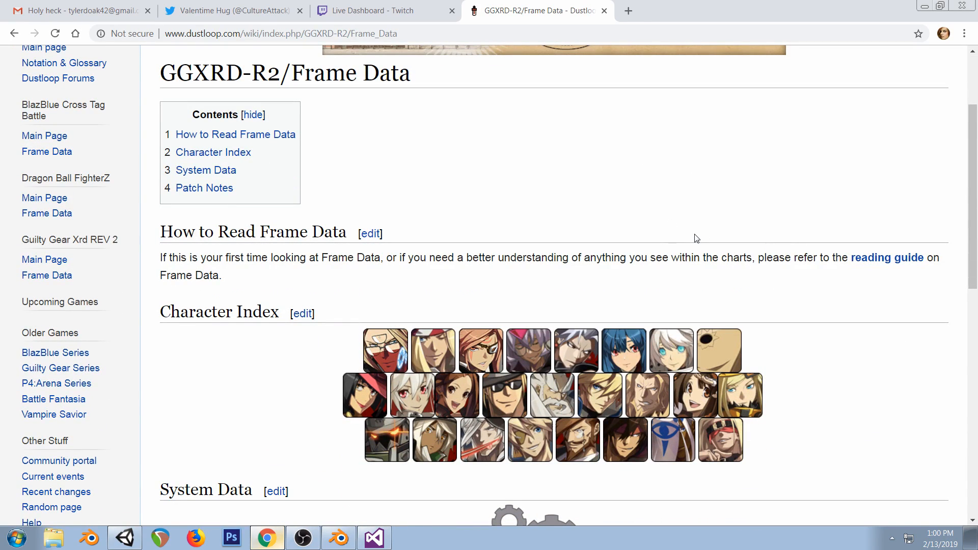
scroll(831, 235, "down", 1)
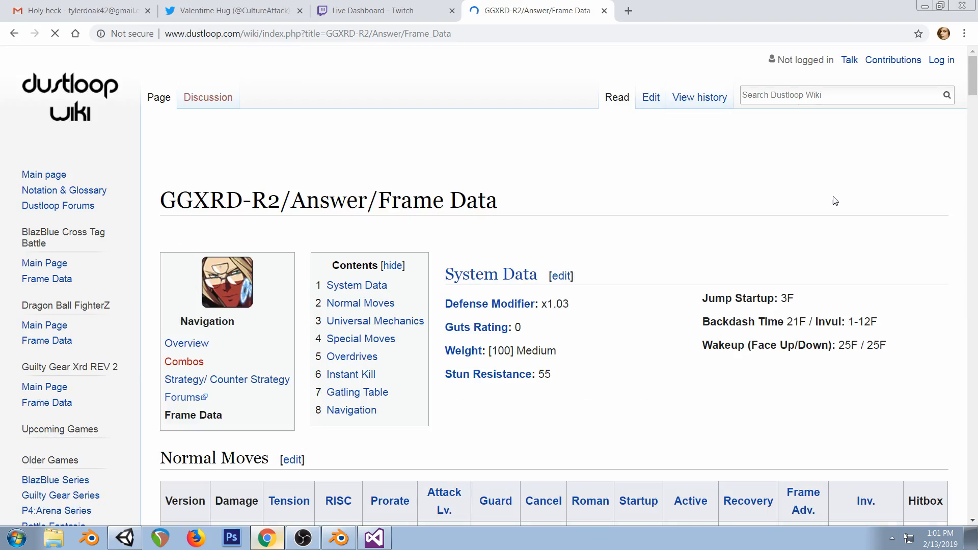
scroll(835, 203, "down", 20)
scroll(799, 214, "down", 20)
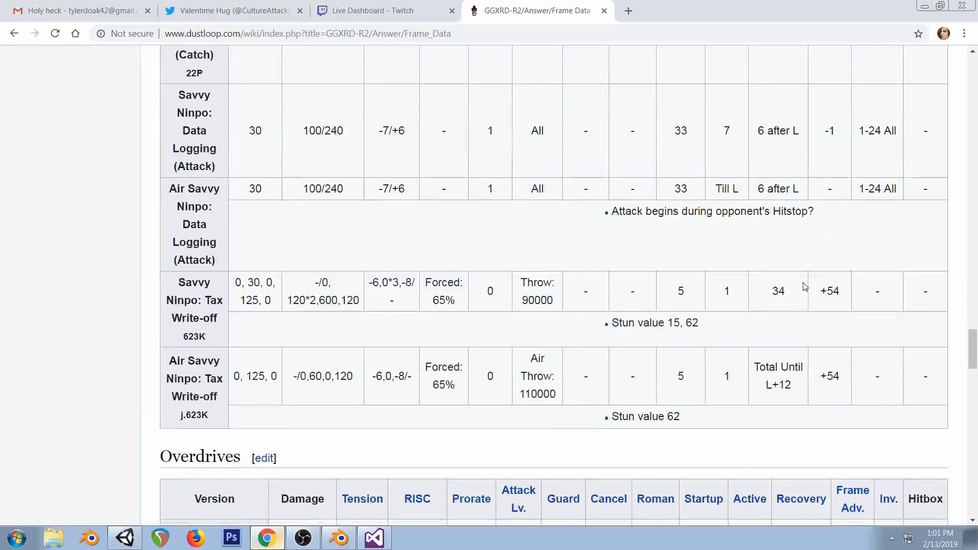
scroll(805, 286, "down", 20)
scroll(859, 384, "down", 3)
left_click_drag(973, 494, 974, 361)
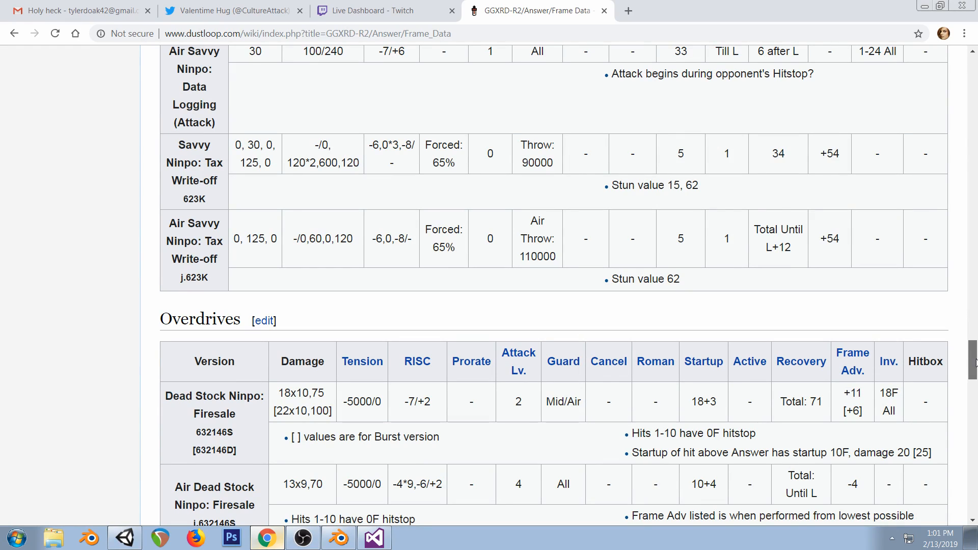
Search Google Images for "guilty gear answer tax writeoff" in a new tab and open the GGXRD Answer TaxWrite-off.png preview
left_click(629, 11)
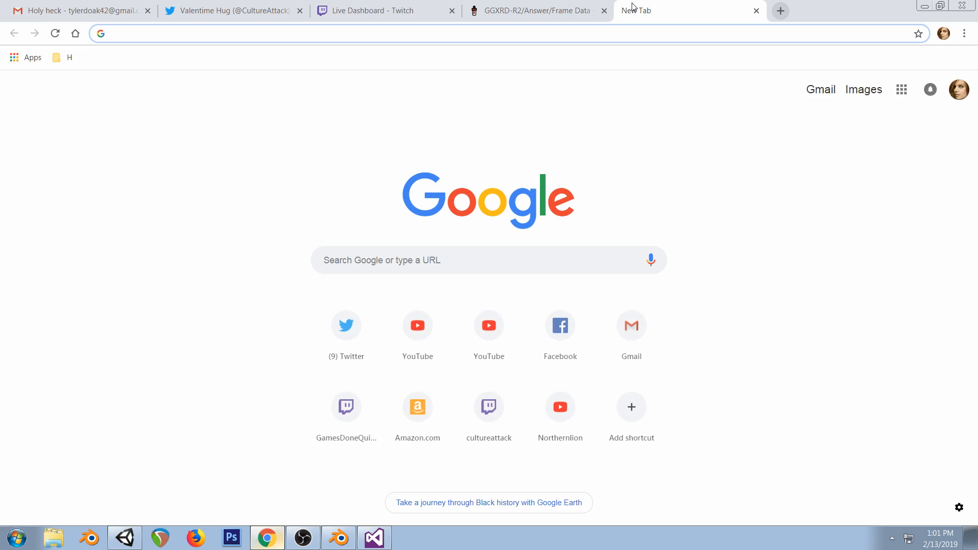
type("guilty gear answer tax writ")
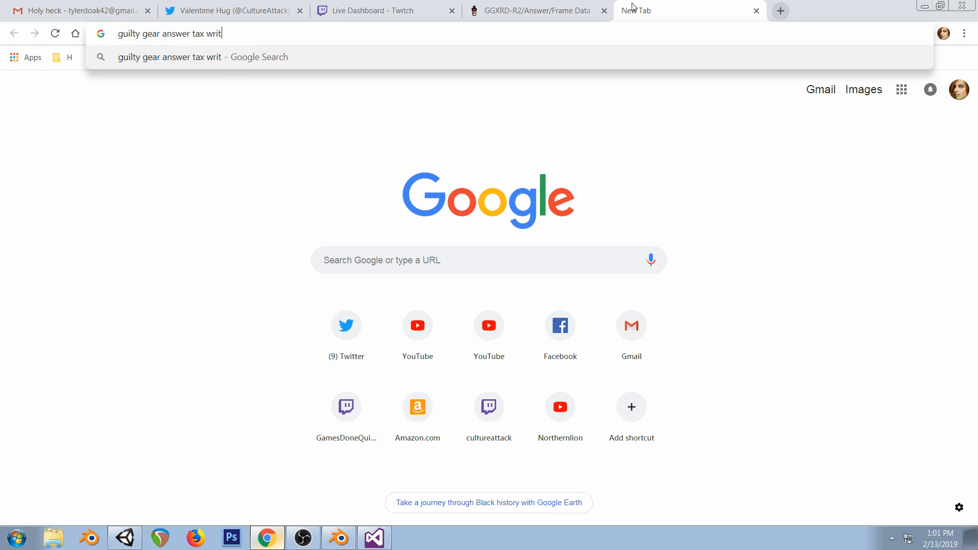
type("eoff")
key("Return")
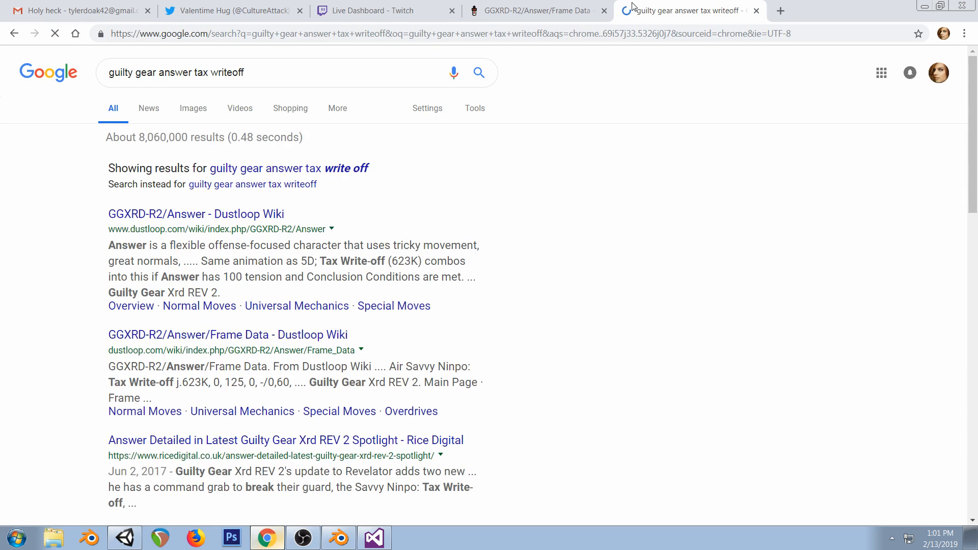
left_click(209, 110)
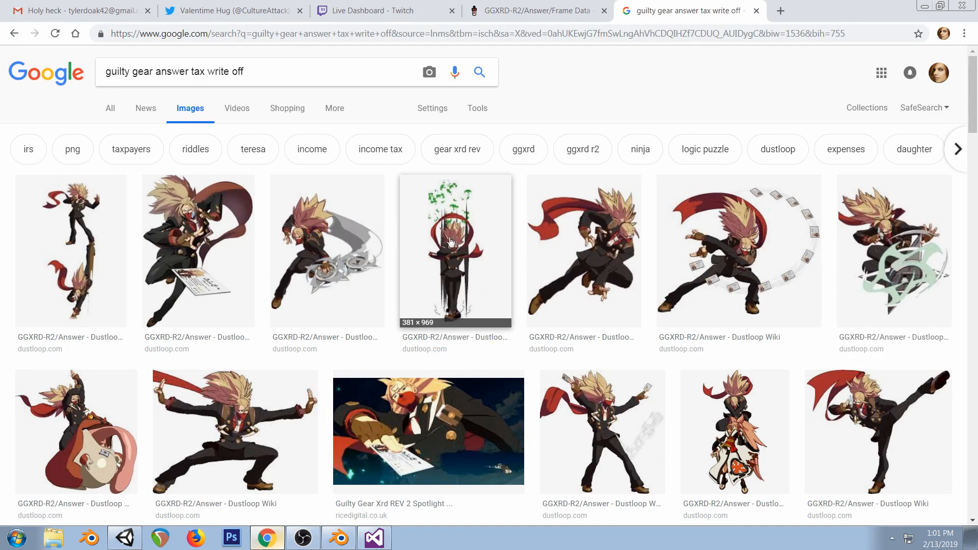
left_click(102, 247)
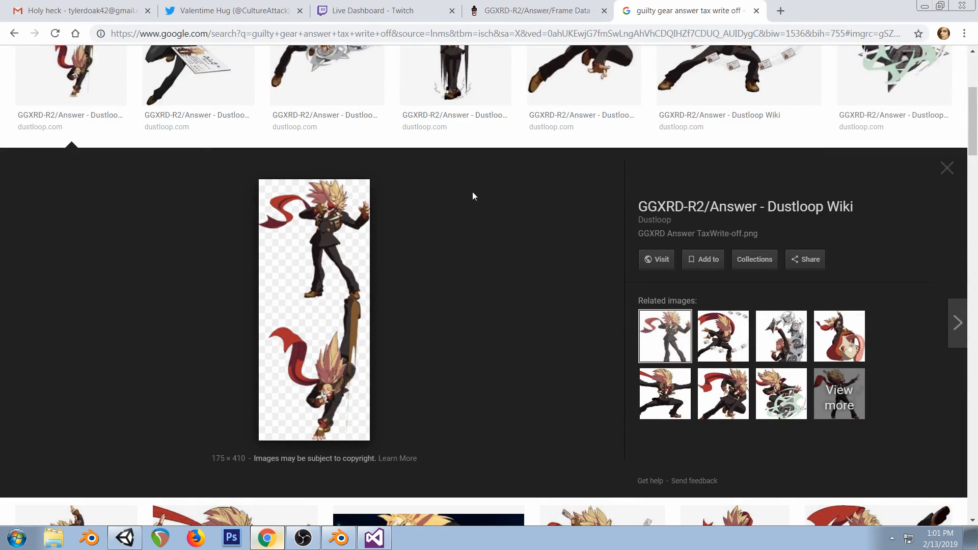
Return to the Dustloop wiki, open Answer's character page from the Guilty Gear Xrd REV 2 roster, and examine his moves around Tax Write-off
left_click(579, 6)
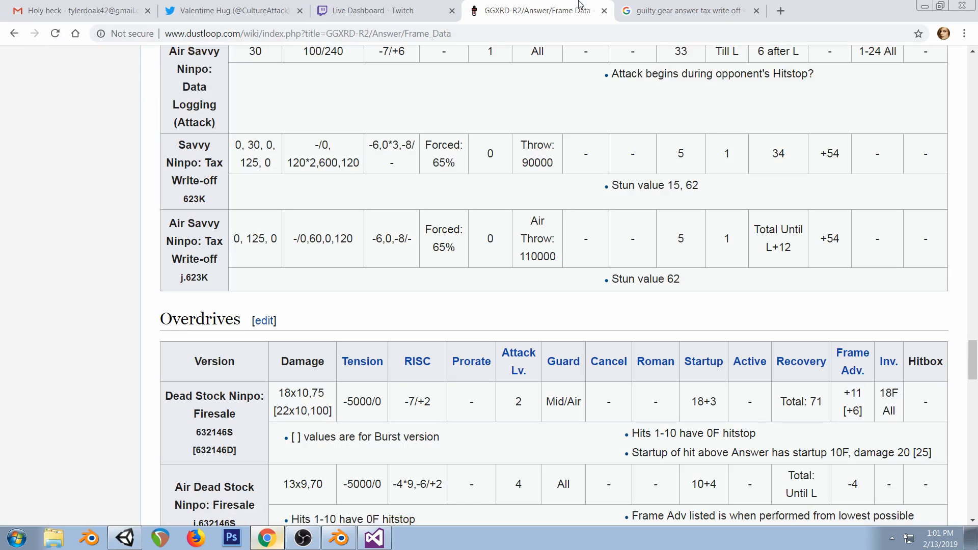
left_click_drag(969, 368, 973, 80)
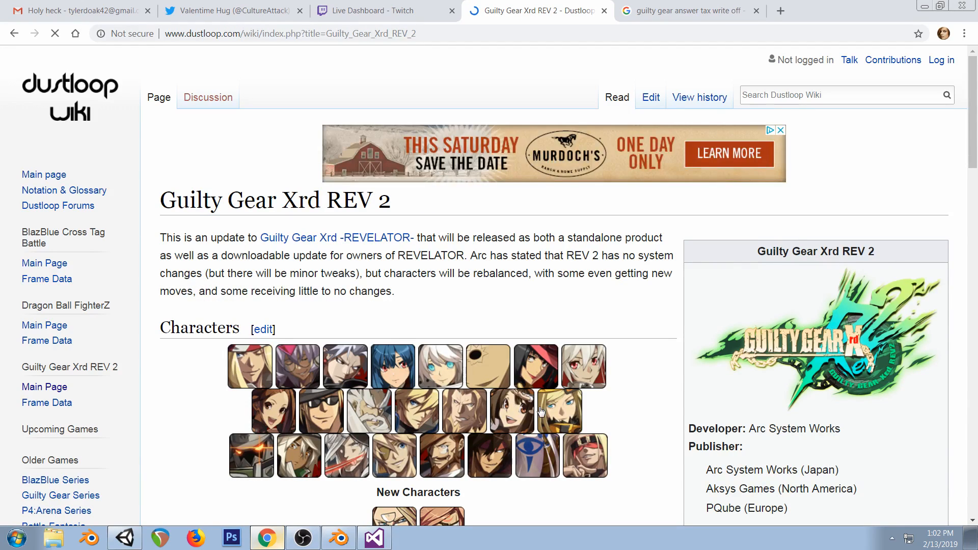
scroll(501, 322, "down", 3)
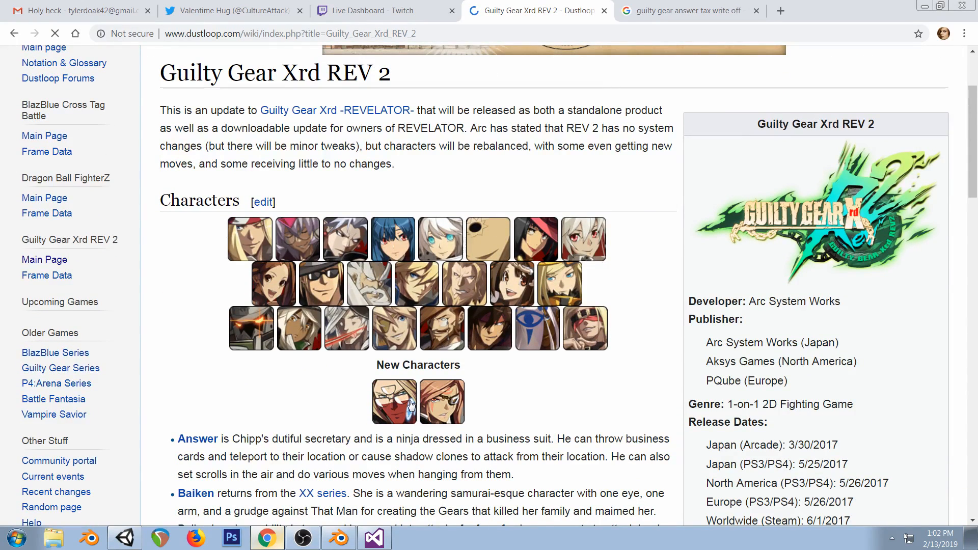
scroll(531, 277, "down", 15)
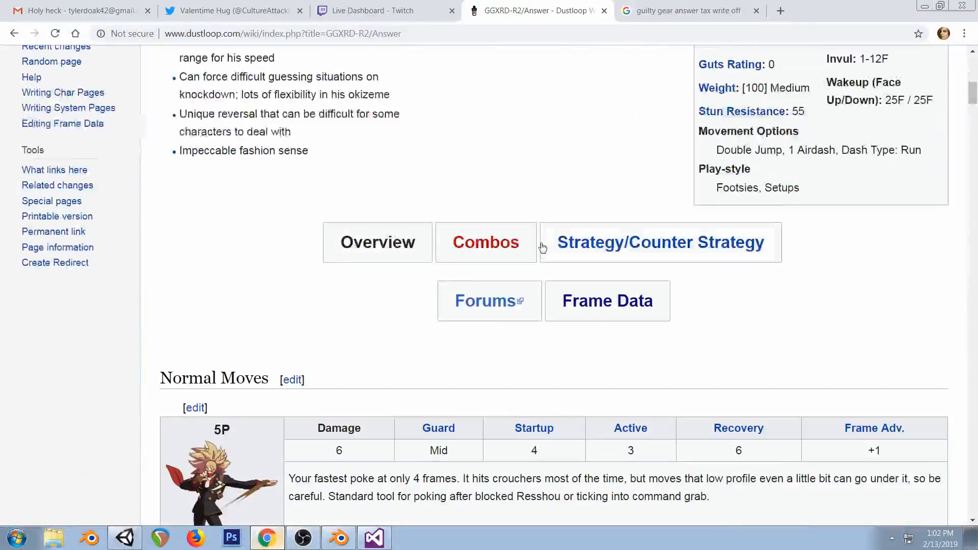
scroll(658, 245, "down", 15)
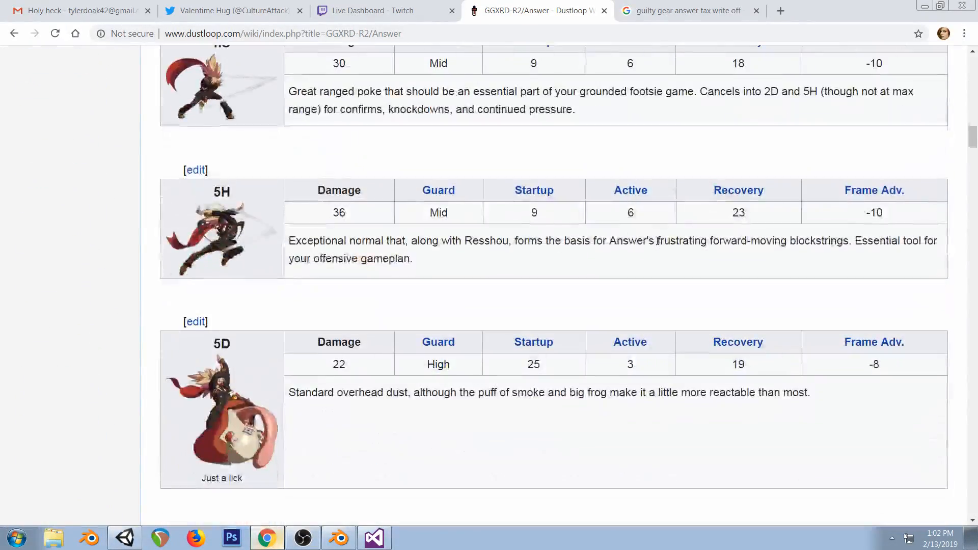
scroll(657, 245, "down", 20)
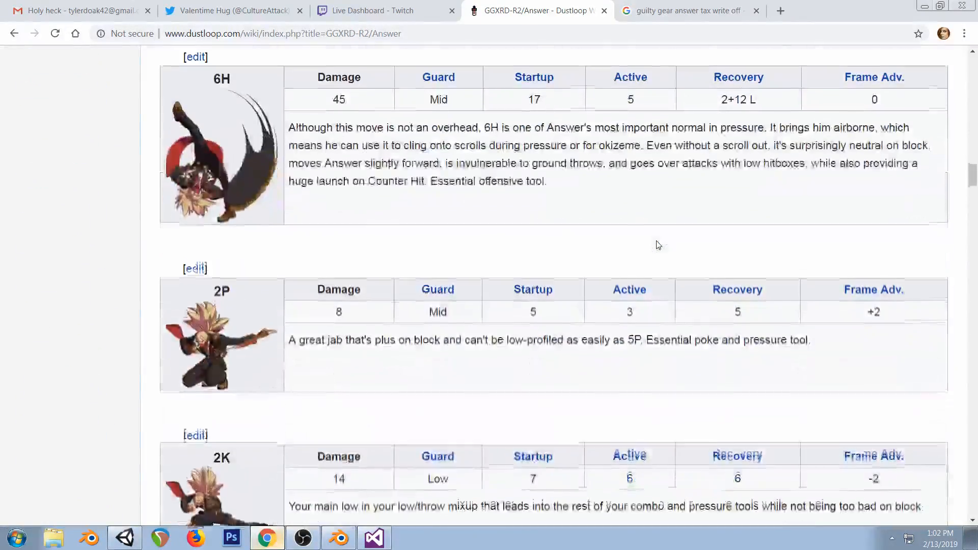
scroll(657, 244, "down", 18)
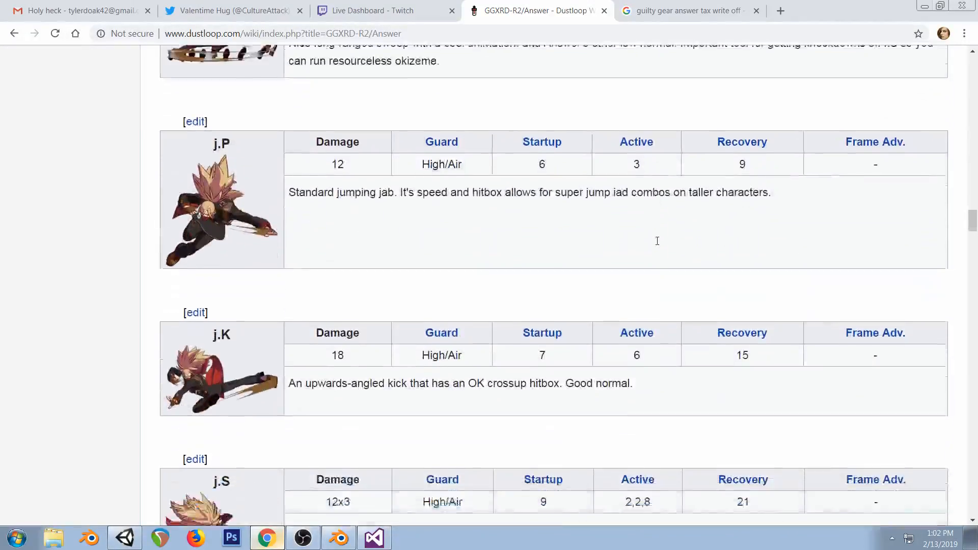
scroll(657, 244, "down", 16)
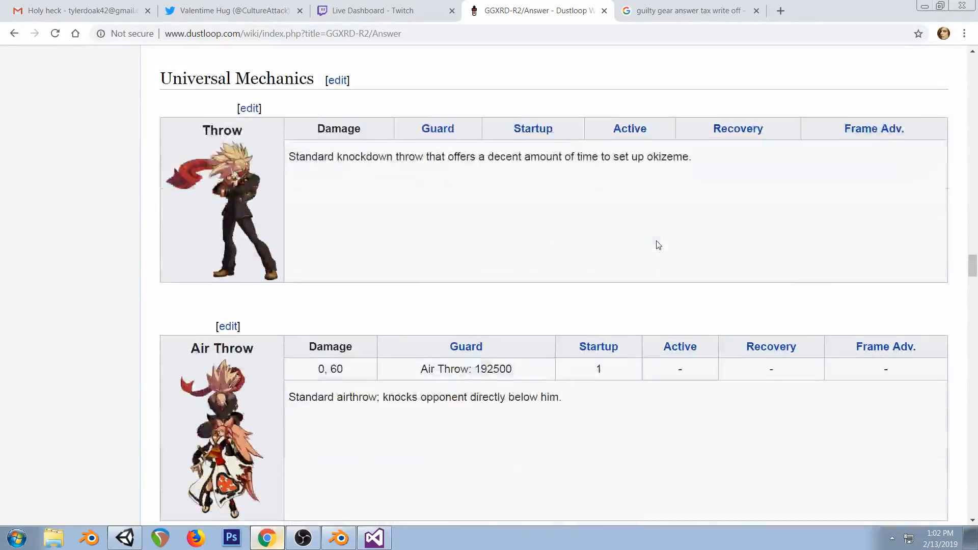
scroll(657, 245, "down", 11)
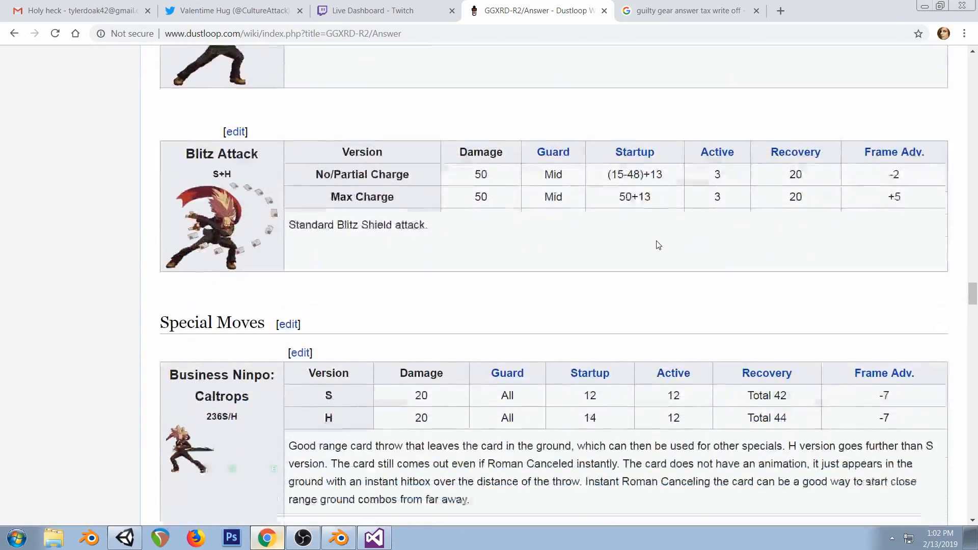
scroll(656, 245, "down", 15)
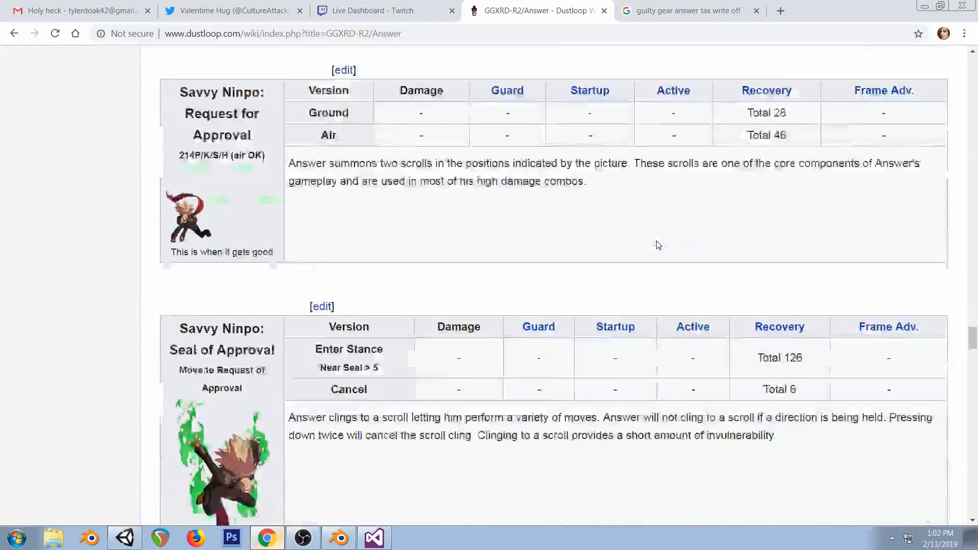
scroll(657, 245, "down", 18)
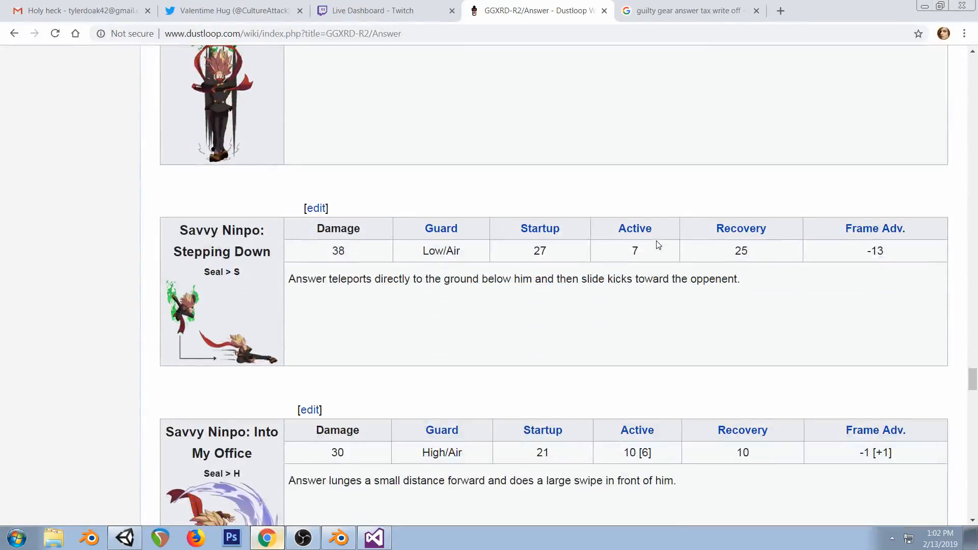
scroll(658, 245, "down", 11)
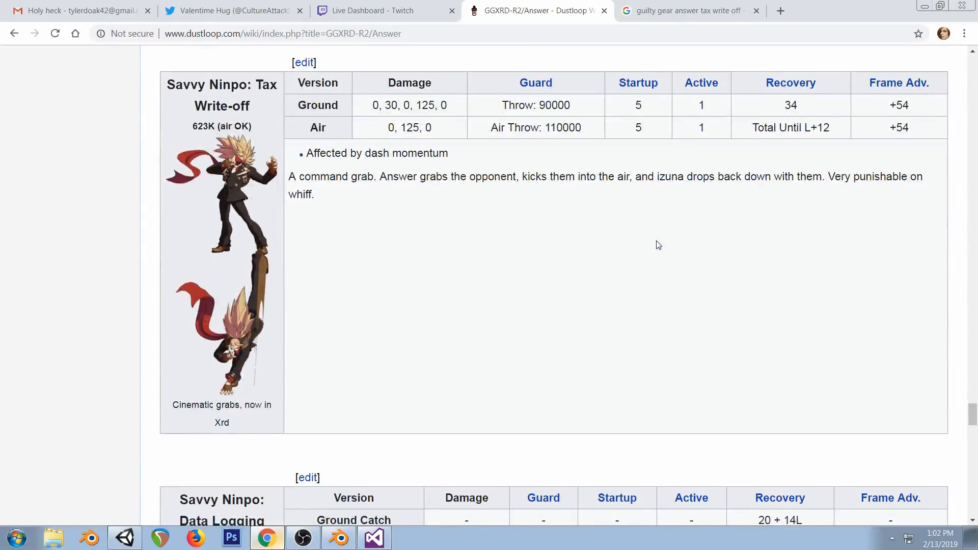
scroll(657, 245, "down", 4)
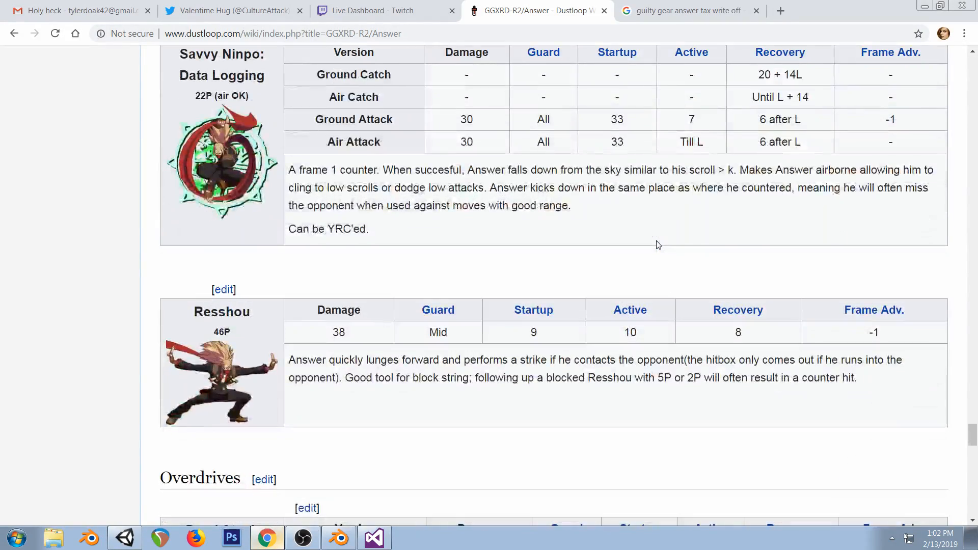
View the Tax Write-off image's file page and go back to Answer's move list
scroll(254, 149, "up", 7)
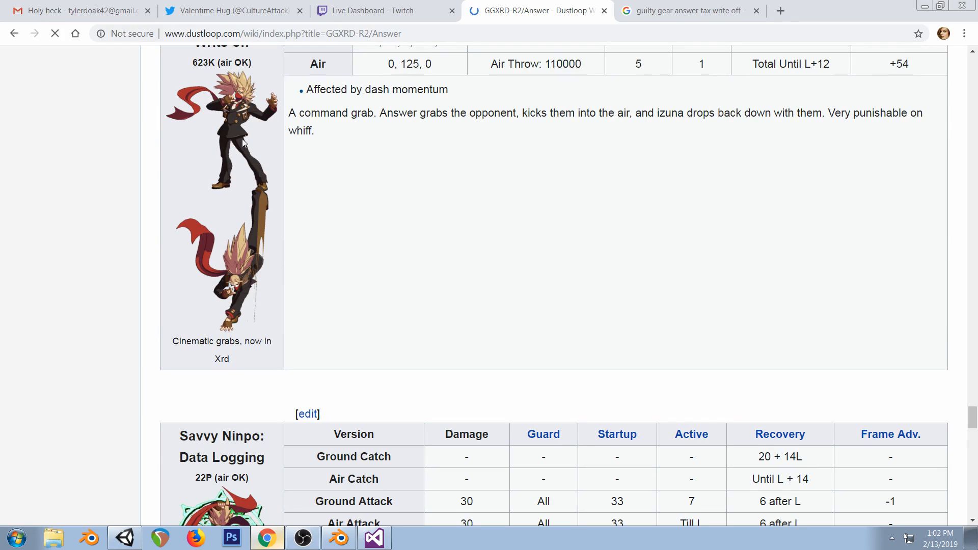
scroll(430, 189, "down", 9)
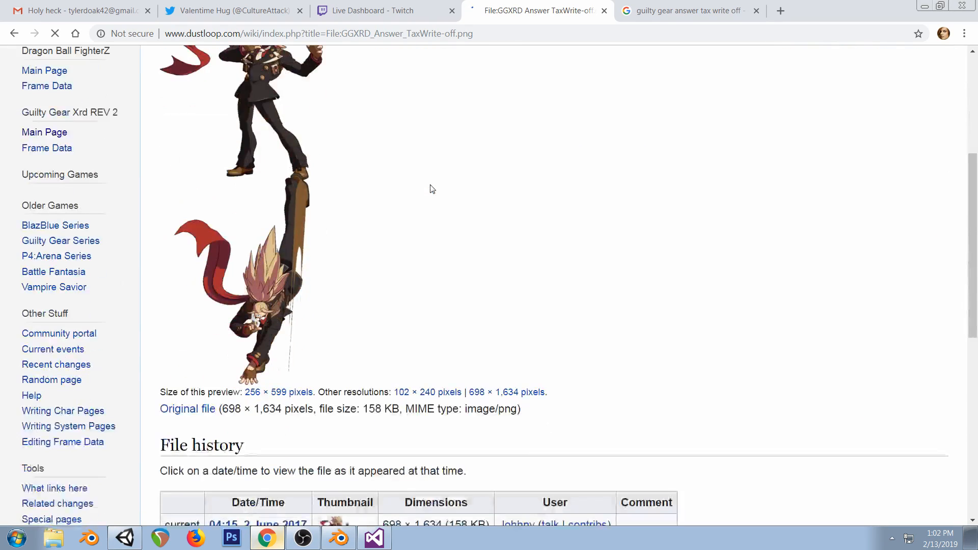
scroll(430, 189, "down", 4)
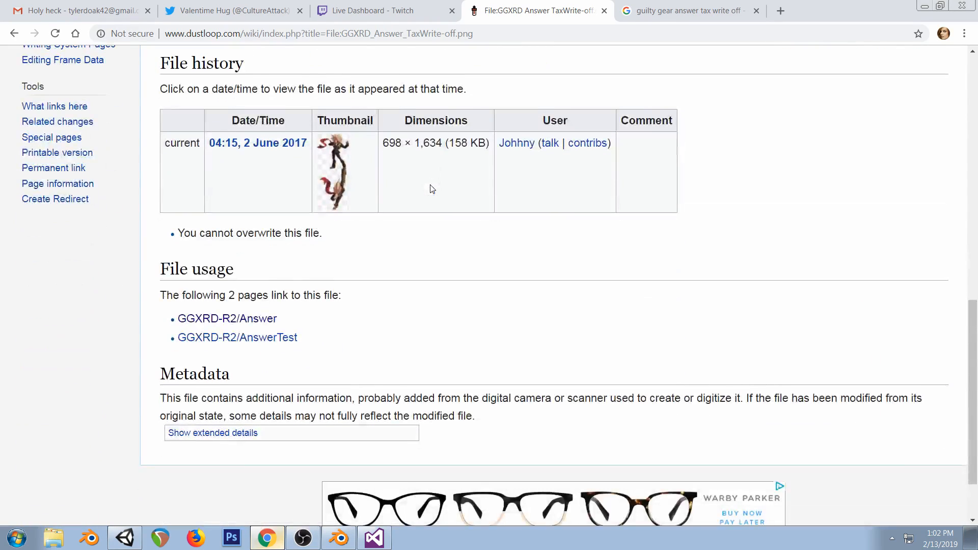
scroll(430, 189, "up", 6)
scroll(480, 138, "up", 4)
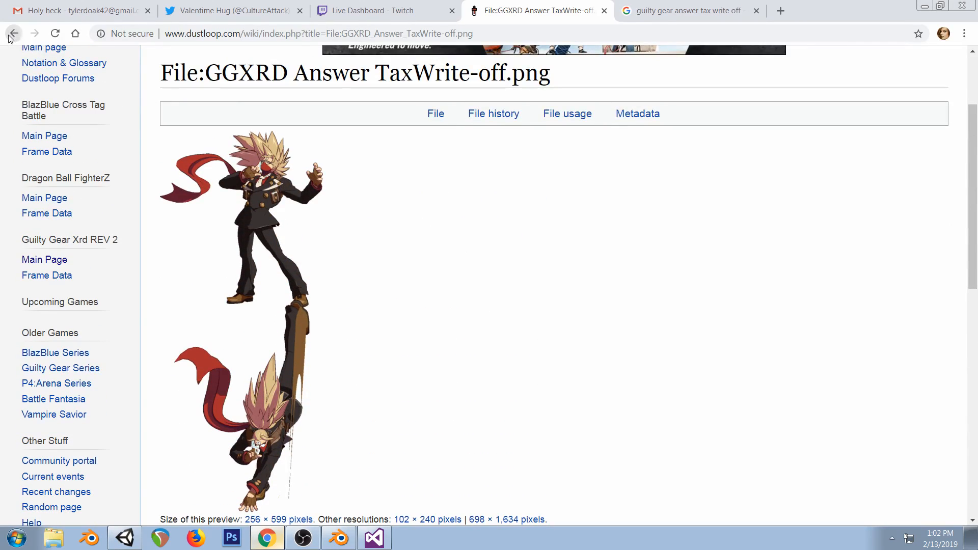
left_click(14, 33)
scroll(505, 192, "up", 6)
Search for "yoshimitsu back throw" and open the Tekken 3 Yoshimitsu Back Throw video
left_click(499, 30)
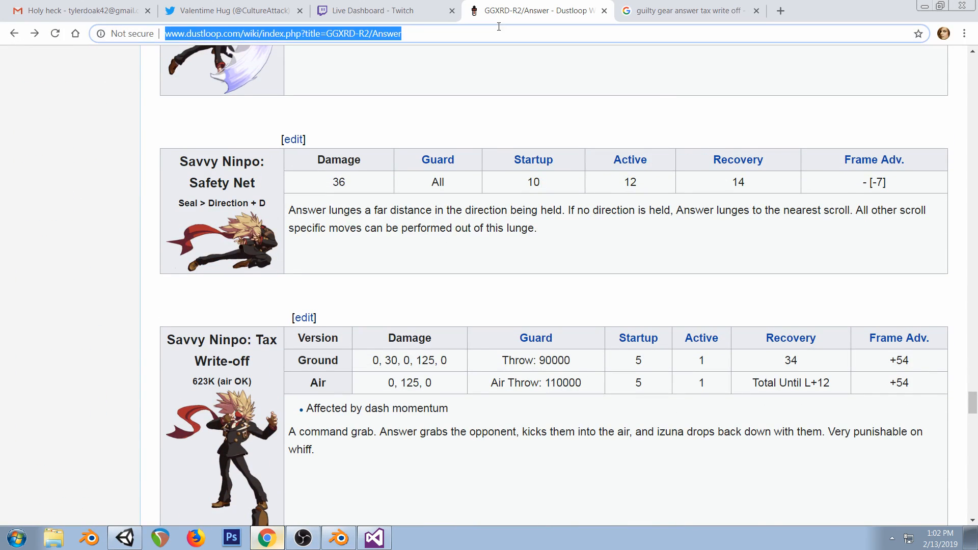
type("yoshimit")
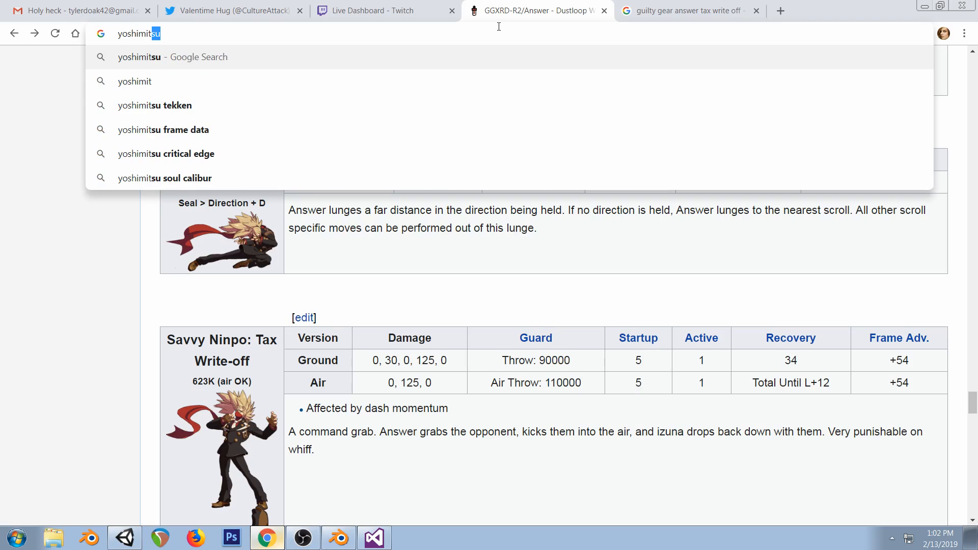
type("su back throw")
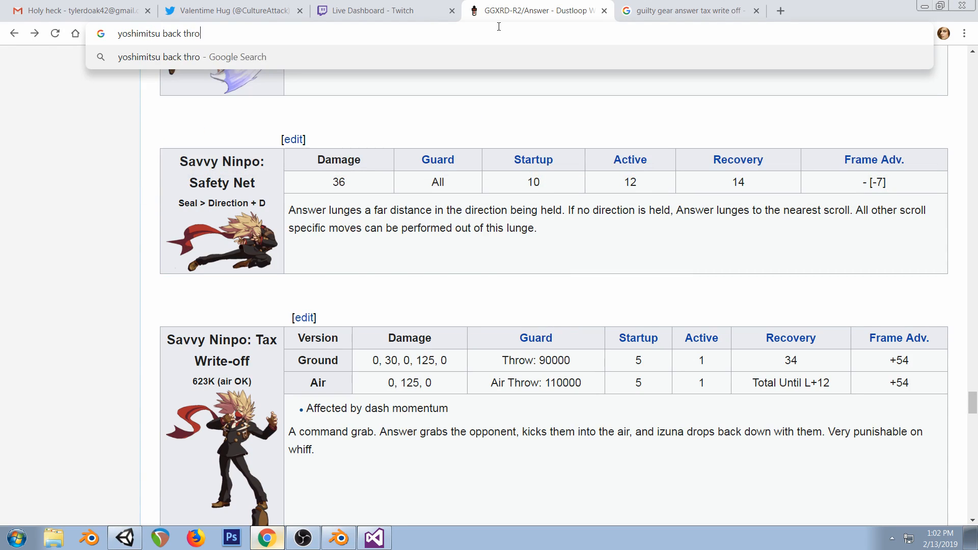
key("Return")
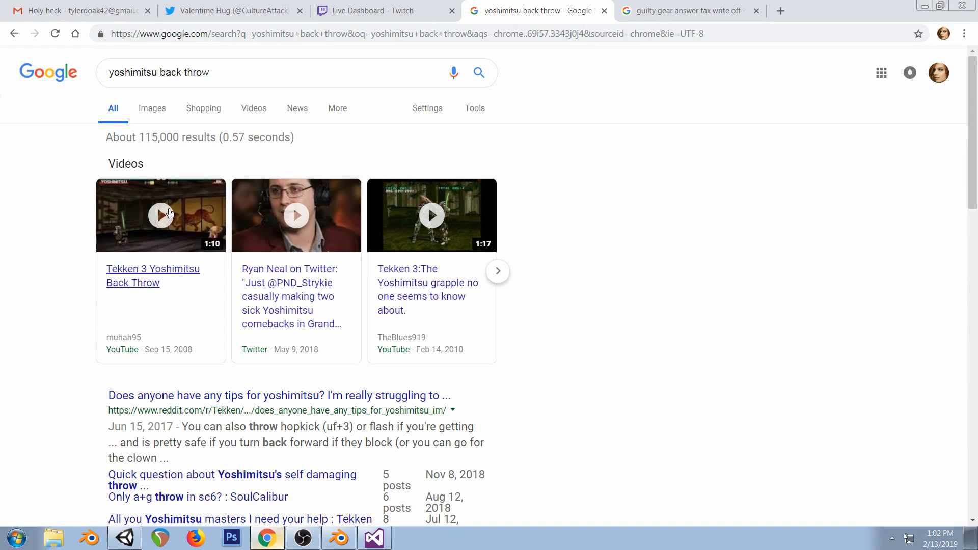
left_click(167, 216)
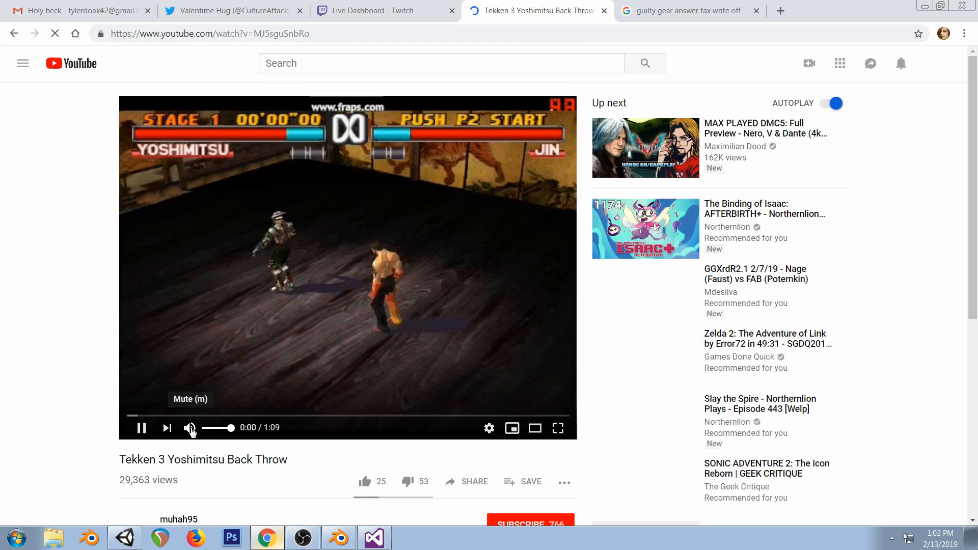
Study Yoshimitsu's back throw in the muted video, pausing at the slam, and close the video's tab
left_click(190, 430)
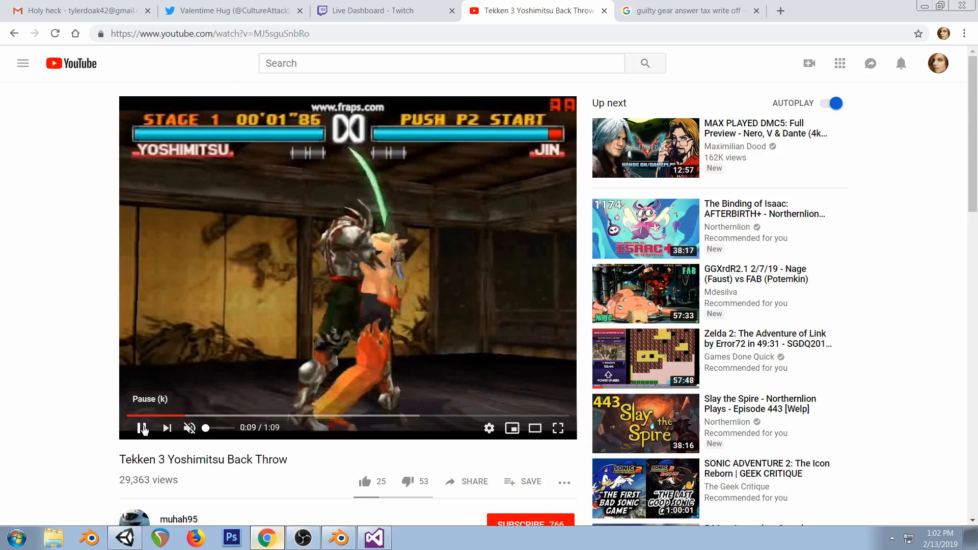
left_click(142, 428)
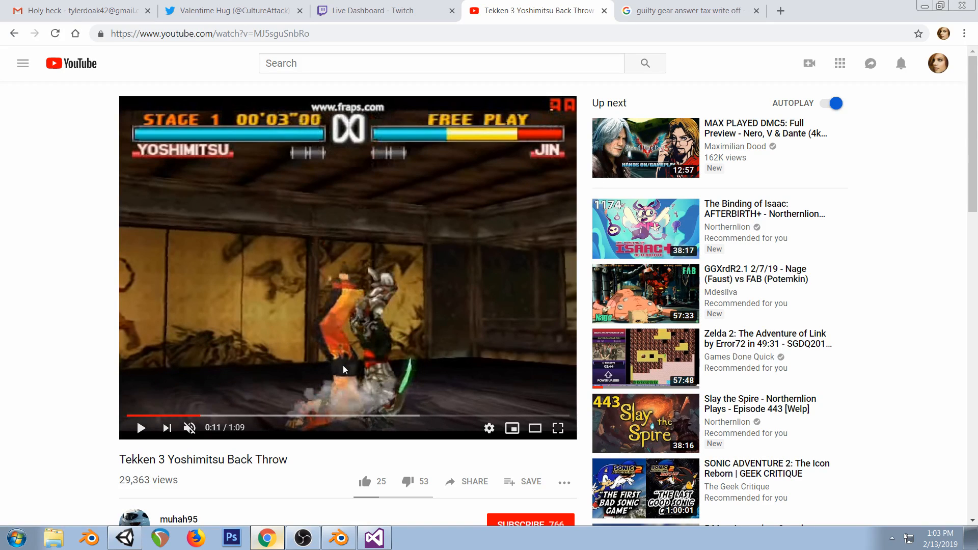
left_click(143, 428)
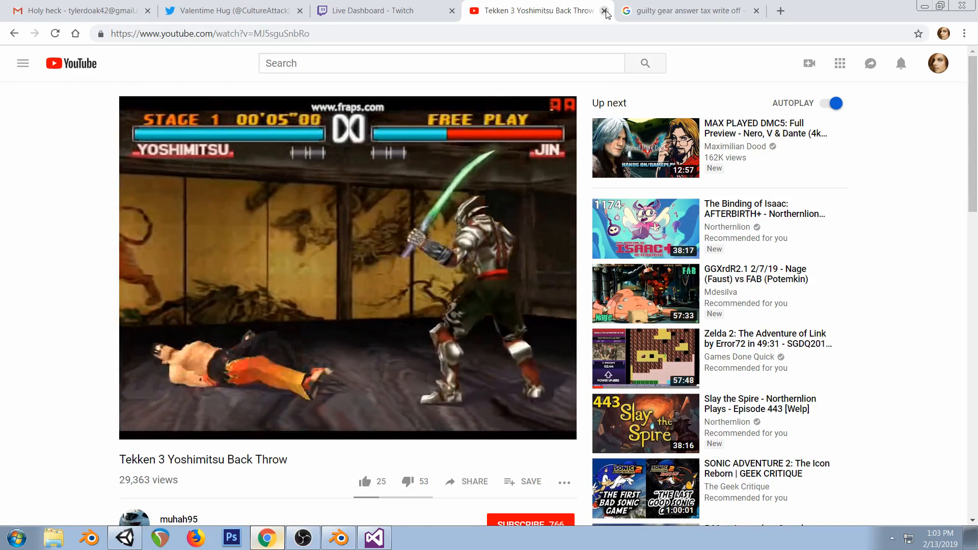
left_click(604, 11)
Check the stream chat on the Twitch live dashboard
left_click(372, 10)
left_click(339, 537)
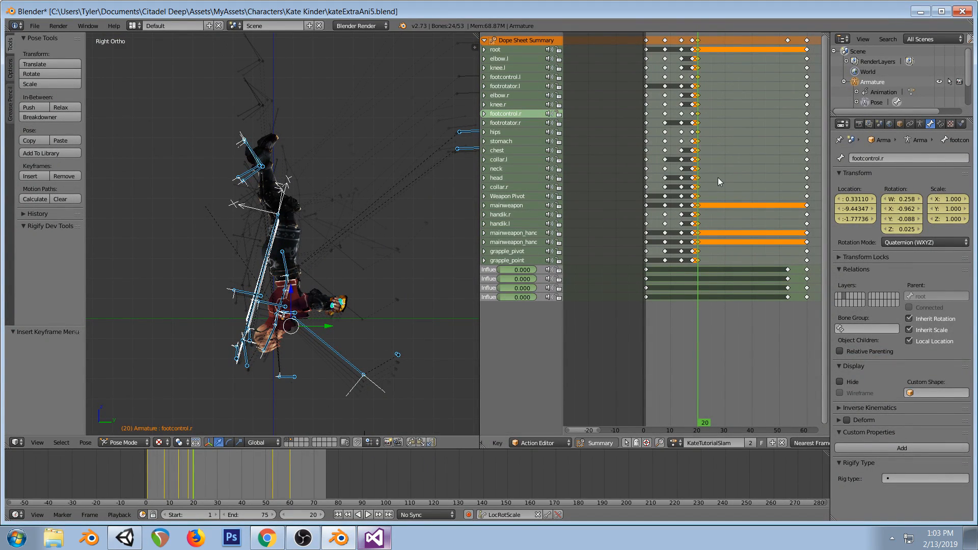
key("alt+Tab")
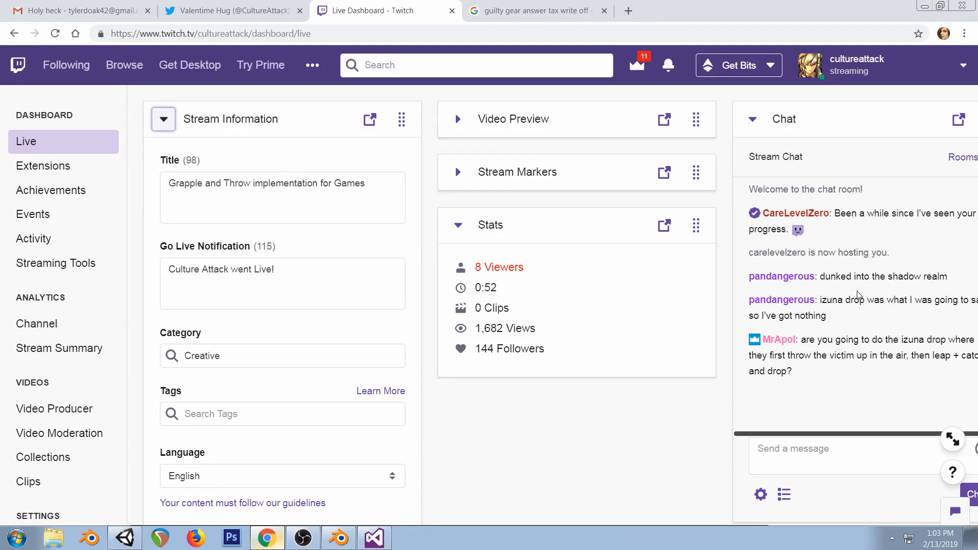
key("alt+Tab")
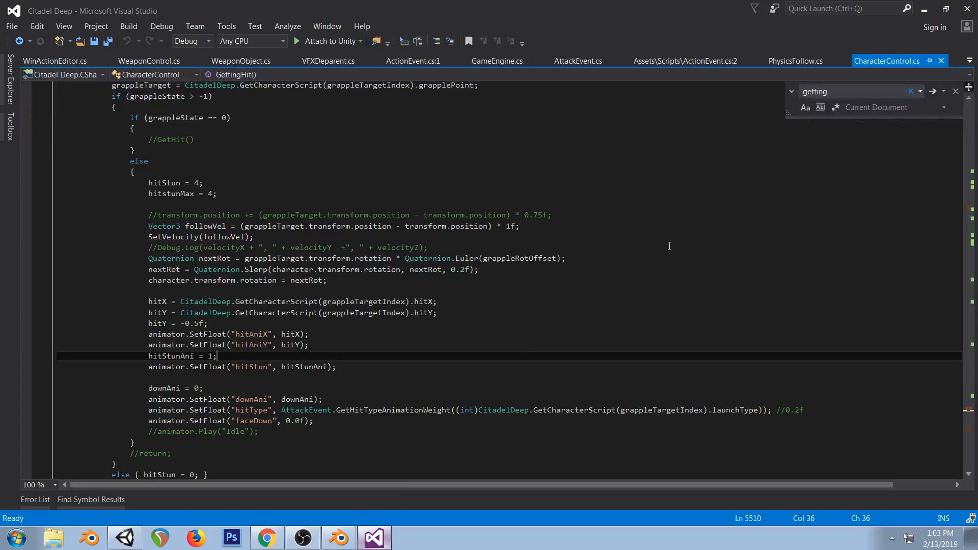
Switch to Blender and compare the raised pose at frame 18 with the dropped pose at frame 20
left_click(345, 540)
left_click(692, 229)
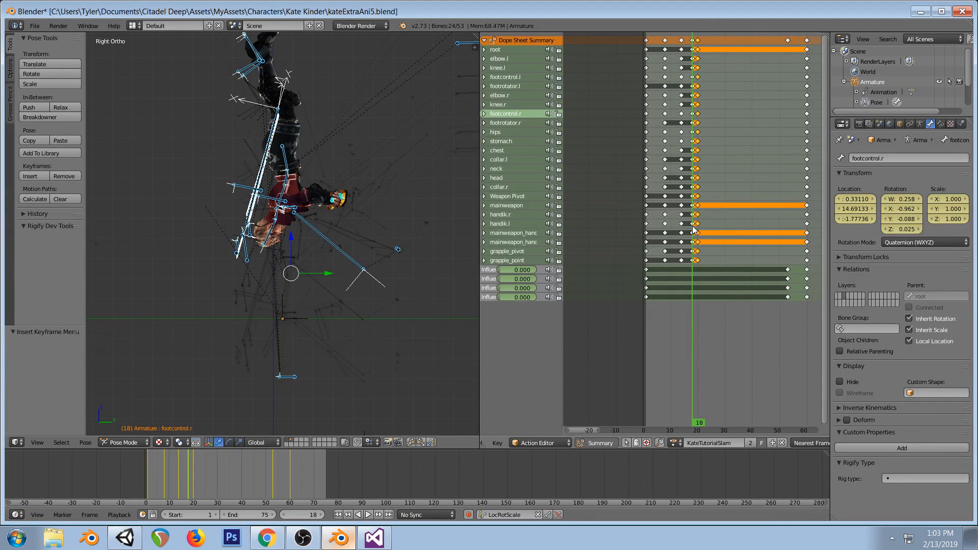
left_click_drag(692, 229, 699, 232)
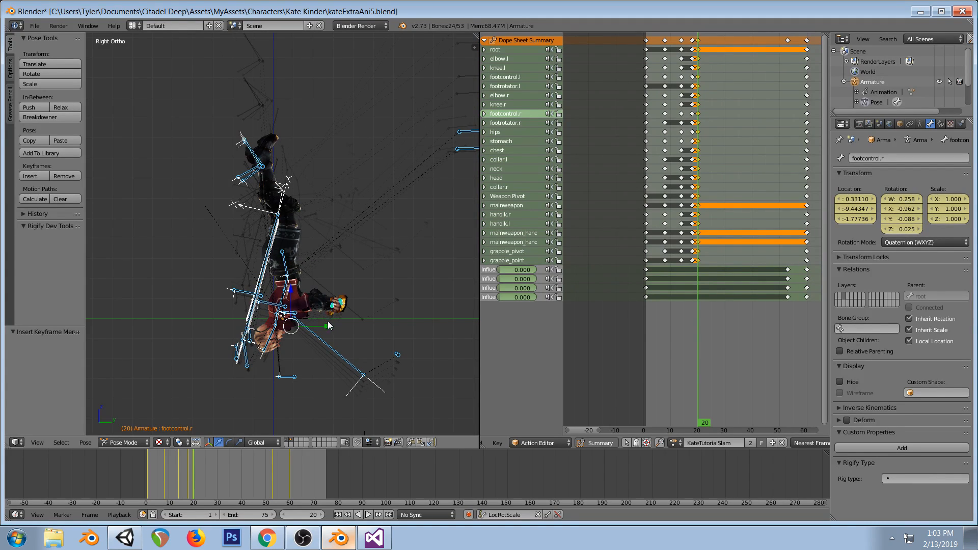
Lower the hips and both foot controls together about 1.17 units along global Z at frame 20
right_click(283, 260)
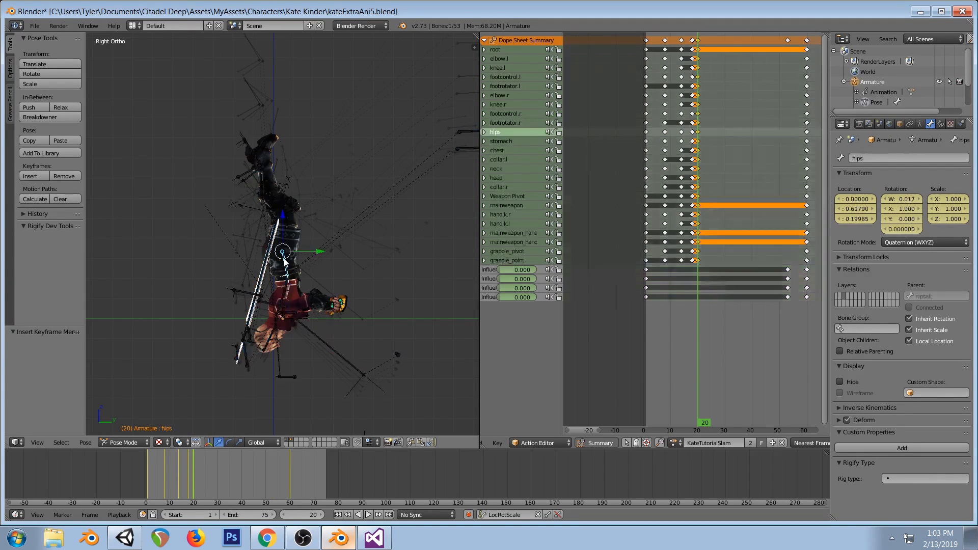
right_click(256, 159)
right_click(256, 159)
left_click_drag(271, 155, 271, 178)
Switch to Chrome and reopen the Tekken 3 Yoshimitsu Back Throw video in a new tab
left_click(267, 540)
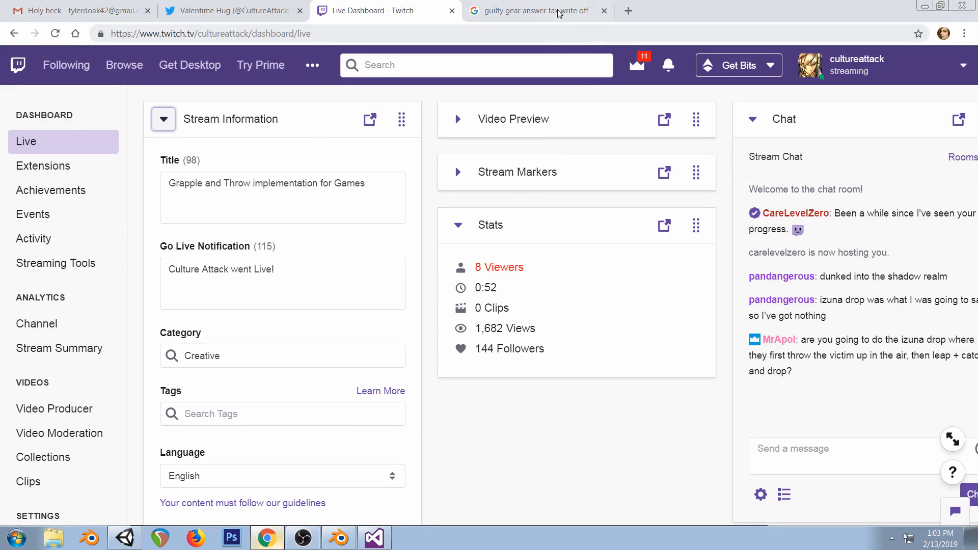
left_click(628, 11)
type("yoshi")
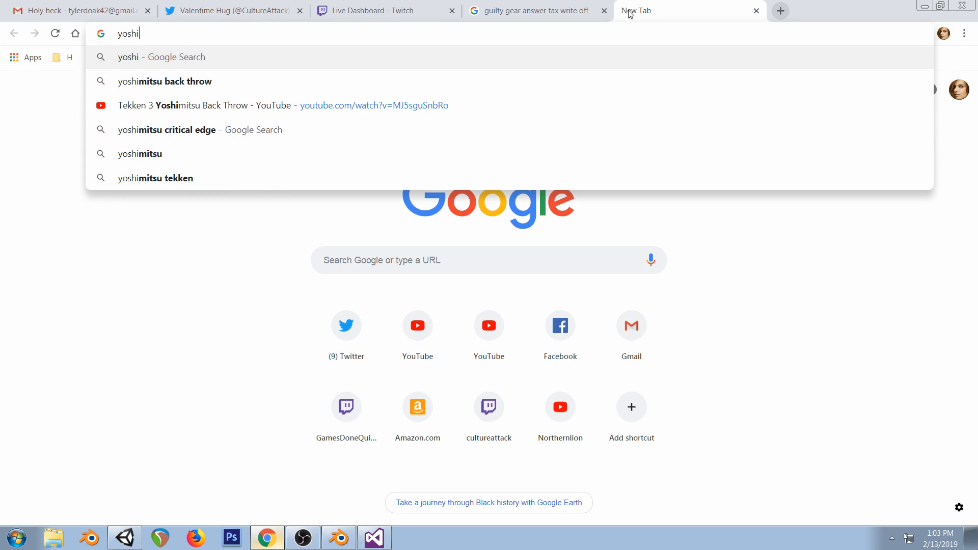
key("Down")
key("Down")
key("Return")
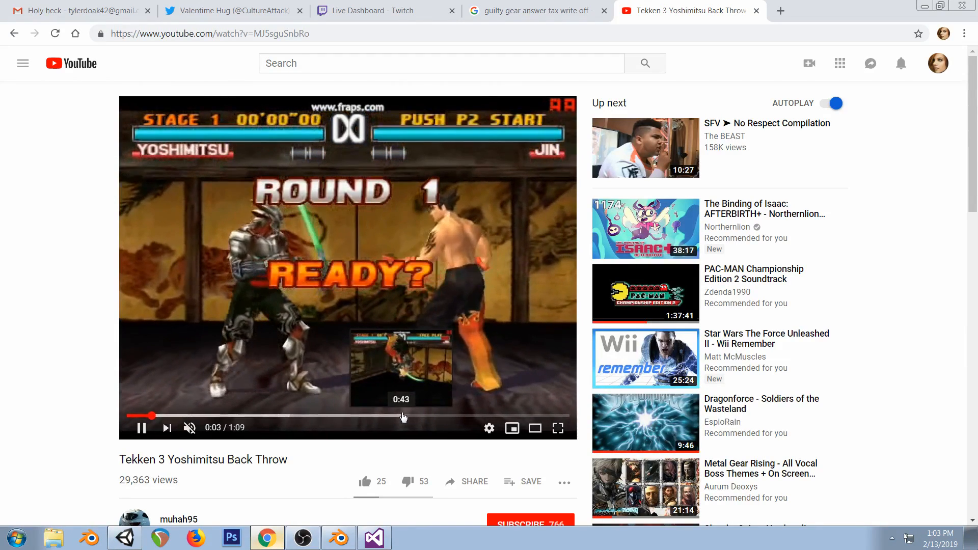
Scrub back to the Perfect slam around 0:23 in the video and pause it to study the landing pose
left_click(403, 416)
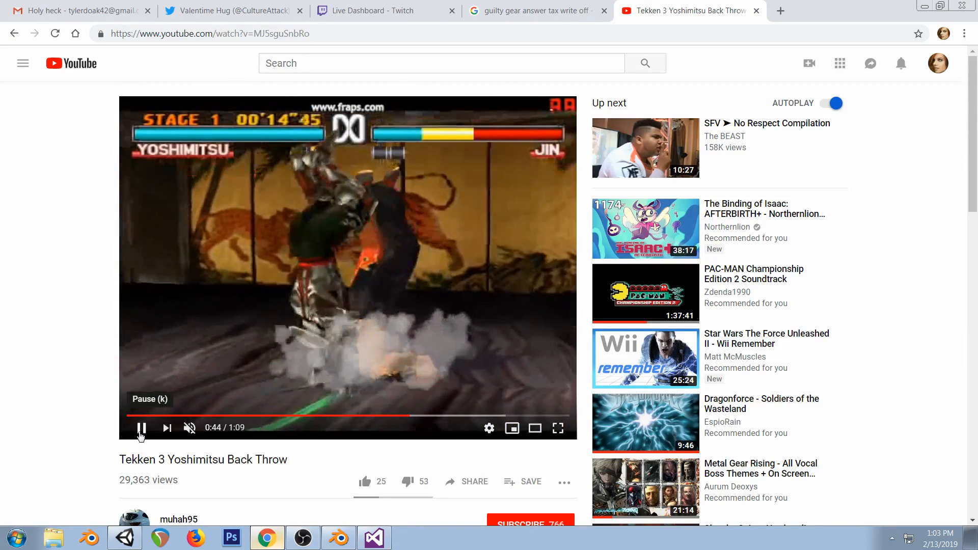
left_click(141, 434)
left_click_drag(406, 421, 279, 421)
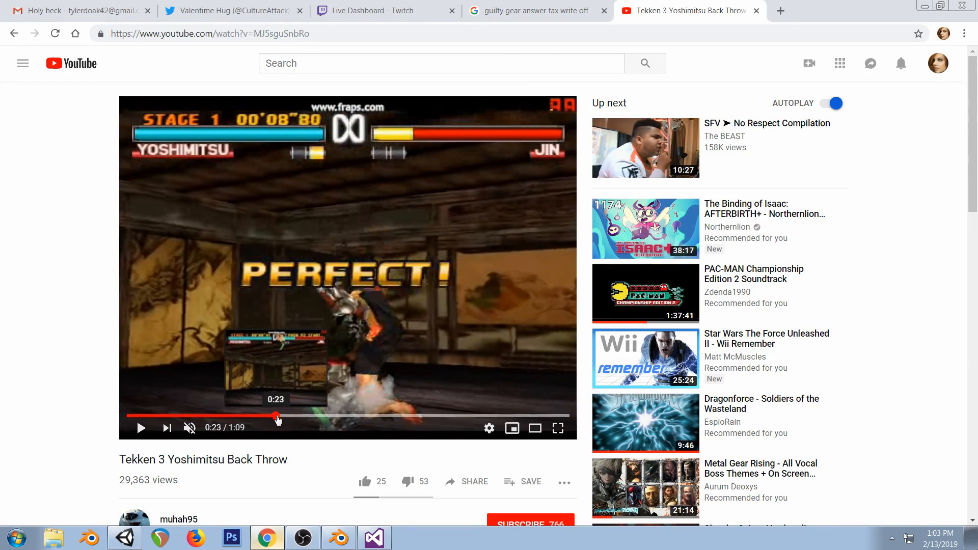
left_click(276, 416)
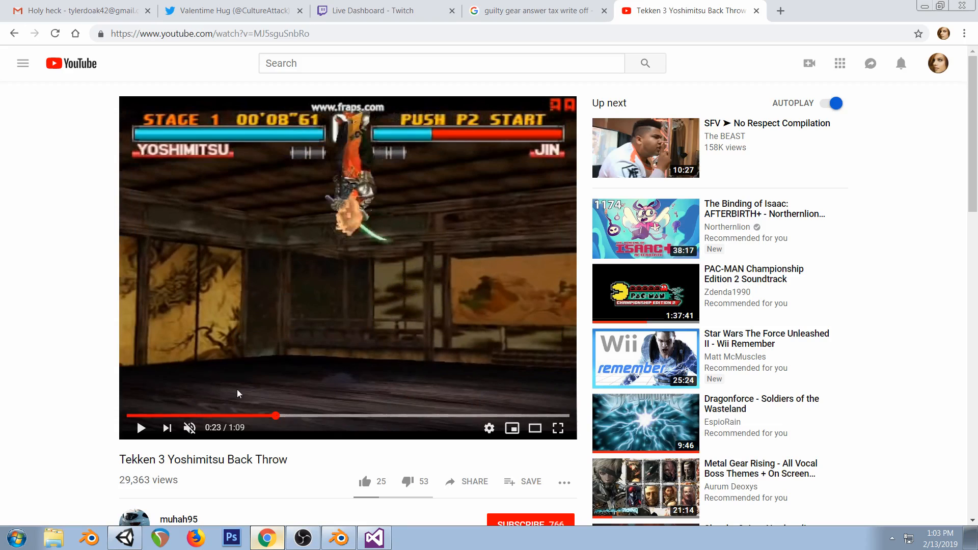
left_click(146, 431)
left_click(147, 432)
left_click(147, 432)
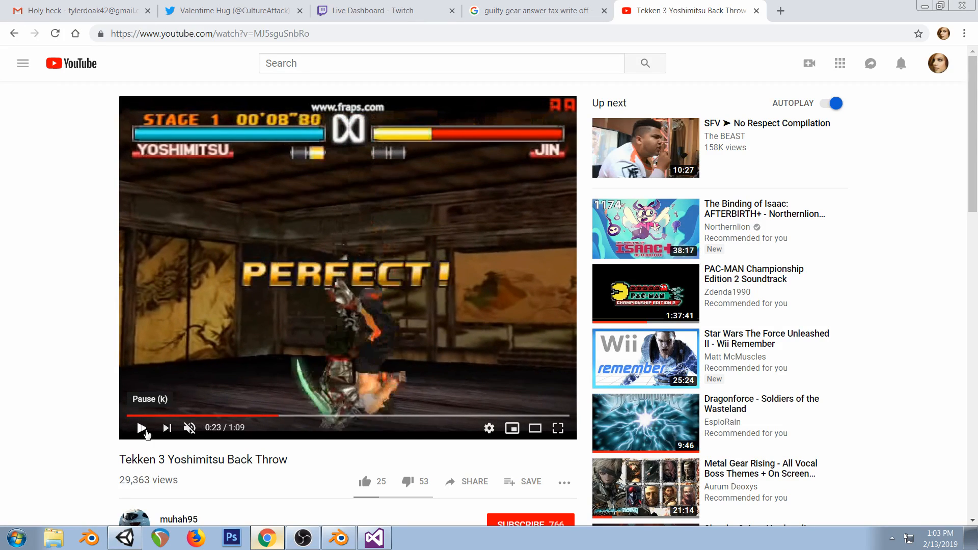
left_click(146, 432)
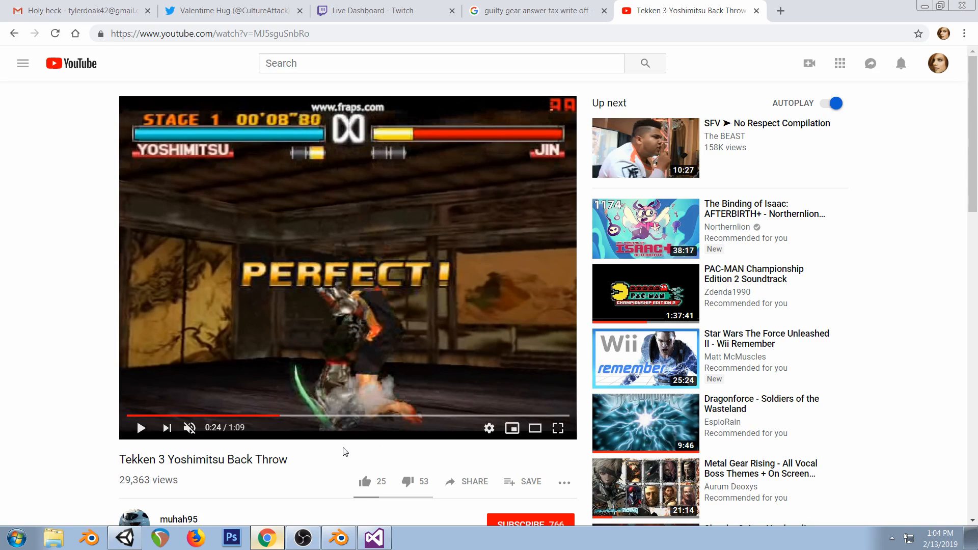
Switch to Blender and try bending the legs by rotating and moving both foot controls at frame 20
left_click(351, 535)
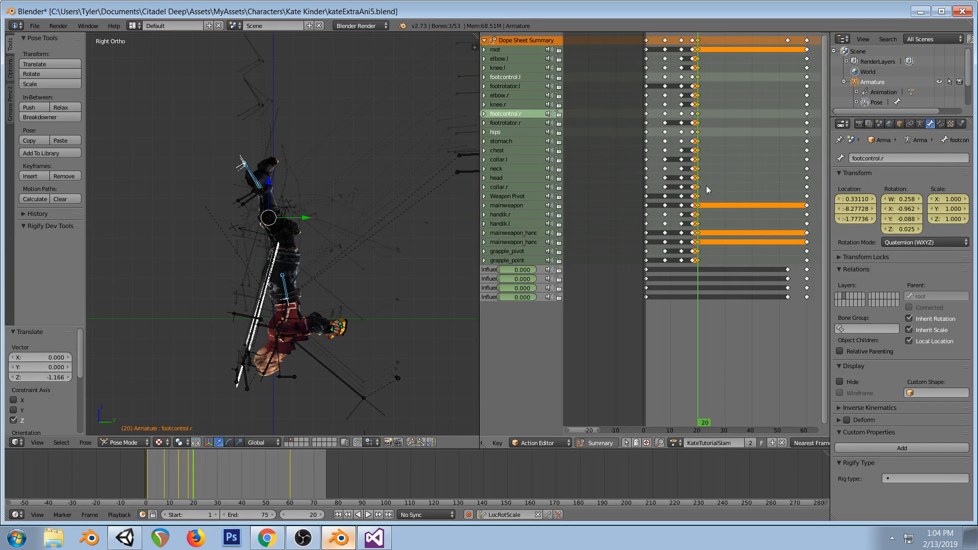
right_click(248, 181)
right_click(249, 182, "shift")
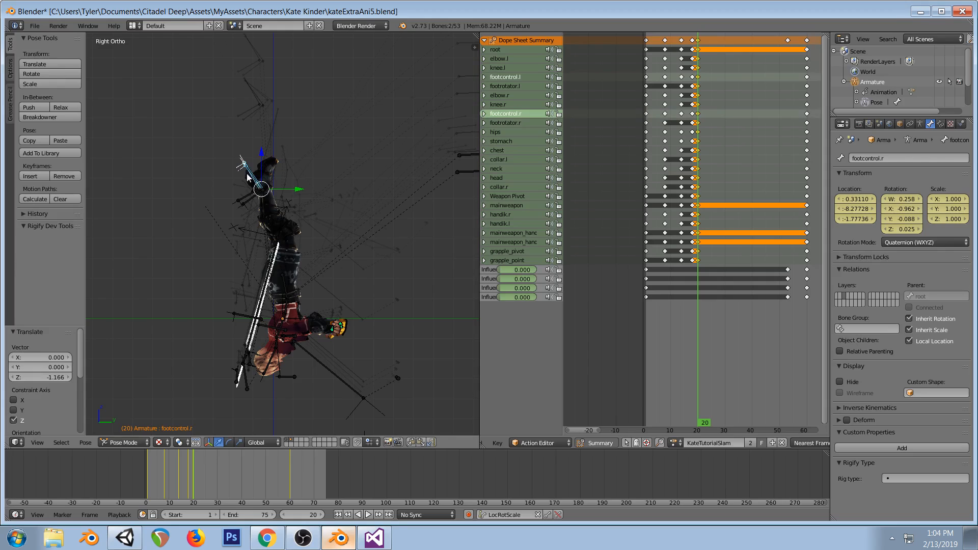
key("r")
key("g")
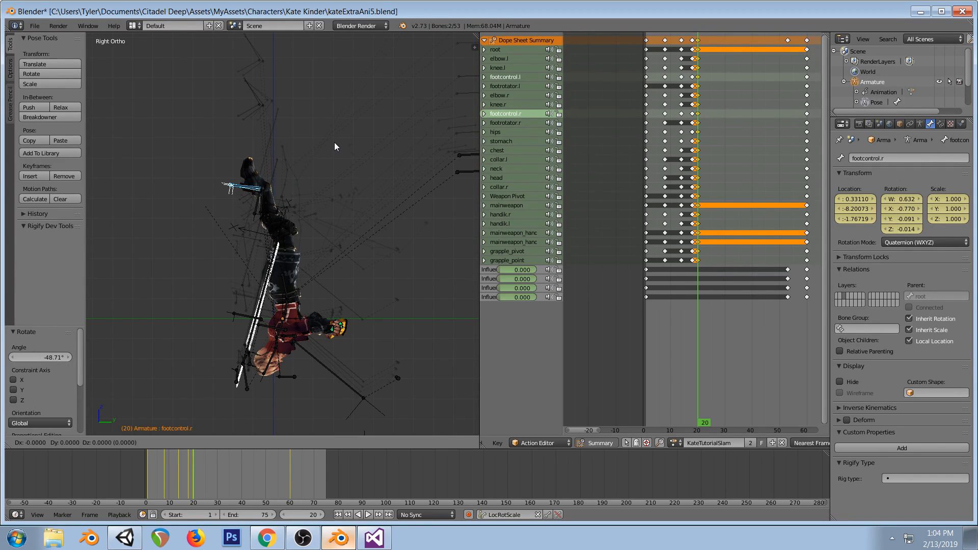
left_click(362, 249)
key("r")
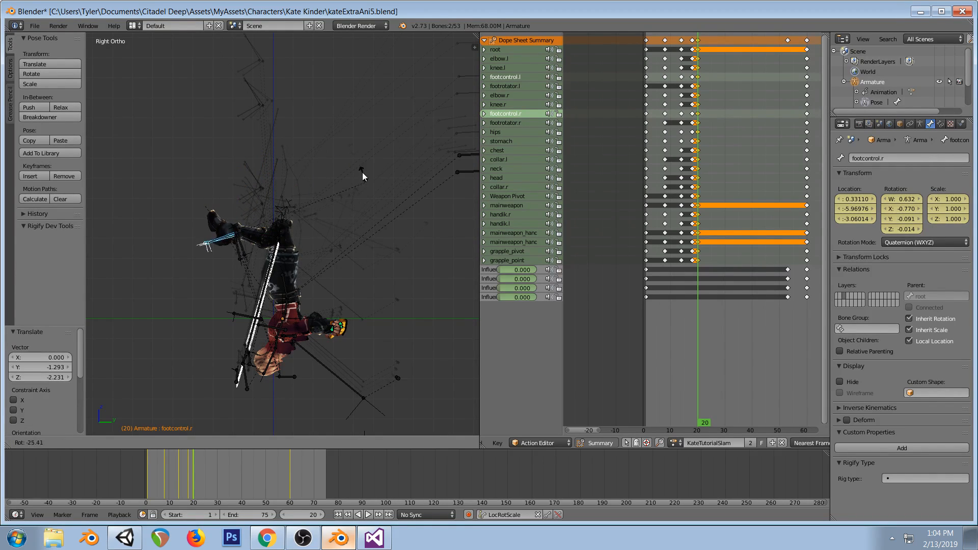
left_click(349, 149)
middle_click_drag(350, 149, 304, 337)
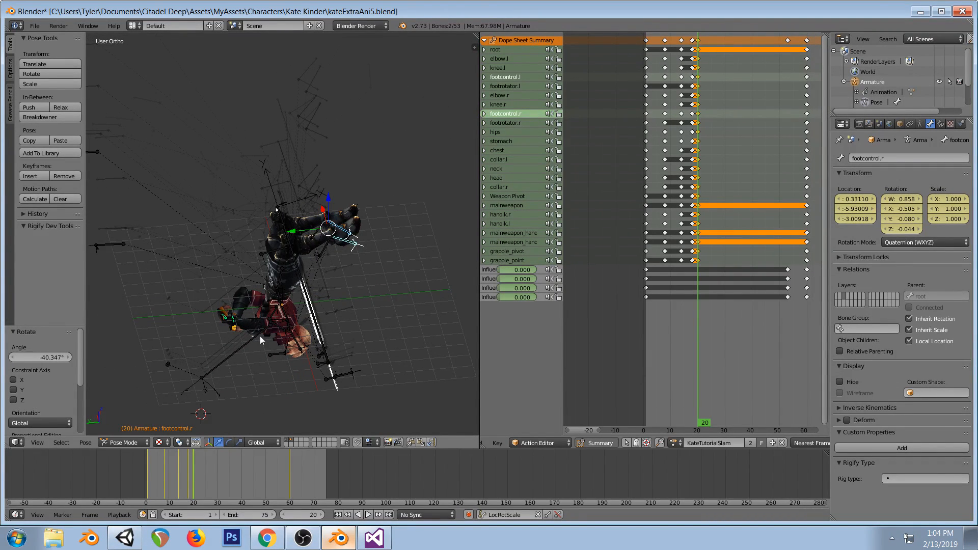
Undo the last foot rotation and discard the unkeyed pose changes by reloading frame 20 in the side view
key("ctrl+z")
key("KP_3")
key("a")
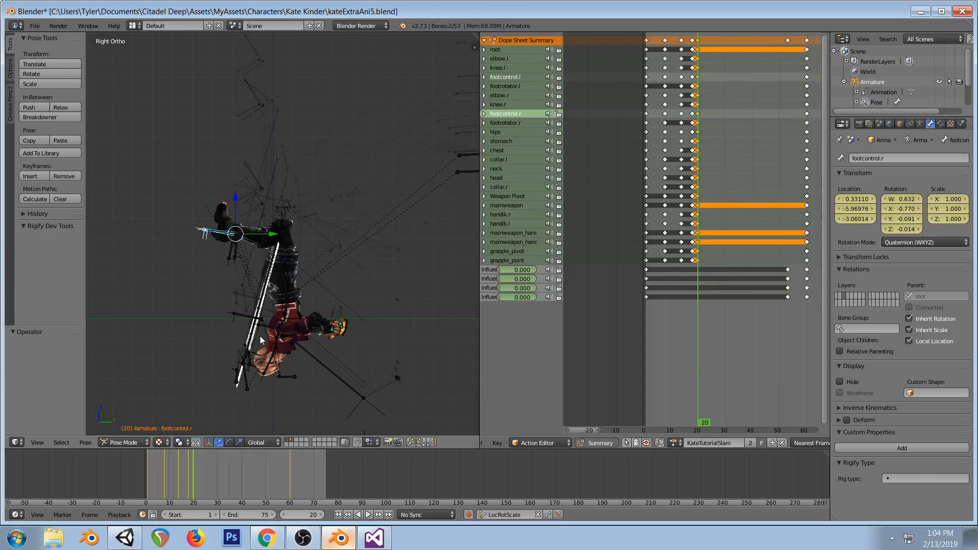
left_click(698, 183)
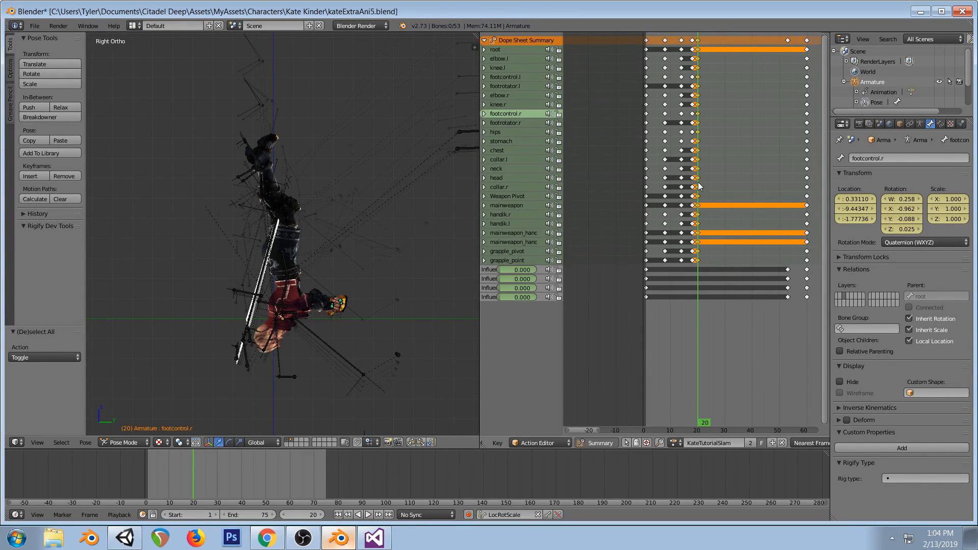
Lower both foot controls and the hips together about 1.34 units along global Z at frame 20
left_click_drag(699, 185, 698, 190)
left_click(258, 158)
left_click(252, 156, "shift")
right_click(292, 256, "shift")
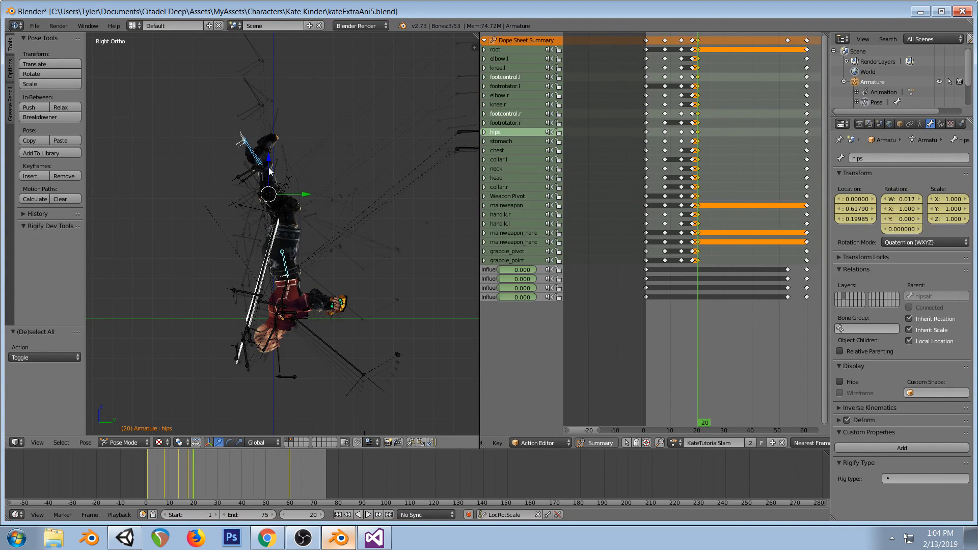
key("g")
key("z")
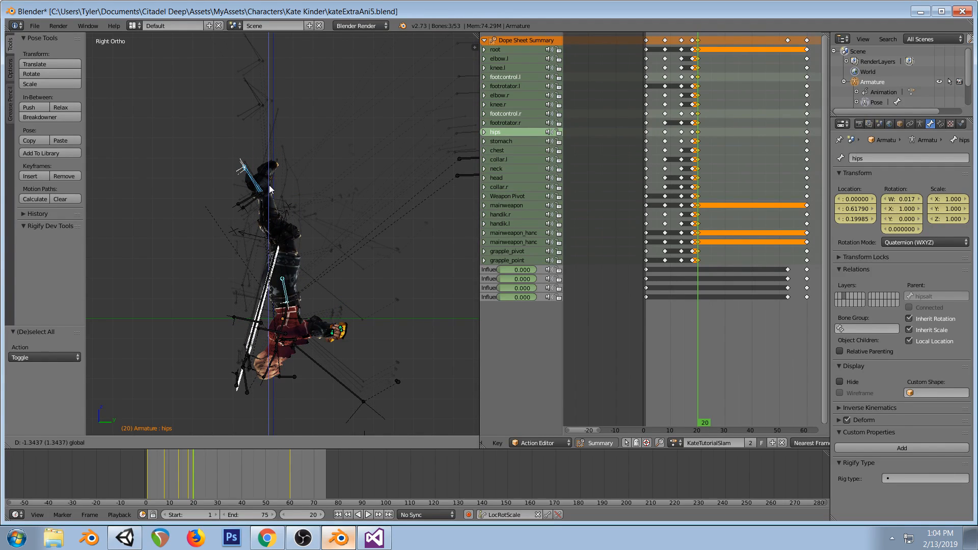
left_click(270, 189)
Glance at the slam reference, then rotate both hand controls about 23° and move them down about 1.5 units in Blender
left_click(266, 537)
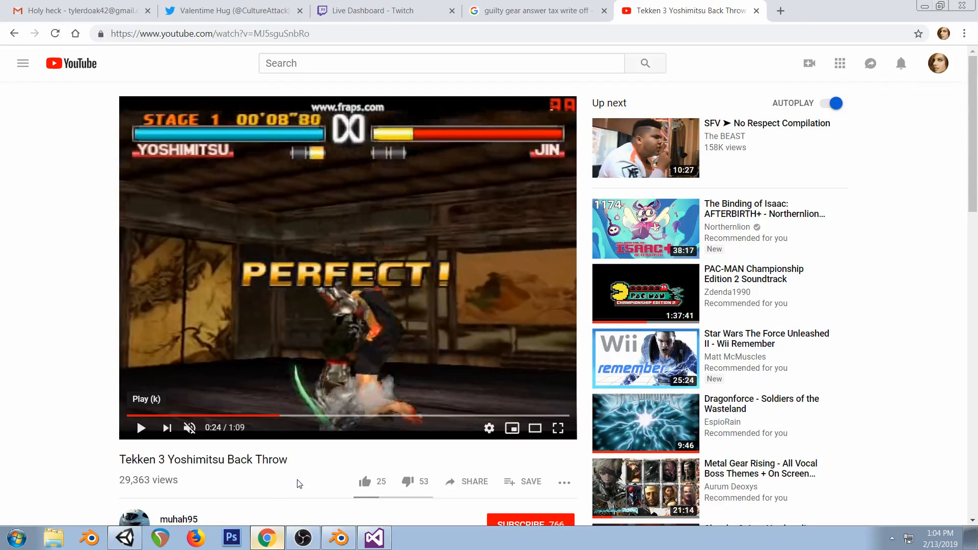
left_click(339, 538)
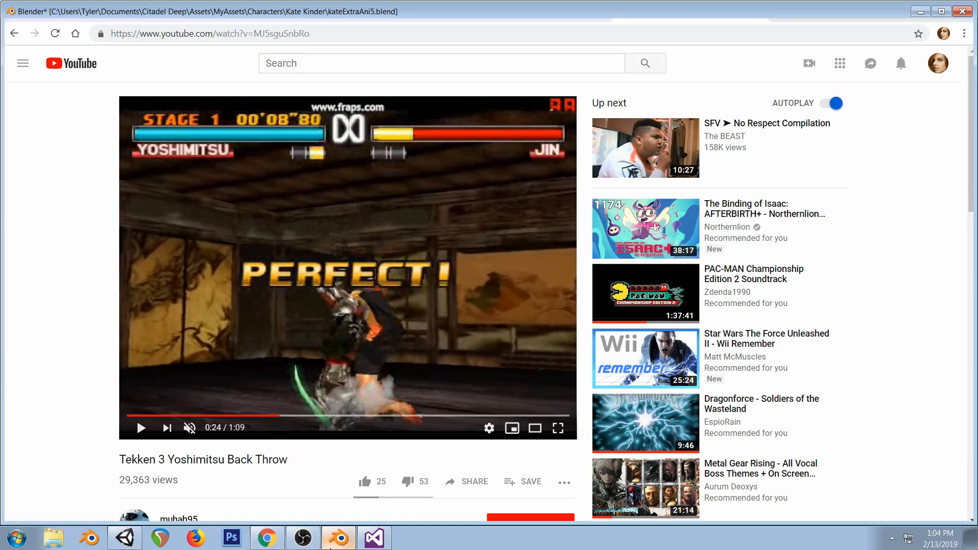
right_click(339, 331)
right_click(331, 334, "shift")
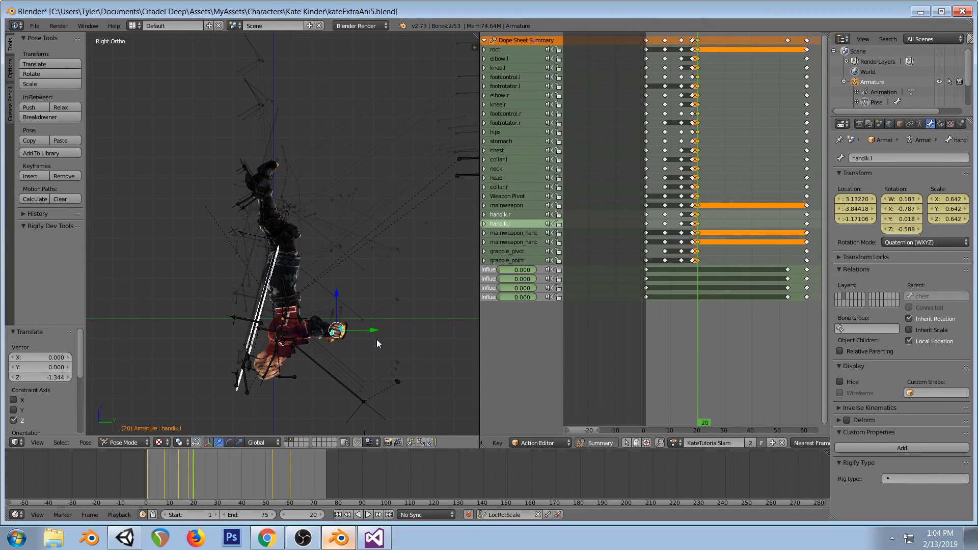
key("r")
left_click(393, 356)
key("g")
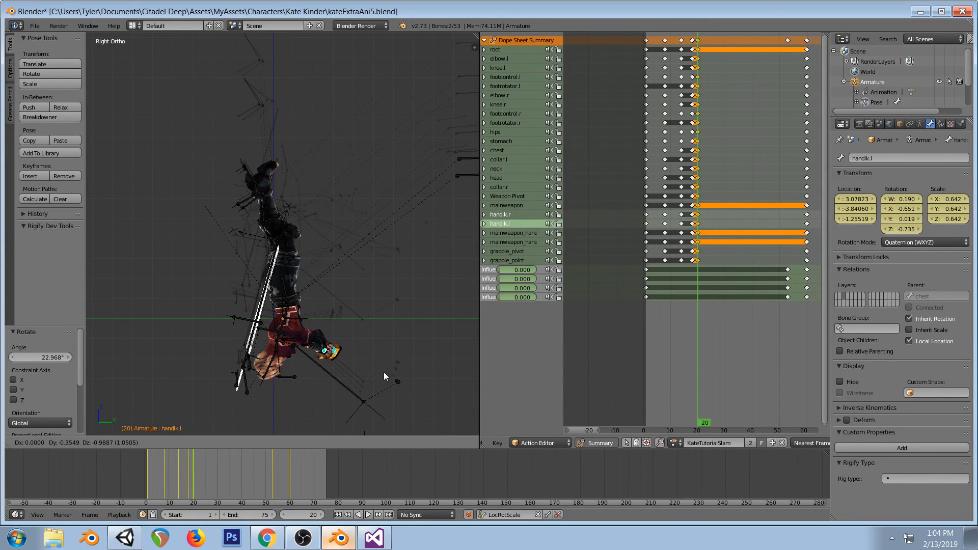
left_click(386, 385)
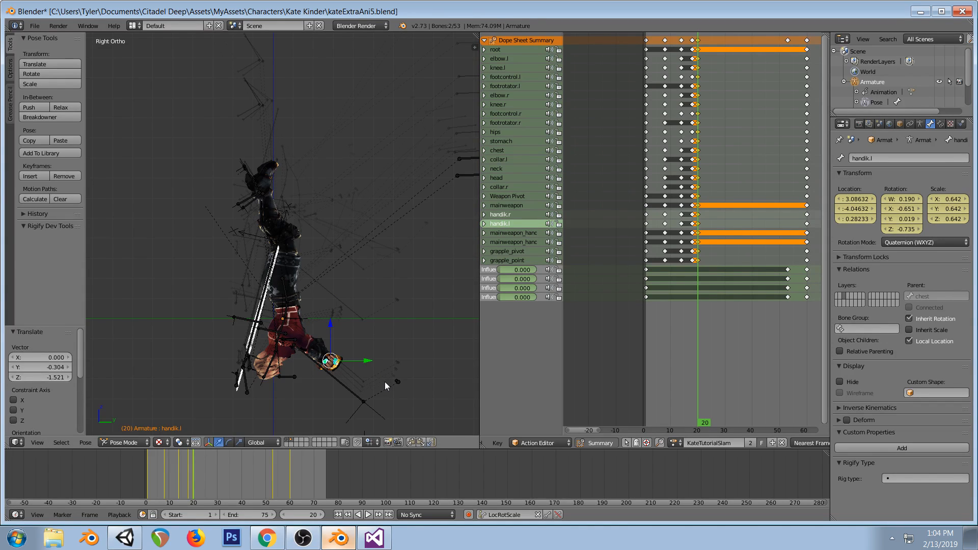
Keyframe the location, rotation and scale of all bones at frame 20, leaving them deselected
key("a")
key("a")
key("i")
key("a")
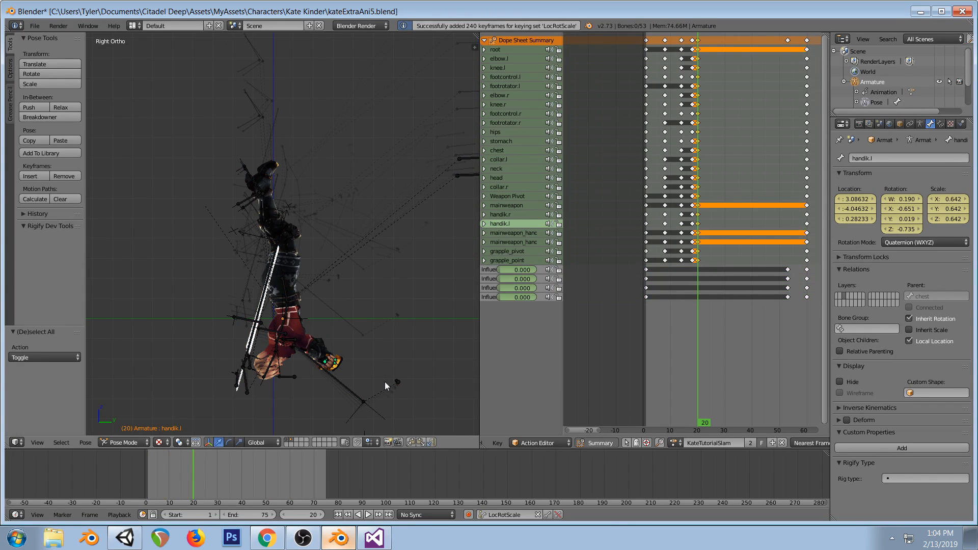
Clear the grapple_point bone's pose transforms at frame 8 and insert a LocRotScale keyframe for it
left_click(646, 188)
left_click_drag(647, 188, 662, 188)
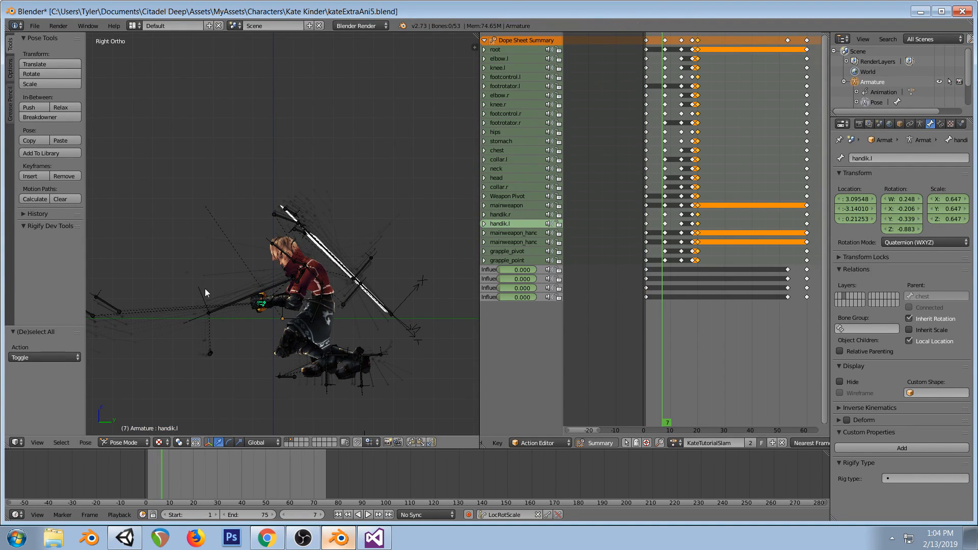
left_click(665, 220)
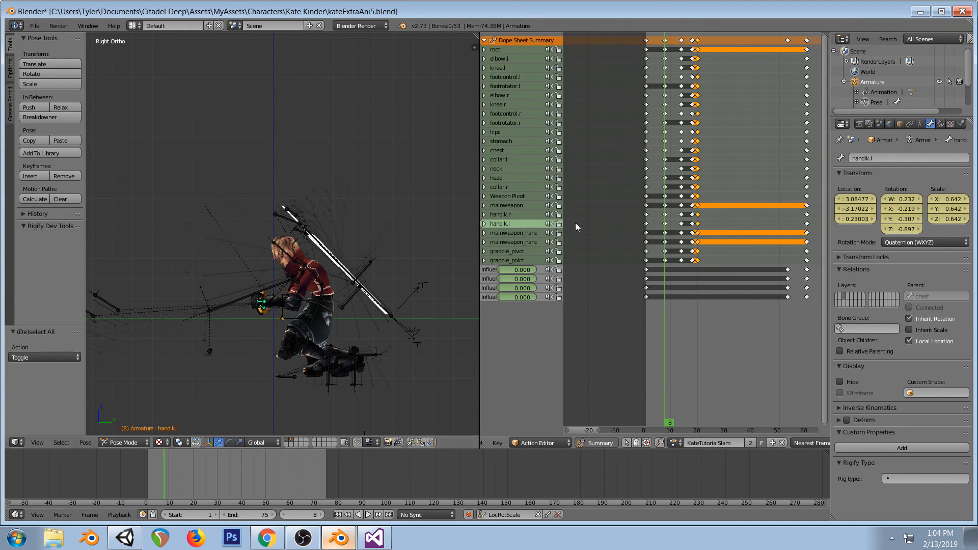
right_click(274, 287)
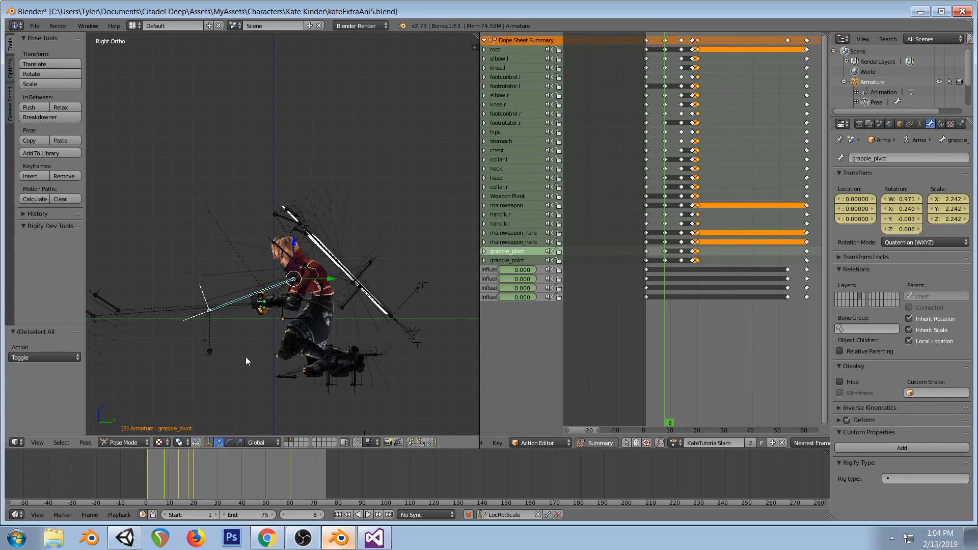
right_click(208, 350)
key("space")
left_click(230, 362)
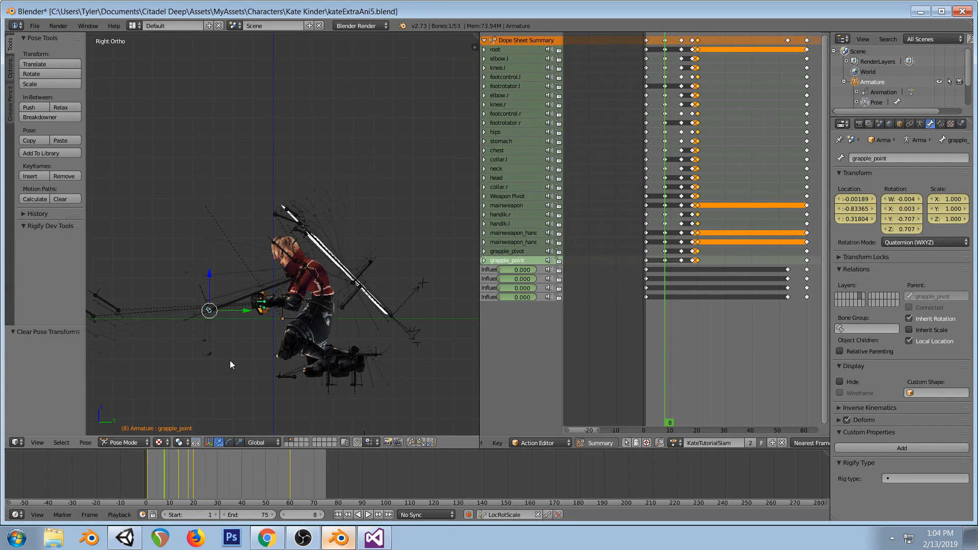
key("i")
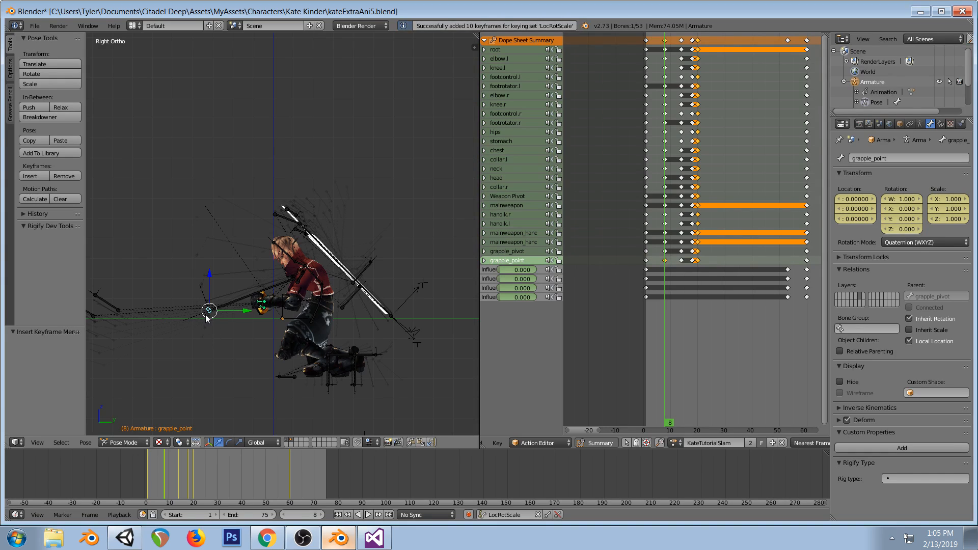
Delete the grapple_point keyframes from frame 14 through frame 20, including the trial duplicate of its frame 8 key
left_click(682, 224)
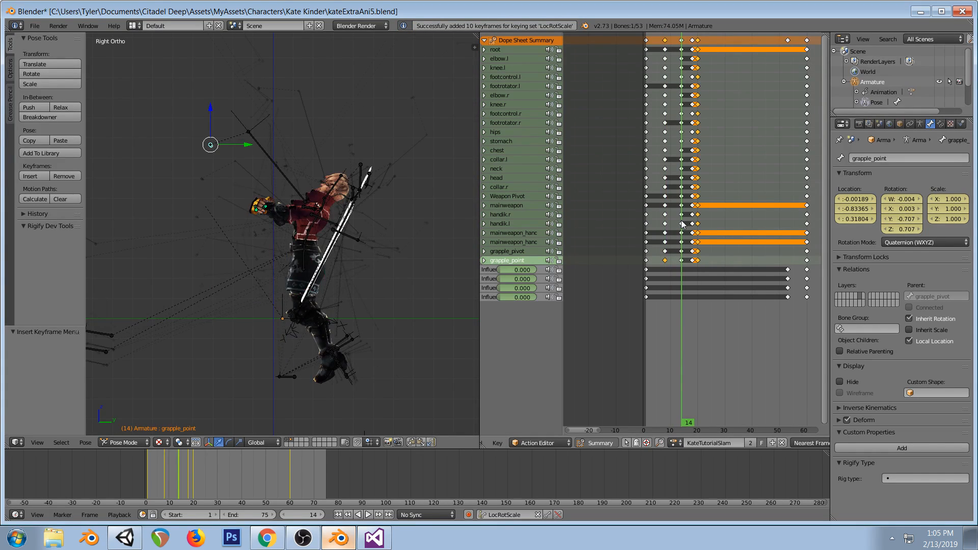
right_click(665, 264)
key("shift+d")
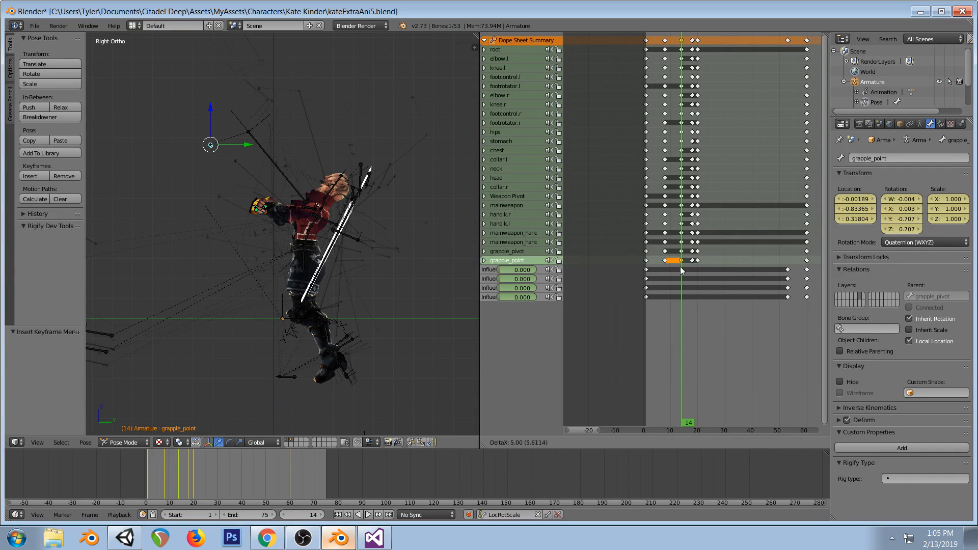
left_click(693, 262)
key("x")
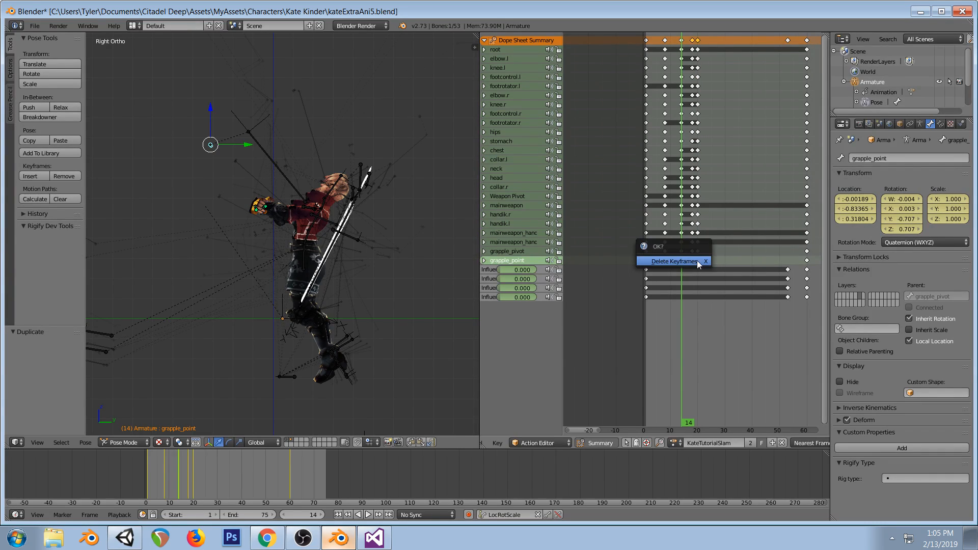
left_click(698, 262)
right_click(680, 263)
key("x")
left_click(679, 262)
Move the grapple_point keyframe from frame 8 forward 52 frames onto the end pose's keyframes
right_click(665, 261)
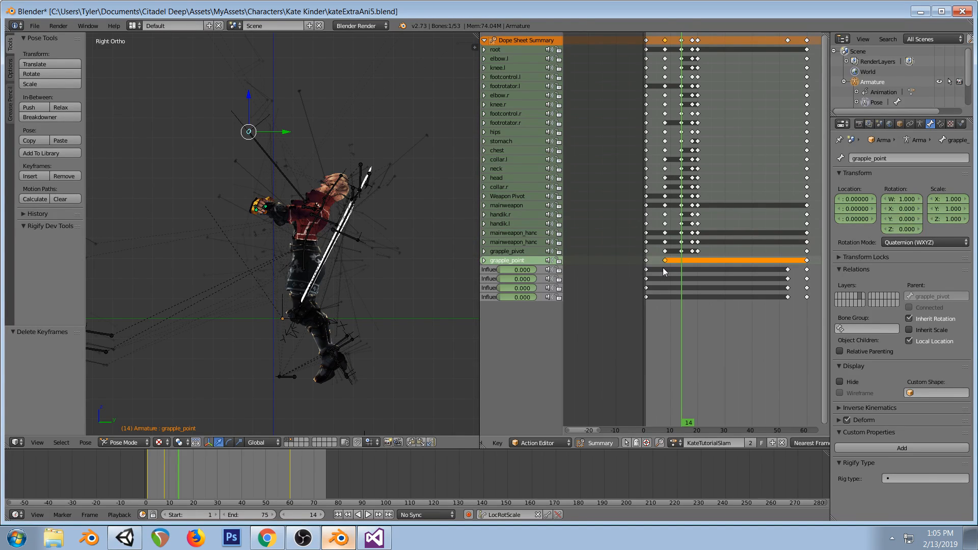
key("g")
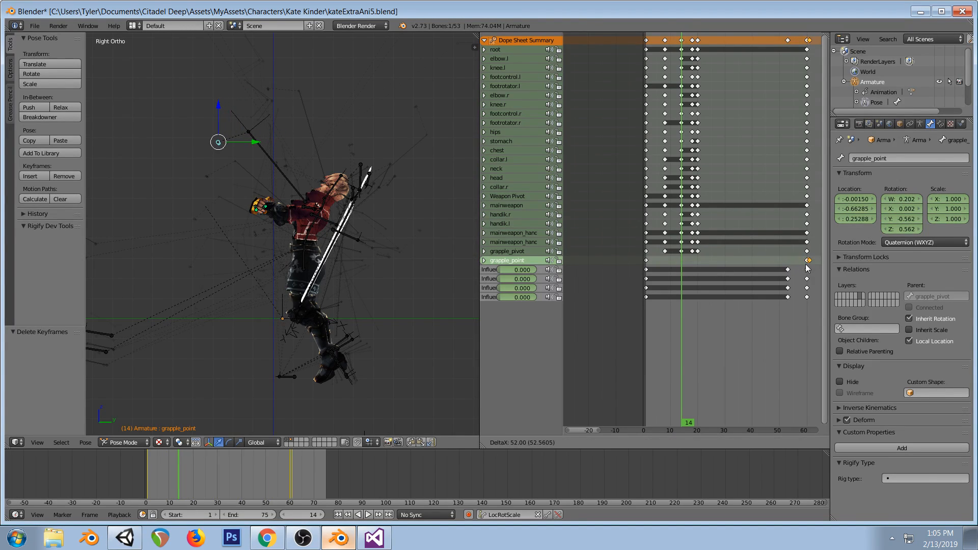
left_click(805, 268)
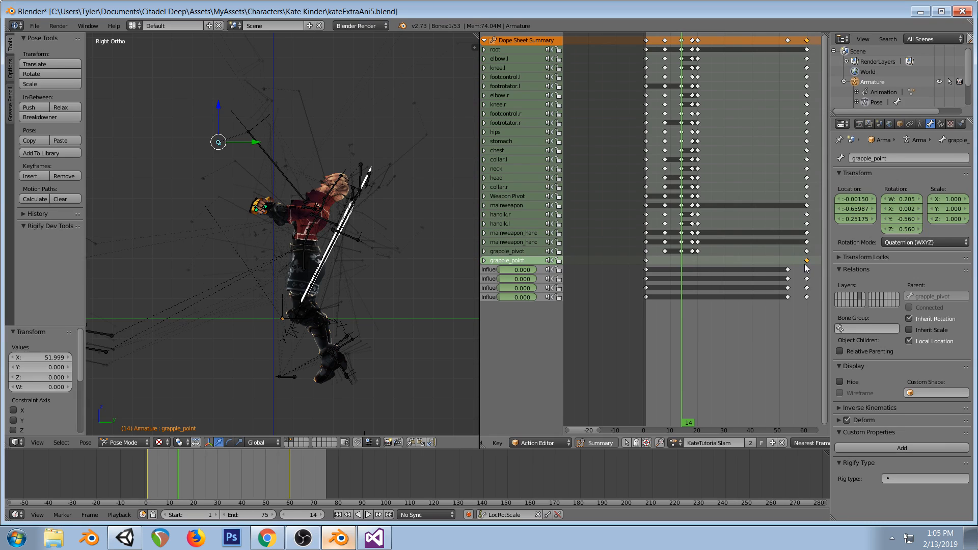
Duplicate the grapple_point keyframe from frame 60 to frame 8 and go to frame 8
left_click(648, 262)
left_click_drag(648, 262, 678, 262)
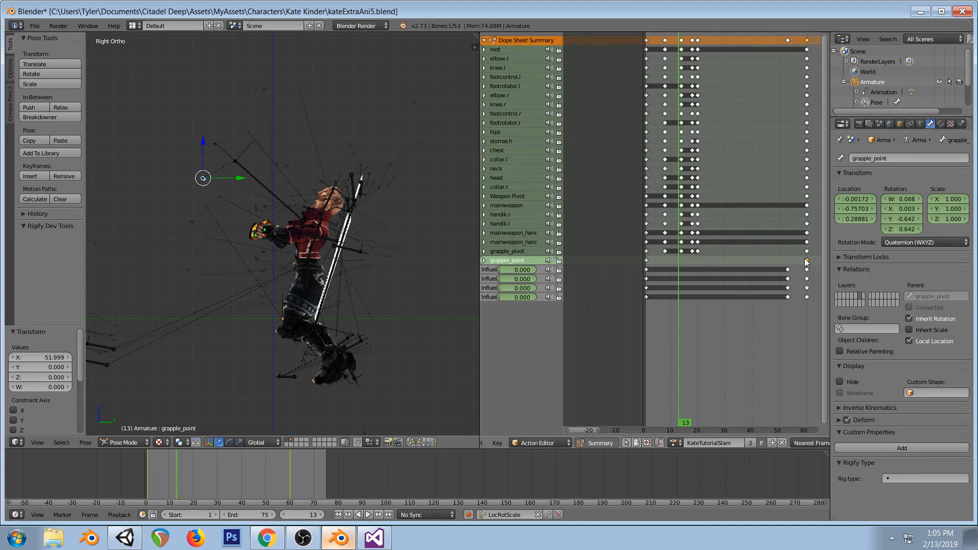
key("shift+d")
left_click(666, 258)
left_click(666, 257)
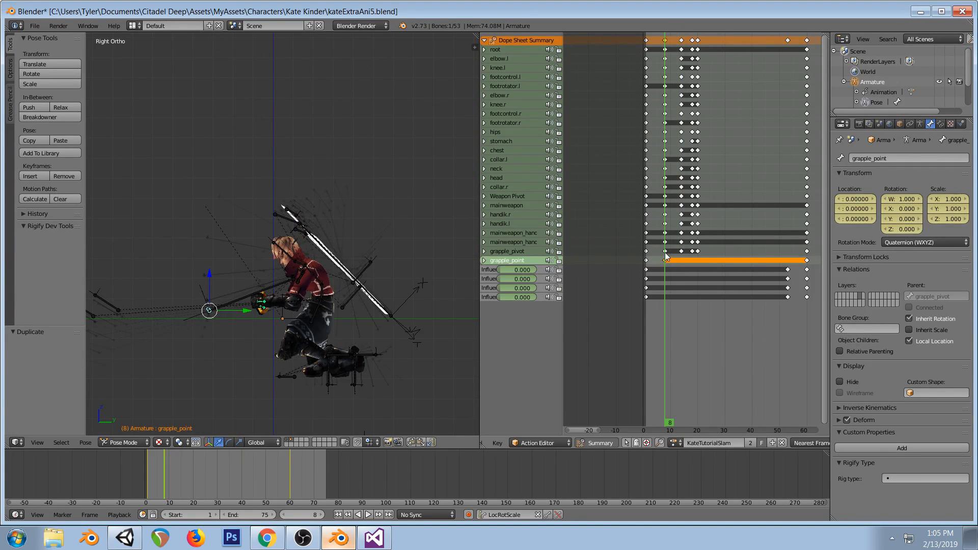
Scale the grapple_pivot bone down to about 1.413 at frame 8 and insert a LocRotScale keyframe
right_click(283, 284)
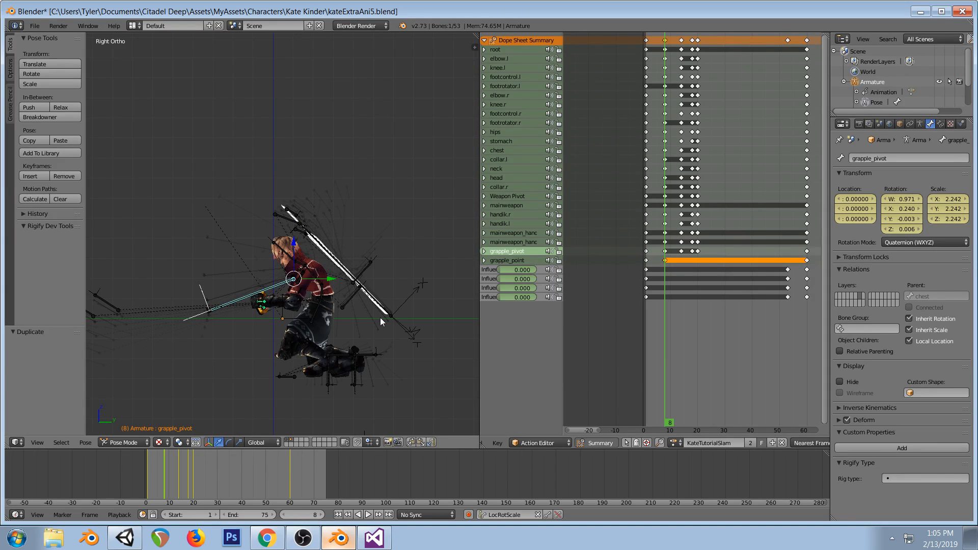
key("s")
left_click(355, 313)
key("i")
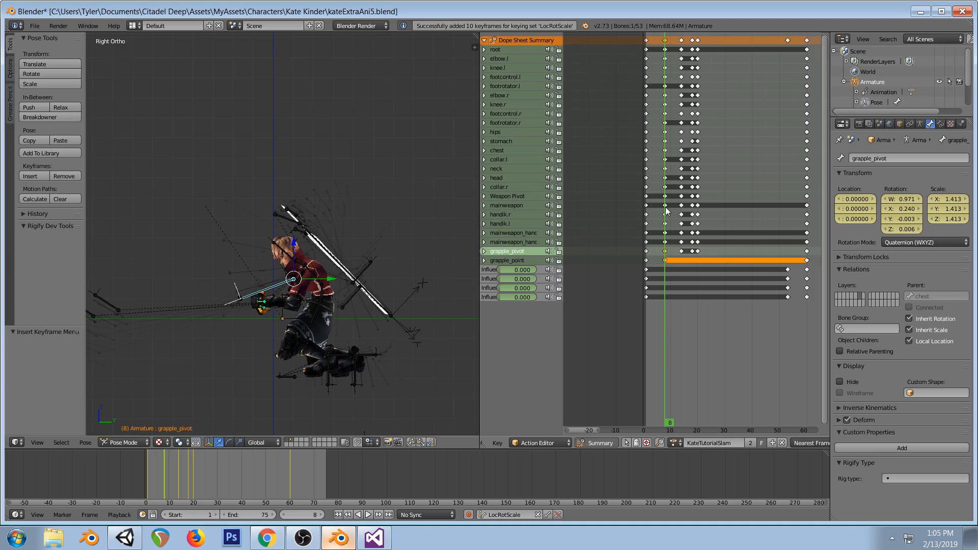
At frame 14, rotate grapple_pivot about -49 degrees, scale it down to about 1.328, and keyframe its LocRotScale
left_click_drag(667, 210, 682, 206)
key("r")
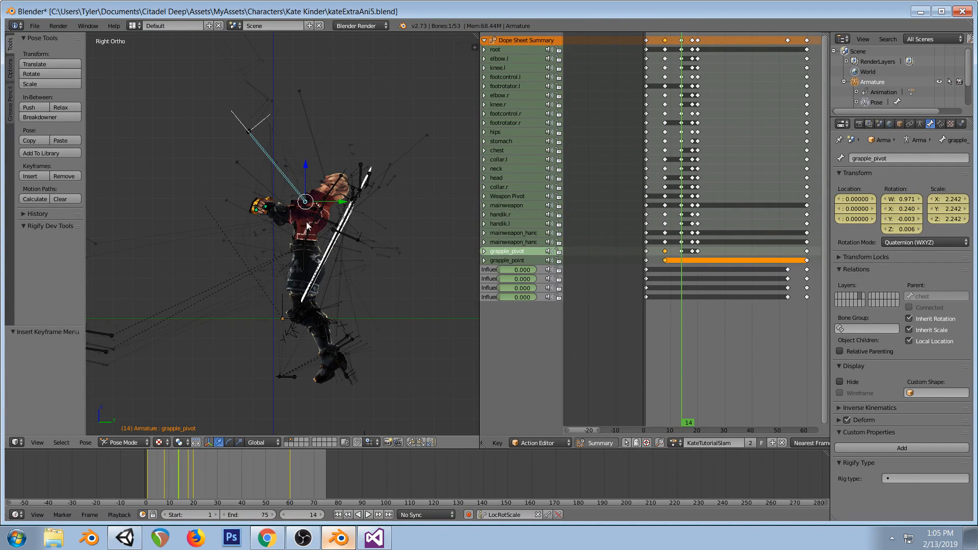
left_click(371, 198)
key("s")
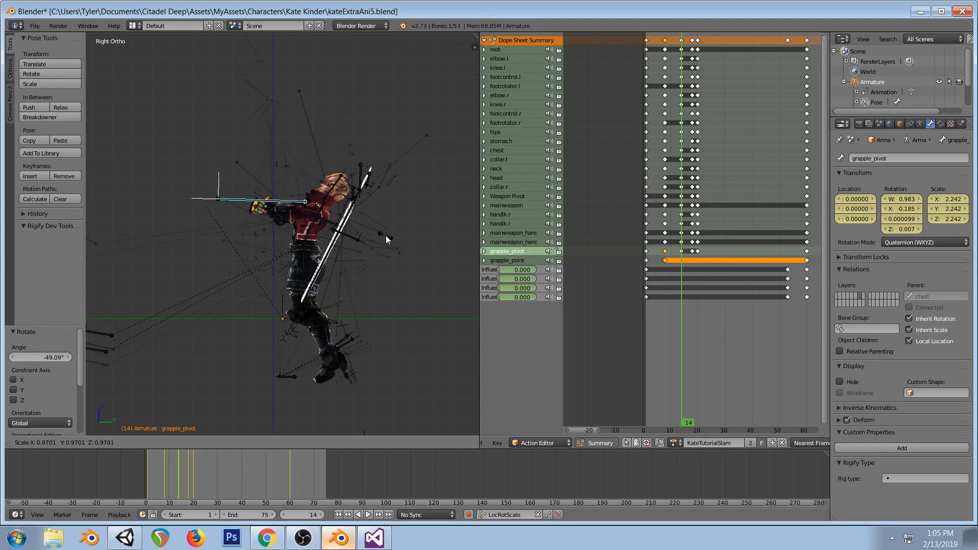
left_click(355, 227)
key("i")
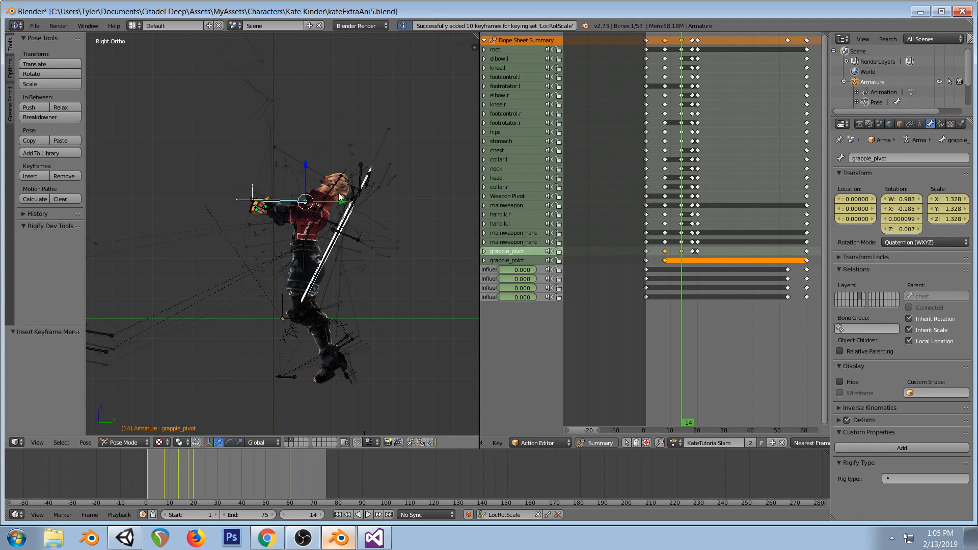
Go to frame 18 and delete the grapple_pivot keyframes at frames 18 and 20
left_click_drag(684, 213, 691, 213)
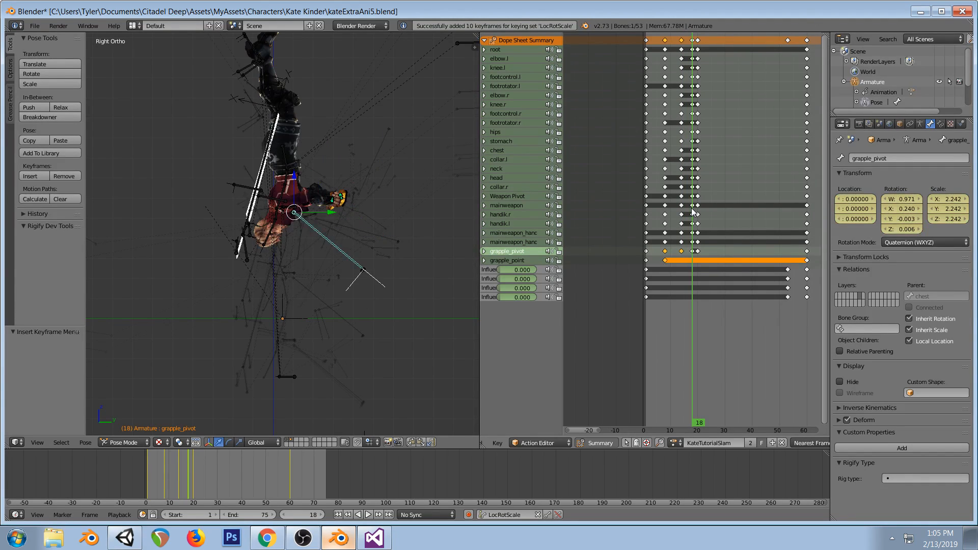
left_click(693, 252)
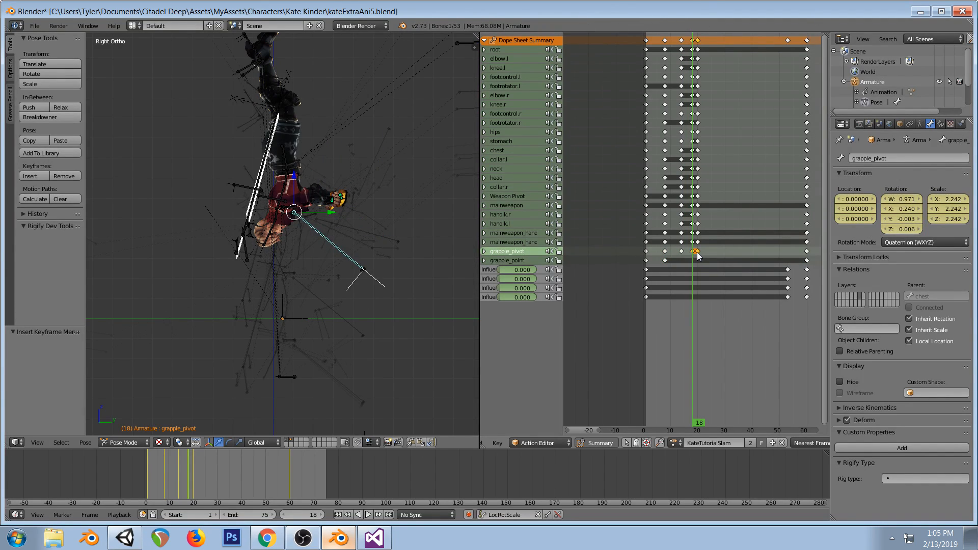
key("x")
left_click(673, 249)
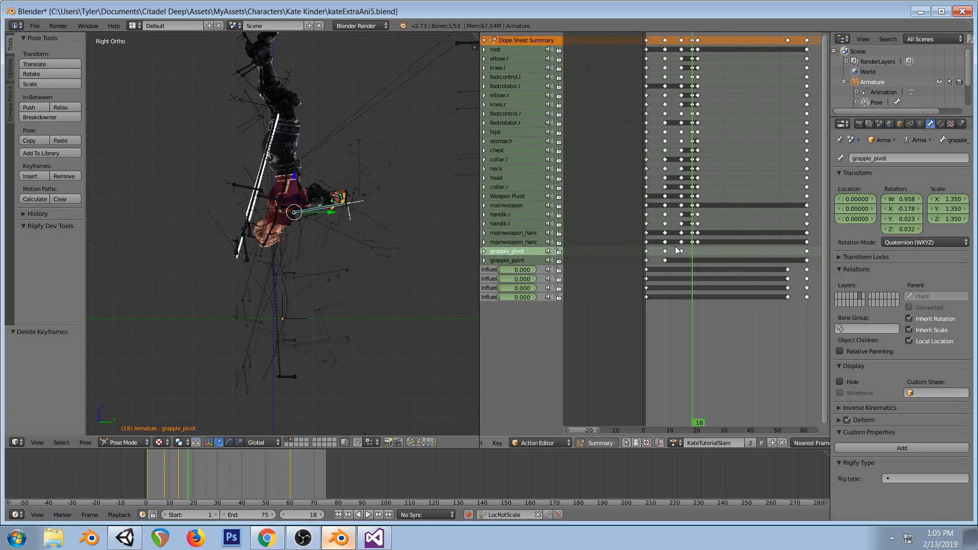
Duplicate the grapple_pivot keyframe from frame 14 onto the end pose at frame 60
left_click(679, 253)
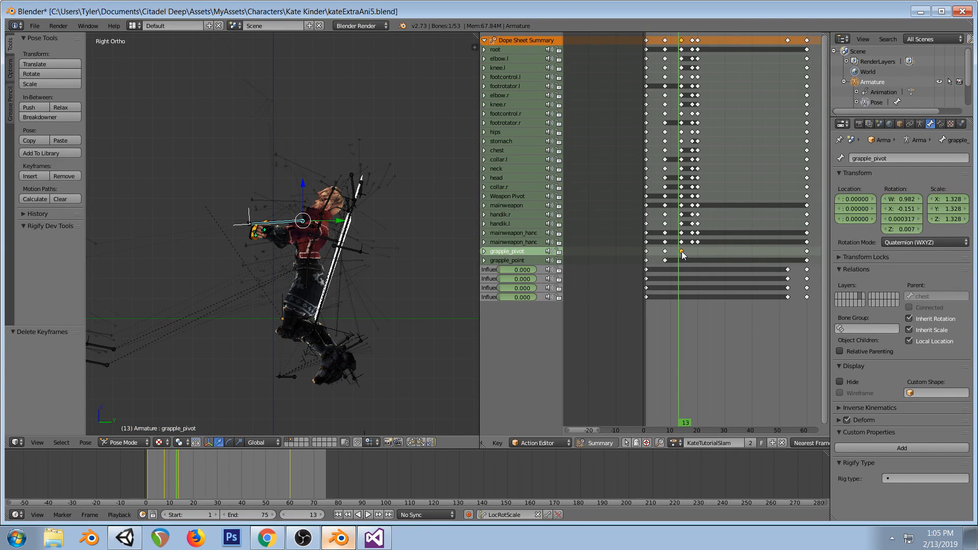
key("shift+d")
left_click(806, 258)
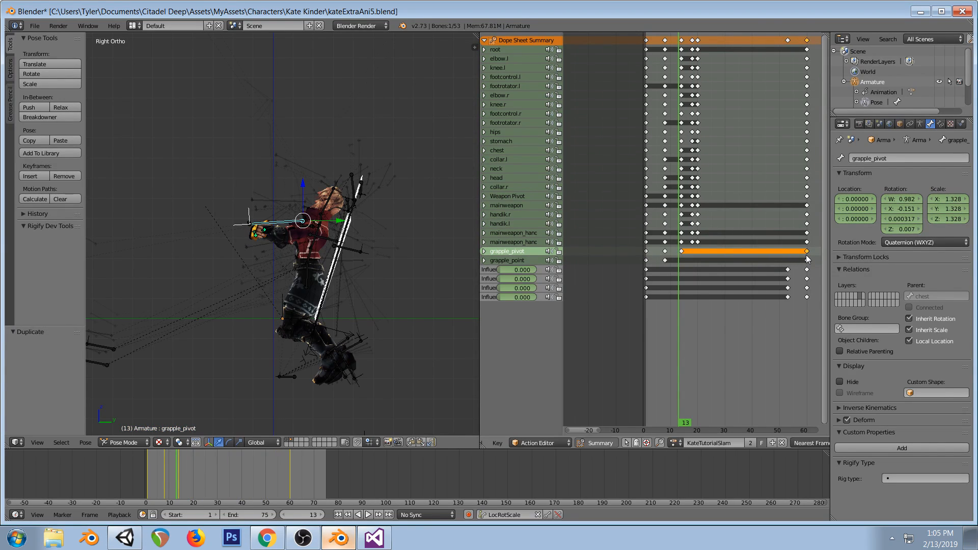
Scrub through the animation to frame 59 and save kateExtraAni5.blend over the existing file
left_click(682, 230)
left_click_drag(684, 232, 804, 209)
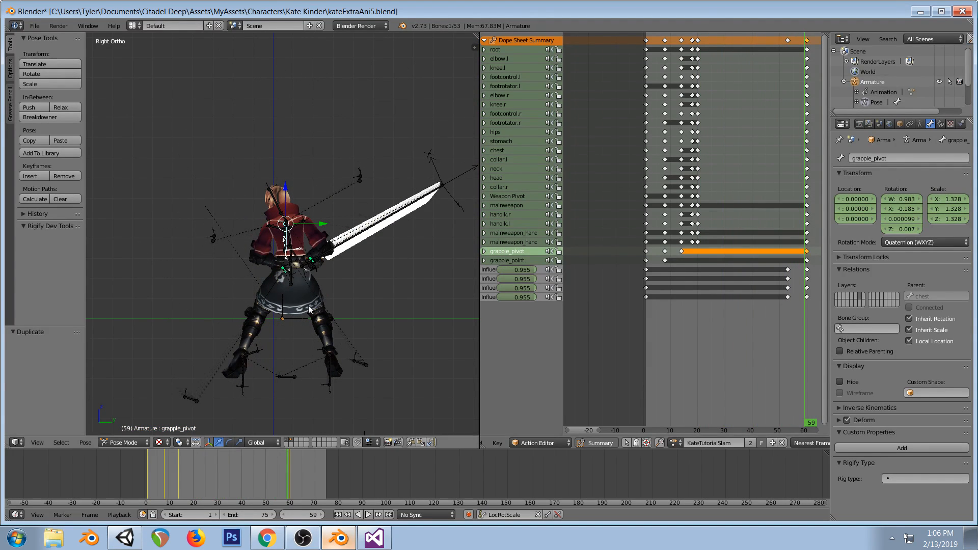
key("ctrl+s")
left_click(340, 304)
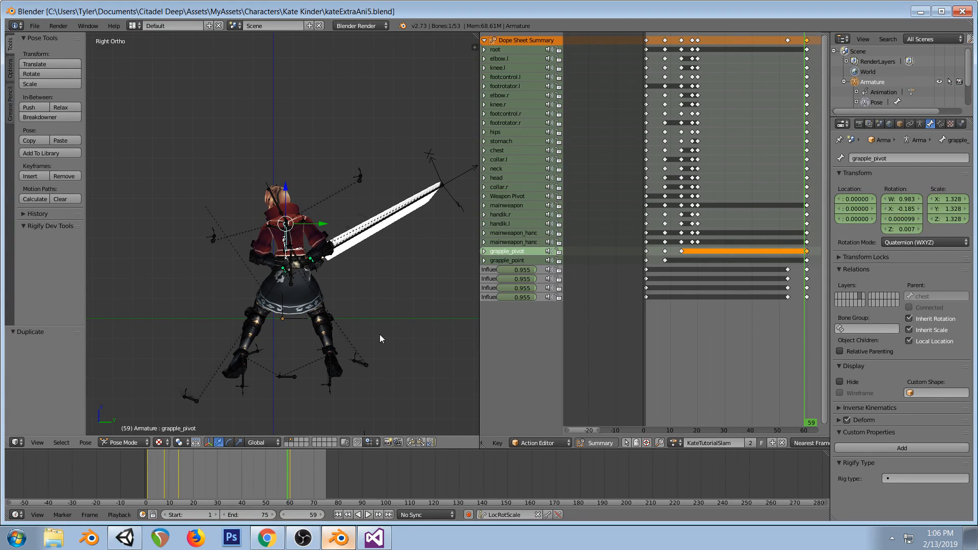
Close the Tekken 3 Yoshimitsu Back Throw video in Chrome, check the Twitch live dashboard, and return to Blender
left_click(125, 538)
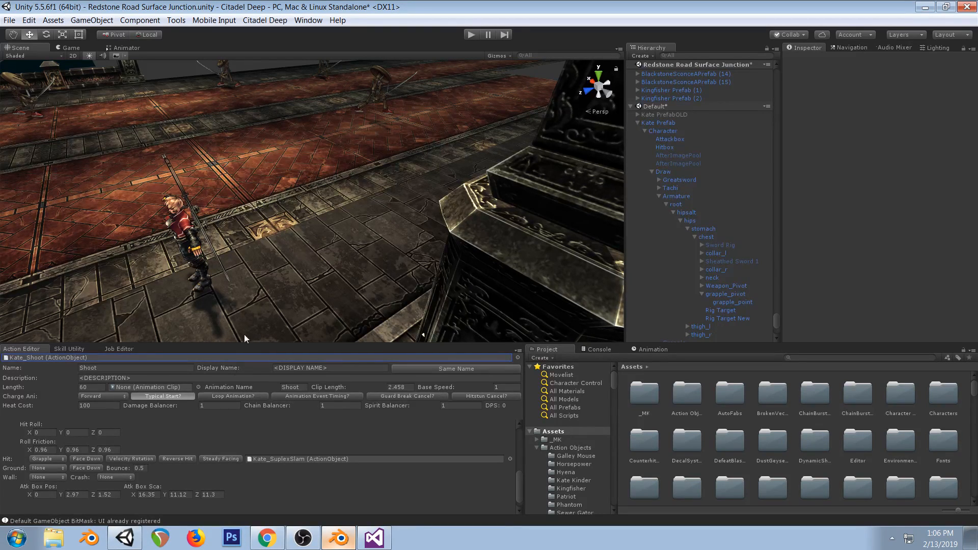
left_click(267, 538)
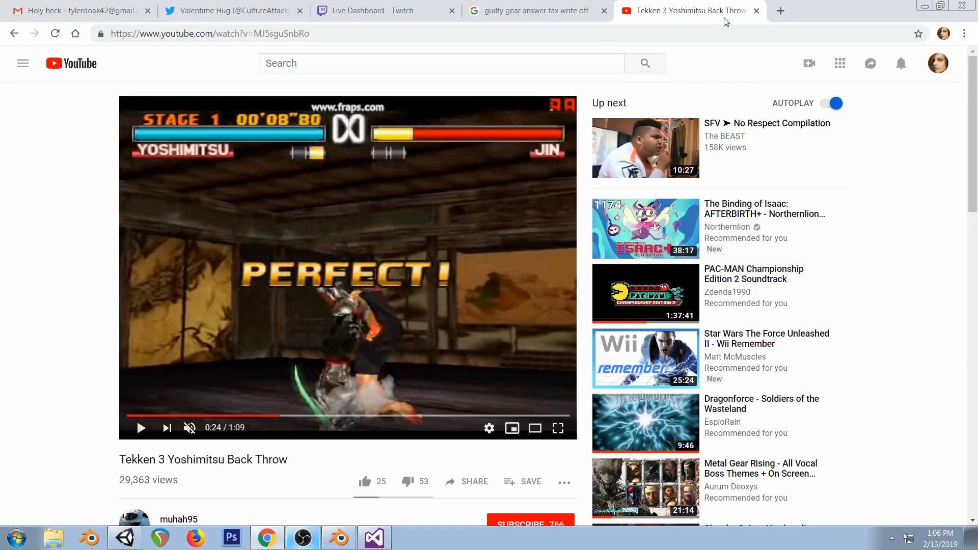
left_click(756, 10)
left_click(393, 5)
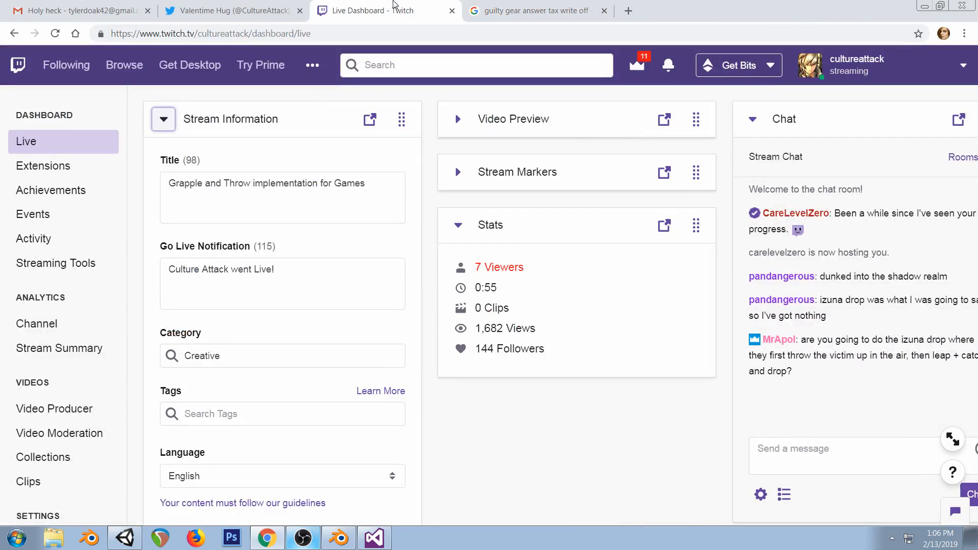
left_click(339, 538)
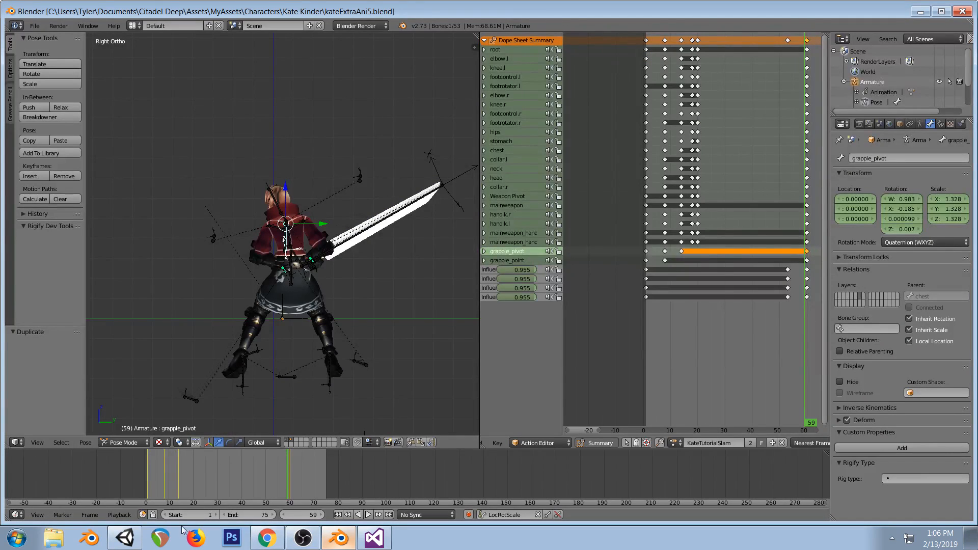
Switch to Unity, search the project assets for "extra", and select kateExtraAni5 to show its import settings
left_click(124, 537)
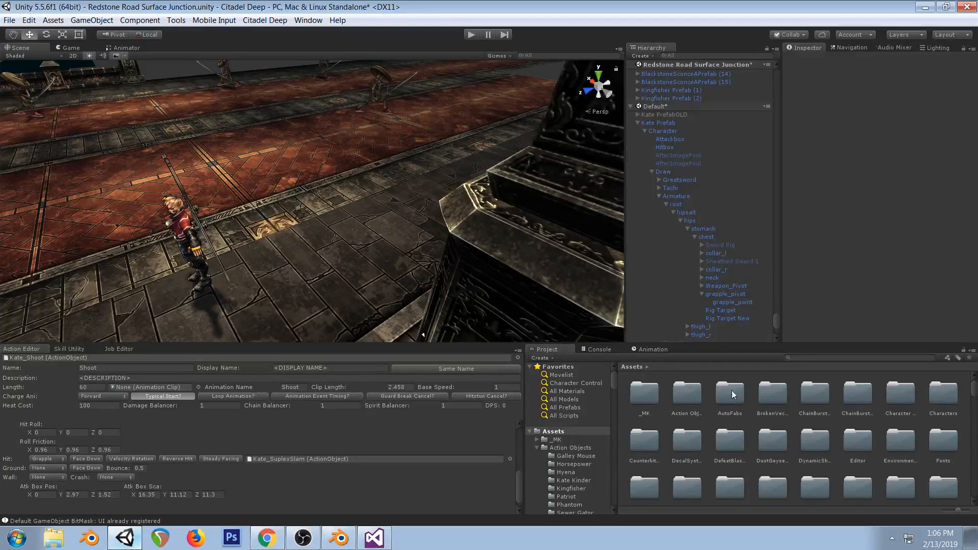
left_click(804, 356)
type("extra")
left_click(800, 444)
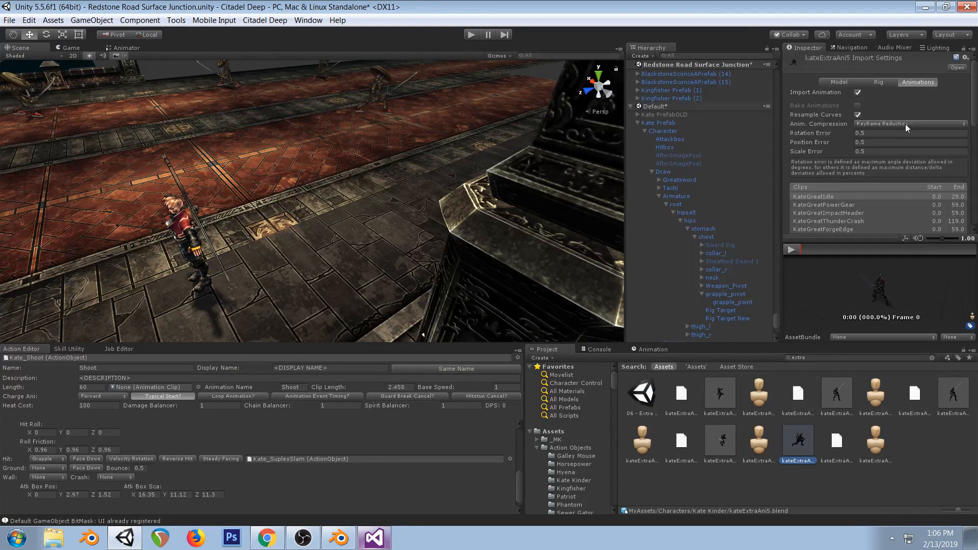
Add a new animation clip to the kateExtraAni5 import settings with KateTutorialSlam as its source take
scroll(887, 153, "down", 5)
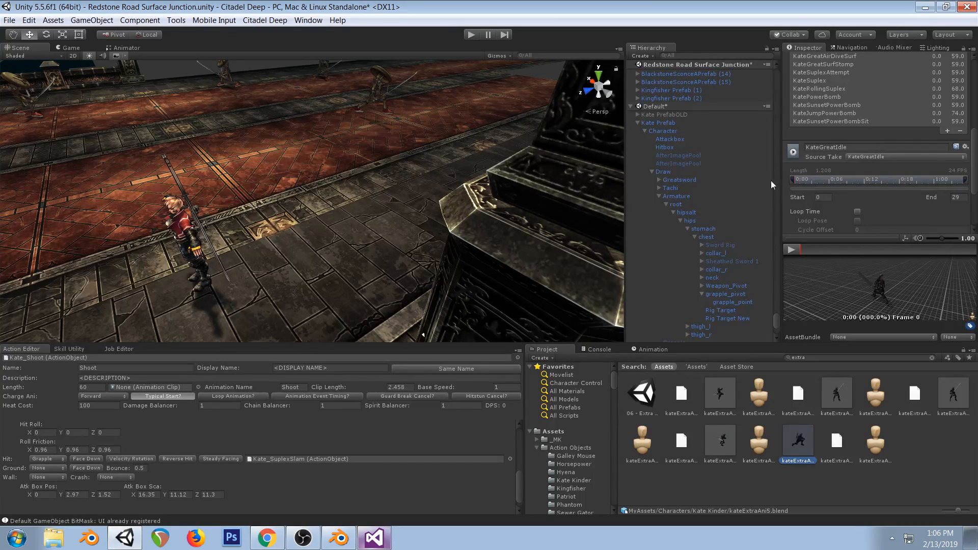
scroll(846, 139, "up", 5)
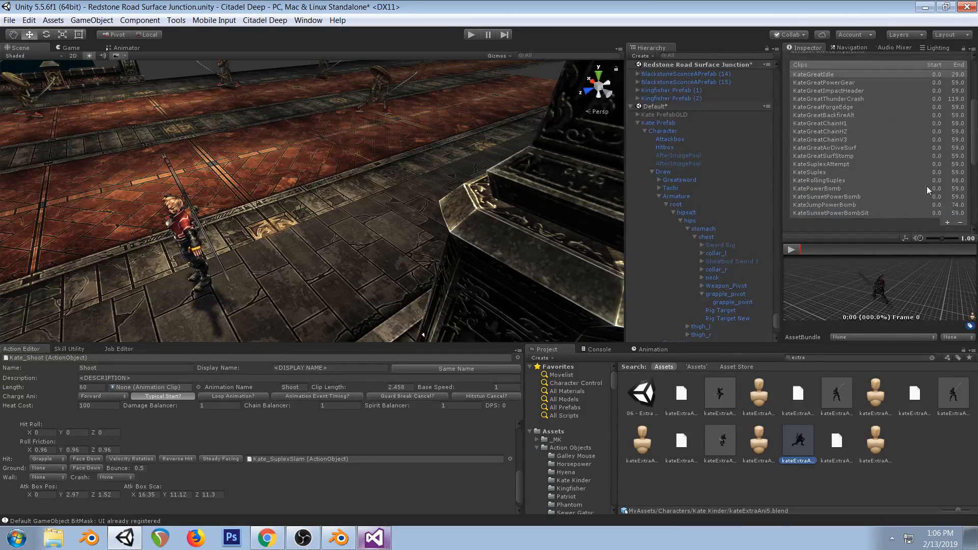
scroll(871, 133, "up", 4)
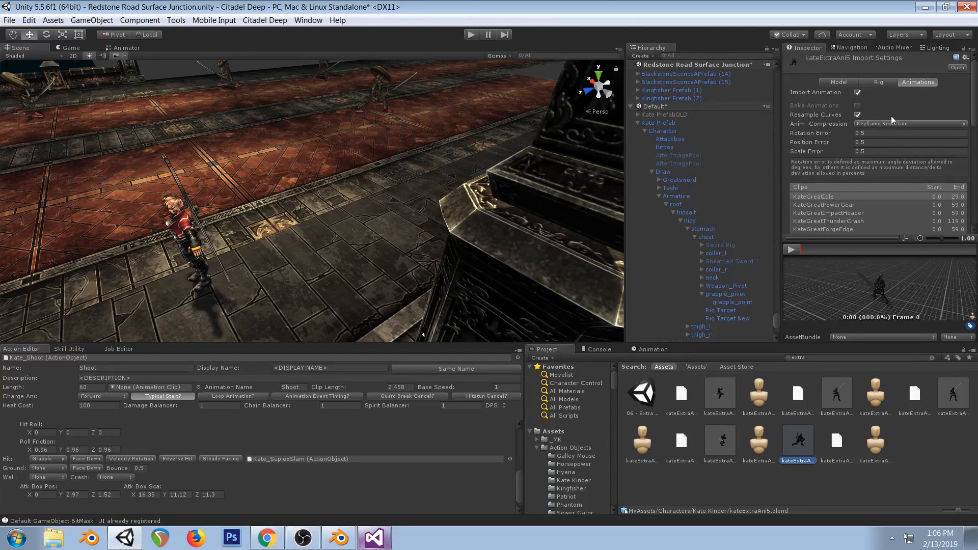
scroll(901, 132, "down", 10)
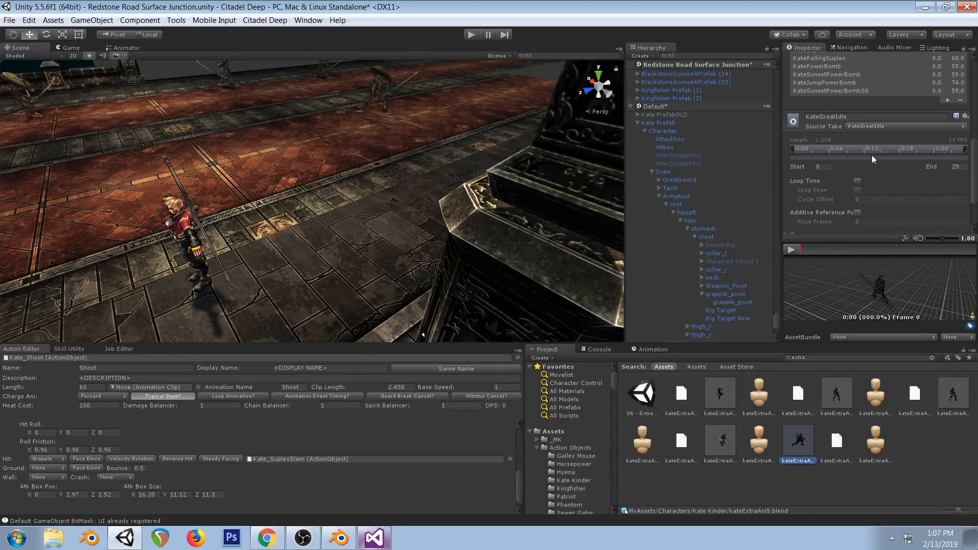
left_click(947, 100)
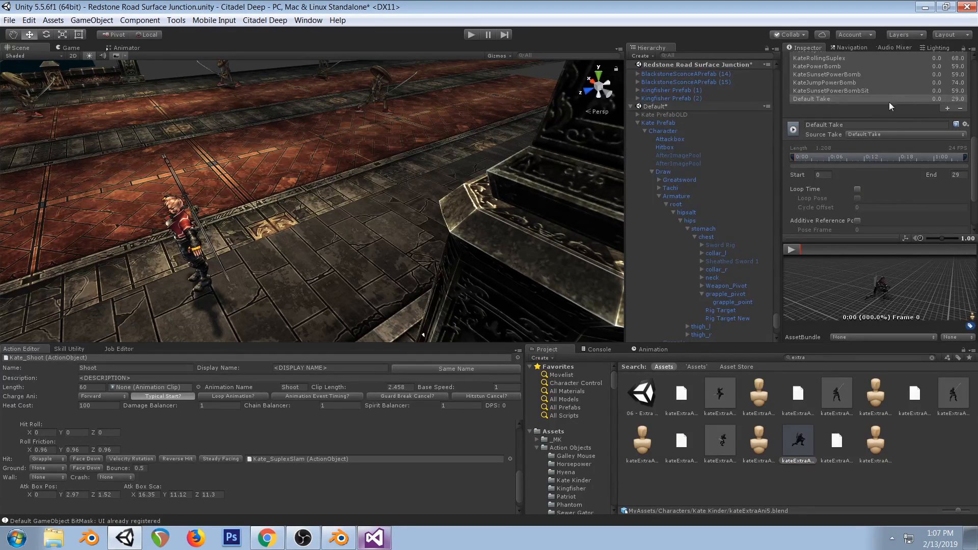
left_click(865, 134)
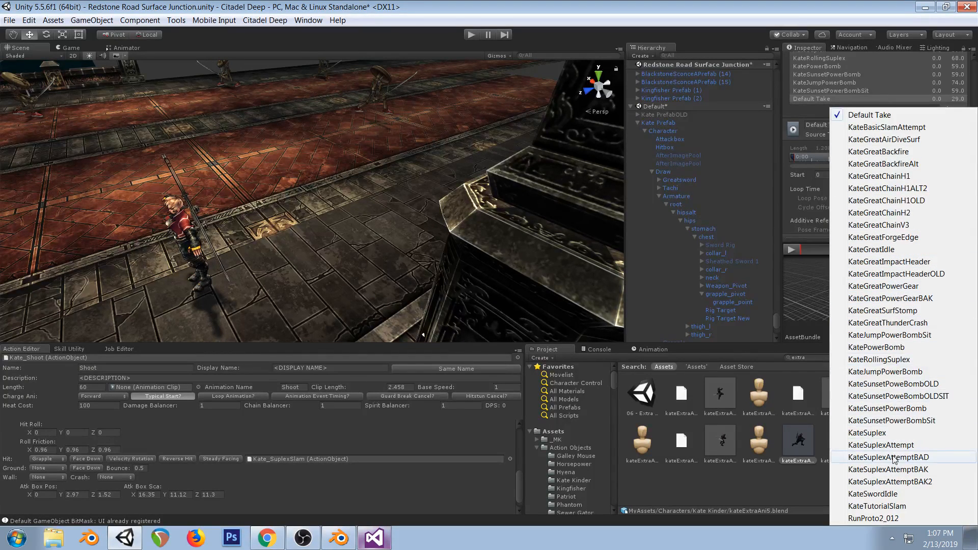
left_click(886, 506)
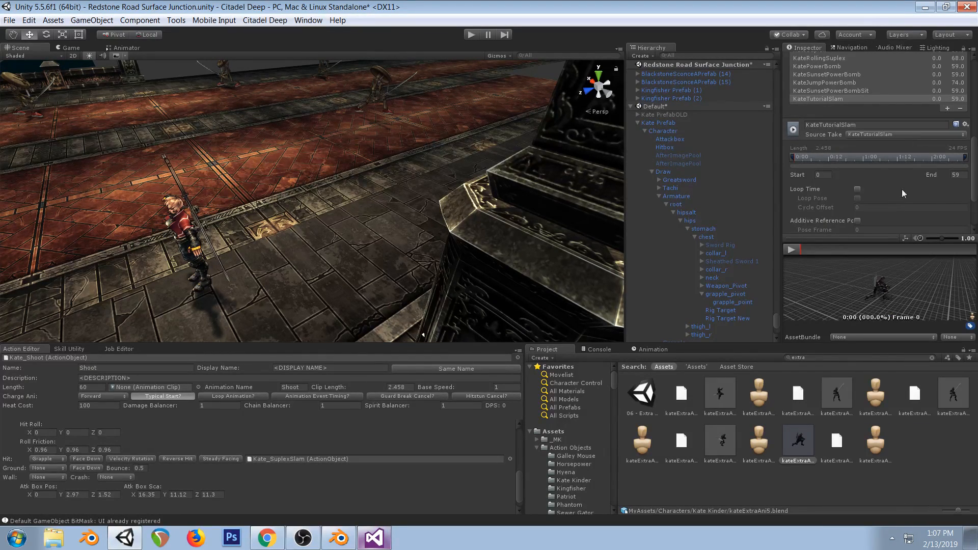
Play and pause the KateTutorialSlam clip's preview, and review its remaining import settings
left_click(791, 250)
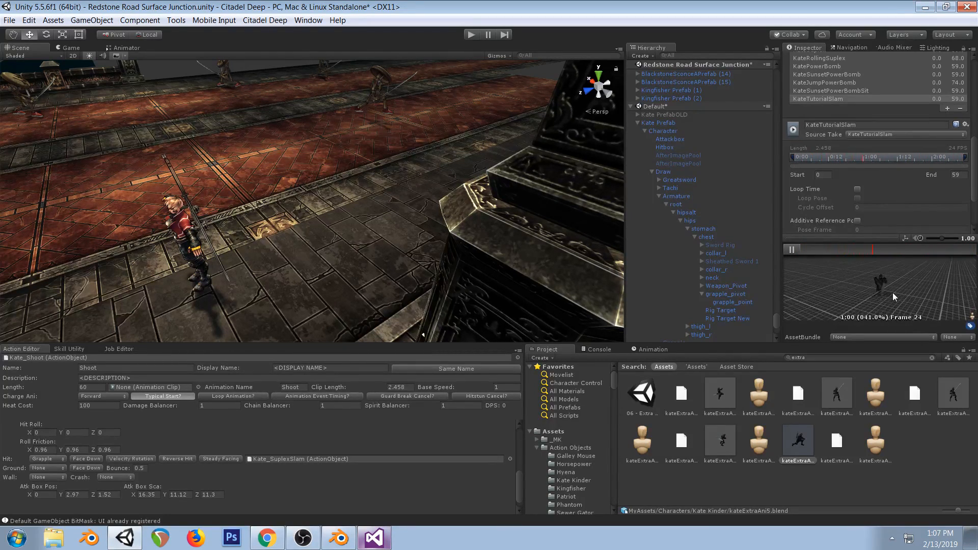
left_click(791, 250)
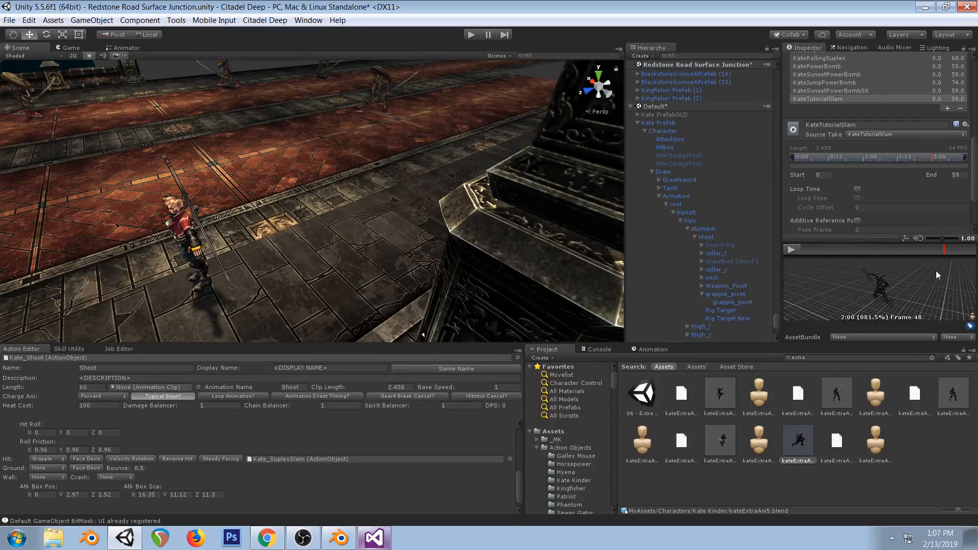
scroll(939, 197, "down", 3)
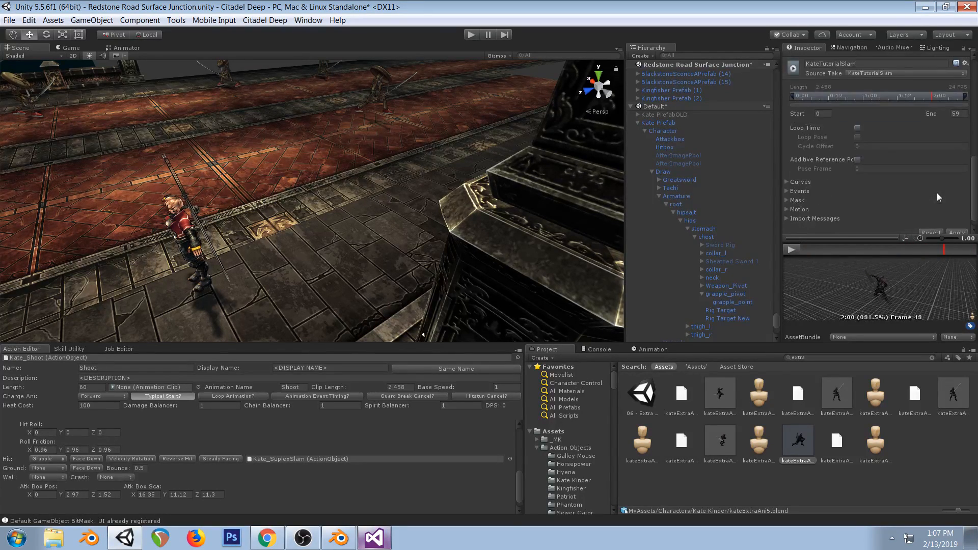
scroll(936, 194, "down", 1)
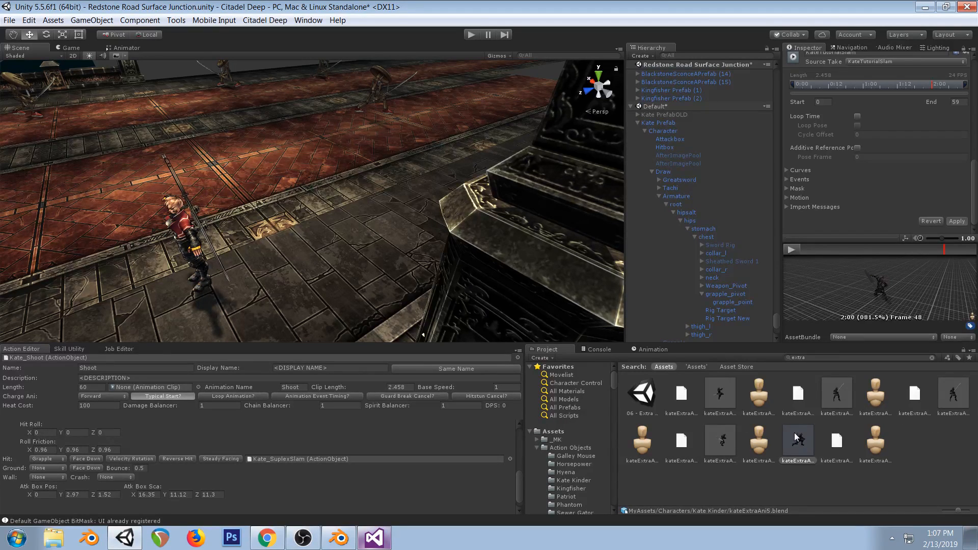
Open the kateExtraAni2 file in Blender and return to the kateExtraAni5 import settings in Unity
double_click(827, 386)
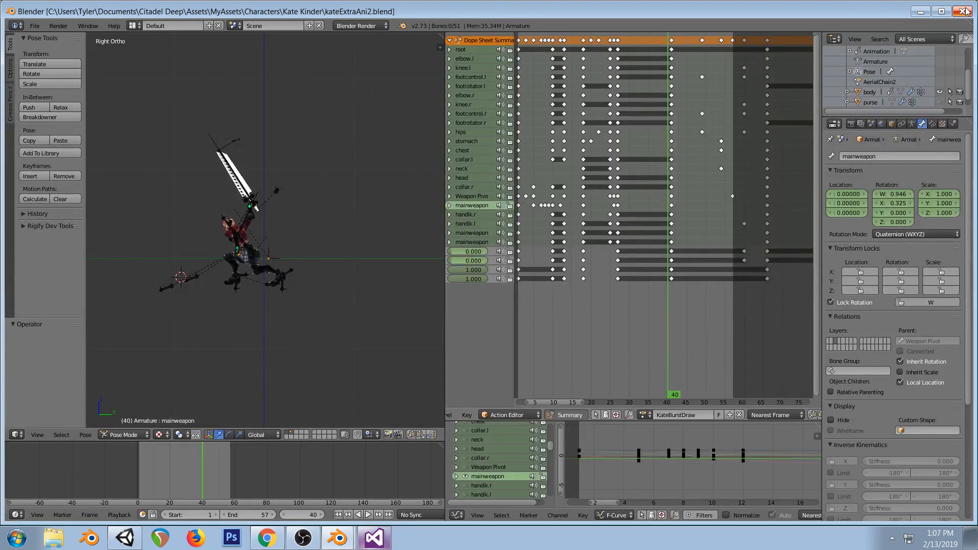
left_click(964, 11)
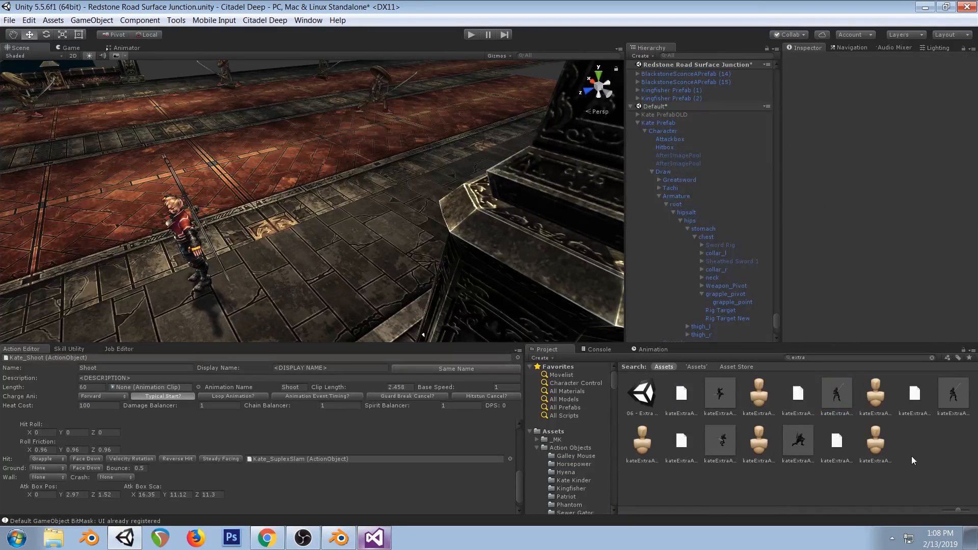
left_click(810, 445)
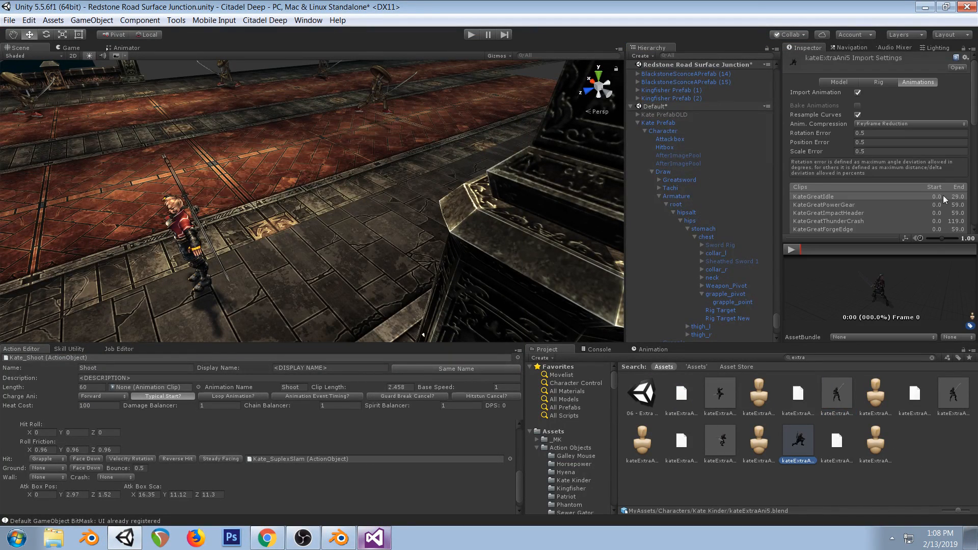
Duplicate the SunsetSit state in the Animator controller of Kate's Draw object and place the copy above the original
left_click(135, 49)
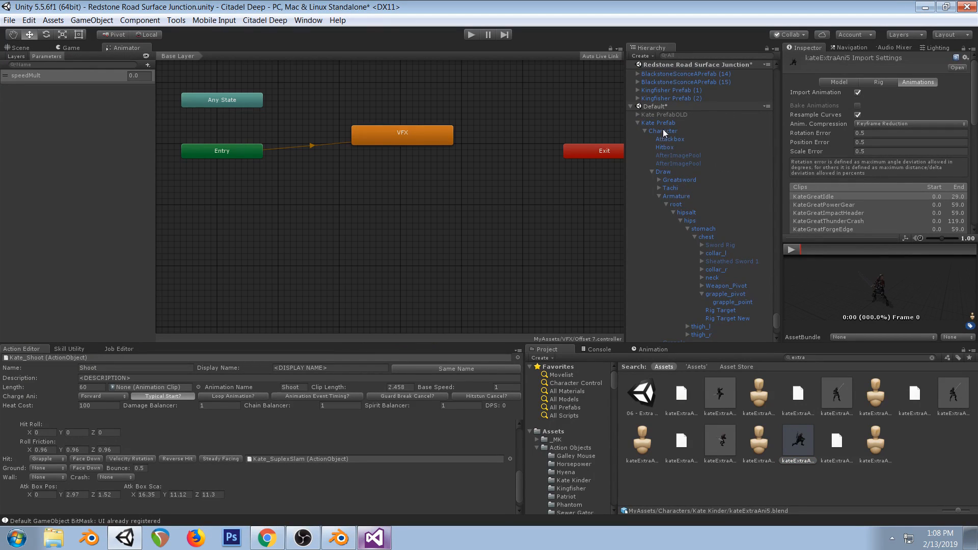
left_click(663, 173)
mouse_move(426, 128)
middle_mouse_down()
mouse_move(312, 93)
mouse_move(336, 61)
middle_mouse_up()
middle_click_drag(441, 260, 448, 97)
mouse_move(484, 259)
middle_mouse_down()
mouse_move(476, 148)
mouse_move(418, 311)
middle_mouse_up()
mouse_move(434, 133)
middle_mouse_down()
mouse_move(480, 352)
mouse_move(390, 338)
middle_mouse_up()
mouse_move(462, 198)
middle_mouse_down()
mouse_move(377, 172)
mouse_move(361, 156)
middle_mouse_up()
middle_click_drag(497, 200, 355, 185)
mouse_move(564, 169)
middle_mouse_down()
mouse_move(450, 185)
mouse_move(425, 215)
middle_mouse_up()
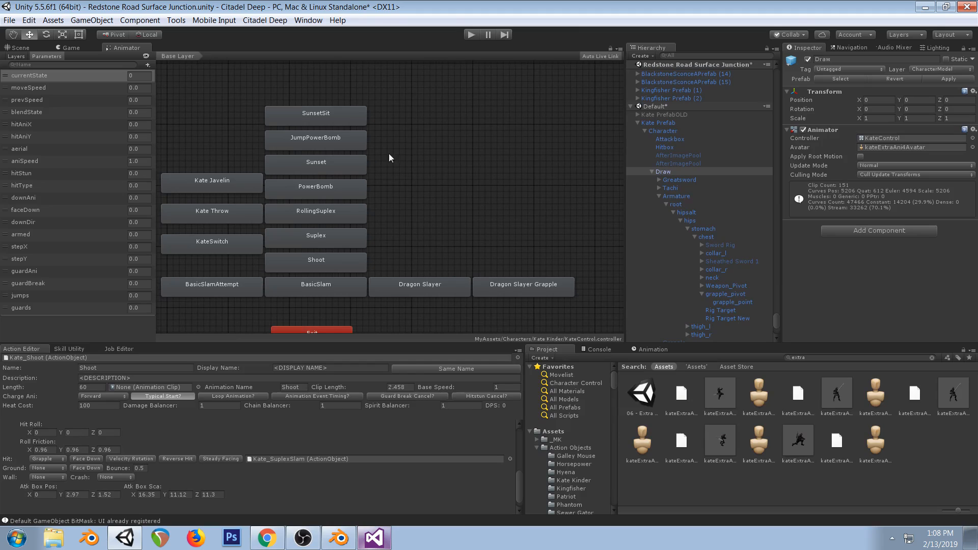
left_click(335, 119)
key("ctrl+d")
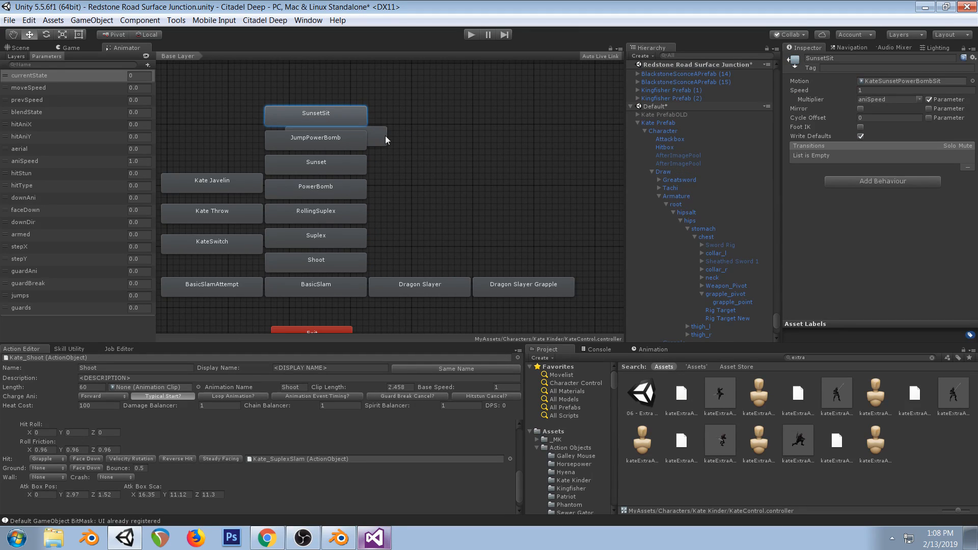
left_click_drag(373, 136, 350, 93)
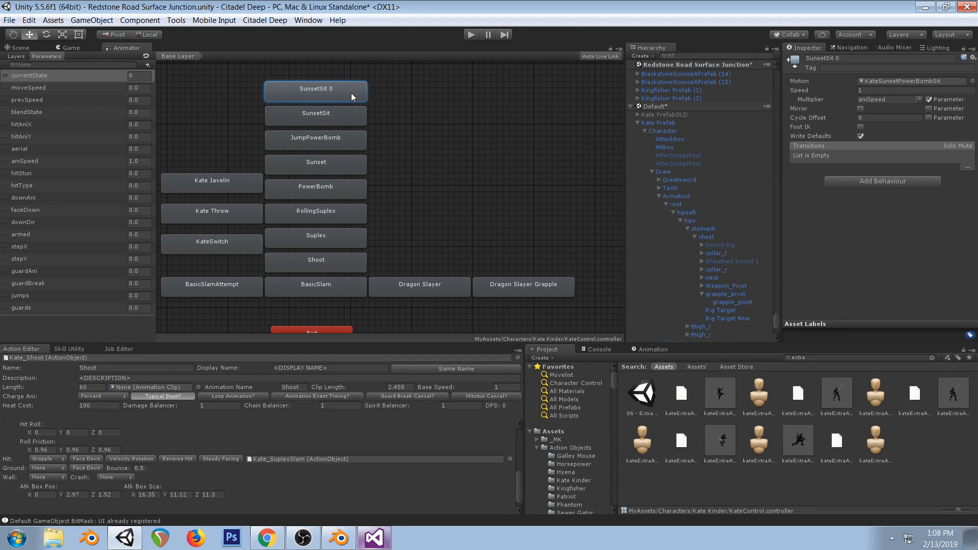
Rename the duplicated state TutSlam and assign KateTutorialSlam as its motion
left_click(872, 59)
type("Tut")
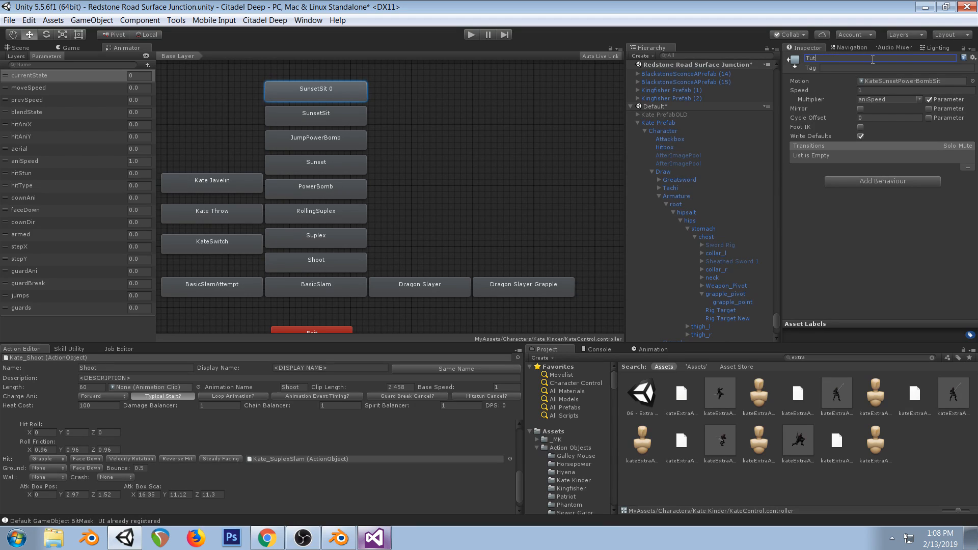
type("Slam")
key("Return")
left_click(972, 81)
type("tut")
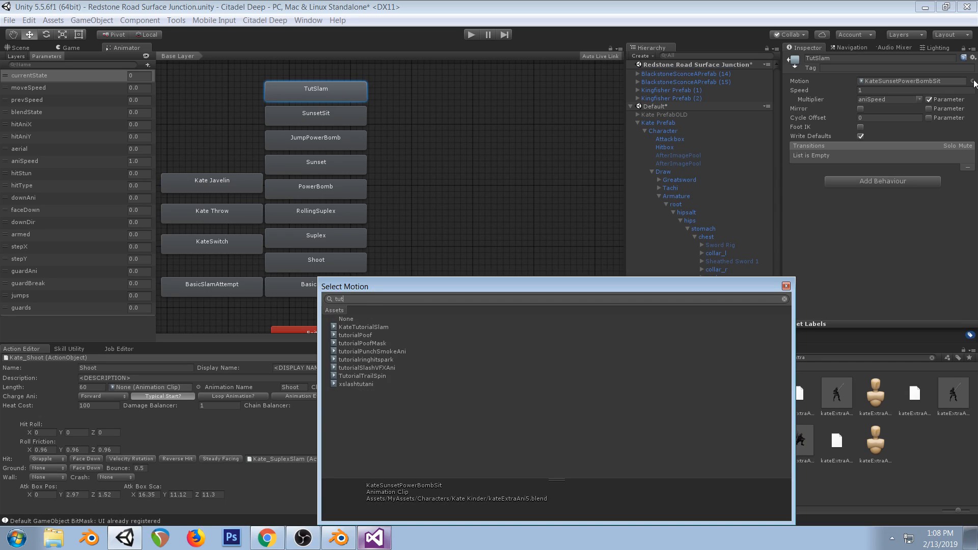
double_click(377, 328)
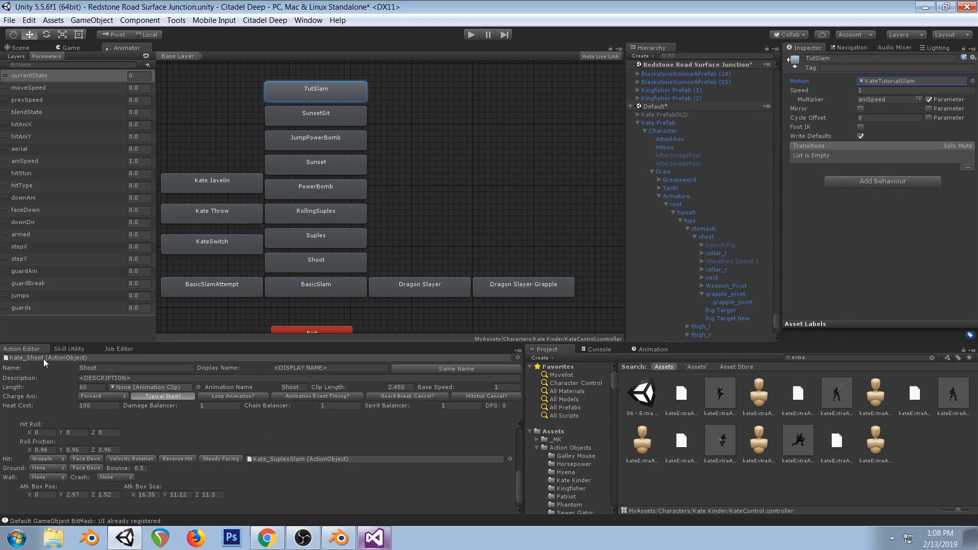
Duplicate the Kate_SuplexSlam action object and rename the copy Kate_TutorialSlam
left_click(284, 459)
left_click(730, 436)
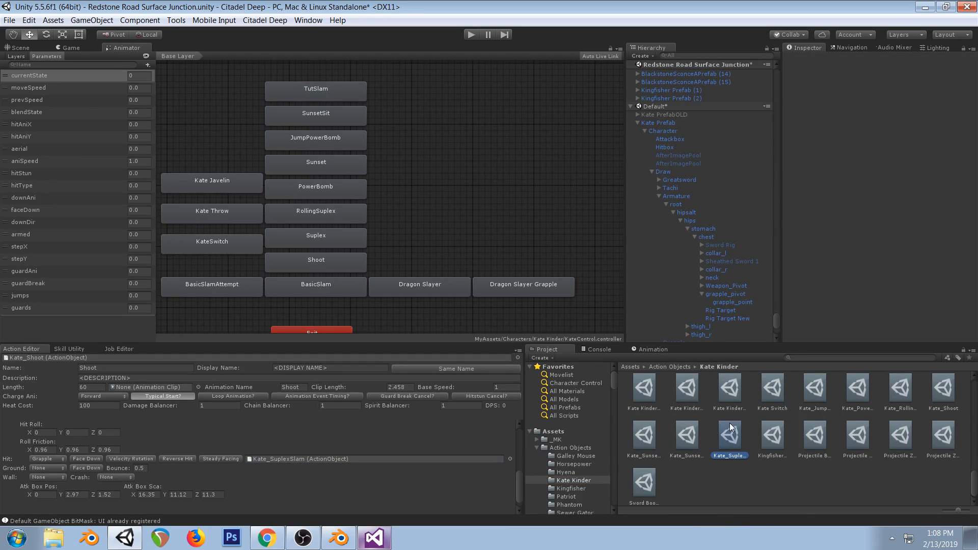
key("ctrl+d")
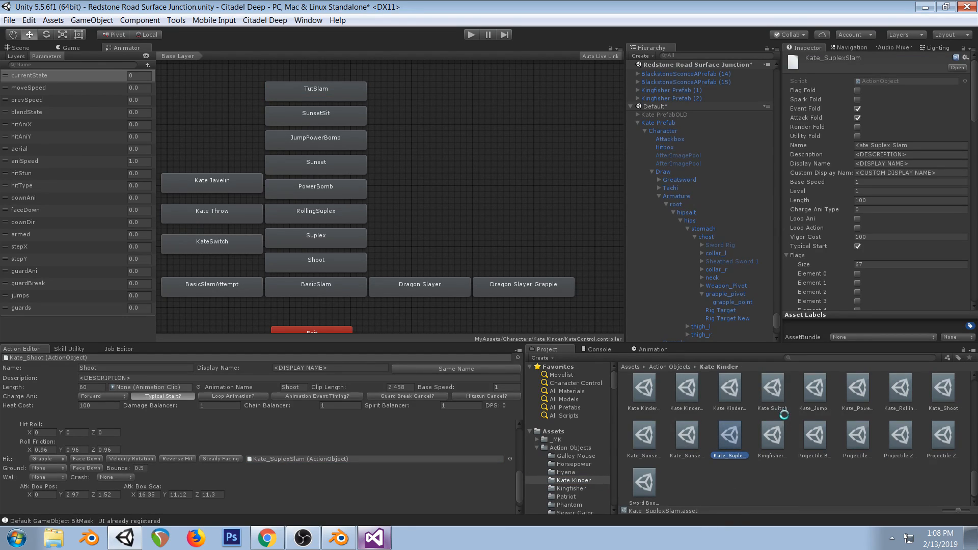
left_click(777, 457)
key("Right")
key("BackSpace")
key("BackSpace")
key("BackSpace")
key("BackSpace")
key("BackSpace")
key("BackSpace")
key("BackSpace")
key("BackSpace")
key("BackSpace")
key("BackSpace")
key("BackSpace")
key("BackSpace")
type("T")
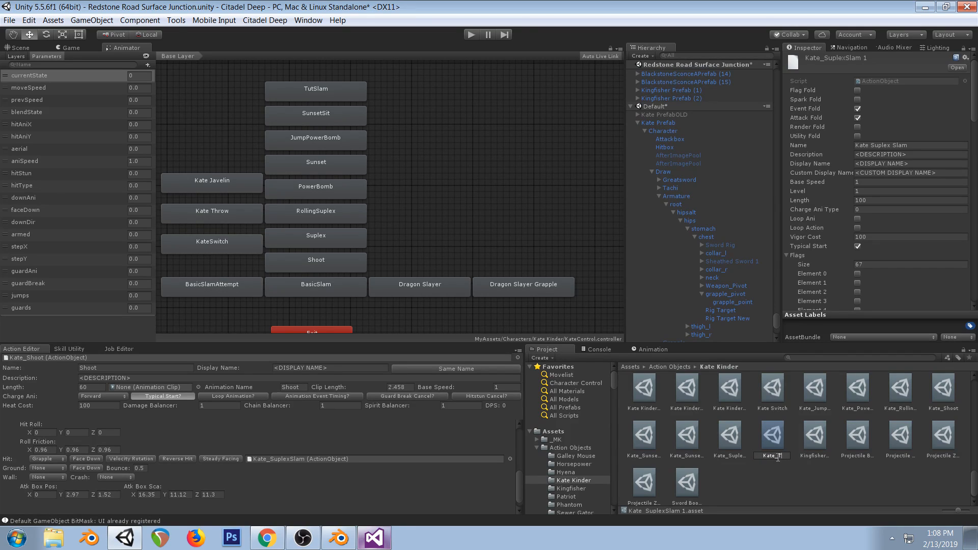
type("utorialSlam")
key("Return")
Set the grapple hit action of Kate_Shoot to Kate_TutorialSlam
left_click(509, 459)
type("tut")
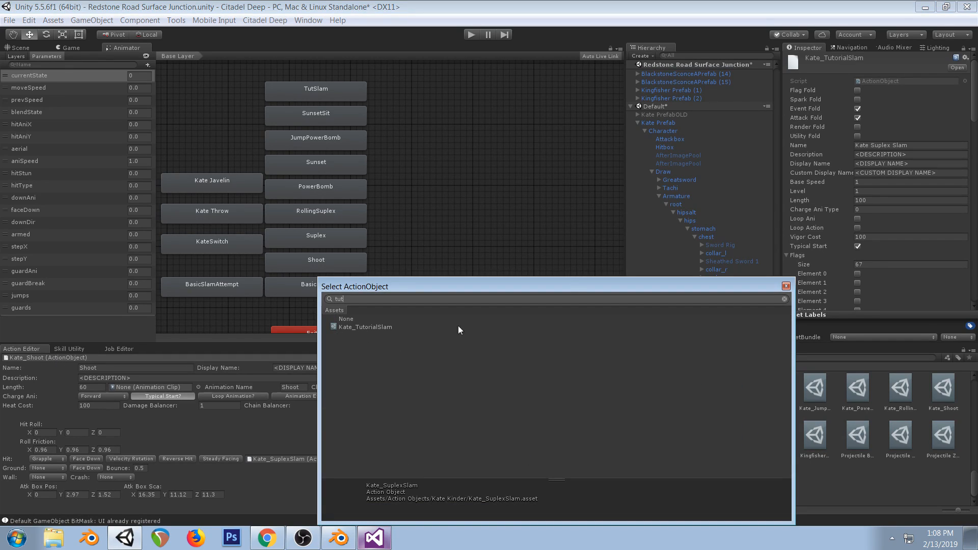
double_click(389, 327)
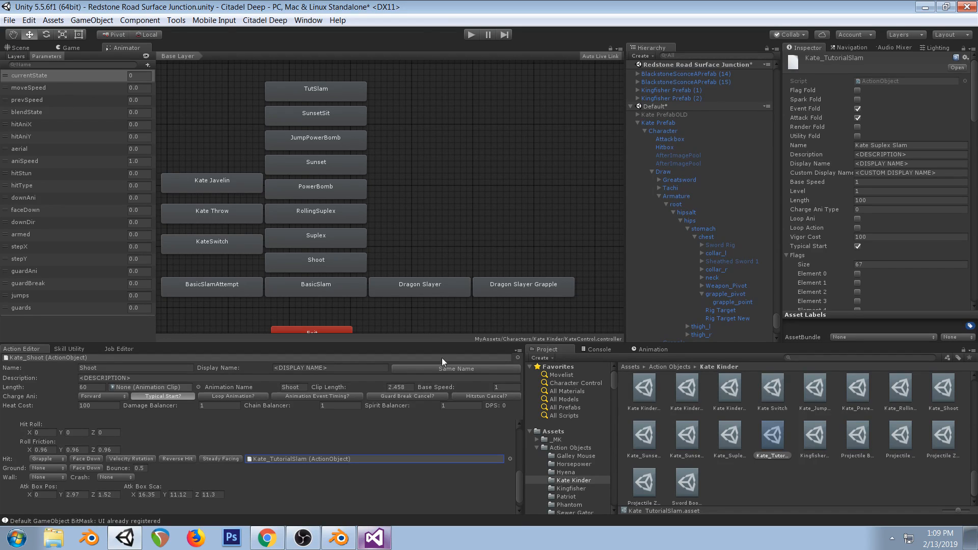
Load Kate_TutorialSlam for editing in the Action Editor and return to the Scene view
left_click(518, 358)
type("tut")
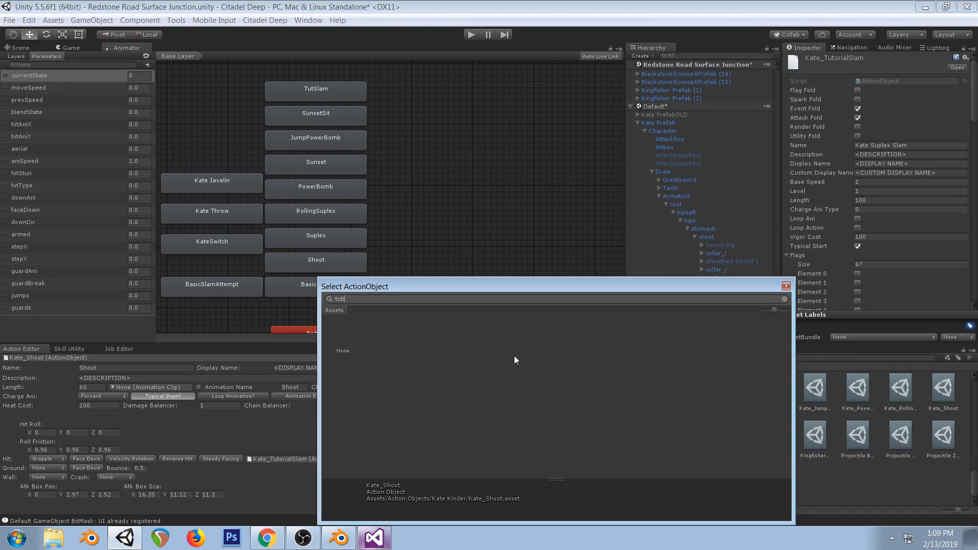
double_click(387, 327)
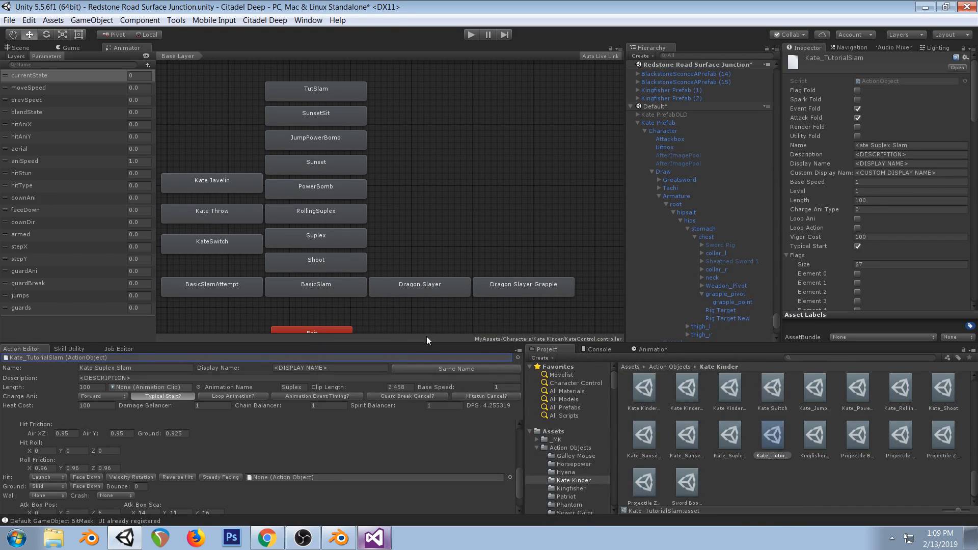
left_click(25, 48)
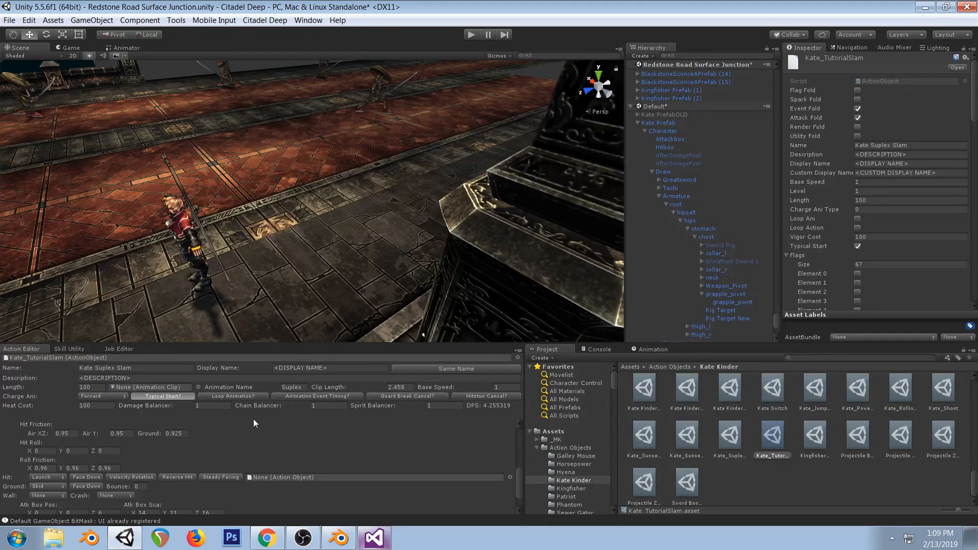
Switch to Blender to check the KateTutorialSlam pose around frame 8, and return to Unity
left_click(338, 538)
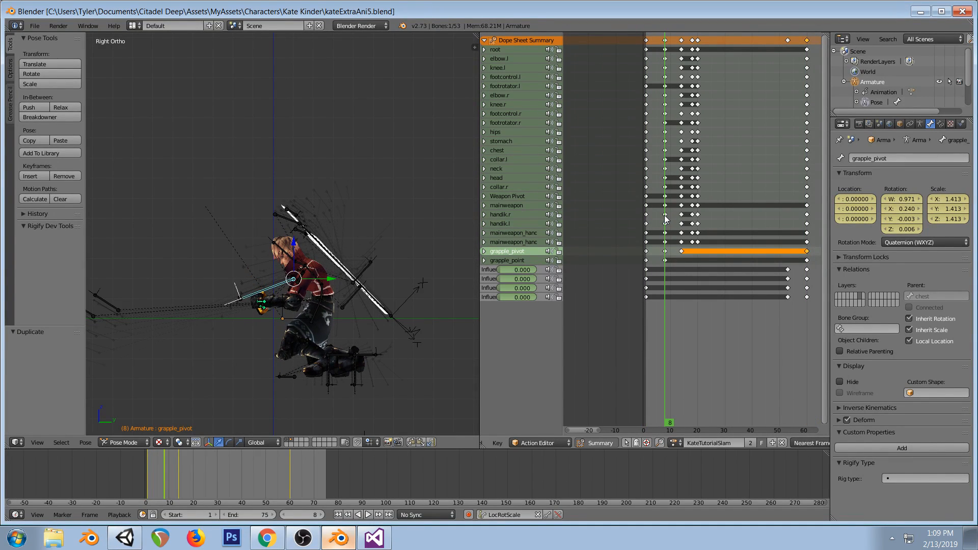
mouse_move(665, 219)
left_mouse_down()
mouse_move(805, 222)
mouse_move(667, 224)
left_mouse_up()
left_click(126, 538)
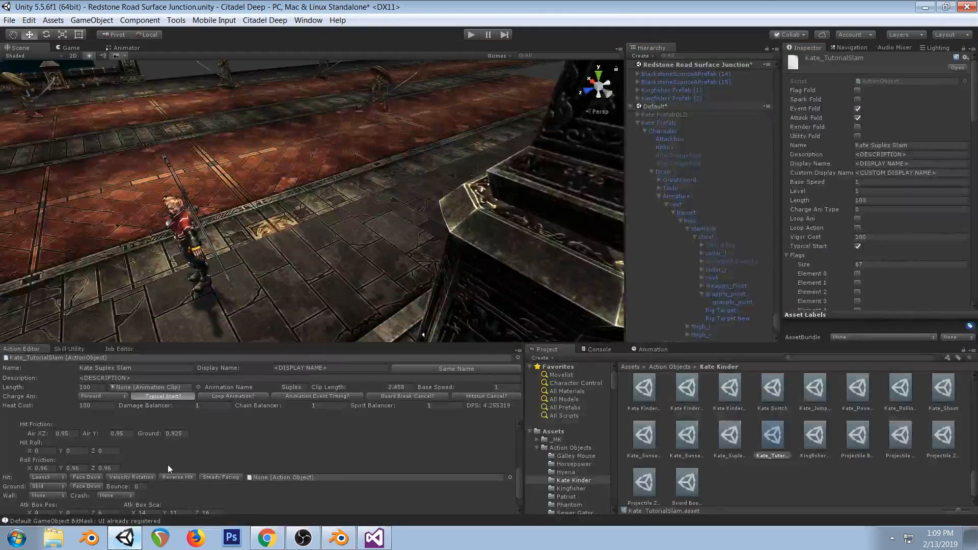
Check the scripts of the first two Kate_TutorialSlam events and delete the 77~100 Front Velocity event
scroll(185, 439, "up", 3)
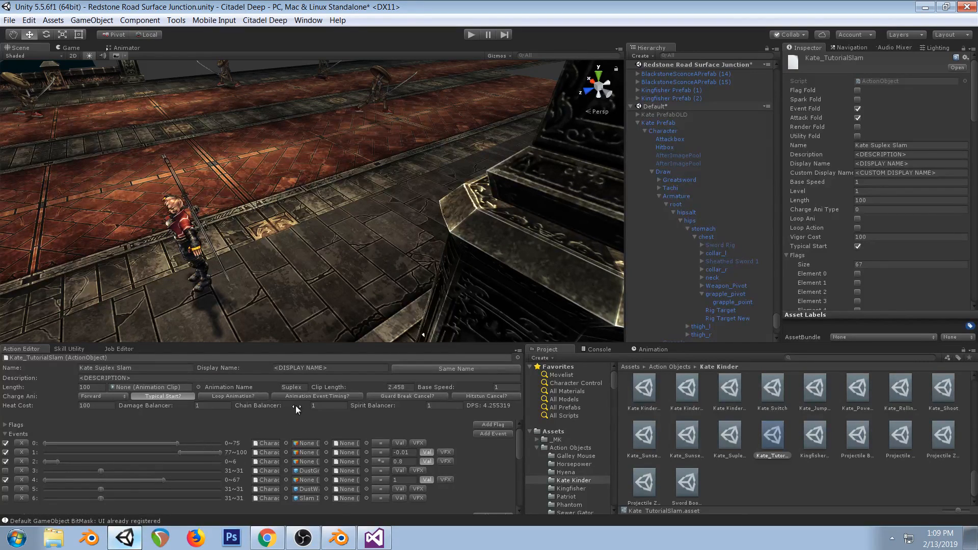
left_click(286, 442)
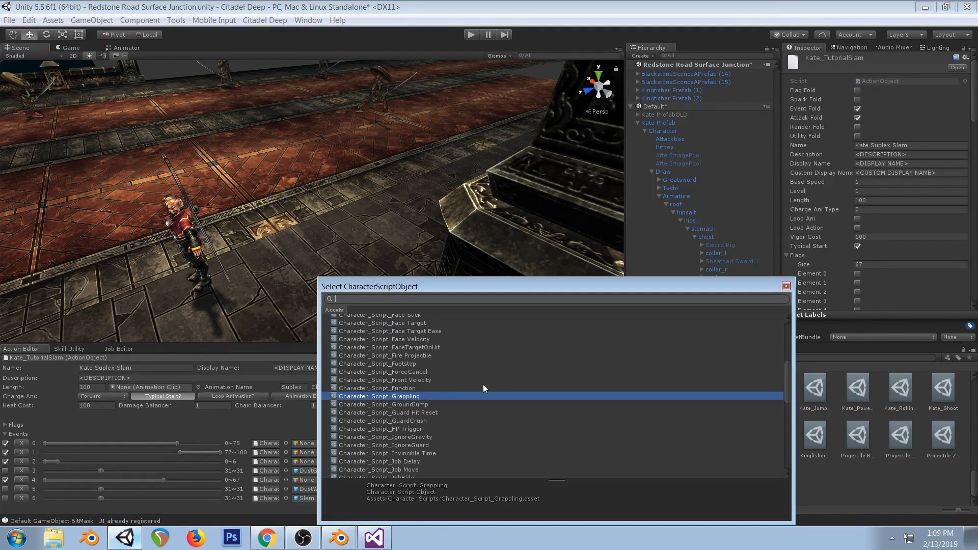
left_click(785, 285)
left_click(285, 452)
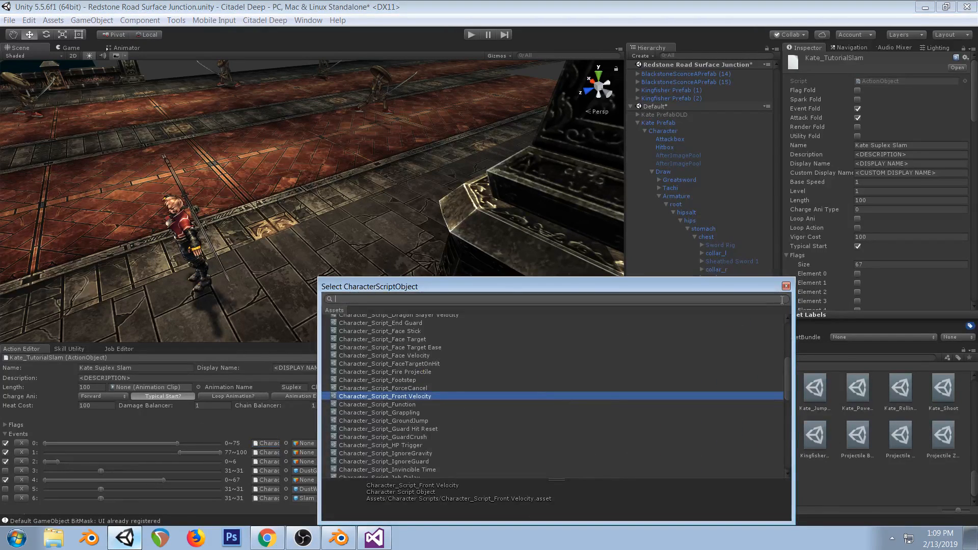
left_click(786, 286)
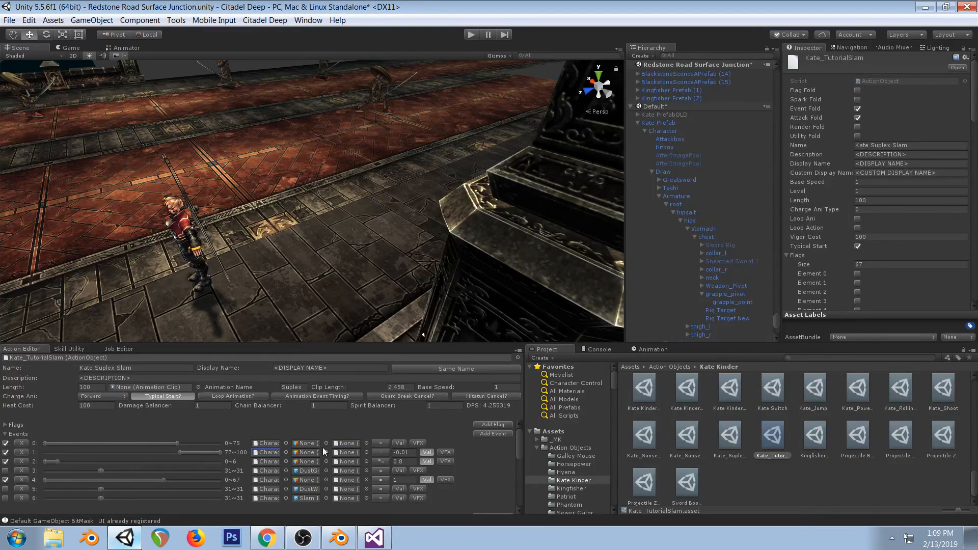
left_click(442, 451)
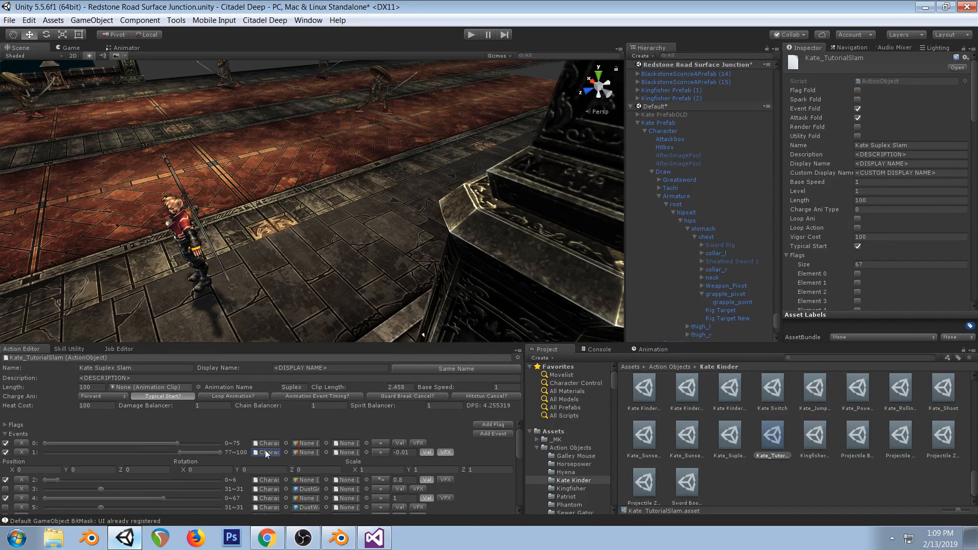
left_click(445, 454)
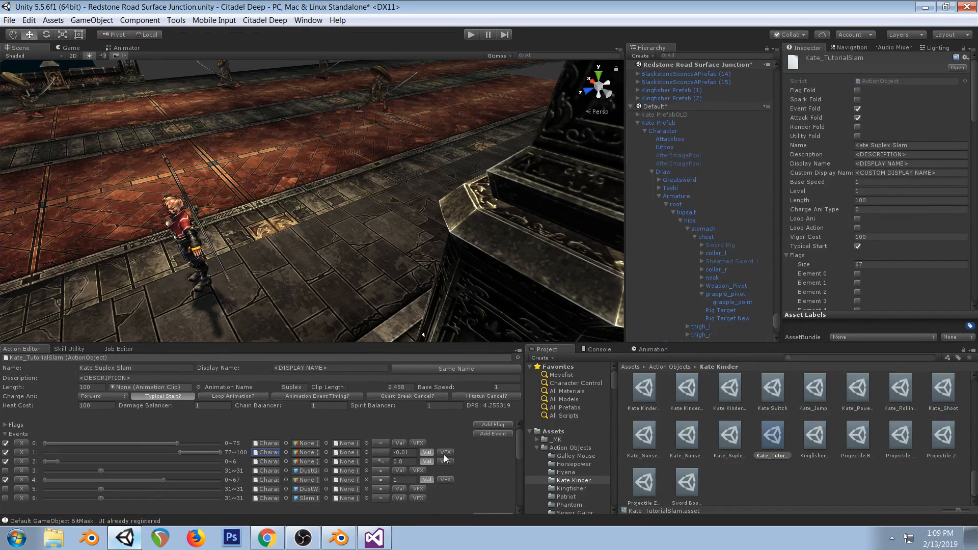
left_click(21, 452)
Delete every remaining event except the 0~75 Grappling event, and set the action's name to Kate Tutorial Slam
left_click(286, 453)
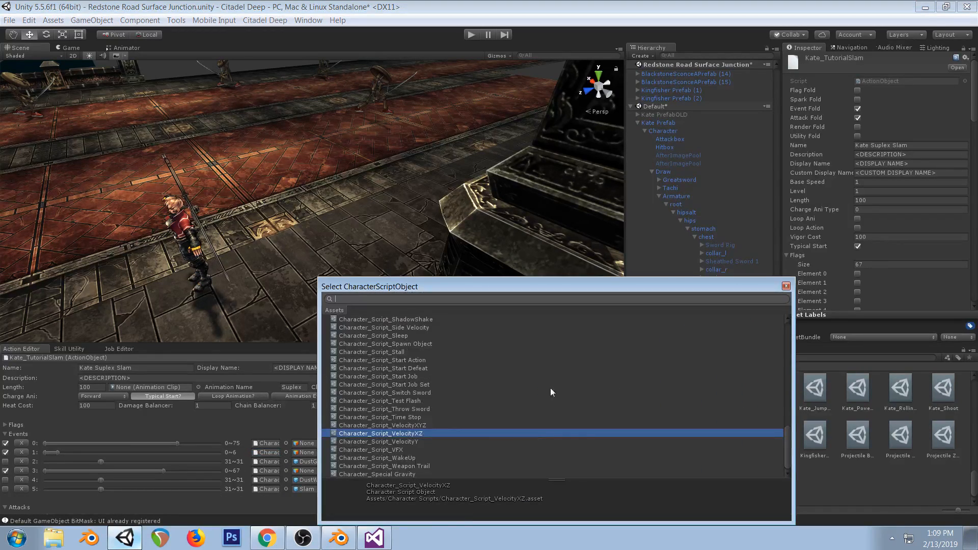
left_click(786, 285)
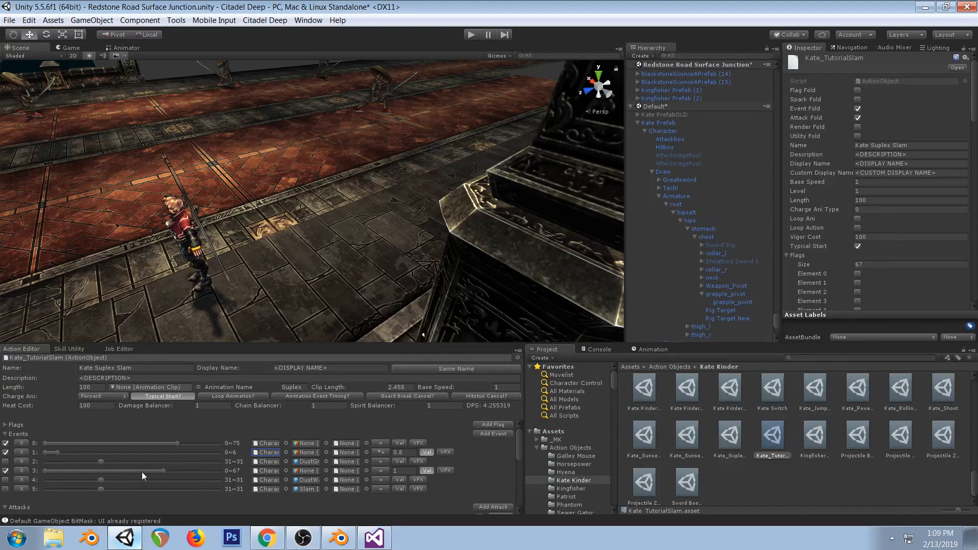
left_click(286, 470)
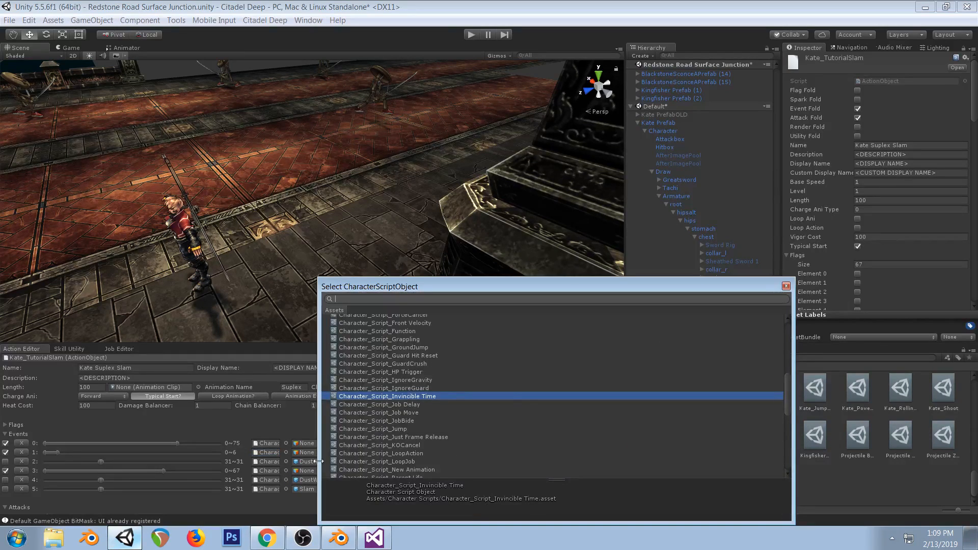
left_click(786, 286)
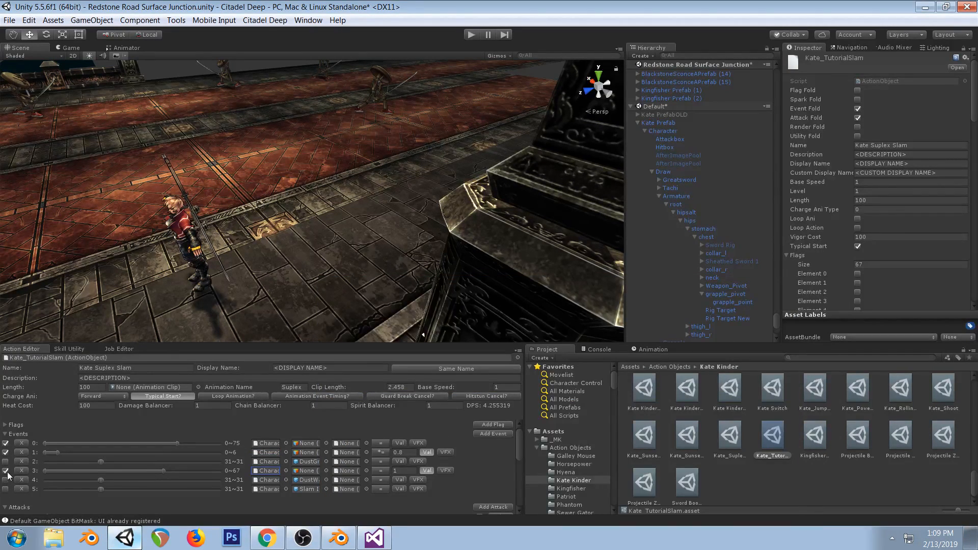
left_click(21, 489)
left_click(21, 479)
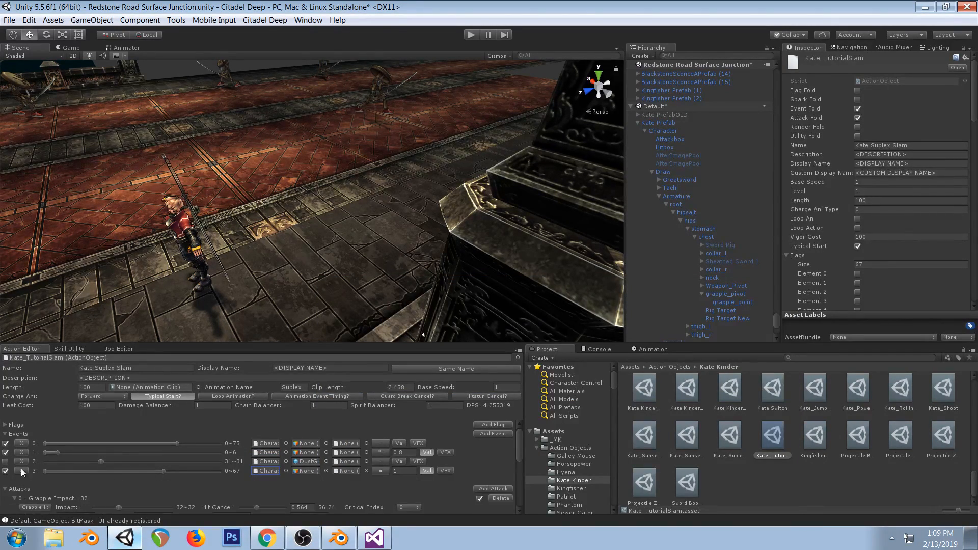
left_click(21, 460)
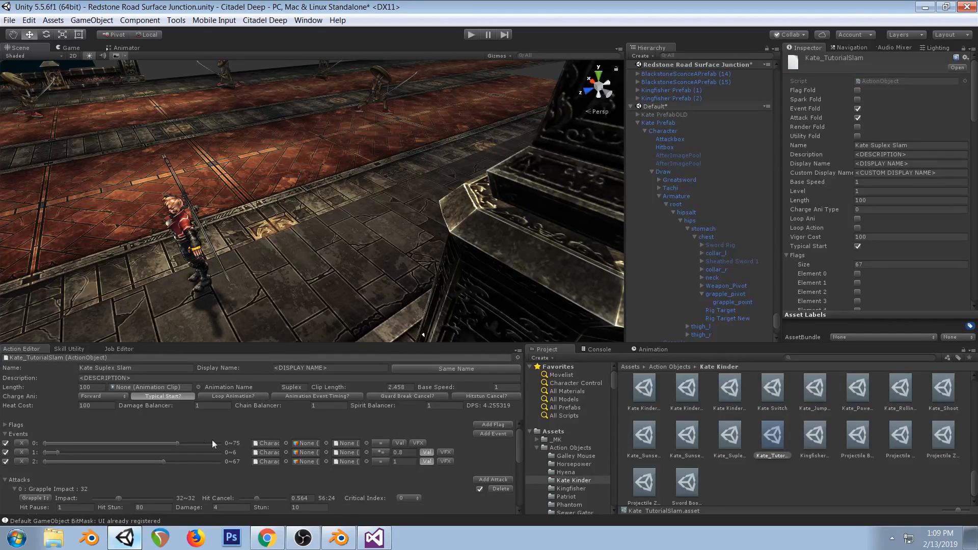
left_click(20, 451)
left_click(21, 451)
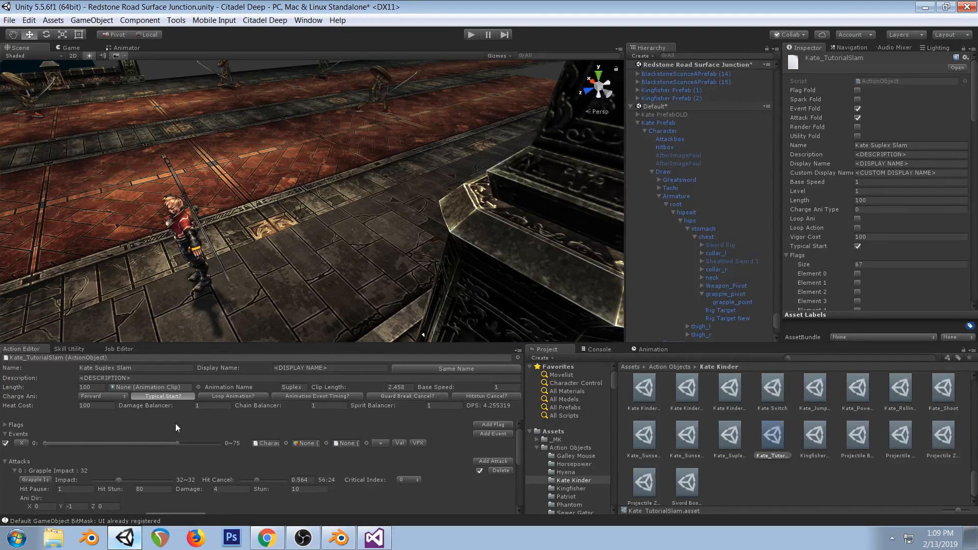
left_click(146, 368)
type("Kate Tutorial Slam")
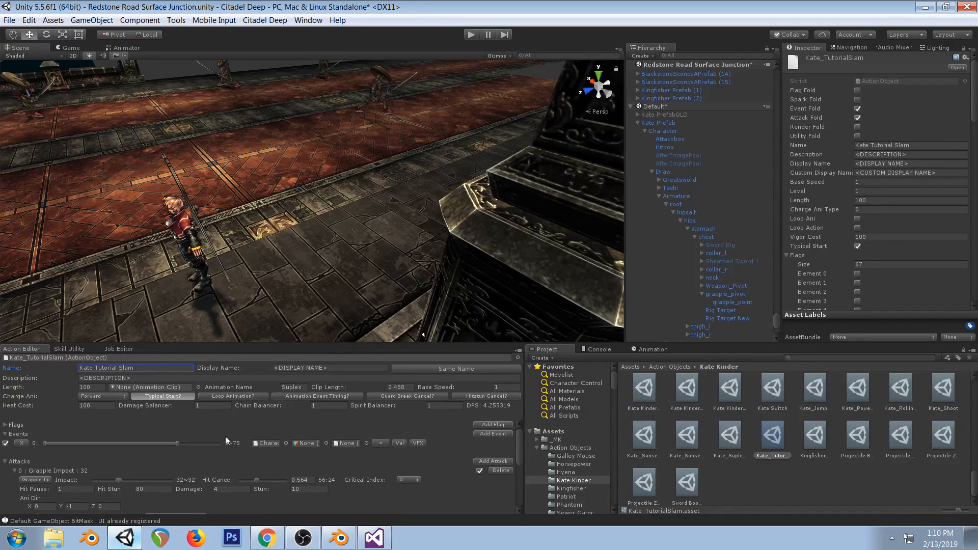
Check the slam pose at frame 20 in Blender, then review the grapple impact attack's settings in Unity
left_click(344, 536)
left_click(690, 234)
left_click_drag(690, 234, 698, 238)
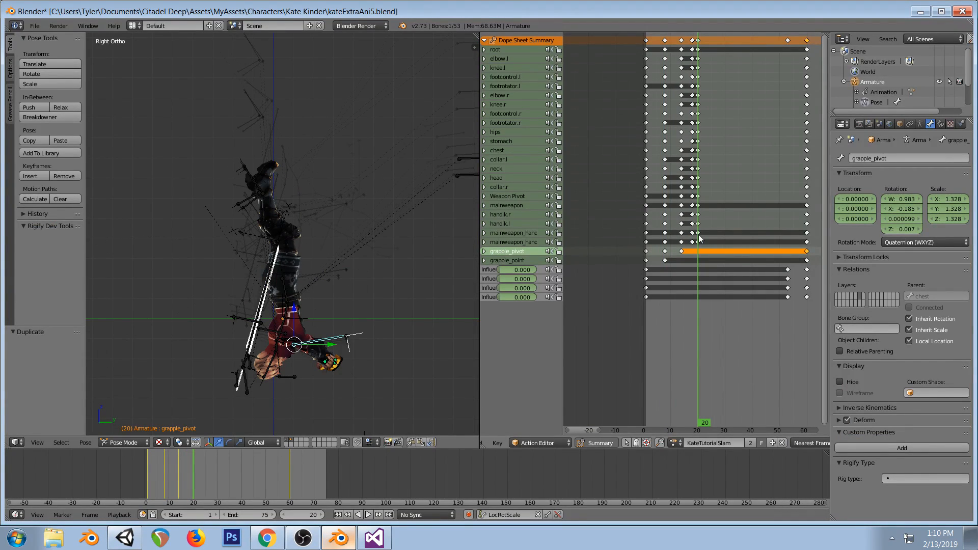
left_click(125, 538)
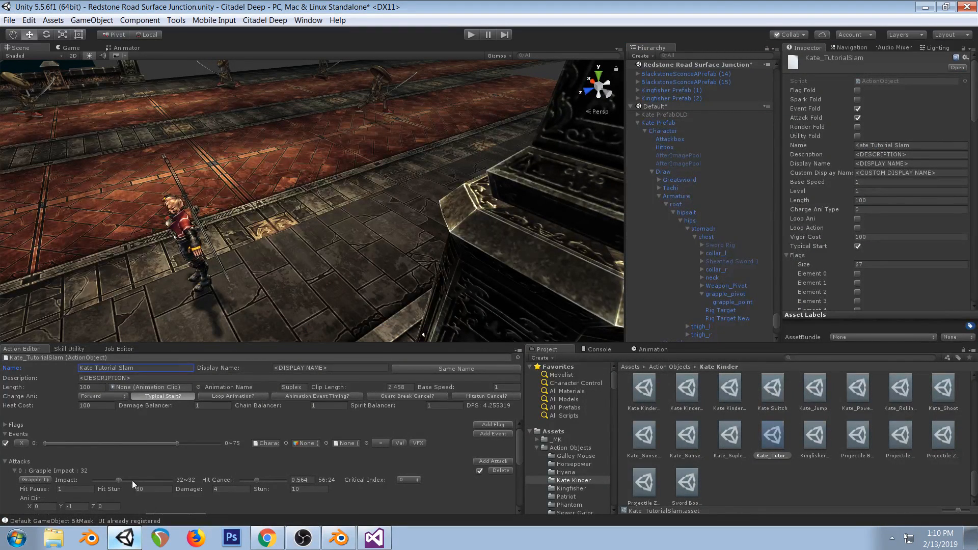
scroll(300, 461, "down", 3)
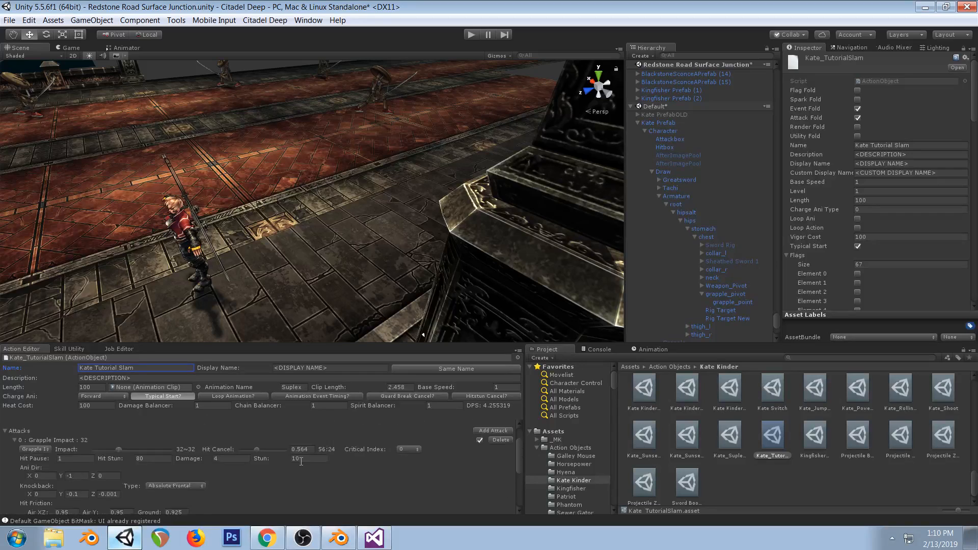
scroll(301, 461, "up", 3)
Play-test the scene, stop it, and set Kate_TutorialSlam's animation name to TutSlam
left_click(471, 36)
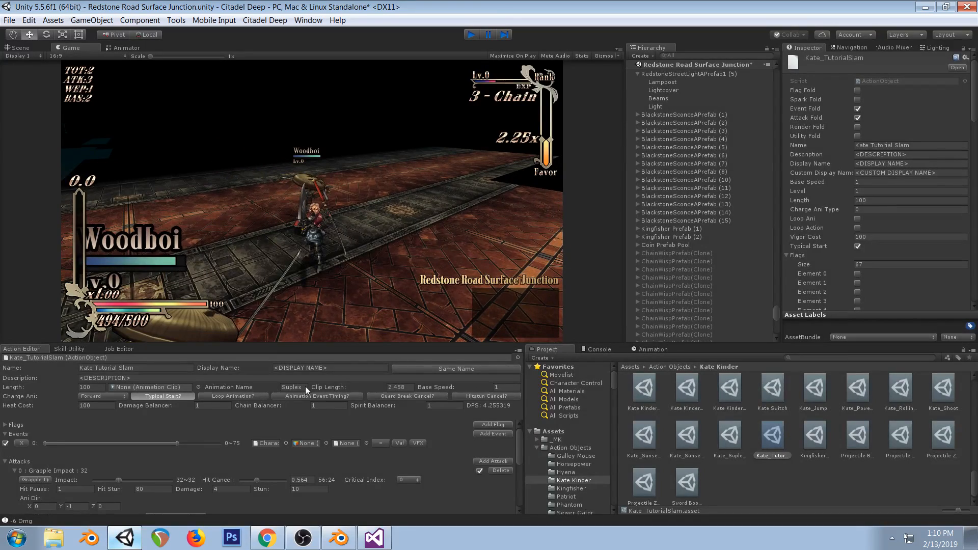
key("ctrl+p")
left_click(305, 386)
type("T")
left_click(118, 48)
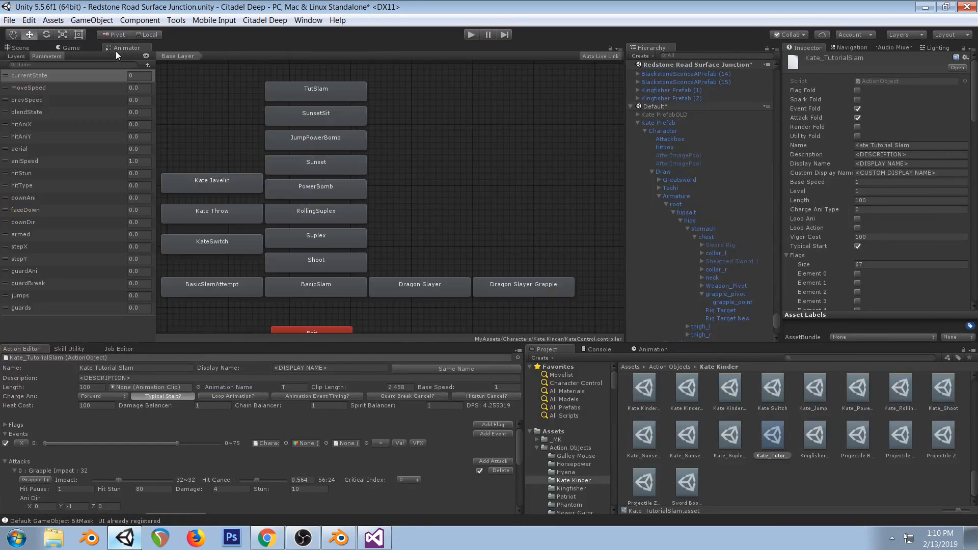
left_click(23, 47)
left_click(299, 387)
type("utsla")
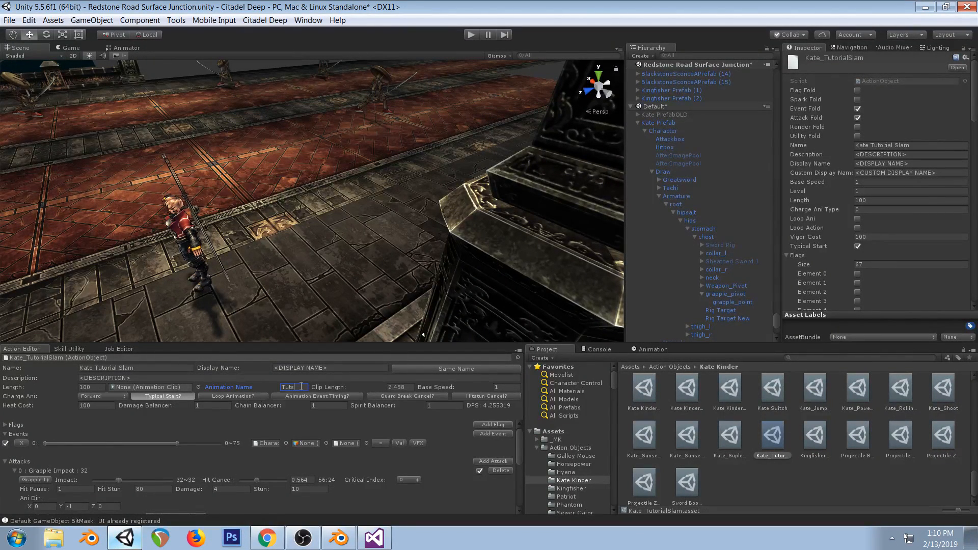
key("BackSpace")
type("Slam")
Check the TutSlam state in the Animator and play-test the slam in the game
left_click(135, 47)
left_click(324, 99)
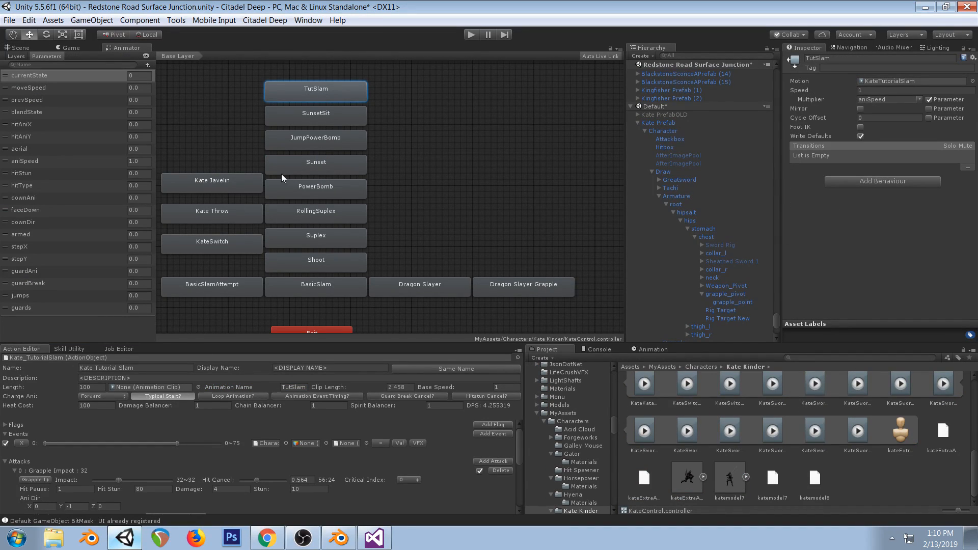
left_click(20, 47)
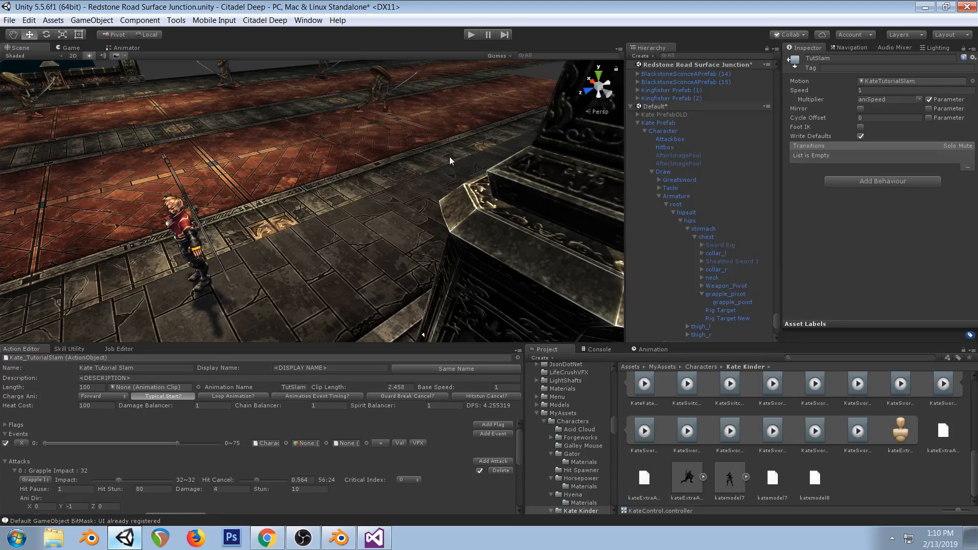
left_click(472, 34)
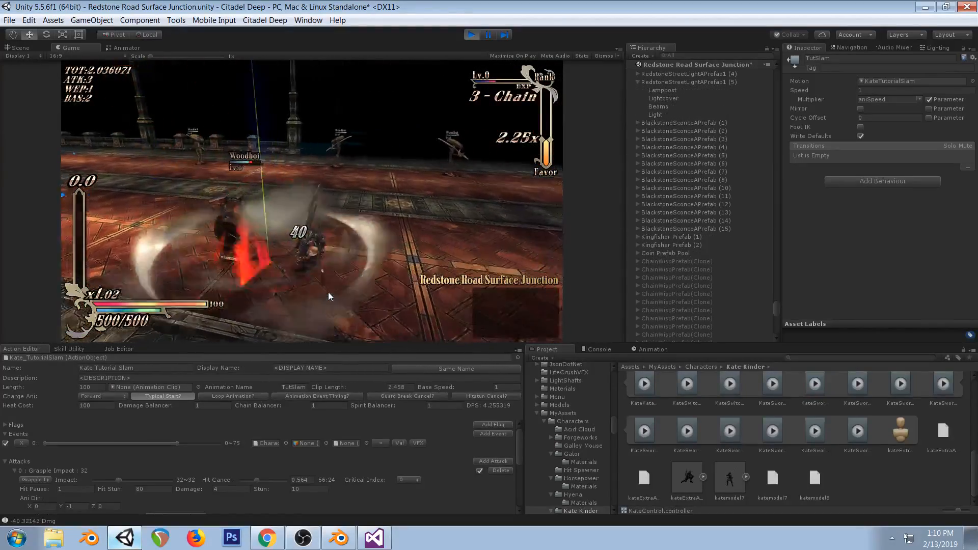
Pause the game and add an event to the Kate Tutorial Slam action, assigning it the character script found by searching "jump"
left_click(488, 35)
left_click(482, 433)
left_click(287, 451)
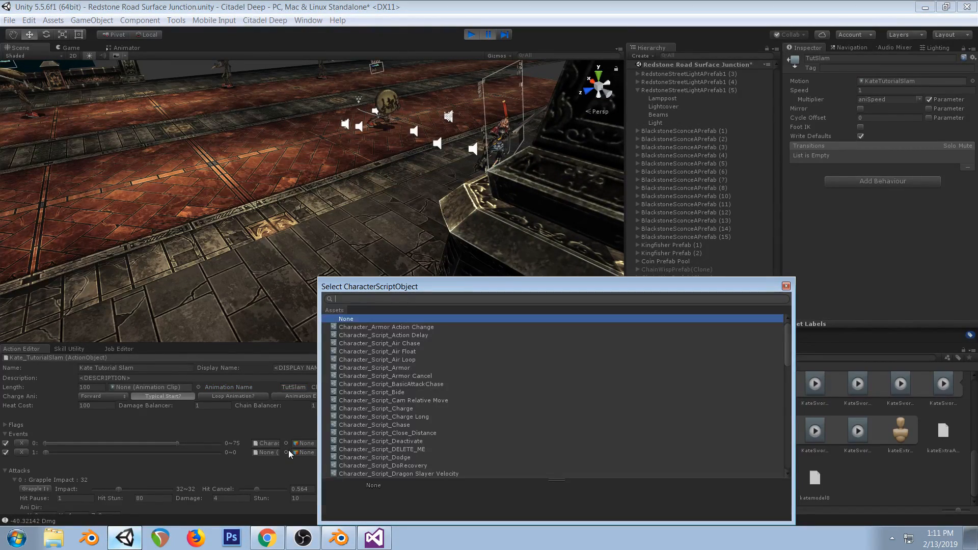
type("jump")
double_click(386, 336)
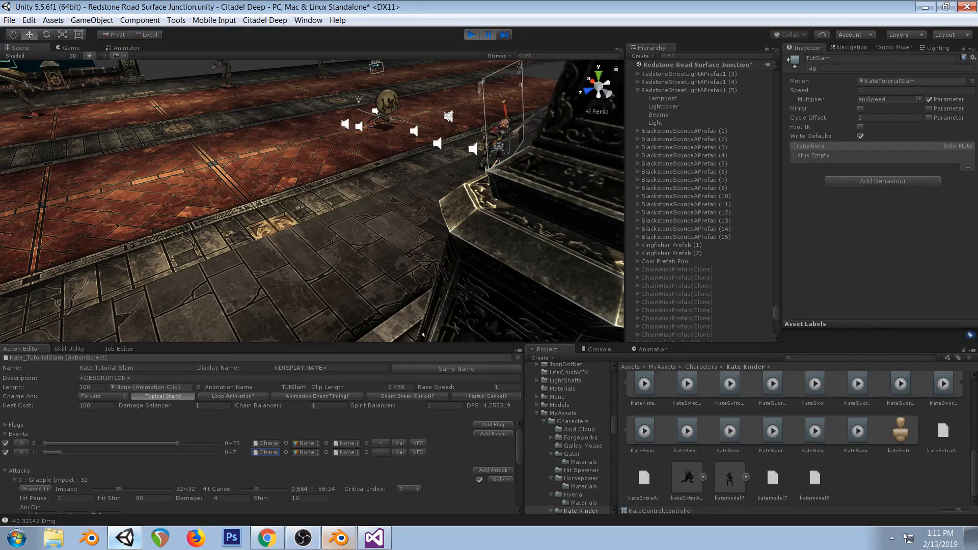
Check the opening frames of the KateTutorialSlam animation in Blender and restrict event 1 in Unity to frame 7
left_click(339, 537)
left_click(646, 232)
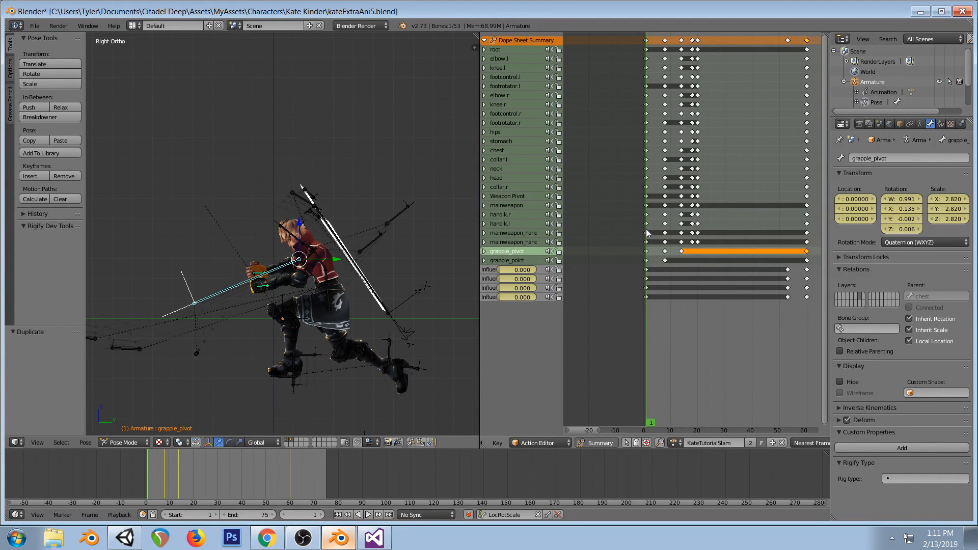
left_click_drag(647, 229, 648, 226)
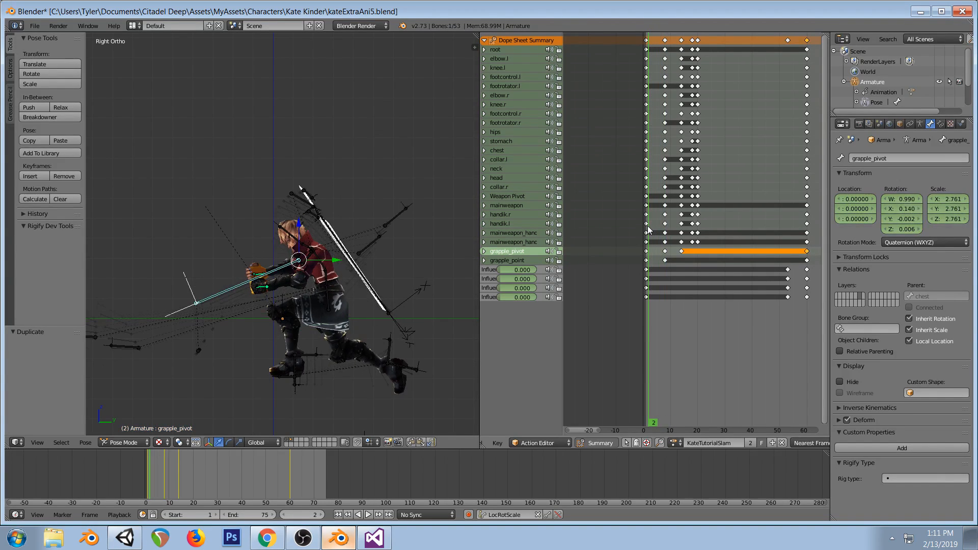
left_click(125, 538)
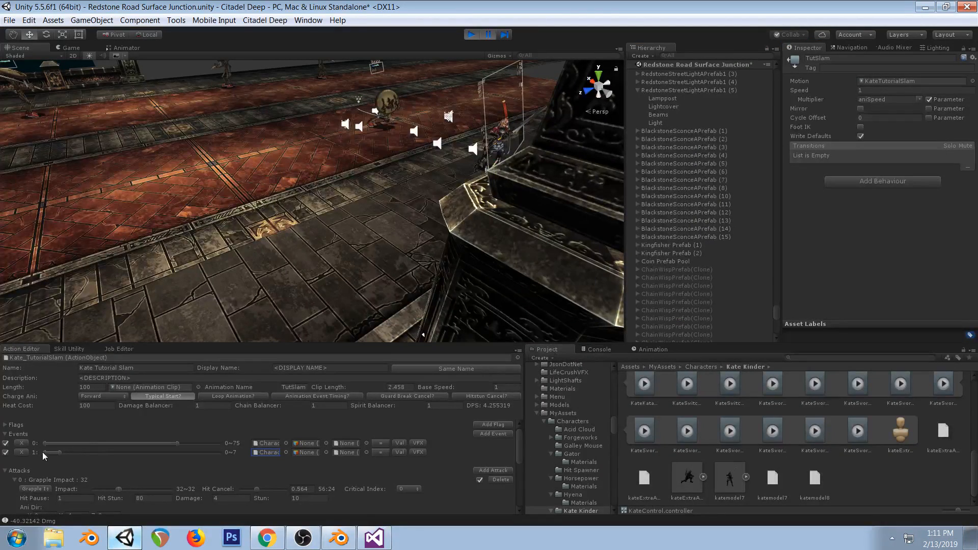
left_click_drag(51, 453, 58, 454)
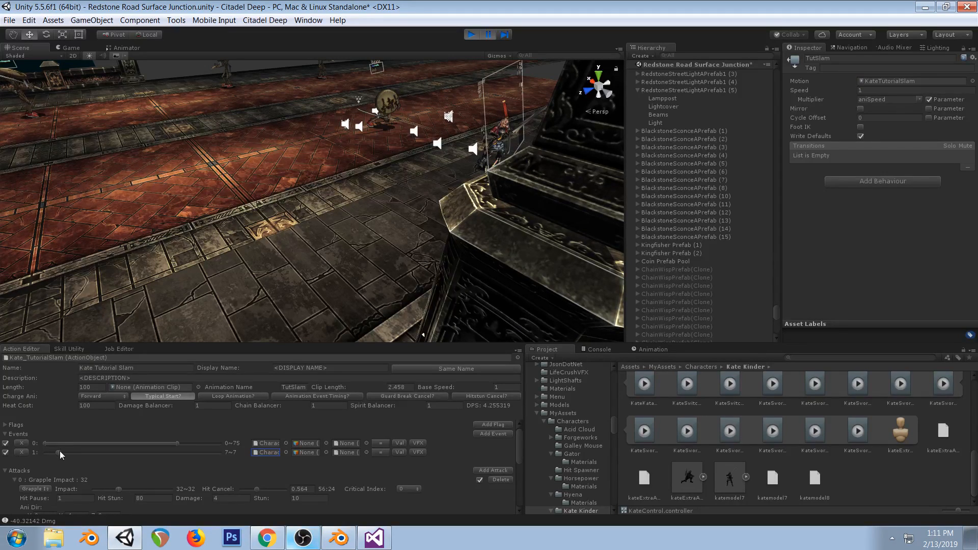
Replace event 1's character script with the VelocityY script and give it a value of 0.5
left_click(286, 453)
double_click(405, 395)
left_click(380, 452)
left_click(412, 461)
left_click(409, 453)
Check the stream chat on the Twitch live dashboard in Chrome
left_click(267, 538)
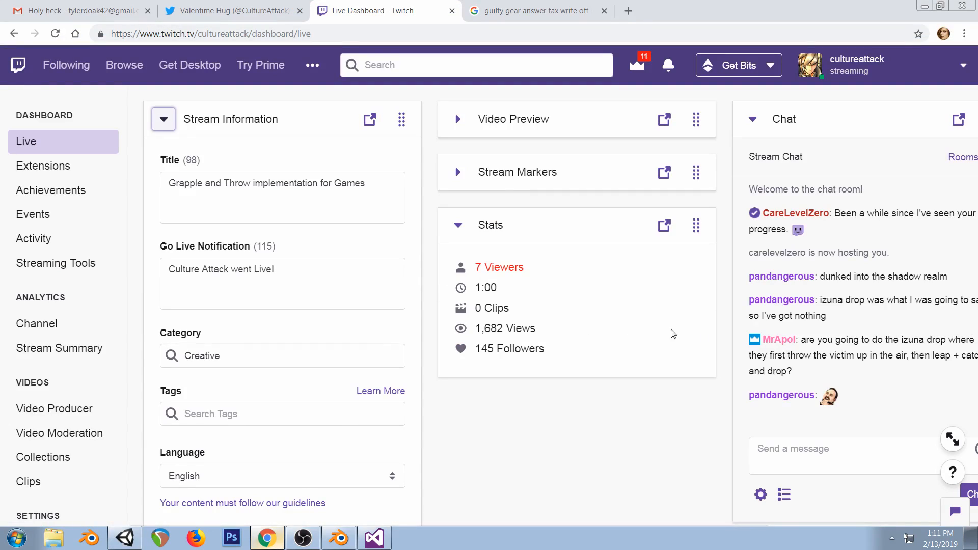
left_click(270, 540)
left_click(270, 539)
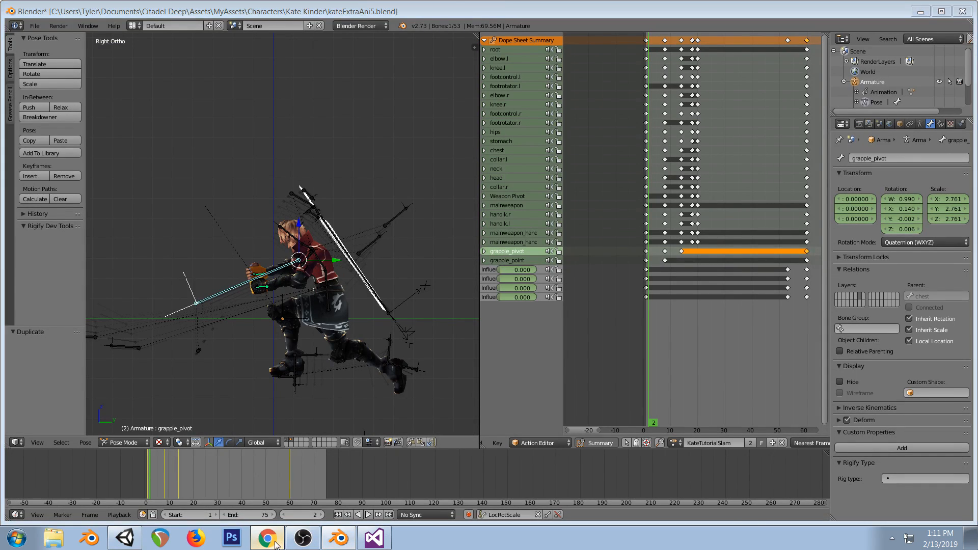
Return to Unity and play-test the edited slam in the running game
left_click(125, 537)
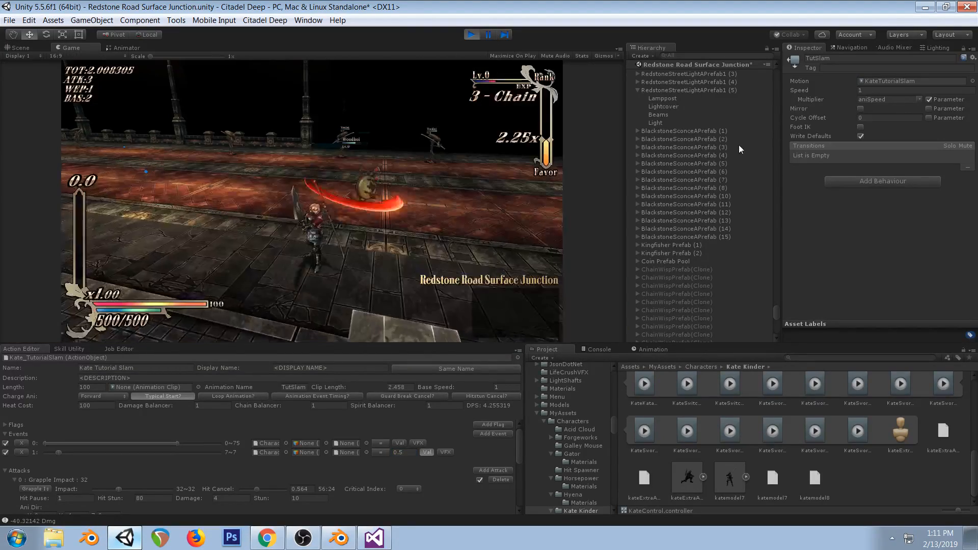
left_click(738, 145)
left_click(463, 222)
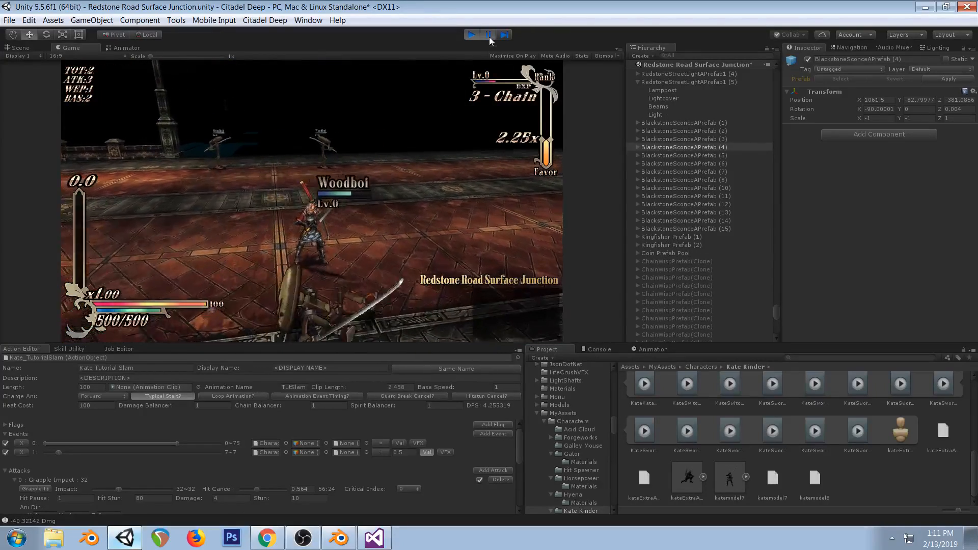
Pause the game and add event 2 to the slam action with the Character_Script_VelocityY script
left_click(489, 37)
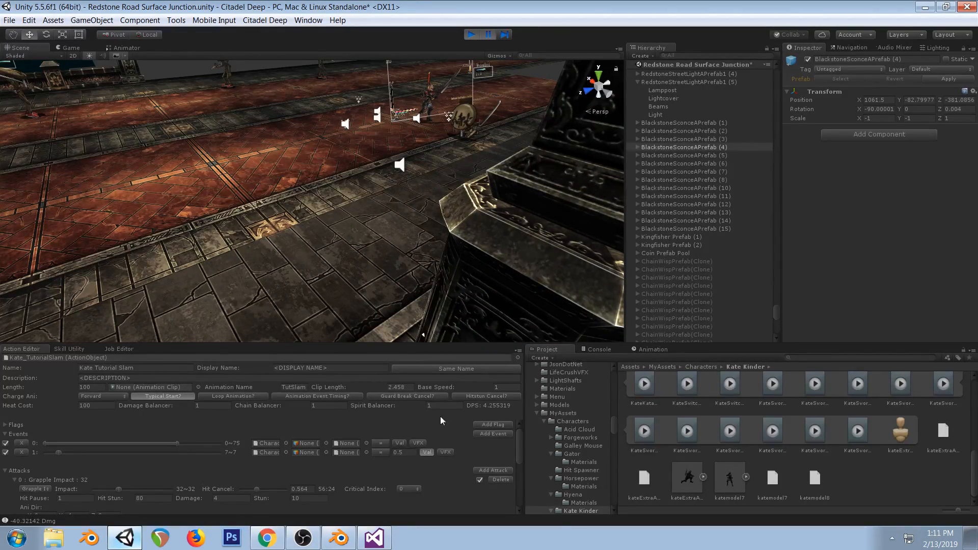
left_click(491, 434)
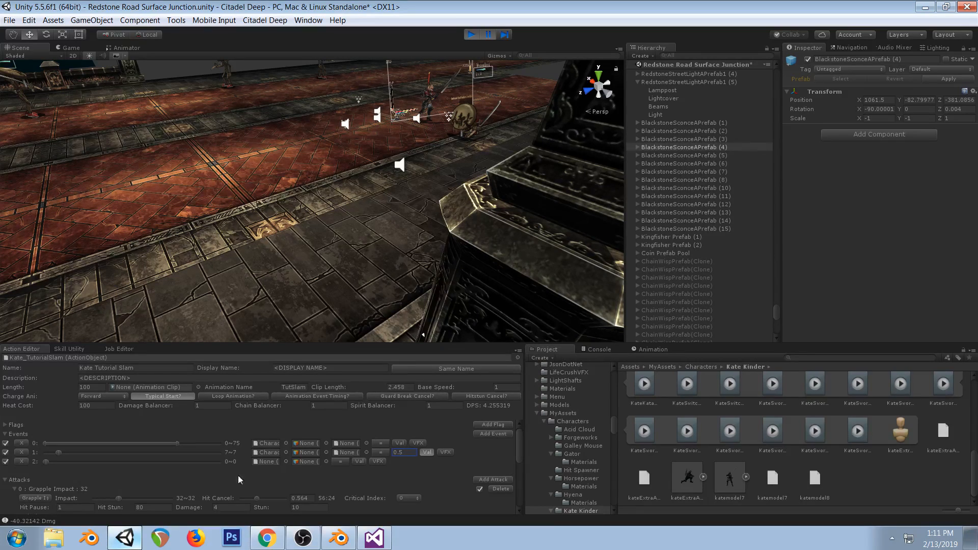
left_click(286, 461)
type("vel")
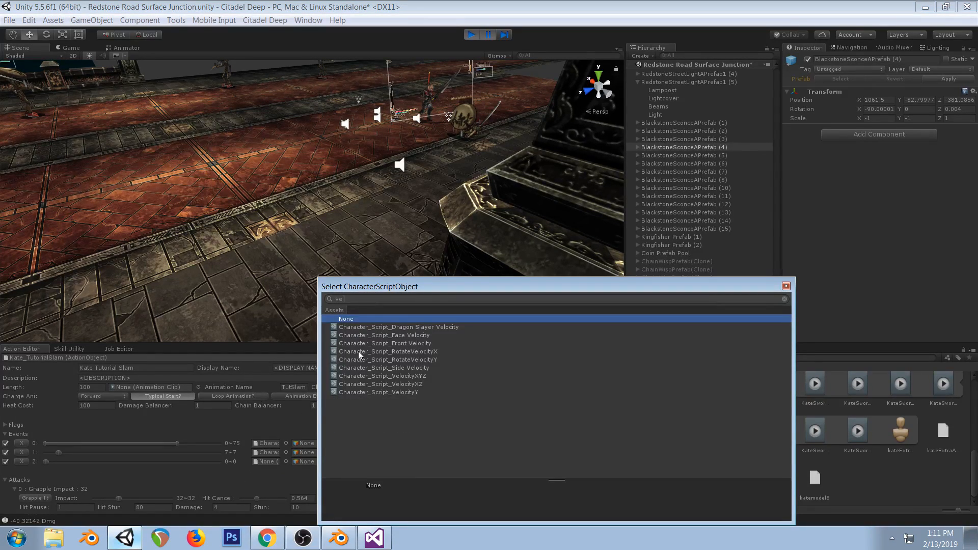
double_click(405, 394)
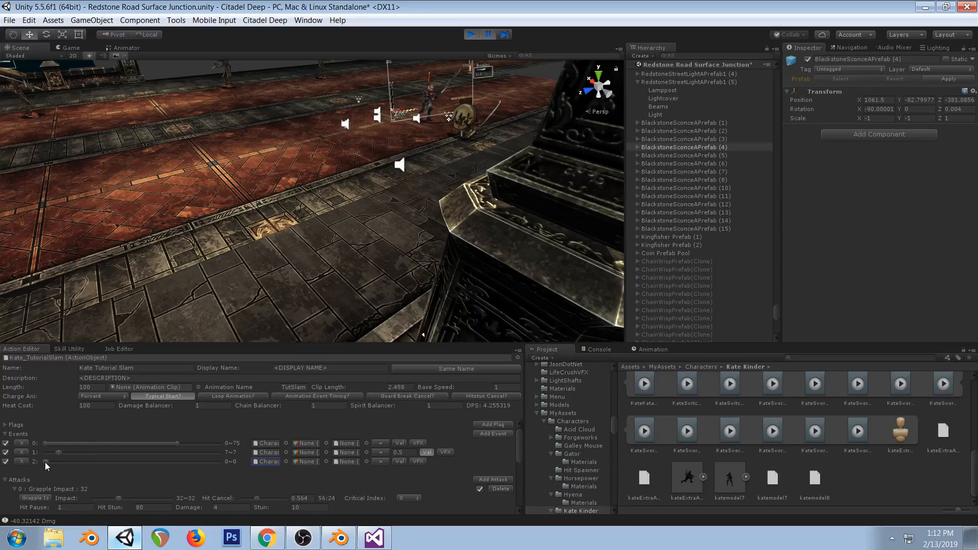
Set event 2 to run over frames 18–20 with a value of -0.5
mouse_move(47, 461)
left_mouse_down()
mouse_move(80, 461)
mouse_move(67, 464)
left_mouse_up()
left_click(412, 462)
left_click(405, 460)
key("Return")
Add event 3 with the Character_Script_Air Loop script and place it at frame 20
left_click(480, 435)
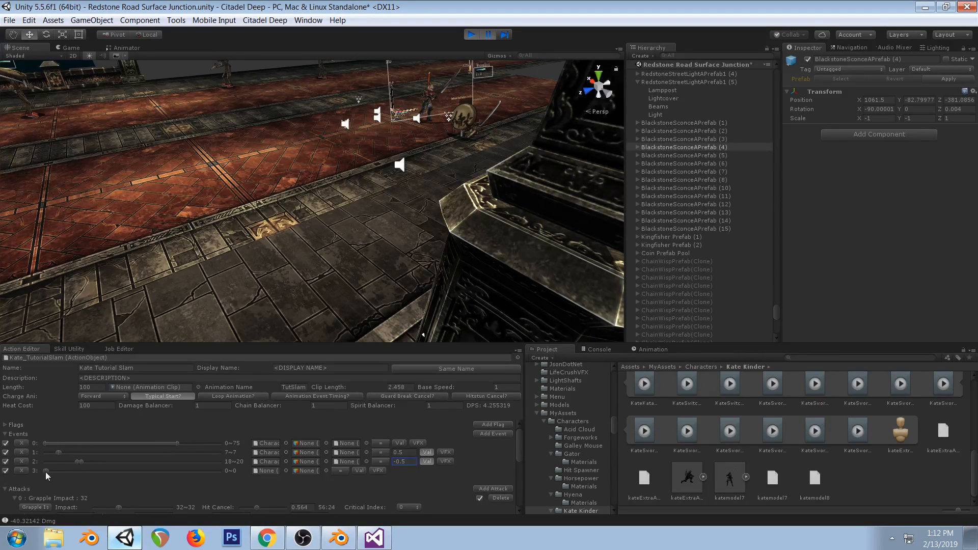
left_click(286, 470)
type("loop")
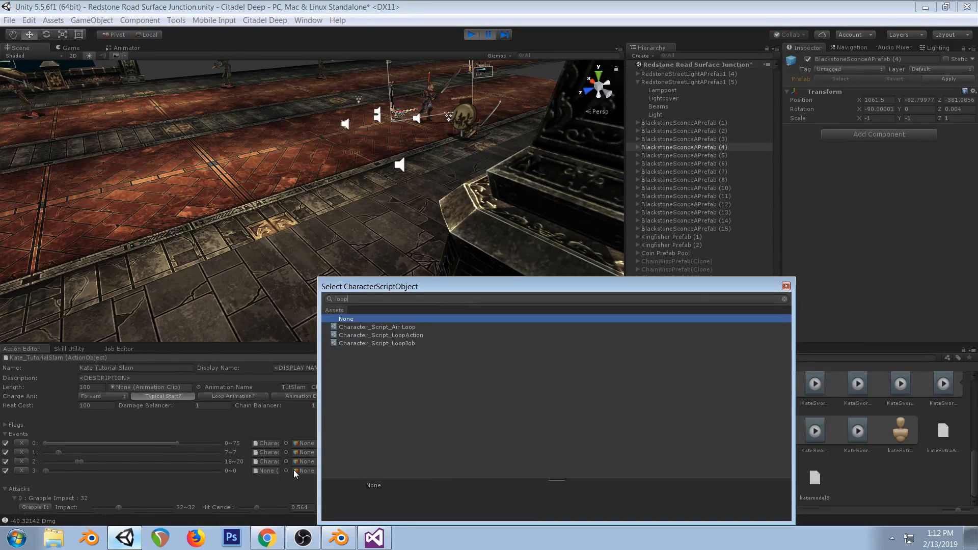
double_click(415, 327)
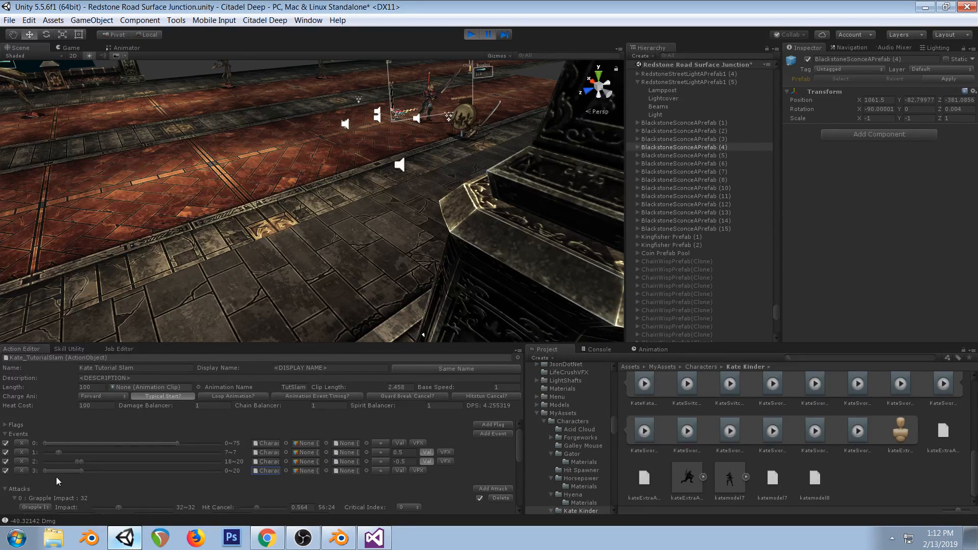
left_click_drag(44, 471, 81, 473)
Resume the game to test the slam and disable event 2, the -0.5 velocity event
left_click(487, 34)
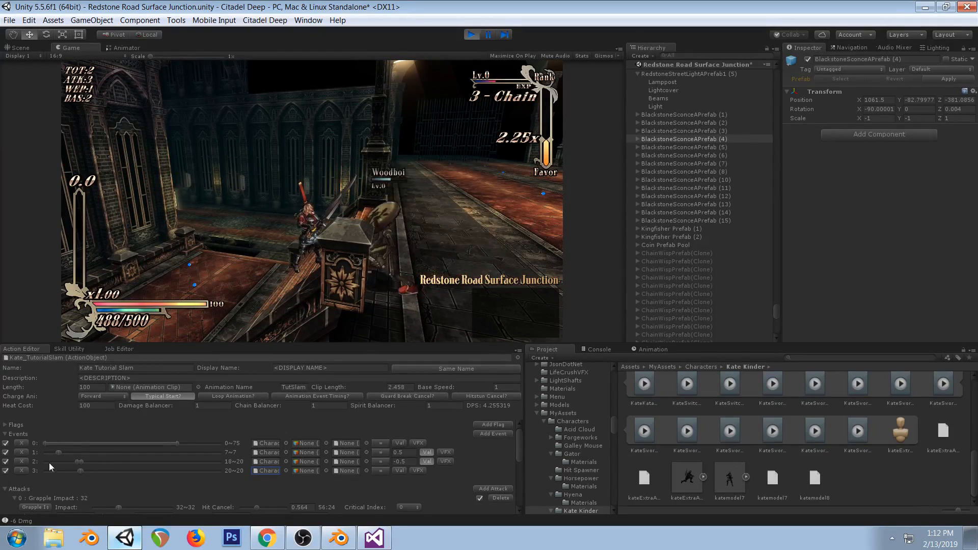
left_click(5, 461)
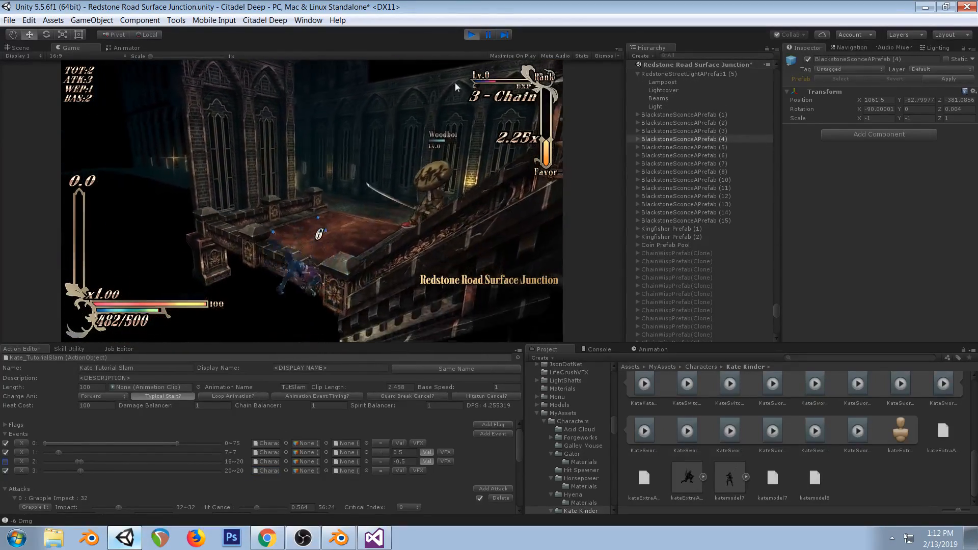
Restart play mode, test the slam without the downward velocity event, and stop the game
left_click(471, 35)
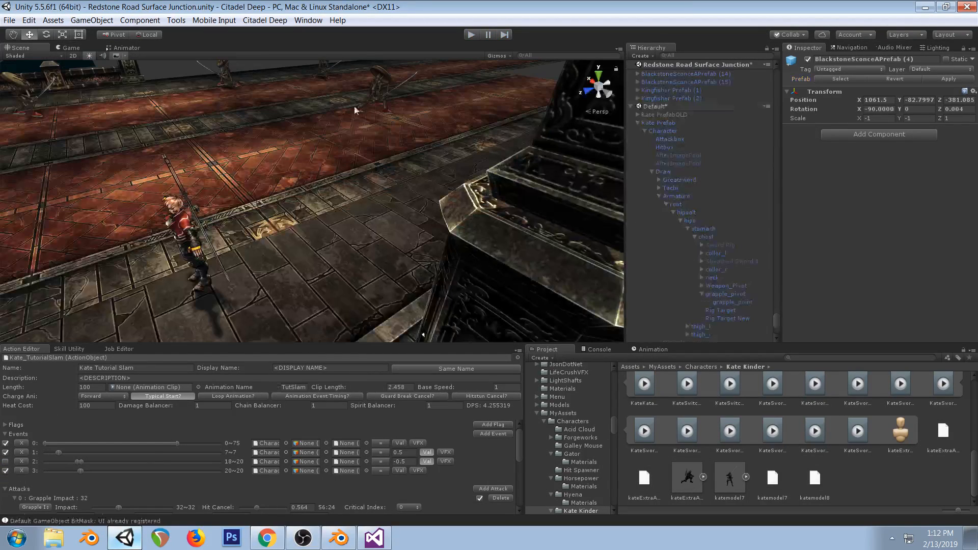
left_click(465, 36)
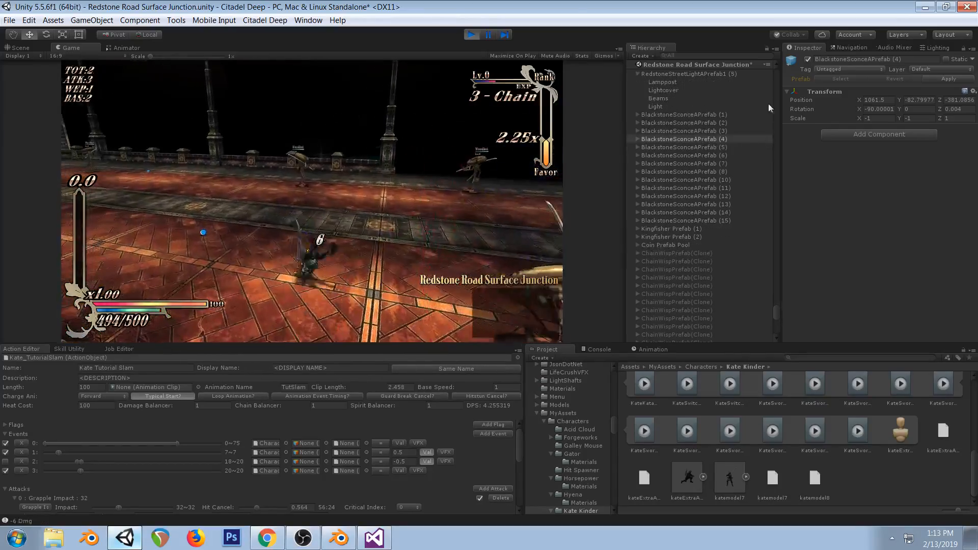
left_click(472, 34)
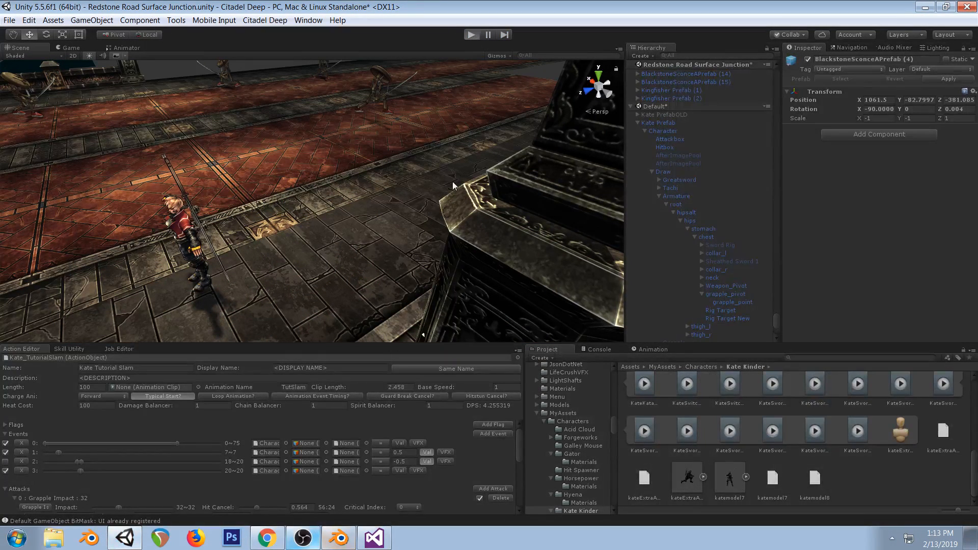
Look over the Twitch stream chat and the KateTutorialSlam animation in Blender, and return to Unity
left_click(267, 539)
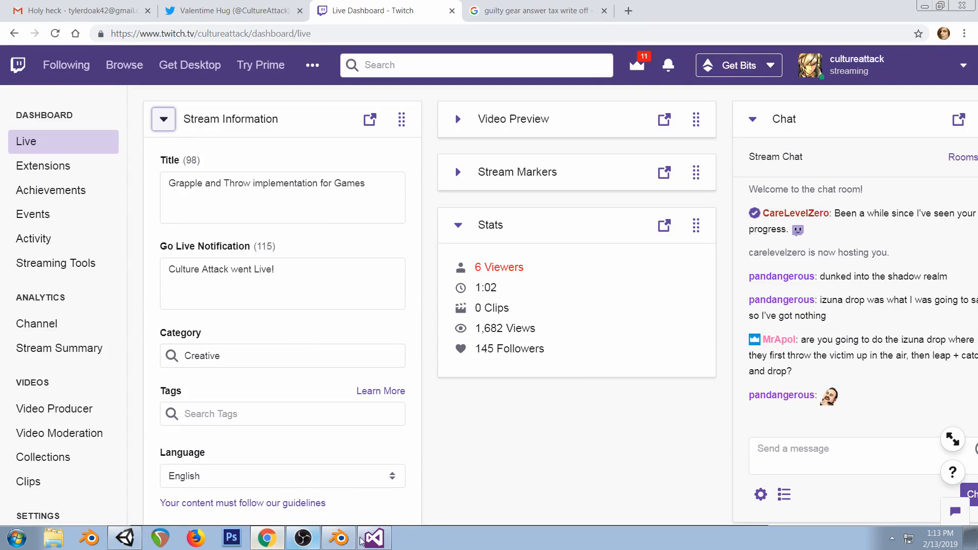
left_click(339, 538)
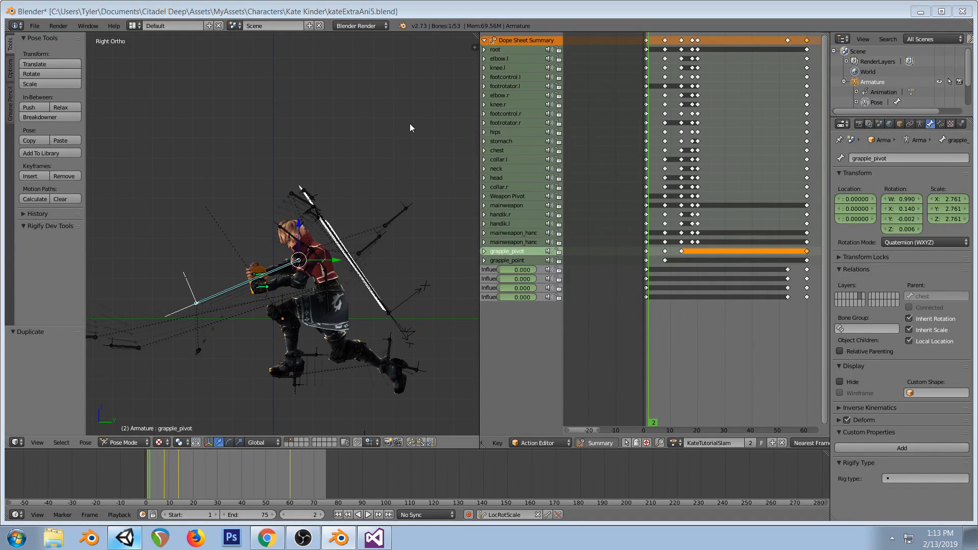
key("alt+Tab")
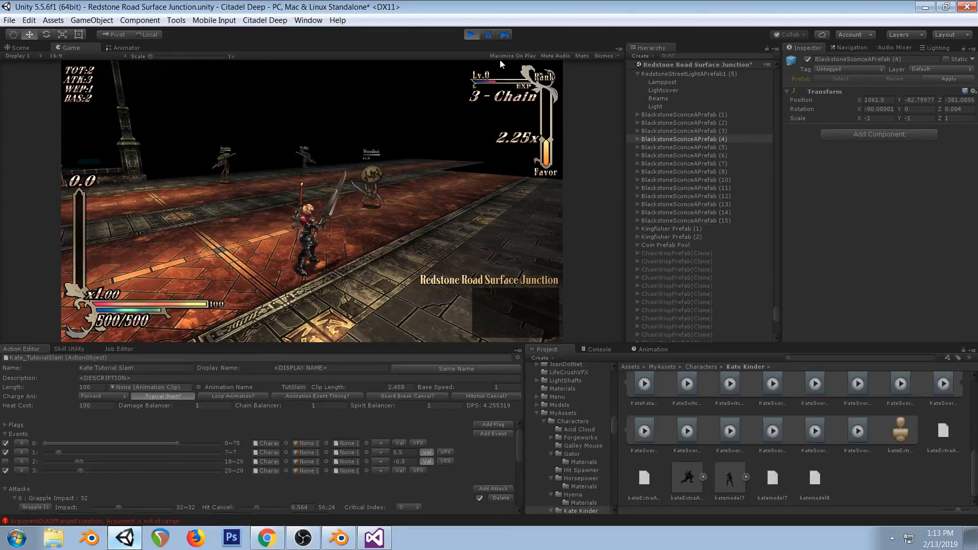
Pause the running game during the grapple and advance it frame by frame in the Game view to examine the slam's launch
left_click(489, 34)
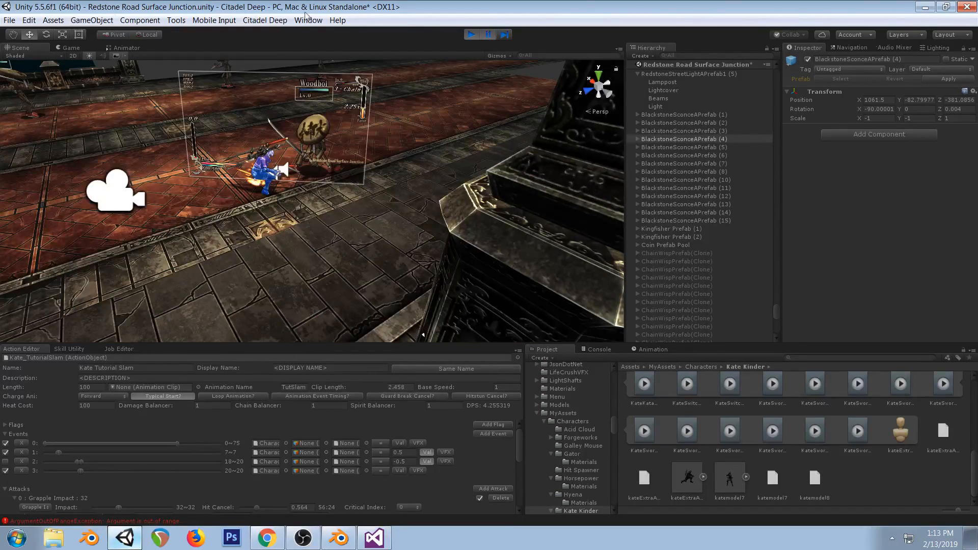
left_click(69, 46)
left_click(501, 36)
left_click(501, 36)
left_click(501, 36)
left_click(501, 35)
left_click(501, 35)
left_click(501, 36)
left_click(504, 35)
left_click(504, 34)
left_click(504, 34)
left_click(504, 35)
left_click(504, 34)
left_click(504, 35)
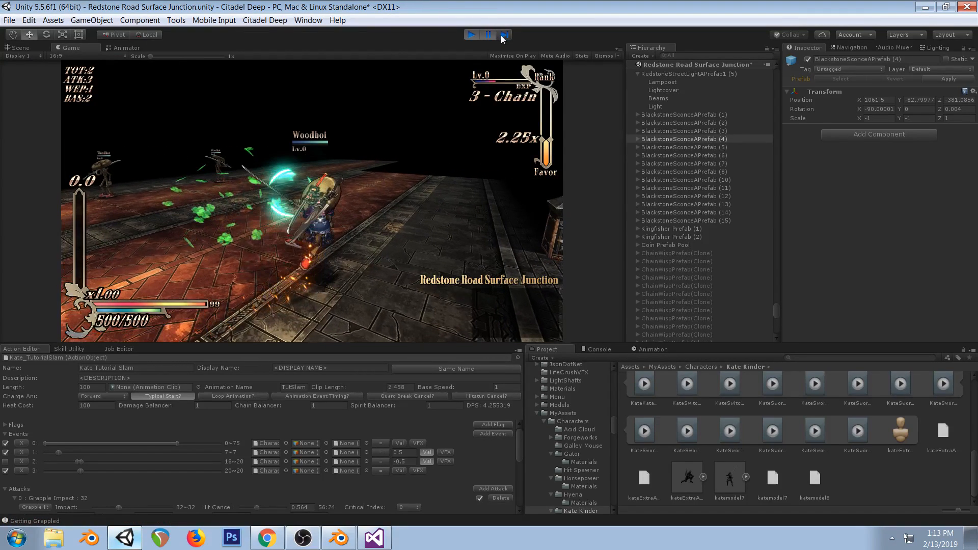
left_click(504, 35)
left_click(504, 35)
left_click(504, 35)
left_click(504, 35)
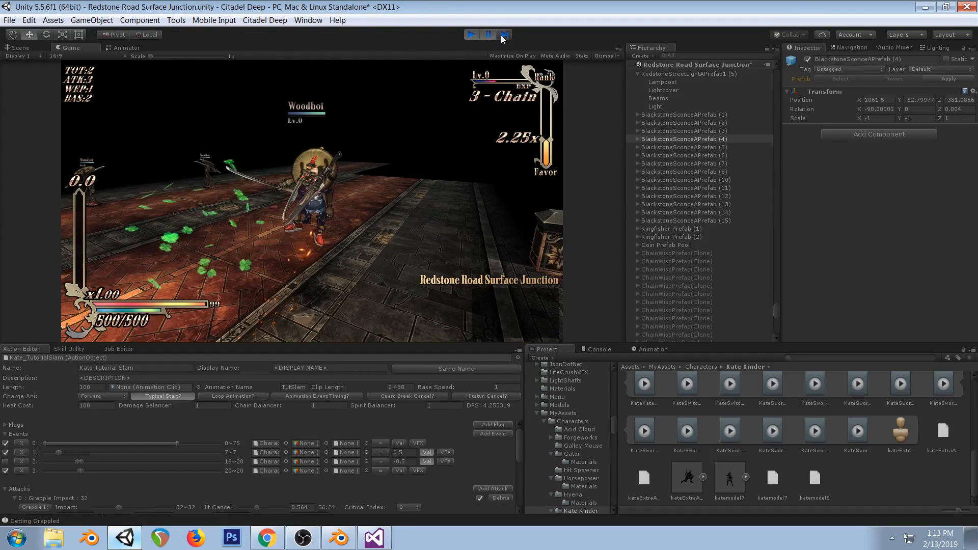
left_click(504, 35)
left_click(503, 39)
left_click(503, 39)
left_click(504, 39)
left_click(504, 39)
left_click(504, 39)
left_click(504, 39)
left_click(504, 39)
left_click(503, 39)
left_click(503, 39)
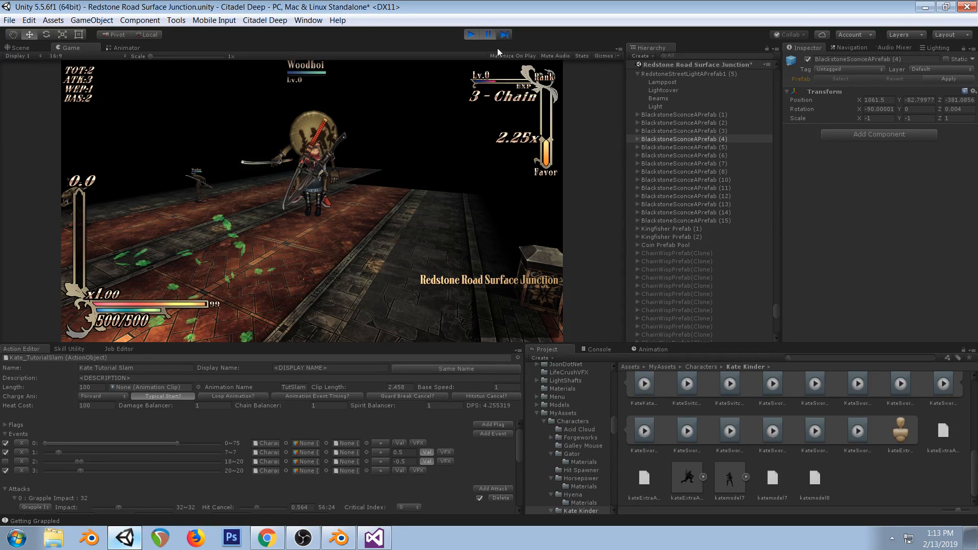
left_click(504, 35)
Examine the grappled enemy and Kate from the side in the Scene view while advancing the paused slam frame by frame
left_click(23, 47)
middle_click_drag(410, 148, 382, 242)
left_click_drag(383, 241, 280, 184, "alt")
middle_click_drag(515, 244, 386, 206)
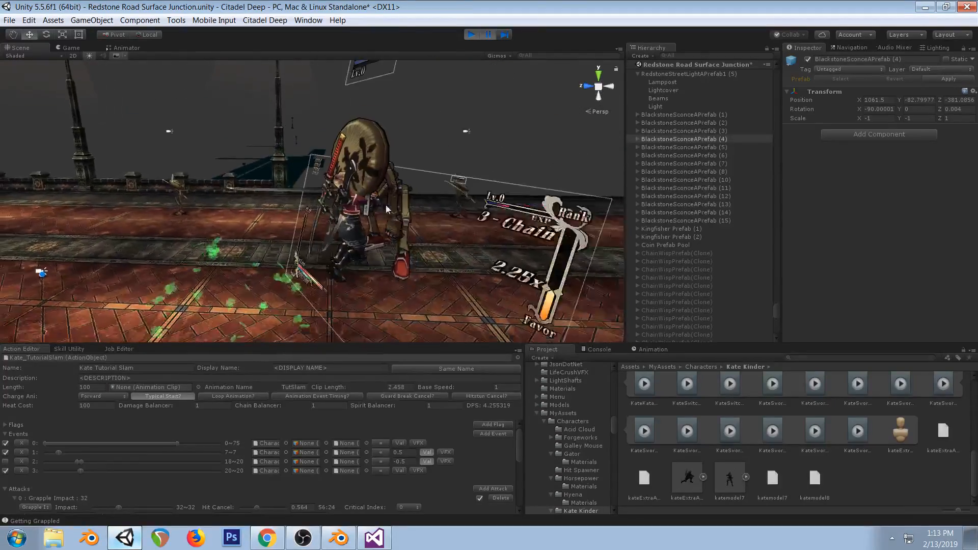
left_click_drag(386, 206, 260, 196, "alt")
middle_click_drag(477, 235, 405, 201)
scroll(439, 225, "down", 3)
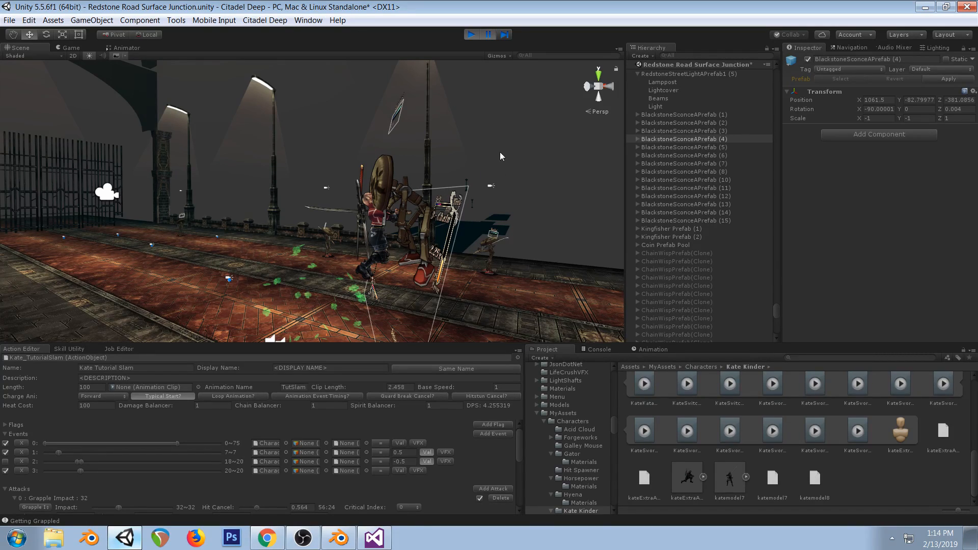
left_click(506, 34)
left_click(505, 36)
left_click(505, 36)
left_click(506, 36)
left_click(506, 36)
left_click(506, 36)
left_click(506, 36)
left_click(505, 36)
left_click(505, 36)
left_click(505, 36)
left_click(505, 36)
left_click(505, 36)
left_click(505, 36)
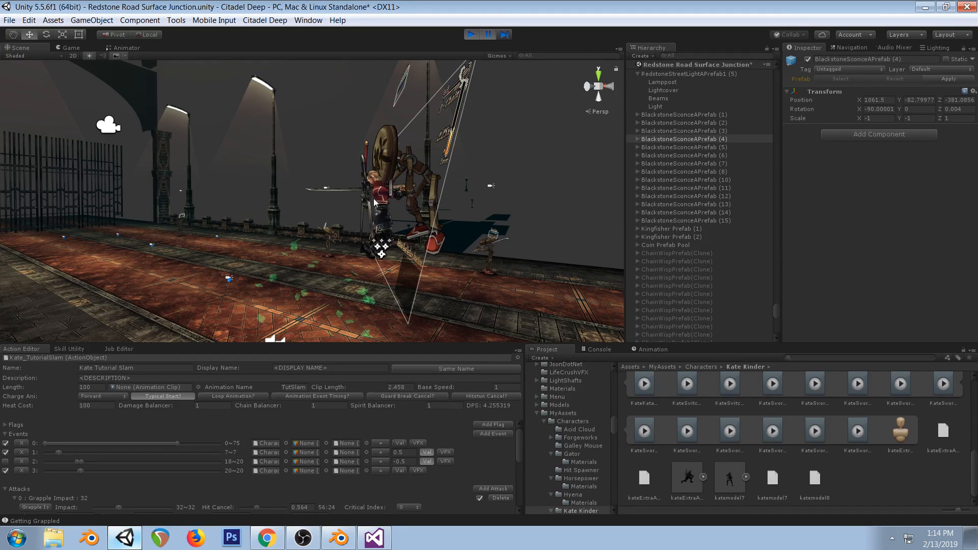
left_click_drag(382, 177, 430, 212, "alt")
middle_click_drag(257, 145, 313, 216)
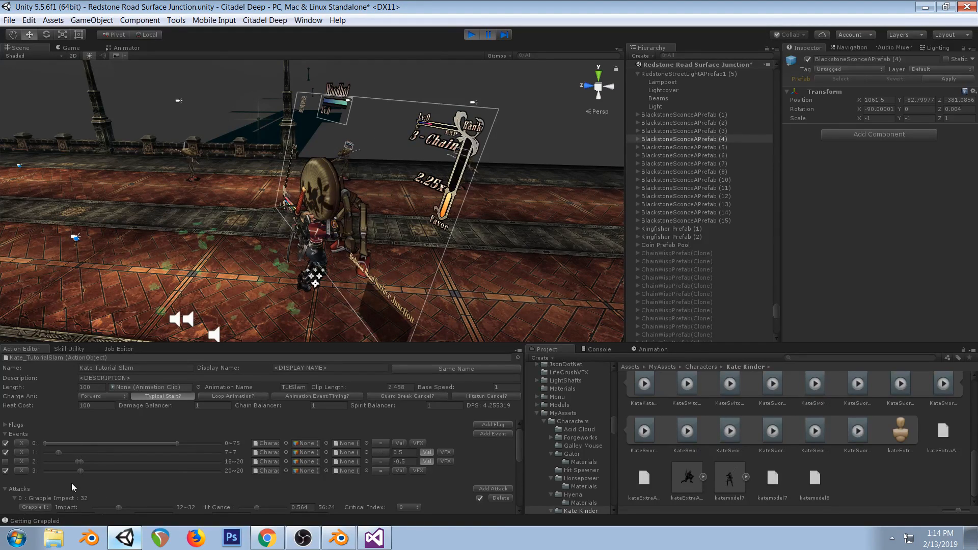
Move event 3, the Air Loop event, to frame 25 and resume the game to test the slam
left_click(488, 35)
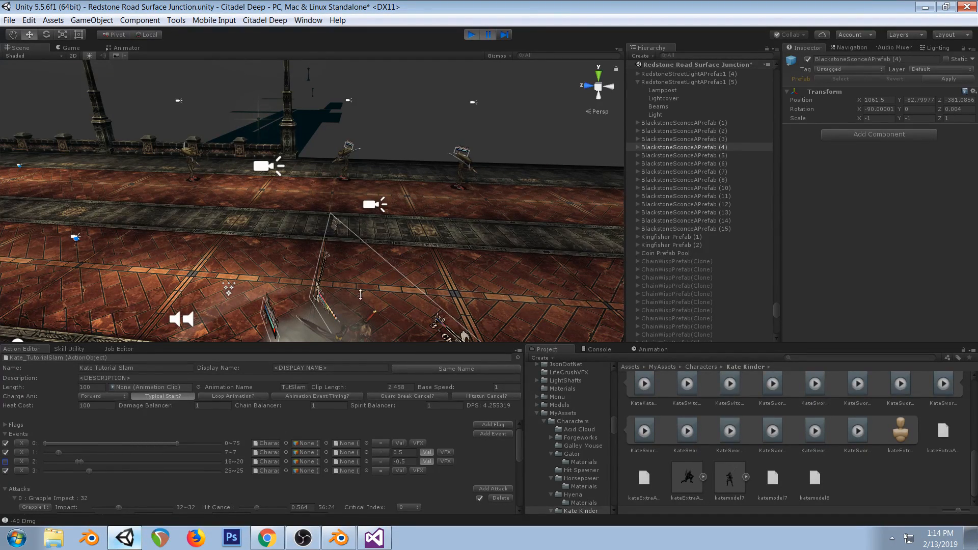
left_click(489, 35)
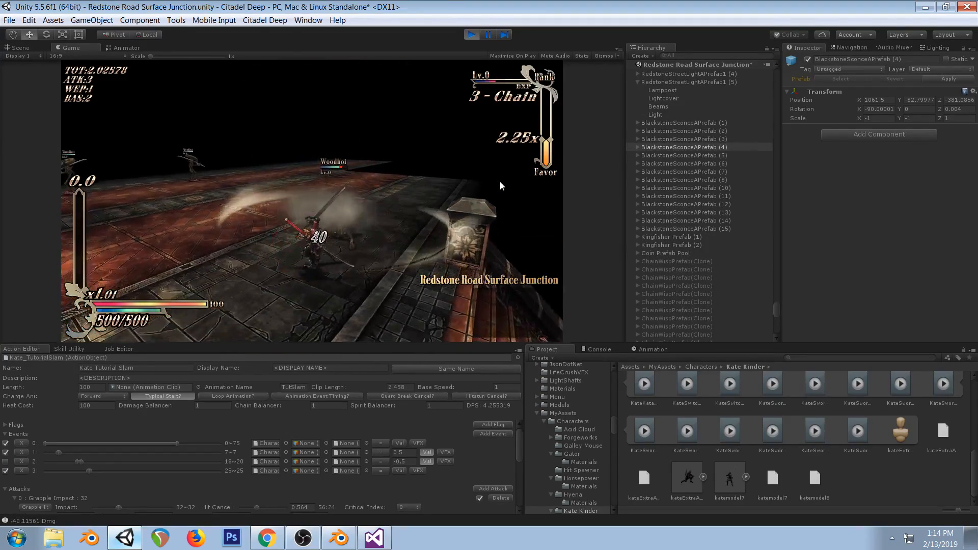
Move event 3 to frame 30, set event 1's value to 0.7, and test the slam in the running game
left_click(486, 35)
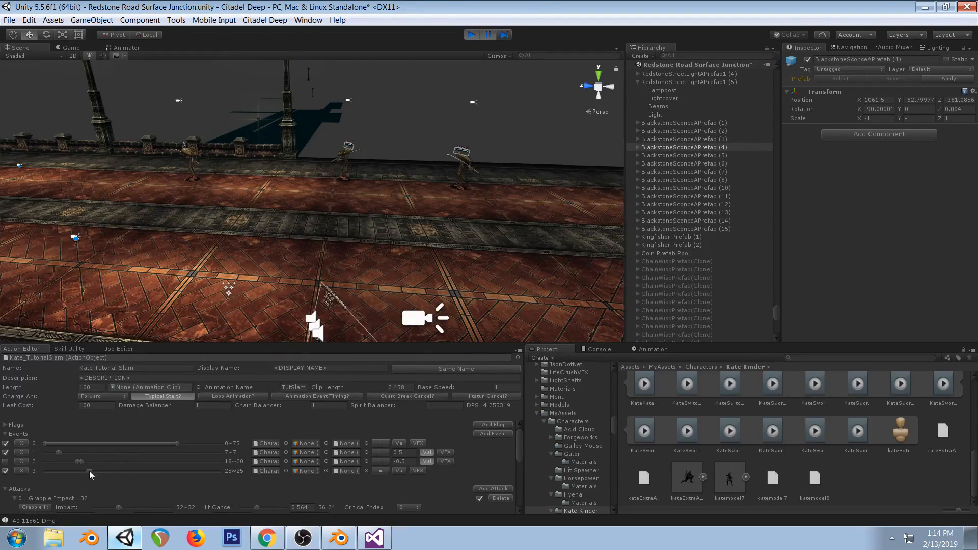
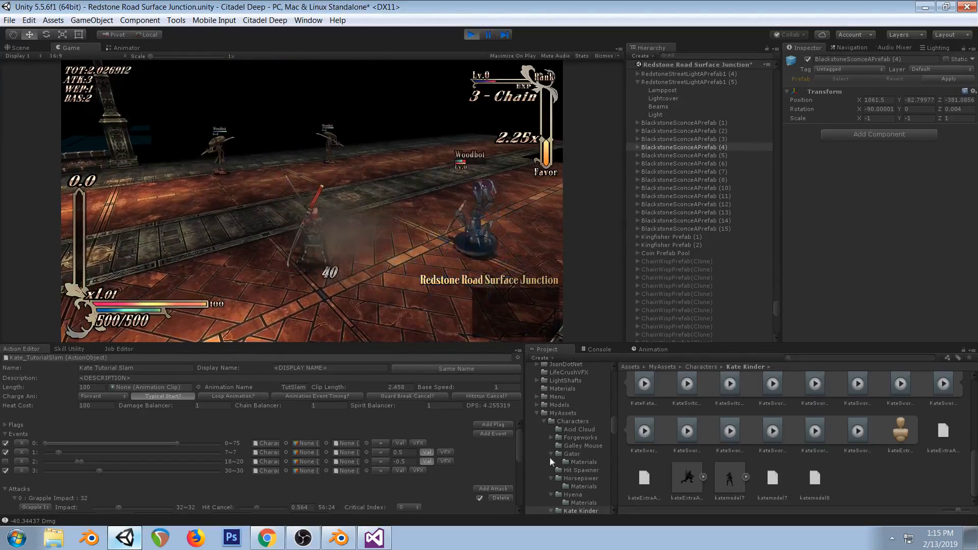
left_click(400, 451)
type("0.7")
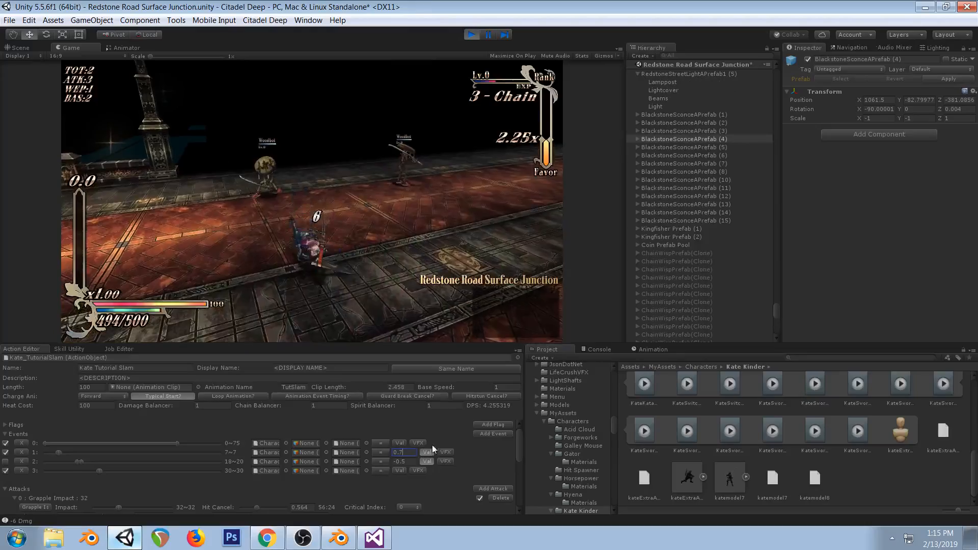
left_click(433, 266)
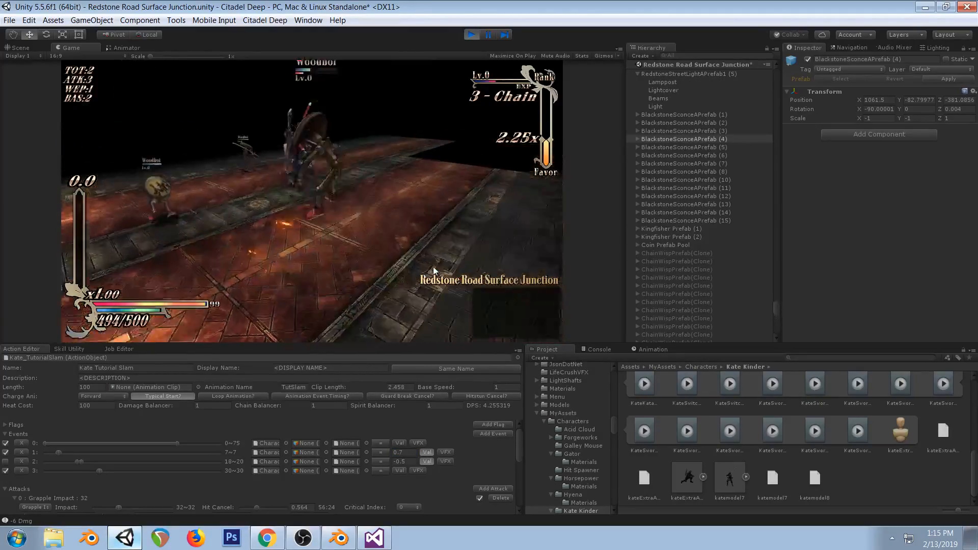
Set event 1's value to 1 and enable event 2 across frames 15 to 30, testing the slam in the game
left_click(472, 35)
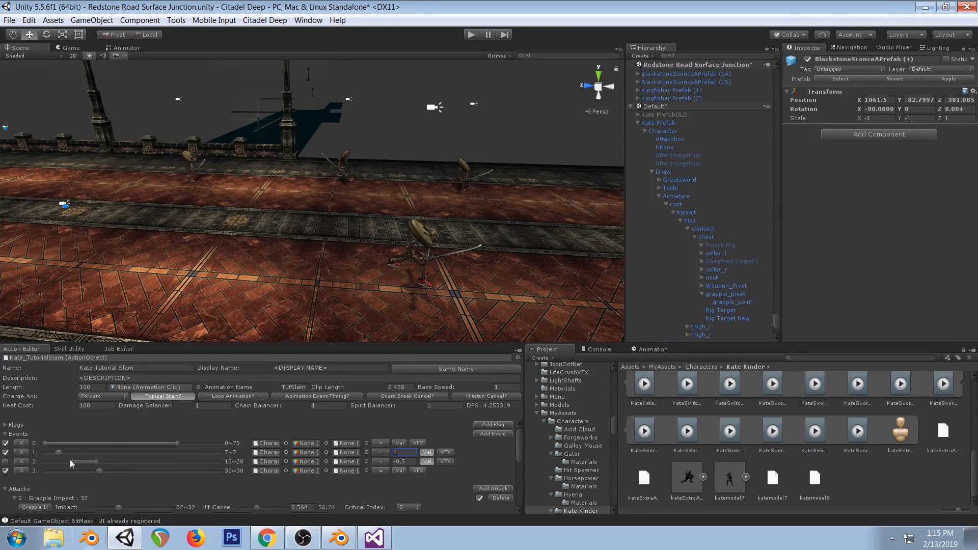
left_click(471, 35)
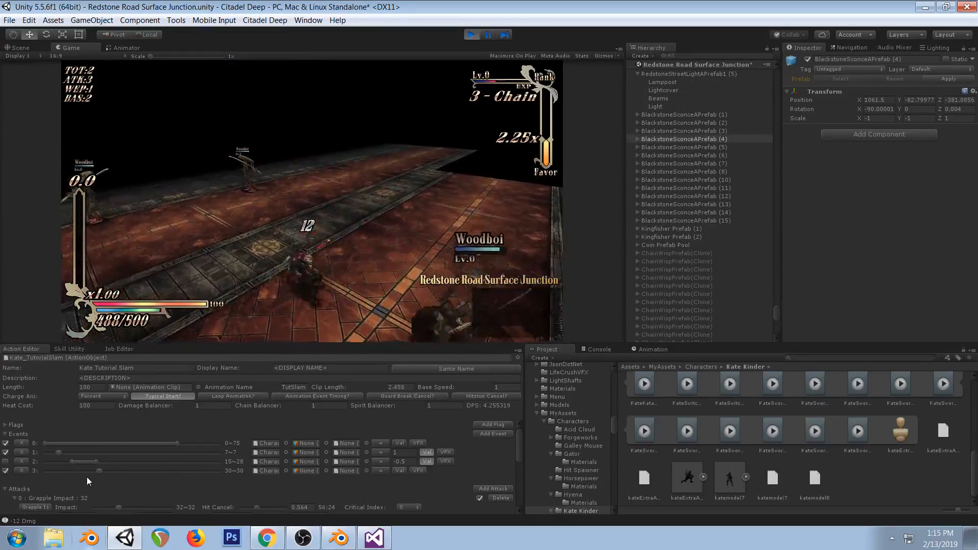
left_click_drag(95, 460, 98, 460)
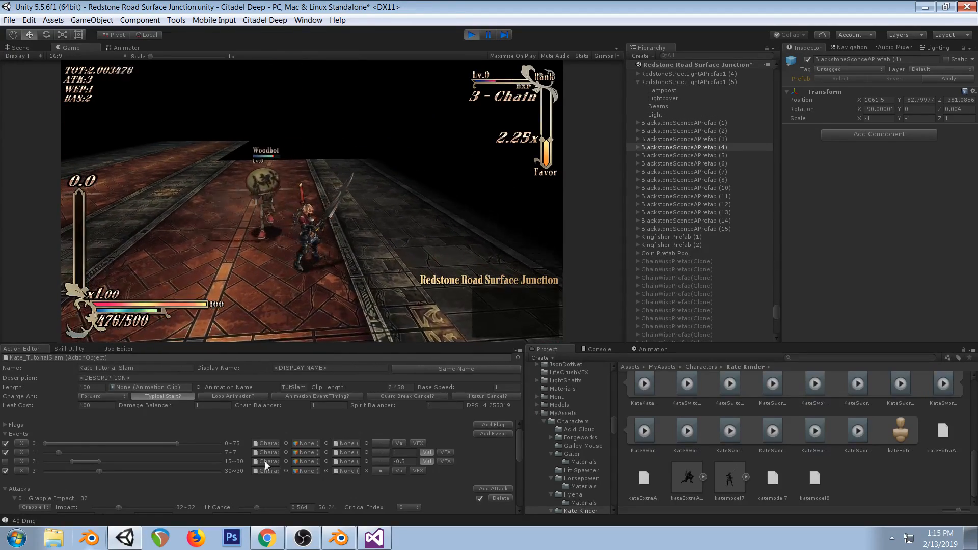
left_click(6, 461)
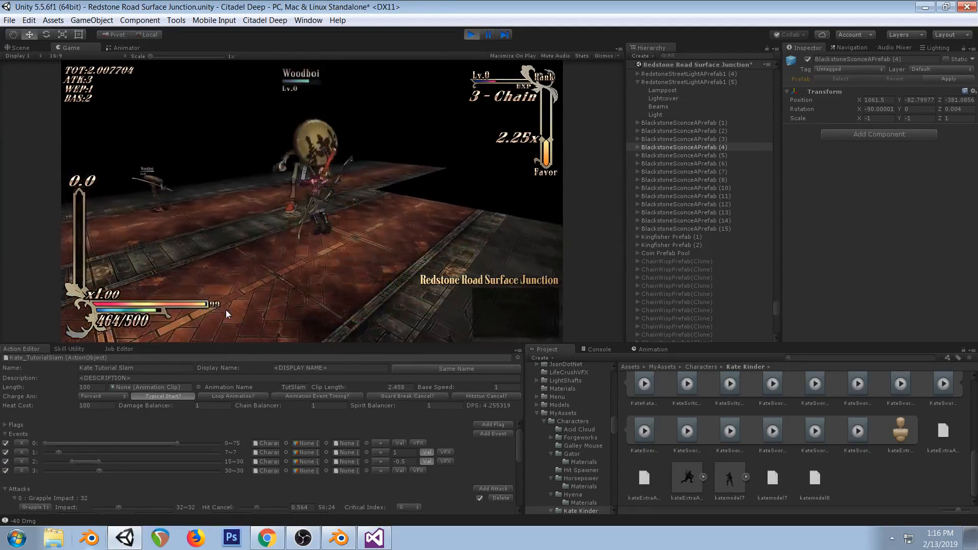
Start event 2 at frame 22 and change it to an additive value of -0.2, testing the slam
left_click_drag(73, 460, 77, 463)
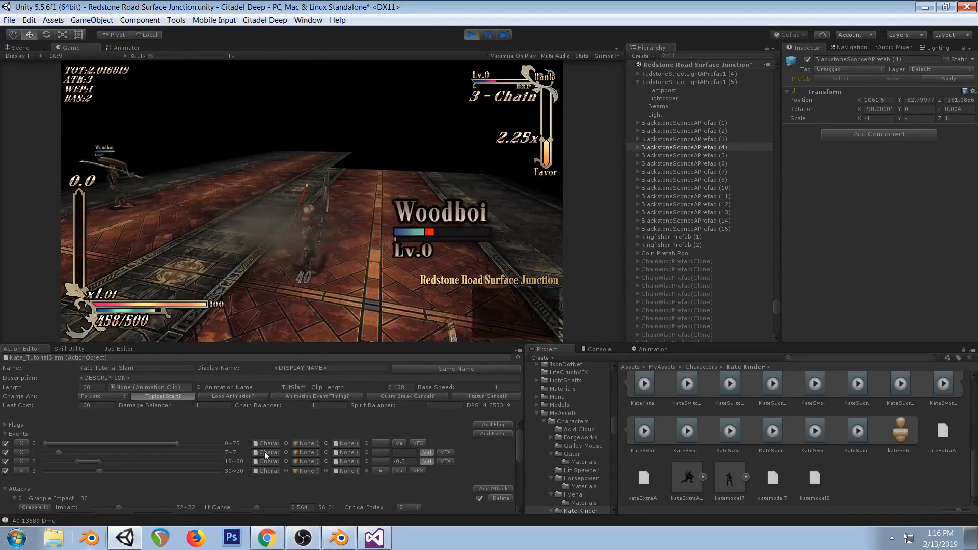
left_click_drag(74, 464, 84, 463)
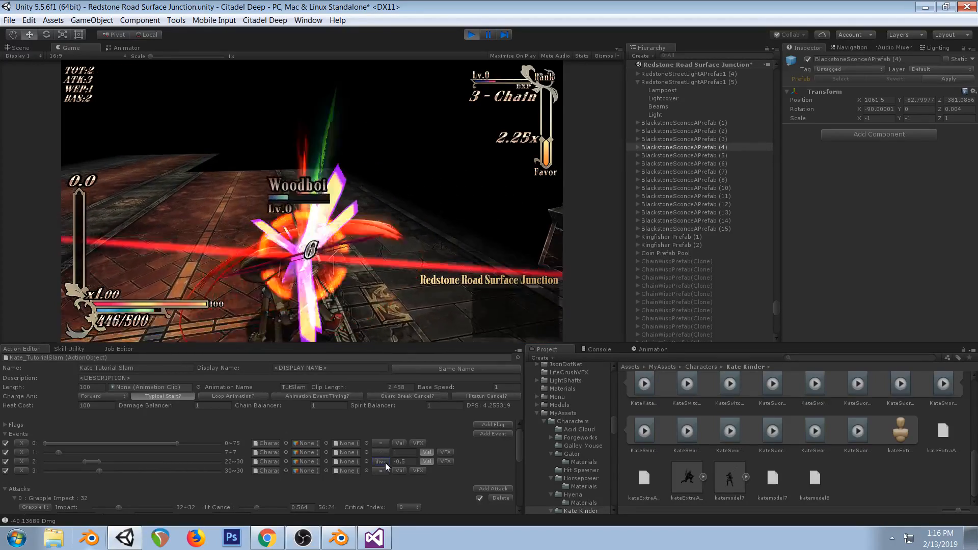
left_click(380, 462)
left_click(390, 410)
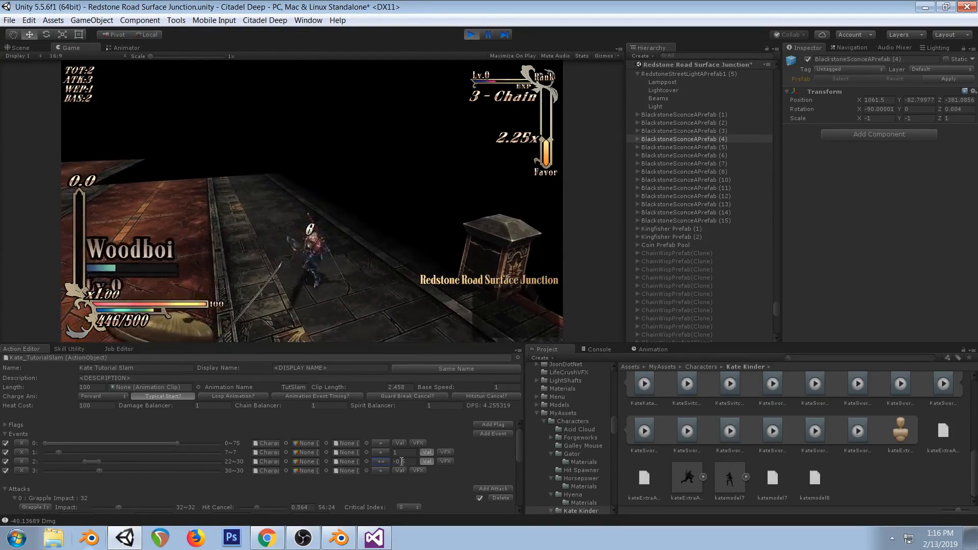
left_click(405, 461)
type("-0.2")
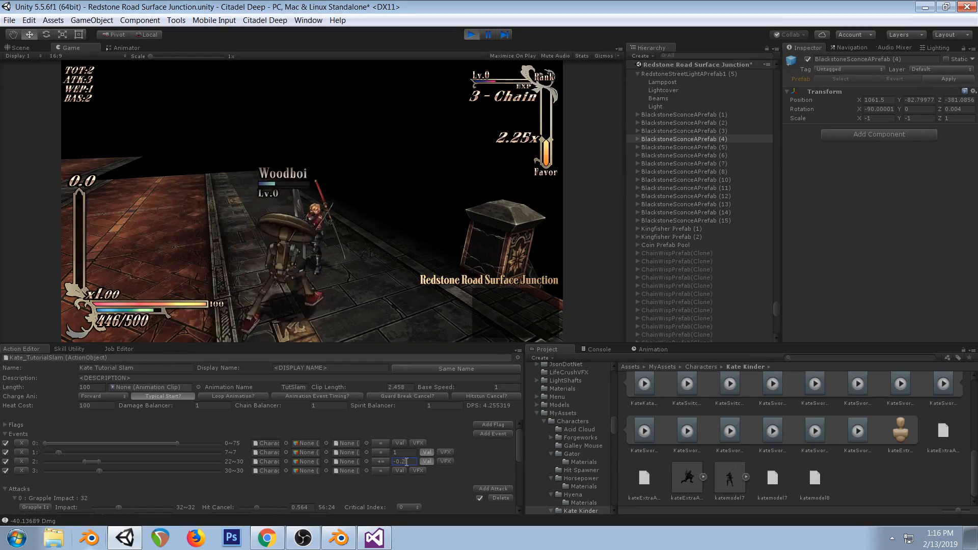
left_click(396, 292)
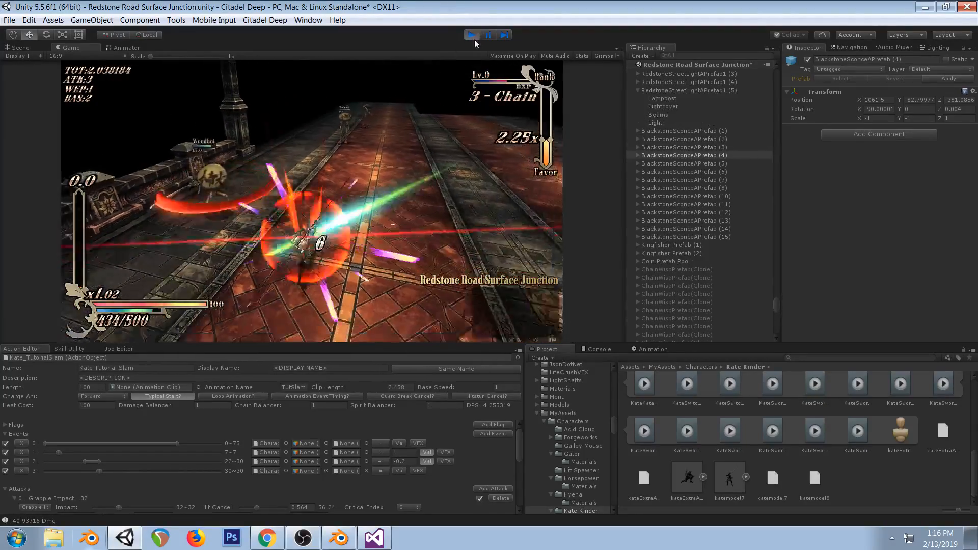
Stop the game, switch event 1's operator to additive, and run the game again
key("ctrl+p")
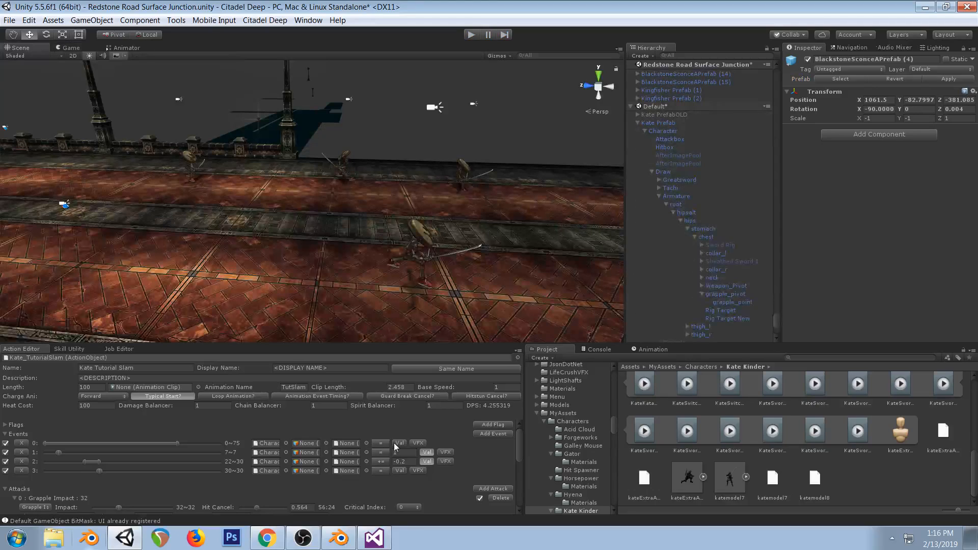
left_click(382, 454)
left_click(396, 477)
left_click(264, 543)
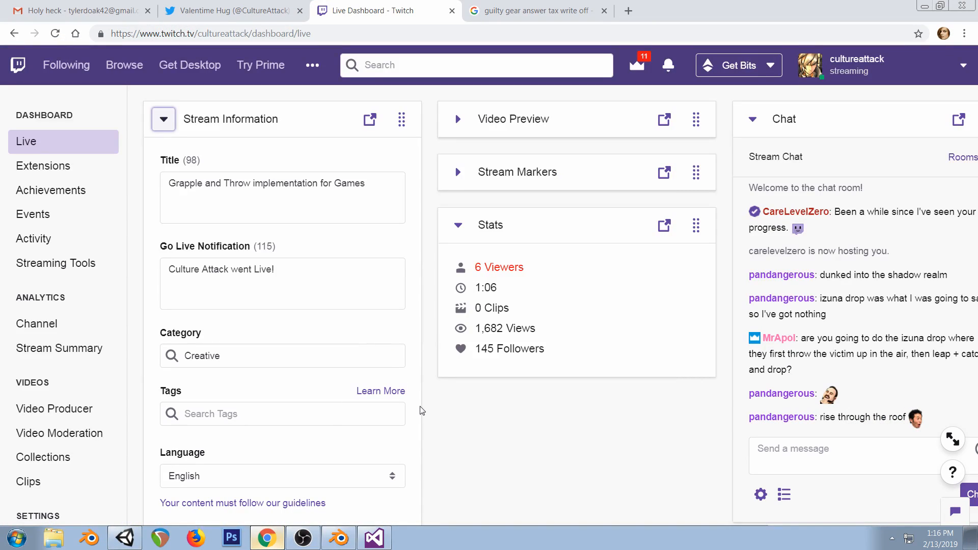
left_click(264, 541)
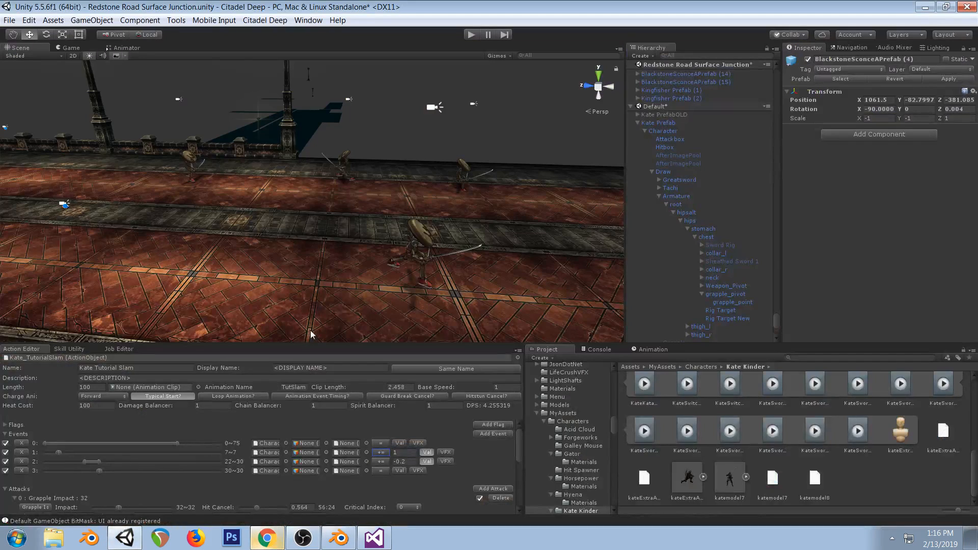
left_click(469, 36)
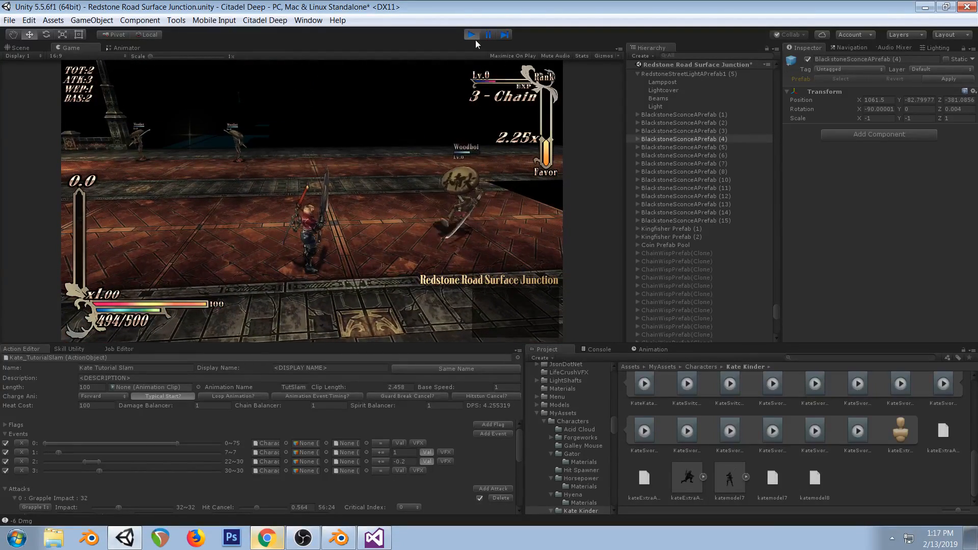
Pause the game during the grapple and advance it frame by frame in the Game view to examine the slam
left_click(487, 37)
left_click(76, 48)
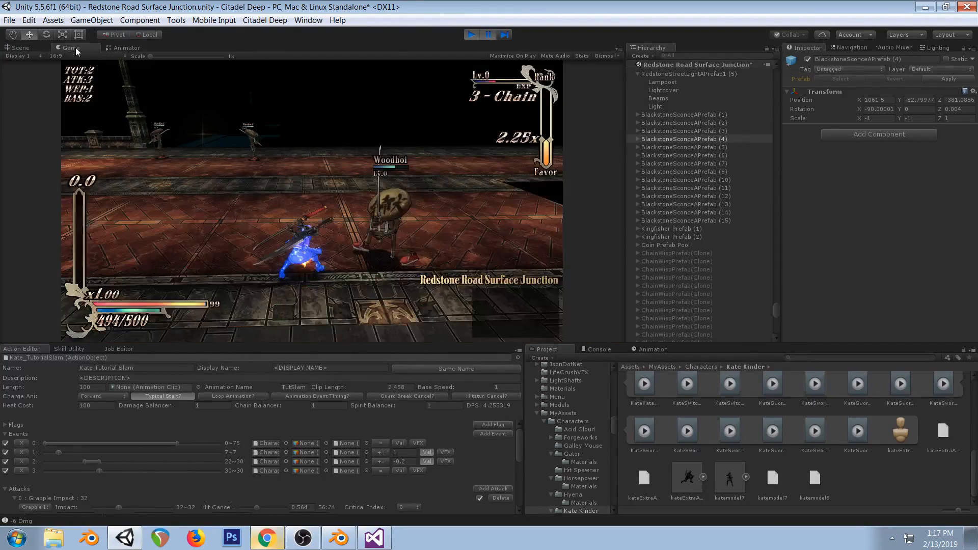
left_click(507, 37)
left_click(507, 38)
left_click(507, 37)
left_click(507, 38)
left_click(507, 37)
left_click(507, 37)
left_click(507, 38)
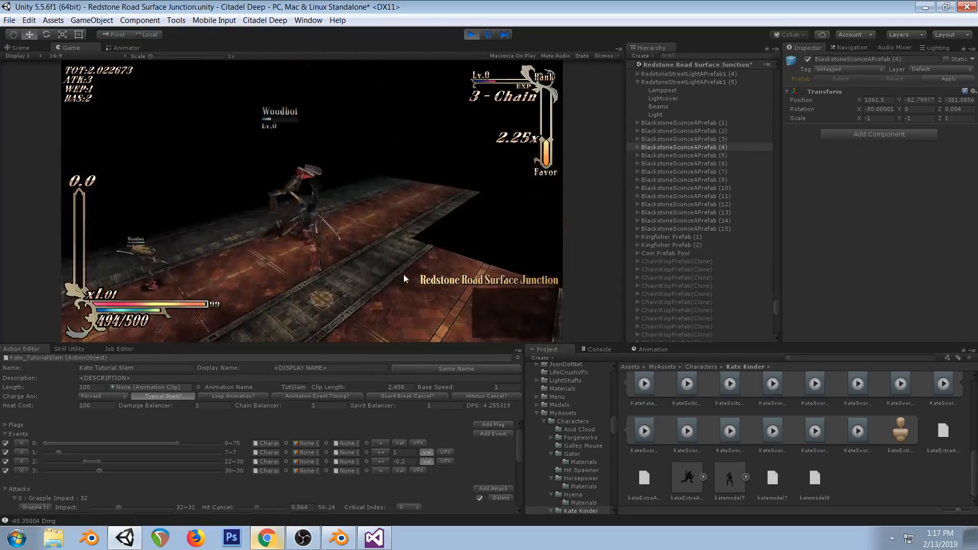
Start event 2 at frame 28, set event 1's value to 0.8, and restart the game
left_click_drag(82, 462, 87, 463)
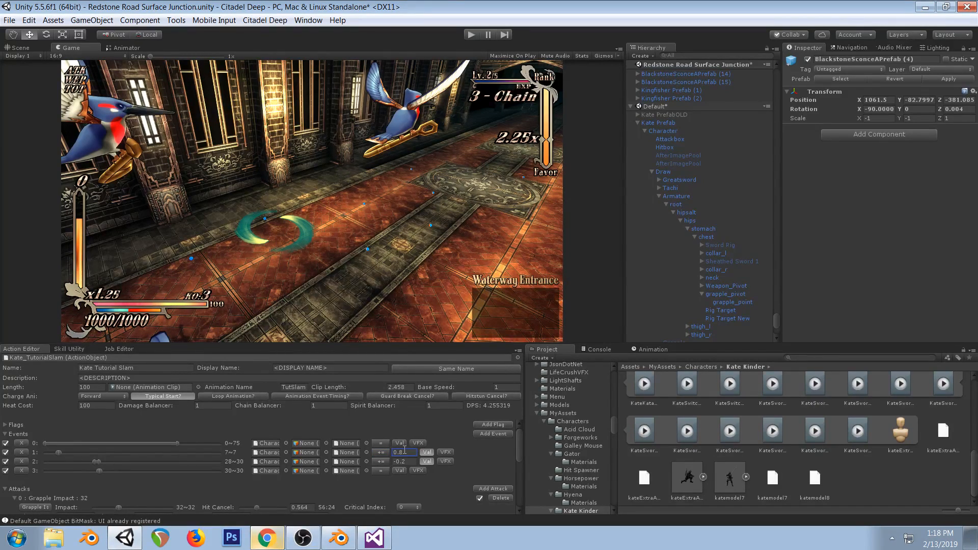
left_click(473, 34)
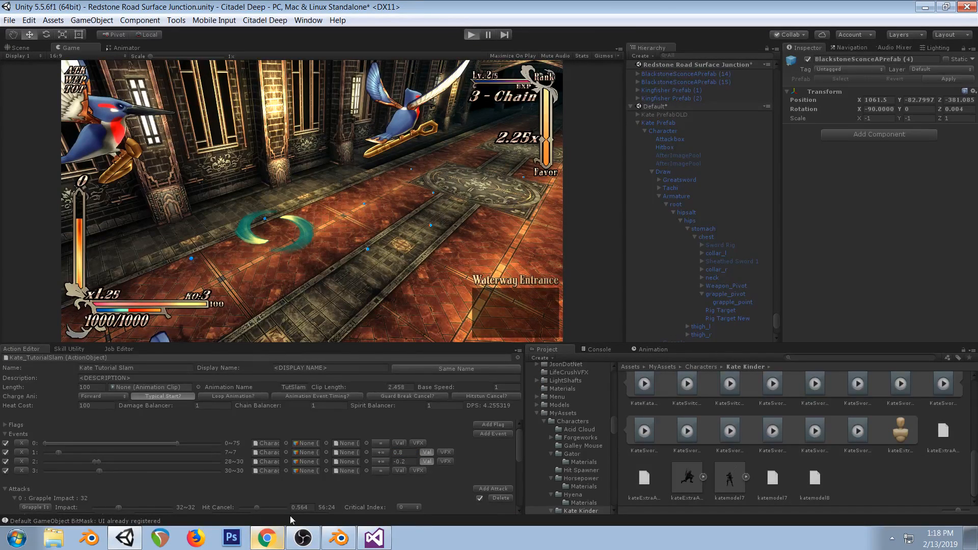
left_click(370, 545)
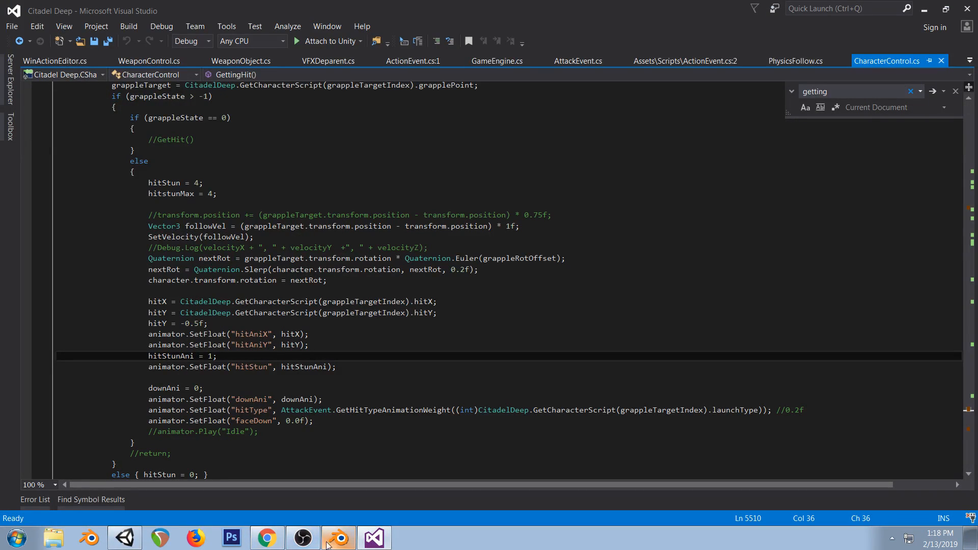
left_click(274, 543)
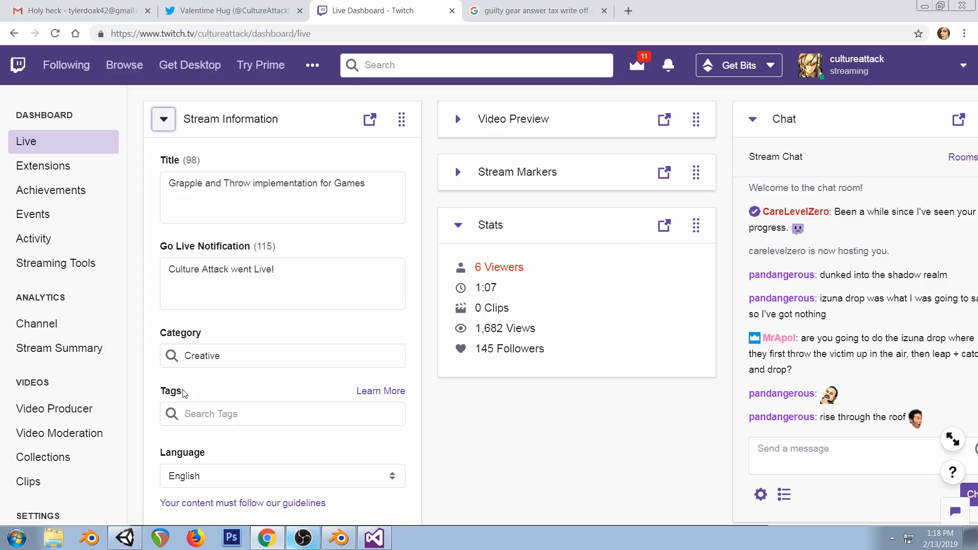
left_click(125, 538)
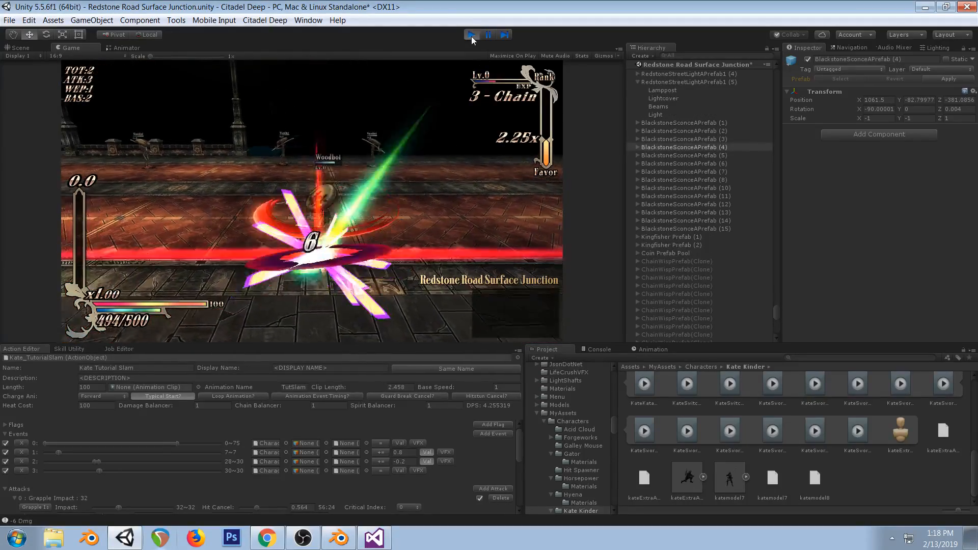
Set event 2's value to -0.1 and test the slam in the game, pausing and resuming it
left_click(405, 461)
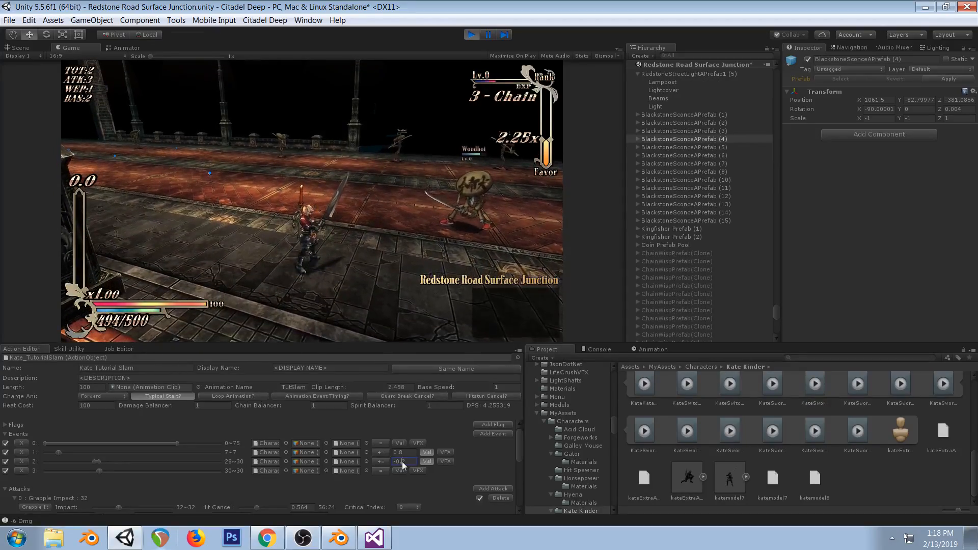
left_click(504, 285)
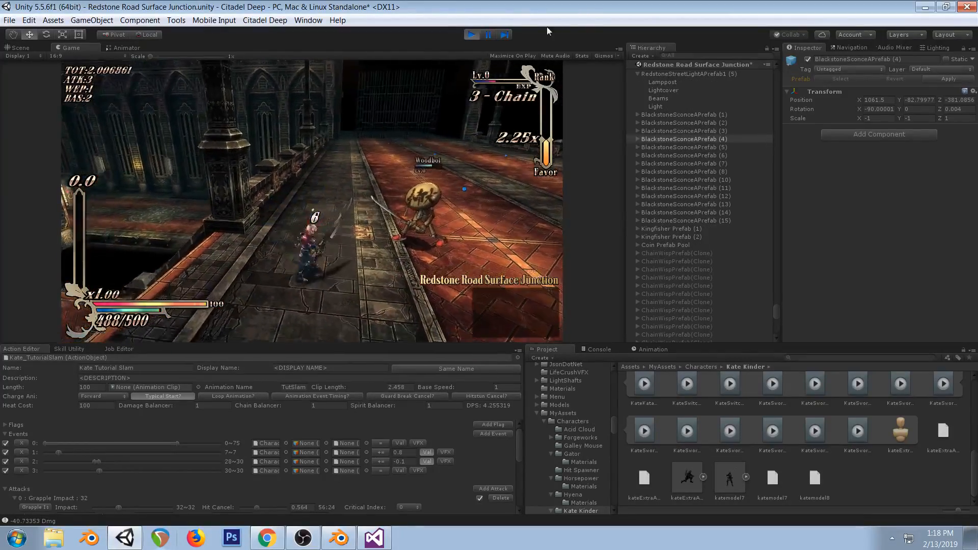
left_click(487, 35)
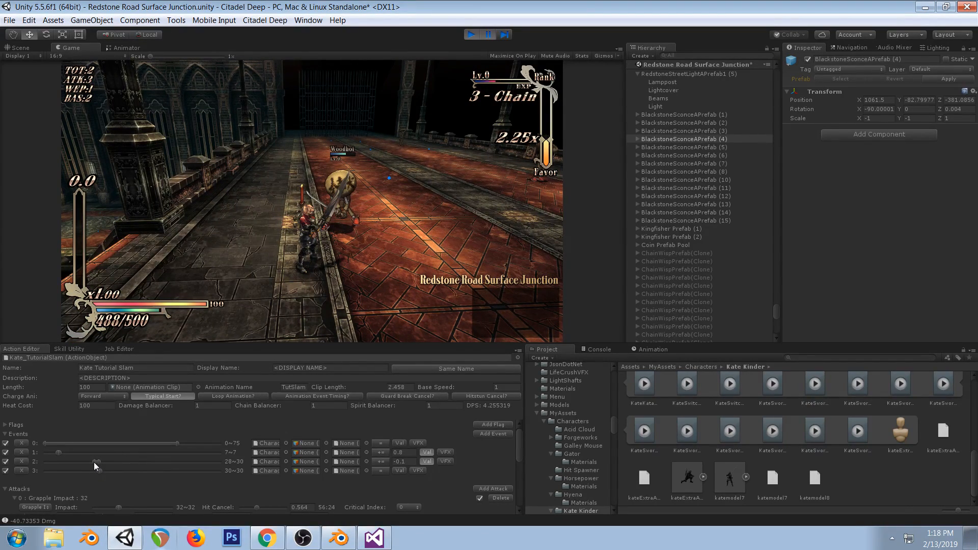
left_click(487, 36)
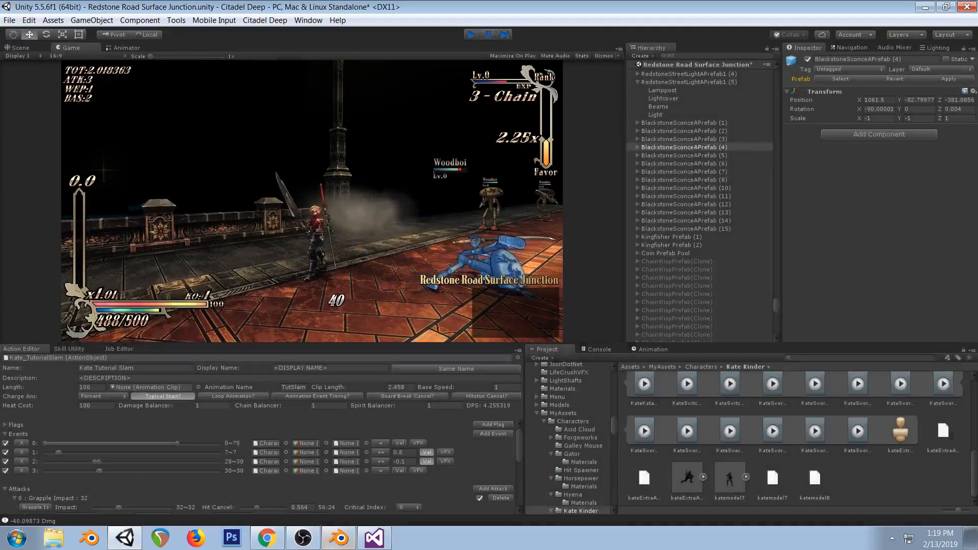
In Blender, duplicate KateTutorialSlam's frame 20 keyframes to about frame 40, save the file, and return to Unity
left_click(340, 539)
left_click(699, 41)
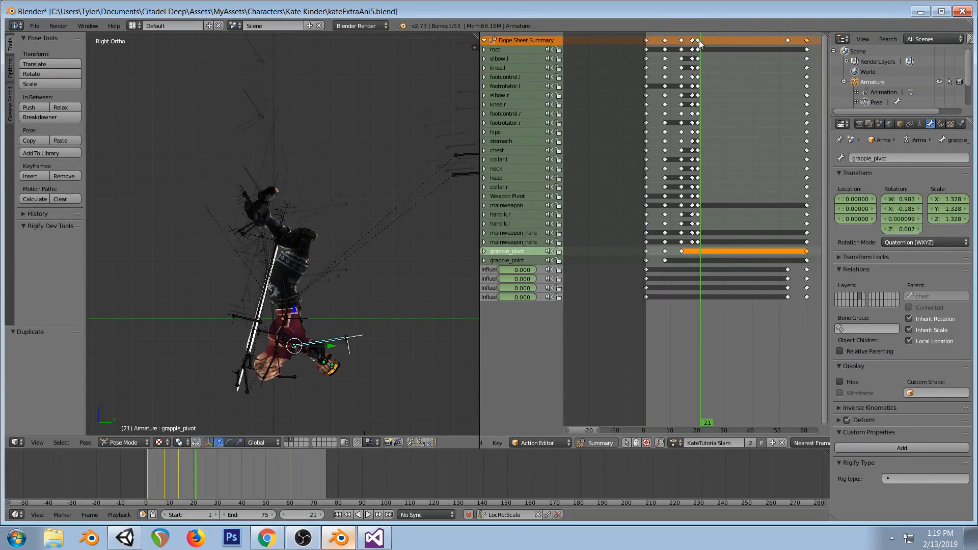
left_click(699, 39)
right_click(699, 38)
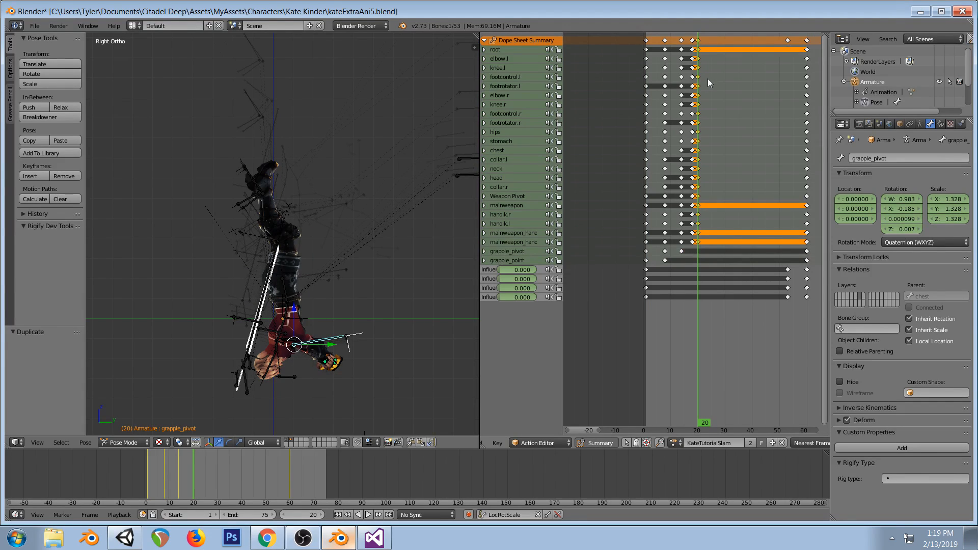
key("shift+d")
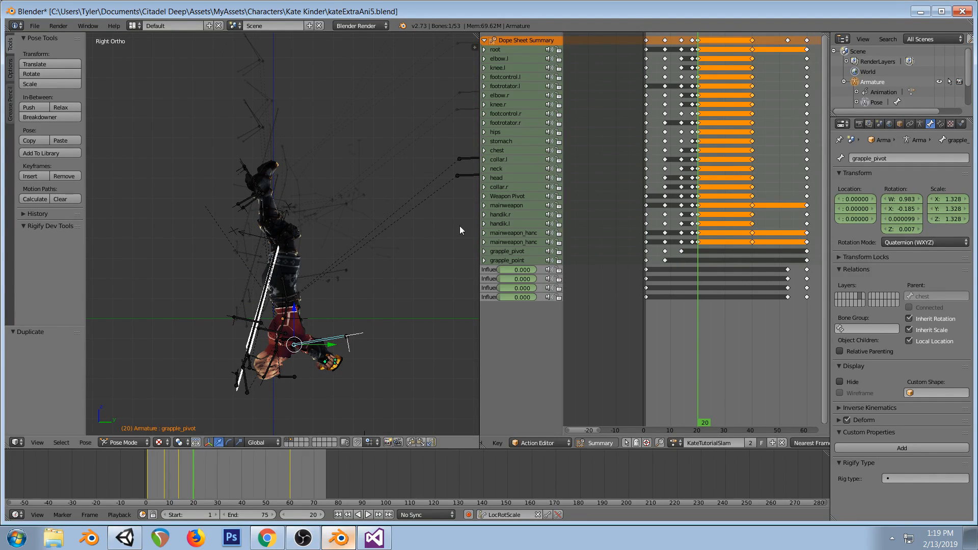
key("ctrl+s")
key("alt+Tab")
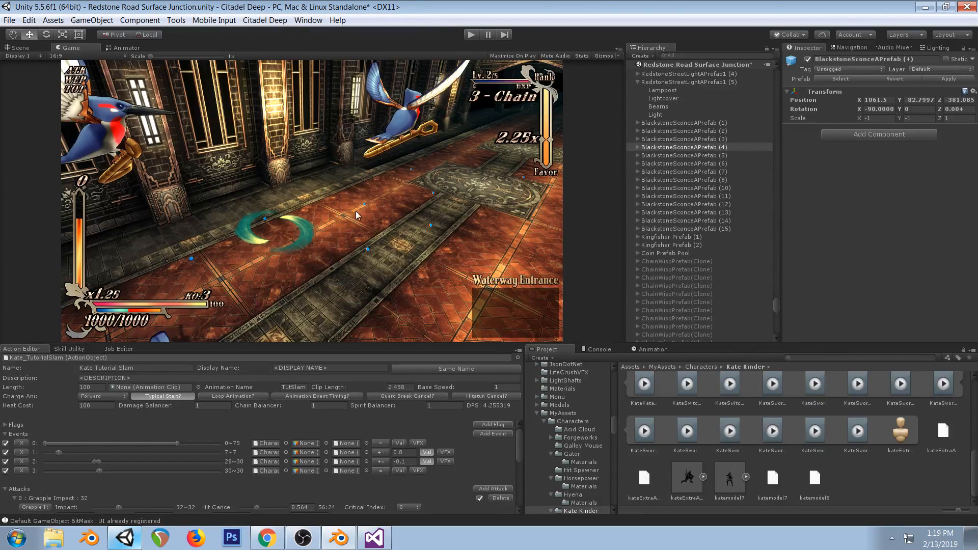
Move event 1 to frame 12, set event 2 to frame 30 with value -0.05, and run the game to test
left_click(470, 34)
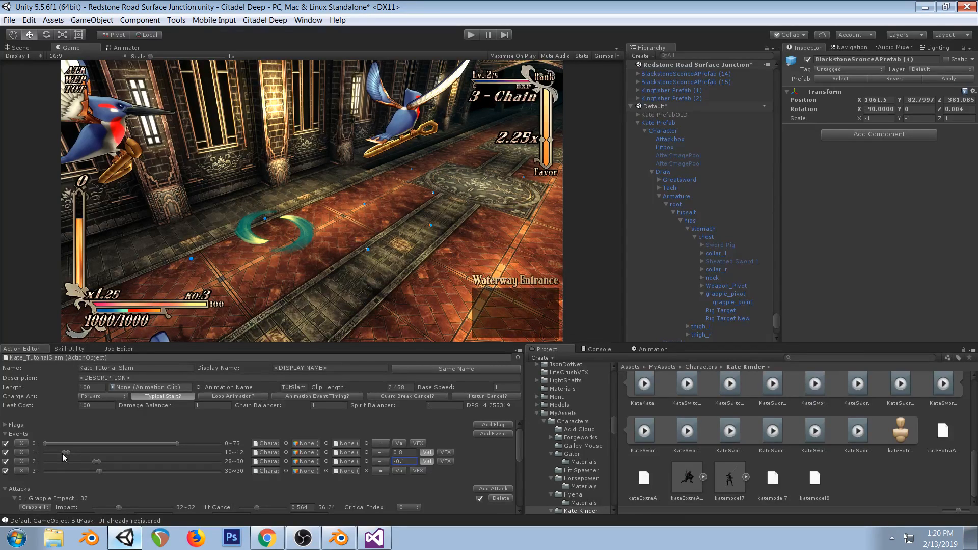
left_click_drag(63, 454, 76, 454)
left_click_drag(93, 460, 96, 462)
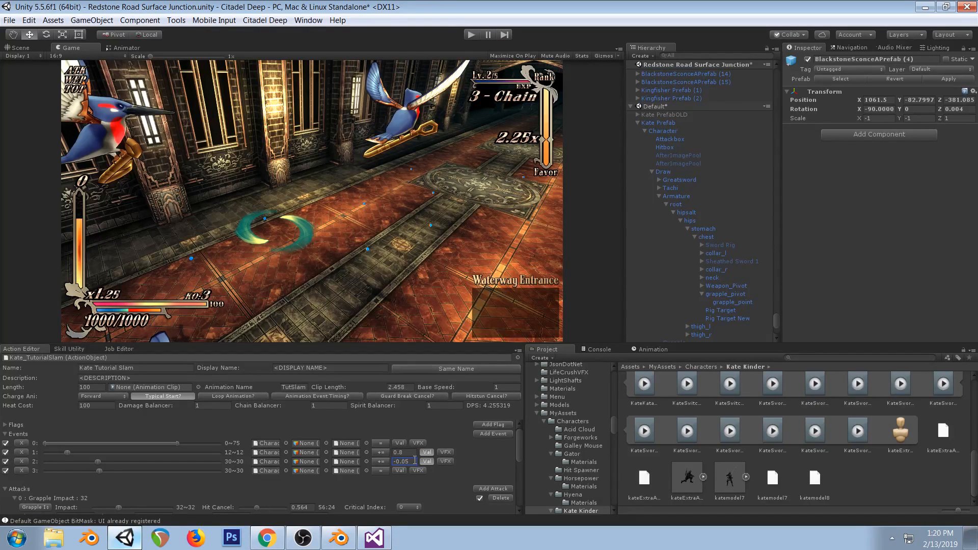
left_click(472, 37)
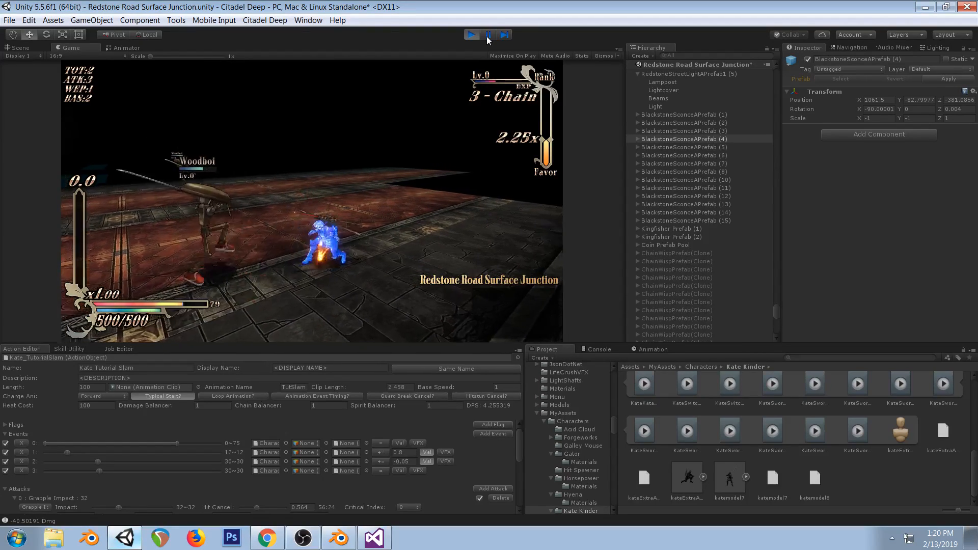
Pause the running game and step frame by frame through Kate's slam on the Woodboi until impact, finishing by resuming play
left_click(488, 37)
left_click(504, 36)
left_click(504, 37)
left_click(505, 37)
left_click(505, 37)
left_click(504, 36)
left_click(504, 37)
left_click(505, 37)
left_click(504, 37)
left_click(504, 37)
left_click(505, 36)
left_click(505, 36)
left_click(504, 36)
left_click(504, 37)
left_click(504, 37)
left_click(505, 36)
left_click(505, 36)
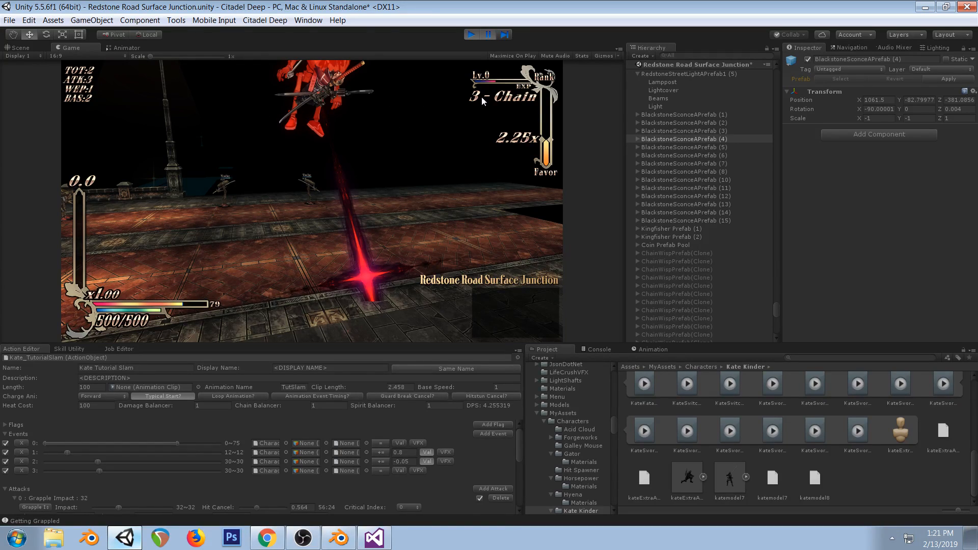
left_click(505, 35)
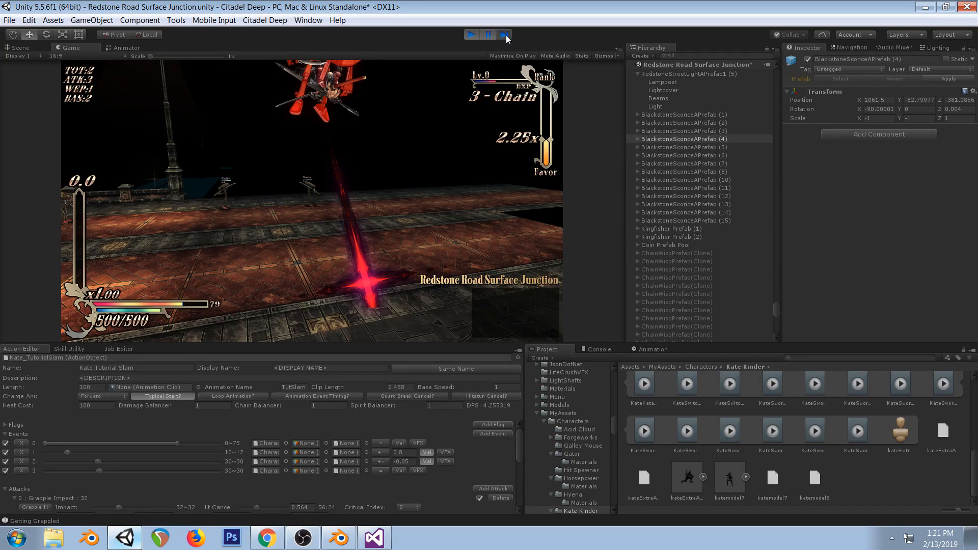
left_click(505, 35)
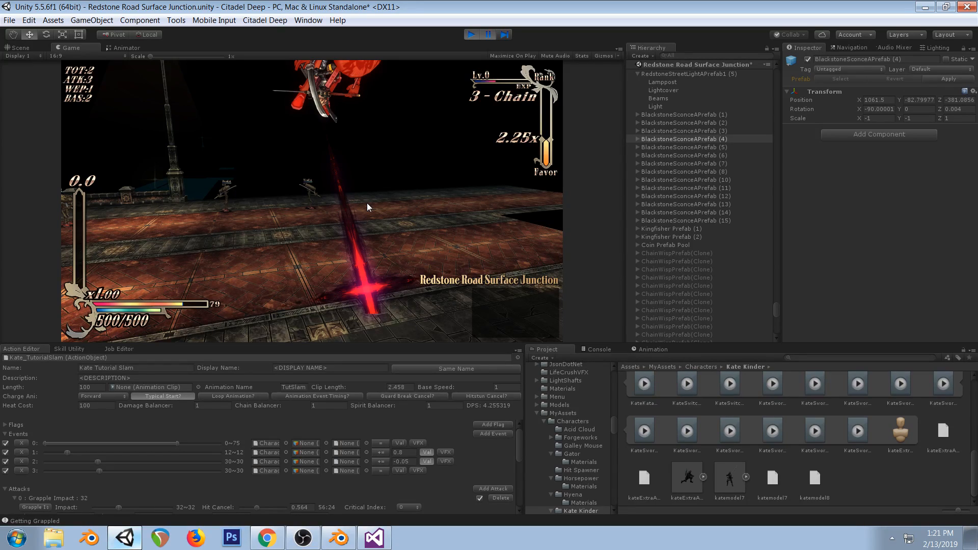
left_click(502, 38)
left_click(502, 37)
left_click(503, 38)
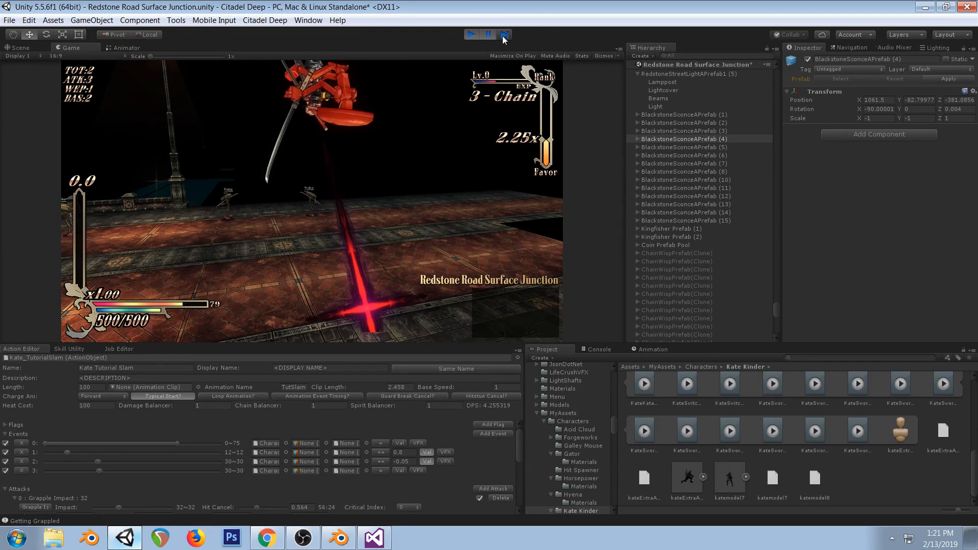
left_click(503, 38)
left_click(503, 38)
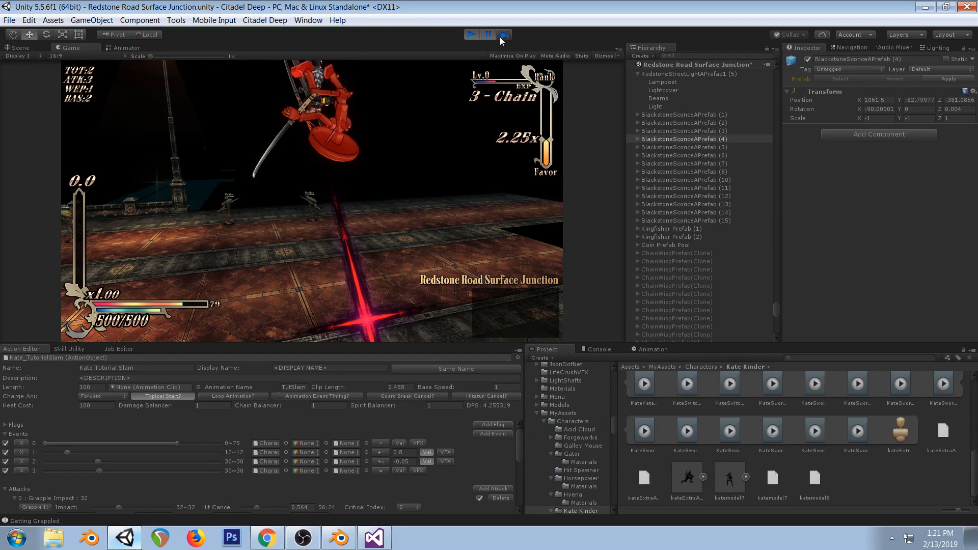
left_click(499, 37)
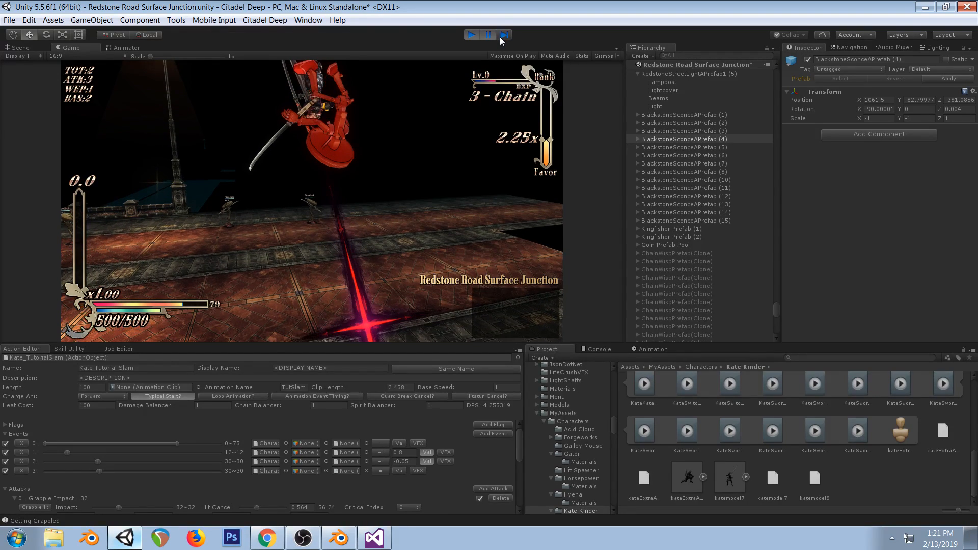
left_click(500, 37)
left_click(499, 37)
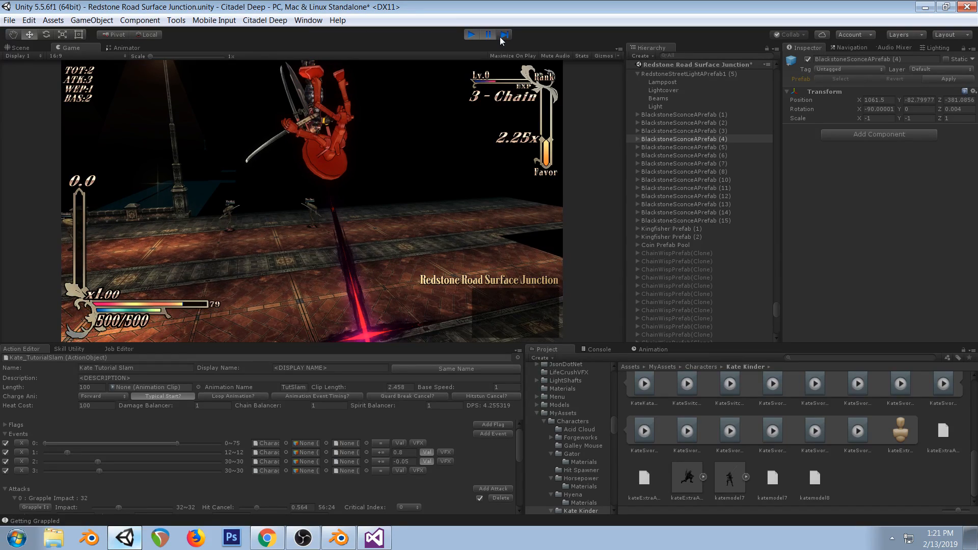
left_click(499, 36)
left_click(499, 37)
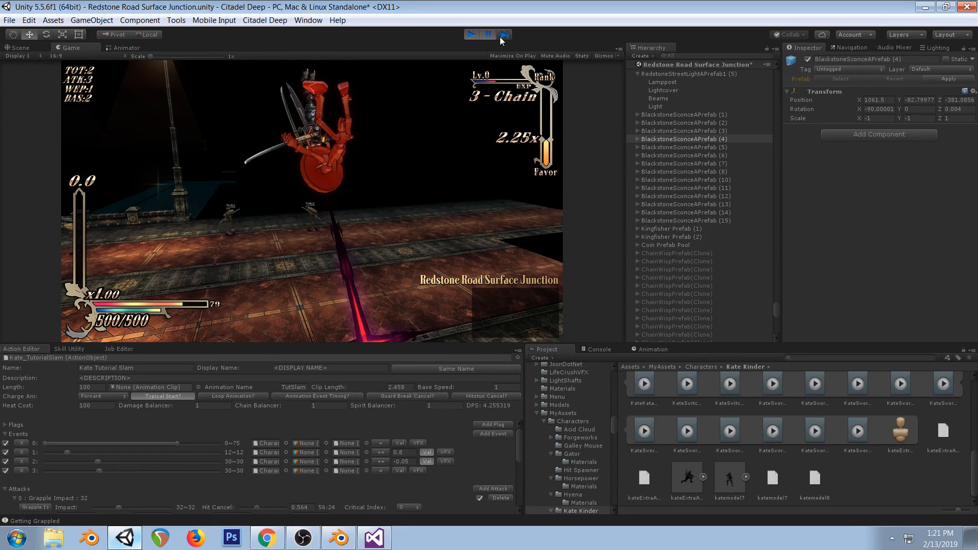
left_click(499, 36)
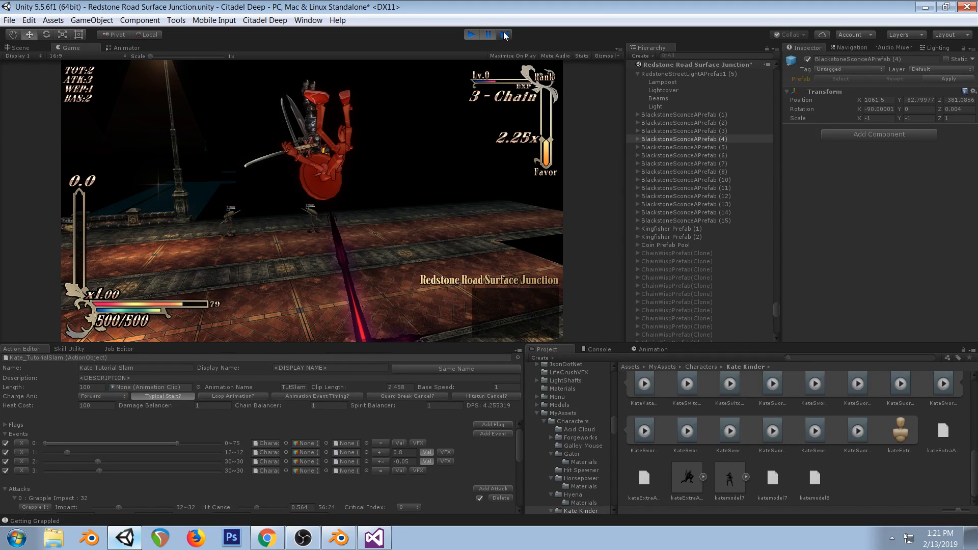
left_click(504, 34)
left_click(504, 34)
left_click(504, 35)
left_click(504, 34)
left_click(504, 34)
left_click(504, 35)
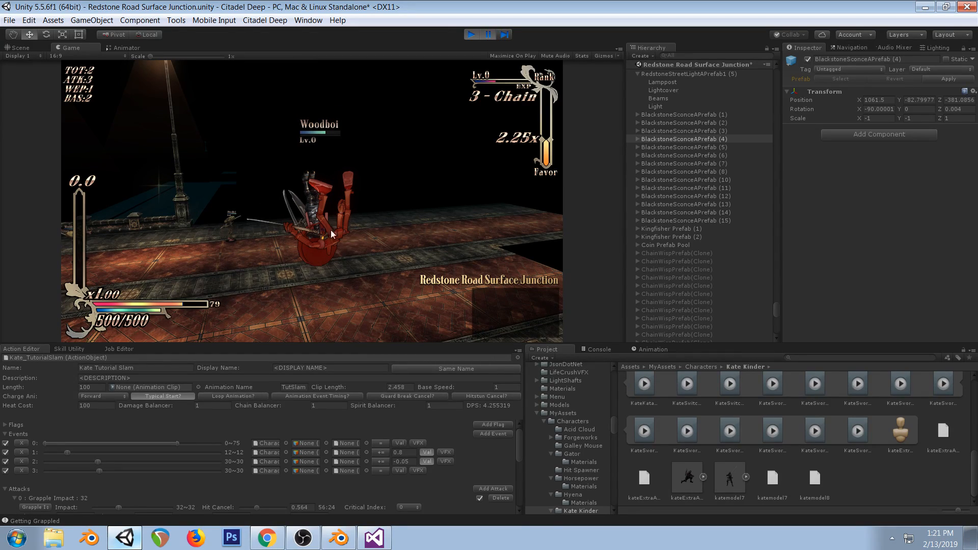
left_click(504, 36)
left_click(504, 35)
left_click(504, 35)
left_click(504, 34)
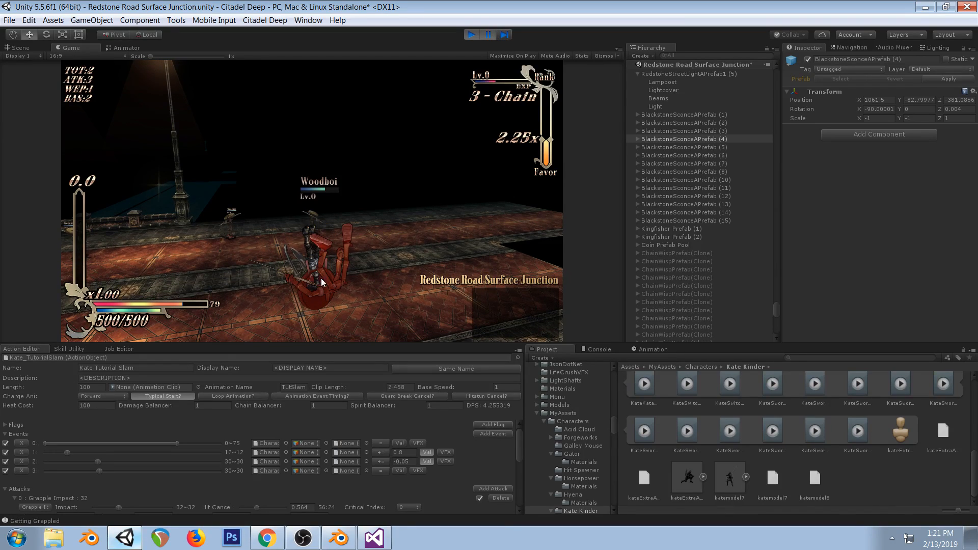
left_click(504, 35)
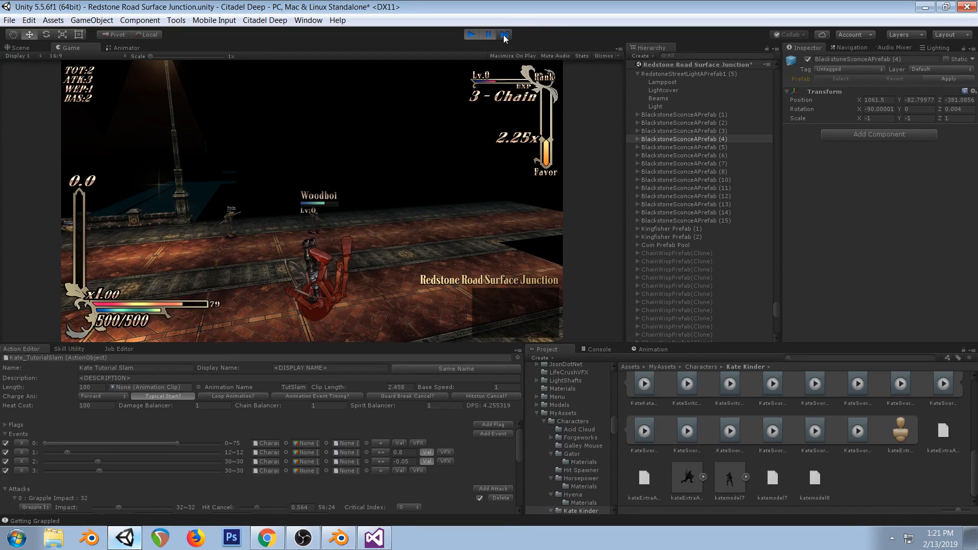
left_click(504, 35)
left_click(504, 35)
left_click(504, 35)
left_click(504, 36)
left_click(504, 36)
left_click(504, 36)
left_click(504, 36)
left_click(504, 35)
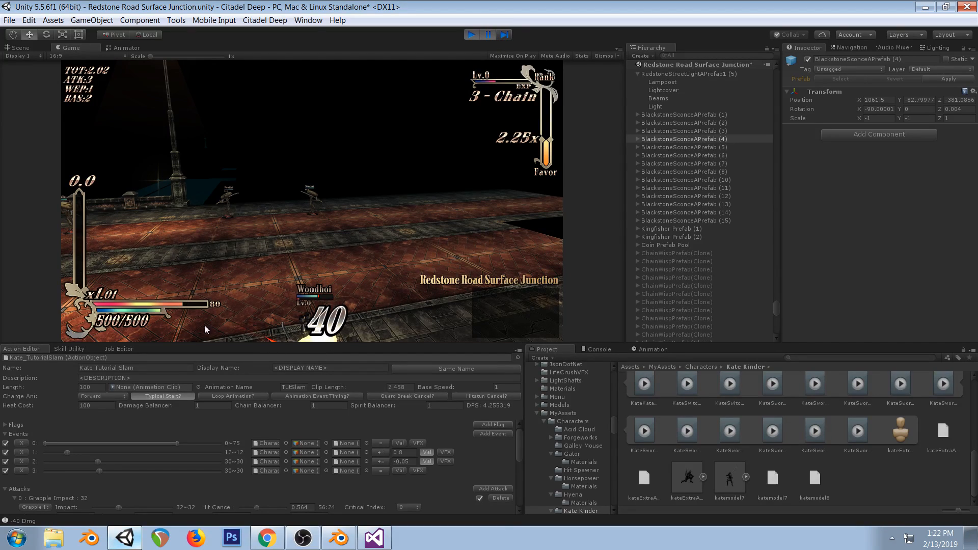
left_click(484, 36)
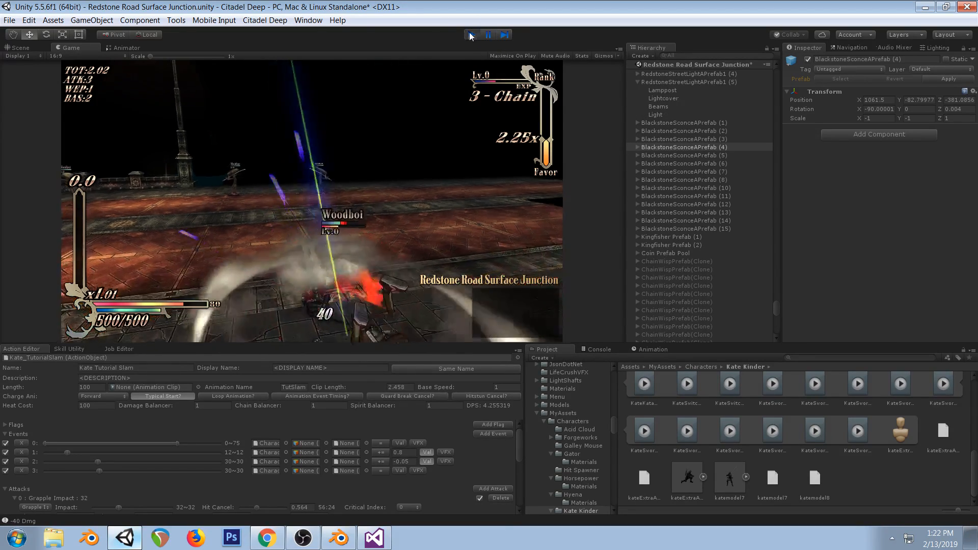
Switch to Blender and examine the KateTutorialSlam poses at frames 14, 18 and 20
left_click(375, 538)
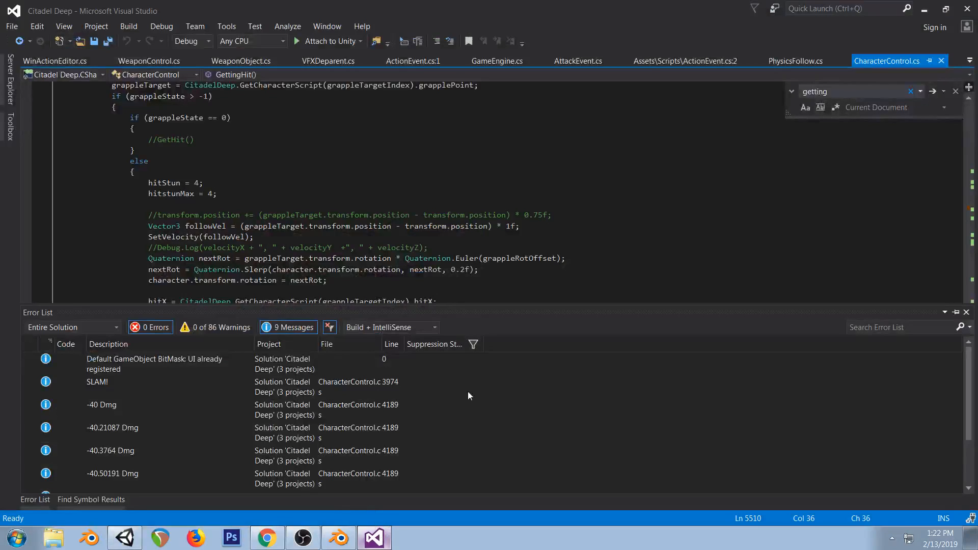
left_click(334, 538)
left_click(694, 208)
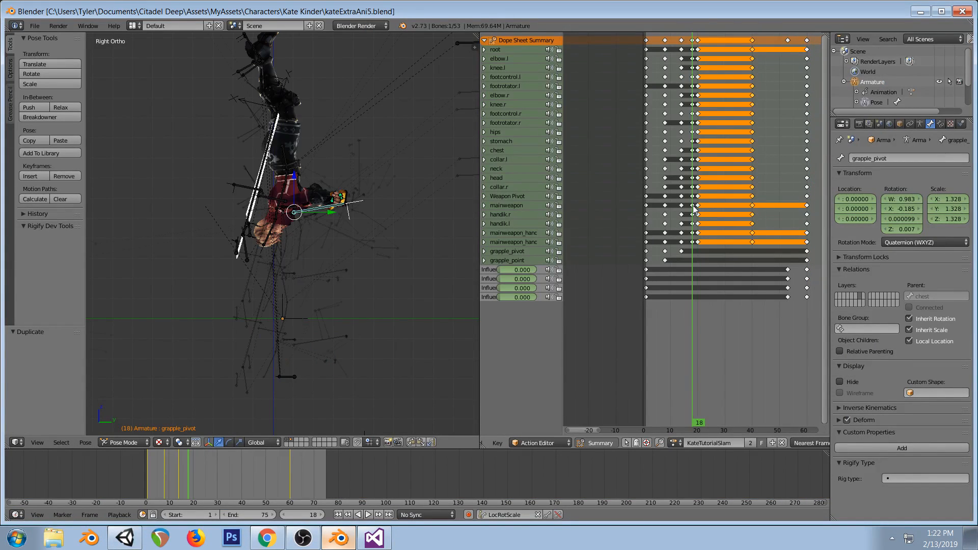
left_click_drag(694, 208, 698, 209)
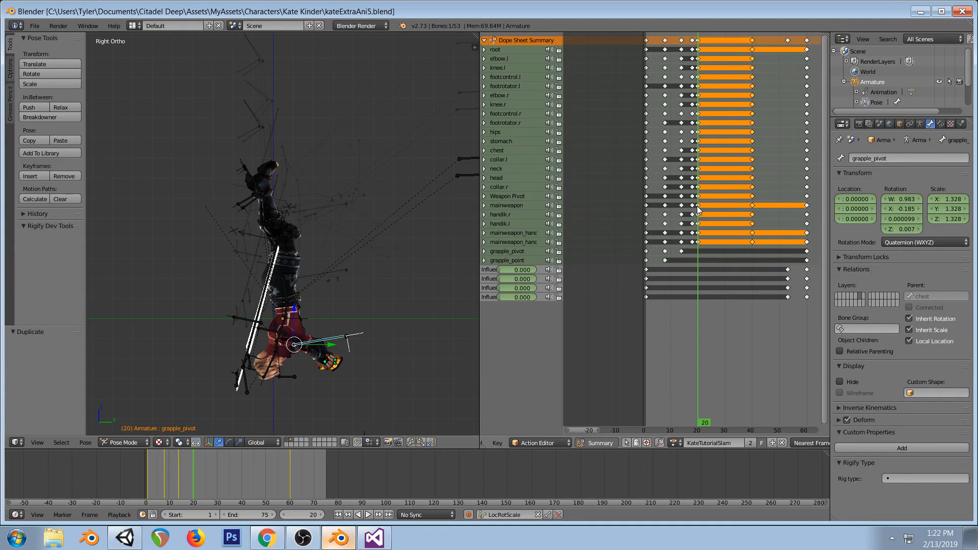
left_click_drag(698, 210, 683, 229)
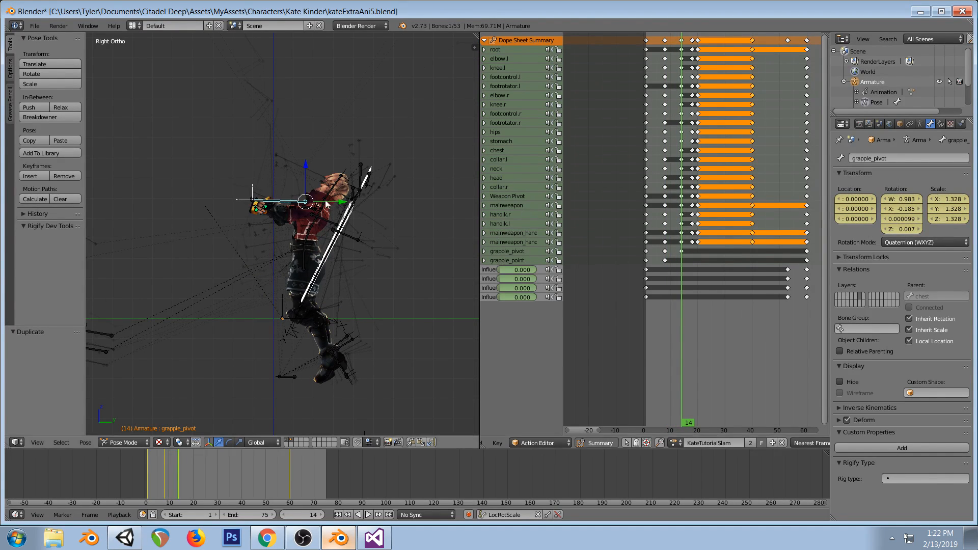
left_click(692, 239)
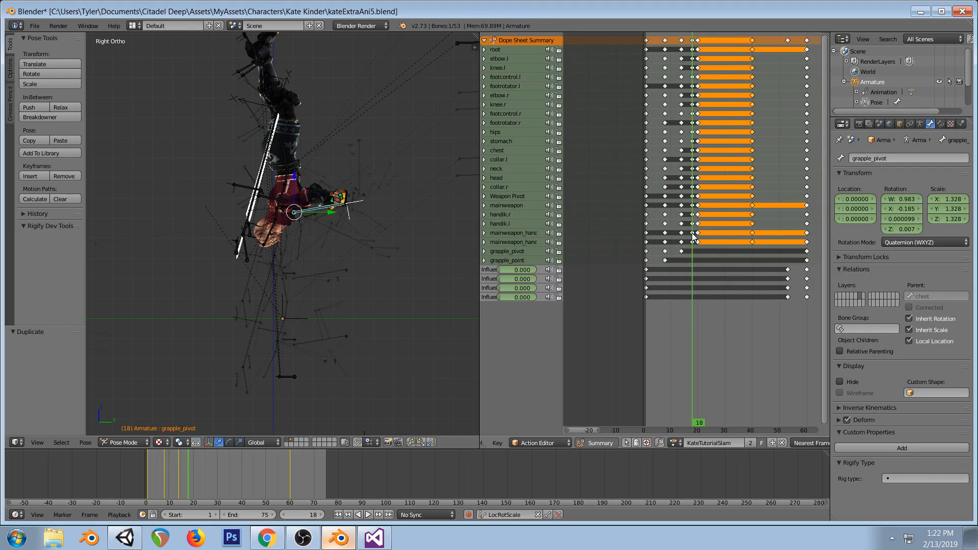
Delete the keyframes at frames 18, 20 and 40 from the upper of the two mainweapon hand channels
left_click(693, 233)
left_click(697, 233, "shift")
key("x")
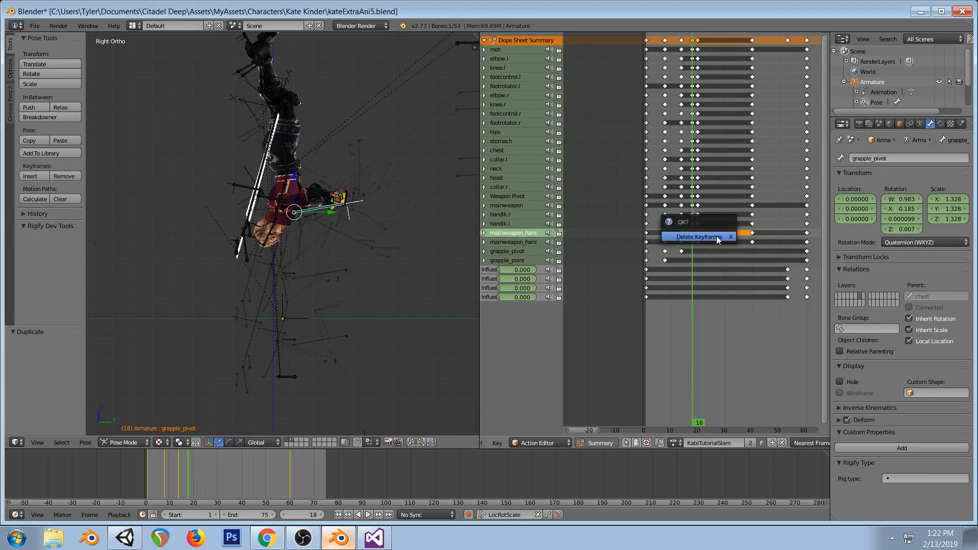
left_click(717, 238)
At frame 14, scale the grapple_pivot bone up to about 1.753 and keyframe its location, rotation and scale
left_click(681, 234)
left_click(681, 234)
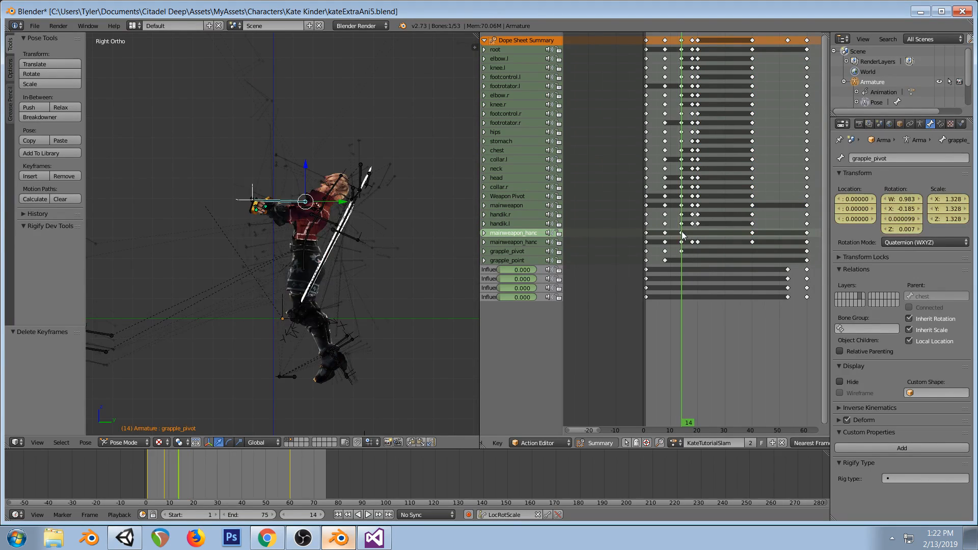
mouse_move(683, 235)
left_mouse_down()
mouse_move(753, 236)
mouse_move(681, 235)
left_mouse_up()
key("s")
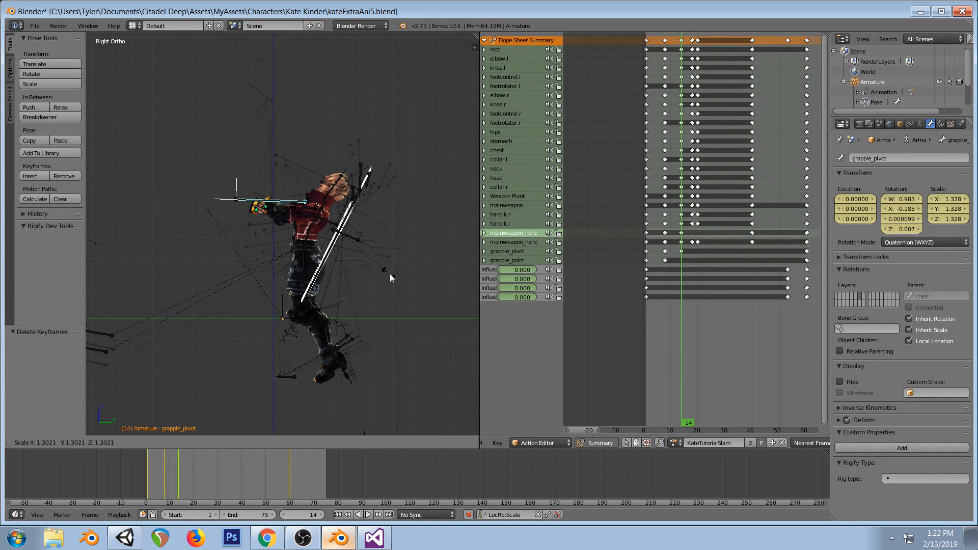
left_click(389, 273)
key("i")
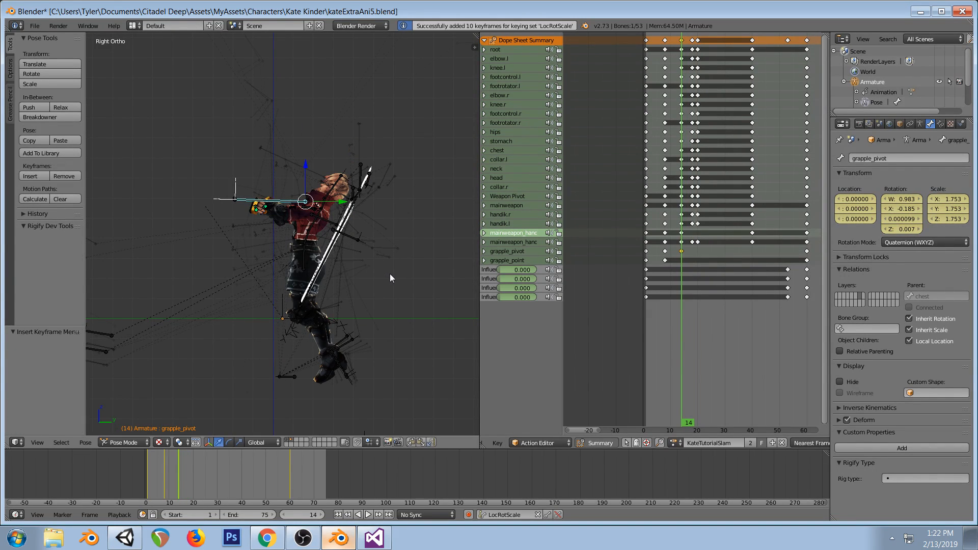
At frame 40, rotate grapple_pivot by about 16° and scale it to about 1.718, keyframe it, and save the file
left_click(754, 204)
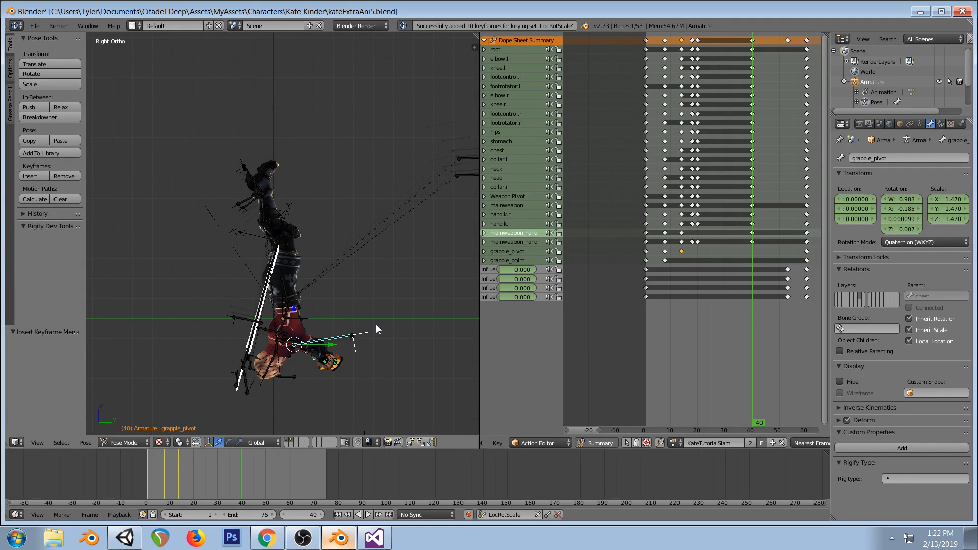
key("r")
left_click(396, 352)
key("s")
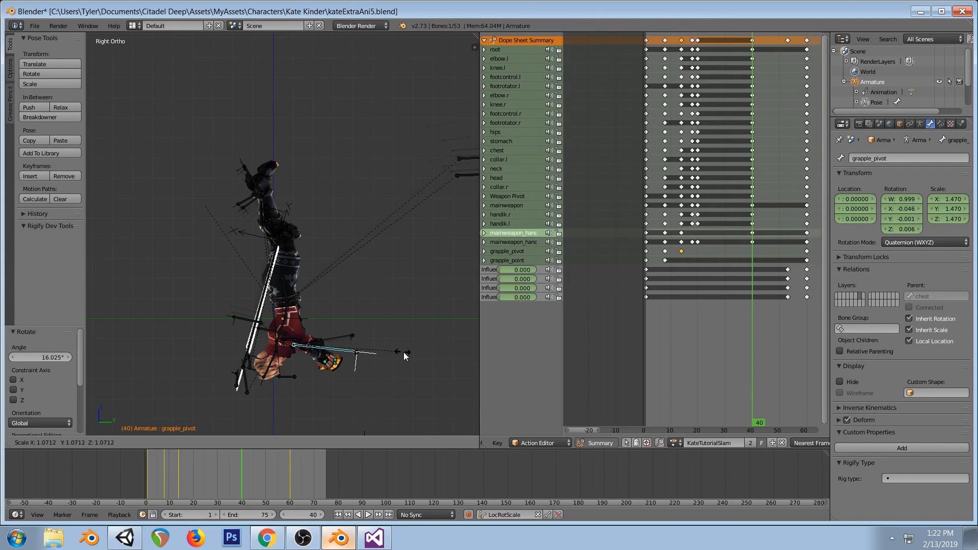
left_click(413, 355)
key("i")
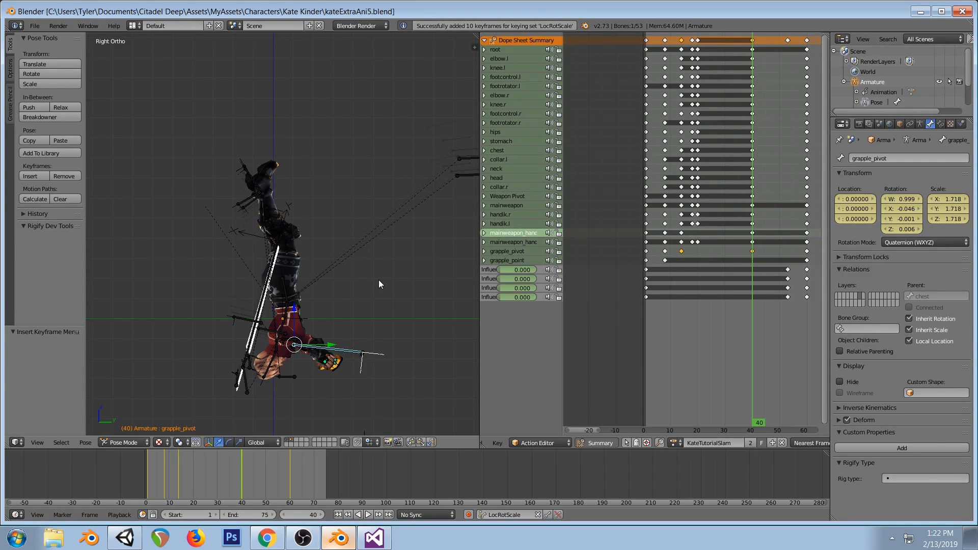
Check Unity and Visual Studio briefly, return to Blender, and select the grapple_point bone at frame 8 in the right orthographic view
key("alt+Tab")
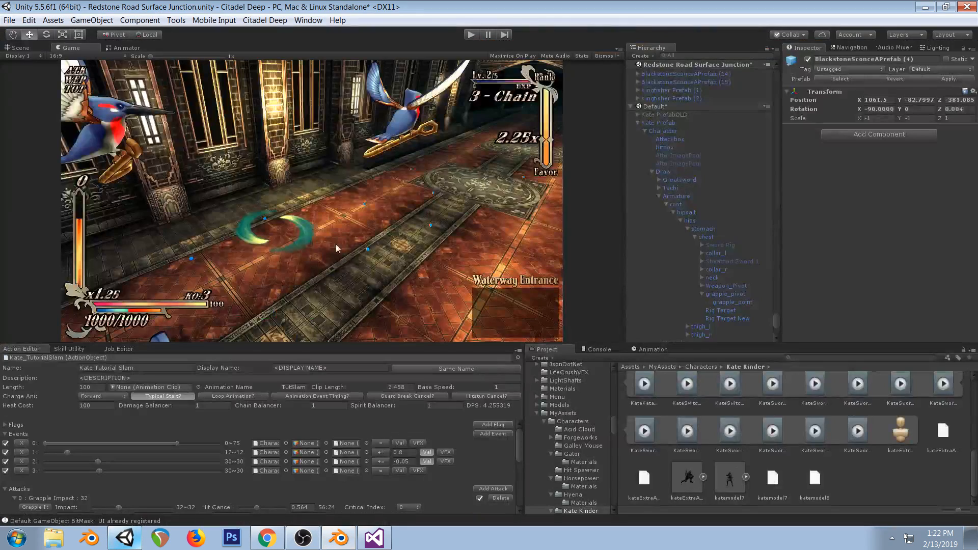
left_click(373, 538)
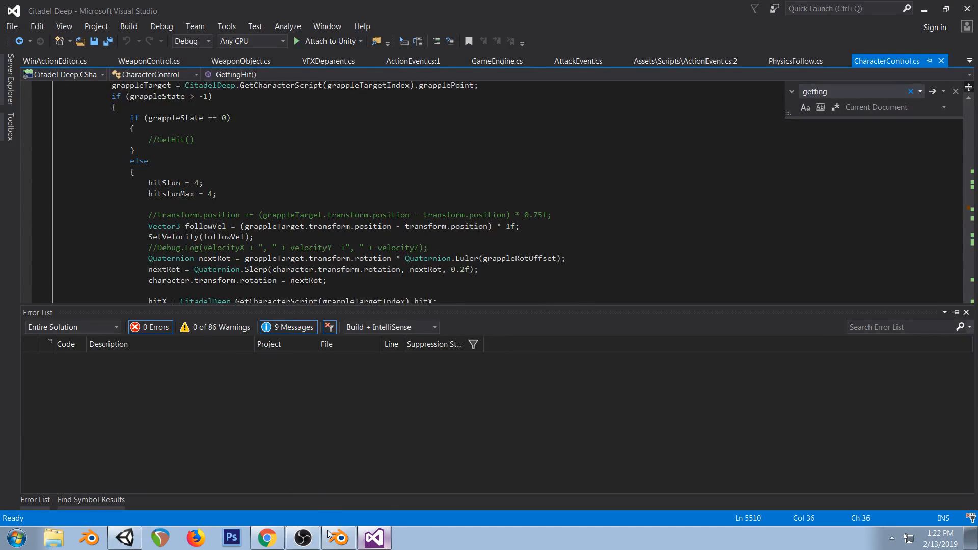
left_click(338, 538)
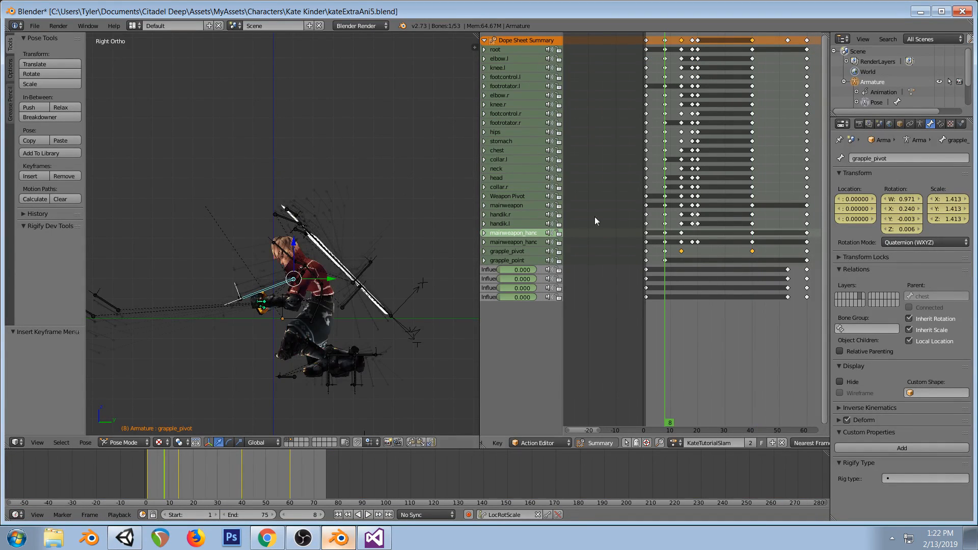
scroll(334, 275, "up", 4)
middle_click_drag(300, 261, 374, 215, "shift")
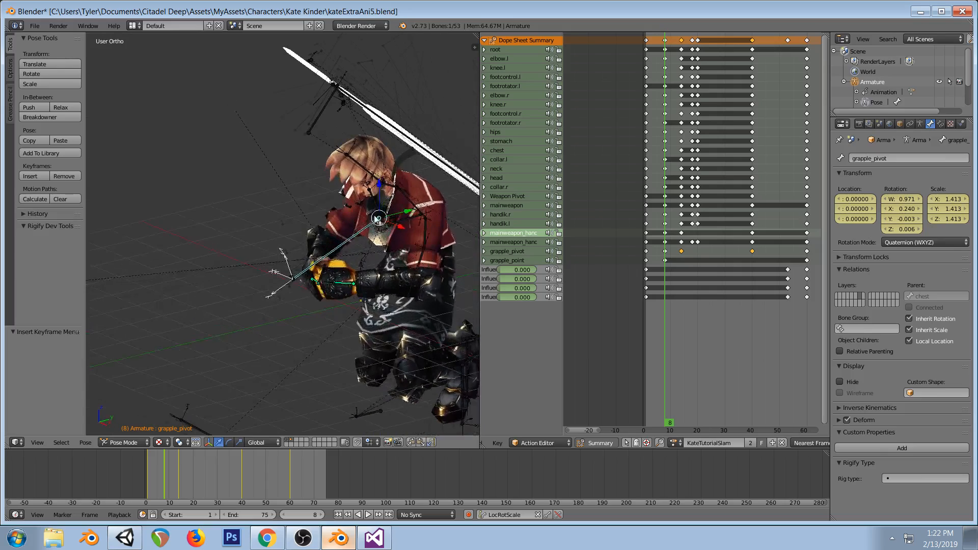
scroll(328, 256, "up", 4)
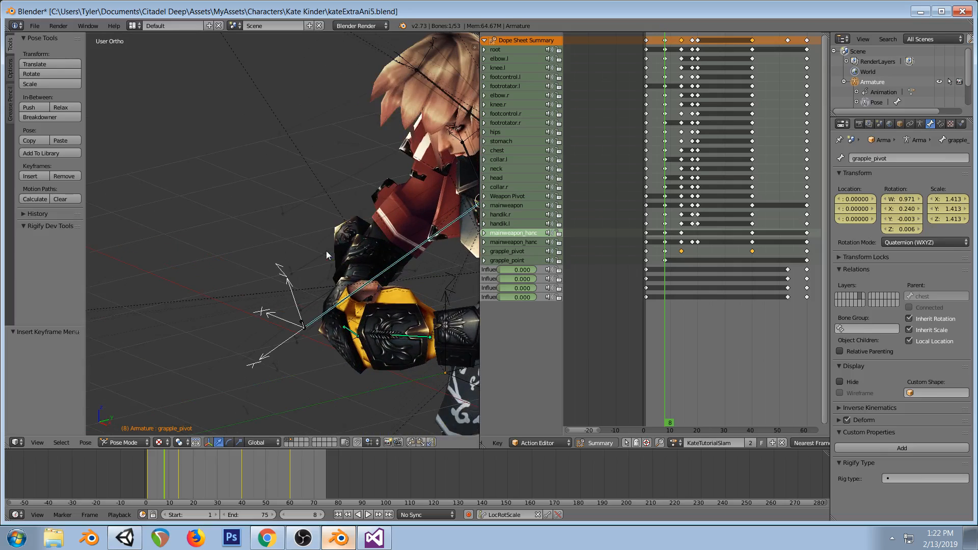
right_click(303, 326)
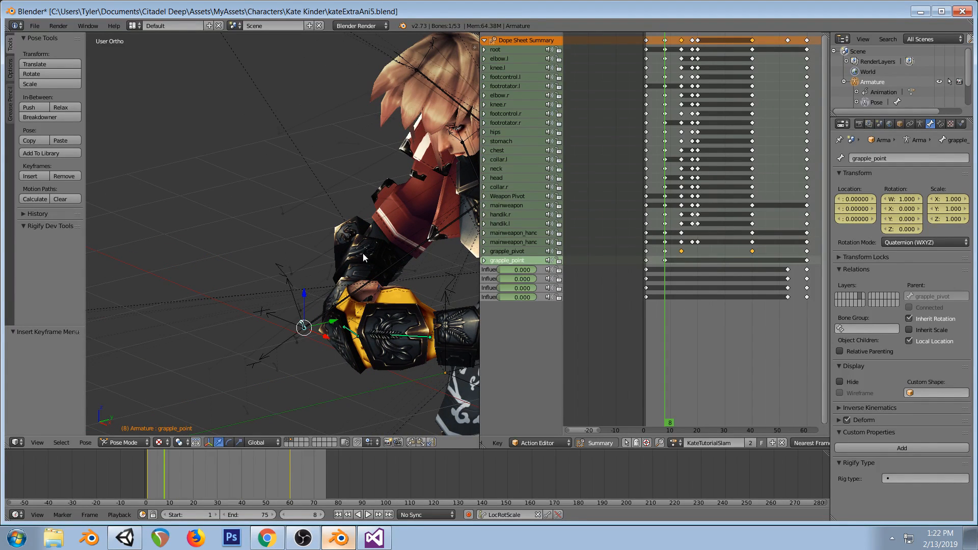
key("KP_3")
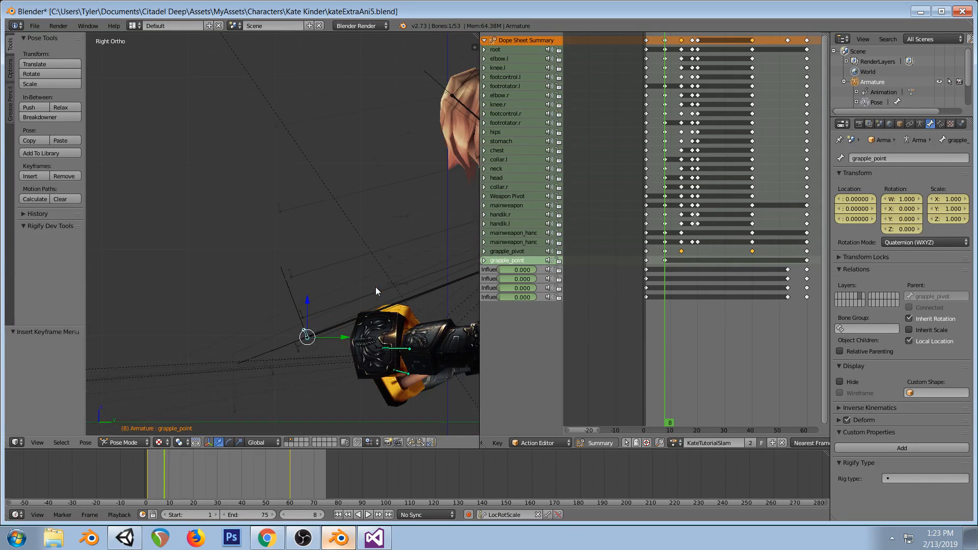
scroll(320, 317, "down", 2)
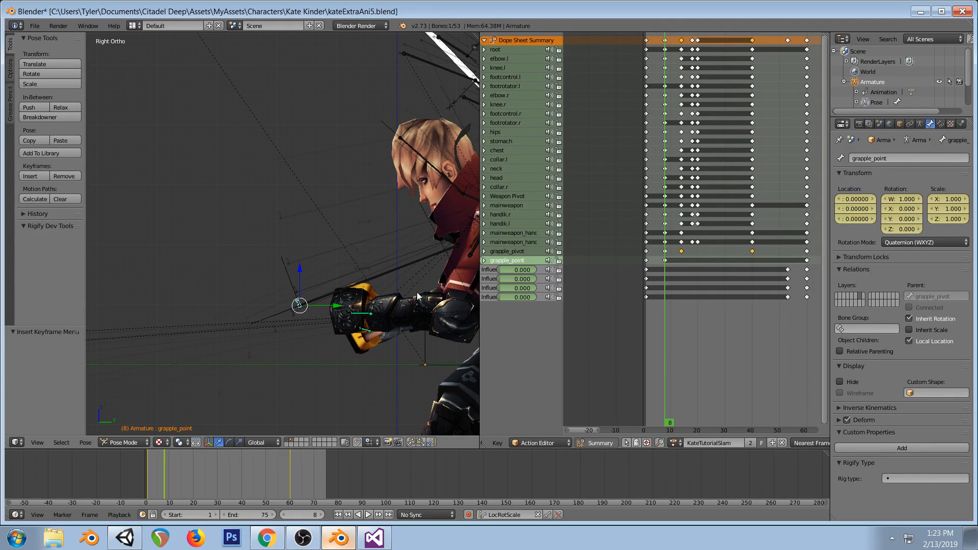
Open the KateSuplex action and copy the grapple_point bone's pose at frame 14
left_click(675, 443)
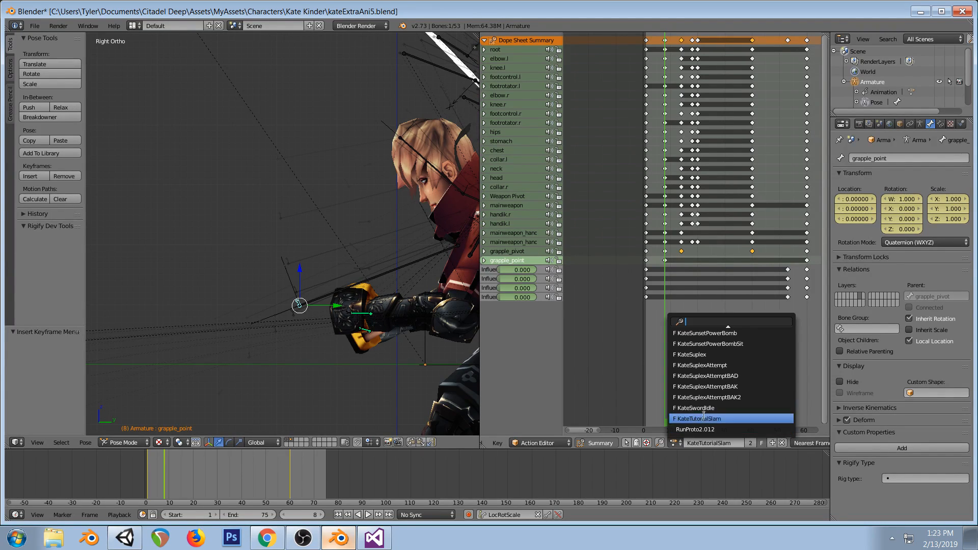
left_click(713, 356)
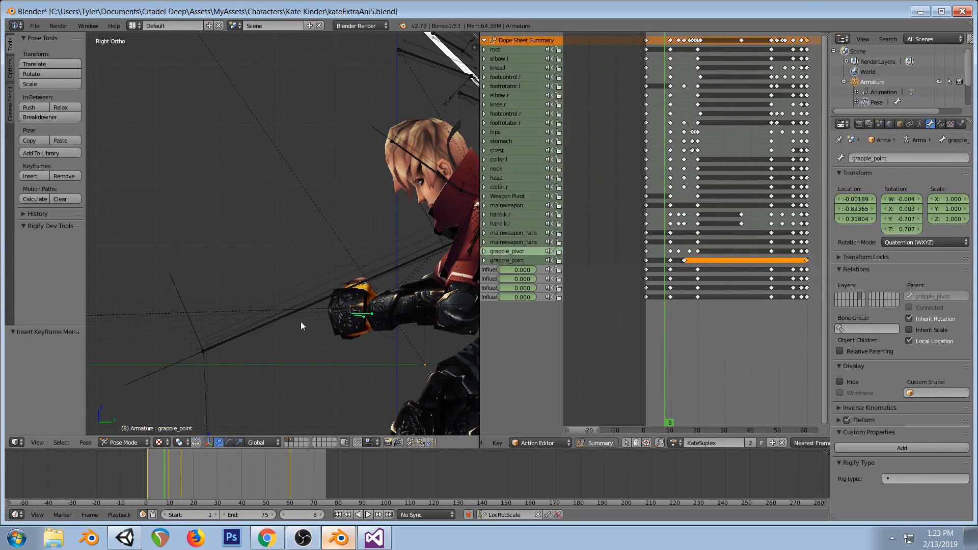
scroll(222, 338, "down", 3)
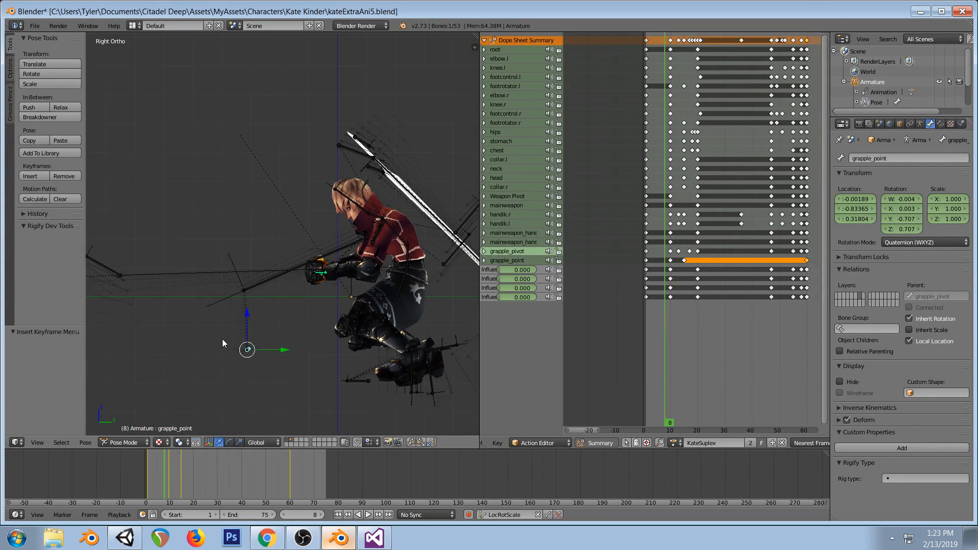
left_click(672, 251)
left_click_drag(672, 250, 681, 252)
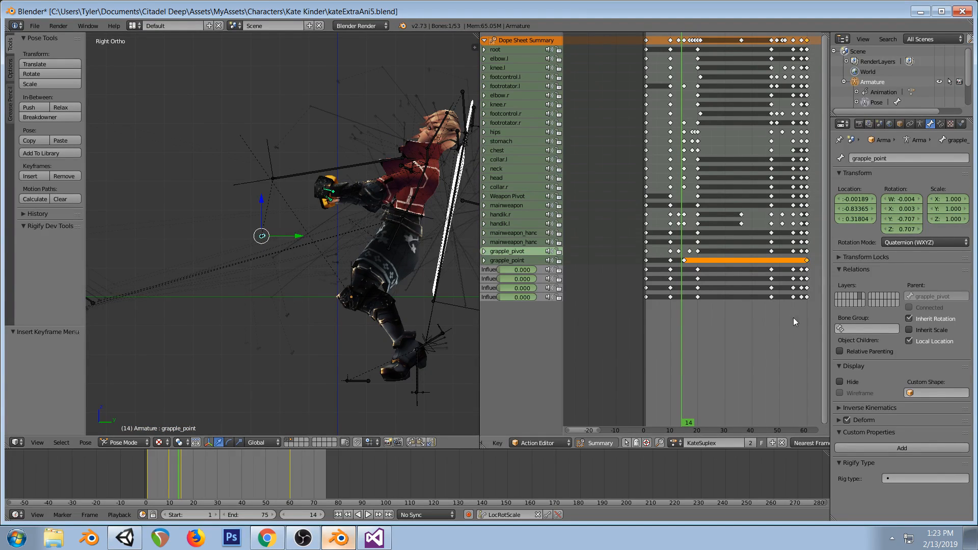
Return to the KateTutorialSlam action and paste the copied pose onto grapple_point at frame 14
left_click(675, 442)
type("tut")
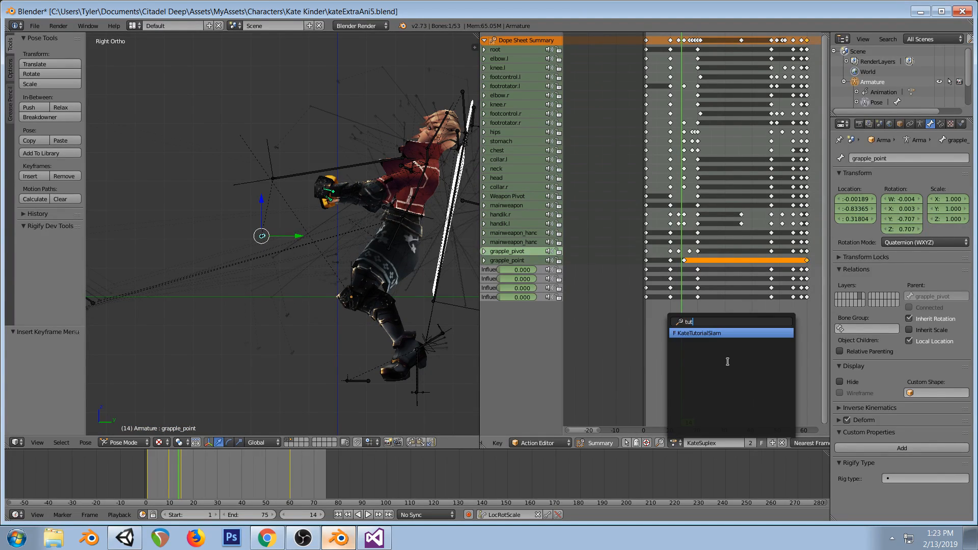
left_click(701, 333)
middle_click_drag(325, 198, 309, 257, "shift")
key("ctrl+v")
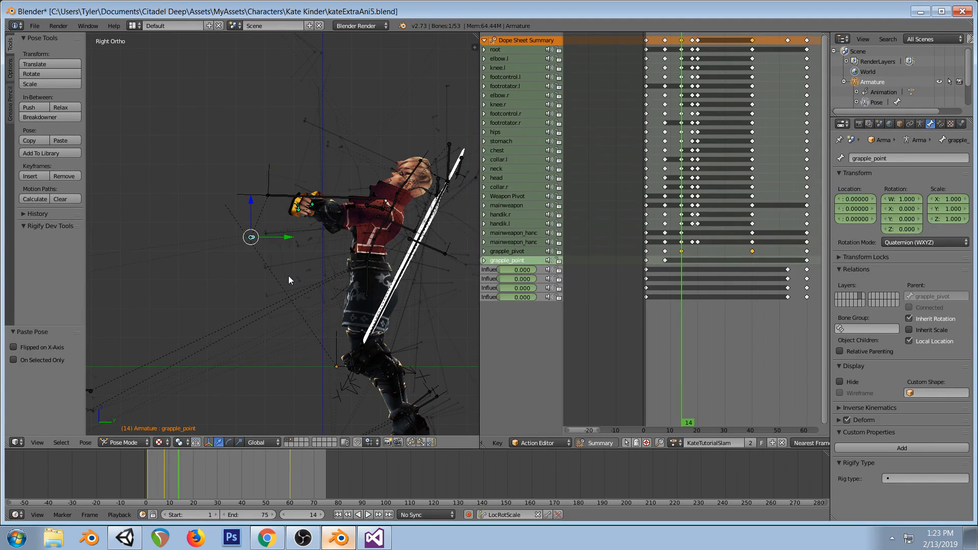
Move grapple_point about 0.599 in Y and 1.461 in Z to the tip of grapple_pivot, and keyframe it at frame 14
key("g")
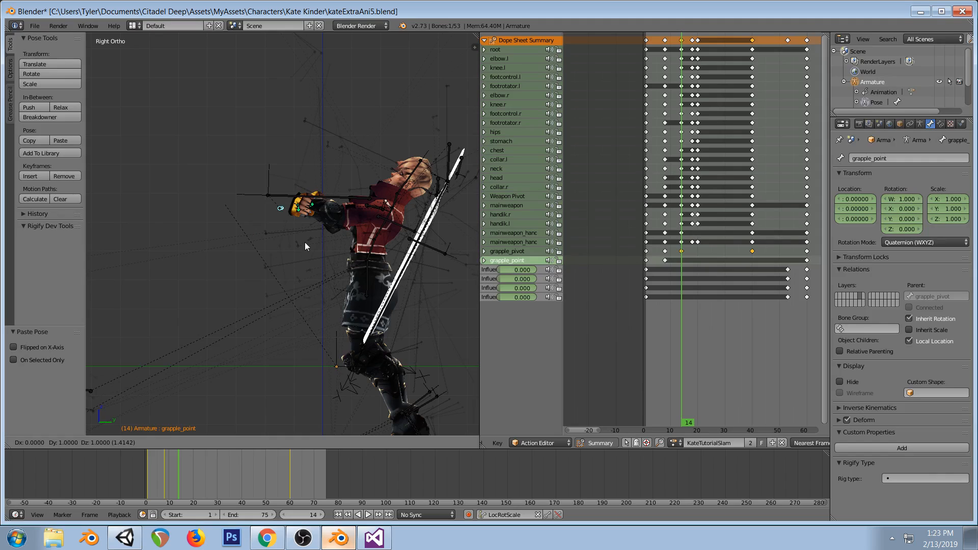
left_click(306, 235)
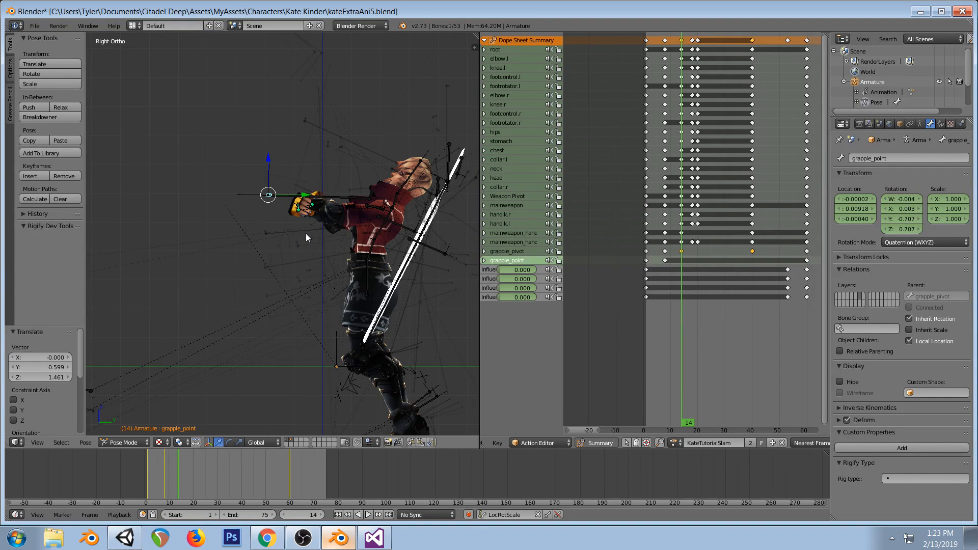
key("i")
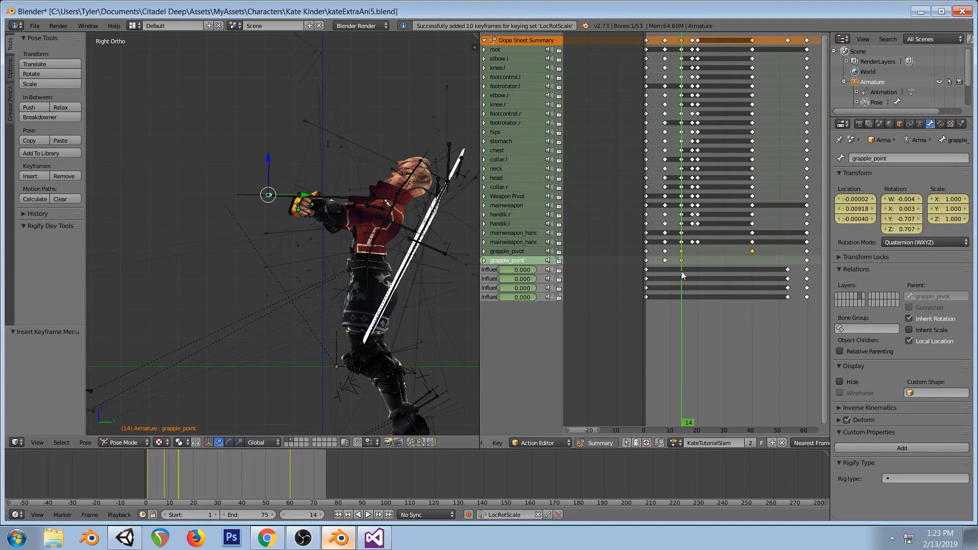
Duplicate the grapple_point keyframe from frame 14 to frames 8 and 40, and save the file over the existing one
key("shift+d")
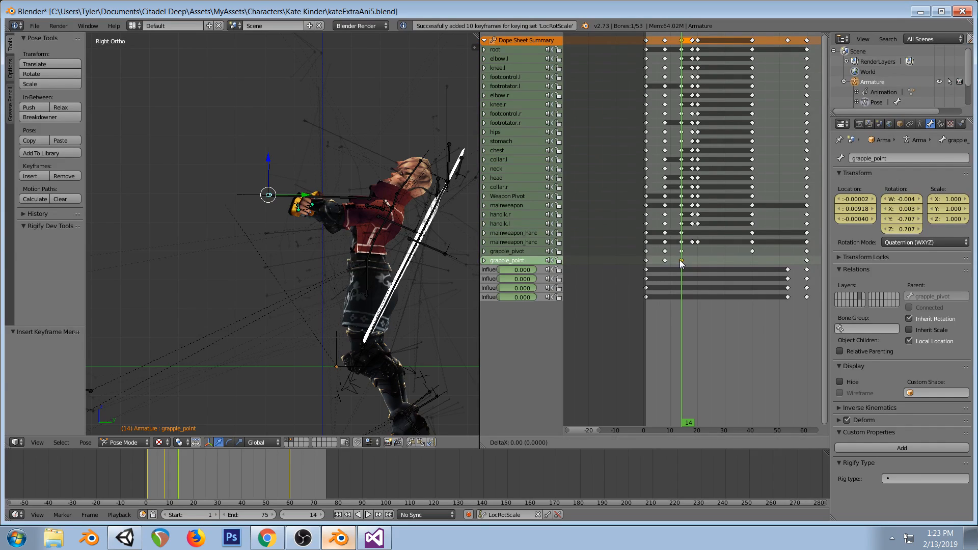
left_click(664, 261)
right_click(682, 261)
key("g")
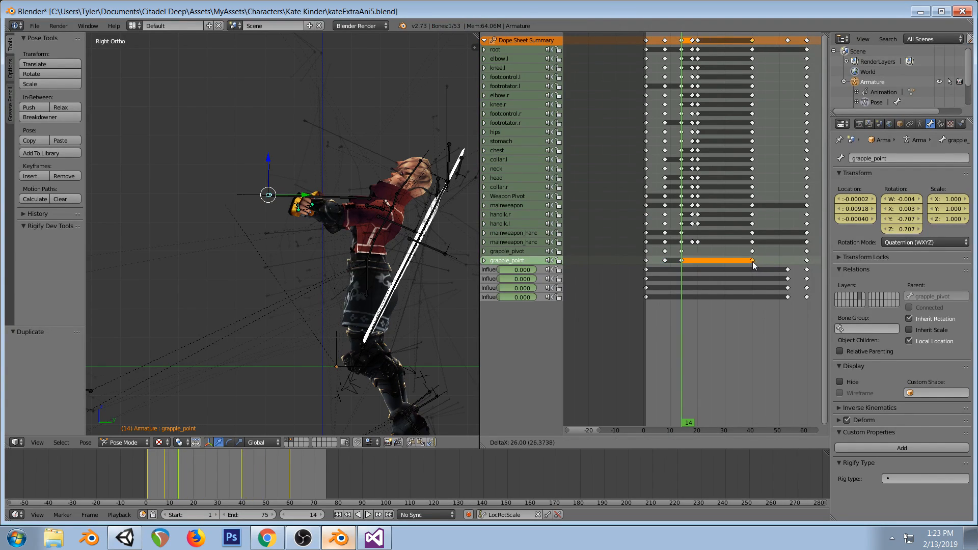
left_click(754, 265)
key("ctrl+s")
left_click(282, 334)
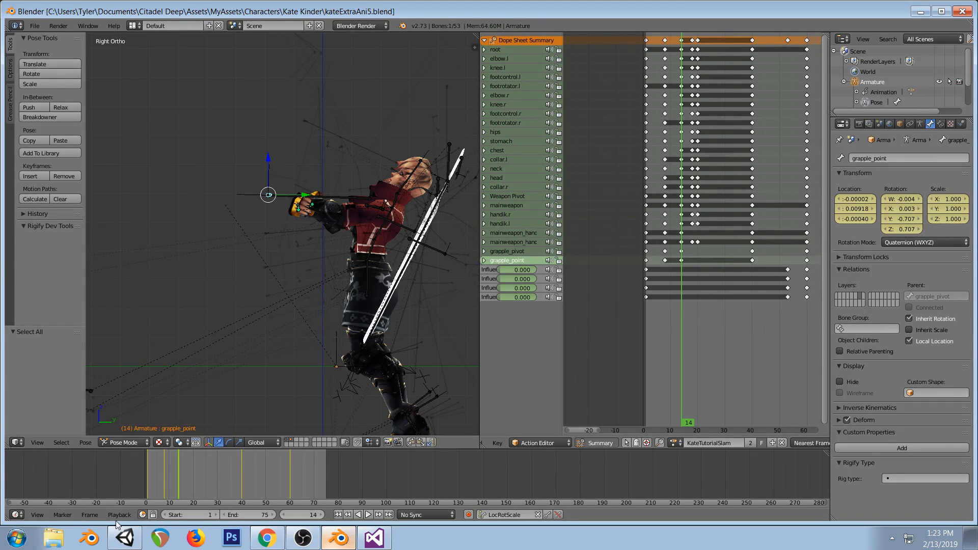
Bring up Unity, read the Twitch stream chat, and examine the grappleState code in GettingHit() in Visual Studio
left_click(134, 534)
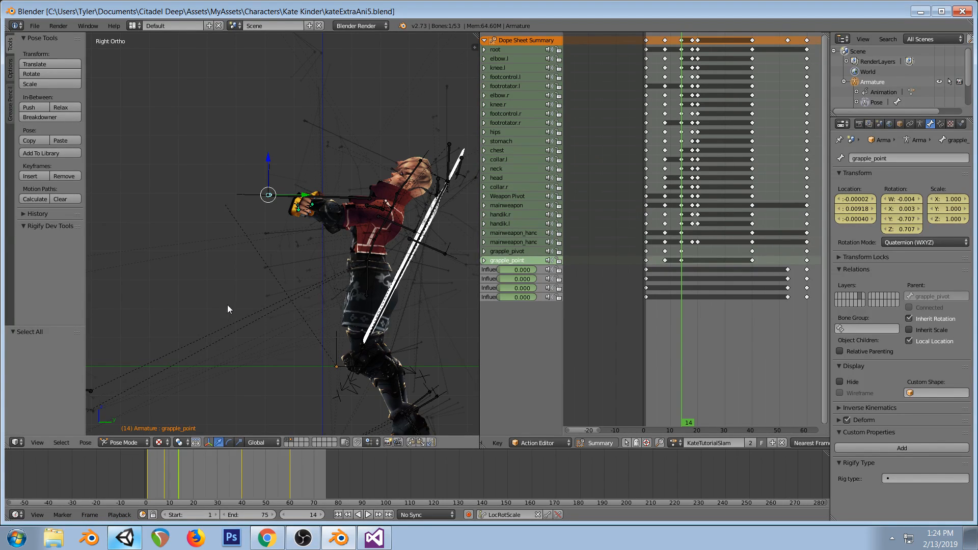
left_click(123, 540)
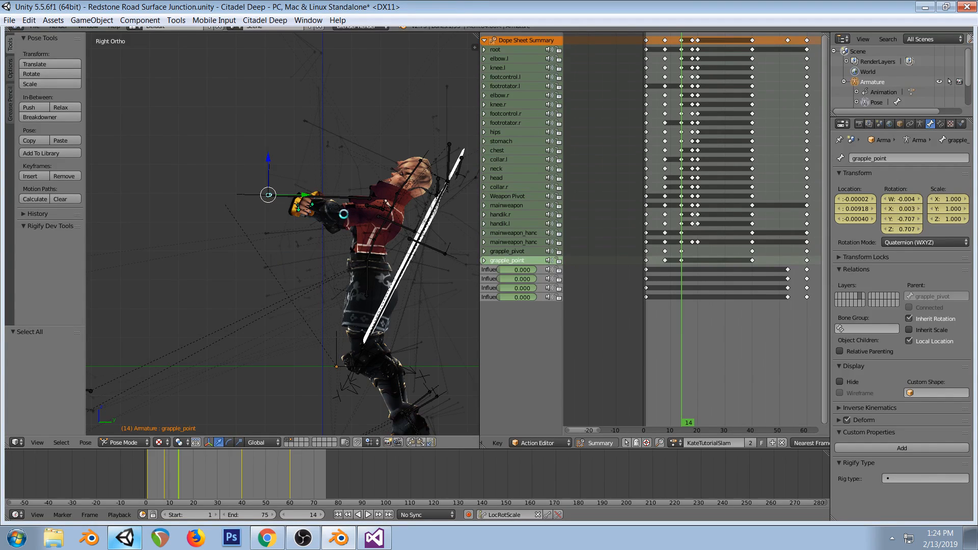
left_click(273, 548)
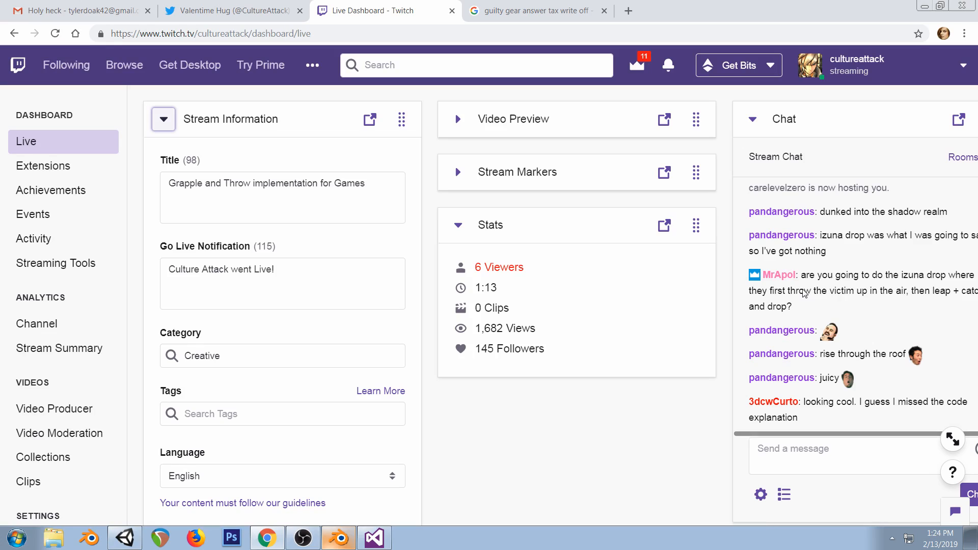
left_click(375, 537)
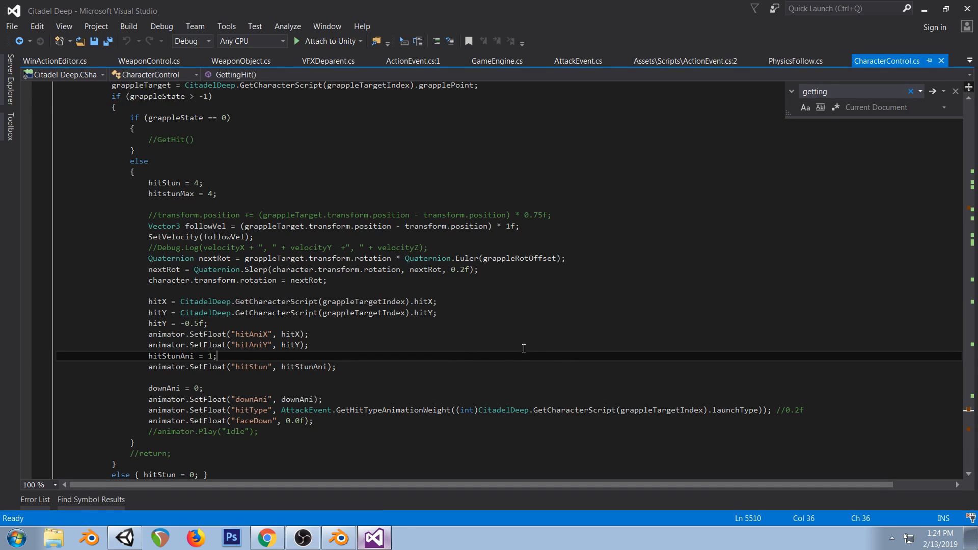
scroll(458, 321, "up", 3)
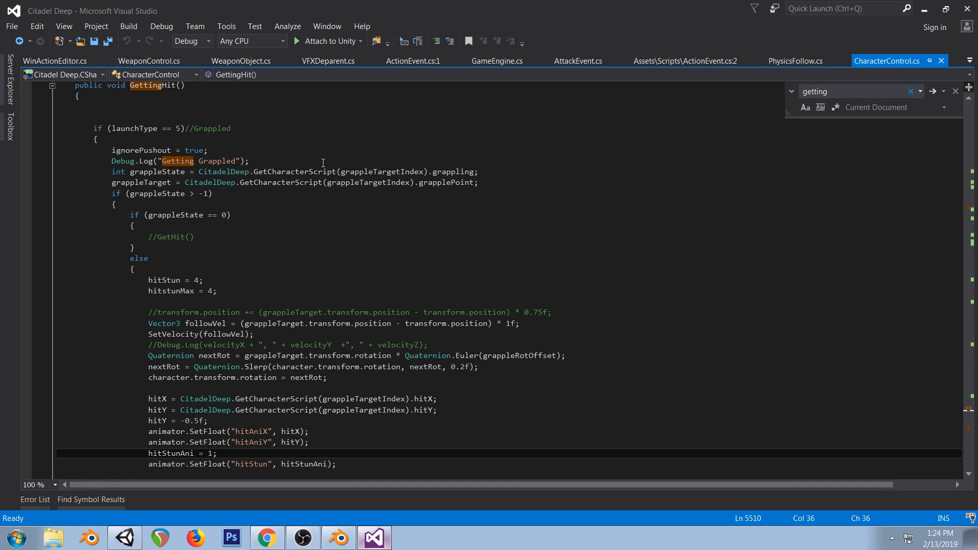
left_click(148, 170)
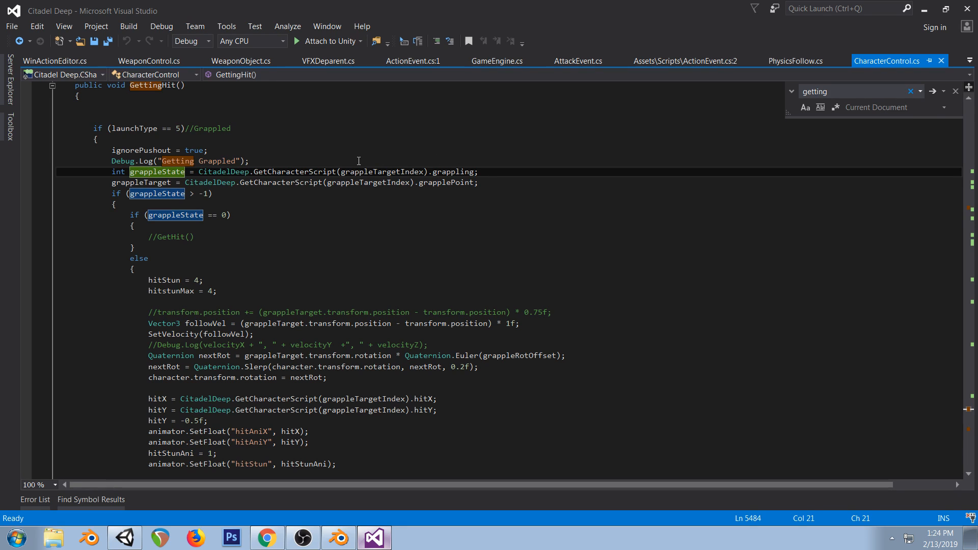
Switch to Blender, try rotating the grapple_pivot and chest bones at frame 14, and deselect all bones
left_click(338, 537)
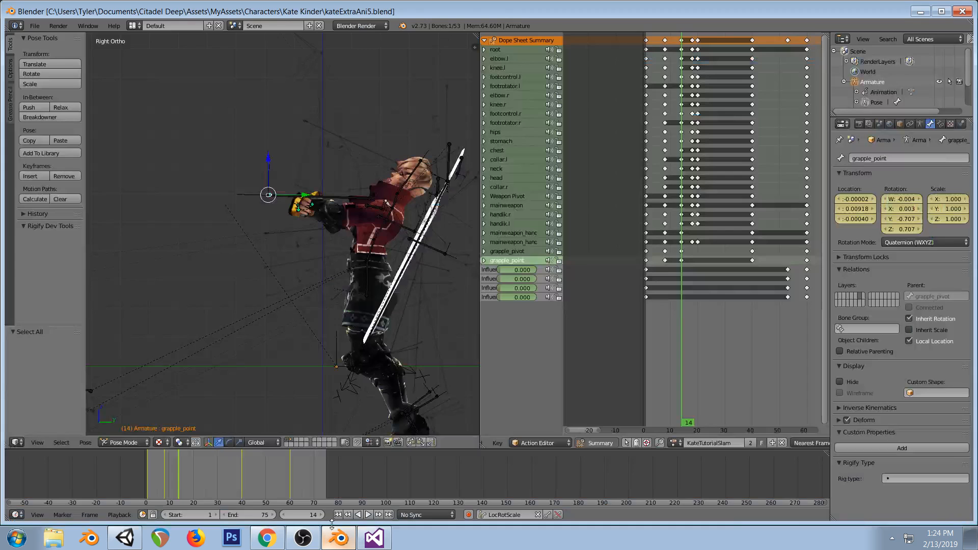
right_click(334, 198)
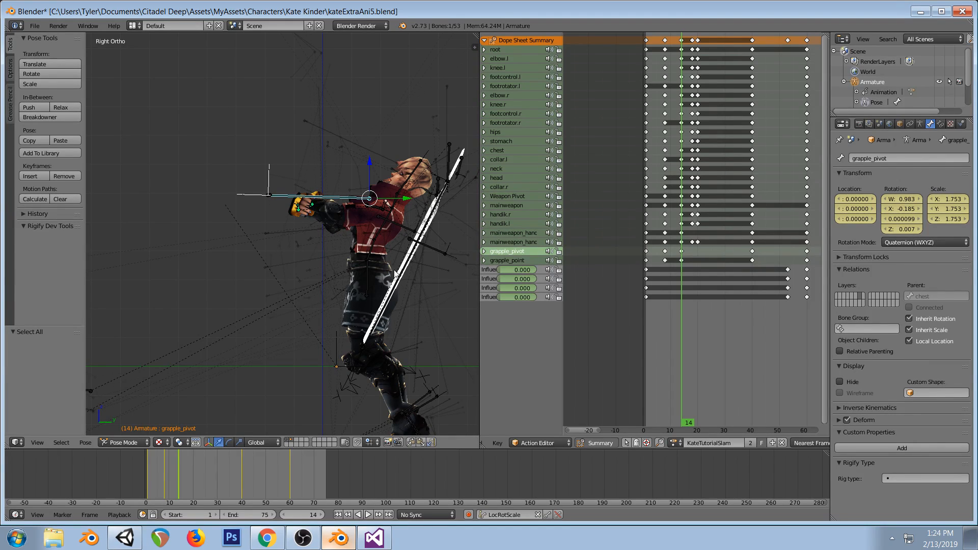
key("r")
right_click(426, 307)
right_click(392, 215)
key("r")
right_click(306, 227)
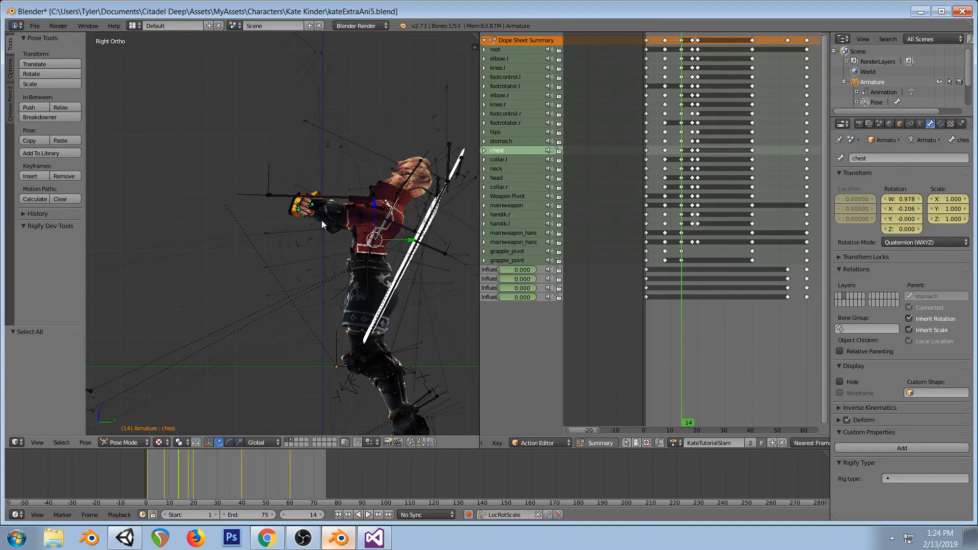
key("a")
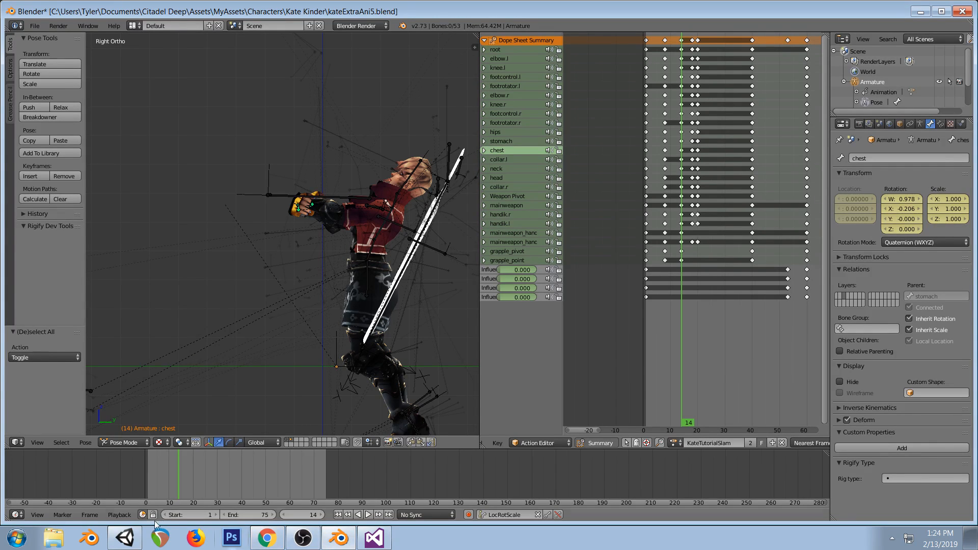
Start play mode in Unity and review the followVel and nextRot lines of GettingHit() in Visual Studio against the Blender pose
left_click(125, 538)
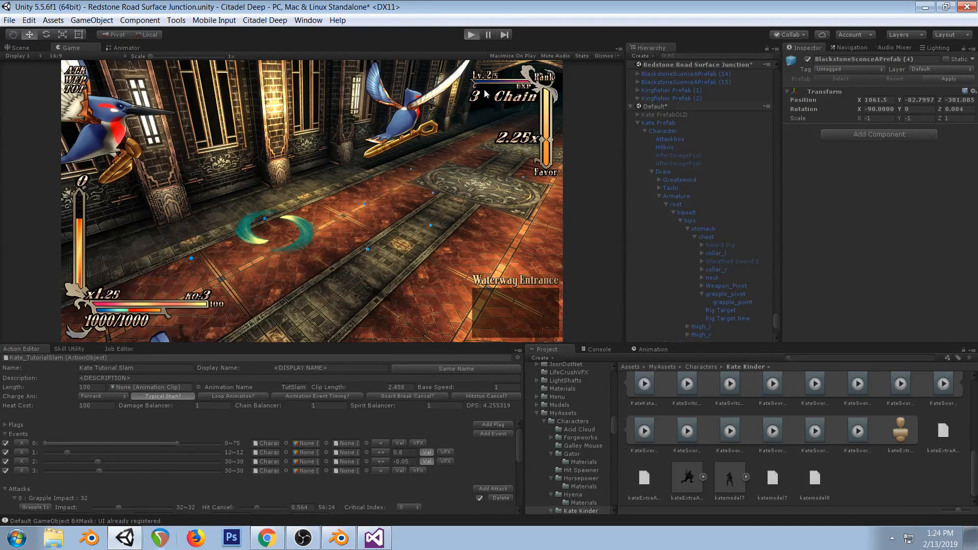
key("ctrl+p")
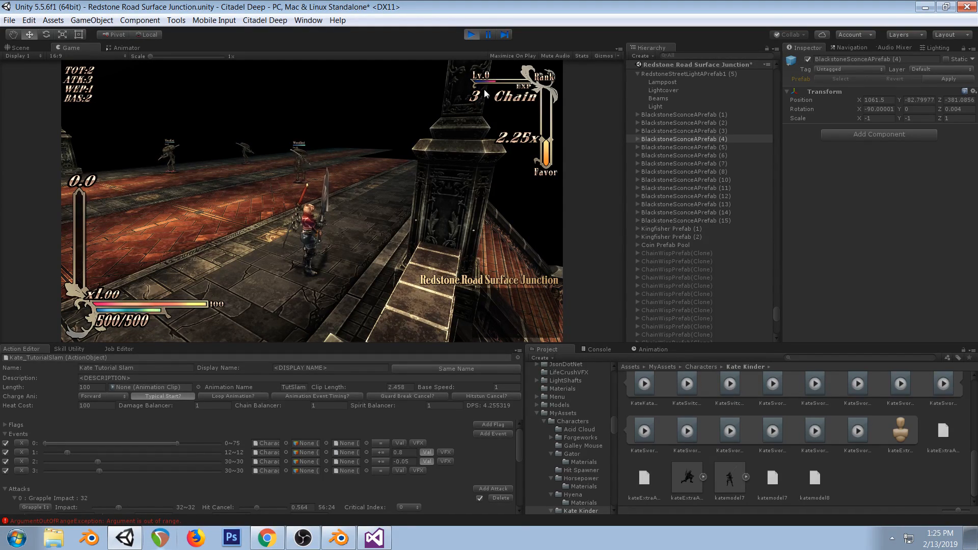
key("alt+Tab")
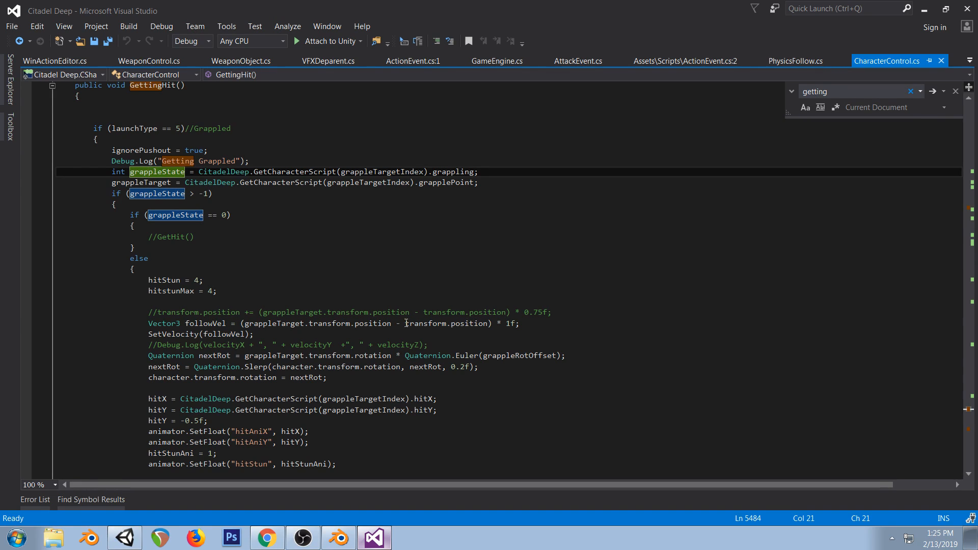
left_click(323, 325)
key("alt+Tab")
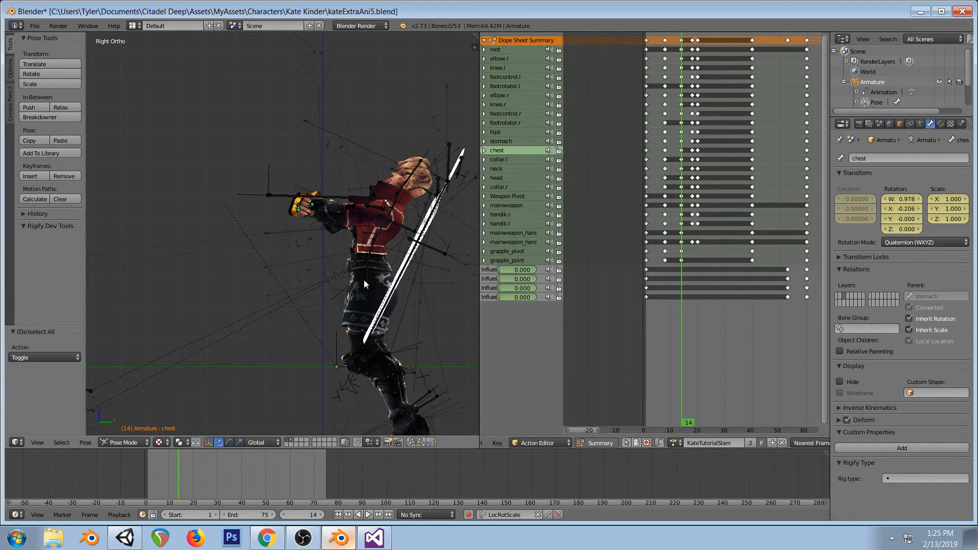
key("alt+Tab")
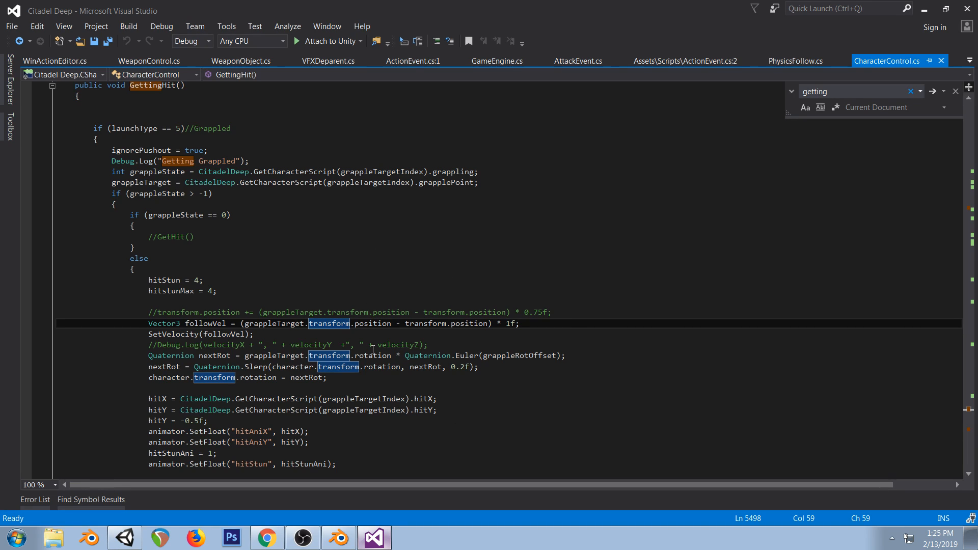
left_click_drag(207, 355, 390, 355)
left_click_drag(192, 371, 442, 368)
left_click(338, 538)
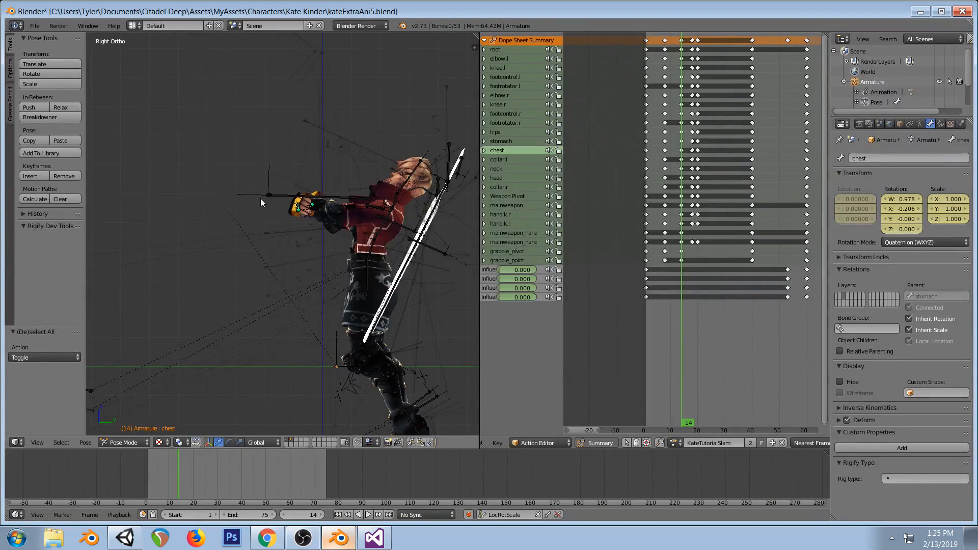
Return to Unity, pause the running game during the grapple, and advance it frame by frame
left_click(125, 538)
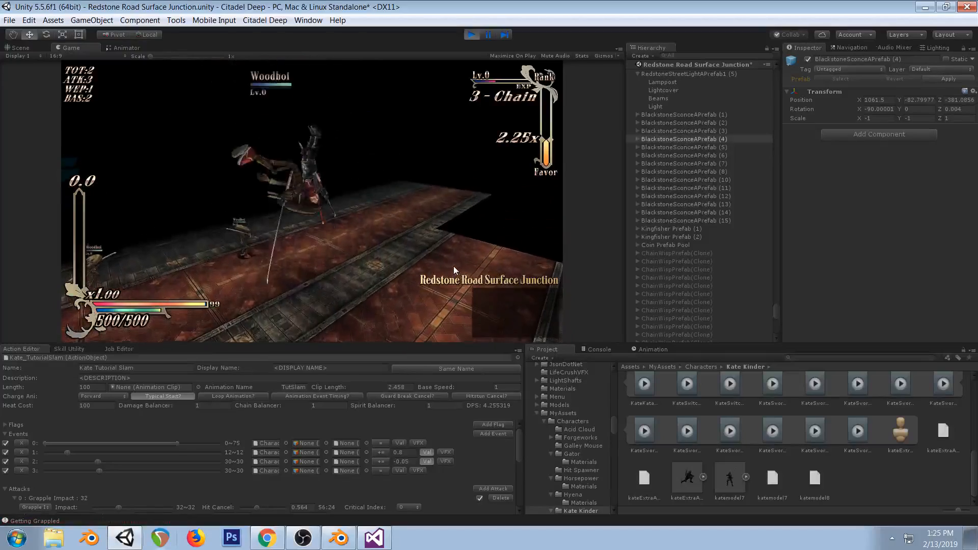
left_click(485, 37)
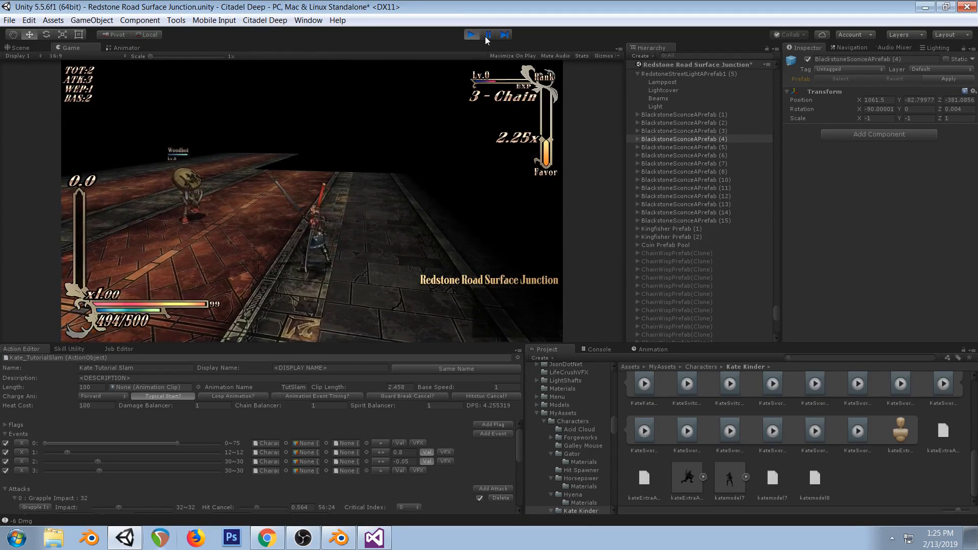
left_click(486, 37)
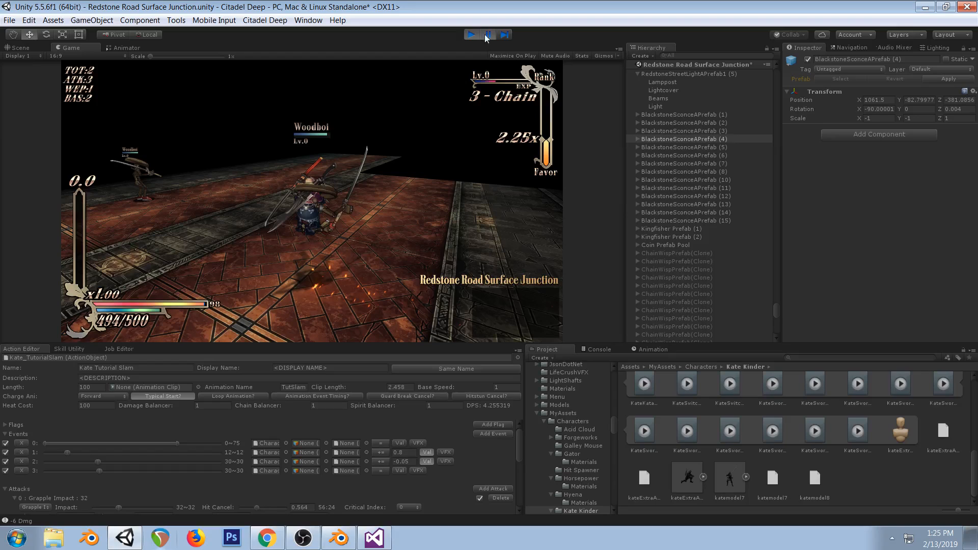
left_click(503, 37)
left_click(503, 37)
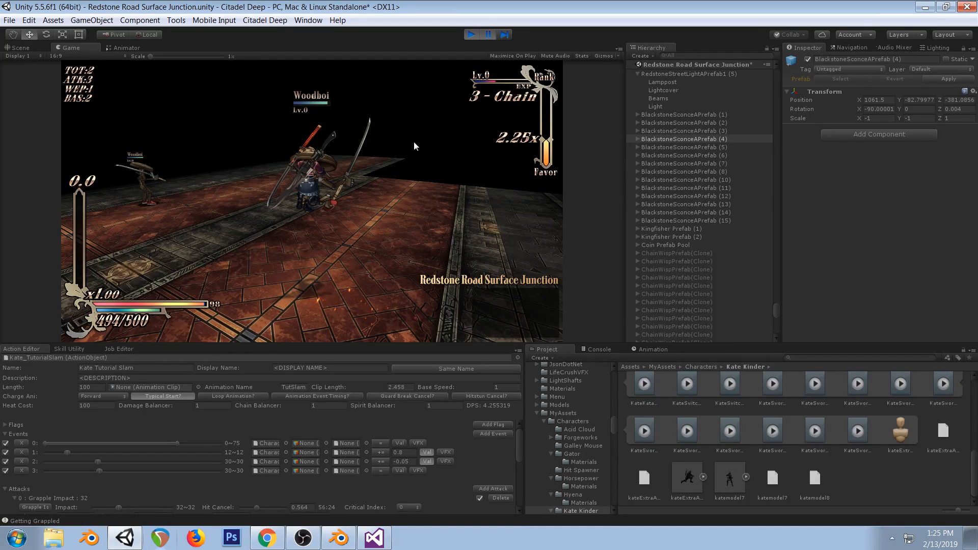
Switch to Blender, scale up the grapple_pivot bone at frame 8 and keyframe it, and move to frame 14
left_click(338, 538)
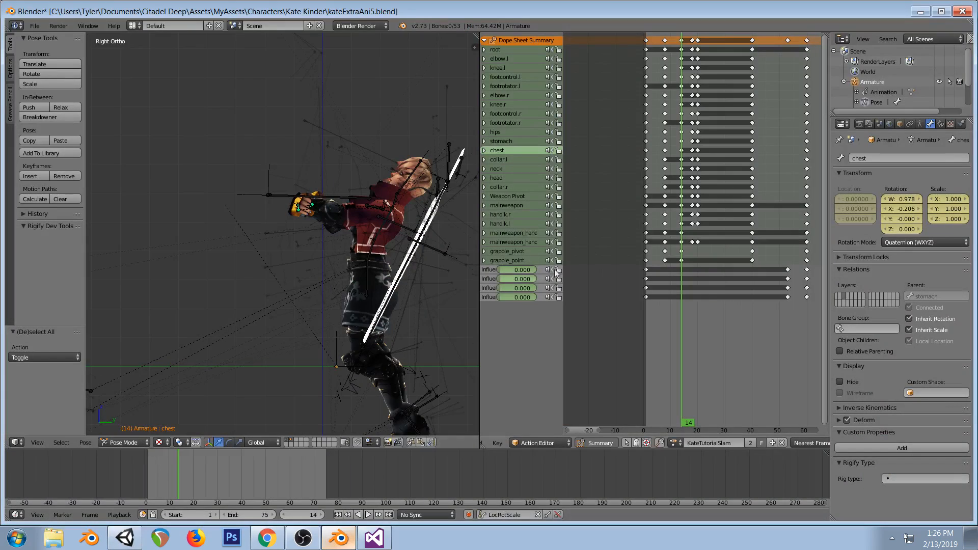
left_click(664, 258)
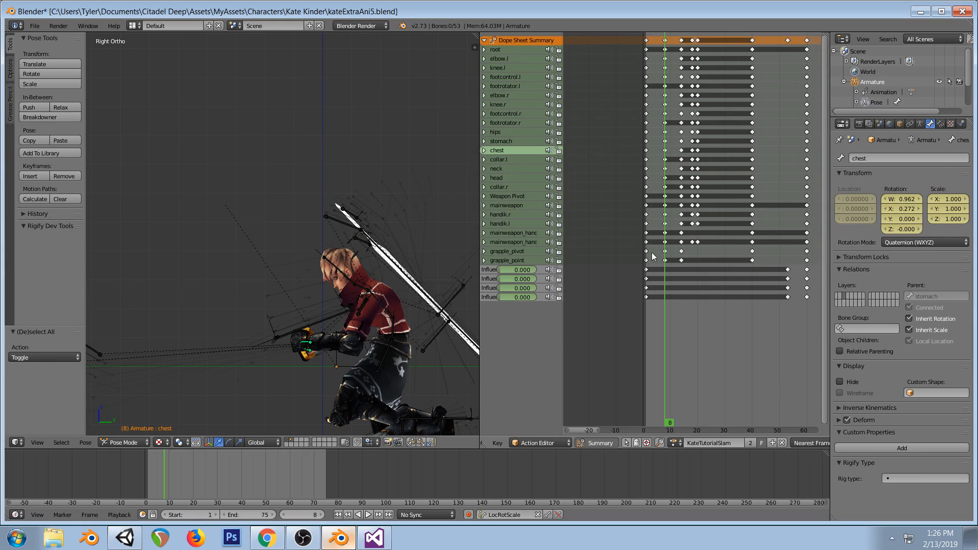
right_click(304, 323)
key("s")
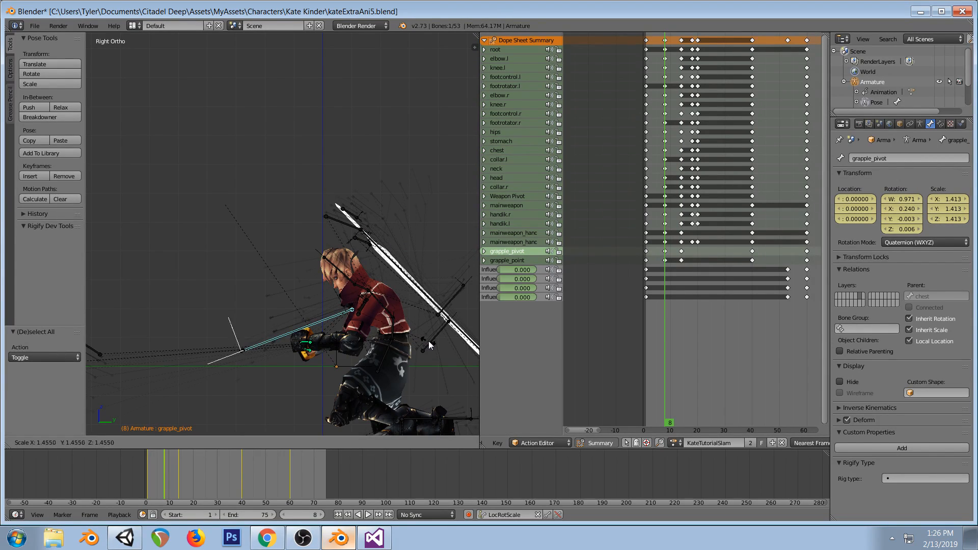
left_click(433, 342)
key("i")
left_click_drag(652, 248, 681, 239)
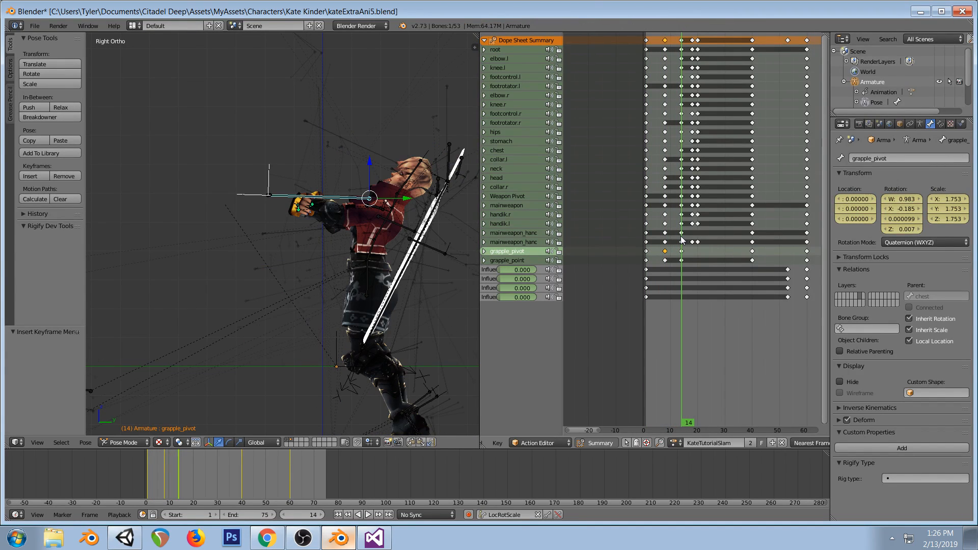
Switch to Unity, advance the paused game one frame, and bring the grappled characters into a side-on Scene view
left_click(127, 541)
left_click(503, 35)
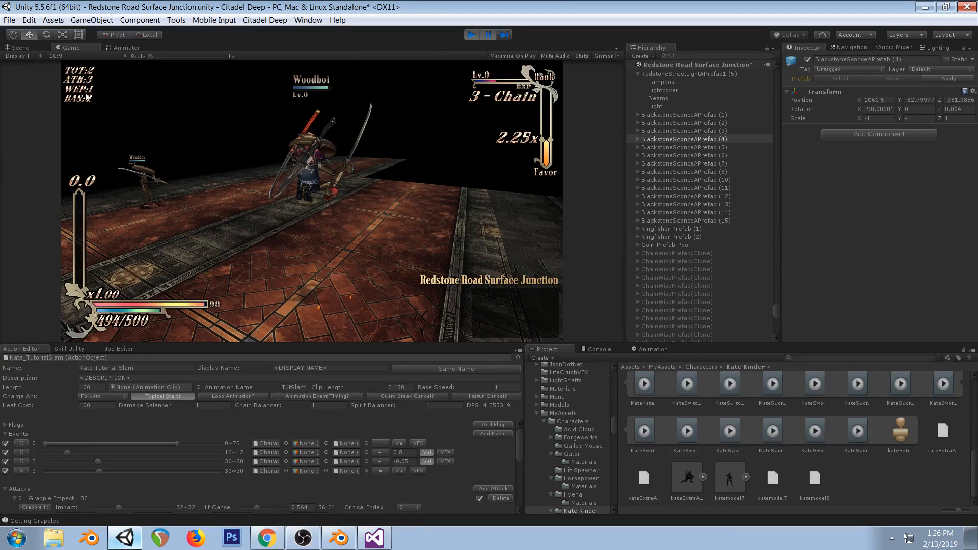
left_click(17, 47)
right_click_drag(219, 300, 201, 242)
middle_click_drag(201, 242, 358, 236)
right_click_drag(359, 235, 403, 223)
middle_click_drag(403, 222, 371, 214)
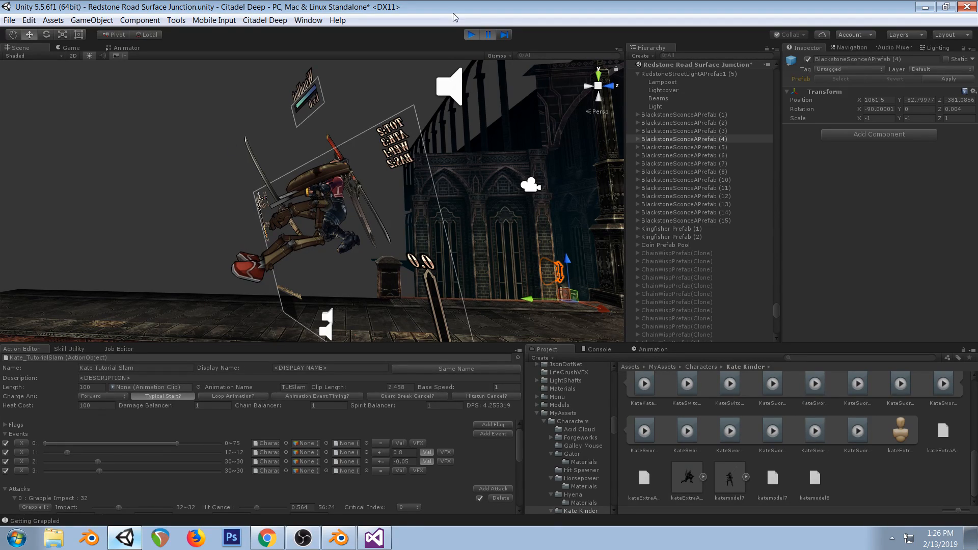
Advance the paused grapple frame by frame and examine how Kate lifts and flips the enemy in the air
left_click(504, 36)
left_click(504, 35)
left_click(504, 35)
left_click(504, 35)
mouse_move(443, 165)
right_mouse_down()
mouse_move(419, 253)
mouse_move(441, 156)
right_mouse_up()
key("s")
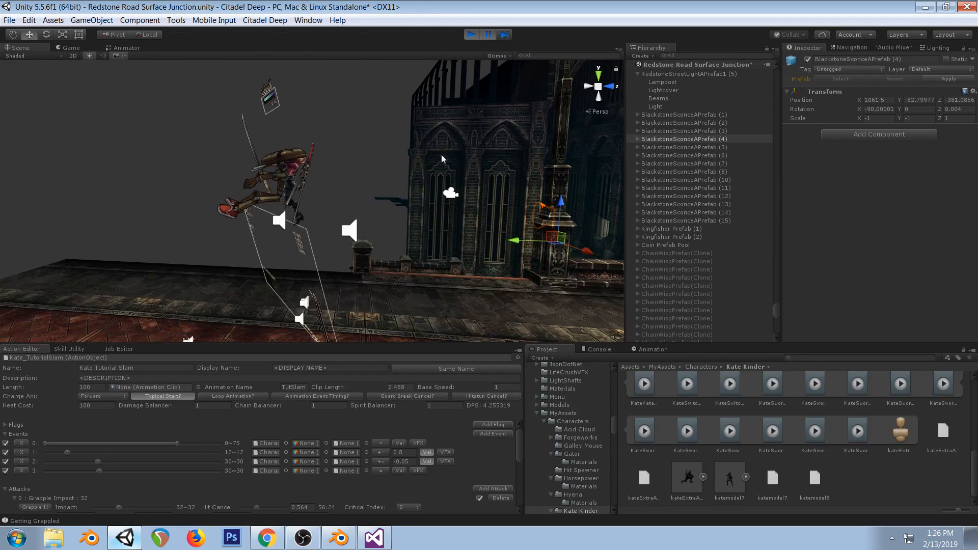
left_click(504, 35)
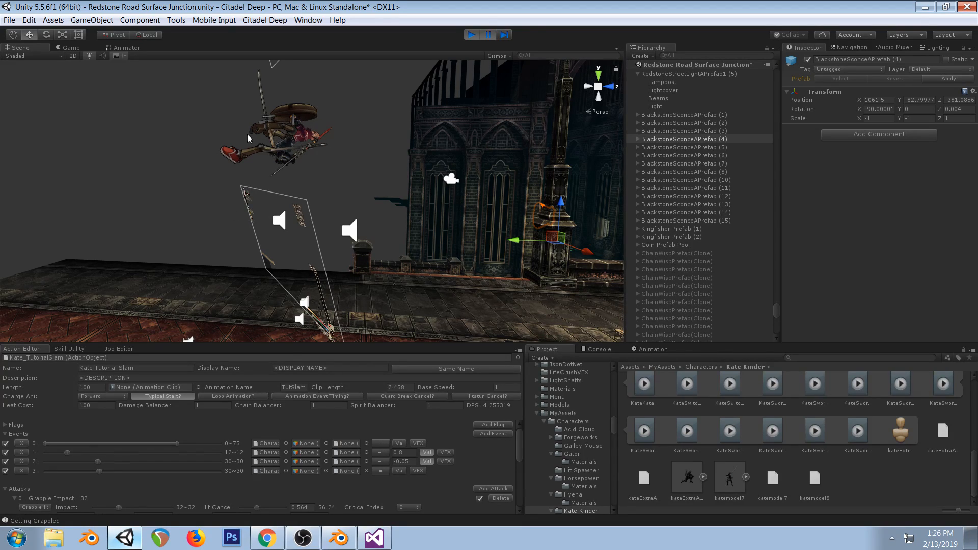
left_click(510, 35)
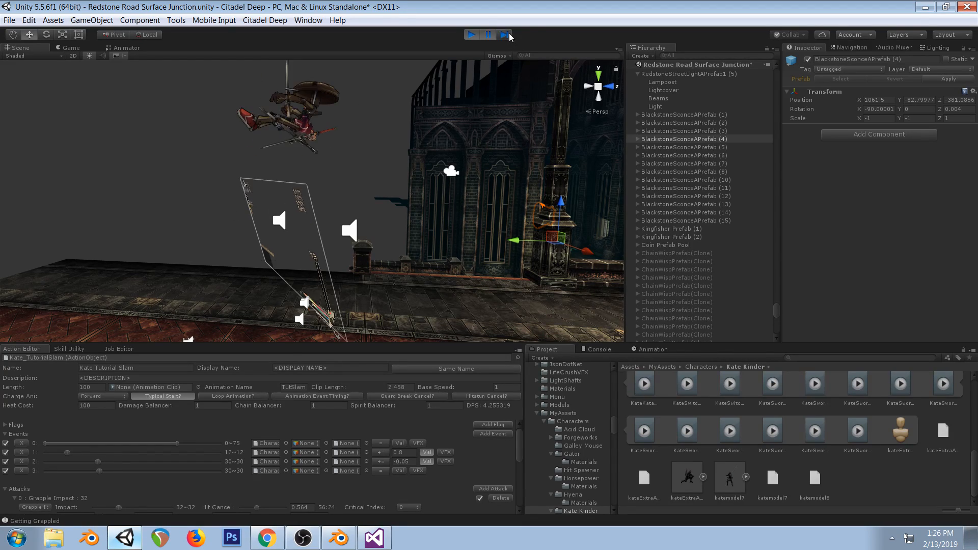
left_click(510, 34)
left_click(509, 34)
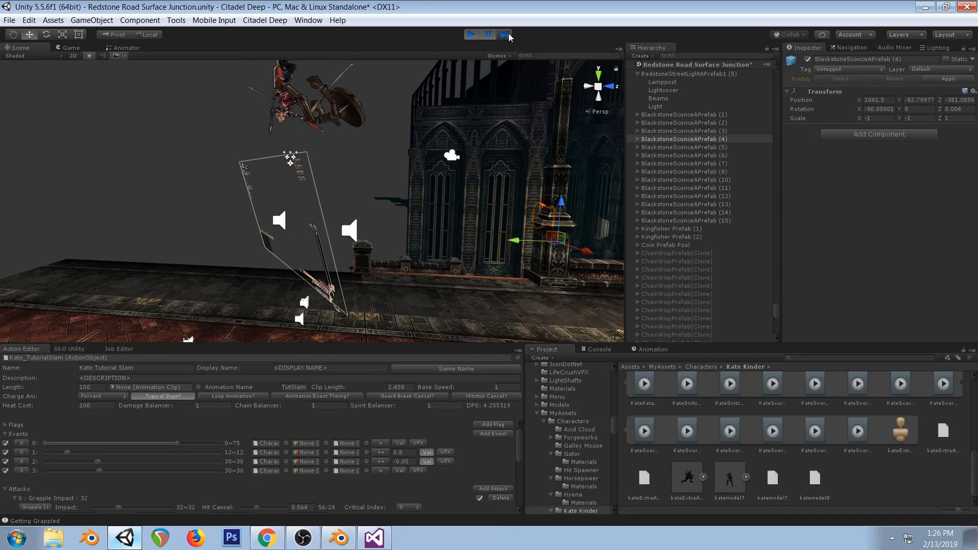
middle_click_drag(345, 101, 373, 175)
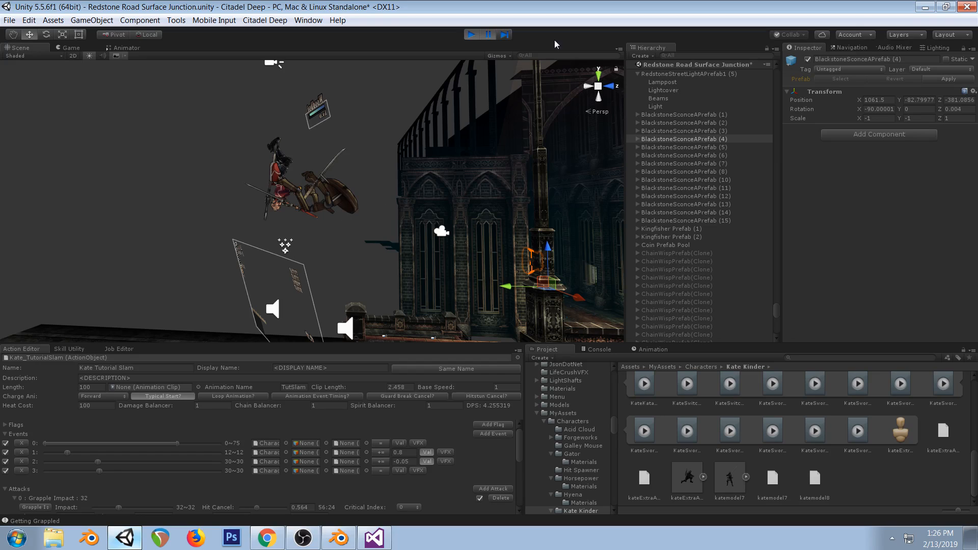
left_click(505, 35)
left_click(506, 35)
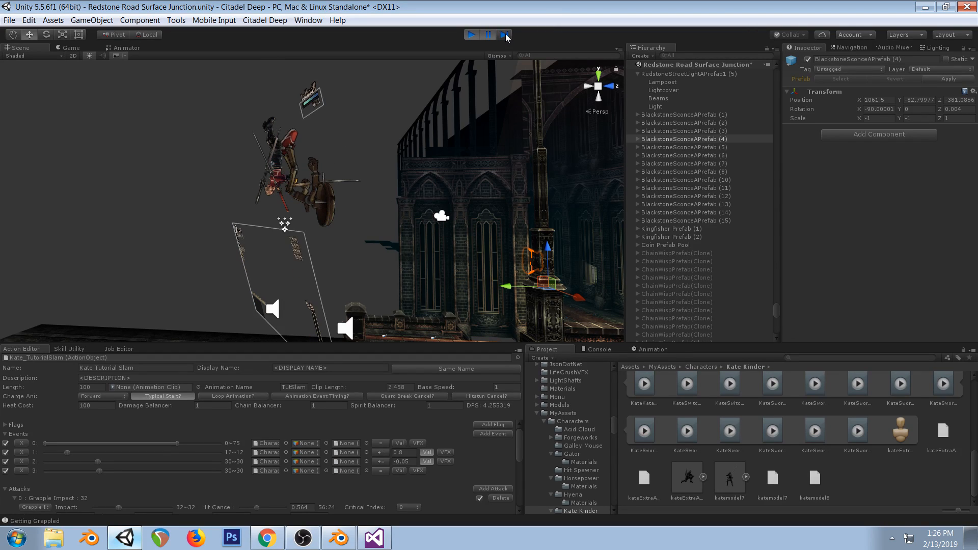
left_click(506, 35)
Check the 0.2f factor in the nextRot Slerp line of GettingHit() in Visual Studio and return to Unity
key("alt+Tab")
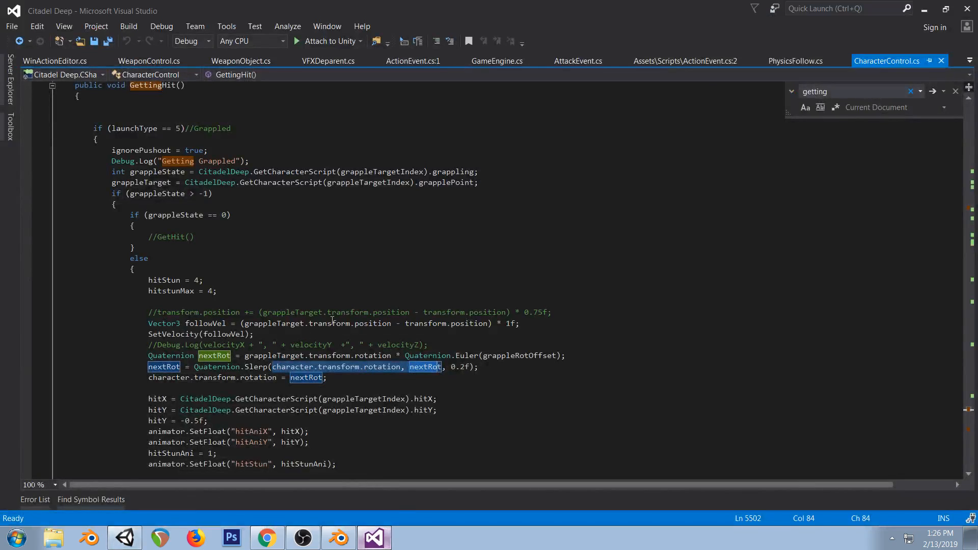
left_click_drag(463, 367, 452, 367)
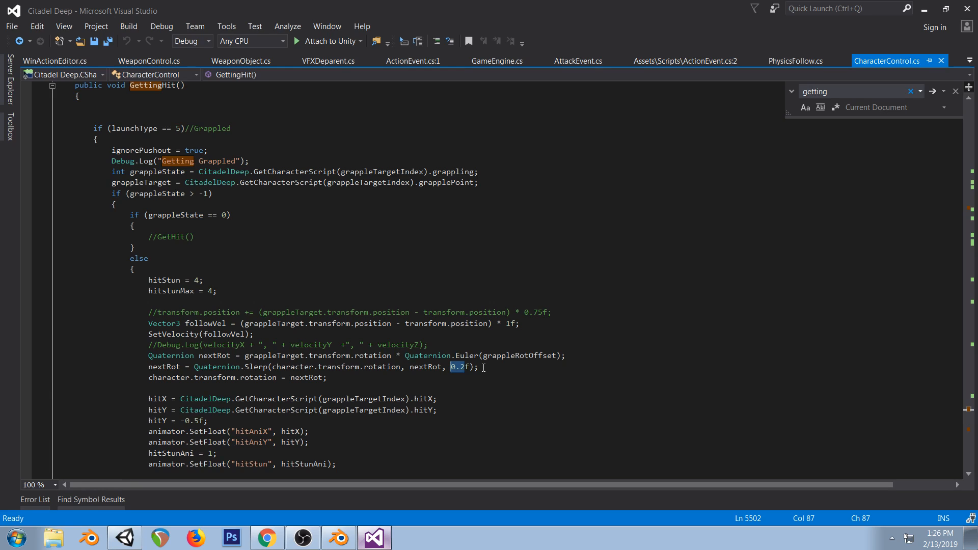
key("alt+Tab")
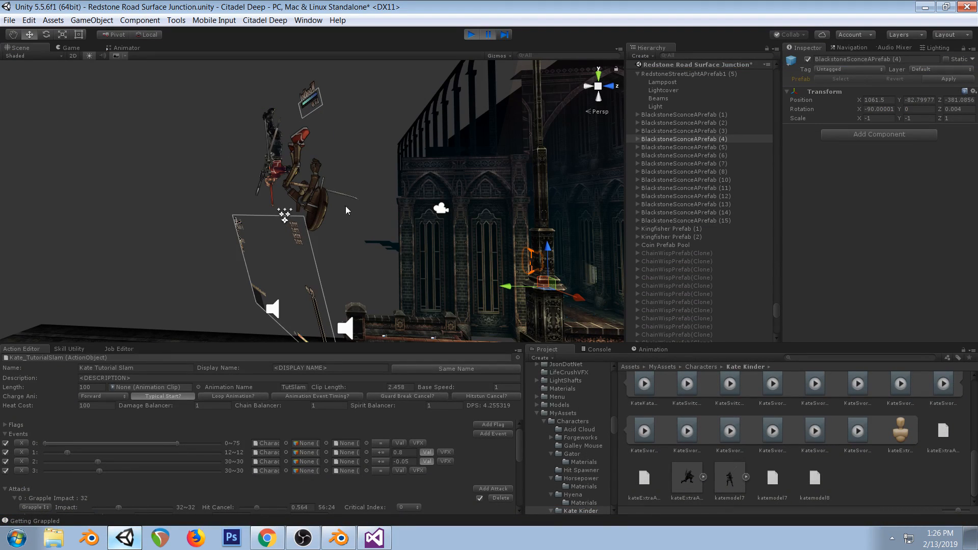
Examine frame by frame how the grappled enemy's rotation follows Kate while both are upside down in midair
left_click(507, 37)
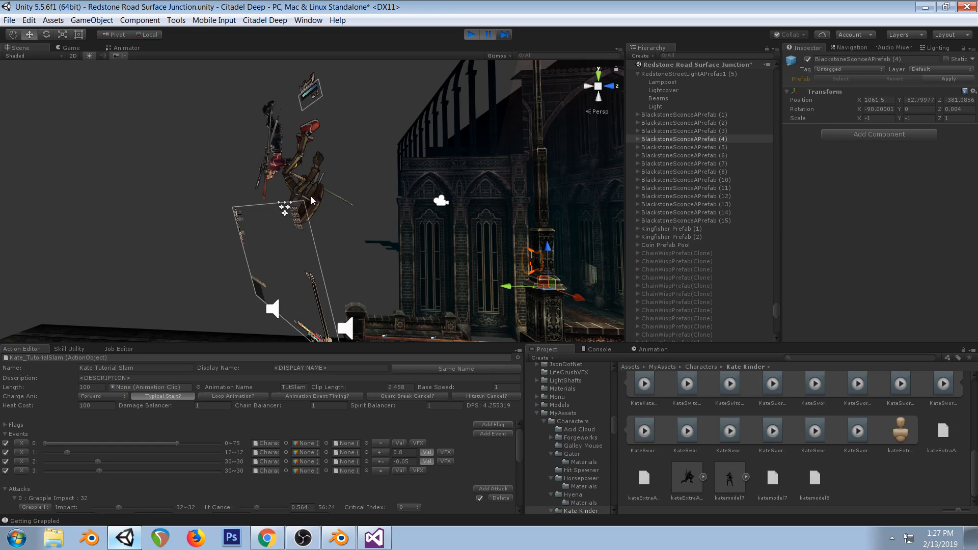
left_click(505, 36)
left_click(504, 35)
left_click(504, 36)
left_click(505, 36)
left_click(505, 36)
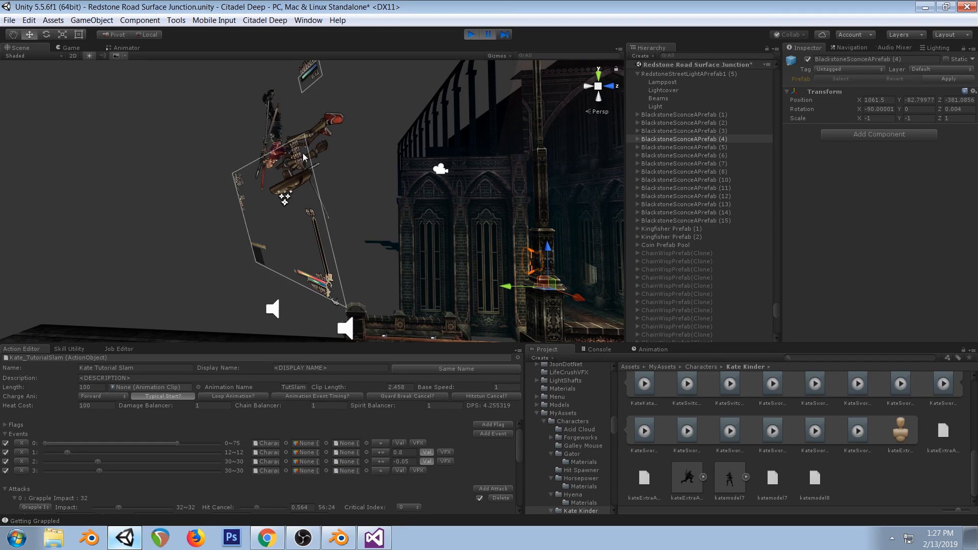
left_click(505, 35)
left_click(504, 34)
left_click(506, 36)
left_click(506, 36)
left_click(506, 35)
left_click(507, 35)
left_click(507, 36)
left_click(507, 35)
left_click(507, 35)
middle_click_drag(461, 176, 458, 124)
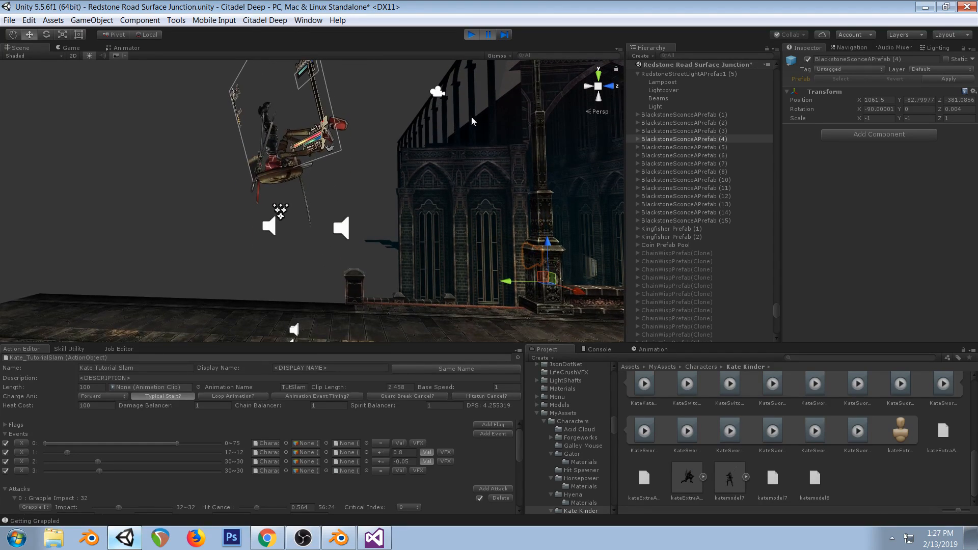
Advance the paused game through the descent until the slam hits the ground, keeping both characters in view
left_click(506, 35)
left_click(506, 36)
left_click(505, 35)
left_click(505, 36)
left_click(506, 36)
left_click(505, 36)
left_click(505, 35)
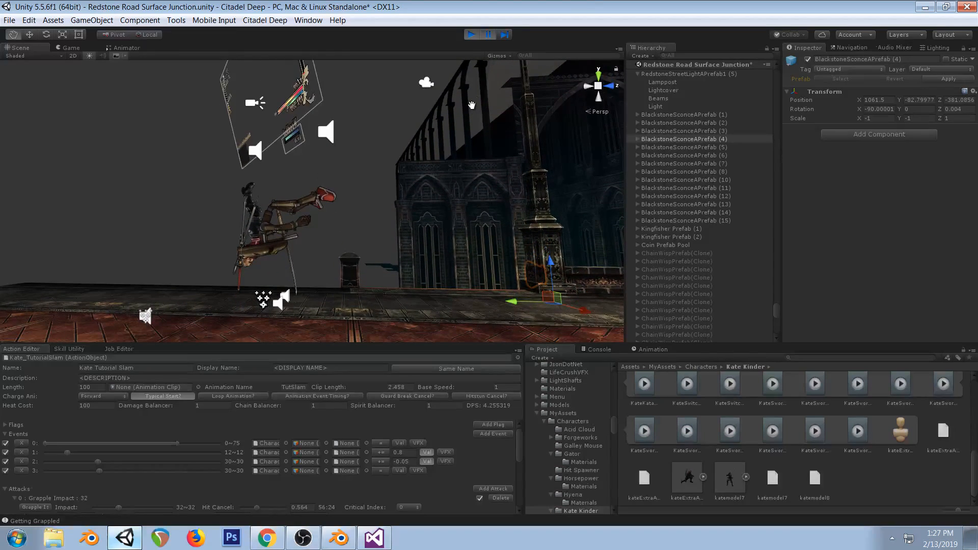
left_click(508, 37)
left_click(508, 37)
left_click(508, 37)
left_click(509, 37)
middle_click_drag(392, 256, 407, 192)
left_click(509, 38)
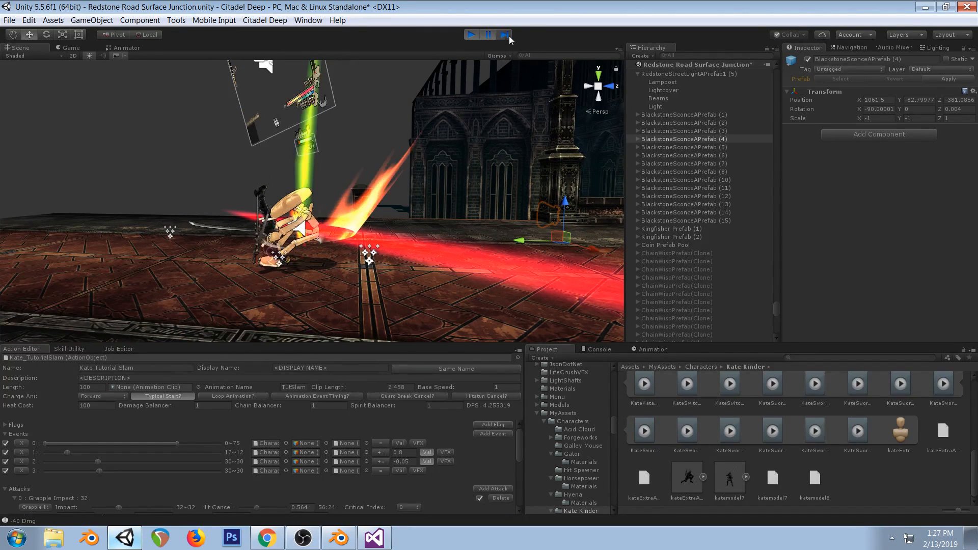
Advance frame by frame through the slam's impact effects to examine the enemy's release from the grapple
left_click(509, 38)
left_click(509, 37)
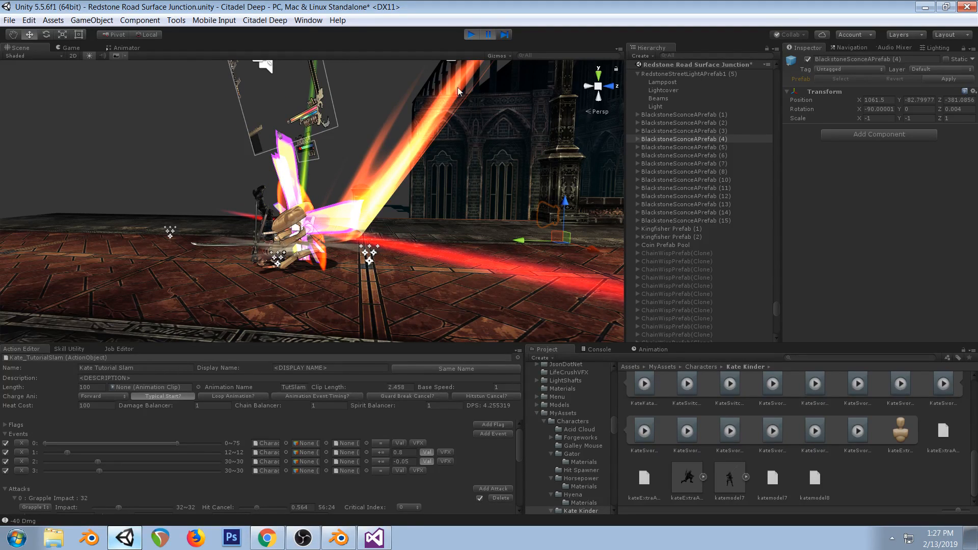
left_click(504, 37)
left_click(505, 37)
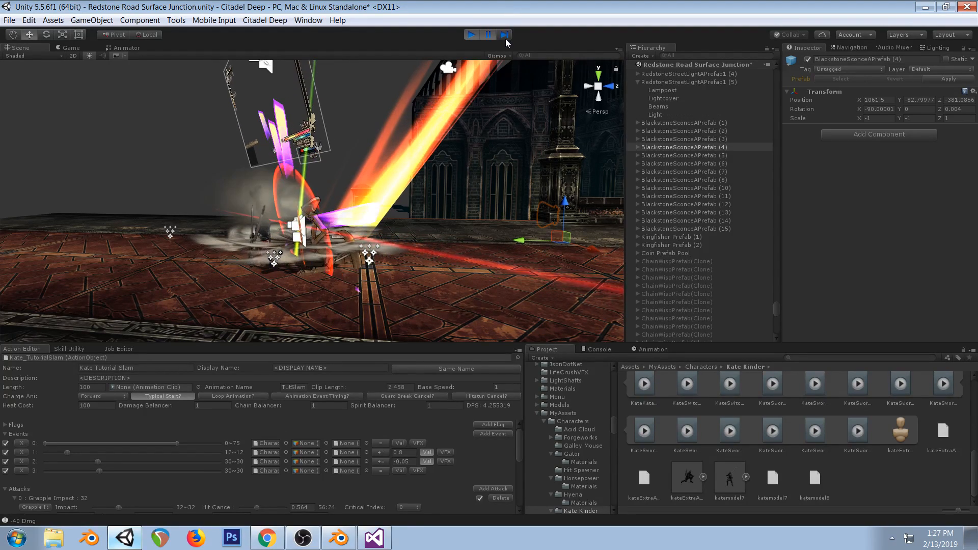
left_click(506, 37)
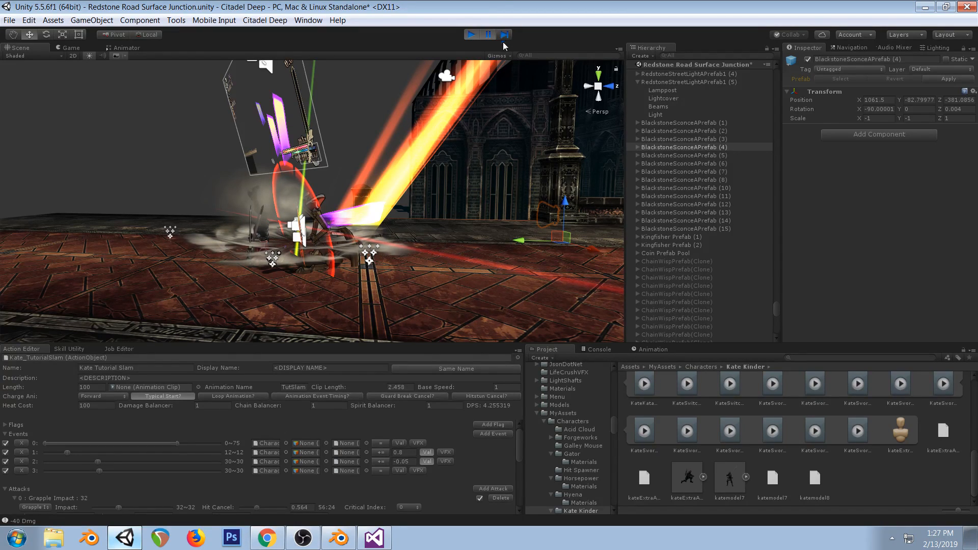
Examine the landed characters and impact dust from several angles and advance to the following frame
right_click_drag(447, 207, 534, 268)
middle_click_drag(255, 119, 305, 155)
scroll(305, 154, "down", 5)
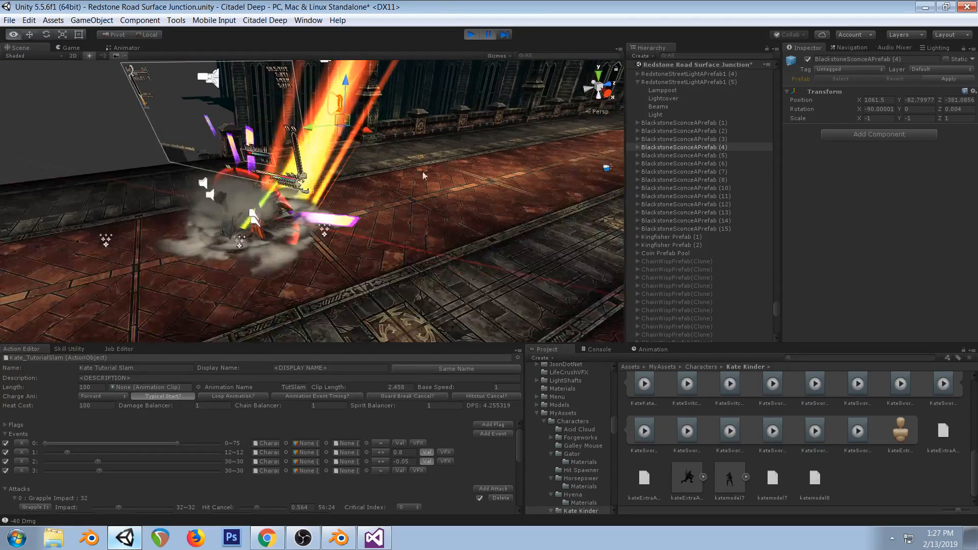
right_click_drag(447, 166, 282, 176)
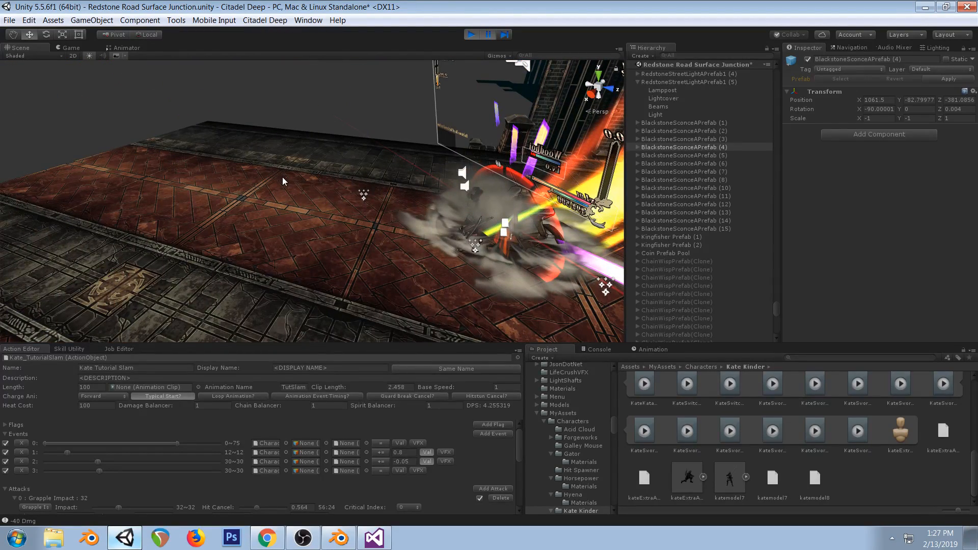
right_click_drag(282, 182, 315, 179)
middle_click_drag(408, 194, 281, 224)
scroll(281, 224, "down", 2)
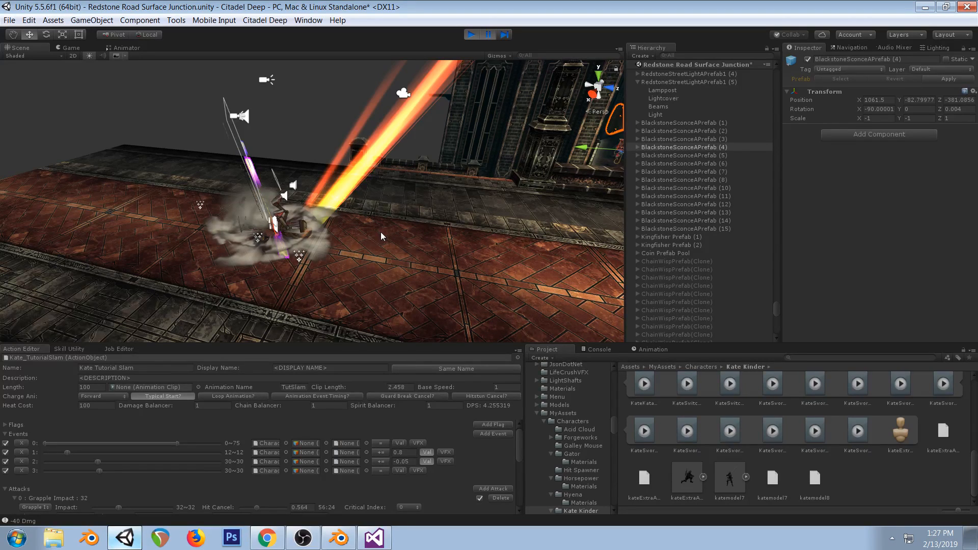
left_click(507, 35)
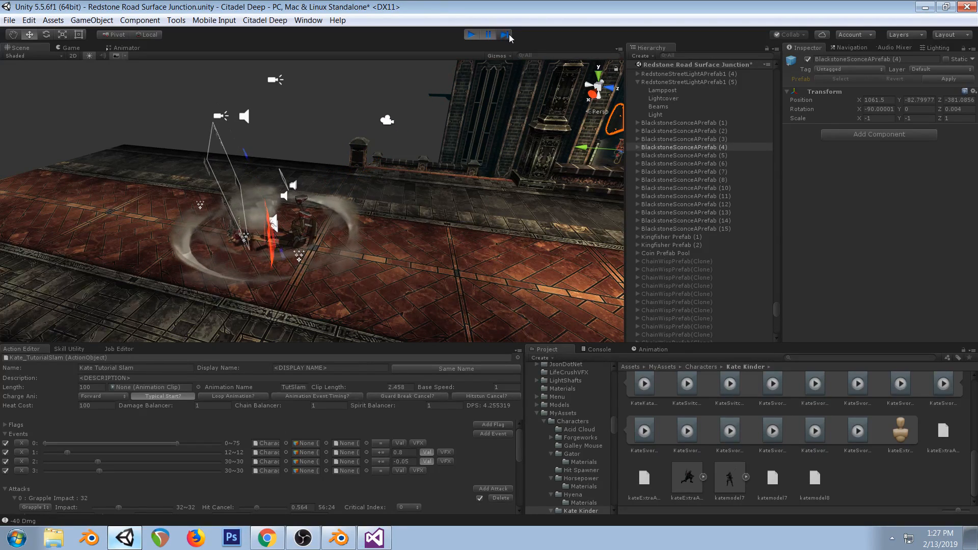
Show the Game view and advance frame by frame to examine the slam's aftermath through the game camera
left_click(69, 47)
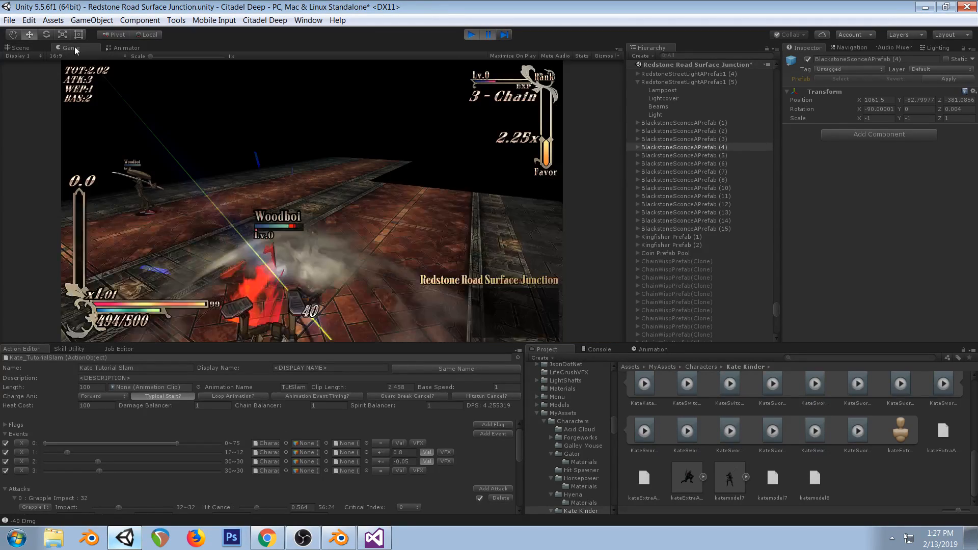
left_click(505, 35)
left_click(505, 34)
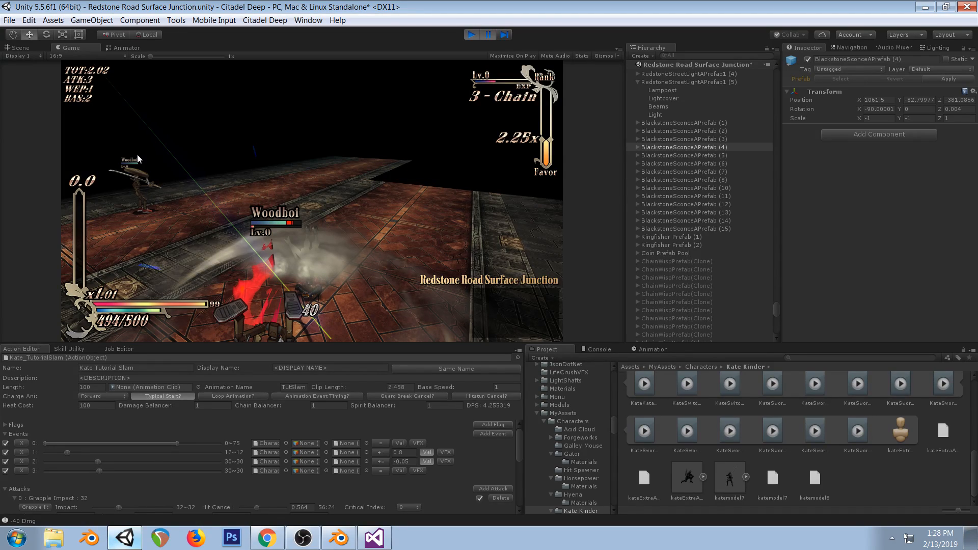
left_click(504, 35)
left_click(504, 35)
left_click(506, 35)
left_click(505, 35)
left_click(505, 36)
left_click(505, 35)
left_click(505, 36)
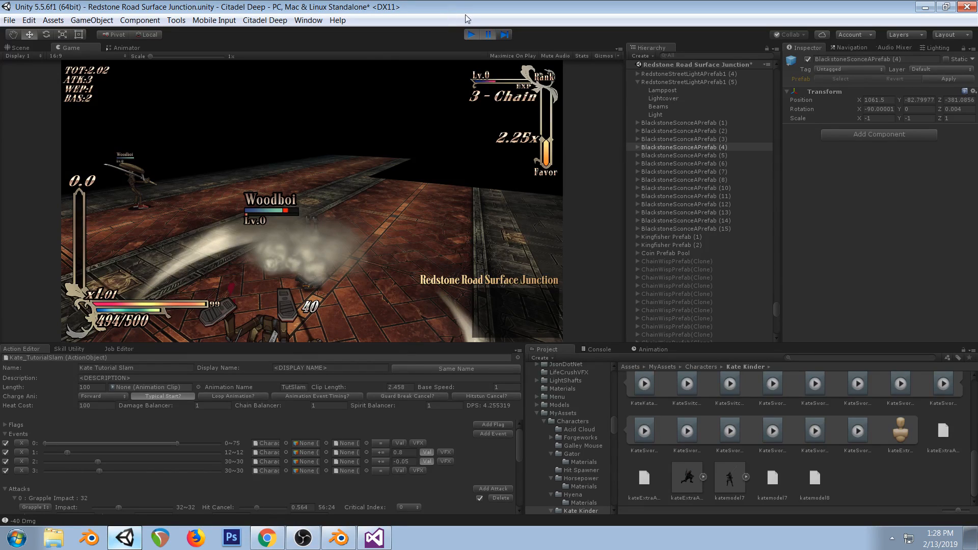
Resume the game, pause during another grapple, and examine the first grabbed frames up close in the Scene view
left_click(489, 34)
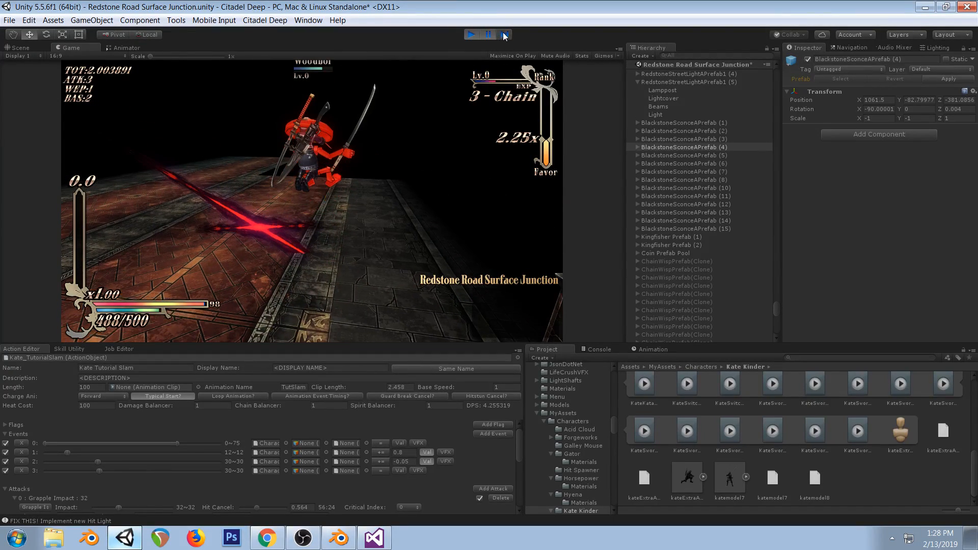
left_click(29, 48)
mouse_move(417, 203)
right_mouse_down()
mouse_move(443, 190)
mouse_move(412, 199)
right_mouse_up()
scroll(410, 199, "up", 3)
middle_click_drag(402, 198, 435, 217)
scroll(428, 205, "up", 3)
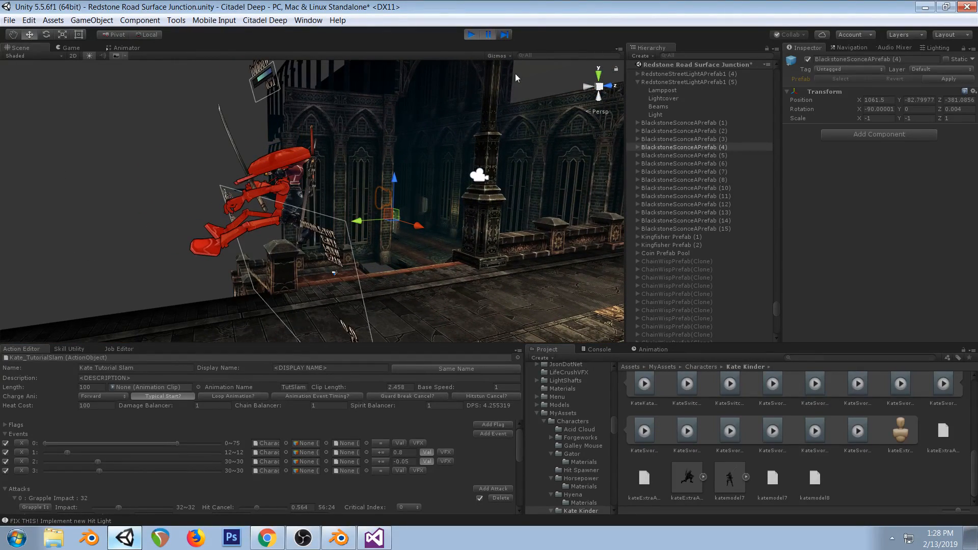
left_click(503, 37)
left_click(503, 36)
right_click_drag(349, 141, 362, 169)
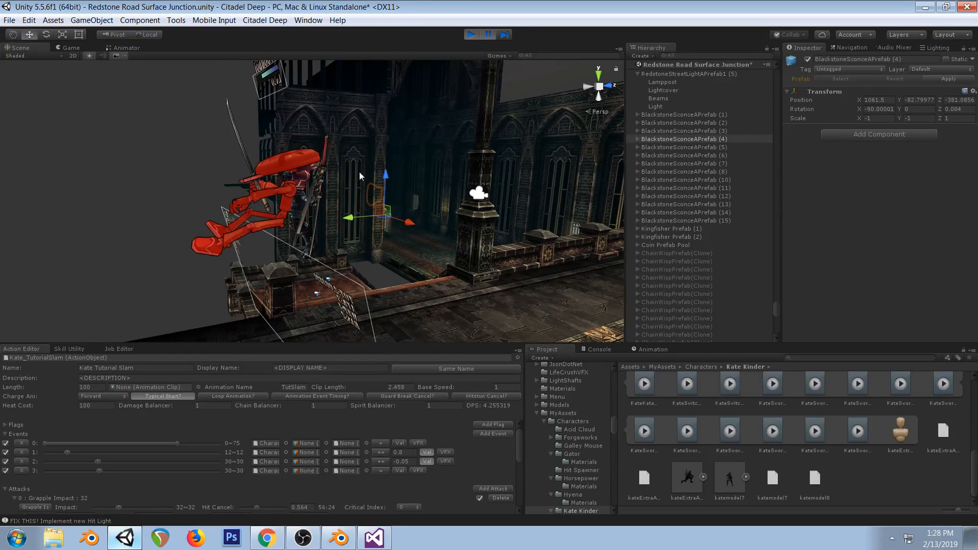
Read the Twitch stream chat in Chrome and bring up the GettingHit() code in Visual Studio
left_click(267, 538)
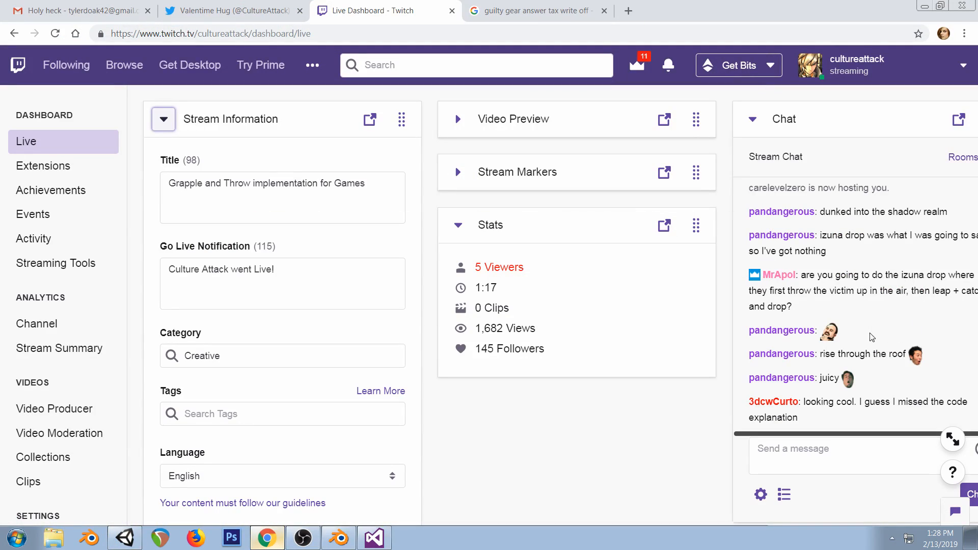
left_click(373, 537)
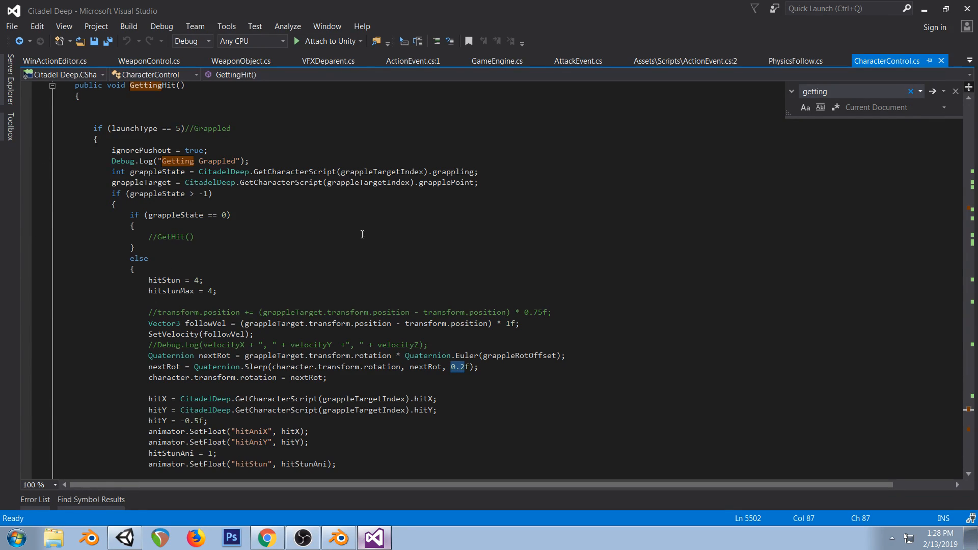
Examine the grappled branch of GettingHit() and the hit, velocity rotation and wall splat code that follows it
scroll(122, 229, "up", 2)
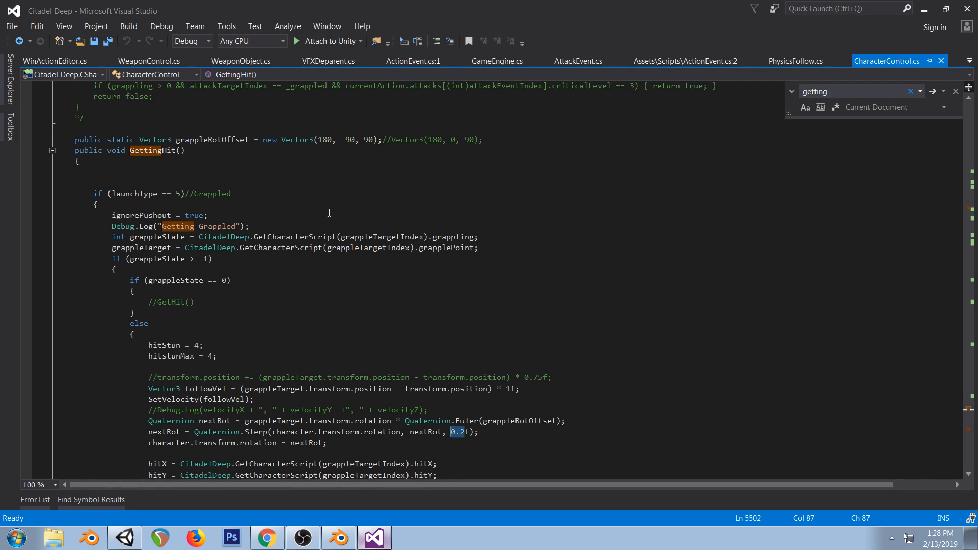
scroll(454, 262, "down", 2)
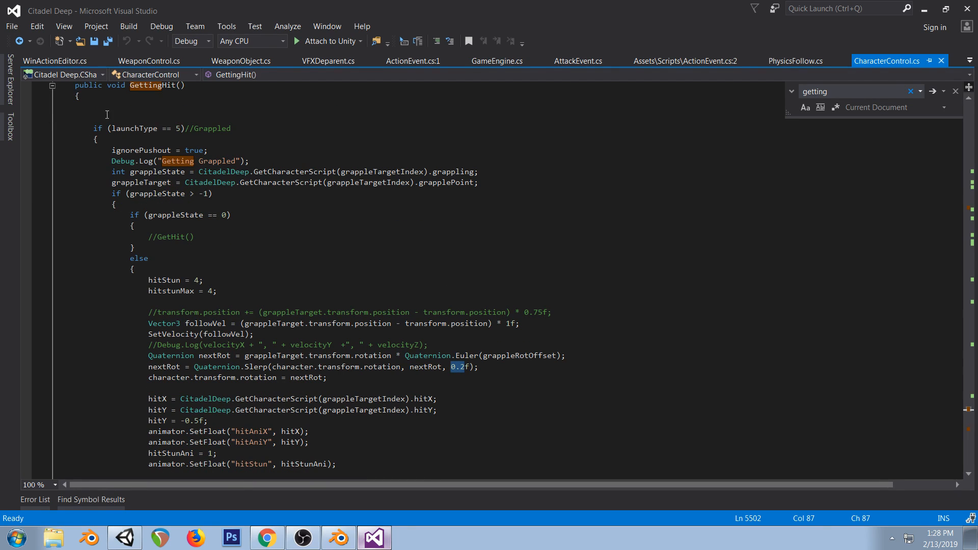
left_click(128, 132)
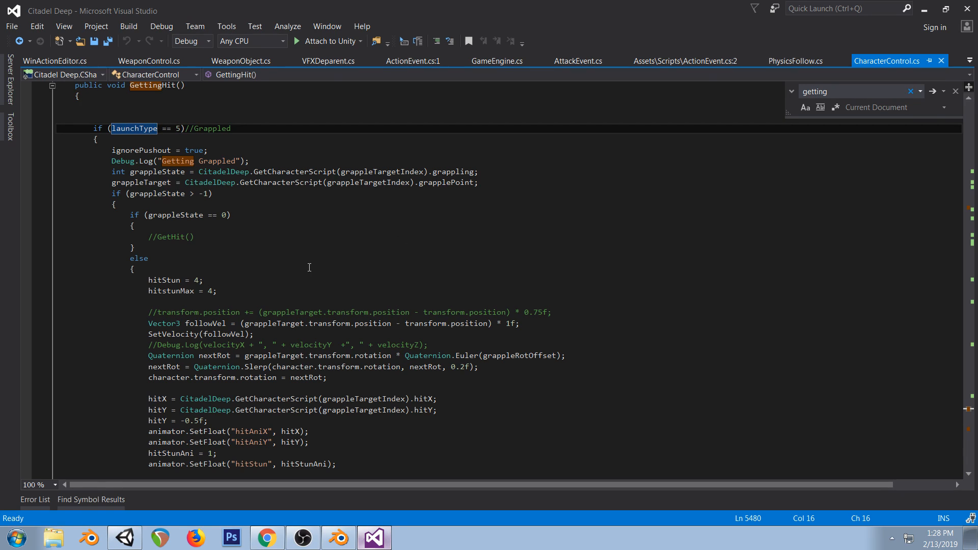
scroll(180, 143, "up", 1)
left_click(158, 120)
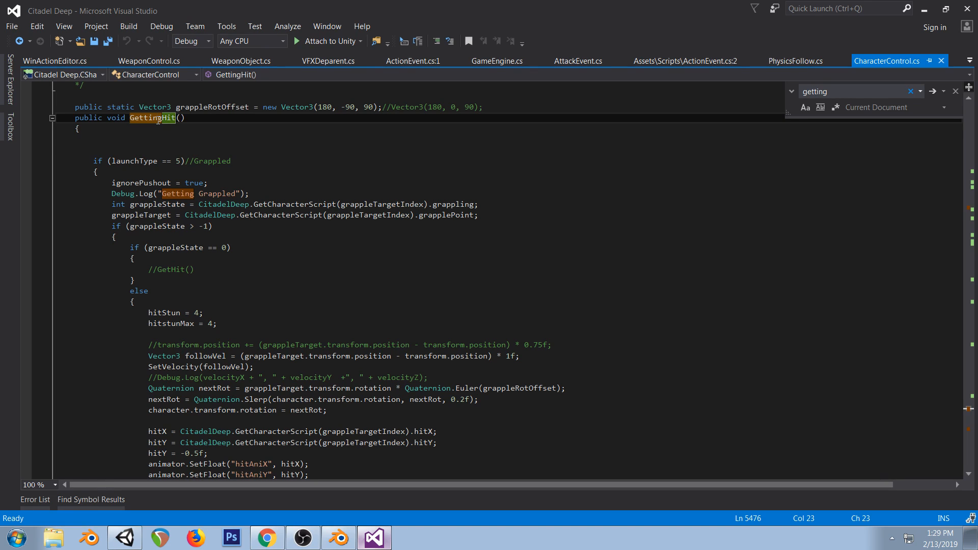
scroll(201, 298, "down", 20)
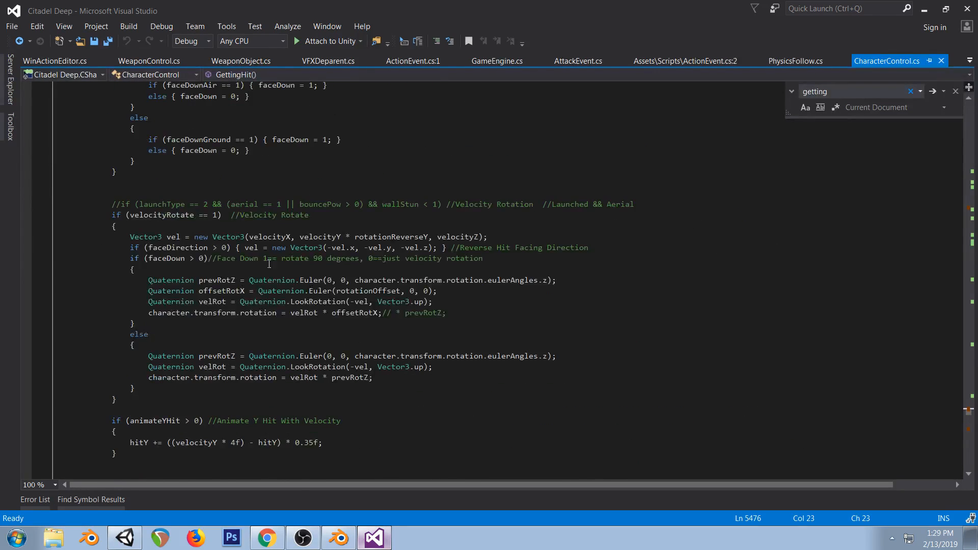
scroll(201, 297, "down", 12)
scroll(289, 284, "up", 15)
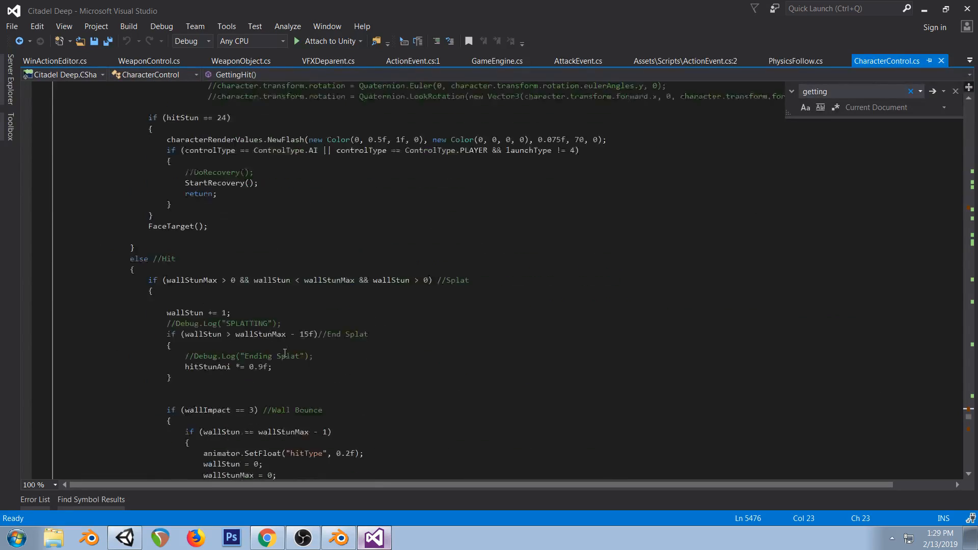
scroll(288, 284, "up", 20)
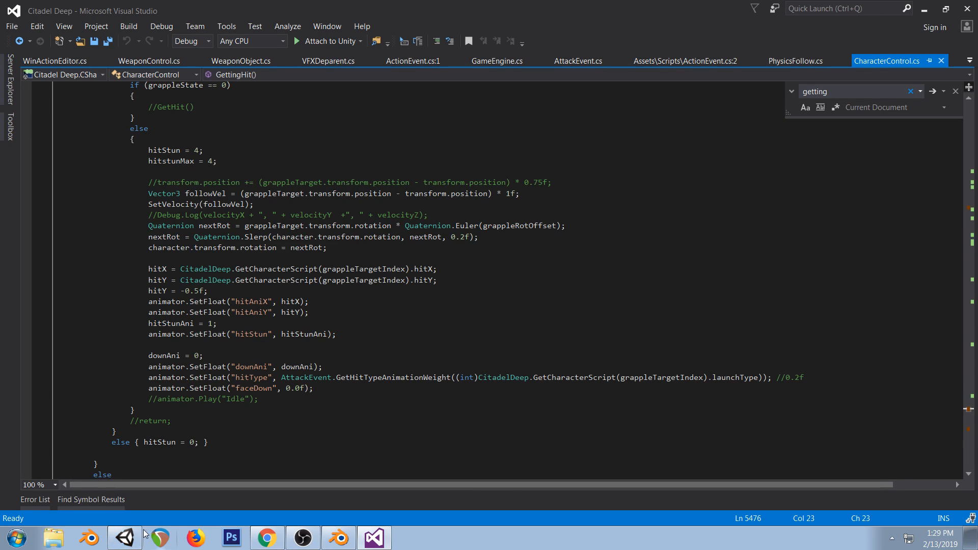
Compare the grabbed character's pose in Unity with the grapple follow and animator code in Visual Studio
left_click(125, 545)
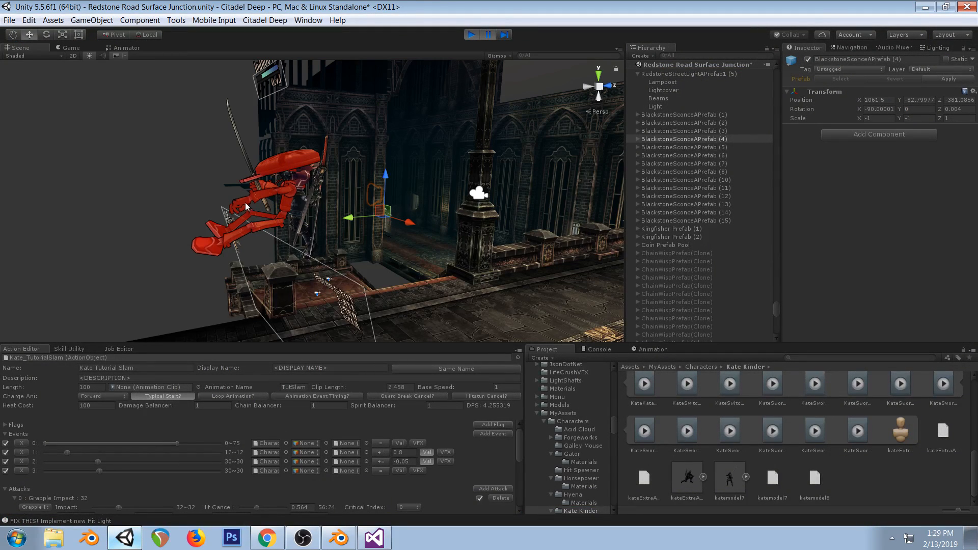
left_click(338, 538)
left_click(373, 538)
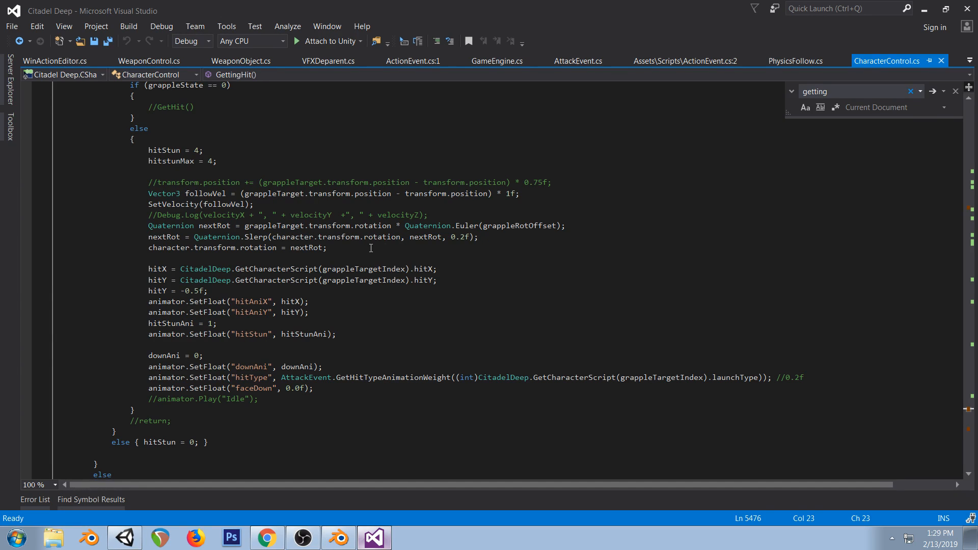
scroll(371, 248, "down", 1)
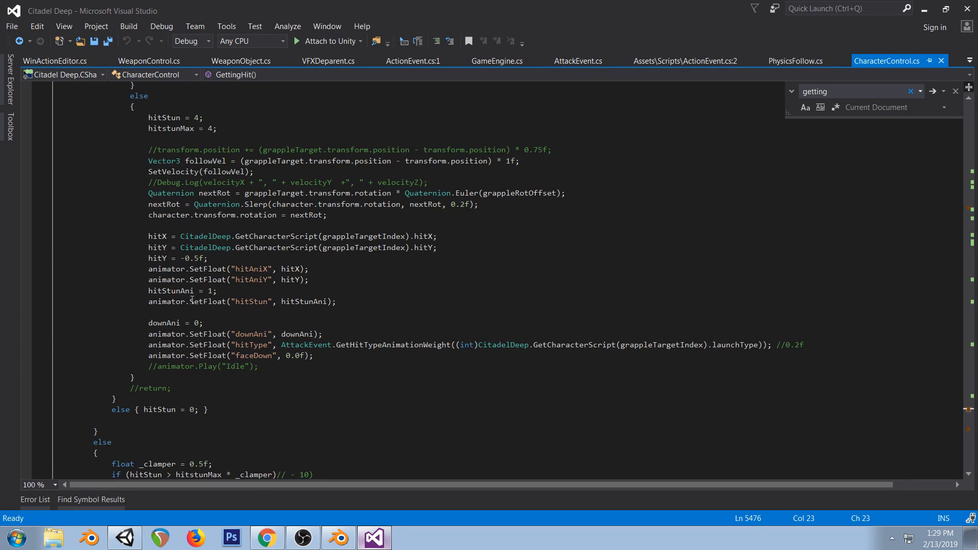
Switch to Unity and review the events and Grapple Impact attack settings of the Kate Tutorial Slam action
left_click(125, 538)
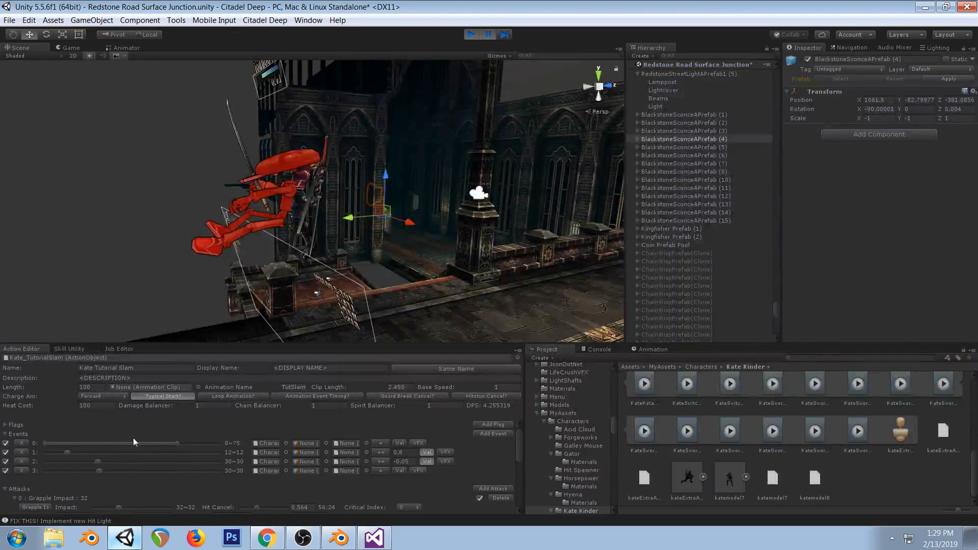
scroll(172, 468, "down", 3)
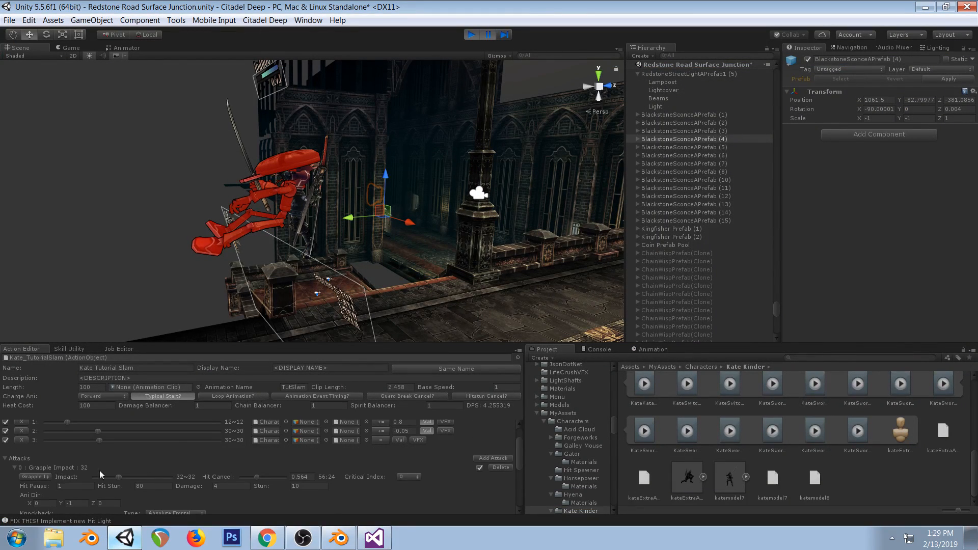
scroll(151, 488, "down", 3)
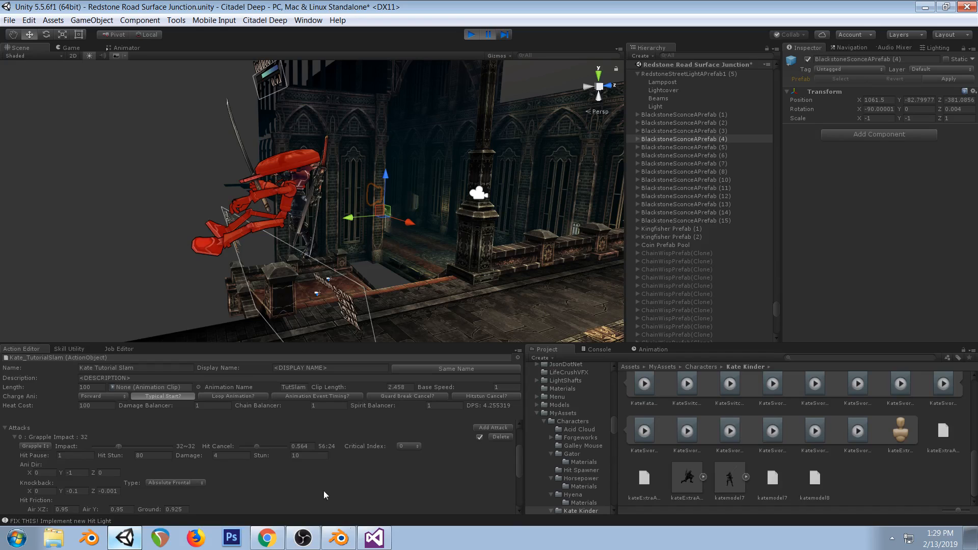
scroll(315, 436, "up", 6)
scroll(278, 443, "down", 6)
In Blender, go to frame 8 of KateTutorialSlam, select the grapple_point bone and examine its placement from several angles
left_click(339, 537)
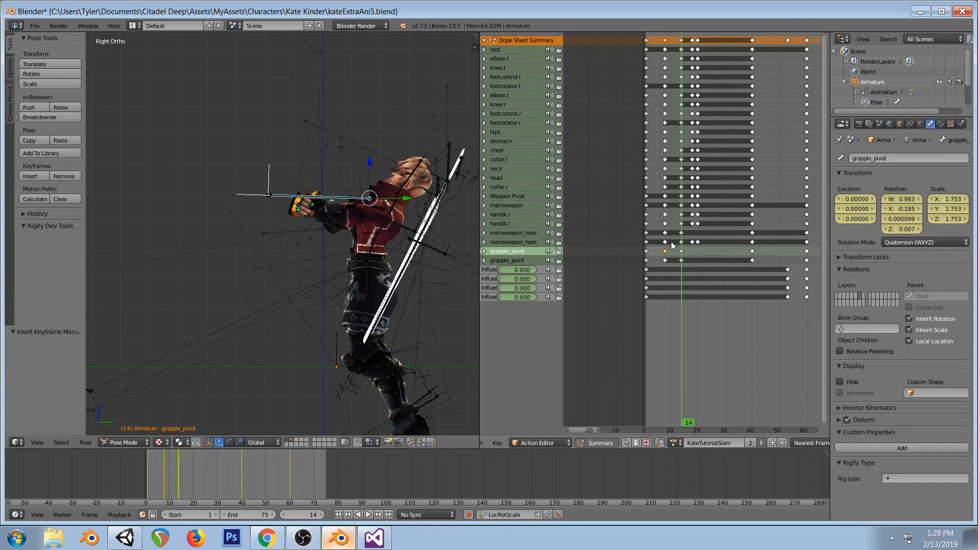
left_click(665, 224)
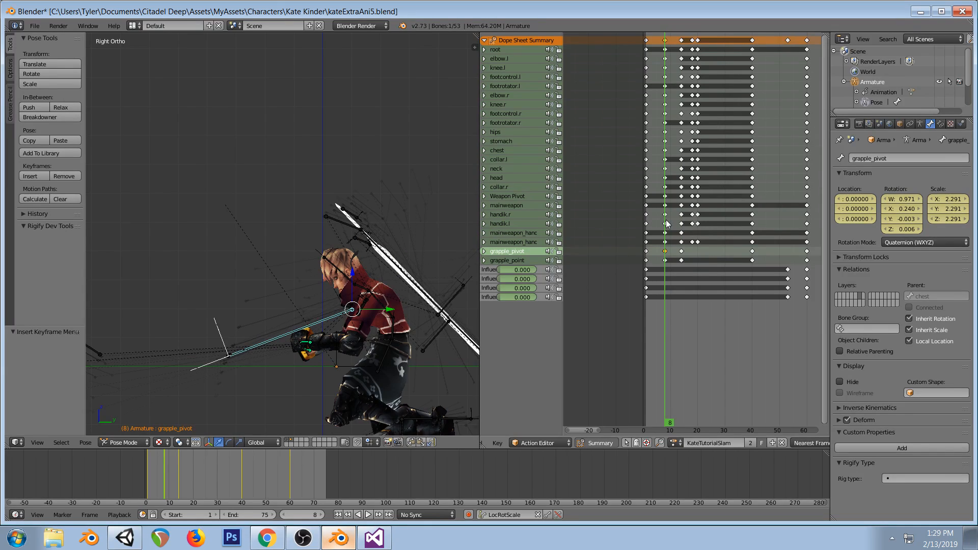
right_click(232, 358)
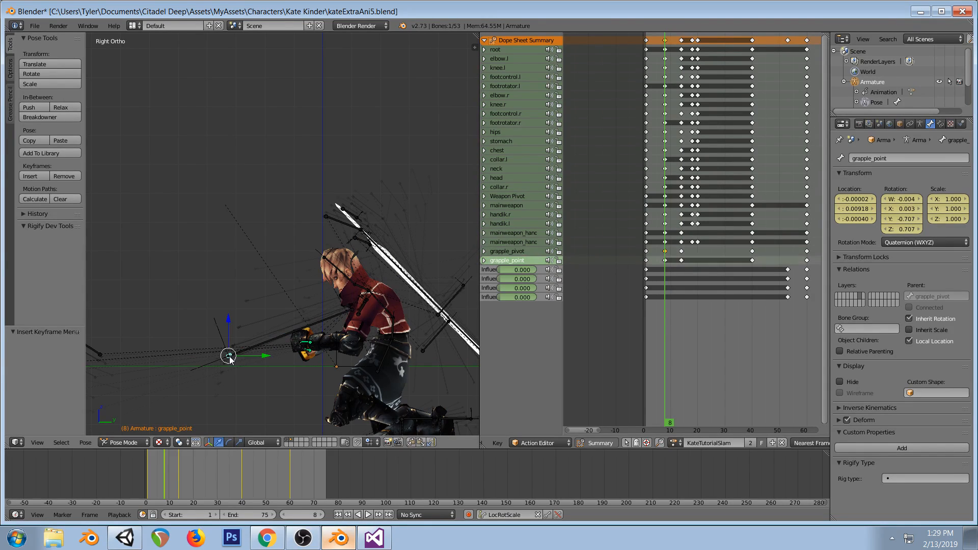
middle_click_drag(274, 351, 282, 299, "shift")
left_click(134, 536)
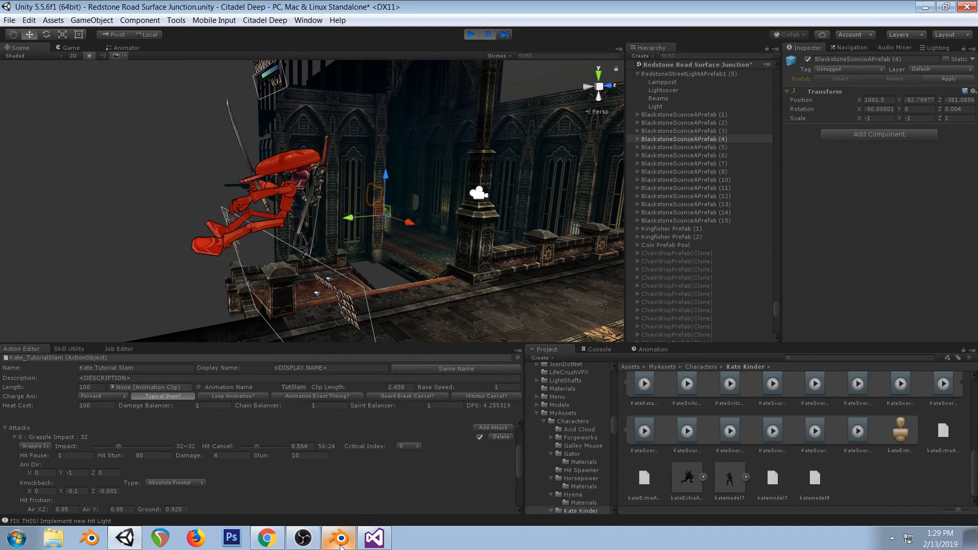
left_click(339, 539)
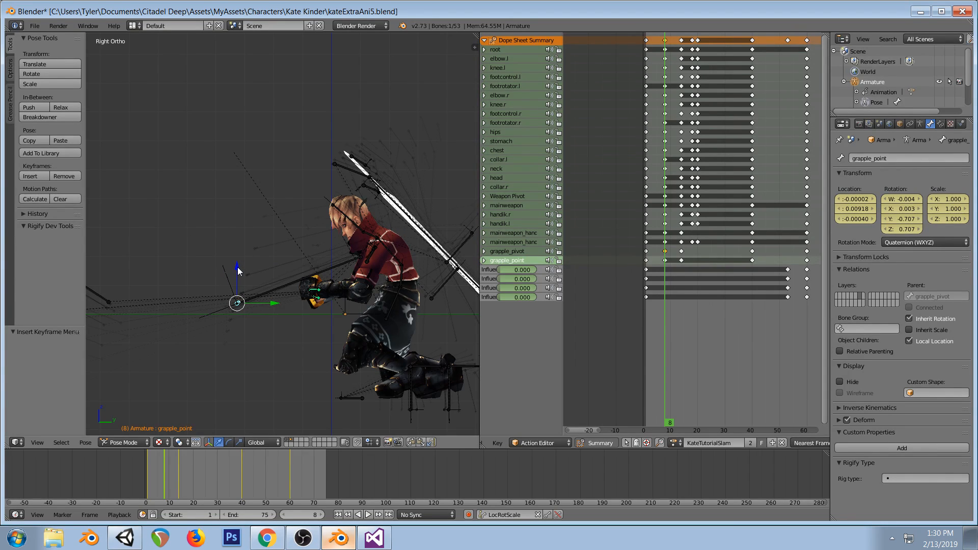
middle_click_drag(340, 268, 278, 311)
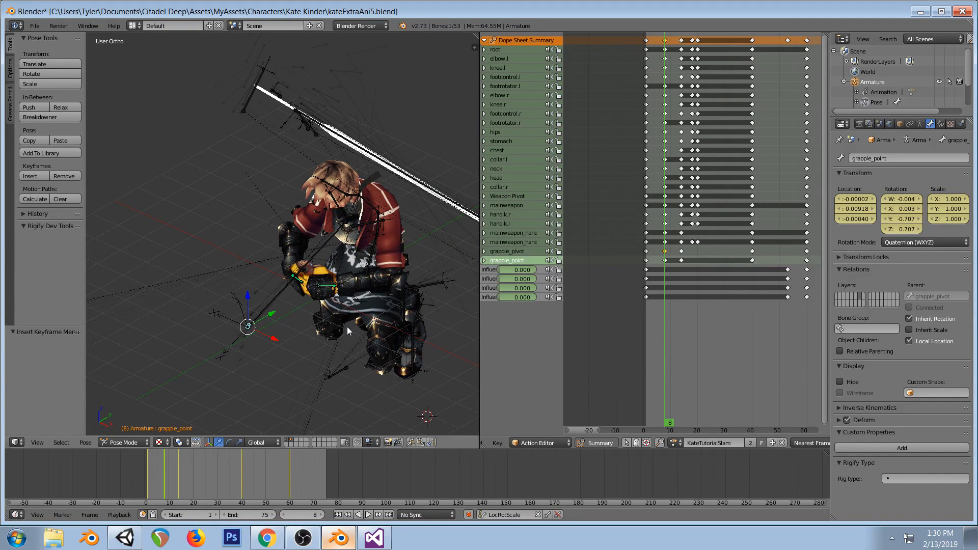
key("KP_3")
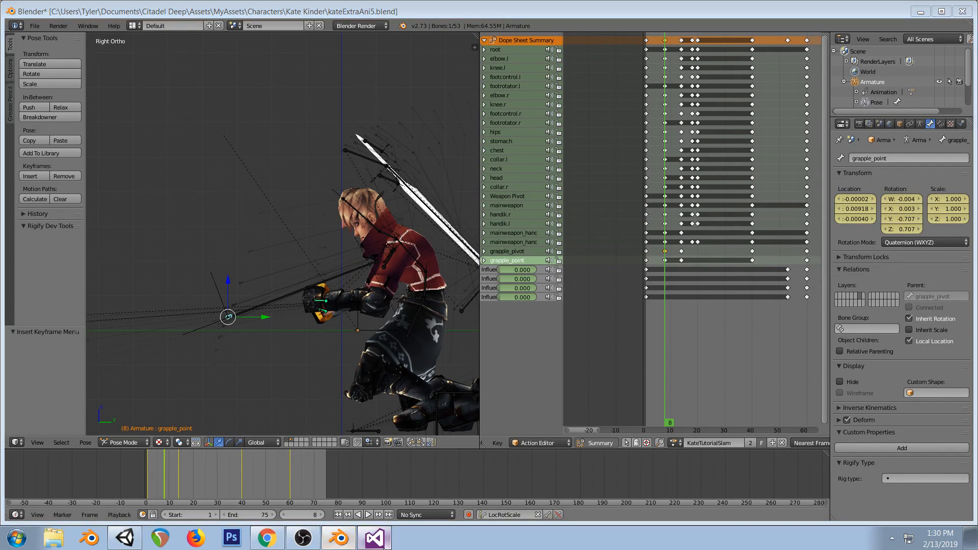
Switch to Visual Studio and examine the followVel and nextRot Slerp lines of the grapple follow code
key("alt+Tab")
scroll(355, 284, "up", 2)
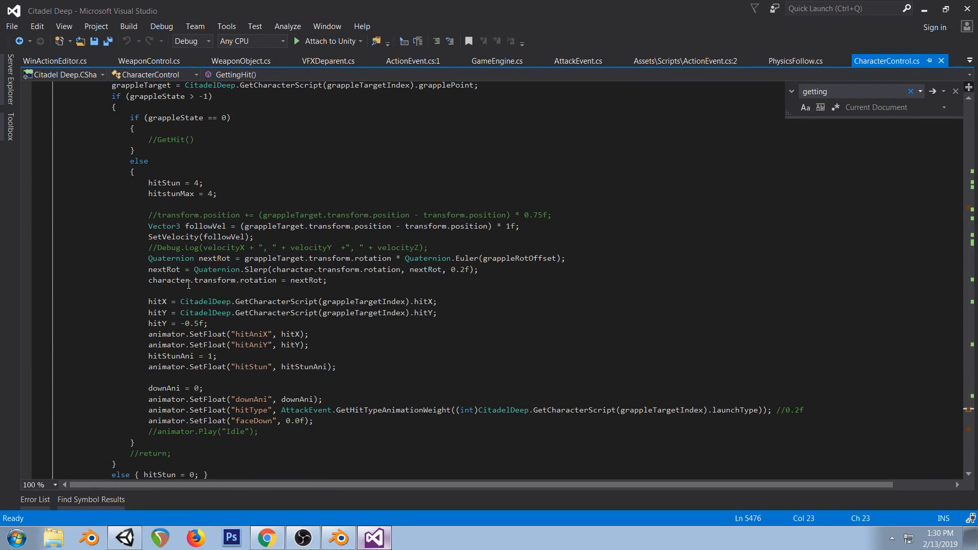
left_click_drag(150, 269, 383, 270)
left_click(369, 227)
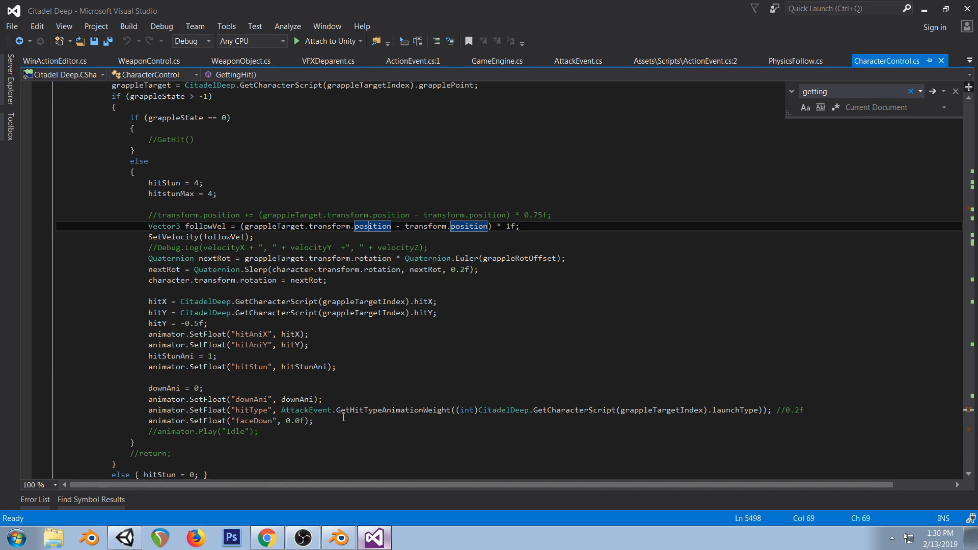
left_click(126, 532)
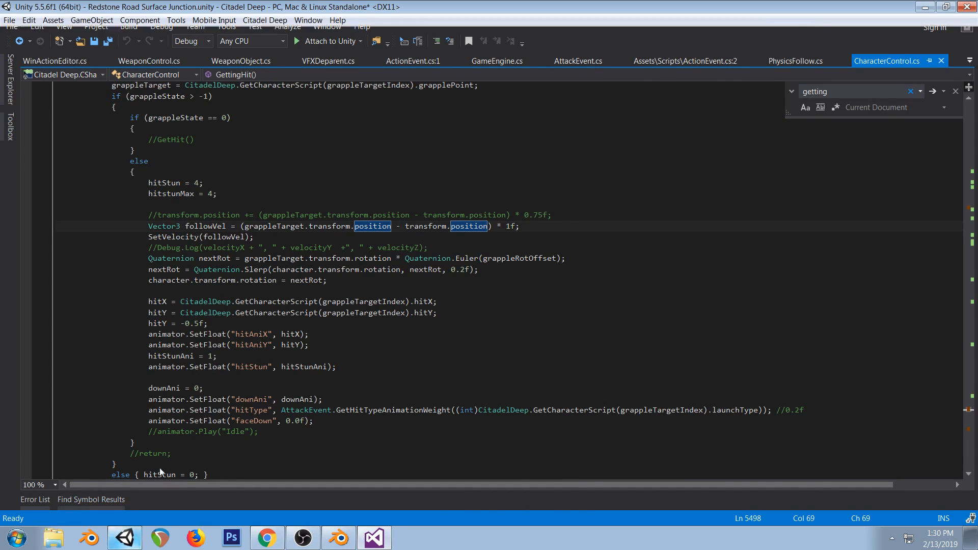
Back in Blender, try raising the grapple_point bone along global Z at frame 8 and insert a LocRotScale keyframe
left_click(338, 538)
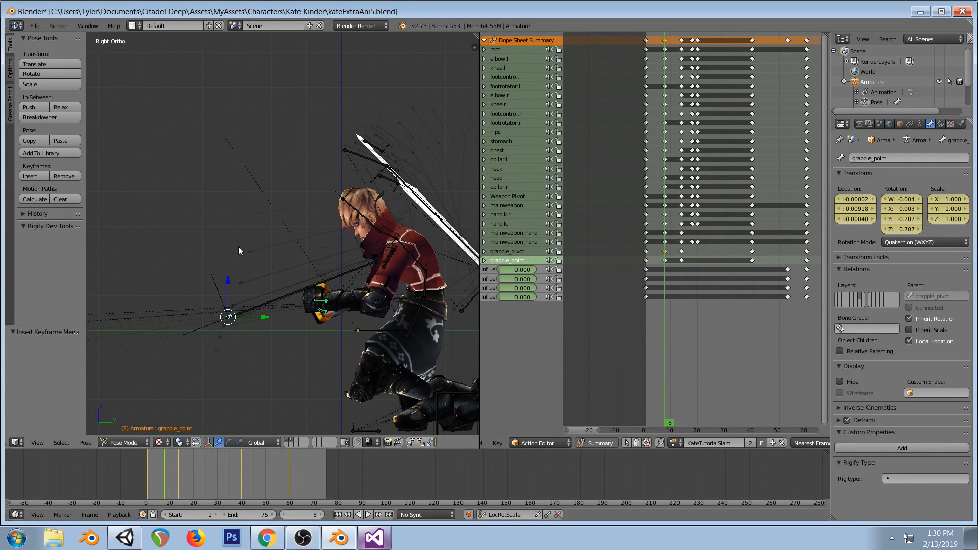
key("g")
key("z")
scroll(299, 295, "down", 3)
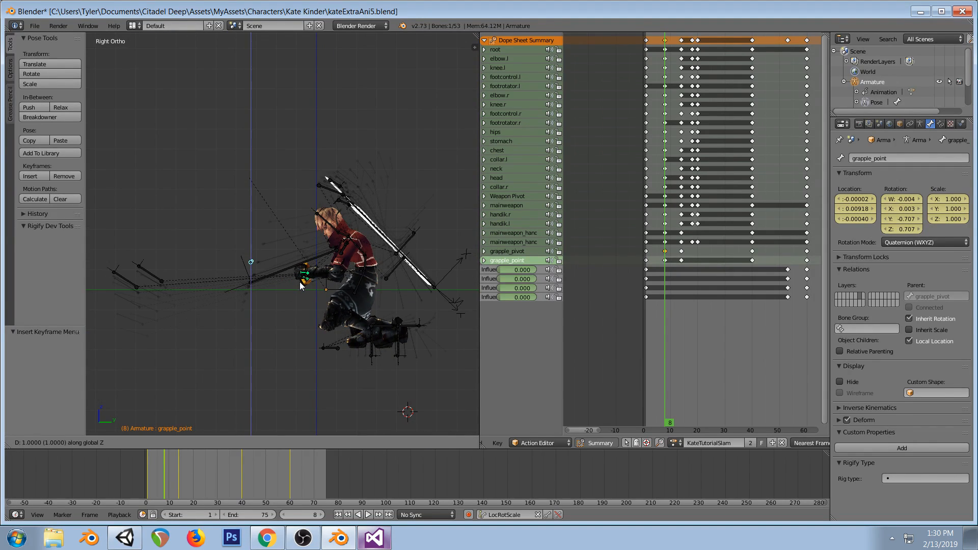
left_click(293, 304)
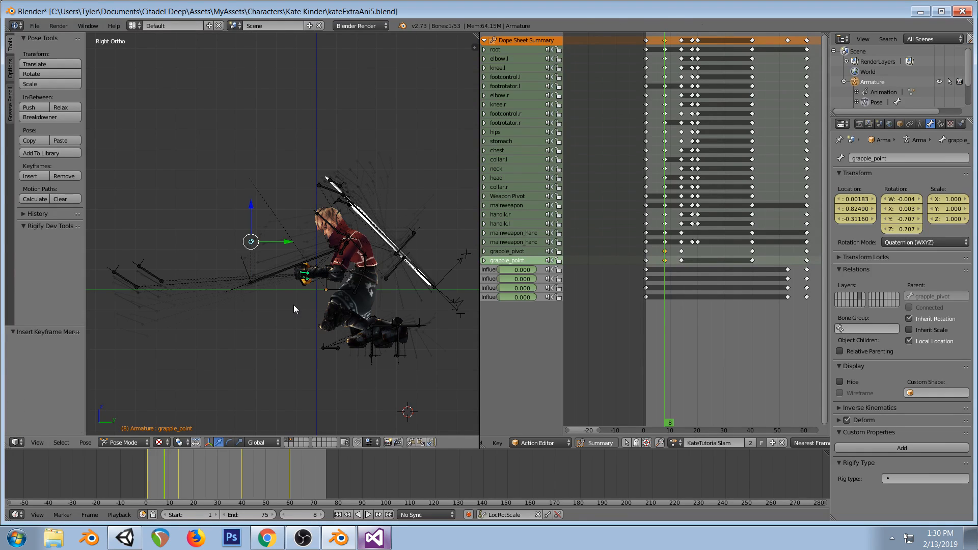
key("i")
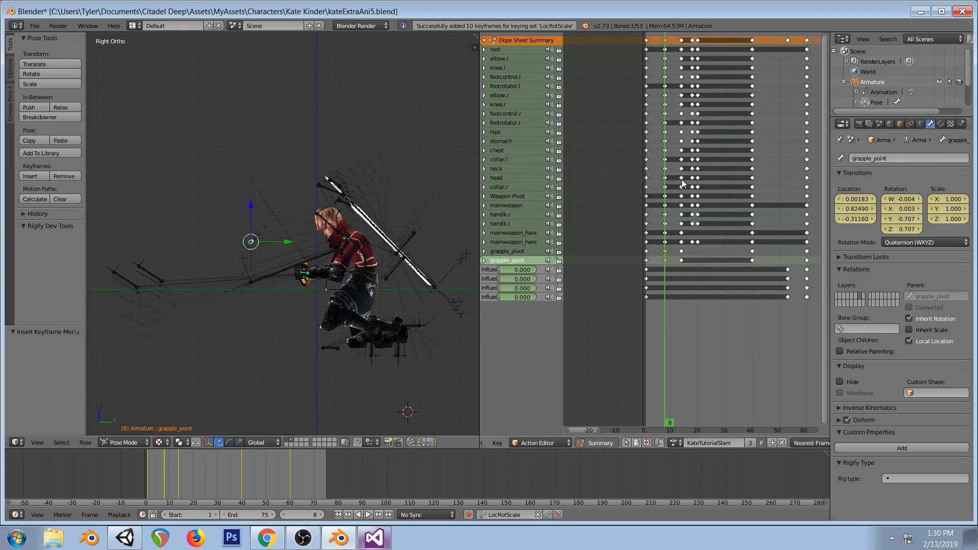
Compare the grapple_point position between frames 8 and 14 and undo its raise at frame 8
middle_click_drag(294, 211, 315, 321, "shift")
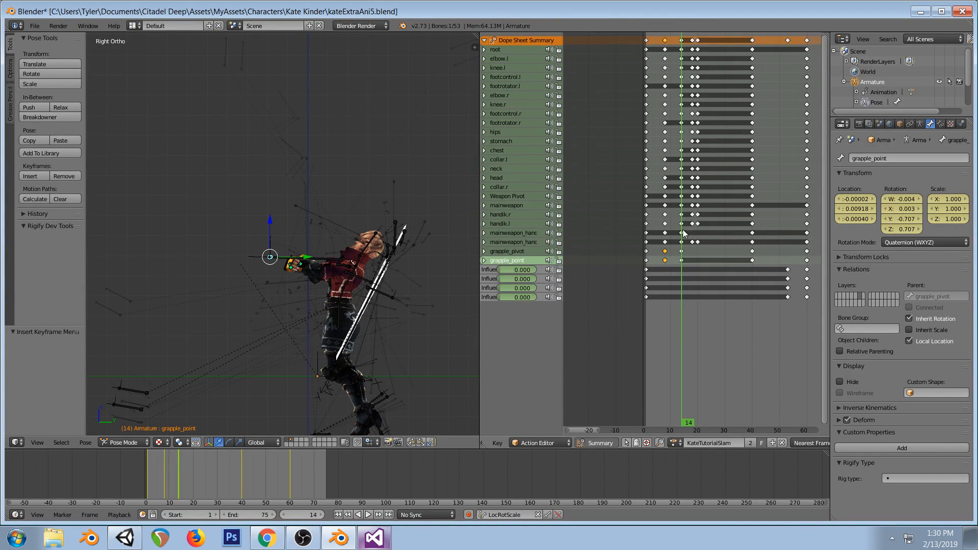
key("Down")
key("Up")
key("Down")
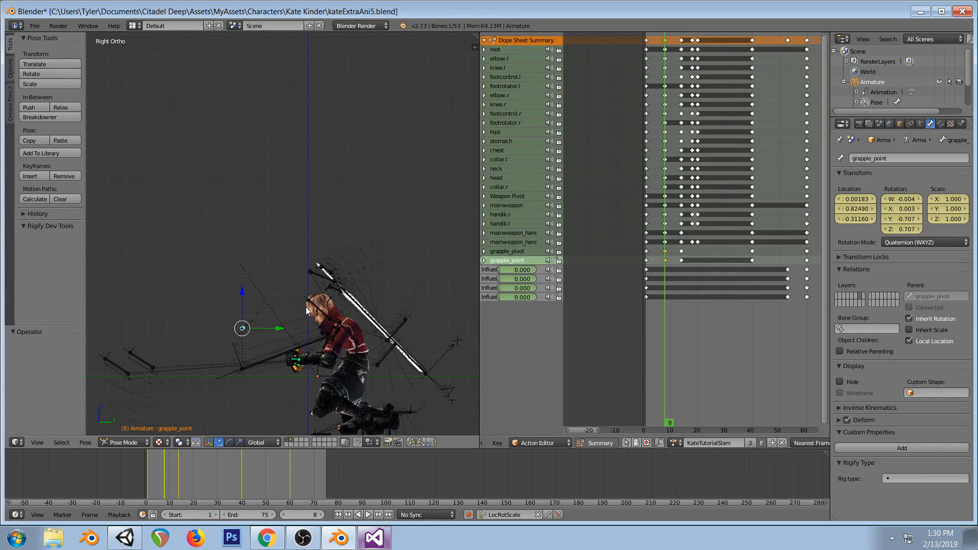
key("bracketleft")
key("bracketright")
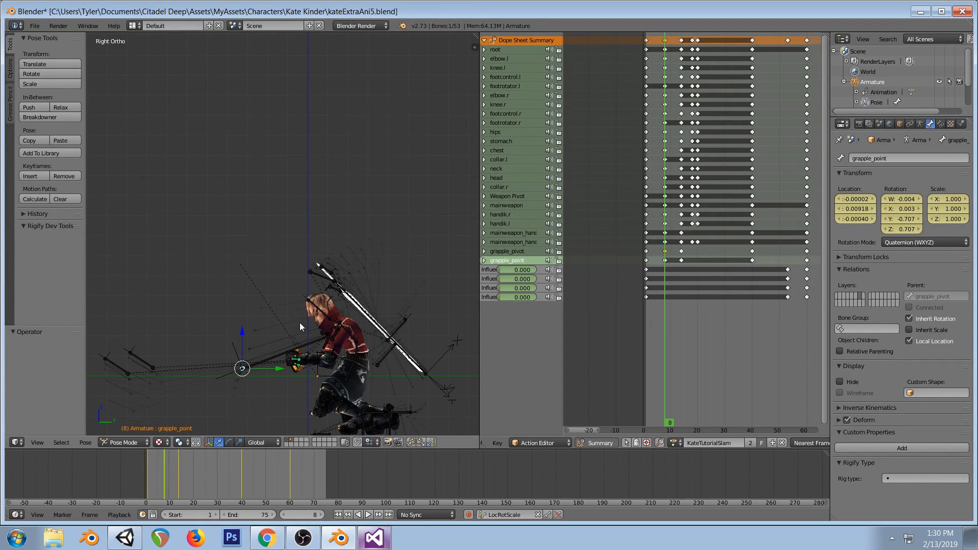
middle_click_drag(246, 434, 290, 353, "shift")
scroll(290, 354, "up", 4)
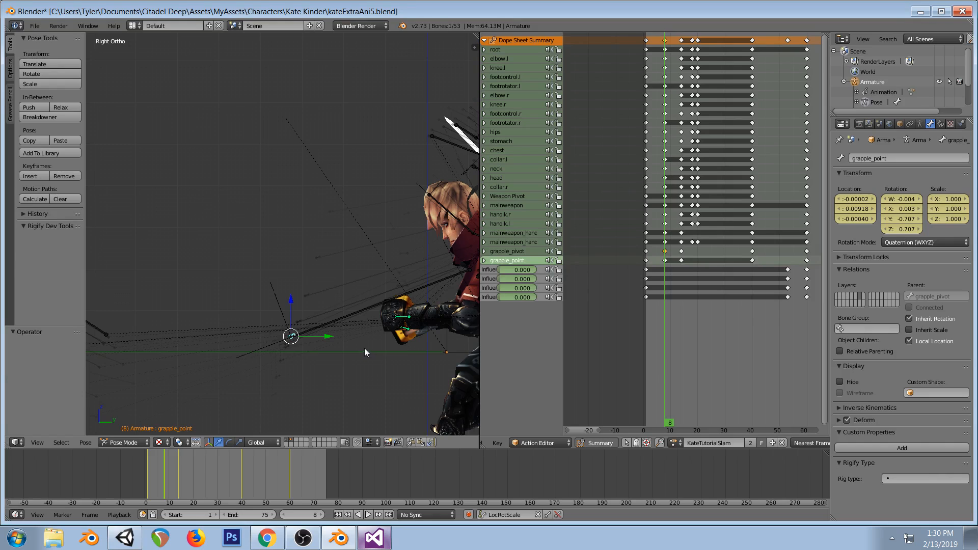
Switch to Unity and try rotating the Character object of Woodboi Prefab (3) in the Scene view, undoing each trial rotation
left_click(125, 537)
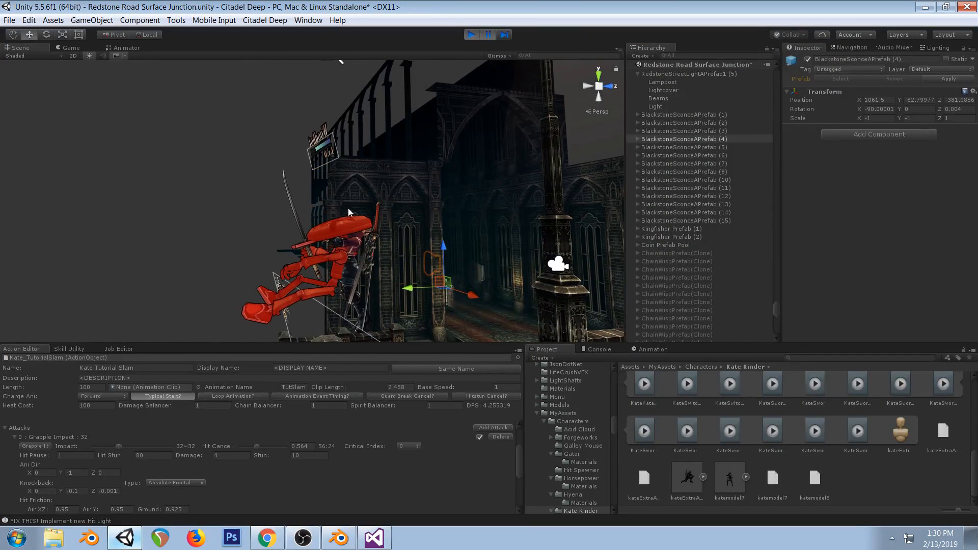
left_click(327, 224)
scroll(662, 213, "up", 5)
left_click(662, 154)
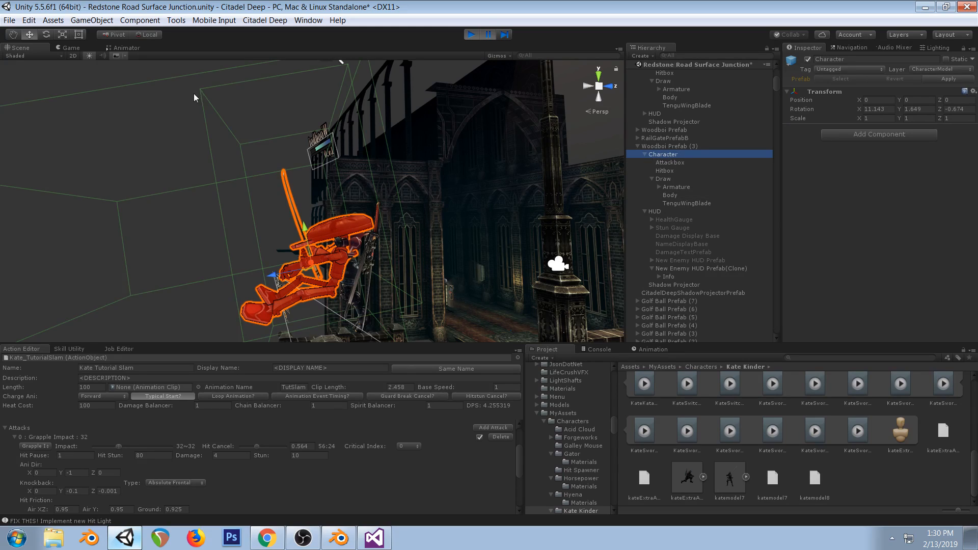
left_click(50, 36)
left_click_drag(311, 312, 385, 301)
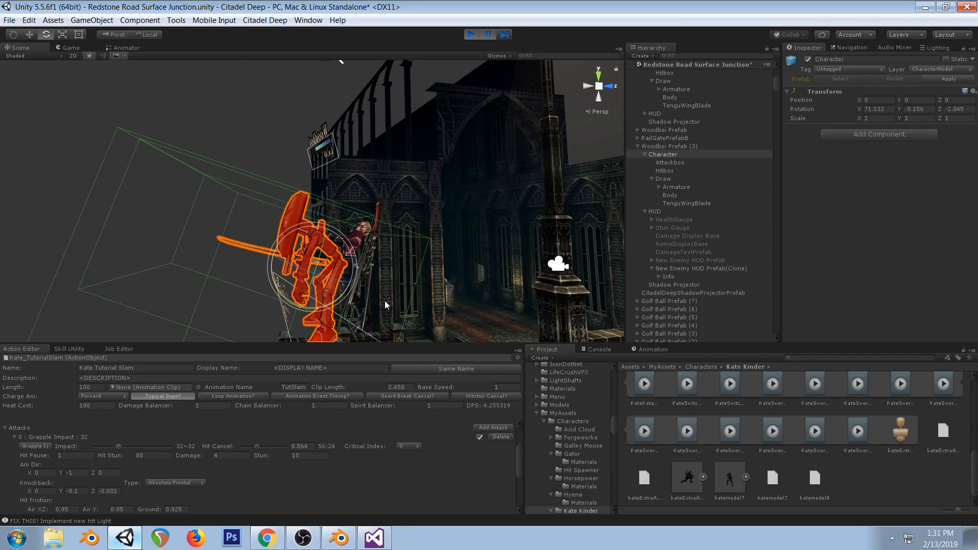
key("ctrl+z")
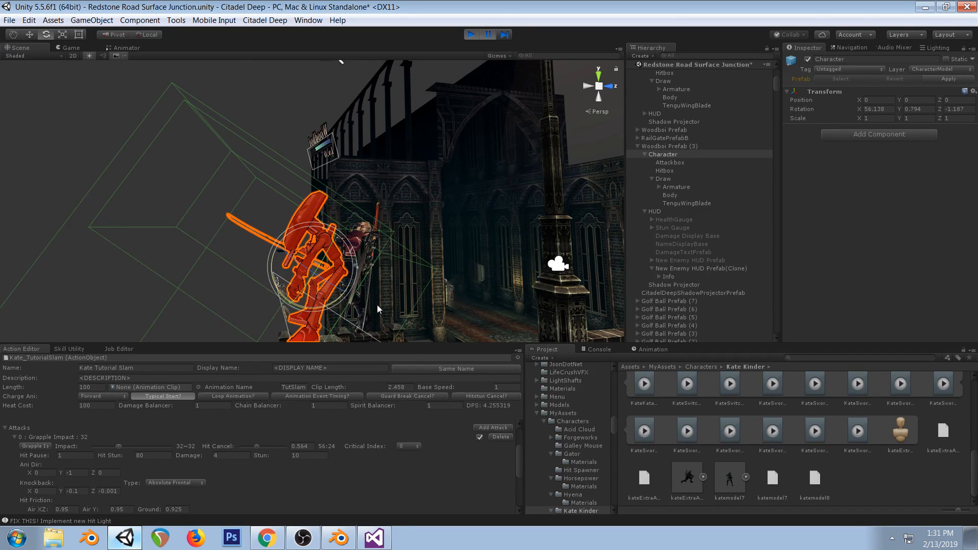
key("ctrl+z")
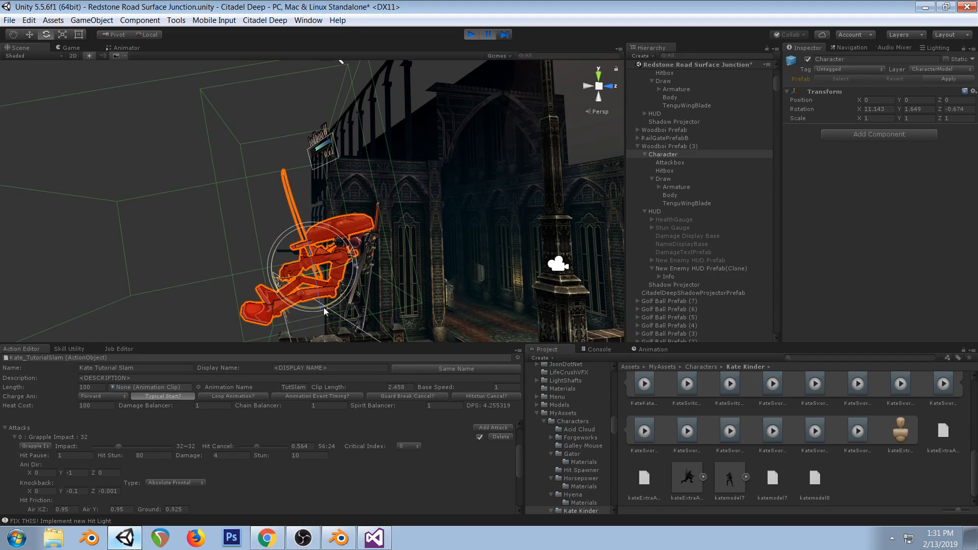
left_click_drag(319, 312, 377, 312)
key("ctrl+z")
Switch to Blender, rotate the grapple_point bone by -85° at frame 8 and insert a LocRotScale keyframe
left_click(381, 537)
left_click(338, 537)
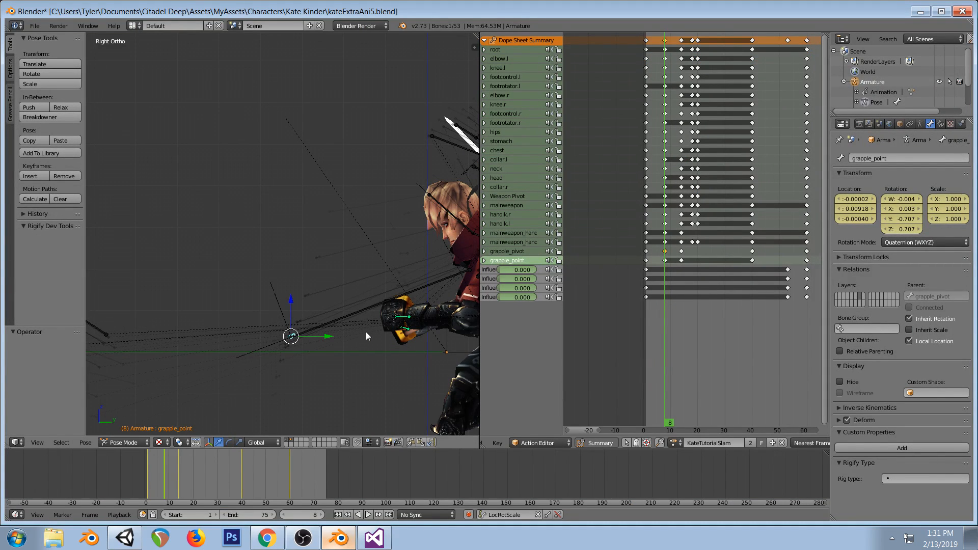
key("r")
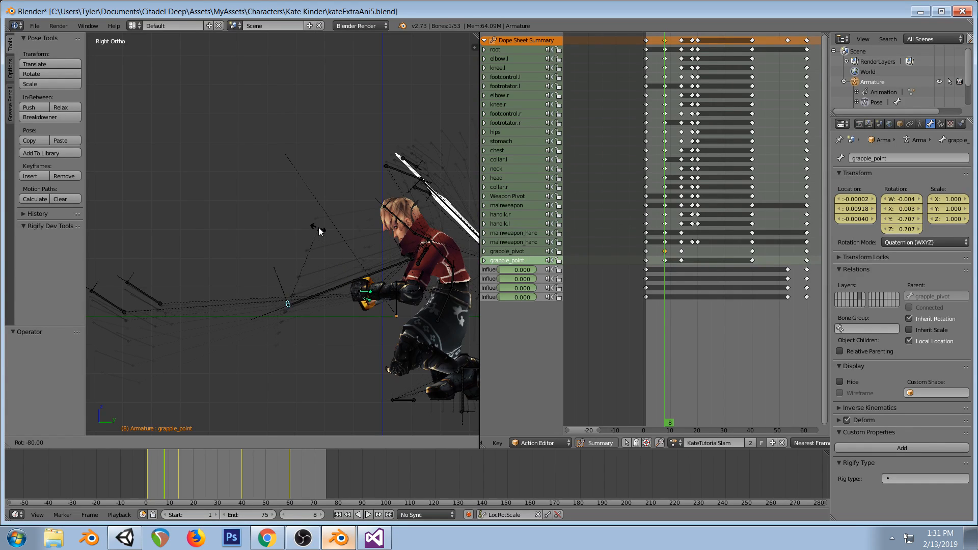
left_click(314, 219)
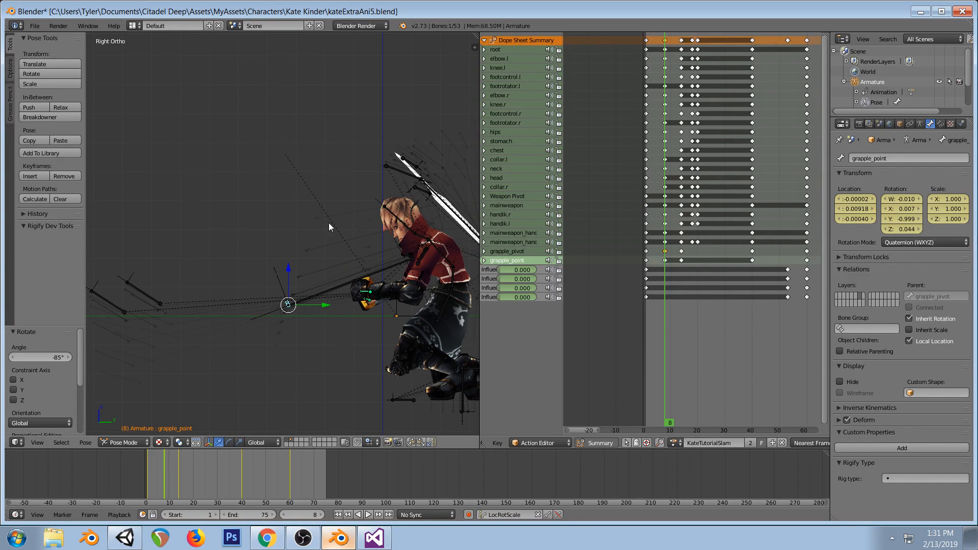
key("i")
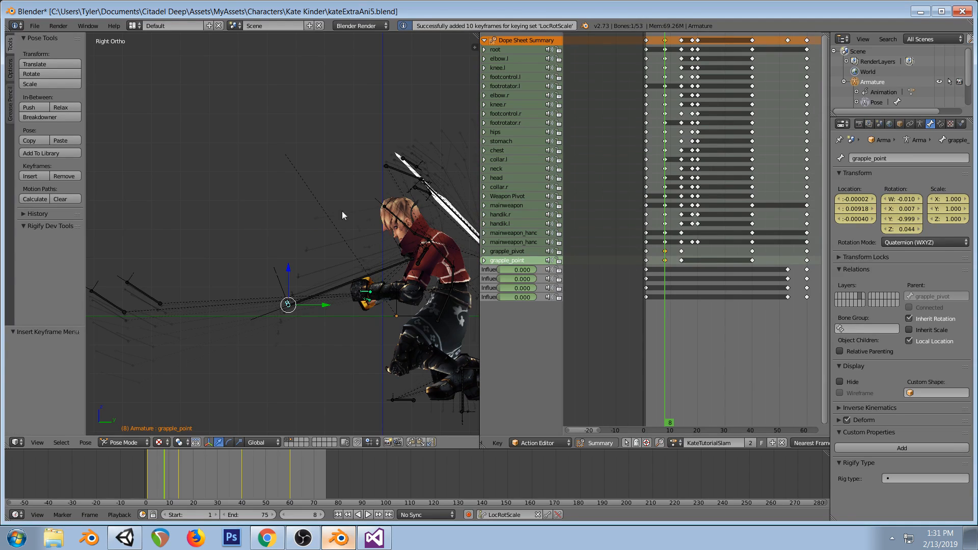
Apply the rotated grapple_point pose at frames 14 and 40 and insert LocRotScale keyframes there
left_click(681, 234)
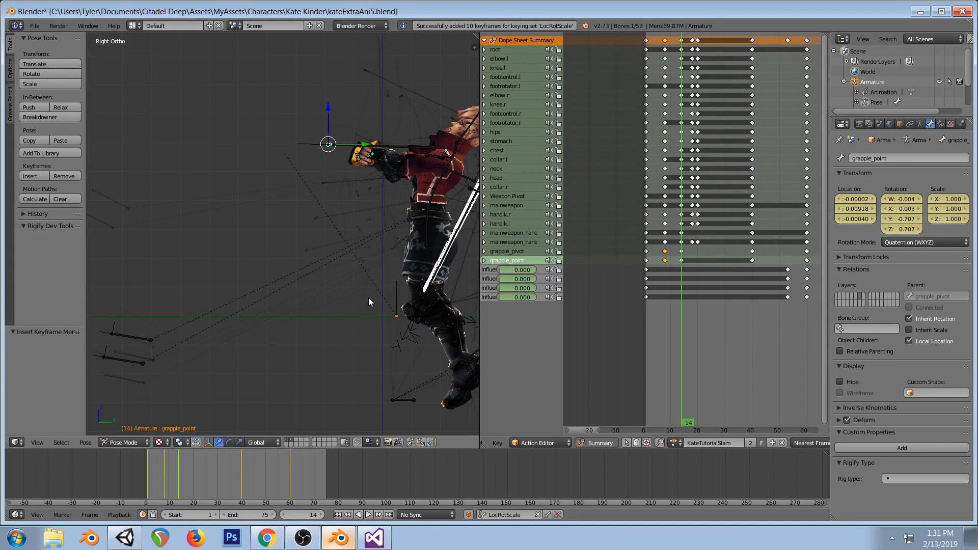
key("i")
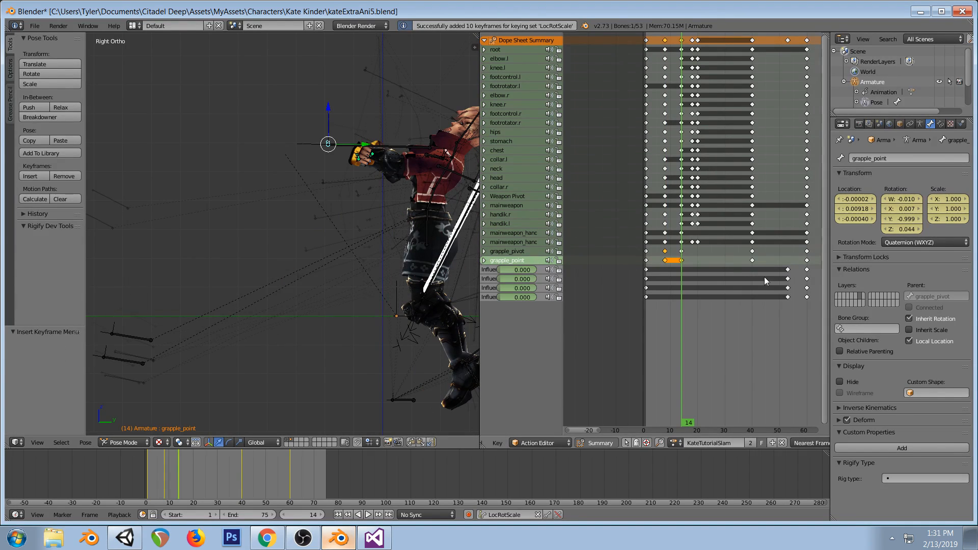
left_click(752, 233)
key("ctrl+v")
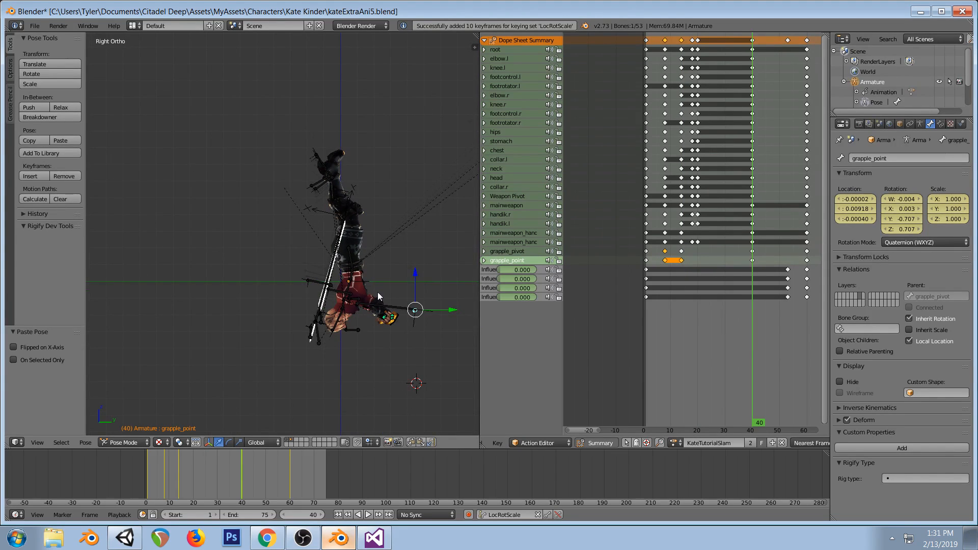
key("i")
At frame 8, raise the grapple_point bone along global Z and insert a LocRotScale keyframe
left_click(665, 240)
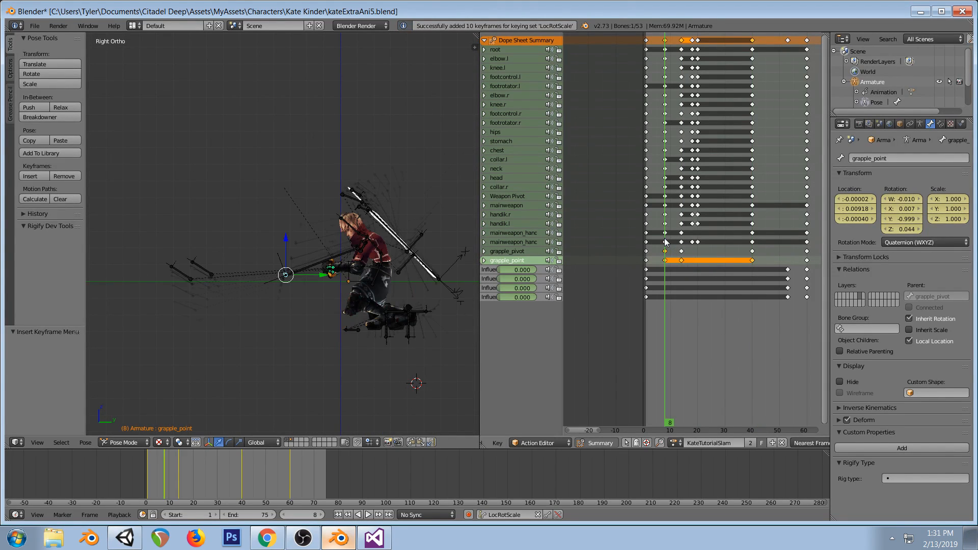
key("g")
key("z")
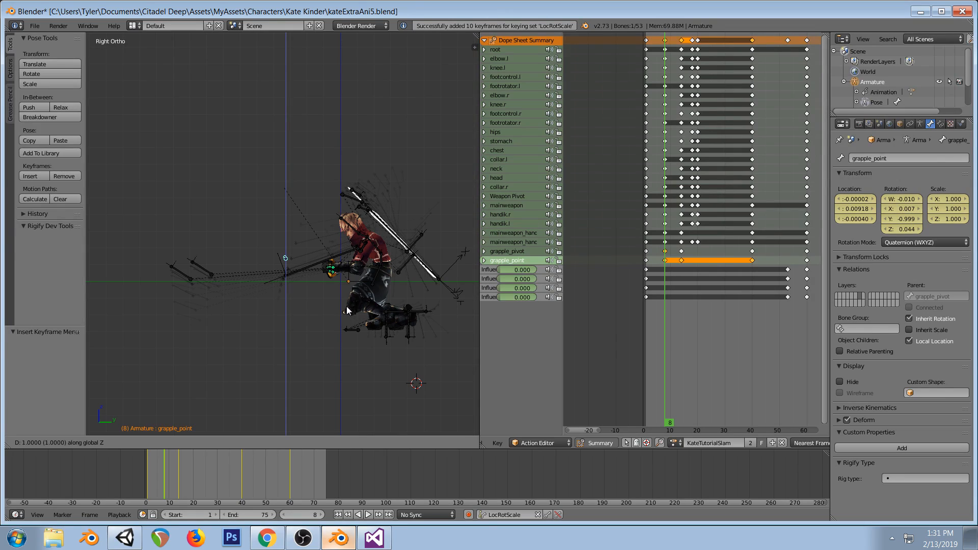
left_click(347, 291)
key("i")
At frame 14, raise the grapple_point bone 2 units along global Z and insert a LocRotScale keyframe
key("Up")
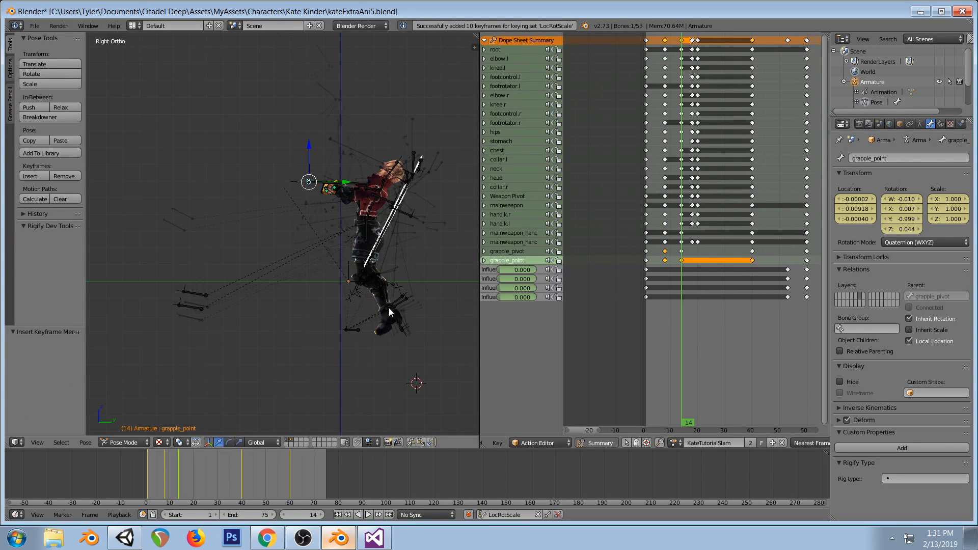
key("g")
key("z")
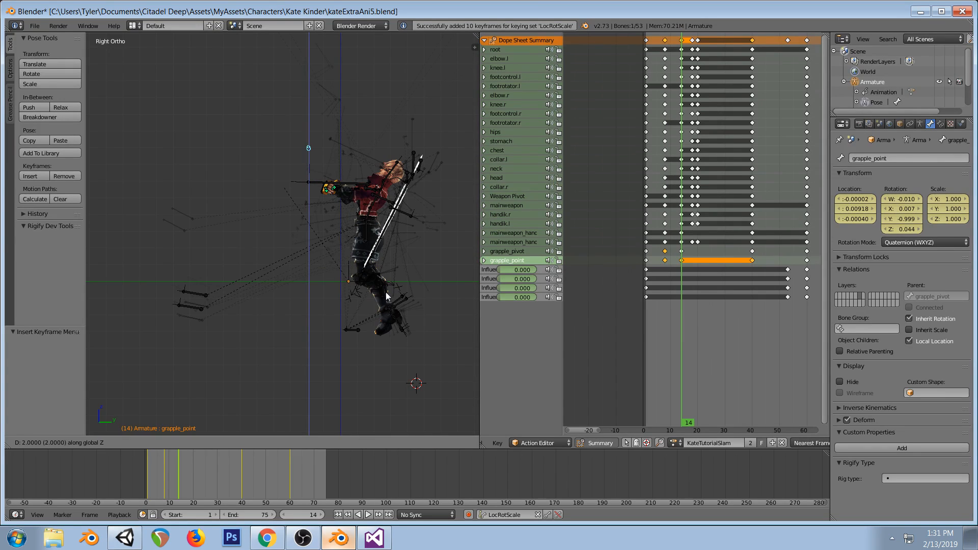
left_click(386, 292)
key("i")
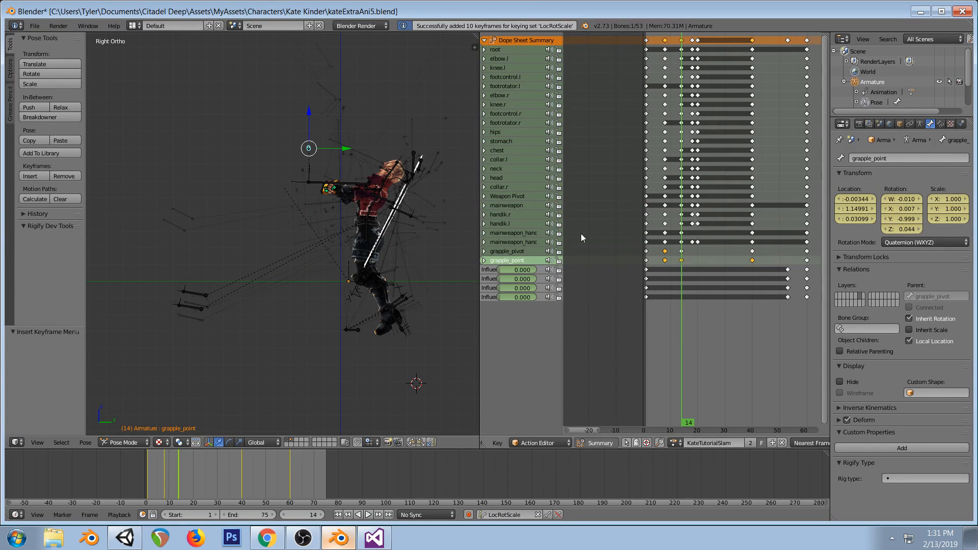
Scrub the action to frame 20 to check the grapple_point placement and save the Blender file
left_click(684, 213)
left_click_drag(685, 214, 699, 215)
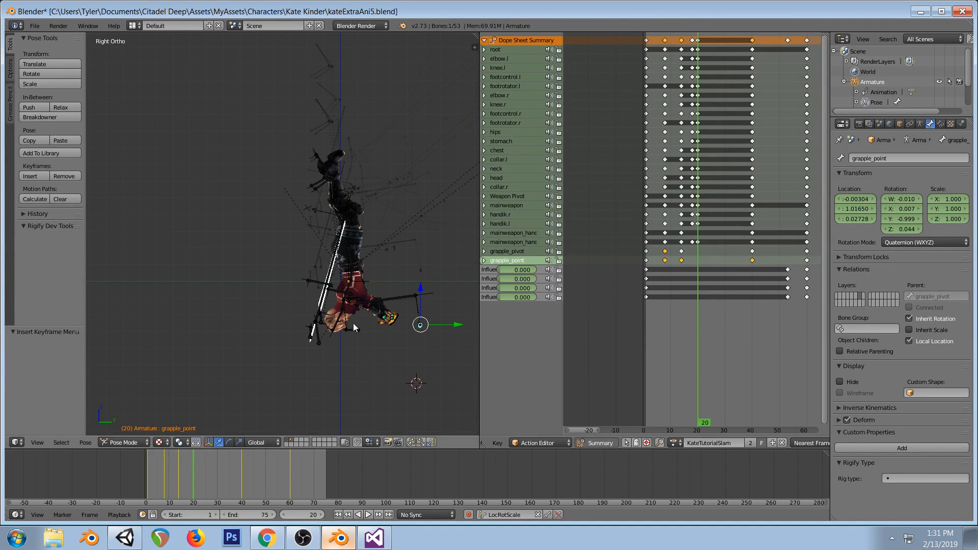
middle_click_drag(399, 319, 341, 292, "shift")
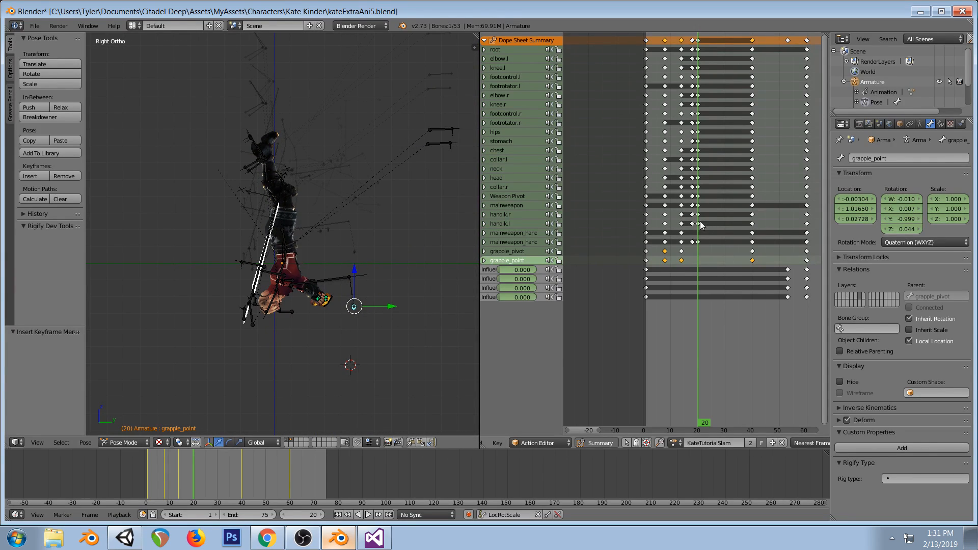
mouse_move(698, 210)
left_mouse_down()
mouse_move(752, 216)
mouse_move(698, 219)
left_mouse_up()
key("ctrl+s")
left_click(320, 301)
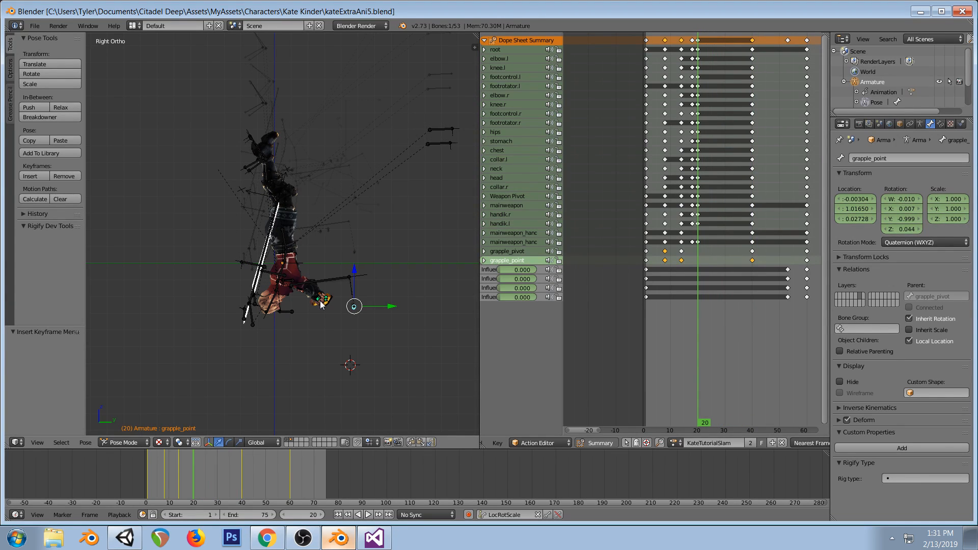
Duplicate the grapple_point keyframe from frame 14 to frame 20 and save over the existing Blender file
left_click(682, 253)
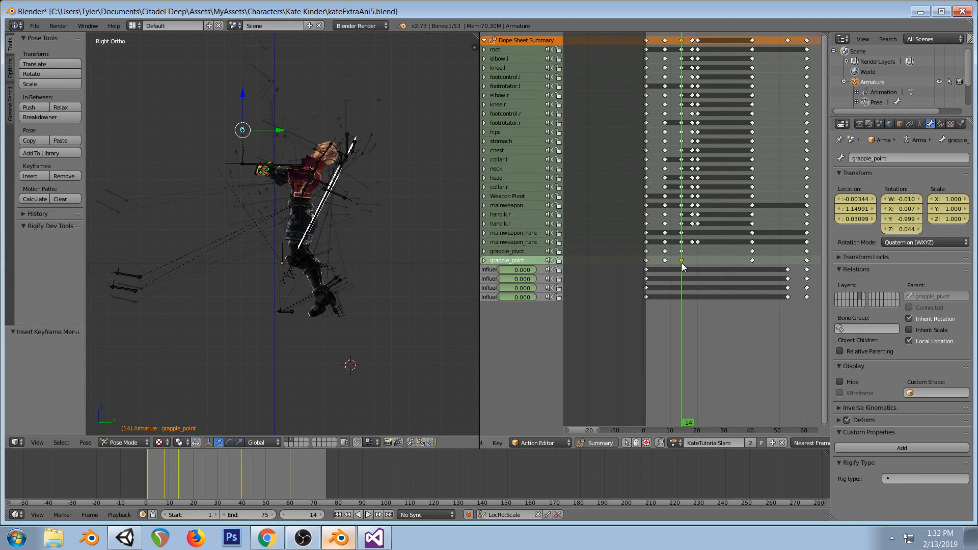
key("g")
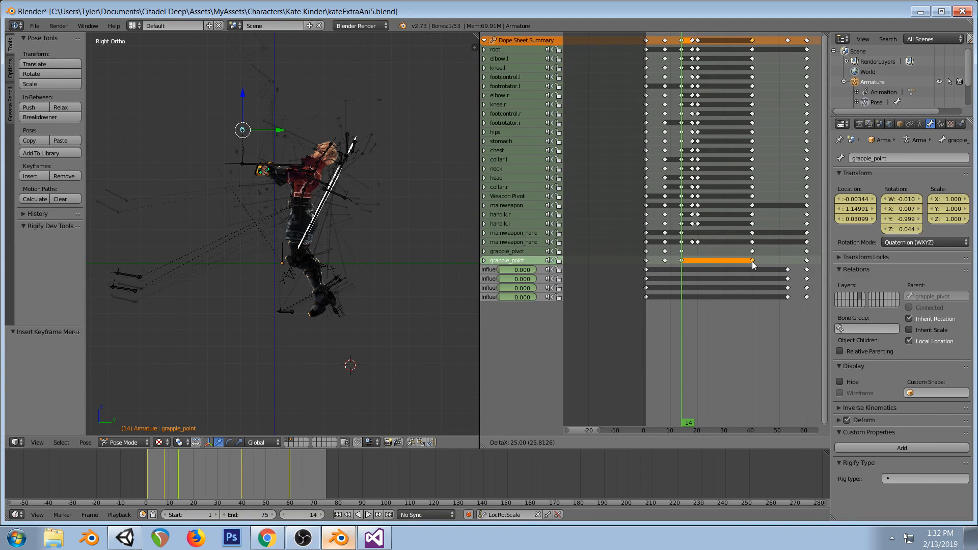
left_click(698, 261)
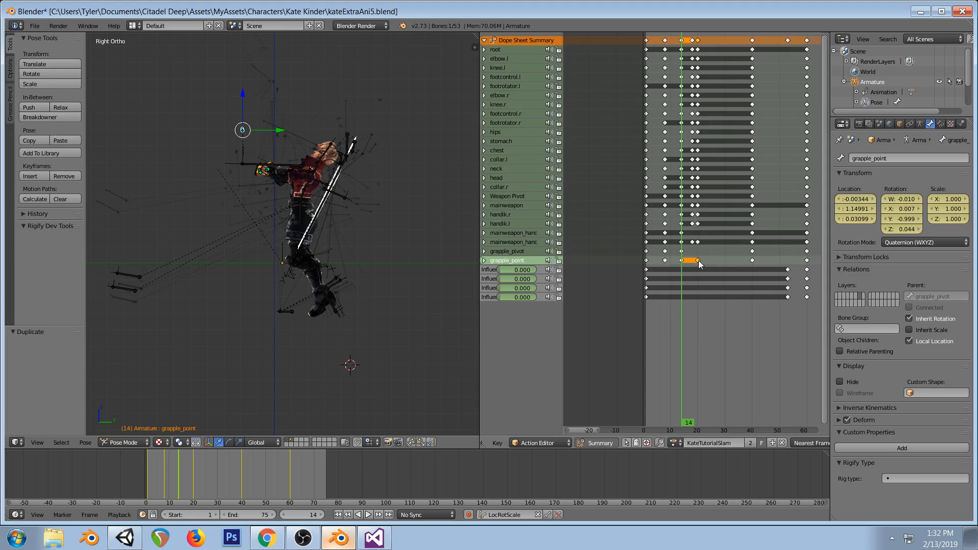
left_click(698, 218)
key("ctrl+s")
left_click(393, 276)
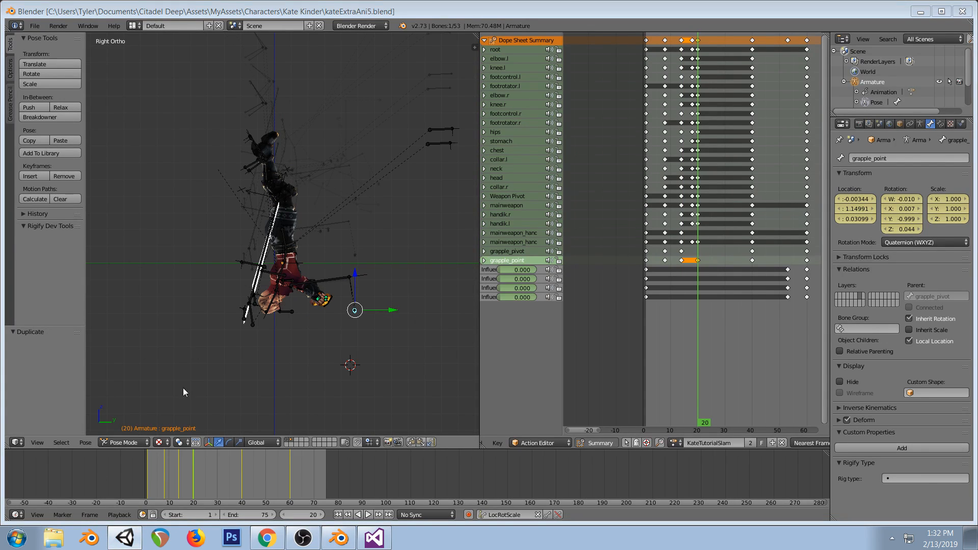
Switch to the Twitch live dashboard in Chrome and read the stream chat
left_click(127, 543)
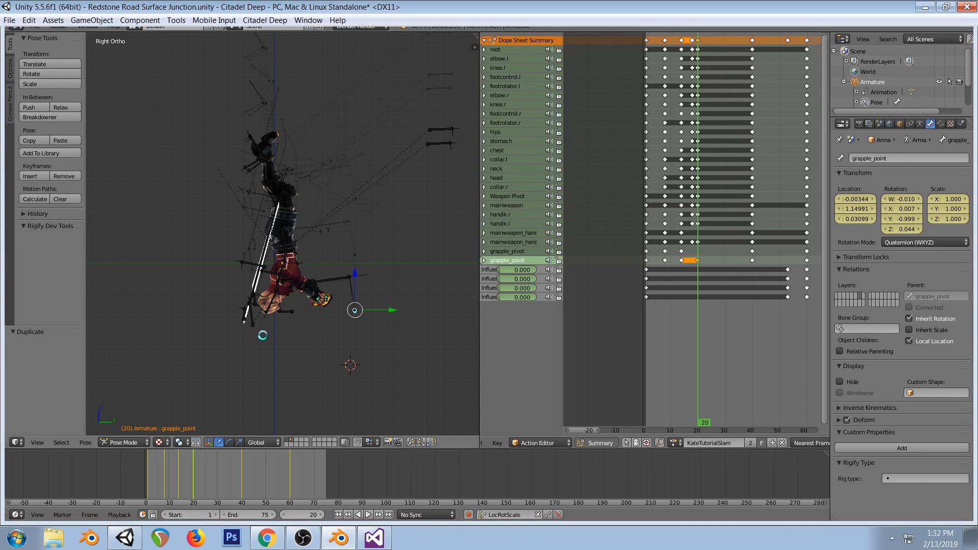
left_click(264, 543)
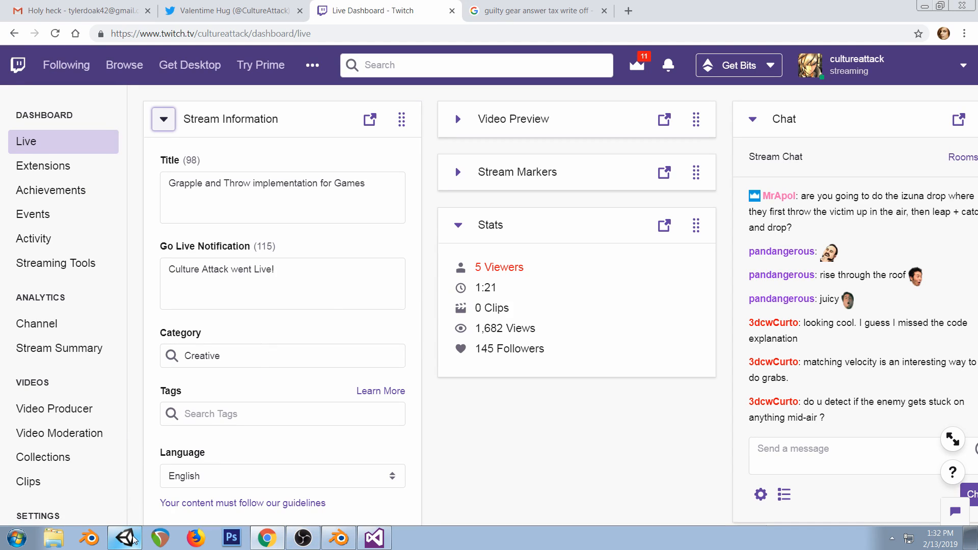
left_click(339, 538)
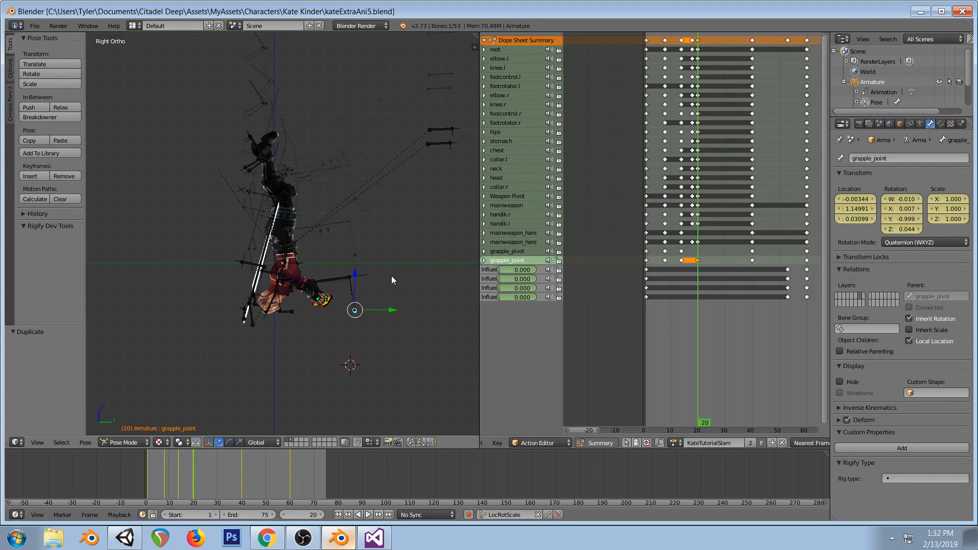
Switch to Unity, resume the running game, pause it as the Woodboi is grappled and show the Game view
left_click(125, 538)
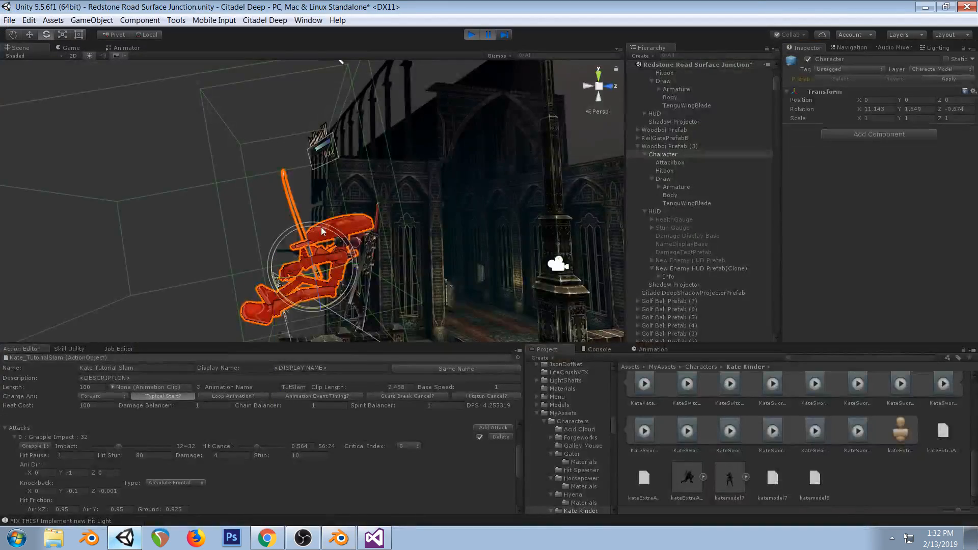
left_click(473, 35)
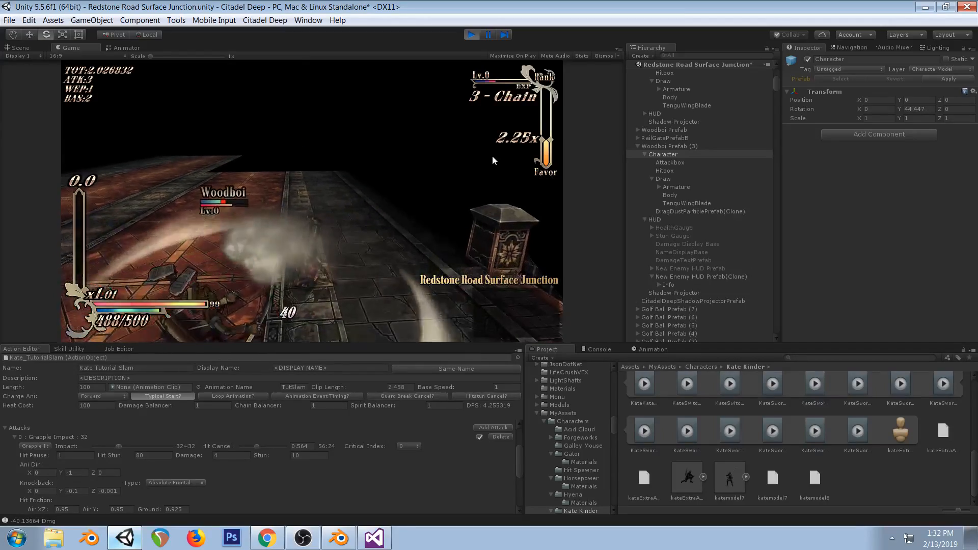
left_click(486, 35)
left_click(485, 36)
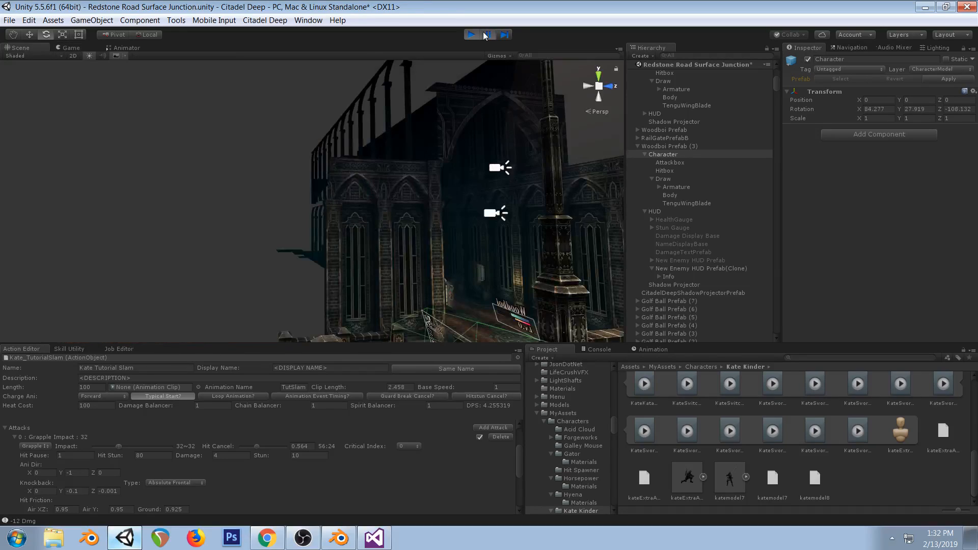
left_click(73, 48)
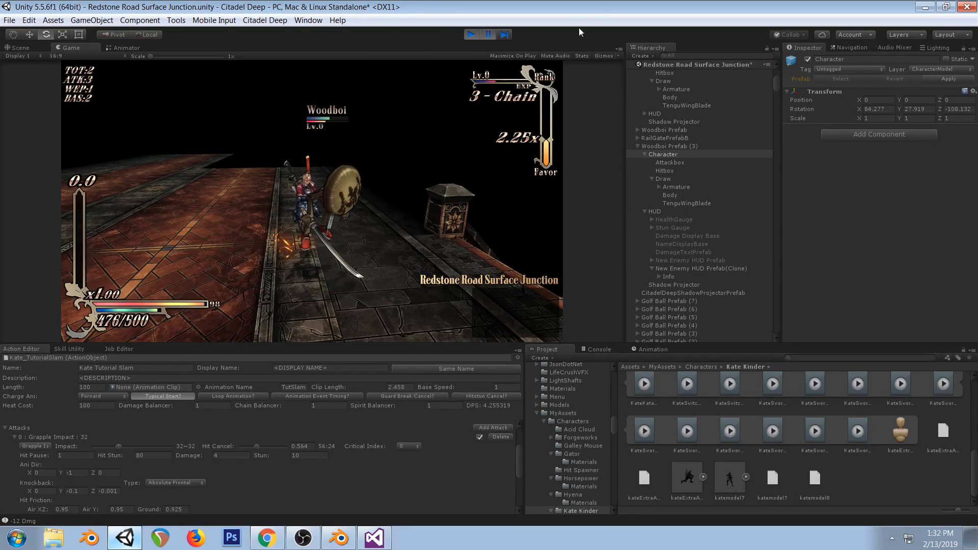
Advance the paused game frame by frame into the grapple and inspect the grabbed Woodboi from the side in the Scene view
left_click(508, 36)
left_click(508, 36)
left_click(508, 36)
left_click(509, 36)
left_click(509, 36)
left_click(18, 48)
left_click_drag(383, 184, 368, 222, "alt")
key("e")
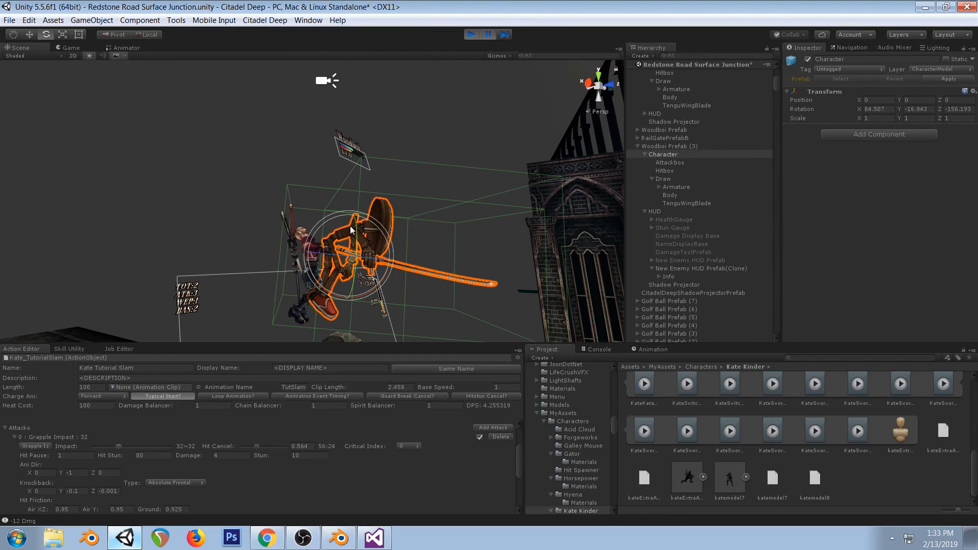
Keep stepping through the slam frames in the Scene view to examine how the grabbed Woodboi rotates with Kate
left_click(504, 35)
left_click(505, 34)
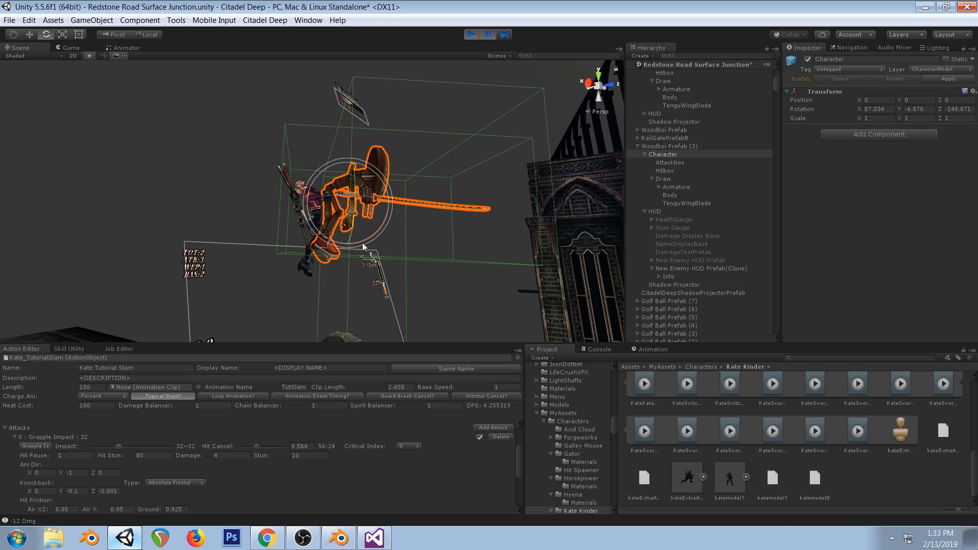
left_click(504, 35)
left_click(504, 35)
left_click(504, 35)
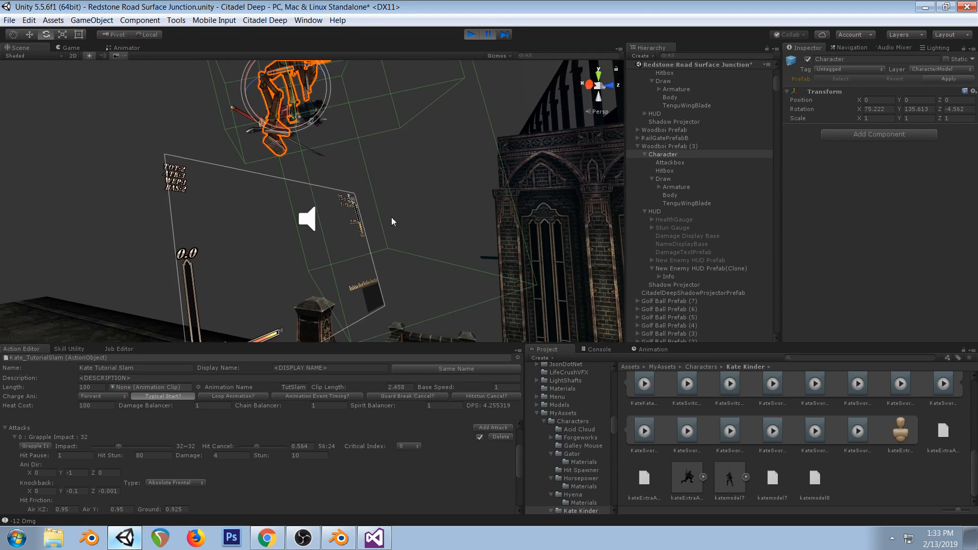
left_click(504, 35)
left_click(504, 35)
left_click(503, 34)
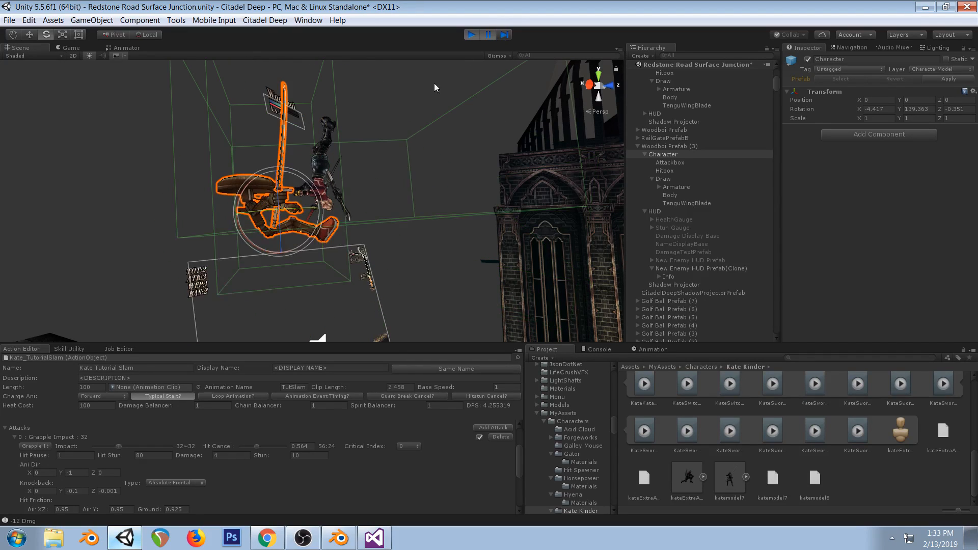
Examine the paused grapple pose of Kate and the grabbed Woodboi from several angles in the Scene view
left_click_drag(344, 175, 256, 172, "alt")
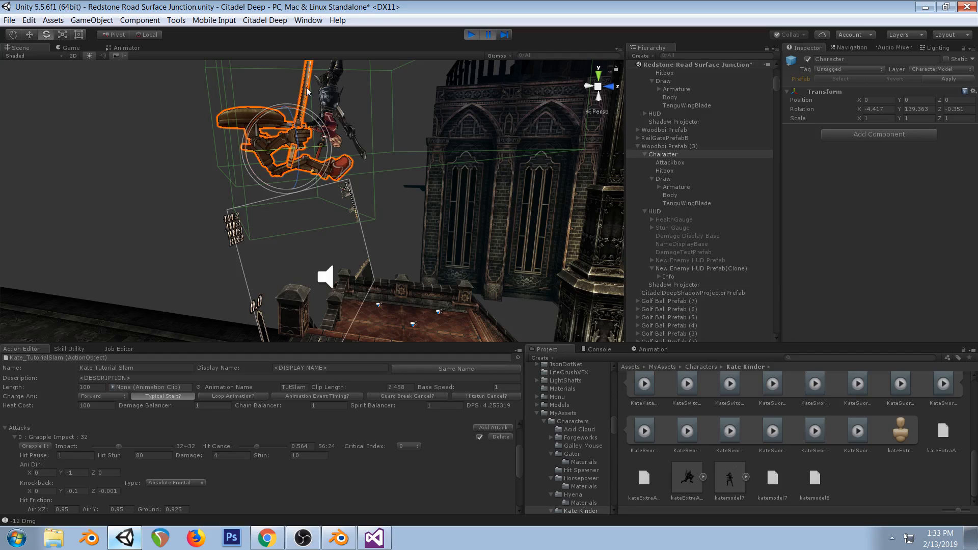
left_click(256, 118)
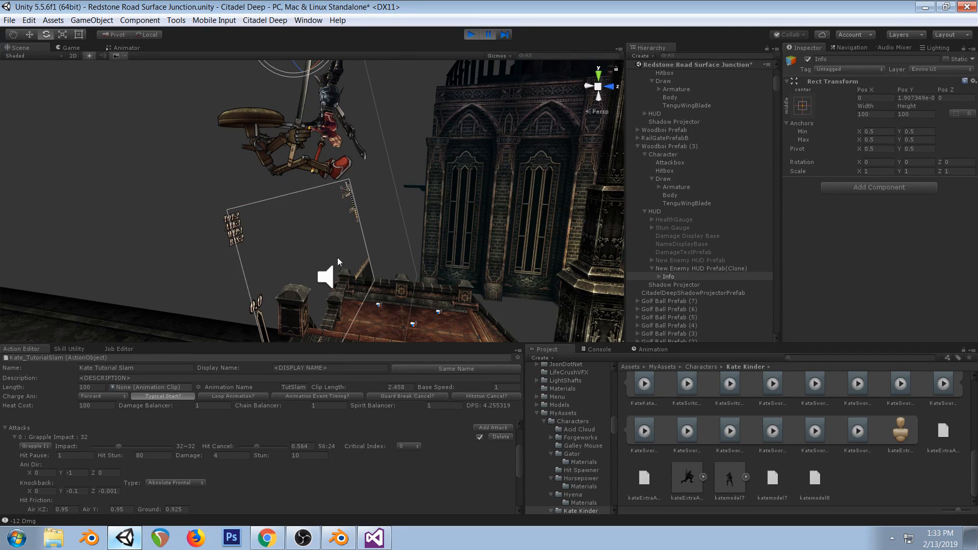
scroll(352, 207, "down", 5)
right_click_drag(352, 203, 362, 240)
middle_click_drag(407, 148, 417, 213)
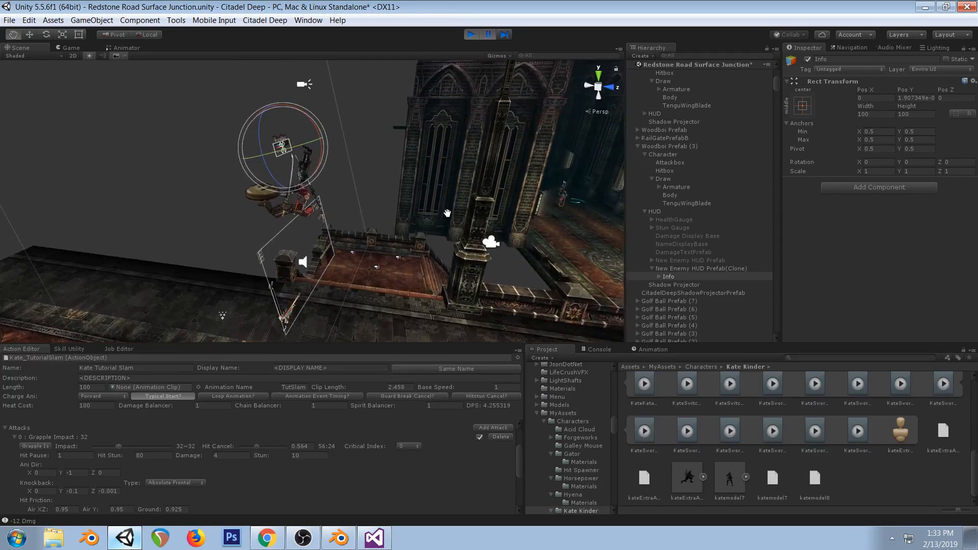
scroll(417, 213, "up", 4)
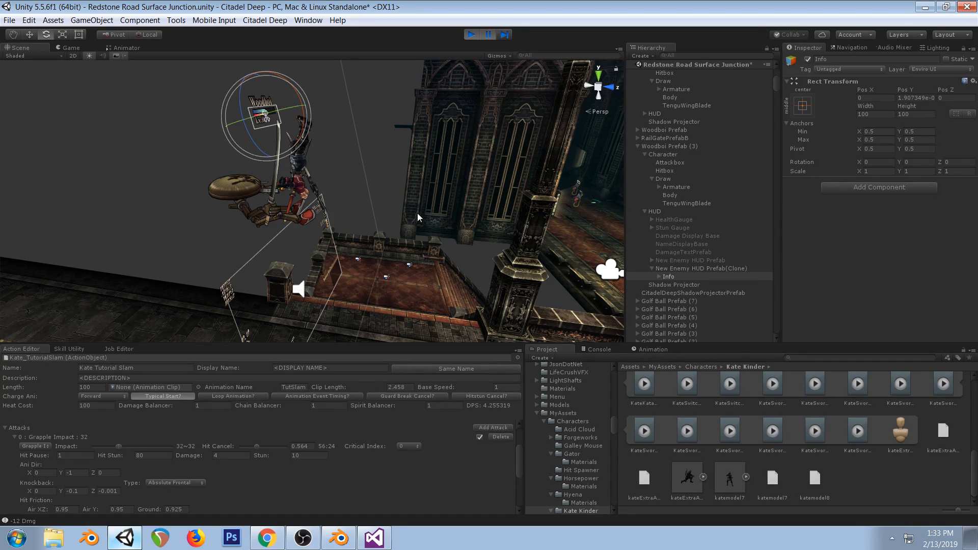
Switch to Visual Studio and review the followVel and nextRot Slerp lines of the grapple code in CharacterControl.cs
left_click(338, 537)
left_click(376, 534)
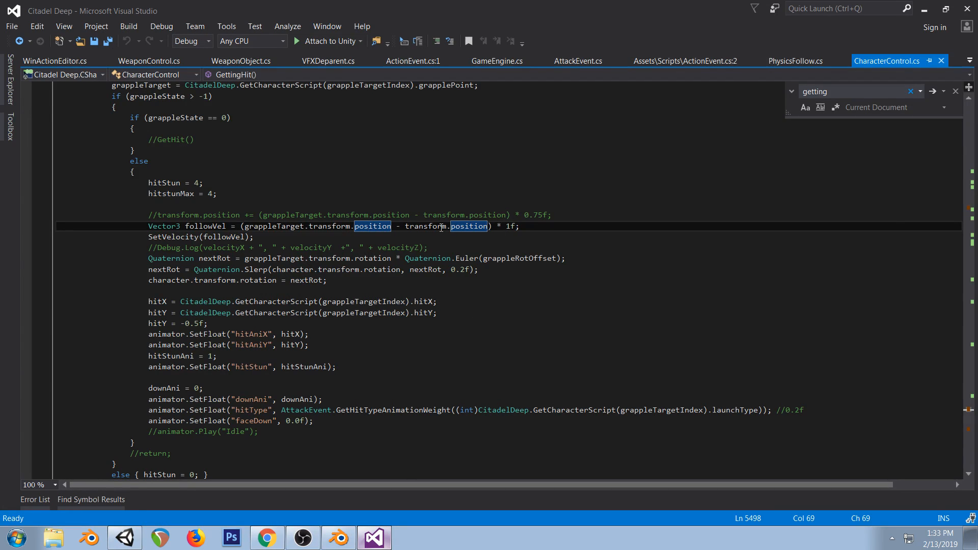
double_click(510, 226)
left_click(474, 283)
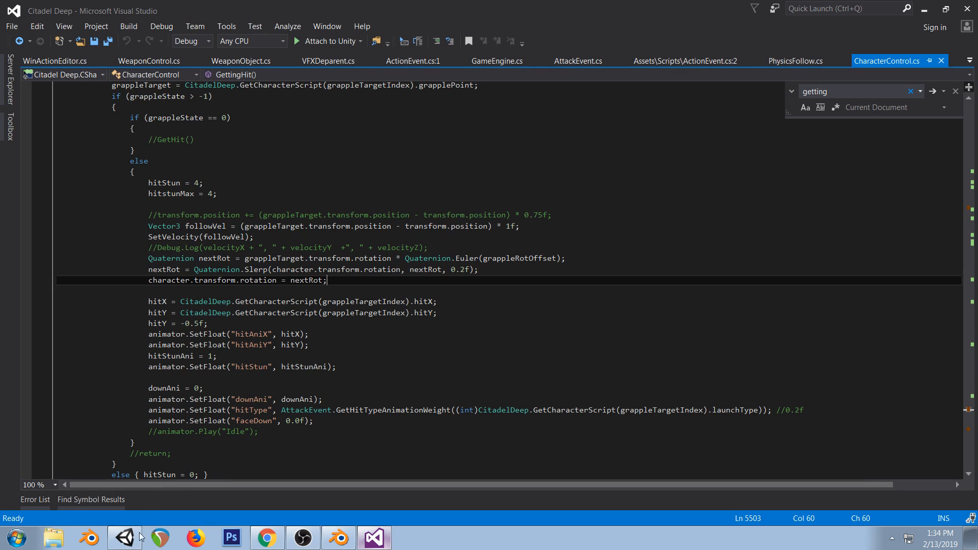
Switch to Unity and advance the slam frame by frame to examine how the grabbed Woodboi follows Kate's descent
key("alt+Tab")
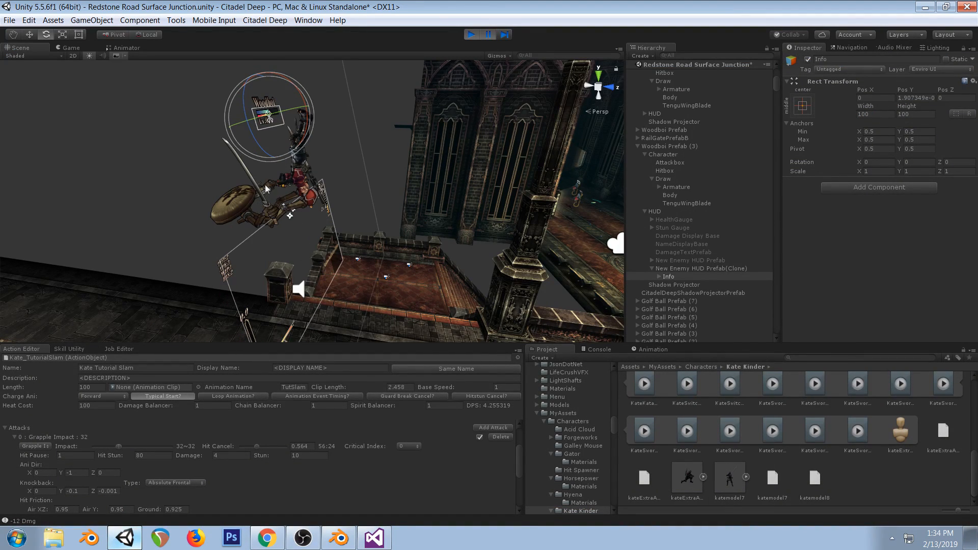
left_click(503, 33)
left_click(503, 34)
left_click(503, 34)
left_click(504, 34)
left_click(504, 34)
left_click(503, 34)
left_click(504, 34)
left_click(504, 34)
left_click(503, 34)
left_click(504, 34)
left_click(504, 36)
left_click(504, 37)
left_click(504, 37)
left_click(504, 37)
left_click(505, 36)
left_click(504, 37)
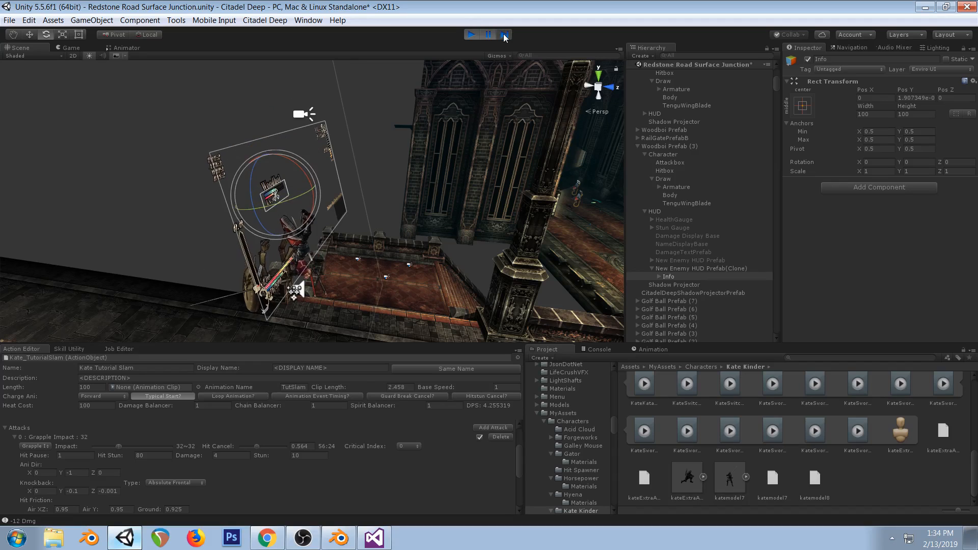
left_click(504, 36)
left_click(504, 37)
Switch to Blender and undo the recent grapple_point keyframe edits, back to before the bone's rotation at frame 8
left_click(339, 537)
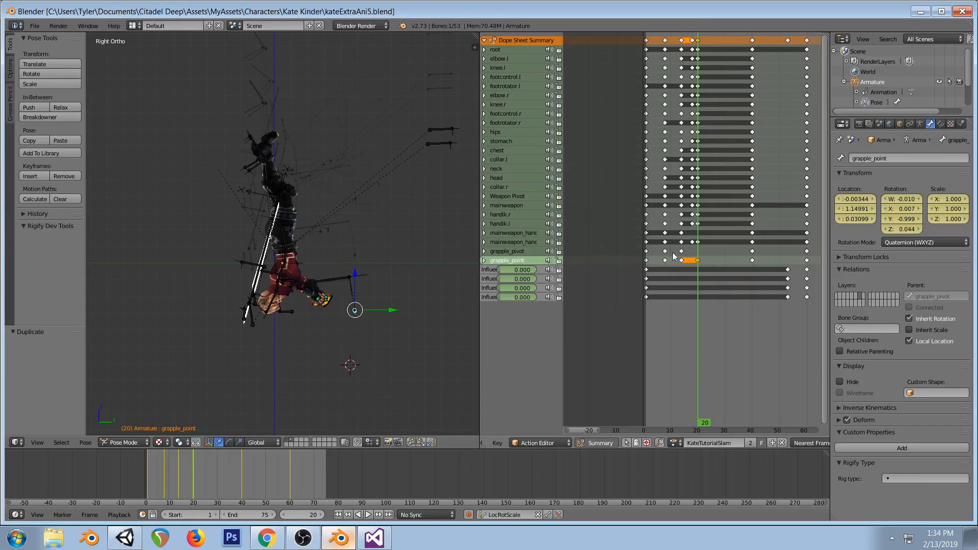
key("ctrl+z")
key("ctrl+z")
key("ctrl+z")
key("ctrl+z")
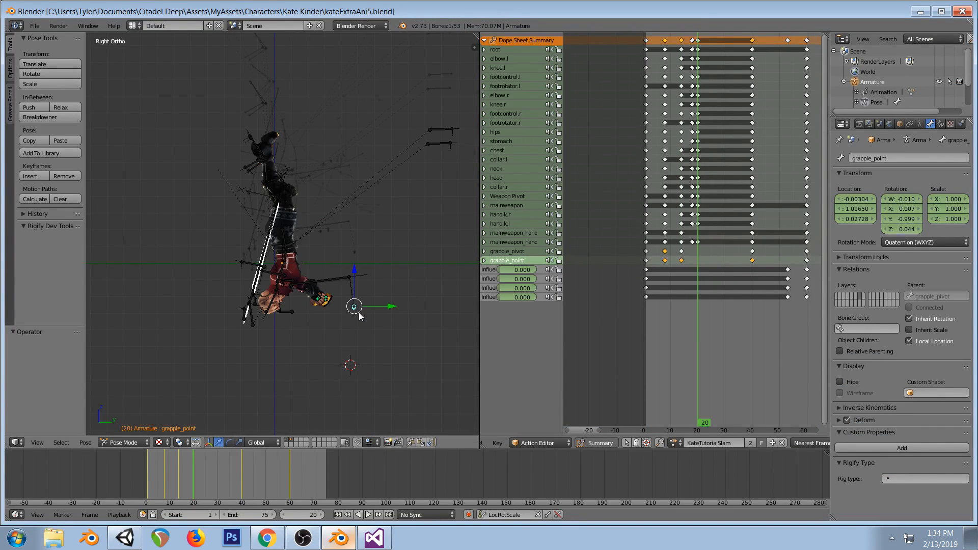
key("ctrl+z")
key("ctrl+z")
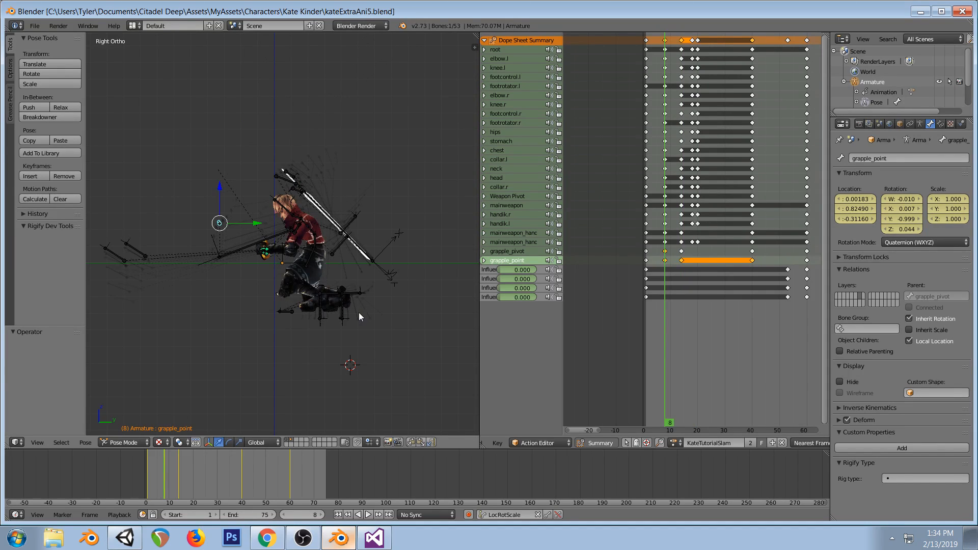
key("ctrl+z")
key("ctrl+z")
key("ctrl+z")
key("ctrl+z")
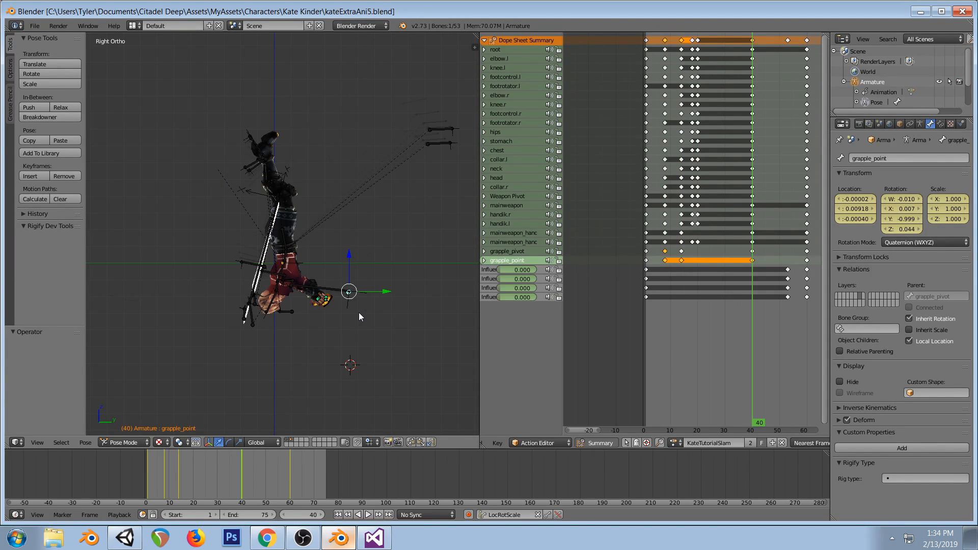
key("ctrl+z")
key("ctrl+z")
key("ctrl+z")
key("ctrl+z")
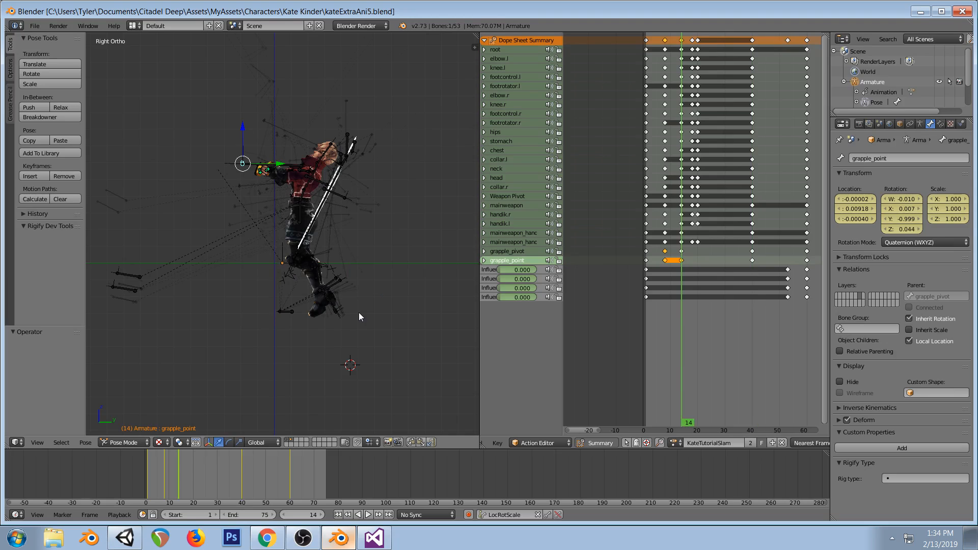
key("ctrl+z")
key("ctrl+z")
key("ctrl+z")
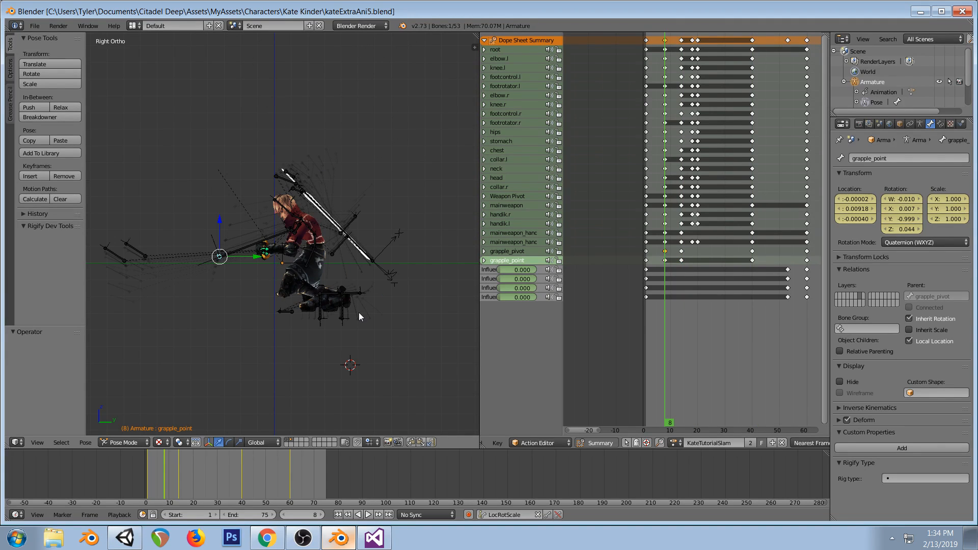
scroll(298, 298, "up", 3)
middle_click_drag(270, 295, 312, 309, "shift")
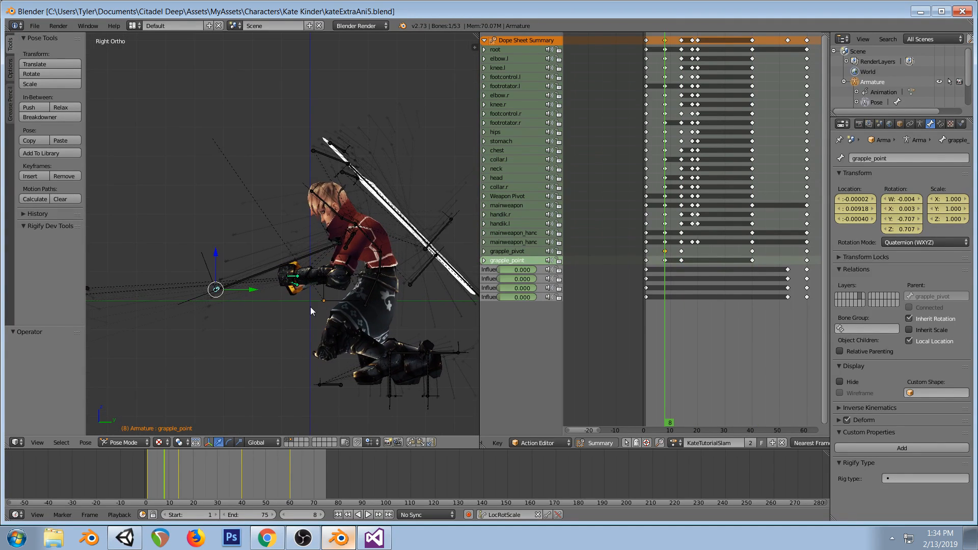
key("alt+Tab")
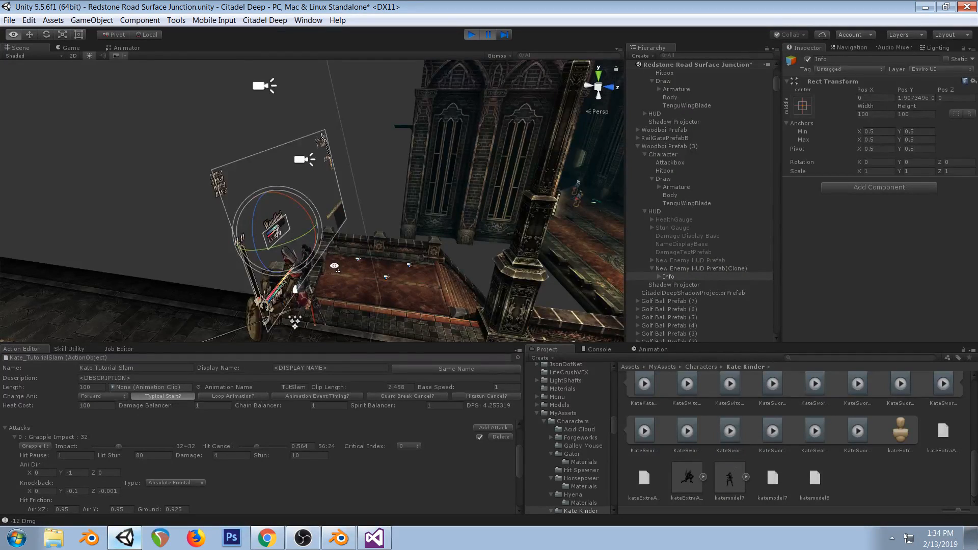
left_click(339, 538)
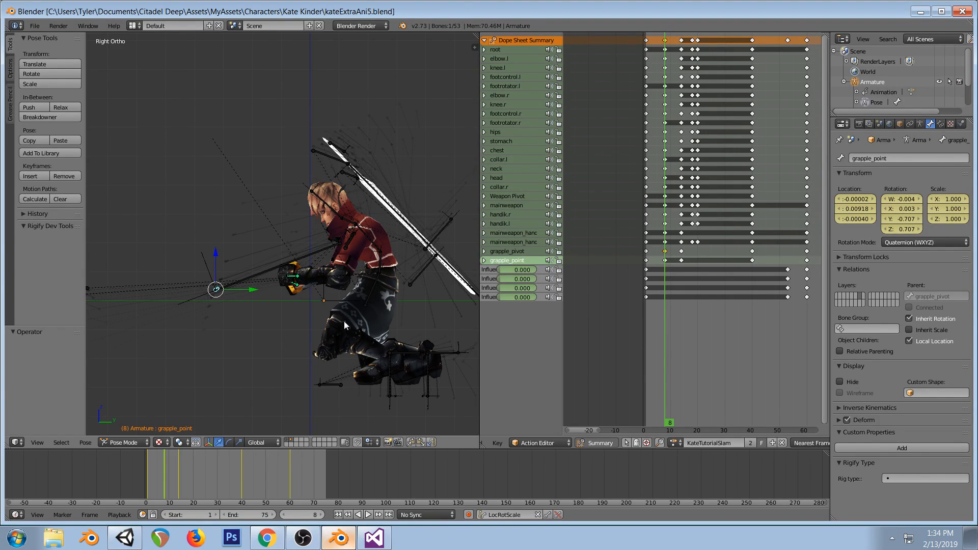
key("r")
left_click(274, 172)
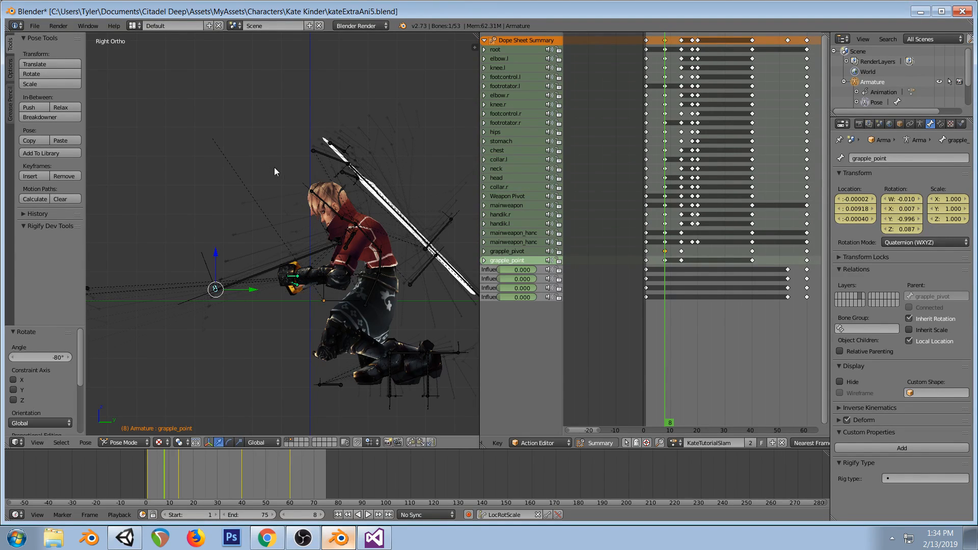
key("ctrl+z")
At frame 8, rotate the grapple_point bone by -40°, raise it 2 units along global Z and keyframe its LocRotScale
key("r")
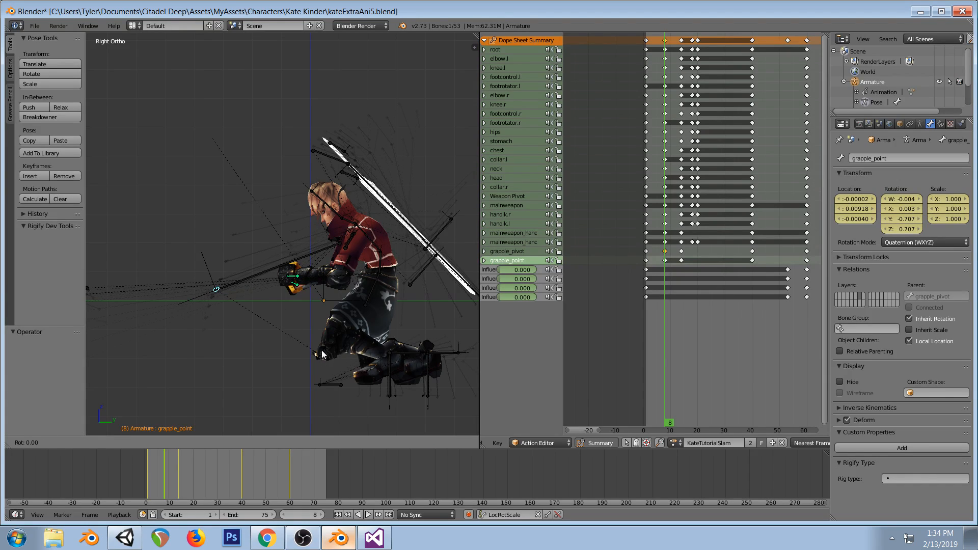
left_click(304, 281)
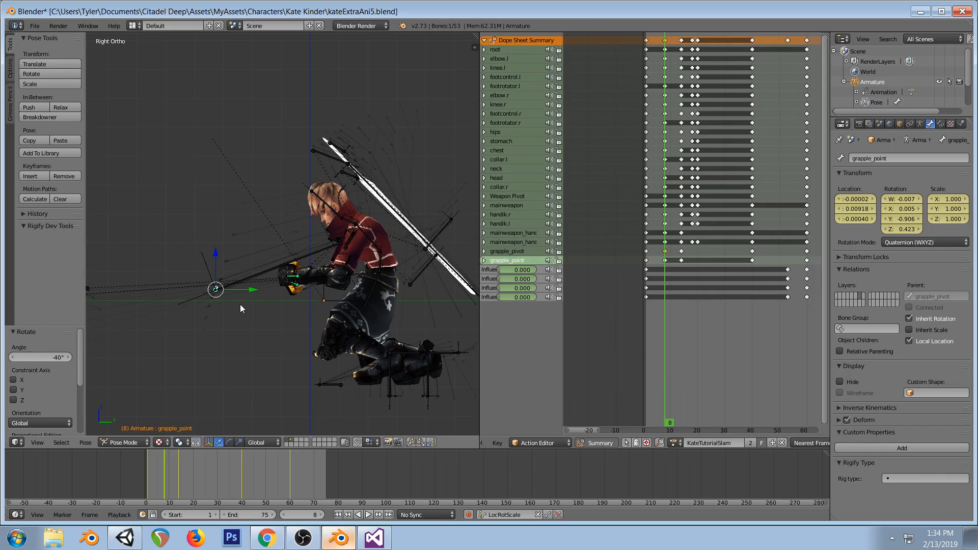
key("i")
key("g")
key("z")
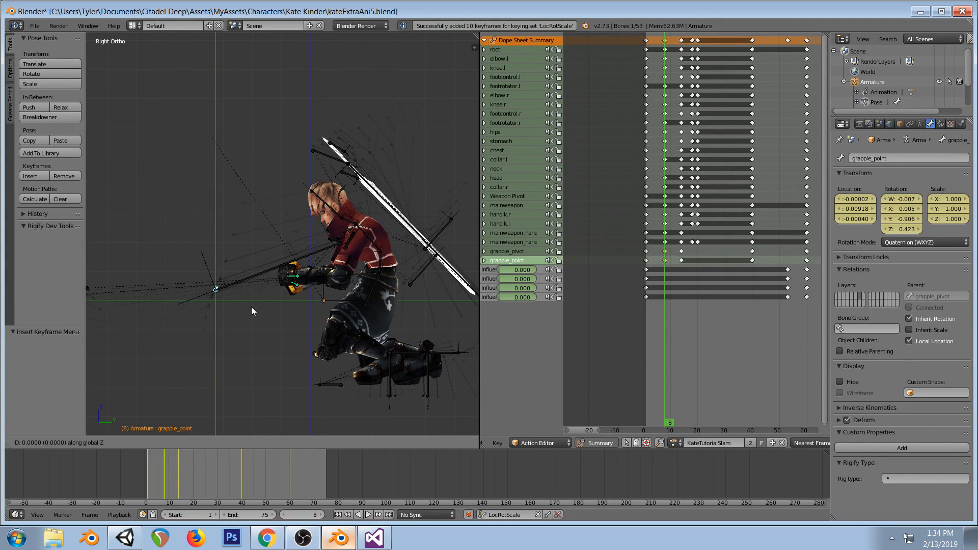
left_click(252, 254)
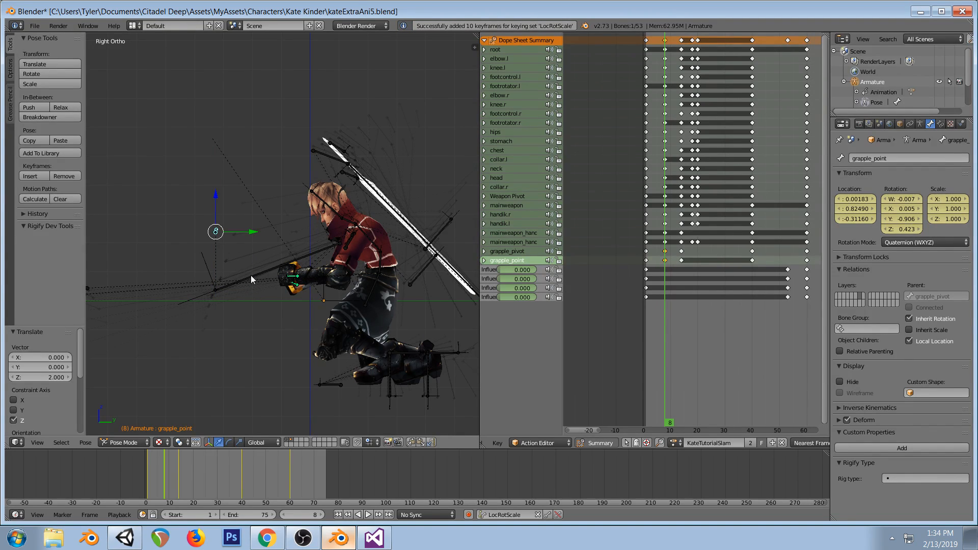
key("i")
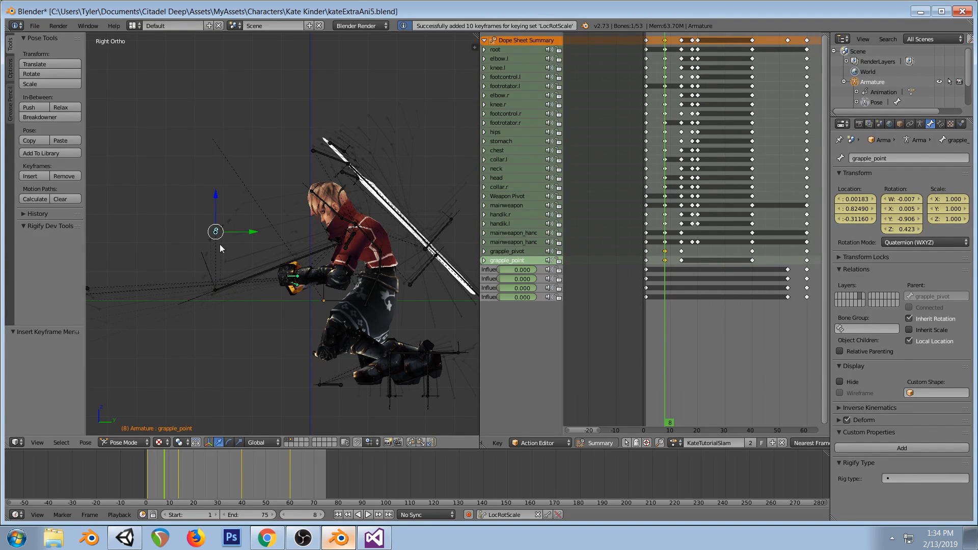
Copy the frame 8 grapple_point keyframe to frames 14 and 40, and save the file over the existing one
left_click(683, 209)
key("ctrl+v")
key("i")
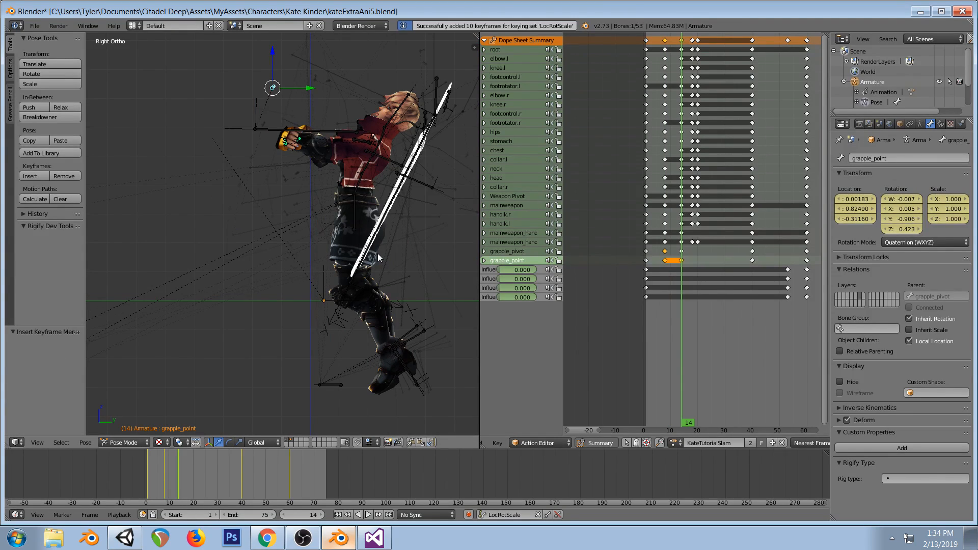
left_click(665, 261)
right_click(666, 261)
key("shift+d")
left_click(680, 262)
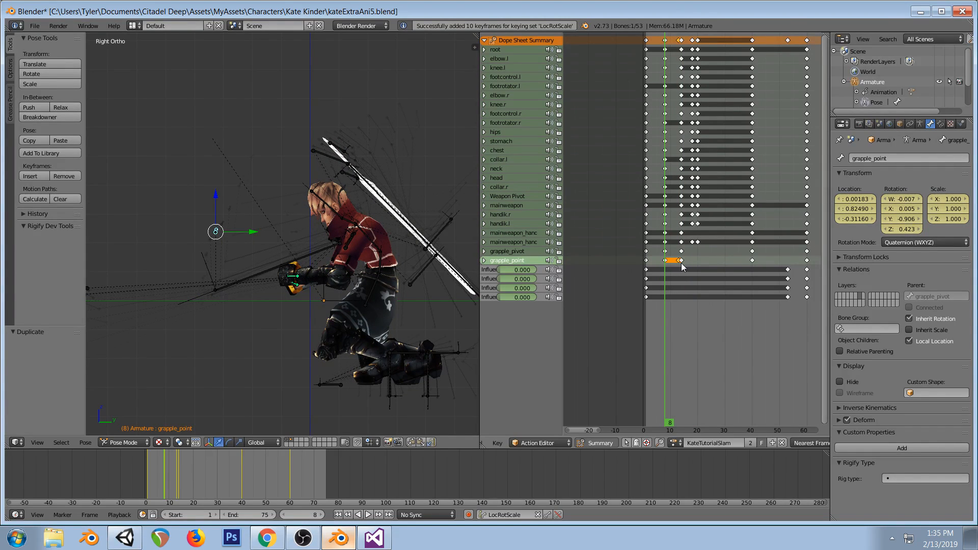
key("g")
left_click(681, 286)
key("g")
left_click(753, 284)
key("ctrl+s")
left_click(281, 328)
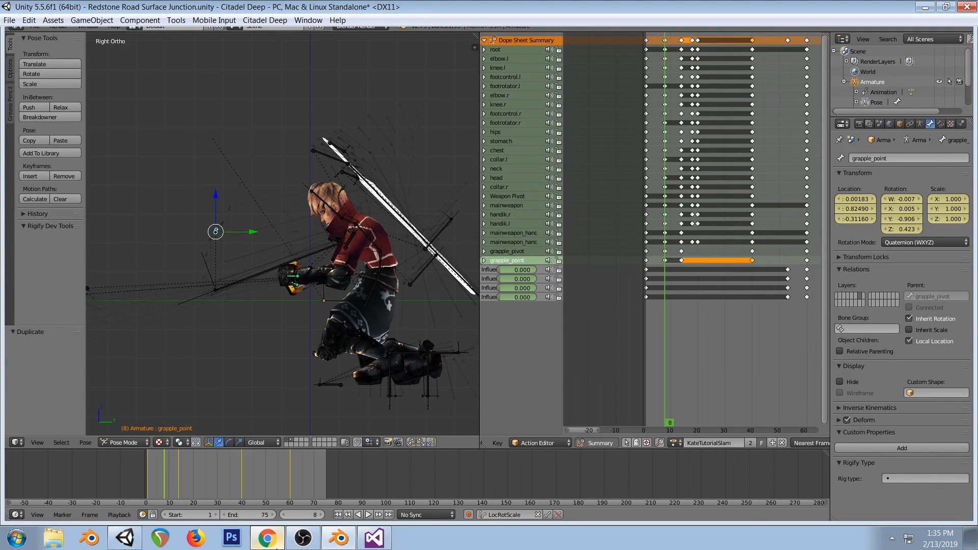
Switch to the Twitch live dashboard in Chrome and check the stream chat
left_click(266, 538)
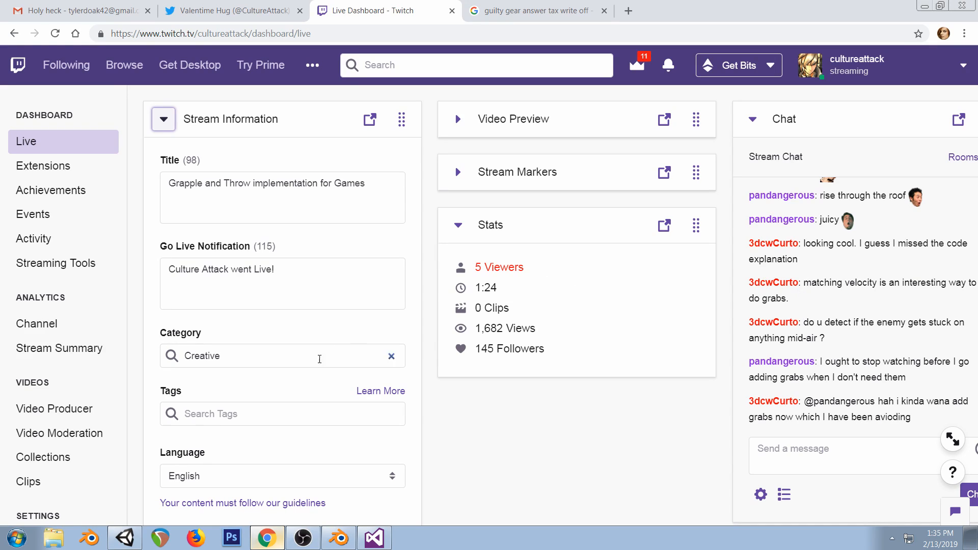
left_click(134, 536)
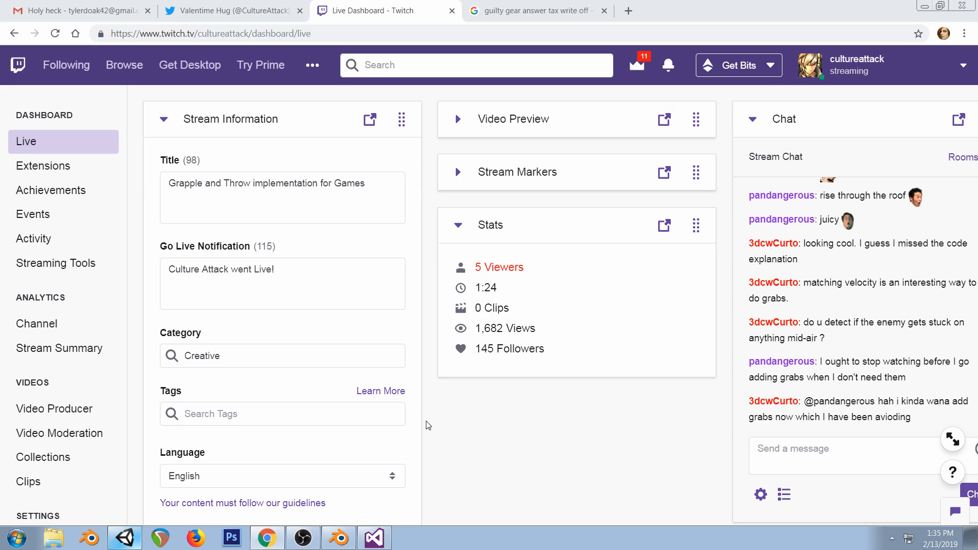
left_click(338, 537)
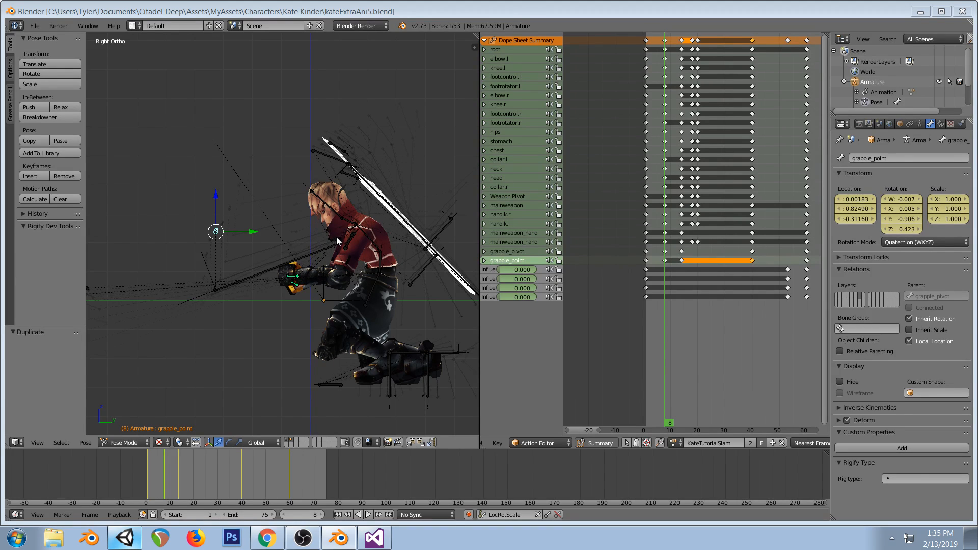
key("g")
right_click(319, 252)
Switch to Unity, run the game until Kate grapples the Woodboi, pause it and step a few frames in the Game view
left_click(136, 533)
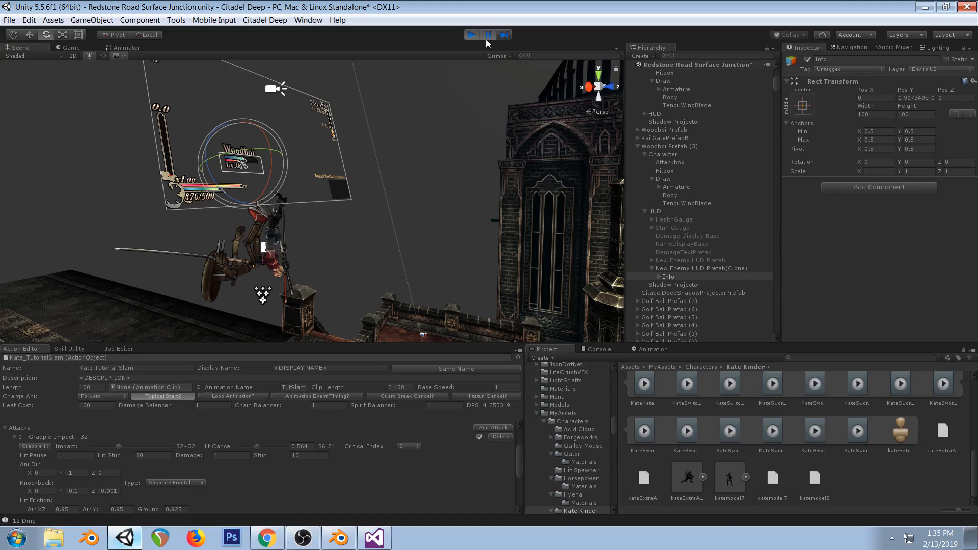
key("ctrl+2")
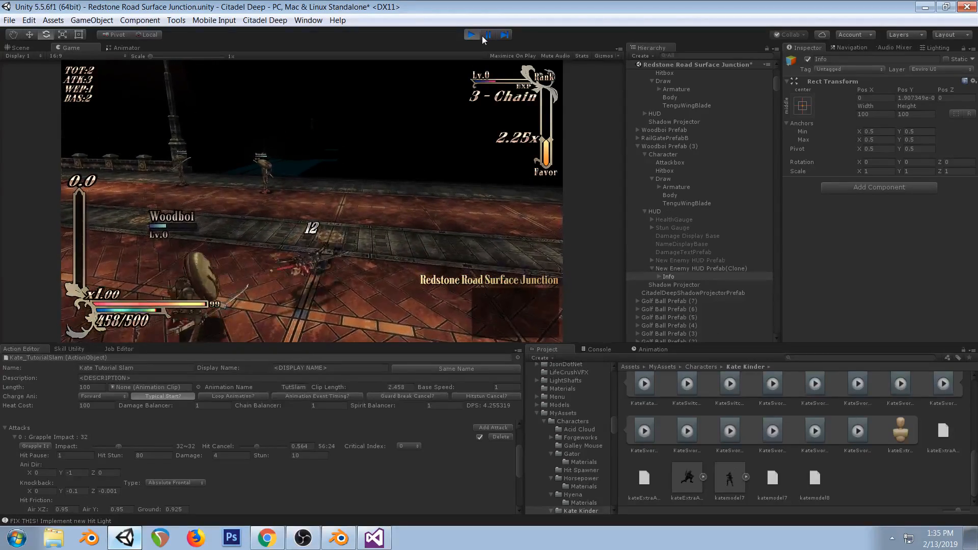
left_click(483, 36)
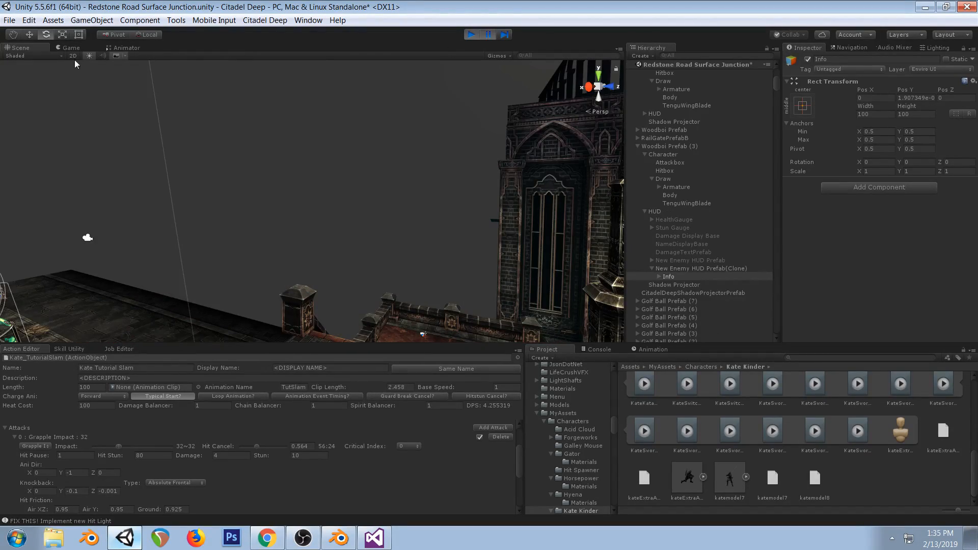
left_click(70, 48)
left_click(503, 36)
left_click(503, 36)
left_click(503, 35)
left_click(504, 36)
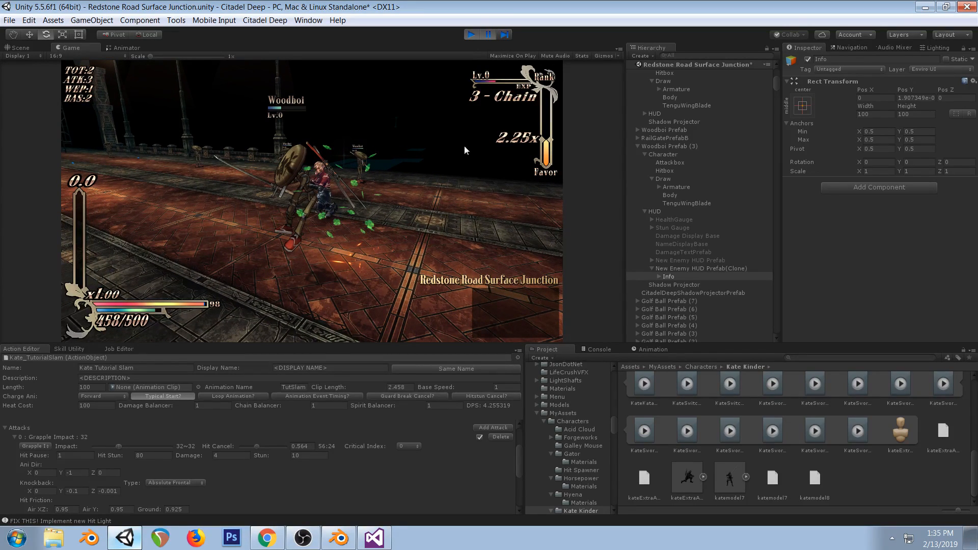
Examine the grabbed Woodboi from the side in the Scene view while advancing the slam's rise frame by frame
left_click(13, 50)
right_click_drag(399, 222, 371, 226)
middle_click_drag(371, 227, 502, 173)
right_click_drag(321, 196, 234, 197)
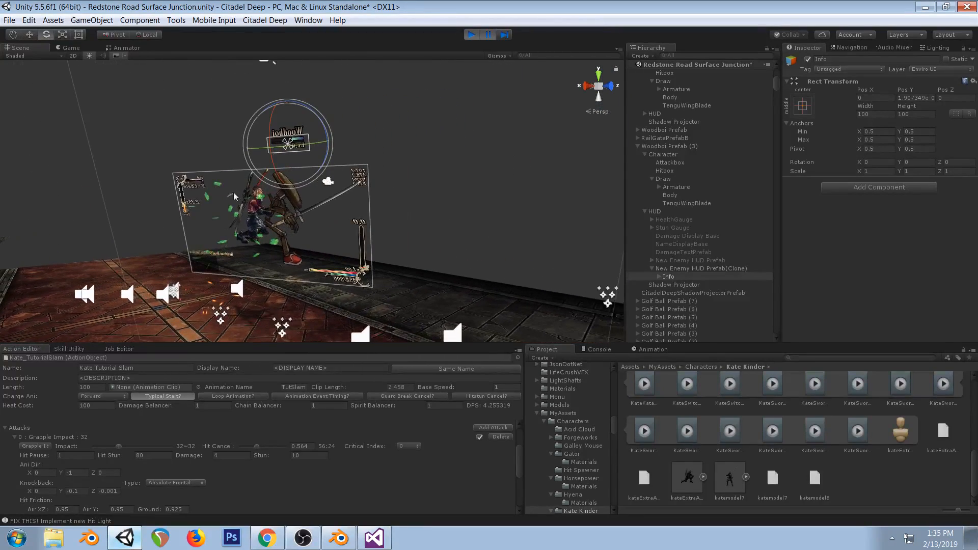
left_click(503, 35)
left_click(503, 35)
left_click(503, 35)
left_click(503, 36)
left_click(503, 35)
right_click_drag(447, 77, 443, 96)
middle_click_drag(443, 96, 427, 178)
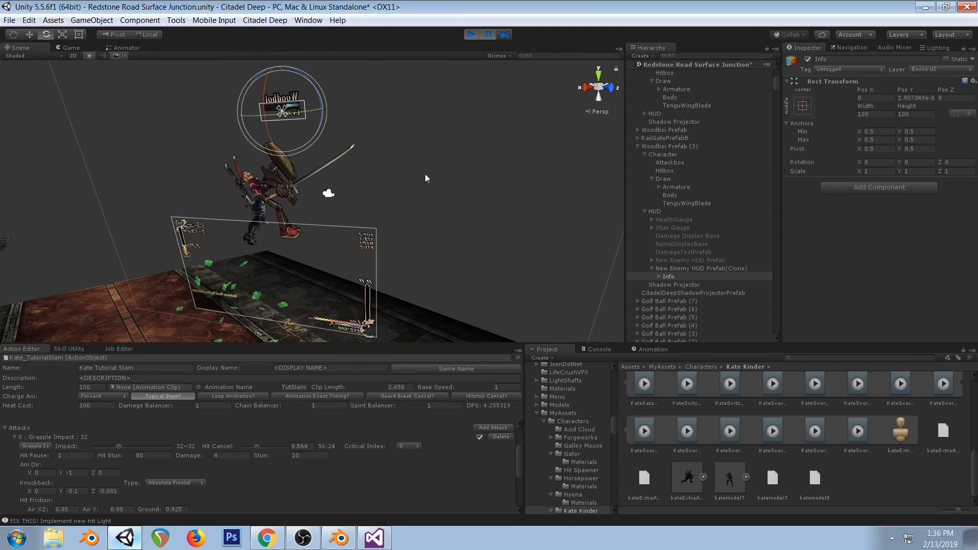
Advance the paused slam three more frames and examine the grabbed Woodboi's position against Kate in the Scene view
left_click(503, 36)
left_click(503, 36)
left_click(504, 36)
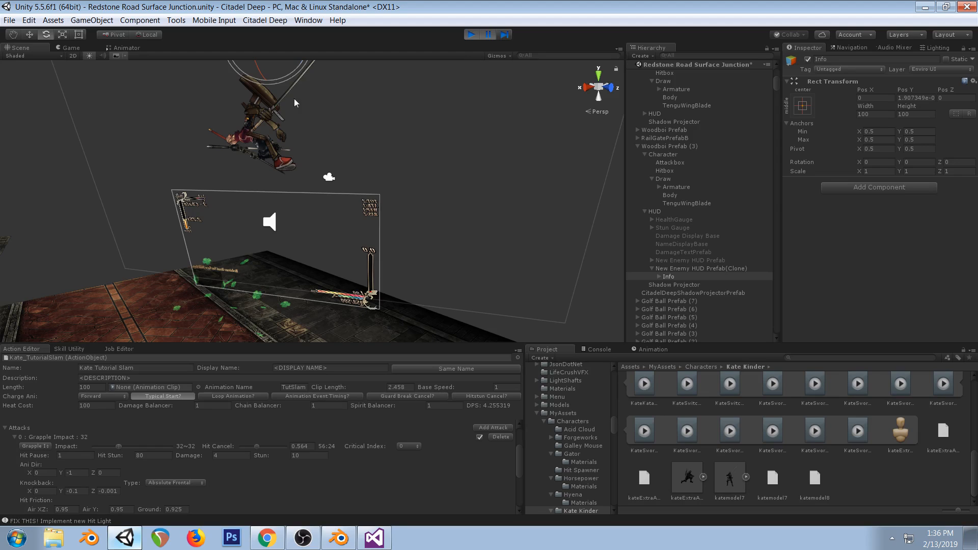
Switch to Blender and scrub the KateTutorialSlam action up to frame 20 to examine the grapple_point bone's motion
left_click(338, 532)
left_click_drag(695, 219, 687, 207)
middle_click_drag(379, 184, 302, 249, "shift")
left_click_drag(666, 213, 684, 203)
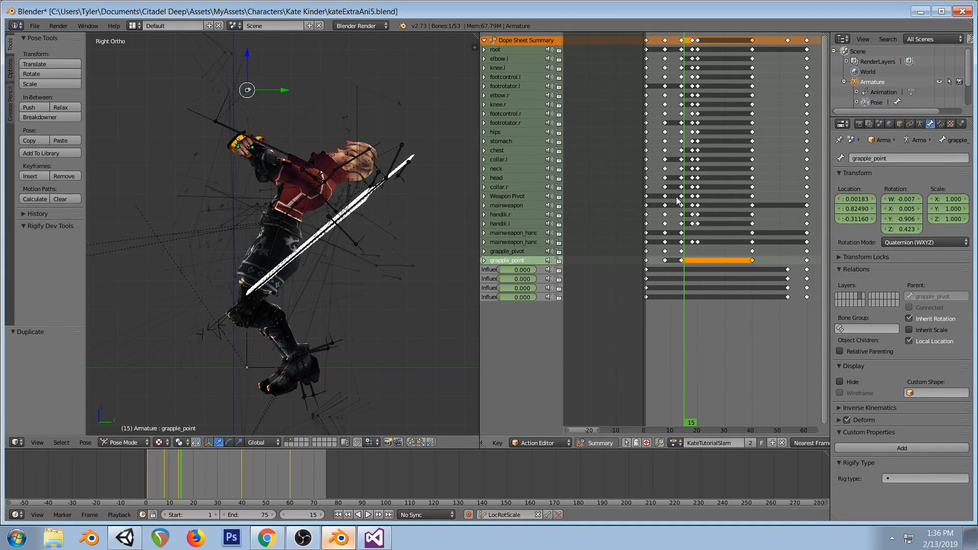
left_click_drag(684, 195, 697, 193)
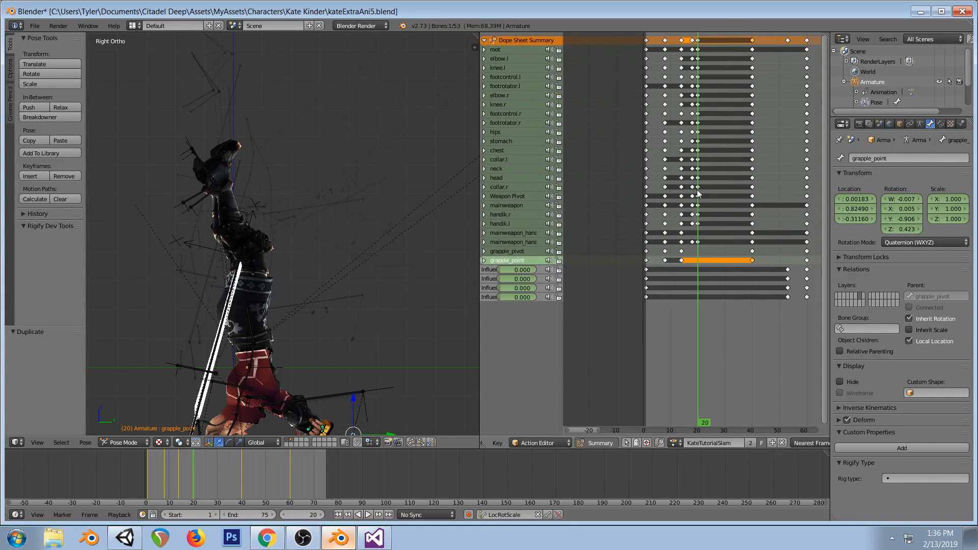
Duplicate the grapple_pivot and grapple_point keyframes from frame 14 to frame 18, check the neighbouring frames, and save over kateExtraAni5.blend
left_click(682, 252)
left_click(682, 260, "shift")
key("g")
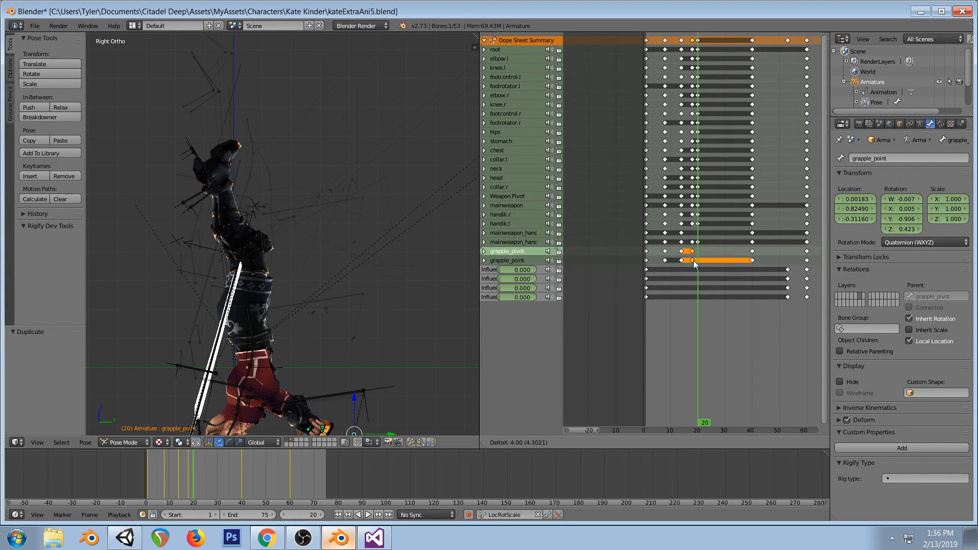
left_click(694, 261)
left_click(693, 242)
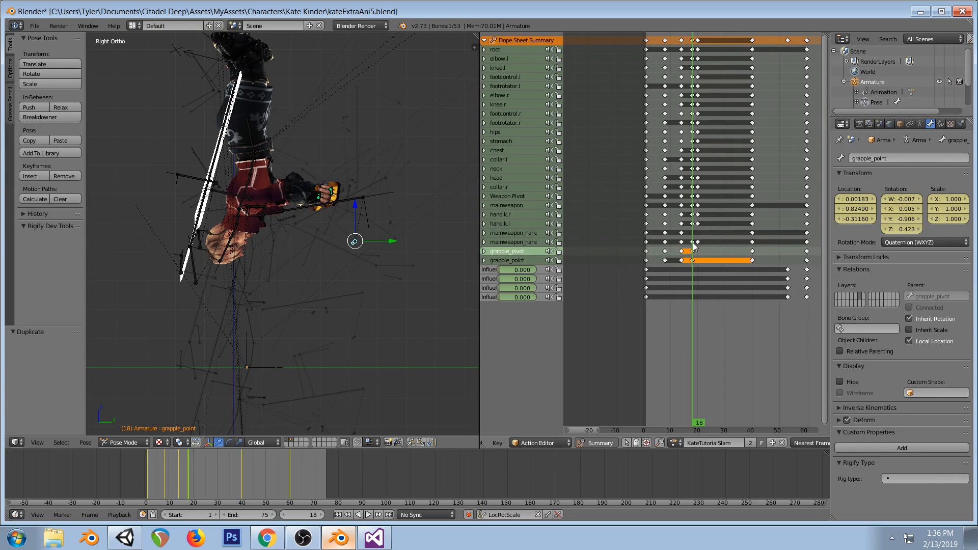
left_click(688, 246)
mouse_move(686, 243)
left_mouse_down()
mouse_move(676, 243)
mouse_move(694, 238)
left_mouse_up()
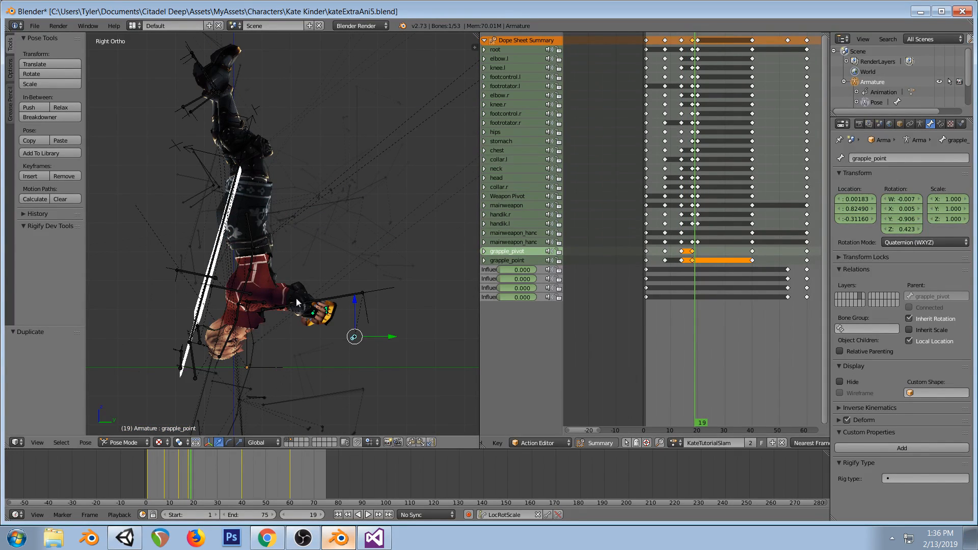
key("ctrl+s")
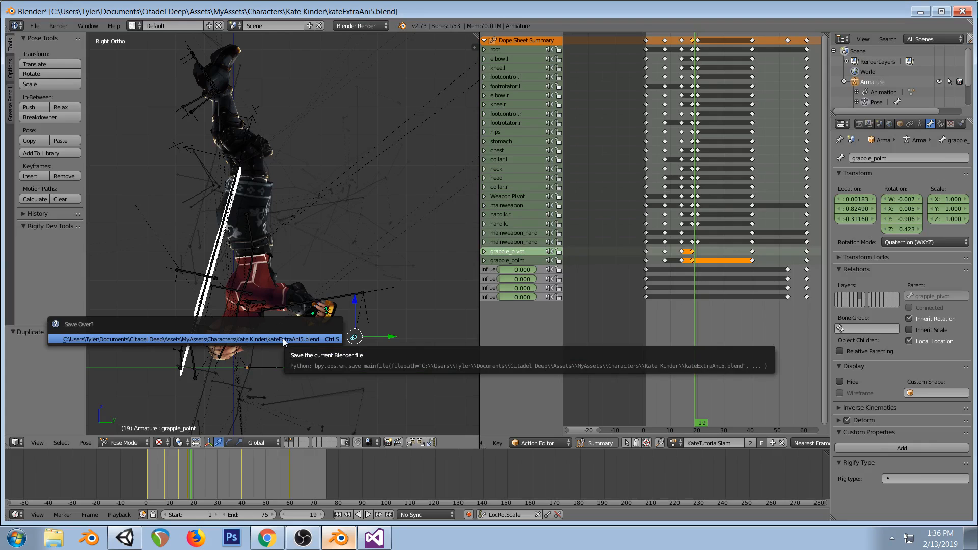
left_click(282, 338)
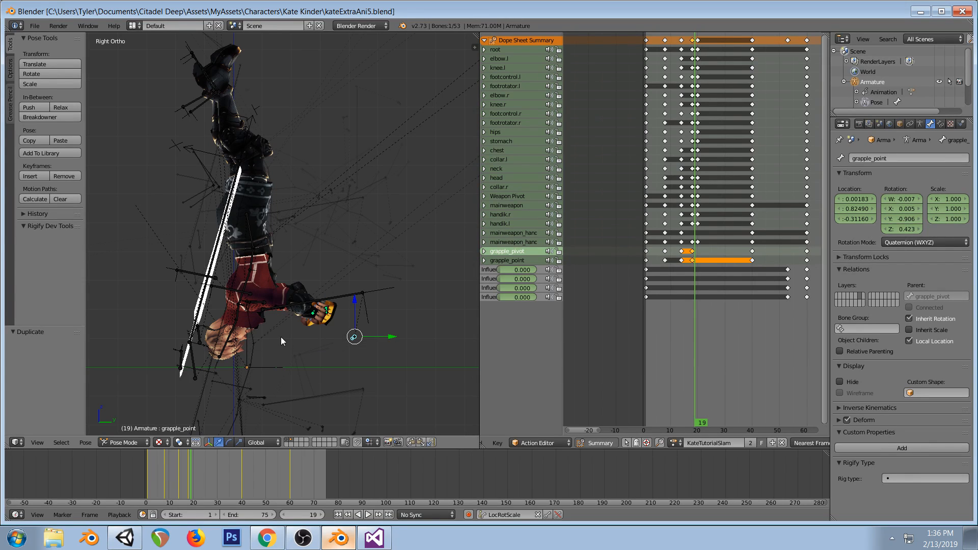
Read the stream chat on the Twitch live dashboard in Chrome and return to Unity
left_click(124, 537)
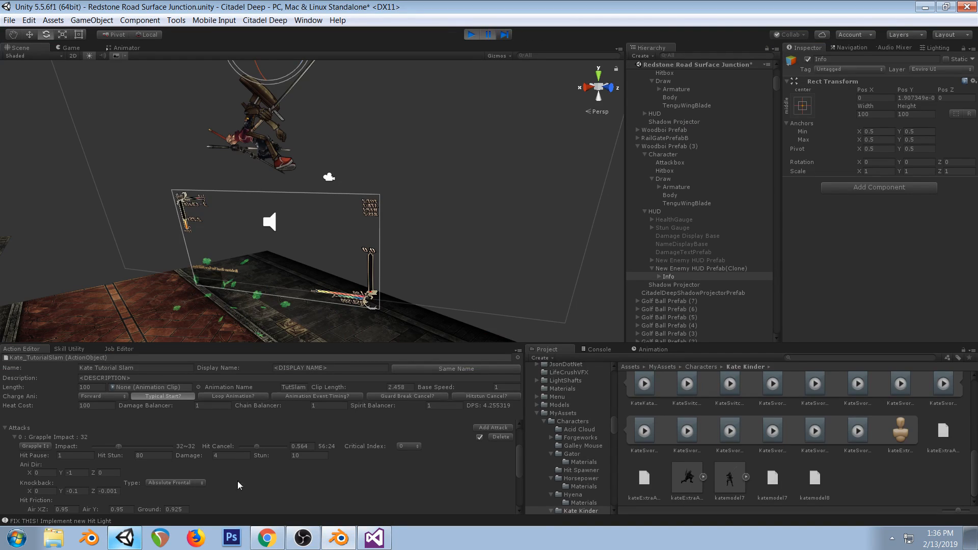
left_click(267, 537)
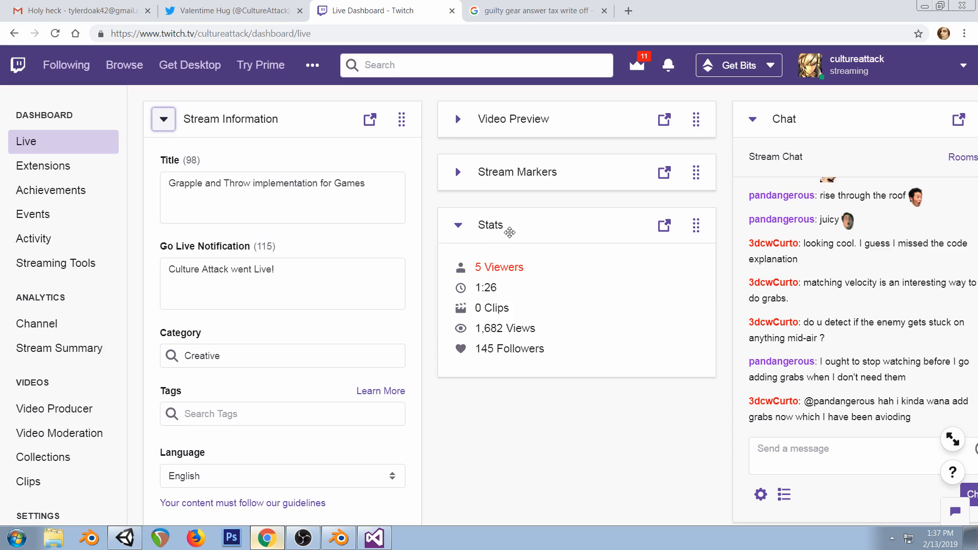
left_click(126, 538)
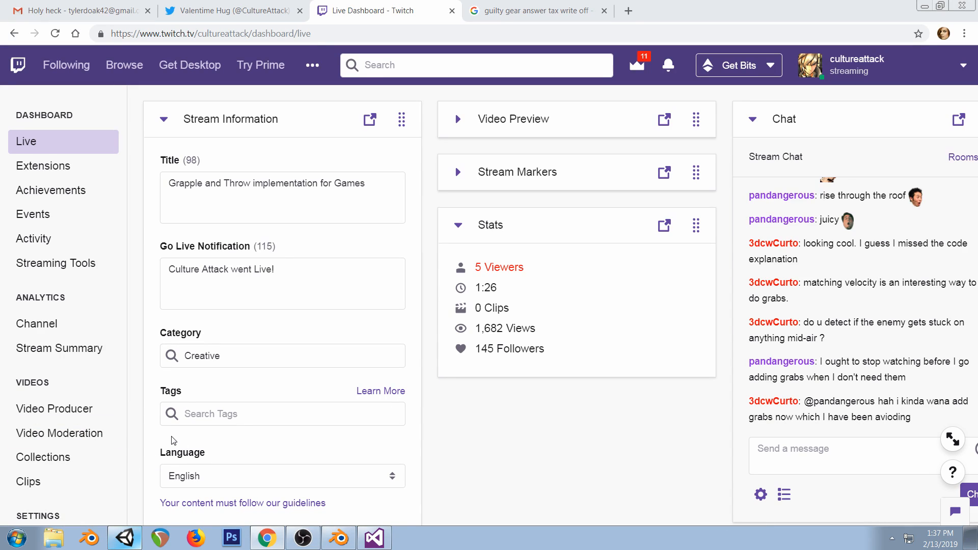
key("alt+Tab")
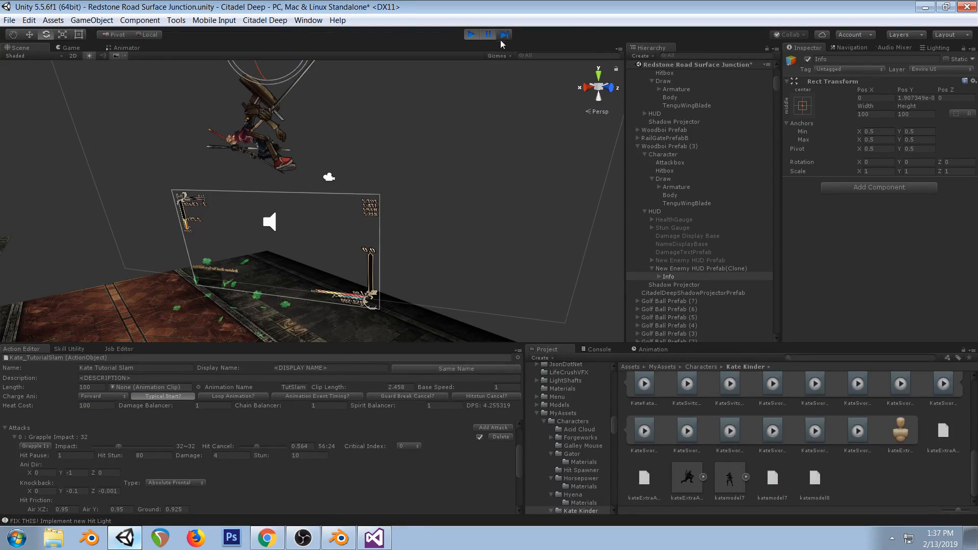
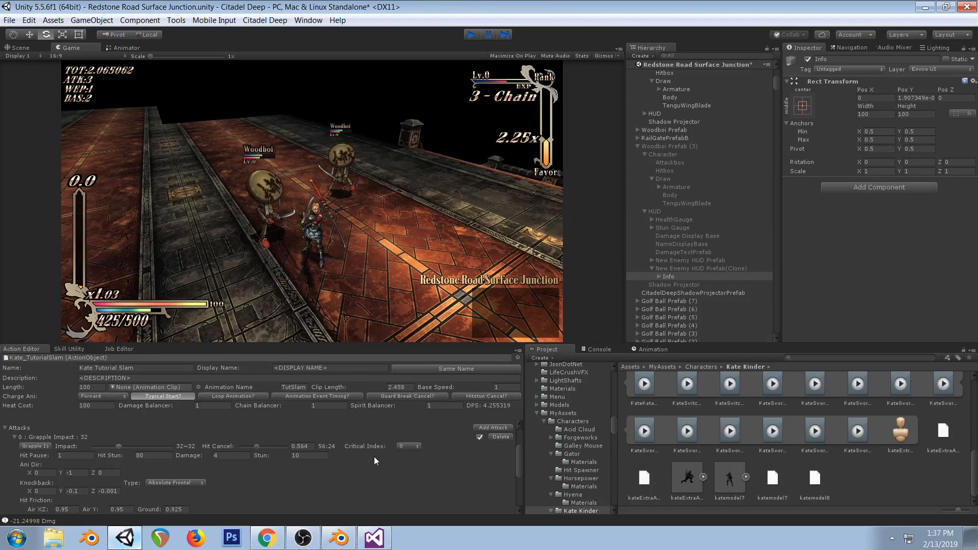
Stop the running game and add an event to Kate Tutorial Slam using the Character_Script_Cam Relative Move script
key("ctrl+p")
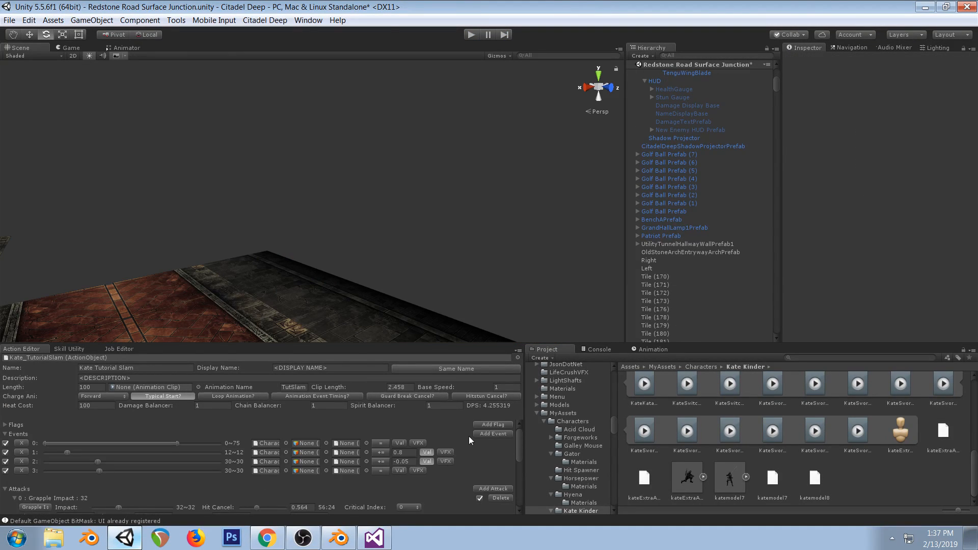
left_click(481, 432)
left_click(286, 478)
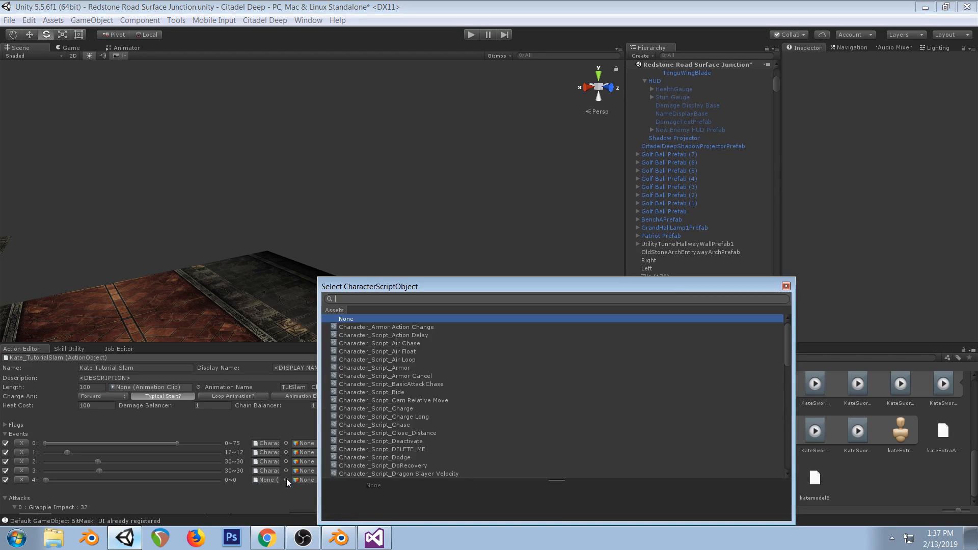
type("cam")
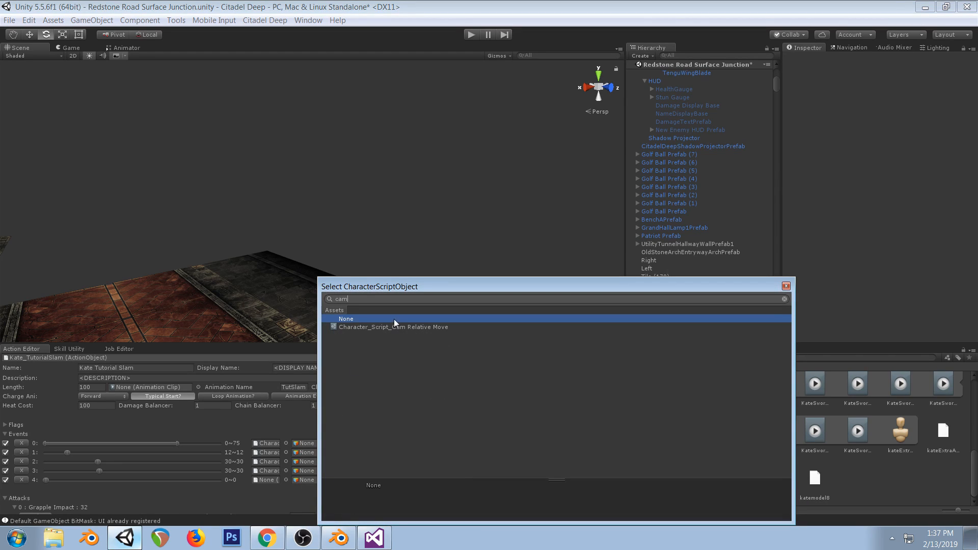
left_click(394, 326)
double_click(394, 327)
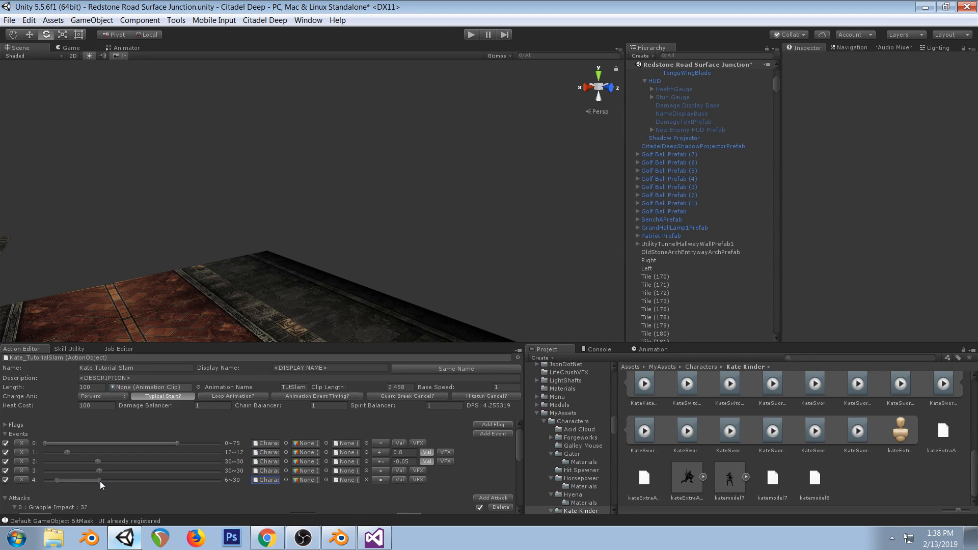
Set the new camera-relative move event to span frames 6 to 31 with a value of 0.02
left_click(381, 479)
left_click(378, 493)
left_click(379, 480)
left_click(379, 492)
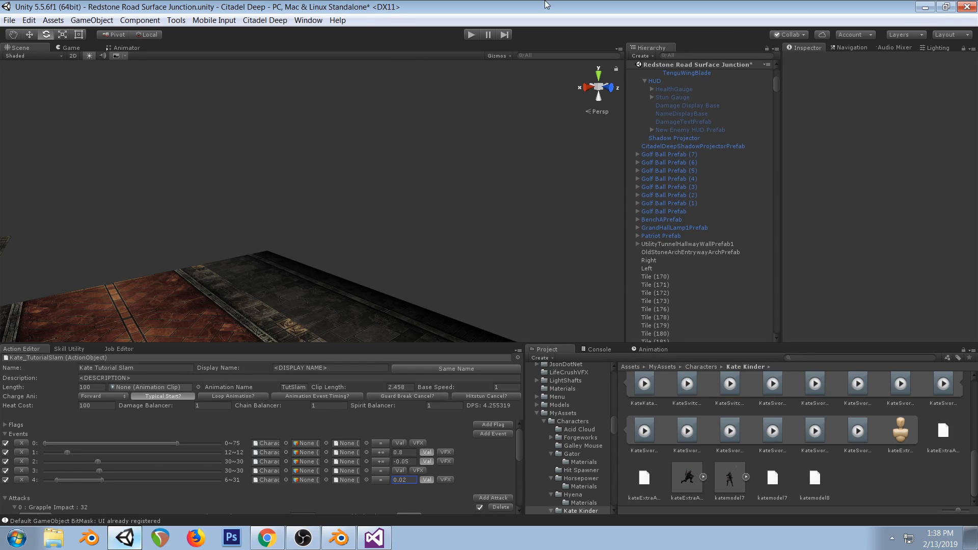
Test the slam in the running game, set event 4's start frame to 15, and stop the game
left_click(472, 35)
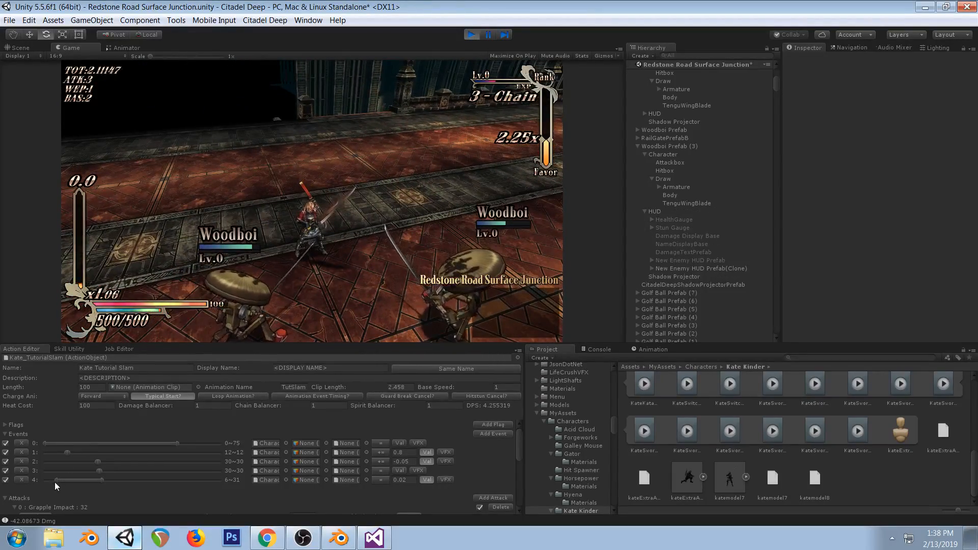
left_click_drag(54, 481, 71, 484)
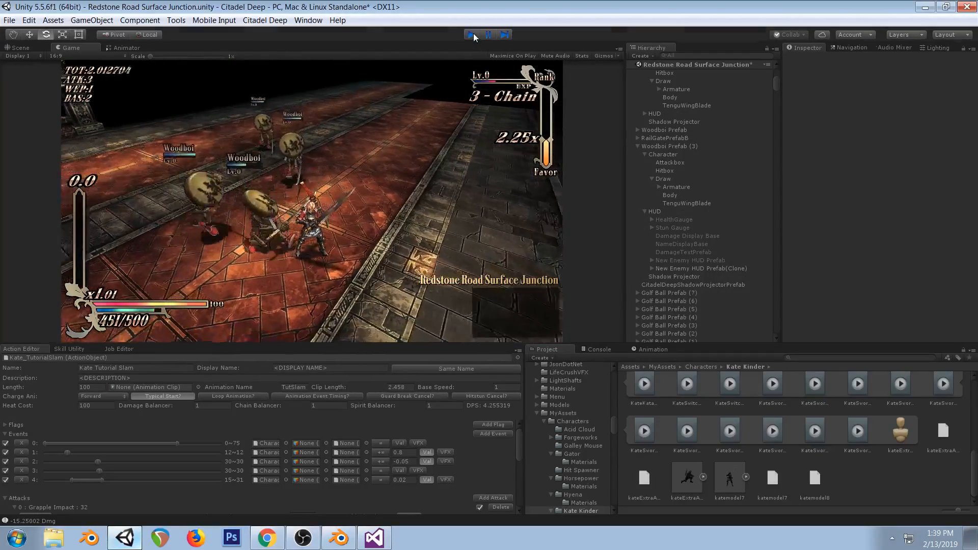
left_click(472, 34)
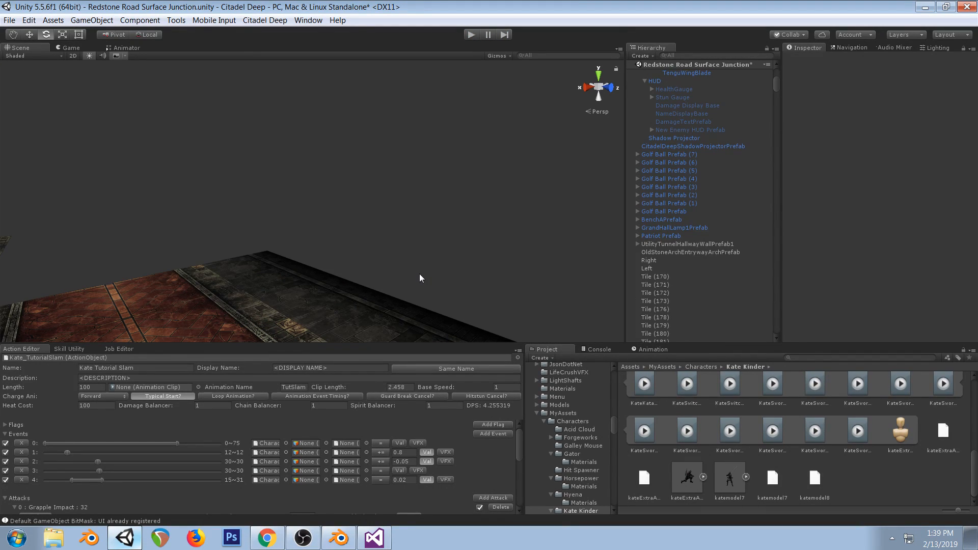
Check the stream chat on the Twitch dashboard, return to Unity and look along the red road in the Scene view
left_click(266, 537)
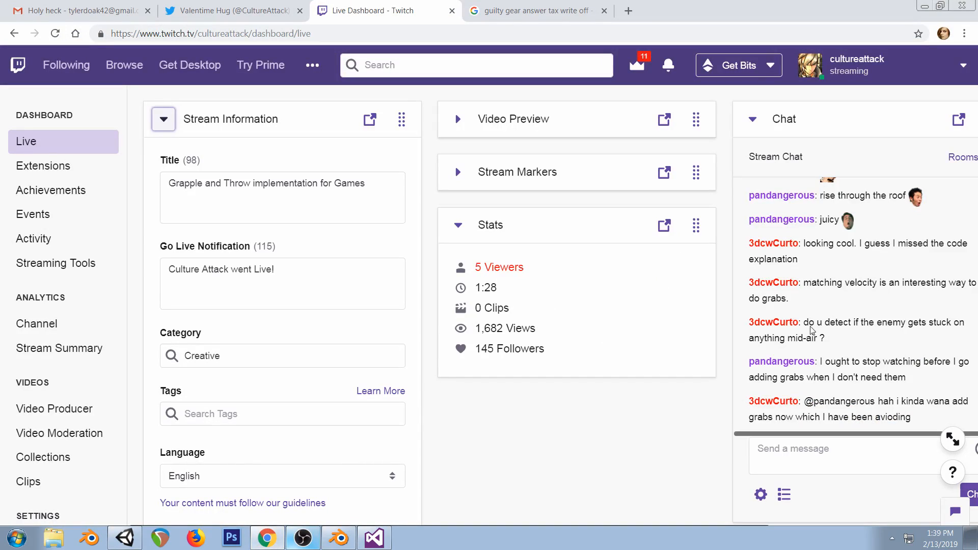
left_click(128, 544)
right_click_drag(377, 163, 437, 214)
scroll(288, 183, "down", 2)
right_click_drag(287, 181, 471, 204)
right_click_drag(253, 218, 305, 218)
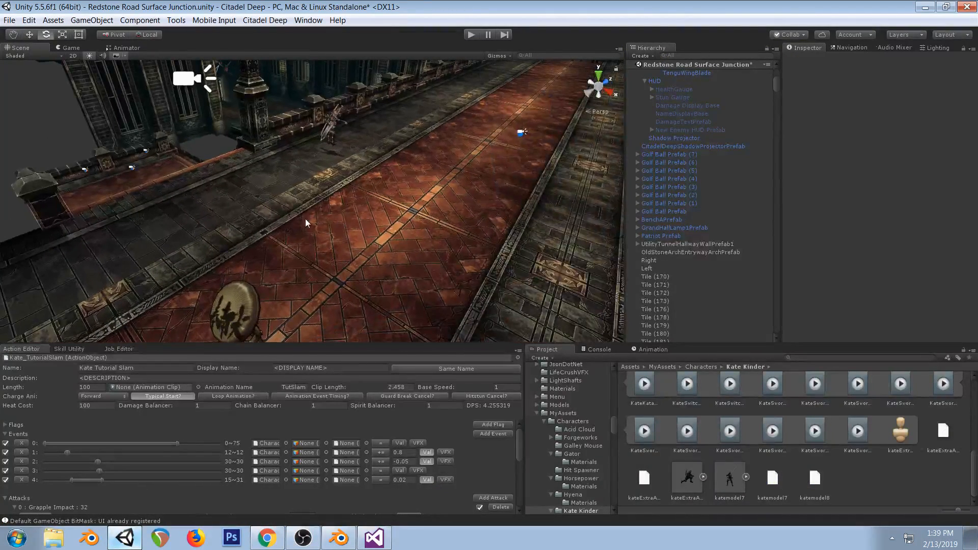
Run the game, test Kate's slam on the Woodbois, and pause the game
left_click(471, 36)
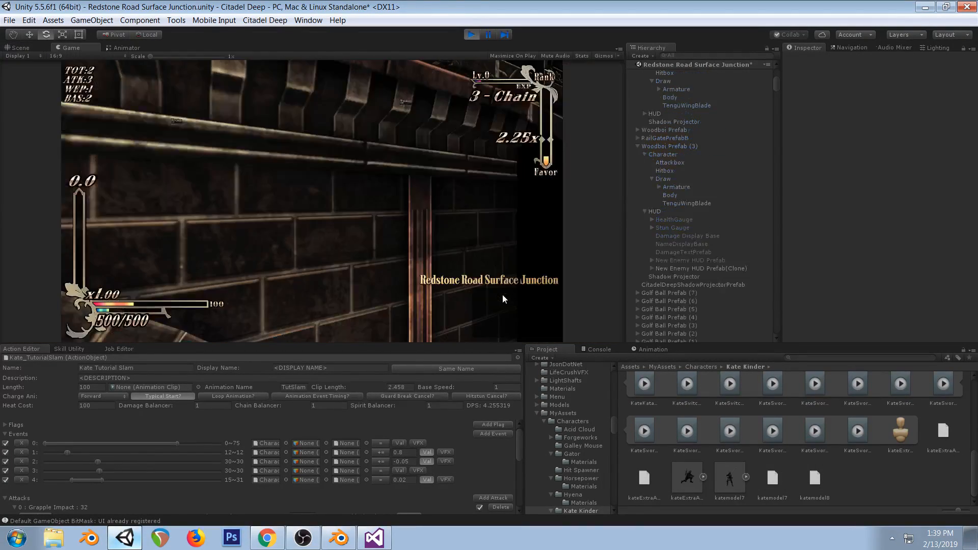
left_click(518, 243)
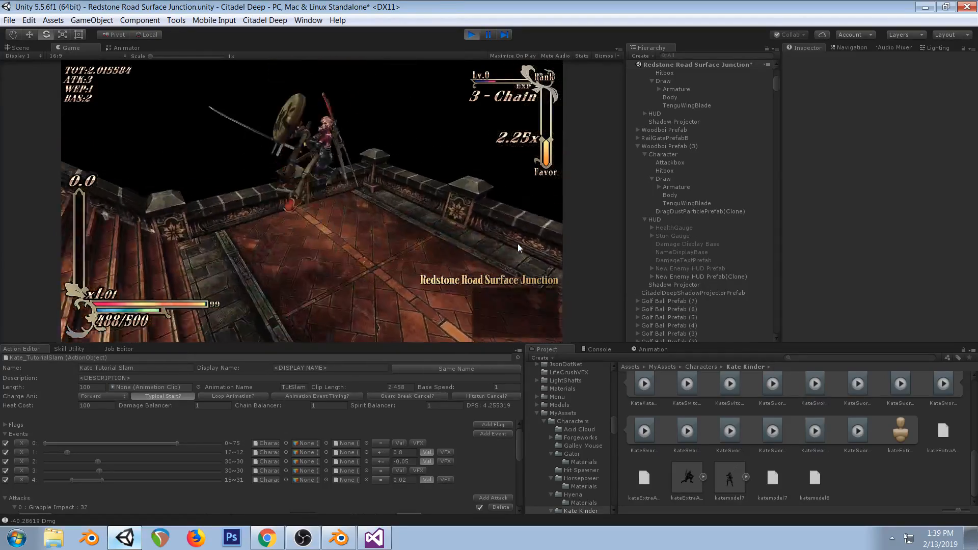
left_click(476, 37)
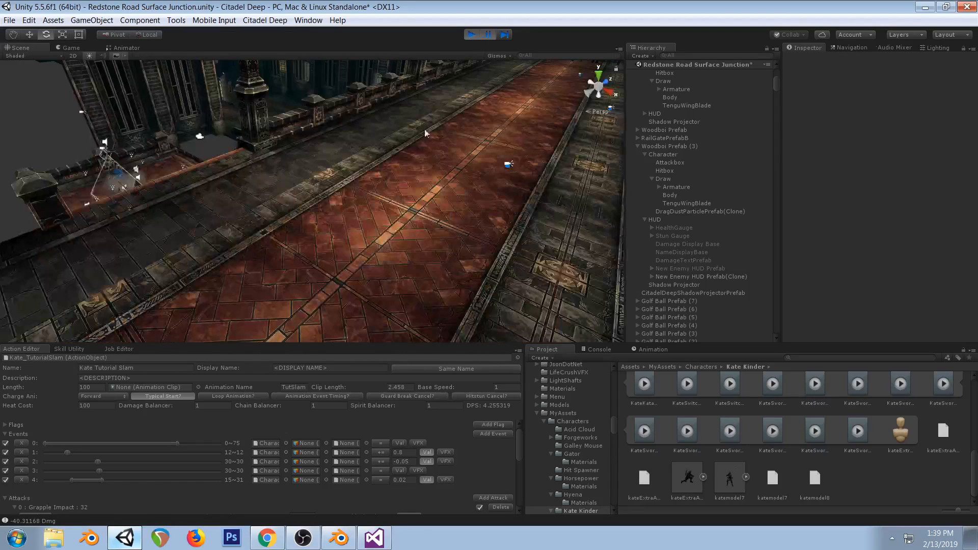
Add event 5 with a Character_Script_Velocity script spanning frames 0 to 6, multiply by 0.8, and resume the game
left_click(493, 434)
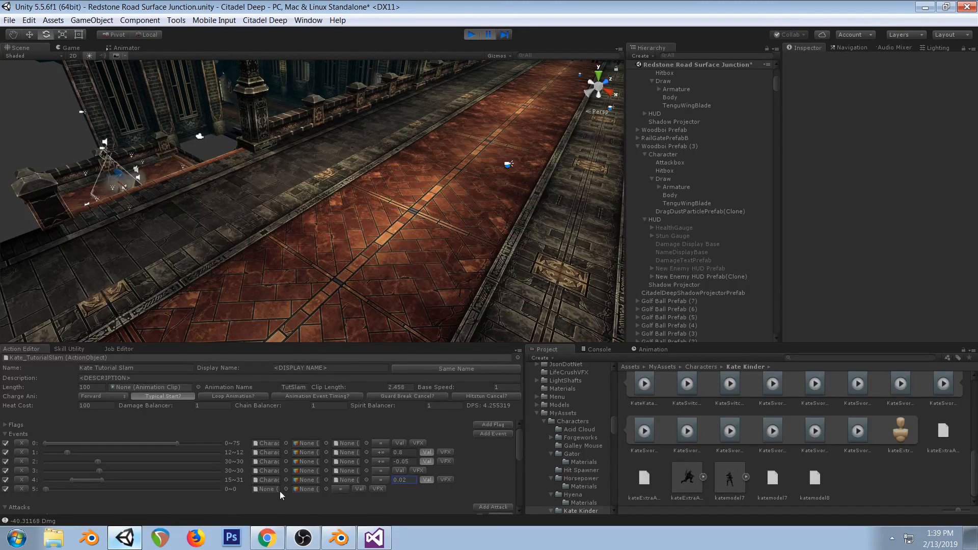
left_click(287, 489)
type("vel")
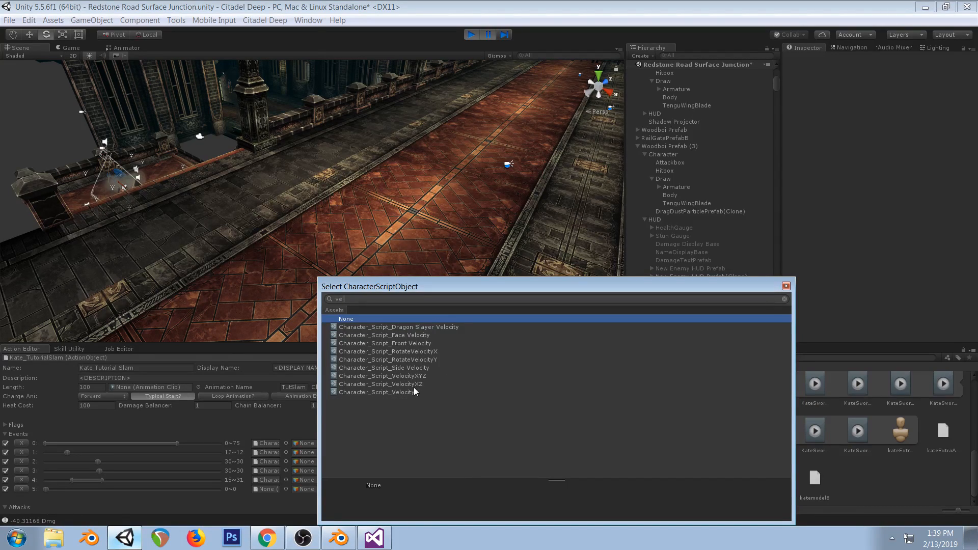
double_click(413, 390)
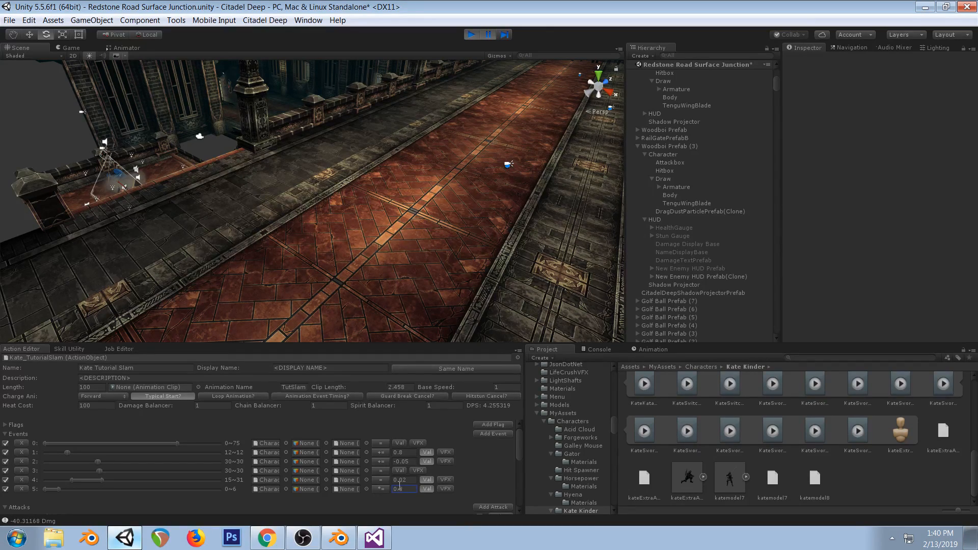
left_click(488, 36)
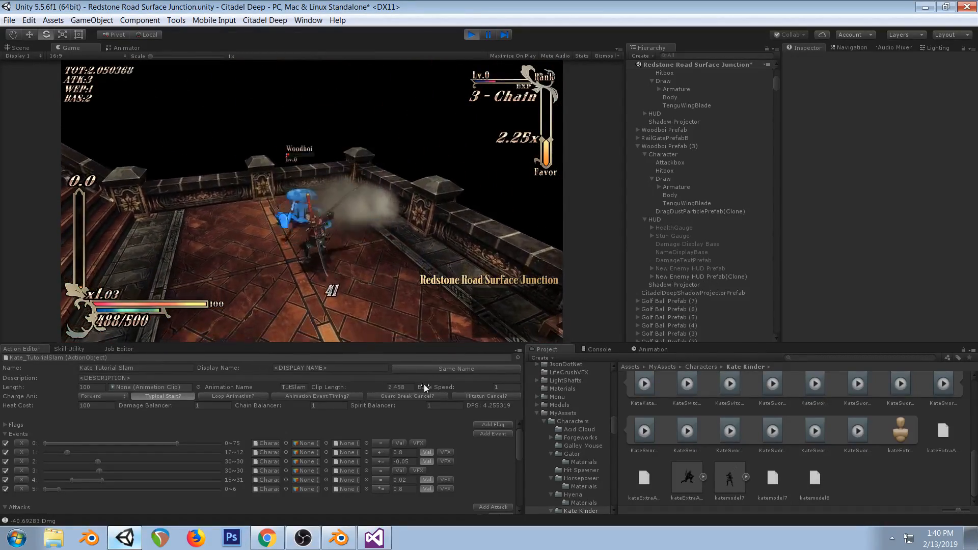
Set event 5's multiplier to 0.85 and test the slam in the running game
left_click(398, 489)
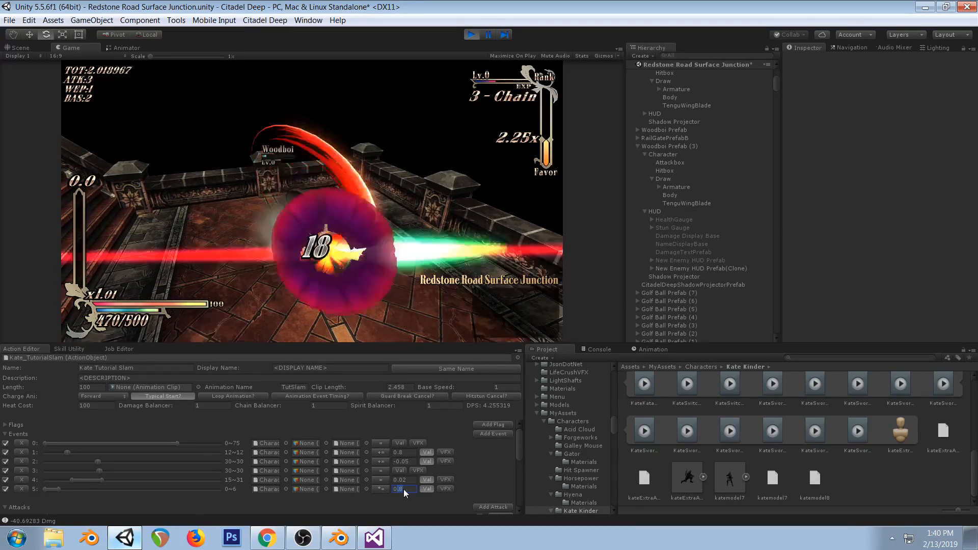
type("0.85")
left_click(522, 284)
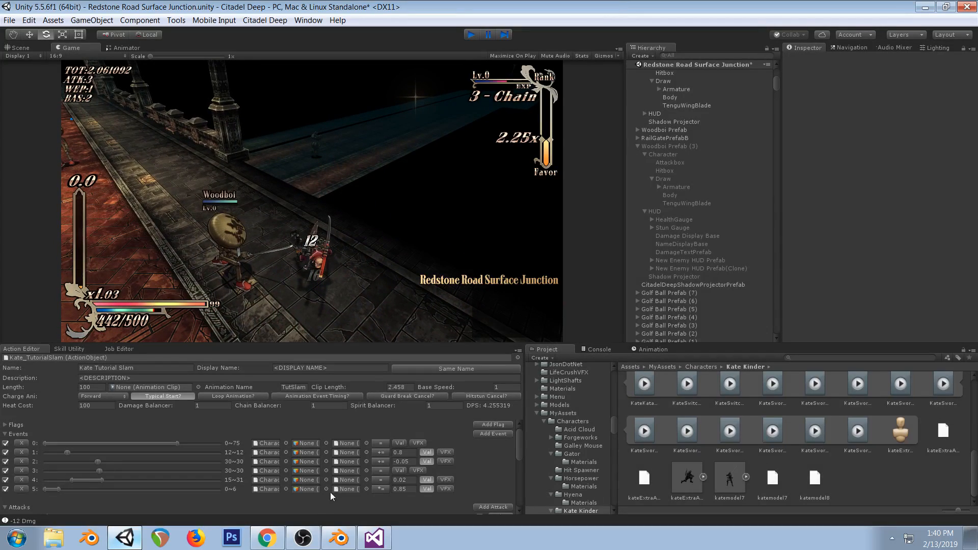
Switch to Blender and move all keyframes at frames 8 and 14 three frames earlier, to frames 5 and 11
left_click(338, 537)
left_click(664, 134)
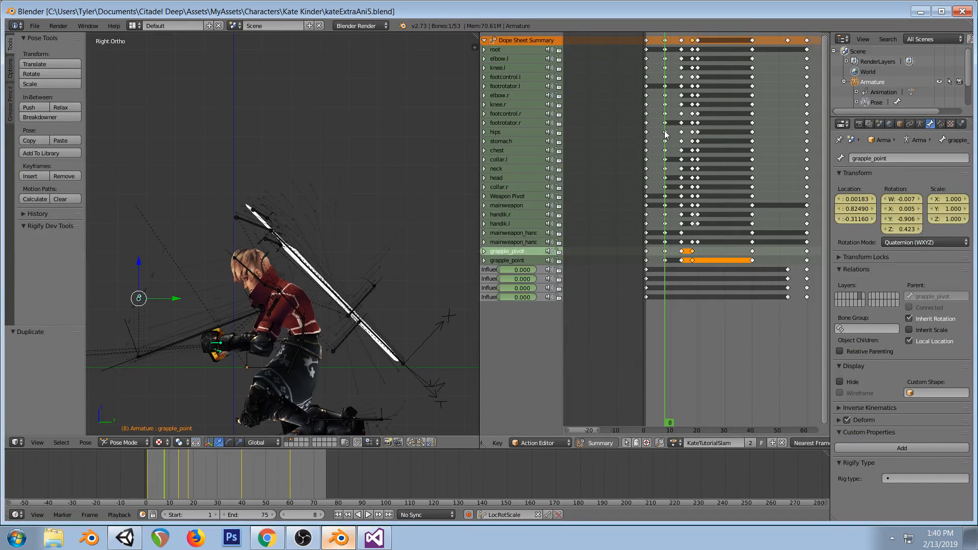
left_click(665, 40)
left_click(681, 40, "shift")
left_click_drag(679, 53, 666, 49)
Move the keyframes at frame 11 to frame 9 and scrub through the opening poses to check the timing
left_click(674, 41)
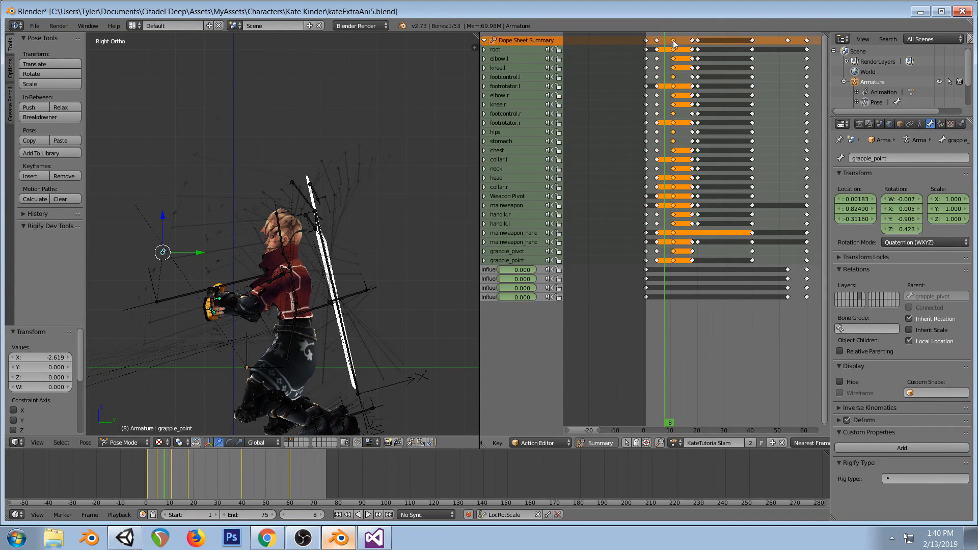
key("g")
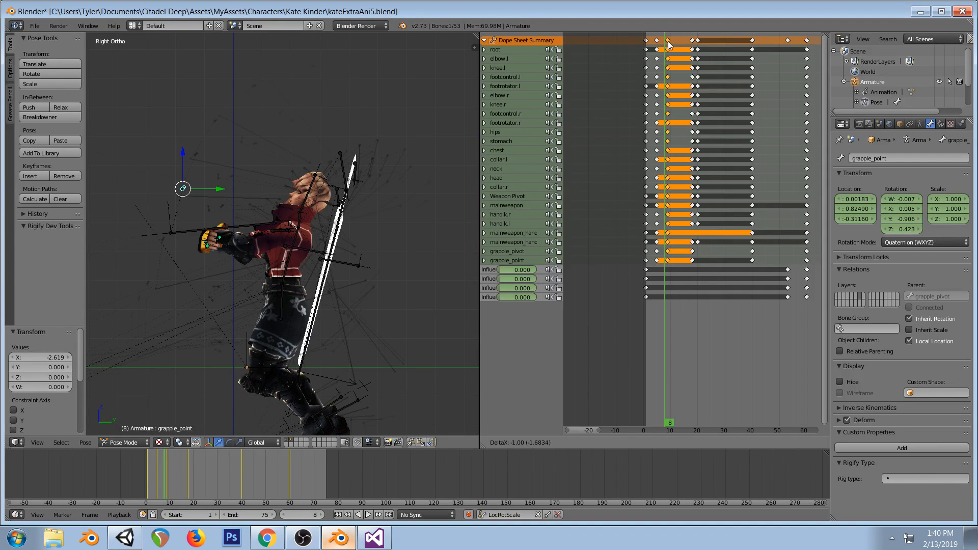
left_click(668, 42)
left_click_drag(644, 117, 692, 108)
left_click(667, 41)
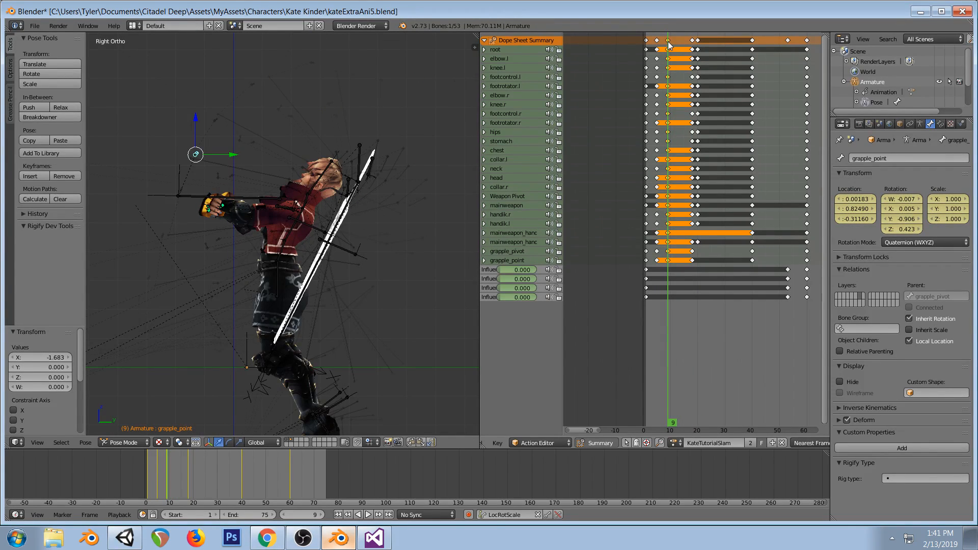
Keyframe all bones at frame 10, move that new keyframe column to frame 14, and scrub through the motion
left_click(670, 41)
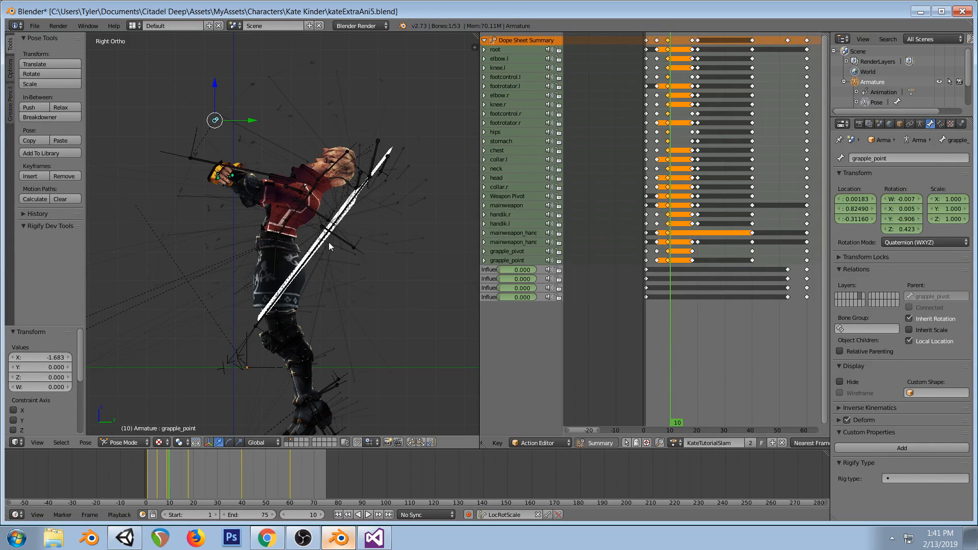
key("a")
key("a")
key("i")
key("a")
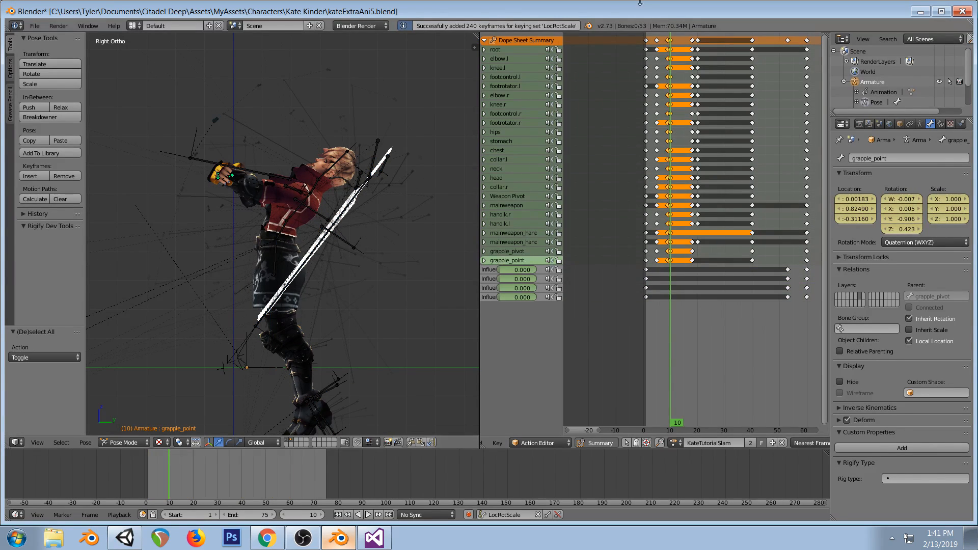
right_click(671, 40)
key("g")
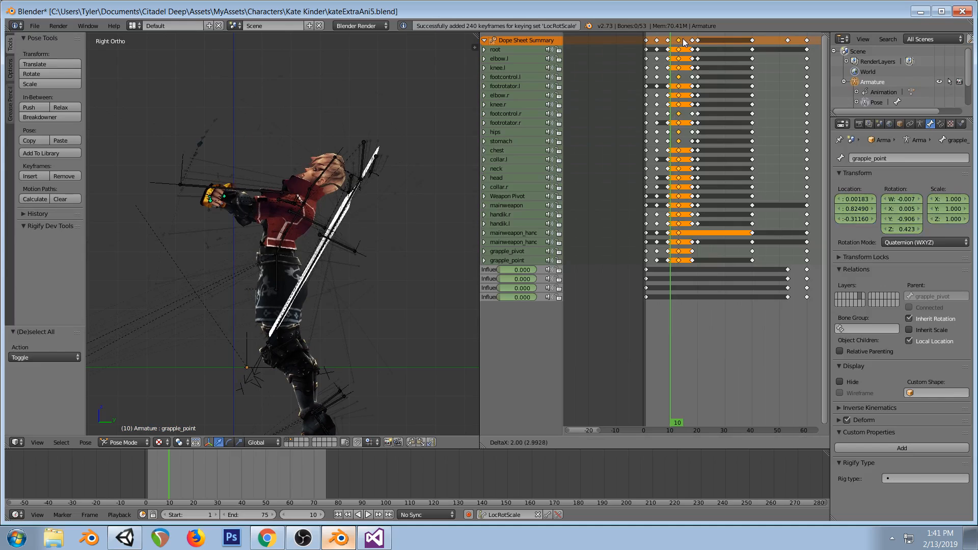
left_click(686, 42)
key("shift+Left")
left_click_drag(652, 68, 682, 65)
Compare the hips position across frames 14 to 20, then snap the 3D cursor to the hips bone at frame 14
scroll(307, 225, "down", 3)
scroll(307, 224, "up", 1)
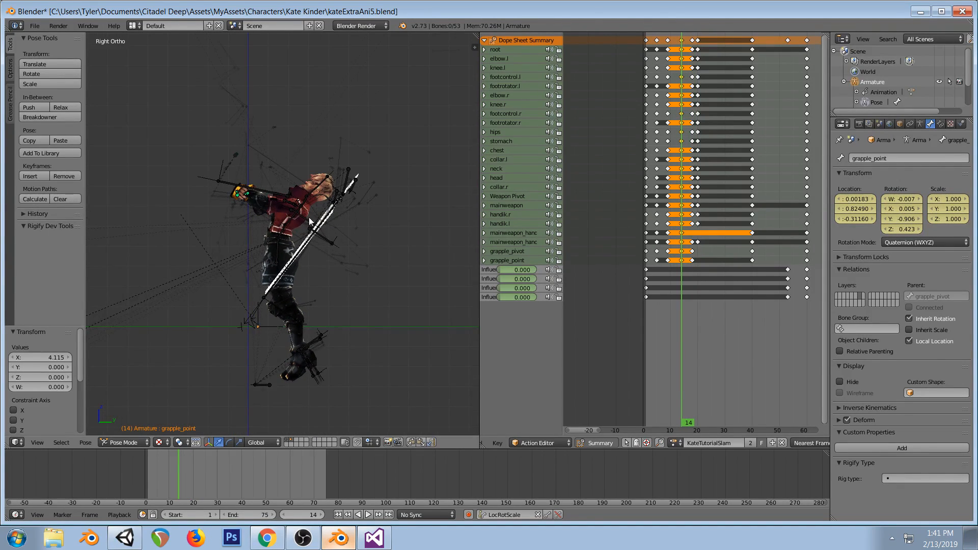
right_click(279, 259)
key("Up")
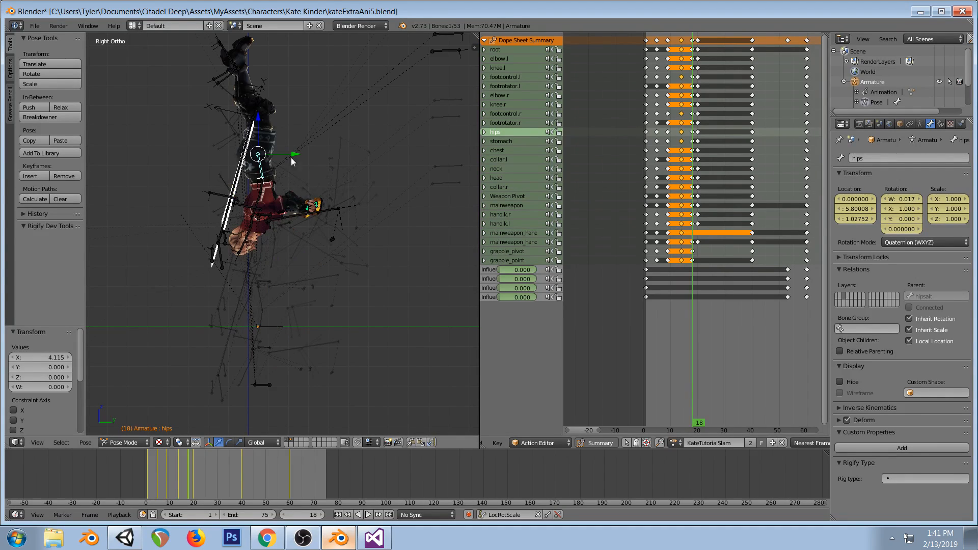
left_click(699, 183)
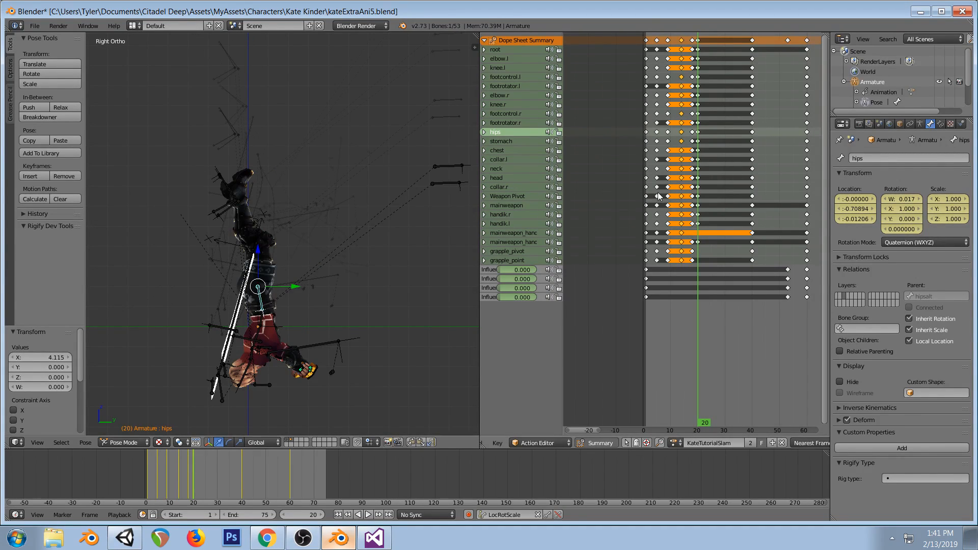
left_click(684, 190)
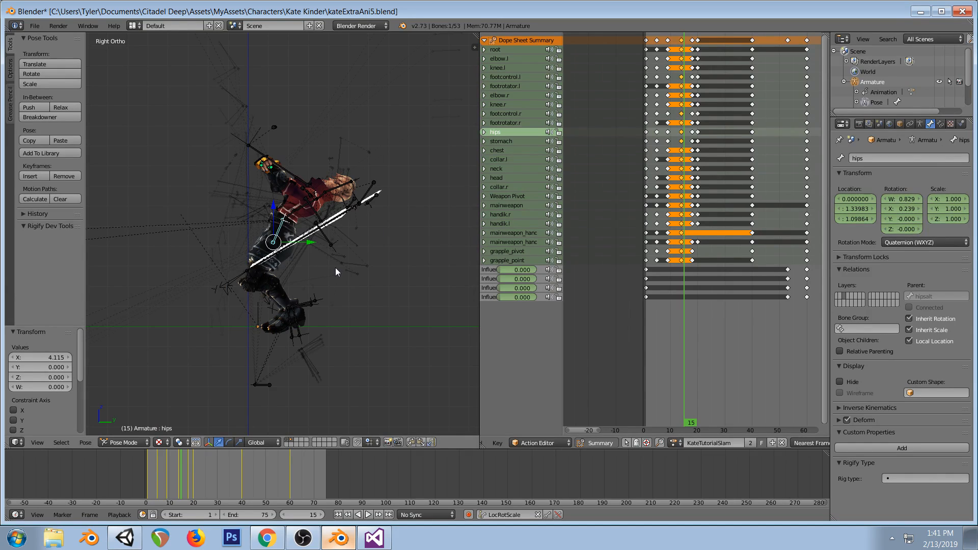
left_click(681, 188)
key("shift+s")
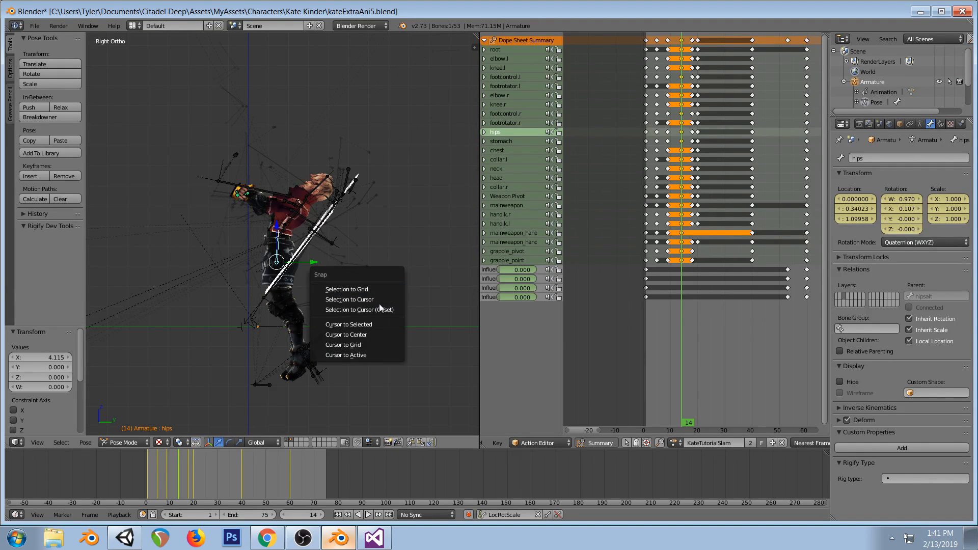
left_click(348, 325)
At frame 18, move the hips and both foot controls 1 unit along global Y and keyframe them
left_click(699, 200)
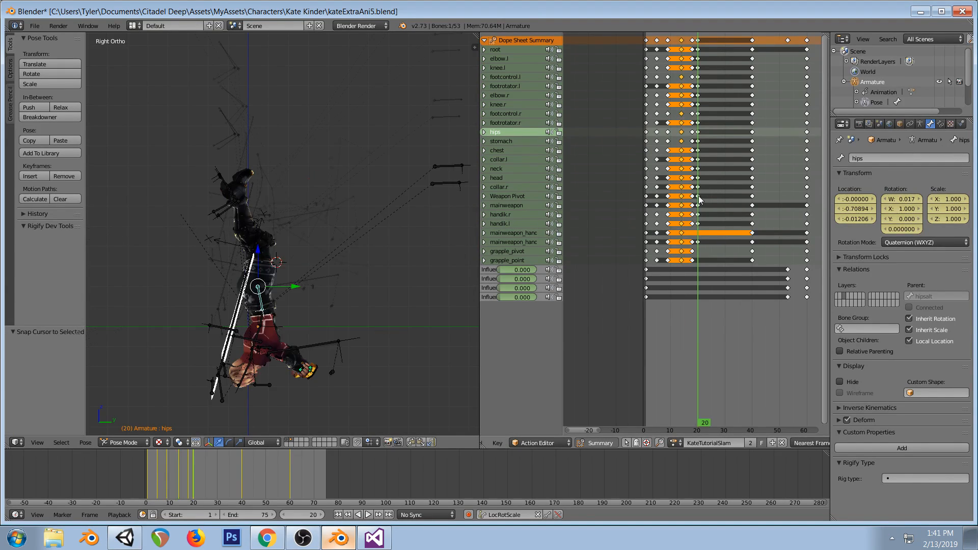
left_click_drag(654, 215, 694, 210)
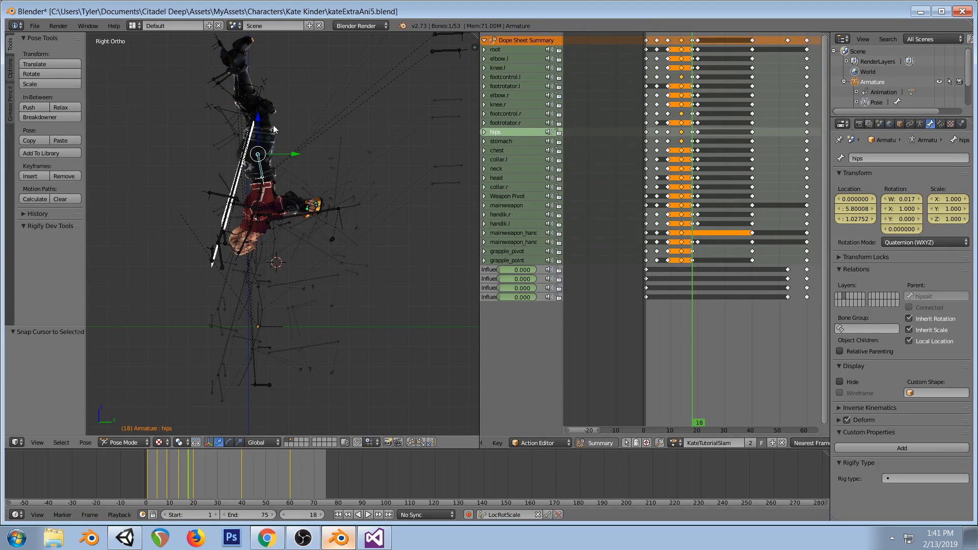
right_click(232, 63)
right_click(259, 172)
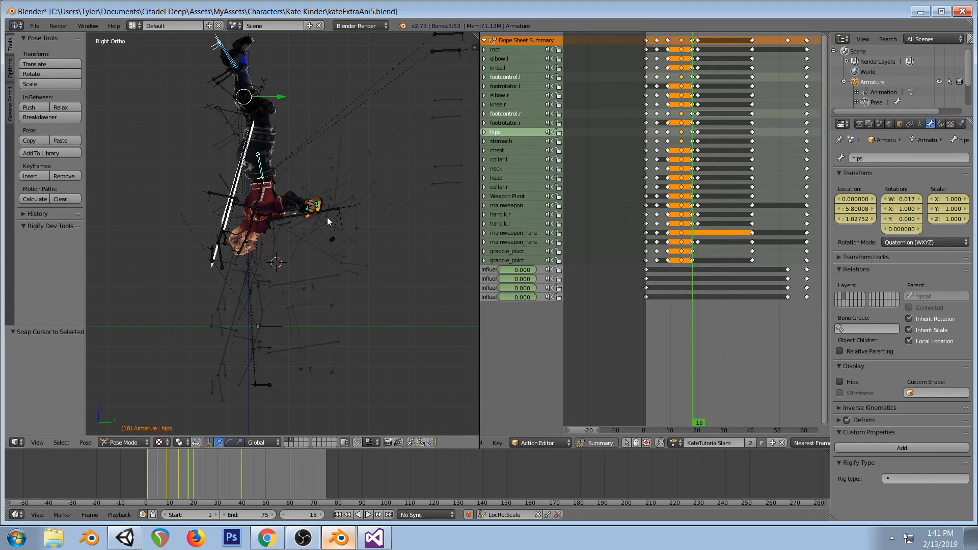
key("g")
key("y")
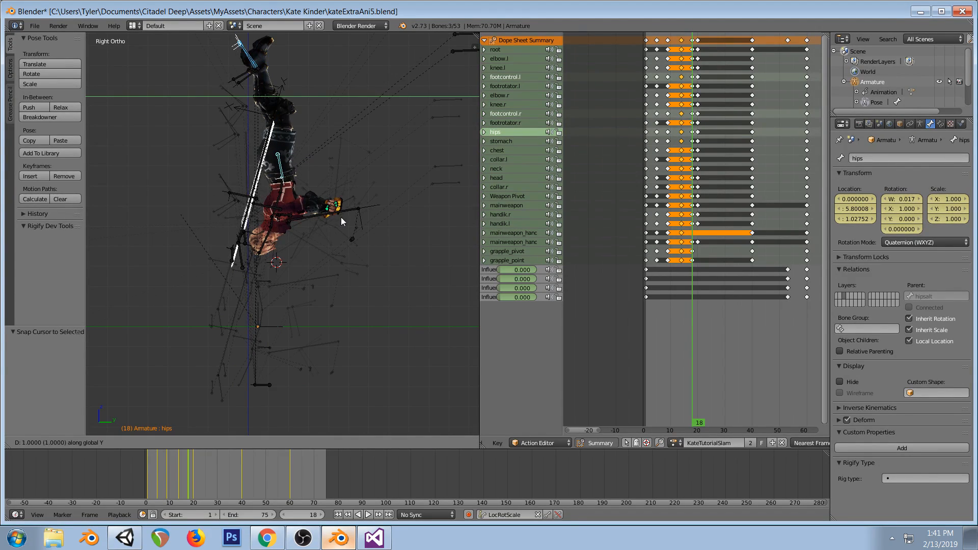
left_click(341, 217)
key("i")
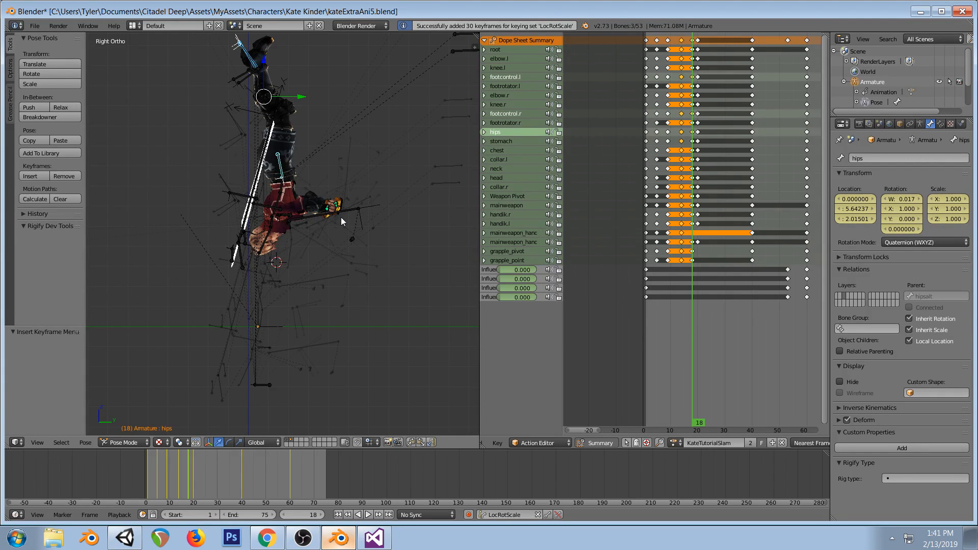
left_click(702, 221)
key("g")
key("y")
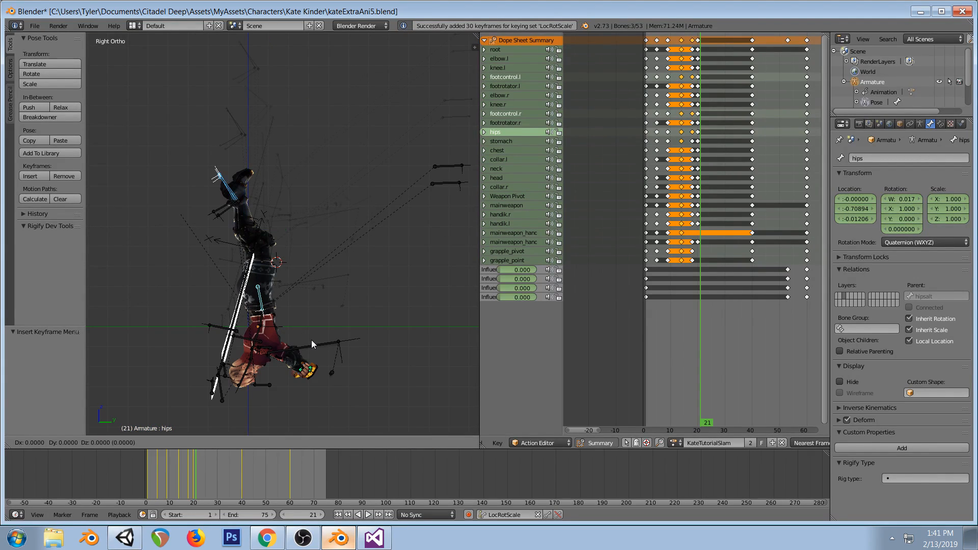
left_click(323, 338)
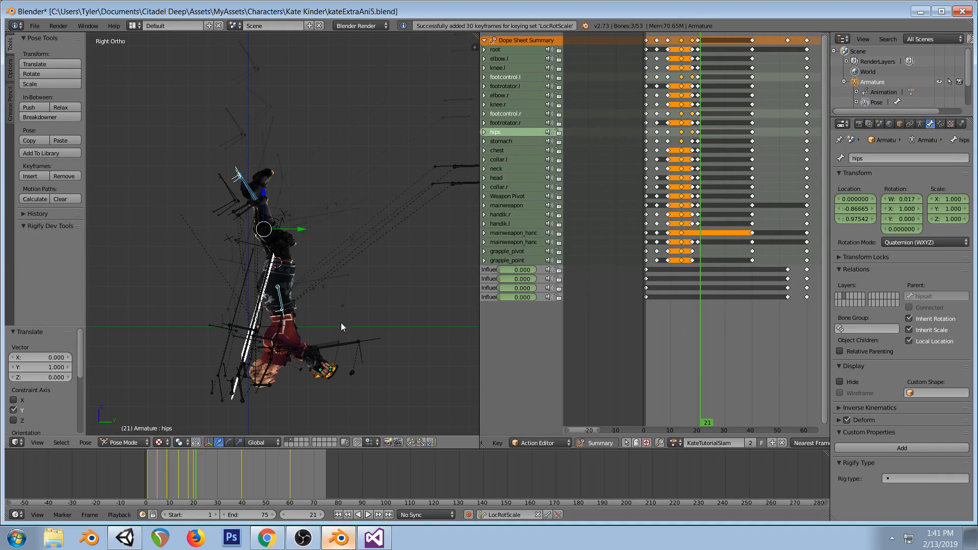
key("i")
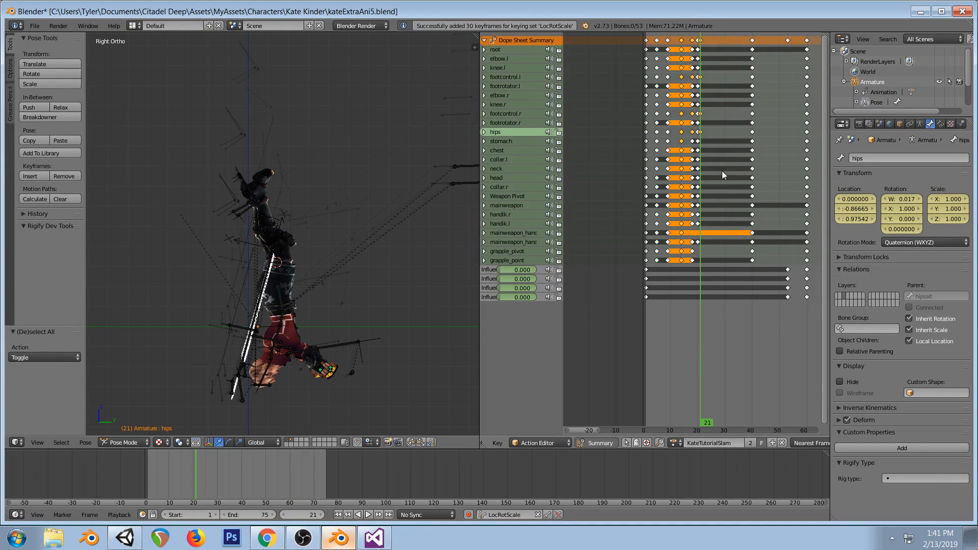
At frame 20, move the hips and both foot controls 1 unit along global Y, keyframe them, and clear the bone selection
left_click(697, 145)
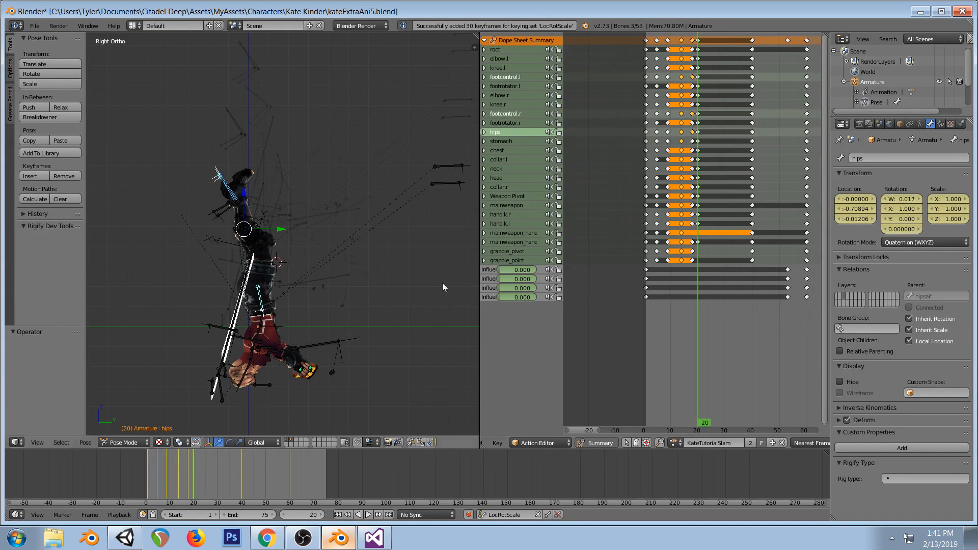
key("g")
key("y")
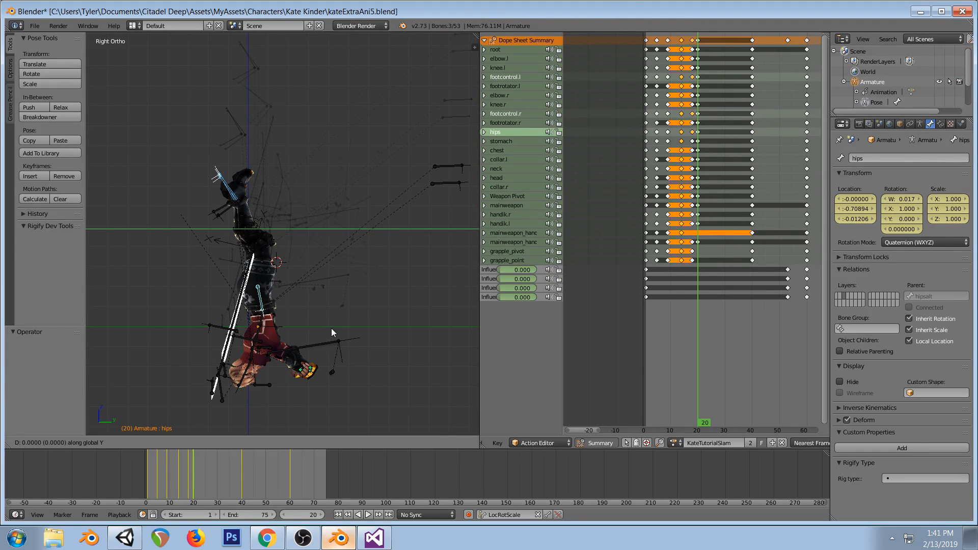
key("1")
key("Return")
key("i")
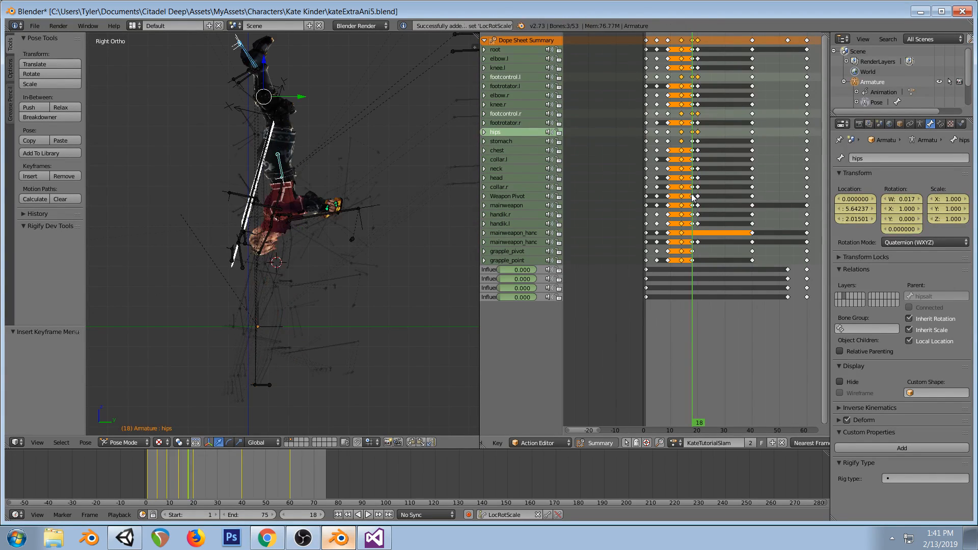
key("a")
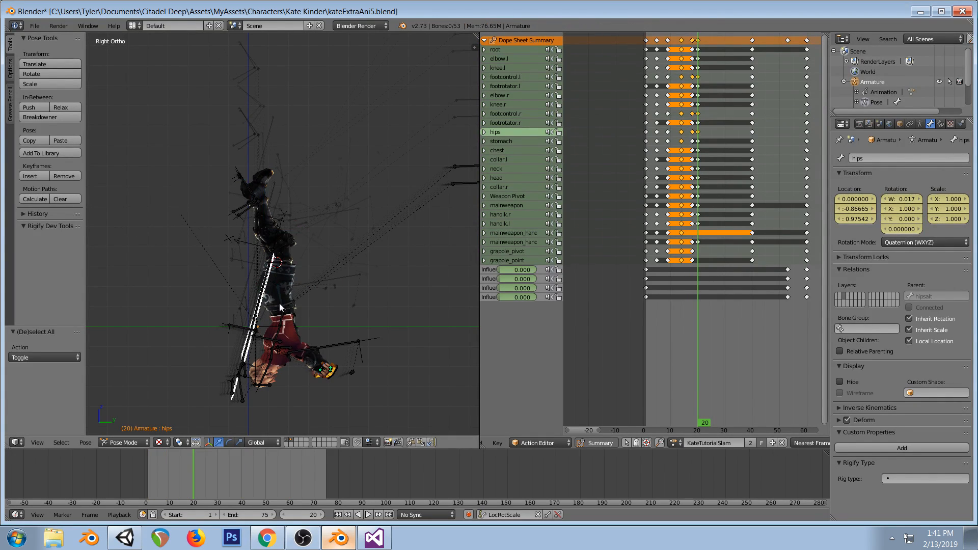
Rotate the neck bone slightly and the head bone by about 6° in the frame 20 pose
right_click(271, 355)
key("r")
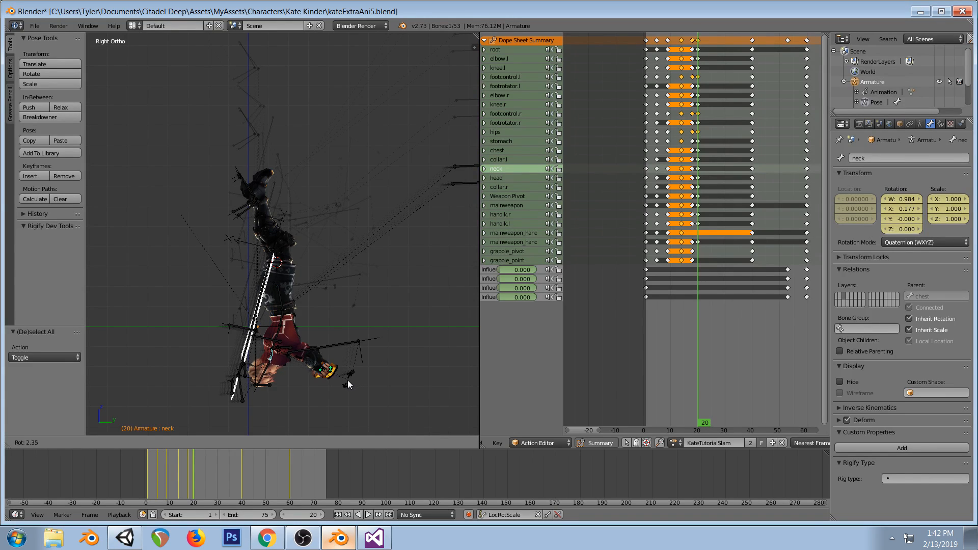
left_click(336, 385)
right_click(265, 374)
key("r")
left_click(295, 353)
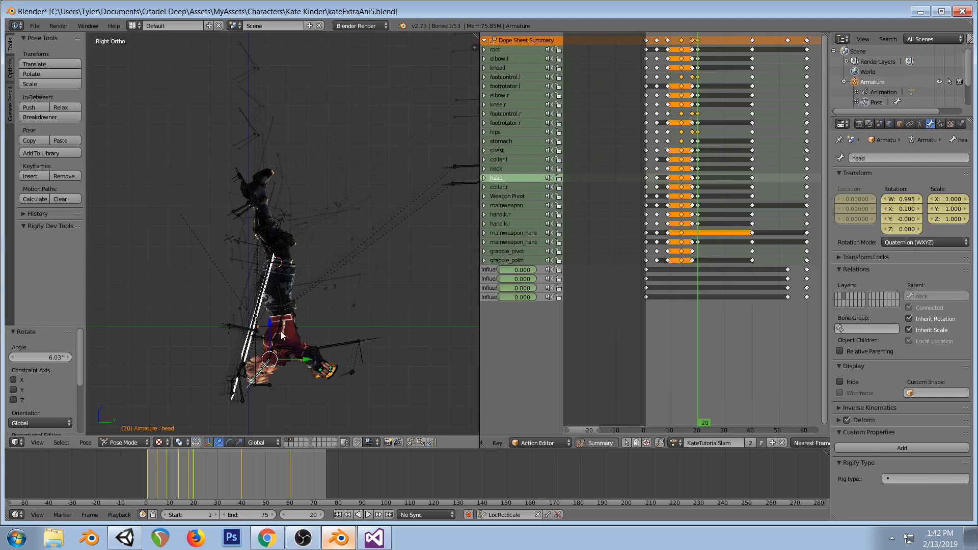
Rotate the chest by about 6° and the hips by about -0.9° in the frame 20 pose
right_click(281, 335)
key("r")
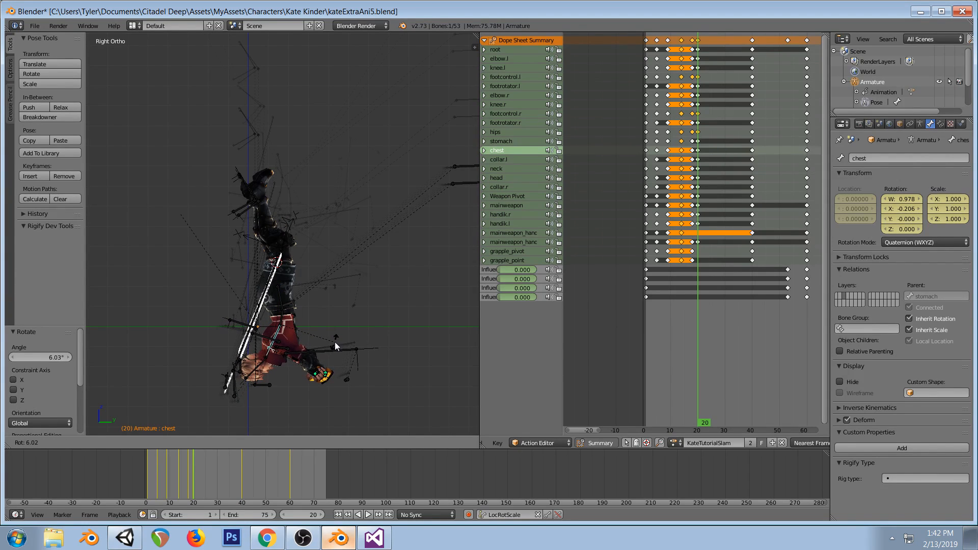
left_click(335, 345)
right_click(281, 322)
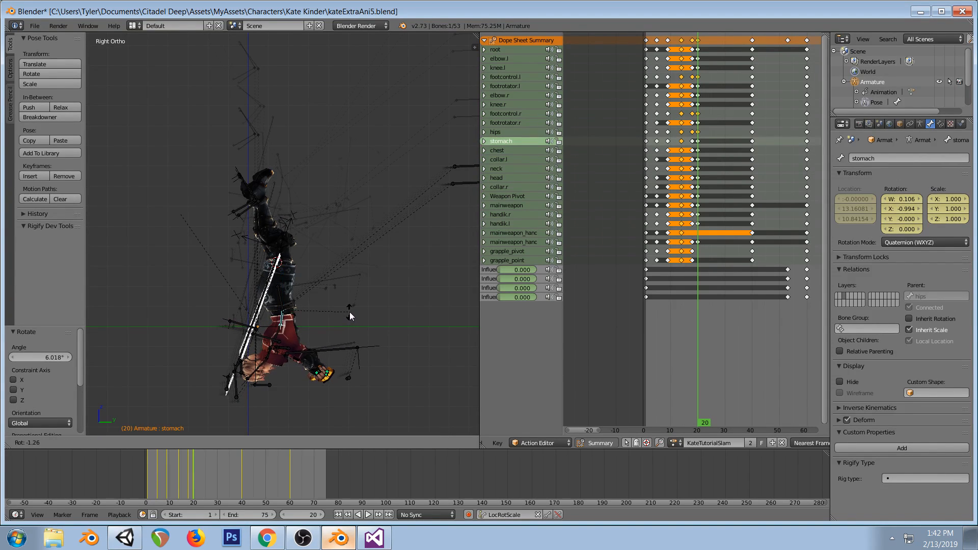
key("r")
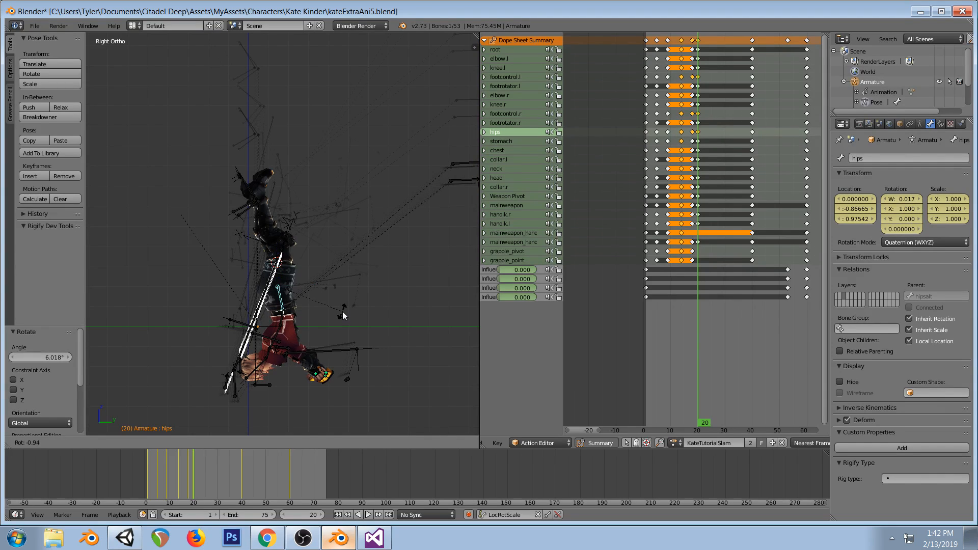
left_click(275, 304)
Lower both foot controls by about 0.18 units along global Z at frame 20
right_click(243, 180)
right_click(258, 174, "shift")
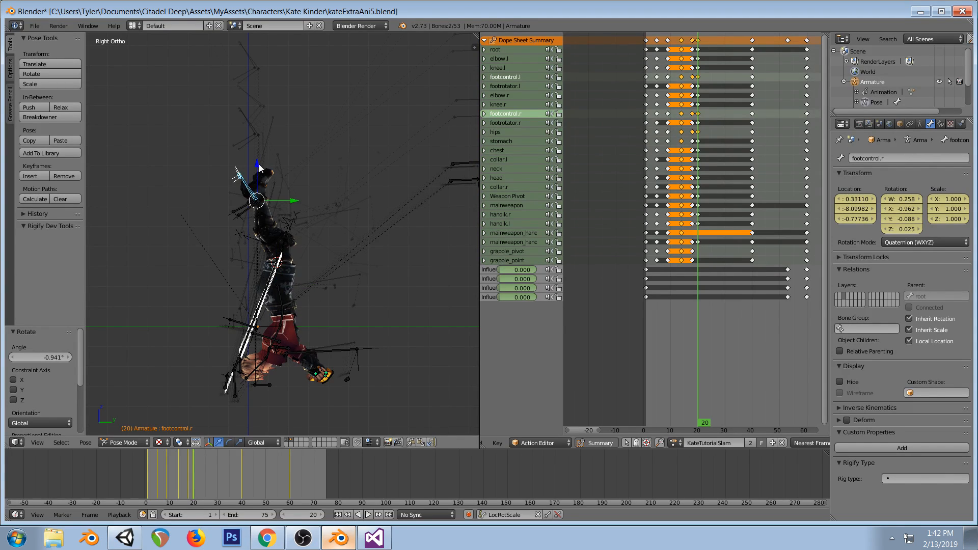
key("g")
key("z")
left_click(282, 353)
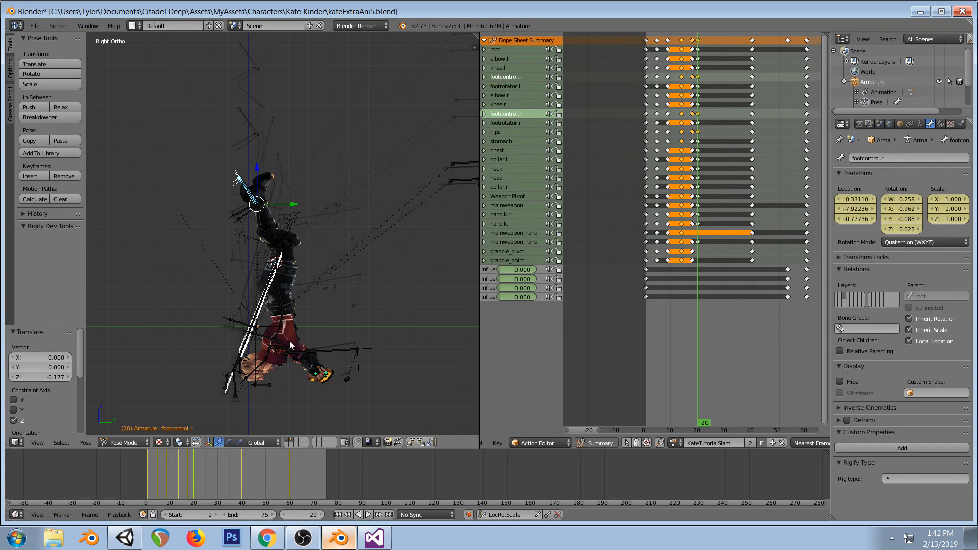
Lower the hips together with both foot controls by about 0.53 units along global Z, and select the neck bone
right_click(279, 303)
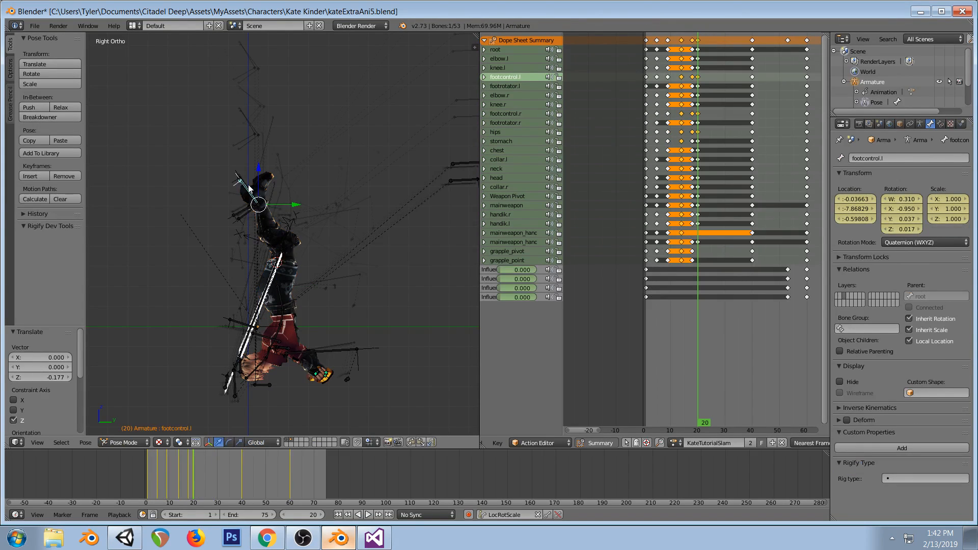
right_click(245, 186)
right_click(244, 186, "shift")
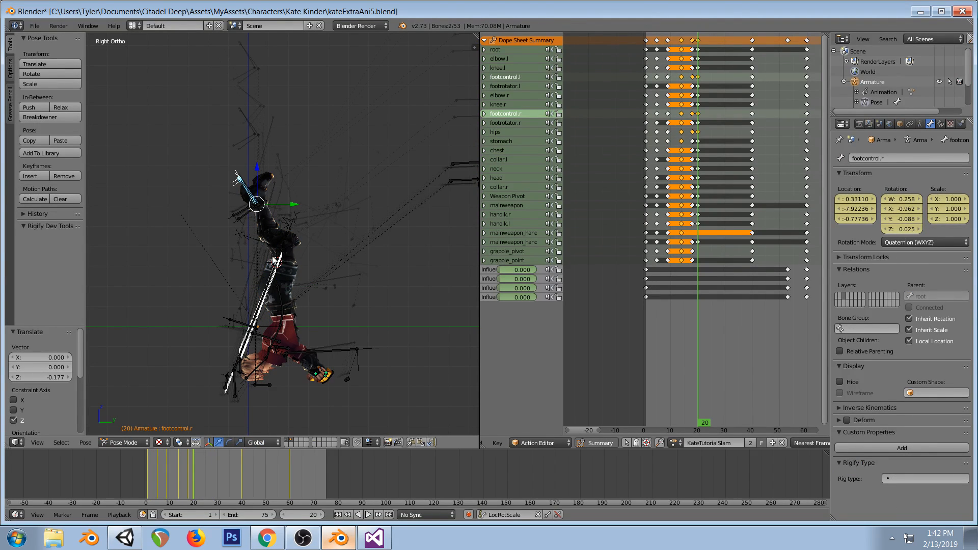
right_click(282, 294, "shift")
key("g")
key("z")
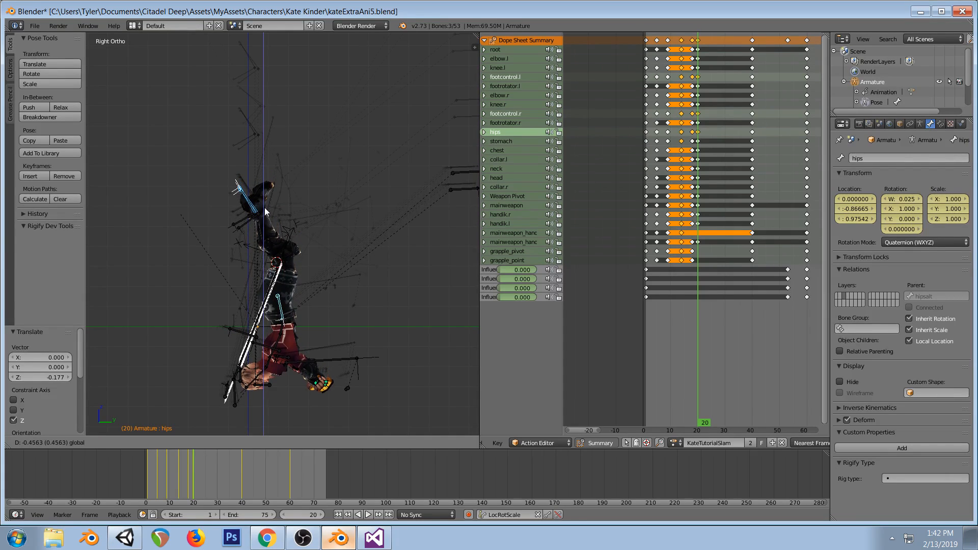
left_click(271, 380)
right_click(270, 365)
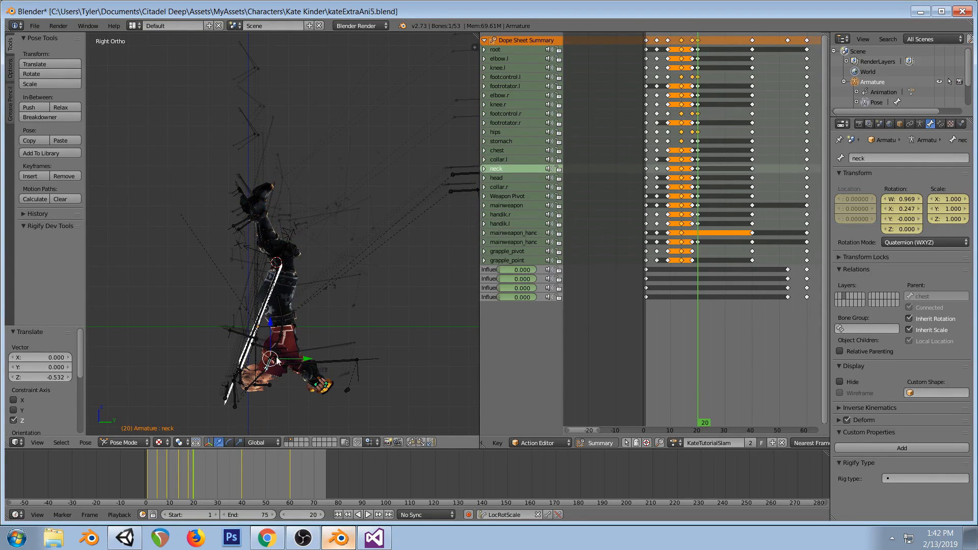
Rotate the neck bone by about 1.5° and shift both hand IK controls slightly up and forward in the frame 20 pose
key("r")
left_click(346, 357)
right_click(319, 388, "shift")
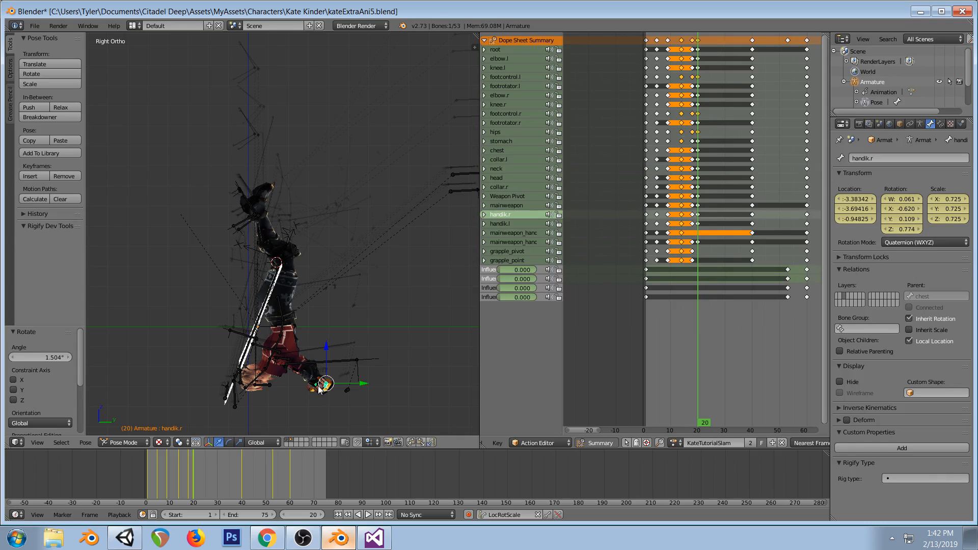
key("g")
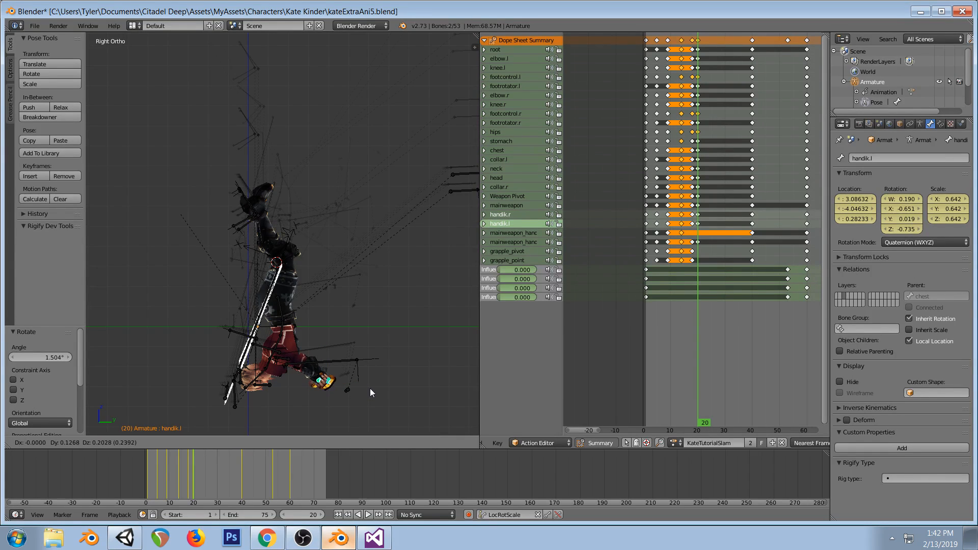
left_click(371, 387)
Keyframe all bones at frame 20 and save the Blender file
key("a")
key("a")
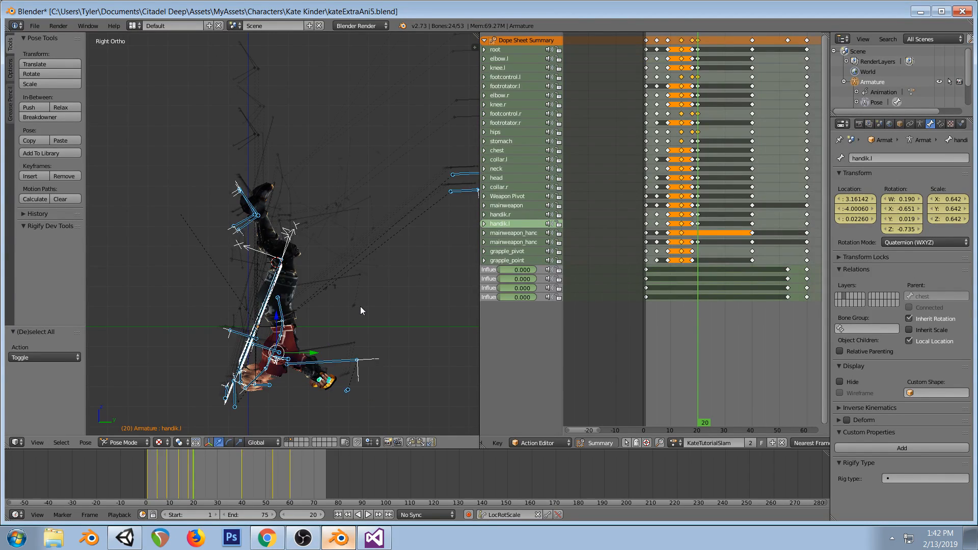
key("i")
key("a")
key("ctrl+s")
left_click(360, 307)
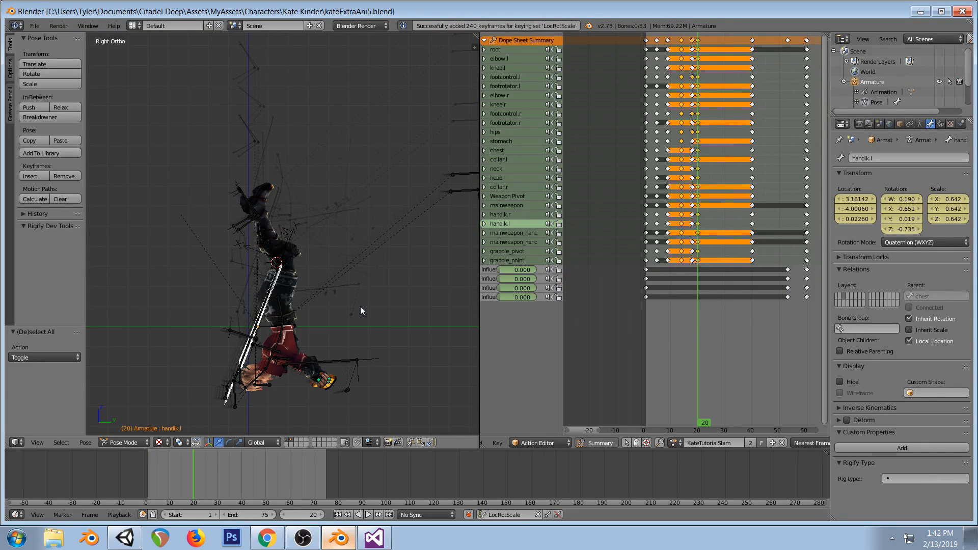
Duplicate the whole frame 20 keyframe column to frame 40 and save the file
middle_click_drag(274, 288, 417, 353)
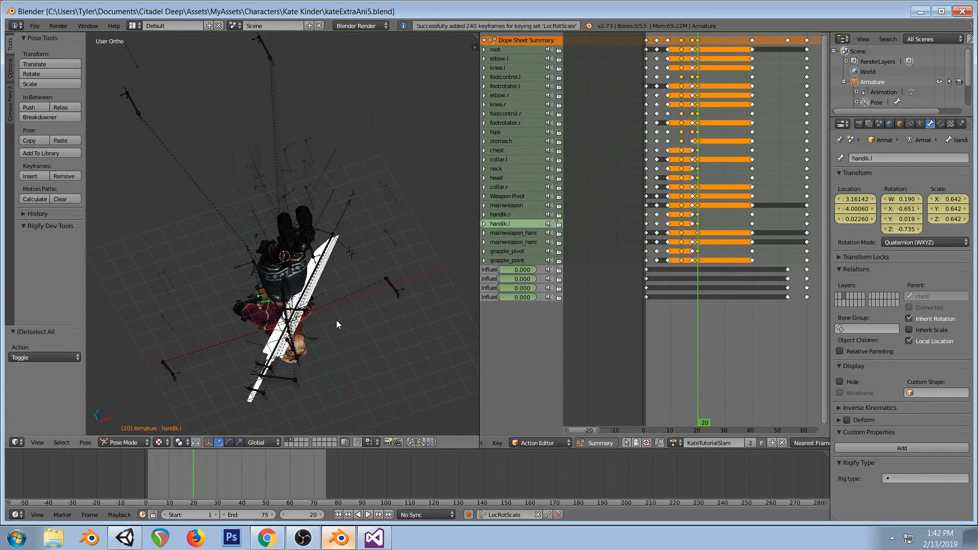
left_click_drag(699, 41, 753, 39)
key("ctrl+s")
left_click(322, 302)
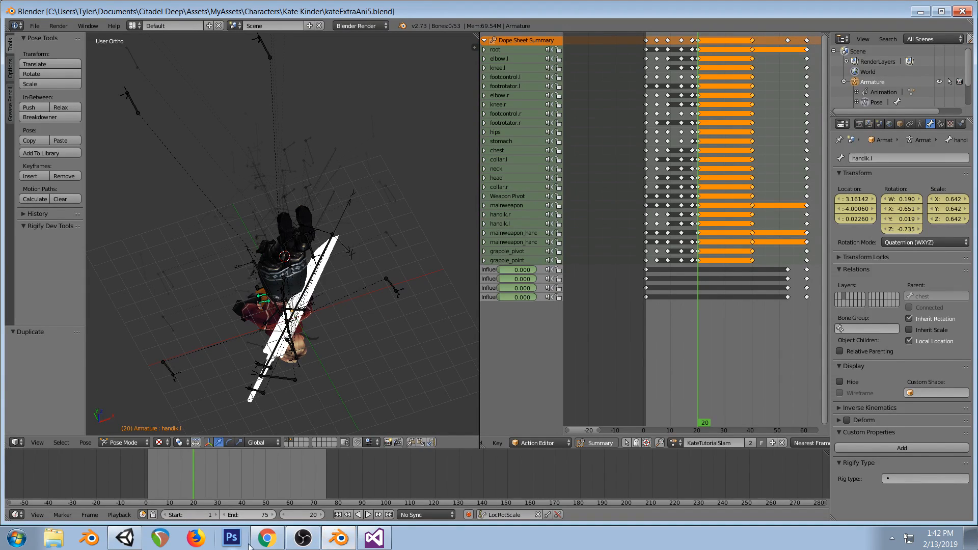
Check the Twitch stream chat, switch to Unity and play-test the slam, pausing the game
key("alt+Tab")
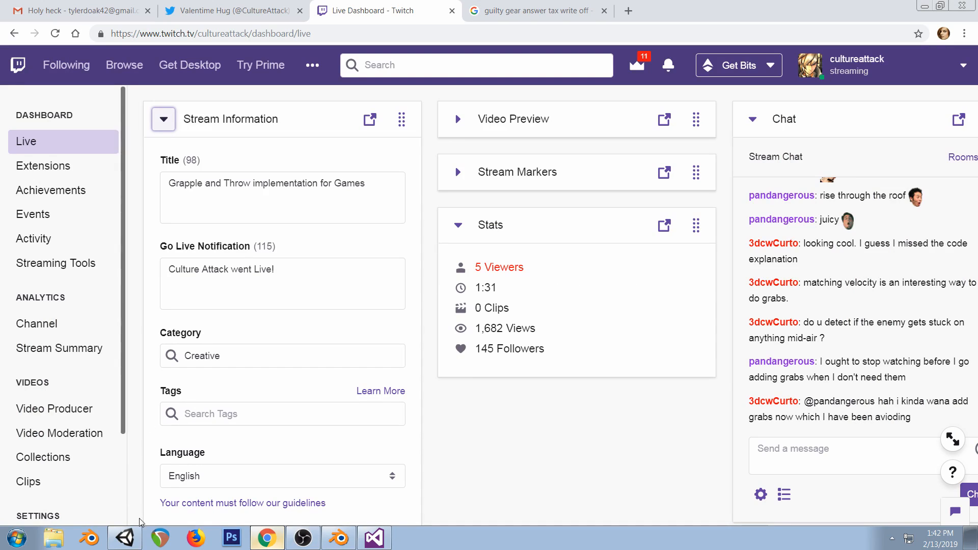
left_click(125, 538)
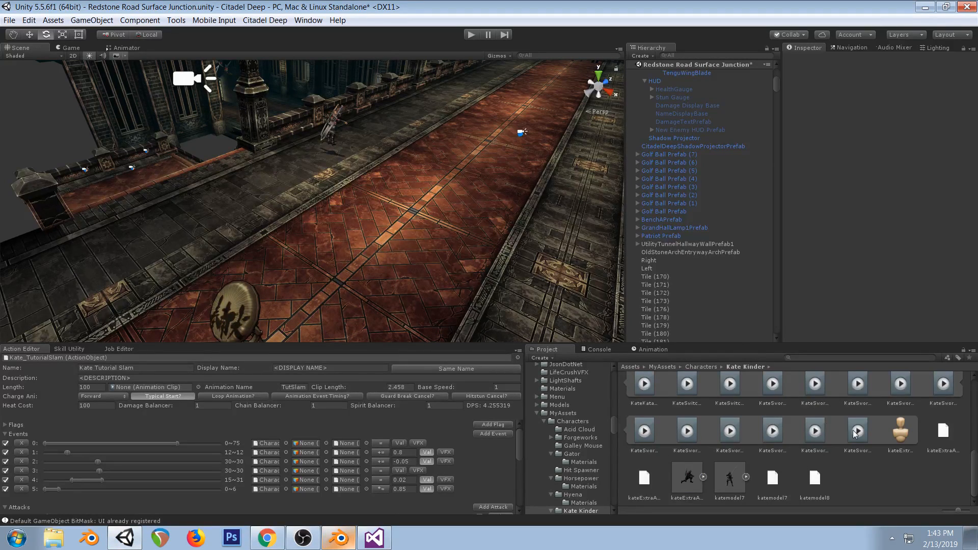
left_click(351, 537)
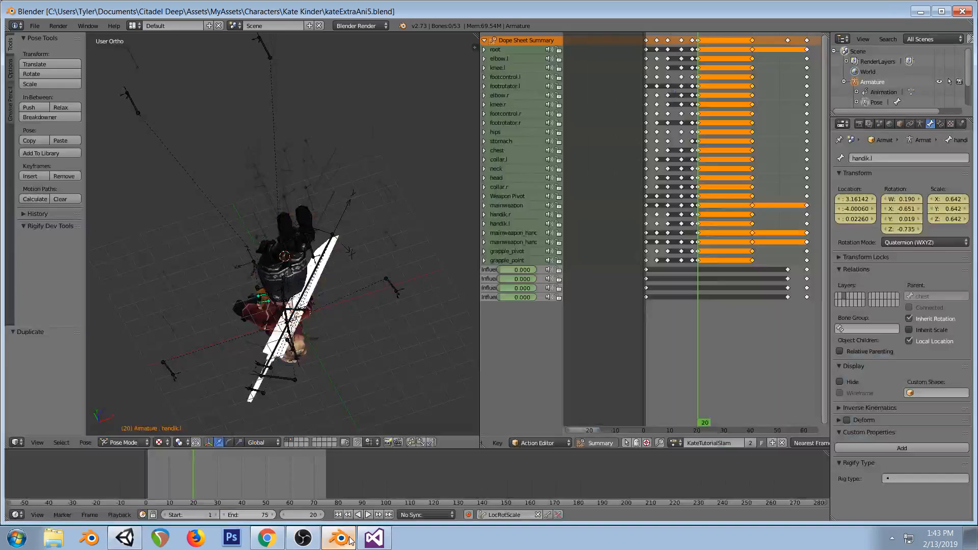
left_click(921, 11)
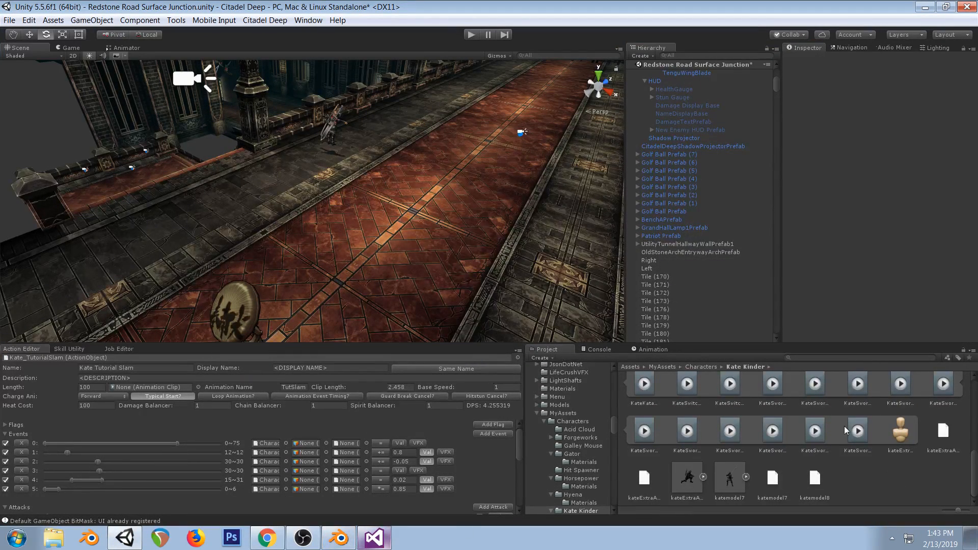
left_click(471, 35)
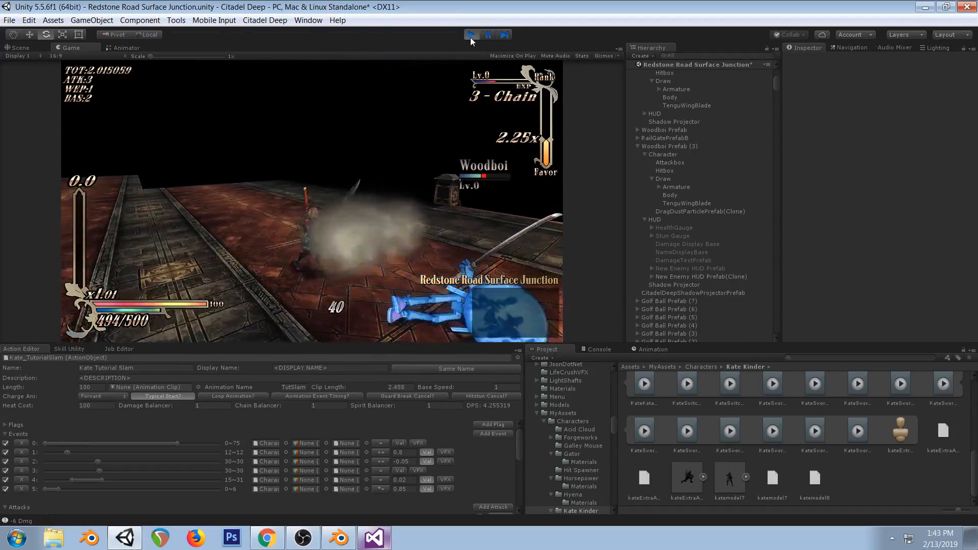
left_click(485, 36)
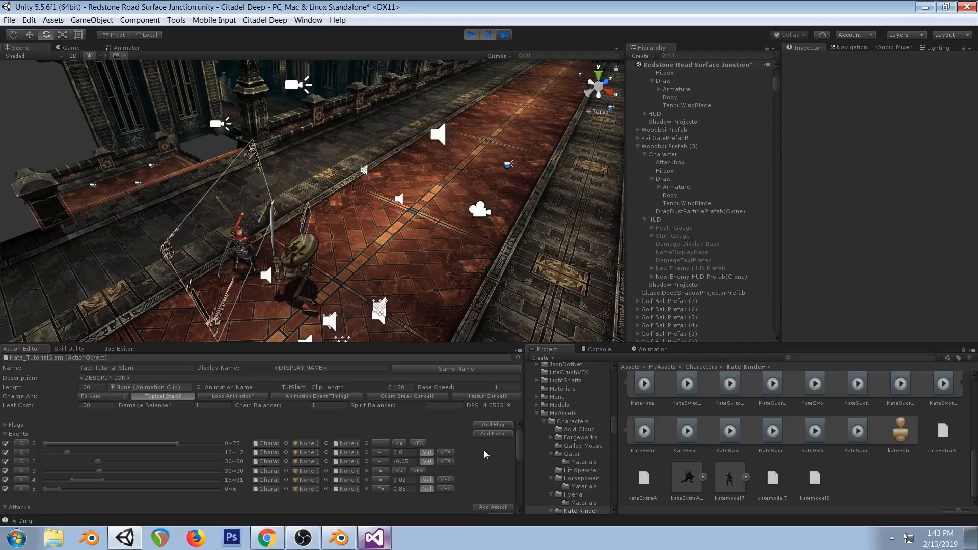
Add event 6 to Kate Tutorial Slam with a "front" character script, range 12–13 and value 0.2
left_click(487, 432)
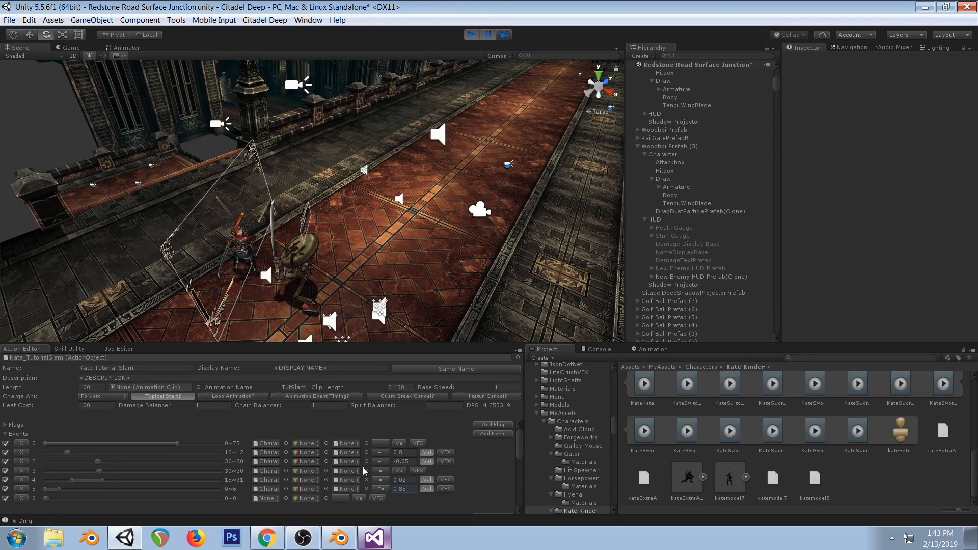
left_click(285, 498)
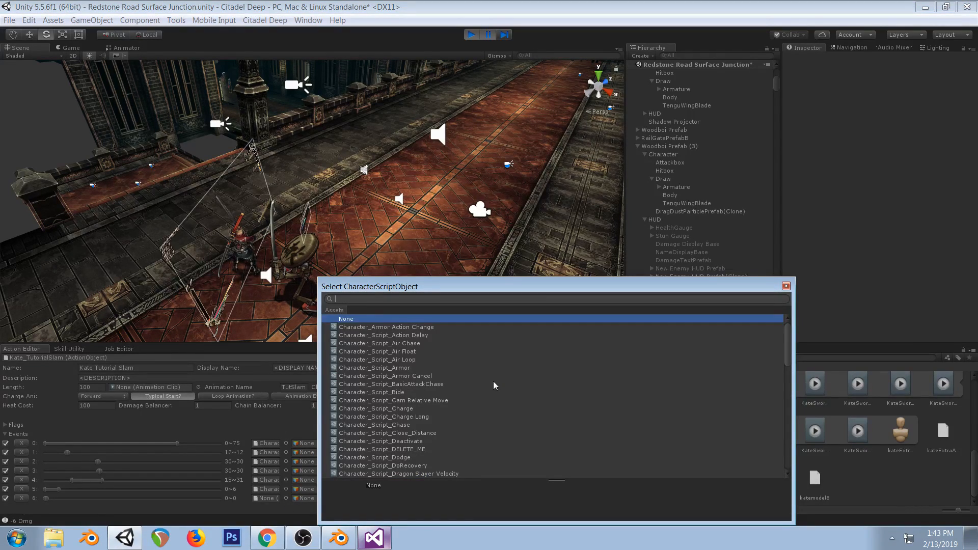
type("front")
double_click(414, 327)
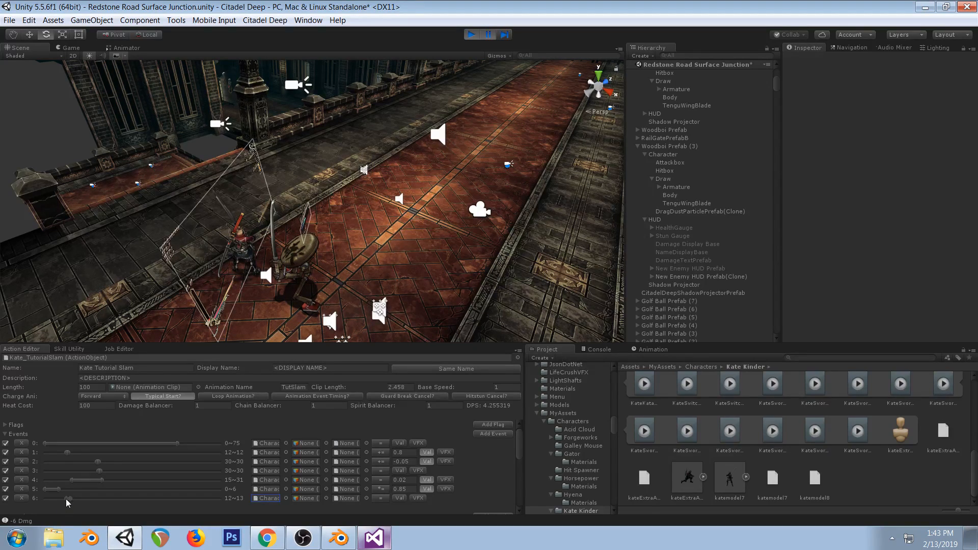
left_click(386, 497)
left_click(454, 498)
left_click(398, 498)
left_click(407, 497)
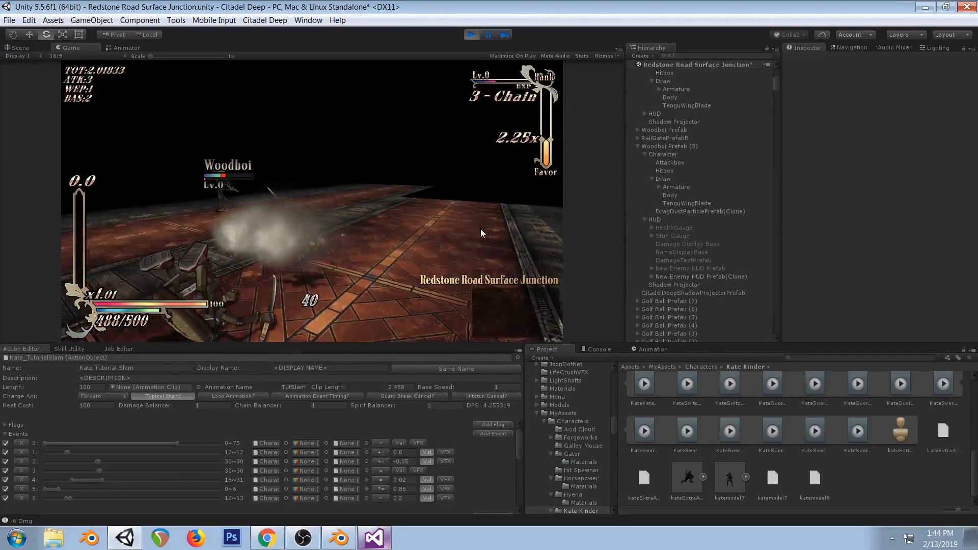
Test event 6 in-game with a value of -0.2, and change the value to -0.1
left_click(409, 497)
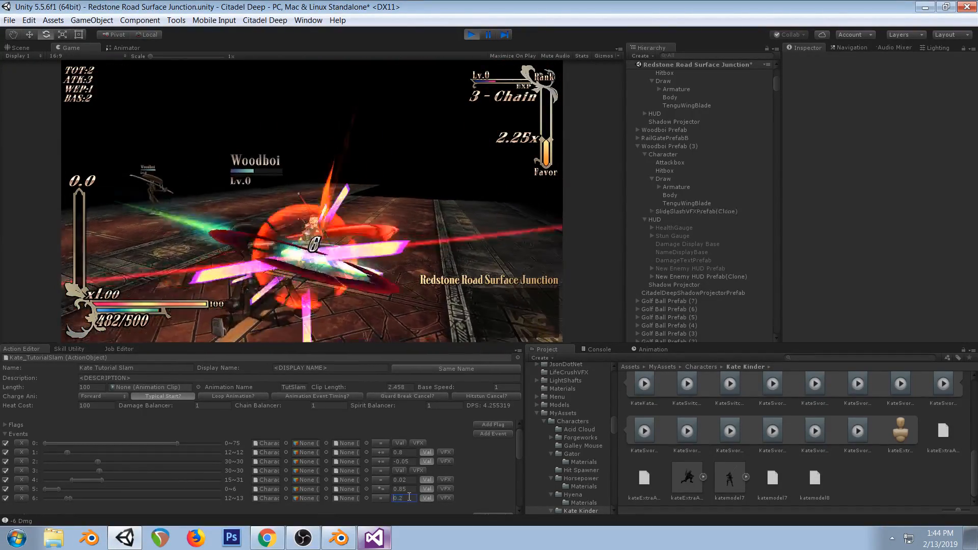
type("-0.2")
left_click(364, 206)
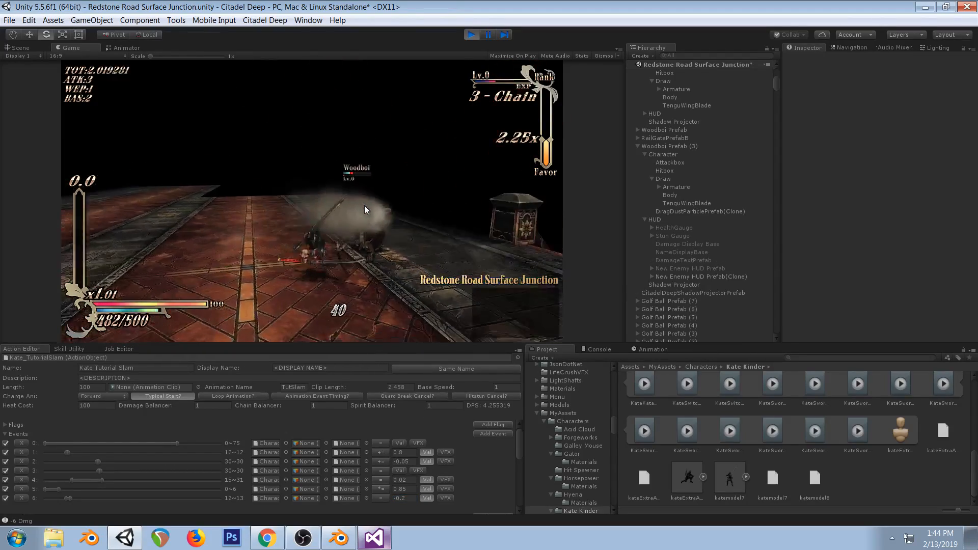
left_click(405, 500)
type("-0.1")
left_click(400, 289)
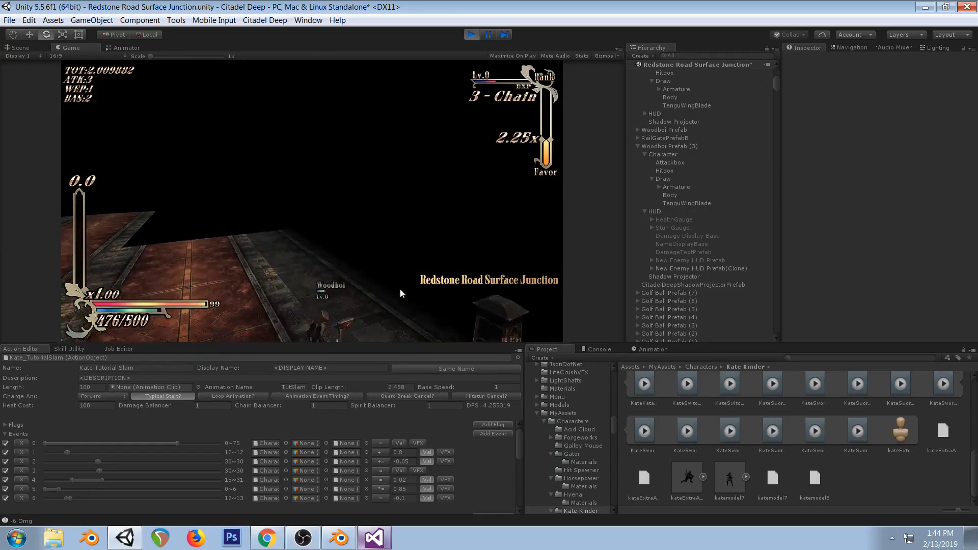
Disable event 6 and set event 1's range to 4–4
left_click(6, 498)
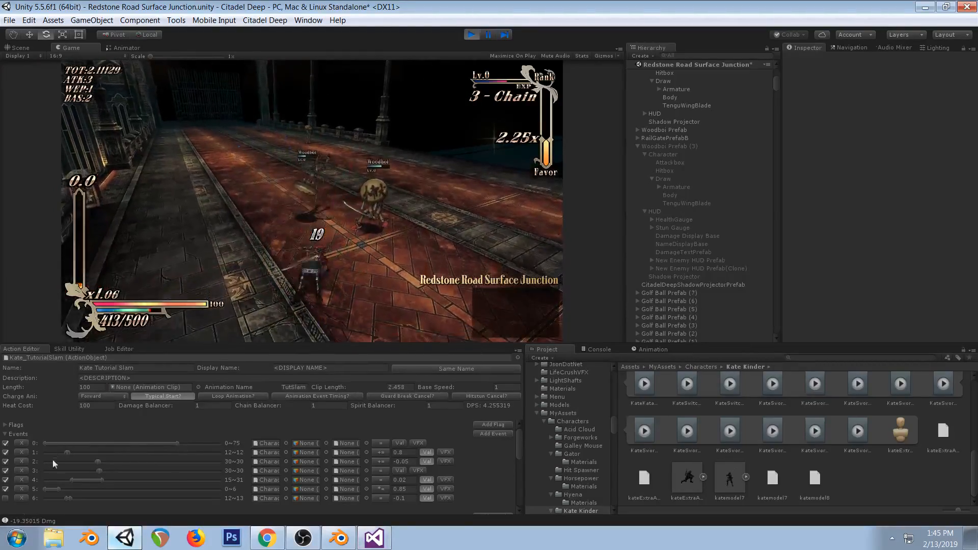
left_click_drag(65, 452, 53, 455)
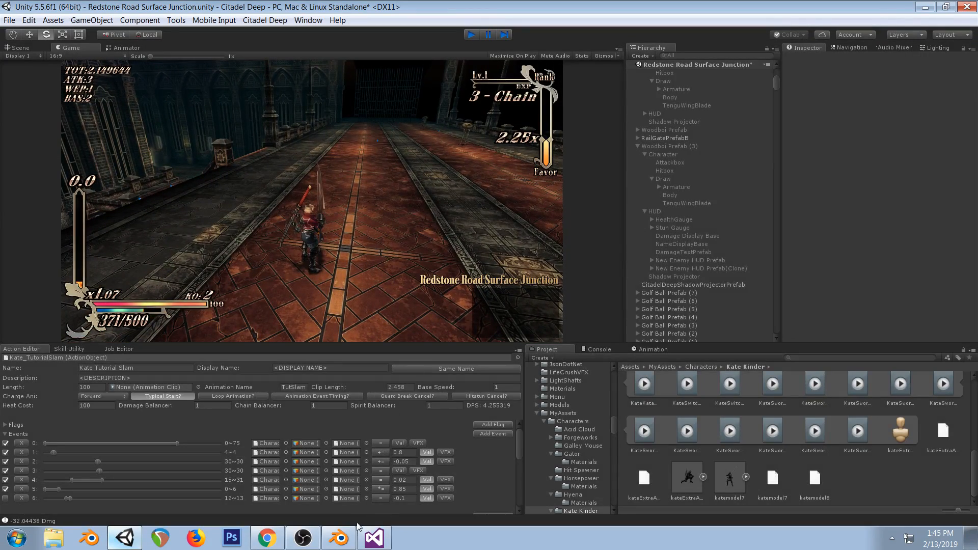
Switch to Blender and, at frame 16, lower both foot controls by about 2.9 units, rotate them and keyframe them
left_click(339, 538)
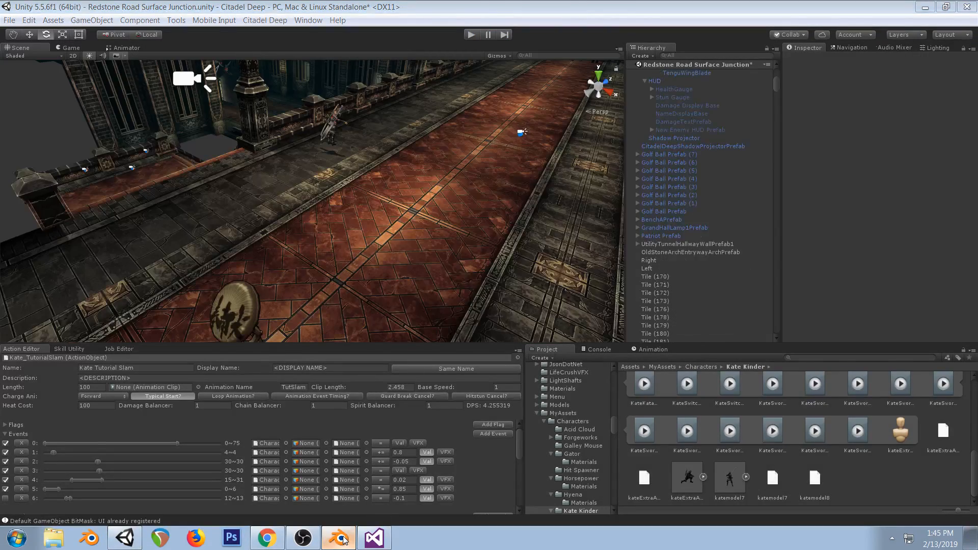
left_click(680, 176)
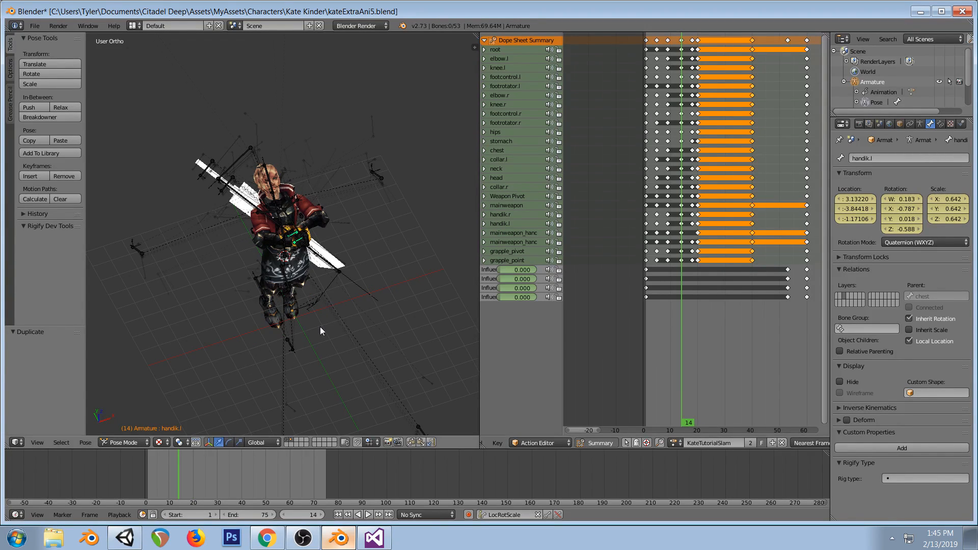
key("KP_3")
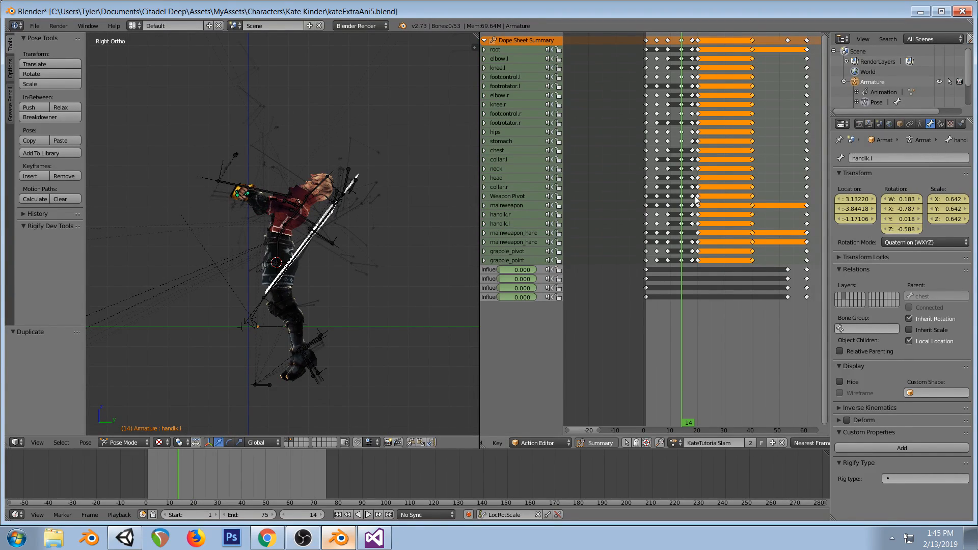
left_click_drag(681, 200, 691, 200)
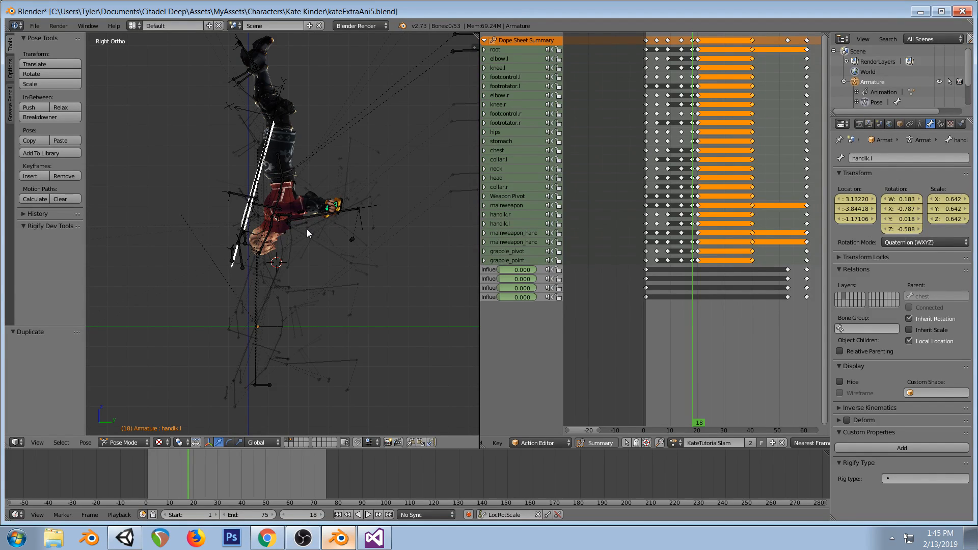
left_click_drag(693, 185, 687, 188)
middle_click_drag(340, 200, 342, 253, "shift")
left_click_drag(683, 175, 687, 174)
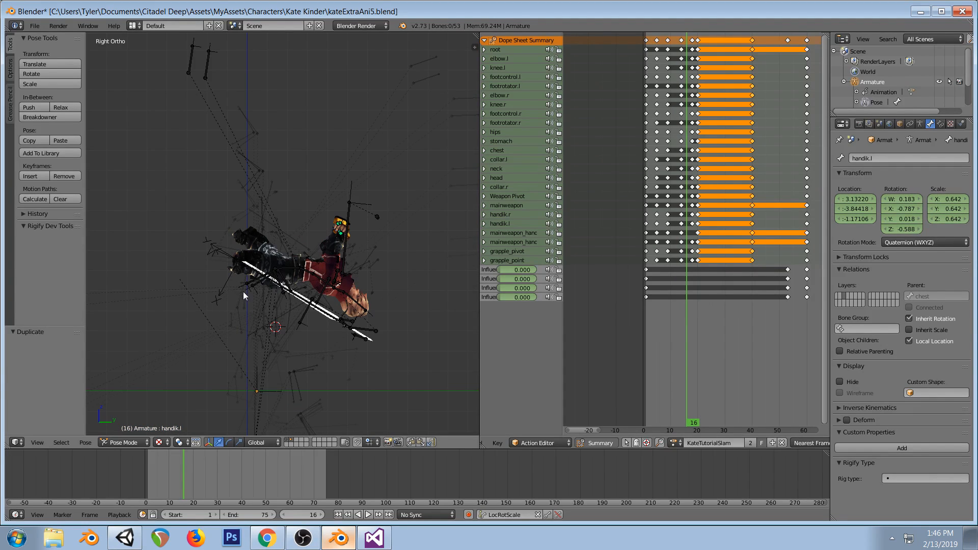
key("g")
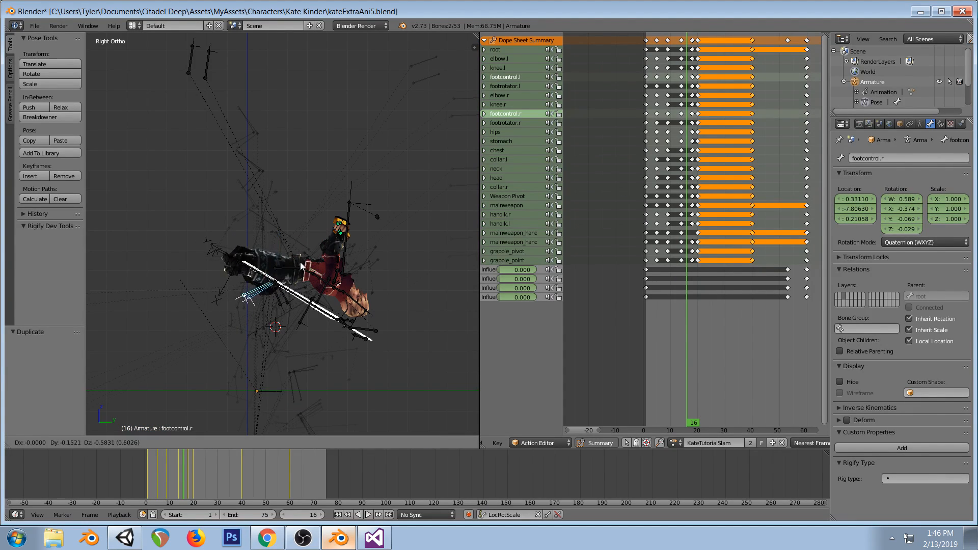
key("r")
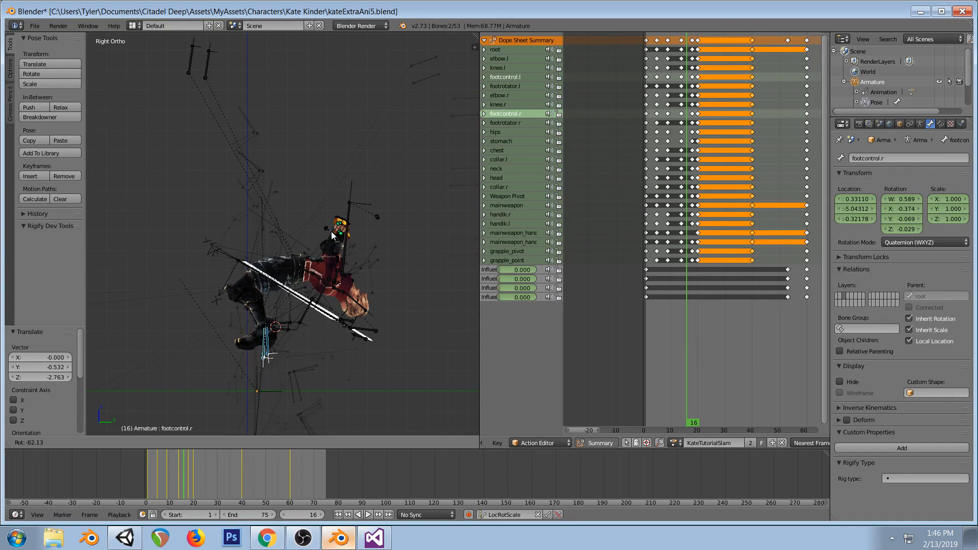
left_click(249, 197)
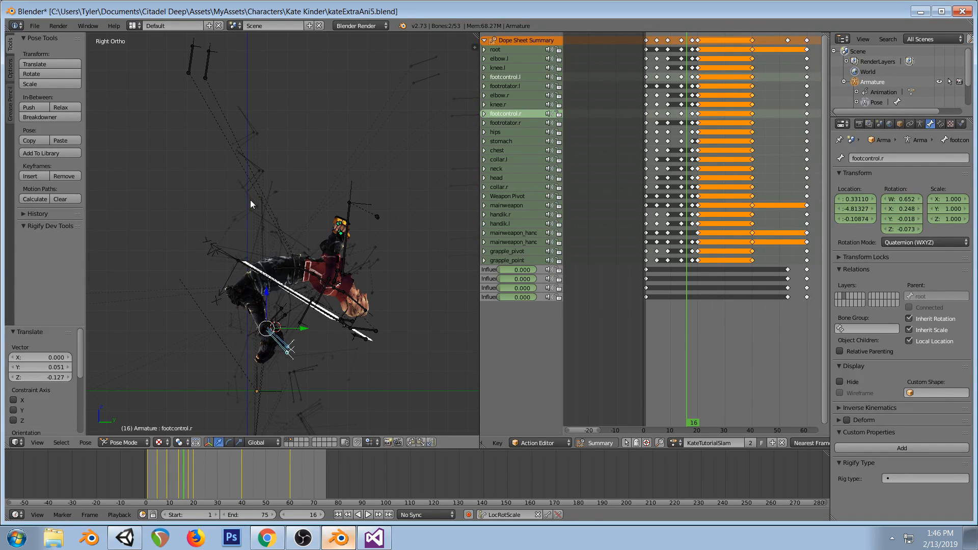
key("i")
Select both foot controls' keyframes at frame 18 and check the poses between frames 16 and 21
left_click_drag(681, 205, 693, 205)
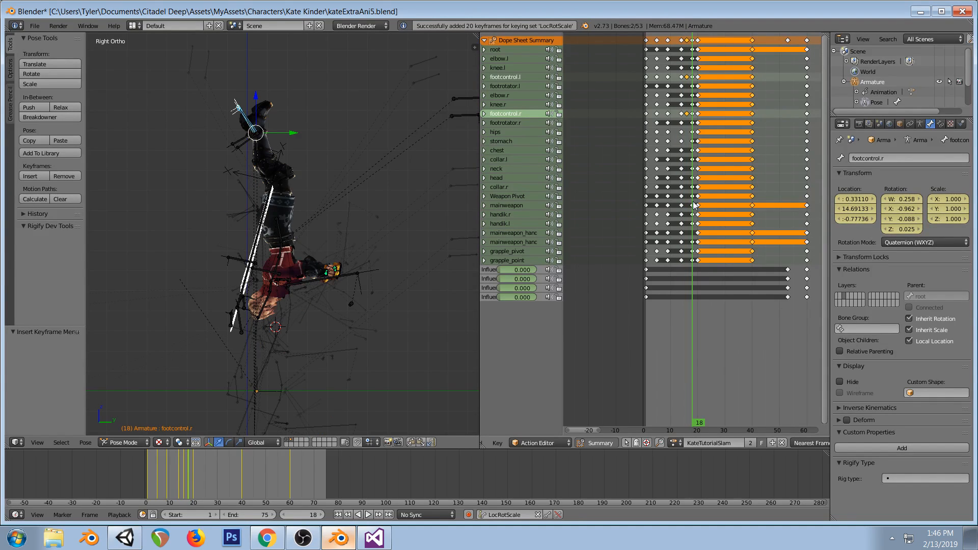
left_click(692, 113)
key("x")
left_click(703, 94)
left_click_drag(687, 114, 693, 124)
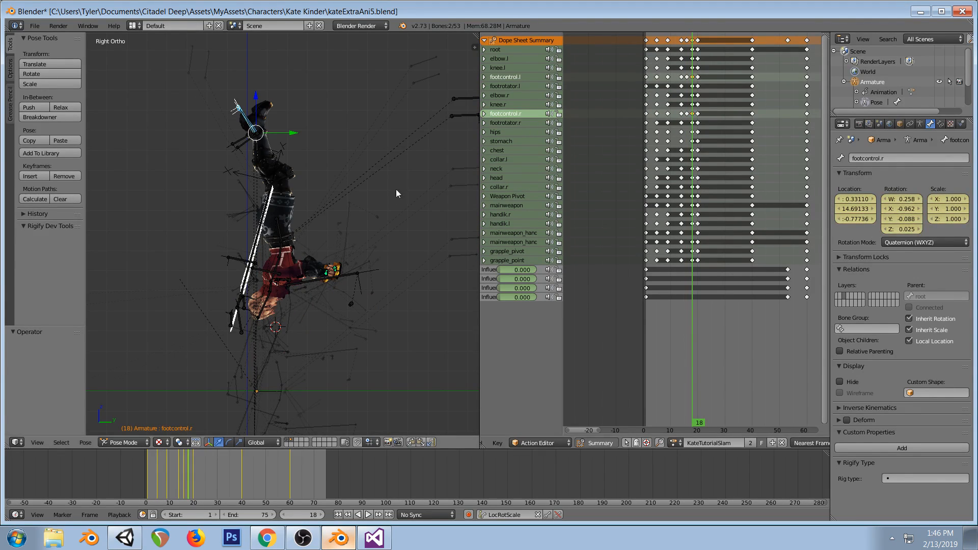
left_click(689, 78)
left_click_drag(689, 77, 699, 83)
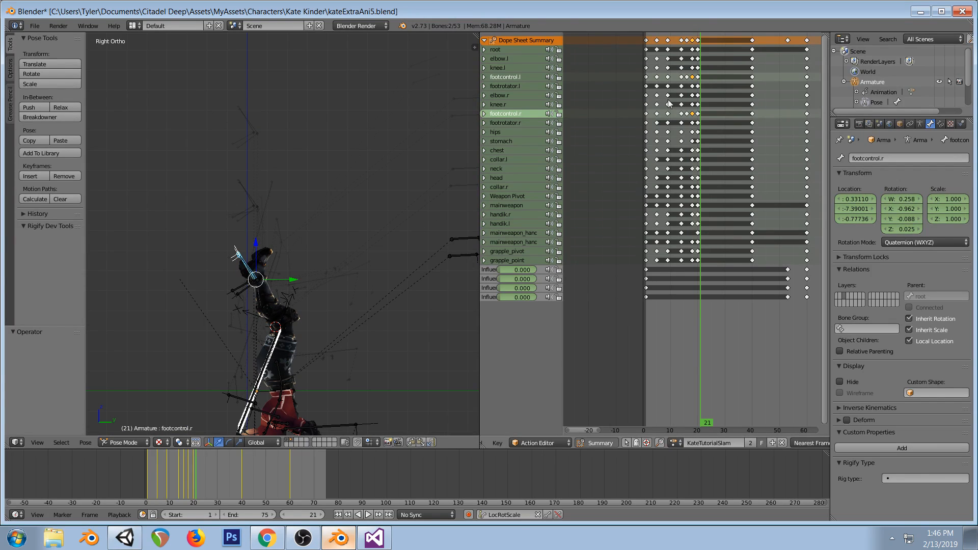
Play the animation and examine the slam from an angled view and from the right side
key("alt+a")
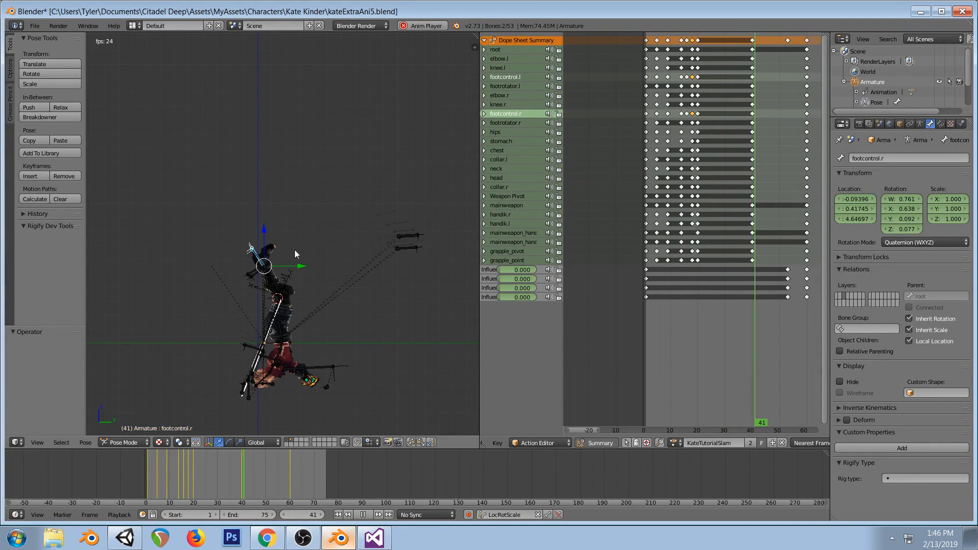
middle_click_drag(295, 249, 375, 262)
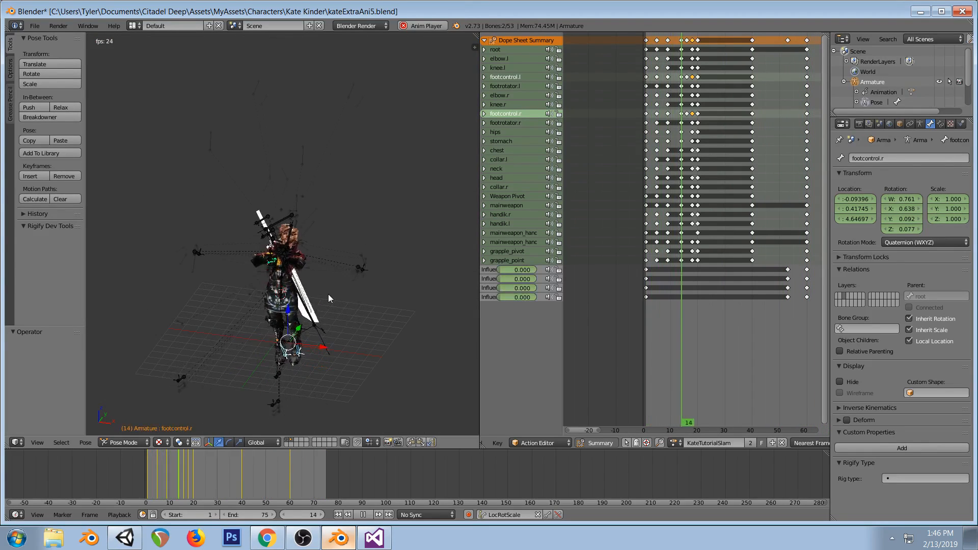
key("KP_3")
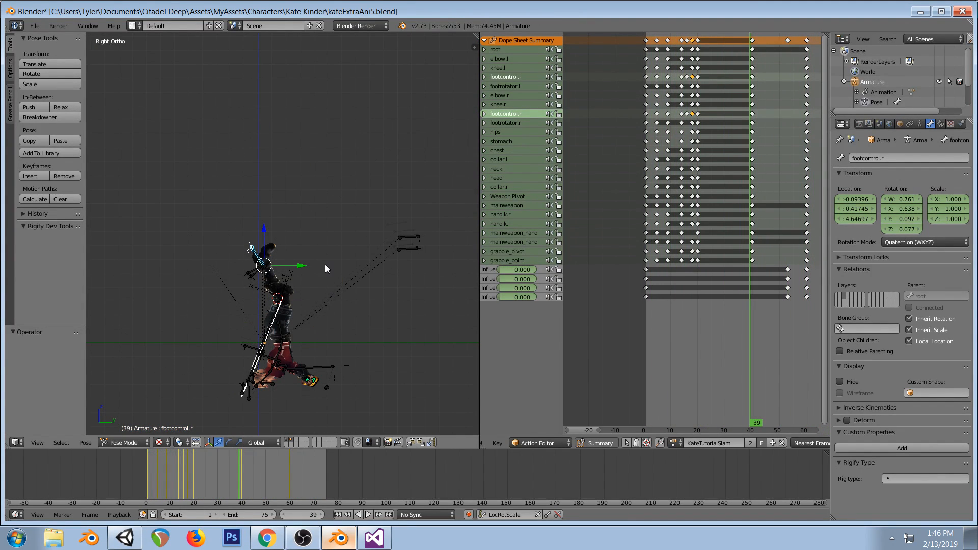
Check the Twitch stream chat, return to Blender and scrub the slam to frame 16
left_click(263, 539)
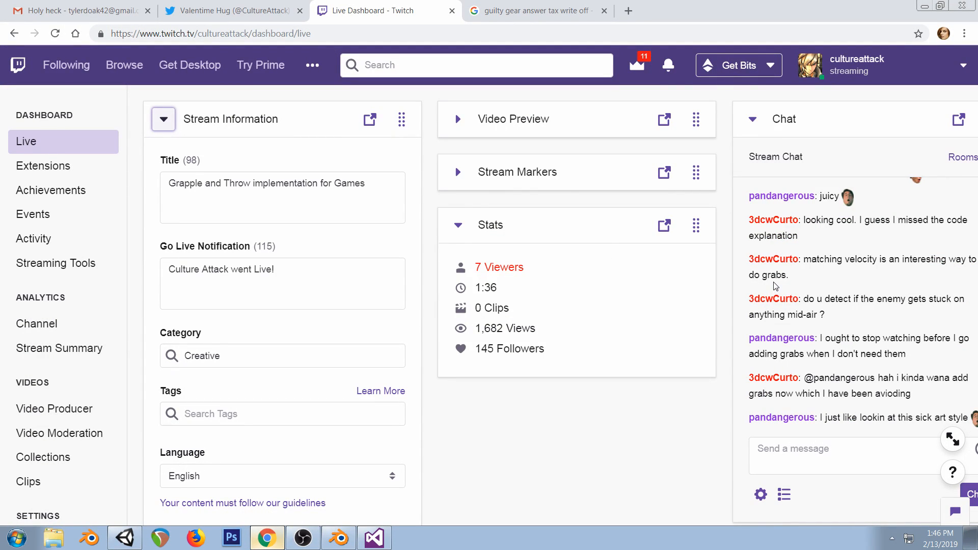
left_click(339, 537)
left_click_drag(646, 227, 690, 216)
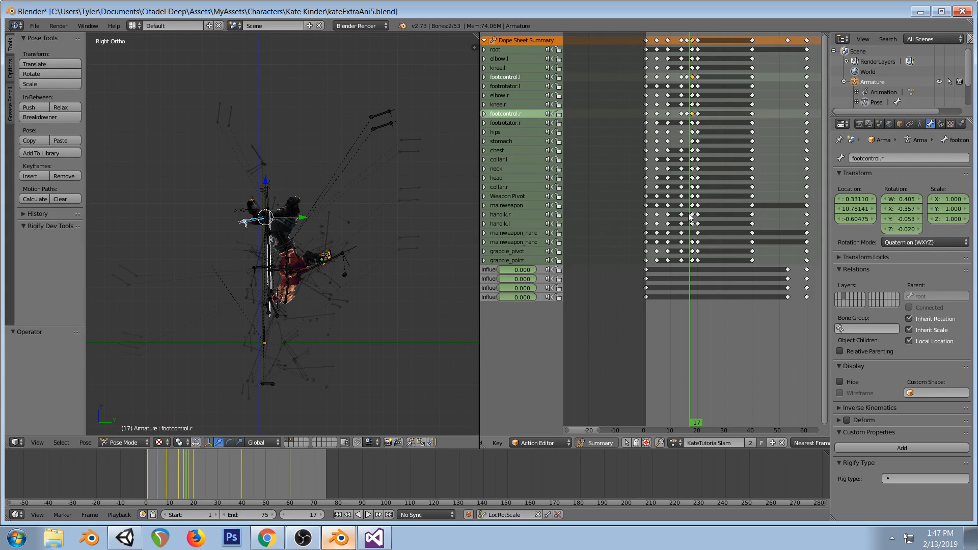
mouse_move(690, 216)
left_mouse_down()
mouse_move(650, 232)
mouse_move(697, 228)
mouse_move(657, 233)
mouse_move(688, 230)
left_mouse_up()
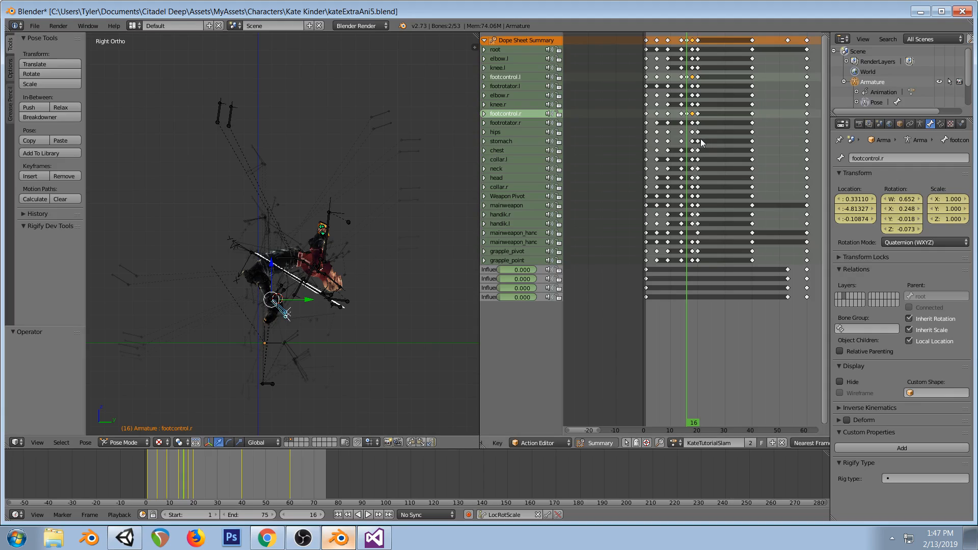
Rename the active KateTutorialSlam action to KateIzunaPlain
left_click_drag(683, 157, 694, 155)
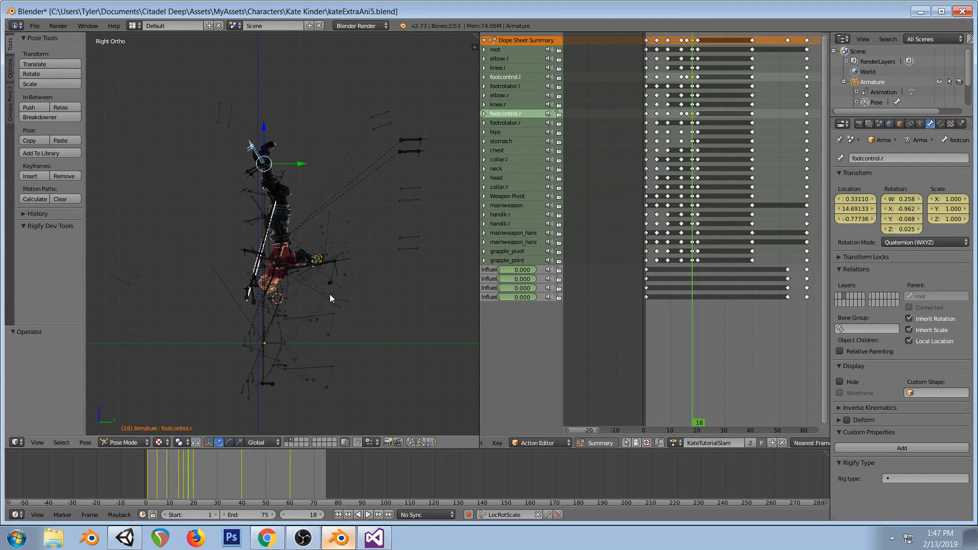
left_click(751, 444)
left_click(750, 444)
double_click(732, 443)
type("KateIzuna")
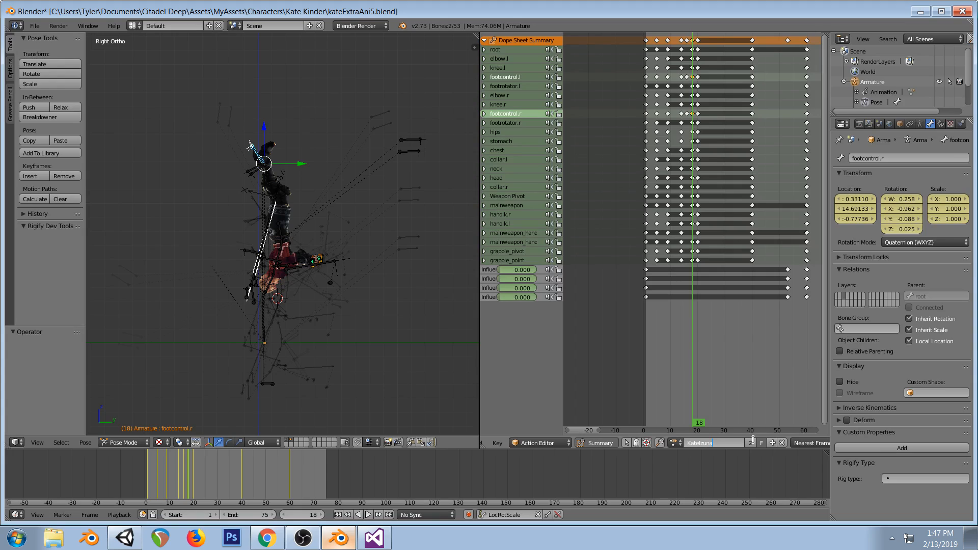
type("Plain")
key("Return")
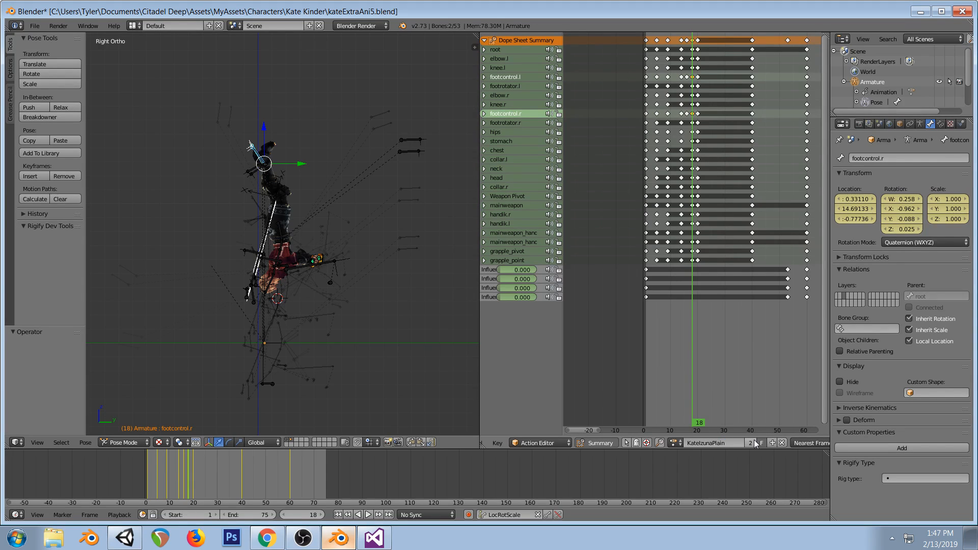
Search the action list for "tut" and make KateTutorialSlam the armature's active action
left_click(676, 443)
type("tut")
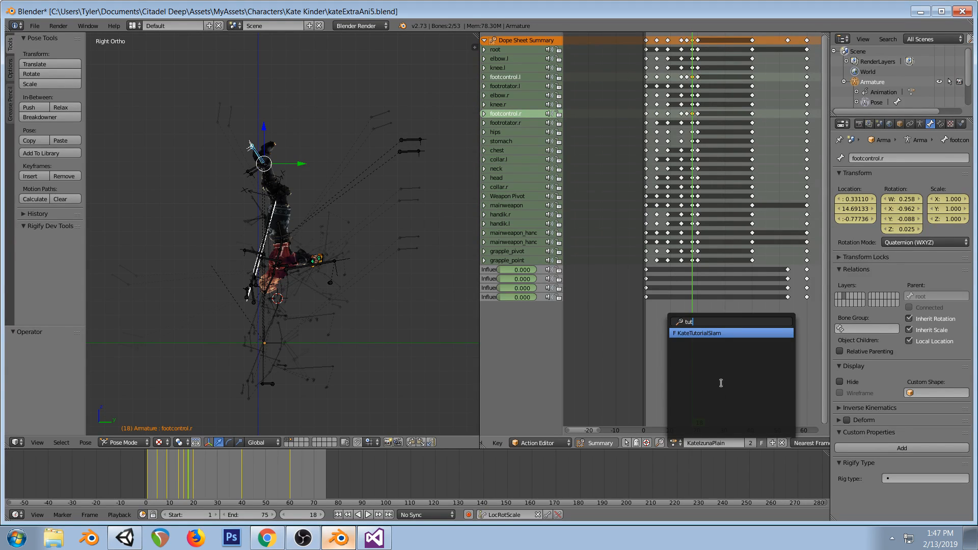
left_click(723, 335)
Examine the slam motion between frames 1 and 18 with the grapple_point bone selected
left_click(647, 225)
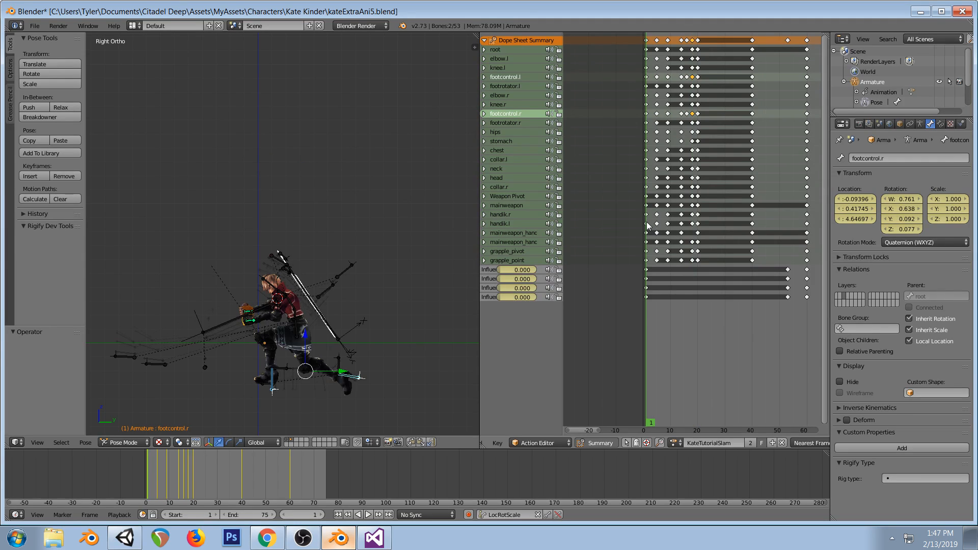
left_click_drag(649, 224, 683, 230)
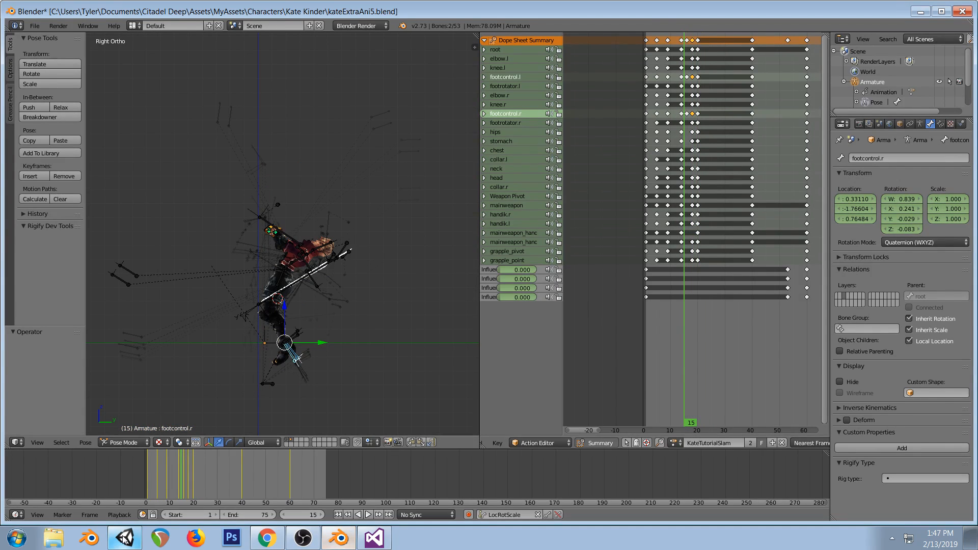
right_click(278, 204)
mouse_move(675, 178)
left_mouse_down()
mouse_move(775, 164)
mouse_move(641, 191)
mouse_move(688, 179)
left_mouse_up()
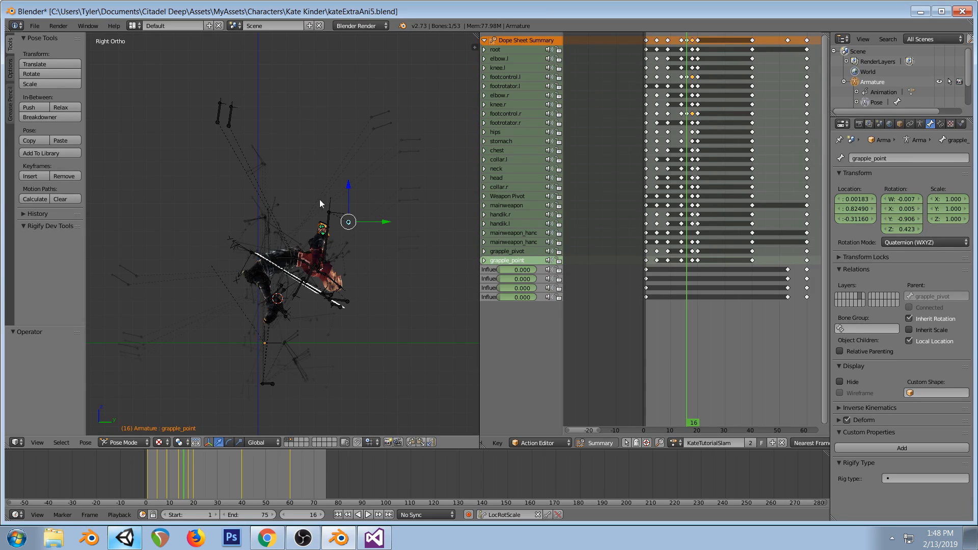
left_click_drag(639, 188, 692, 177)
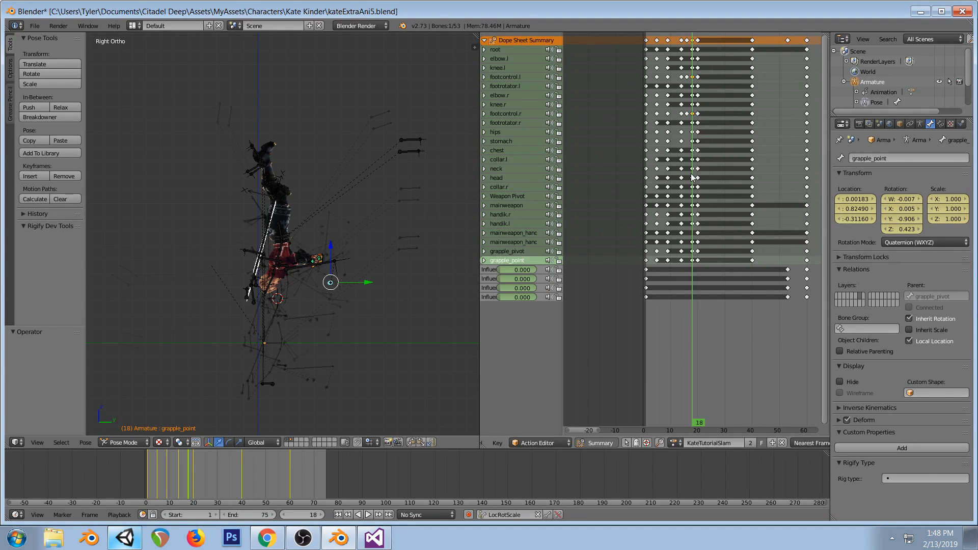
left_click_drag(692, 176, 682, 179)
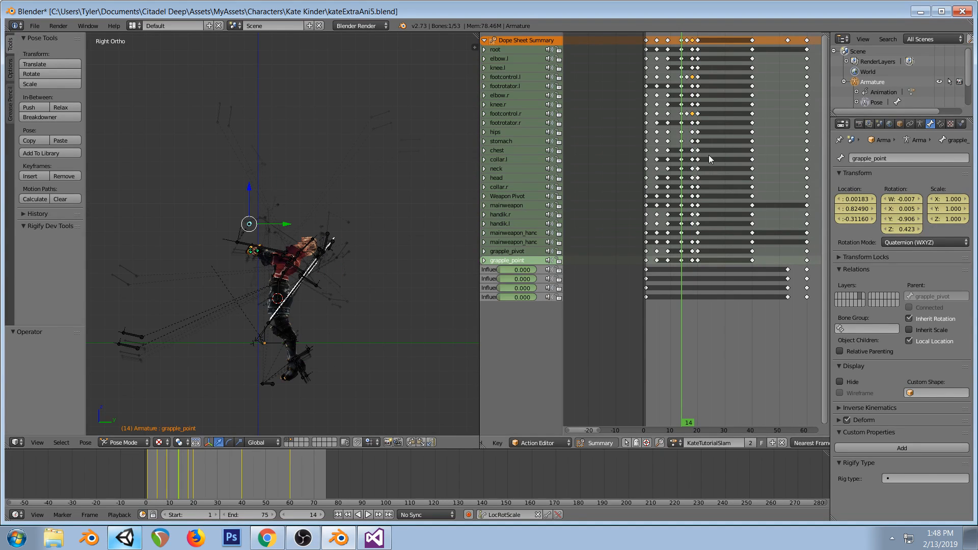
key("a")
key("a")
key("a")
At frame 9, select the handik.l and handik.r bones and lower them about 0.82 units in Z and 0.46 in negative Y
left_click(668, 128)
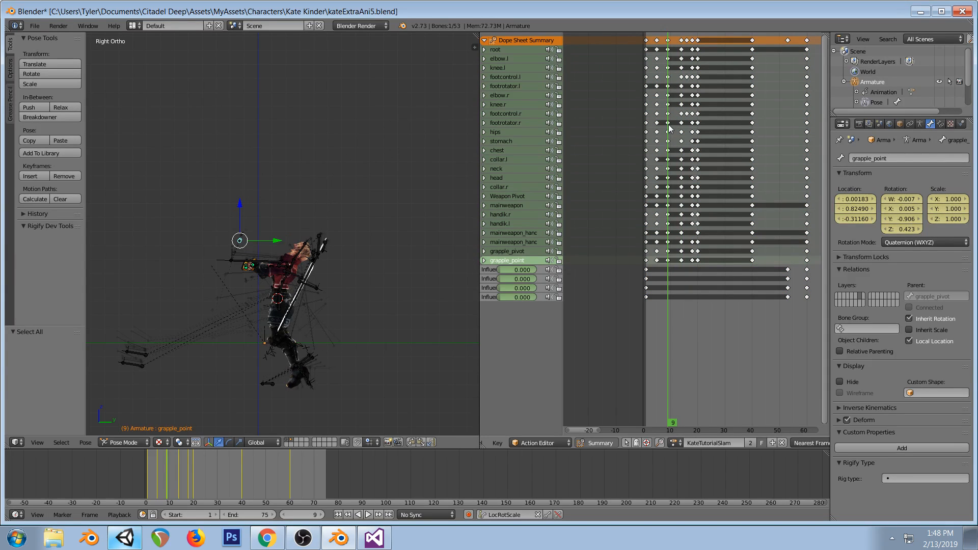
mouse_move(668, 125)
left_mouse_down()
mouse_move(658, 131)
mouse_move(667, 127)
left_mouse_up()
scroll(281, 226, "up", 1)
right_click(246, 274)
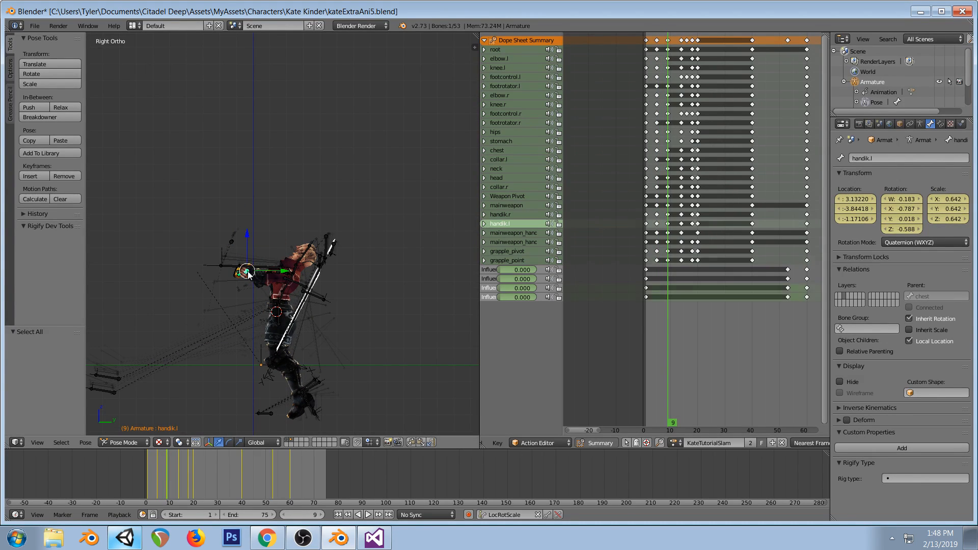
right_click(237, 274, "shift")
right_click(250, 274)
right_click(246, 272)
right_click(238, 273, "shift")
key("g")
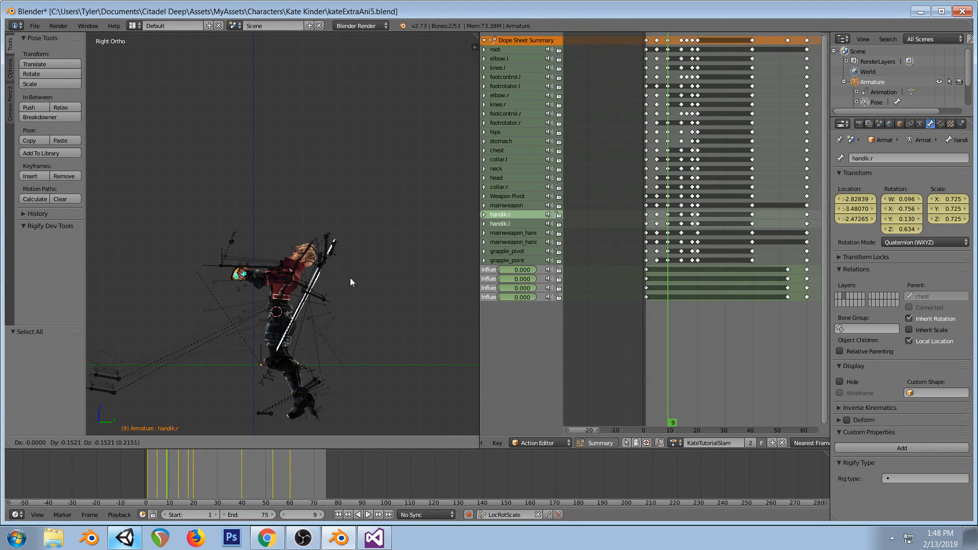
left_click(346, 289)
Rotate both hand IK bones in the side view and keyframe them at frame 9
key("r")
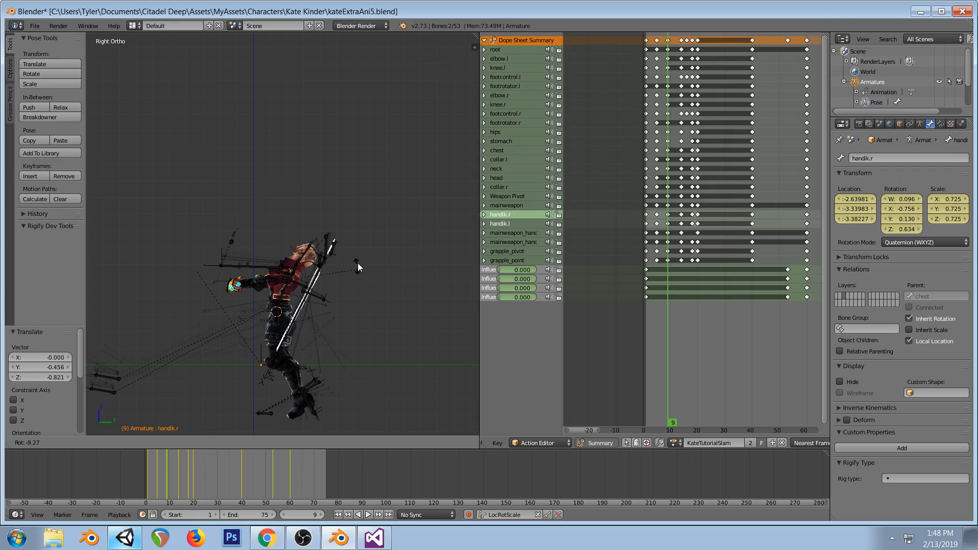
left_click(358, 236)
key("i")
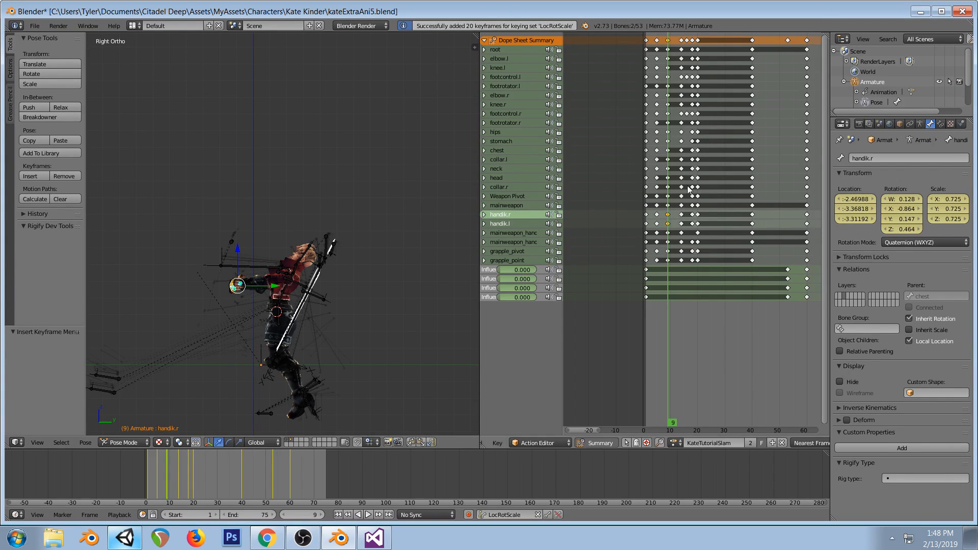
Try deleting the foot control keyframes at frame 16 and check the motion around them
left_click_drag(670, 196, 683, 189)
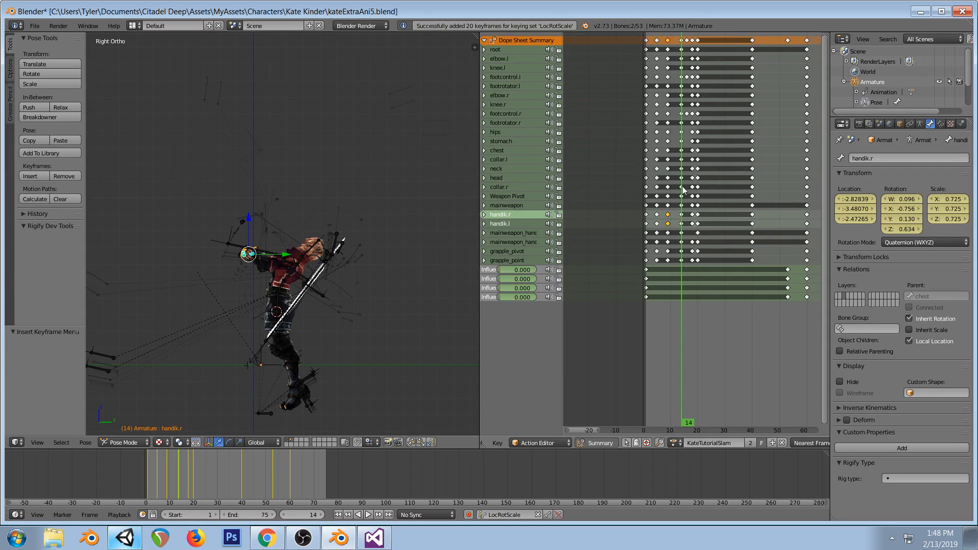
left_click(687, 41)
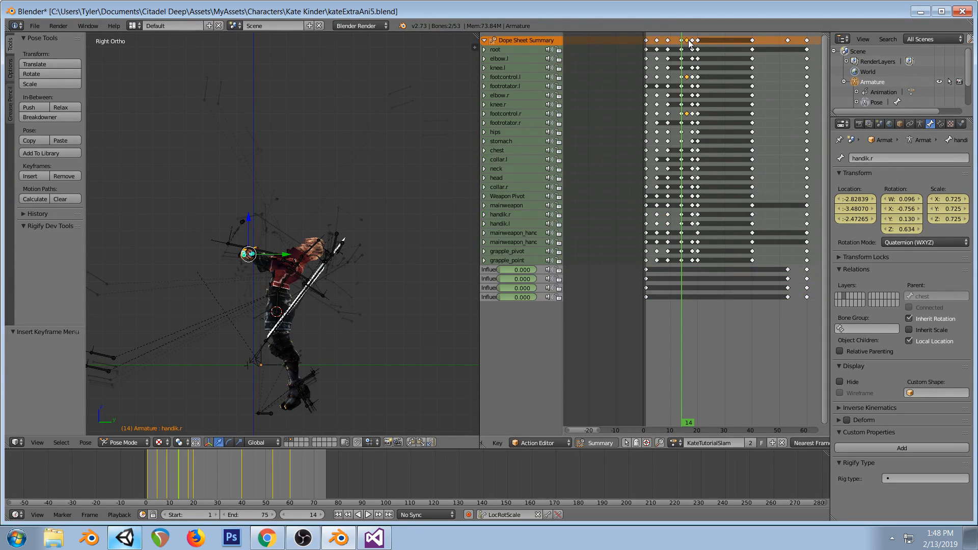
key("x")
left_click(688, 42)
left_click(684, 64)
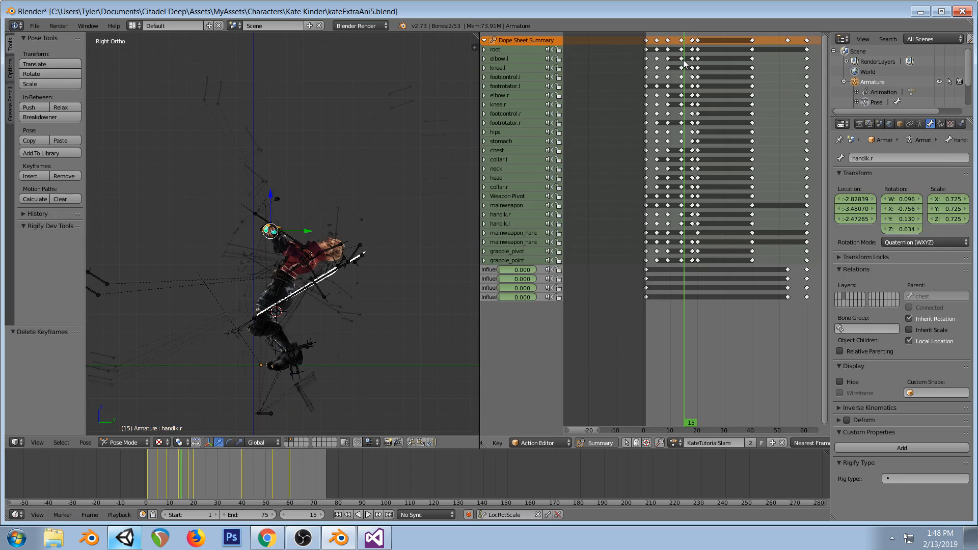
left_click_drag(684, 63, 689, 63)
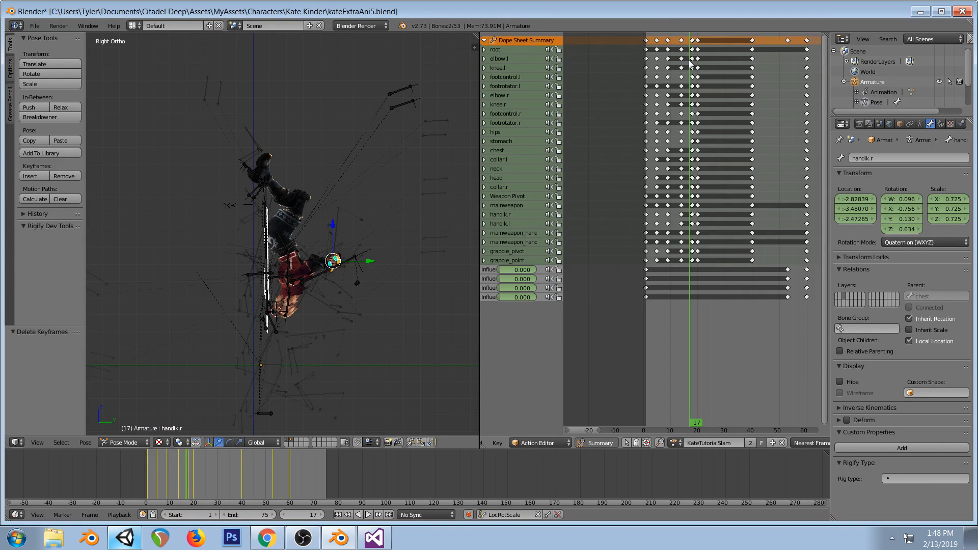
key("ctrl+z")
Examine the jump and flip poses between frames 12 and 20 from angled and side views, ending on frame 16
left_click(686, 40)
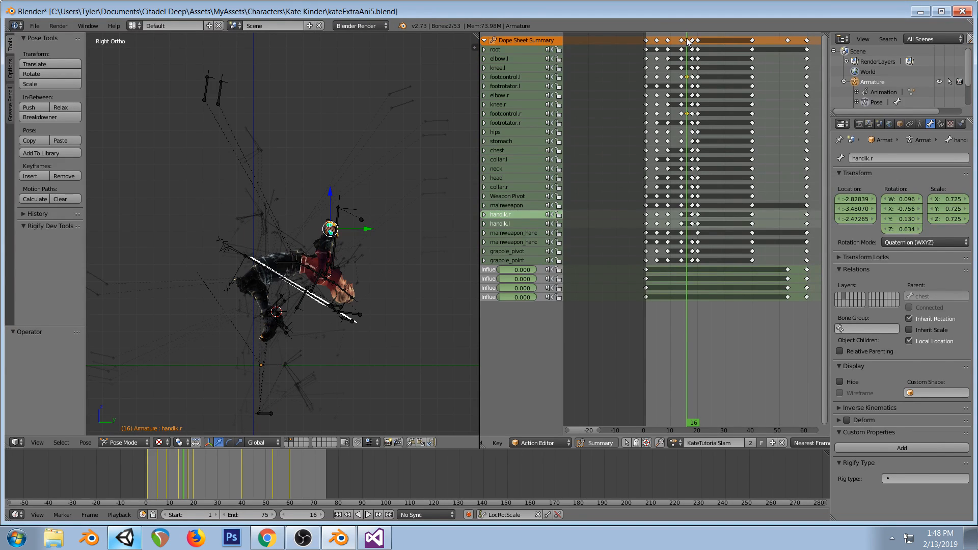
left_click(682, 43)
left_click(677, 44)
middle_click_drag(306, 183, 359, 219)
scroll(351, 228, "up", 2)
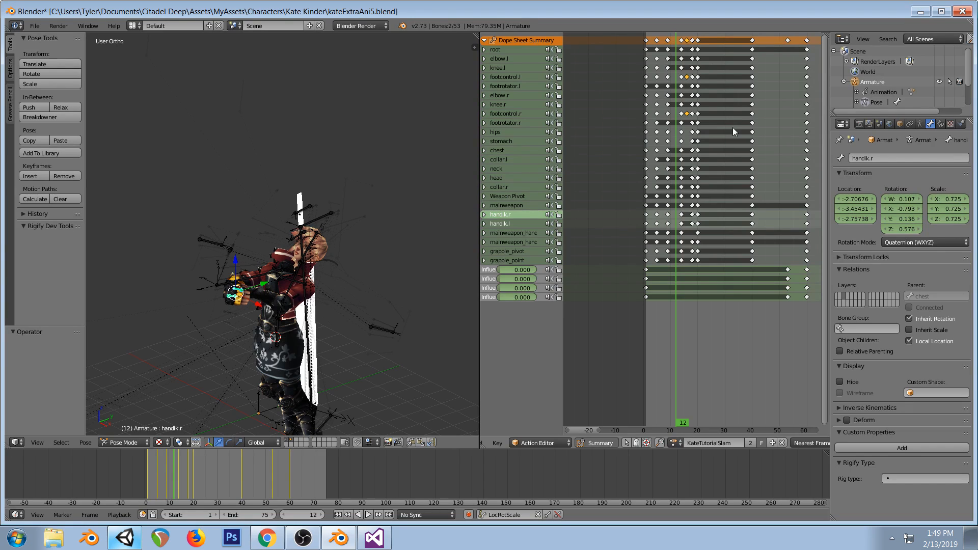
left_click(681, 142)
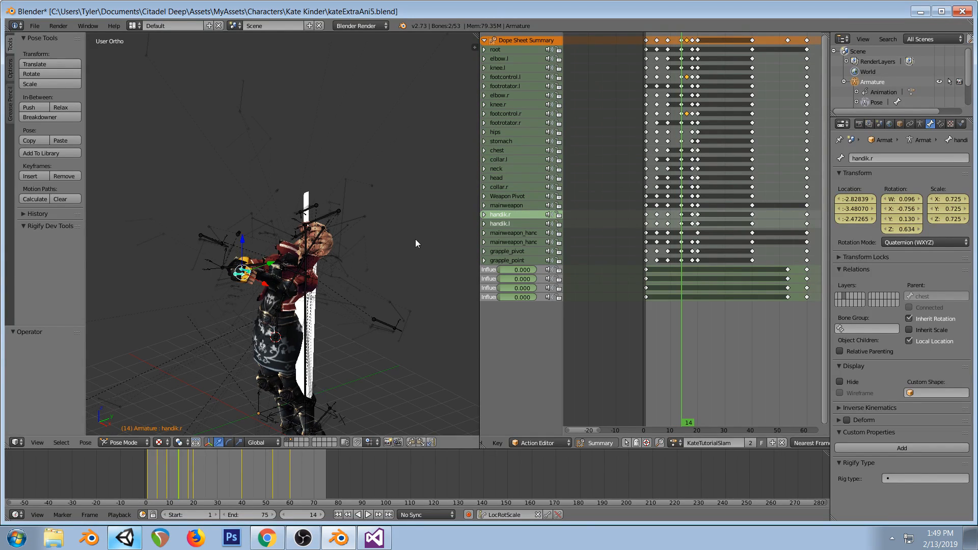
key("KP_3")
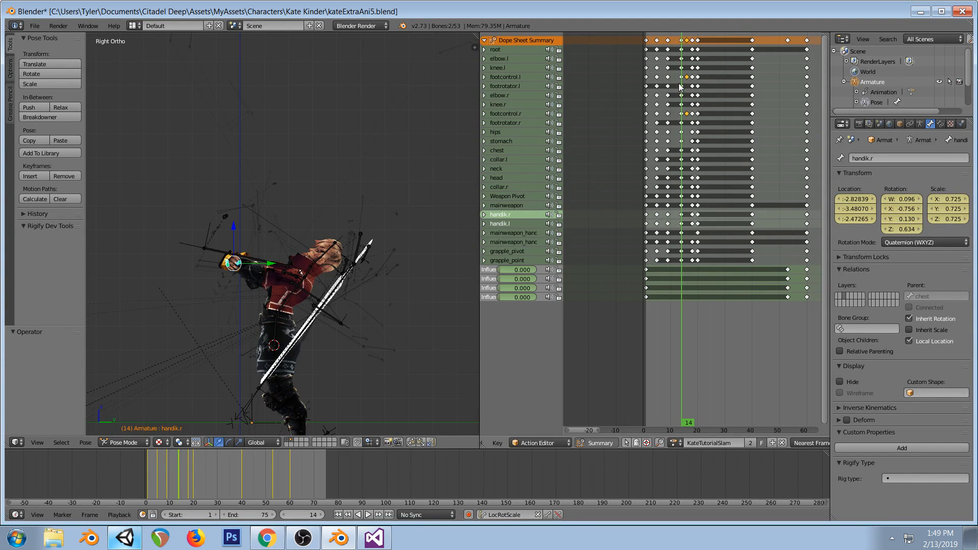
left_click_drag(682, 84, 687, 85)
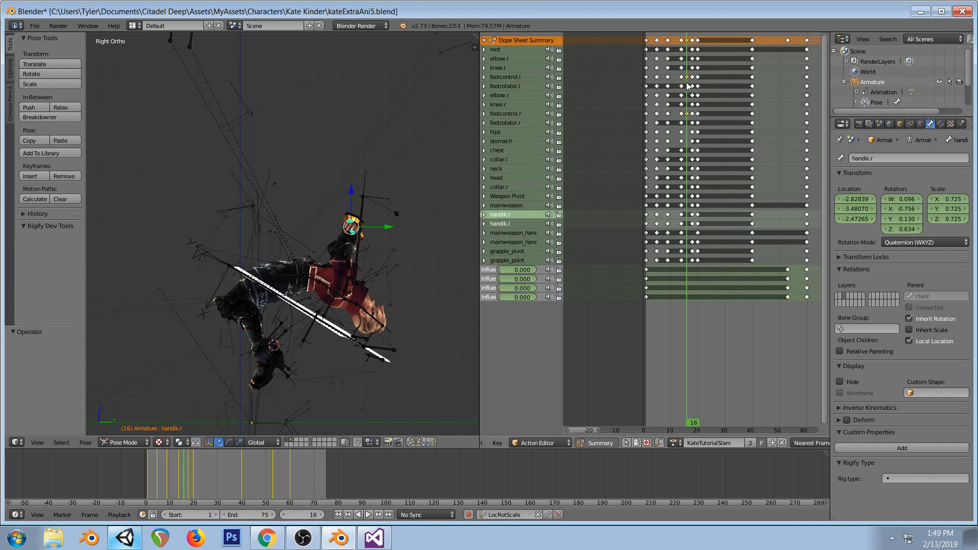
left_click_drag(688, 86, 699, 86)
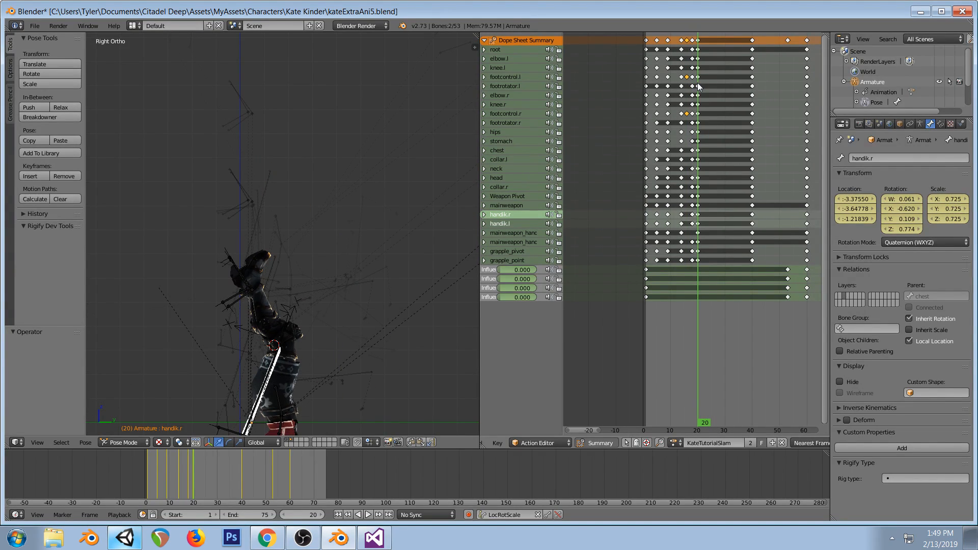
scroll(693, 89, "up", 3)
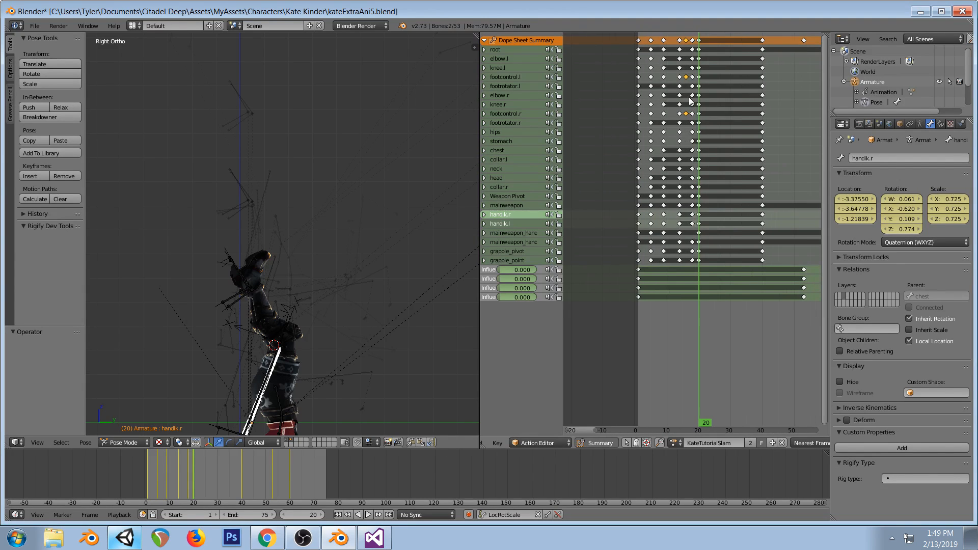
left_click_drag(688, 43, 686, 43)
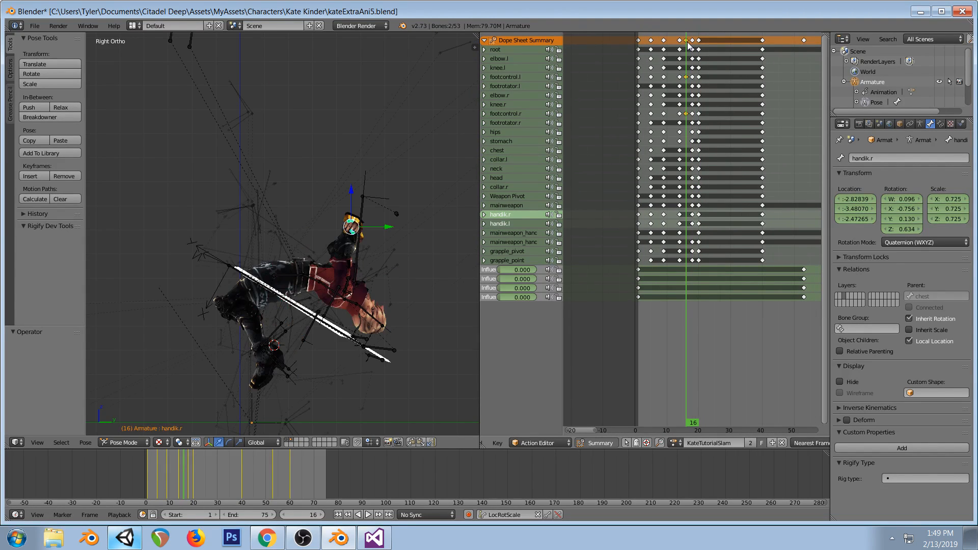
middle_click_drag(320, 188, 346, 250)
key("KP_3")
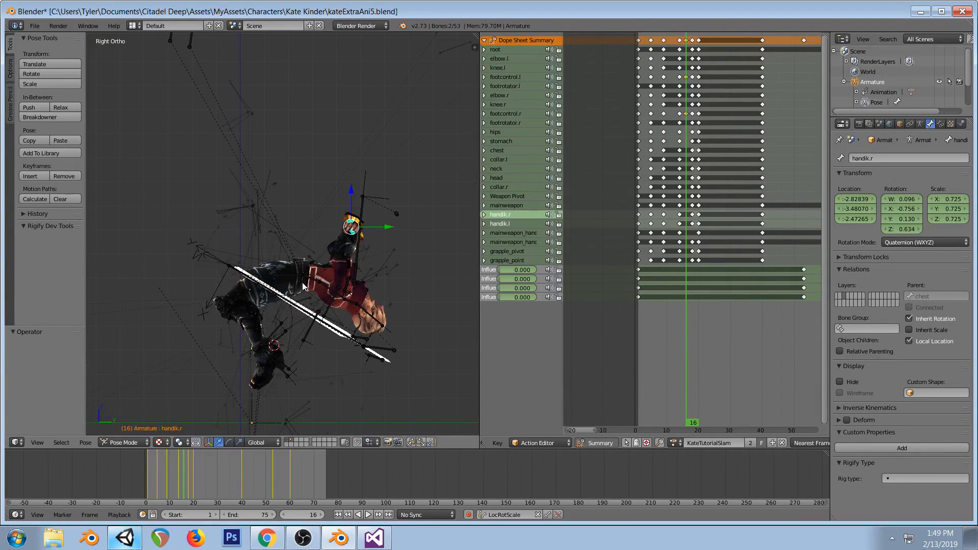
Try keyframing all the armature's control bones at frame 16
key("a")
key("i")
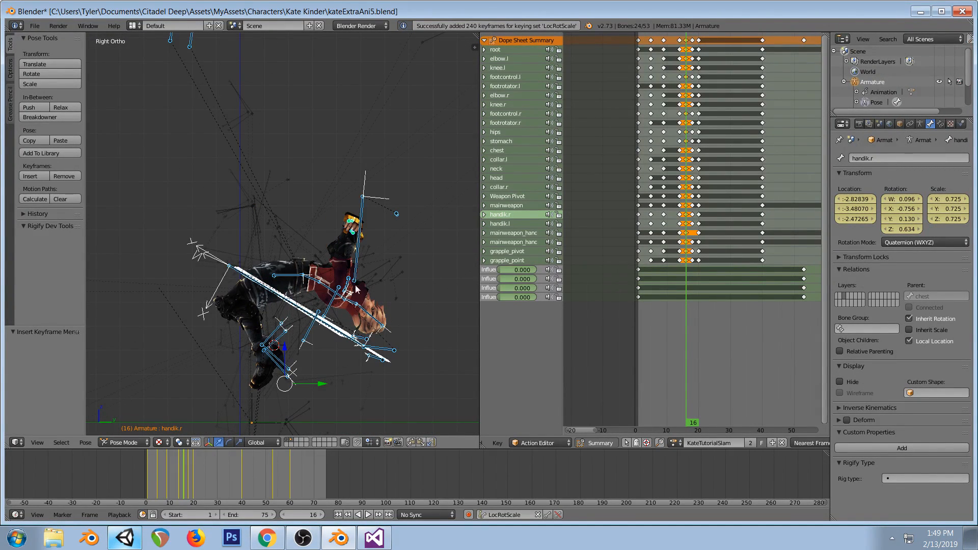
key("a")
Copy the full pose of all control bones from frame 16, paste it at frame 18 and keyframe it there
key("a")
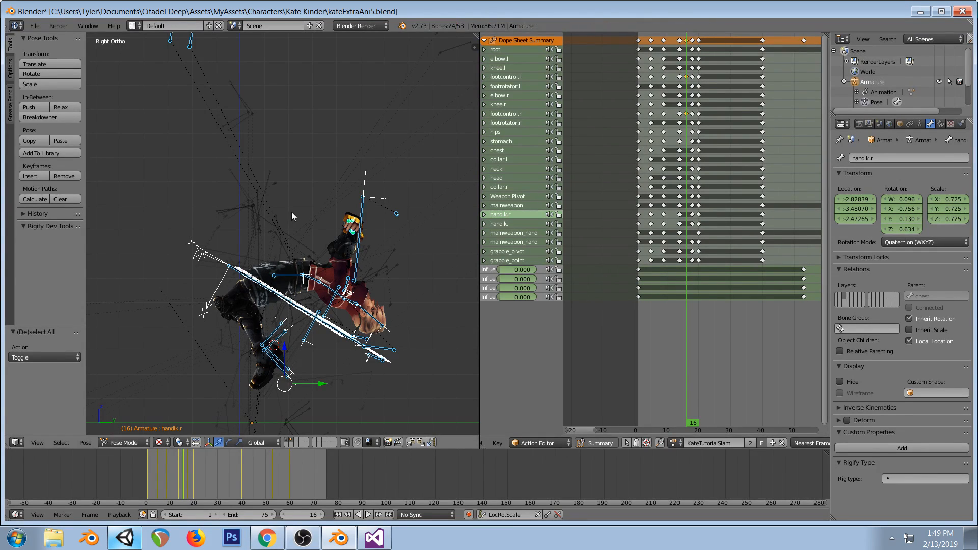
scroll(291, 217, "down", 1)
key("a")
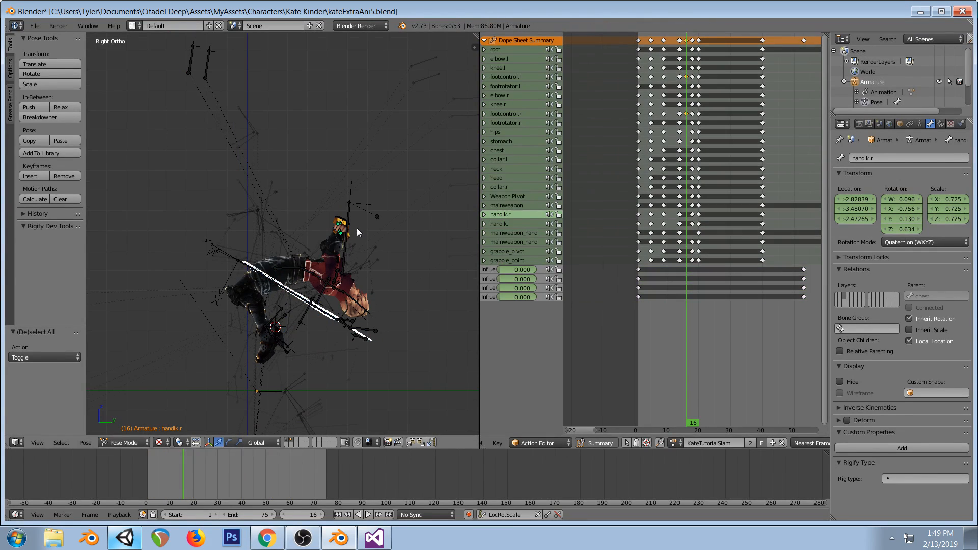
left_click(692, 42)
key("a")
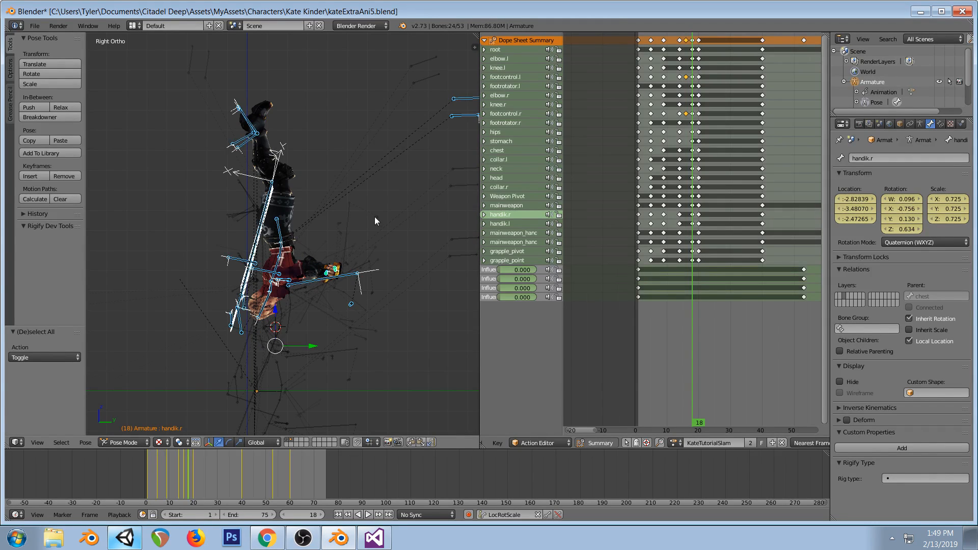
key("ctrl+v")
key("i")
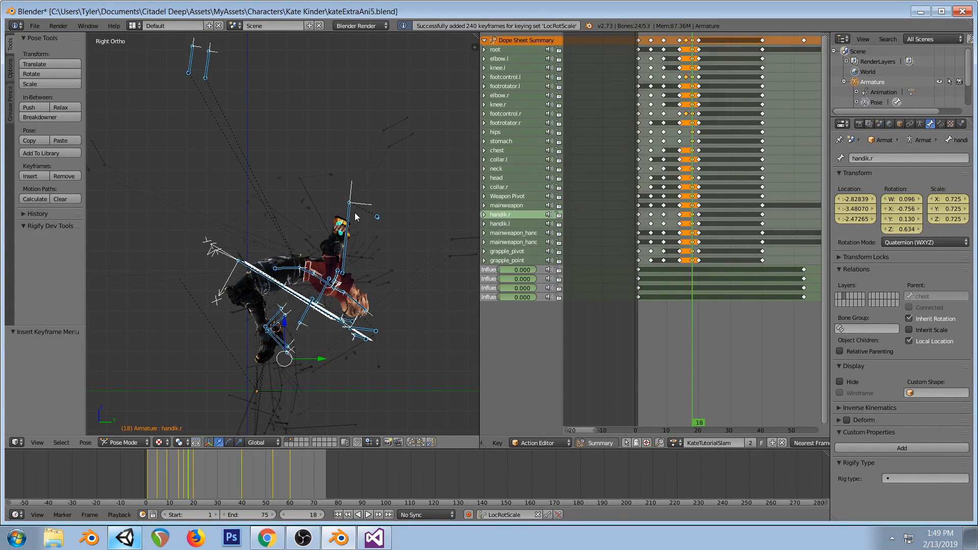
key("a")
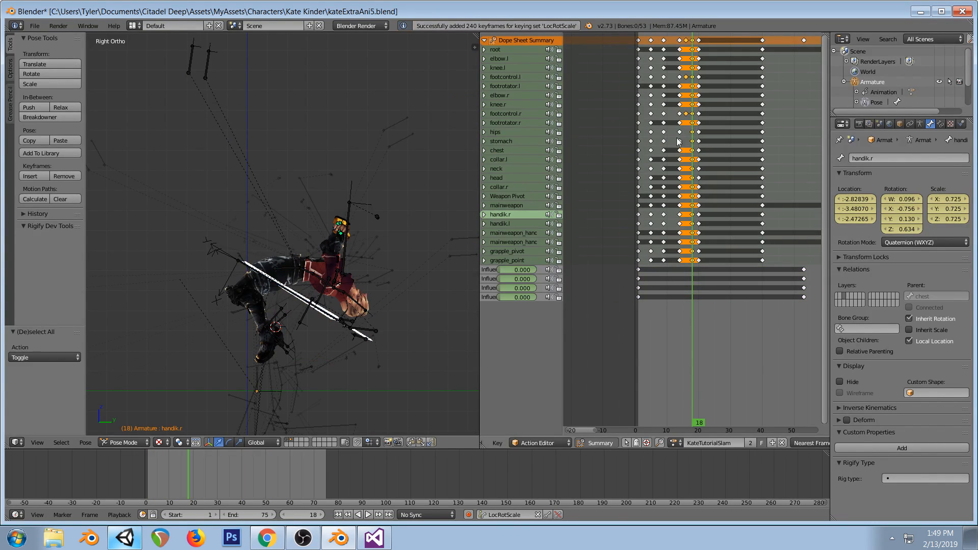
Delete all the bones' keyframes at frame 20
left_click(699, 40)
right_click(699, 40)
key("x")
left_click(693, 43)
Review the motion leading up to frame 18, then inspect the pasted pose from an angled view
left_click_drag(678, 136, 693, 137)
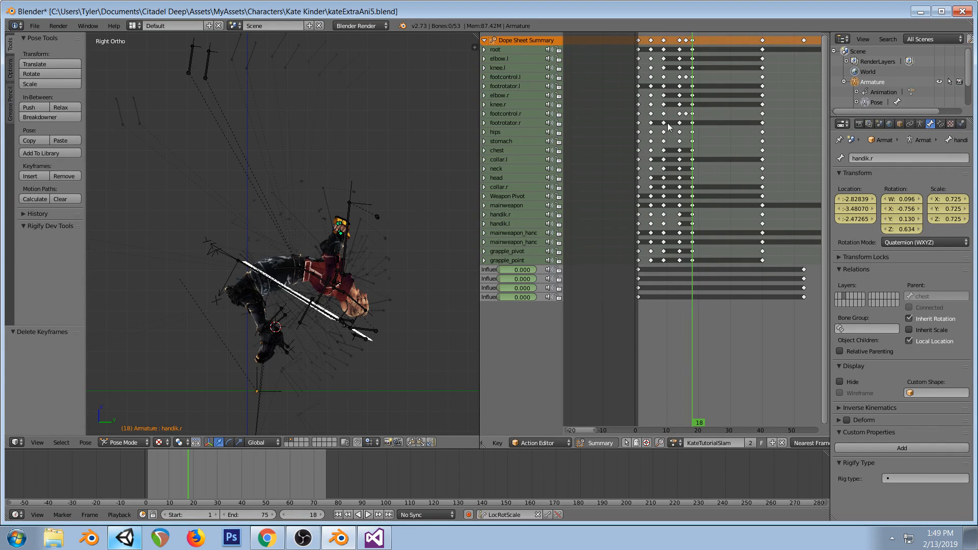
left_click(652, 139)
left_click_drag(652, 139, 692, 163)
middle_click_drag(310, 200, 337, 235)
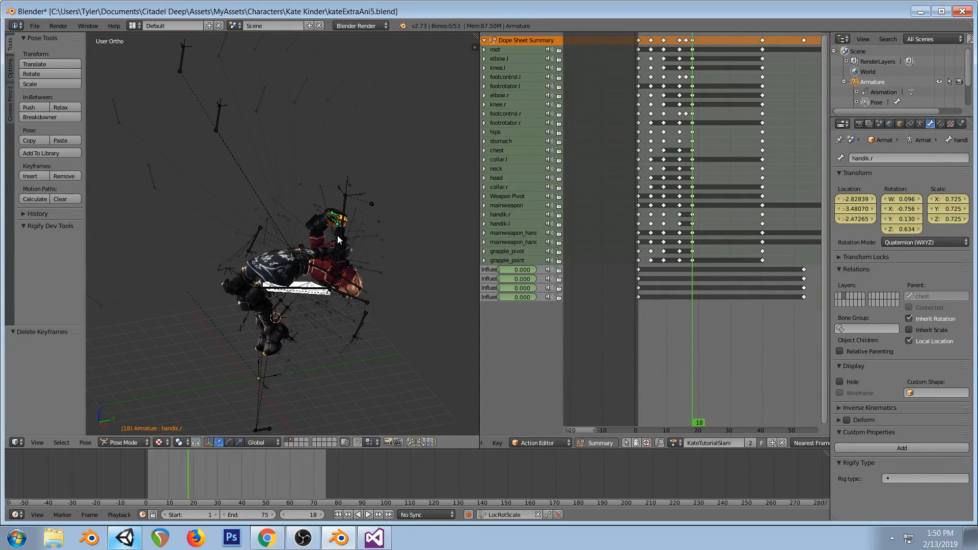
Duplicate all keyframes at frame 18 to frame 20 and make frame 20 the current frame
key("KP_3")
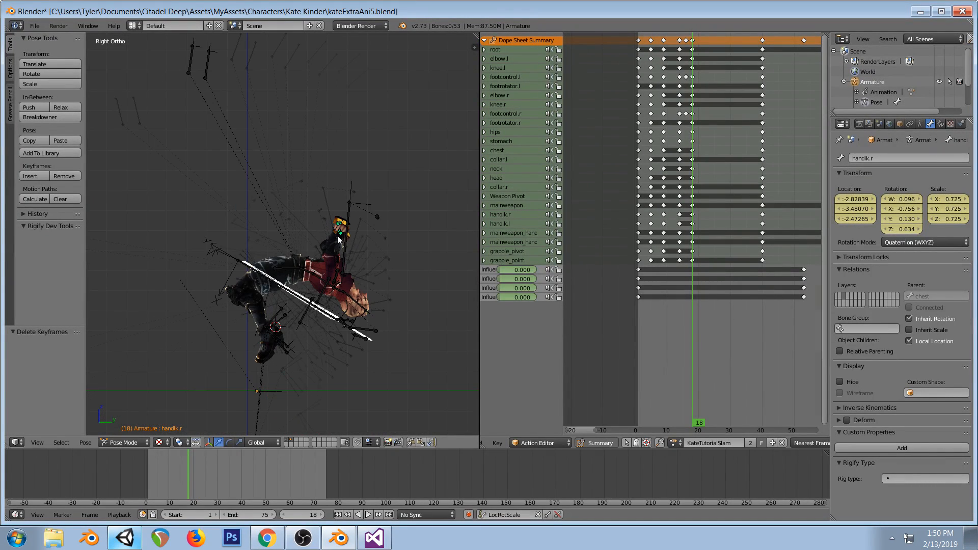
left_click(692, 39)
key("g")
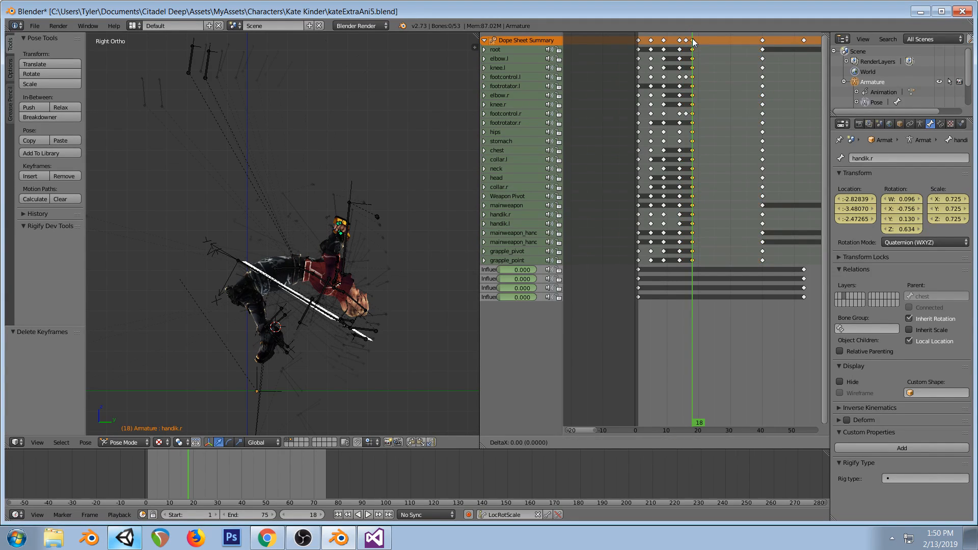
left_click(699, 44)
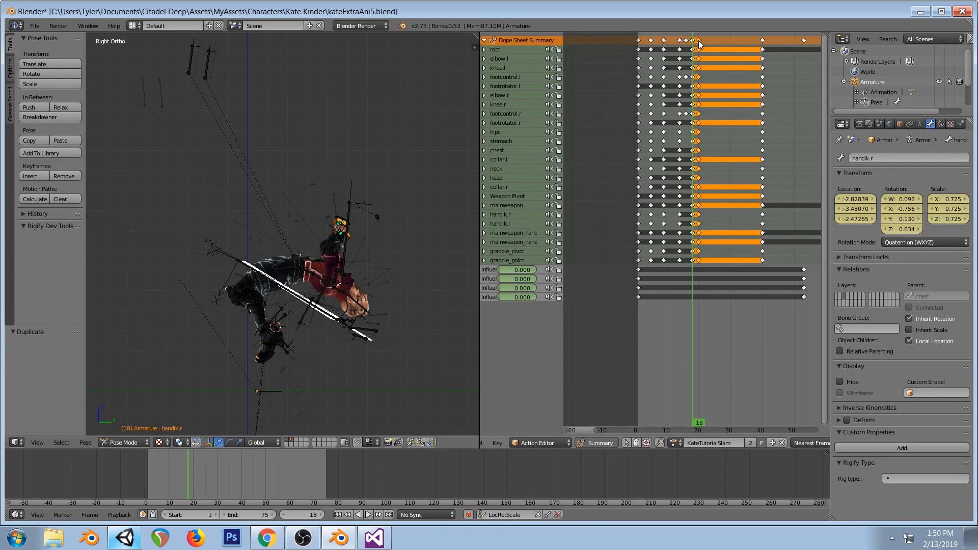
left_click(699, 43)
Select the stomach, hips and both foot control bones together, with the 3D cursor as the rotation pivot
right_click(290, 268)
right_click(269, 336, "shift")
right_click(280, 353, "shift")
right_click(310, 276)
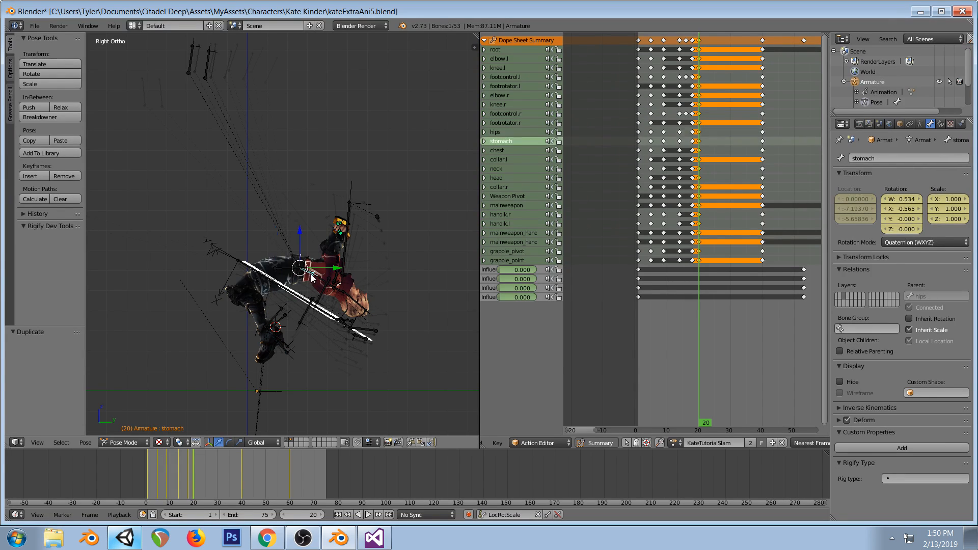
right_click(285, 345)
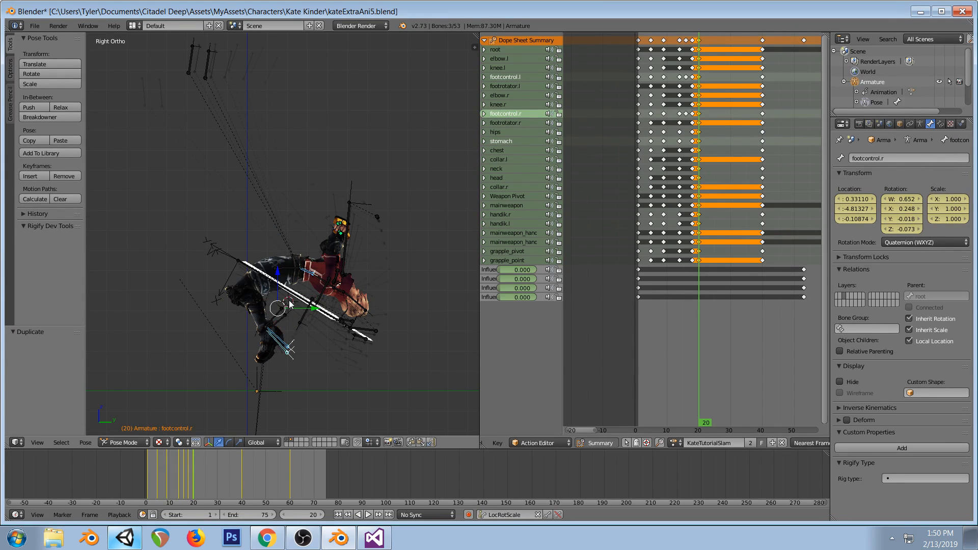
left_click(181, 442)
left_click(253, 394)
key("r")
right_click(381, 316)
right_click(289, 268, "shift")
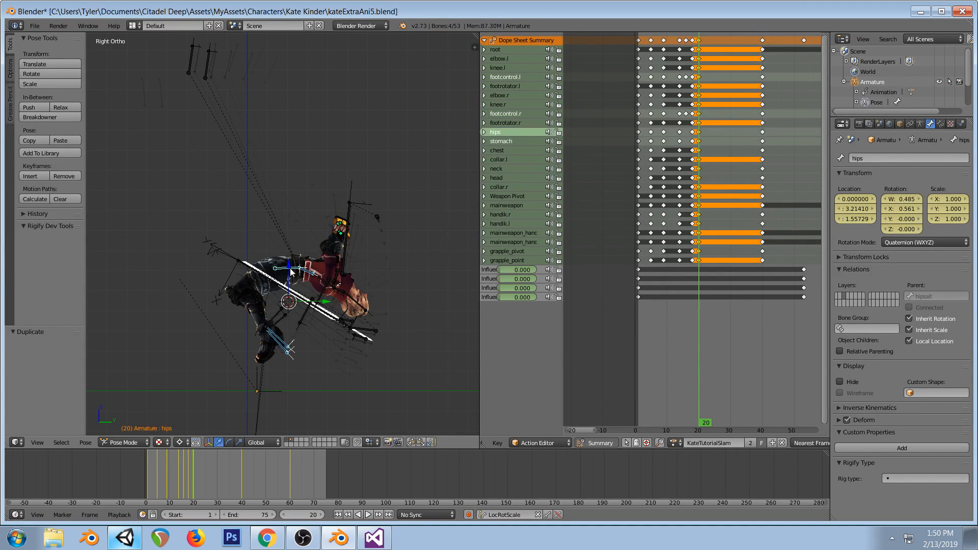
key("r")
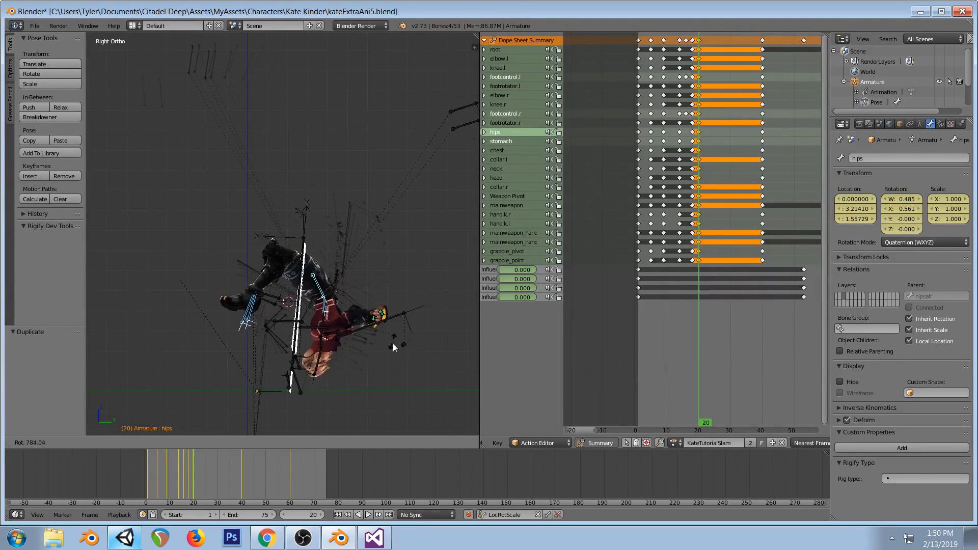
right_click(375, 375)
left_click(301, 247)
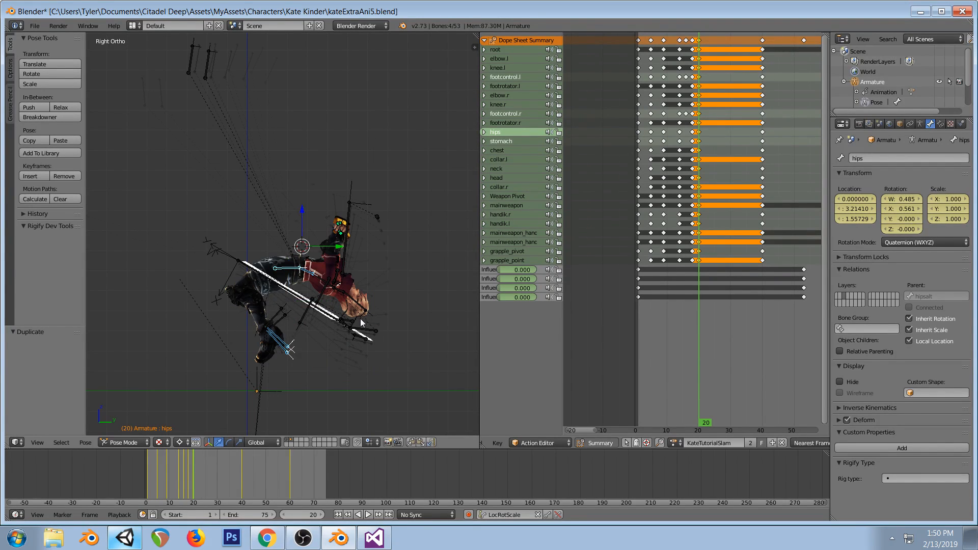
key("r")
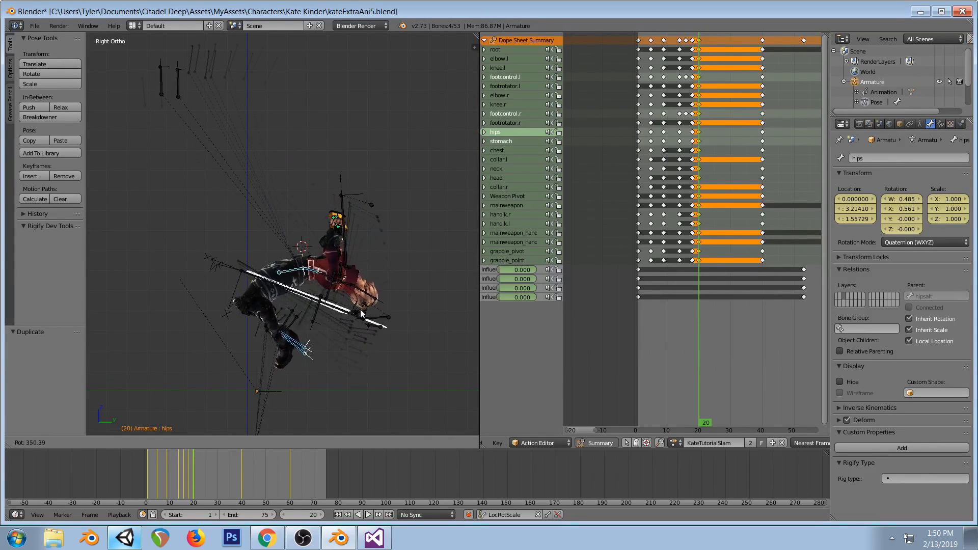
right_click(360, 311)
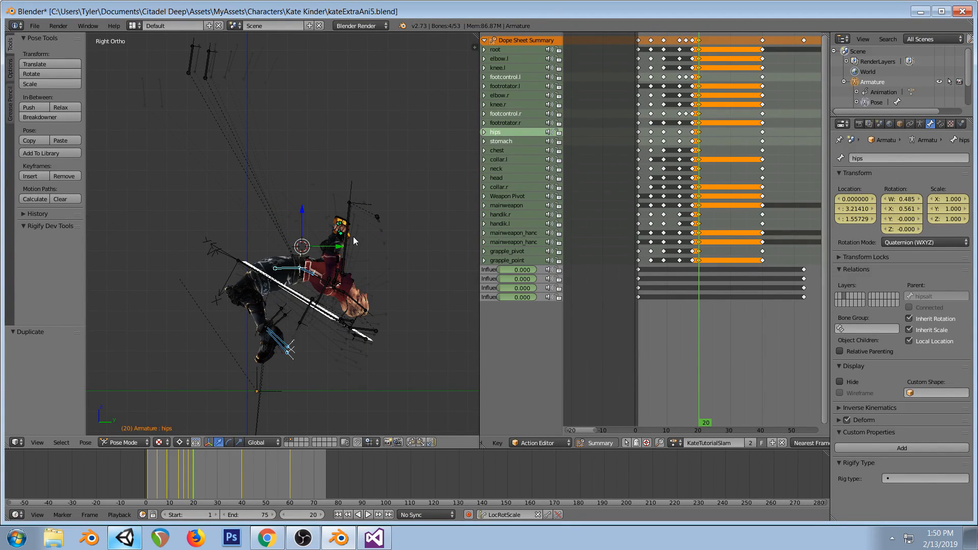
left_click(295, 308)
key("r")
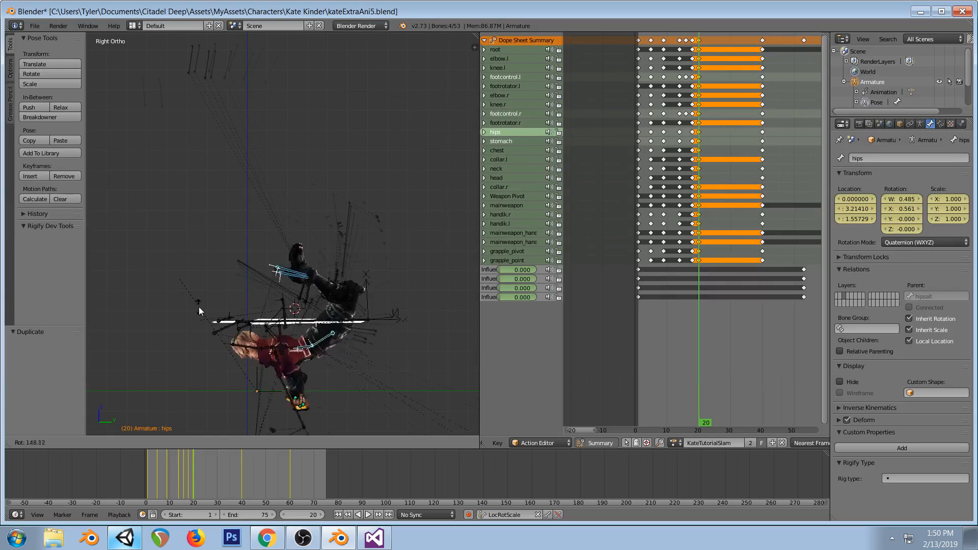
left_click(378, 268)
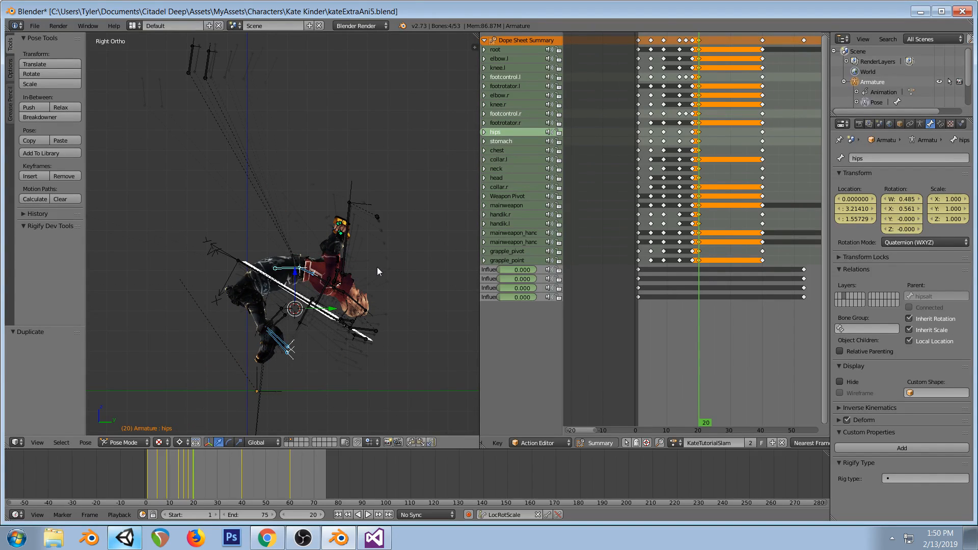
left_click(318, 228)
key("r")
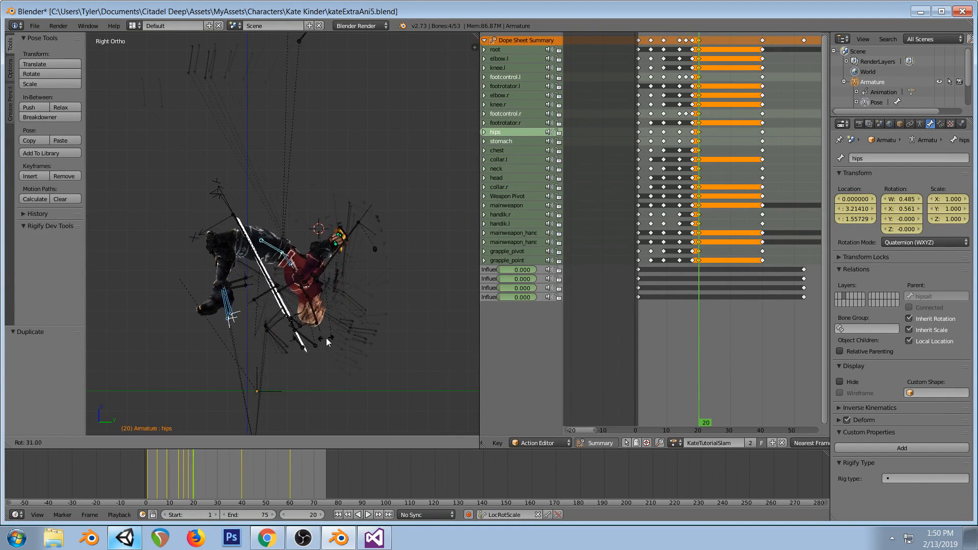
left_click(337, 316)
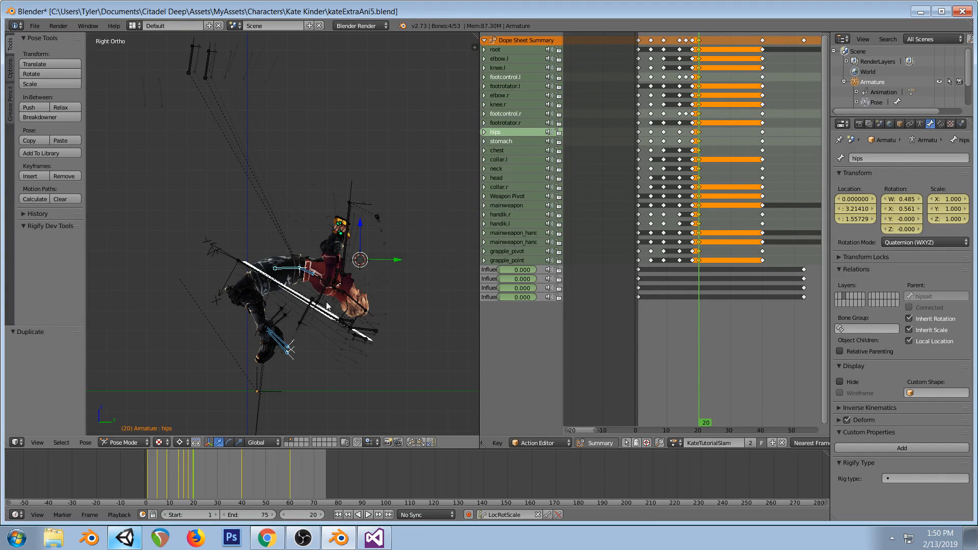
Place the 3D cursor at the character's waist as the pivot and test the rotation around it
left_click(295, 276)
key("r")
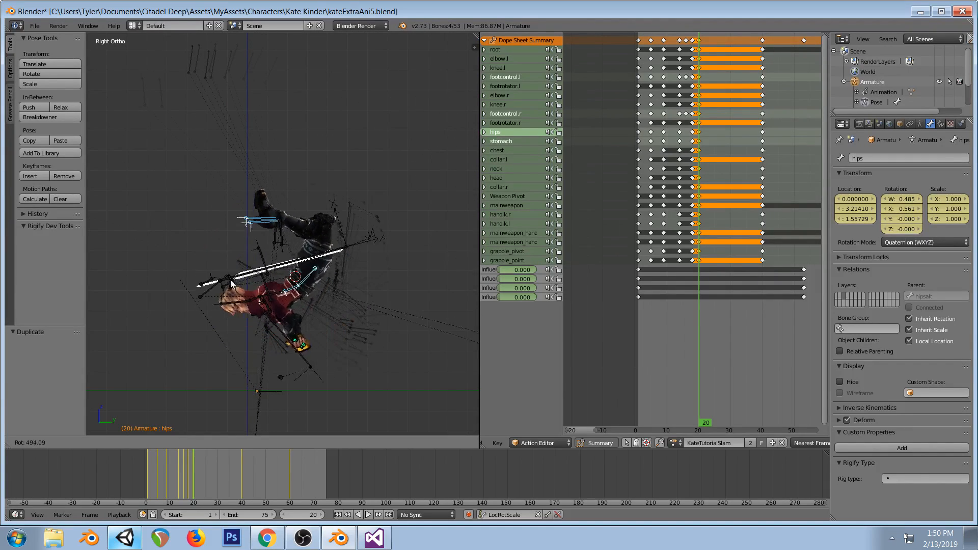
left_click(326, 206)
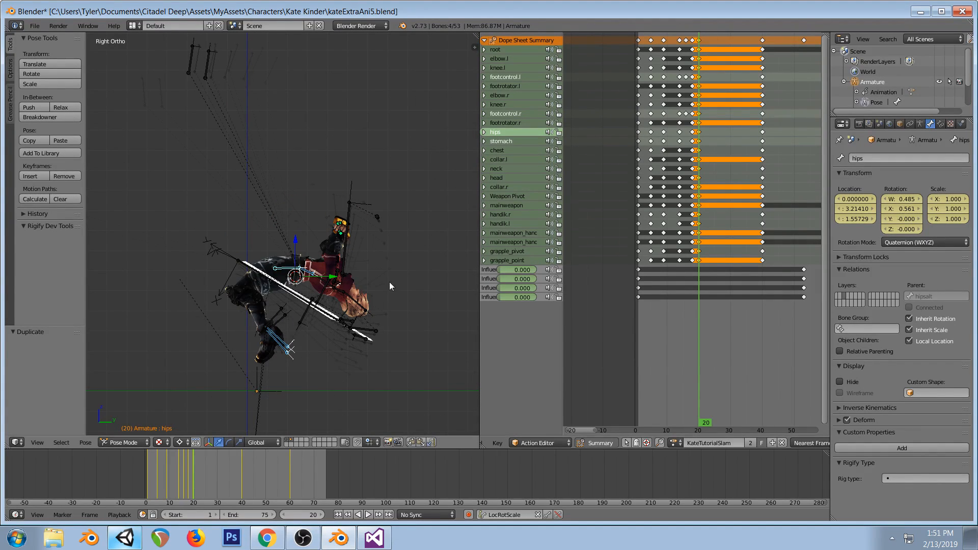
Try rotating the selected bones 60 degrees around the 3D cursor at frame 20
key("r")
key("6")
key("0")
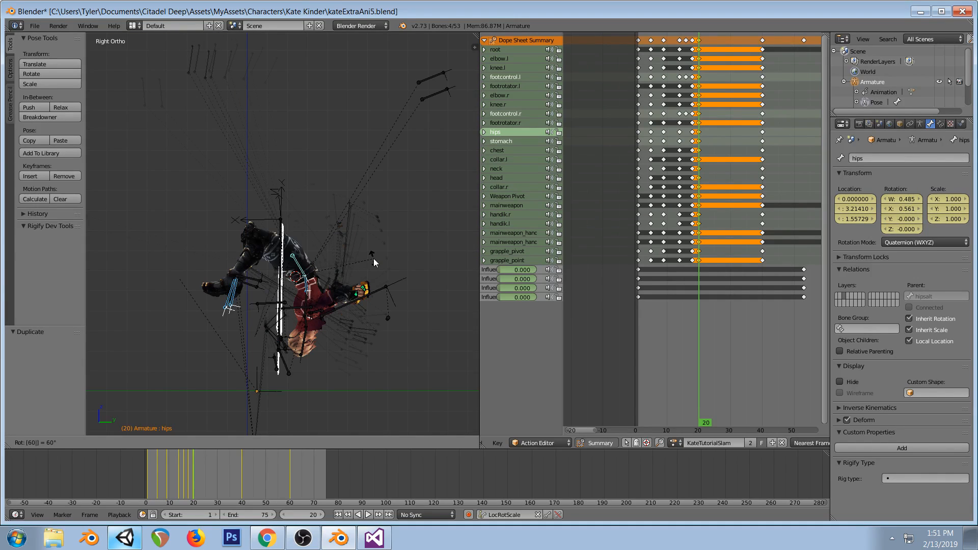
key("Return")
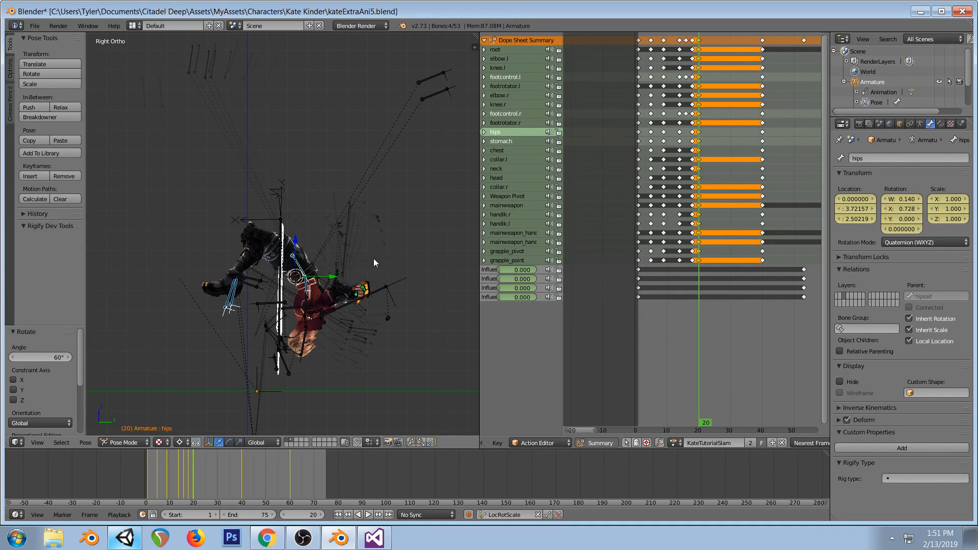
key("ctrl+z")
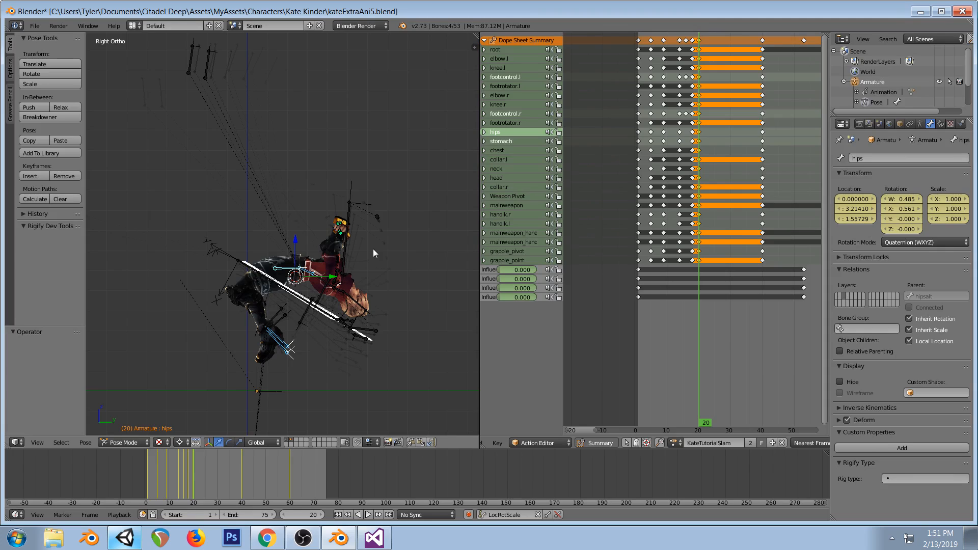
Rotate the selected bones 30 degrees around the 3D cursor and keyframe them at frame 20
key("r")
key("3")
key("0")
key("Return")
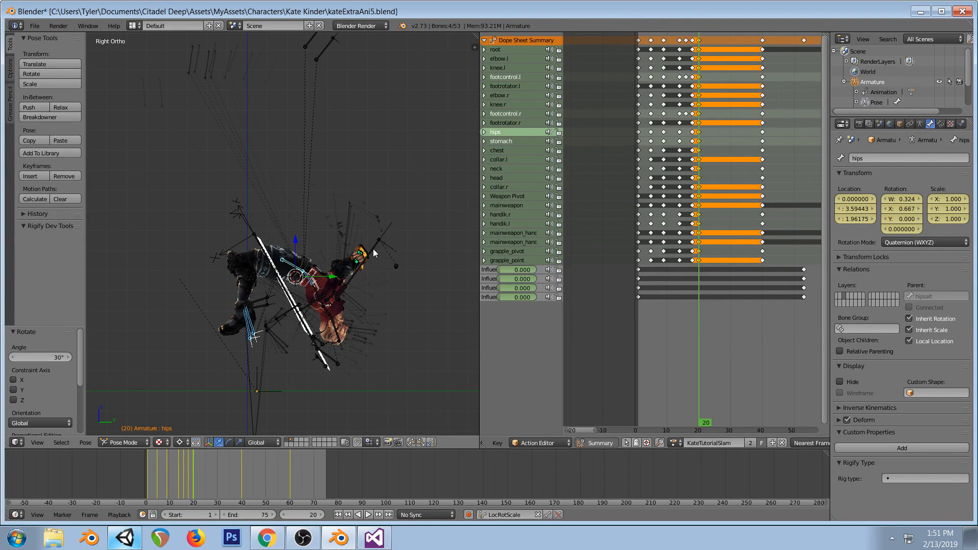
key("i")
Duplicate all keyframes at frame 20 to frame 22 and make frame 22 the current frame
left_click(699, 39)
key("shift+d")
left_click(706, 40)
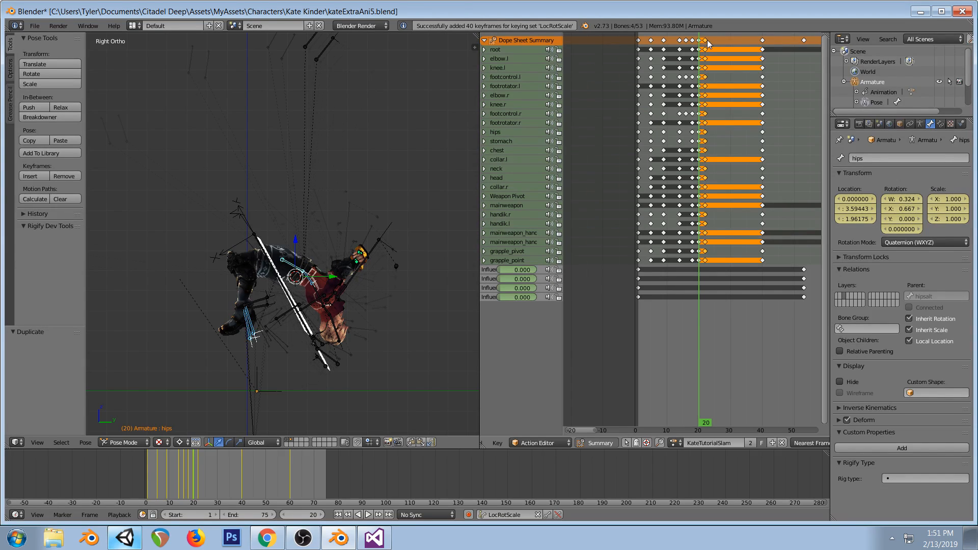
left_click(707, 41)
Try rotating the selected bones another 30 degrees and keyframing them at frame 22
type("r30")
key("Return")
key("i")
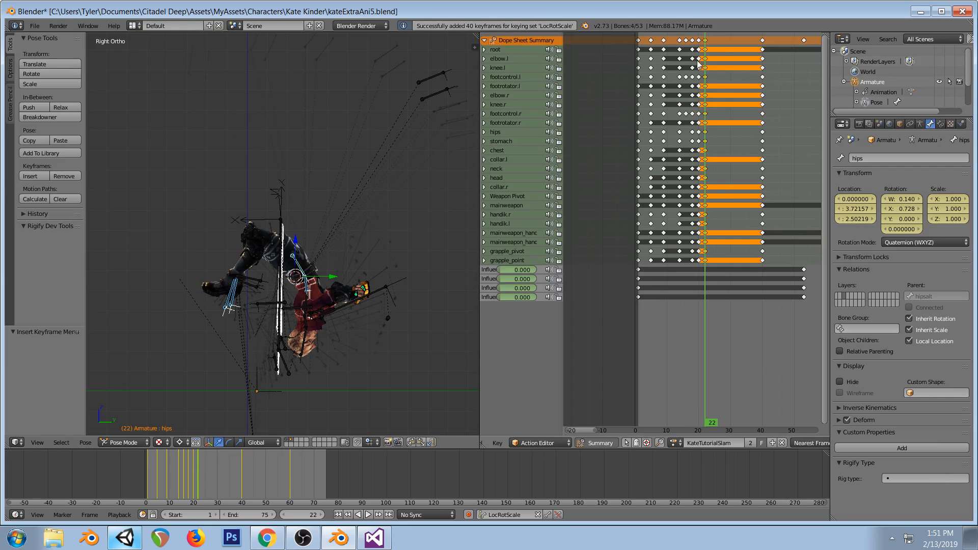
Duplicate the frame 22 keyframes to frame 24, and keyframe the selected bones there with a further 30-degree rotation
key("shift+d")
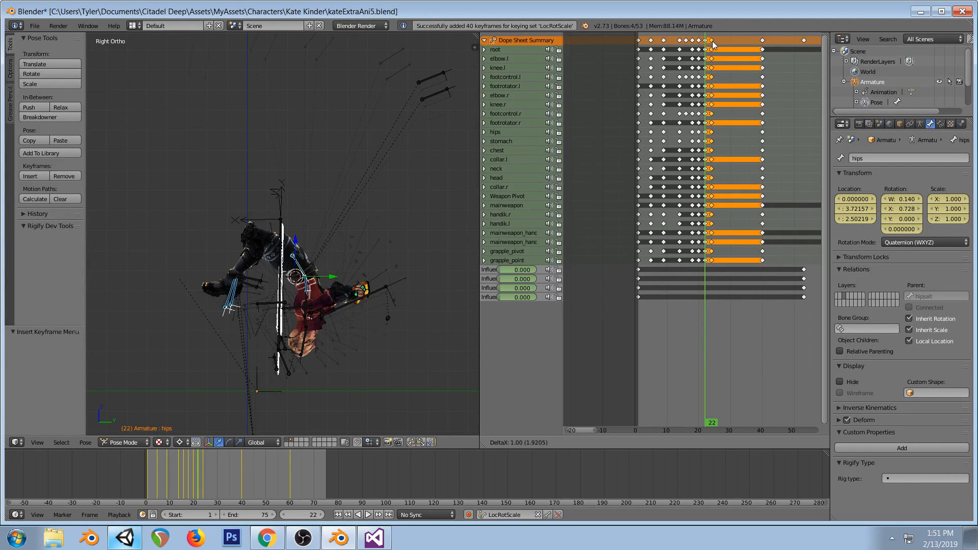
left_click(712, 41)
key("Right")
key("Right")
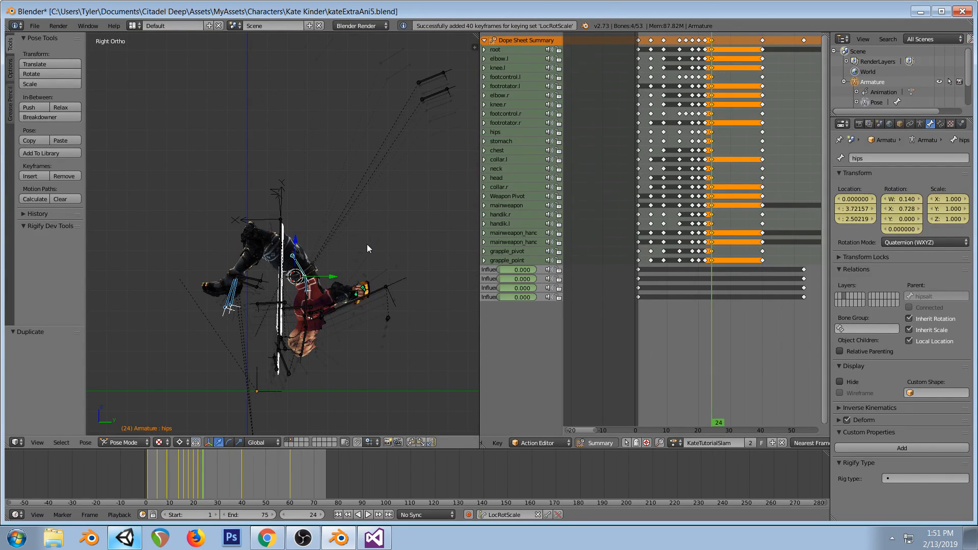
type("r30")
key("Return")
key("i")
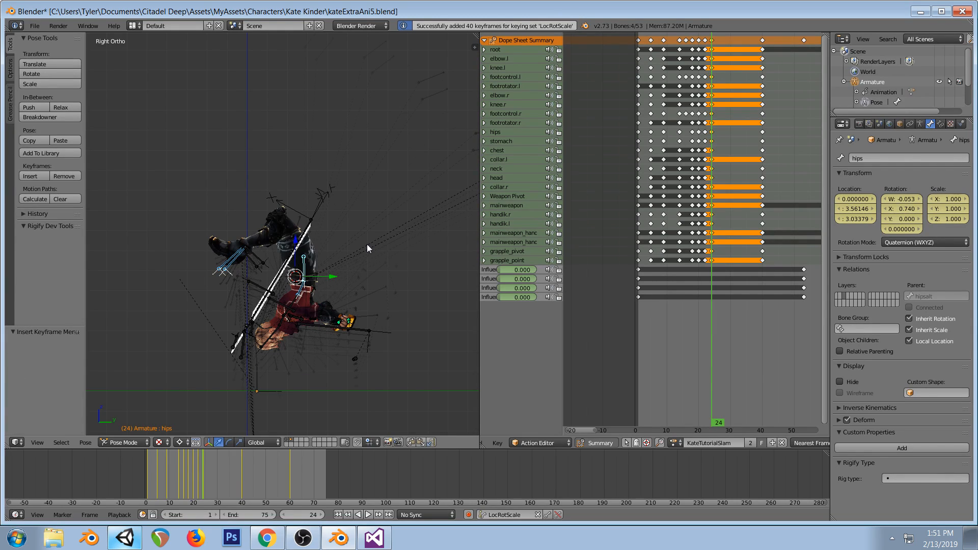
Duplicate the frame 24 keyframes to frame 26, and keyframe the selected bones there with a further 30-degree rotation
key("shift+d")
left_click(719, 41)
key("Right")
key("Right")
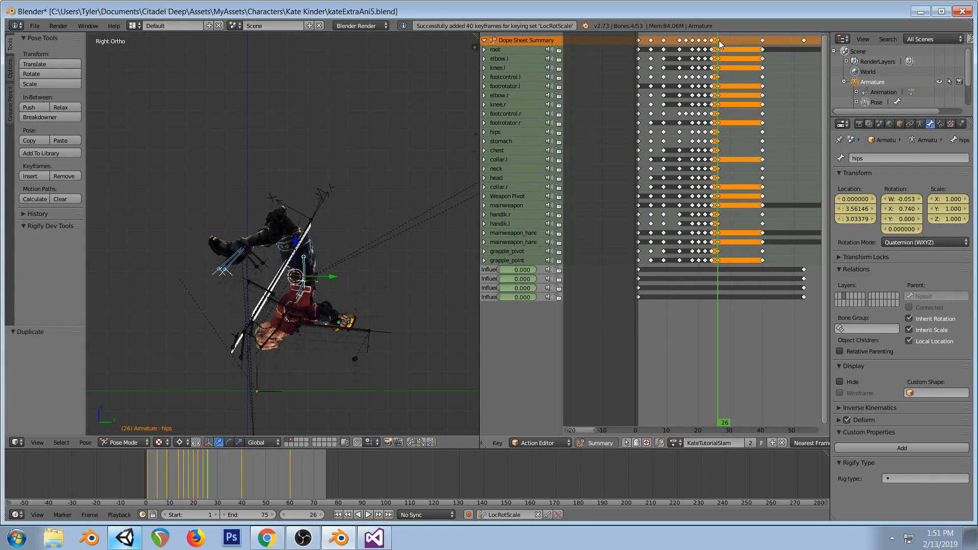
type("r30")
key("Return")
key("i")
left_click_drag(699, 118, 718, 124)
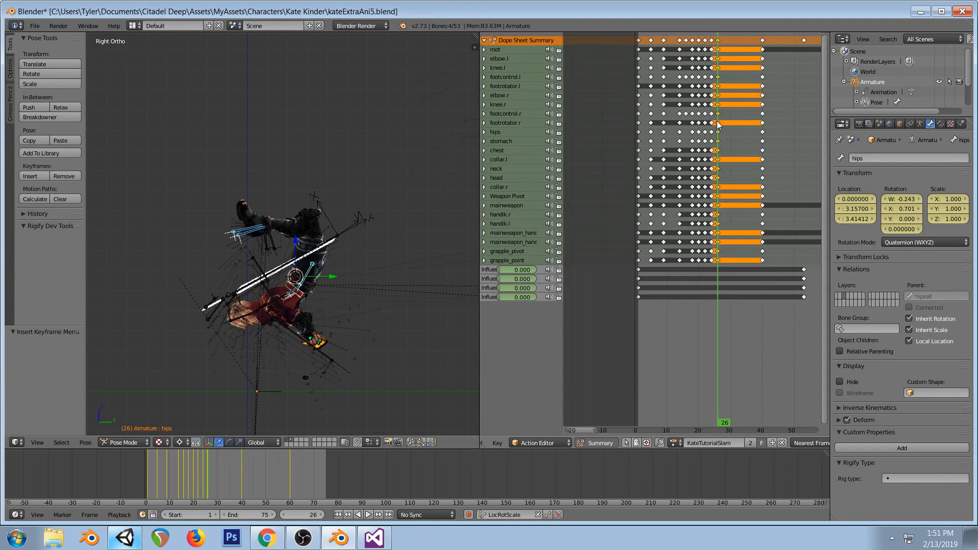
Delete all bones' keyframes at frames 22, 24 and 26 and return to frame 20
right_click(704, 39)
key("x")
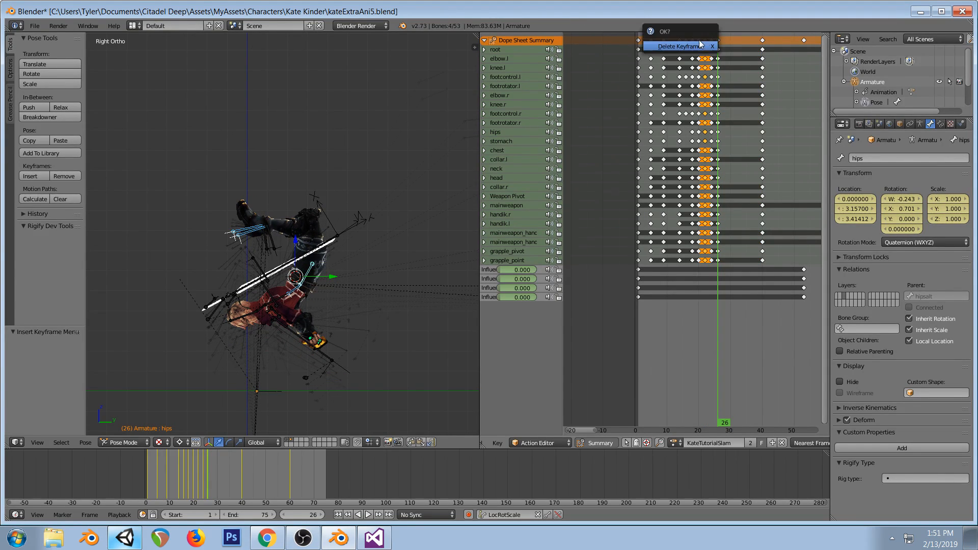
left_click(698, 42)
right_click(710, 41)
key("x")
left_click(706, 43)
right_click(719, 42)
key("x")
left_click(708, 45)
left_click(698, 46)
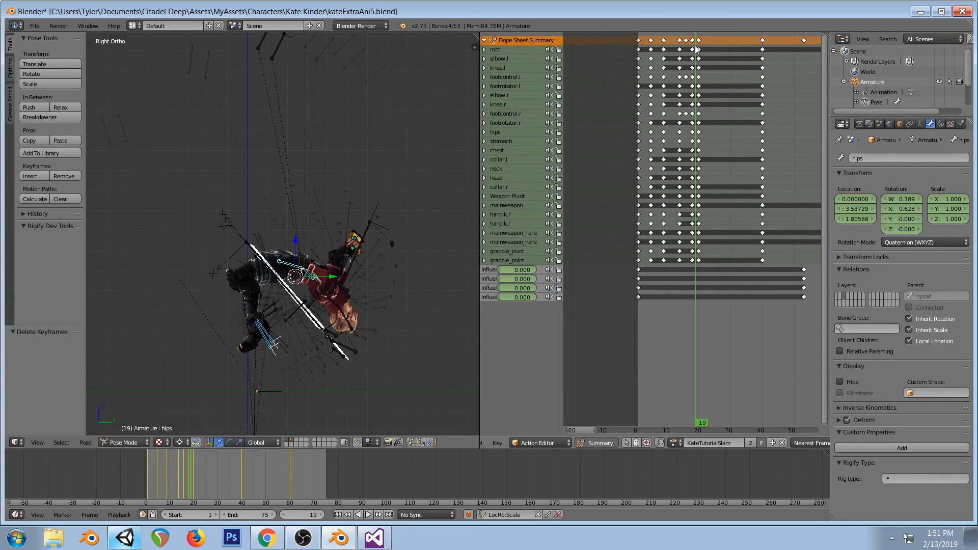
left_click_drag(698, 47, 699, 50)
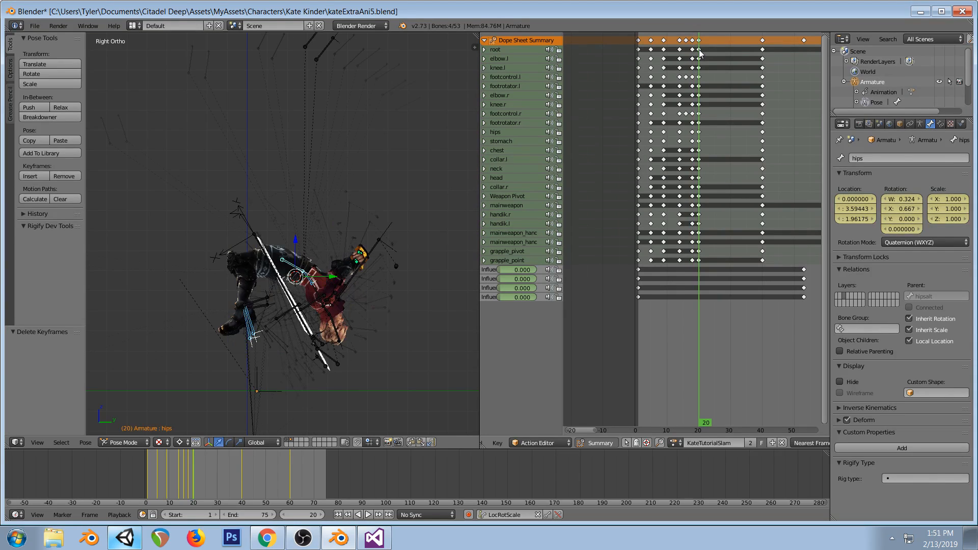
Step back through the undo history to the unrotated duplicate of the frame 20 keyframes at frame 22
key("ctrl+z")
key("ctrl+z")
key("ctrl+z")
key("ctrl+z")
key("ctrl+z")
key("ctrl+z")
key("ctrl+z")
key("ctrl+z")
key("ctrl+z")
key("ctrl+z")
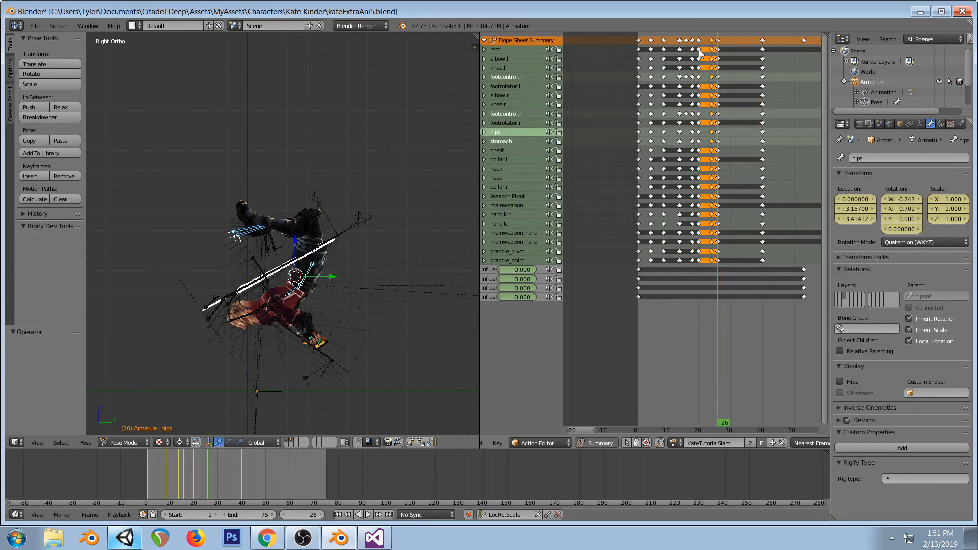
key("ctrl+z")
key("ctrl+z")
key("ctrl+z")
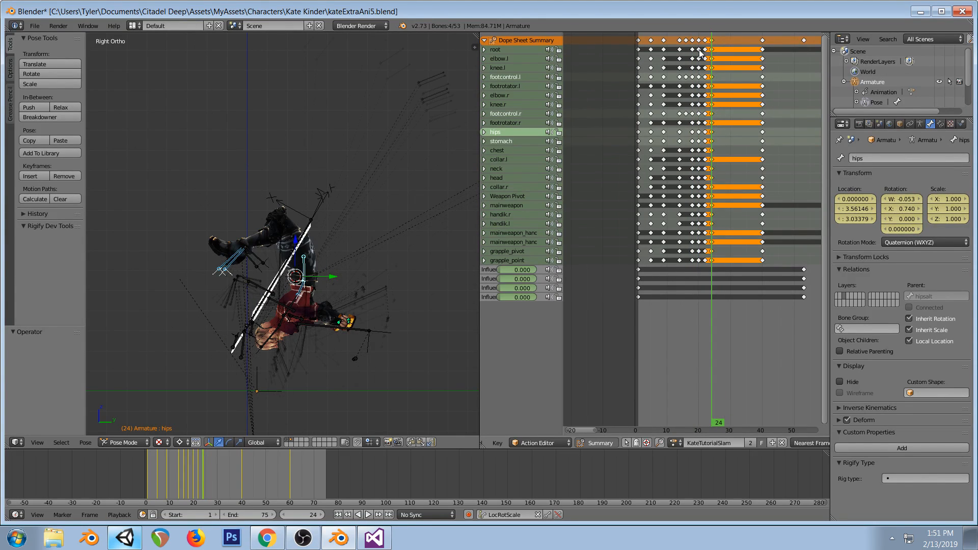
key("ctrl+z")
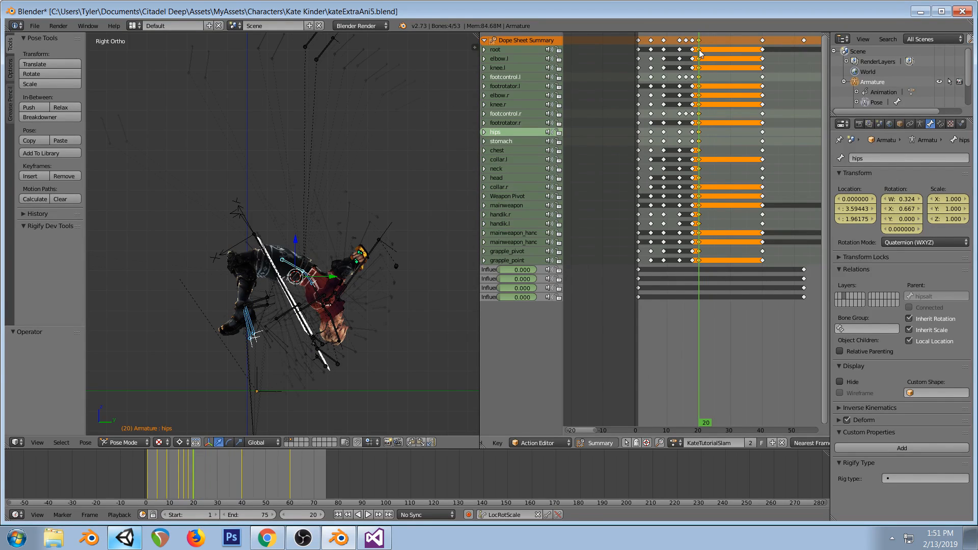
key("ctrl+shift+z")
key("ctrl+shift+z")
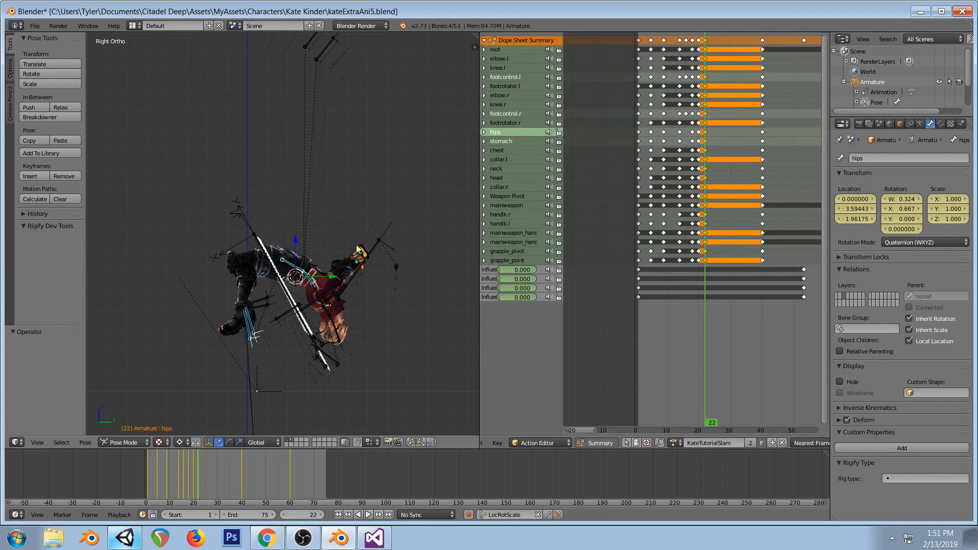
Rotate the selected bones 60 degrees around the 3D cursor and keyframe them at frame 22
key("r")
type("6")
key("Return")
key("i")
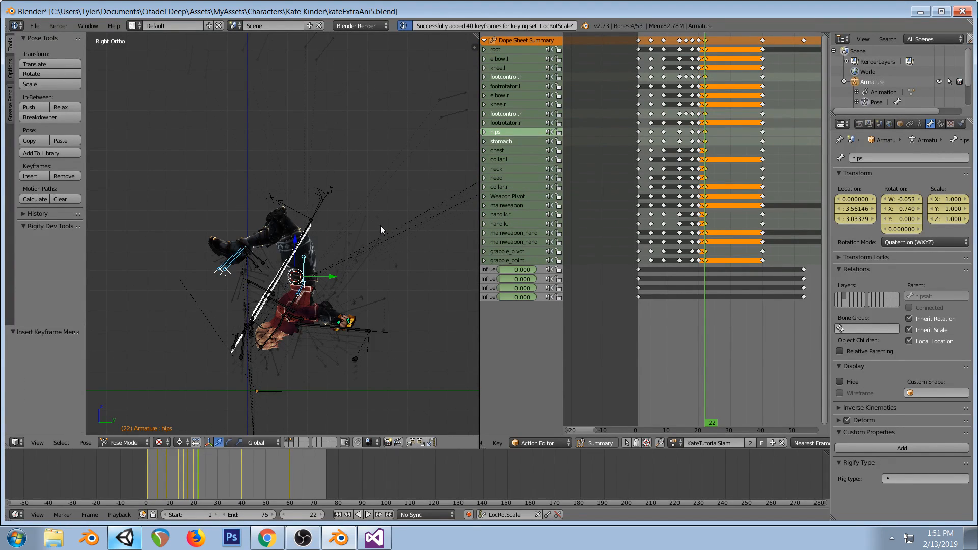
Duplicate the frame 22 keyframes to frame 24, rotate the selected bones 60 degrees there and keyframe them
right_click(705, 41)
key("g")
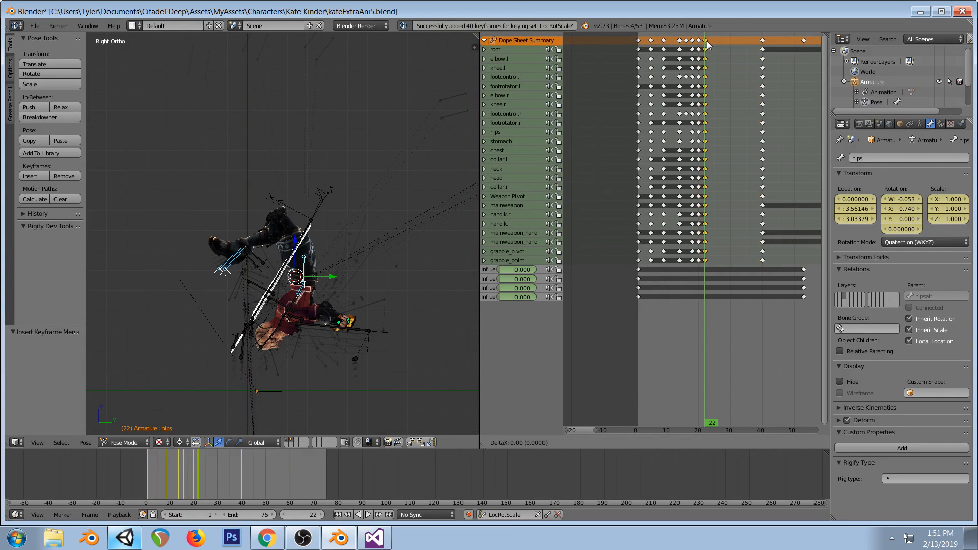
left_click(713, 46)
key("Up")
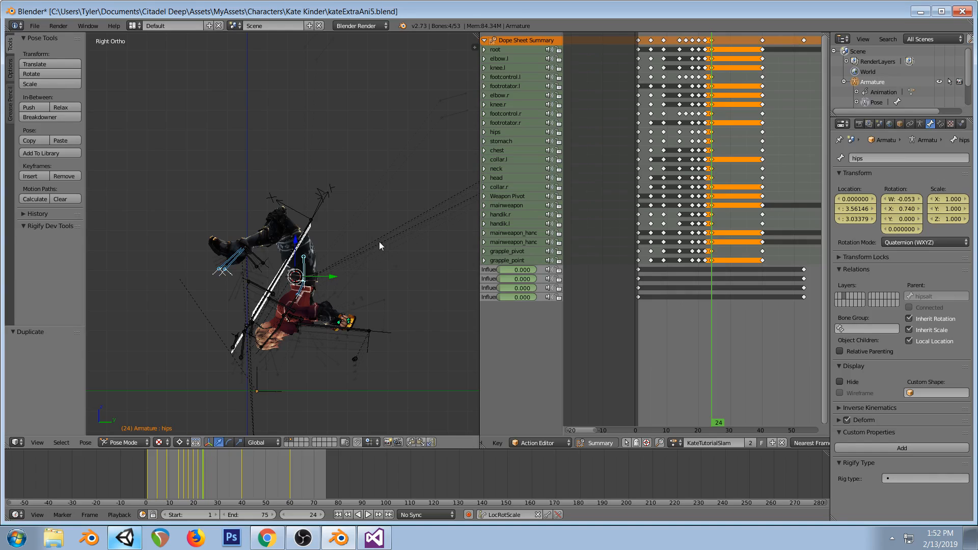
type("r60")
key("Return")
key("i")
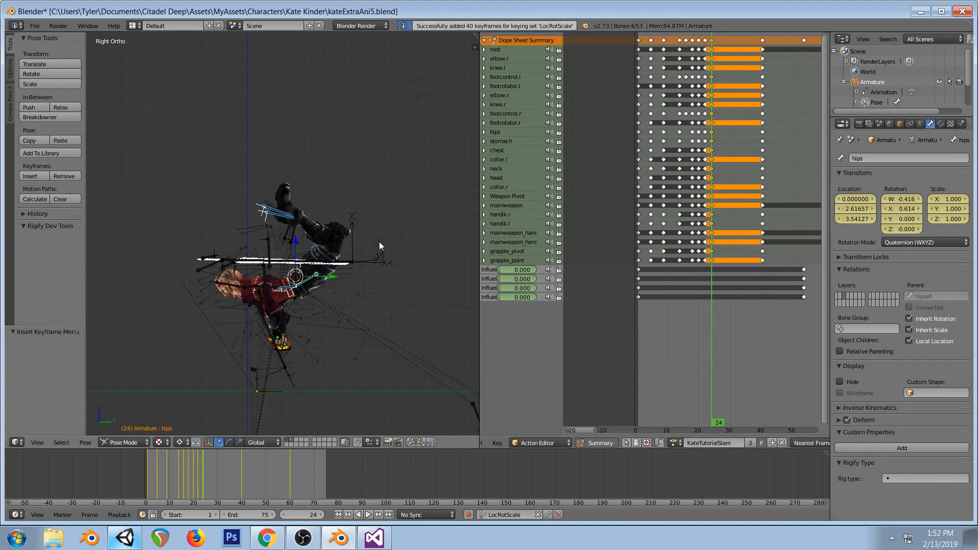
Duplicate the frame 24 keyframes to frame 26 and keyframe the selected bones there with a further 60-degree rotation
key("shift+d")
left_click(719, 41)
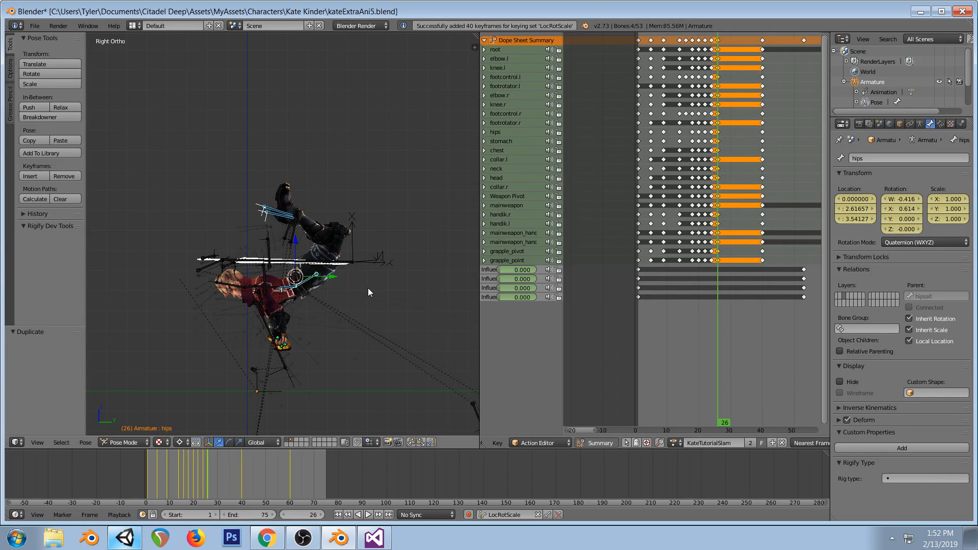
type("r60")
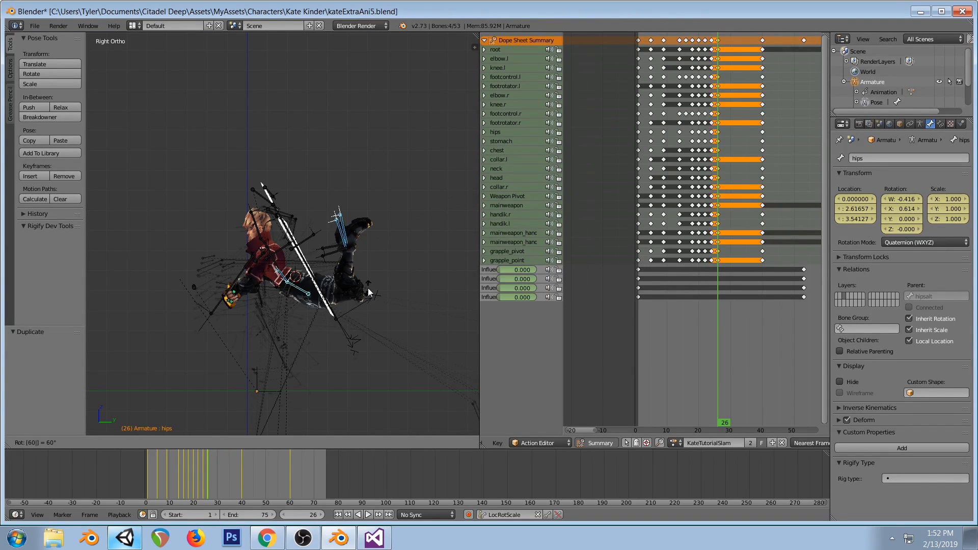
key("Return")
key("i")
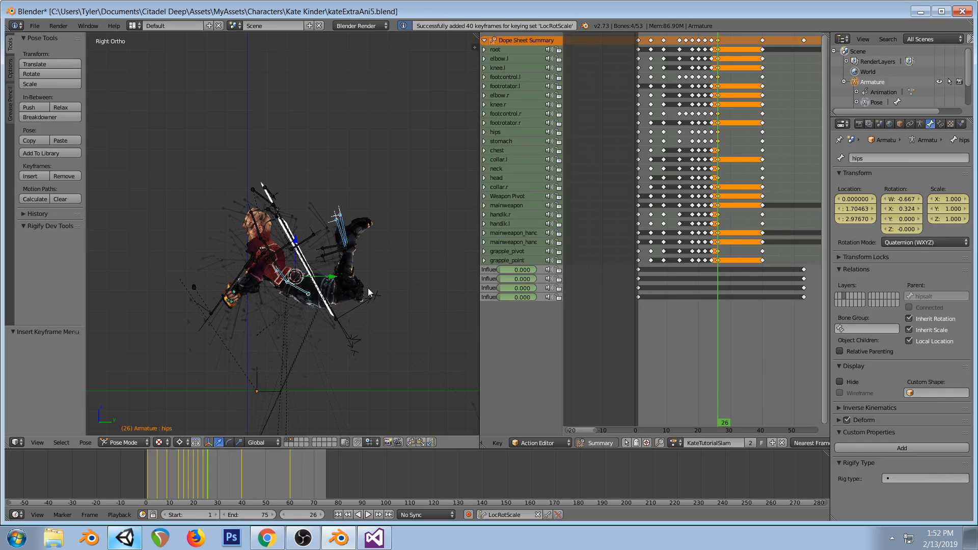
left_click_drag(693, 165, 718, 170)
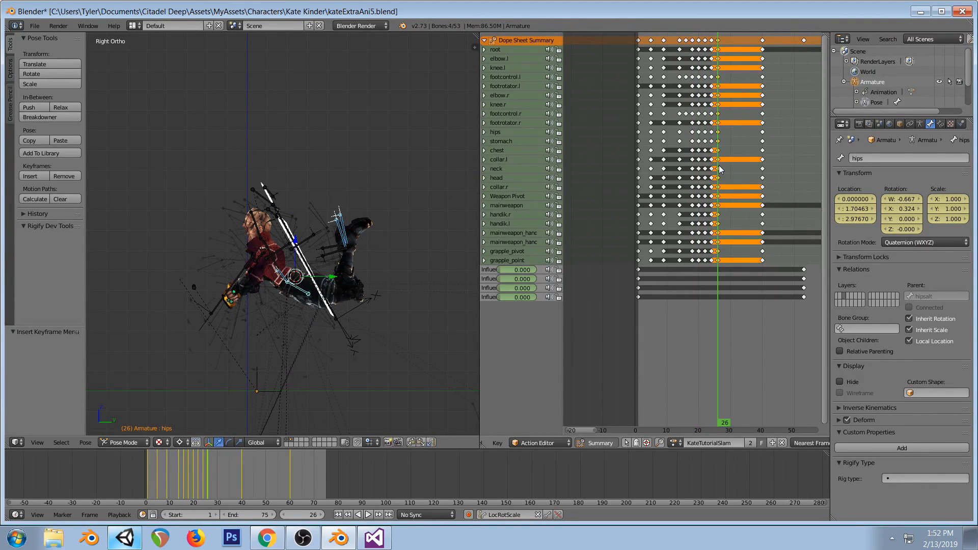
Check the Twitch live dashboard in Chrome and return to Blender
left_click(276, 539)
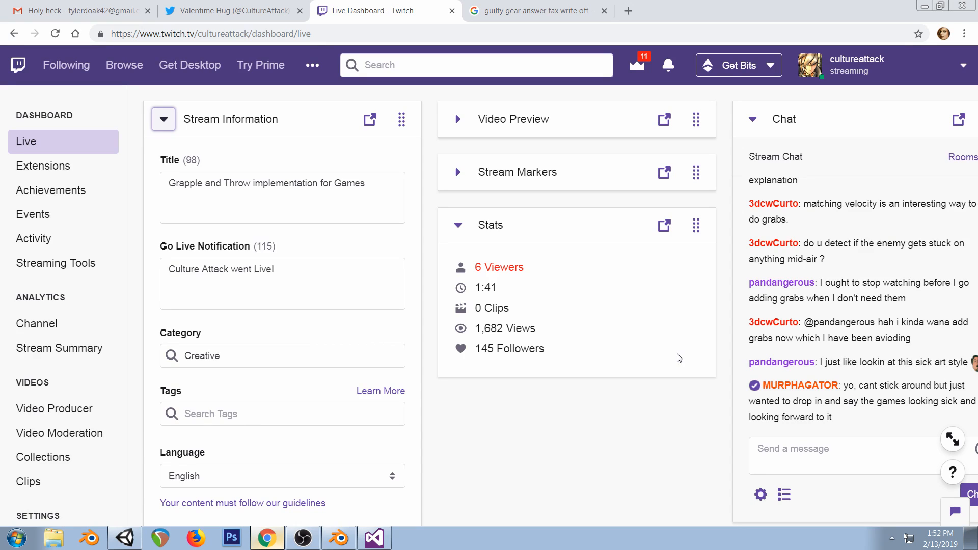
left_click(374, 537)
left_click(376, 538)
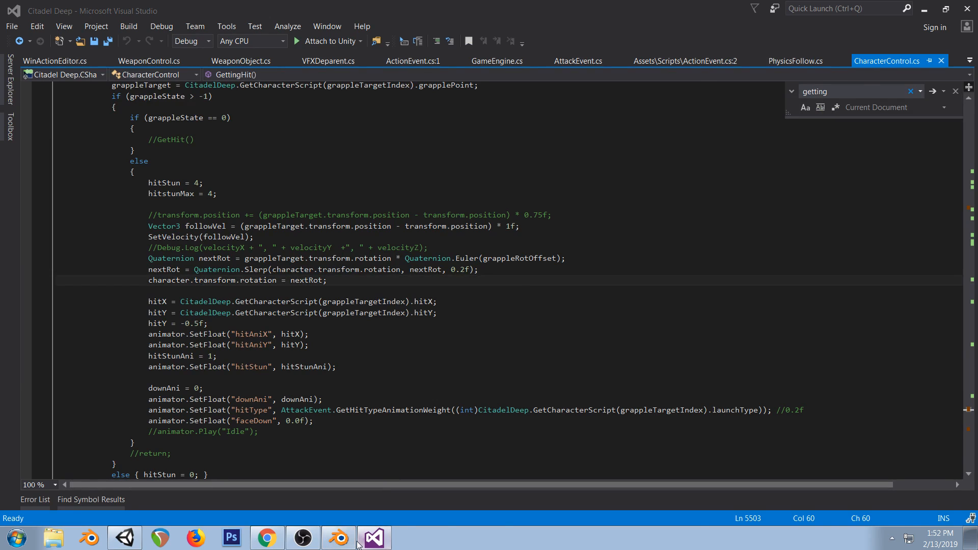
left_click(345, 539)
Duplicate the frame 26 keyframes to frame 28, and rotate the selected bones 60 degrees and keyframe them at frame 28
left_click_drag(634, 215, 718, 208)
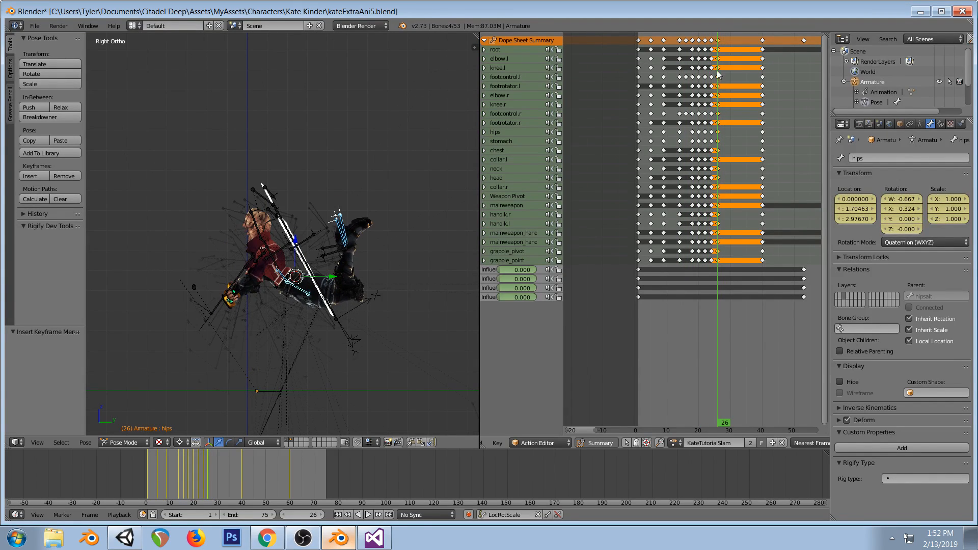
key("shift+d")
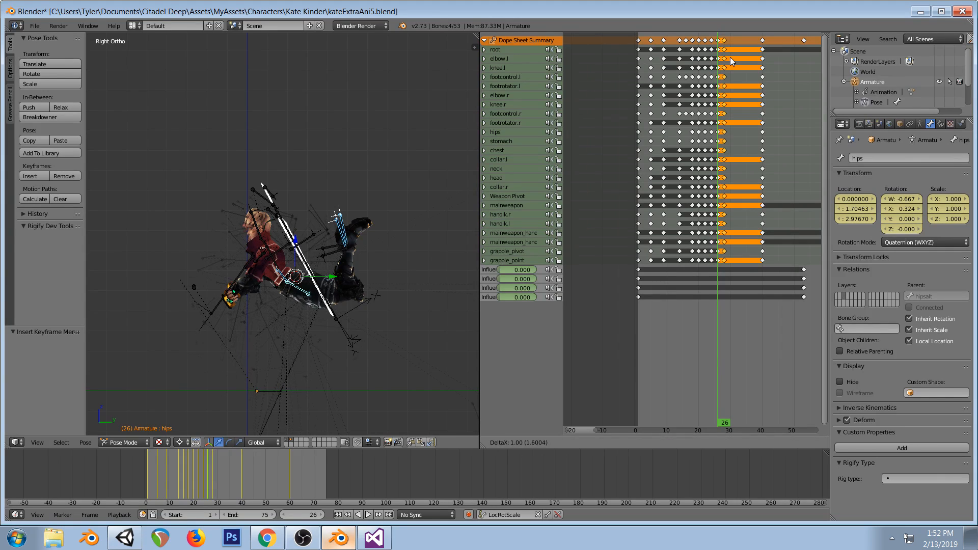
left_click(730, 57)
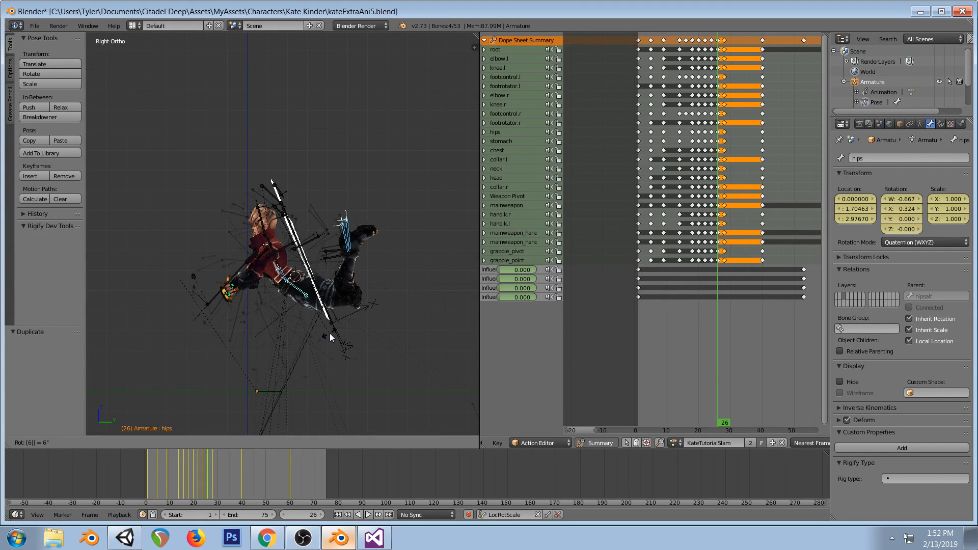
key("i")
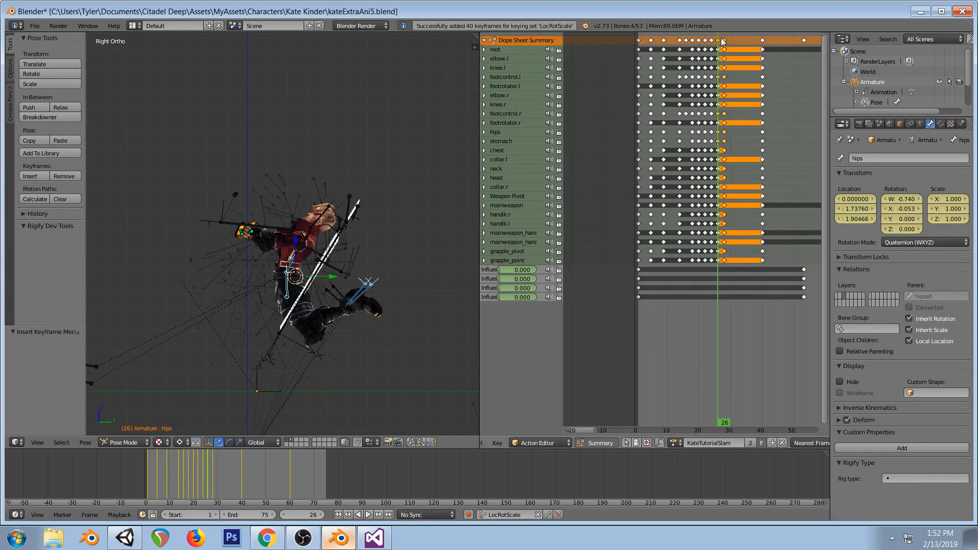
key("ctrl+z")
left_click_drag(720, 40, 726, 42)
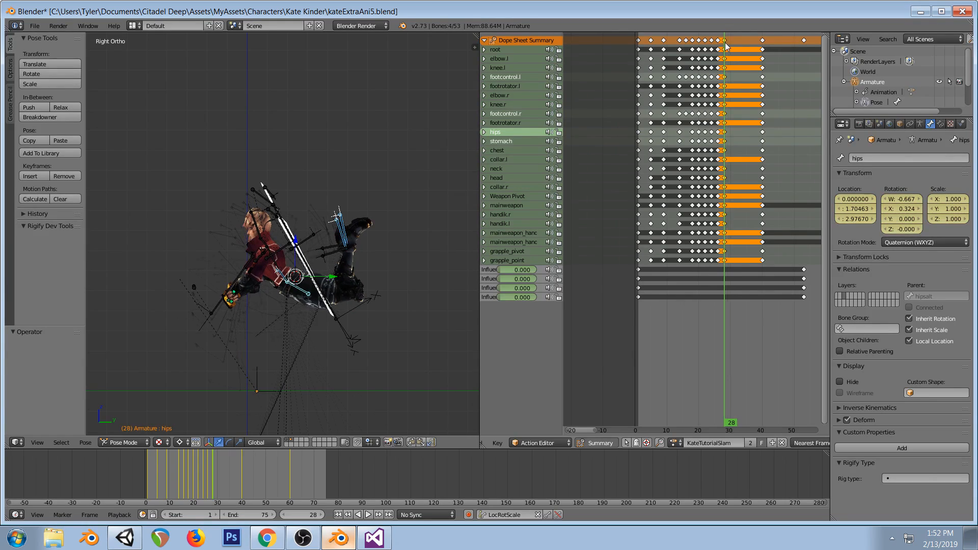
key("r")
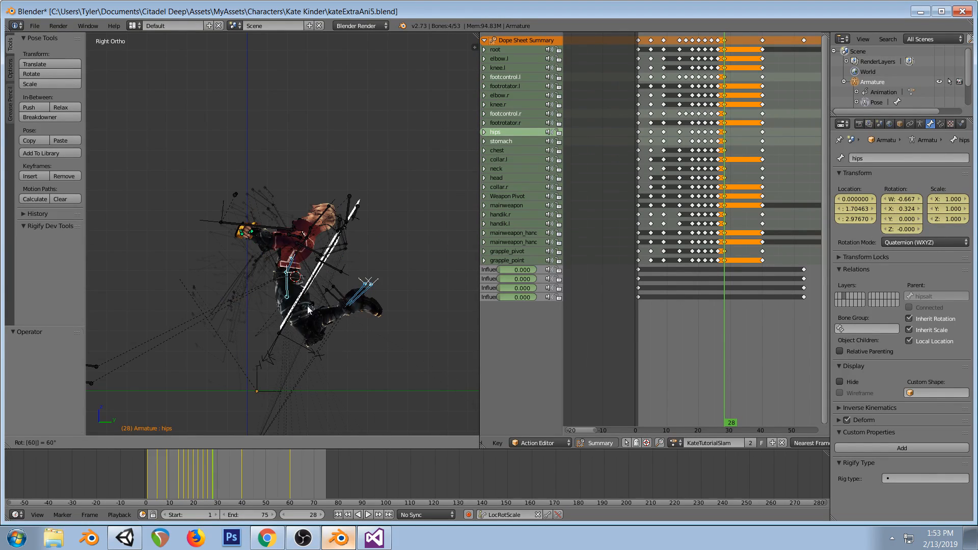
left_click(275, 304)
key("i")
Duplicate the frame 28 keyframes to frame 30, rotate the selected bones 60 degrees and keyframe them there
right_click(725, 41)
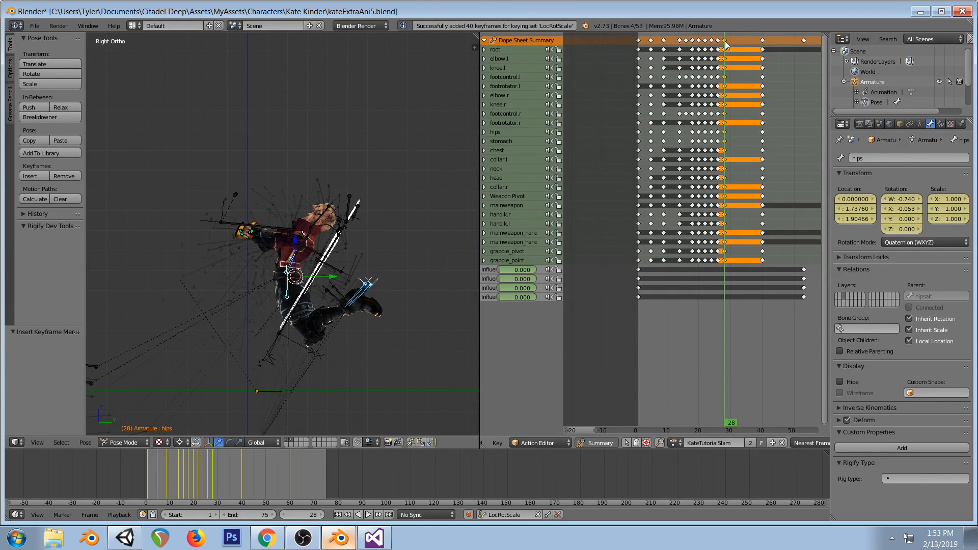
key("g")
left_click(731, 42)
left_click(731, 41)
key("r")
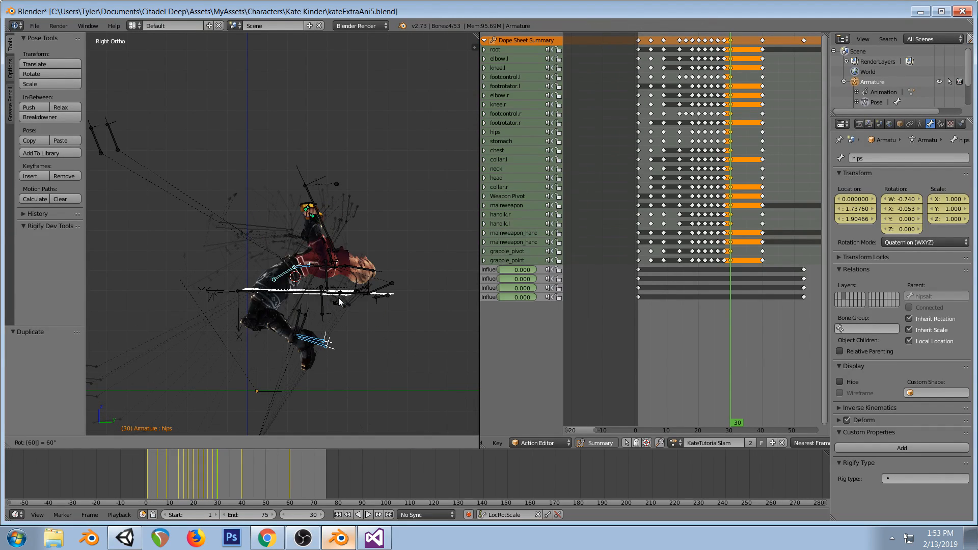
left_click(338, 297)
key("i")
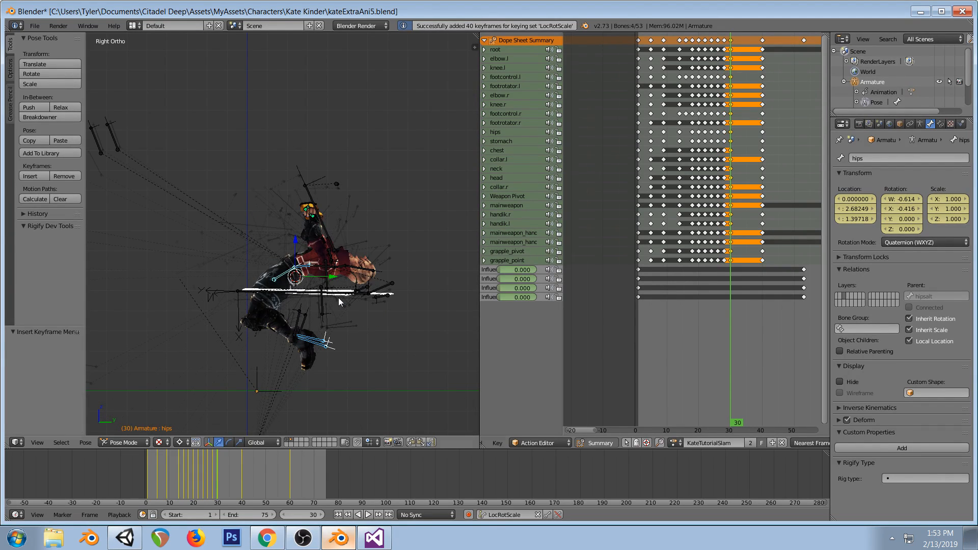
Duplicate the frame 30 keyframes to frame 32 and keyframe the selected bones there with another 60-degree rotation
left_click(699, 150)
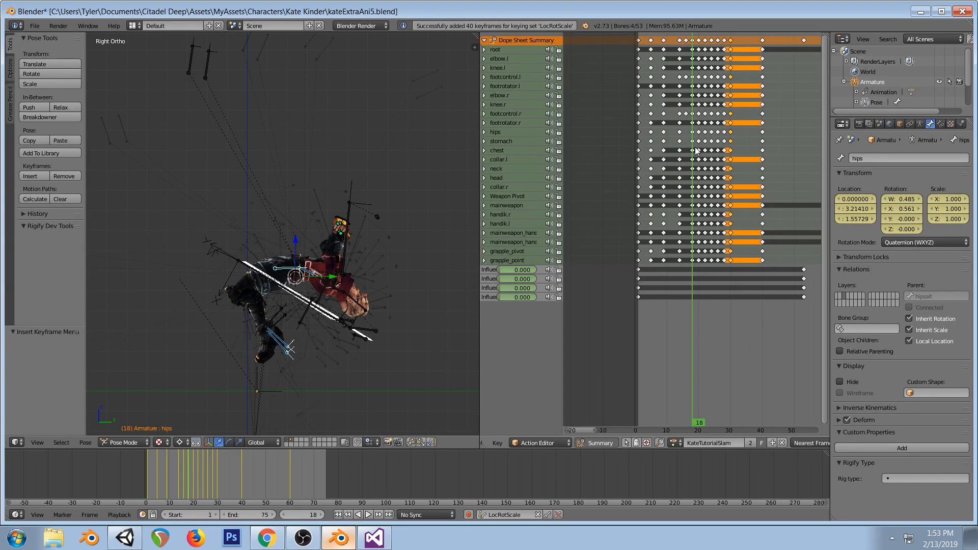
left_click(732, 140)
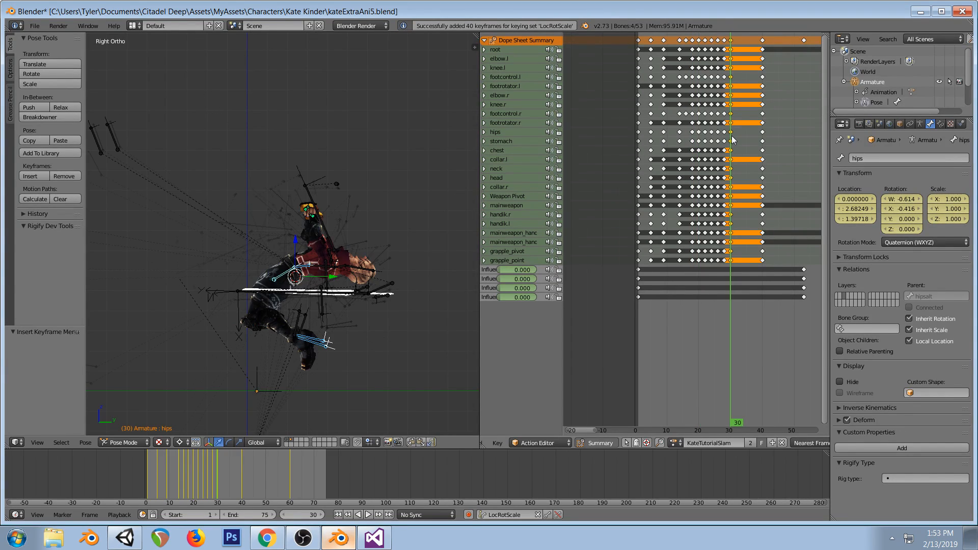
key("shift+d")
left_click(736, 41)
left_click(736, 42)
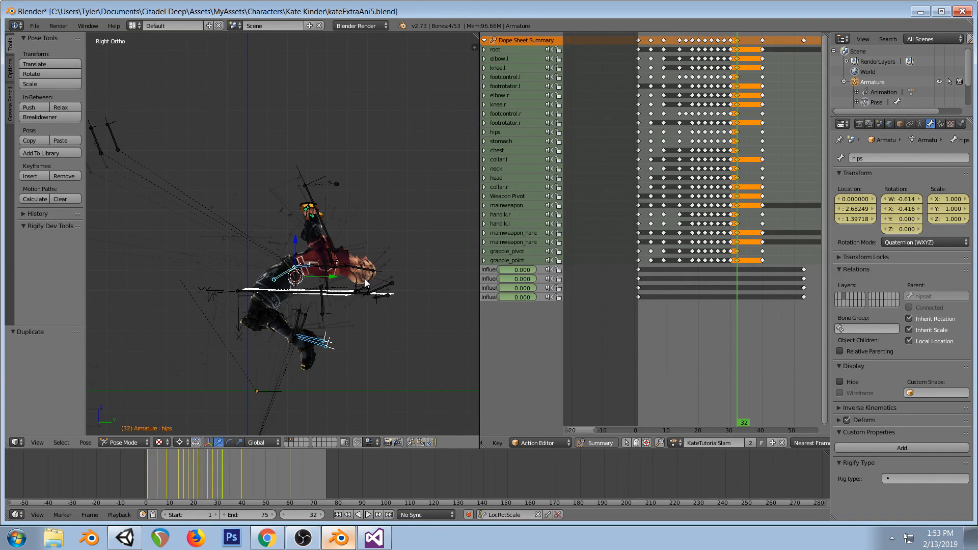
type("r60")
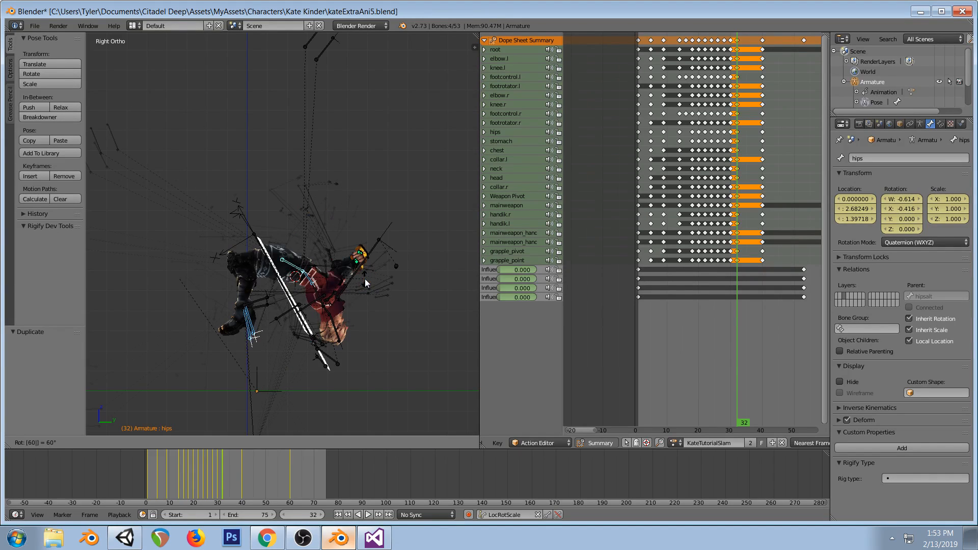
key("Return")
key("i")
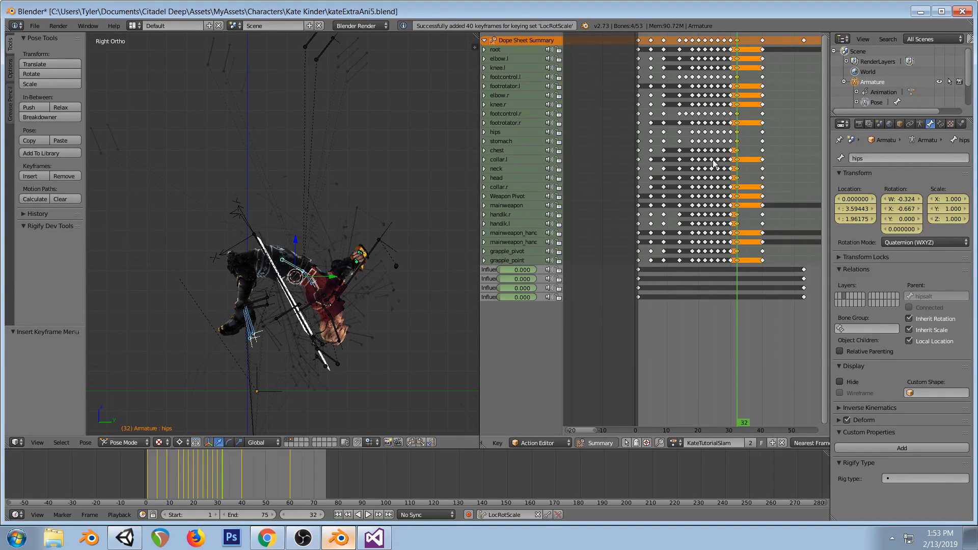
Scrub through the flip between frames 18 and 32 to examine the spinning motion
left_click(699, 176)
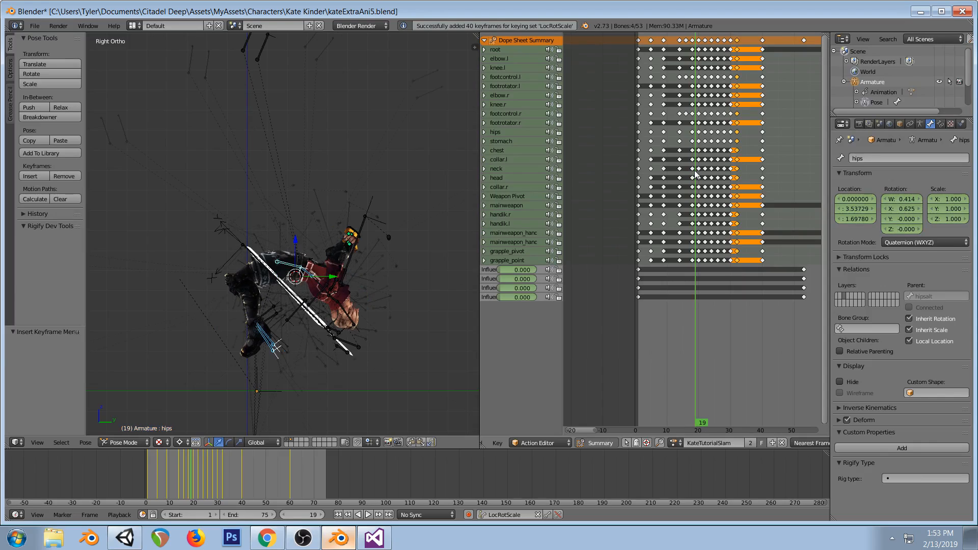
left_click_drag(699, 175, 738, 179)
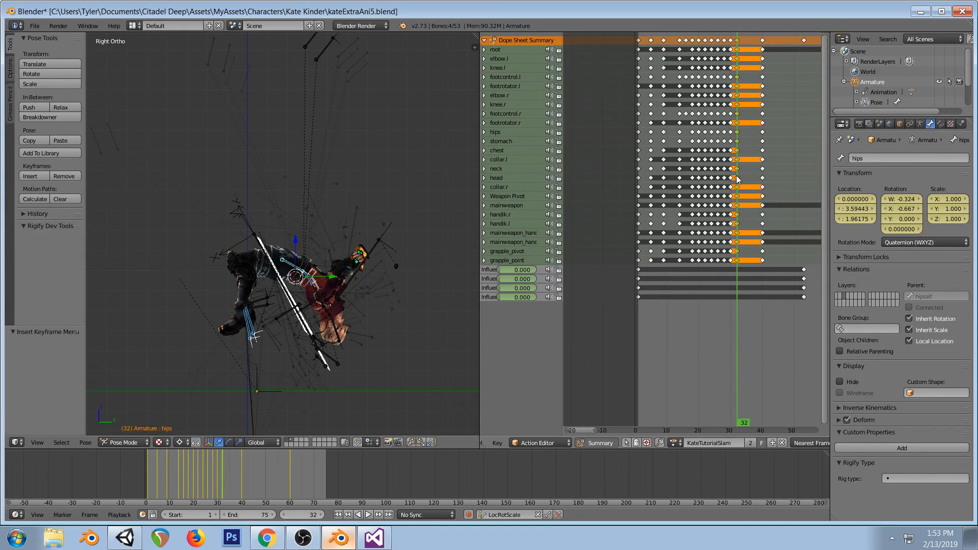
mouse_move(737, 178)
left_mouse_down()
mouse_move(708, 178)
mouse_move(727, 178)
left_mouse_up()
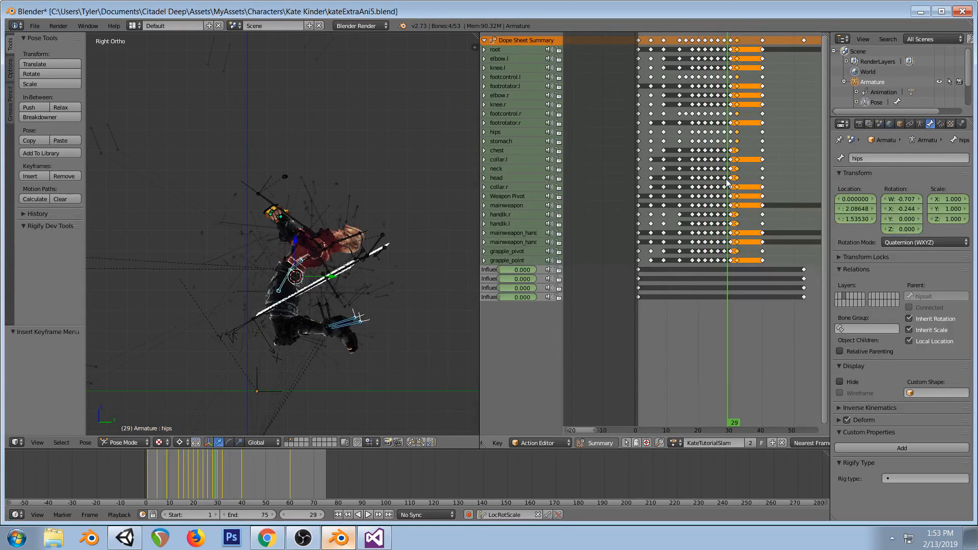
scroll(375, 258, "down", 3)
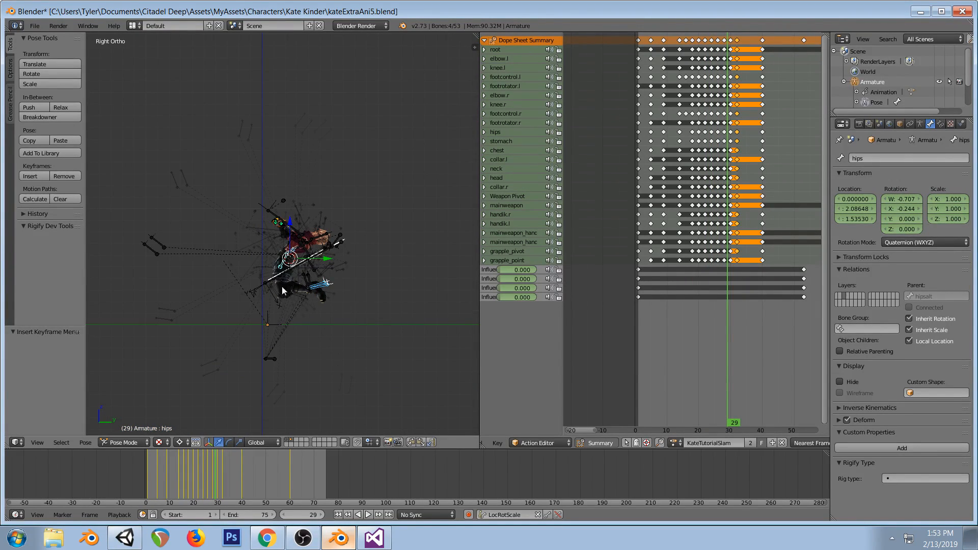
left_click(692, 166)
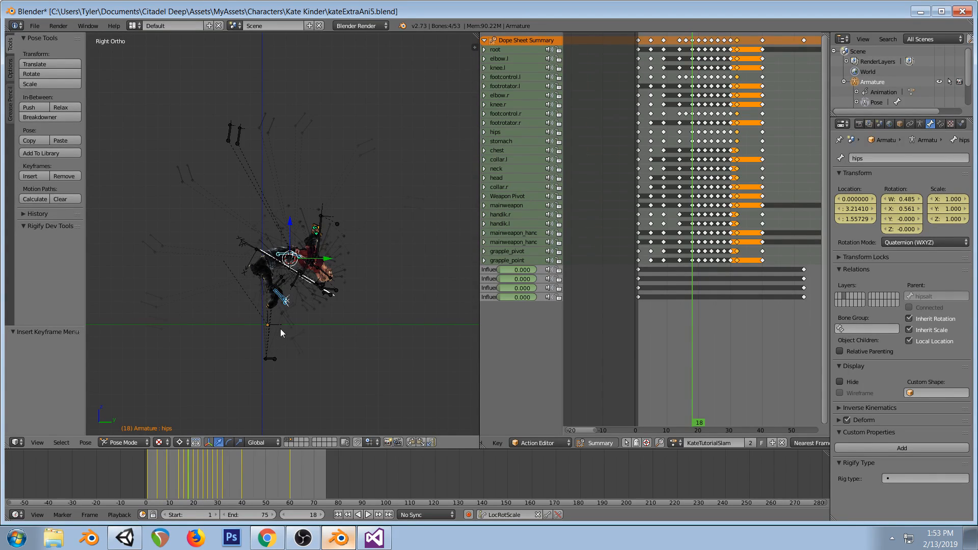
Try moving the selected bones down to the armature origin at frame 18 and rotating them around it, and undo the move
scroll(315, 294, "up", 3)
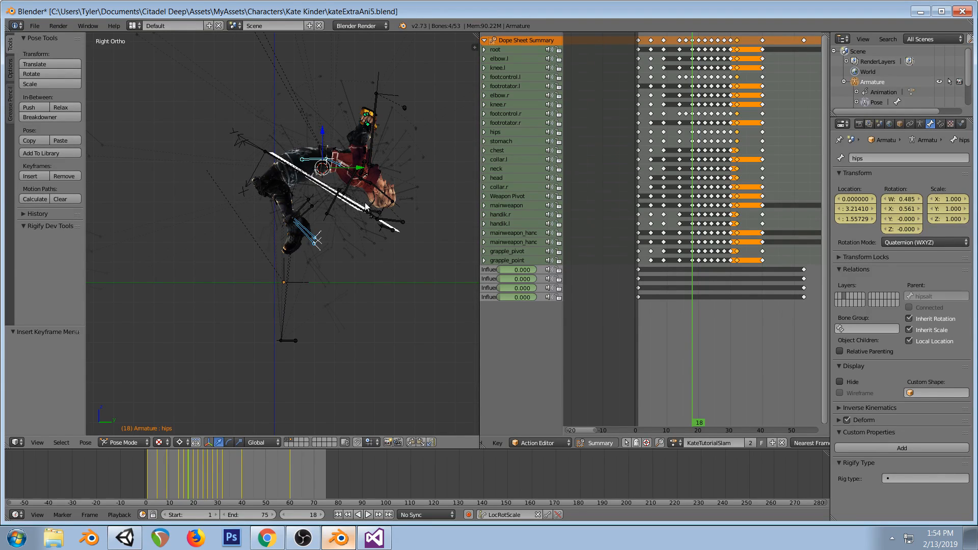
key("g")
left_click(295, 285)
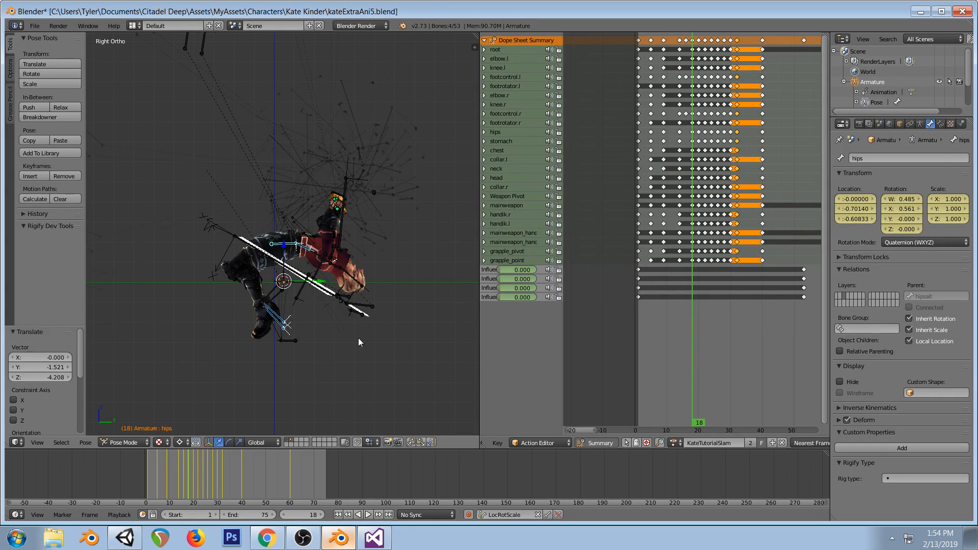
key("r")
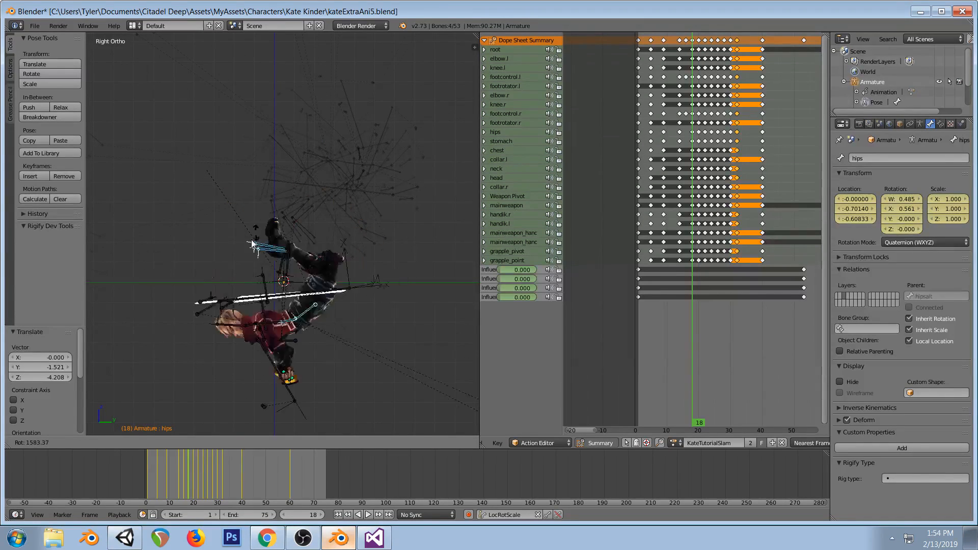
right_click(281, 219)
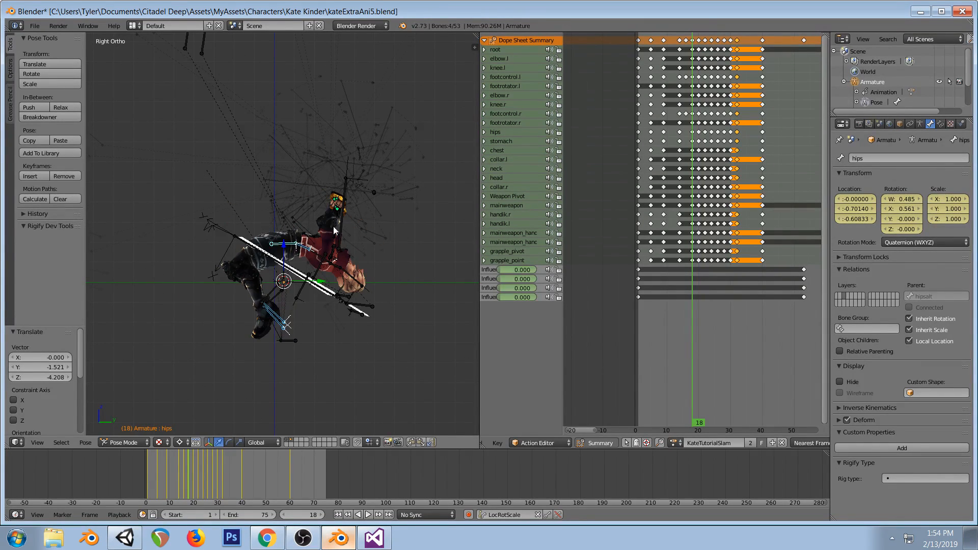
key("ctrl+z")
key("ctrl+z")
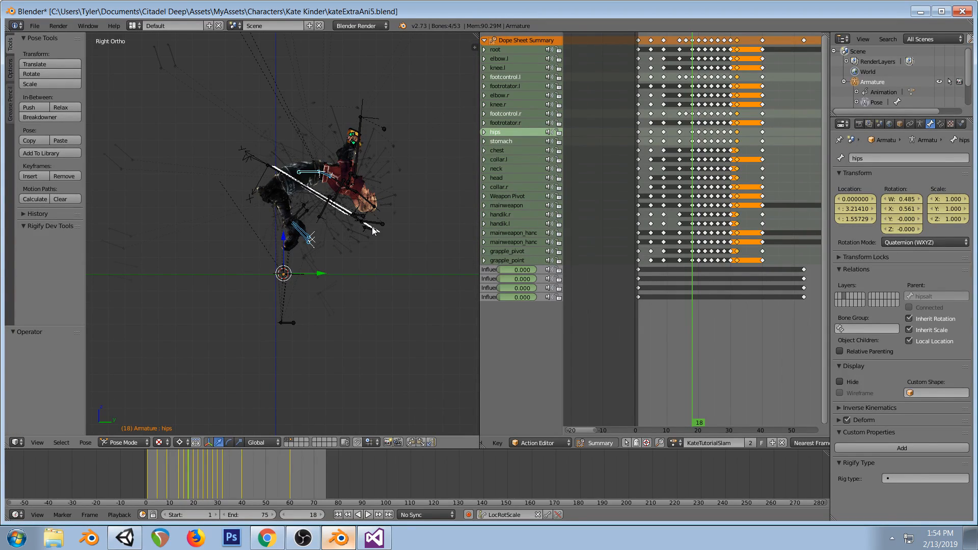
Scrub from frame 18 to frame 32, duplicate the frame 32 keyframes to frame 34 and go to that frame
left_click(703, 144)
left_click_drag(703, 144, 736, 145)
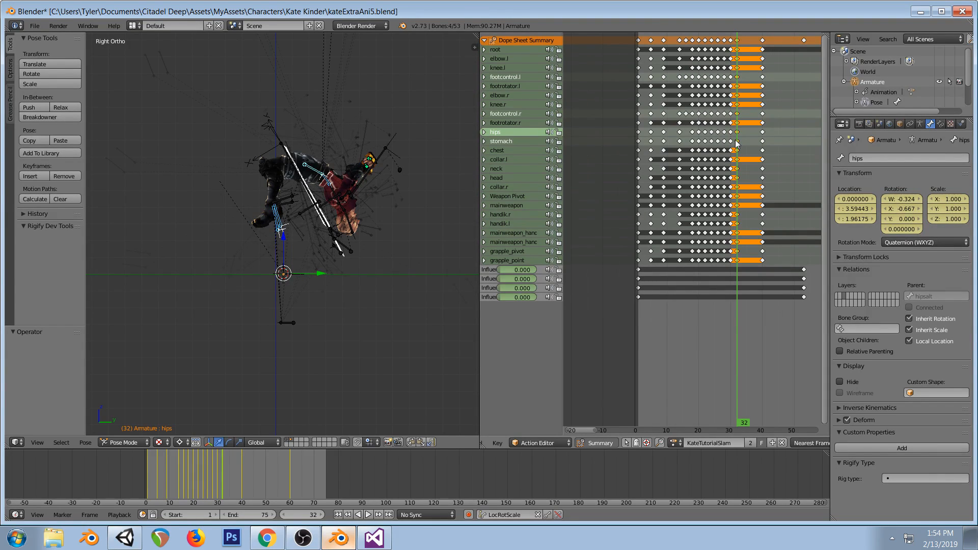
mouse_move(736, 144)
left_mouse_down()
mouse_move(677, 146)
mouse_move(740, 149)
left_mouse_up()
left_click(738, 40)
key("shift+d")
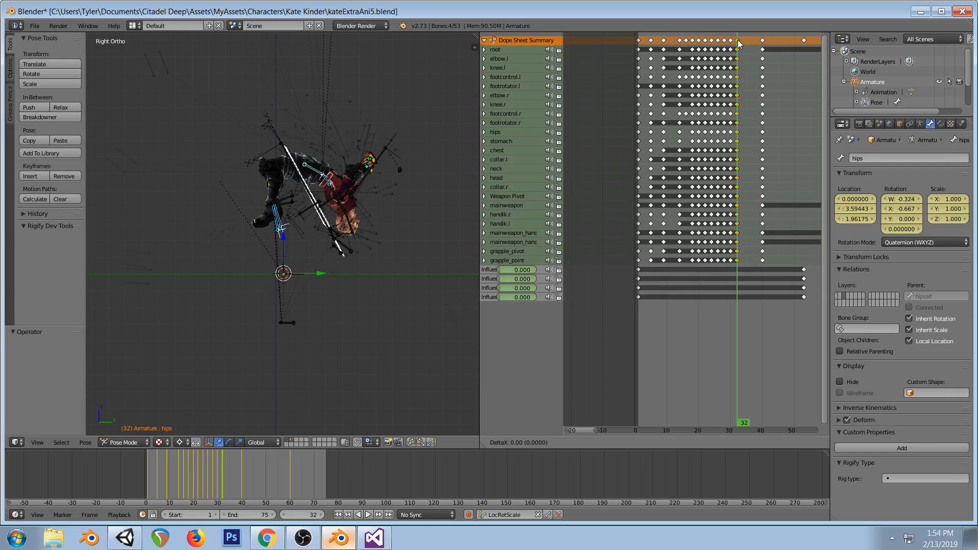
left_click(743, 44)
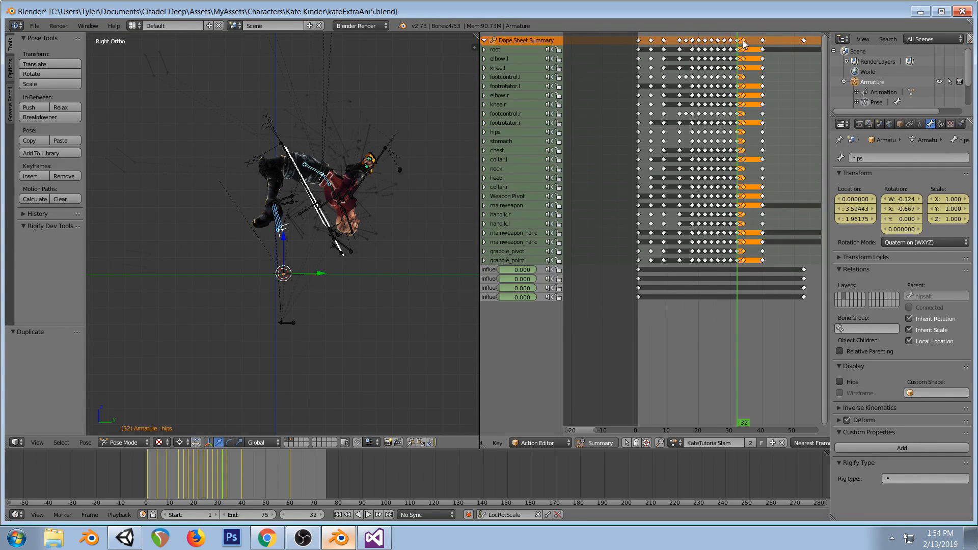
key("Up")
Duplicate the frame 40 keyframes onto frame 34 and compare the poses at frames 32 and 34
left_click(762, 39)
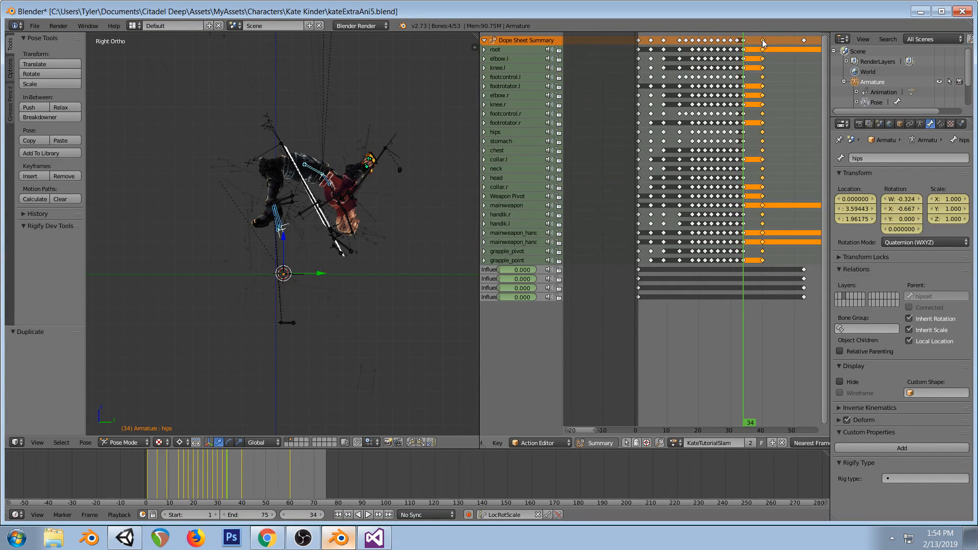
key("Up")
key("shift+d")
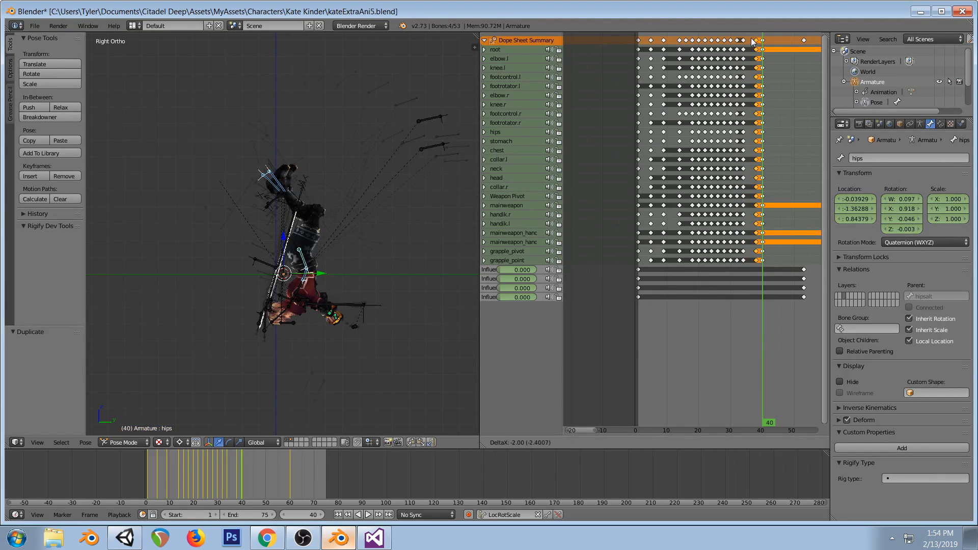
left_click(744, 39)
left_click_drag(738, 43, 738, 41)
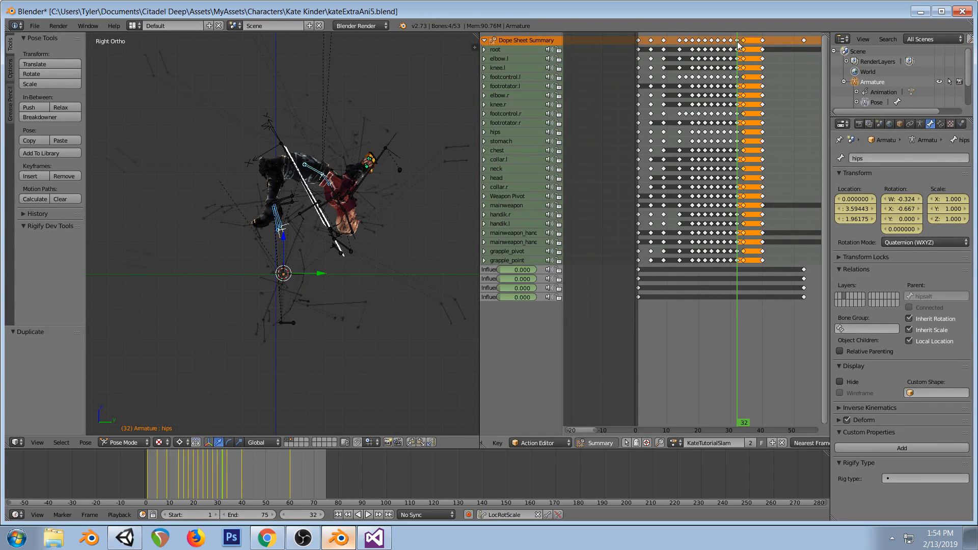
left_click(743, 45)
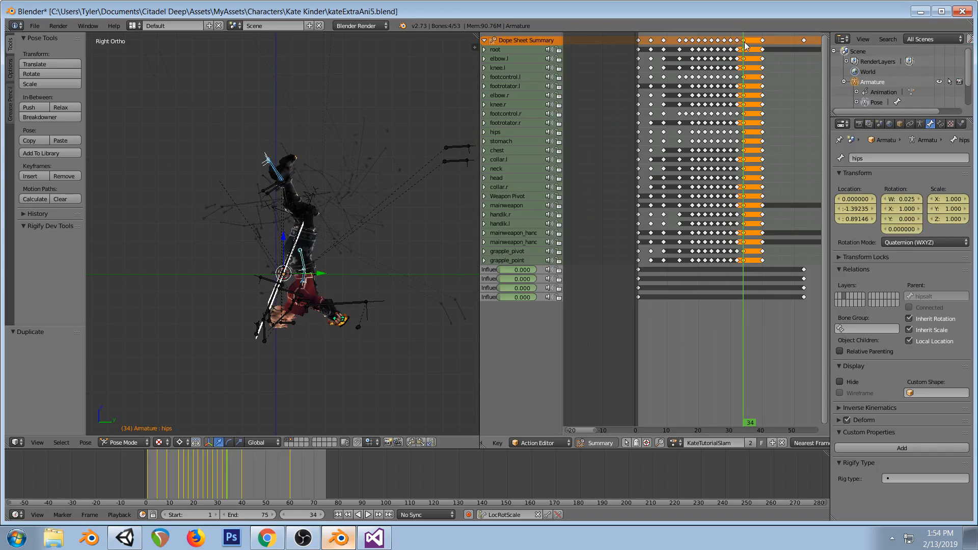
Select the hips bone, try moving the frame 34 keyframes to frame 37, and preview the transition from frame 32
right_click(310, 257)
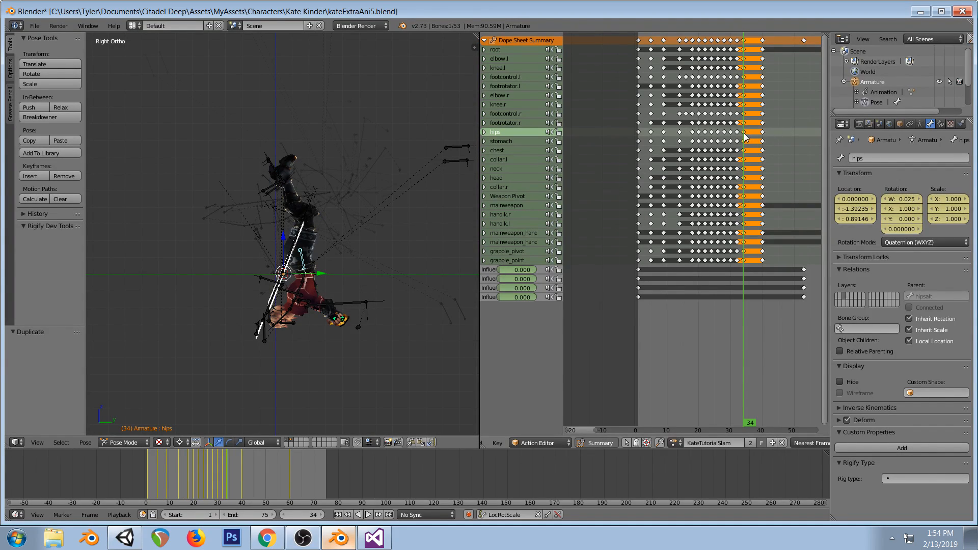
right_click(747, 43)
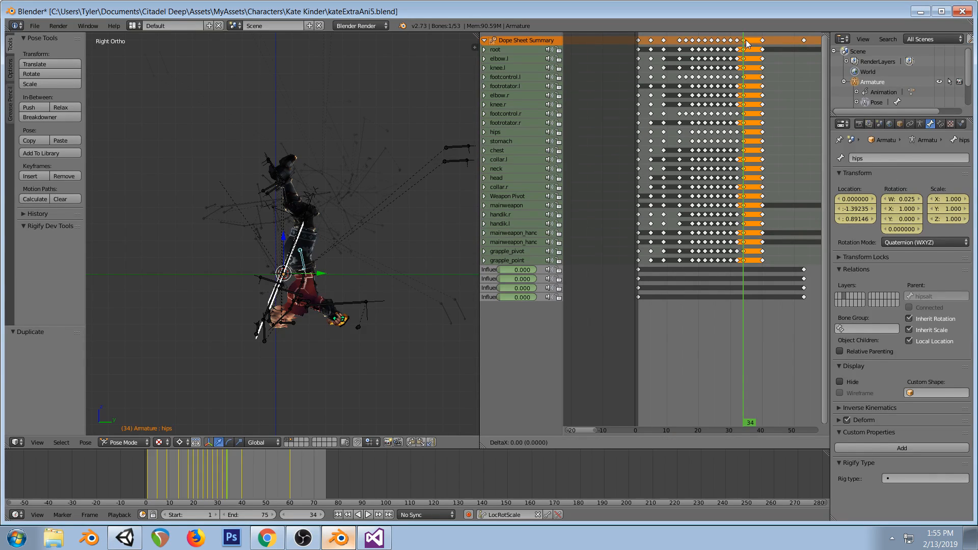
right_click_drag(747, 43, 755, 41)
left_click_drag(692, 60, 737, 63)
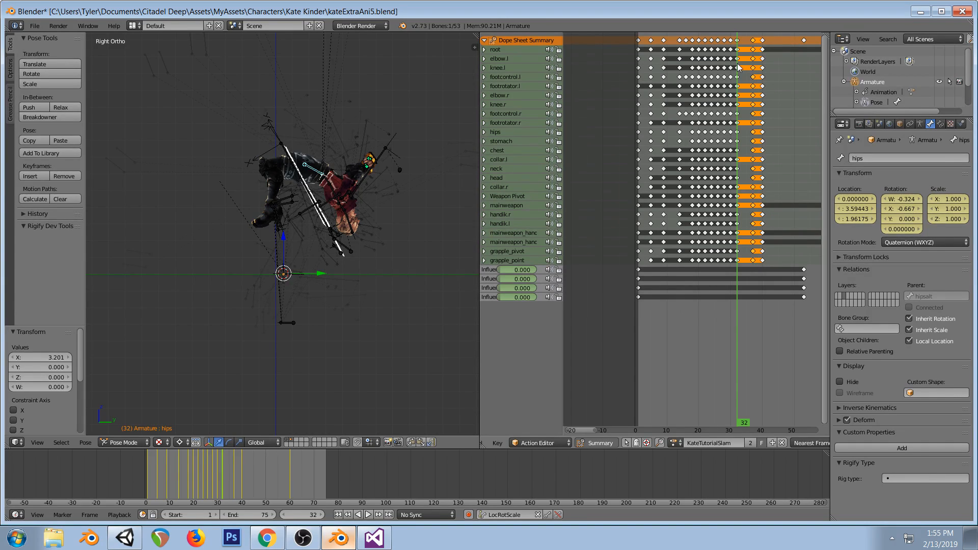
left_click(738, 115)
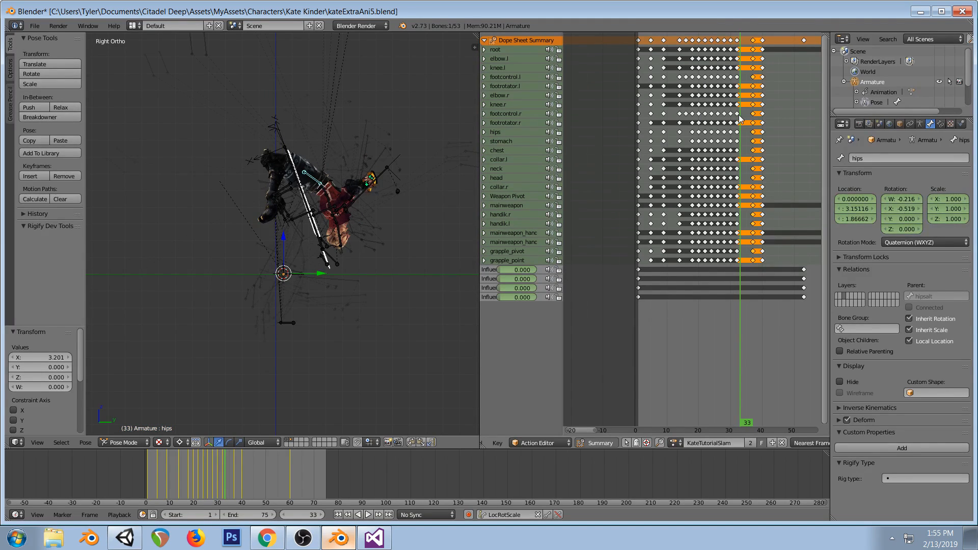
mouse_move(741, 115)
left_mouse_down()
mouse_move(799, 94)
mouse_move(754, 110)
left_mouse_up()
Check the motion between frames 32 and 37, and undo the keyframe move to restore the frame 34 keyframes
left_click(762, 40)
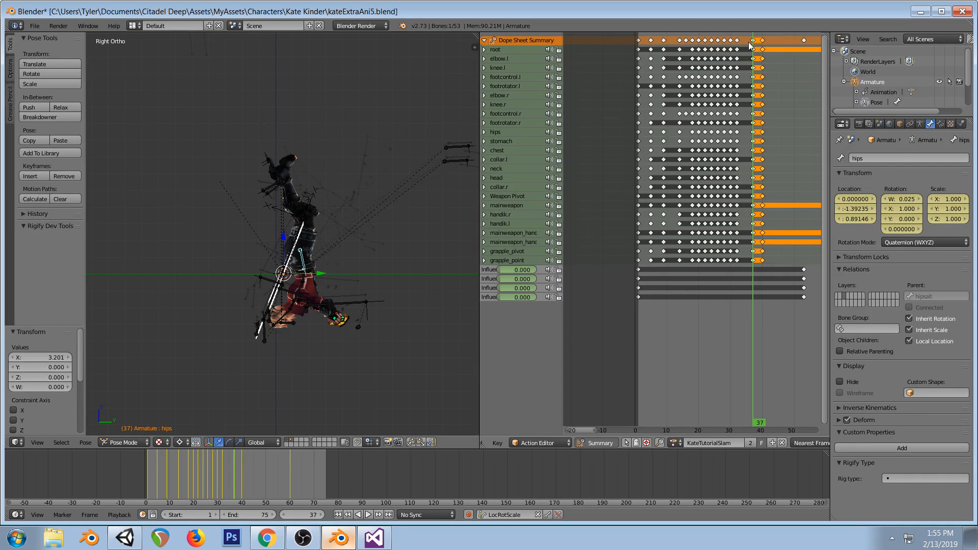
left_click(737, 37)
mouse_move(738, 38)
left_mouse_down()
mouse_move(753, 42)
mouse_move(741, 42)
left_mouse_up()
key("ctrl+z")
key("ctrl+z")
key("ctrl+z")
key("ctrl+z")
key("ctrl+z")
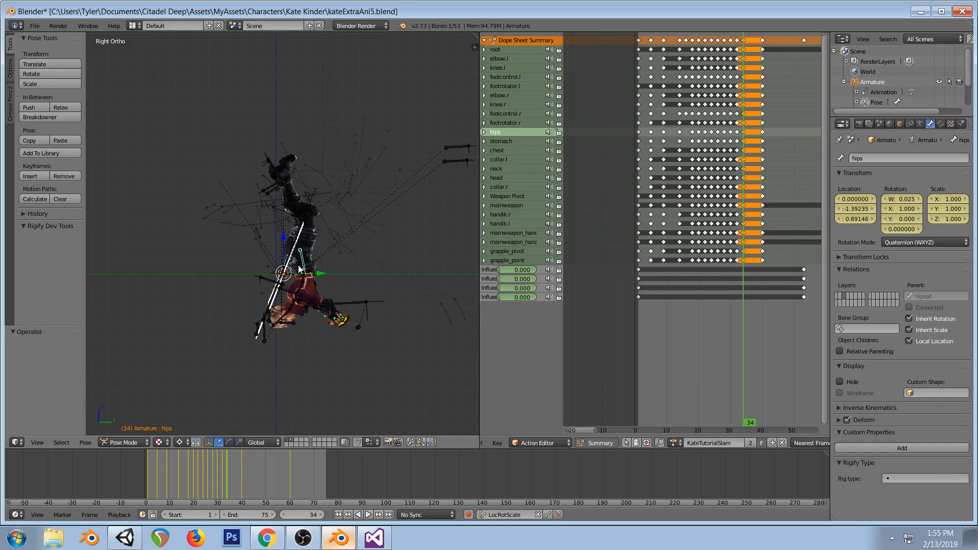
Try inverting the hips bone's quaternion rotation at frame 34 to W -0.025, X -1.000 and Y -0.000
left_click(908, 200)
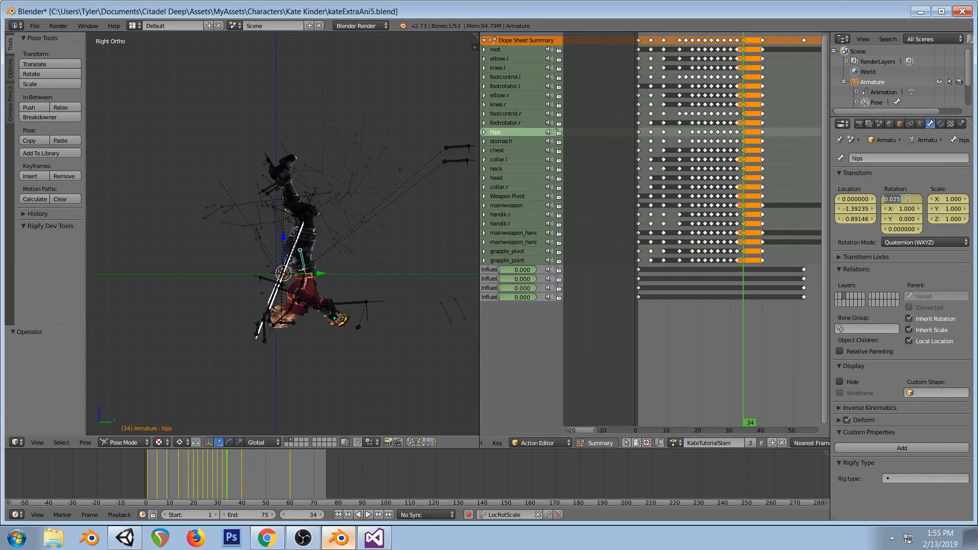
key("Left")
type("-")
key("Tab")
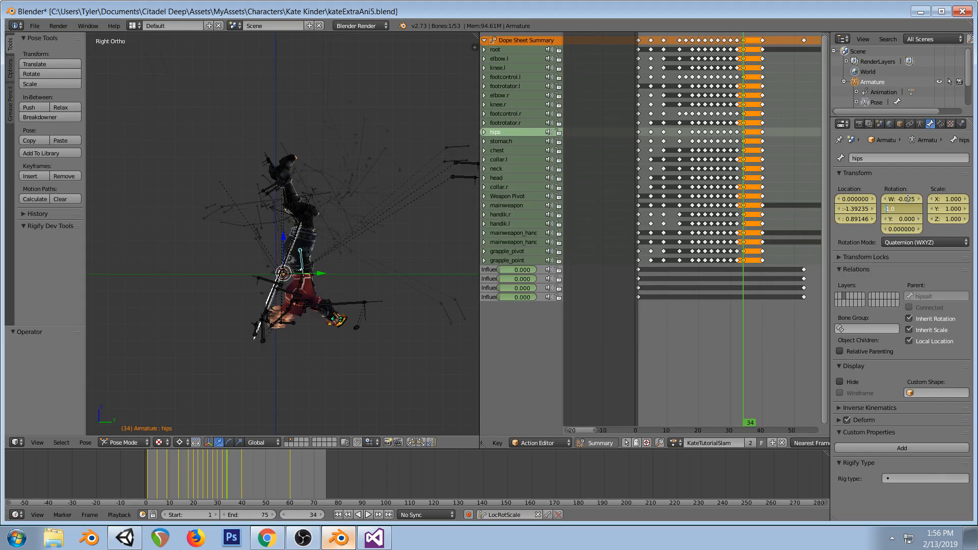
key("Left")
type("-")
key("Tab")
key("Tab")
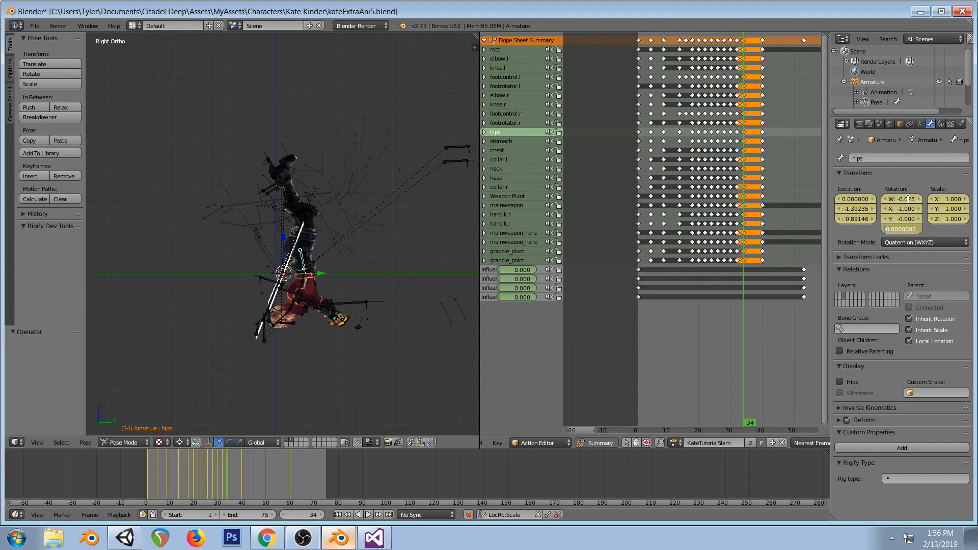
key("Tab")
left_click(905, 232)
left_click(905, 231)
left_click(901, 200)
left_click(902, 199)
key("Escape")
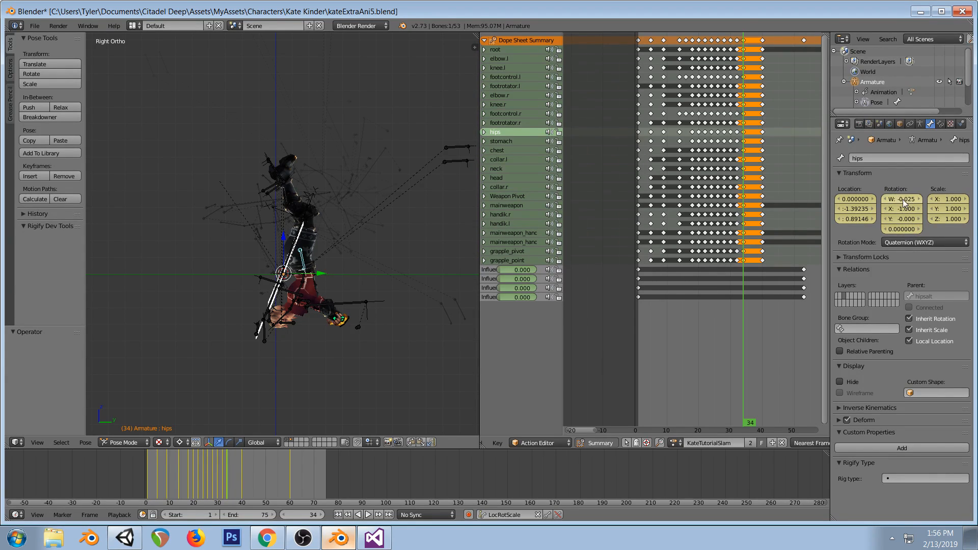
key("alt+f")
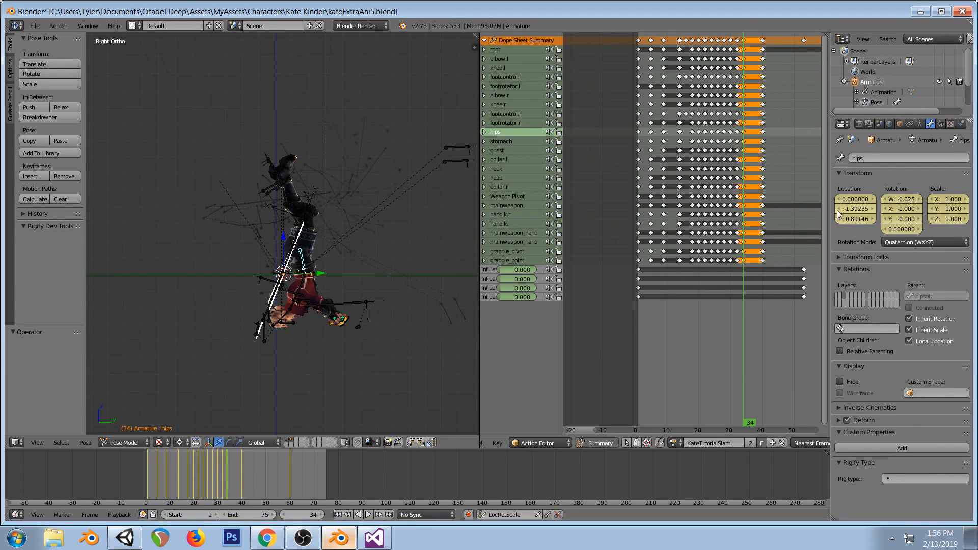
Step back and forth between frames 33 and 34 to examine how the hips rotation interpolates
left_click(740, 166)
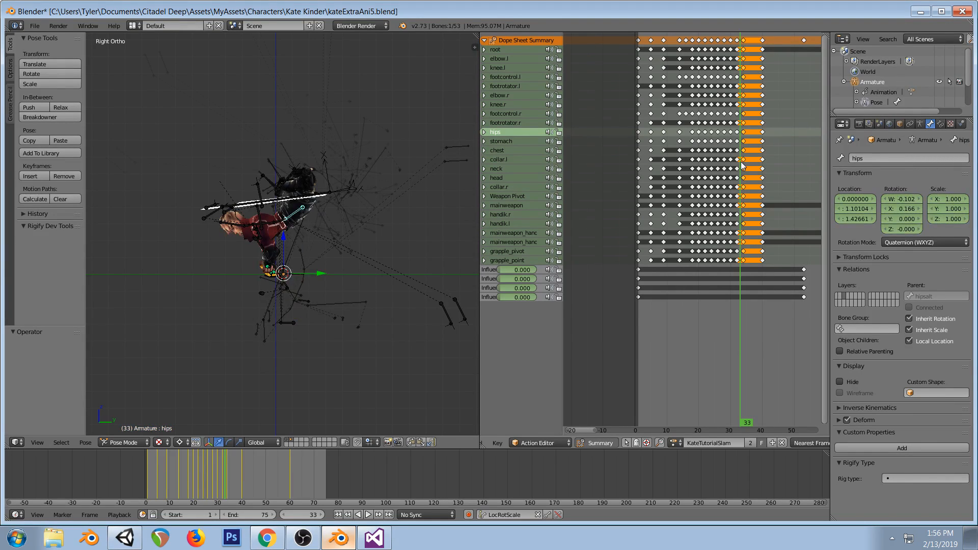
mouse_move(740, 166)
left_mouse_down()
mouse_move(701, 174)
mouse_move(742, 169)
left_mouse_up()
key("Left")
key("Right")
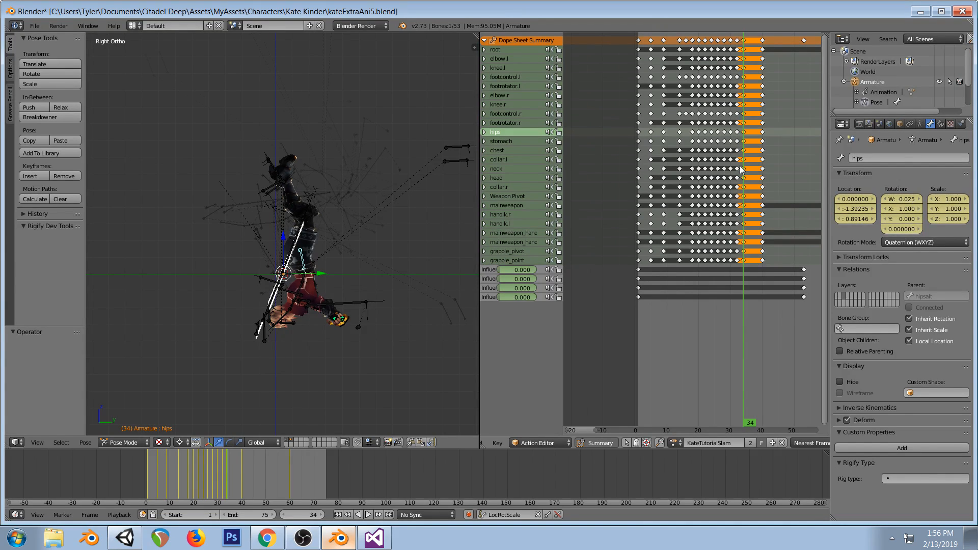
key("Left")
key("Right")
key("Left")
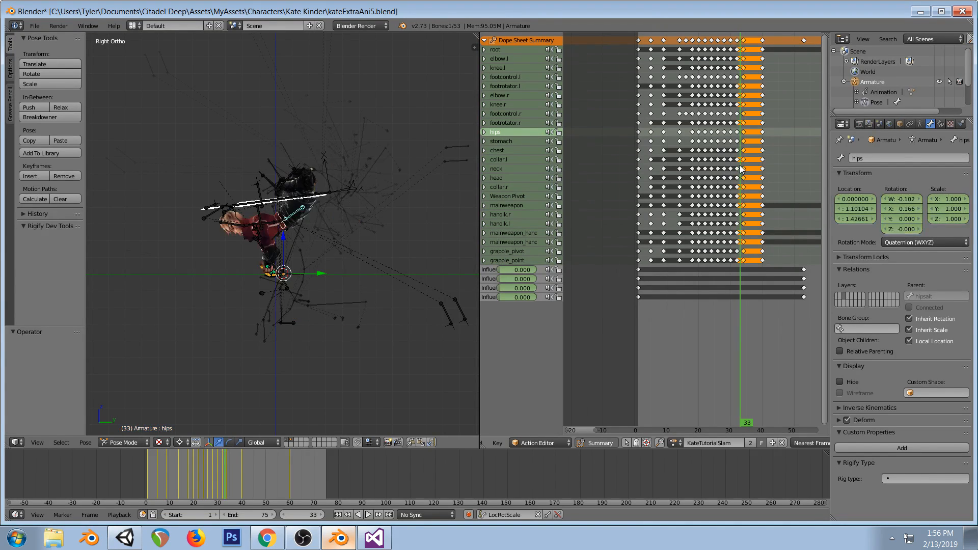
key("Right")
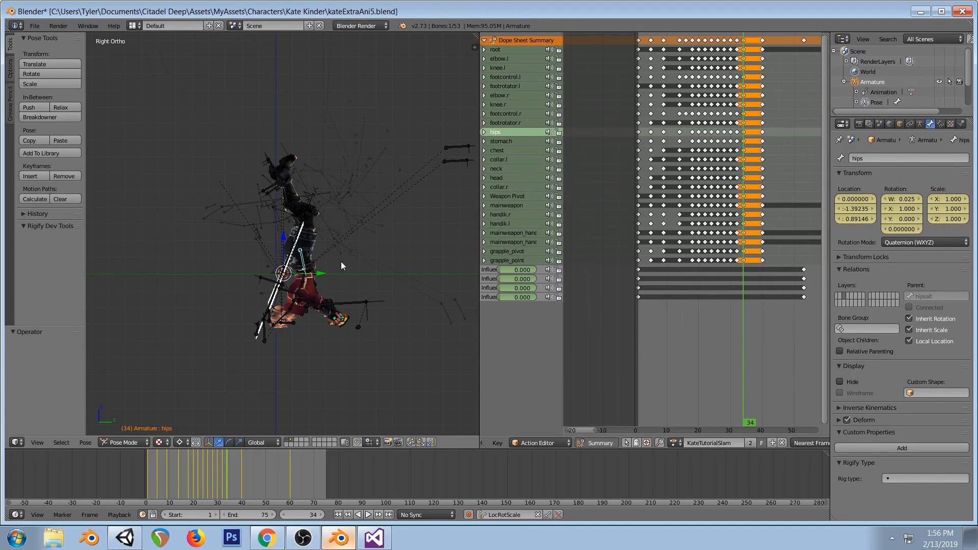
Move the frame 34 keyframes to frame 37 and go to that frame
key("g")
left_click(757, 77)
left_click_drag(740, 39, 753, 44)
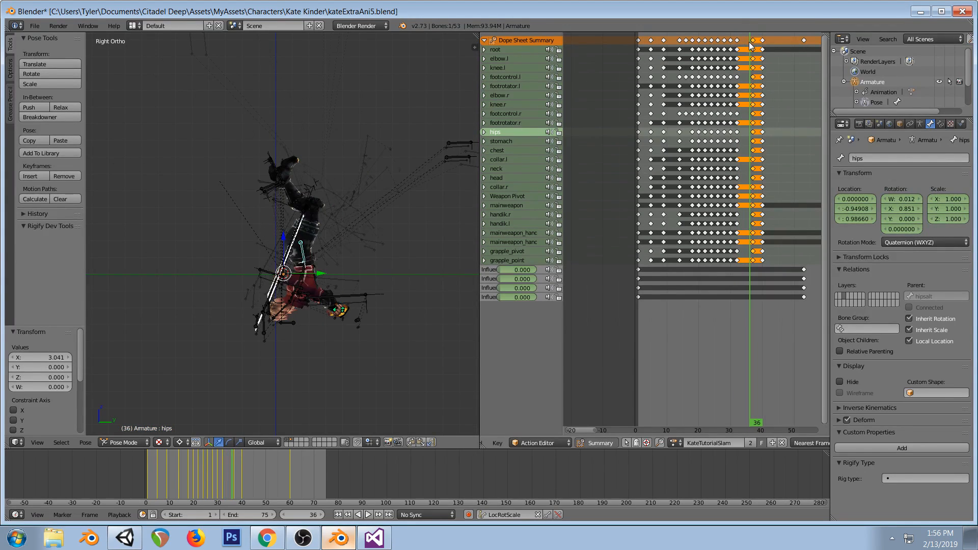
Invert the hips bone's rotation at frame 37 to W -0.025 and X -1.000, keyframe it, and preview from frame 32
left_click(899, 208)
type("-1")
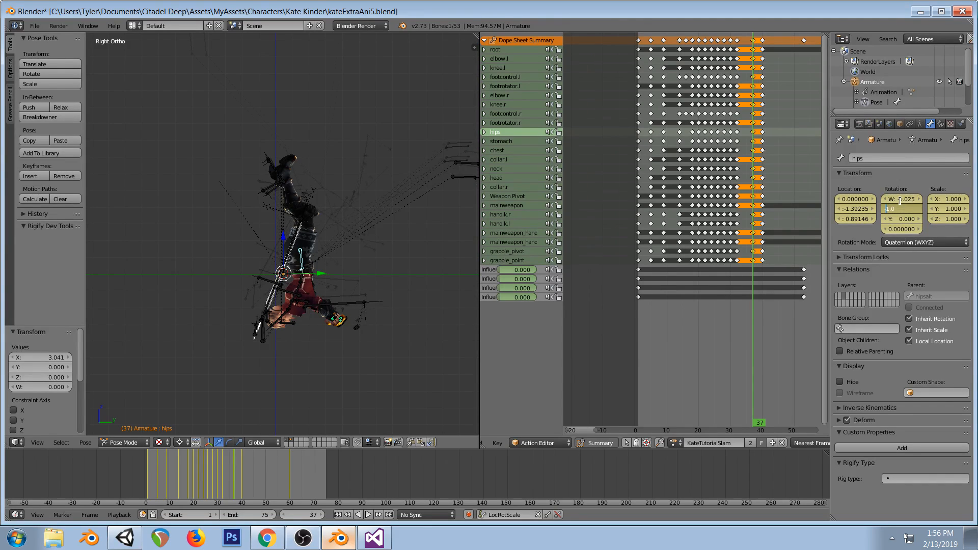
key("Tab")
key("Tab")
key("Delete")
key("Return")
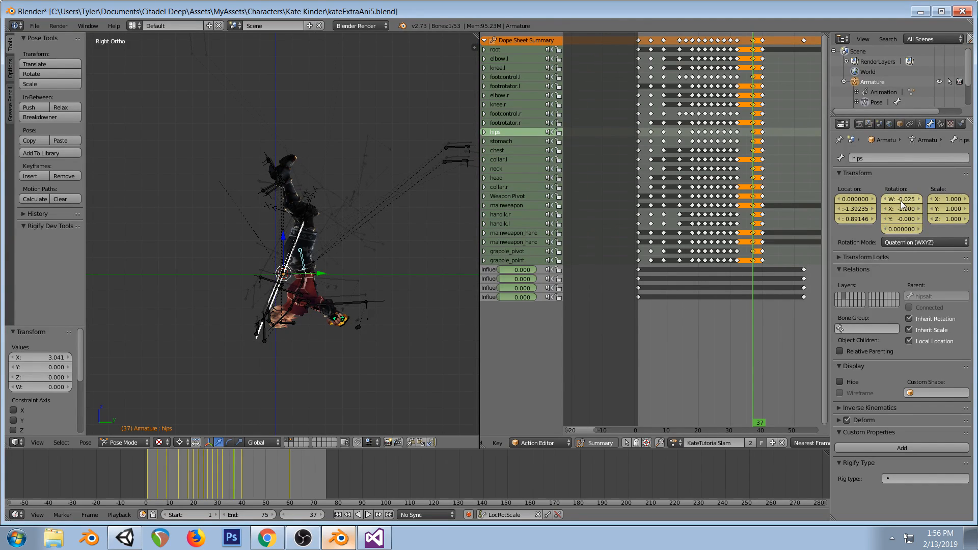
key("i")
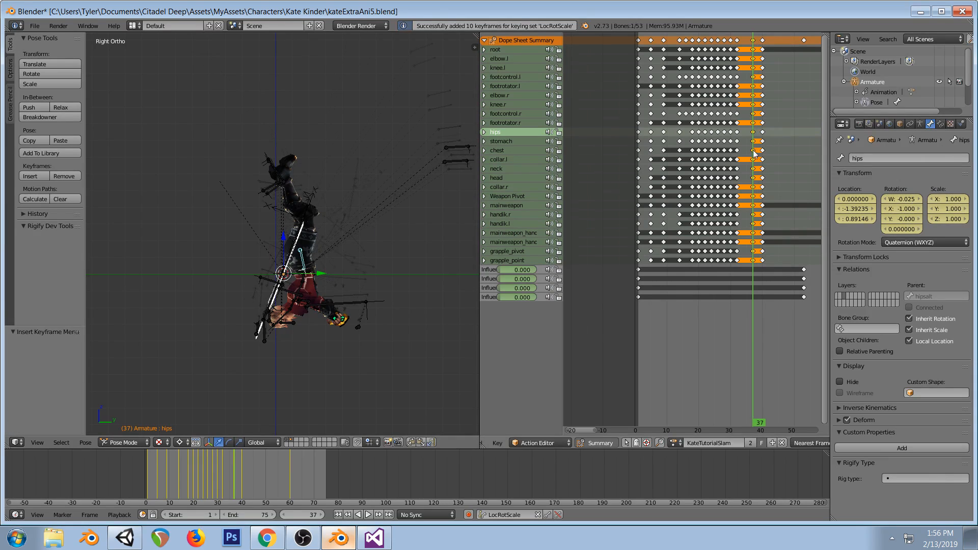
left_click_drag(737, 148, 754, 159)
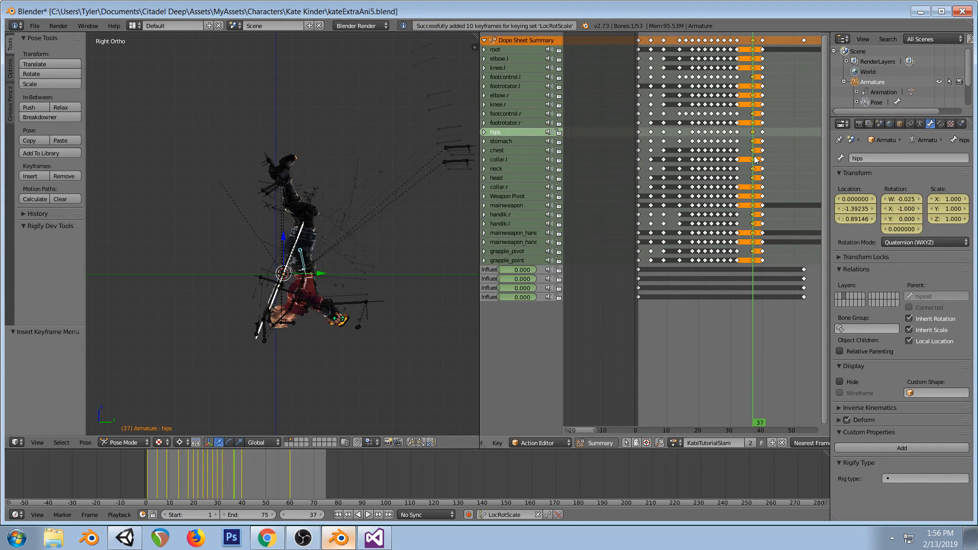
Set the stomach bone's rotation at frame 37 to W -0.106, X 0.994, Y 0.000 and Z -0.000, and keyframe it
right_click(305, 281)
left_click(911, 199)
type("-")
key("Tab")
key("Home")
key("Delete")
key("Tab")
key("Home")
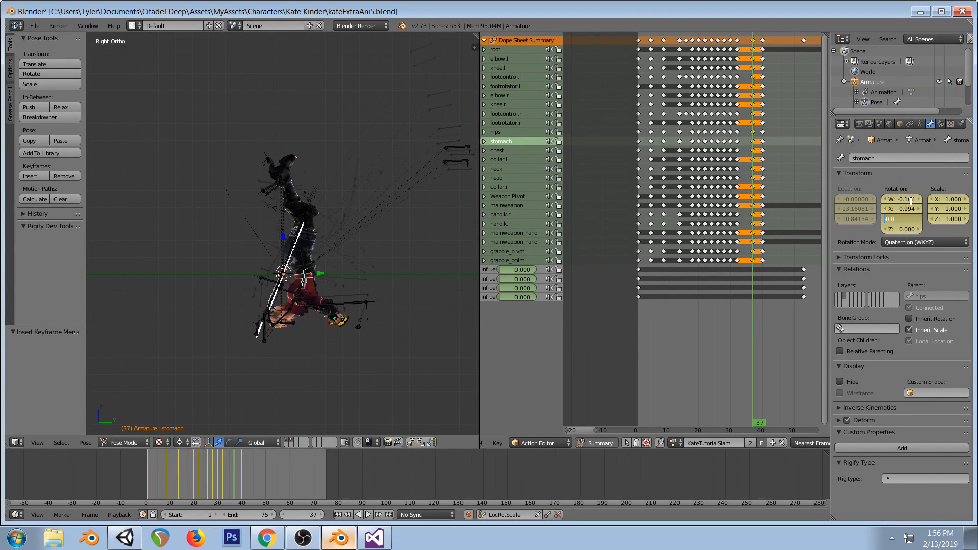
key("Delete")
key("Tab")
key("Home")
type("-")
key("Return")
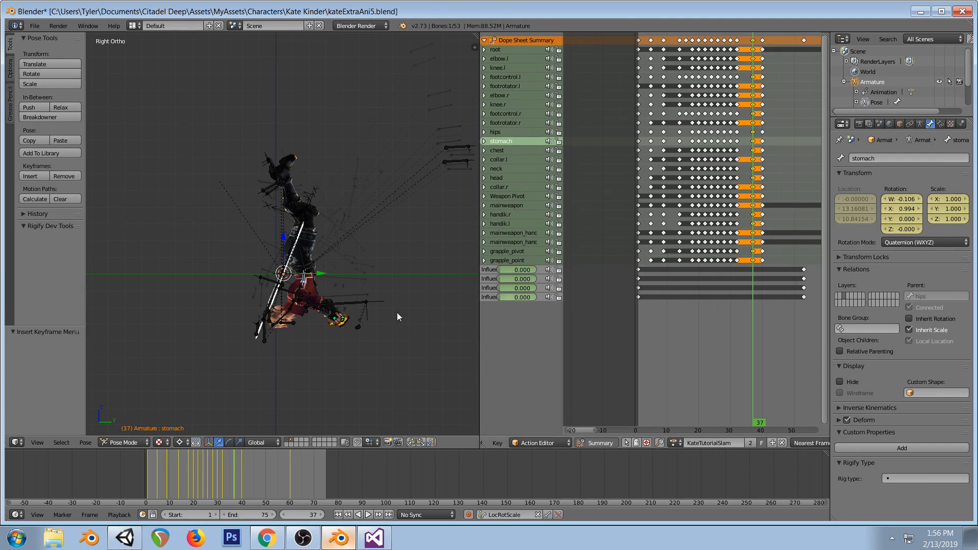
key("i")
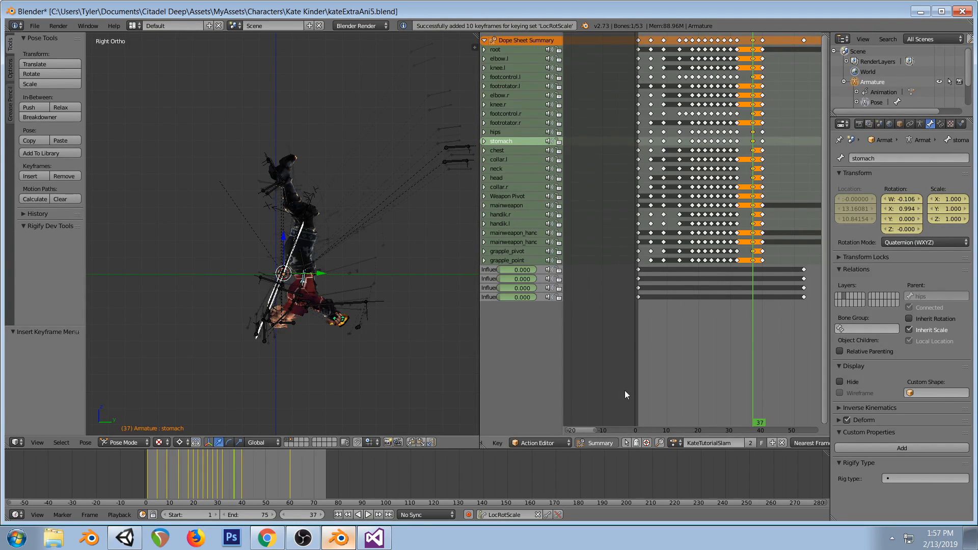
Switch to Chrome to check the Twitch stream chat, and return to Blender
left_click(263, 540)
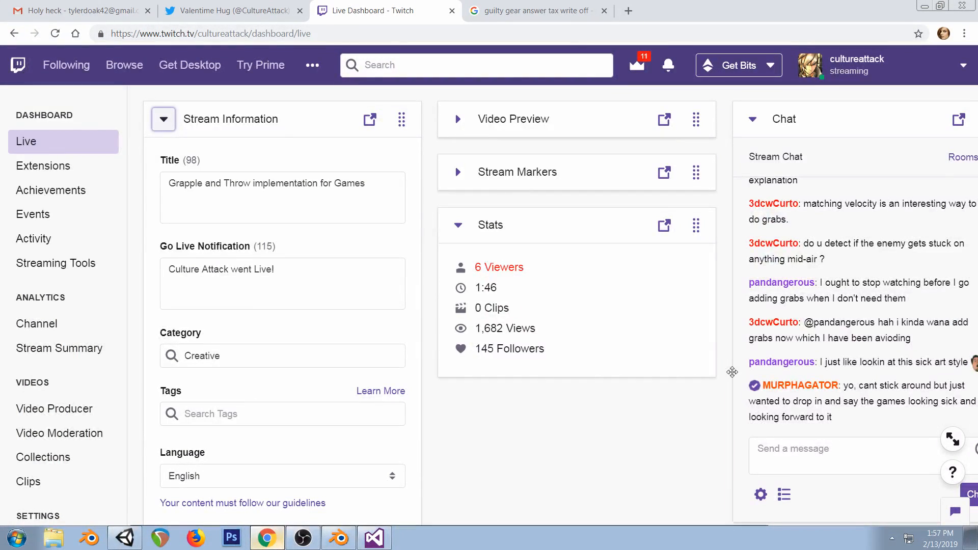
left_click(339, 539)
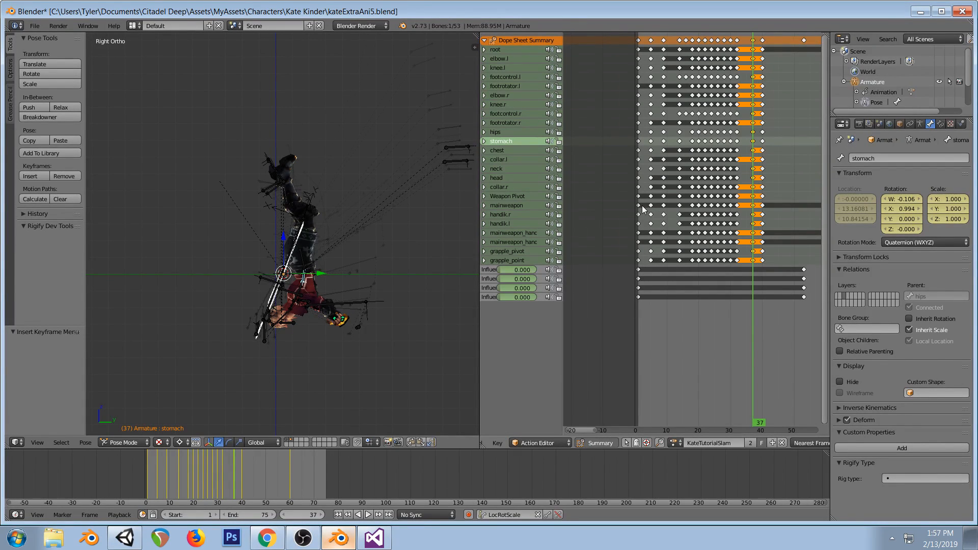
Preview the flip up to frame 37 and duplicate the frame 37 keyframes onto frame 40
left_click_drag(691, 214, 753, 232)
left_click(754, 40)
key("shift+d")
left_click(755, 42)
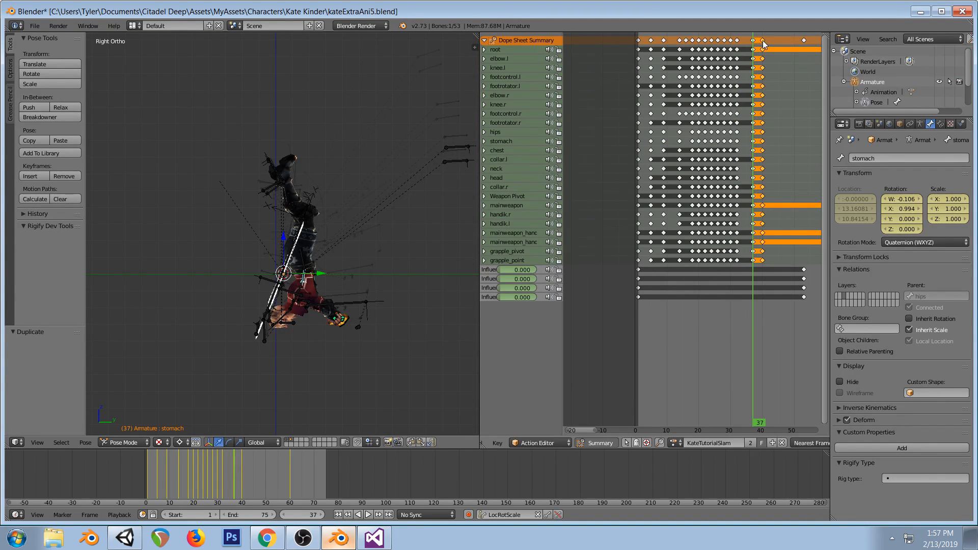
Move the frame 37 keyframes to frame 33 and return to frame 32
key("g")
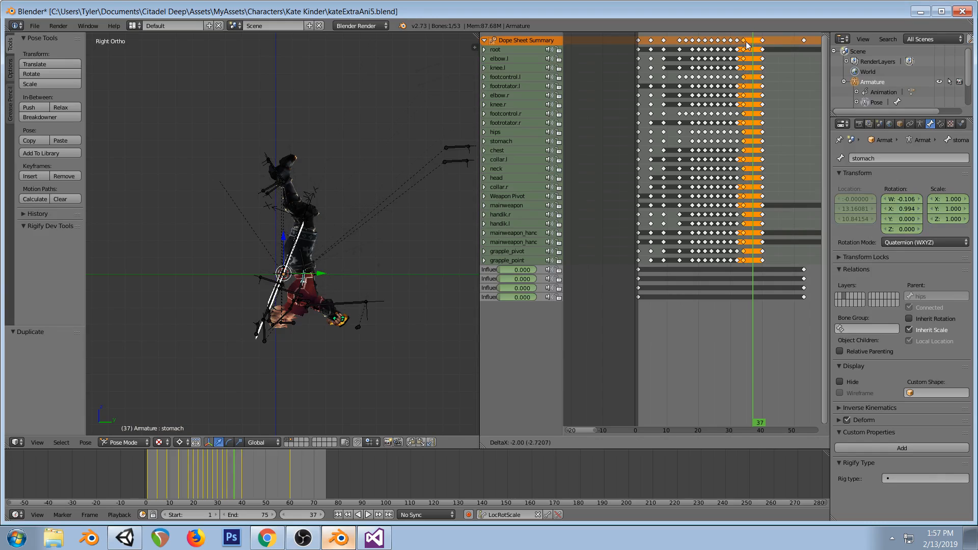
left_click(743, 46)
left_click(738, 43)
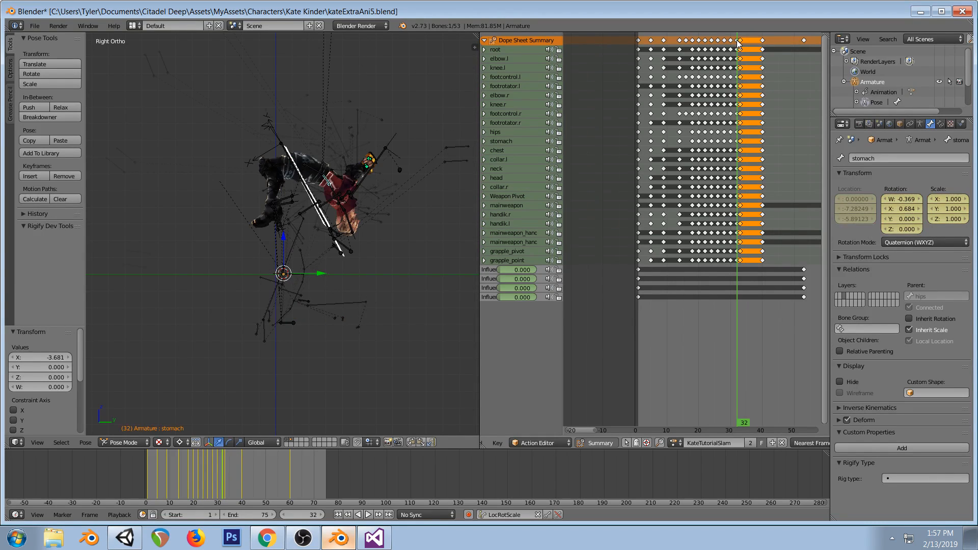
Scrub back and forth between frames 32 and 33 to compare the flip pose with the pose that follows it
left_click_drag(738, 42, 741, 45)
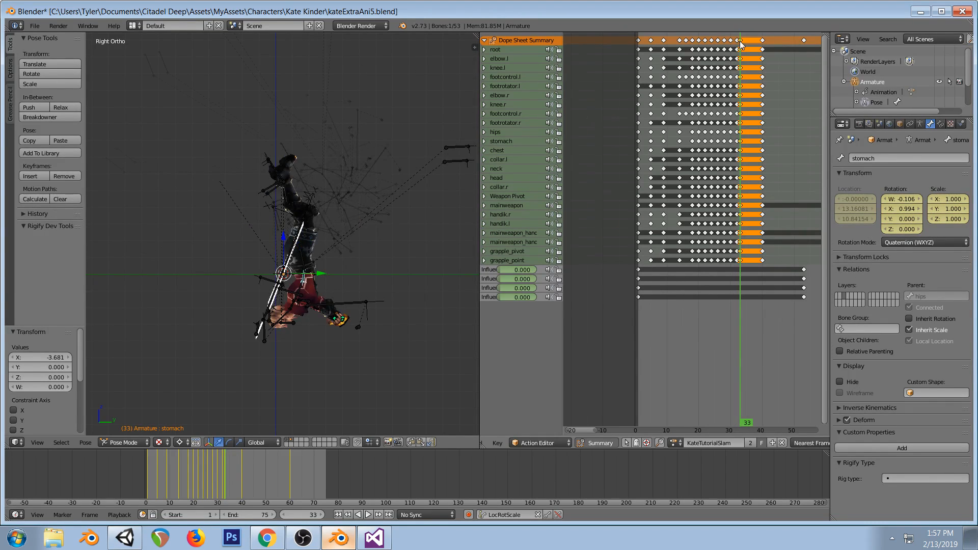
key("Left")
key("Right")
key("Left")
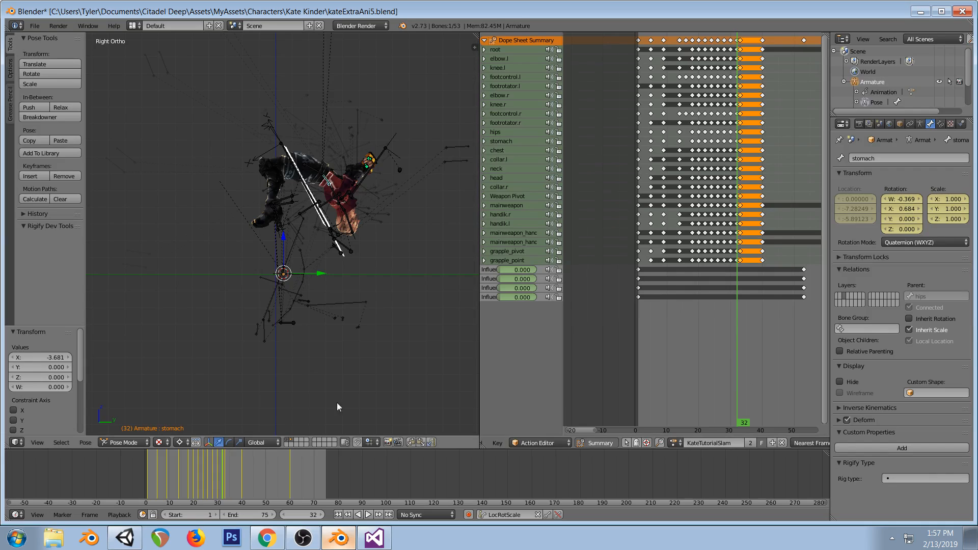
left_click(642, 162)
left_click_drag(643, 158, 741, 173)
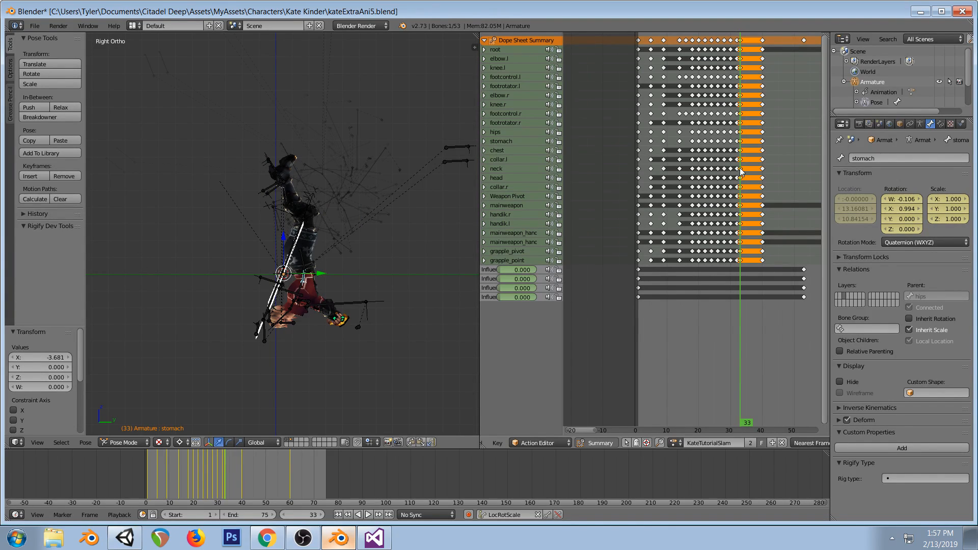
left_click(698, 189)
left_click_drag(701, 189, 742, 198)
At frame 33, rotate the hips bone about 44.5° and move it about -0.21 on Y and 1.03 on Z
right_click(304, 257)
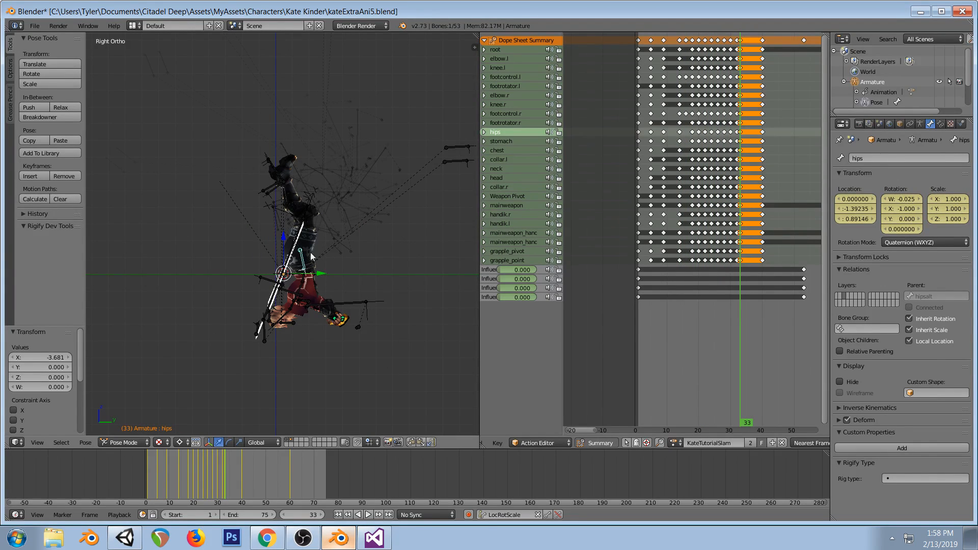
key("r")
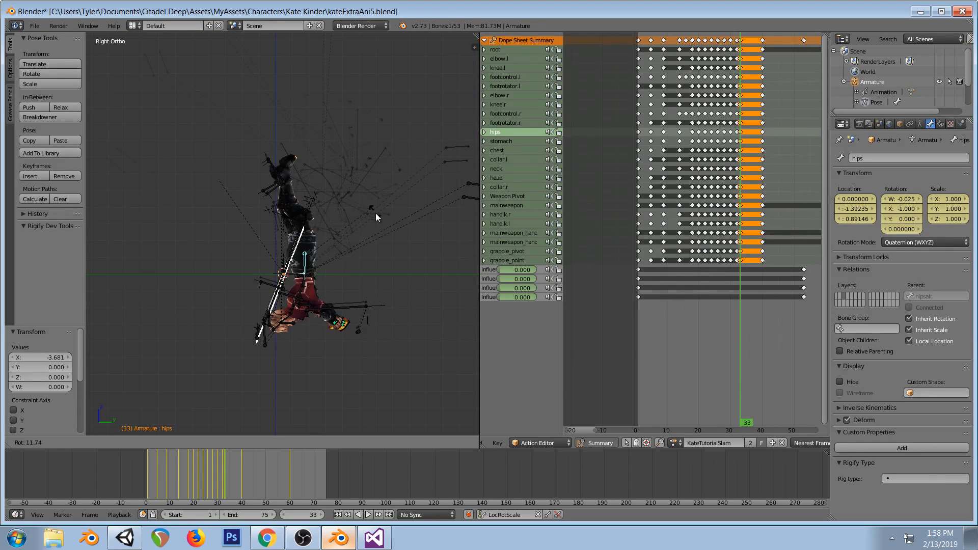
left_click(368, 267)
key("g")
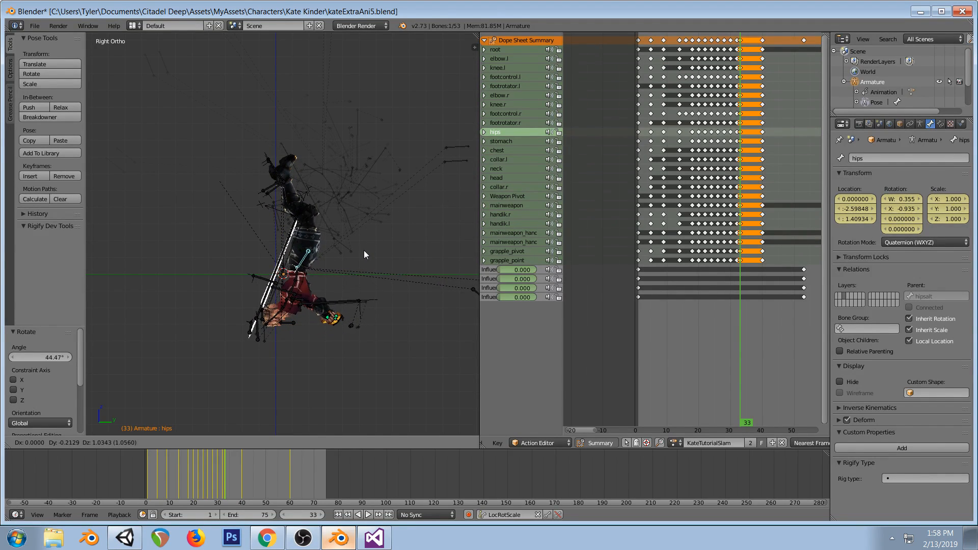
left_click(363, 250)
Move both foot control bones together about 1.70 on Y and -1.13 on Z at frame 33
right_click(271, 165)
right_click(271, 164, "shift")
key("g")
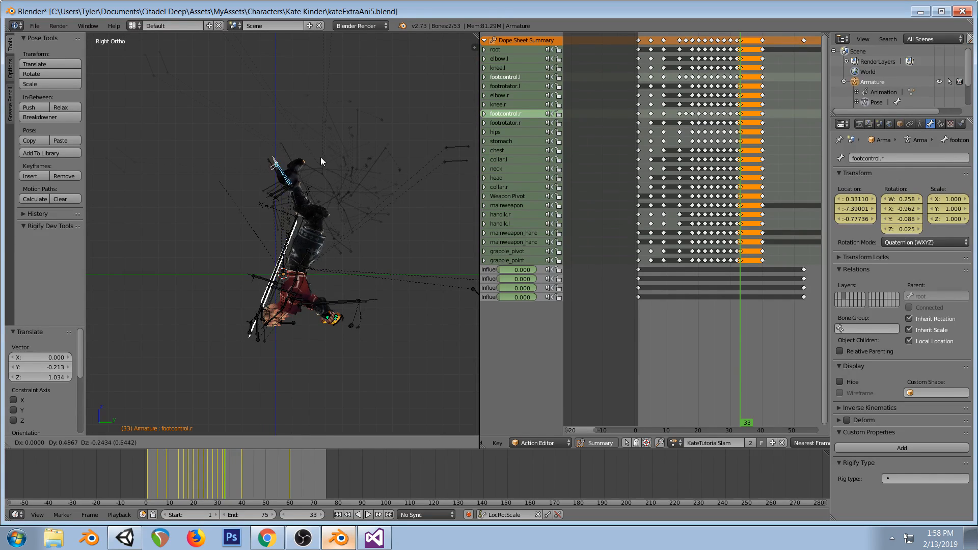
left_click(332, 167)
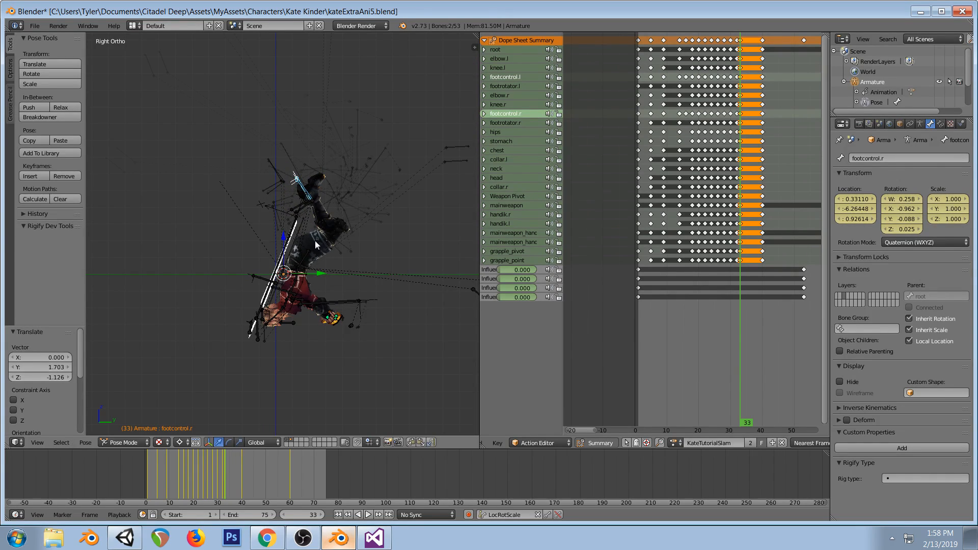
Rotate the hips about 3.5° and the chest about -30.7° at frame 33
right_click(303, 278)
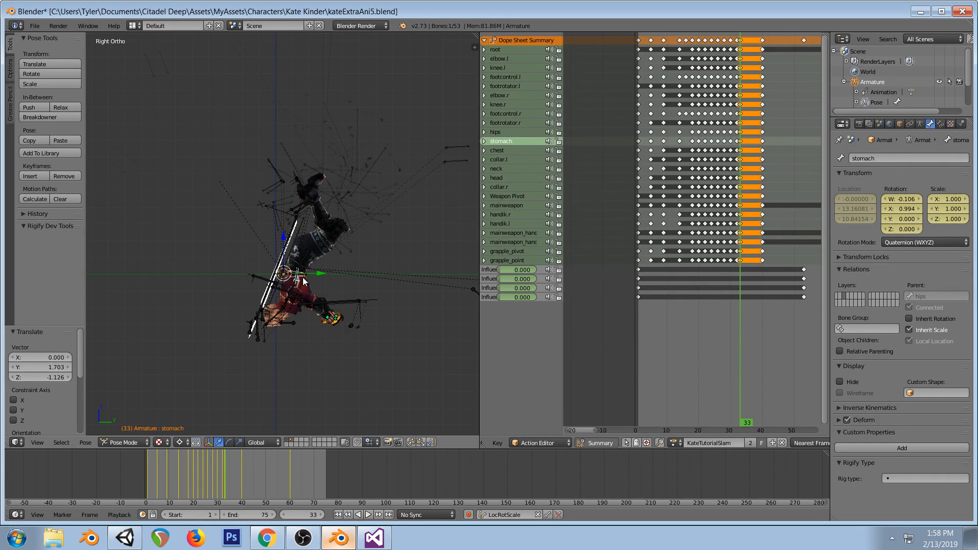
key("r")
right_click(359, 235)
right_click(307, 252)
key("r")
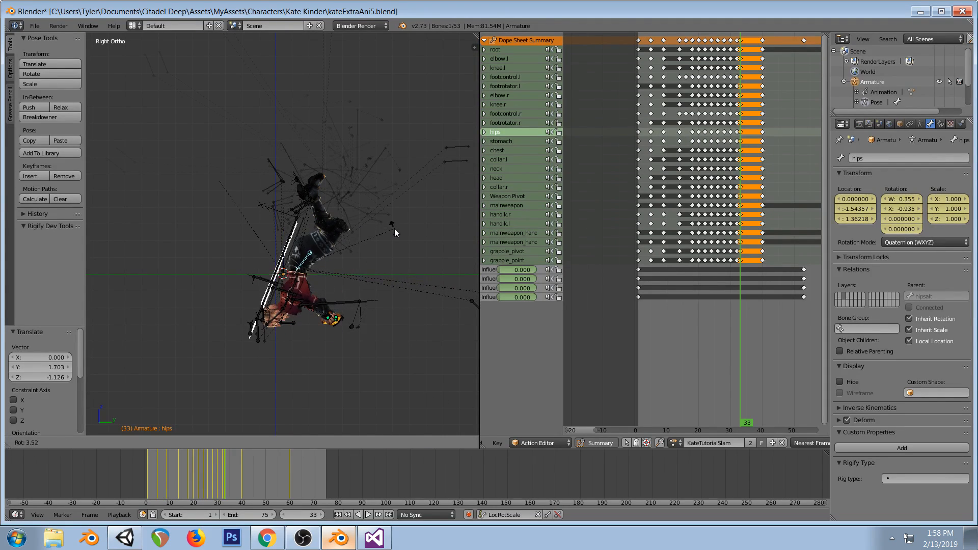
left_click(395, 228)
right_click(298, 285)
key("r")
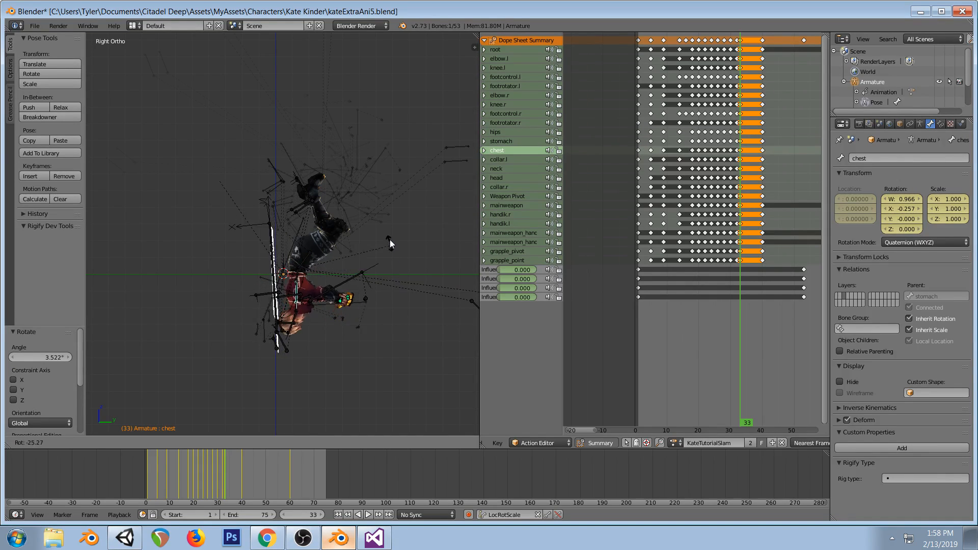
left_click(387, 232)
Rotate the hips and stomach together about 30° and keyframe all bones at frame 33
right_click(307, 255)
right_click(300, 272, "shift")
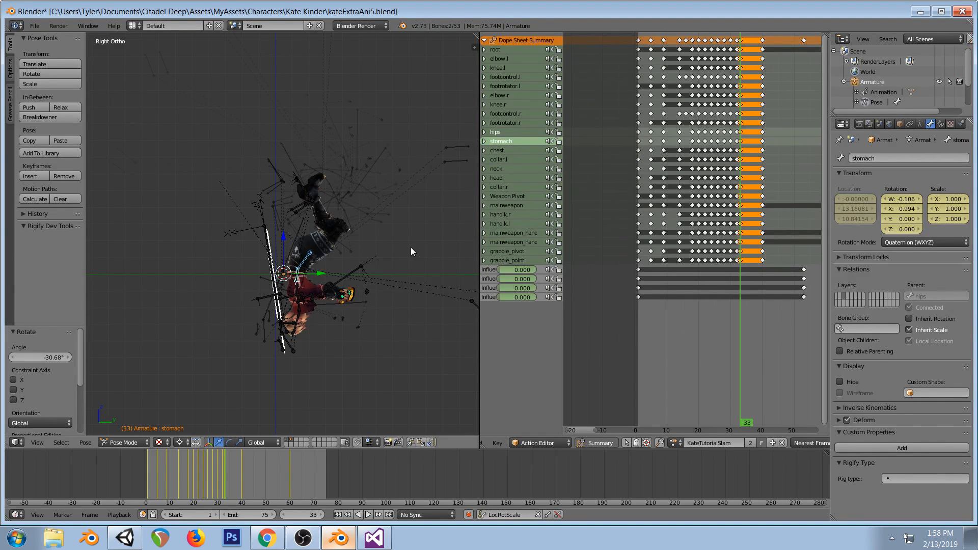
key("r")
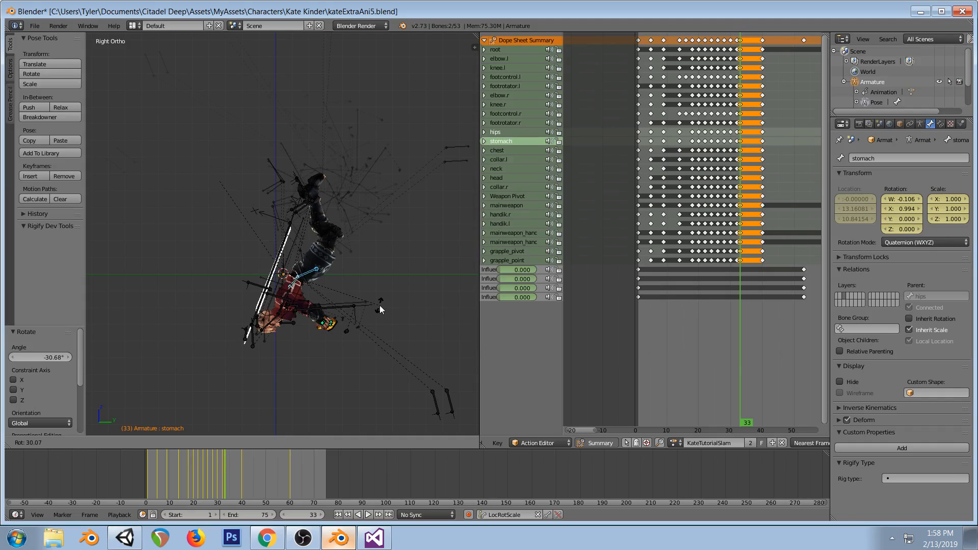
left_click(380, 309)
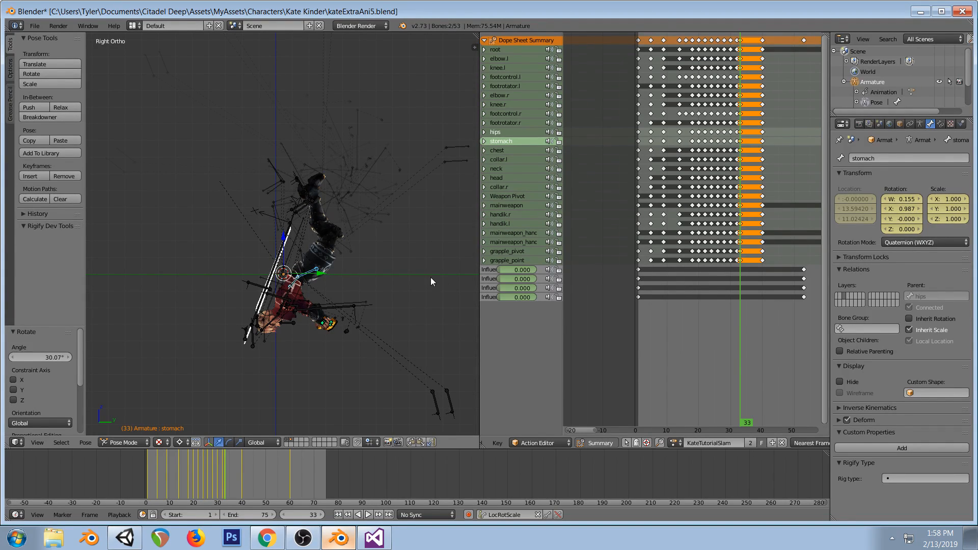
key("i")
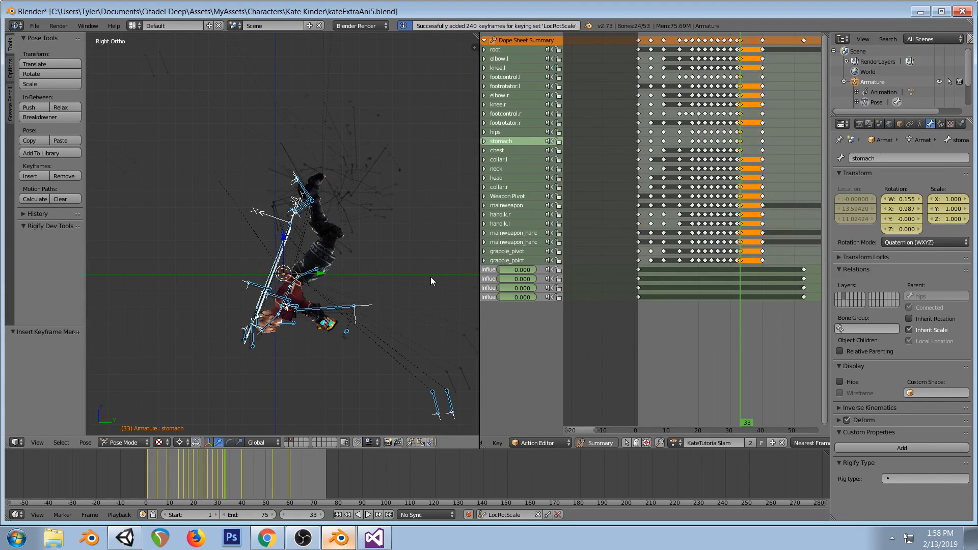
key("a")
left_click_drag(725, 192, 740, 194)
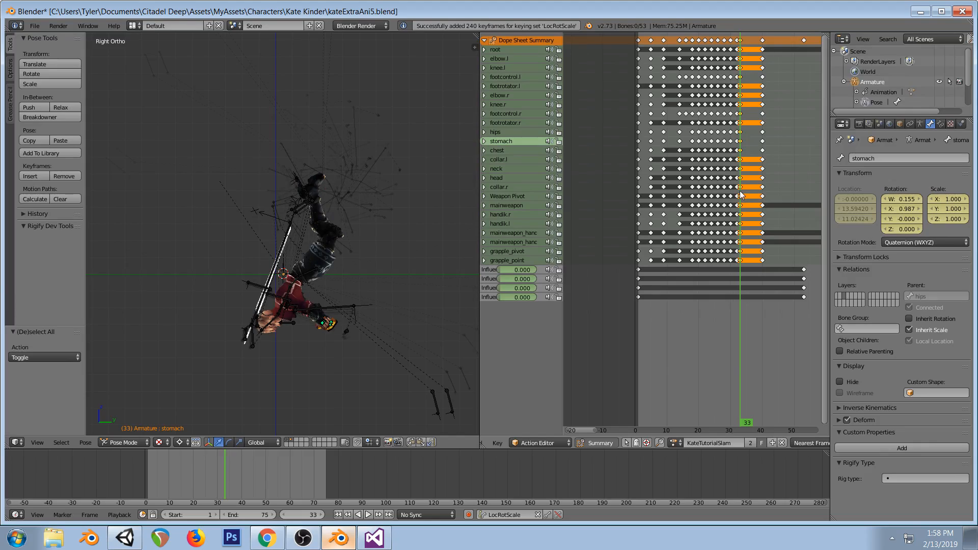
Move both foot controls about 1.76 on Y and -1.64 on Z, and keyframe them at frame 33
right_click(301, 188)
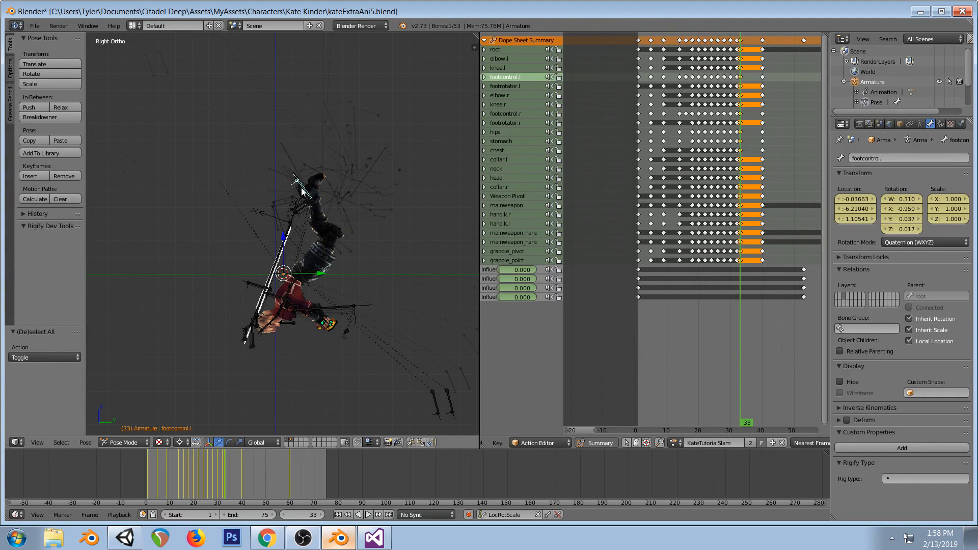
right_click(301, 188, "shift")
key("g")
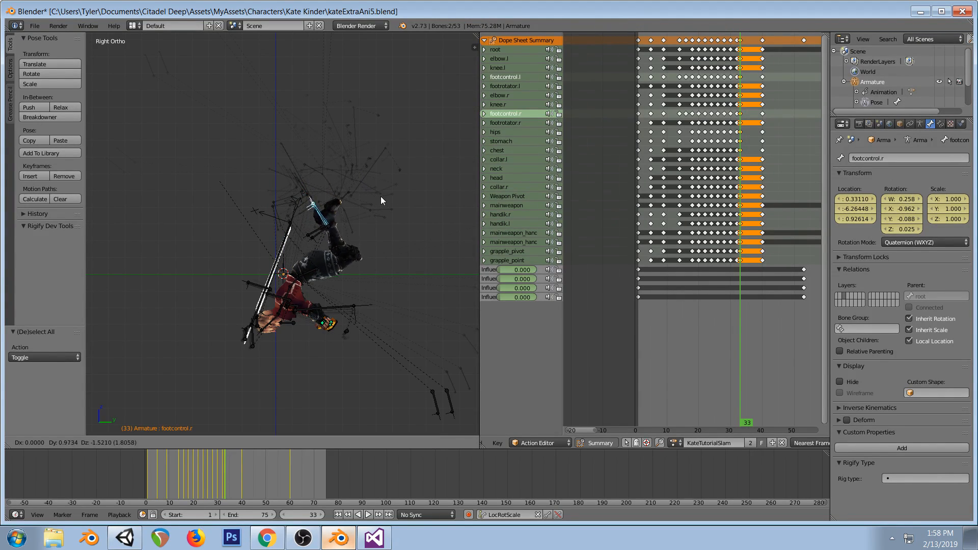
left_click(387, 196)
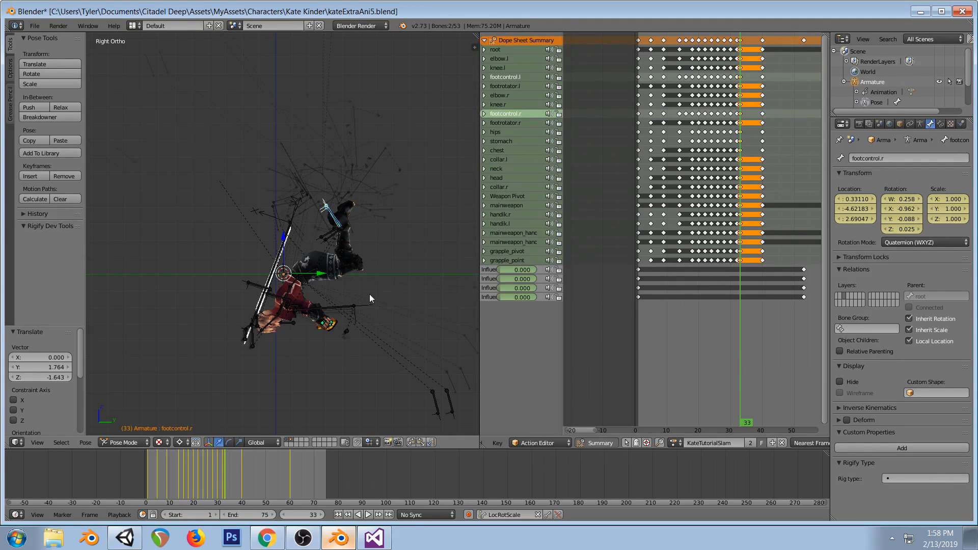
middle_click_drag(349, 308, 368, 286)
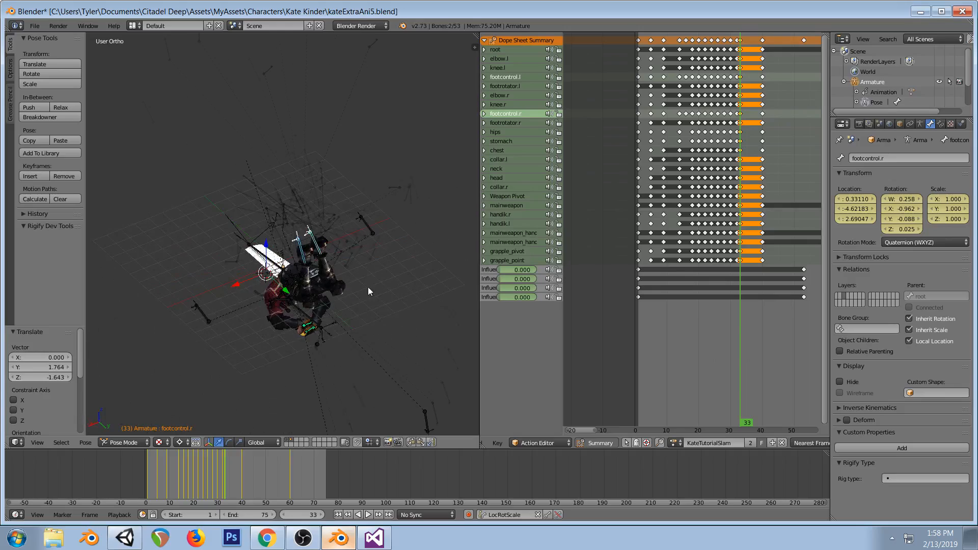
key("KP_3")
key("i")
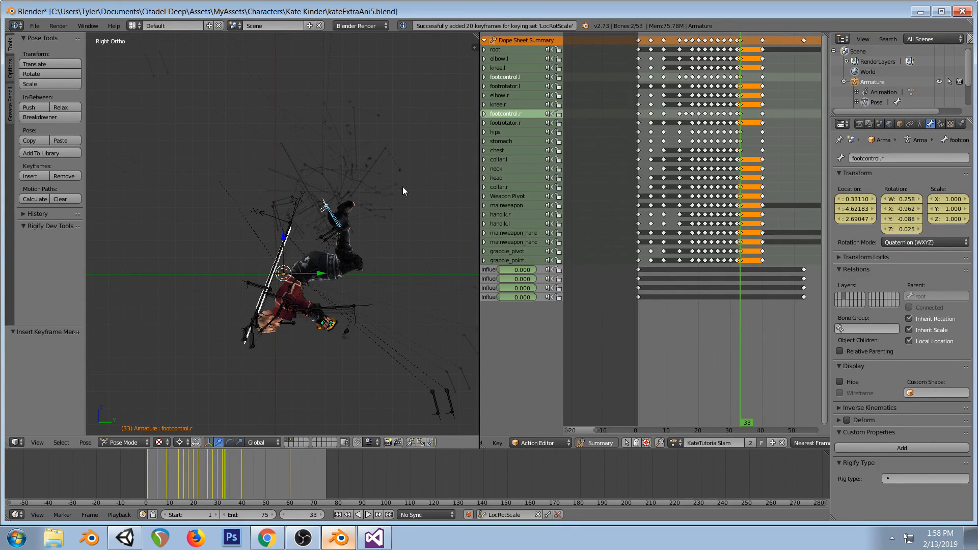
Change the pivot point so the foot controls rotate around themselves rather than the 3D cursor
left_click(184, 442)
left_click(191, 418)
key("r")
right_click(390, 216)
left_click(180, 442)
left_click(192, 399)
Rotate both foot controls forward, reposition them slightly, and keyframe them at frame 33
key("r")
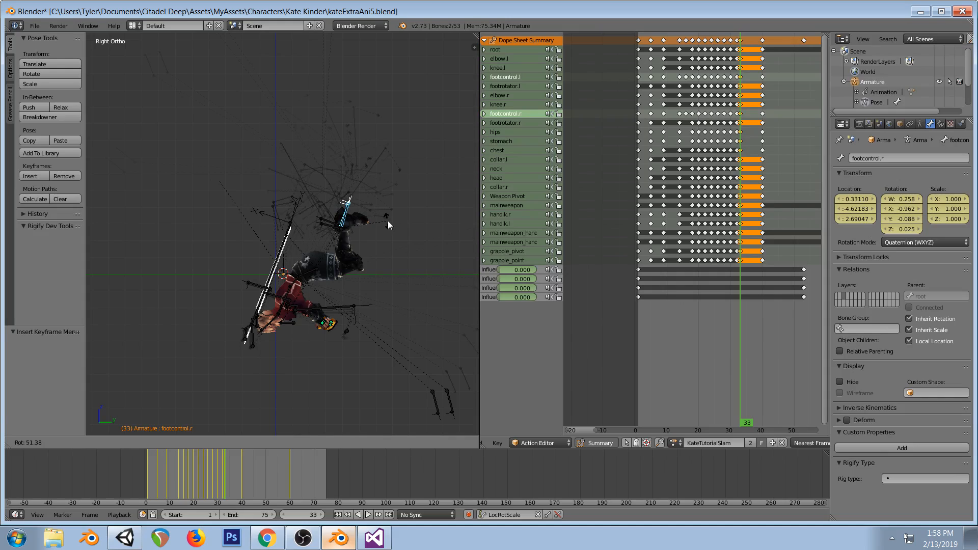
left_click(387, 221)
key("g")
left_click(393, 218)
key("r")
left_click(398, 240)
key("i")
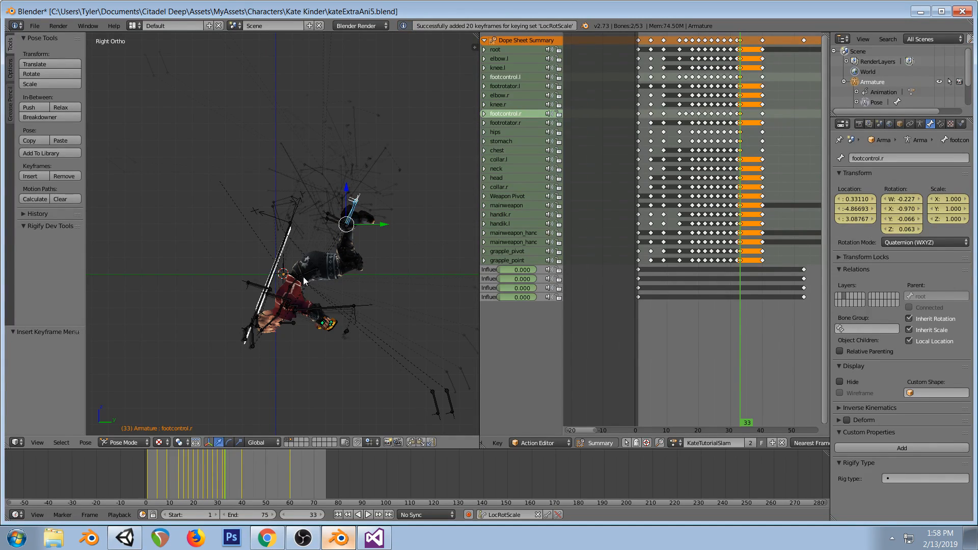
Rotate the stomach bone about -2°, keyframe it at frame 33, and check the pose against frame 32
right_click(295, 284)
key("r")
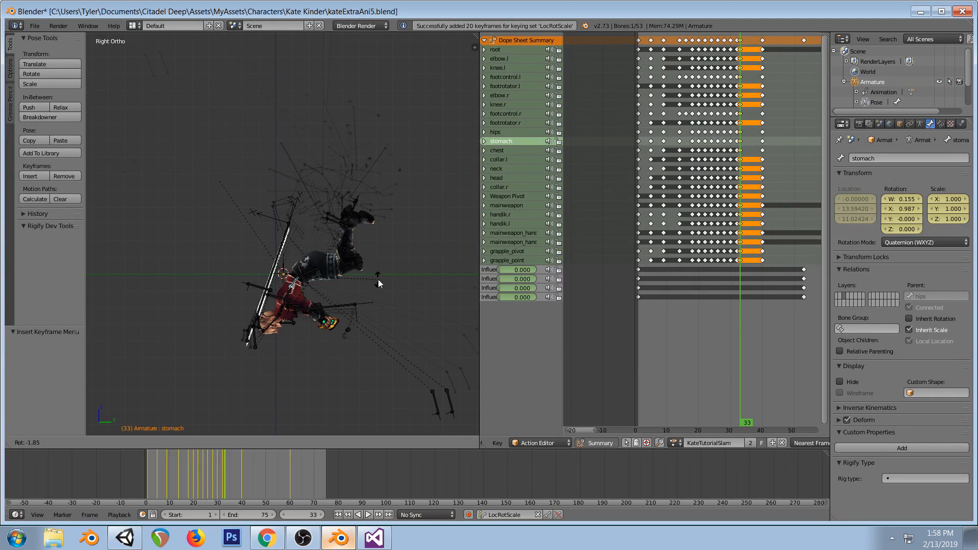
left_click(378, 280)
key("i")
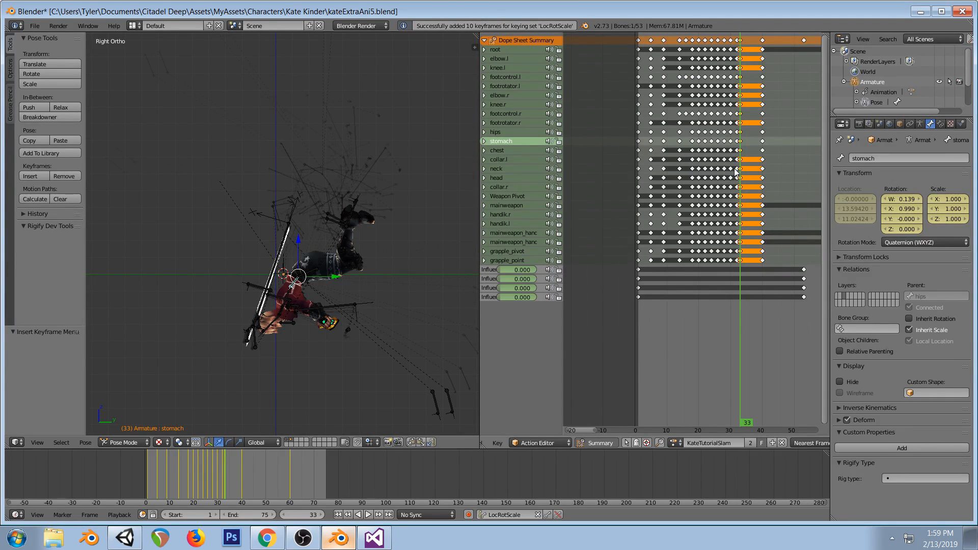
left_click(737, 169)
left_click(741, 169)
mouse_move(741, 166)
left_mouse_down()
mouse_move(763, 163)
mouse_move(741, 170)
left_mouse_up()
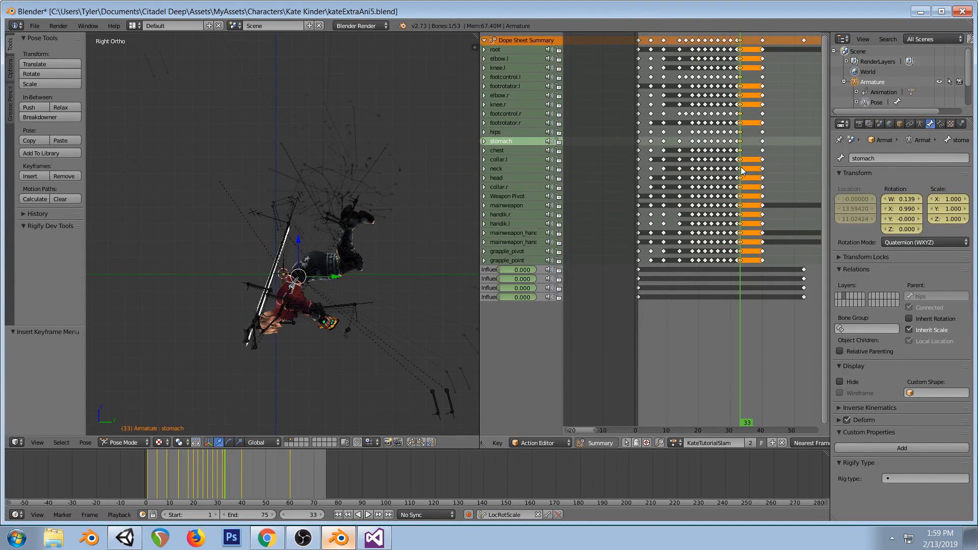
middle_click_drag(288, 236, 442, 245)
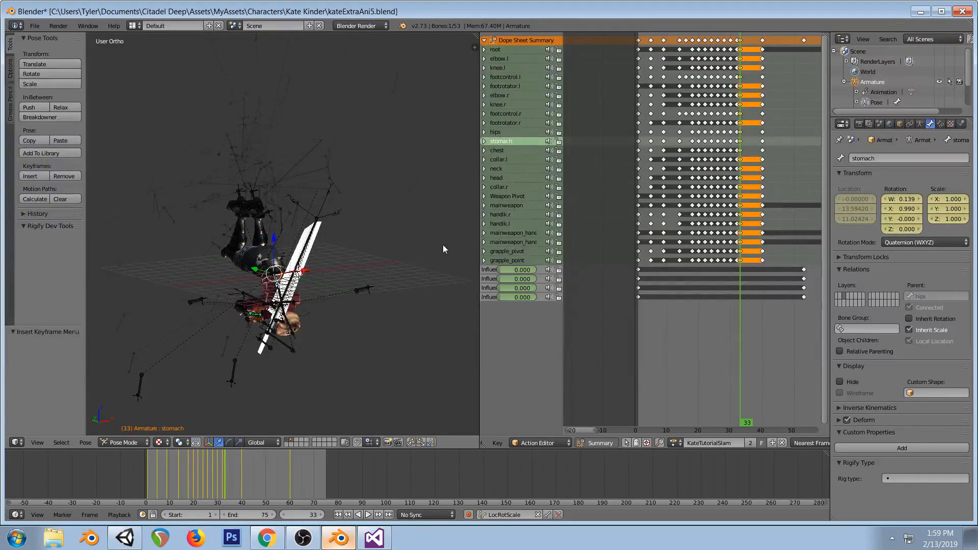
key("KP_3")
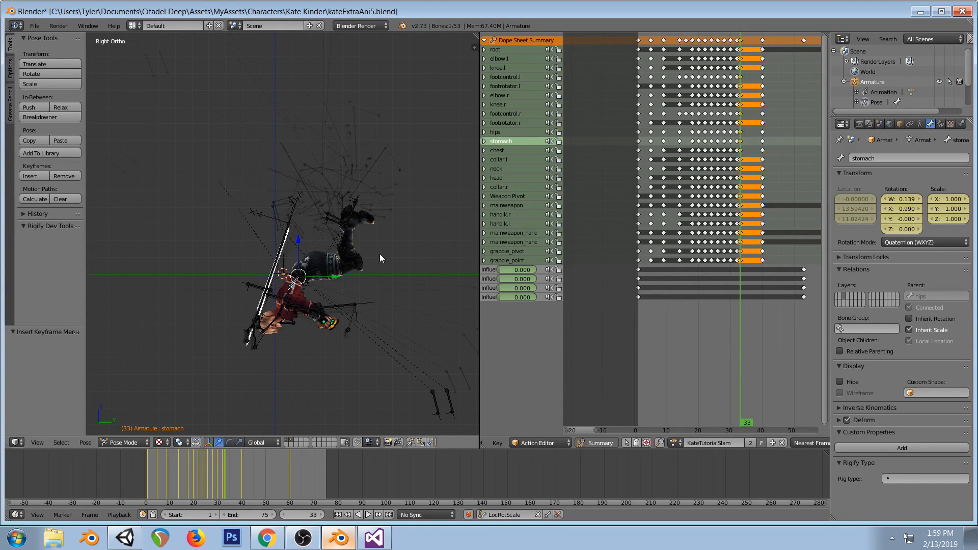
left_click_drag(727, 214, 741, 212)
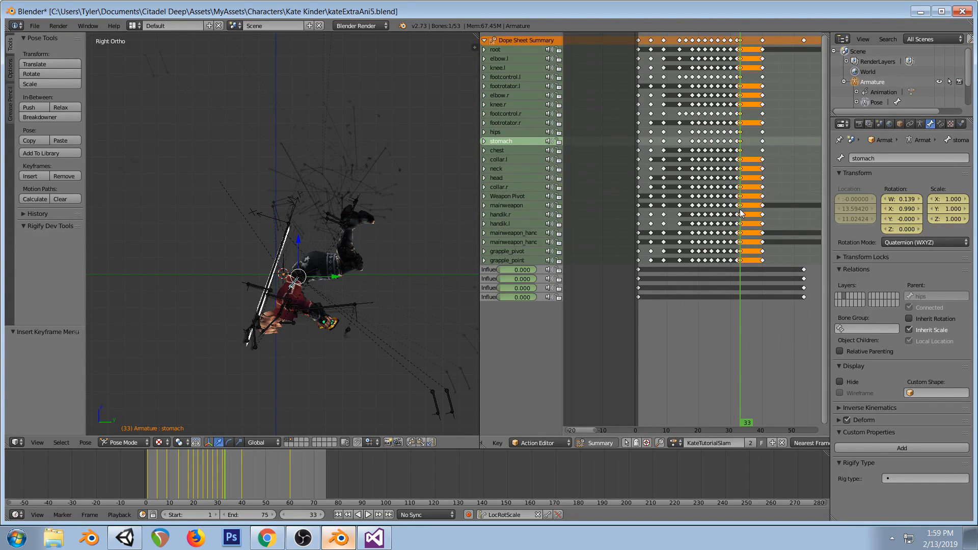
Duplicate the frame 40 keyframes onto frame 33 to replace the pose there, and preview frames 32 to 33
left_click(762, 39)
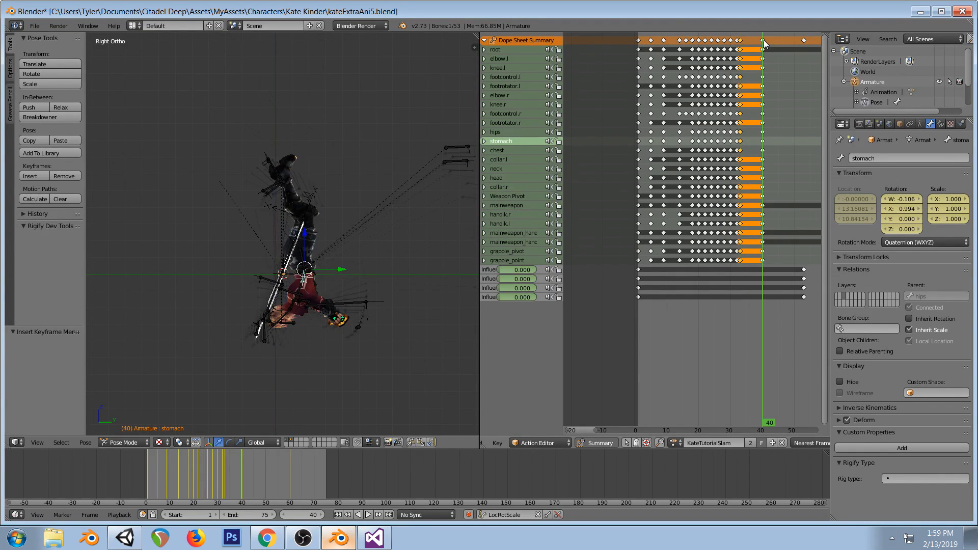
right_click(762, 39)
key("shift+d")
left_click(740, 44)
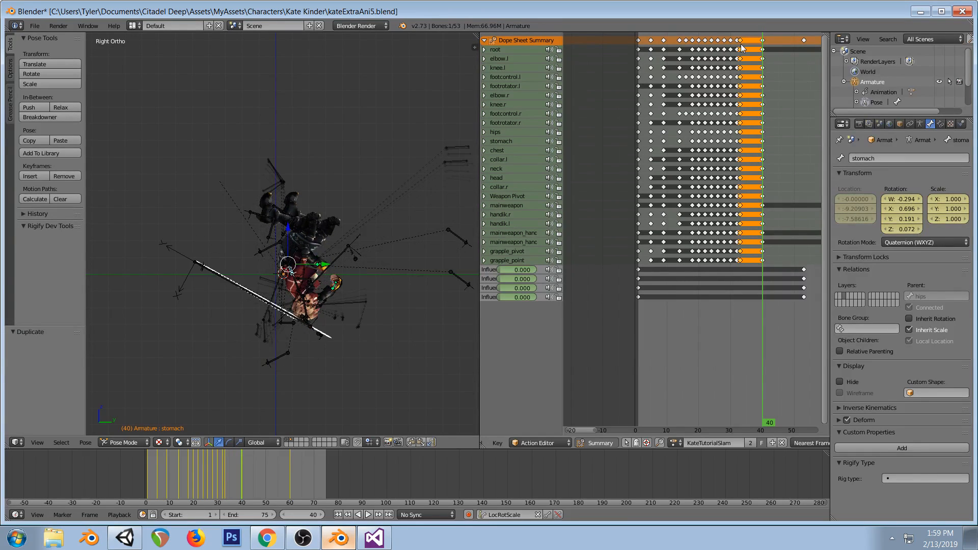
left_click(740, 43)
key("Left")
left_click_drag(737, 39, 740, 39)
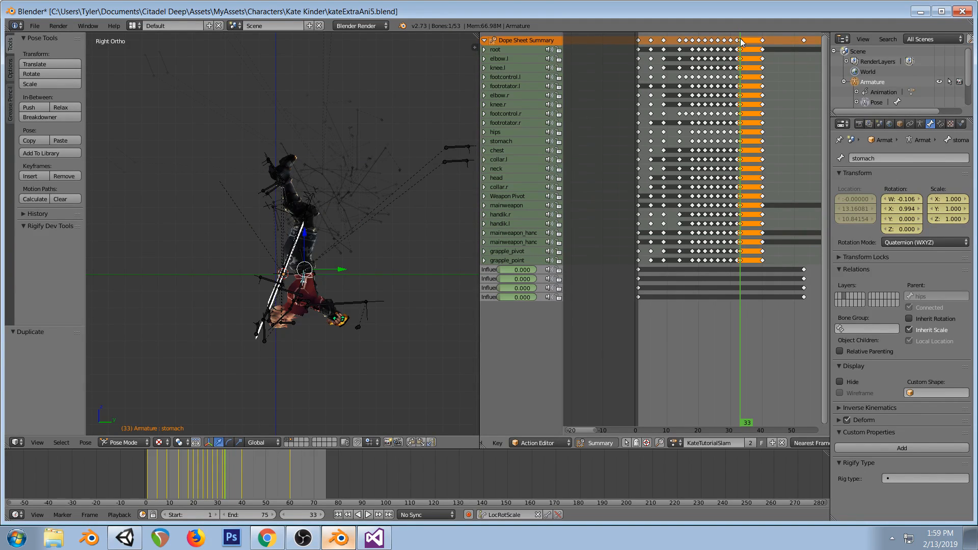
Switch to Chrome to check the Twitch stream chat, and return to Blender at frame 32
left_click(266, 537)
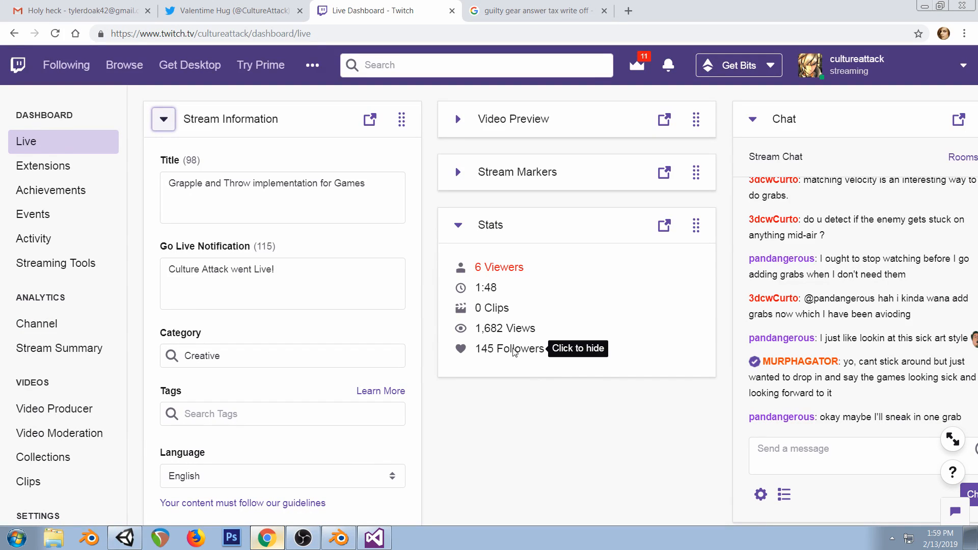
left_click(375, 538)
left_click(339, 538)
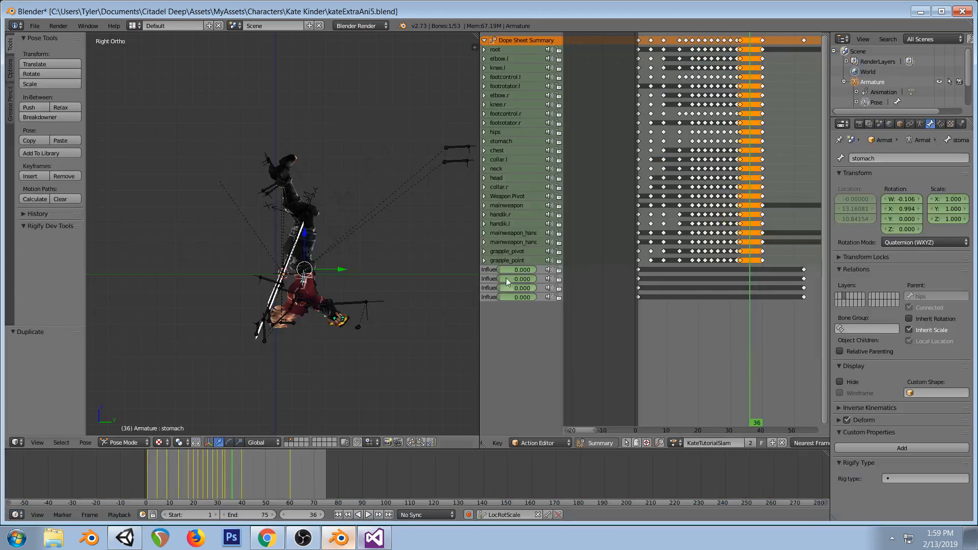
left_click(738, 199)
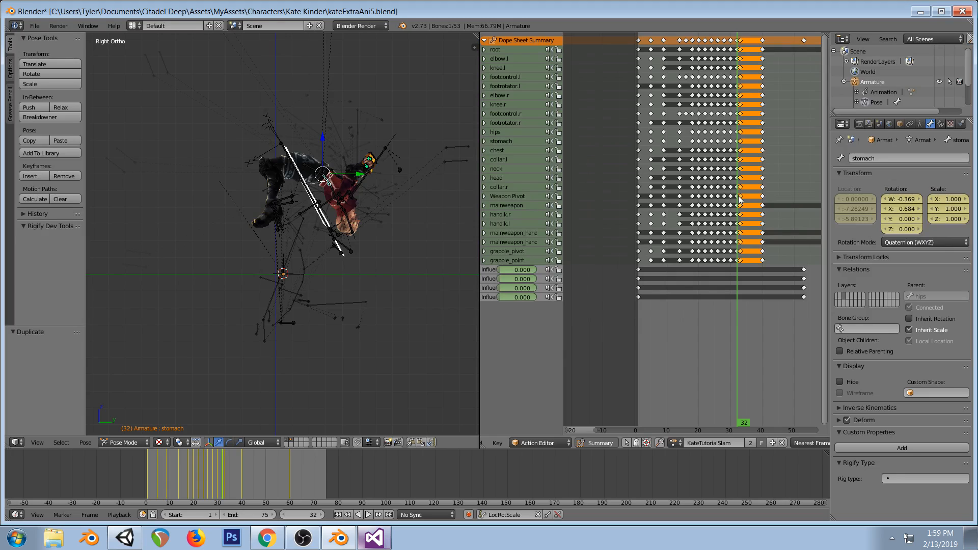
Scrub through the frames up to 34 and inspect the flip-to-slam pose from the side and from angled views
left_click_drag(739, 198, 742, 198)
middle_click_drag(285, 229, 268, 265)
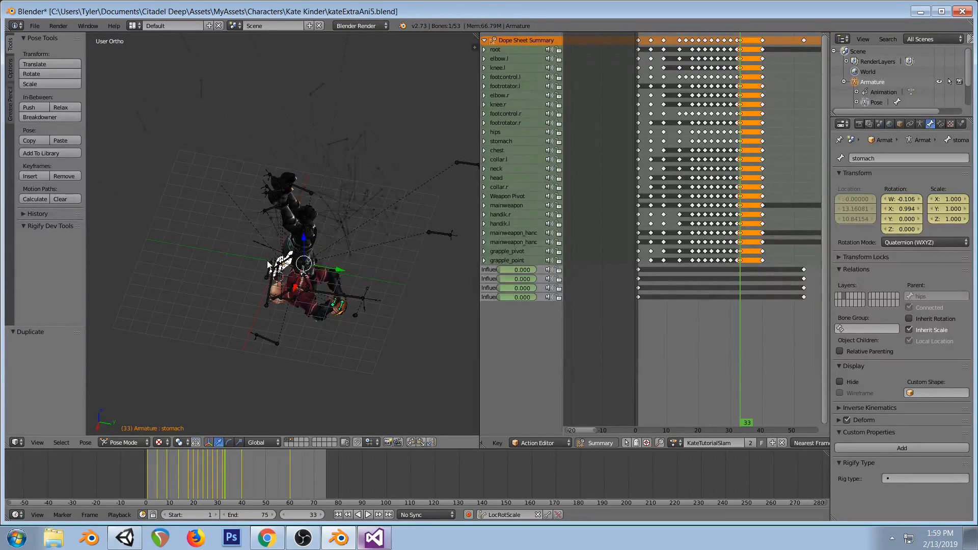
key("KP_3")
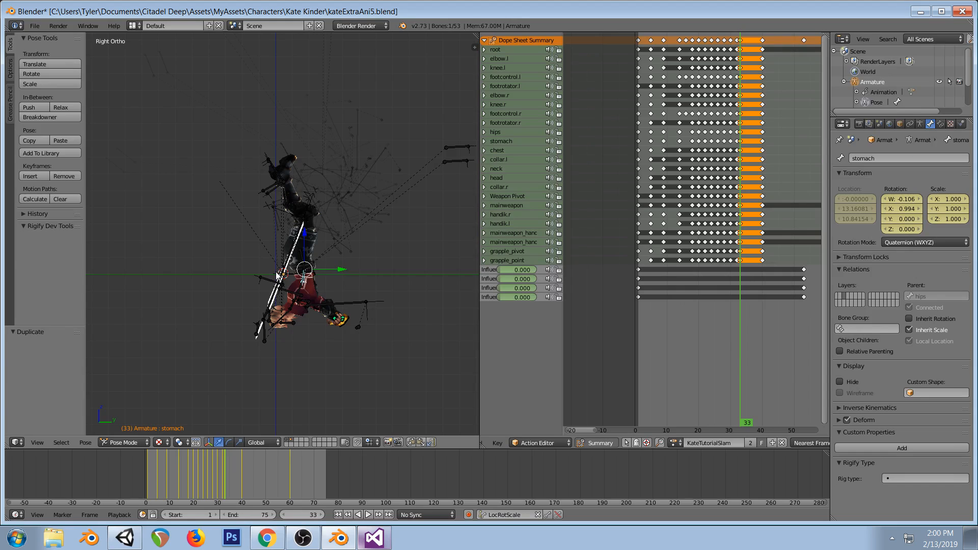
left_click(695, 187)
left_click_drag(696, 187, 739, 183)
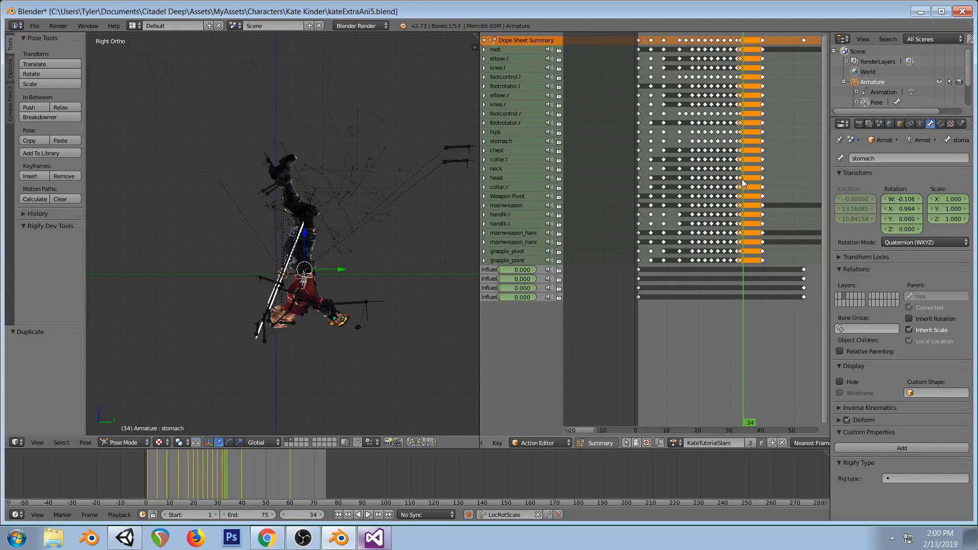
middle_click_drag(278, 188, 406, 218)
left_click_drag(663, 192, 744, 205)
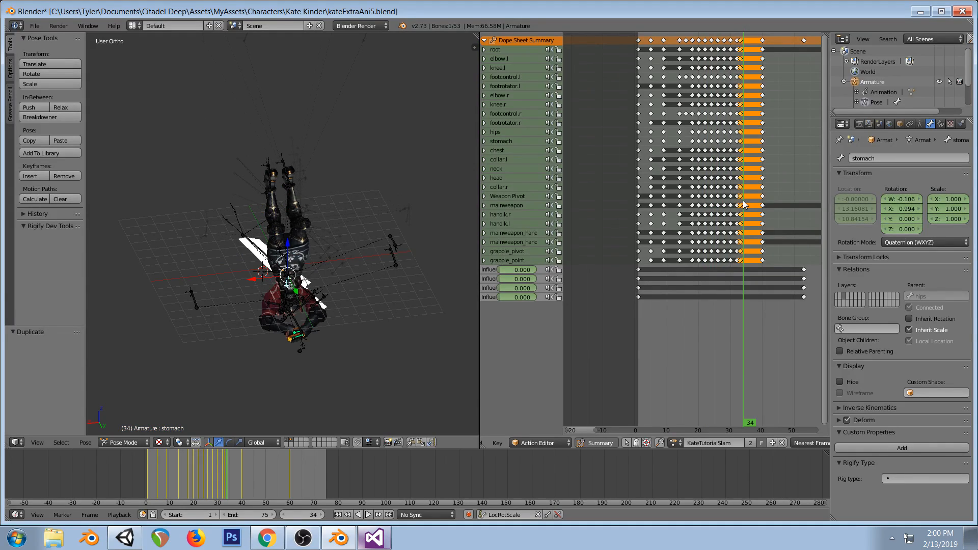
Save kateExtraAni5.blend over the existing file and switch to Unity to load the updated animation
key("ctrl+s")
left_click(263, 354)
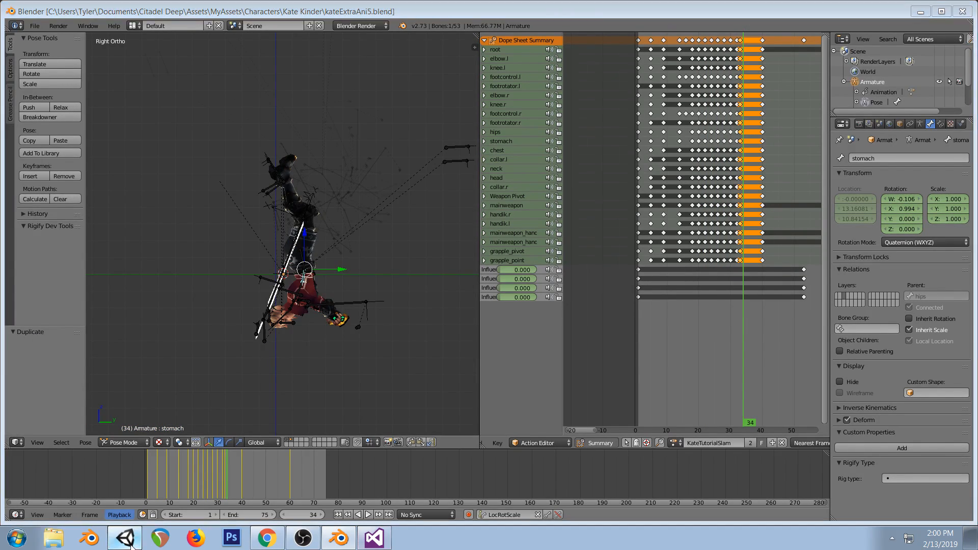
key("alt+Tab")
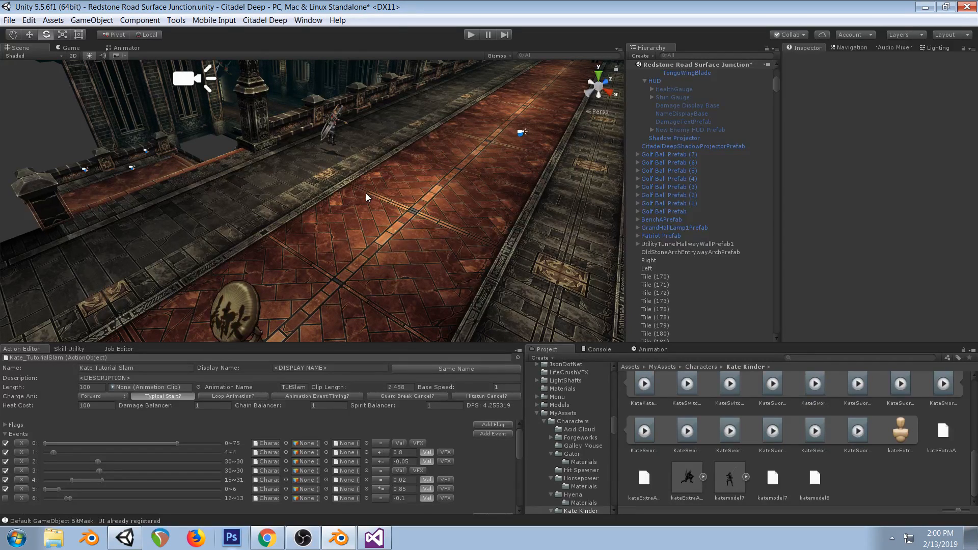
Return to Blender and replay the slam motion by scrubbing up to frame 34
key("alt+Tab")
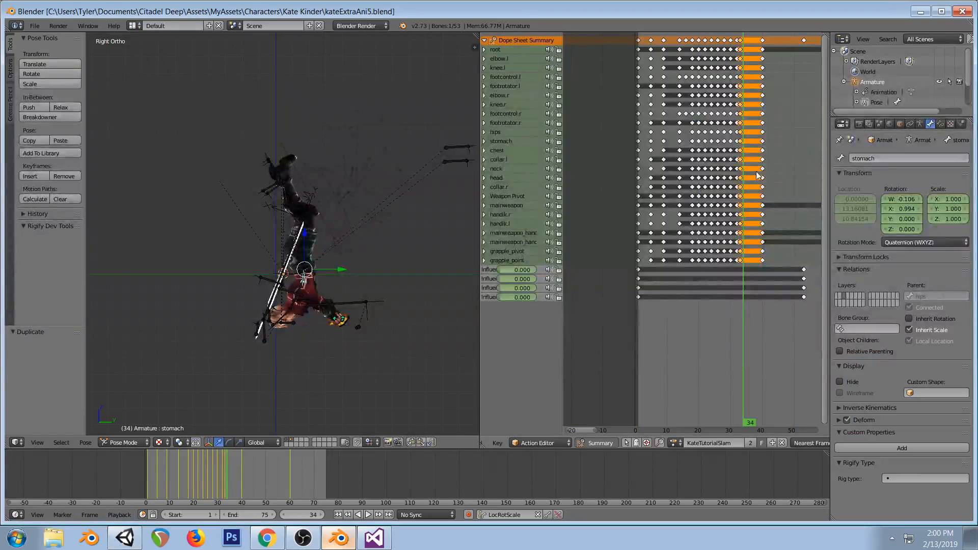
left_click(737, 177)
left_click(698, 180)
left_click_drag(699, 179, 739, 177)
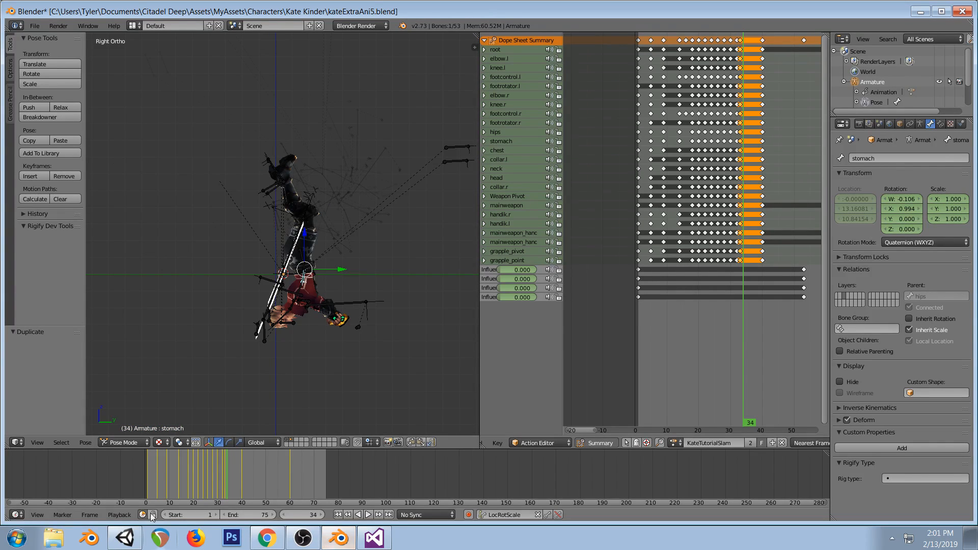
Switch to Unity, run the game to try the grapple slam, and pause it
left_click(125, 538)
left_click(472, 34)
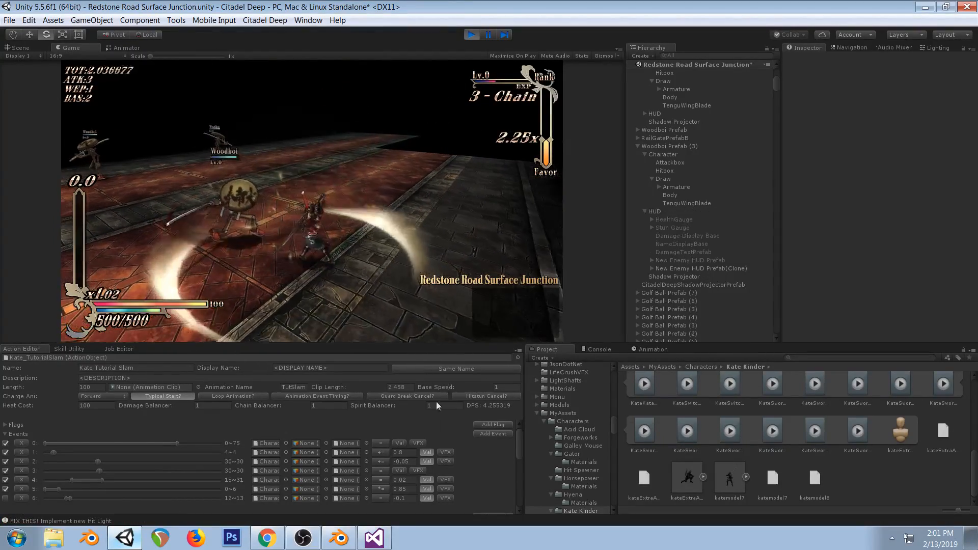
left_click(486, 34)
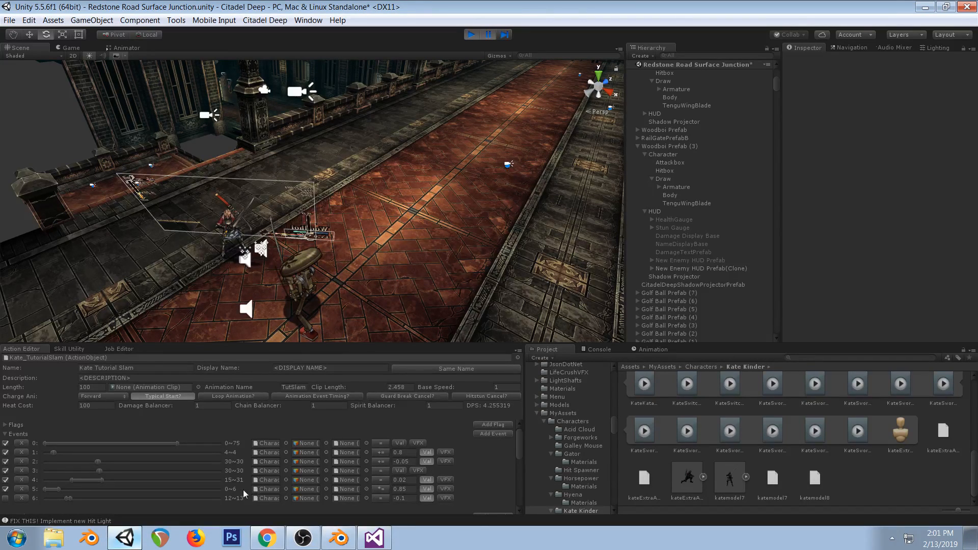
Check the script assigned to event 1 of Kate Tutorial Slam and set the event's value to 0.5
left_click(286, 452)
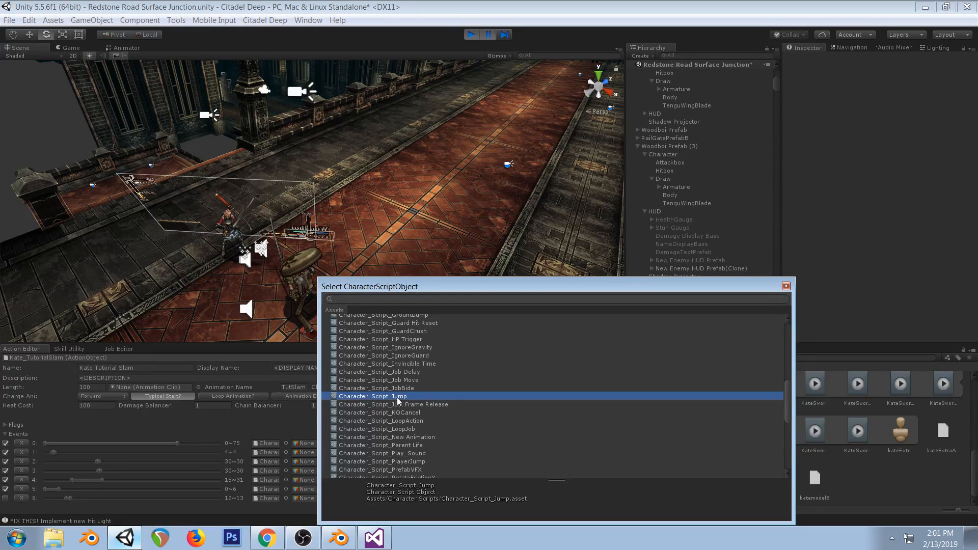
left_click(786, 287)
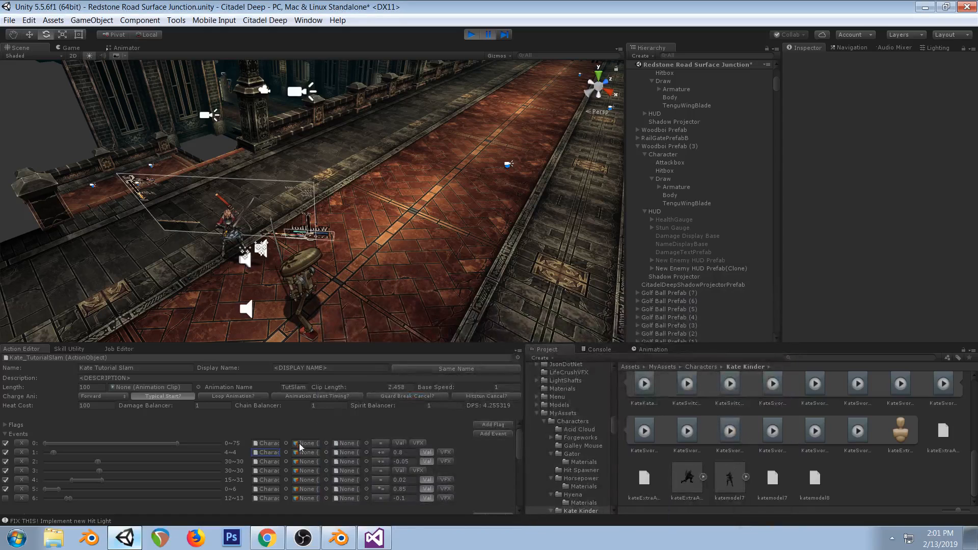
left_click(401, 453)
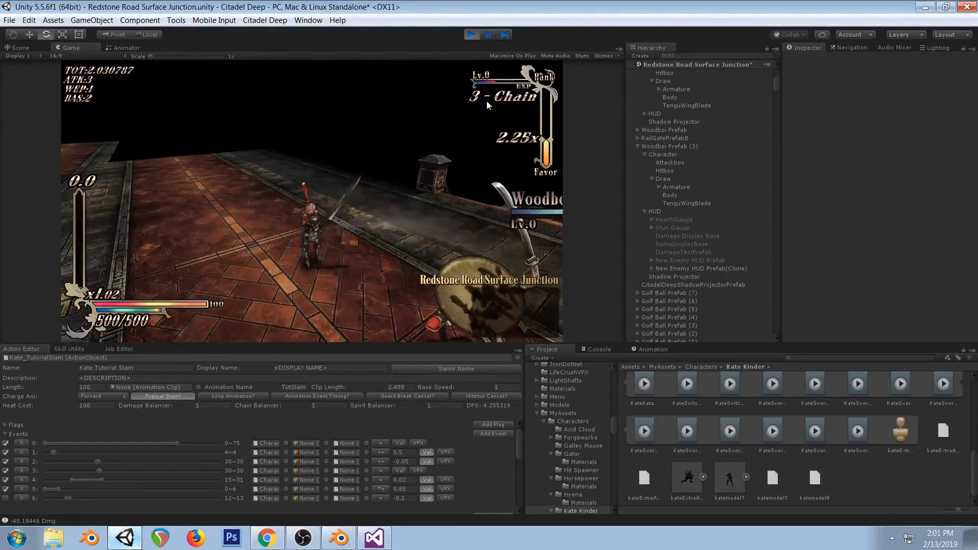
Pause the game during the grapple and advance it frame by frame, viewing the characters from a low side angle
left_click(485, 39)
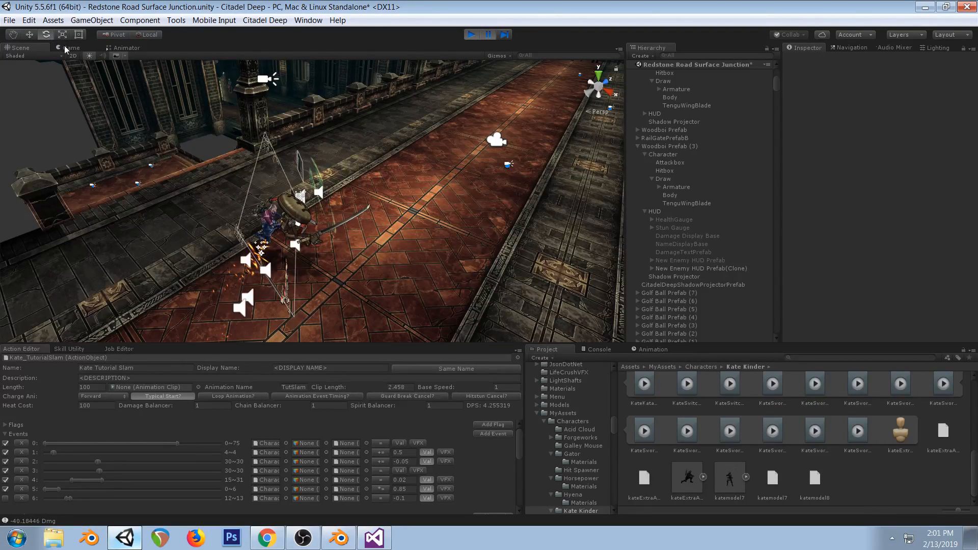
left_click(500, 35)
left_click(501, 35)
left_click(501, 35)
left_click(501, 36)
left_click(501, 36)
left_click(501, 36)
left_click(501, 37)
left_click(501, 36)
left_click(502, 37)
left_click(501, 37)
left_click(501, 37)
left_click(501, 36)
left_click(501, 37)
left_click(501, 36)
right_click_drag(477, 219, 475, 104)
middle_click_drag(294, 210, 352, 172)
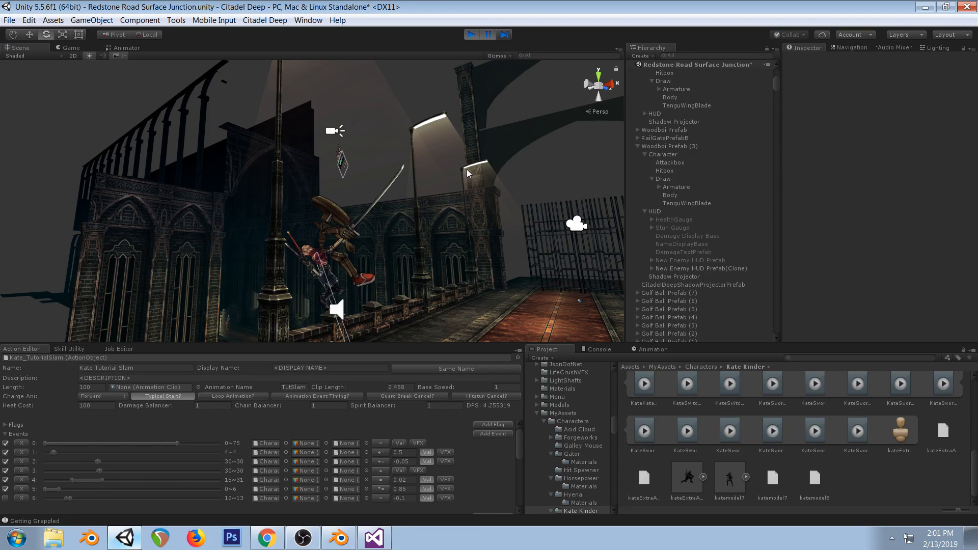
Advance the paused slam further through the mid-air flip and compare it with the pose in Blender
left_click(504, 35)
left_click(504, 34)
left_click(504, 35)
left_click(505, 35)
left_click(503, 37)
left_click(502, 37)
left_click(502, 37)
left_click(503, 37)
left_click(504, 36)
left_click(503, 36)
left_click(504, 35)
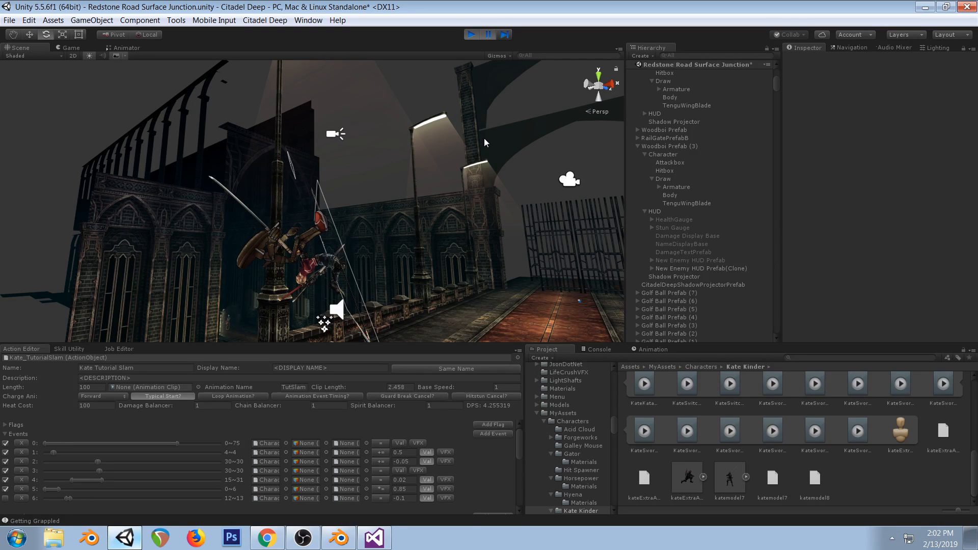
left_click(134, 539)
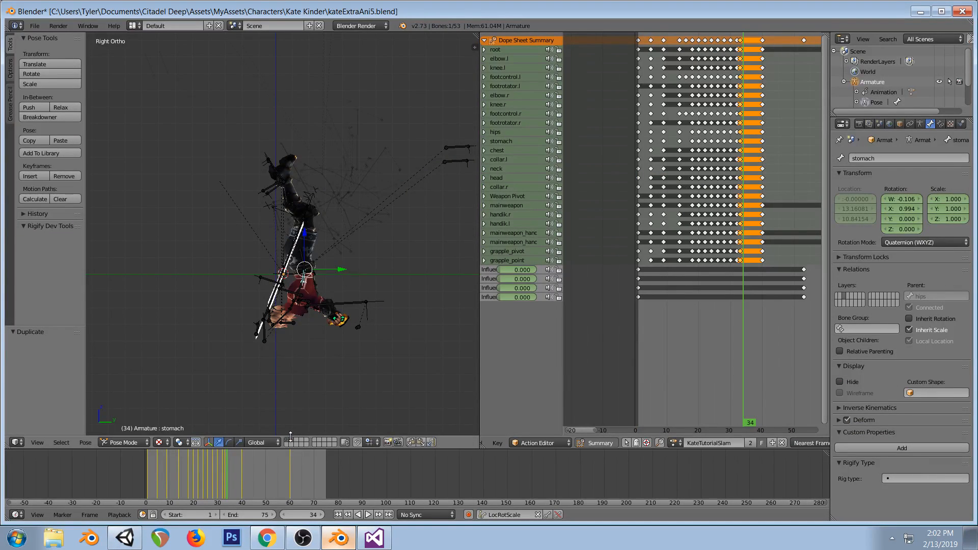
Return to Unity, check the assigned event script, and move event 3 of the slam action to frame 39
left_click(135, 539)
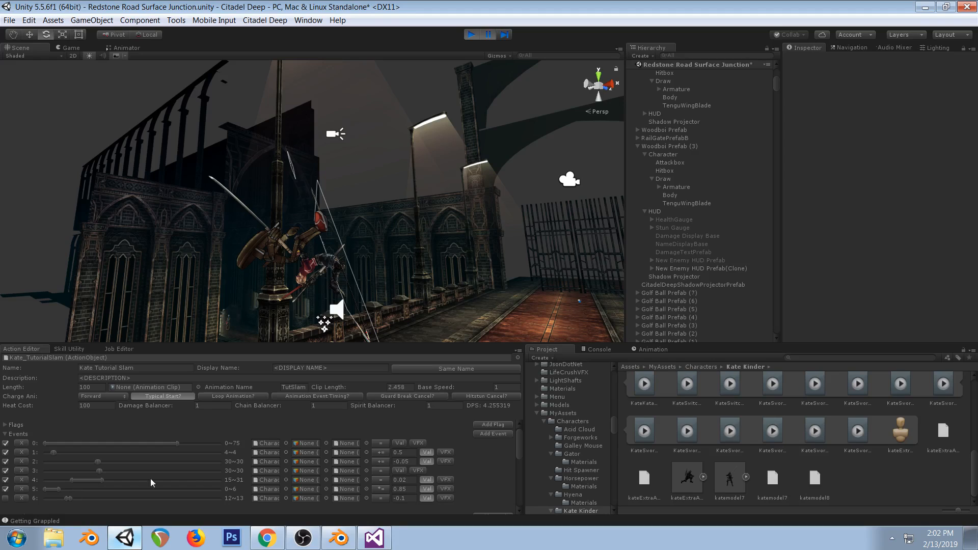
left_click(286, 489)
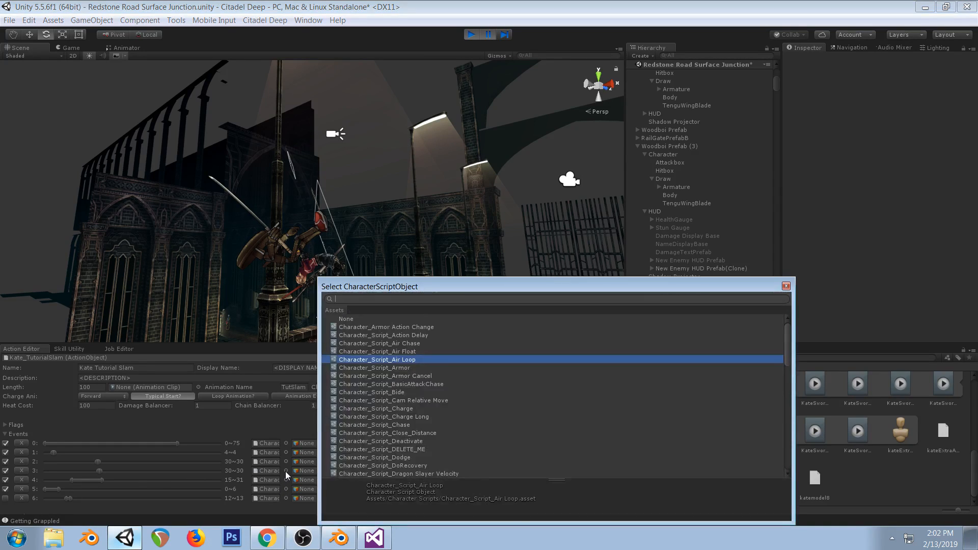
left_click(786, 286)
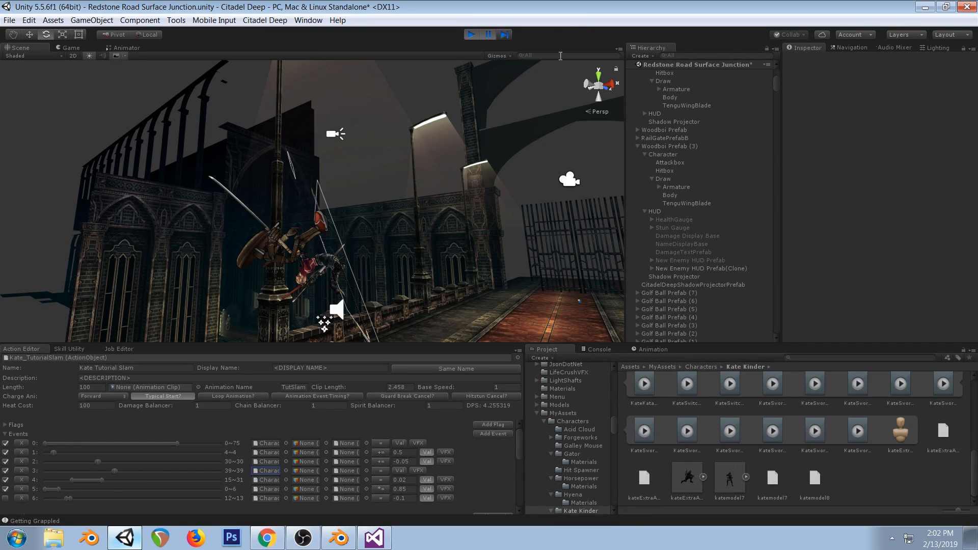
Advance the paused game three frames and set the Grapple Impact attack's impact to frame 48
left_click(506, 39)
left_click(505, 38)
left_click(506, 38)
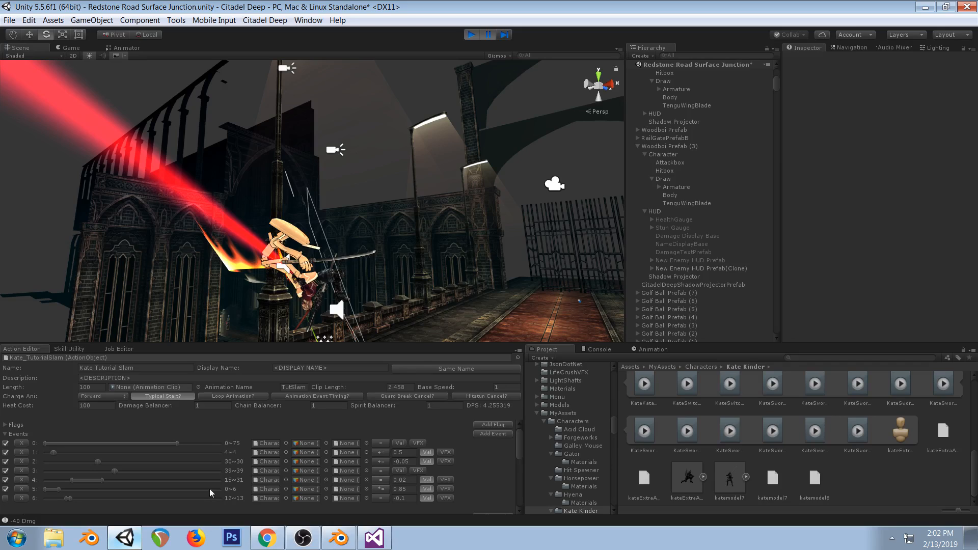
scroll(210, 492, "down", 3)
left_click_drag(120, 505, 129, 506)
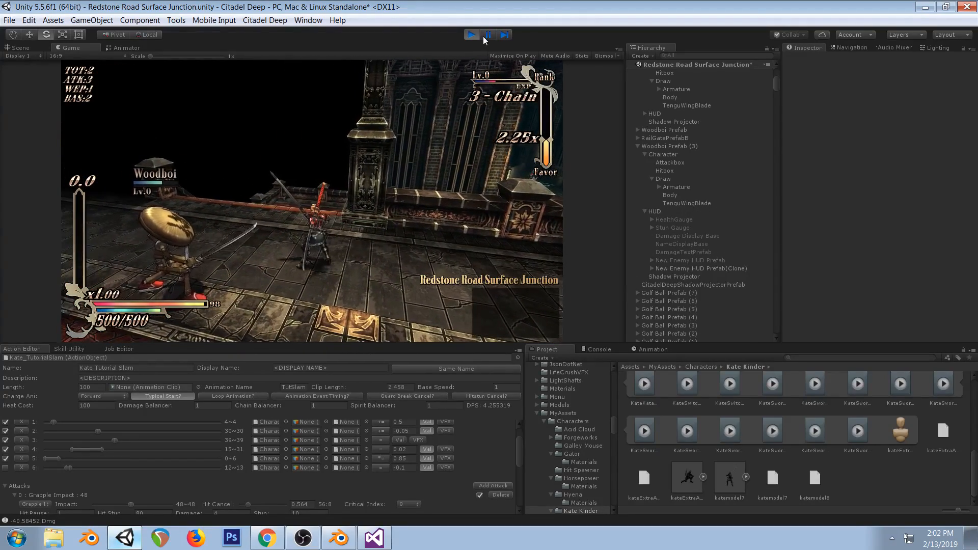
Replay the slam in the Game view, pause it, and examine the launch frame by frame
left_click(20, 48)
left_click(62, 48)
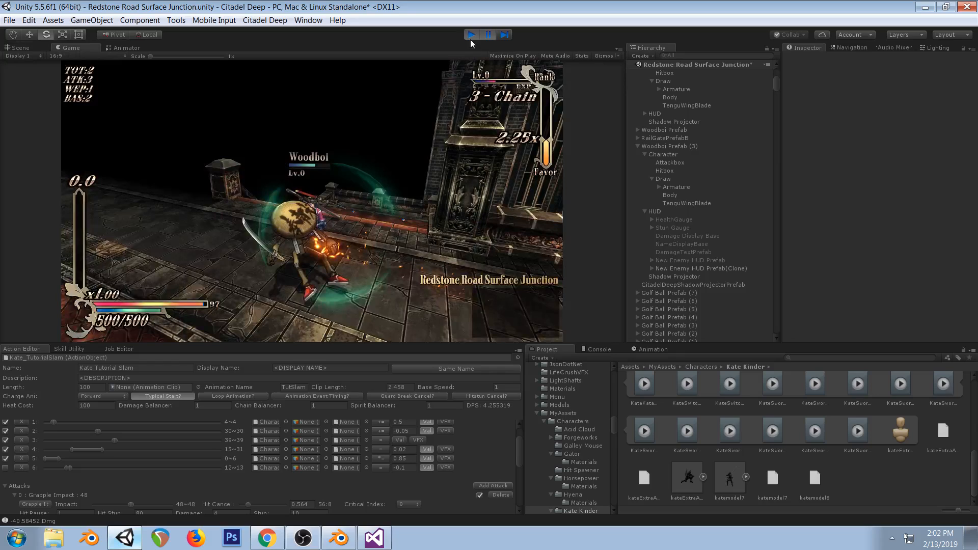
left_click(503, 37)
left_click(503, 37)
left_click(503, 37)
left_click(503, 37)
left_click(503, 37)
left_click(503, 37)
left_click(504, 37)
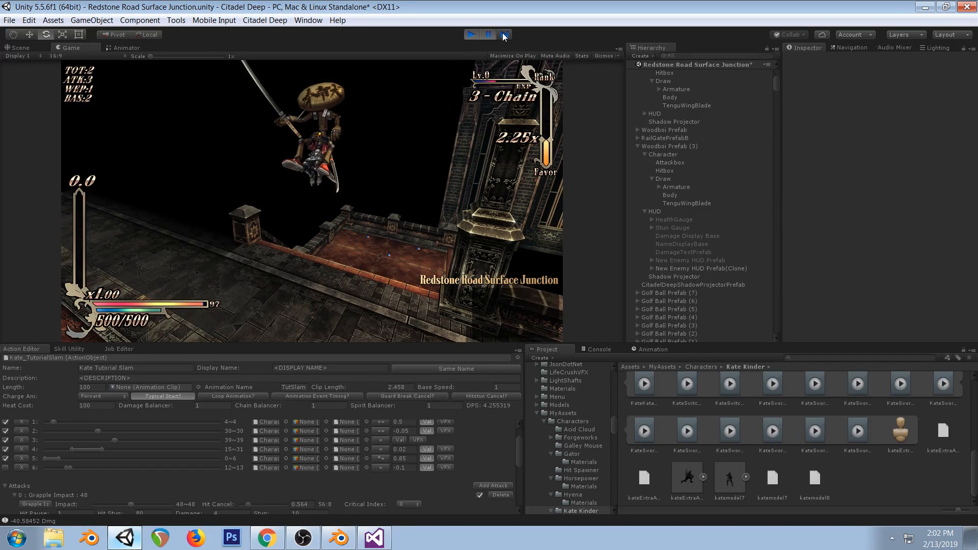
left_click(503, 37)
In Blender, move both foot controls downward at frame 16 to extend the legs, keyframe them, and preview the following frames
left_click(339, 537)
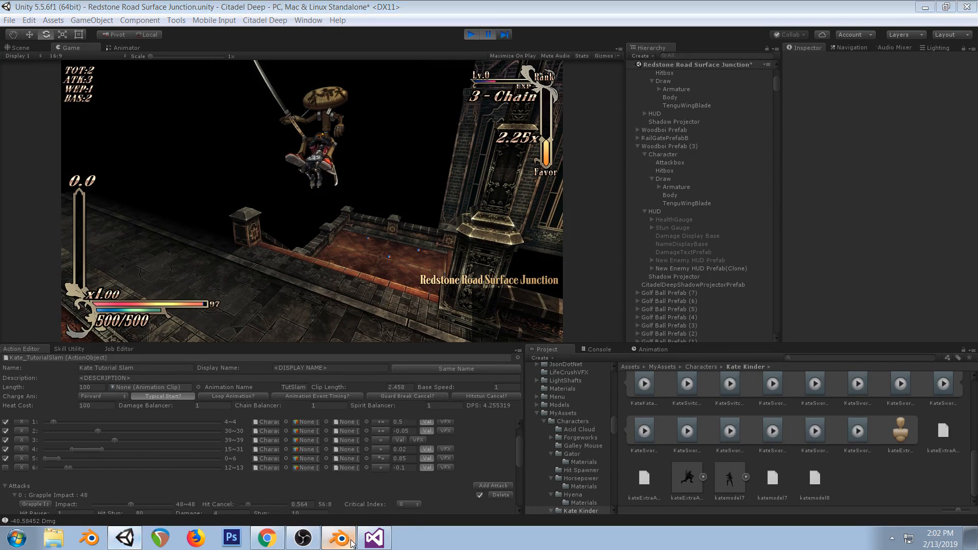
left_click_drag(677, 121, 686, 127)
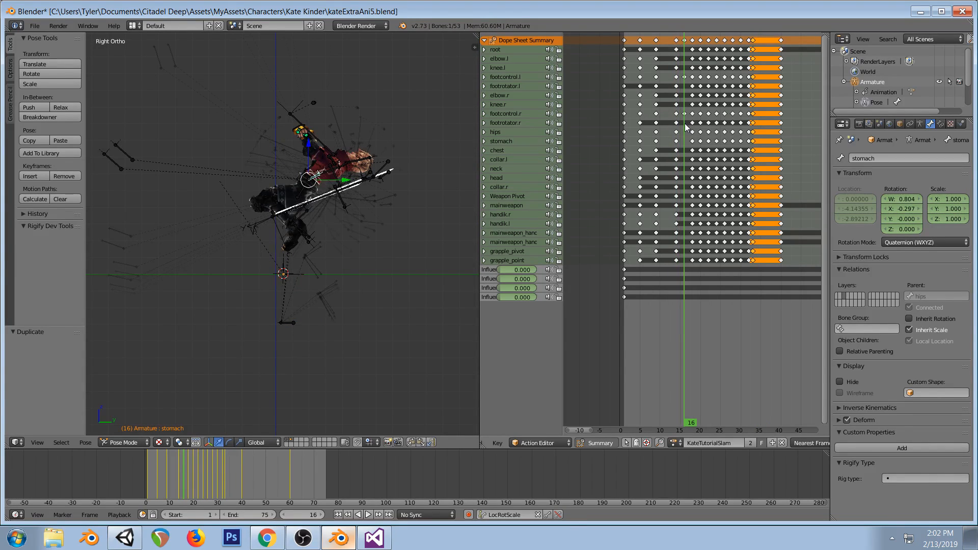
right_click(292, 227)
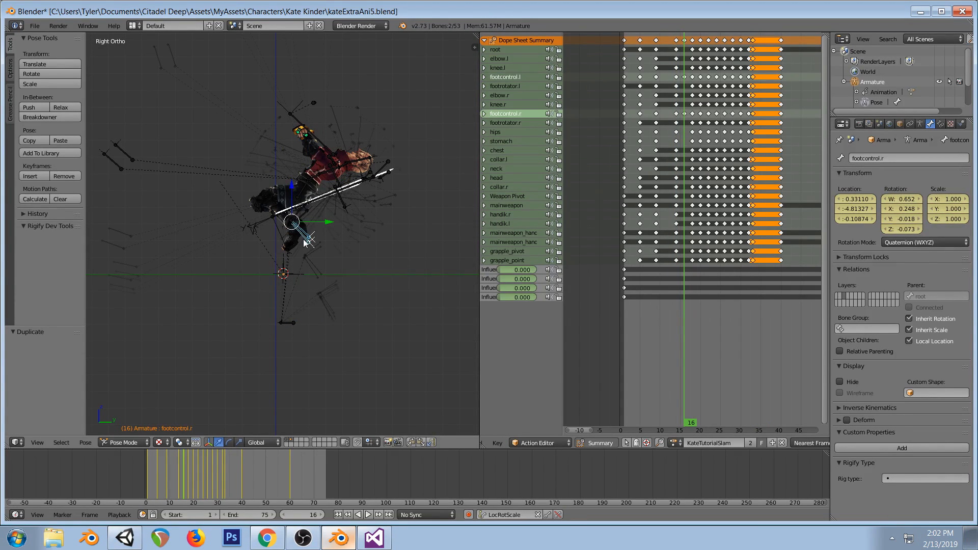
key("g")
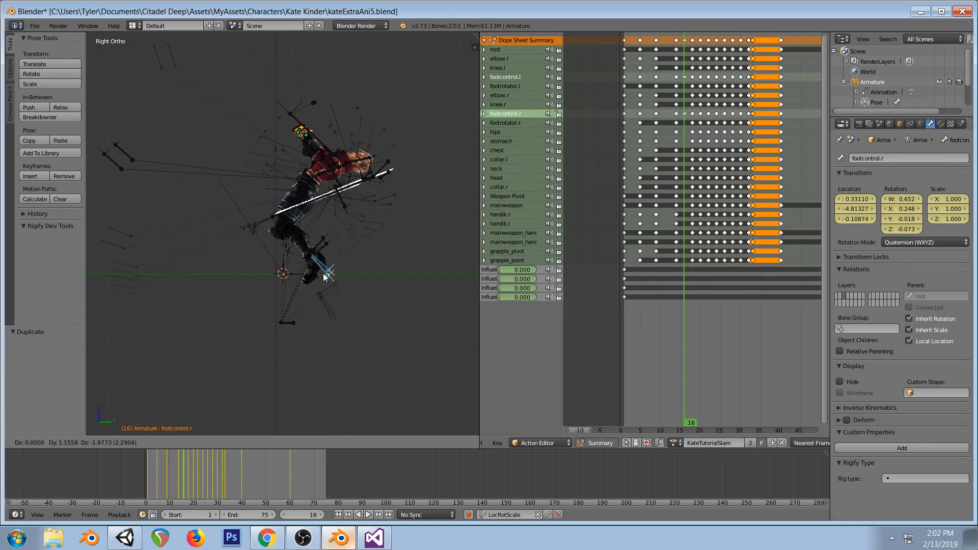
left_click(313, 269)
key("i")
left_click_drag(675, 128, 719, 179)
Save the revised foot animation over kateExtraAni5.blend and switch back to Unity to load it
left_click(125, 538)
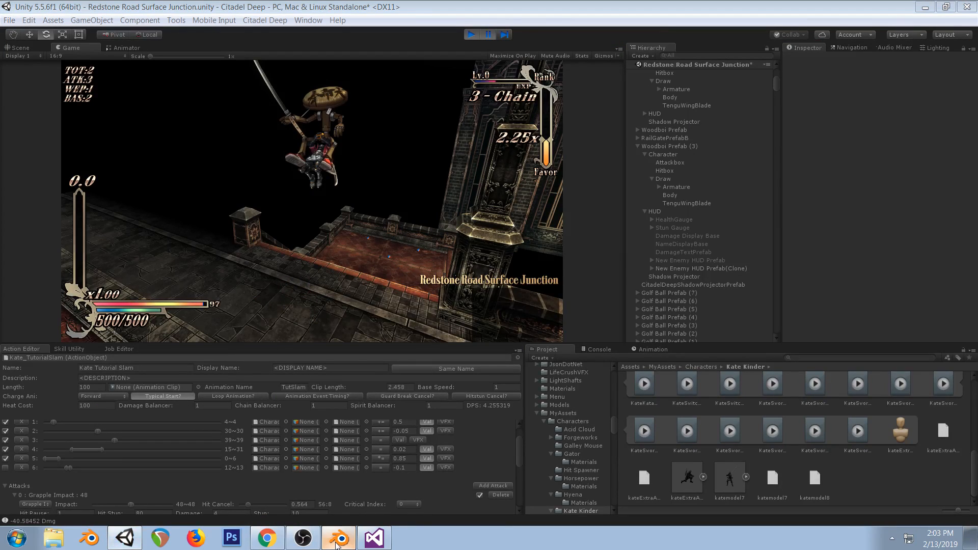
left_click(338, 537)
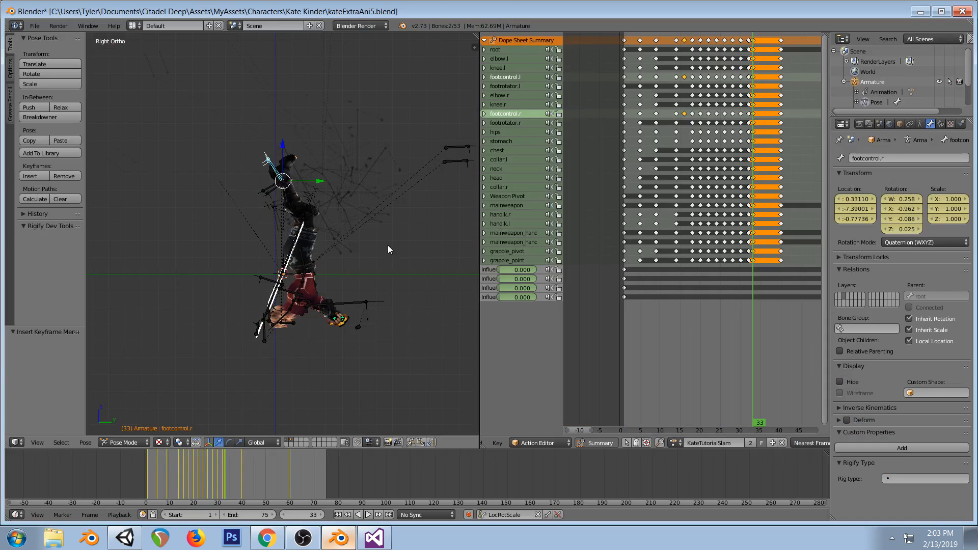
key("ctrl+s")
left_click(388, 248)
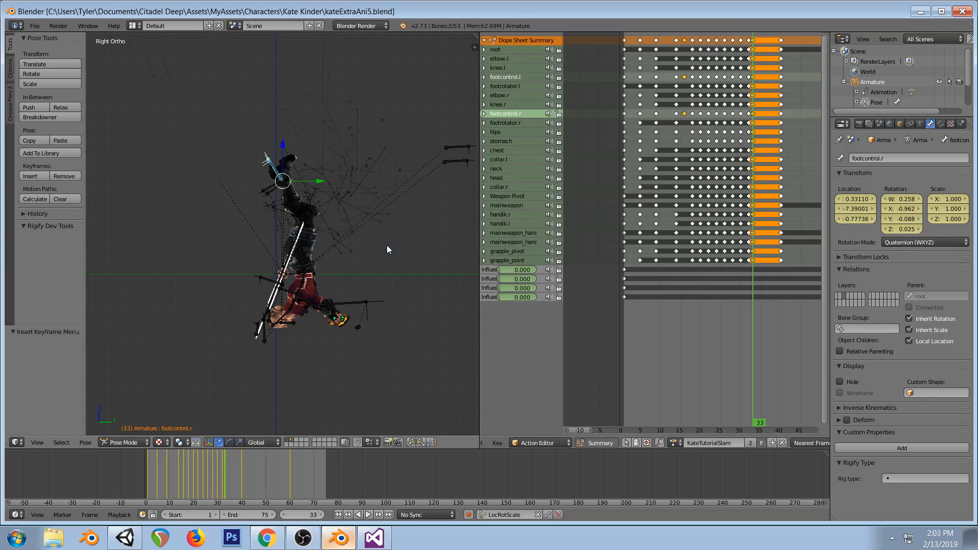
left_click(125, 538)
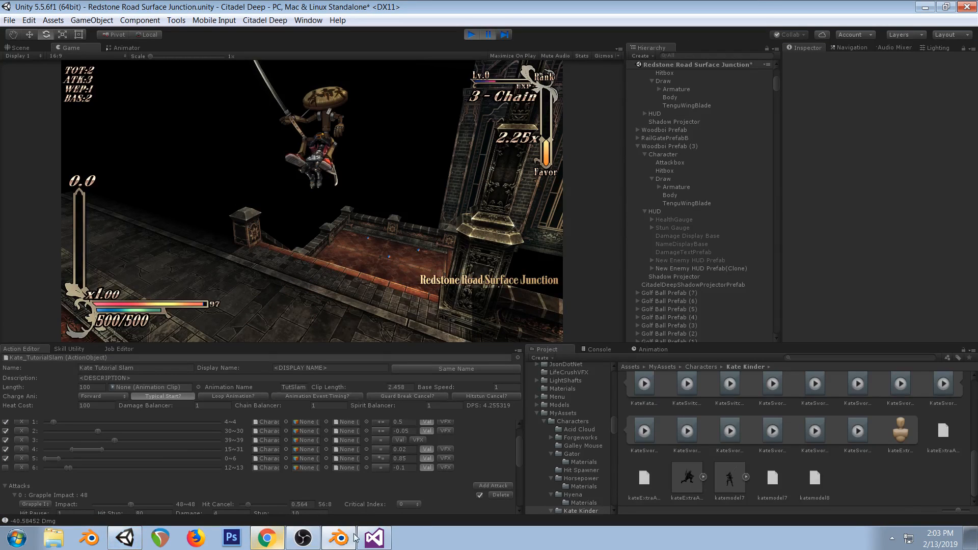
Check the stream chat on the Twitch live dashboard in Chrome and return to Unity
left_click(262, 538)
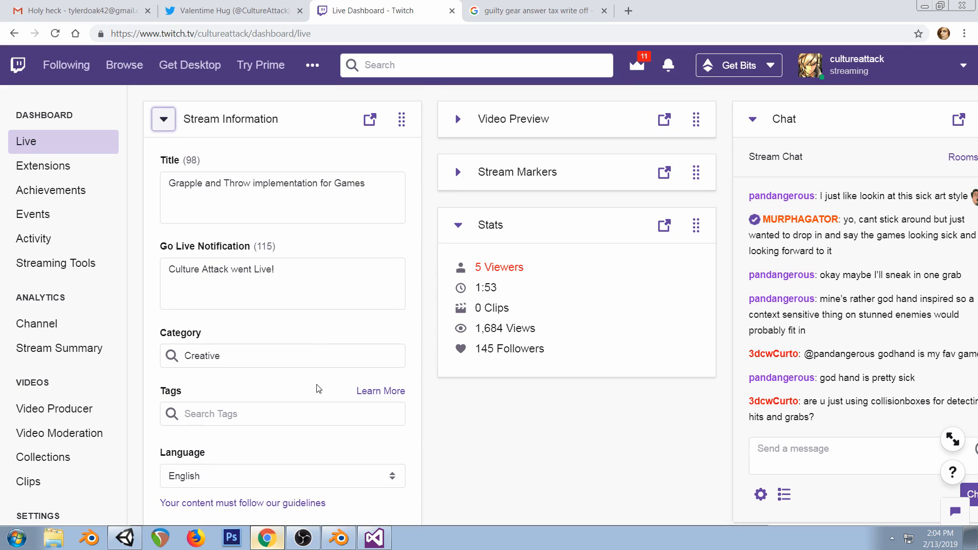
left_click(125, 537)
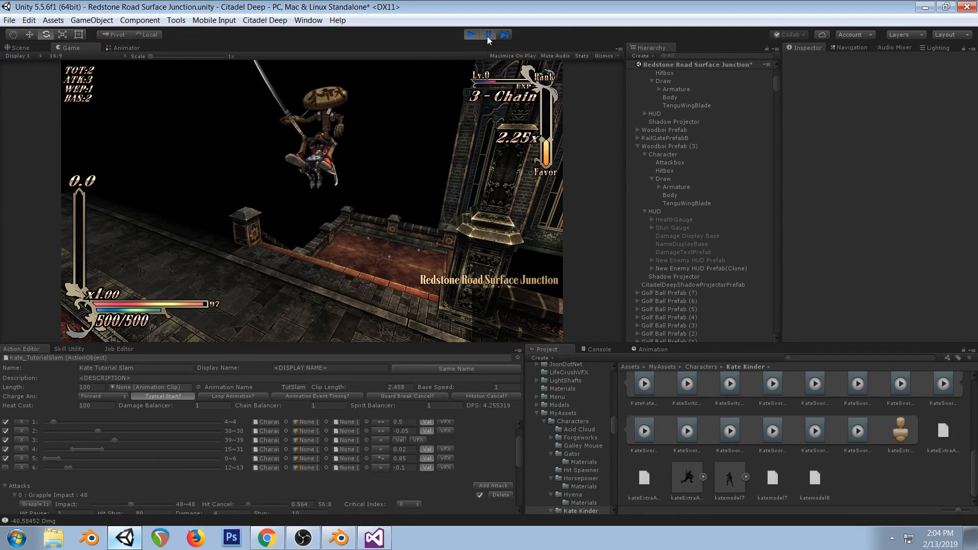
Switch from the game to the Scene view and frame the grappled enemy, Woodboi Prefab (3)
scroll(696, 153, "up", 4)
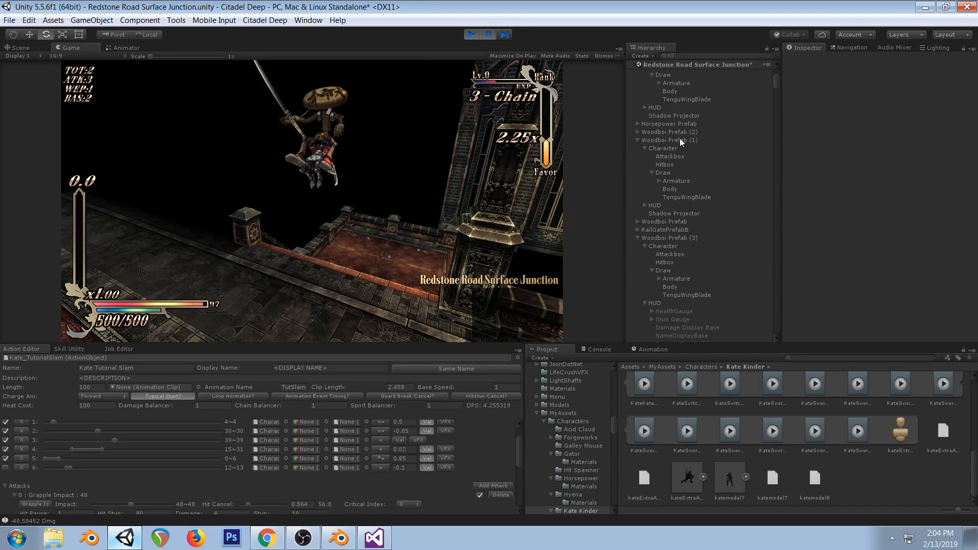
left_click(680, 138)
left_click(829, 130)
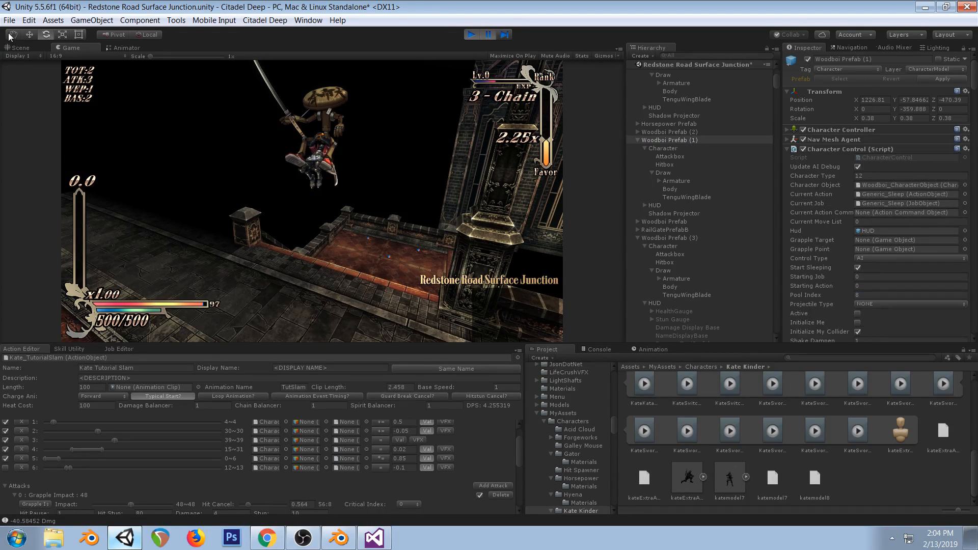
left_click(36, 49)
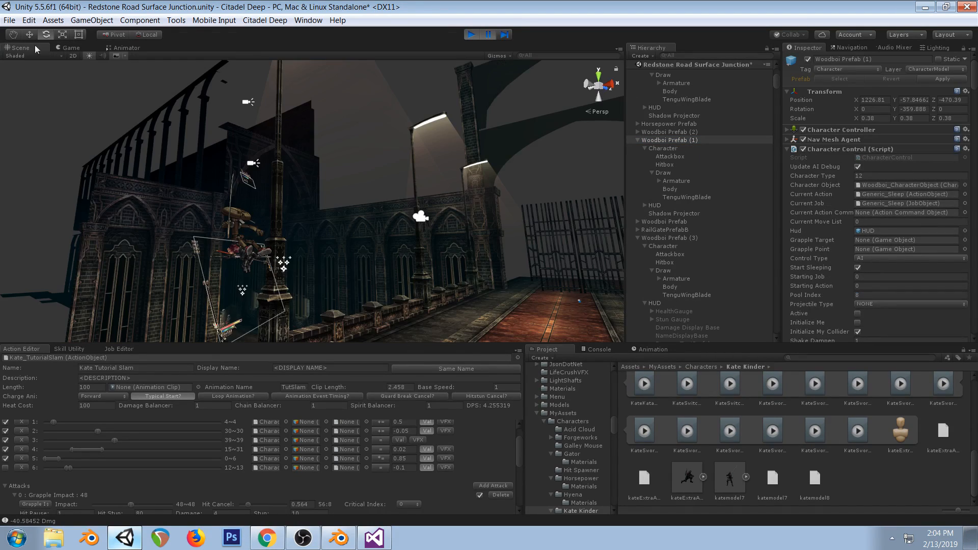
left_click(833, 130)
double_click(662, 140)
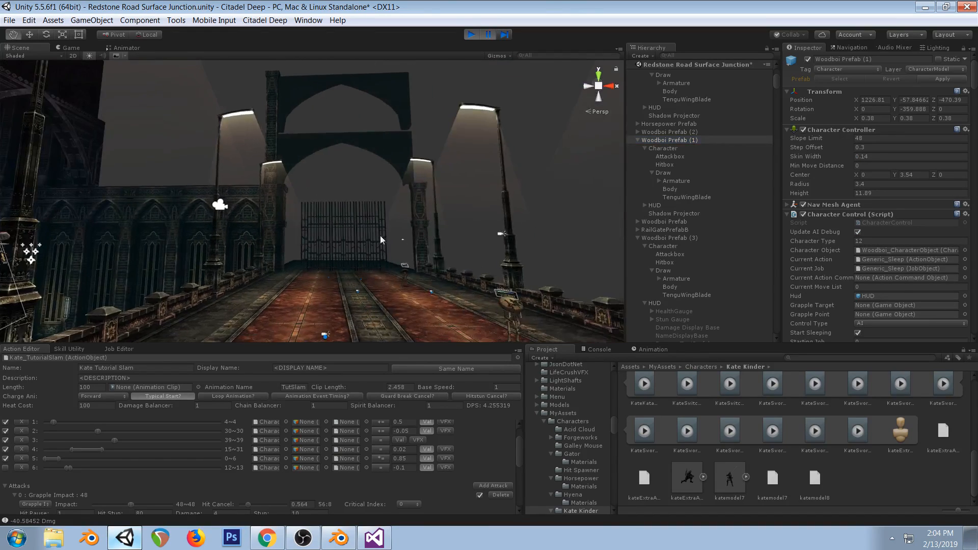
left_click(84, 147)
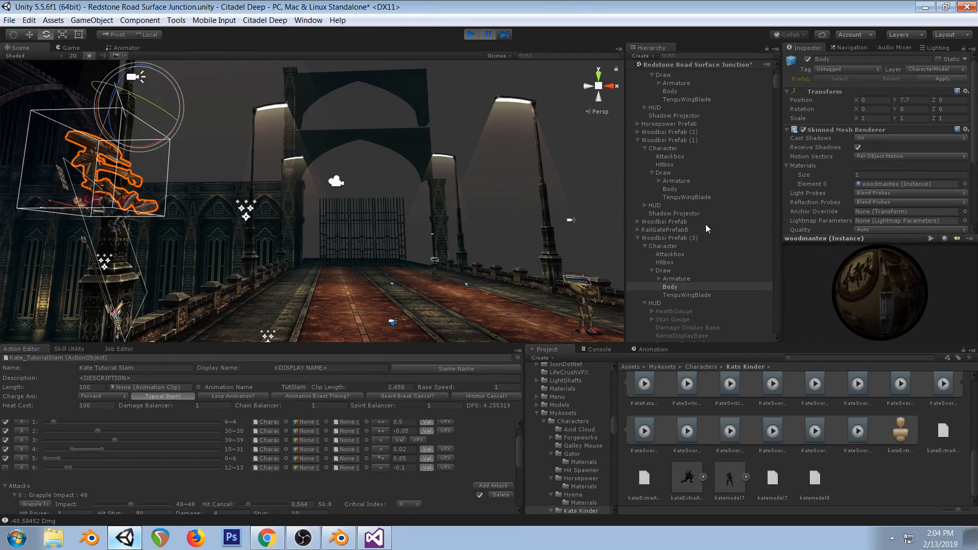
double_click(665, 238)
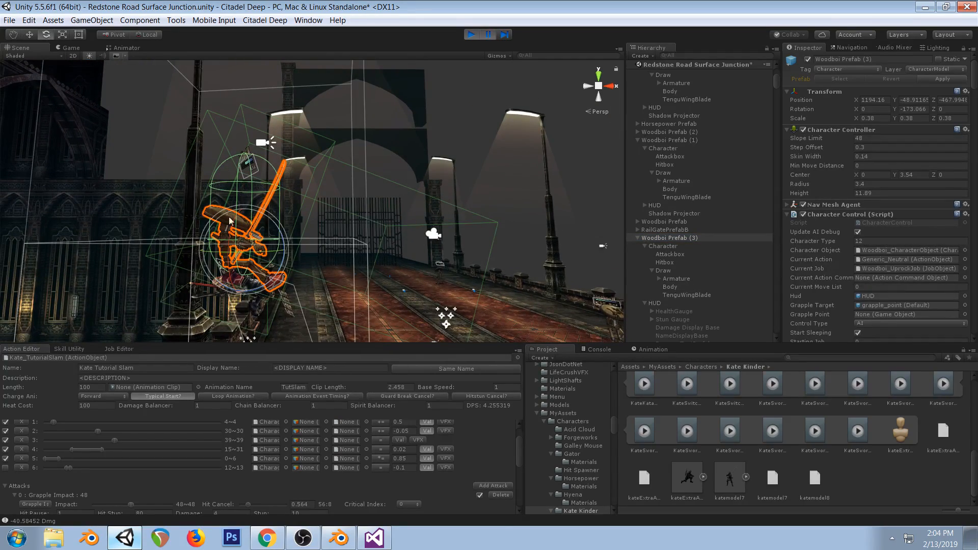
left_click_drag(344, 177, 621, 173, "alt")
Try rotating the Character object inside Woodboi Prefab (3), and undo the rotation
left_click(688, 244)
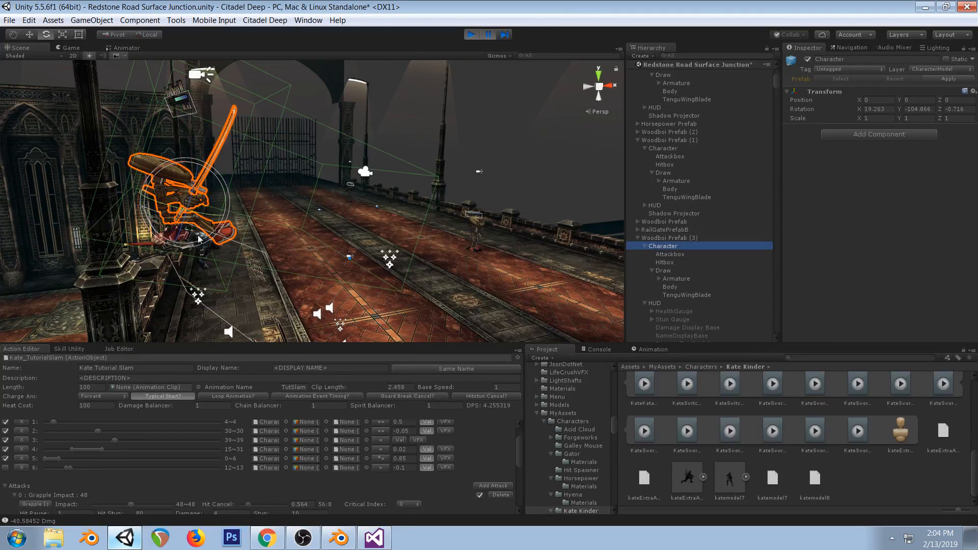
left_click_drag(141, 202, 135, 236)
left_click(663, 245)
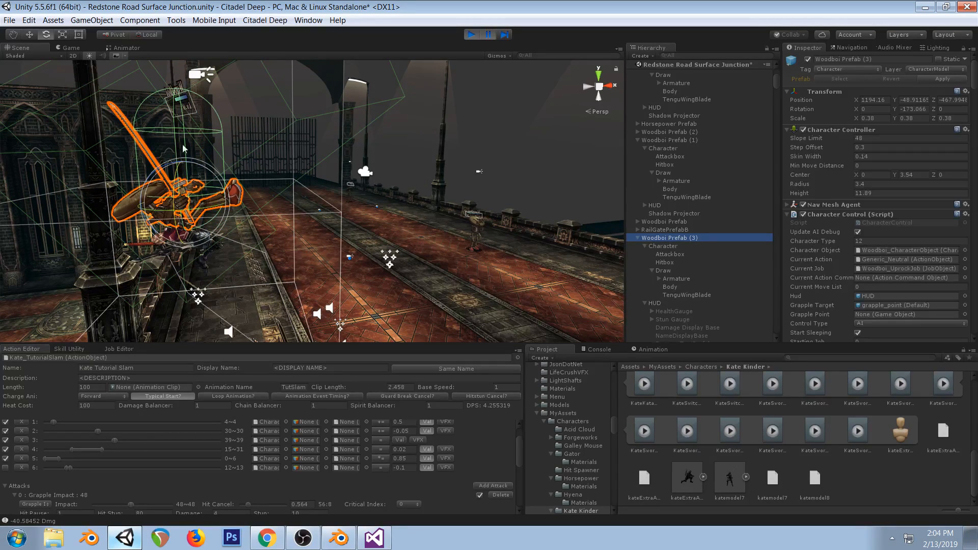
key("ctrl+z")
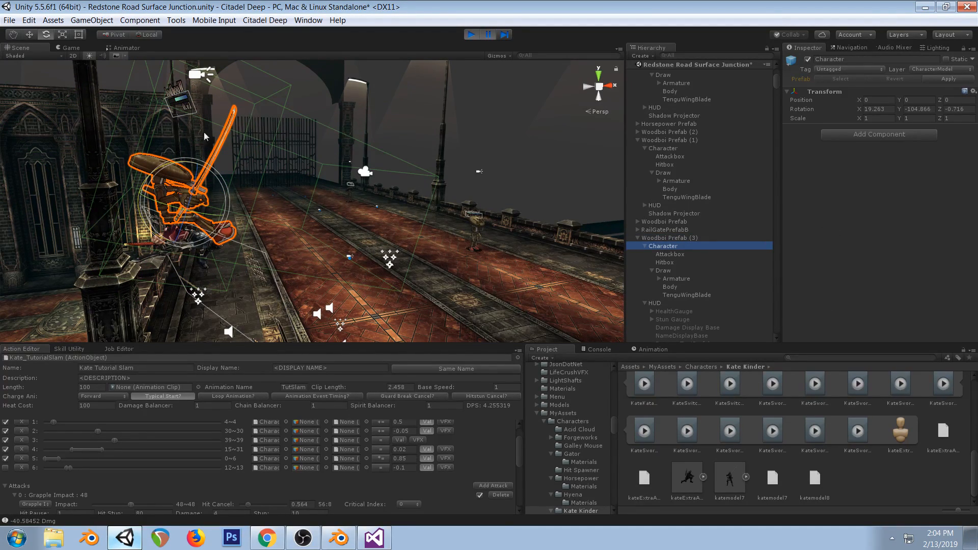
Frame the enemy's Character object and examine the mid-air grapple pose from several sides in the Scene view
key("f")
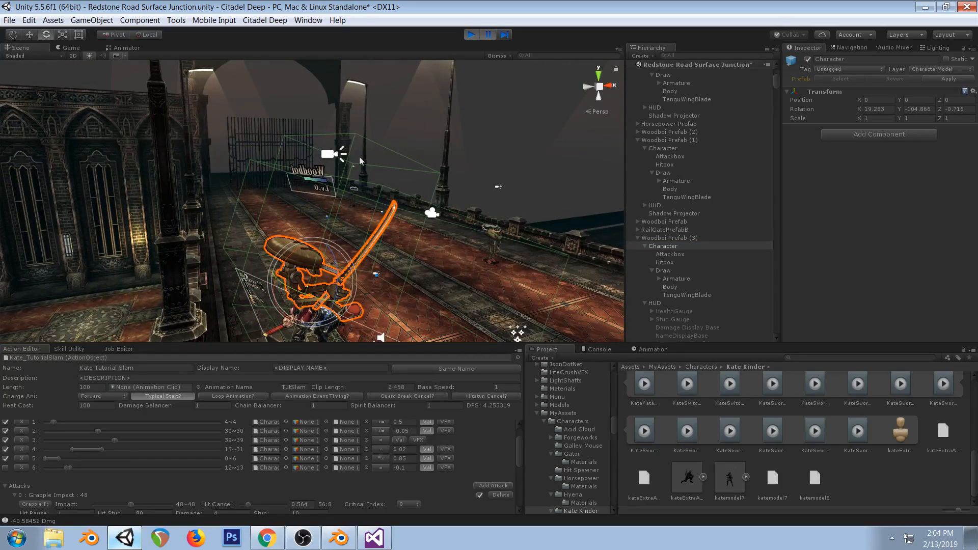
right_click_drag(439, 208, 494, 213)
right_click_drag(232, 162, 325, 186)
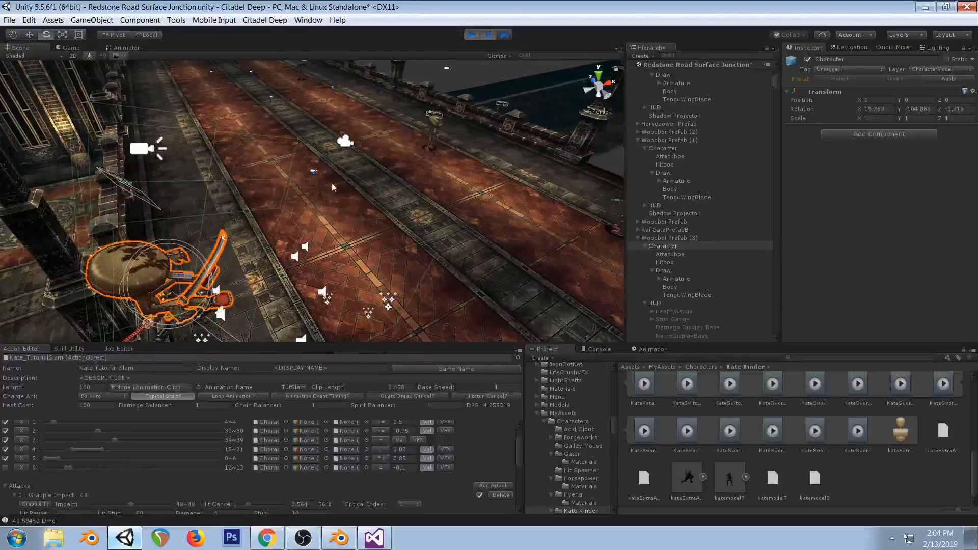
scroll(325, 186, "down", 3)
middle_click_drag(325, 186, 408, 173)
left_click_drag(407, 173, 166, 174, "alt")
middle_click_drag(166, 173, 164, 211)
left_click_drag(165, 210, 288, 136, "alt")
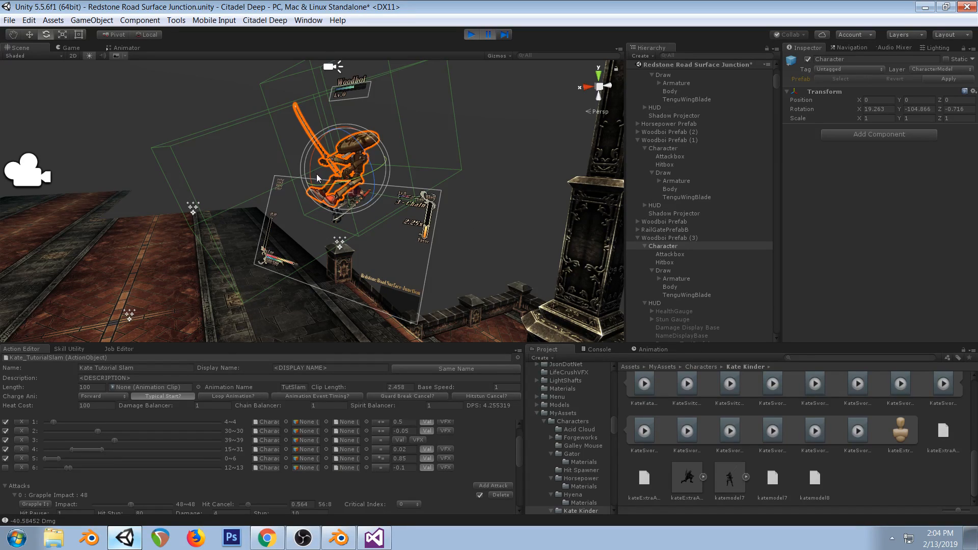
right_click_drag(317, 178, 394, 175)
right_click_drag(271, 149, 393, 176)
middle_click_drag(393, 175, 451, 192)
scroll(452, 192, "down", 5)
right_click_drag(288, 214, 397, 190)
middle_click_drag(397, 190, 470, 179)
right_click_drag(308, 211, 421, 214)
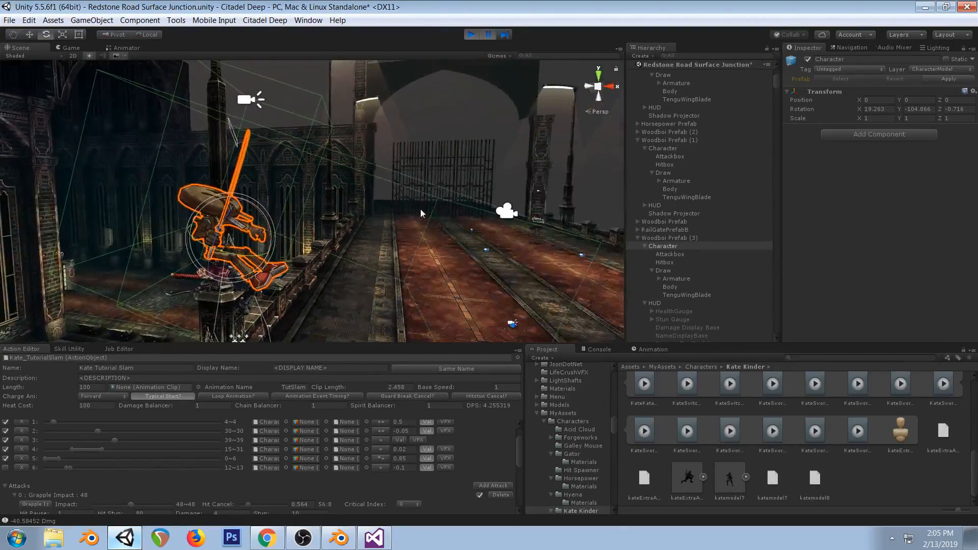
middle_click_drag(317, 214, 436, 204)
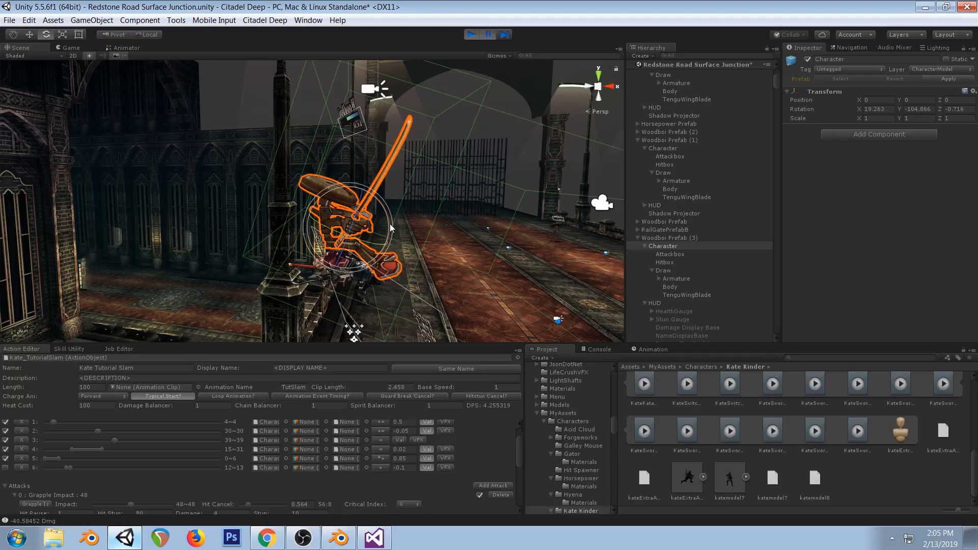
Try tipping the enemy's Character object upside down, check the flipped pose from other angles, and restore its original rotation
left_click_drag(390, 224, 59, 95)
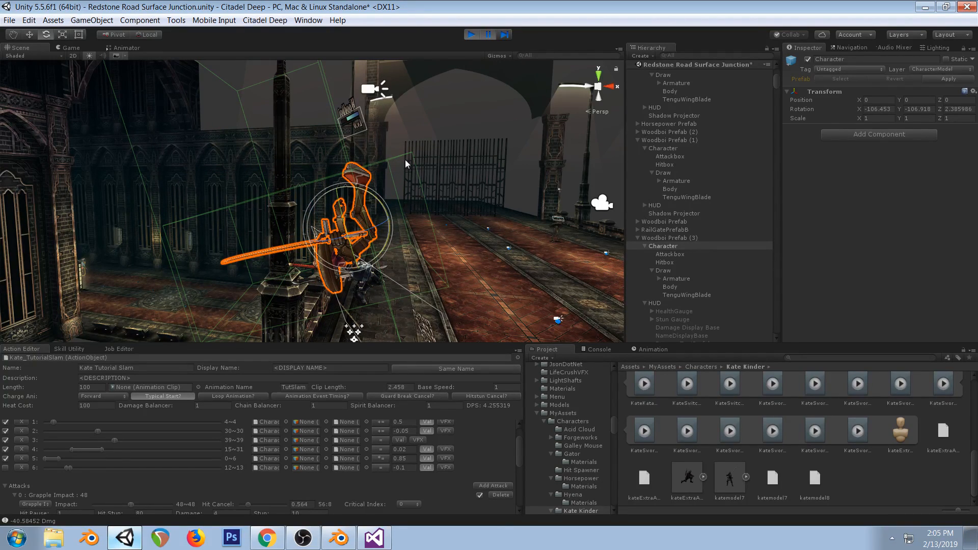
right_click_drag(325, 139, 412, 182)
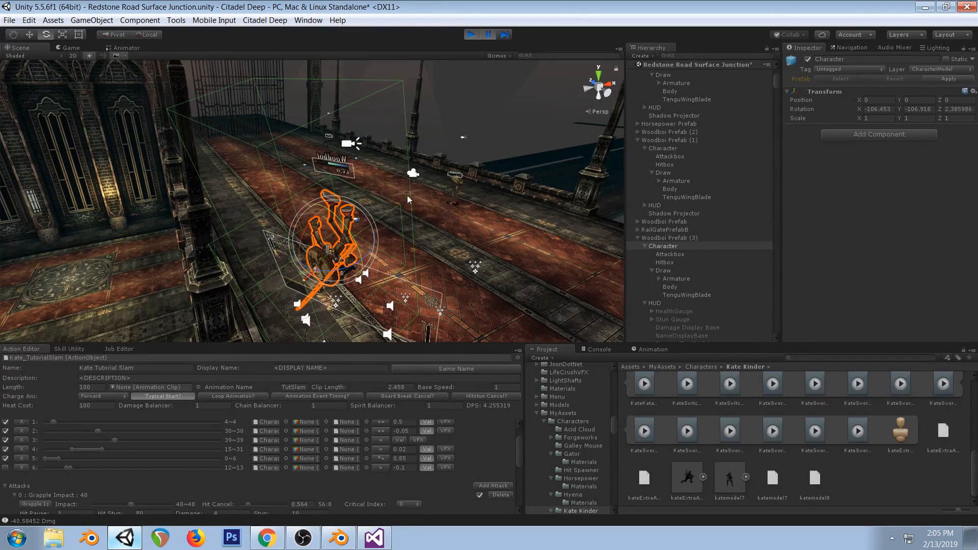
scroll(407, 196, "up", 2)
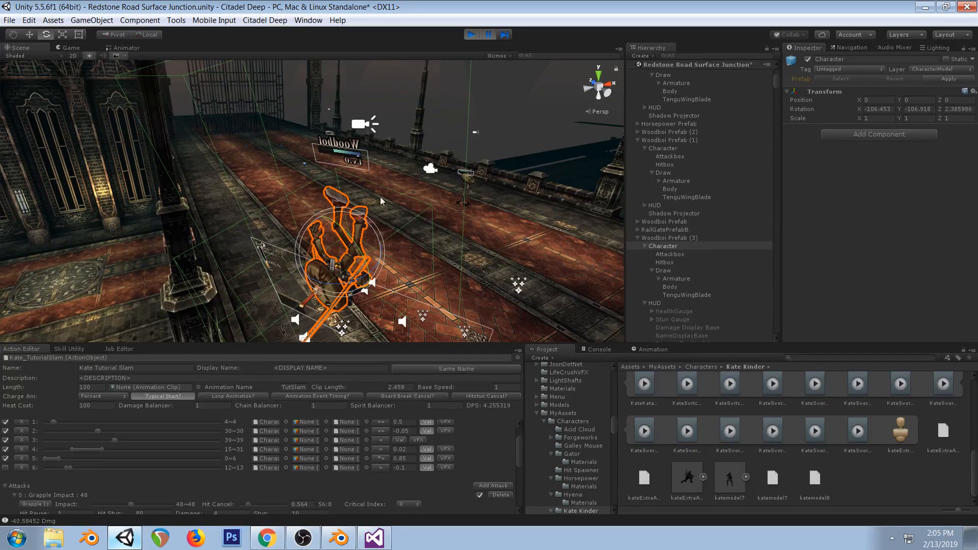
right_click_drag(457, 207, 493, 215)
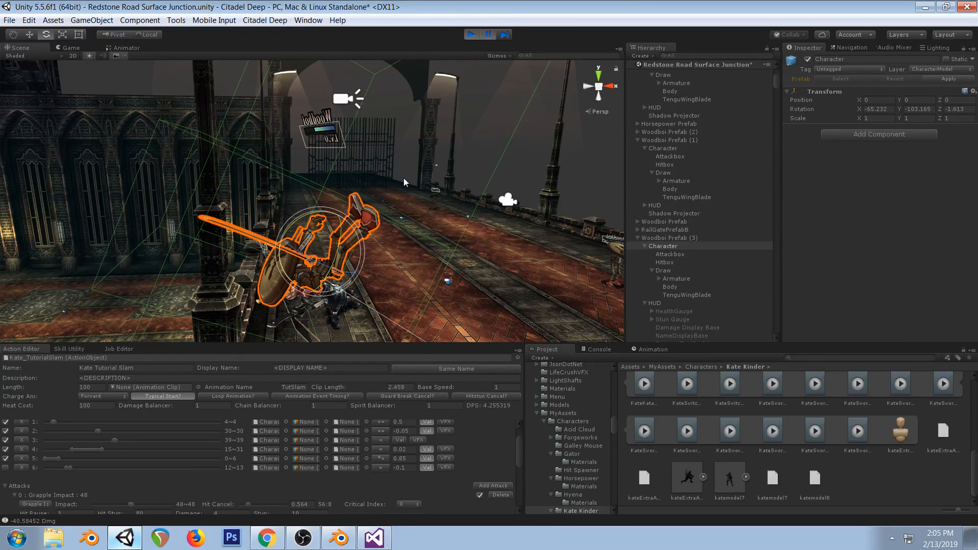
right_click_drag(334, 148, 304, 137)
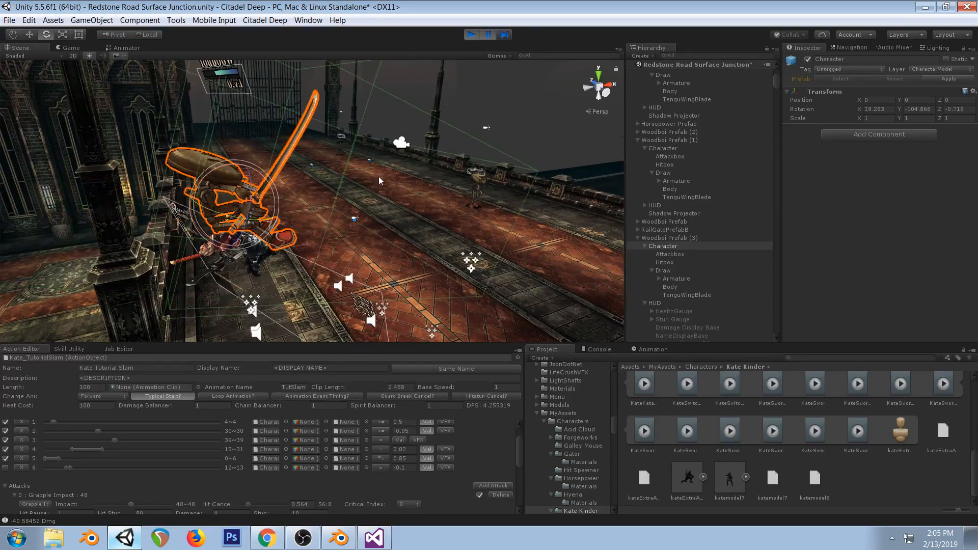
Examine how the enemy sits relative to Kate, both from a distance and close up
scroll(378, 176, "down", 5)
middle_click_drag(353, 157, 335, 148)
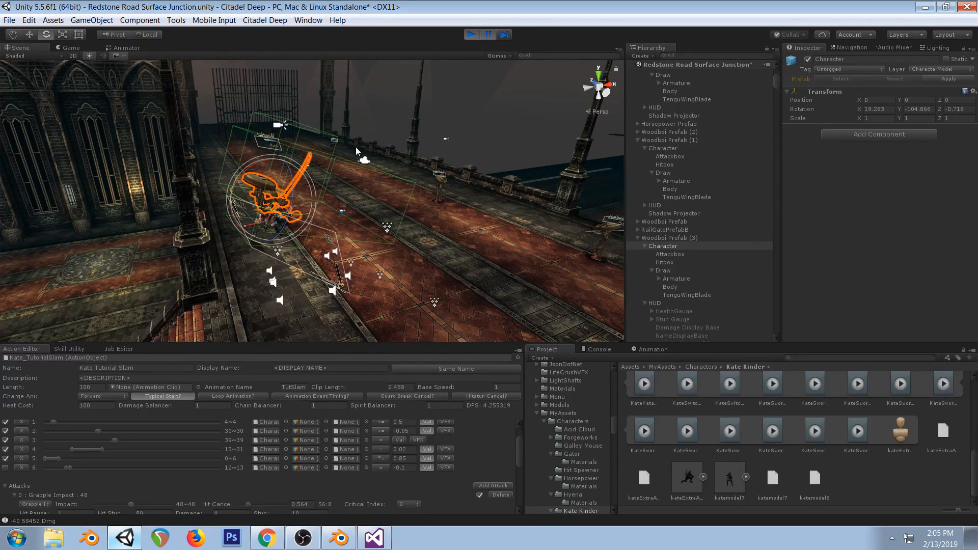
scroll(389, 151, "up", 5)
left_click_drag(389, 151, 384, 174, "alt")
middle_click_drag(384, 175, 280, 172)
scroll(305, 183, "down", 5)
scroll(407, 196, "up", 4)
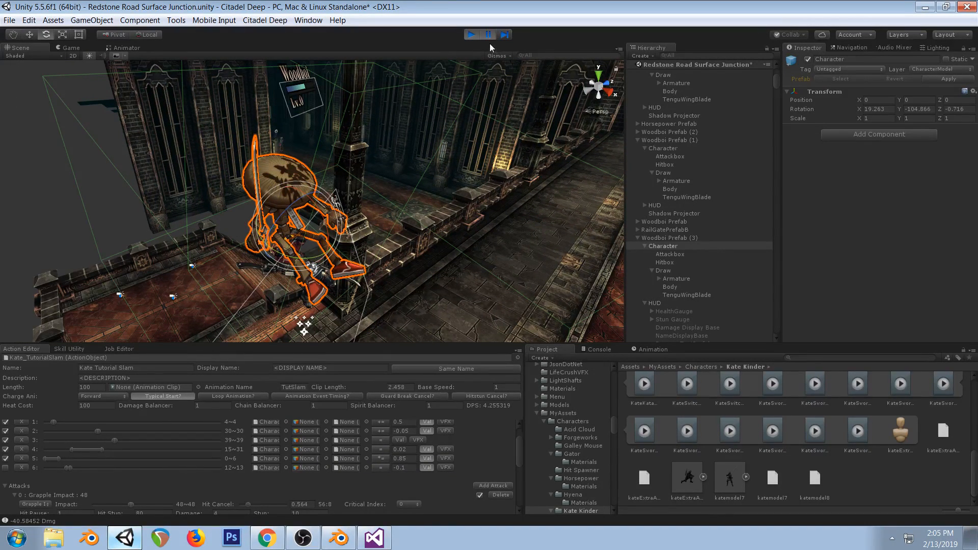
Focus on the enemy's Attackbox and examine its placement around both characters from above and from the side
double_click(678, 257)
middle_click_drag(372, 240, 402, 231)
right_click_drag(356, 209, 384, 272)
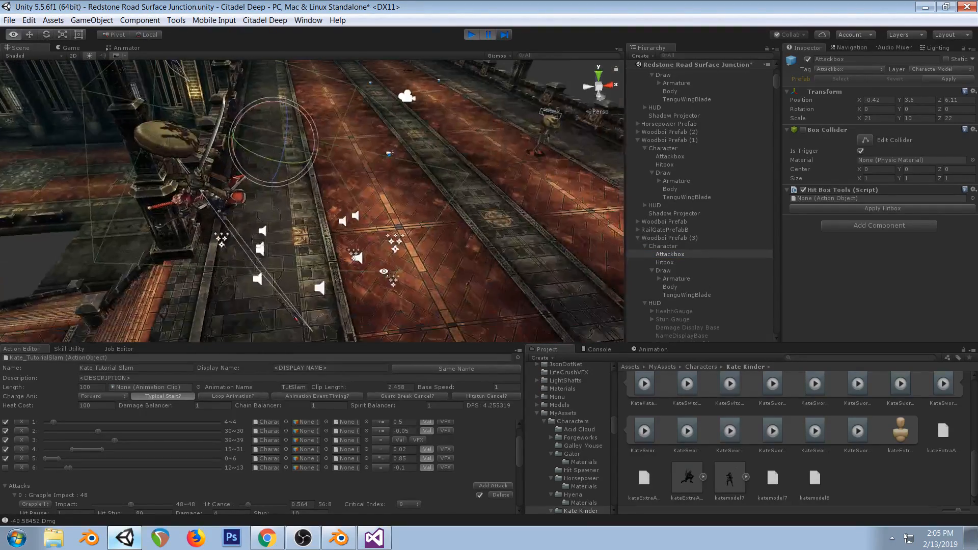
right_click_drag(336, 137, 339, 219)
middle_click_drag(347, 76, 336, 200)
scroll(307, 145, "down", 5)
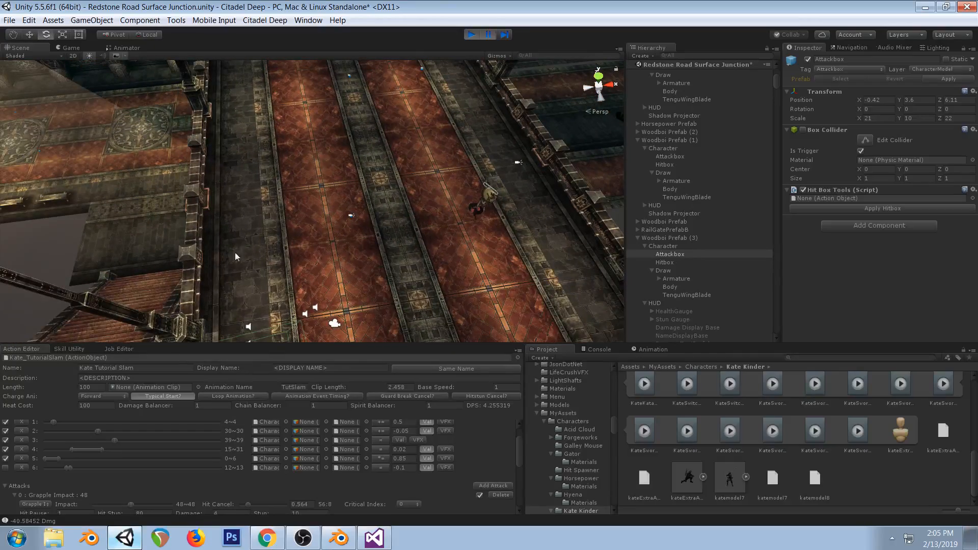
right_click_drag(433, 204, 376, 264)
middle_click_drag(326, 290, 393, 227)
scroll(392, 228, "up", 4)
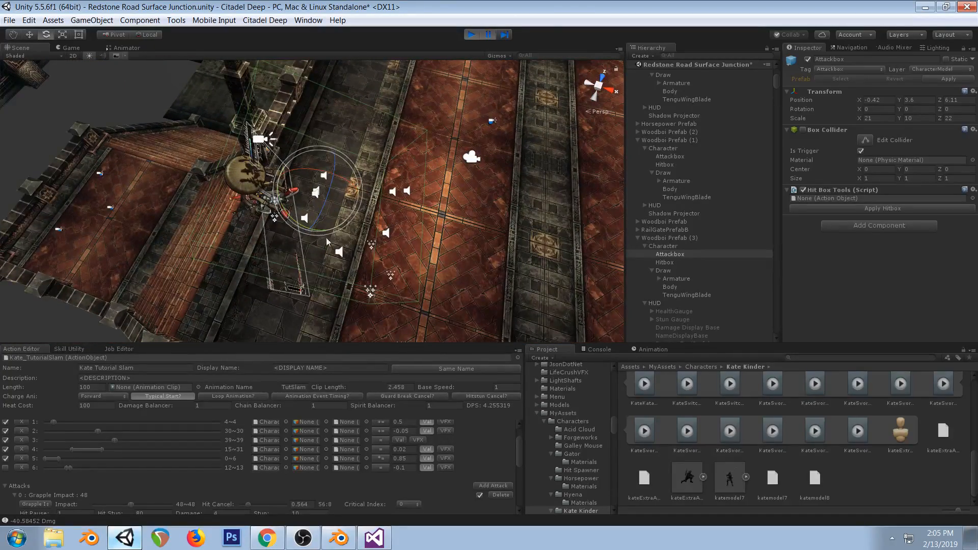
right_click_drag(312, 185, 382, 142)
right_click_drag(359, 273, 428, 201)
middle_click_drag(428, 200, 437, 162)
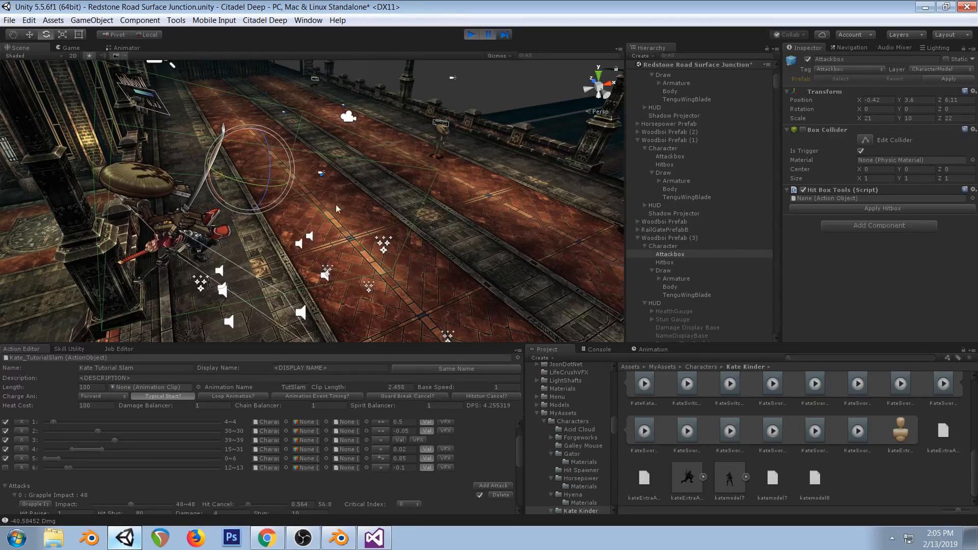
Resume the paused game to watch the slam play out, pause it, and switch to Blender
left_click(486, 36)
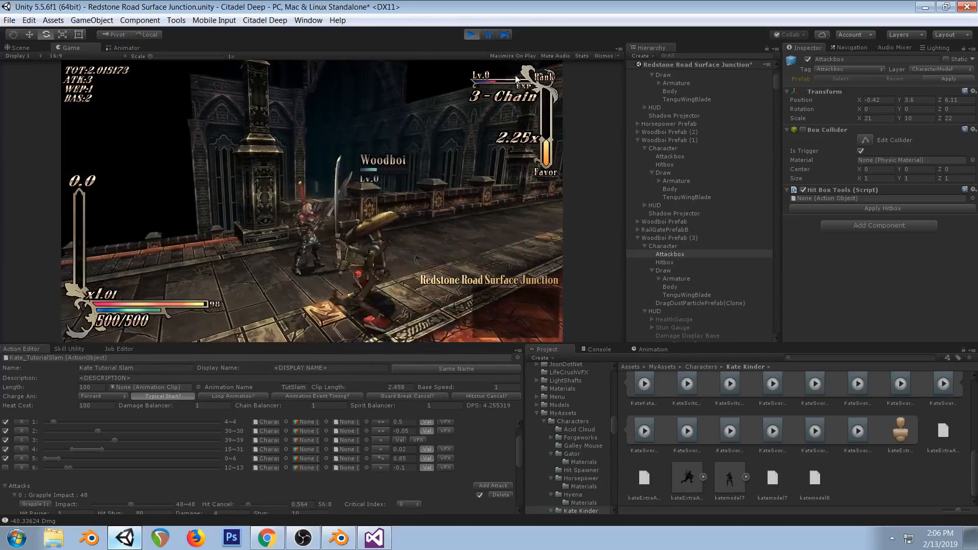
left_click(479, 36)
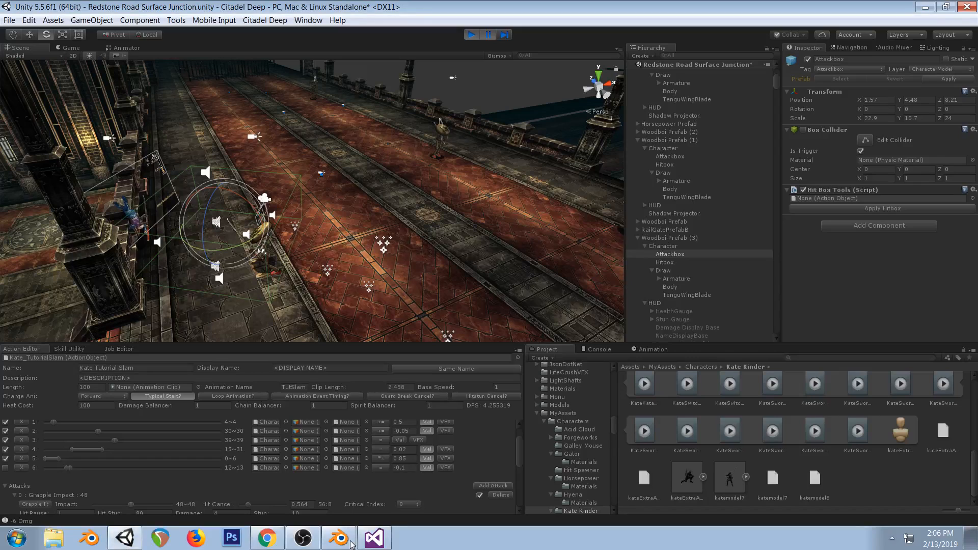
left_click(350, 543)
In the KateTutorialSlam action, move the keyframes at frame 5 to frame 3 and those at frame 9 to frame 5
left_click(677, 152)
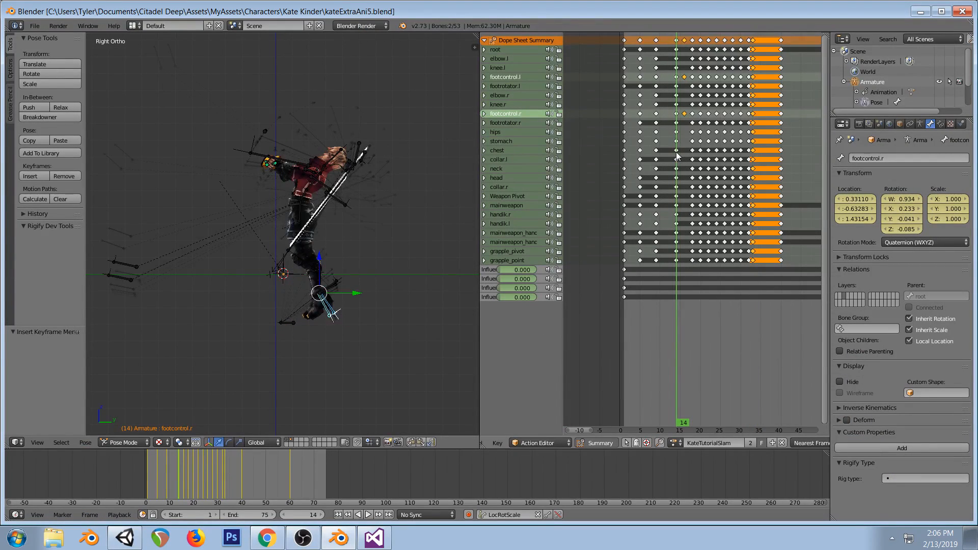
left_click_drag(676, 152, 641, 147)
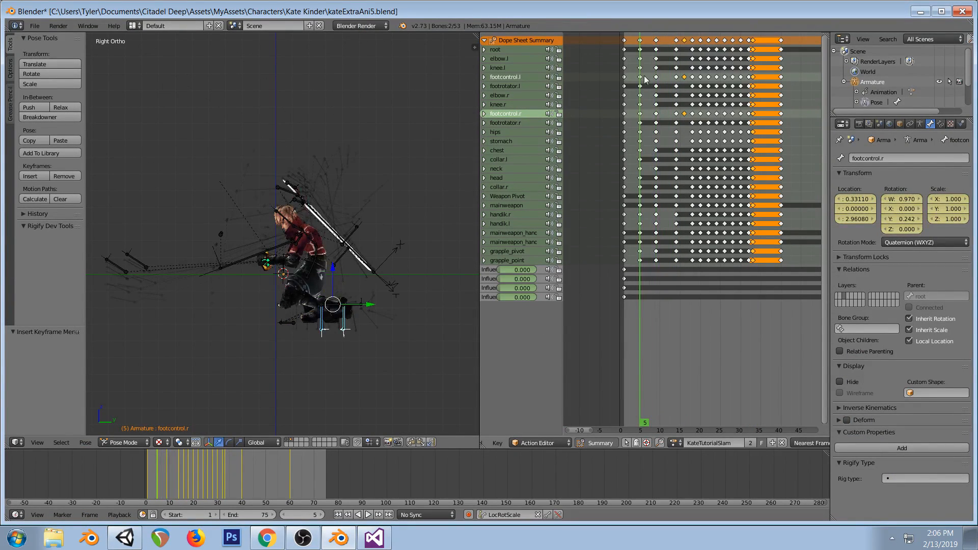
right_click(640, 42)
key("g")
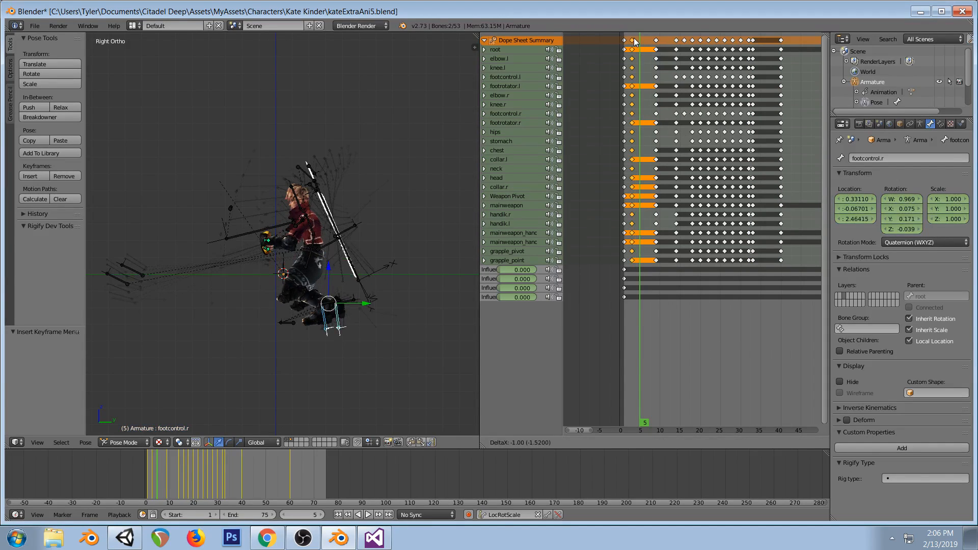
left_click(634, 40)
right_click(656, 41)
key("g")
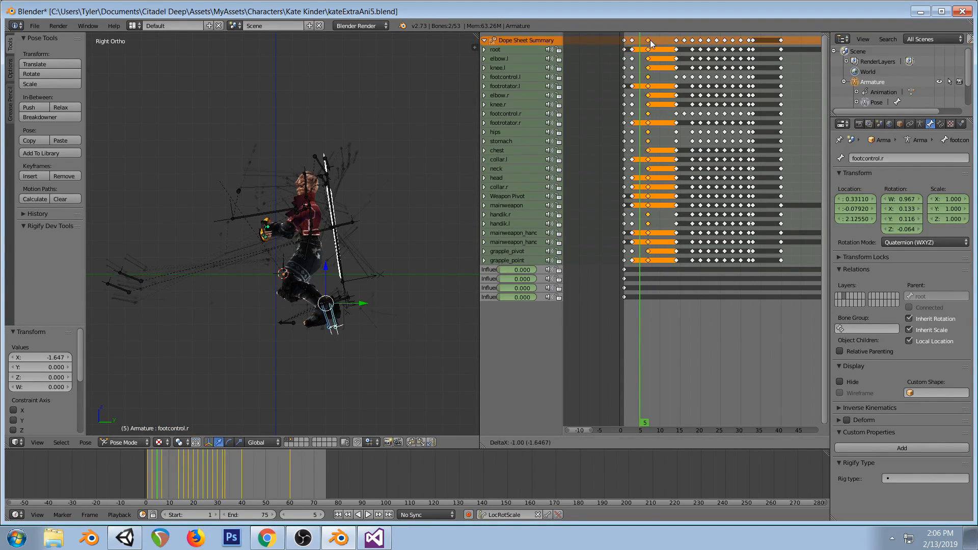
left_click(677, 50)
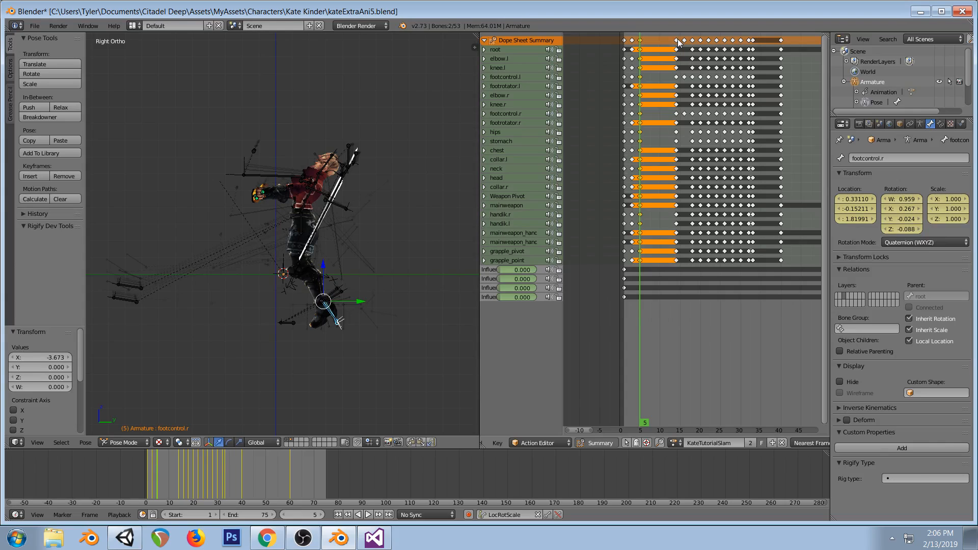
In the KateTutorialSlam action, shift every keyframe from frame 14 onward eight frames earlier
key("a")
key("alt+b")
left_click_drag(673, 40, 787, 54)
key("g")
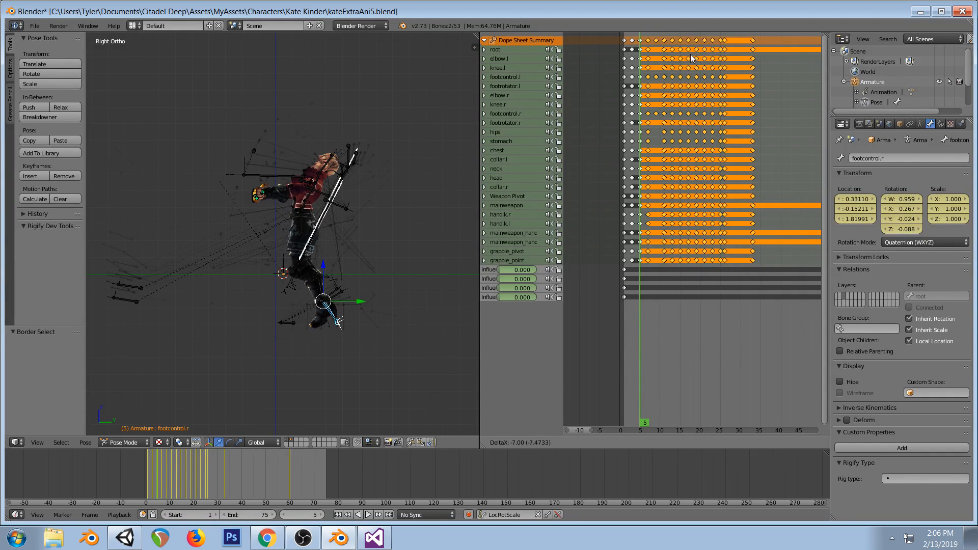
left_click(688, 57)
left_click(643, 65)
left_click(649, 66)
left_click(652, 66)
left_click(656, 69)
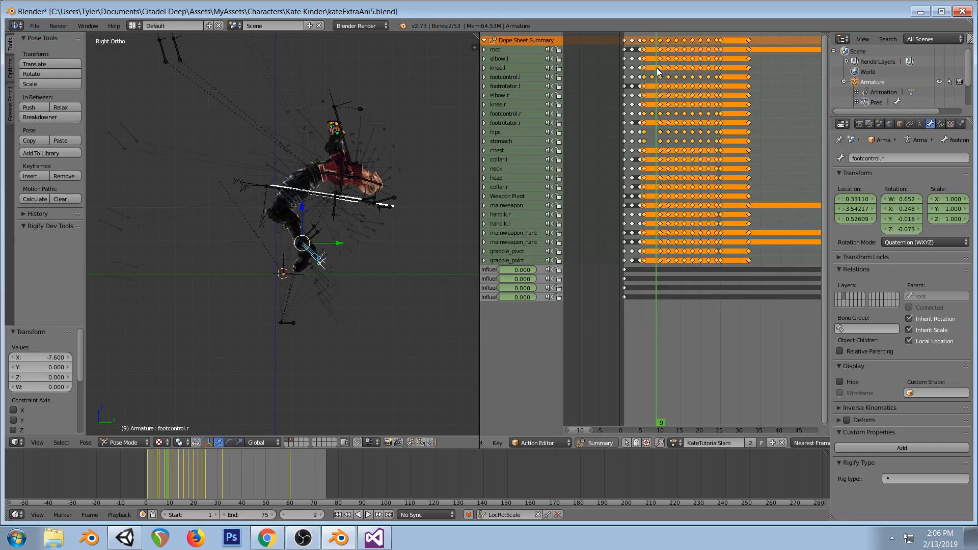
left_click(659, 68)
key("a")
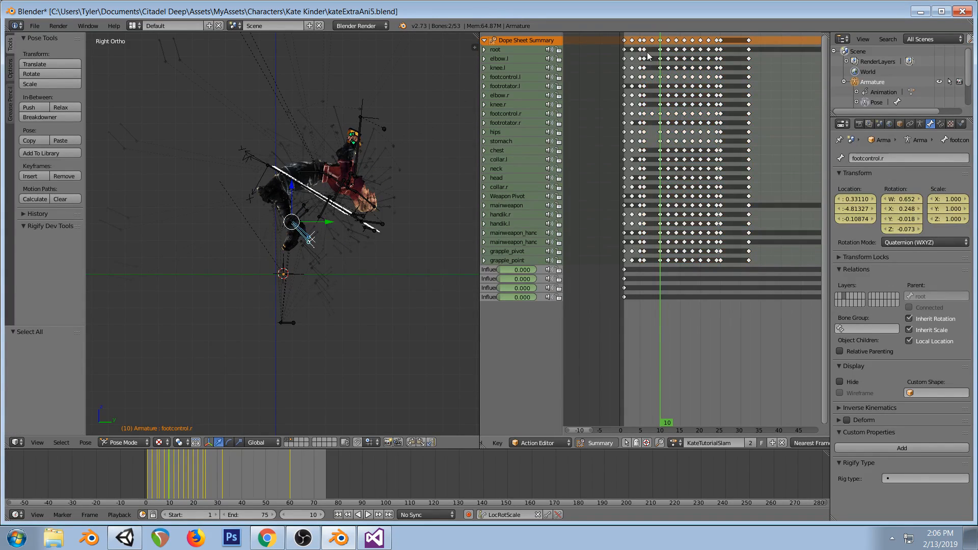
Tighten the flip by moving the frame 8 keyframes to frame 7 and the run from frames 10 to 25 two frames earlier
left_click_drag(650, 49, 752, 40)
key("g")
left_click(683, 67)
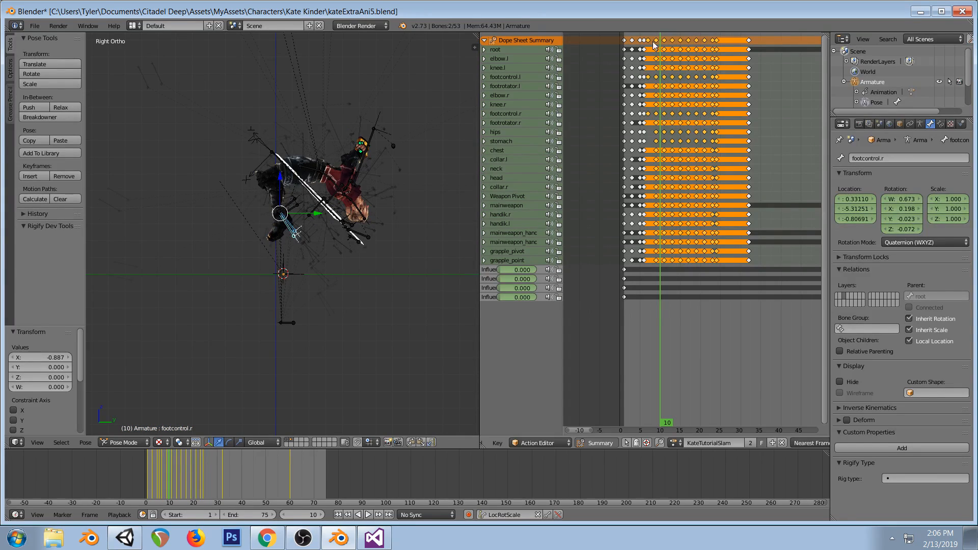
key("ctrl+z")
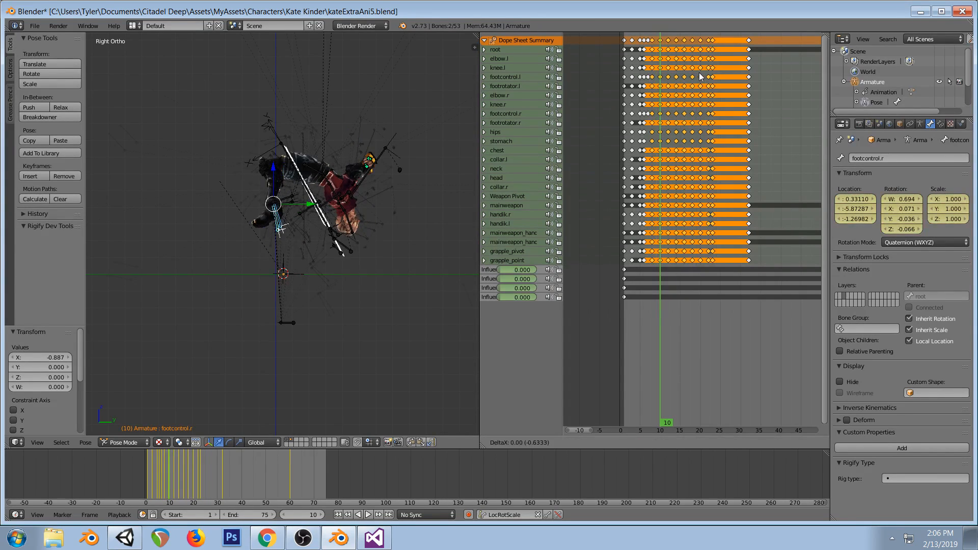
key("a")
key("b")
left_click_drag(734, 277, 626, 184)
key("a")
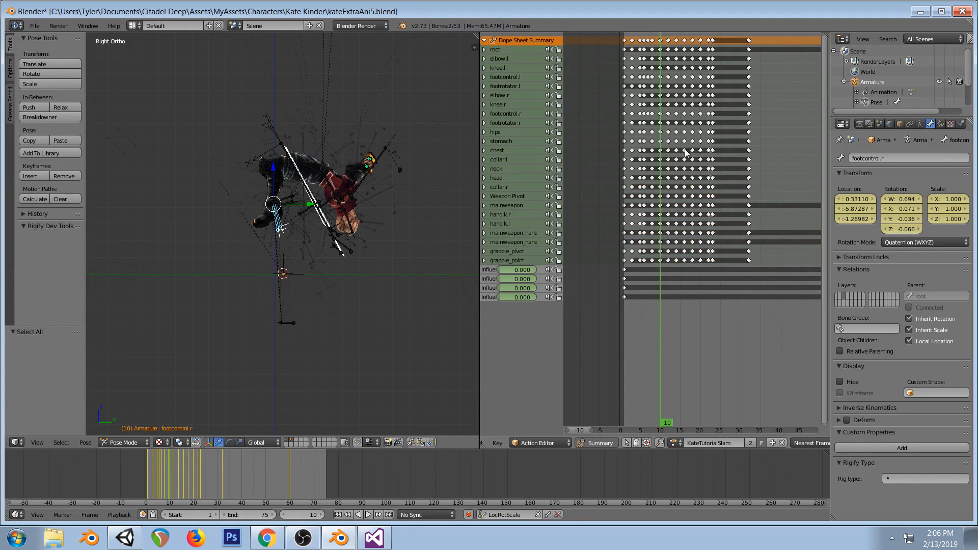
Save kateExtraAni5.blend and scrub through the retimed slam animation
key("ctrl+s")
left_click(370, 265)
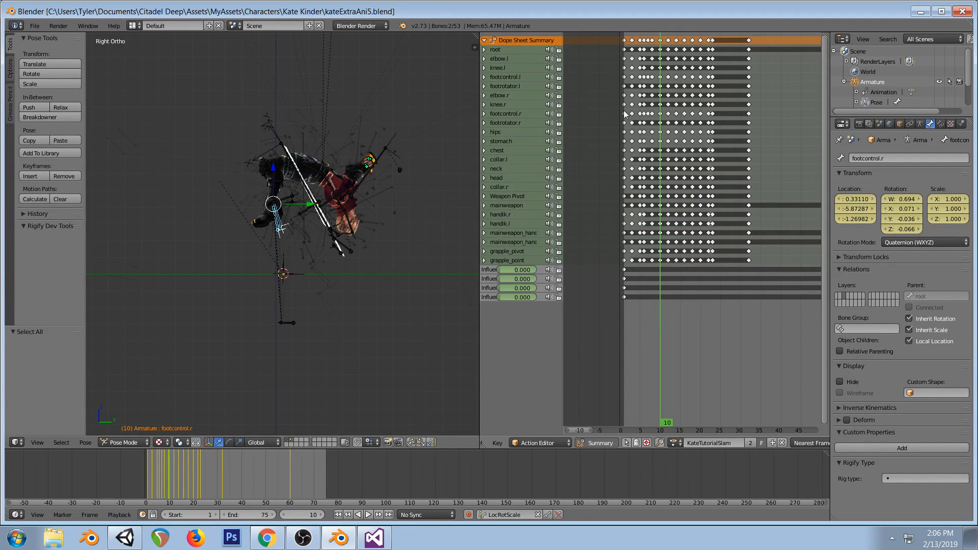
left_click_drag(643, 107, 732, 113)
key("ctrl+s")
left_click(364, 236)
Switch to Unity, check the Twitch stream chat in Chrome, and return to Unity
left_click(126, 539)
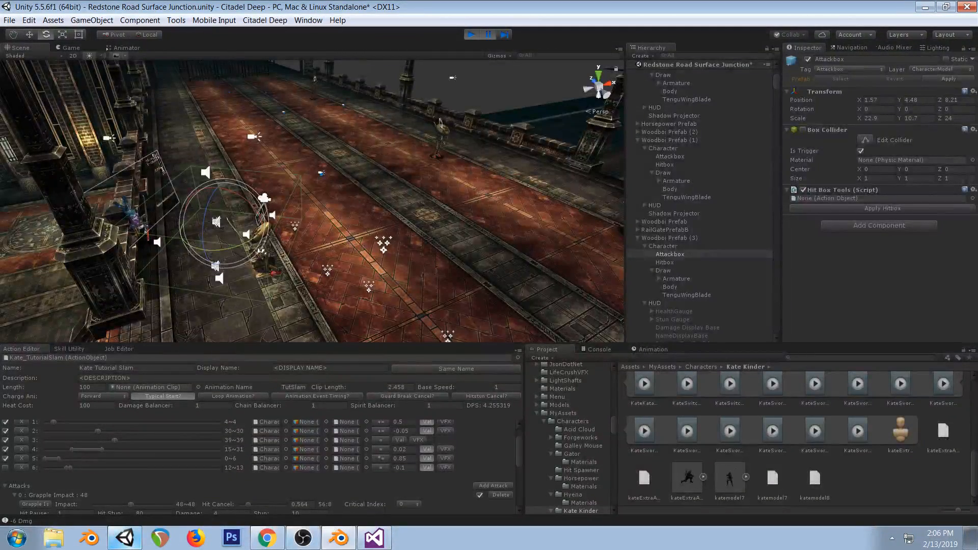
left_click(272, 540)
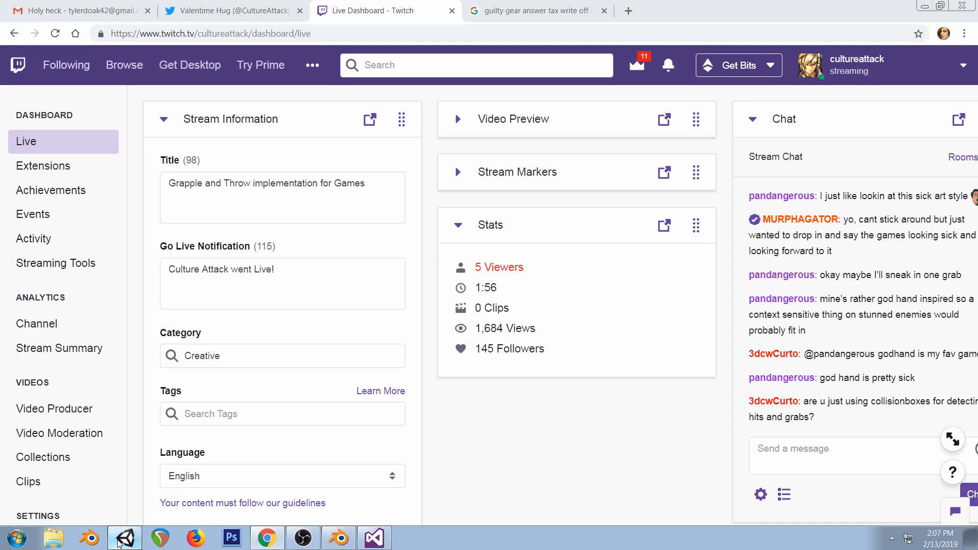
key("alt+Tab")
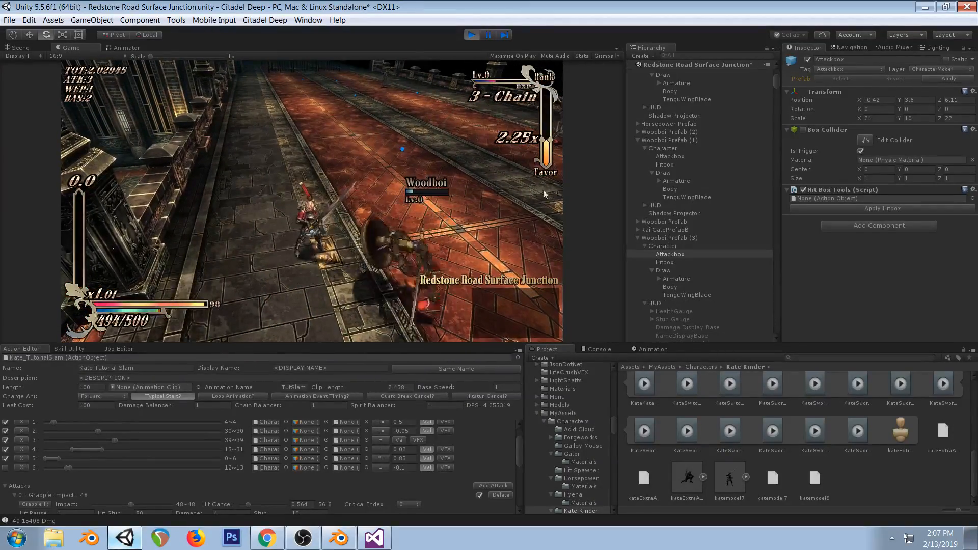
Pause the game as Kate attacks the Woodboi and step frame by frame through the grab, flip and slam
left_click(487, 34)
left_click(68, 47)
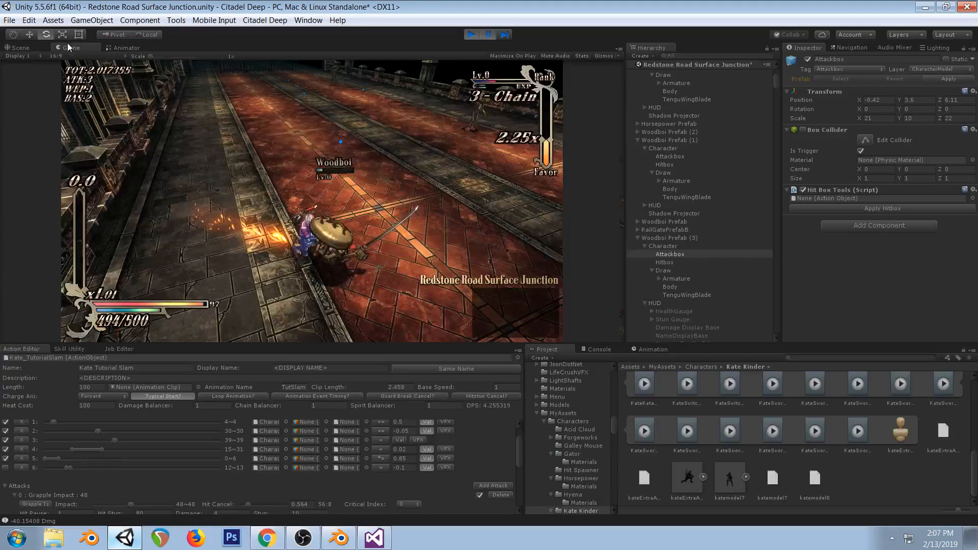
left_click(505, 35)
left_click(505, 35)
left_click(505, 36)
left_click(505, 35)
left_click(505, 35)
left_click(505, 36)
left_click(505, 35)
left_click(505, 35)
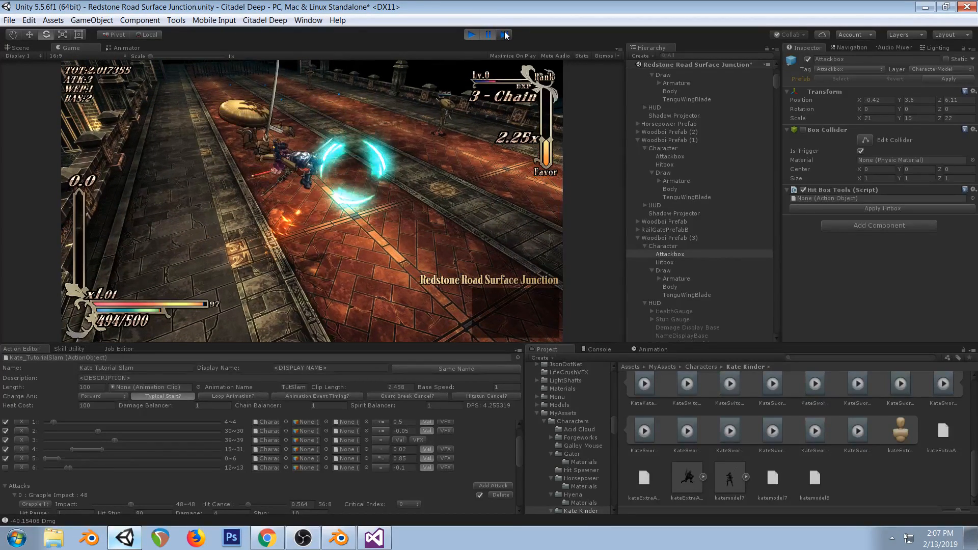
left_click(505, 35)
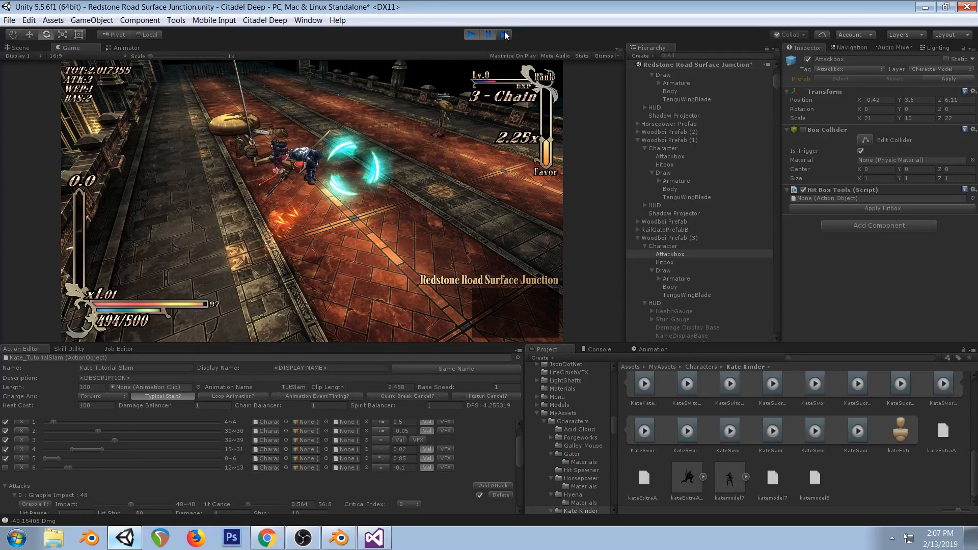
left_click(505, 35)
left_click(505, 35)
left_click(506, 36)
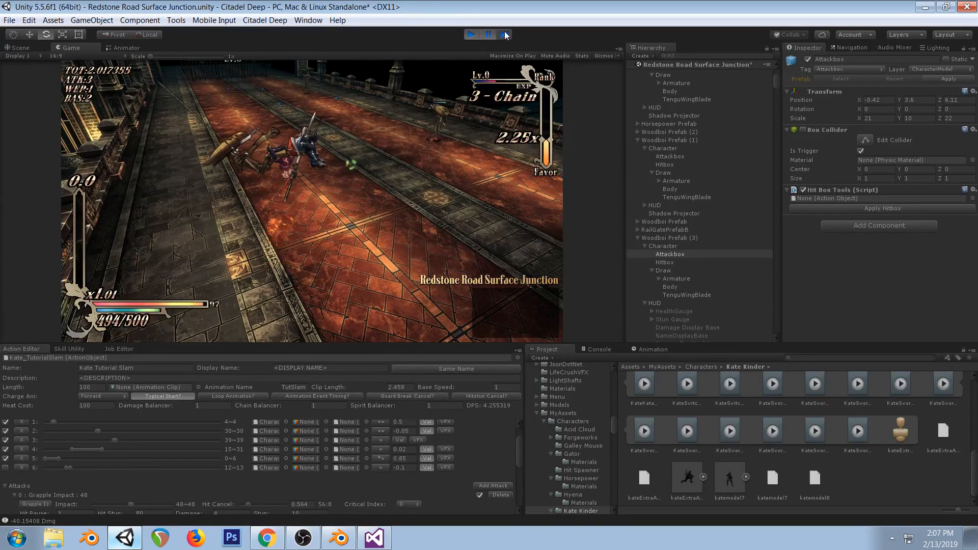
left_click(505, 35)
left_click(505, 36)
left_click(505, 36)
left_click(505, 35)
left_click(505, 35)
left_click(505, 35)
left_click(505, 35)
left_click(505, 35)
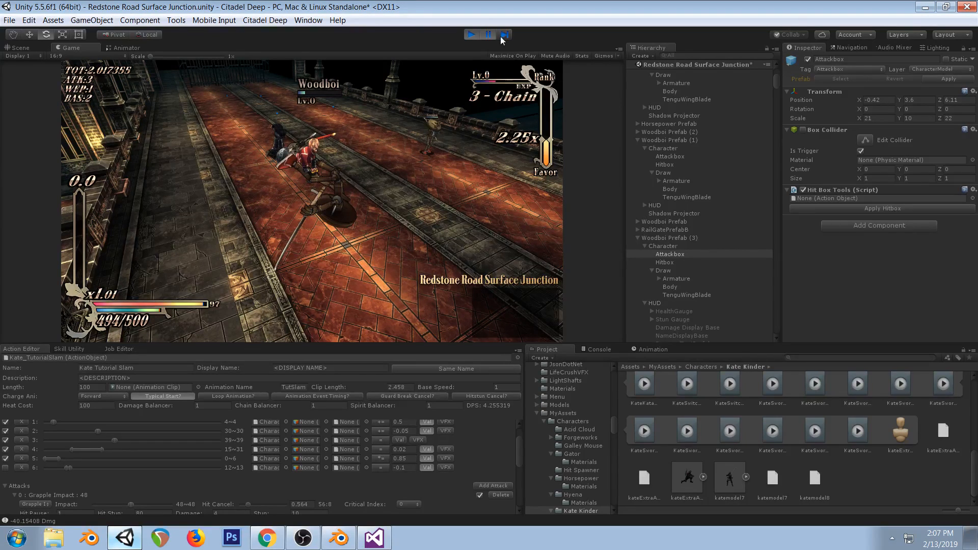
In Visual Studio, set the grapple rotation Slerp factor to 1f with a //0.2f comment, save CharacterControl.cs, and return to Unity
left_click(375, 538)
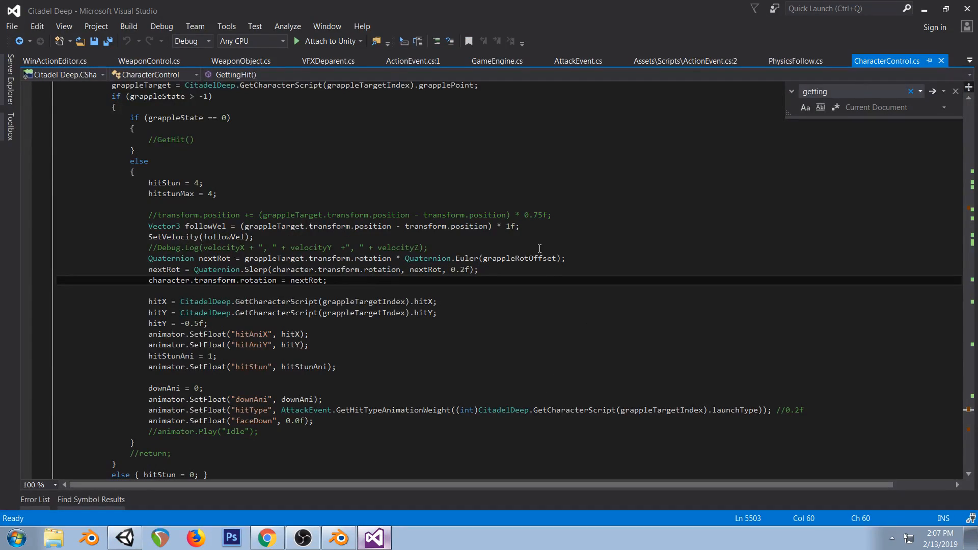
left_click(483, 270)
type("//0.2f")
key("BackSpace")
key("BackSpace")
key("BackSpace")
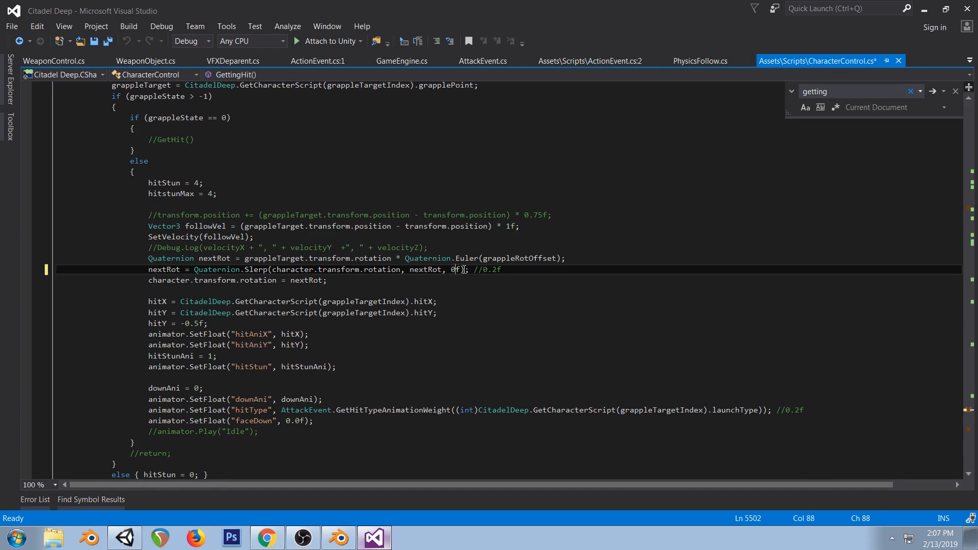
type("1")
left_click(133, 539)
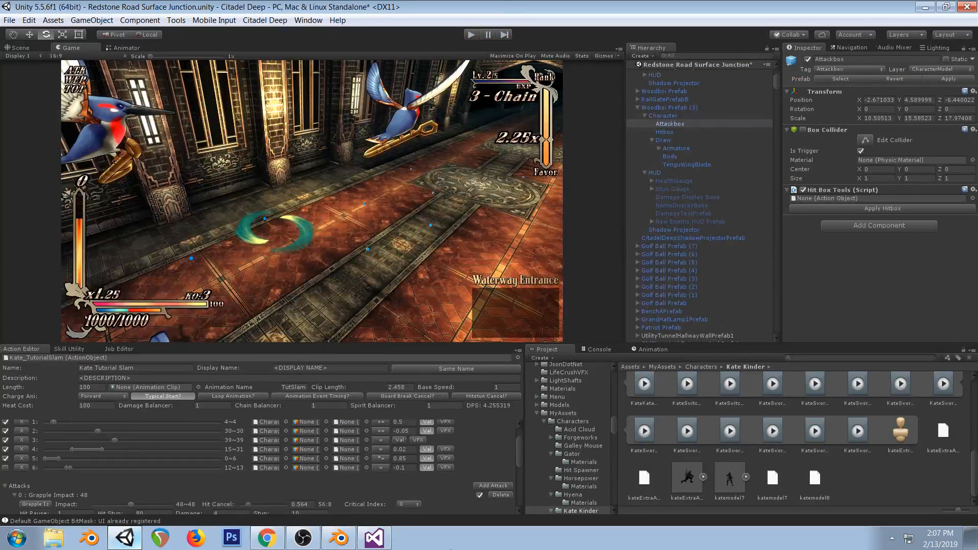
left_click(374, 538)
key("ctrl+s")
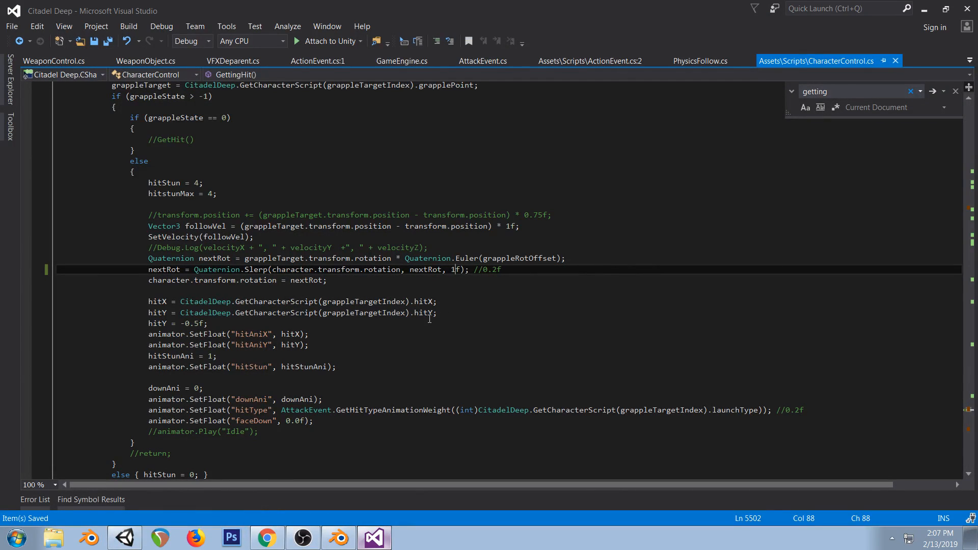
left_click(125, 538)
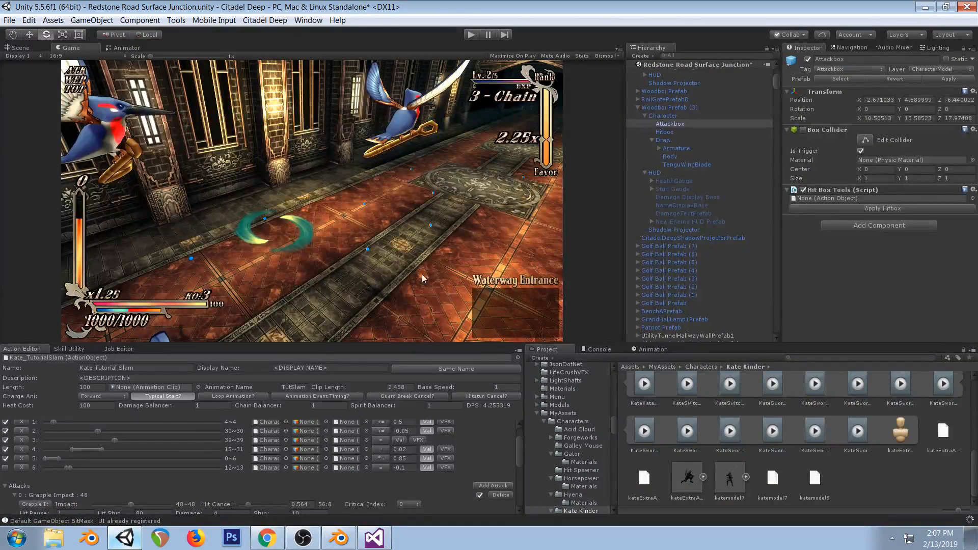
Check the stream chat, examine Kate's pose at frame 4 of the slam in Blender, and return to Unity
left_click(278, 538)
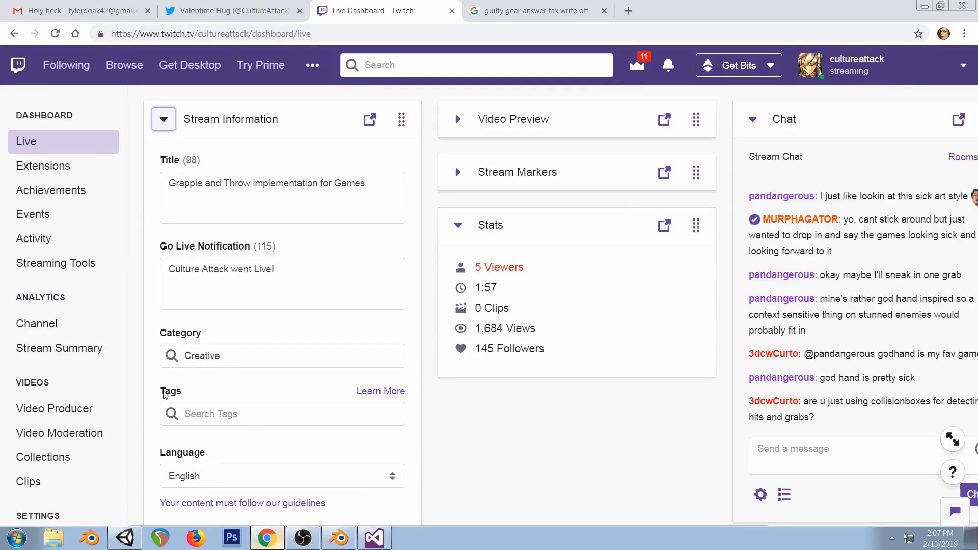
key("alt+Tab")
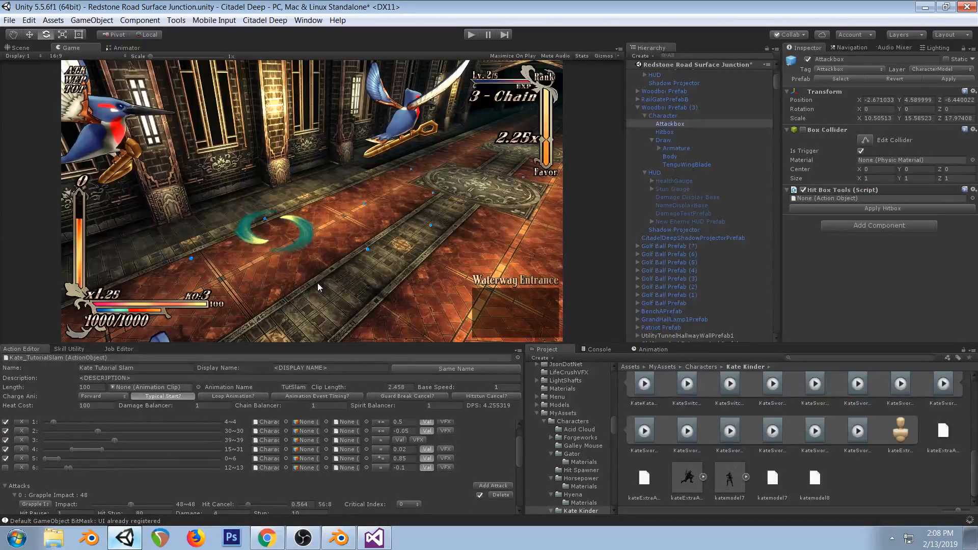
left_click(338, 538)
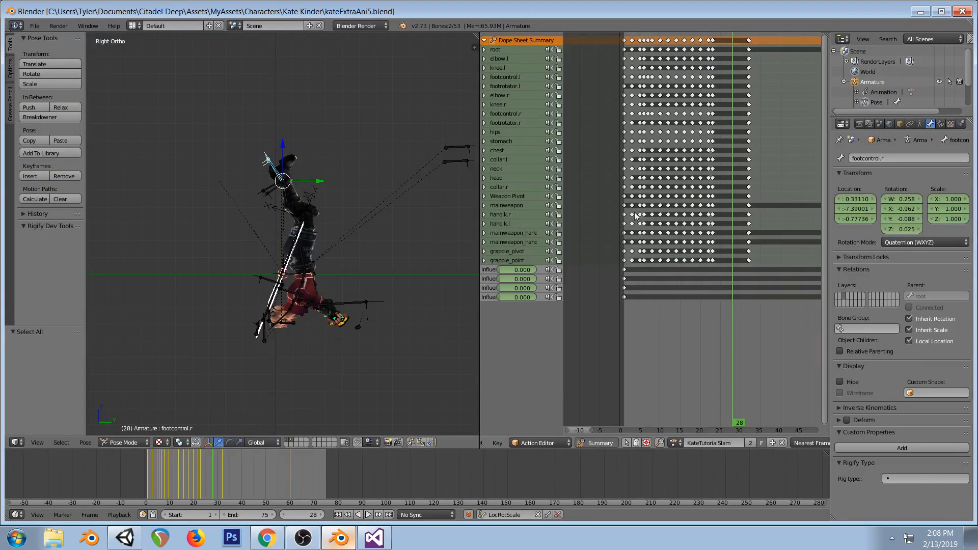
left_click(636, 214)
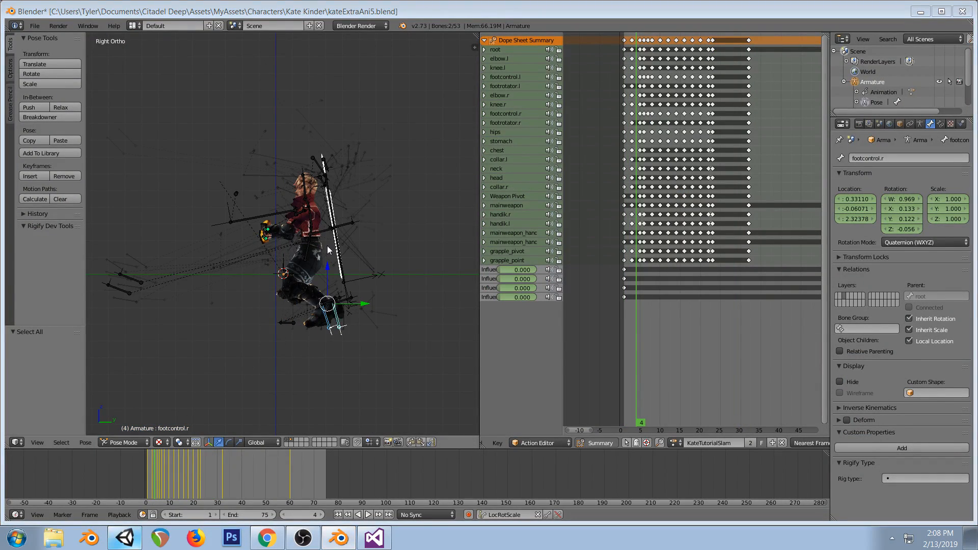
key("alt+Tab")
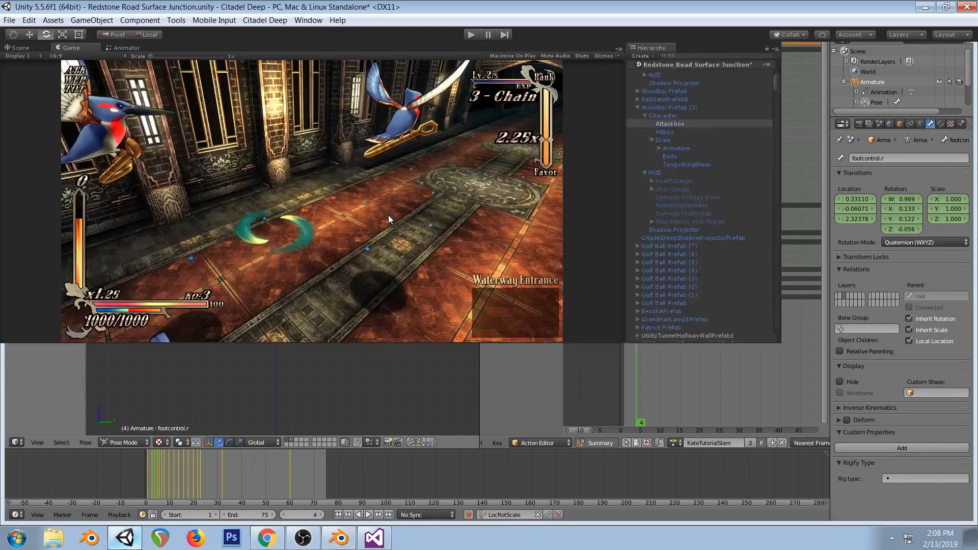
Run the game, pause it near a Woodboi, and step frame by frame through the grab into the mid-air flip
left_click(469, 35)
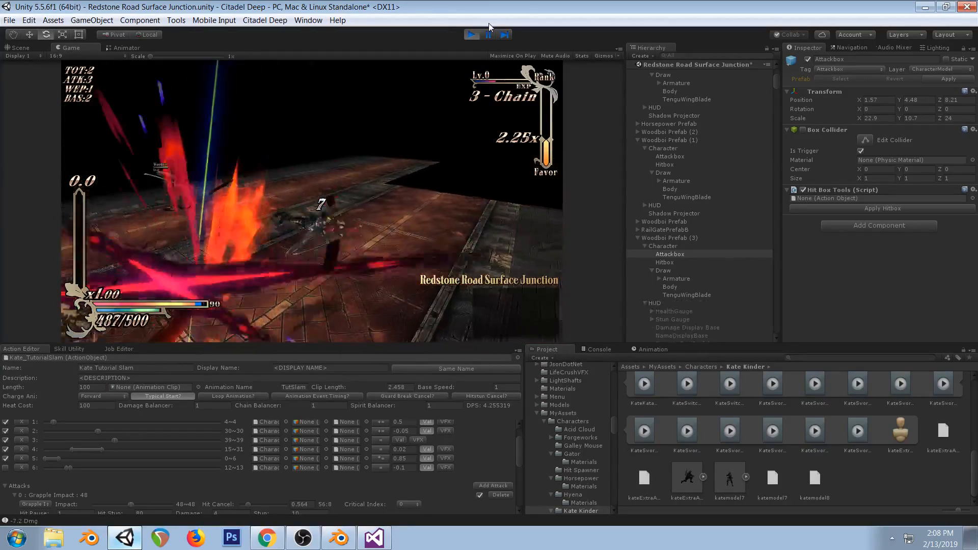
left_click(489, 36)
left_click(489, 36)
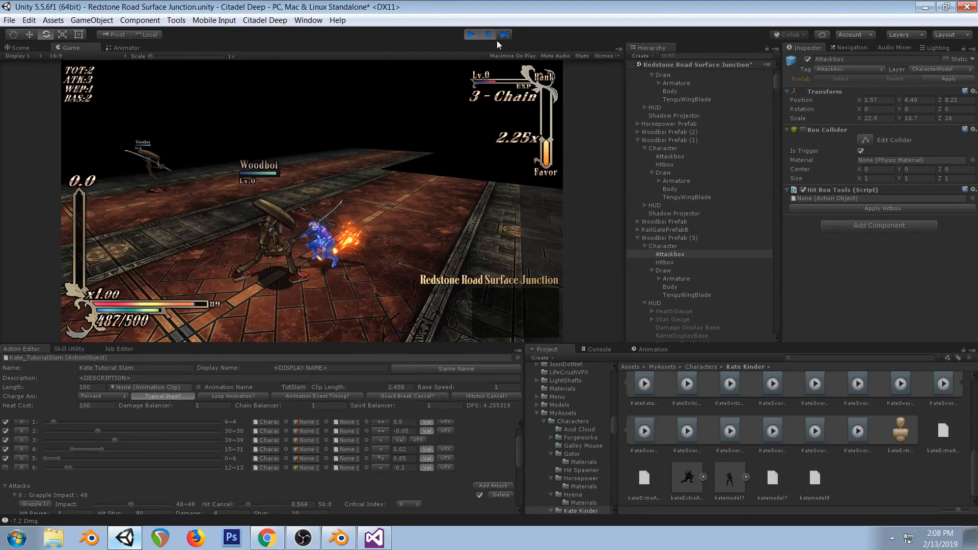
left_click(502, 35)
left_click(502, 35)
left_click(502, 35)
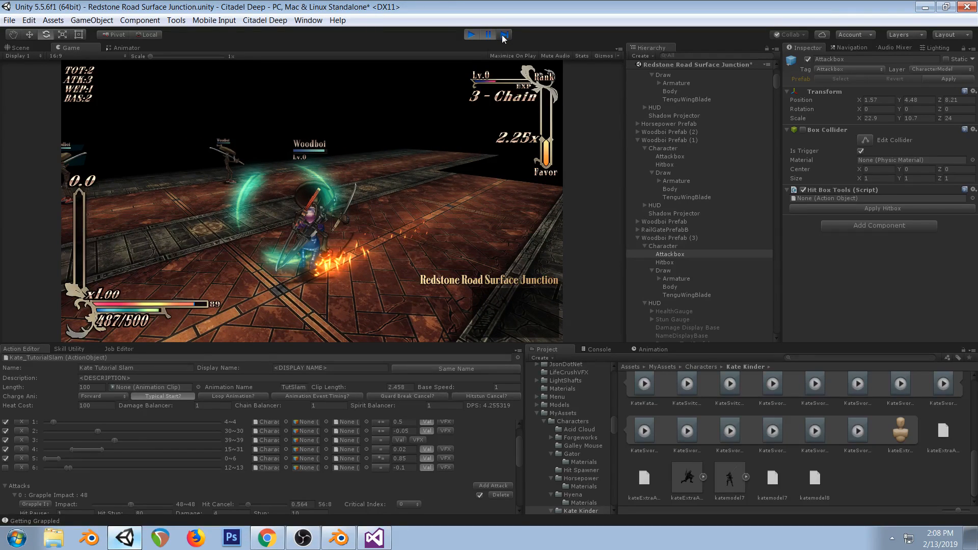
left_click(502, 35)
left_click(502, 35)
left_click(503, 35)
left_click(502, 35)
left_click(502, 35)
left_click(503, 35)
left_click(502, 35)
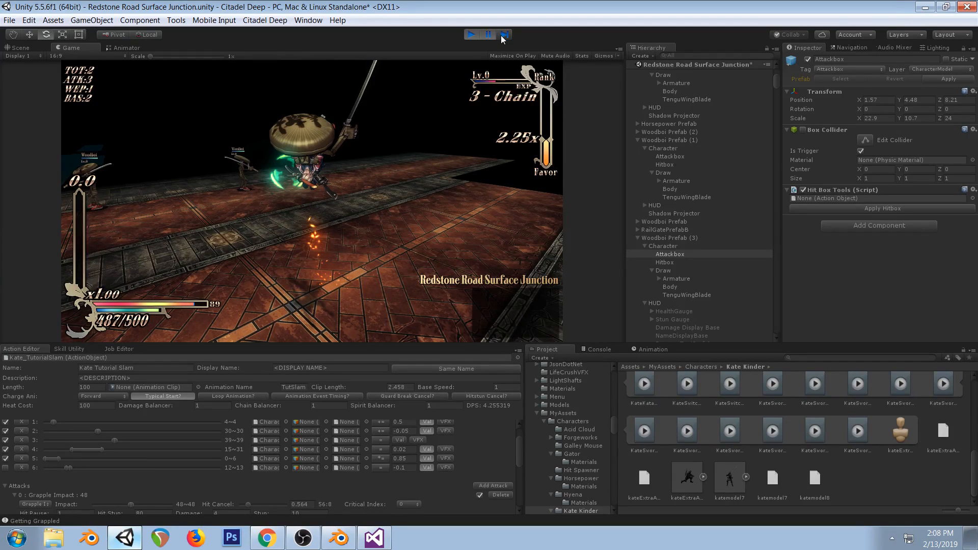
In the Scene view, examine from the side how the grappled enemy is held against Kate in mid-air
left_click(26, 48)
right_click_drag(271, 160, 443, 155)
middle_click_drag(443, 155, 491, 126)
right_click_drag(492, 127, 403, 199)
middle_click_drag(403, 199, 442, 178)
right_click_drag(374, 261, 433, 240)
middle_click_drag(433, 239, 469, 205)
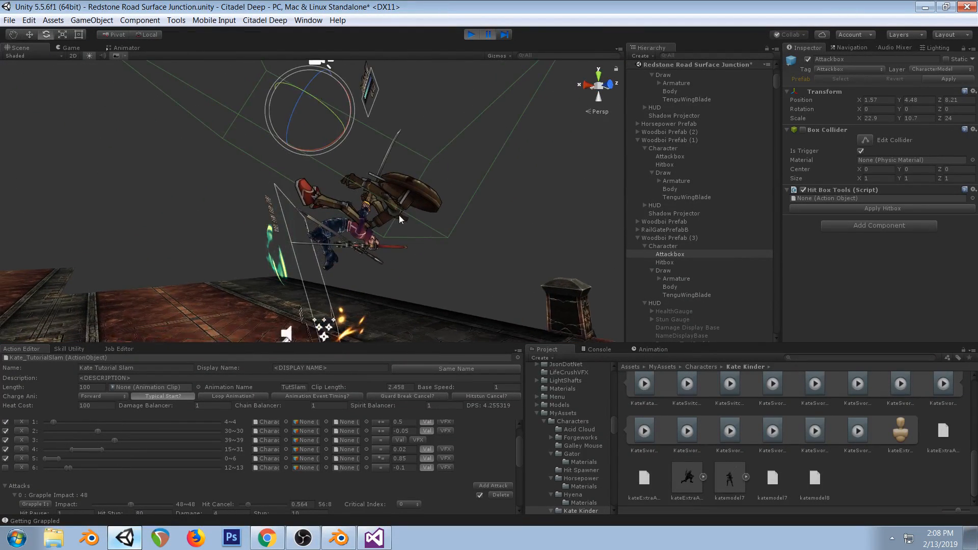
right_click_drag(398, 215, 497, 163)
Advance the paused game frame by frame in the Scene view to examine how the enemy rotates with Kate
left_click(505, 37)
left_click(505, 37)
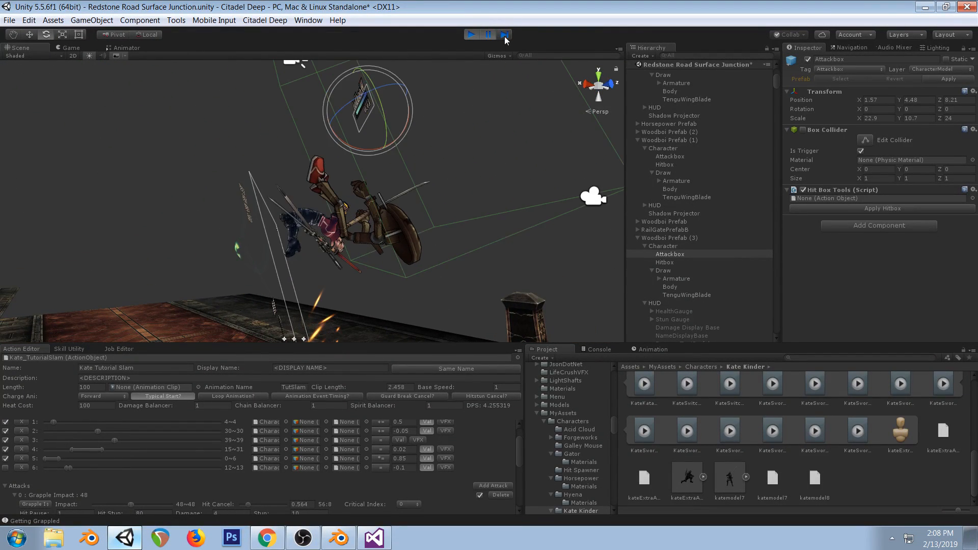
left_click(504, 36)
left_click(505, 36)
left_click(504, 36)
left_click(505, 36)
left_click(505, 37)
left_click(505, 37)
left_click(505, 36)
left_click(504, 37)
left_click(505, 37)
right_click_drag(446, 104, 484, 151)
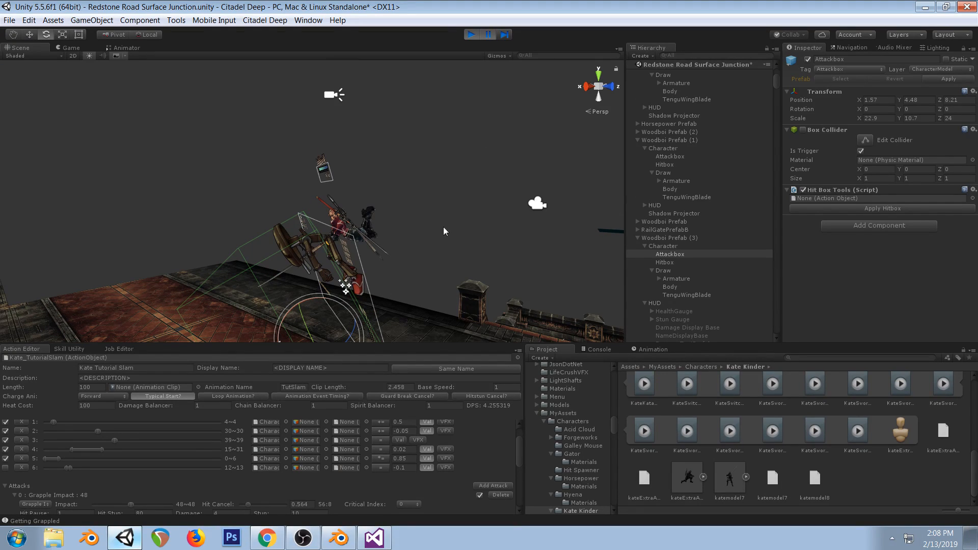
left_click(503, 37)
left_click(503, 37)
left_click(503, 37)
left_click(504, 37)
Step a few more frames in the Game view, compare with Kate's pose at frame 11 in Blender, and return to Unity
left_click(63, 50)
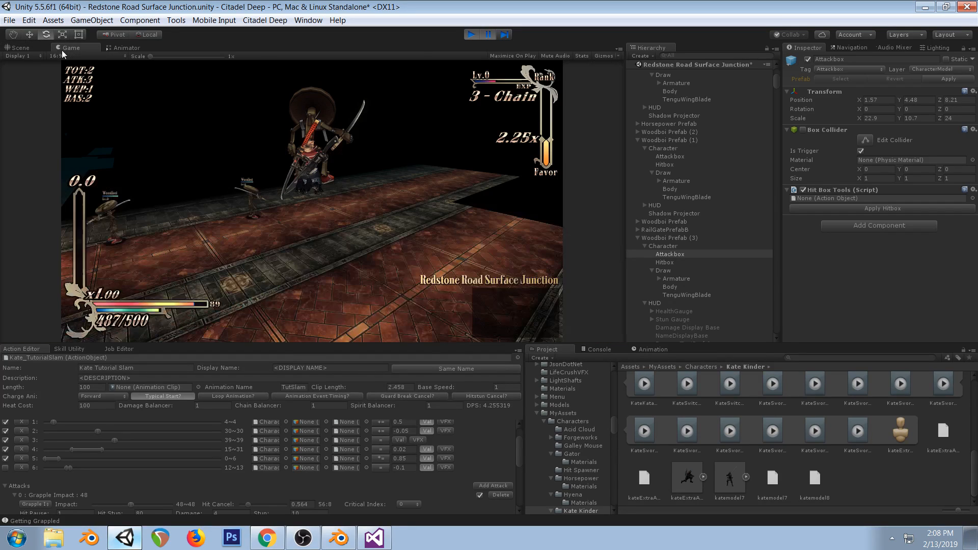
left_click(504, 36)
left_click(505, 36)
left_click(504, 36)
left_click(339, 538)
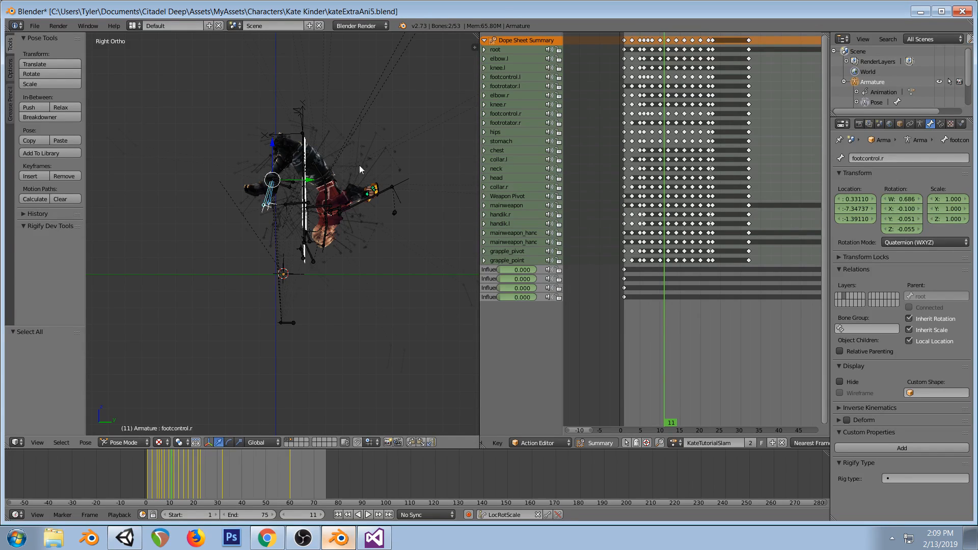
left_click(125, 537)
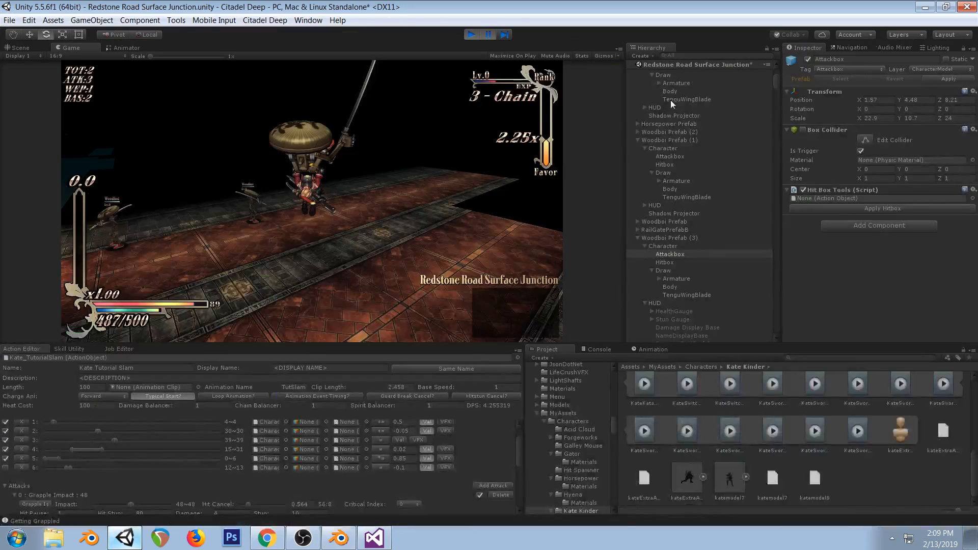
Scrub Kate's slam animation to frame 26 in Blender, and in Unity let the paused slam play out and stop the game
left_click(385, 536)
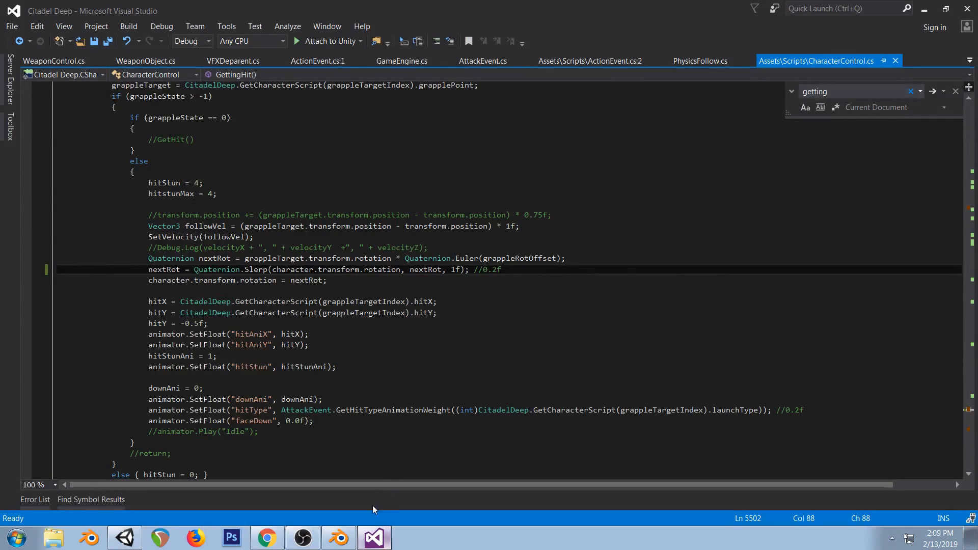
left_click(338, 538)
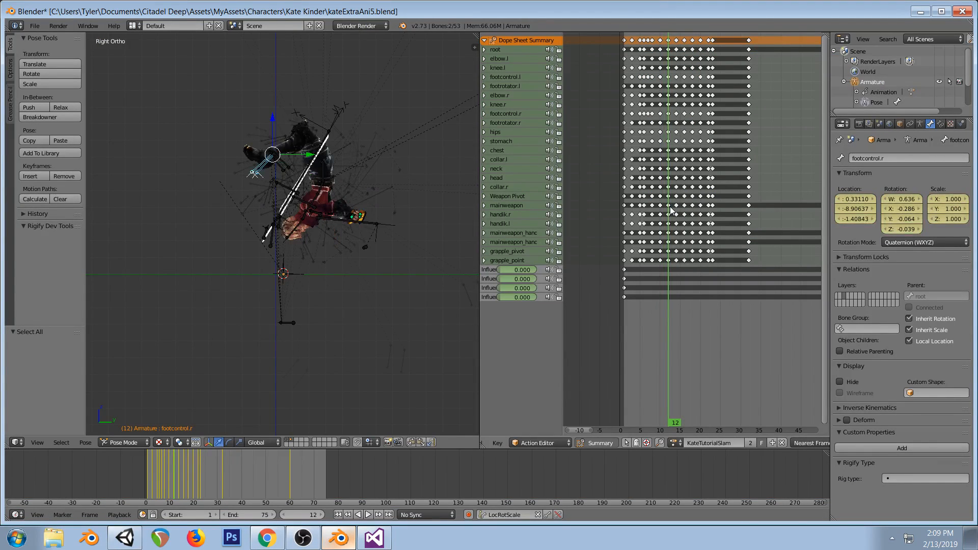
left_click(625, 224)
left_click_drag(625, 224, 725, 222)
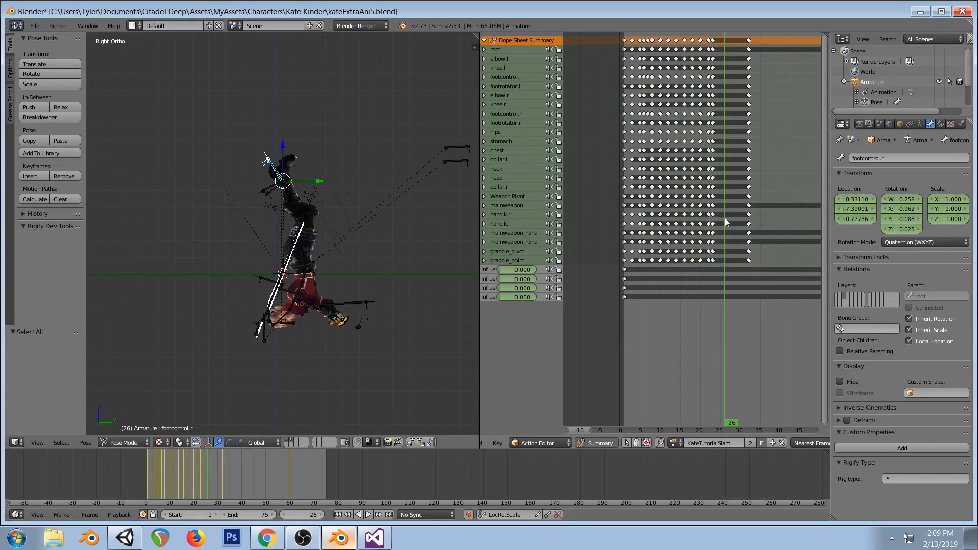
key("alt+Tab")
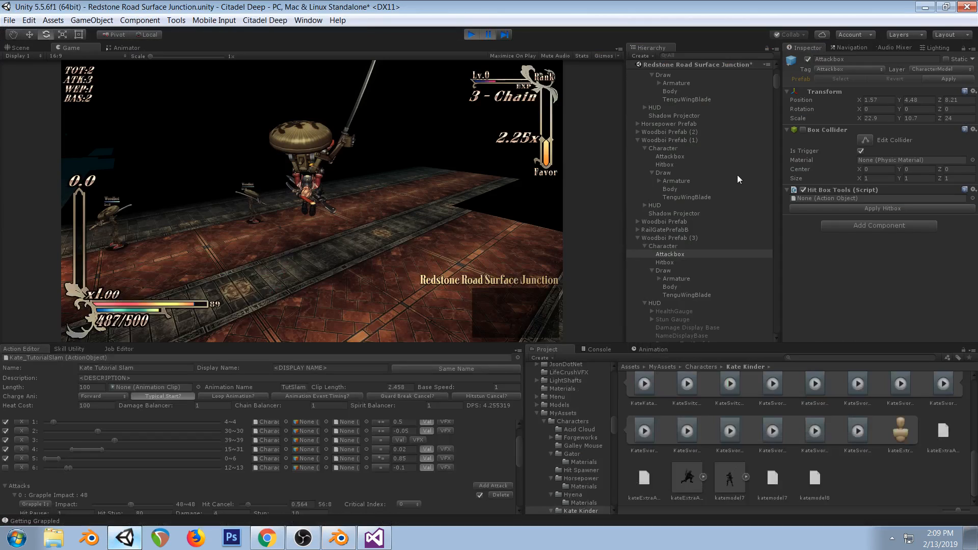
left_click(485, 35)
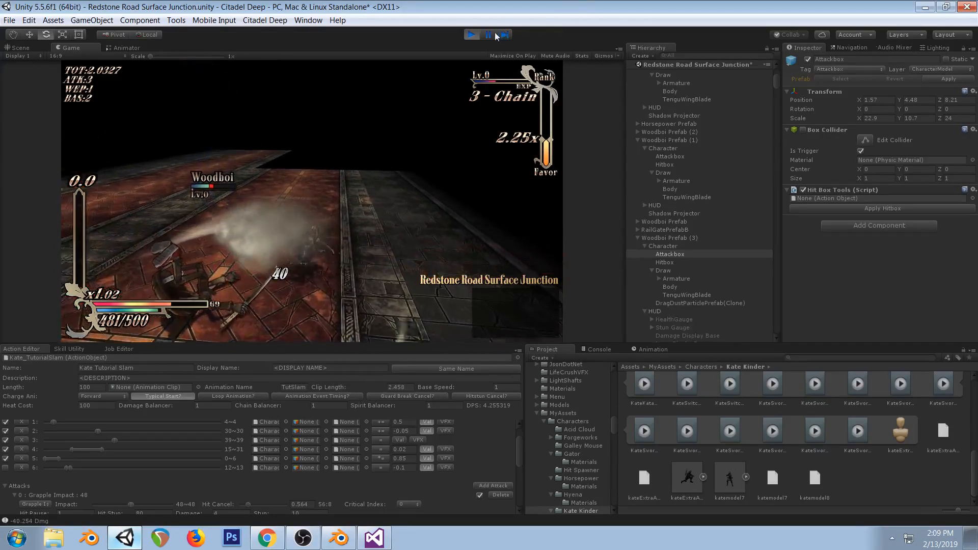
left_click(470, 35)
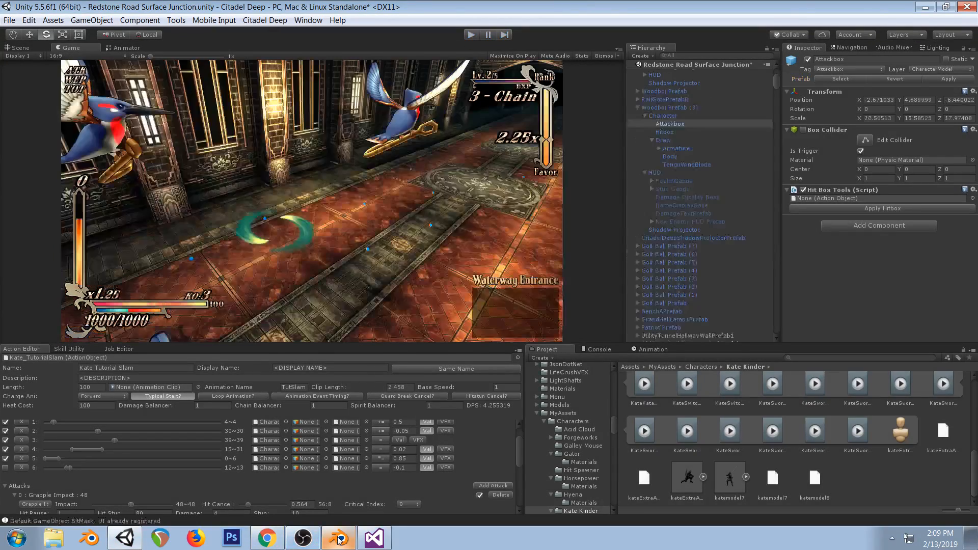
In Blender, move the slam keyframes after frame 1 one frame later, those after frame 4 one additional frame, and save the file
left_click(338, 538)
key("a")
key("a")
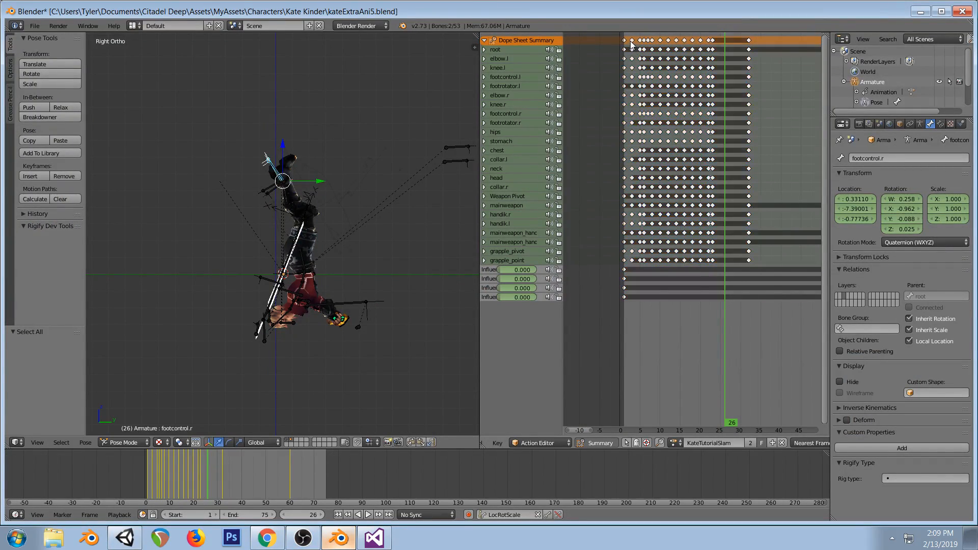
key("b")
left_click_drag(628, 44, 763, 37)
key("g")
left_click(663, 62)
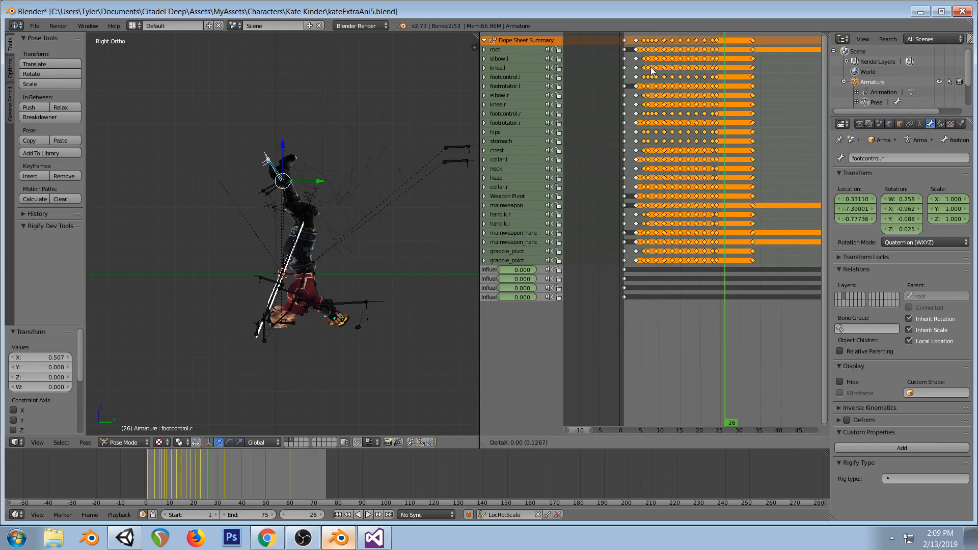
key("a")
left_click_drag(623, 128, 756, 118)
key("ctrl+s")
left_click(289, 253)
Switch to Visual Studio and locate the AirLoop method in CharacterControl.cs
left_click(373, 539)
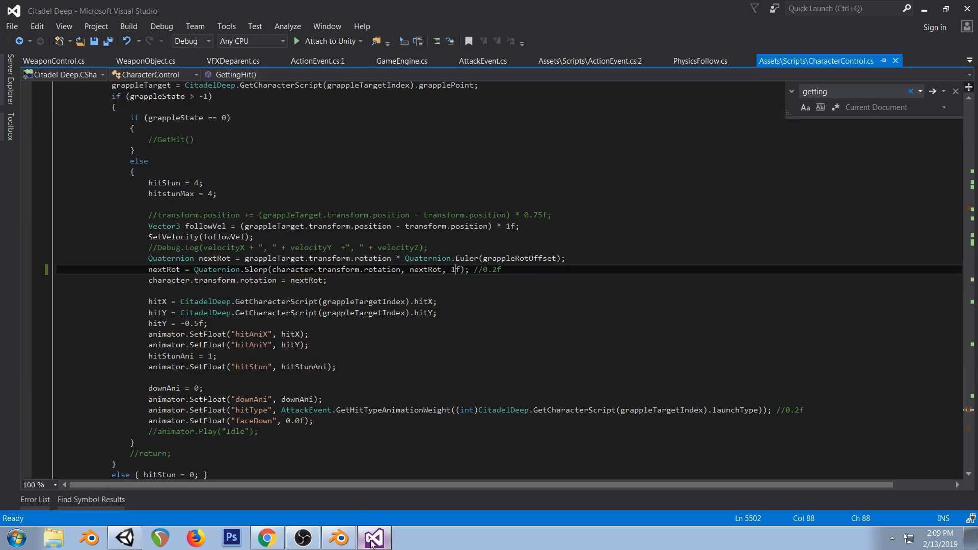
left_click(440, 69)
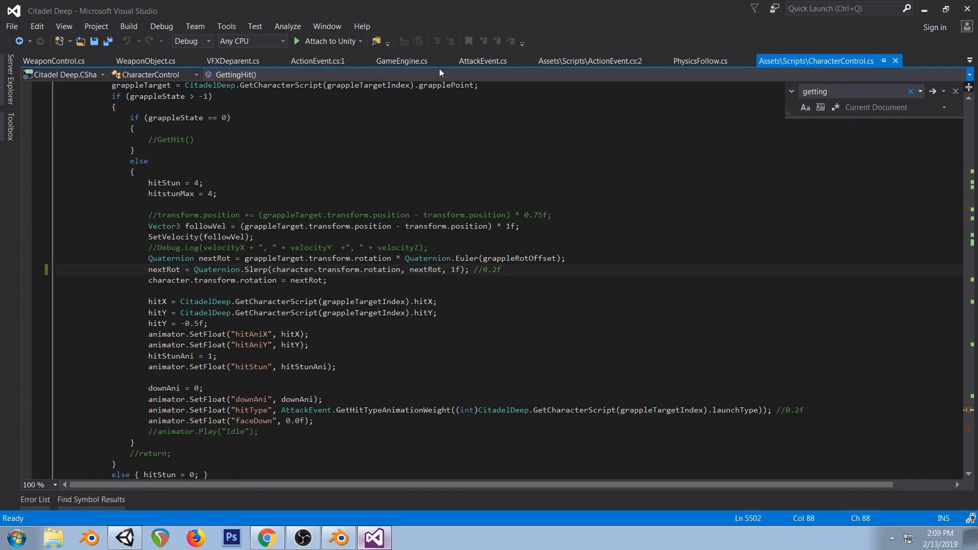
key("Return")
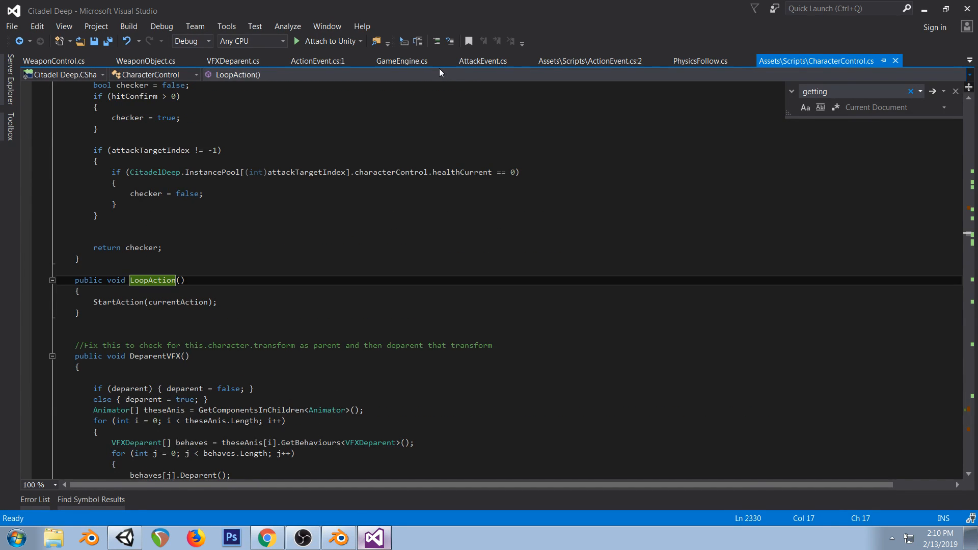
left_click(314, 74)
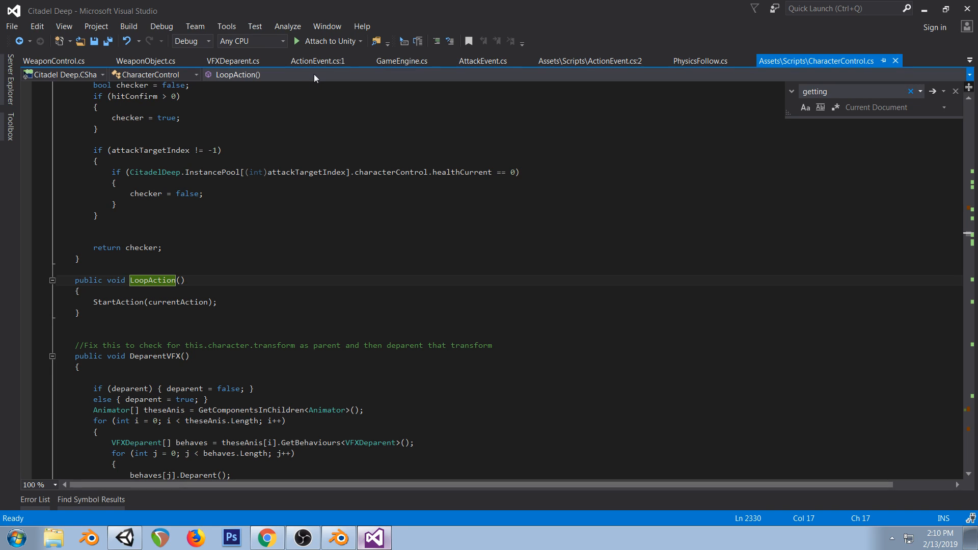
key("Return")
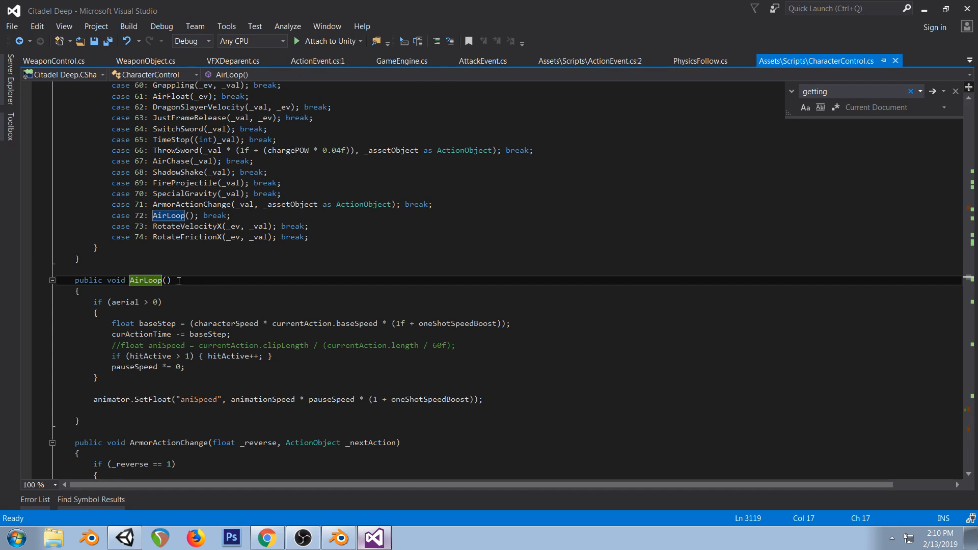
Pass _val as the argument of the AirLoop call in case 72 of ExecuteCommonMethod
left_click(193, 215)
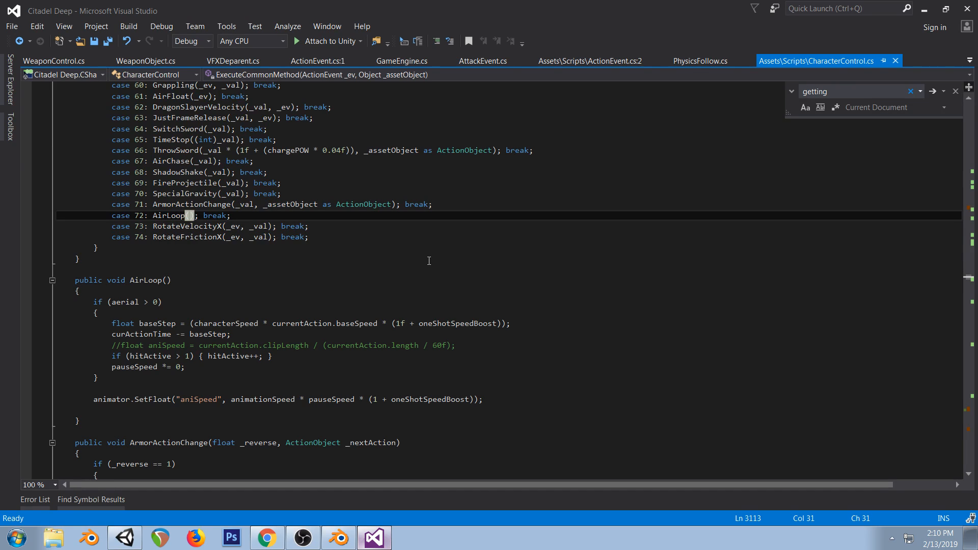
type("_val")
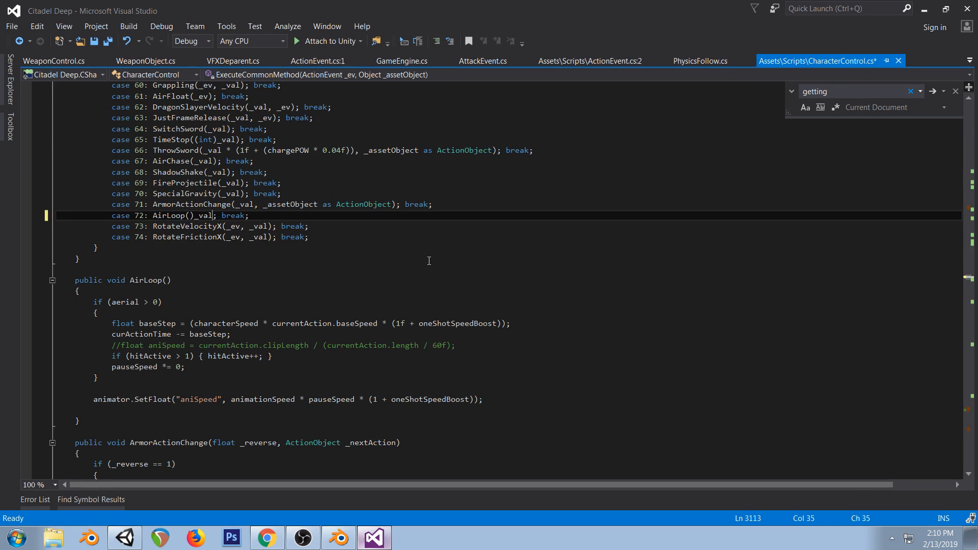
key("BackSpace")
key("BackSpace")
key("BackSpace")
key("BackSpace")
key("Left")
type("_val")
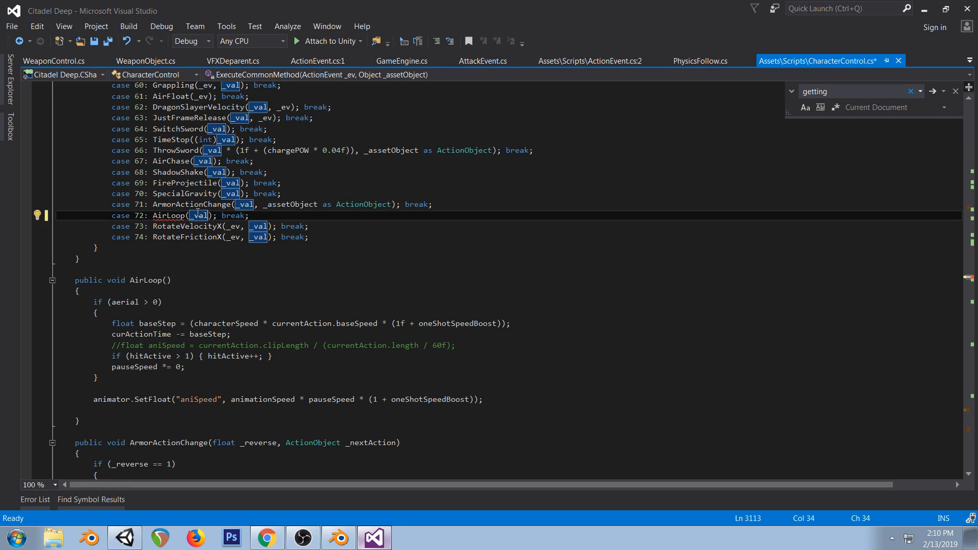
Give the AirLoop method a float _val parameter and, inside its aerial check, add "if(_val == 0) { _val = 1f; }"
key("alt+Tab")
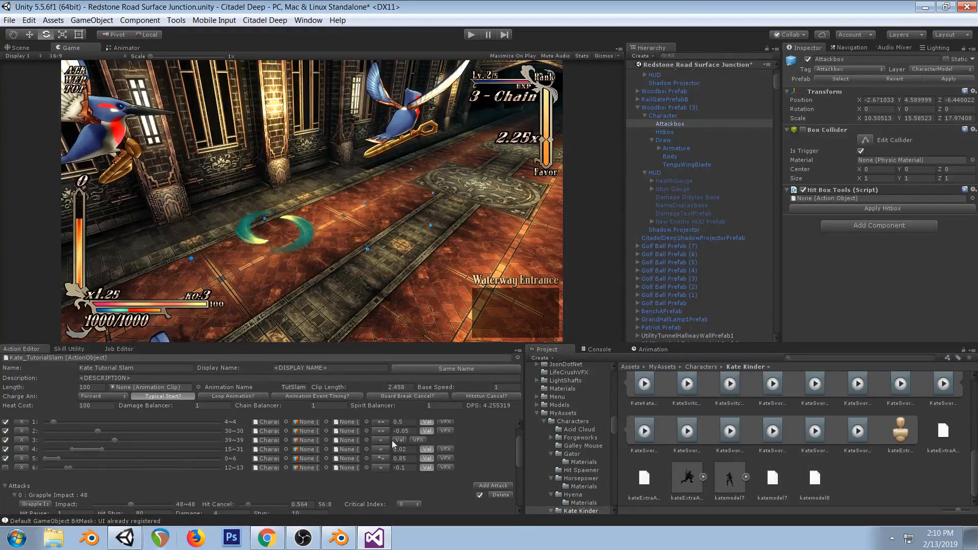
left_click(380, 543)
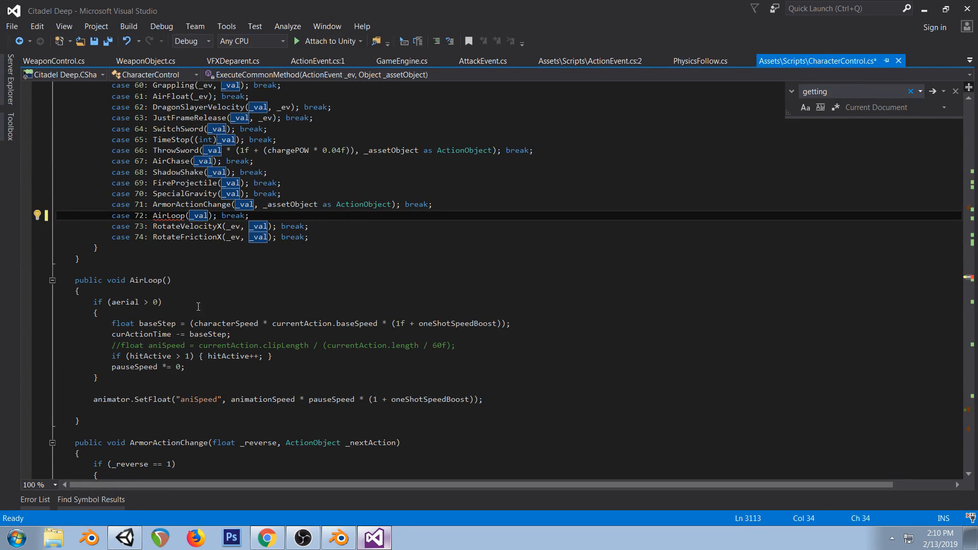
left_click(169, 280)
type("float _val")
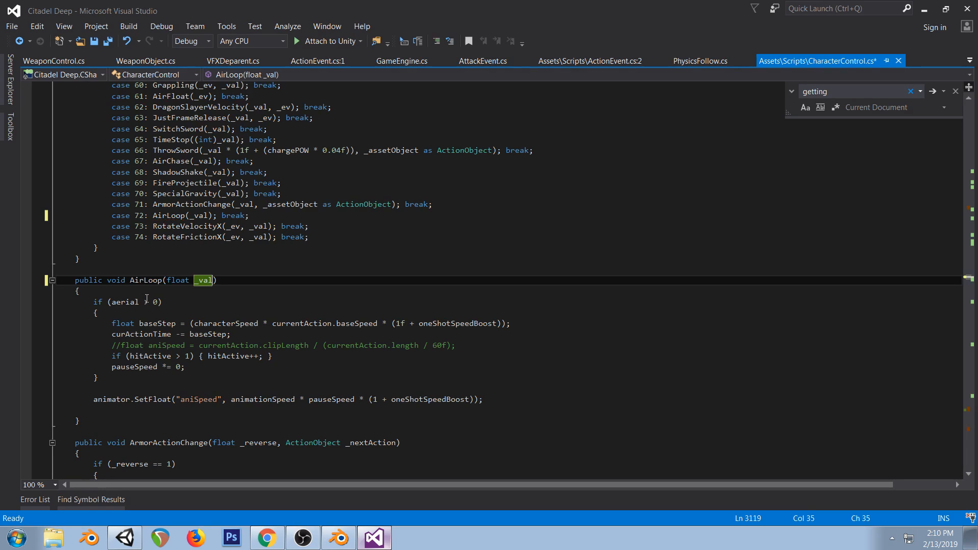
left_click(163, 312)
key("Return")
type("if(_val == 0) {")
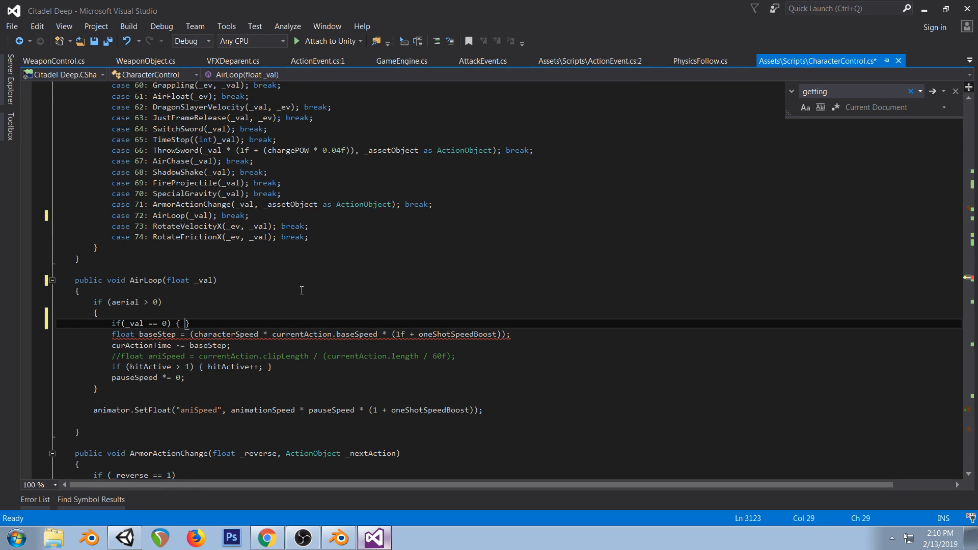
type("=")
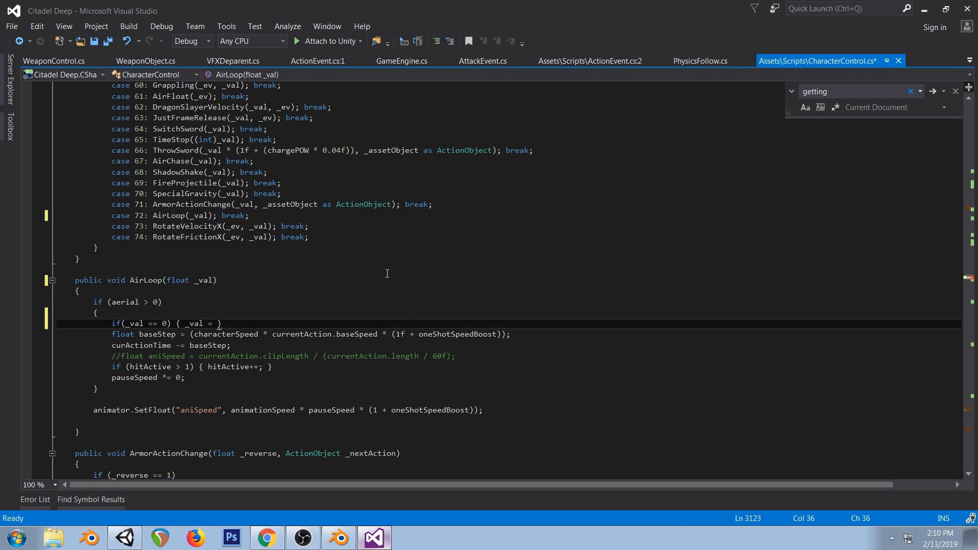
type("1f;")
left_click(136, 539)
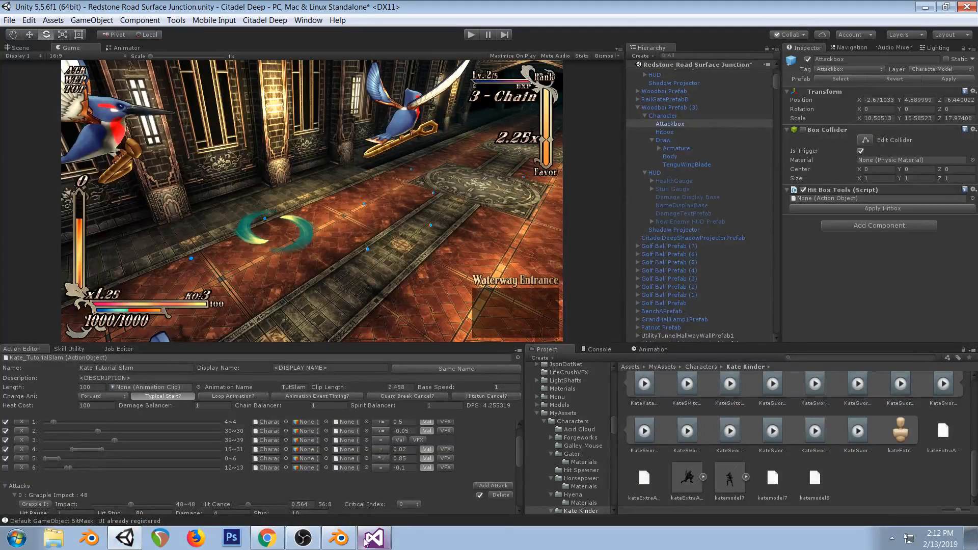
left_click(340, 538)
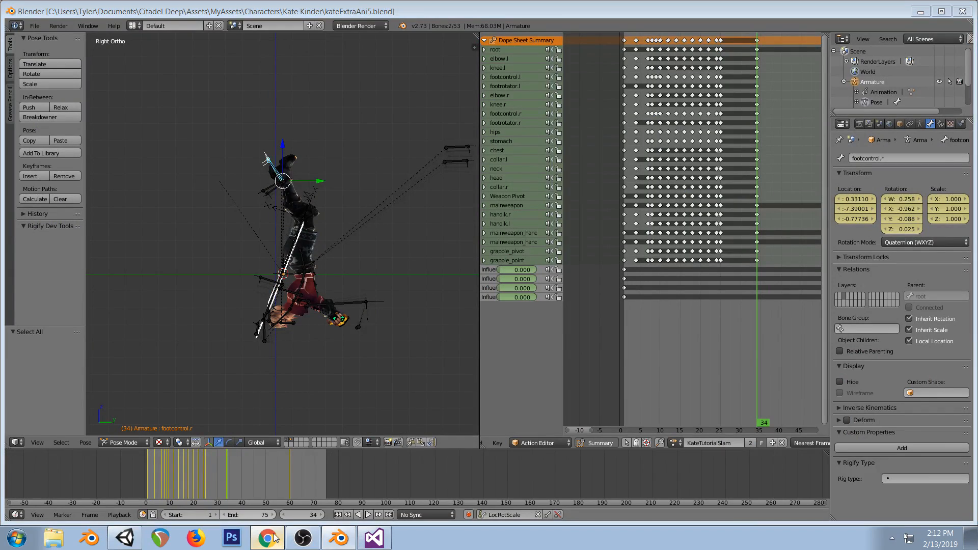
left_click(267, 539)
left_click(124, 533)
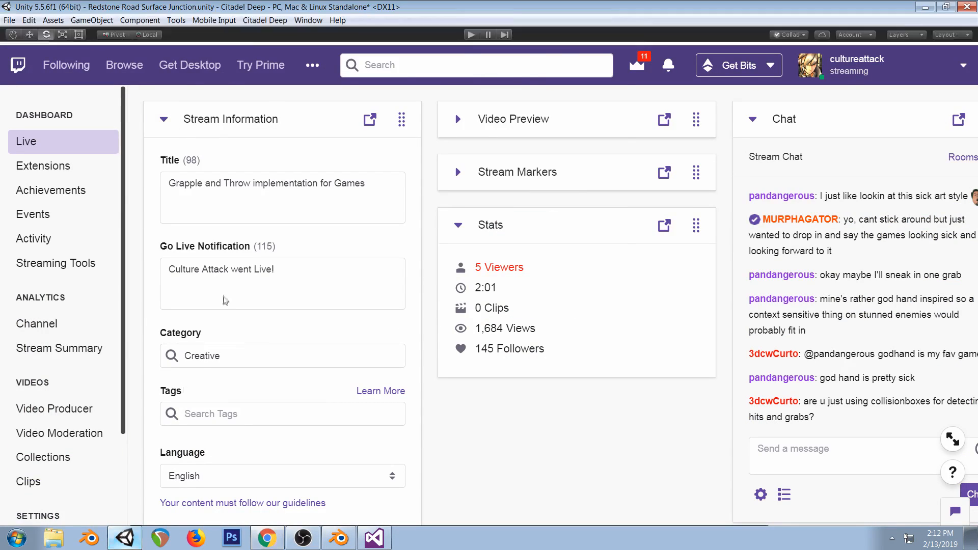
left_click(363, 544)
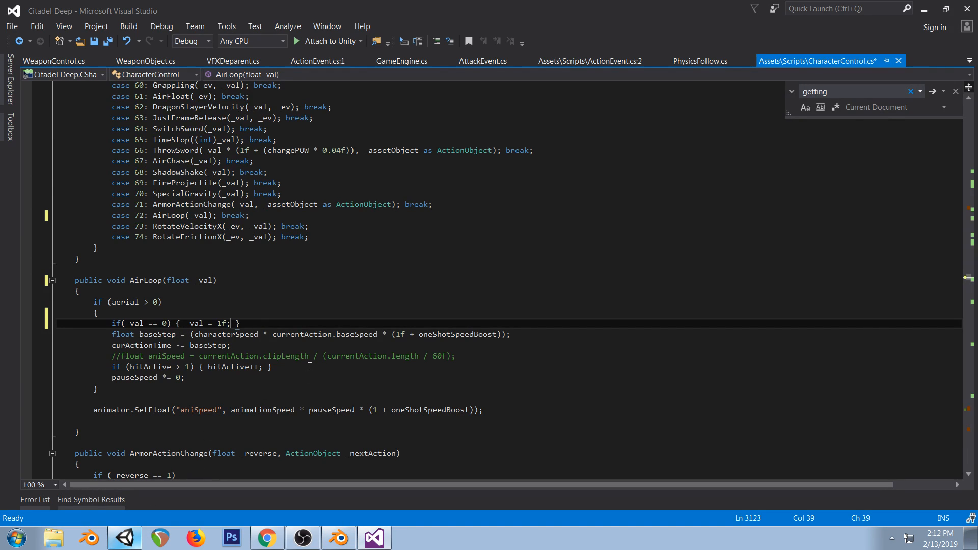
Replace 1f with _val in AirLoop's baseStep calculation and save the script
left_click(503, 410)
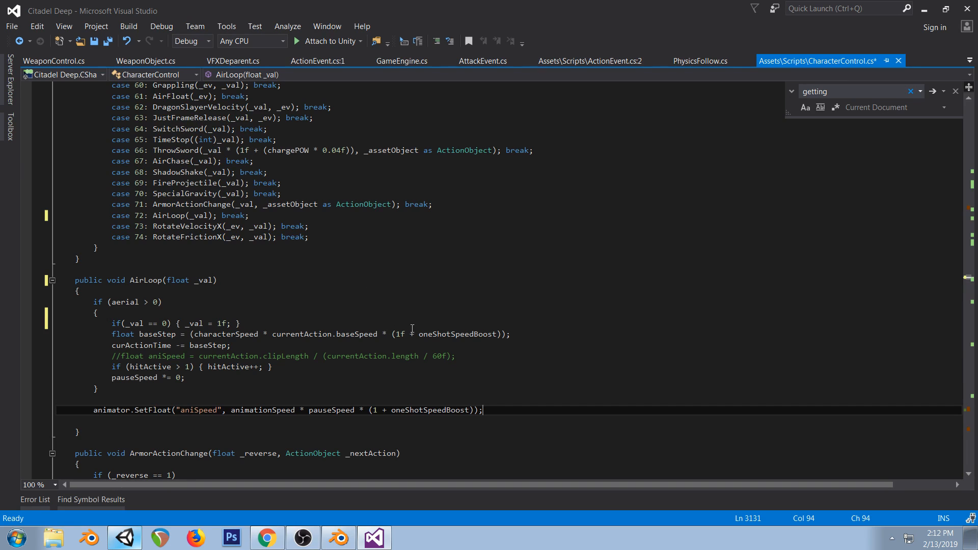
double_click(400, 334)
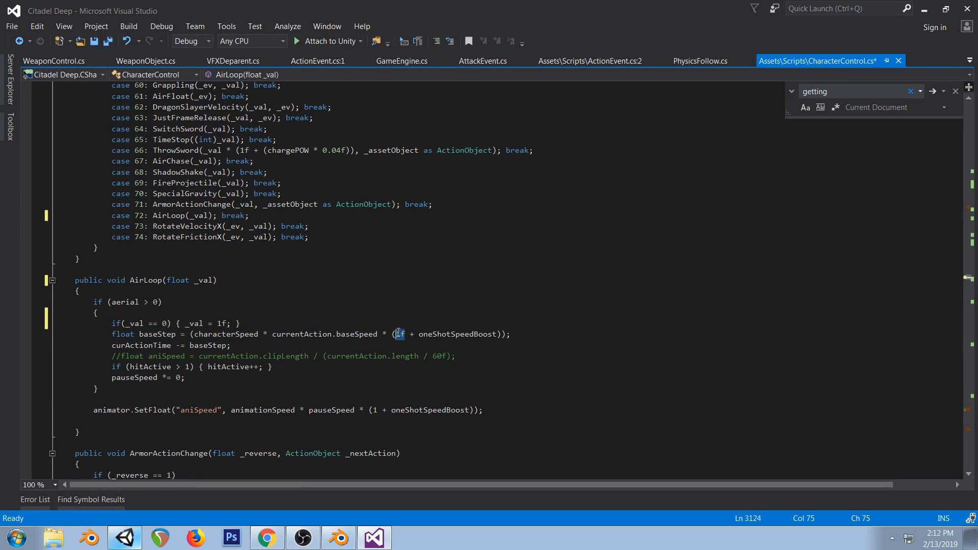
type("_val")
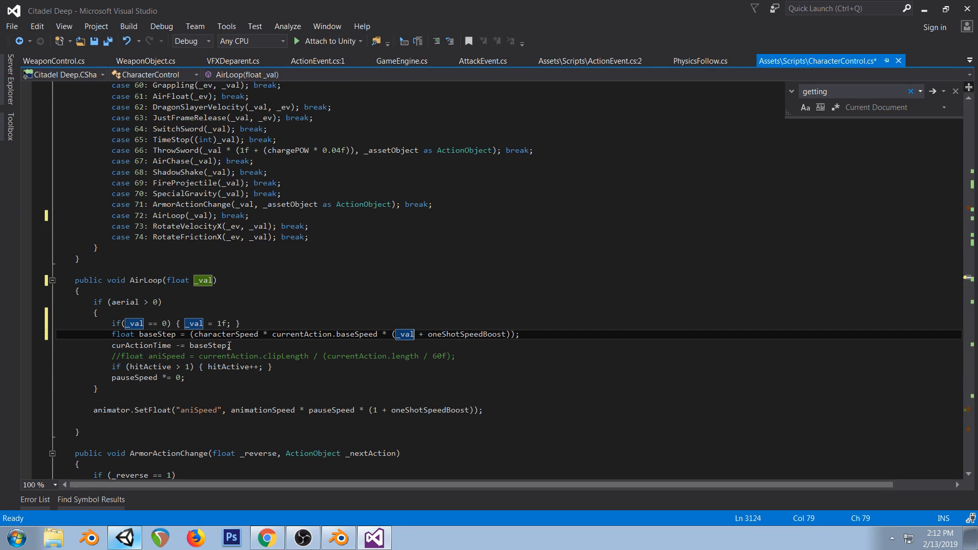
left_click(247, 349)
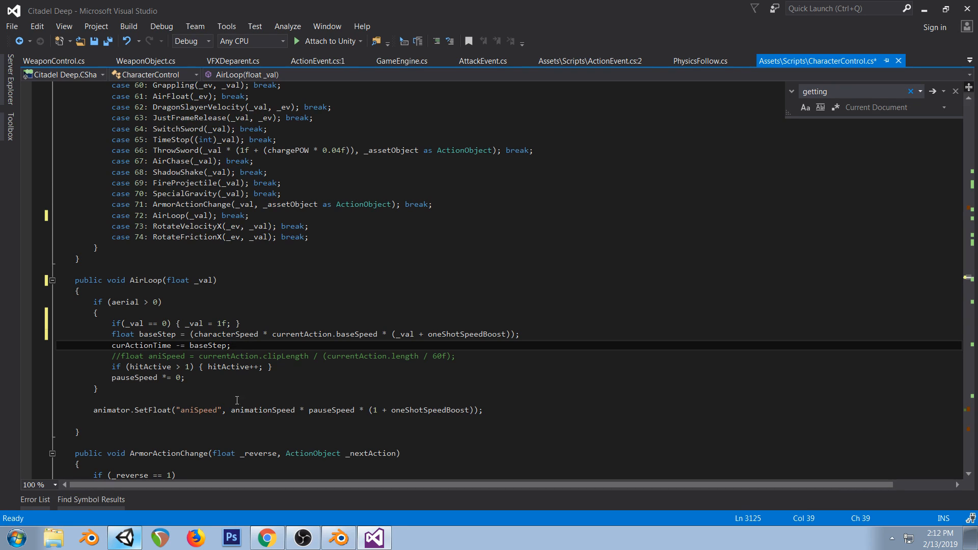
key("ctrl+s")
Below AirLoop's aniSpeed SetFloat line, add an animator.Play call with currentAction.animationName as its first argument
left_click(526, 412)
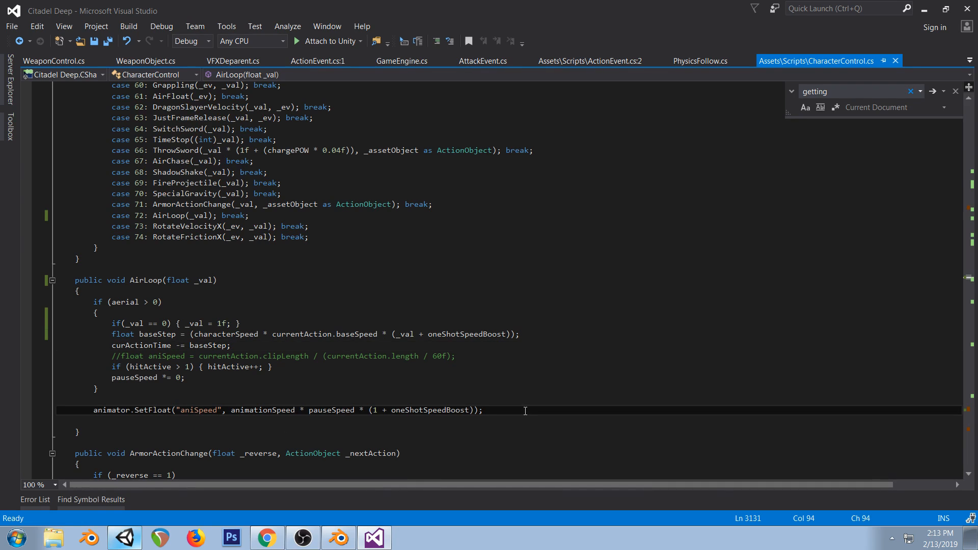
key("Return")
type("animator.set")
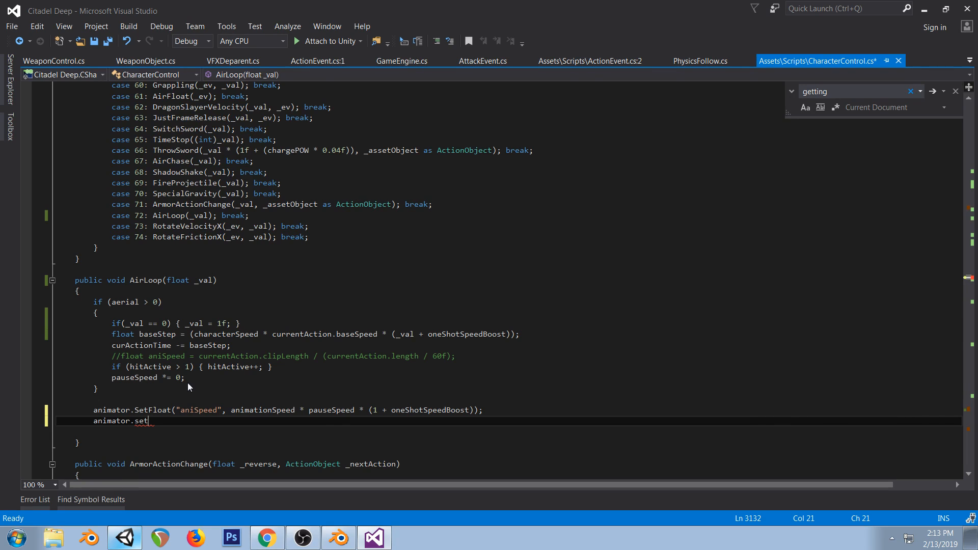
key("BackSpace")
key("BackSpace")
key("BackSpace")
type("pl")
type("ay(")
type("currentAction.n")
key("BackSpace")
type("animationName")
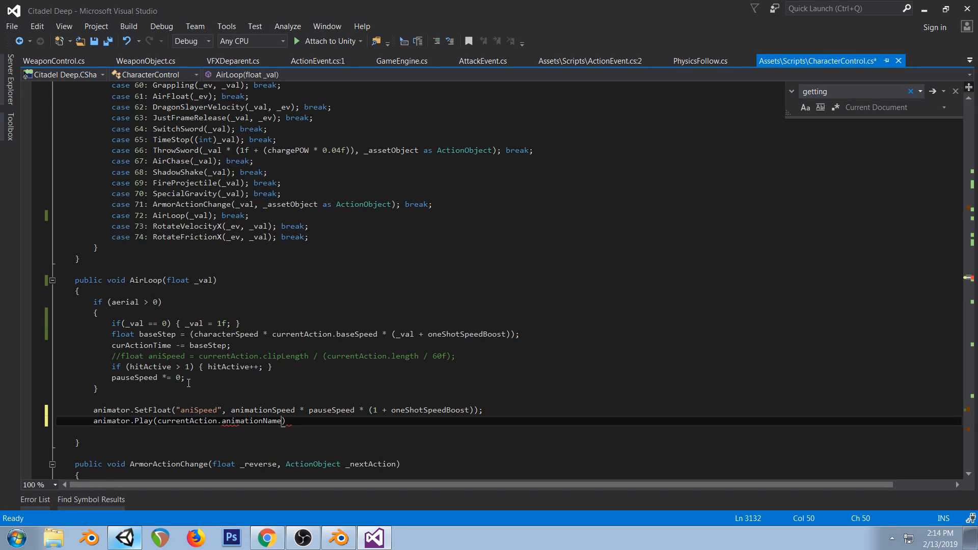
Add 0 as the second argument of the animator.Play call and begin the third with "animator.pla"
type(", 0, animator.get")
key("BackSpace")
key("BackSpace")
key("BackSpace")
type("pla")
left_click(267, 537)
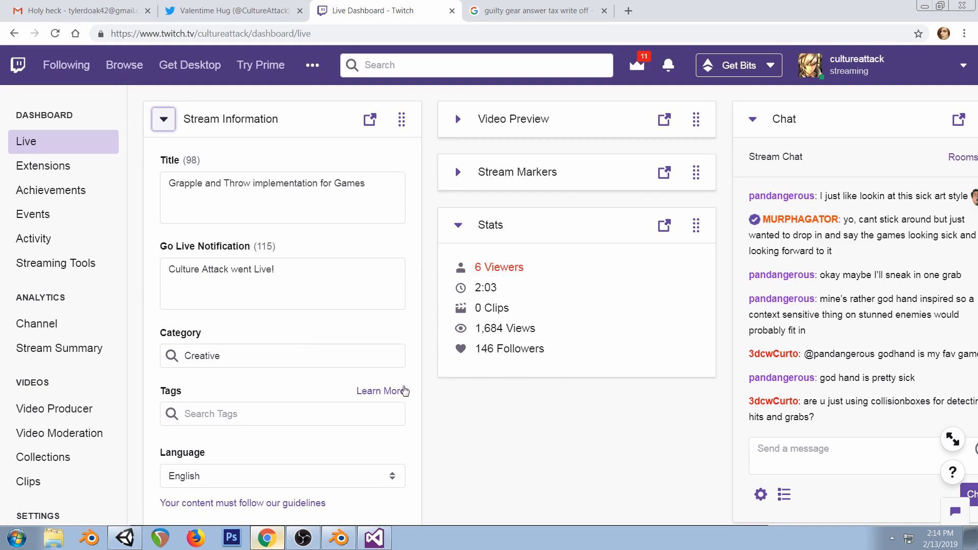
left_click(374, 538)
left_click(338, 537)
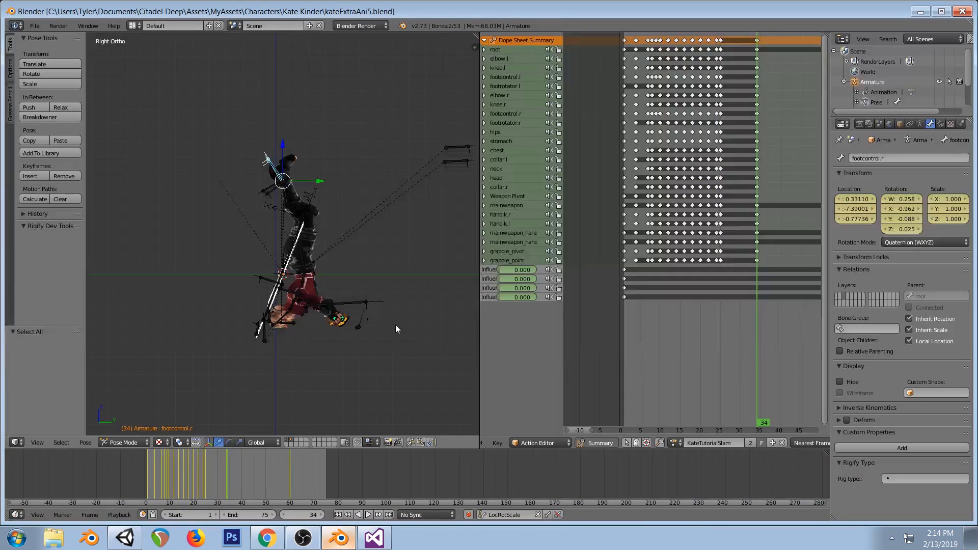
left_click(377, 538)
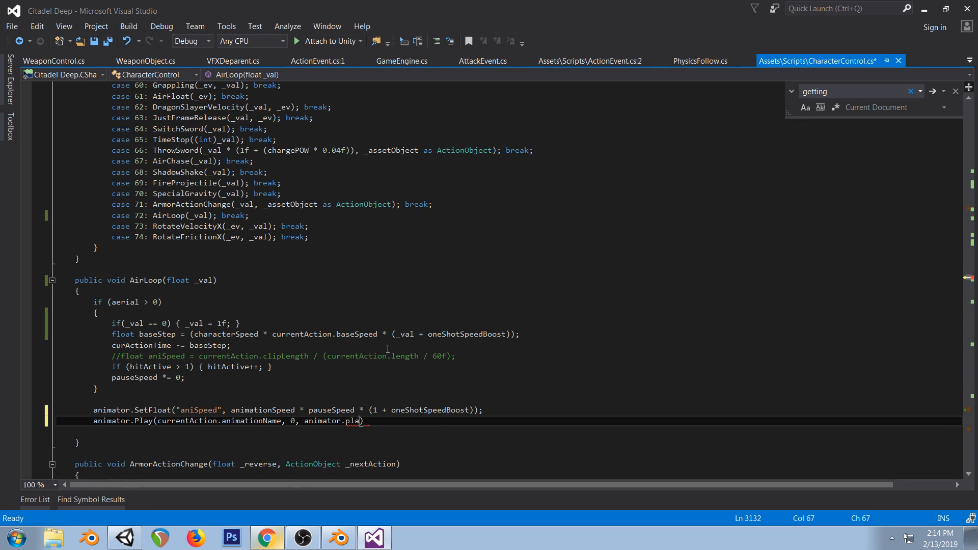
Switch to Chrome and search in a new tab for "unity get current animation time", opening the forum thread on animation clip time
left_click(269, 539)
left_click(629, 10)
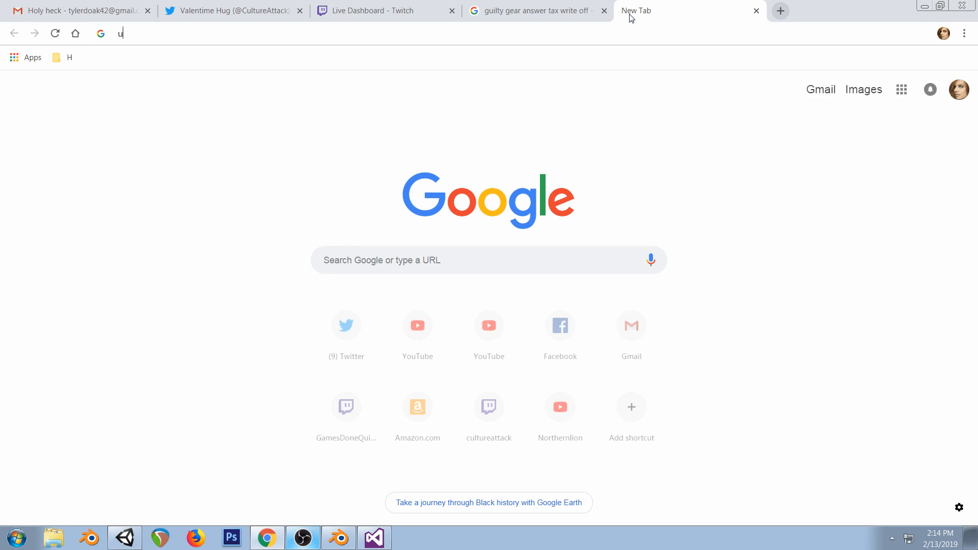
type("unity get current")
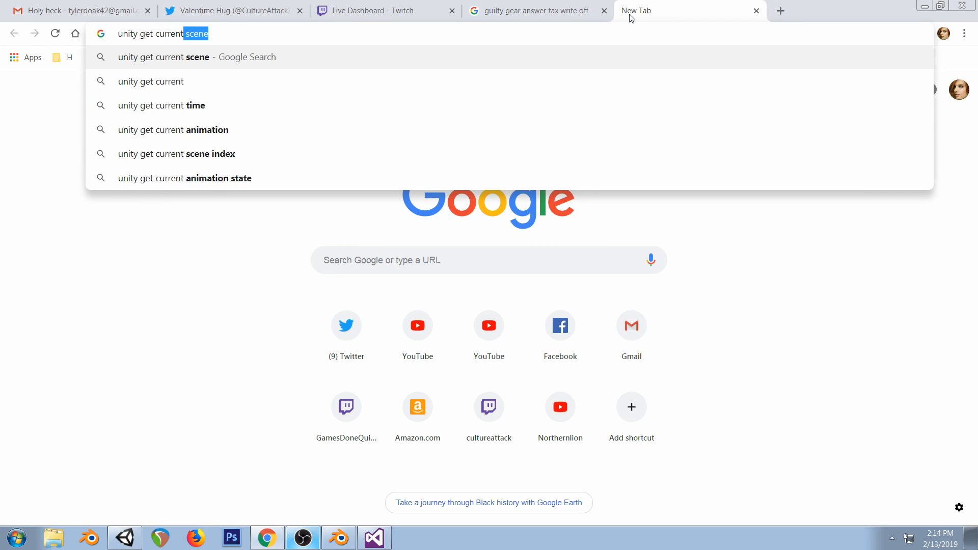
type(" animation time")
key("Return")
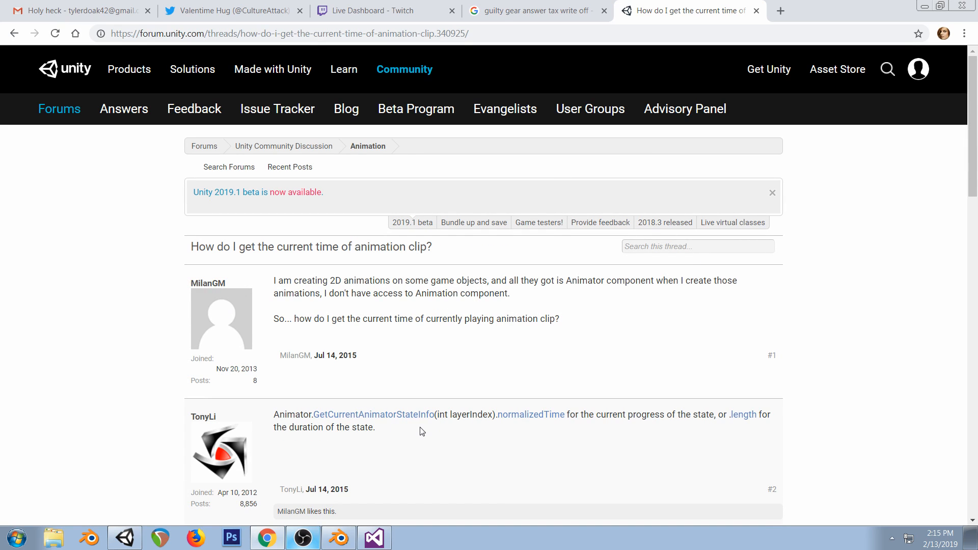
Copy Animator.GetCurrentAnimatorStateInfo(int layerIndex).normalizedTime from the forum reply and paste it over animator.pla in AirLoop's Play call in Visual Studio
left_click_drag(274, 414, 566, 414)
key("ctrl+c")
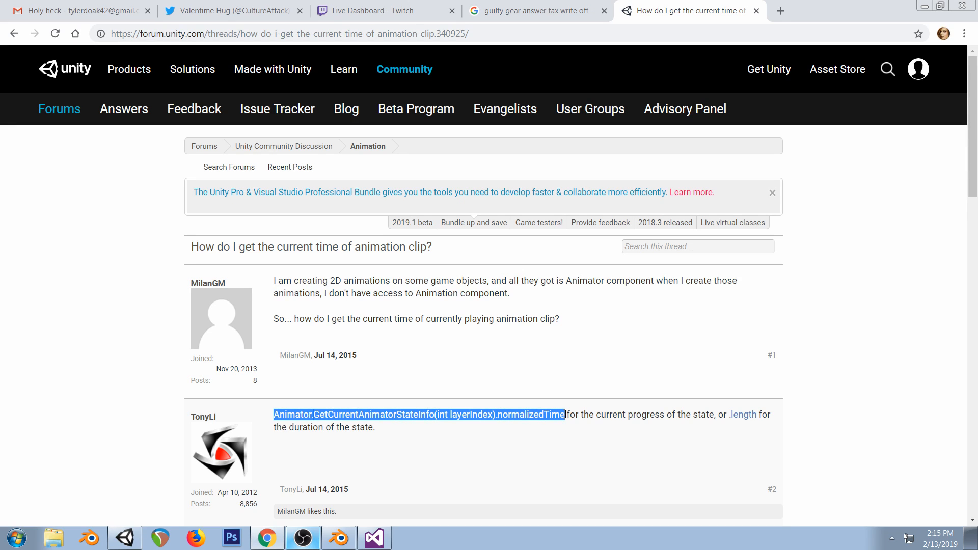
left_click(373, 537)
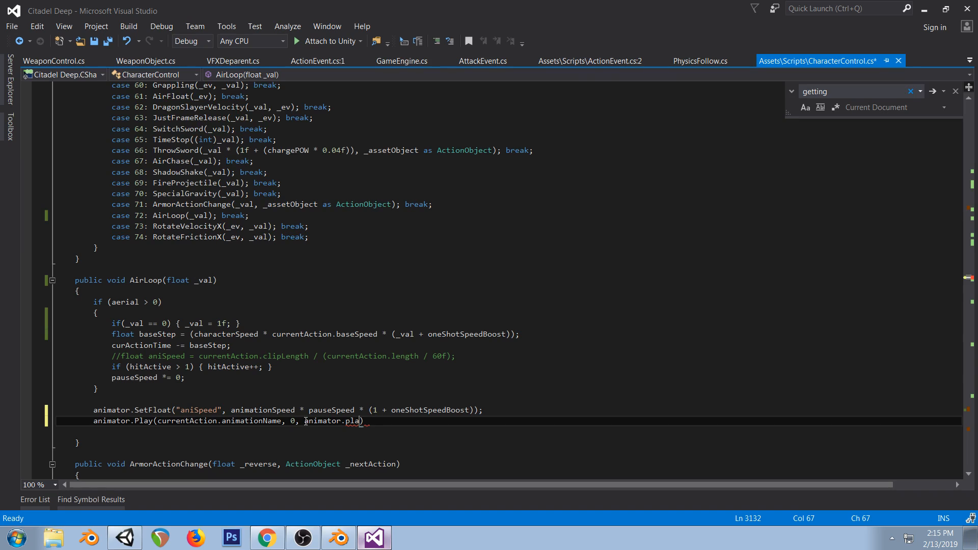
left_click(306, 421, "shift")
key("ctrl+v")
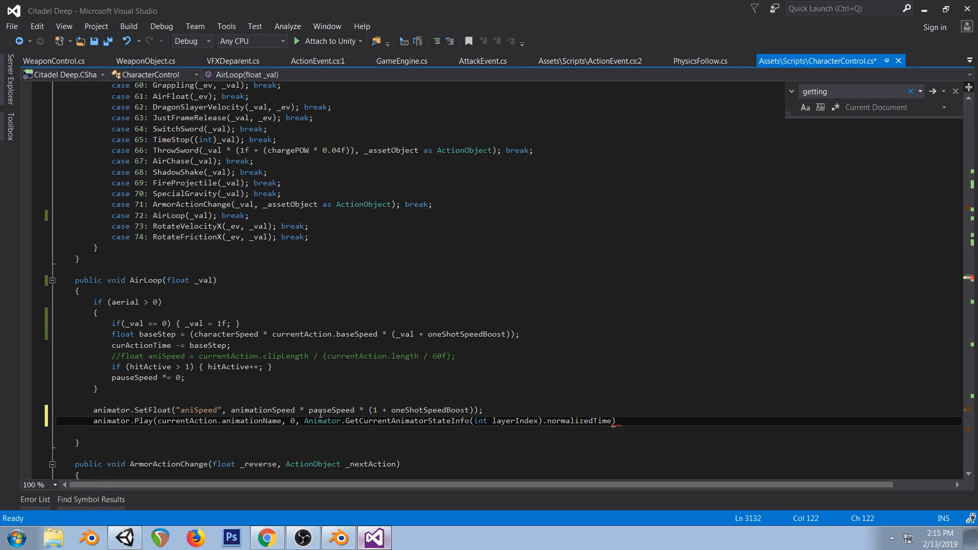
Change the pasted Animator to lowercase animator, replace int layerIndex with 0, and end the Play statement with a semicolon
left_click(308, 421)
key("BackSpace")
type("a")
double_click(517, 421)
key("BackSpace")
key("BackSpace")
key("BackSpace")
key("BackSpace")
key("BackSpace")
type("0")
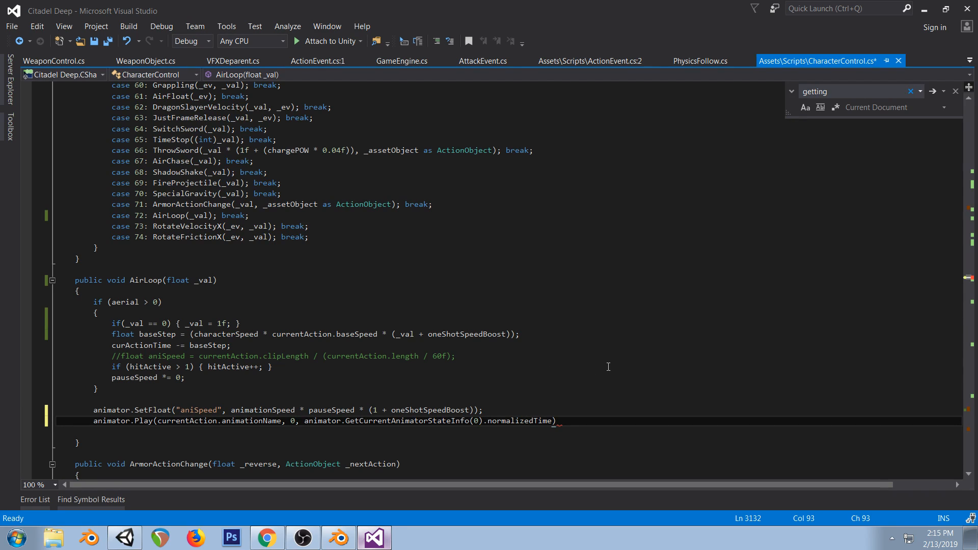
left_click(572, 420)
type(";")
Add a blank line below AirLoop's aniSpeed SetFloat line and comment that line out
left_click(515, 410)
key("Return")
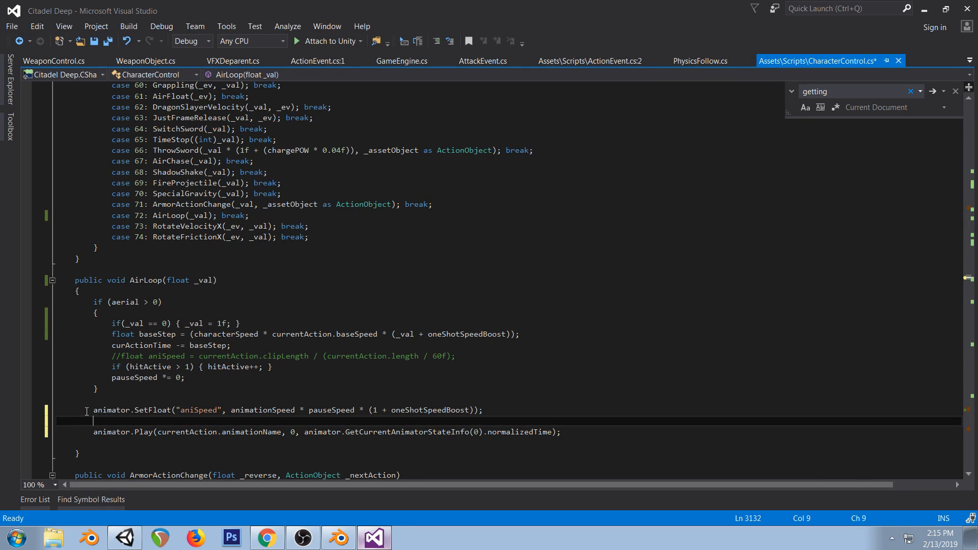
left_click(95, 409)
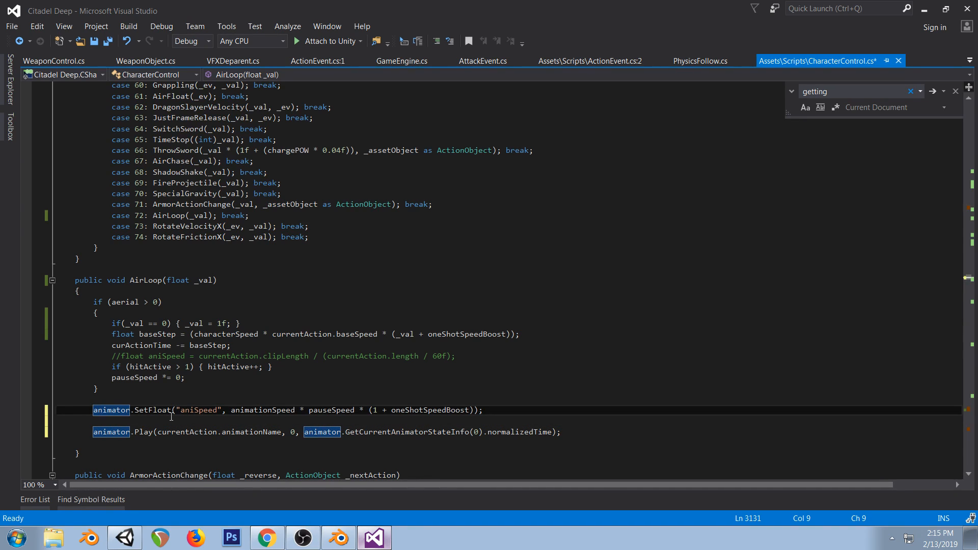
type("//")
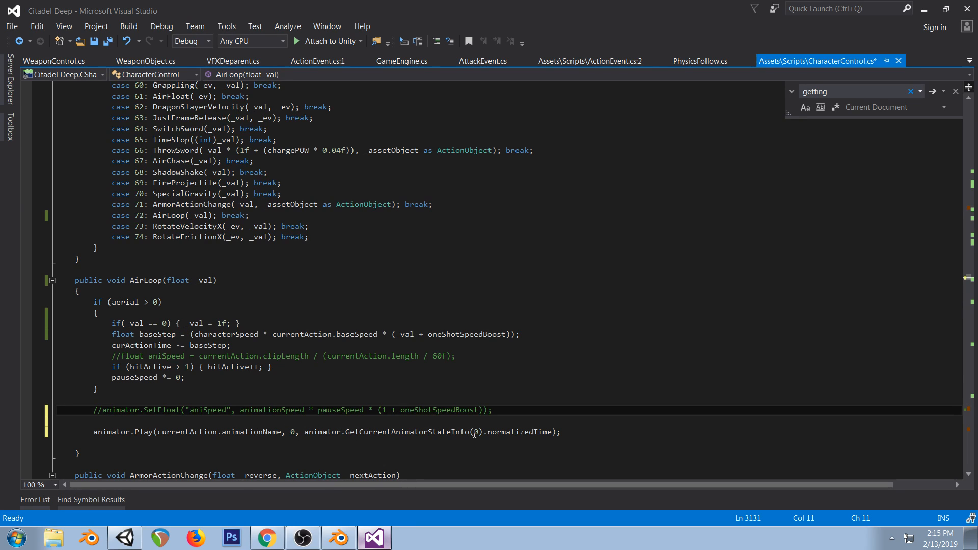
Subtract (currentAction.length * currentAction.clipLength) from normalizedTime in AirLoop's animator.Play call
left_click(552, 432)
type("-")
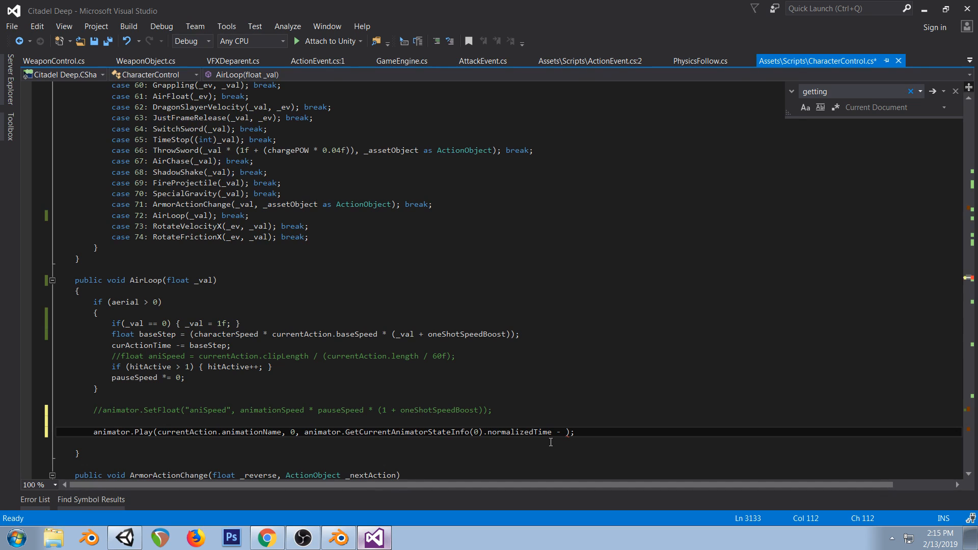
left_click(124, 538)
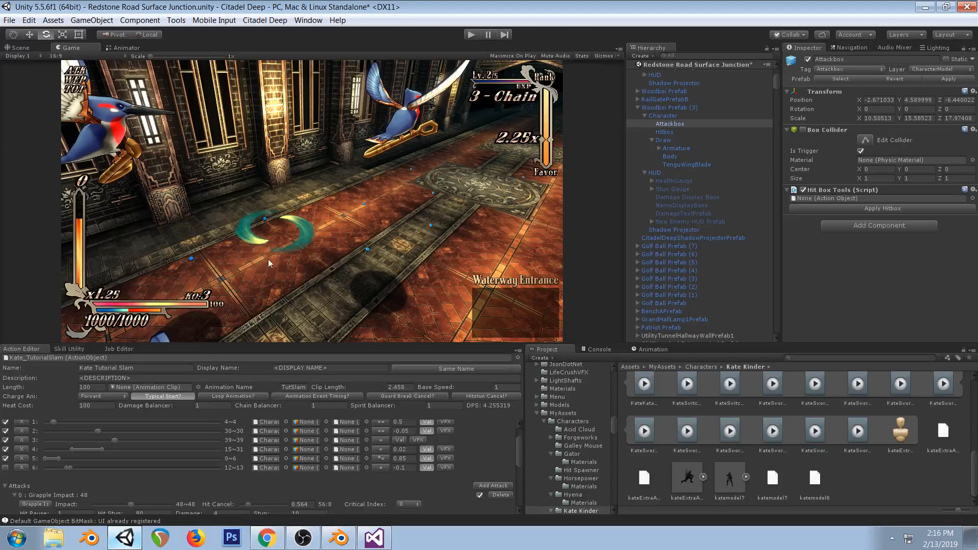
left_click(374, 539)
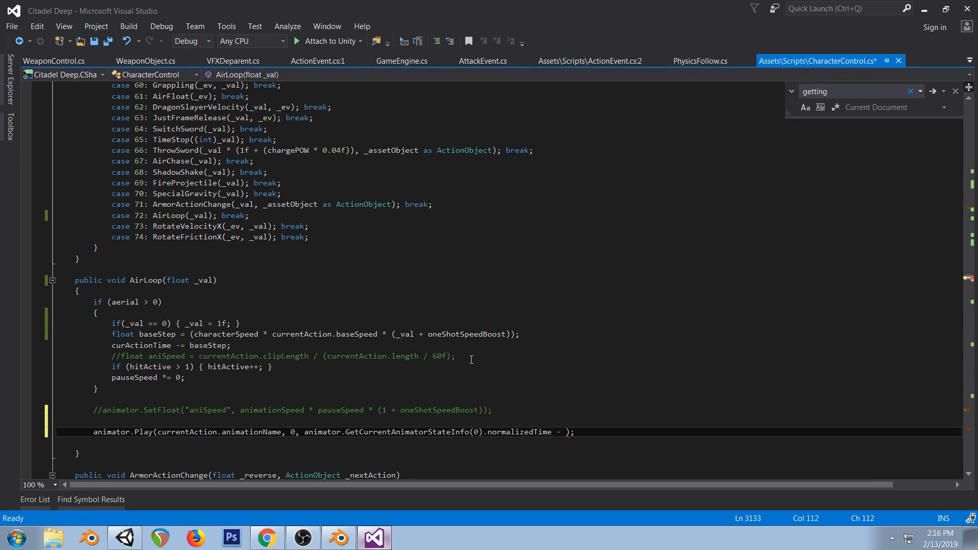
type("currentAction.length * currentAction.l")
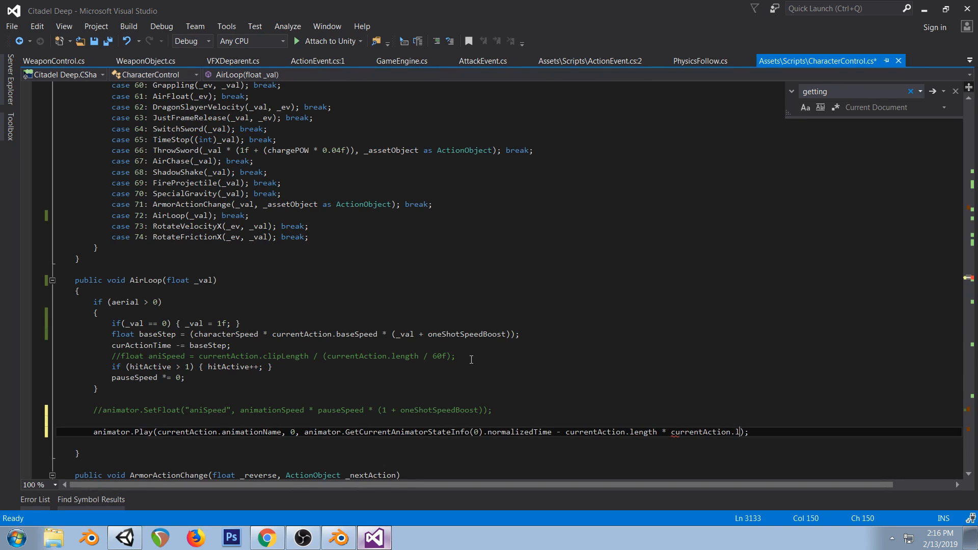
key("BackSpace")
type("clipLength)")
left_click(564, 432)
type("(")
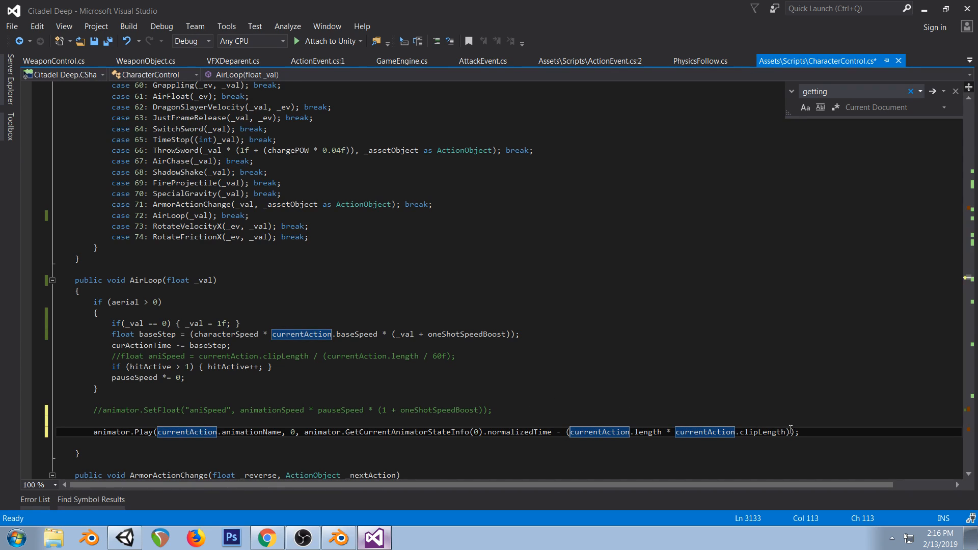
Multiply the subtracted length product by _val inside an outer pair of parentheses and save the script
left_click(565, 432)
type("(")
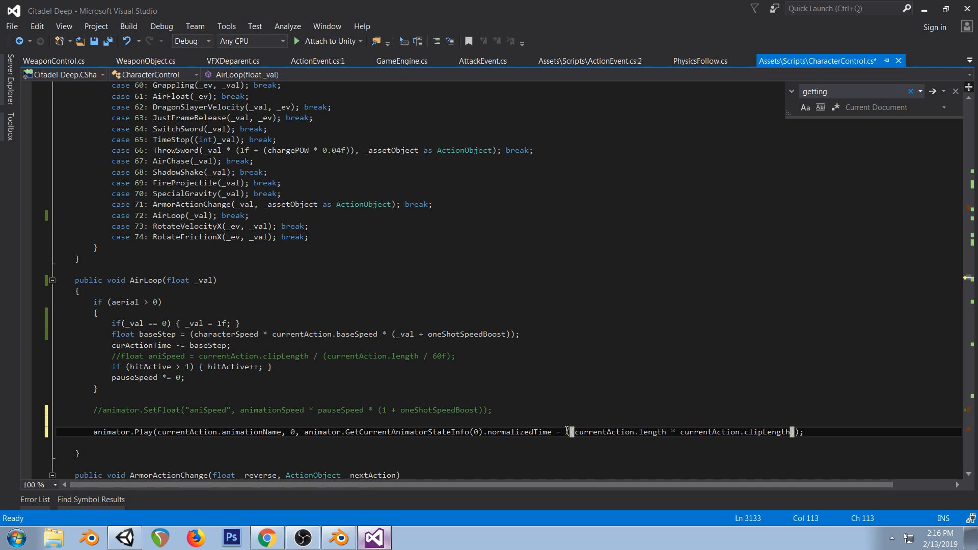
left_click(794, 432)
type("* )")
key("Left")
type("_val")
key("ctrl+s")
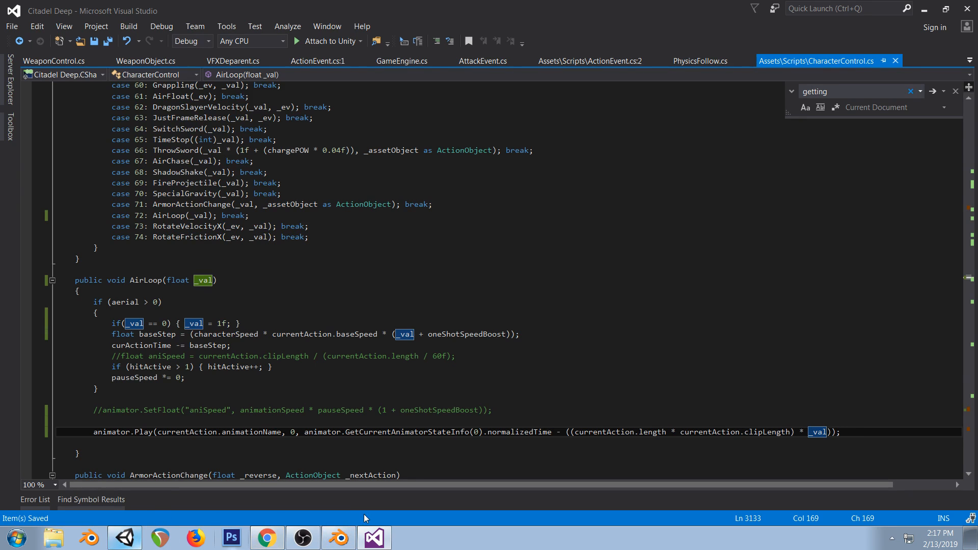
Switch to Blender and scrub the KateTutorialSlam action to its final keyframe at frame 60, comparing with the action's length in Unity
left_click(354, 532)
scroll(762, 237, "down", 4)
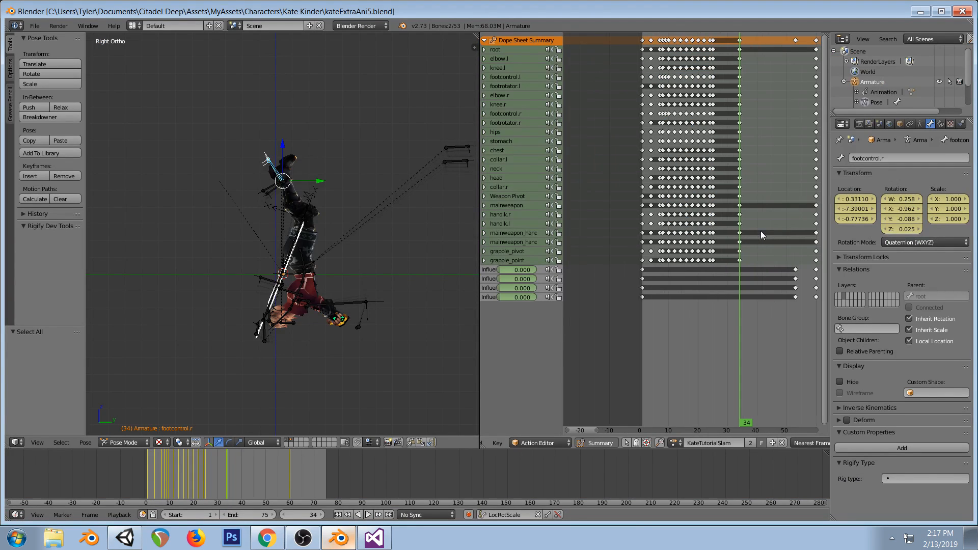
middle_click_drag(762, 236, 714, 219)
mouse_move(772, 216)
left_mouse_down()
mouse_move(599, 214)
mouse_move(686, 227)
mouse_move(773, 219)
left_mouse_up()
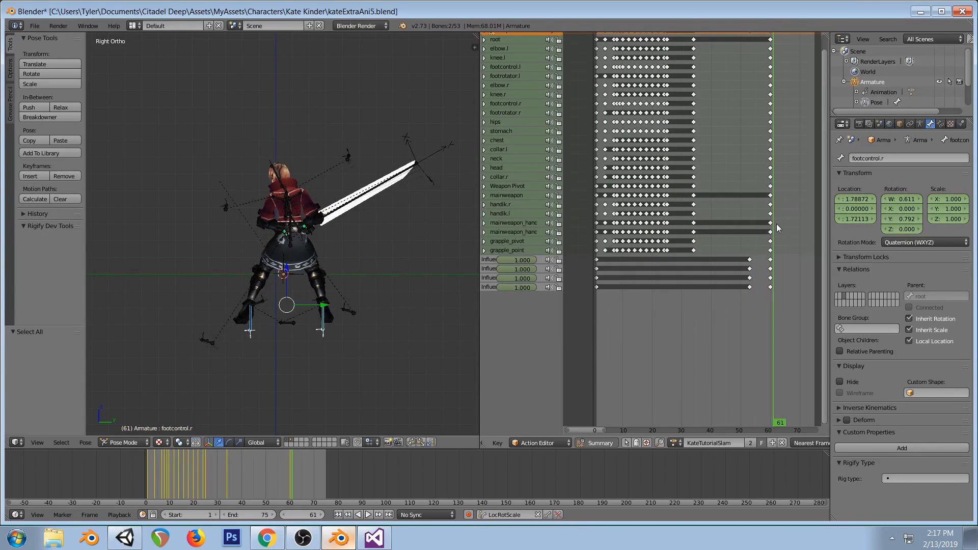
left_click(126, 537)
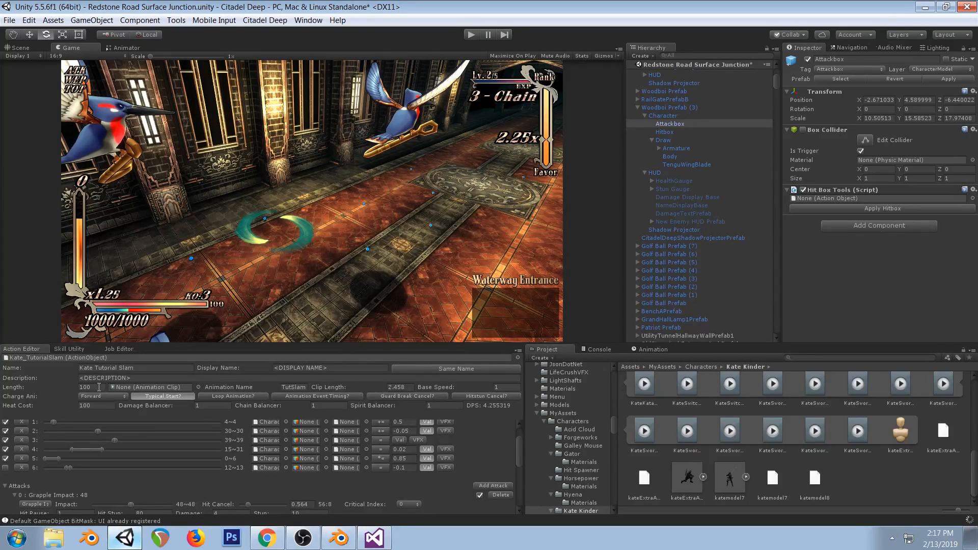
left_click(339, 537)
mouse_move(772, 219)
left_mouse_down()
mouse_move(598, 227)
mouse_move(773, 223)
left_mouse_up()
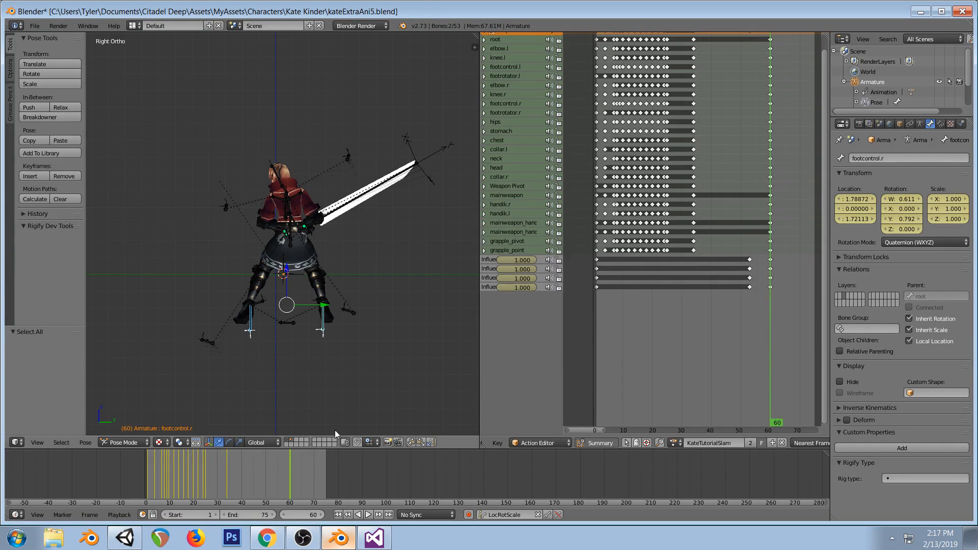
Check the stream chat on the Twitch live dashboard and return to the AirLoop code in Visual Studio
left_click(134, 539)
left_click(273, 540)
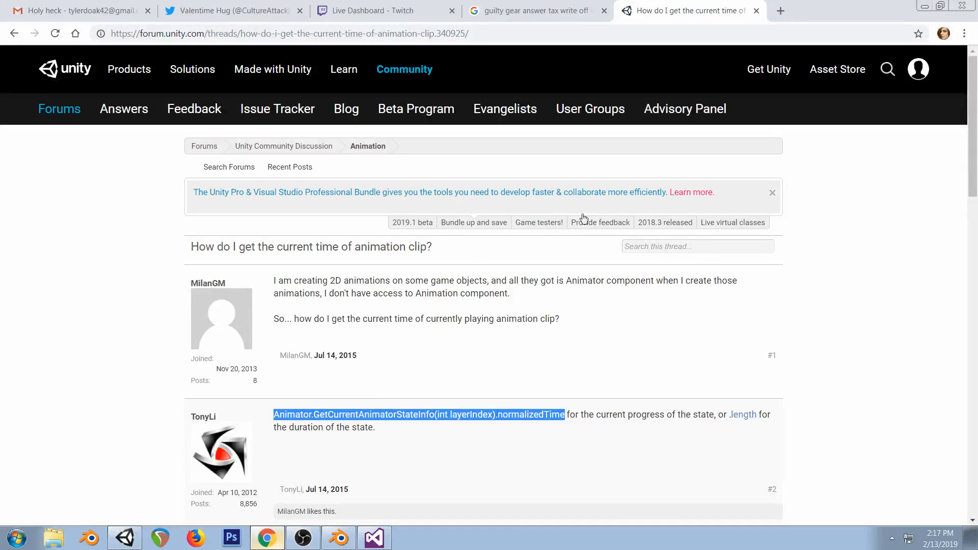
left_click(379, 6)
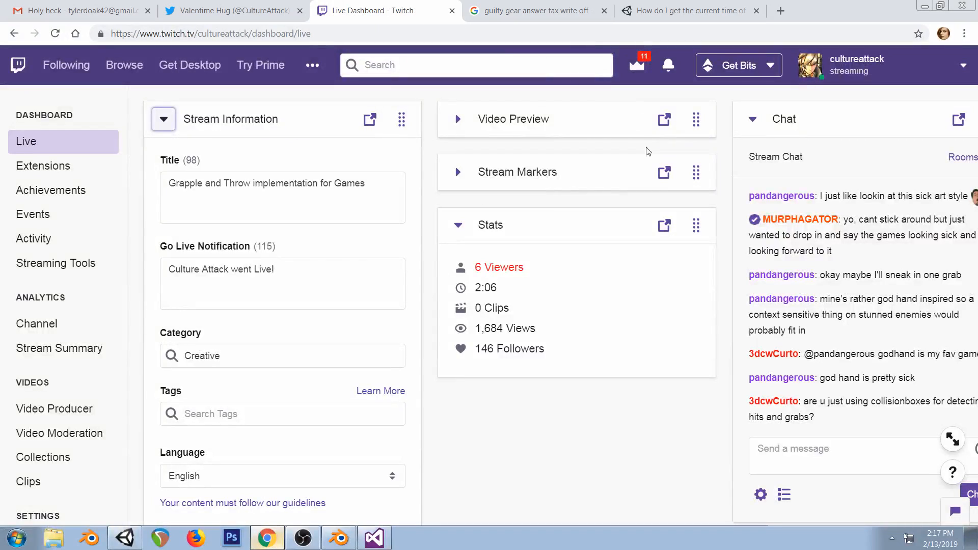
left_click(133, 536)
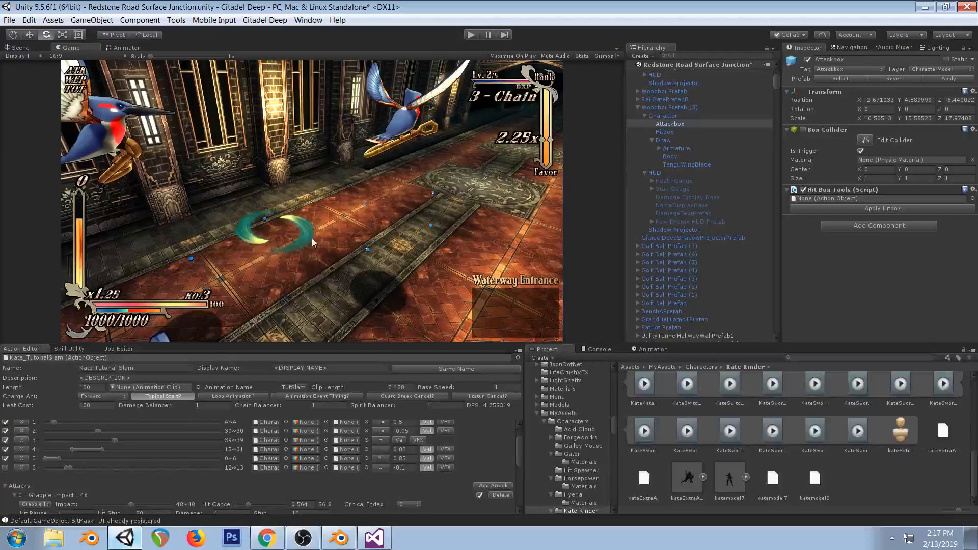
left_click(381, 537)
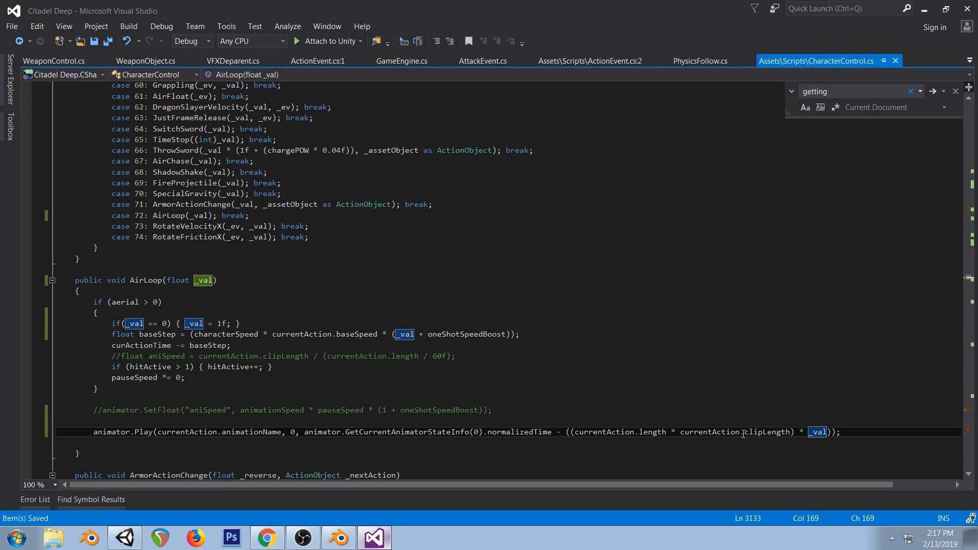
Inspect the script and value assigned to the third event of Kate_TutorialSlam in Unity's action editor
left_click(125, 537)
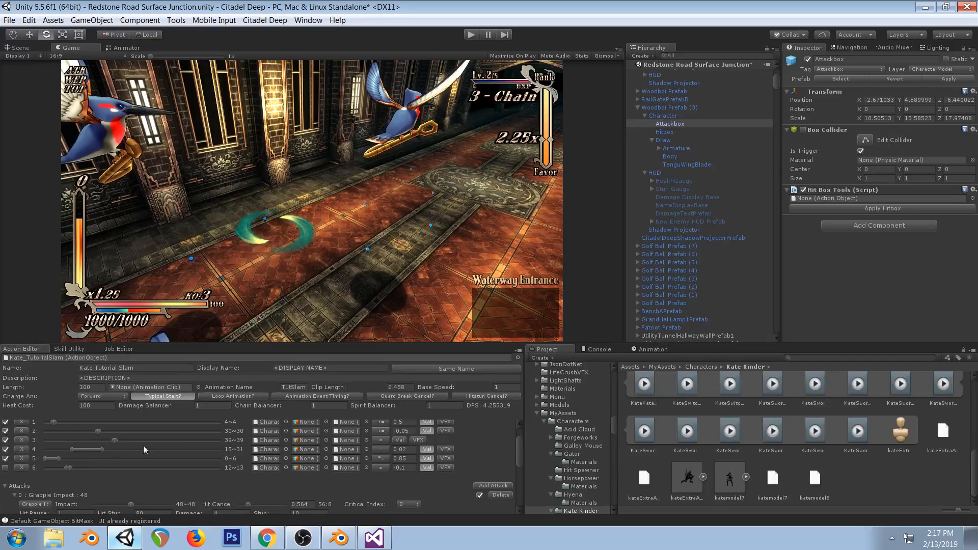
left_click(287, 440)
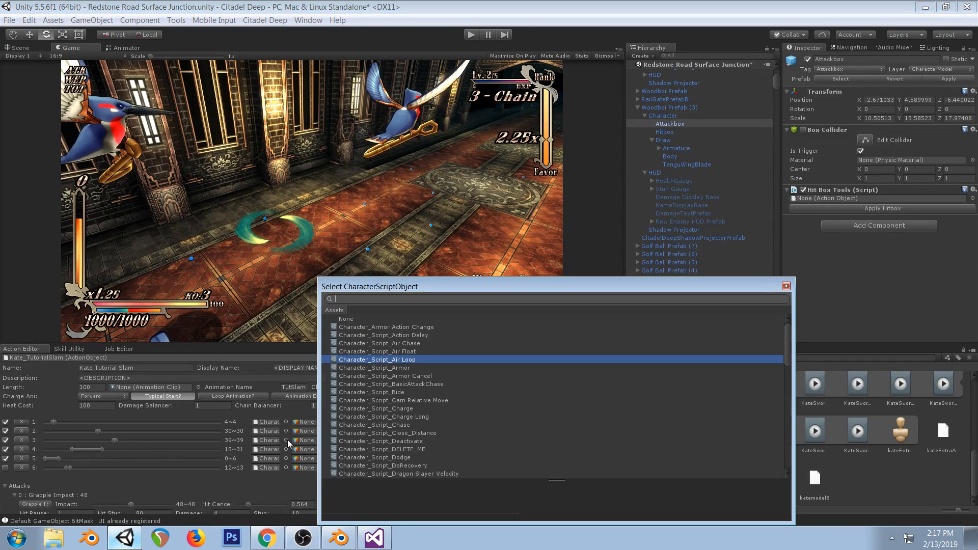
left_click(786, 286)
left_click(374, 540)
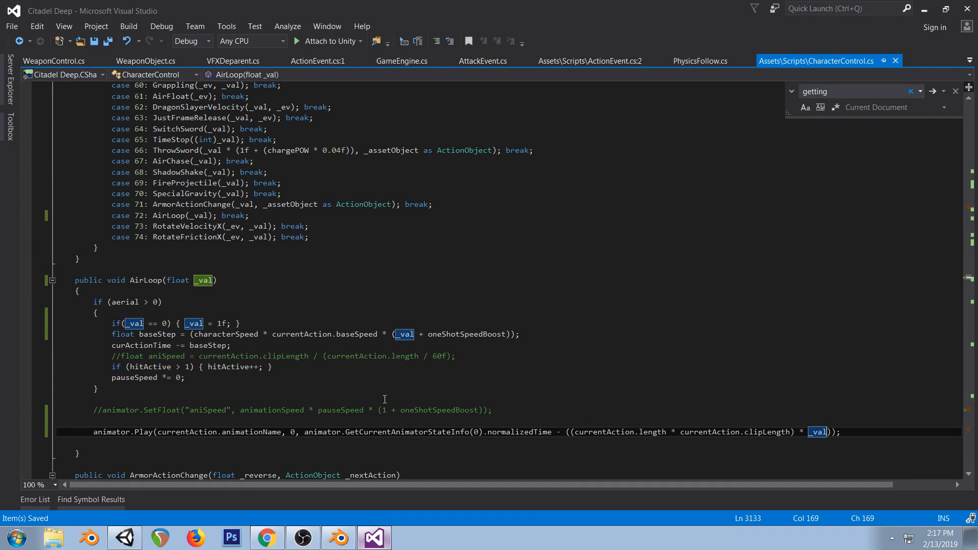
key("alt+Tab")
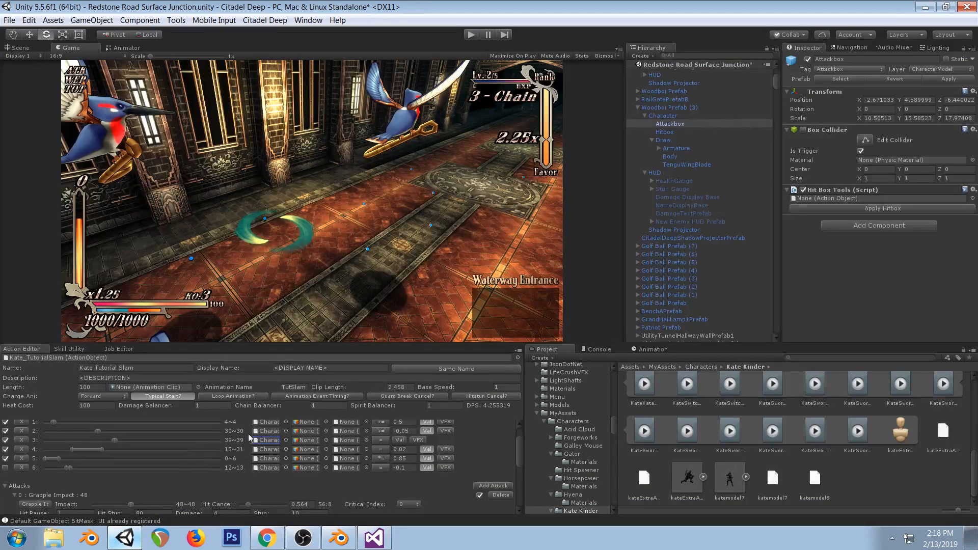
left_click(285, 439)
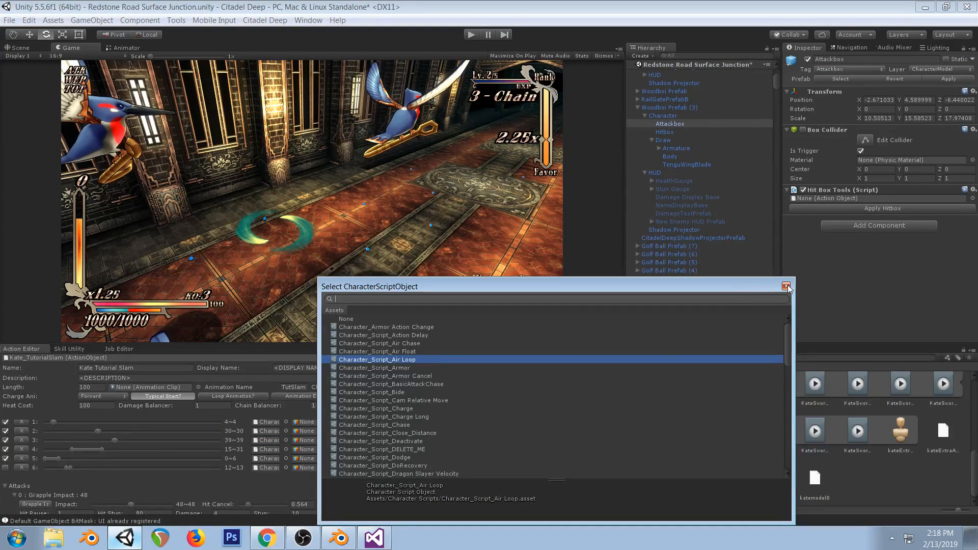
left_click(788, 286)
left_click(399, 440)
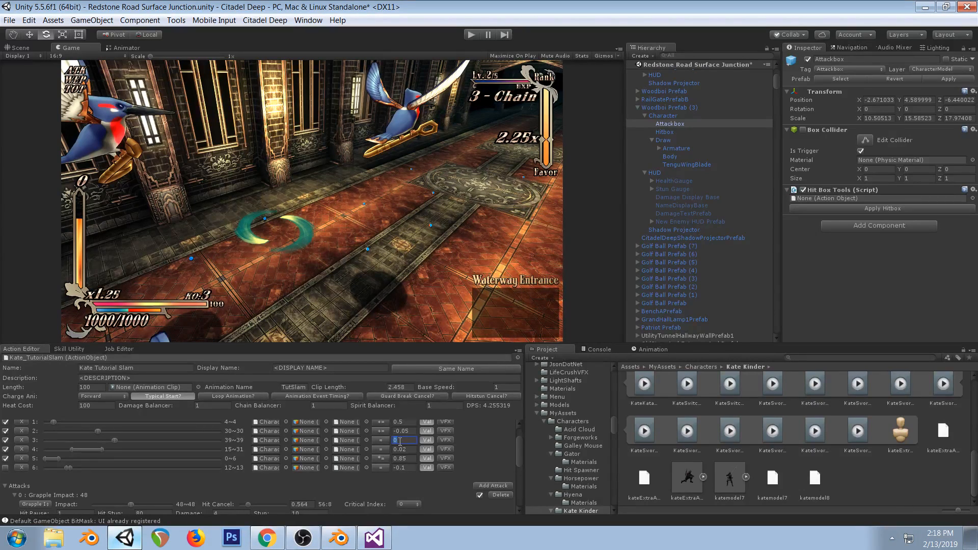
Scrub the slam action to frame 24 in Blender and compute 60/24 times 17 in Calculator, clearing the result at the end
left_click(339, 538)
left_click_drag(616, 200, 664, 192)
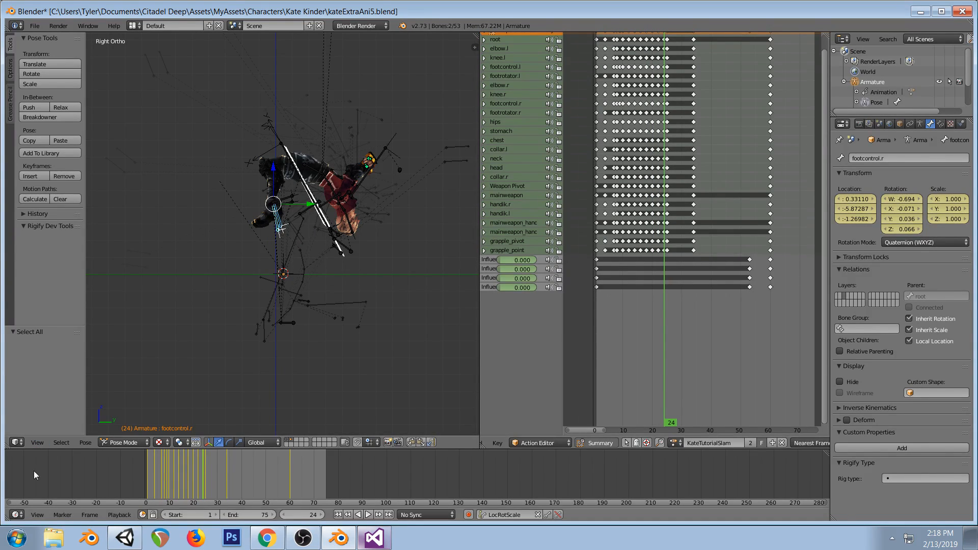
left_click(20, 536)
left_click(122, 223)
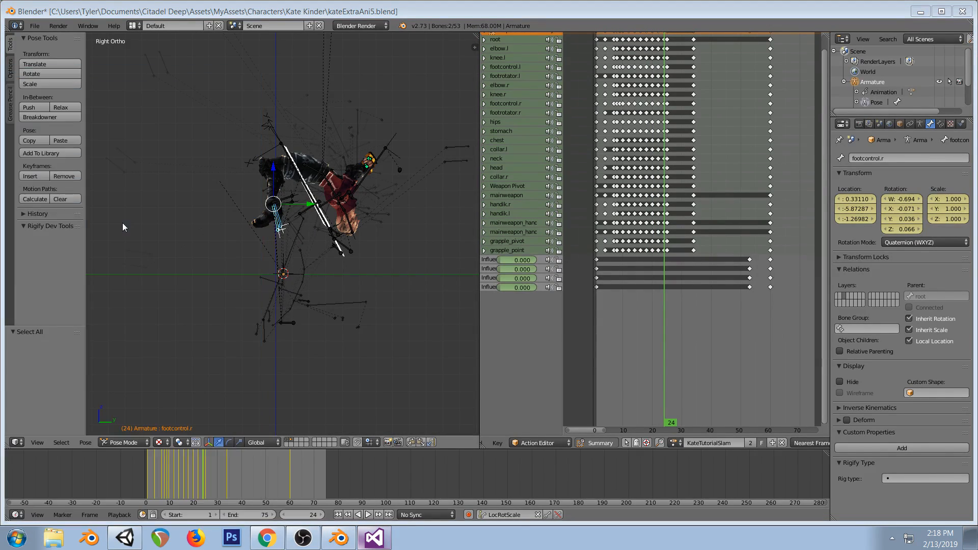
left_click_drag(160, 175, 407, 148)
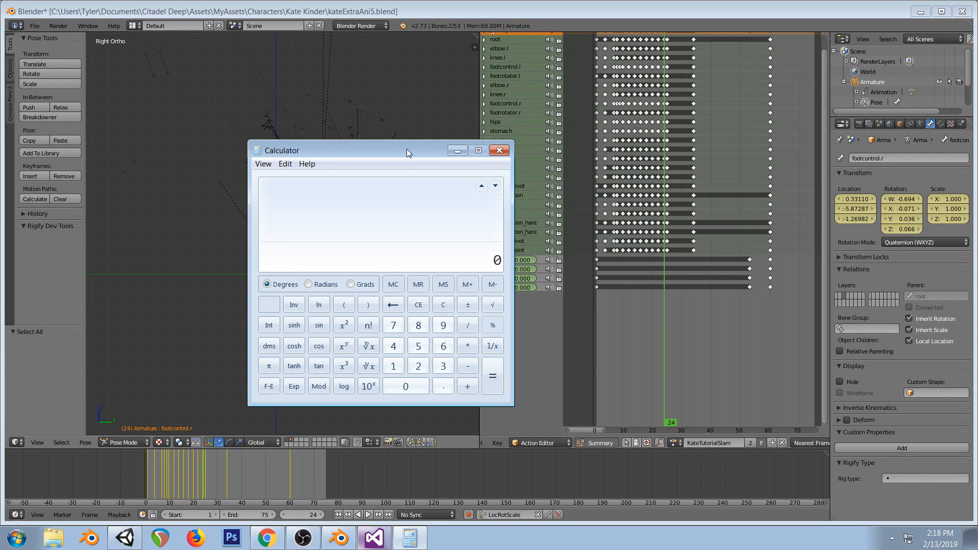
type("60/24")
key("Return")
type("*17")
key("Return")
left_click(443, 304)
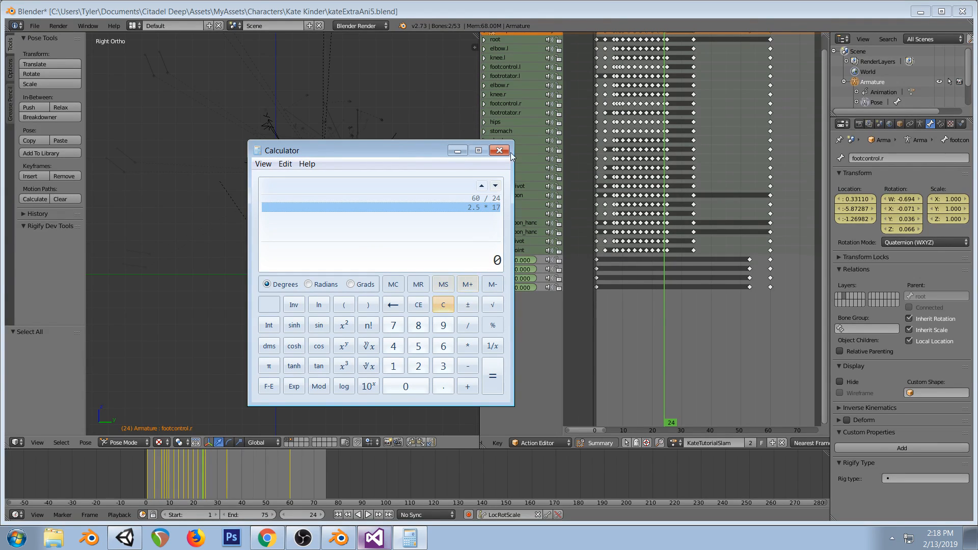
Close Calculator, set the third event's value of Kate_TutorialSlam to 30 in Unity's action editor, and run the game
left_click(494, 152)
left_click(124, 538)
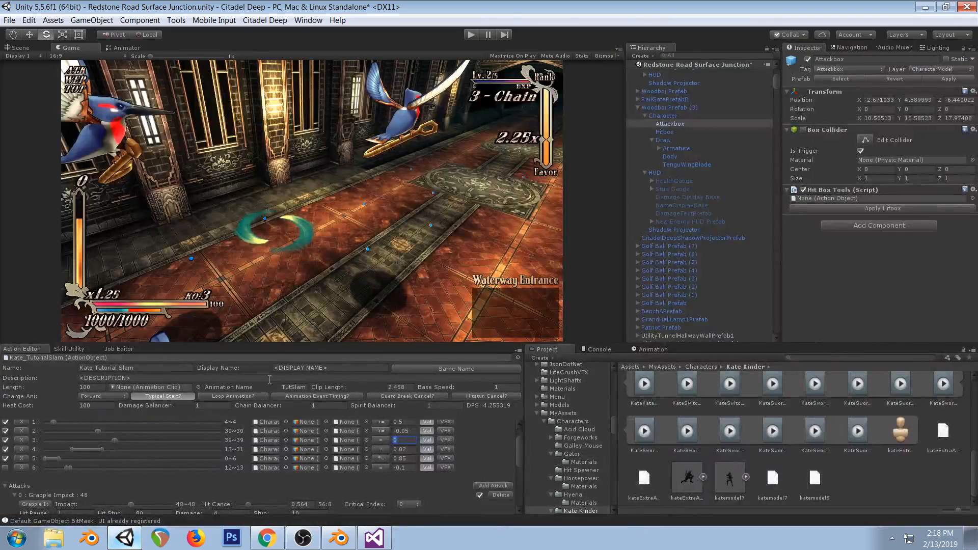
type("4")
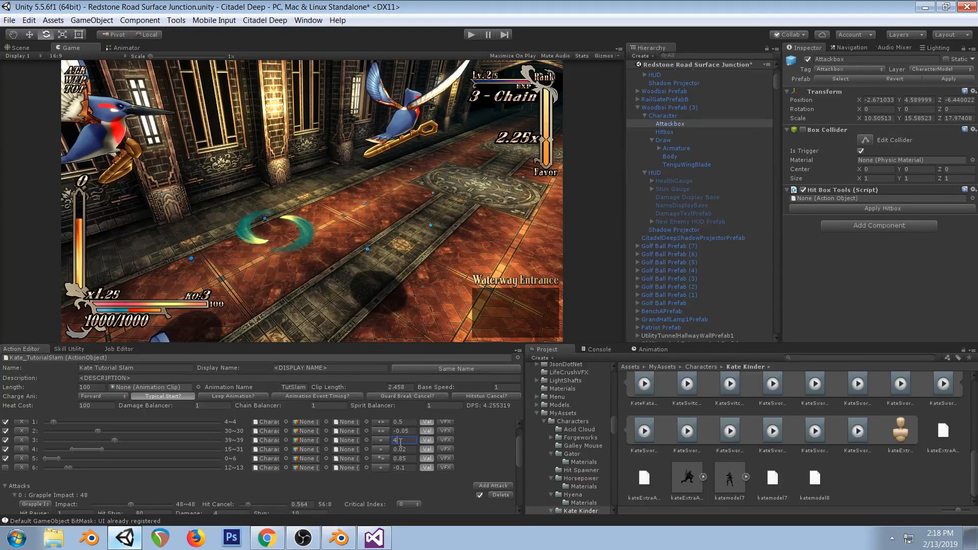
key("BackSpace")
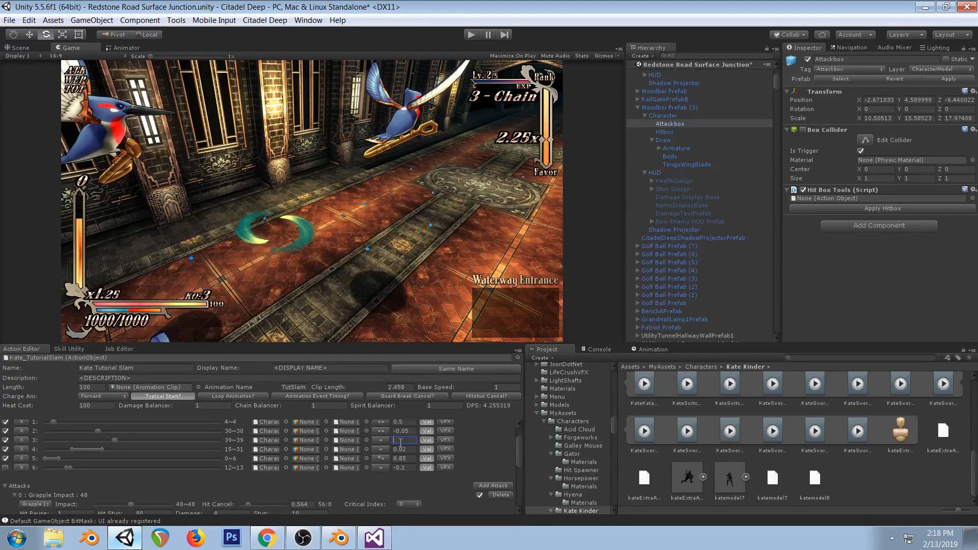
type("20")
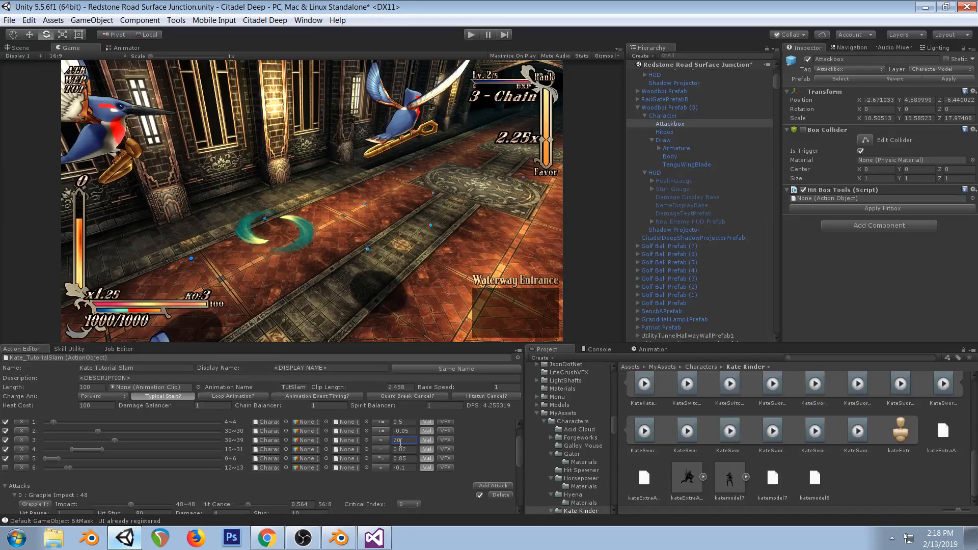
key("Return")
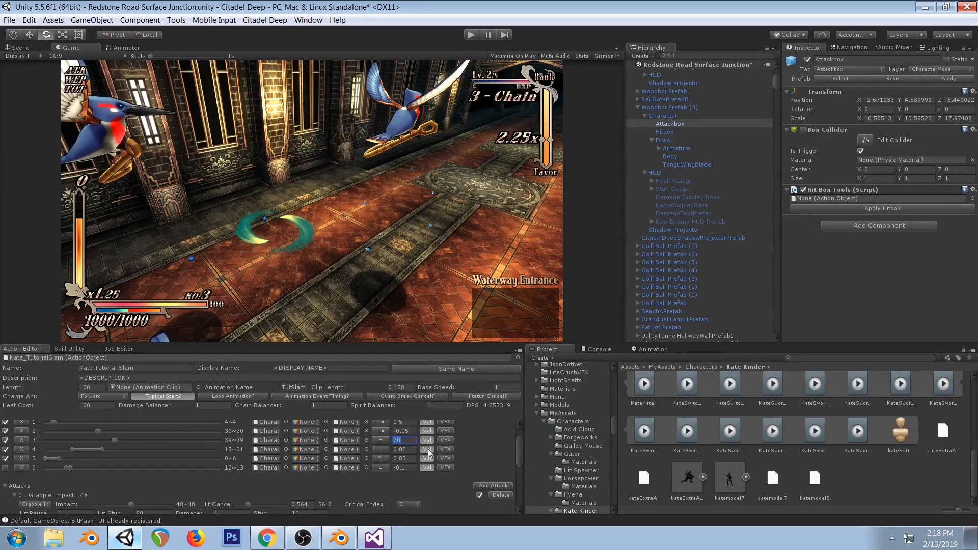
type("30")
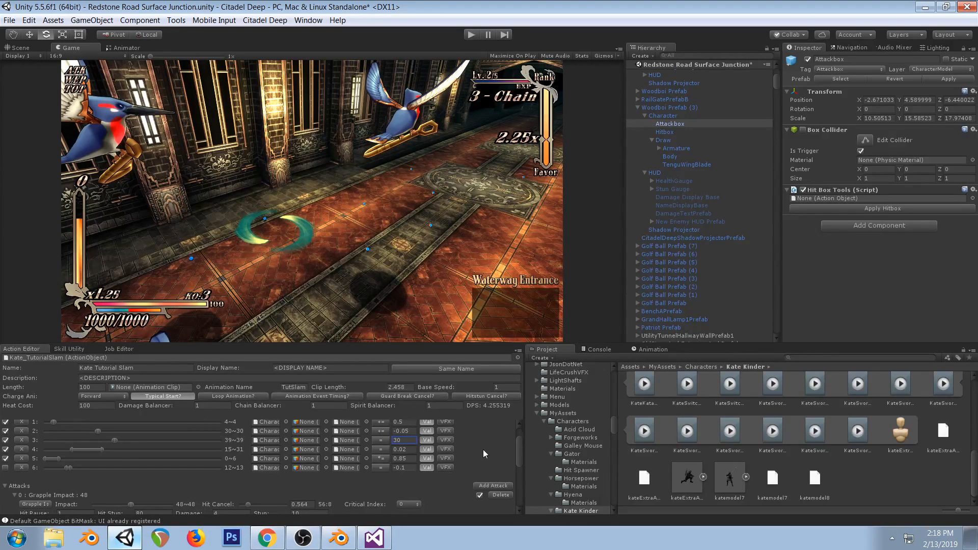
left_click(469, 35)
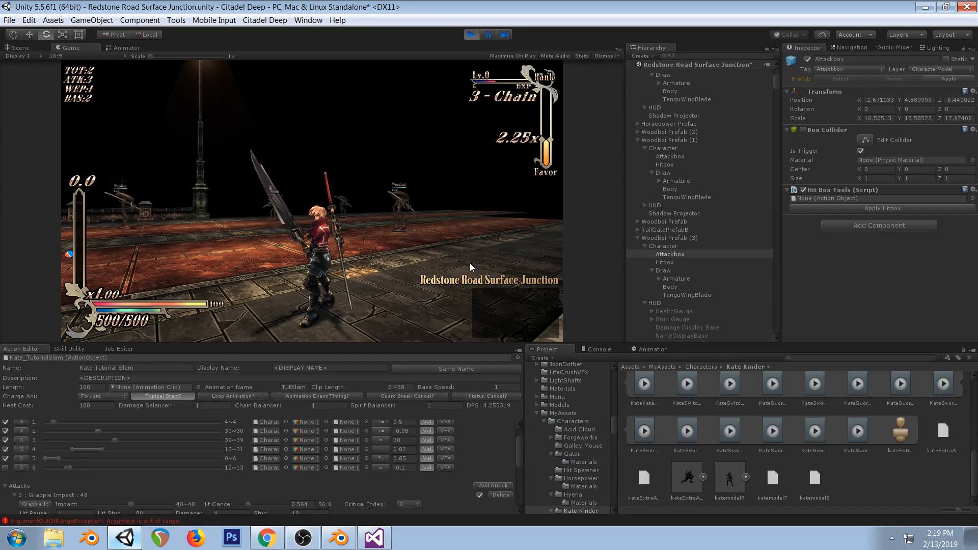
Scrub the KateTutorialSlam action between frames 17 and 25 in Blender and return to the running game in Unity
left_click(339, 538)
left_click_drag(620, 200, 643, 194)
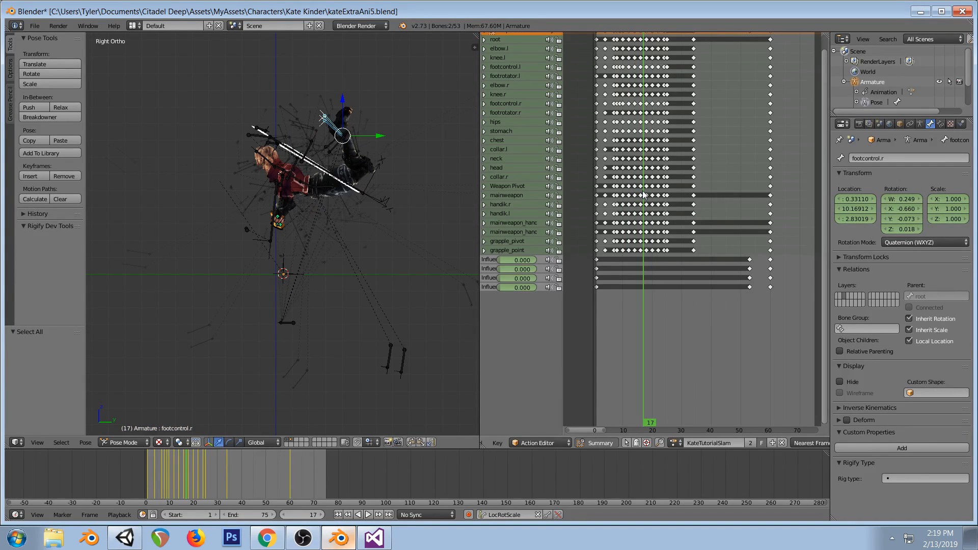
left_click(668, 182)
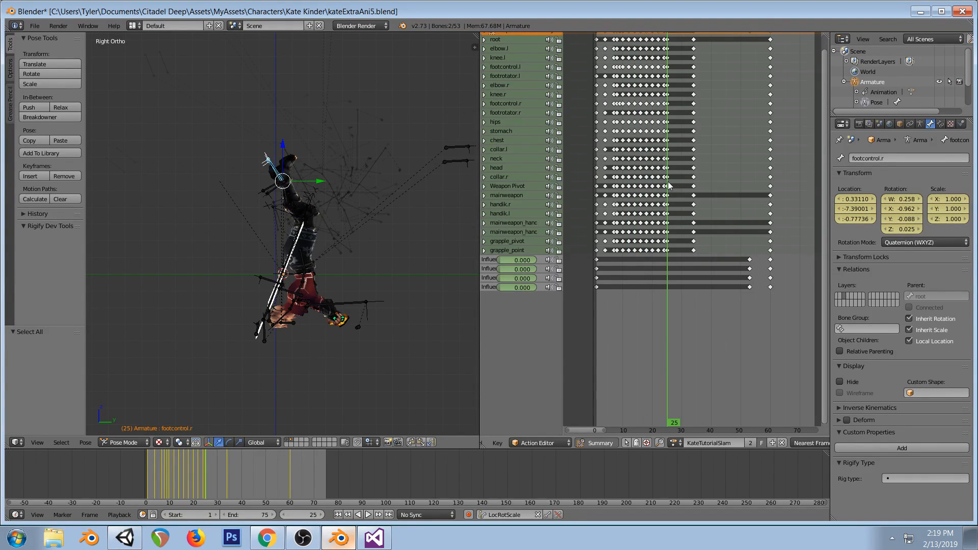
mouse_move(669, 186)
left_mouse_down()
mouse_move(626, 191)
mouse_move(675, 183)
left_mouse_up()
left_click(125, 537)
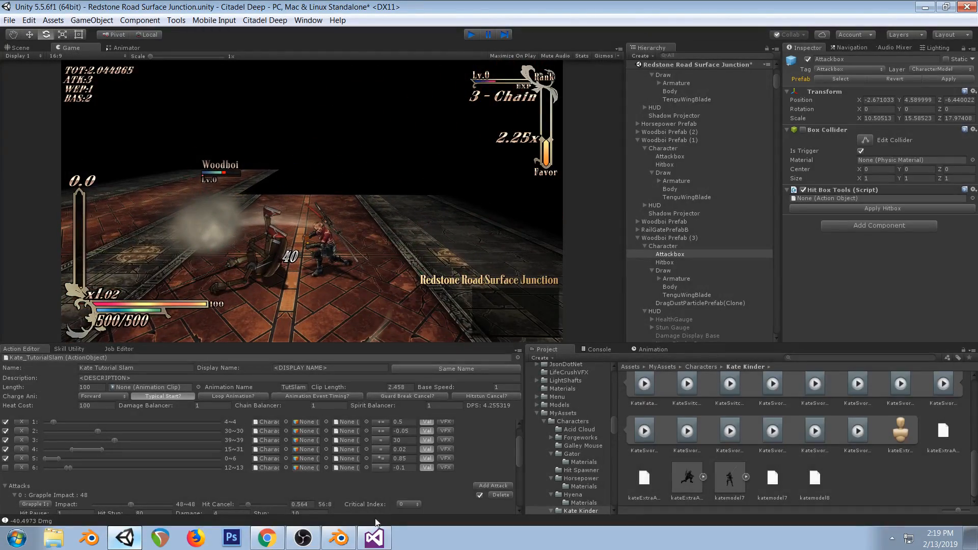
Review the AirLoop code in Visual Studio and scrub the slam poses in Blender from frame 8 onward, from an angled and a right view
left_click(374, 537)
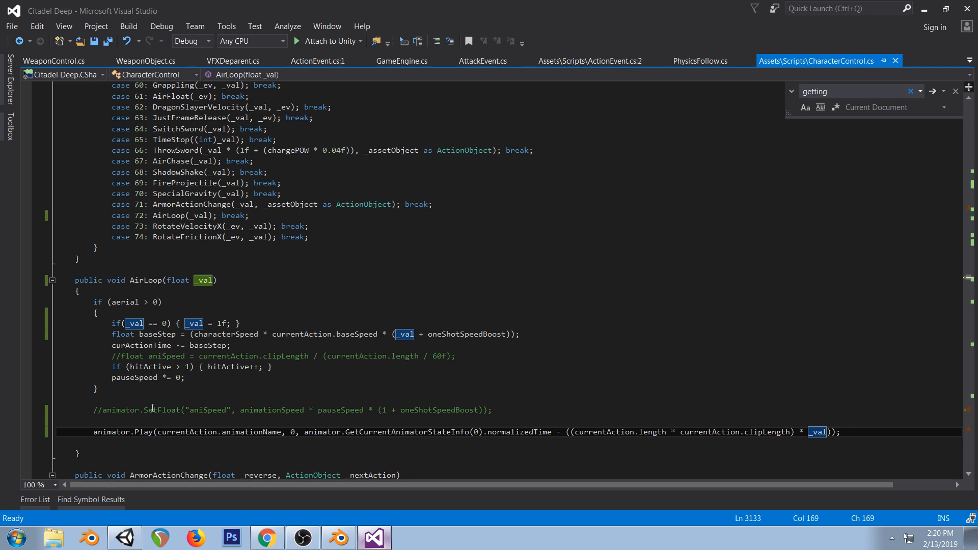
left_click(126, 540)
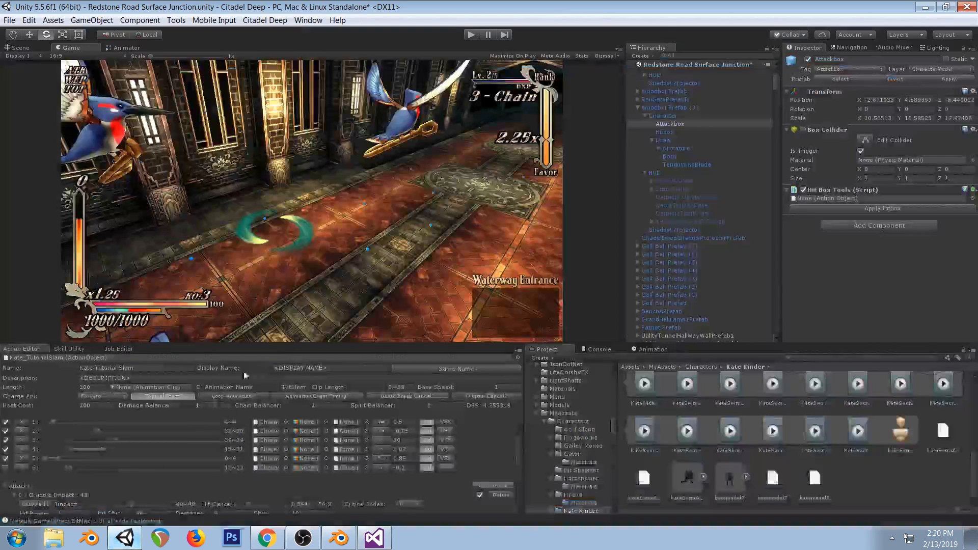
left_click(339, 539)
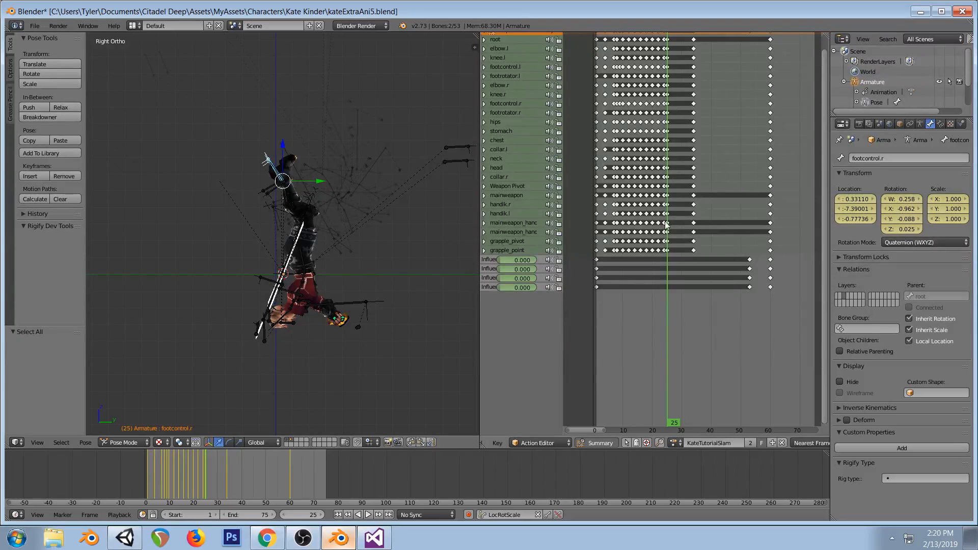
mouse_move(601, 193)
left_mouse_down()
mouse_move(675, 174)
mouse_move(617, 185)
left_mouse_up()
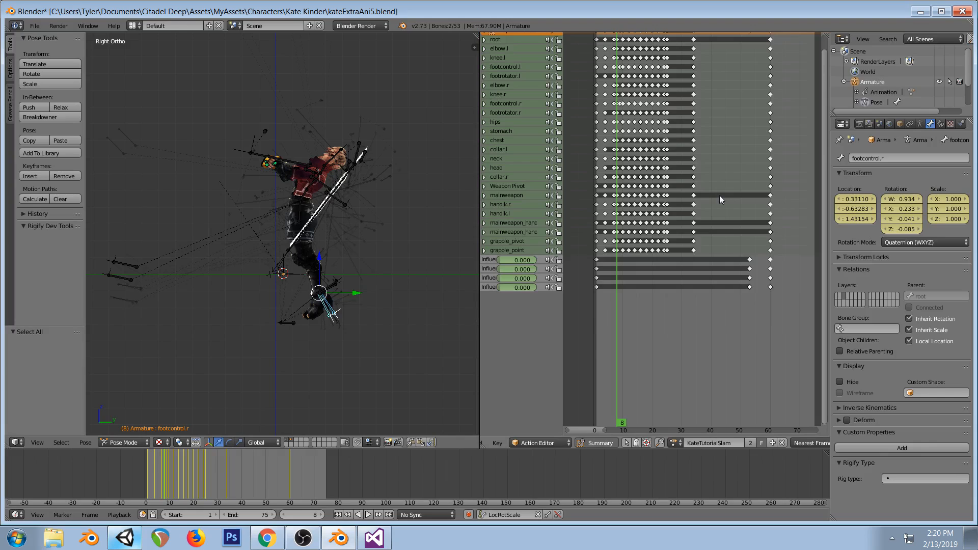
left_click_drag(617, 195, 666, 183)
middle_click_drag(311, 178, 403, 224)
mouse_move(616, 182)
left_mouse_down()
mouse_move(673, 183)
mouse_move(624, 185)
left_mouse_up()
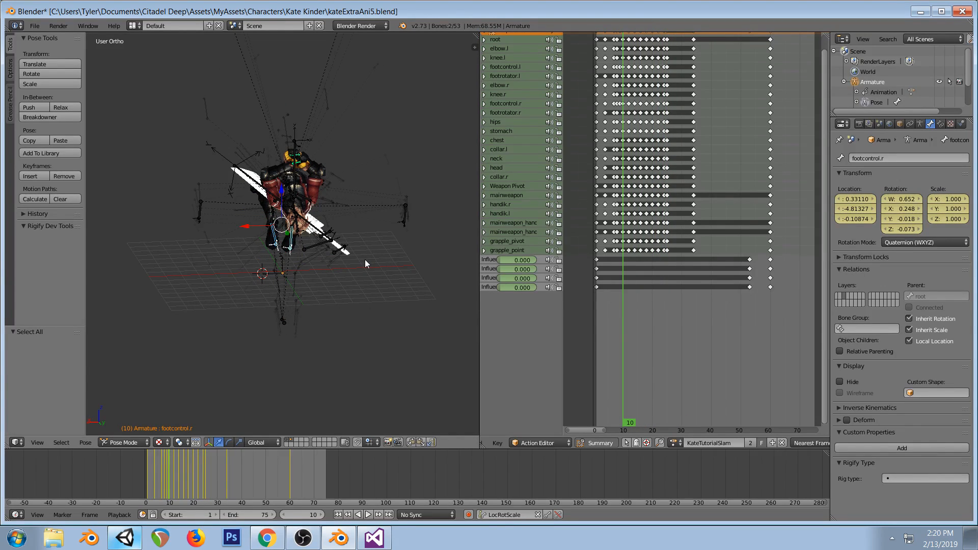
key("KP_3")
left_click_drag(630, 235, 652, 212)
left_click(125, 538)
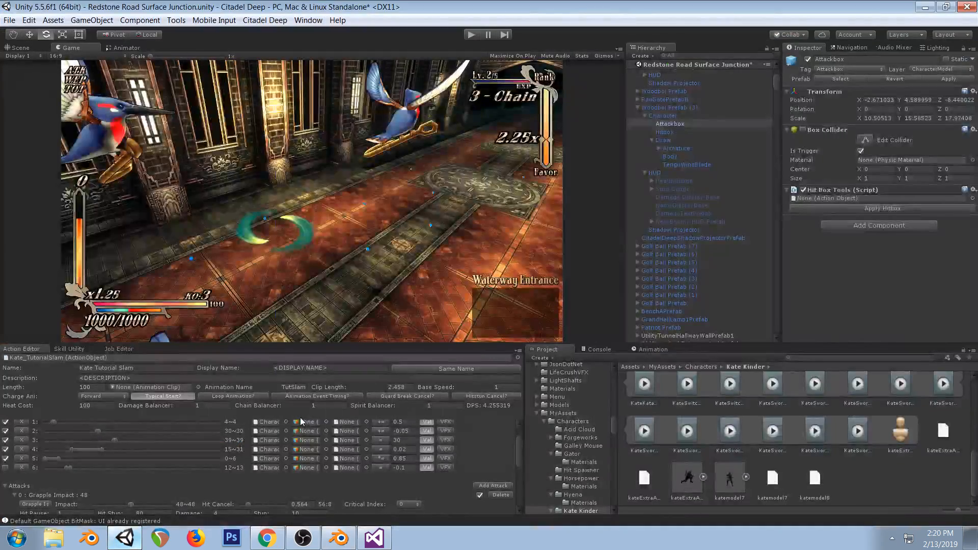
left_click(348, 533)
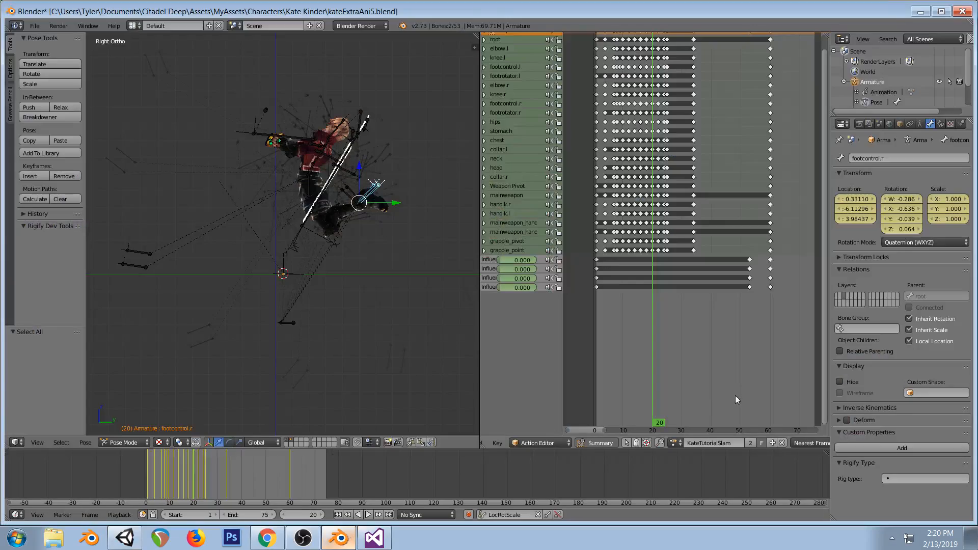
Add a suffix beginning with SP to the KateTutorialSlam action's name and load the KateIzunaPlain action
left_click(730, 444)
key("Return")
left_click(675, 442)
type("izu")
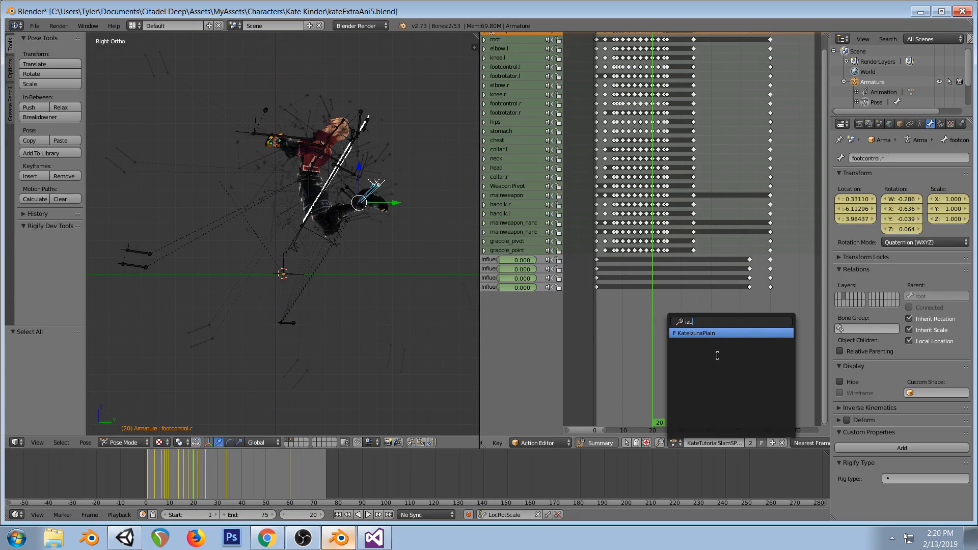
left_click(716, 334)
Rename the KateIzunaPlain action to KateTutorialSlam and save over kateExtraAni5.blend
left_click(697, 442)
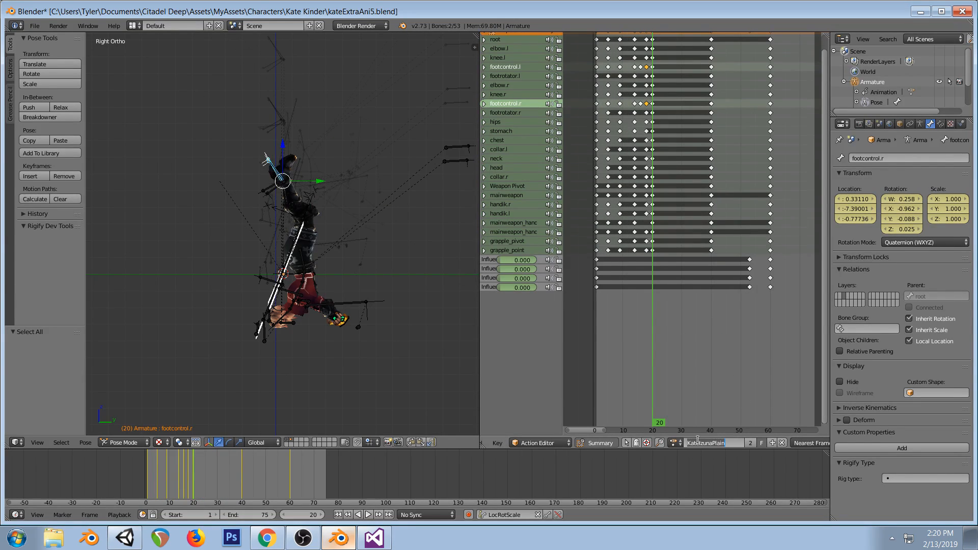
left_click_drag(701, 445, 739, 442)
type("TutorialSlam")
key("Return")
key("ctrl+s")
left_click(362, 355)
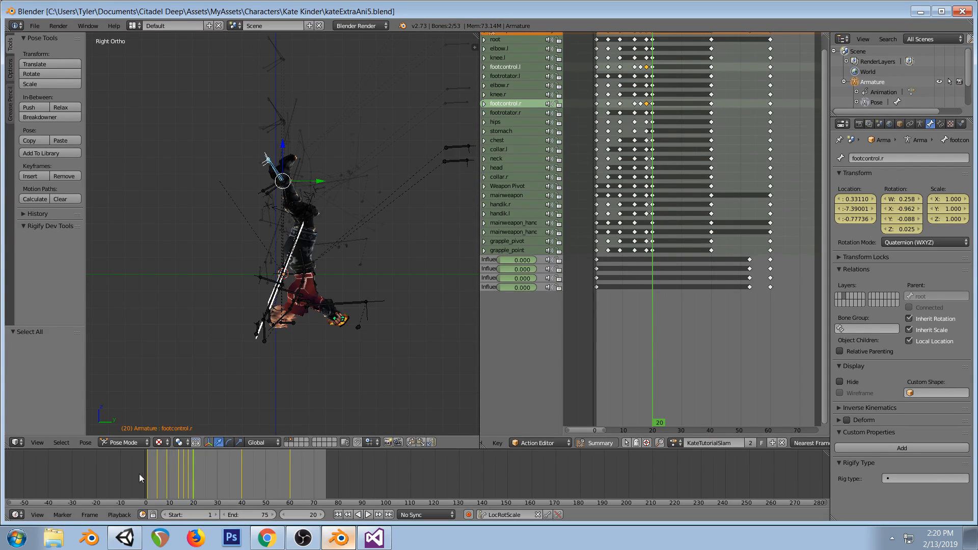
Check the Twitch stream chat in Chrome and run the game in Unity to test the replaced slam animation
left_click(126, 535)
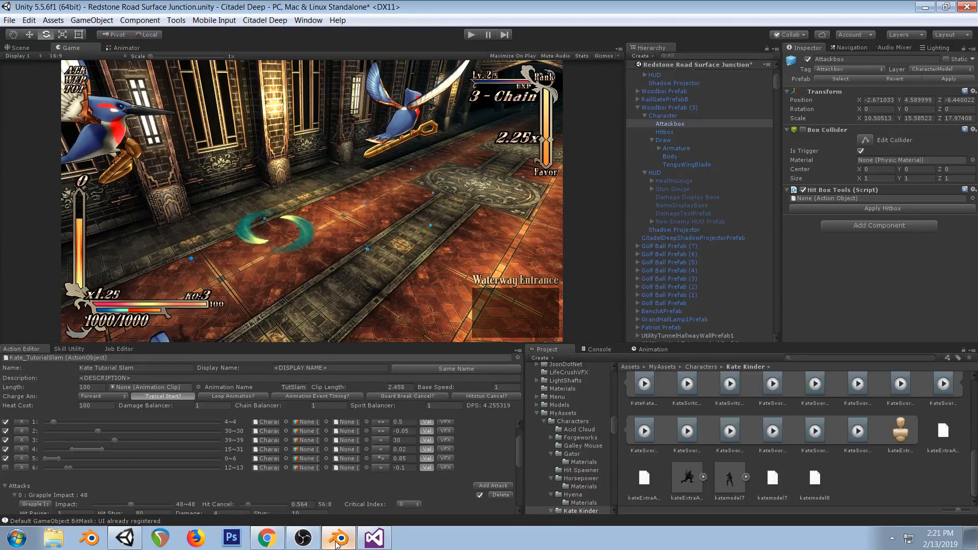
left_click(267, 543)
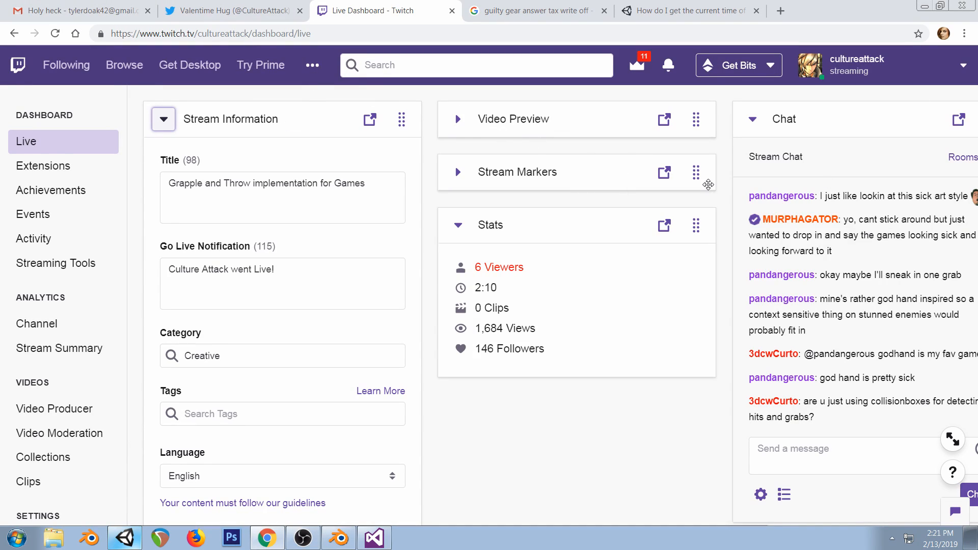
left_click(125, 538)
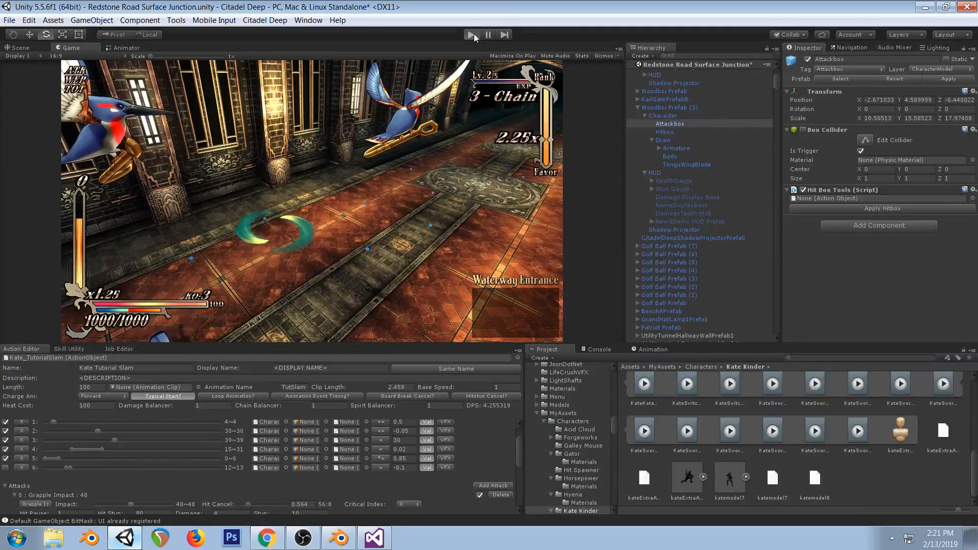
left_click(474, 34)
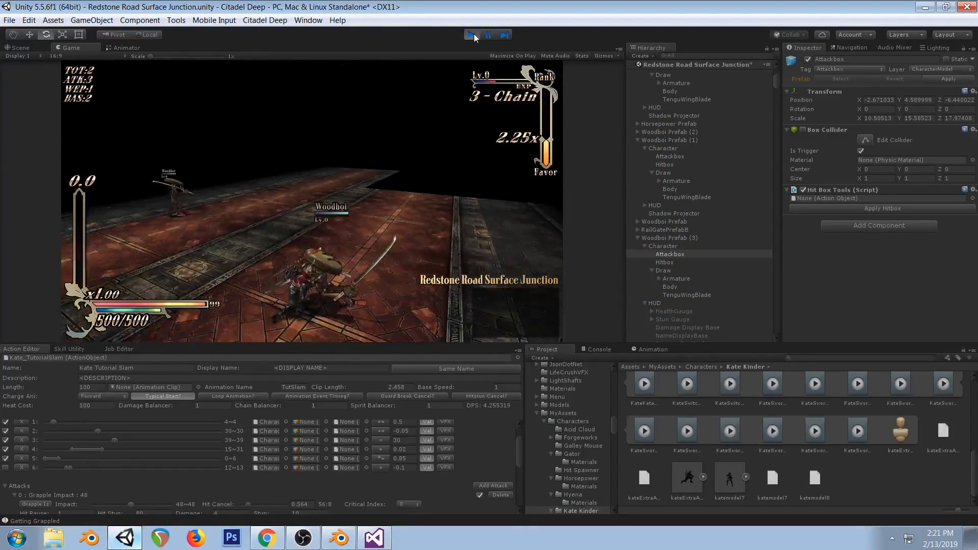
In AirLoop in Visual Studio, comment out the animator.Play line, uncomment the animator.SetFloat("aniSpeed") line, and save the script
left_click(377, 531)
left_click(94, 433)
type("//")
key("Up")
key("Up")
key("Delete")
key("Delete")
key("ctrl+s")
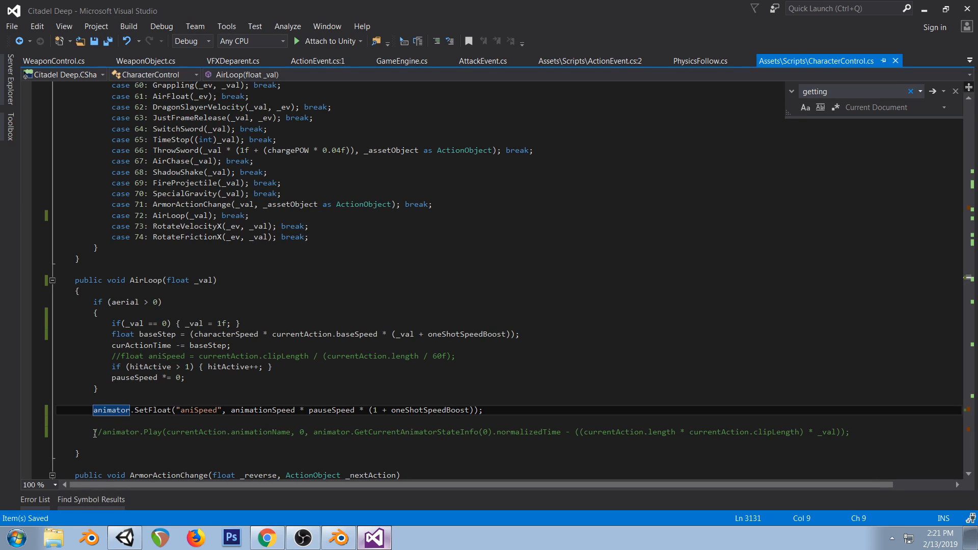
Look over the KateTutorialSlam keyframes in Blender and stop the running game in Unity
left_click(339, 538)
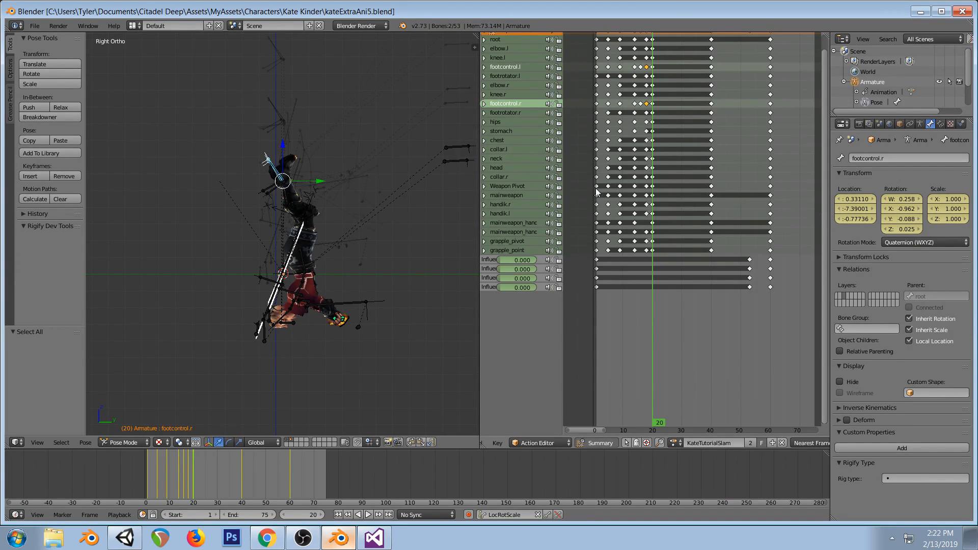
left_click(123, 541)
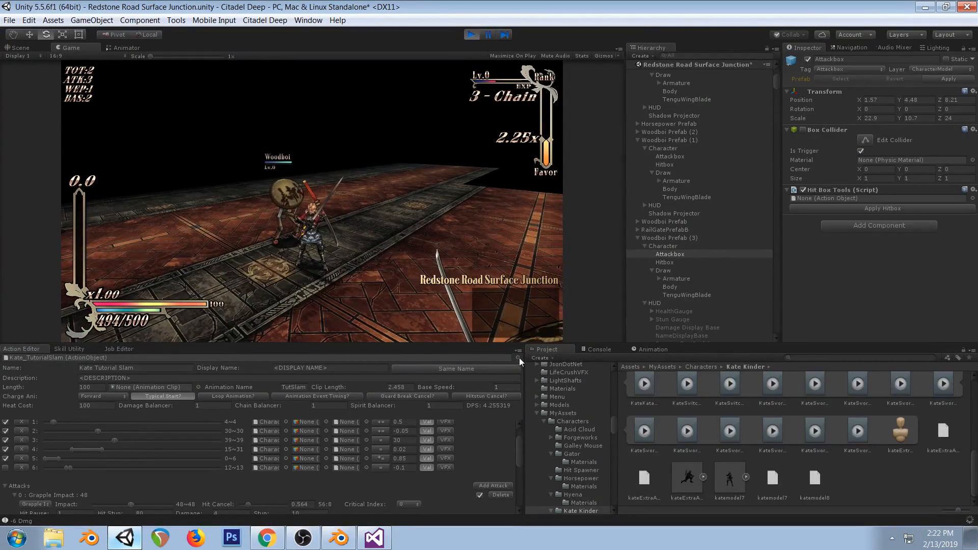
left_click(472, 34)
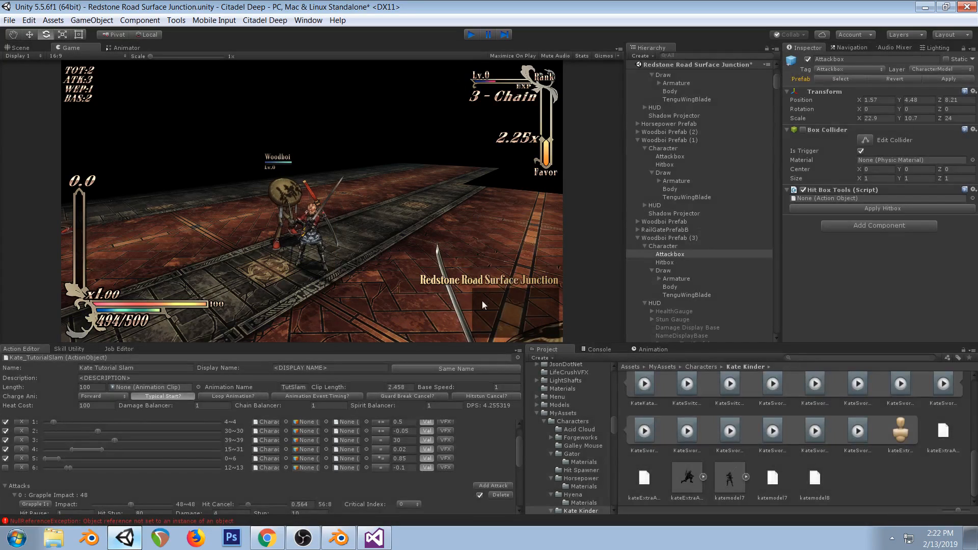
Load Kate_Shoot in the action editor and assign Kate_SunsetPowerBombSlam as its hit action
left_click(518, 359)
type("sho")
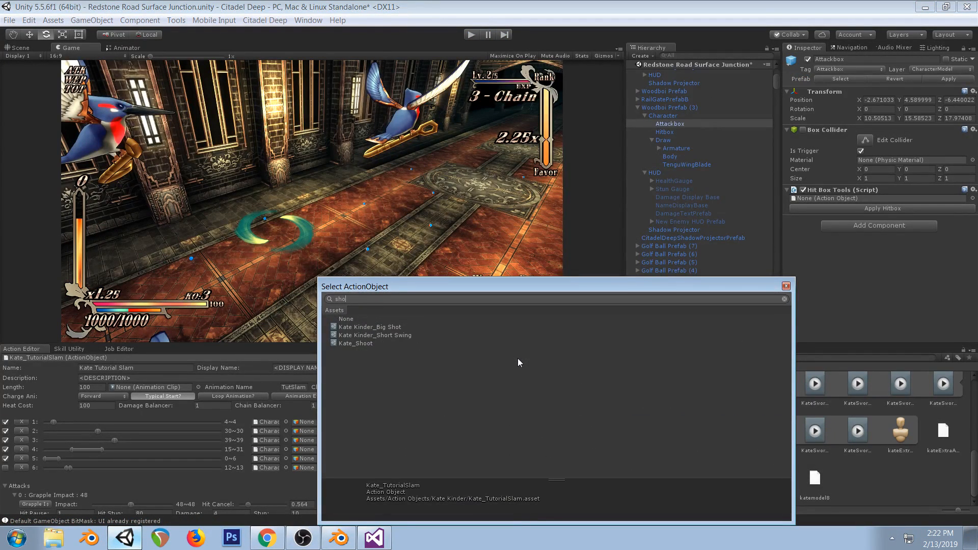
double_click(372, 344)
scroll(415, 477, "down", 5)
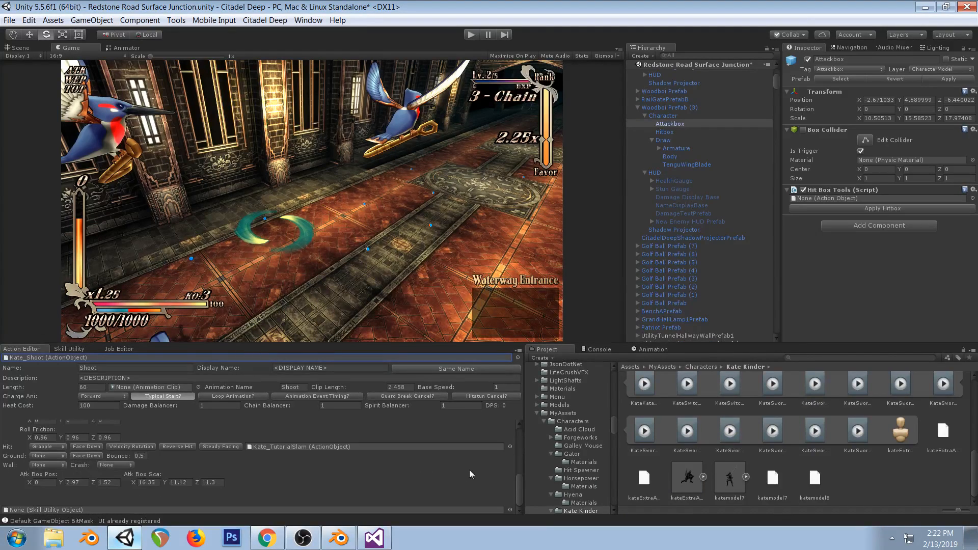
left_click(510, 447)
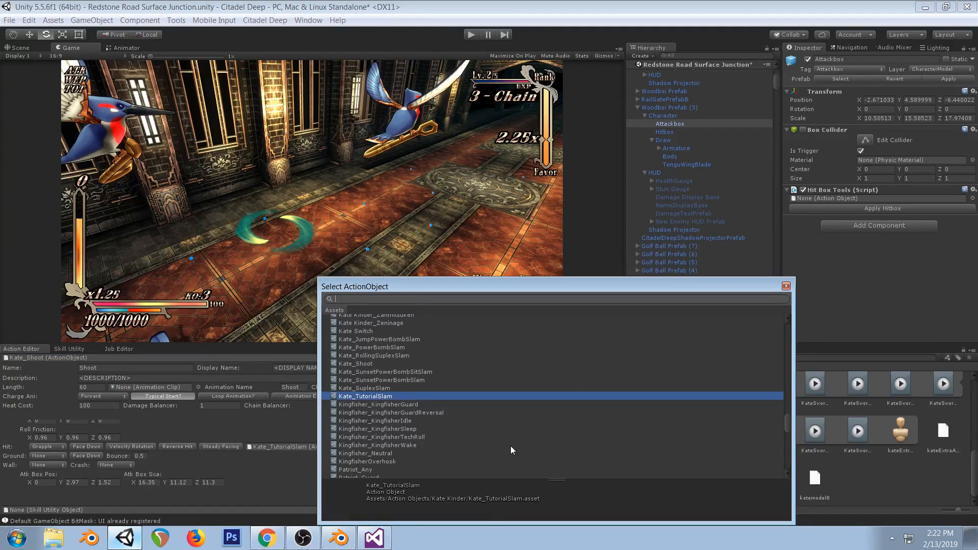
double_click(386, 379)
Run the game to test the grapple with its reassigned hit action and bring up the OBS window
key("ctrl+p")
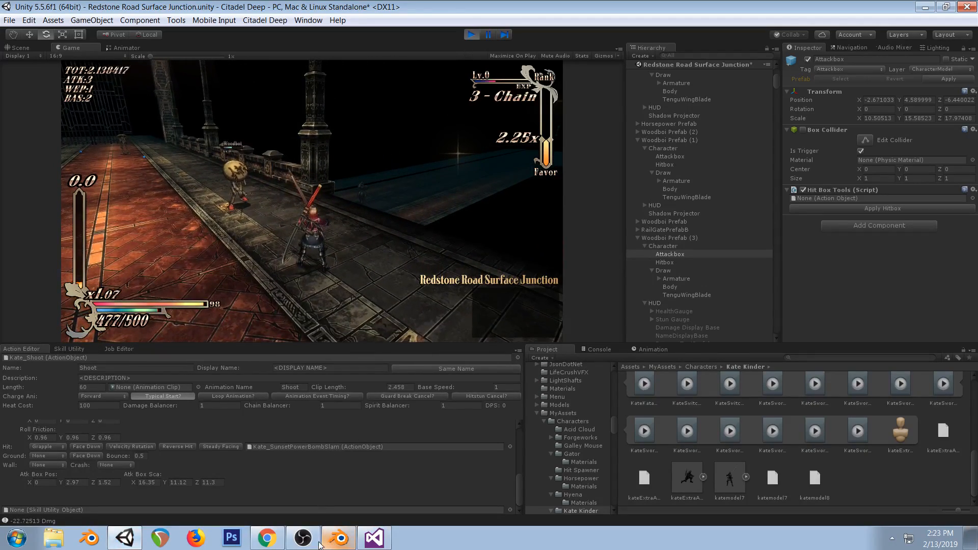
left_click(303, 539)
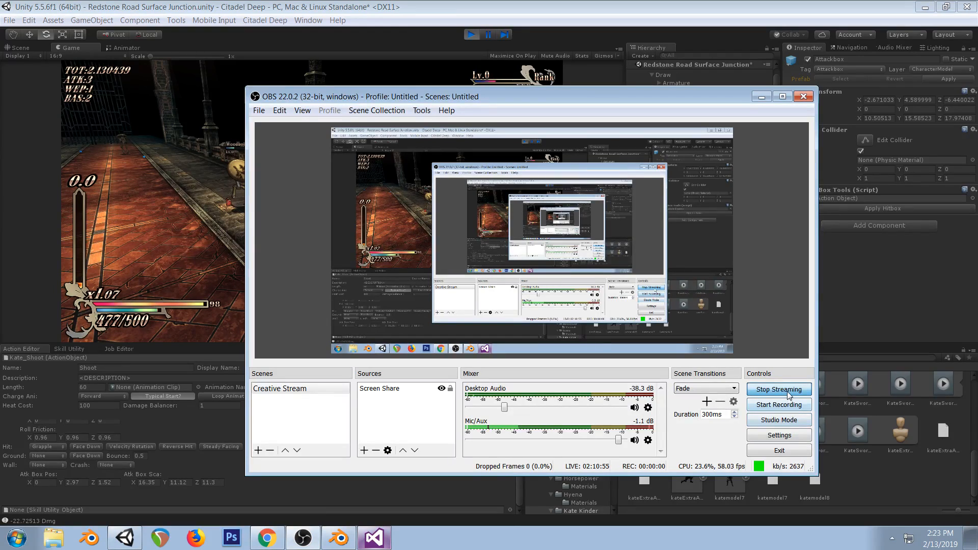